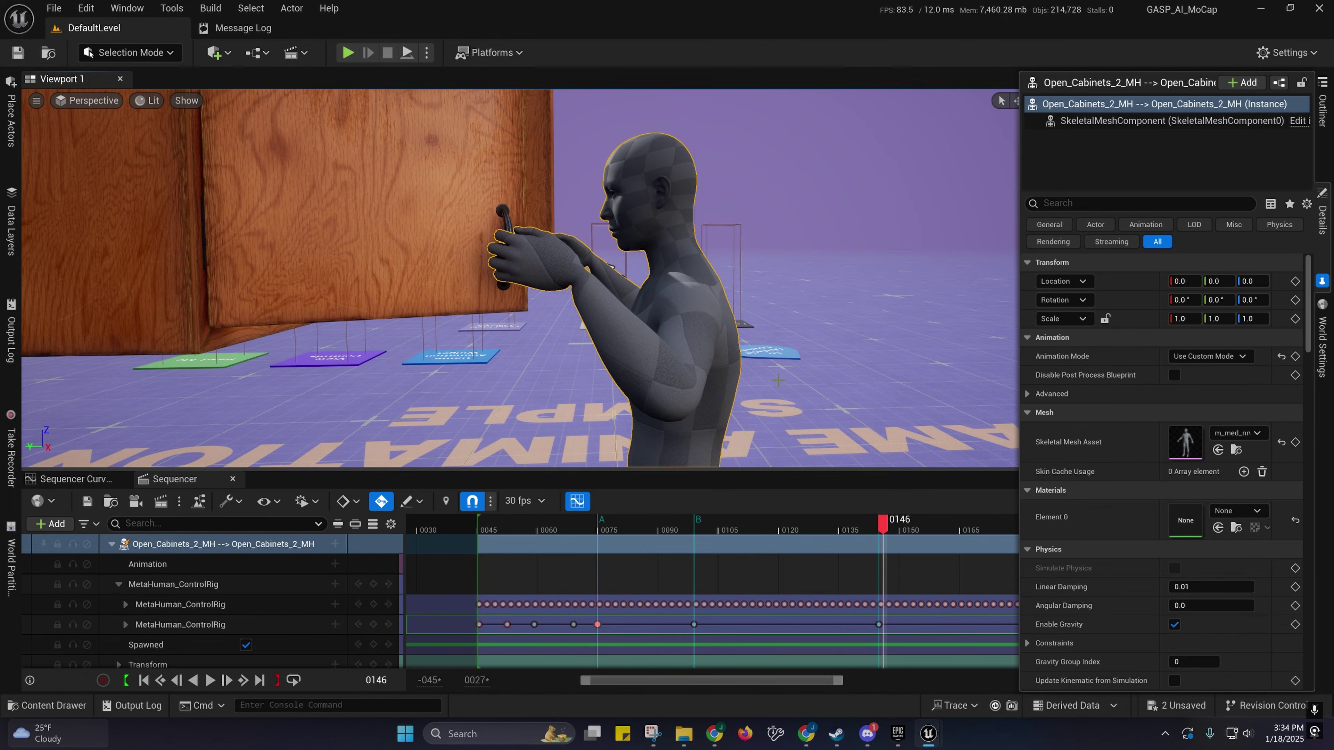
Step: Select the Open_Cabinets_2_MH character beside the cabinet and open its skeletal mesh asset for editing
right_drag(778, 381, 764, 278)
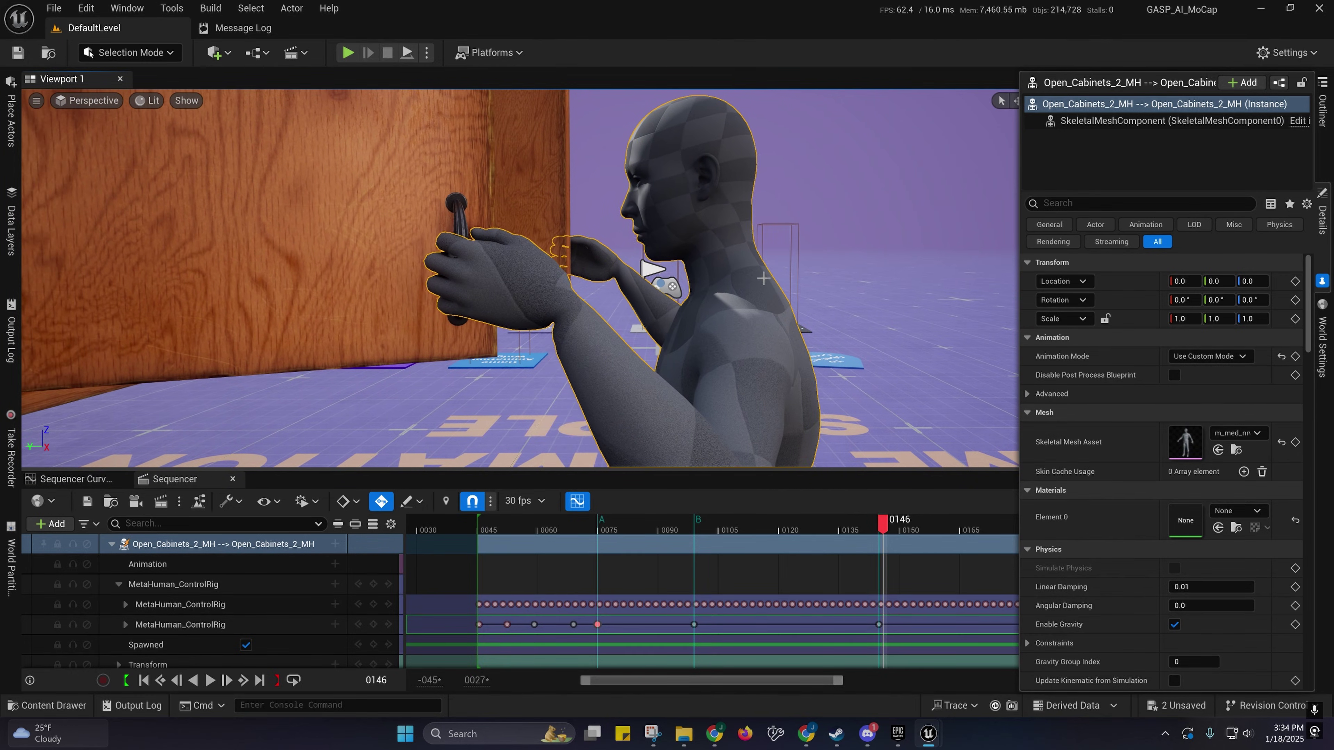
click(809, 239)
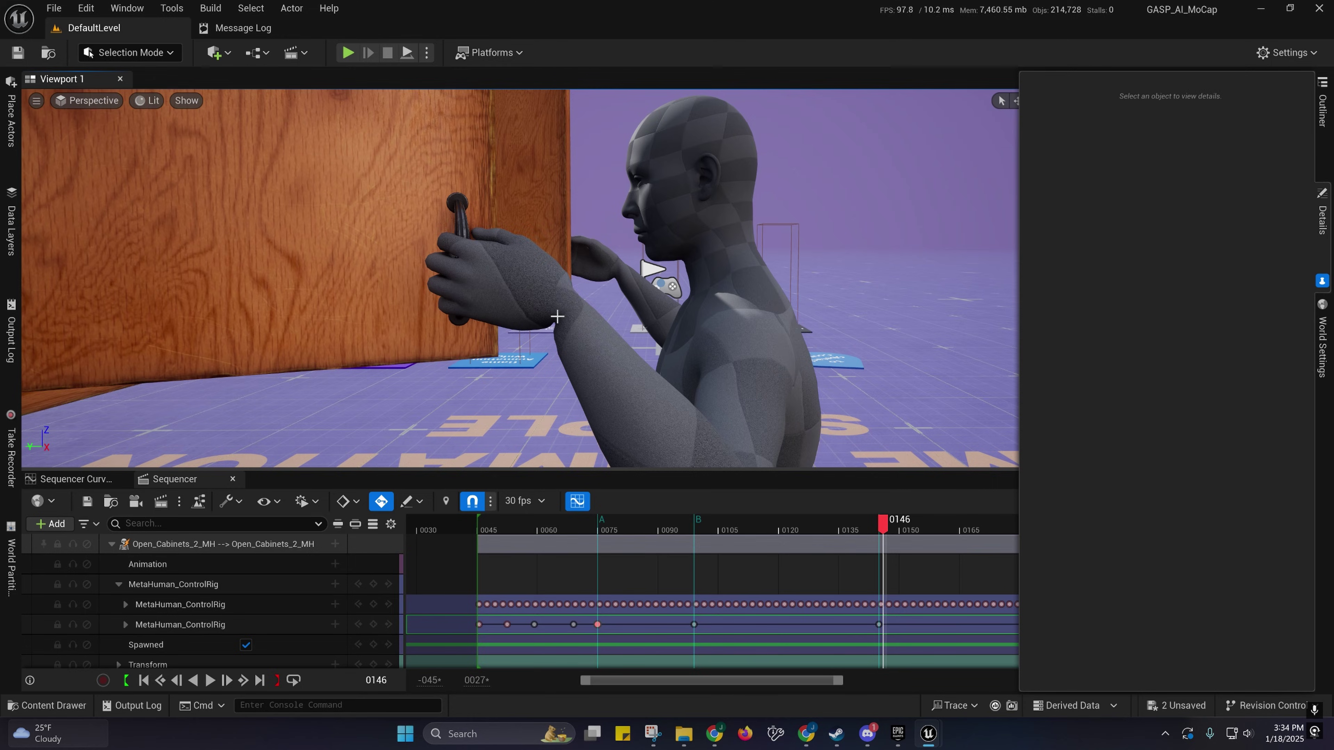
click(562, 303)
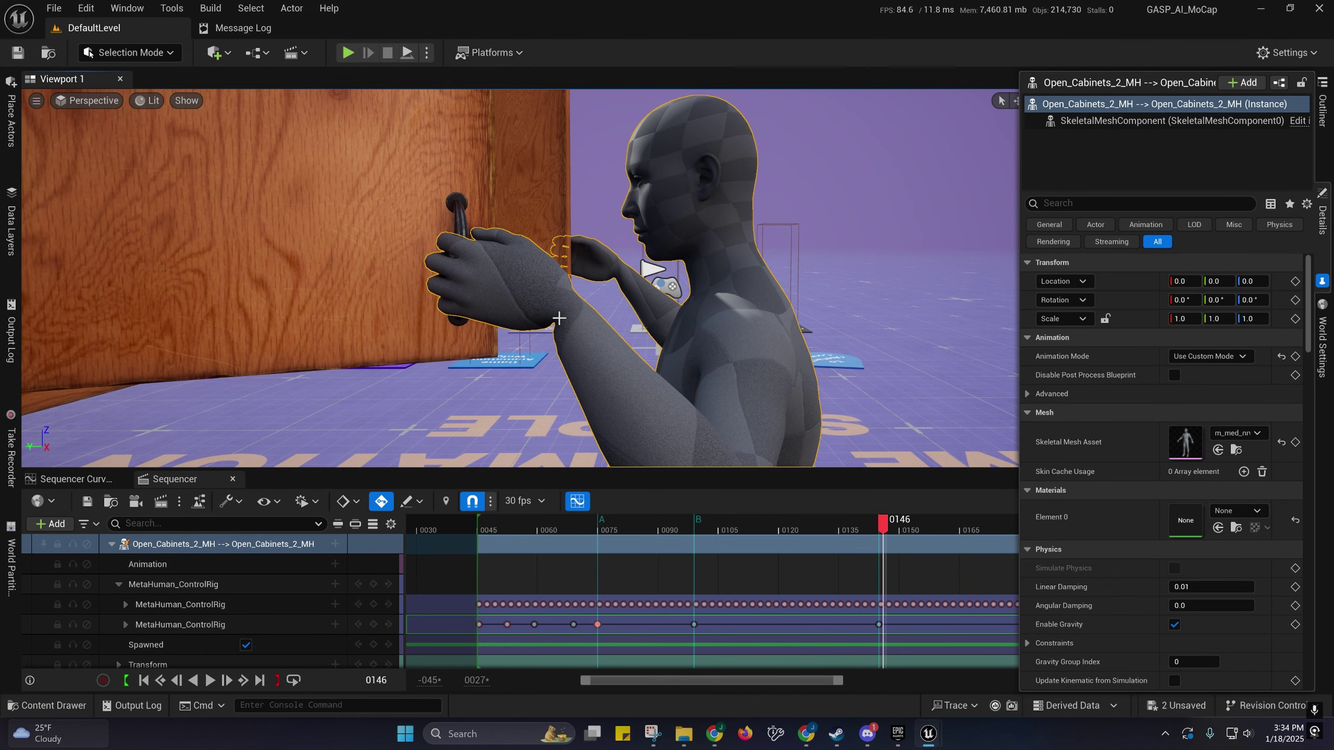
mouse_move(610, 339)
right_down()
mouse_move(667, 378)
mouse_move(607, 353)
right_up()
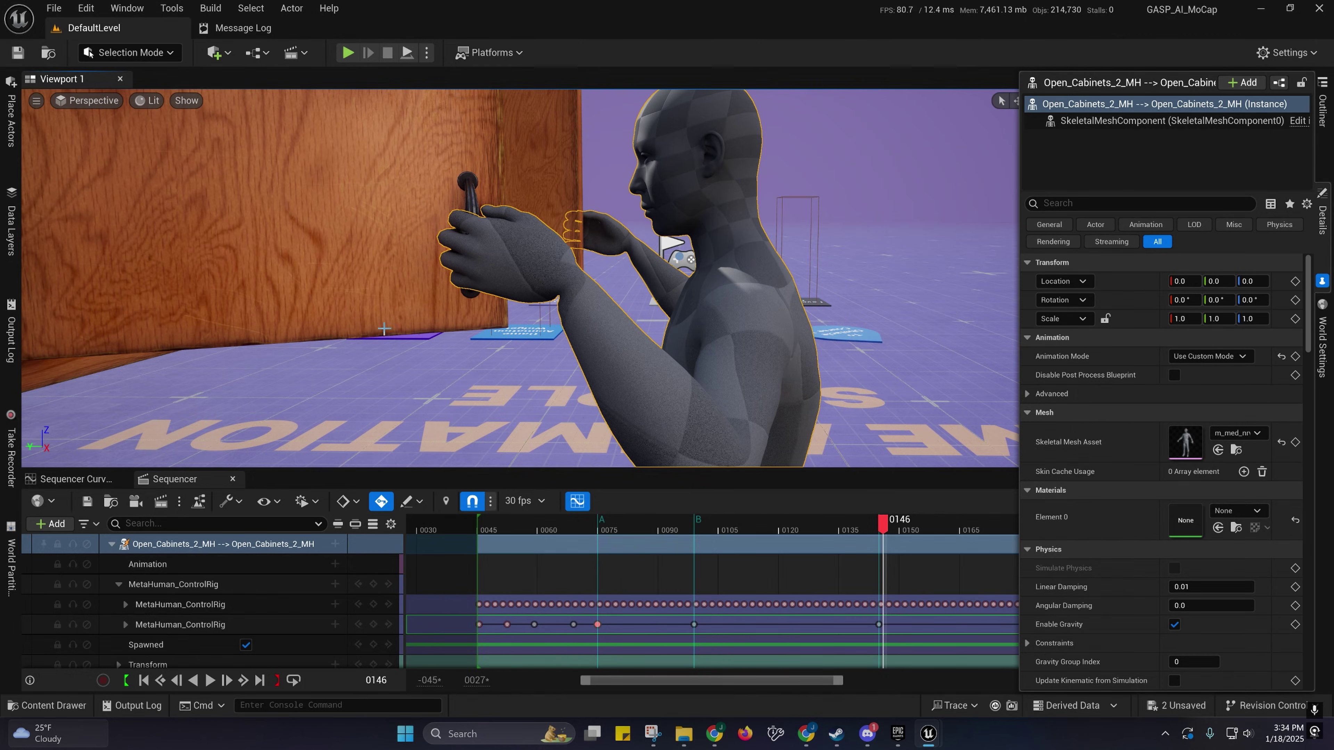
double_click(1180, 448)
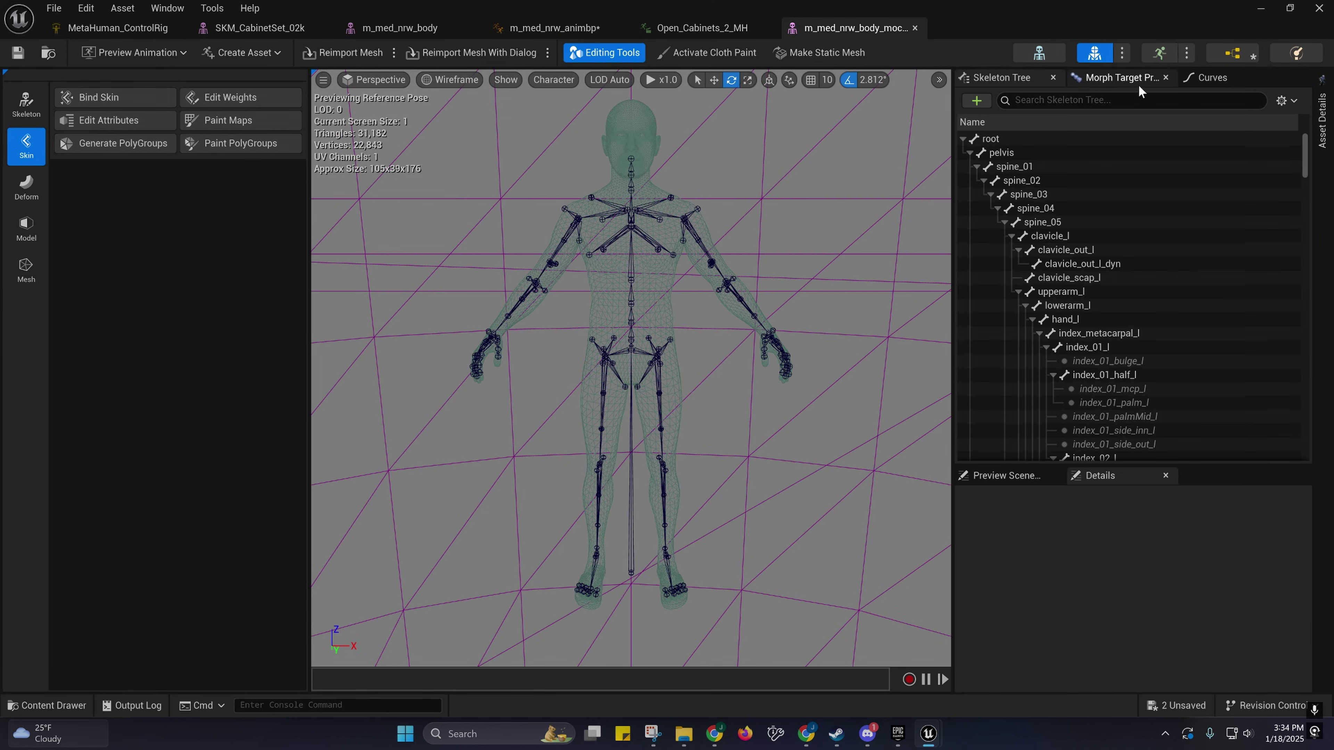
Step: Filter the mocap body mesh's asset details by "pose", clear the filter, and browse to the Skeletal Mesh section's Post Process Anim Blueprint setting
click(1323, 157)
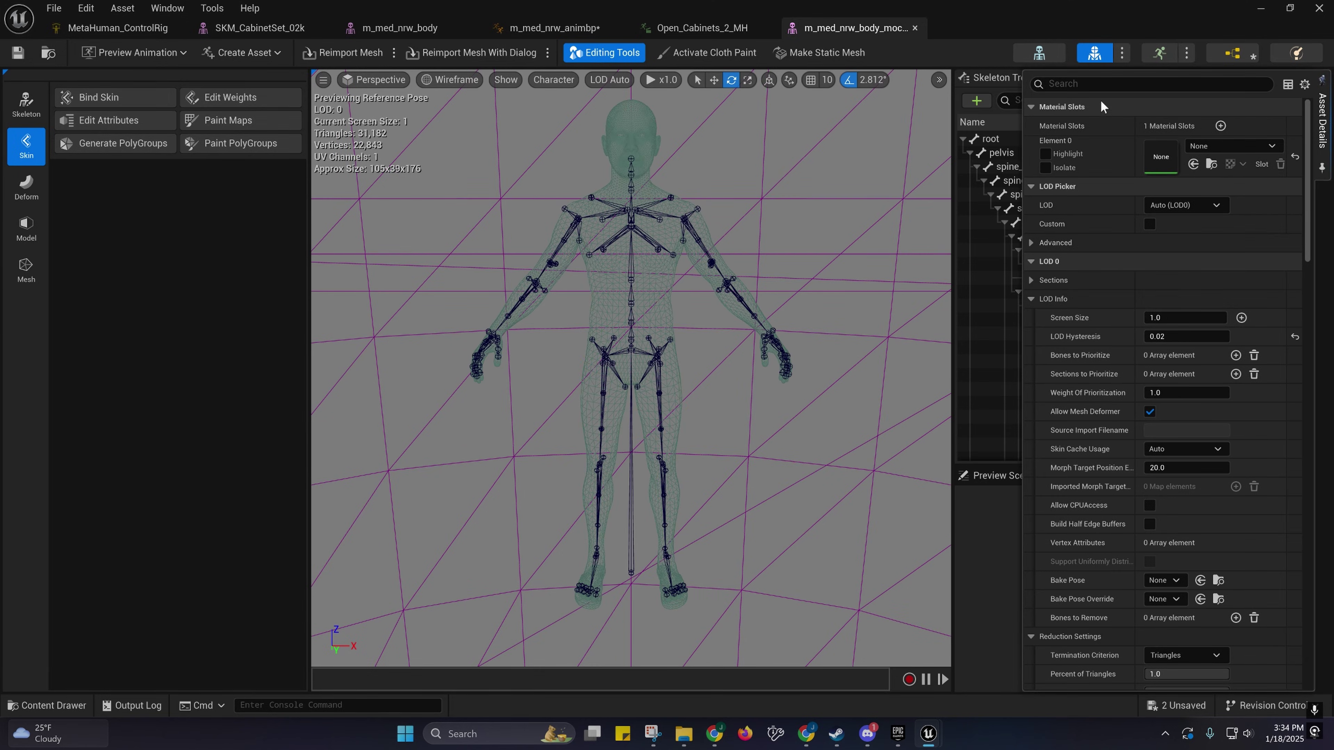
text(pose)
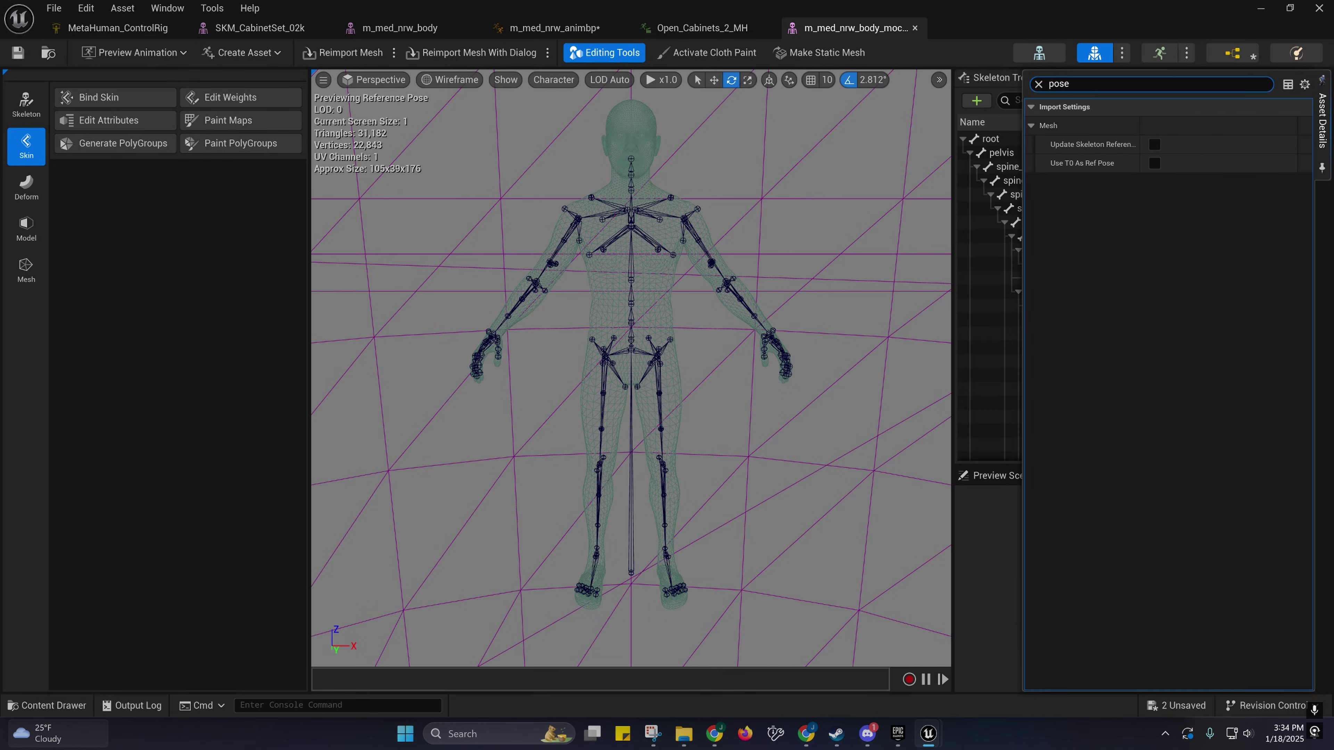
click(1039, 85)
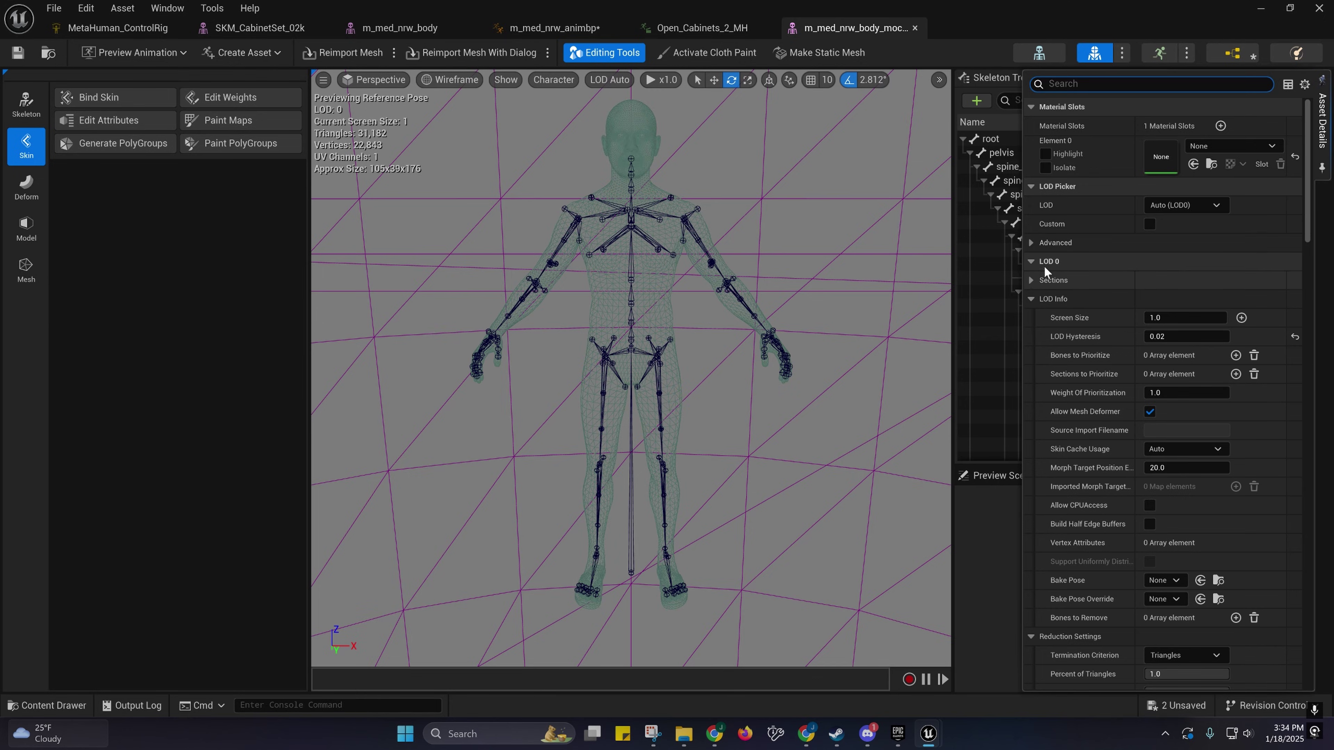
scroll(1150, 267, down, 3)
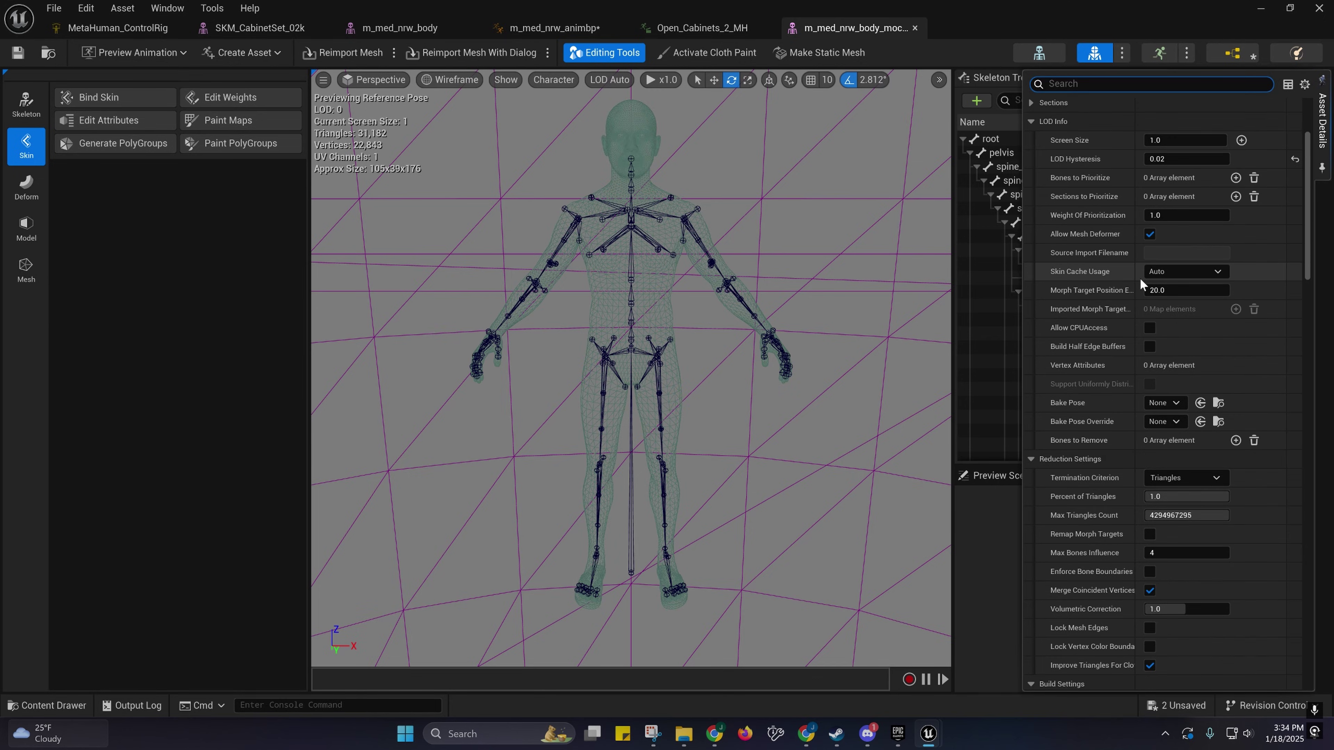
scroll(1141, 277, down, 8)
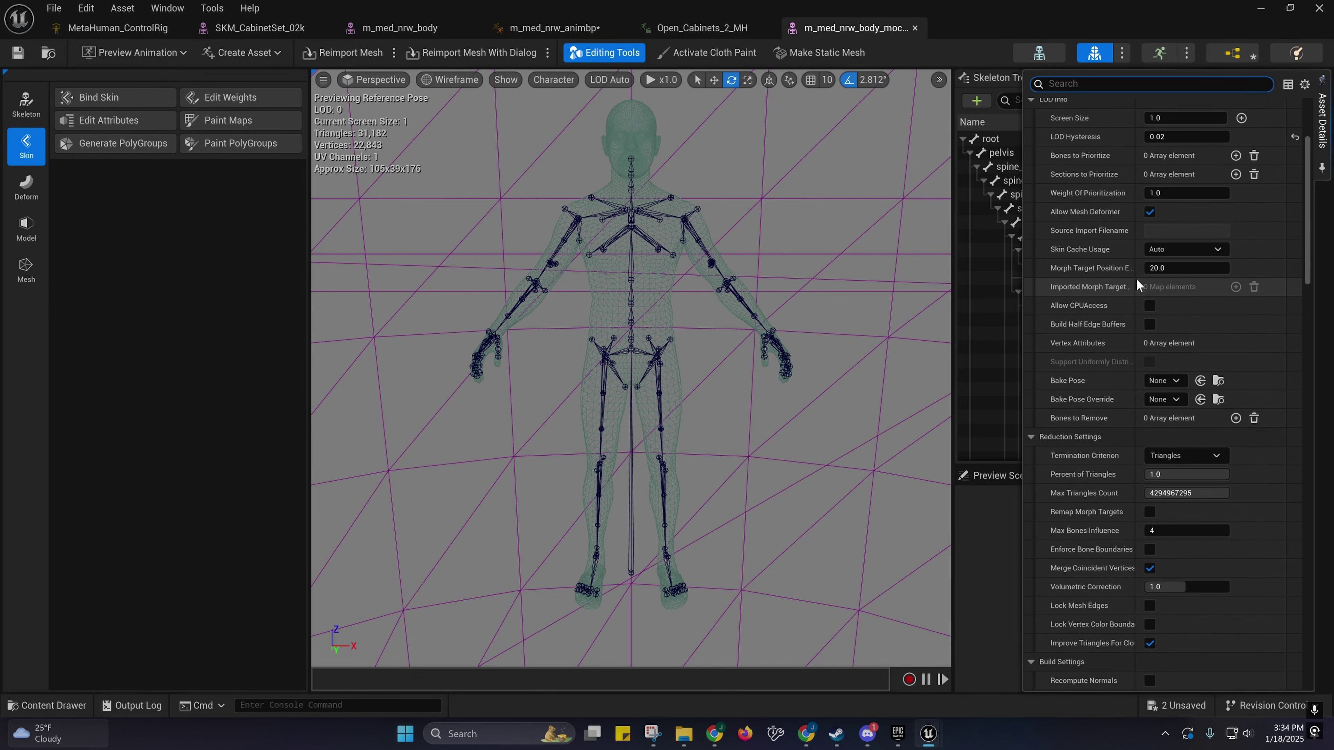
scroll(1091, 308, down, 9)
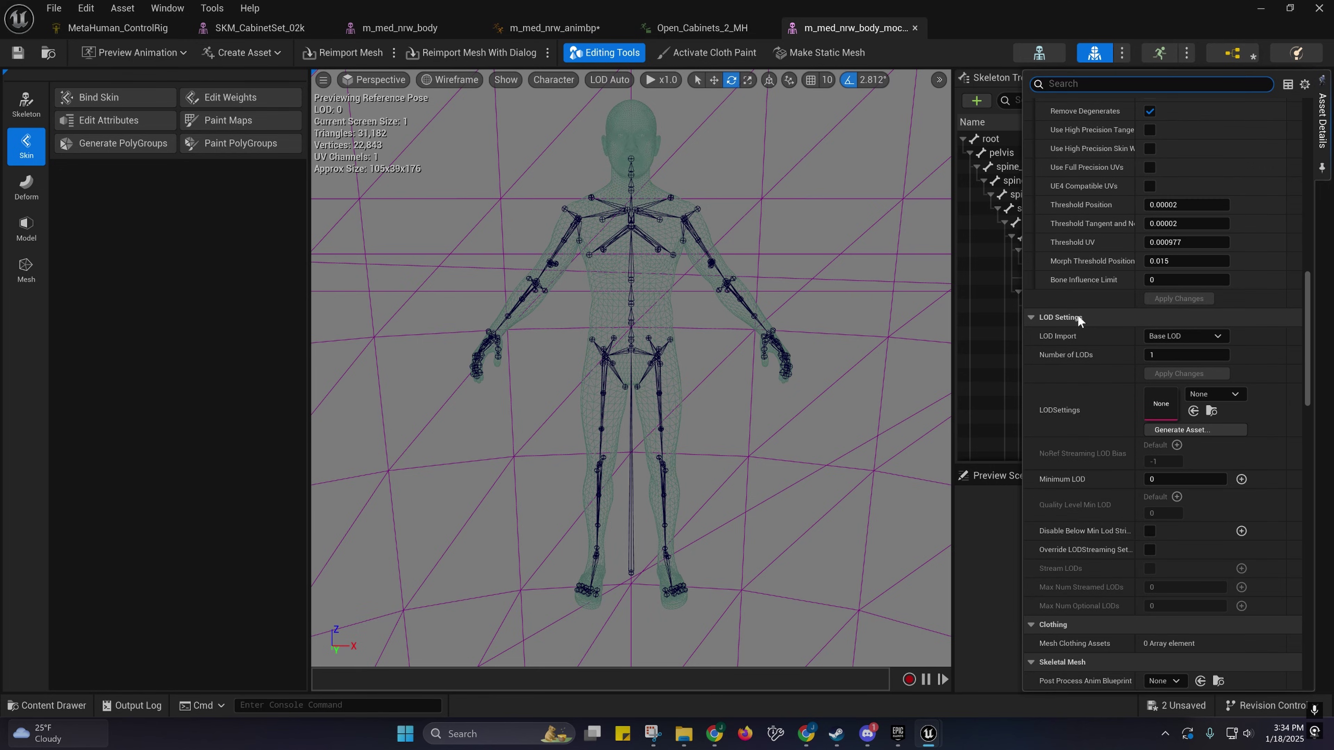
scroll(1080, 415, down, 3)
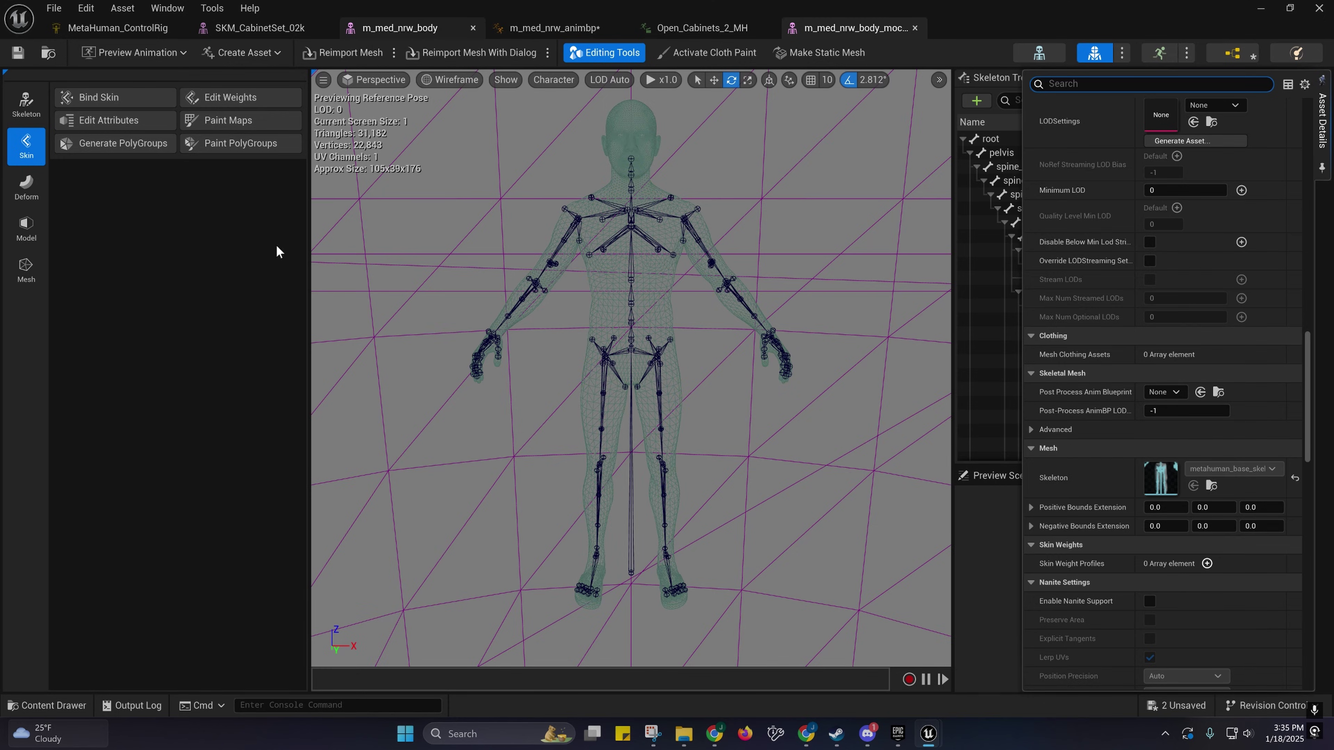
Step: Compare the m_med_nrw_body mesh with the mocap body mesh and look through the mocap mesh's skeleton tree
click(367, 31)
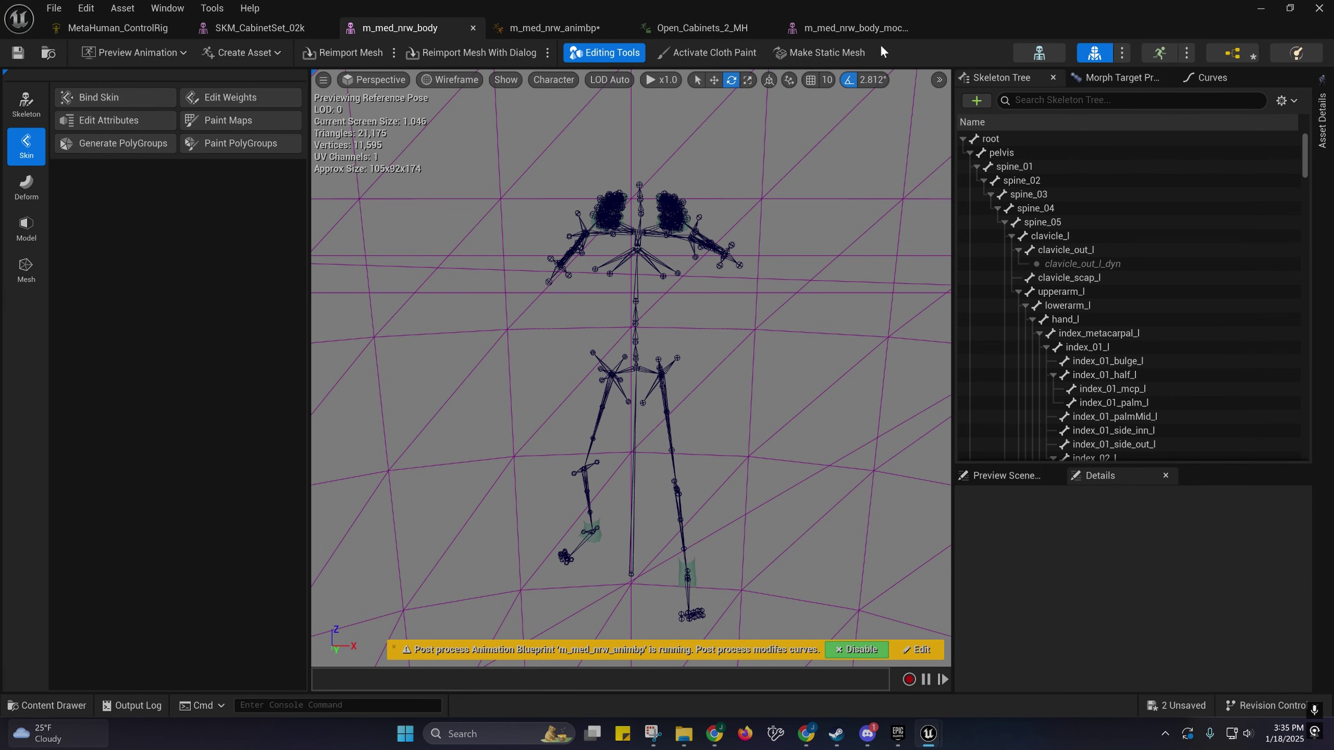
click(861, 28)
scroll(1011, 294, down, 5)
scroll(1014, 294, down, 5)
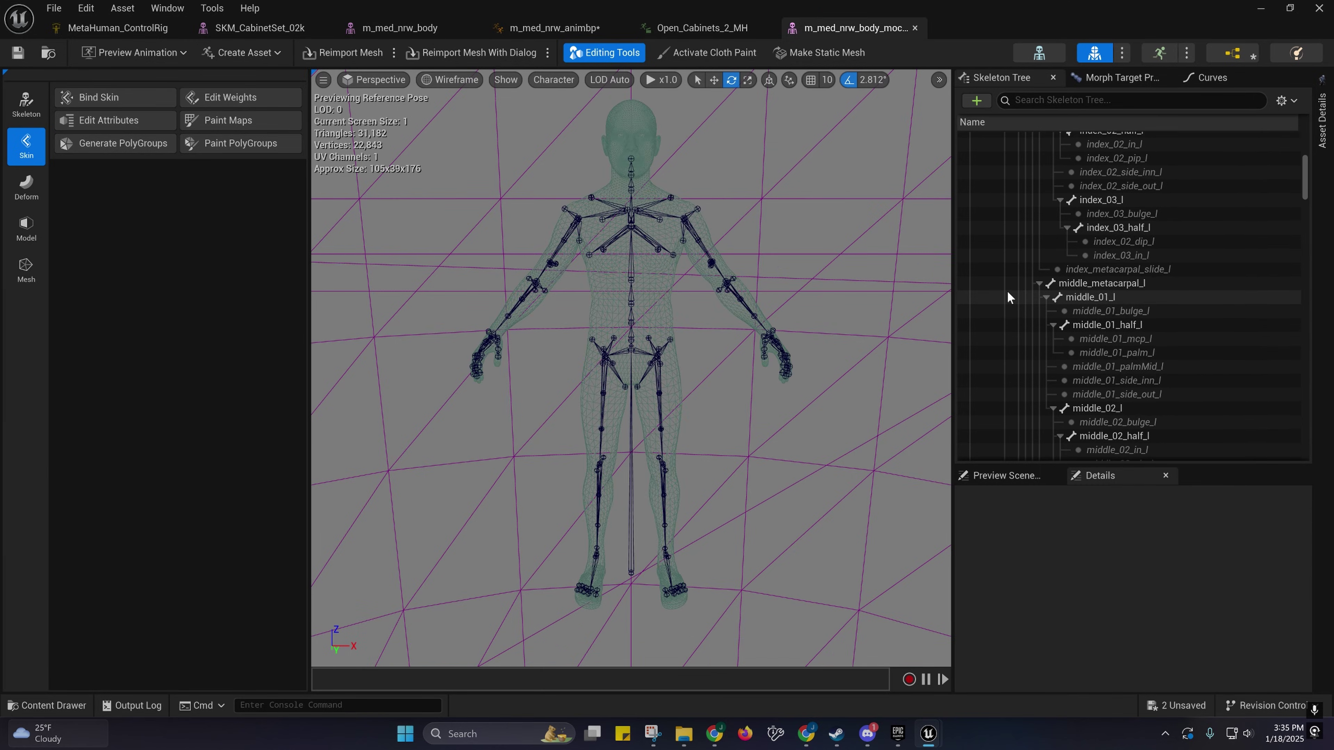
scroll(1015, 279, up, 10)
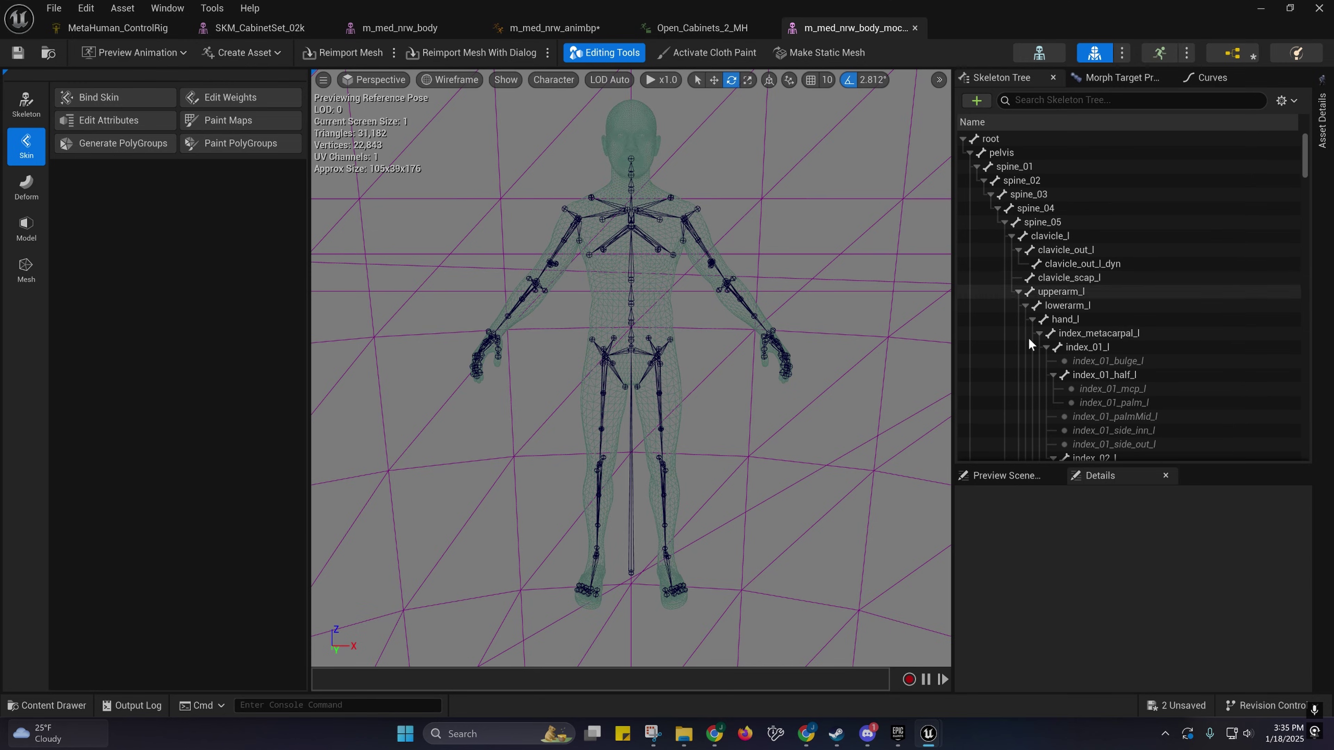
Step: Inspect the m_med_nrw_animbp AnimGraph with a widened preview viewport, and return to the m_med_nrw_body mesh preview
click(521, 31)
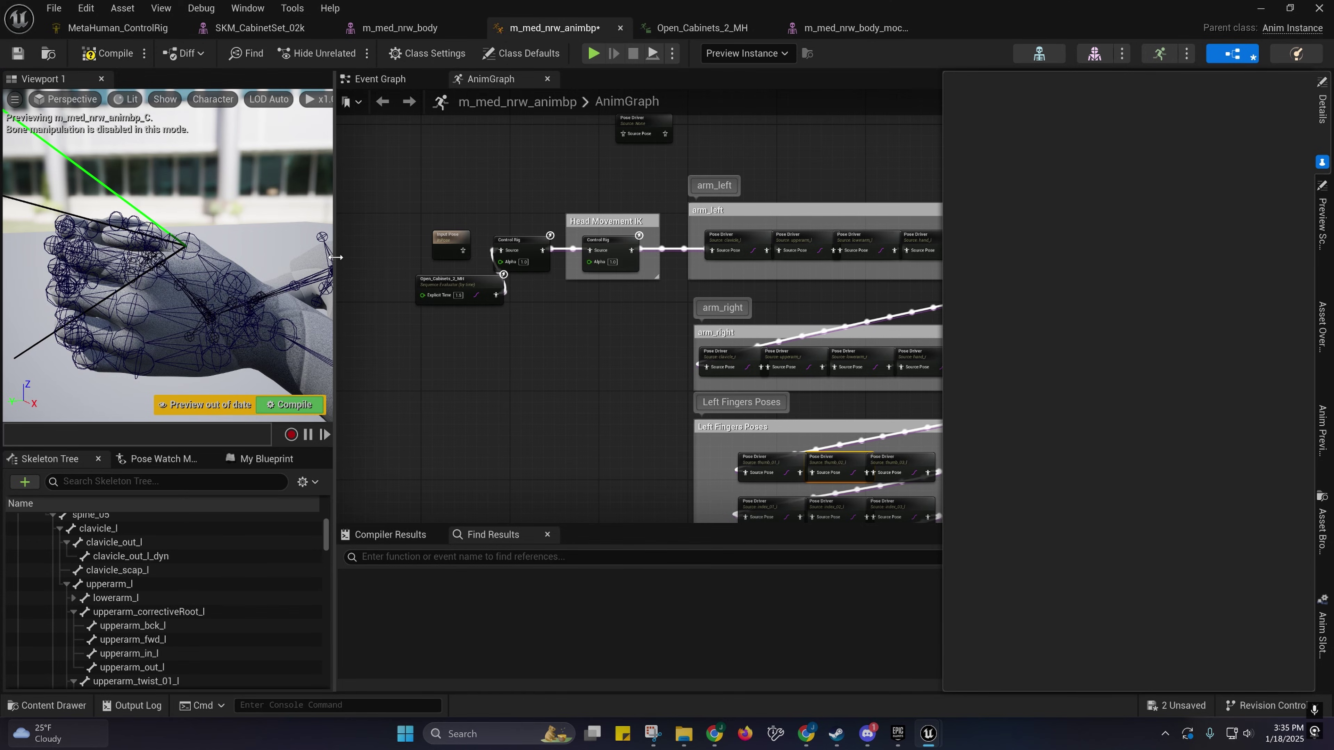
drag(337, 257, 385, 257)
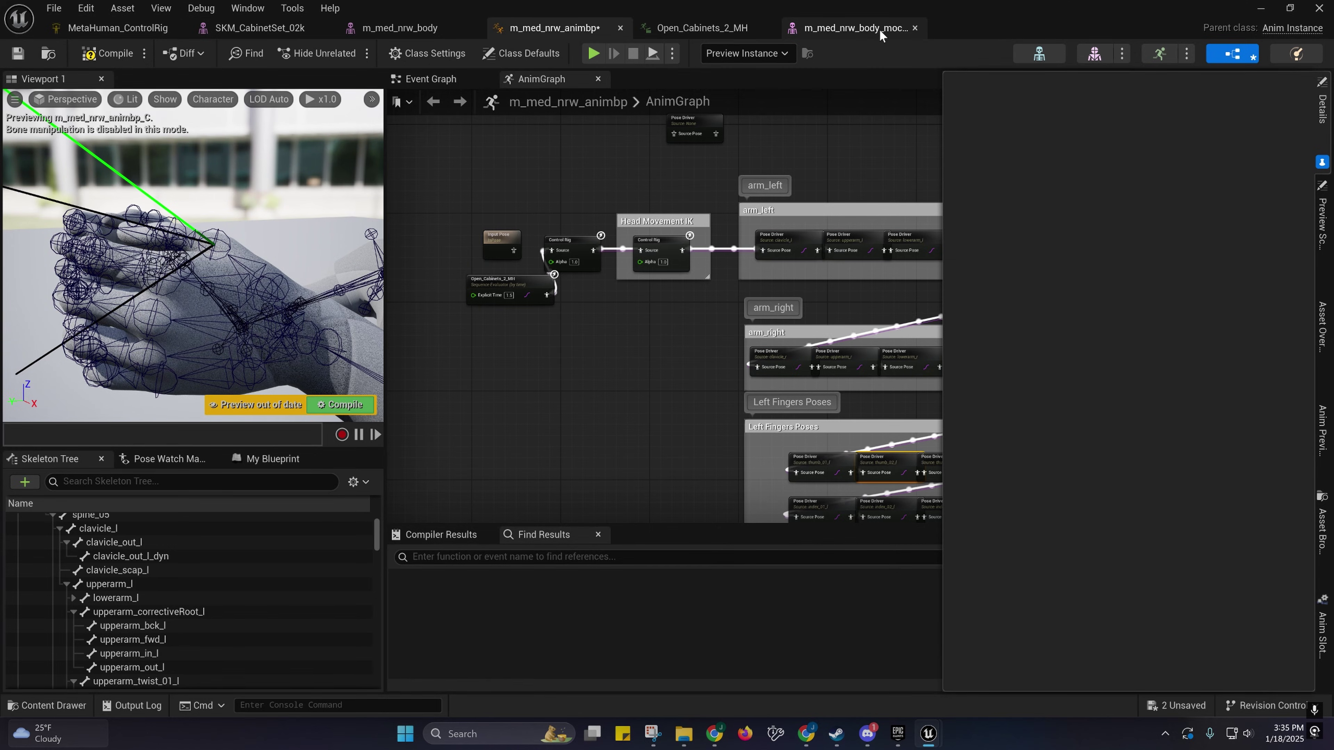
click(400, 32)
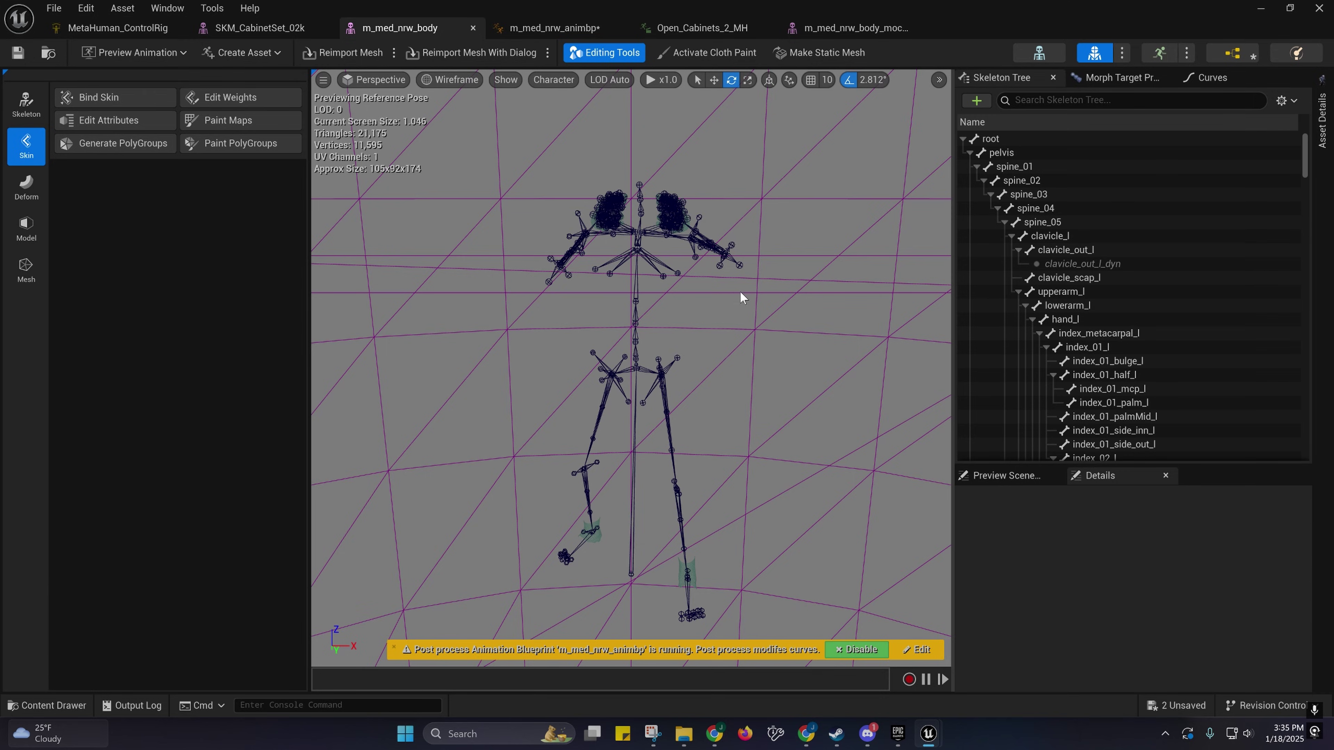
right_drag(741, 277, 750, 276)
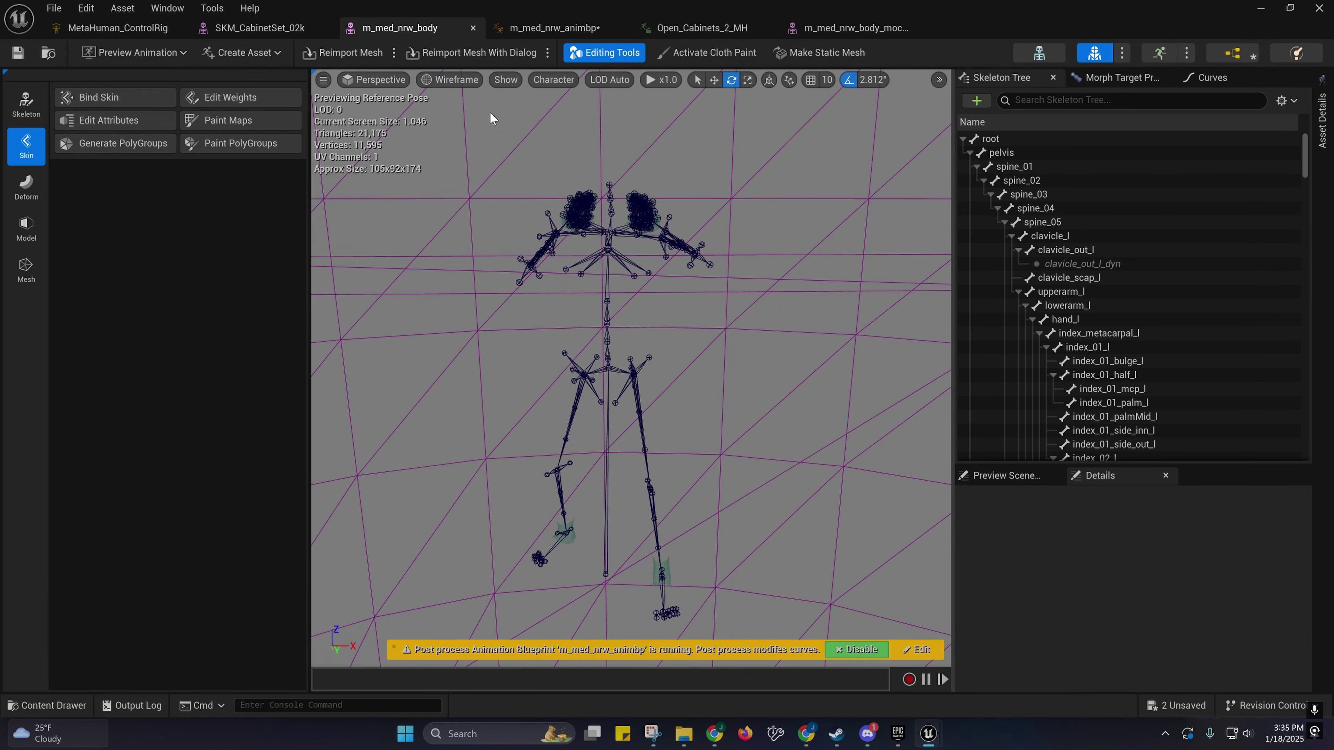
Step: Locate the m_med_nrw_body asset in its content folder and compare its preview with the mocap body mesh
click(45, 53)
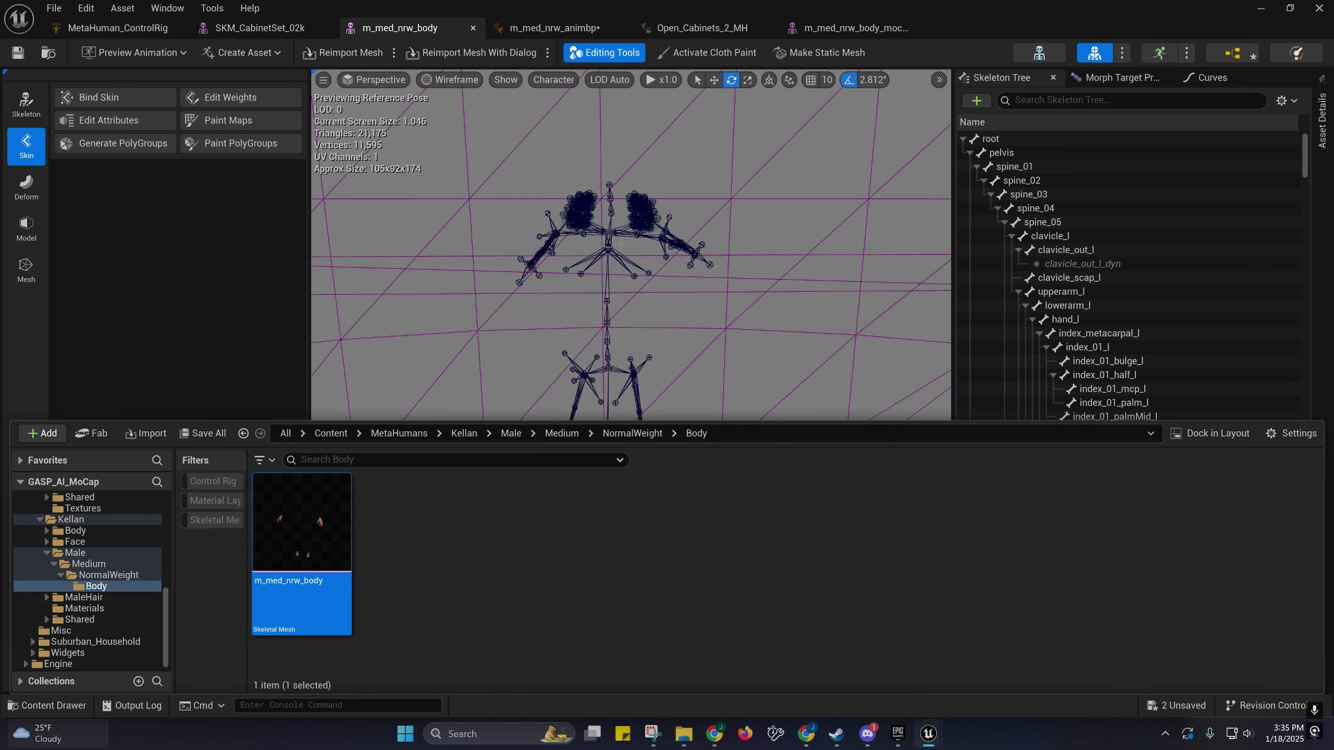
click(827, 30)
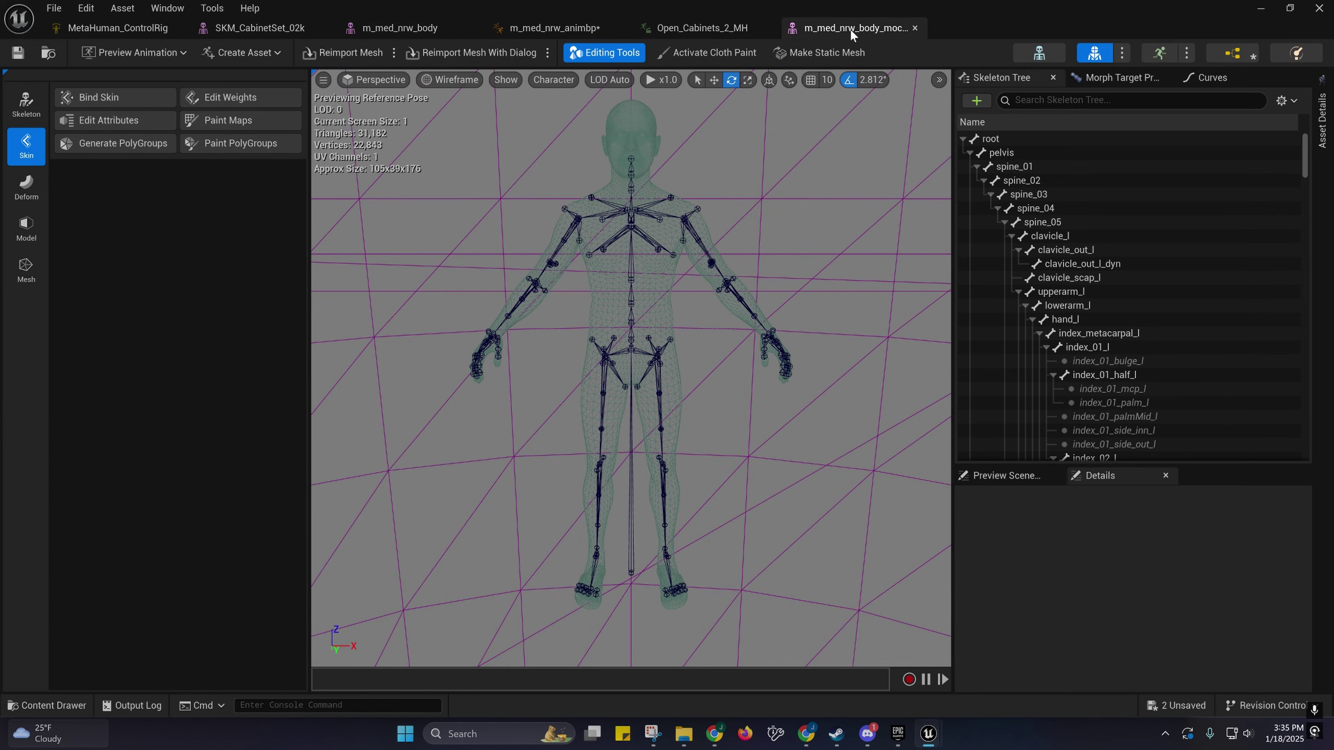
click(401, 27)
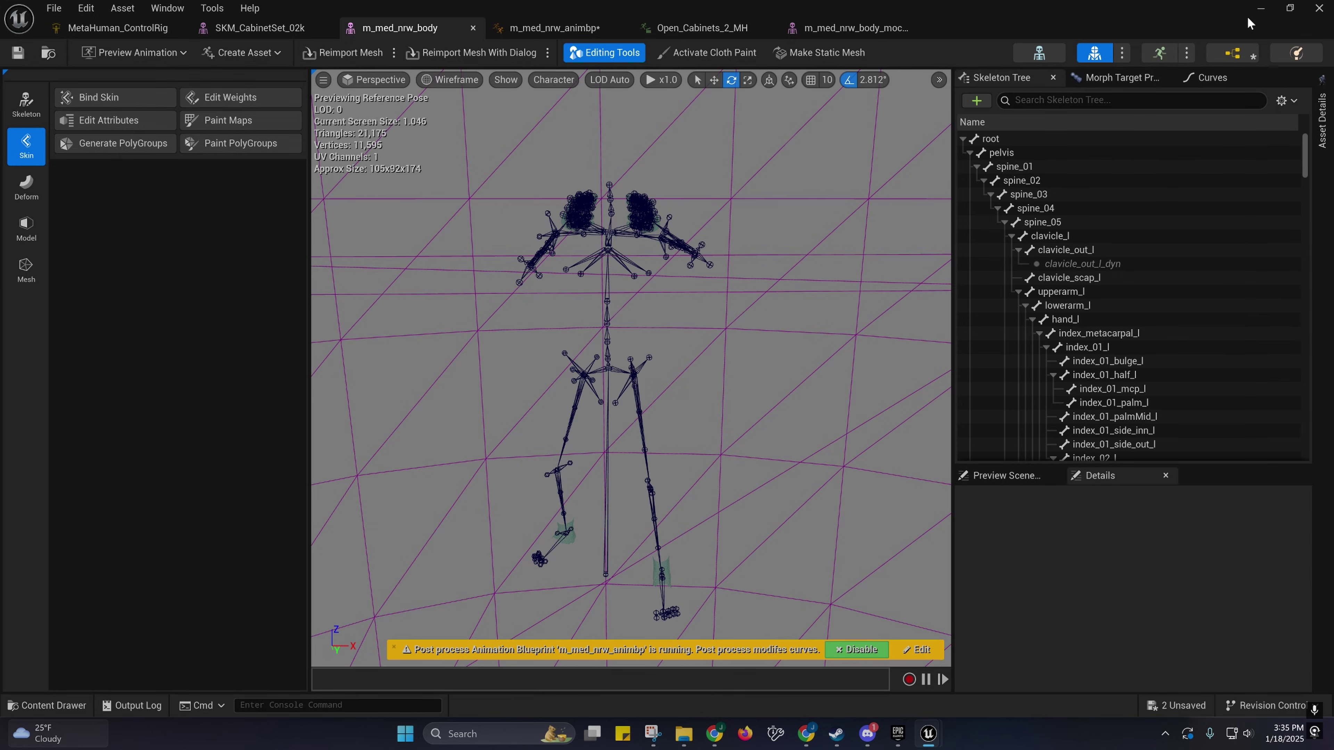
click(1262, 9)
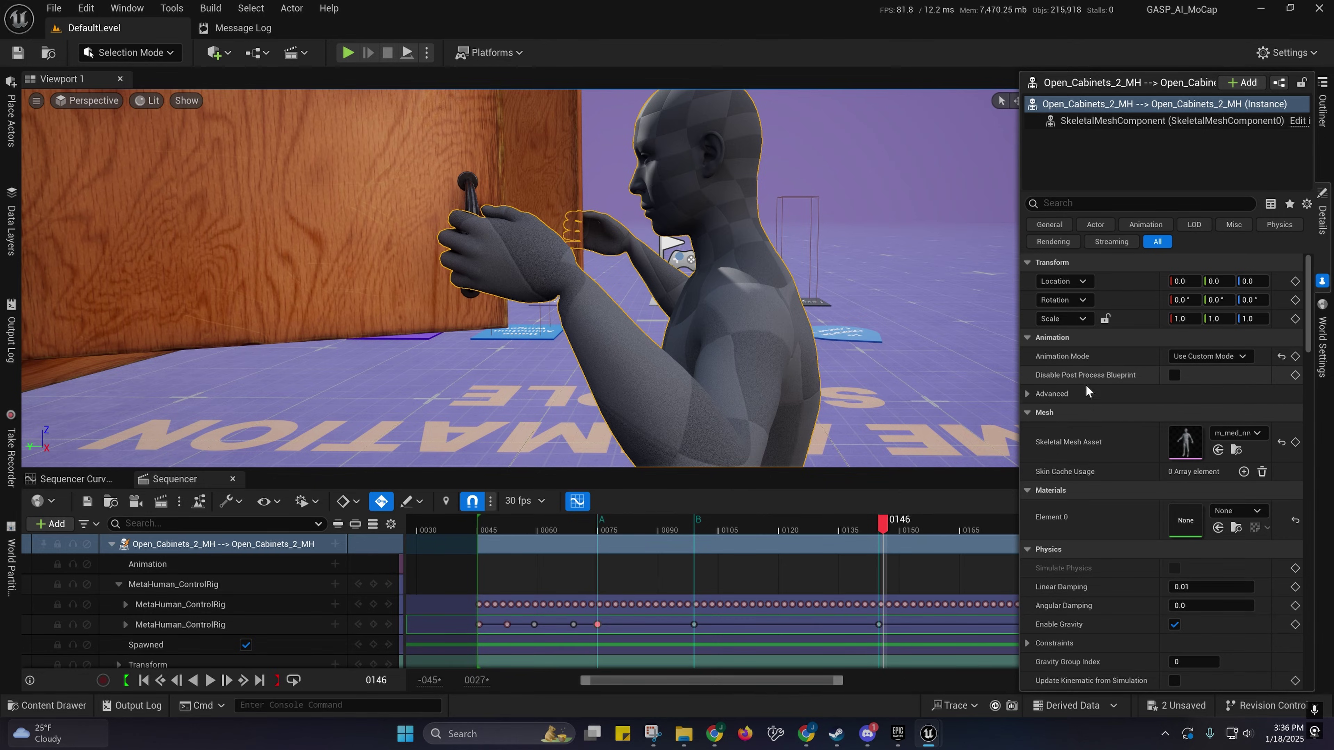
Step: Bring back the m_med_nrw_body editor and view its asset details filtered by "post" for the Post Process Anim Blueprint
mouse_move(926, 736)
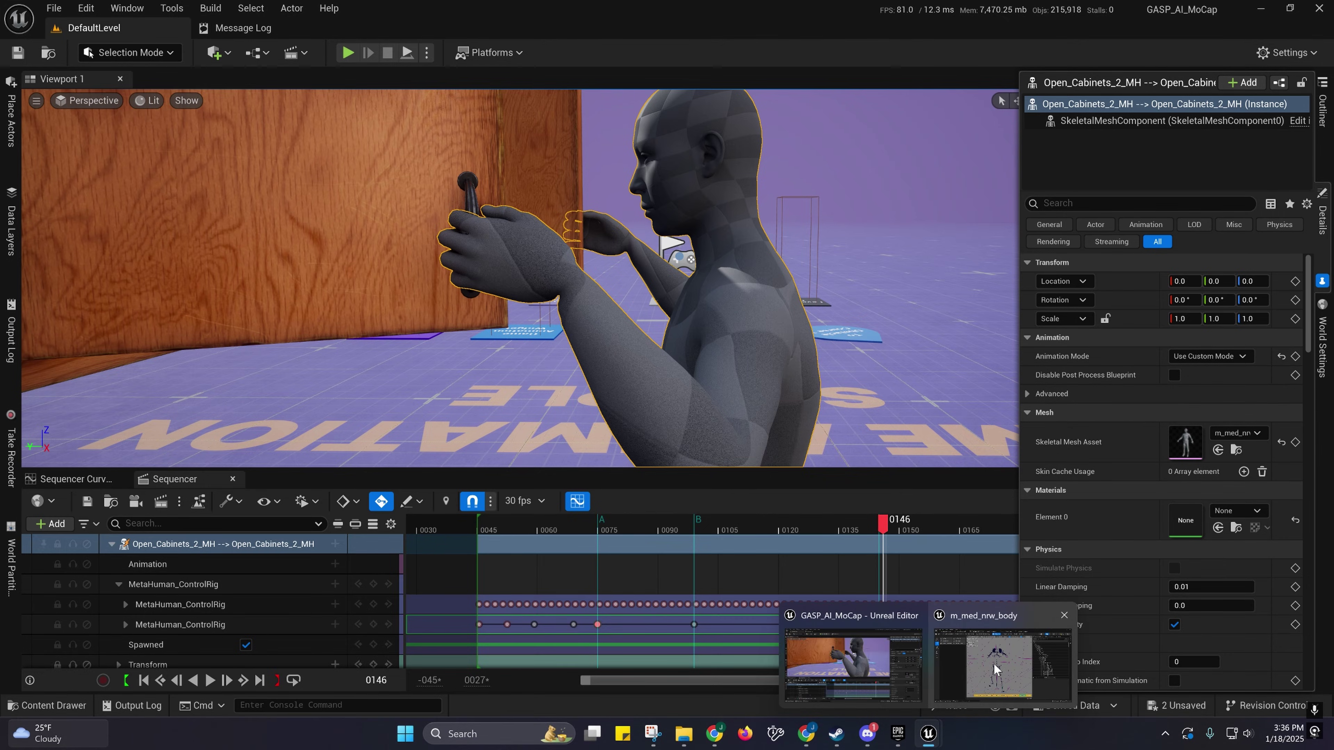
click(1006, 655)
click(1323, 126)
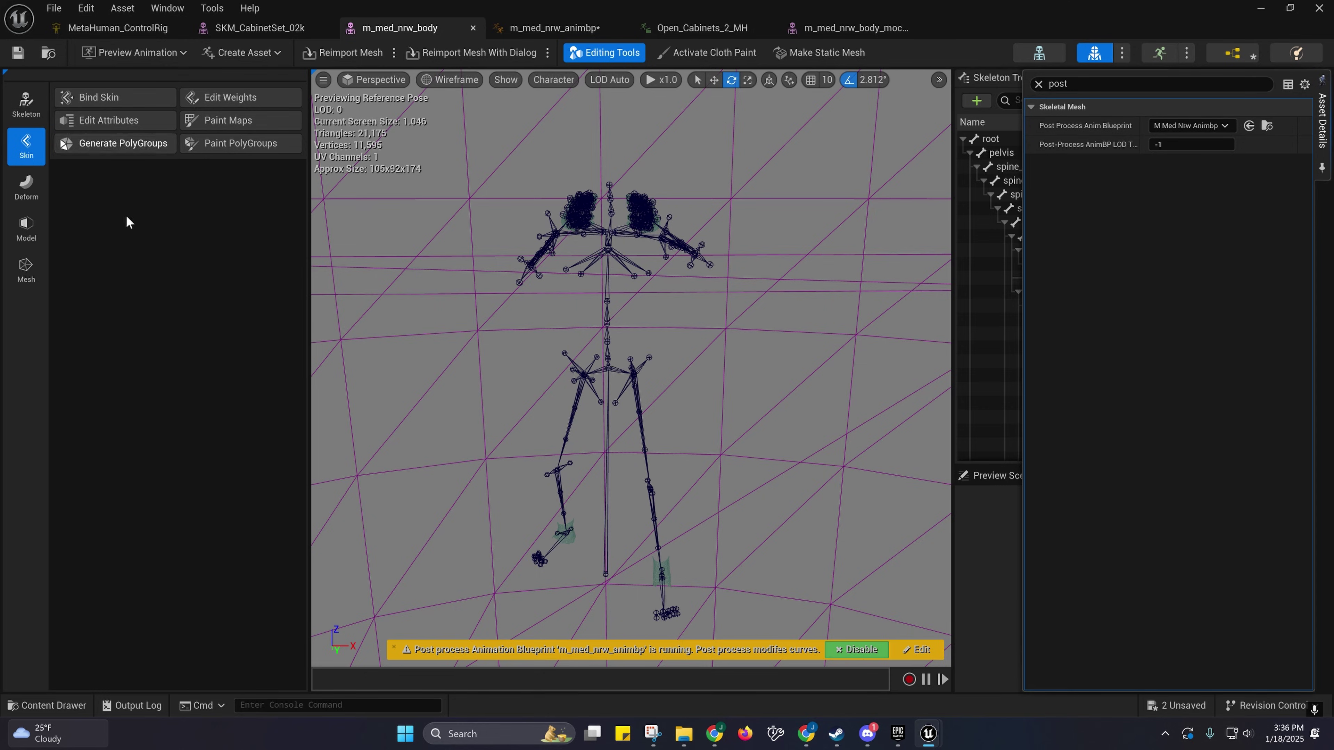
Step: Open the CBP_SandboxCharacter blueprint from the project's Blueprints folder
click(51, 707)
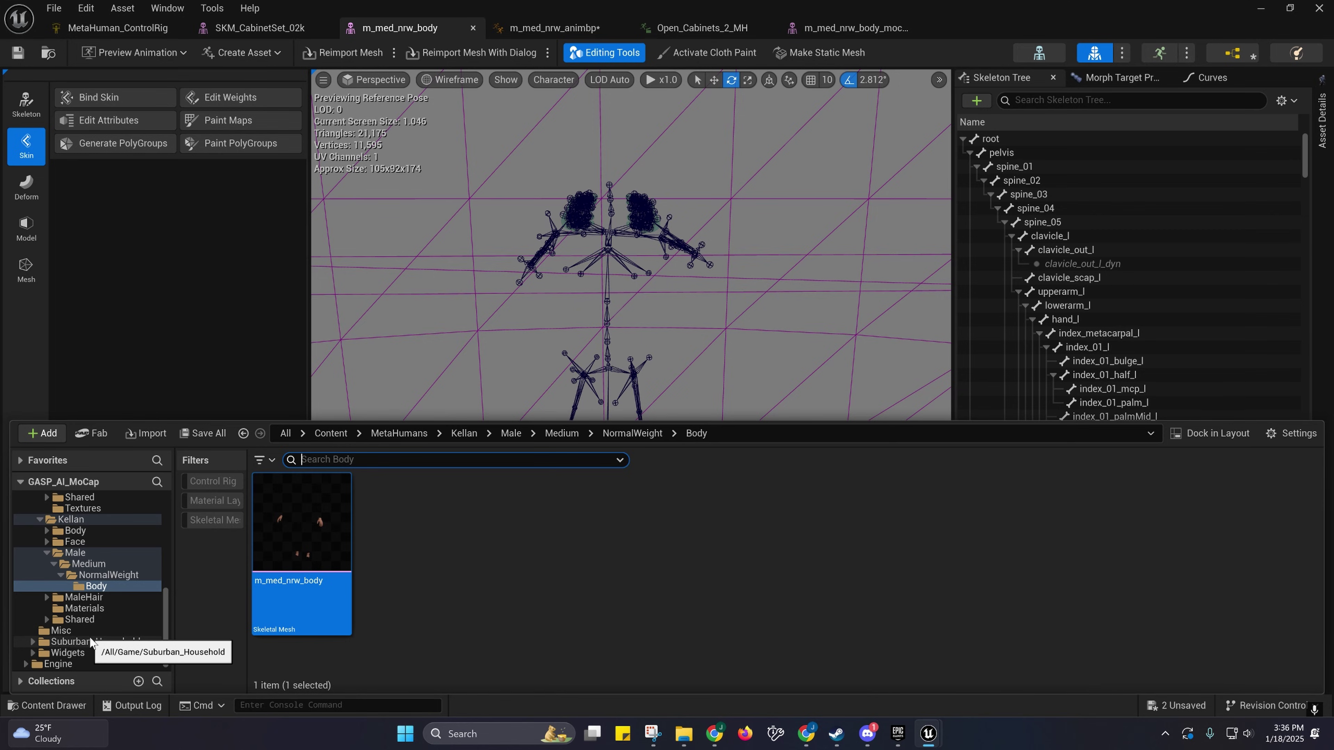
scroll(91, 599, up, 5)
scroll(92, 629, up, 4)
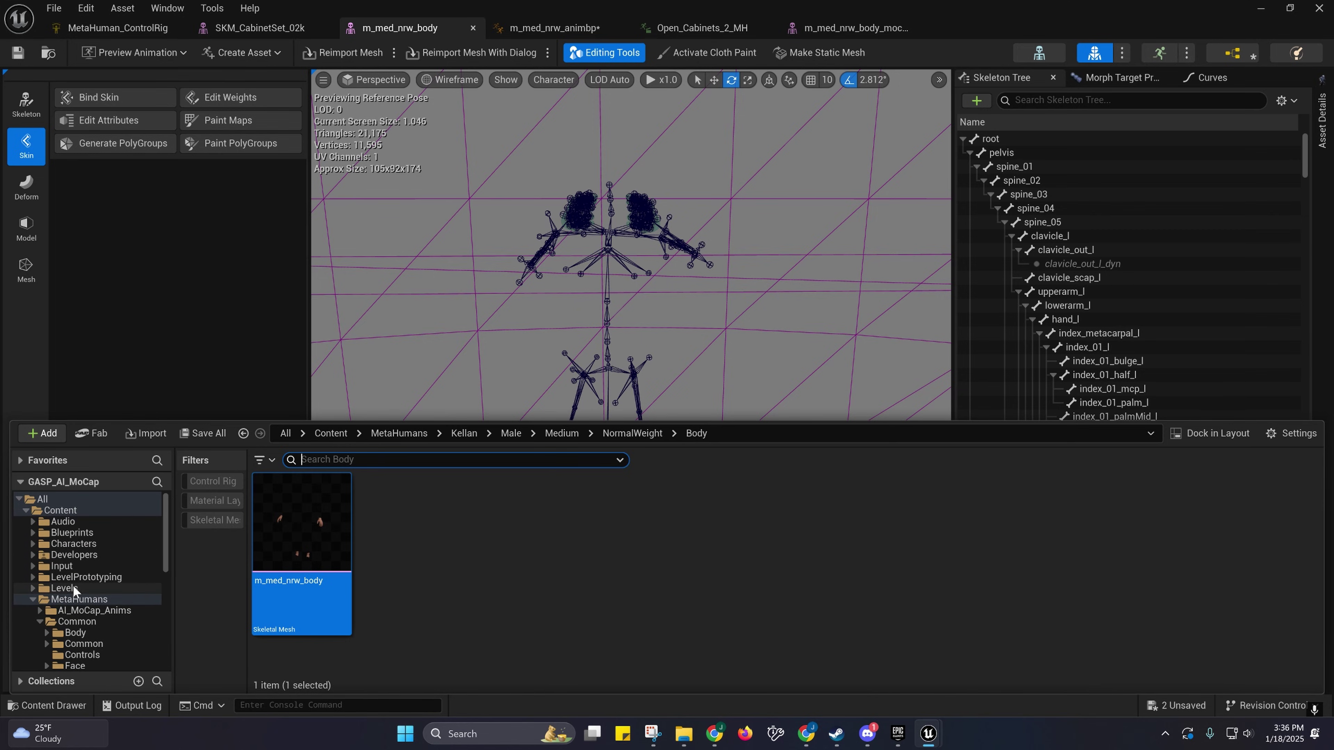
click(69, 543)
click(69, 532)
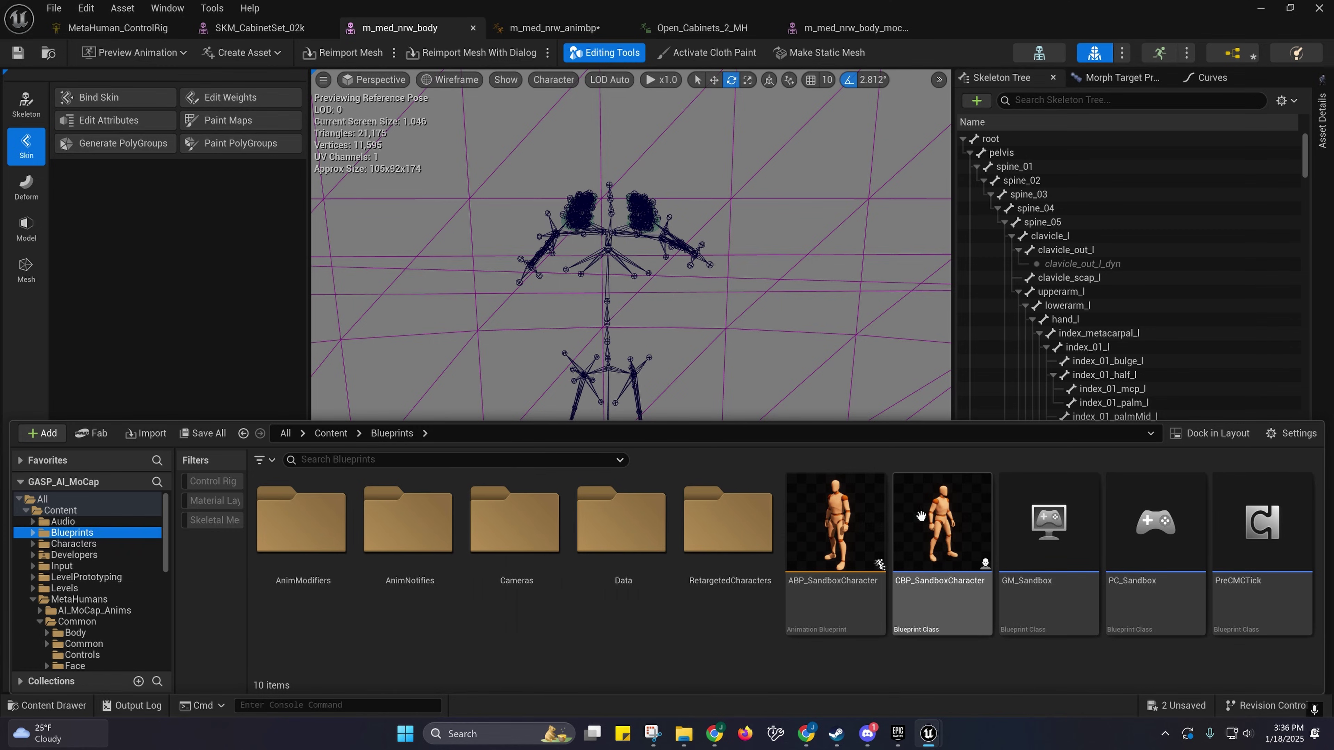
click(905, 518)
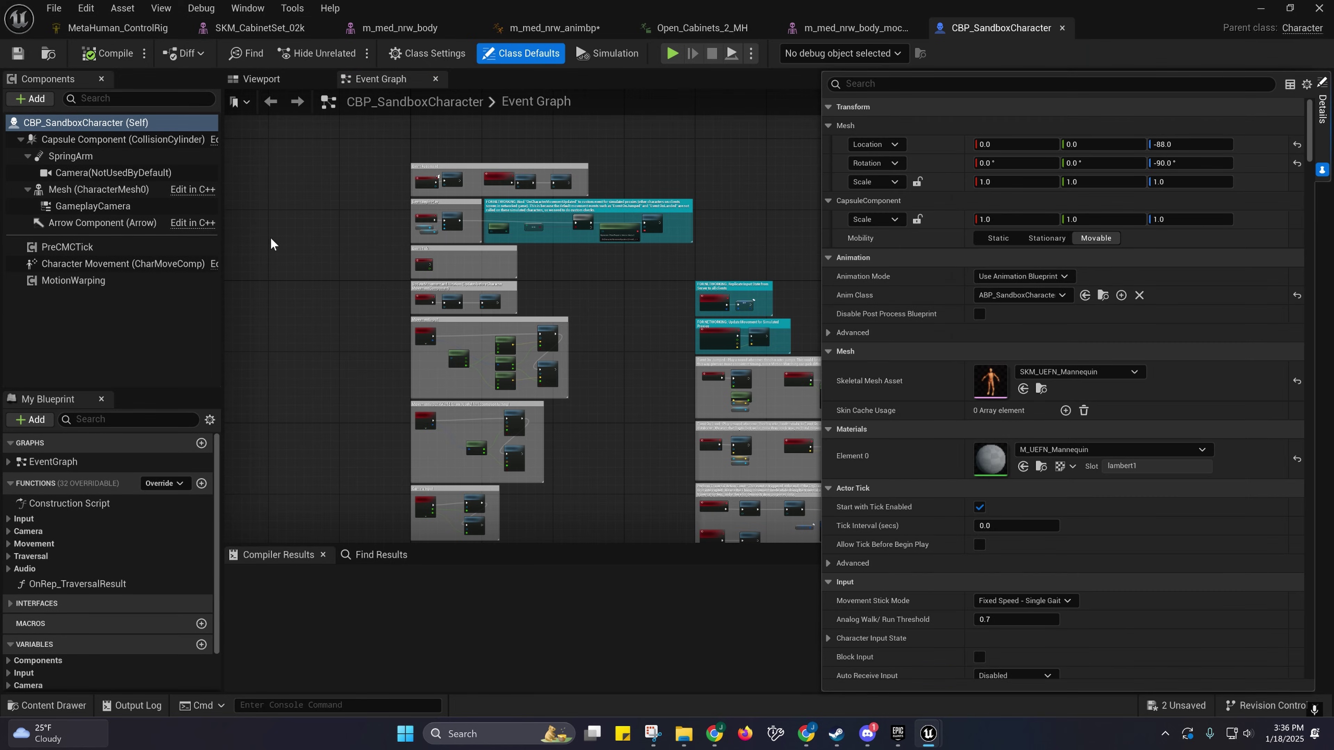
Step: Examine the Anim Class of CBP_SandboxCharacter's Mesh component alongside the Output Pose node in the m_med_nrw_animbp AnimGraph
click(53, 190)
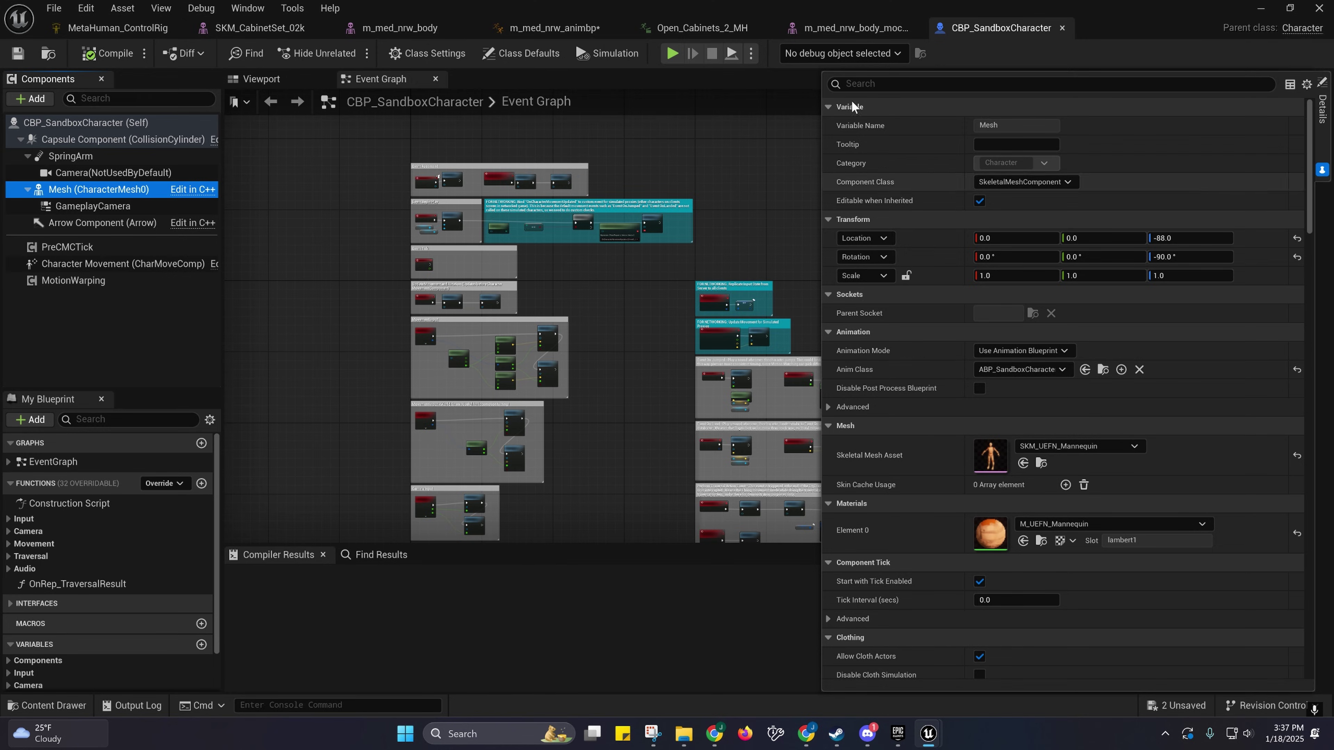
click(551, 28)
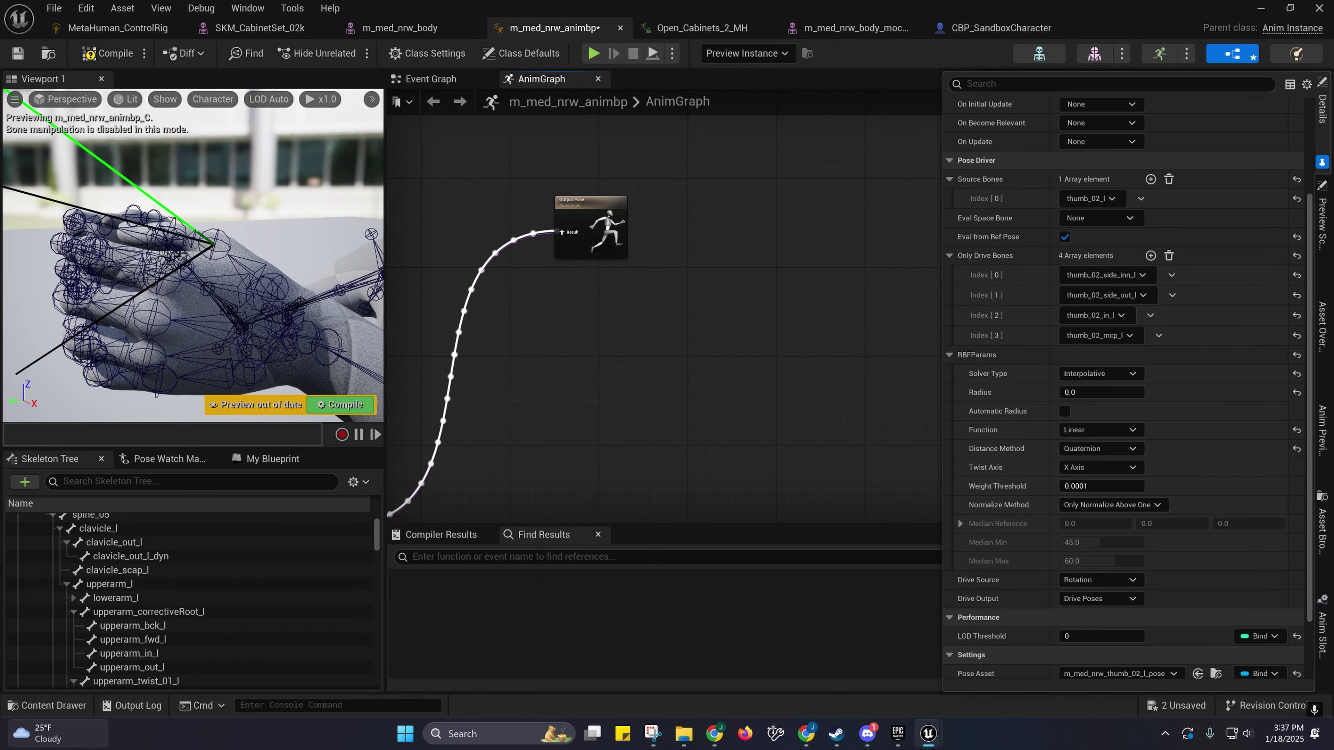
right_drag(688, 316, 697, 382)
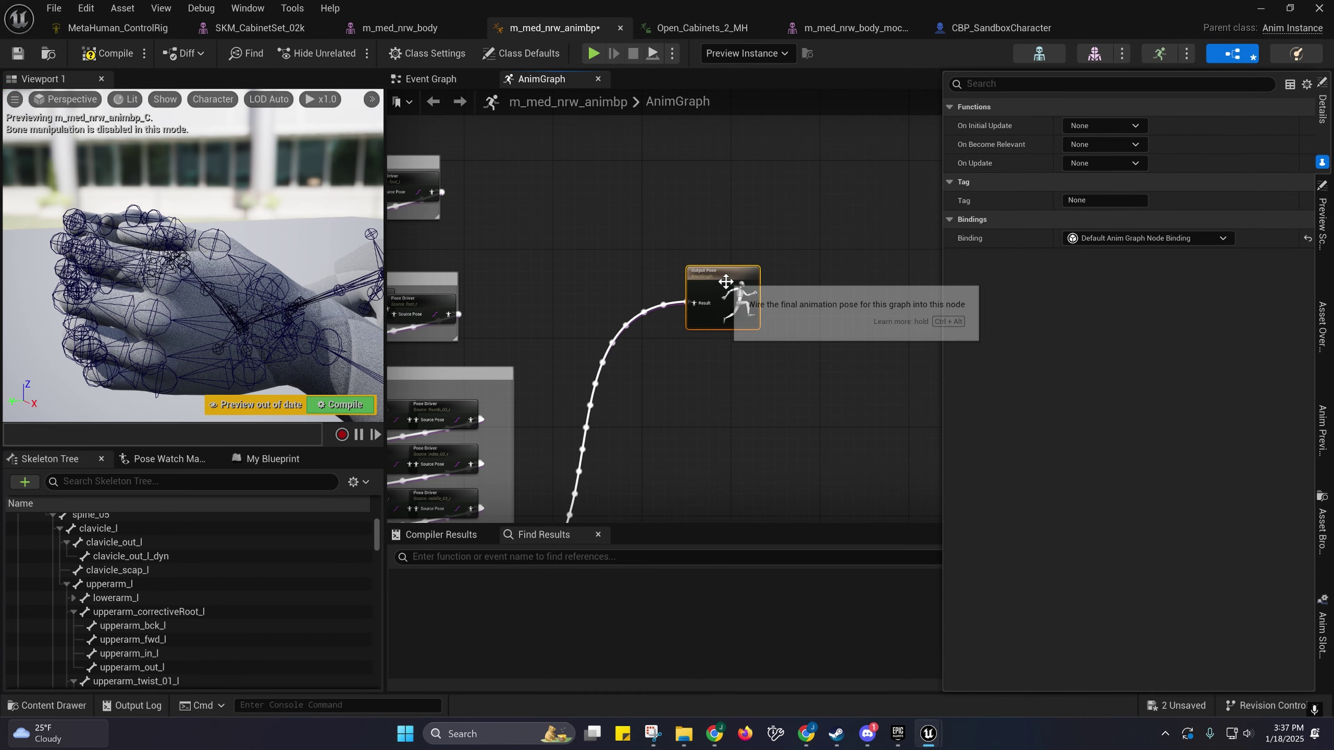
click(1000, 28)
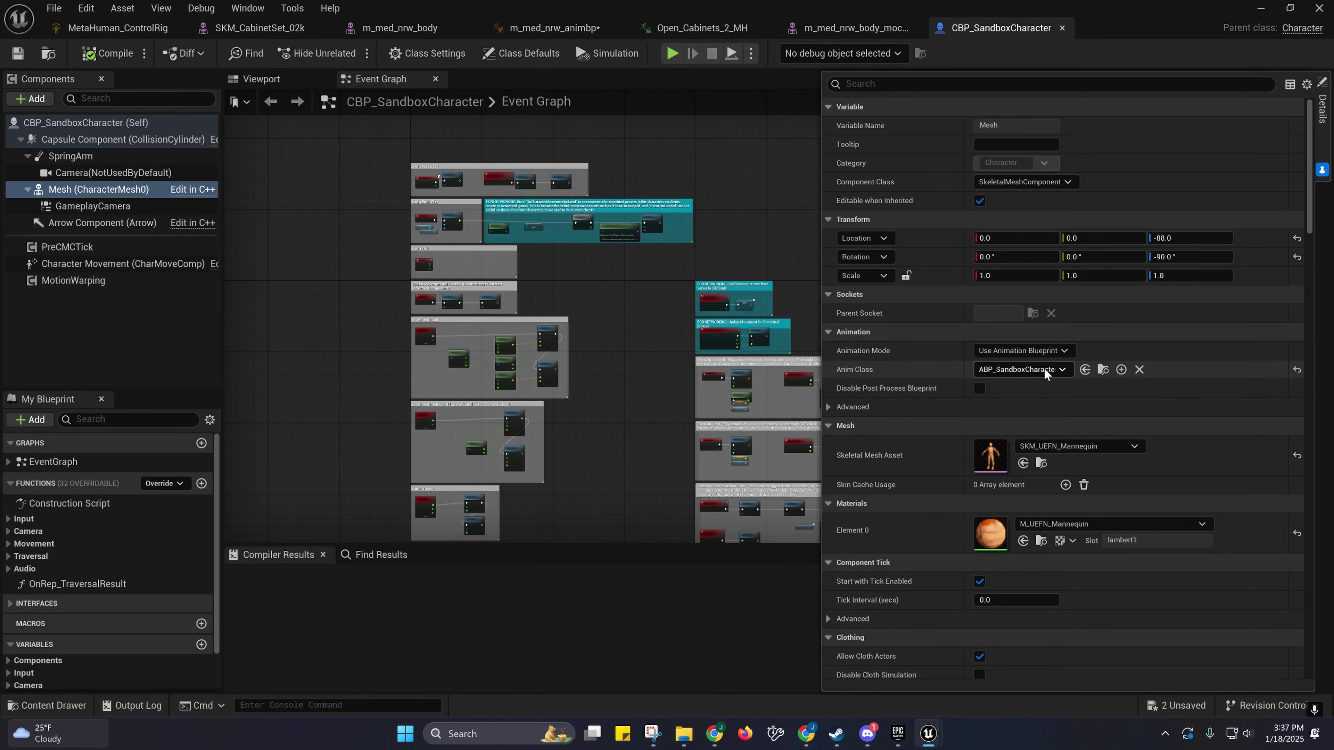
click(557, 29)
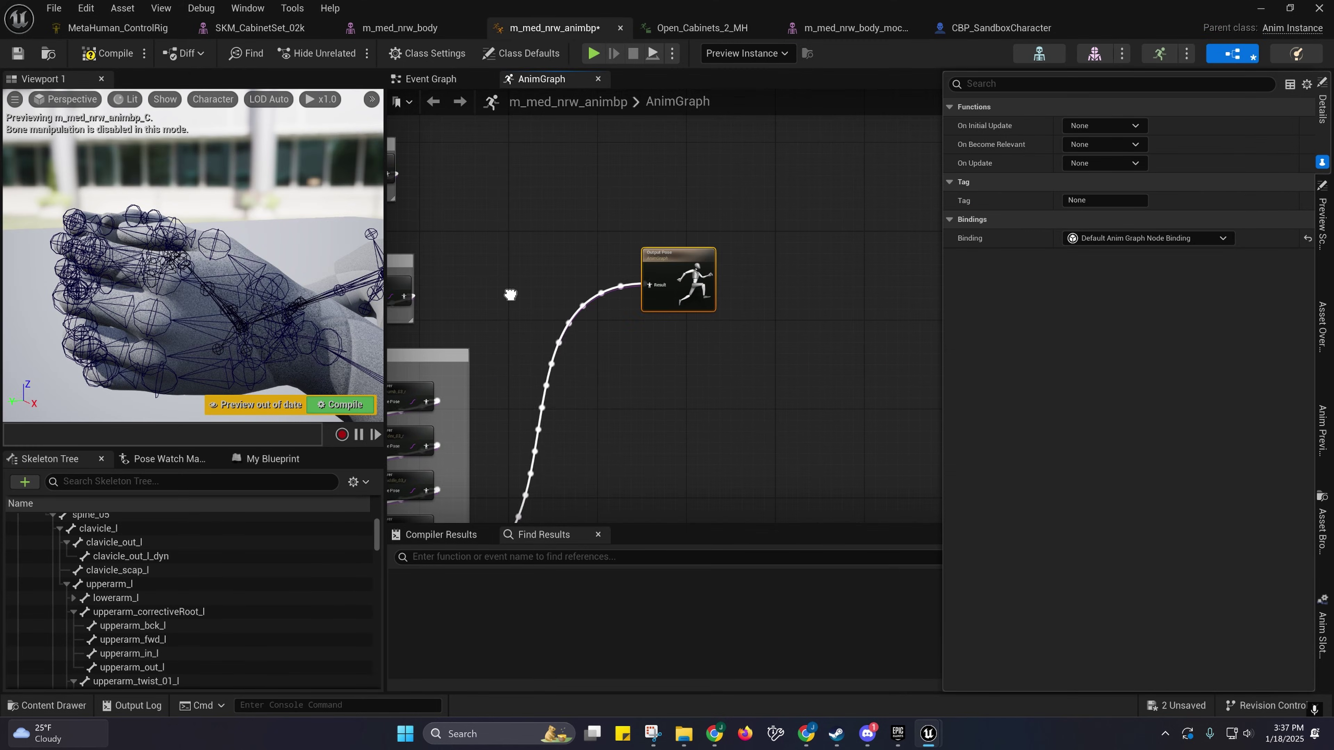
right_drag(691, 343, 867, 317)
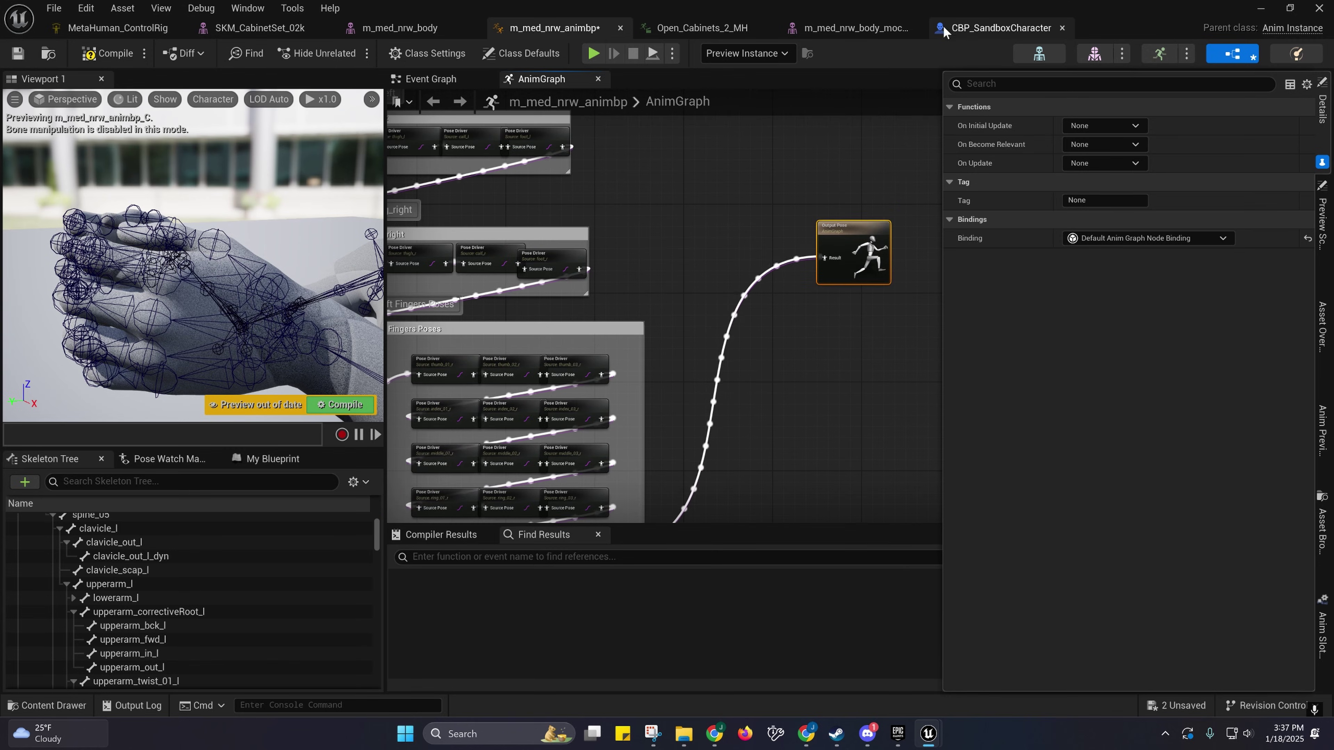
Step: Compare the Mesh animation settings in CBP_SandboxCharacter with the Input Pose area of the m_med_nrw_animbp AnimGraph
click(944, 29)
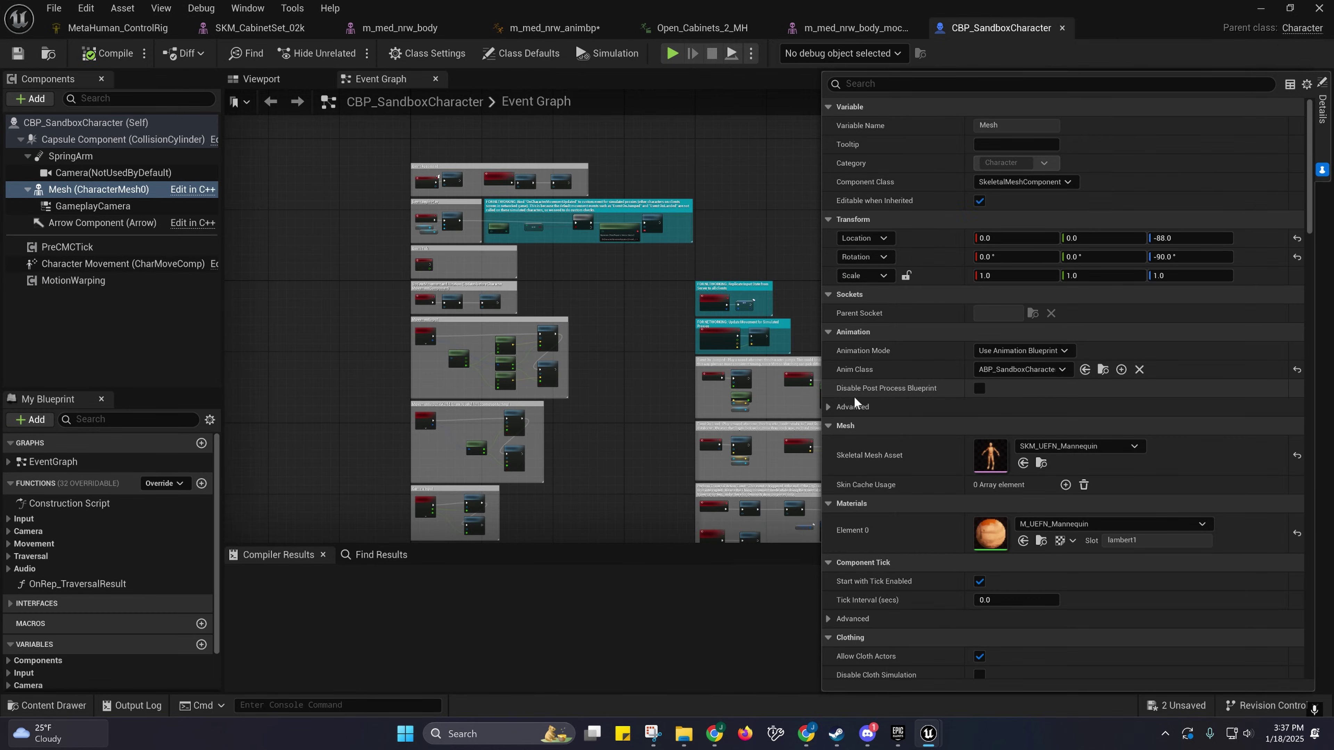
mouse_move(890, 394)
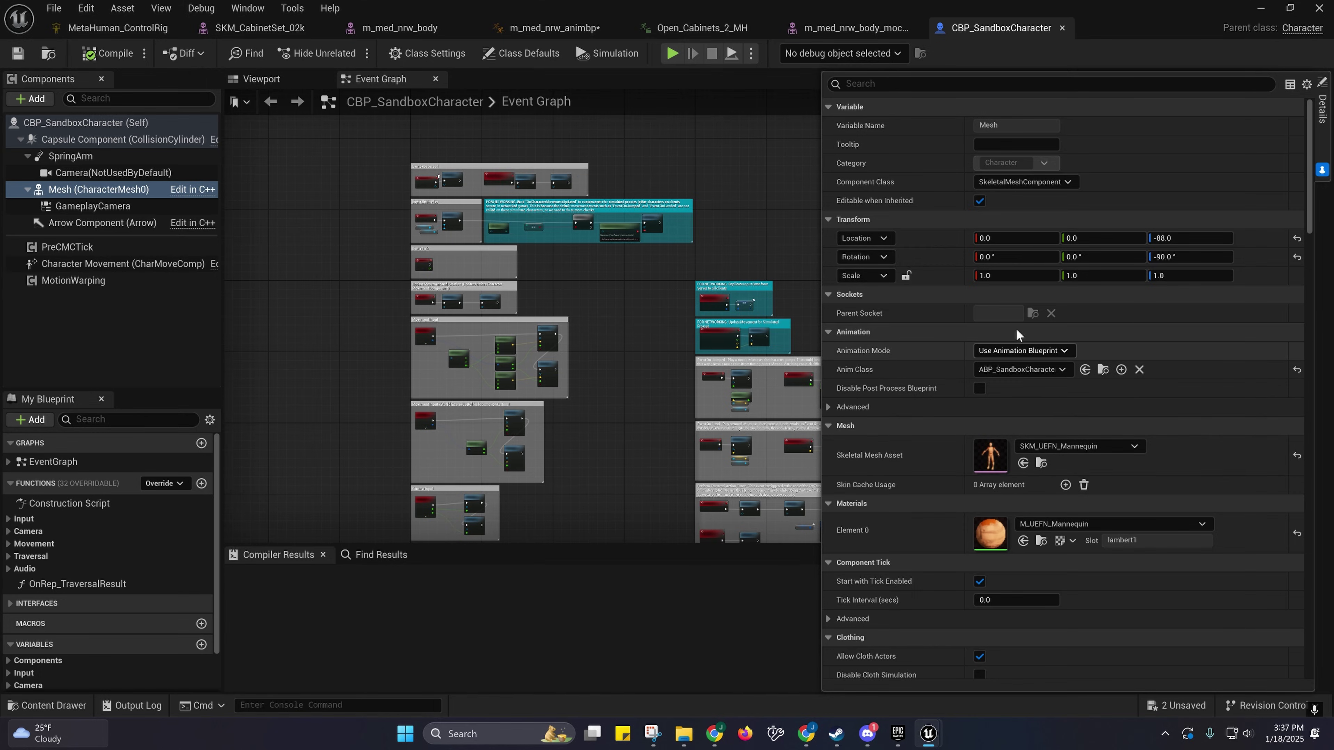
click(554, 28)
right_drag(499, 219, 548, 219)
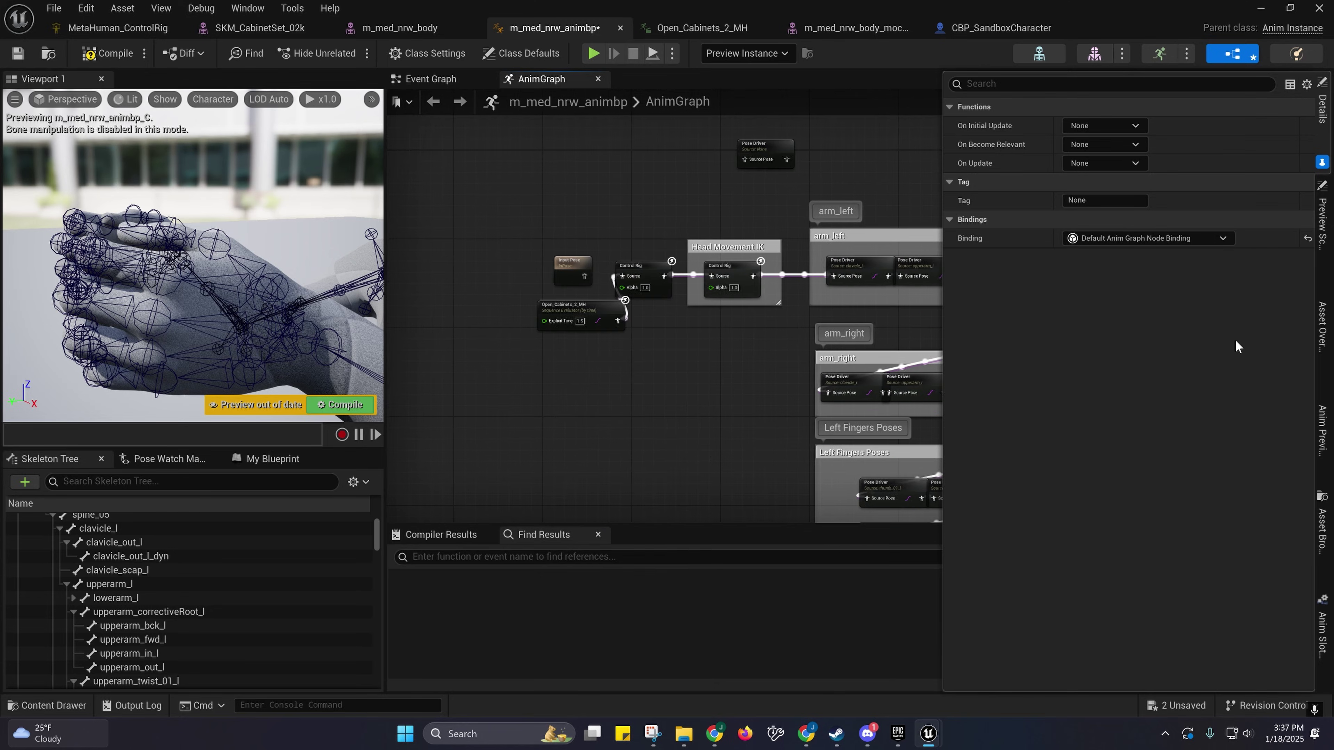
scroll(593, 292, up, 3)
Step: Try pulling a pose link out of the Input Pose node toward the first Control Rig in the AnimGraph
drag(592, 291, 663, 256)
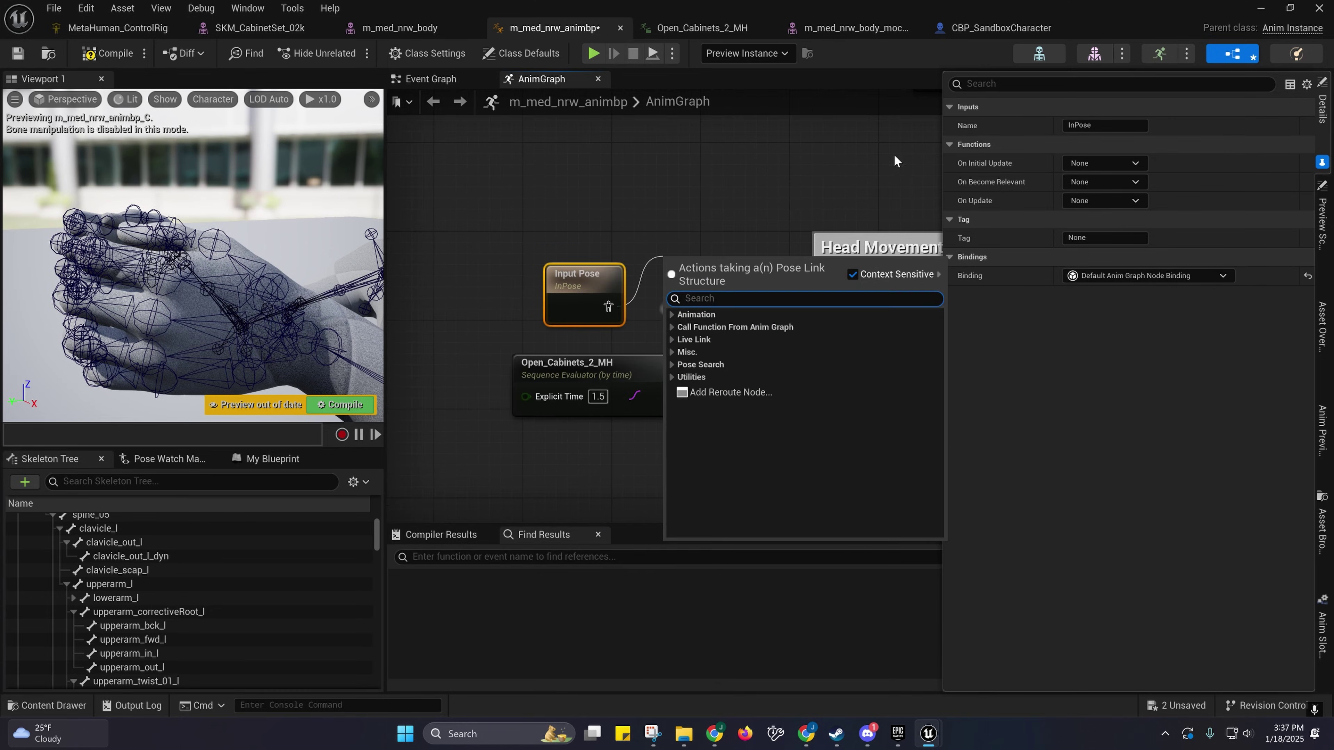
right_drag(894, 161, 391, 173)
drag(773, 331, 622, 255)
right_drag(557, 253, 835, 437)
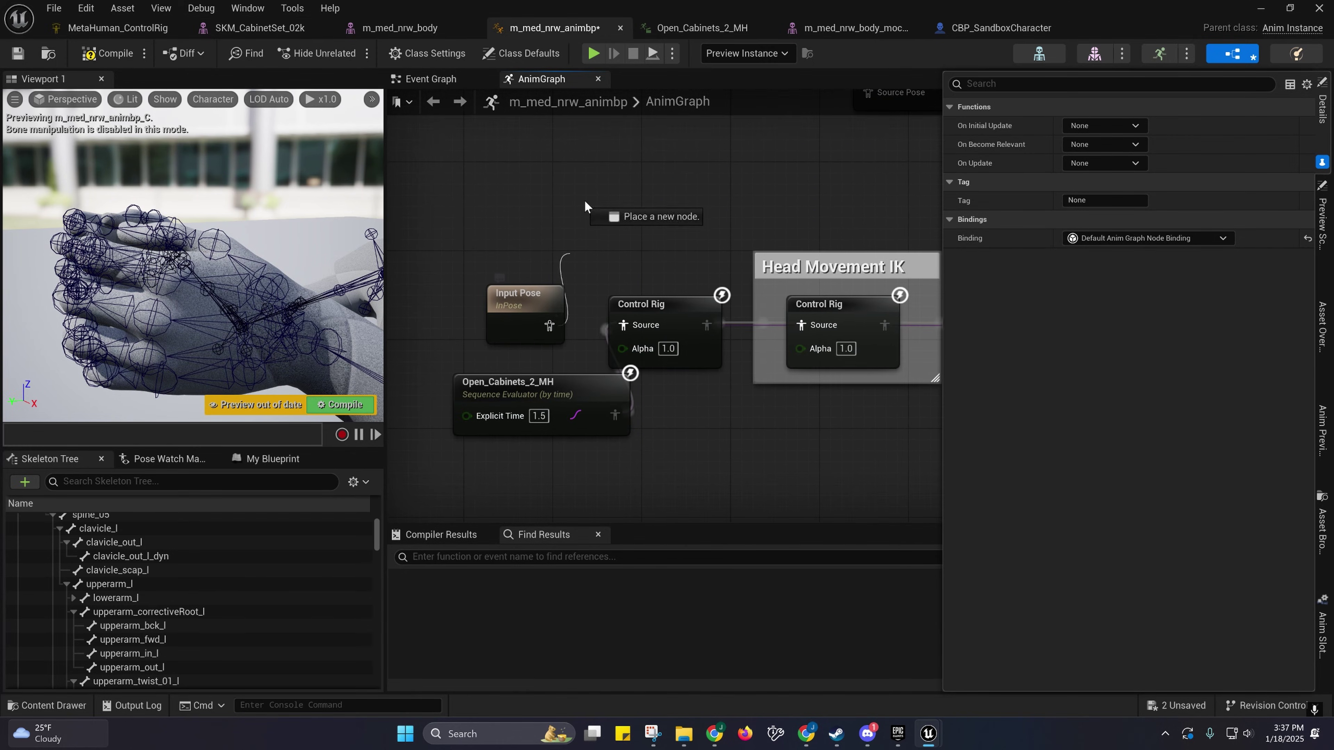
right_drag(576, 253, 536, 189)
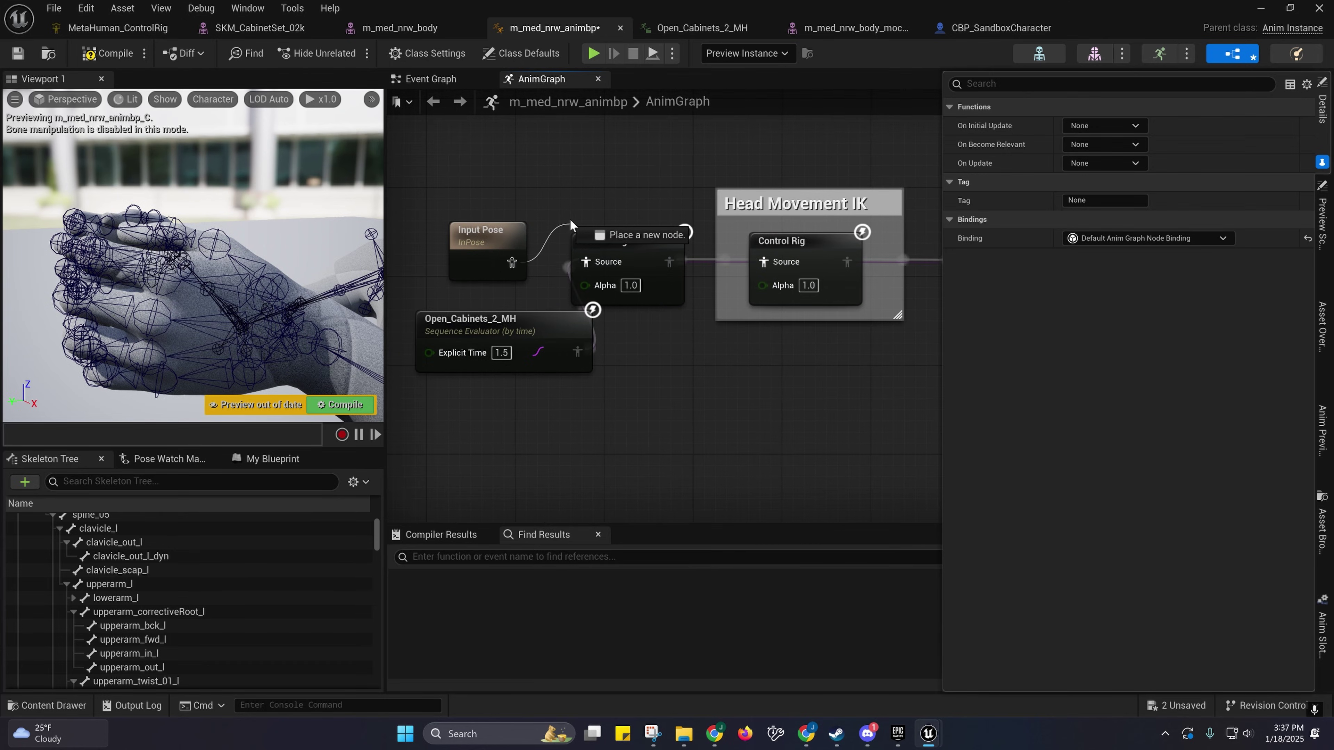
drag(571, 221, 570, 220)
right_drag(570, 195, 606, 200)
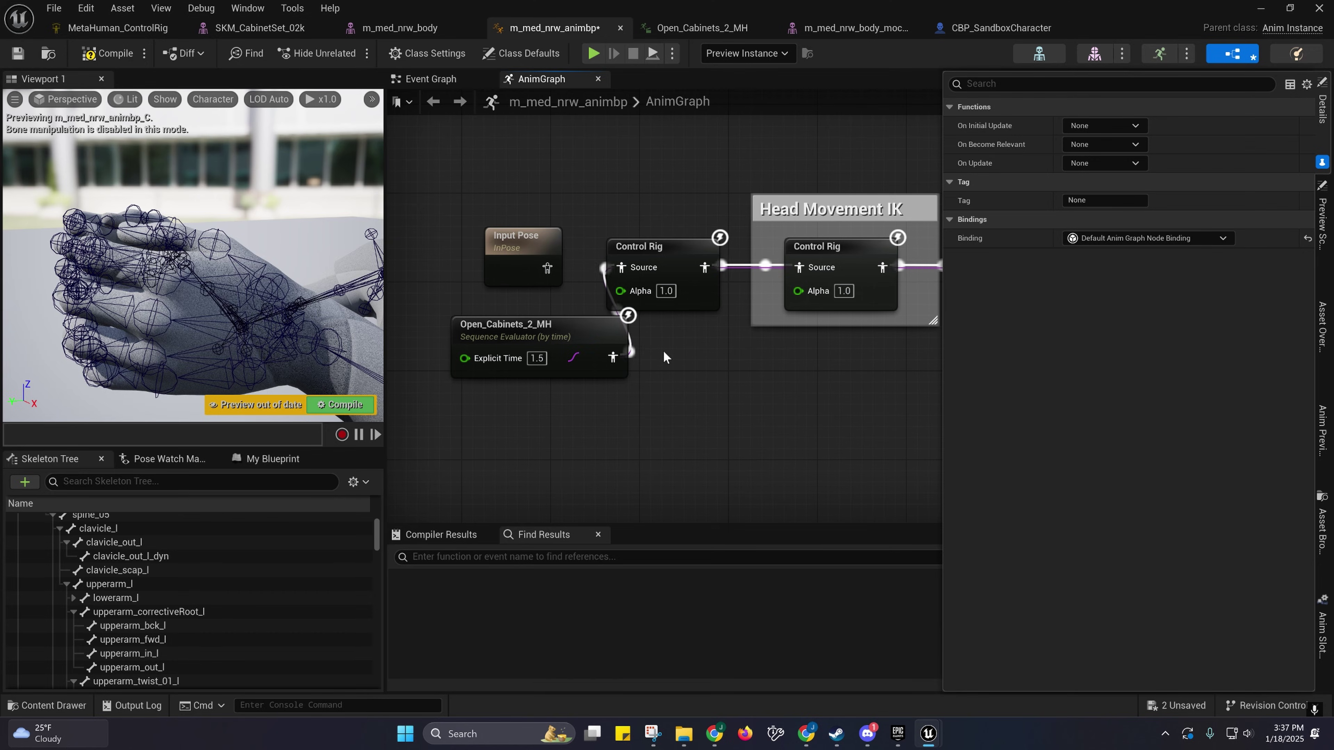
Step: Move the Open_Cabinets_2_MH sequence evaluator farther from the Control Rig and inspect the hand and wrist in the preview
right_drag(768, 375, 748, 352)
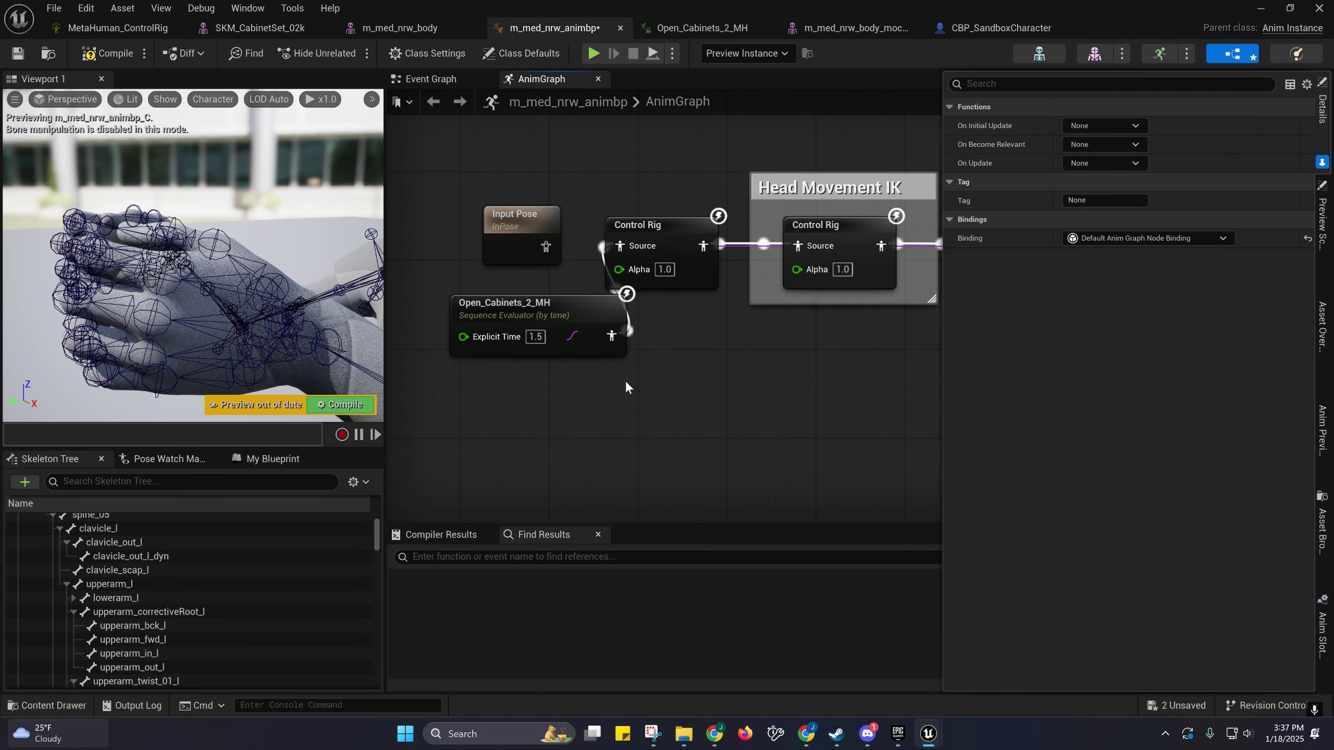
mouse_move(601, 381)
right_down()
mouse_move(588, 337)
mouse_move(622, 368)
right_up()
drag(586, 292, 532, 303)
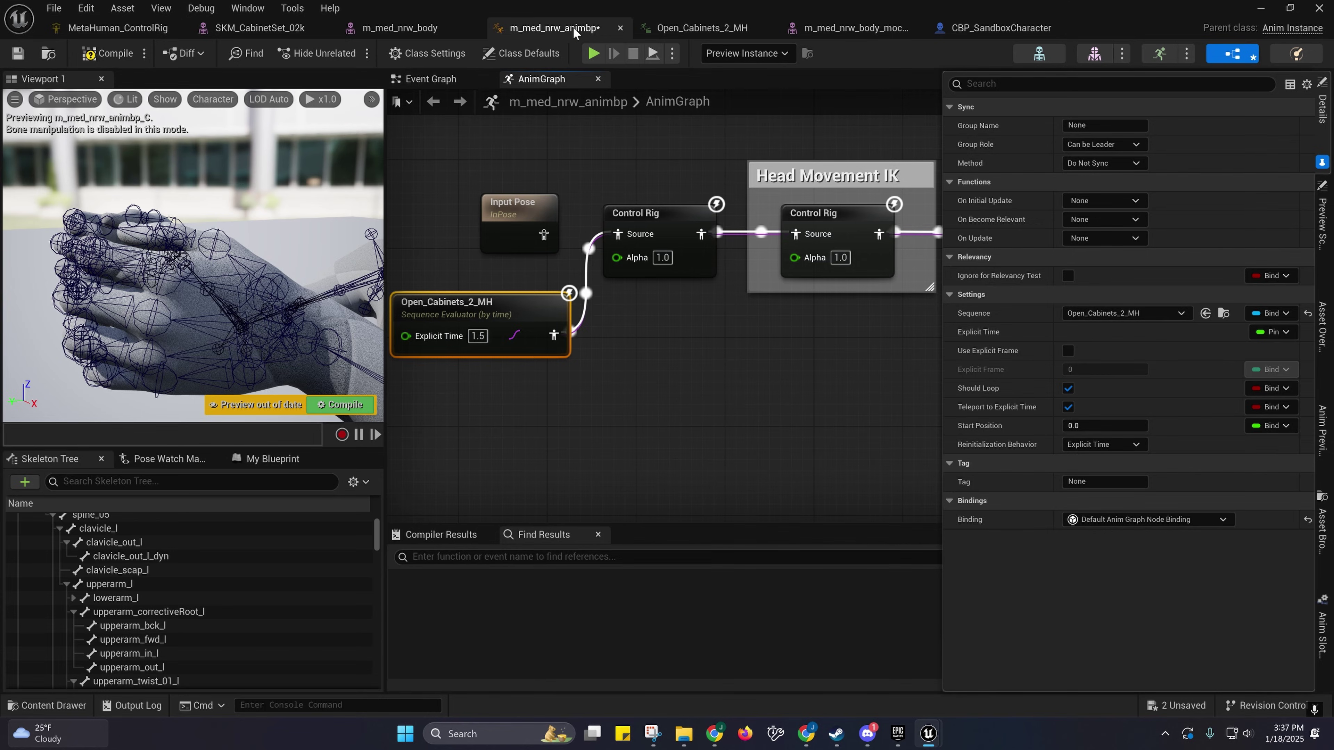
right_drag(506, 448, 583, 446)
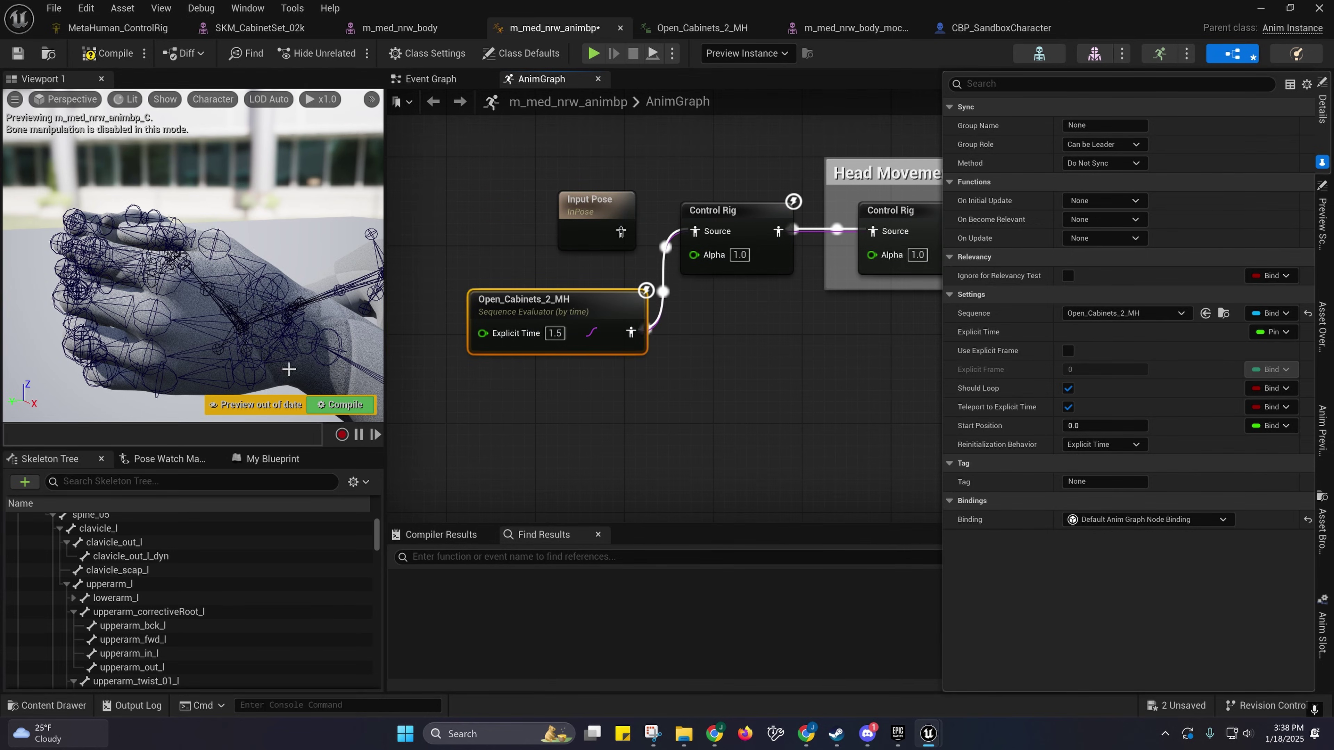
drag(289, 369, 293, 338)
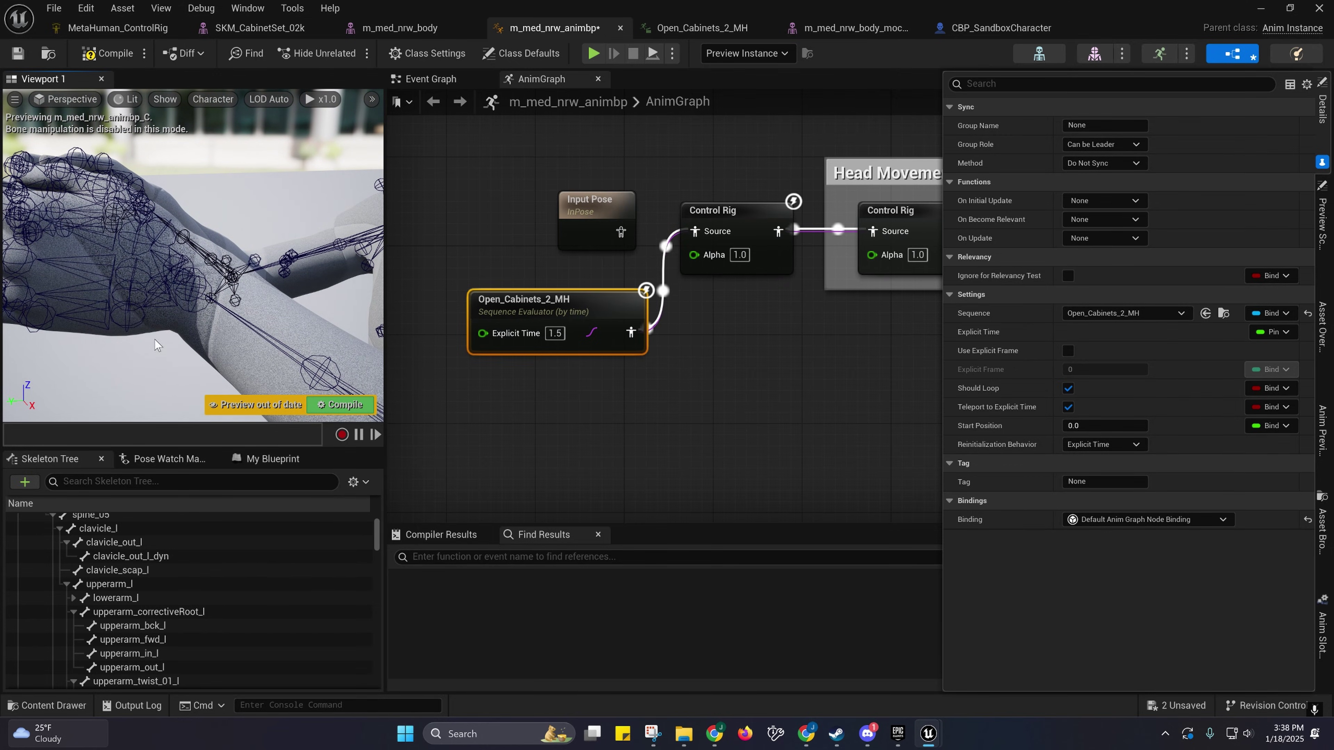
right_drag(647, 400, 585, 412)
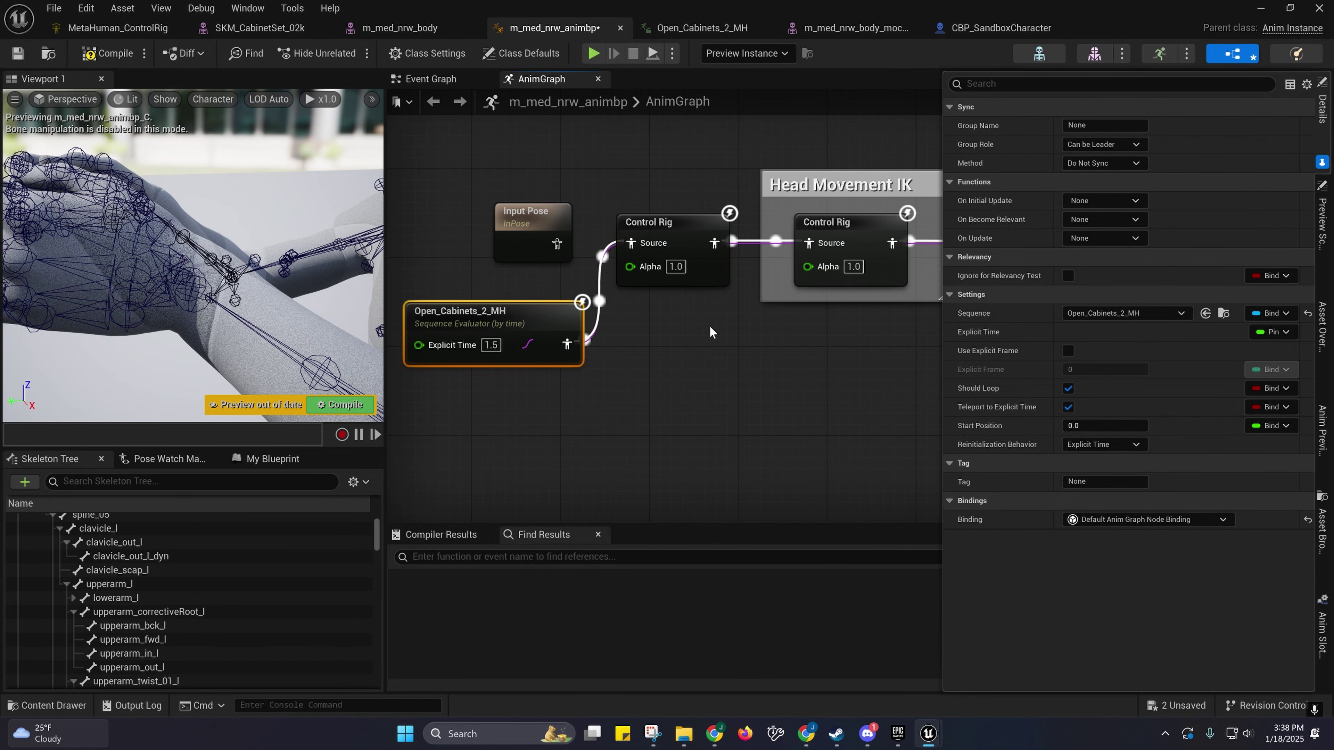
right_drag(710, 332, 667, 373)
Step: Assign m_med_nrw_animbp as the Post Process Anim Blueprint of the m_med_nrw_body_mocap skeletal mesh
click(862, 30)
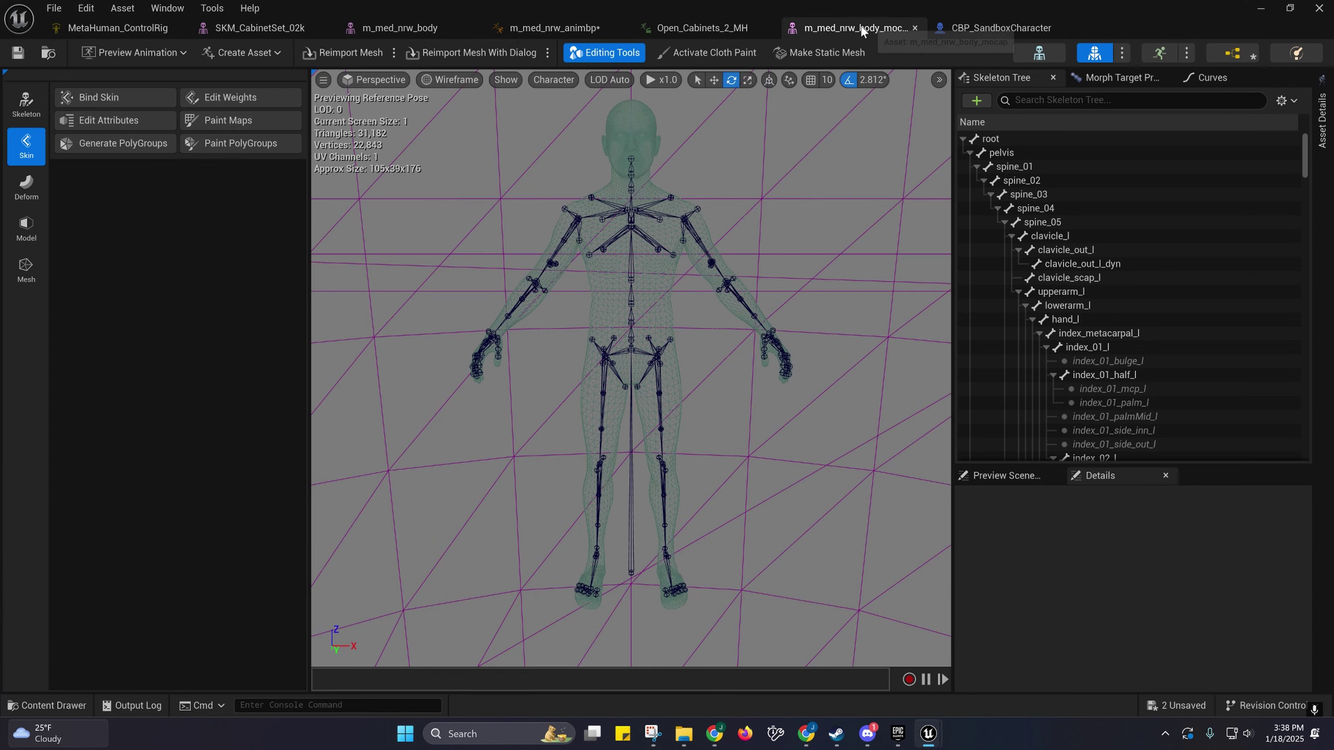
click(572, 30)
click(48, 53)
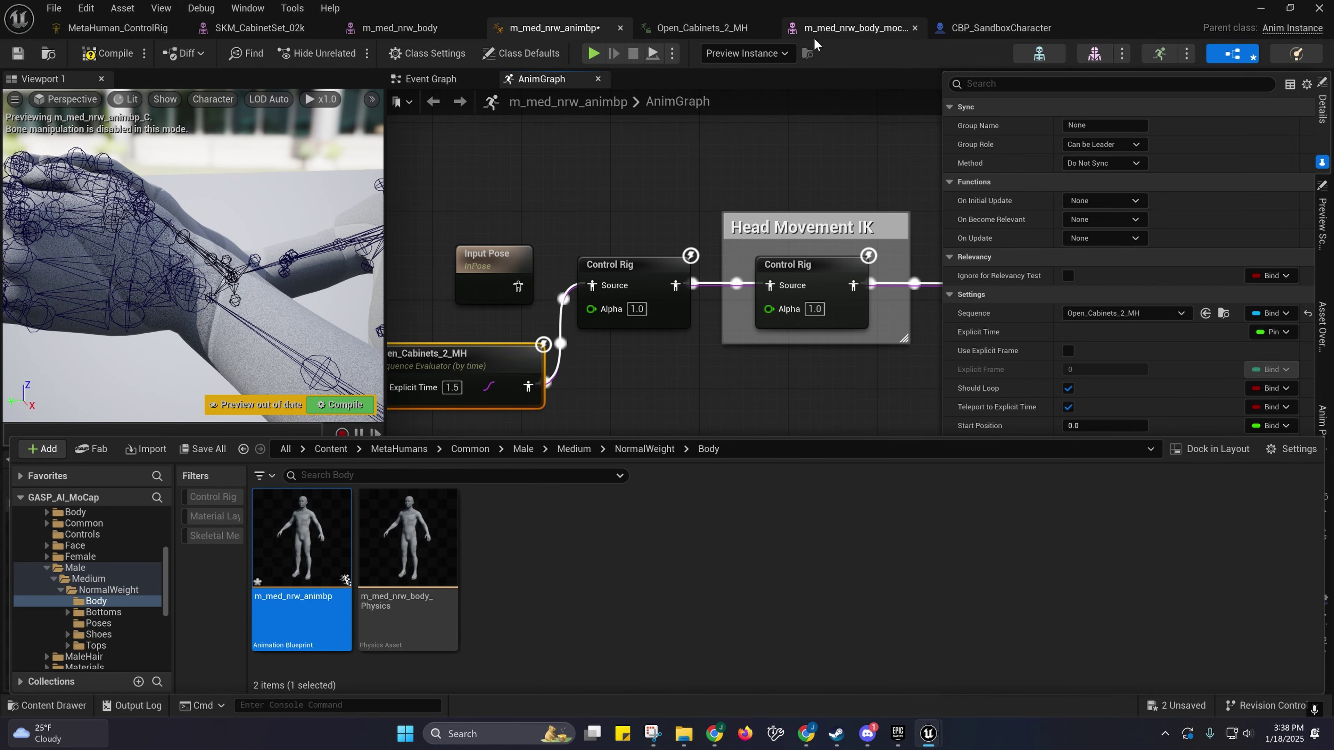
click(855, 28)
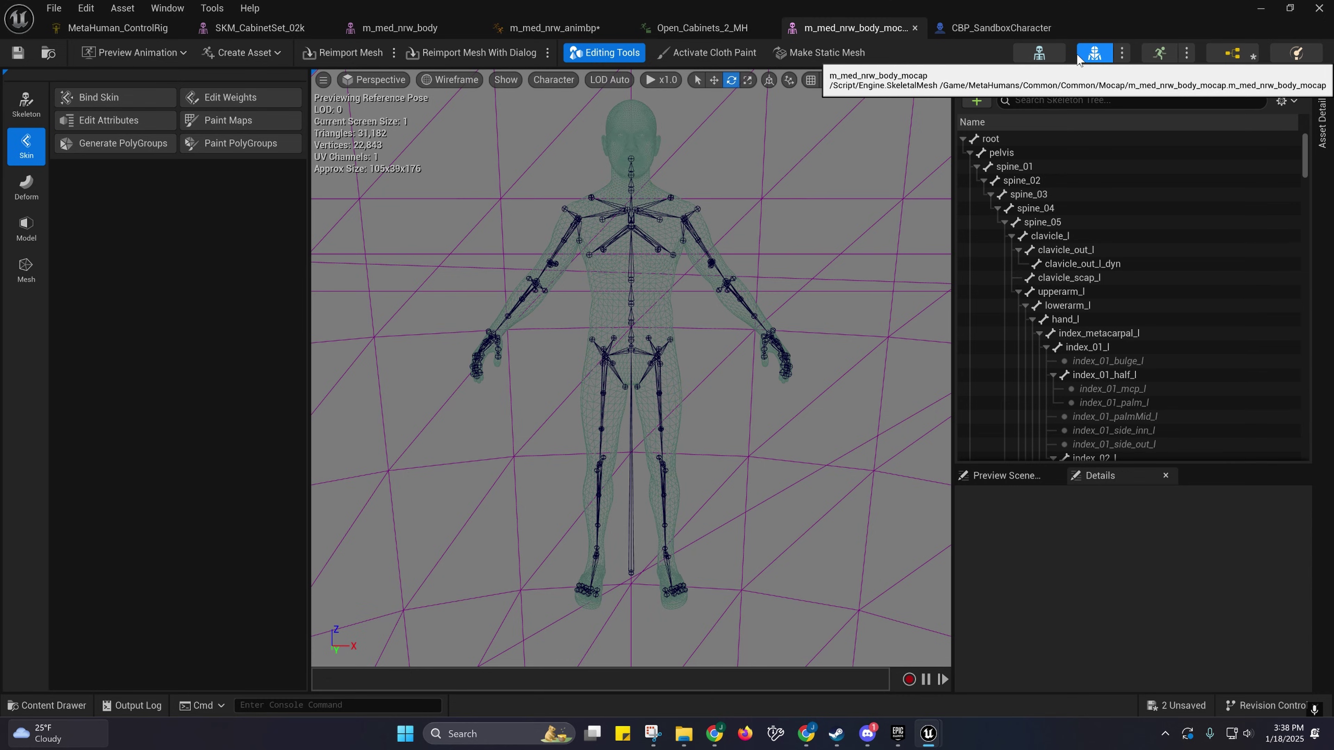
click(1321, 129)
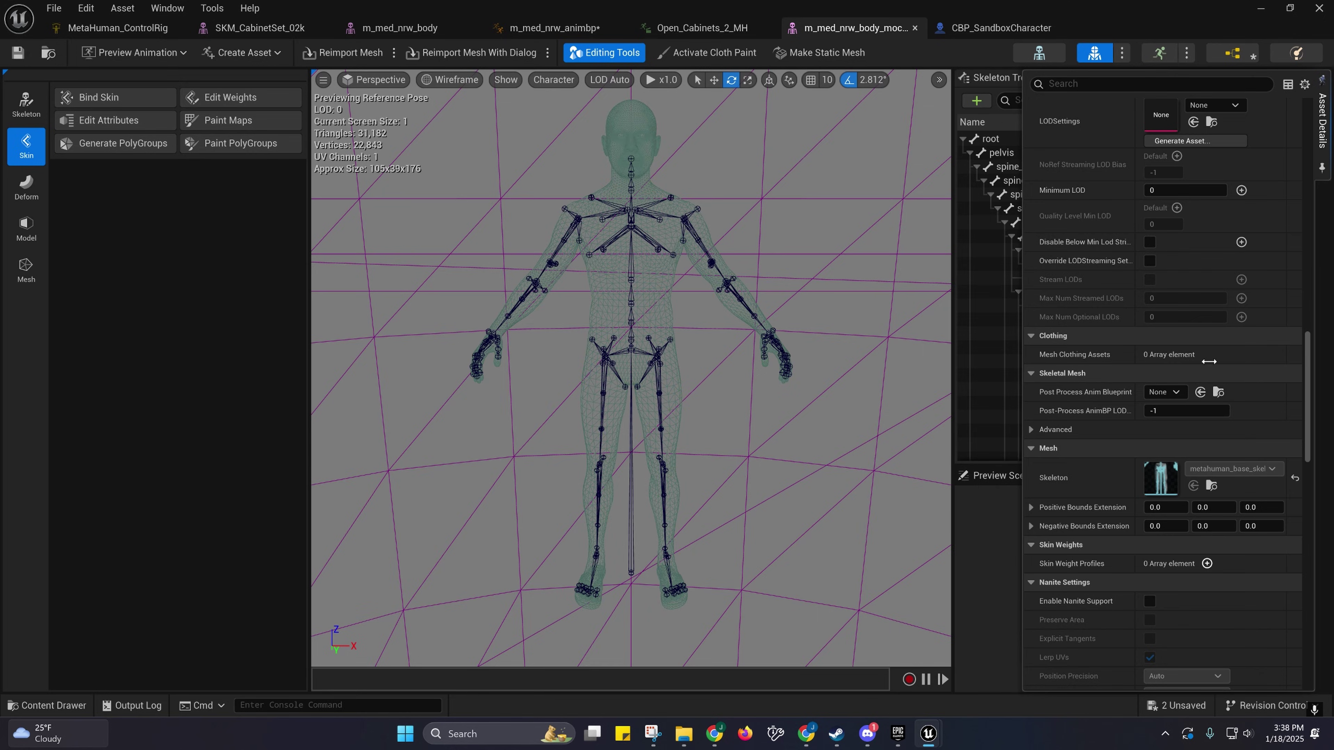
click(1326, 144)
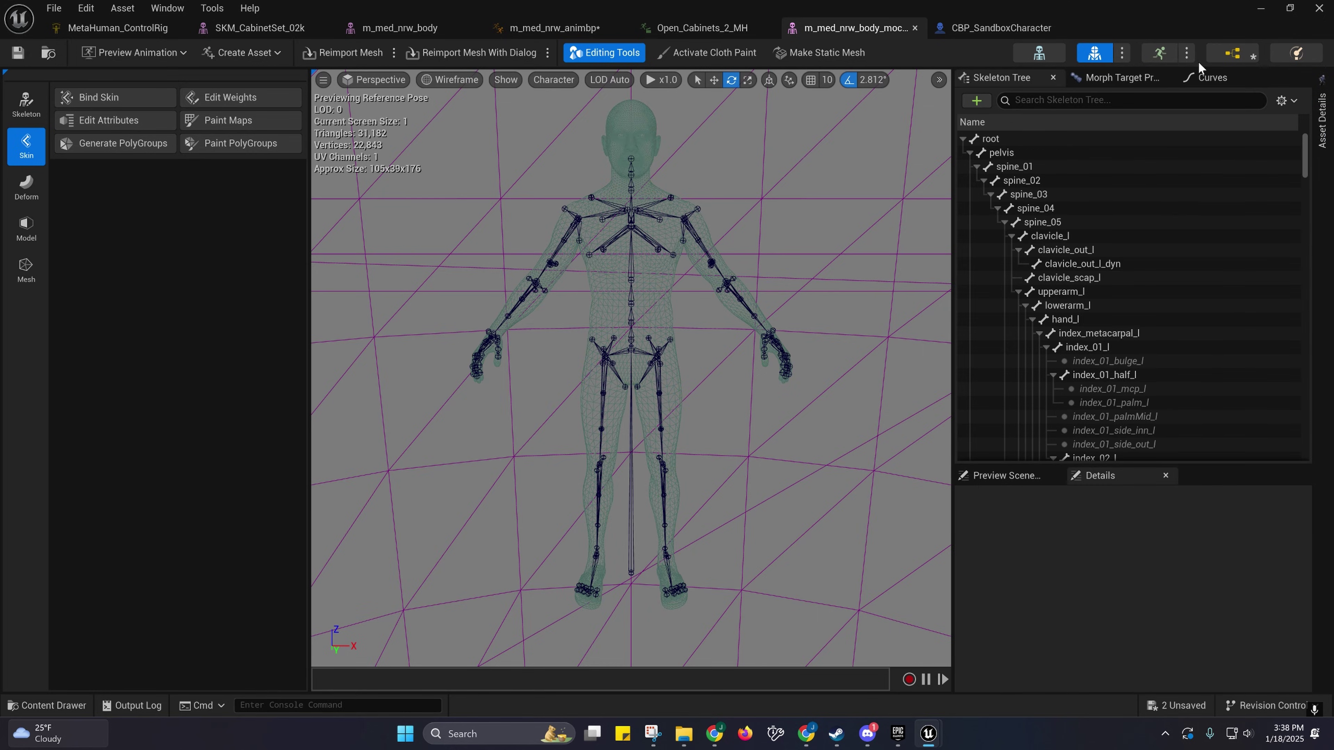
click(1322, 126)
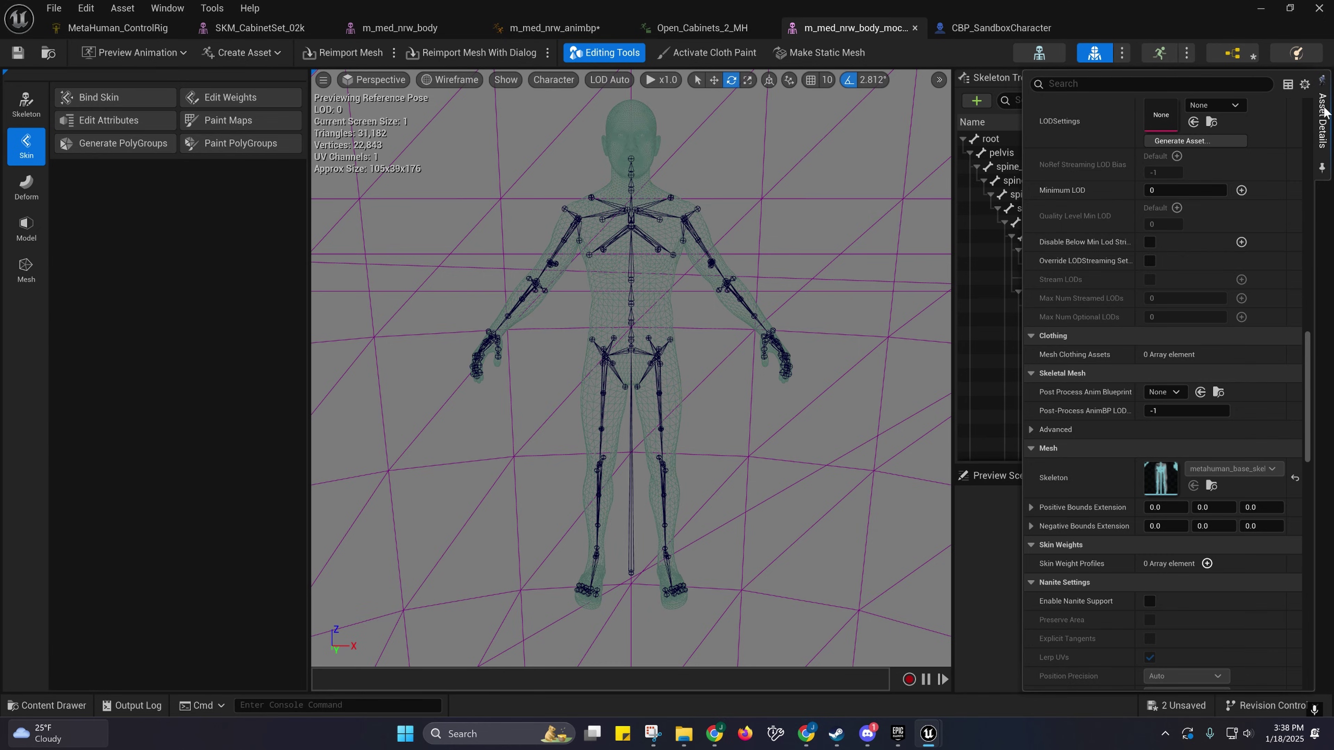
click(1202, 392)
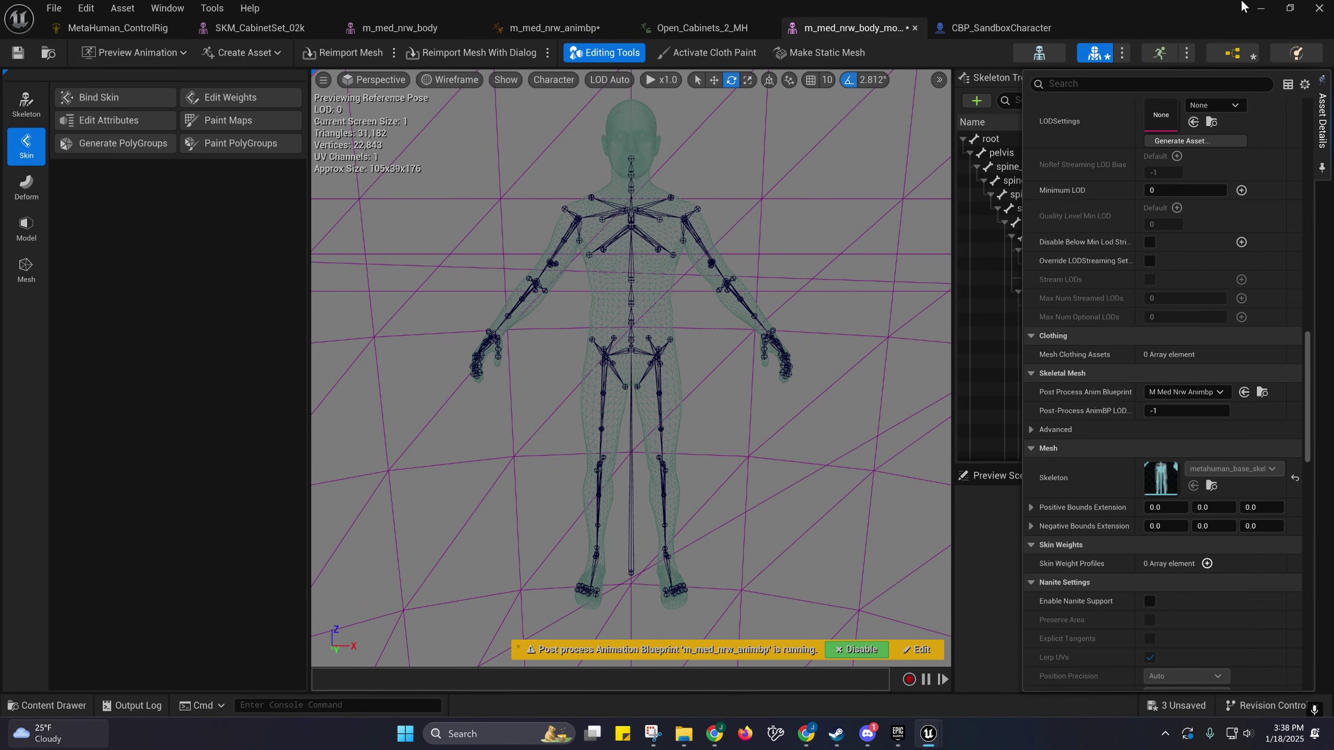
Step: Return to DefaultLevel and scrub the cabinet sequence back to frame 44 with the whole character in view
click(1259, 8)
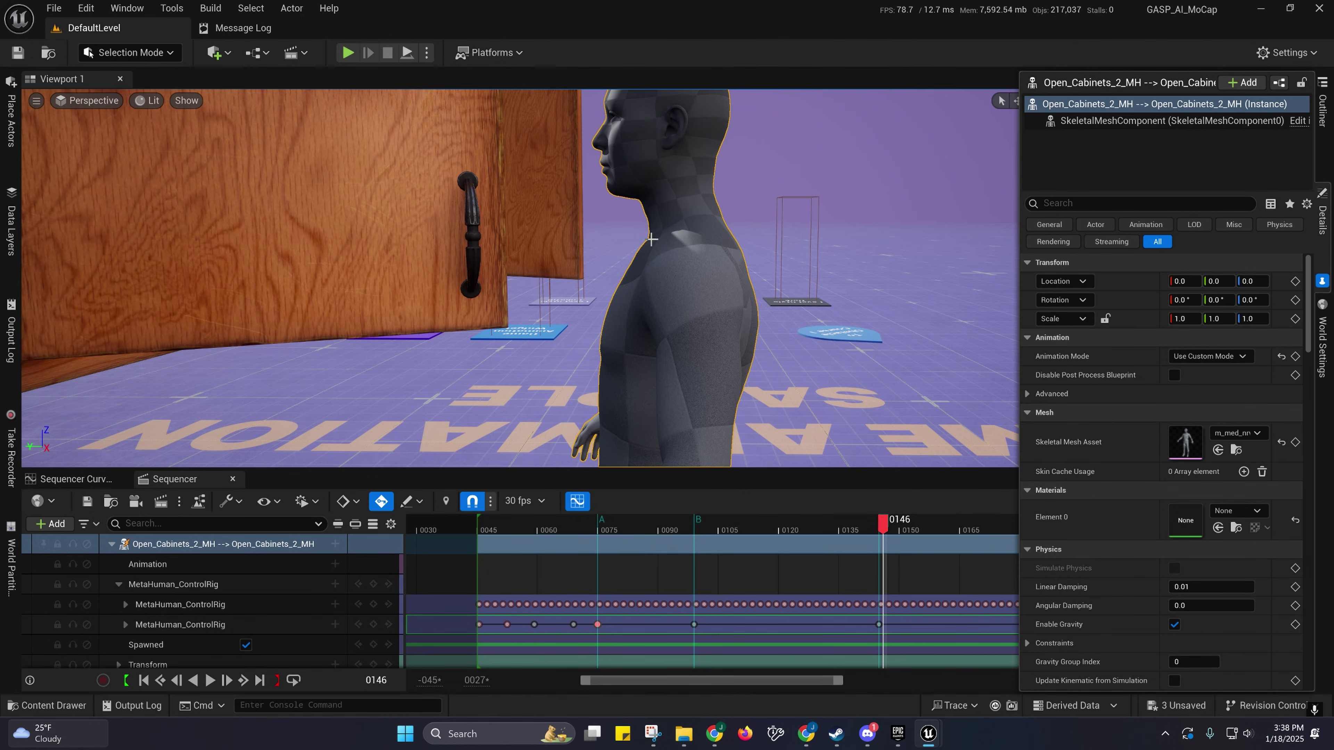
drag(884, 528, 471, 520)
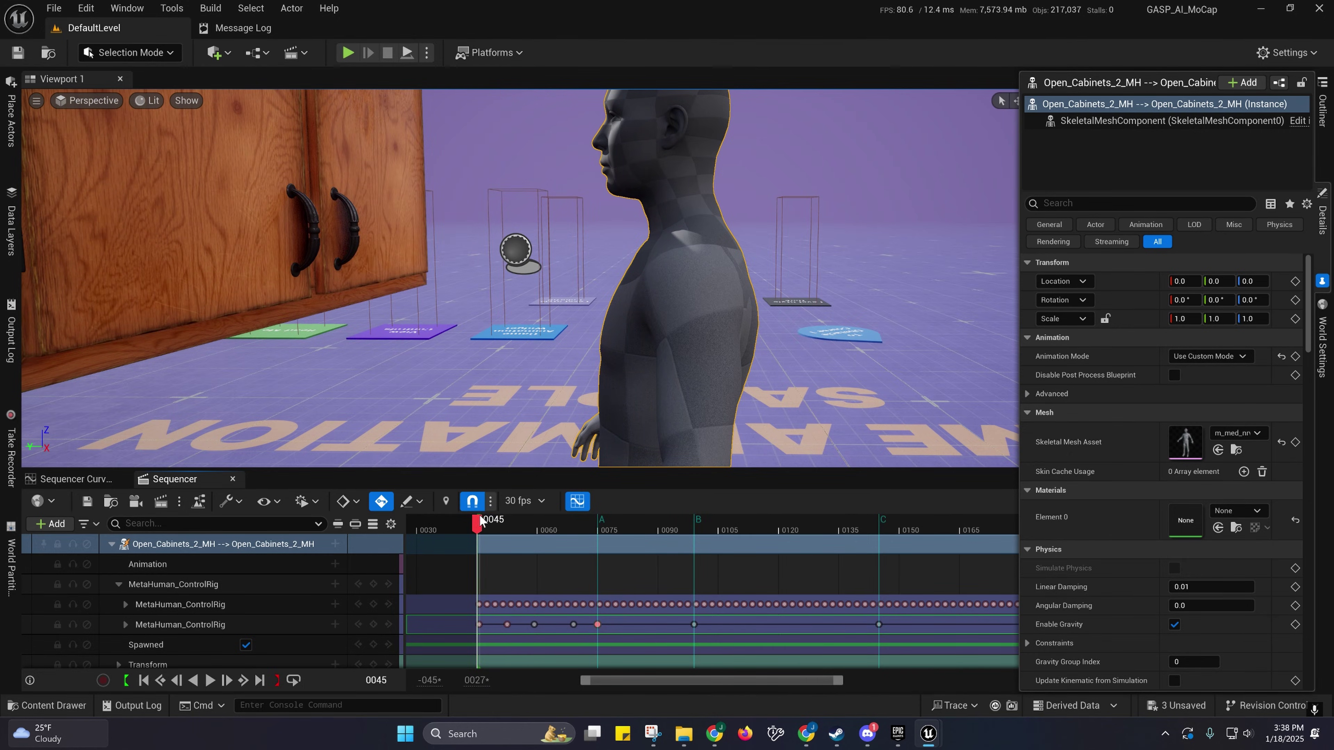
key(s)
right_drag(663, 361, 657, 379)
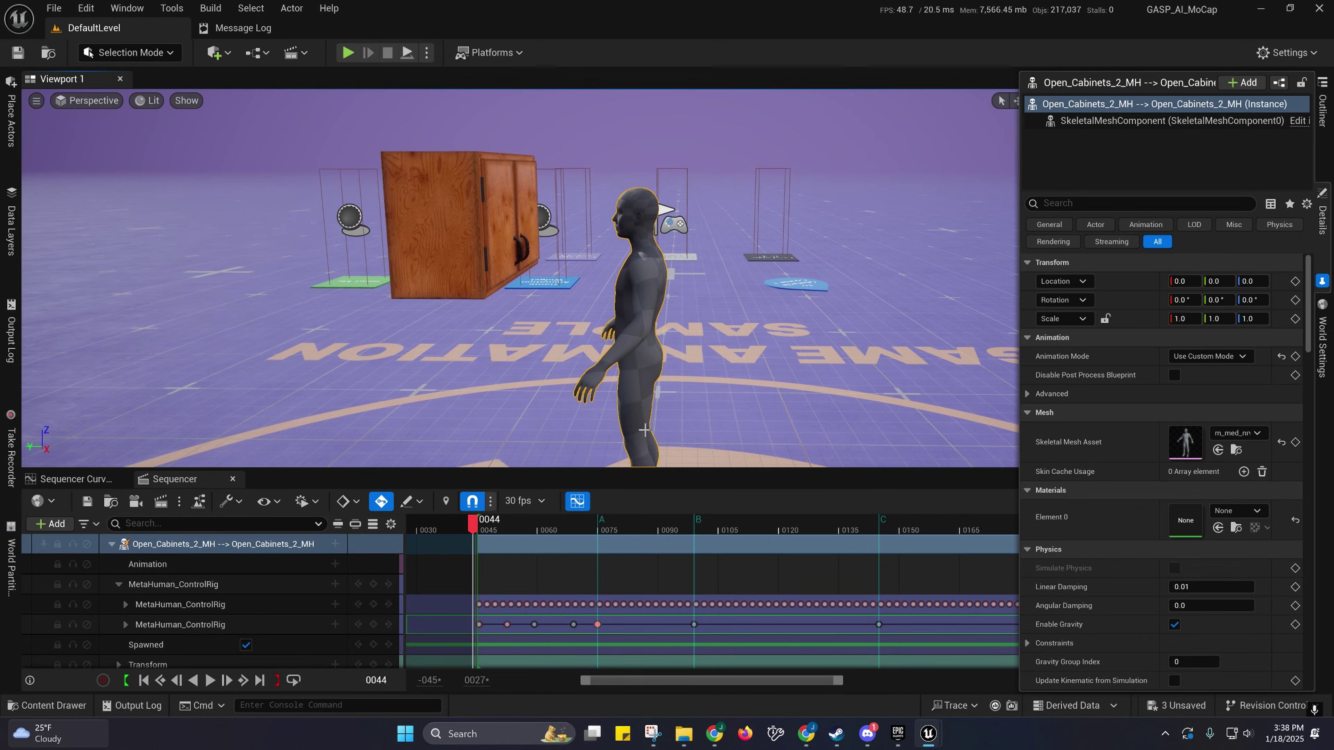
Step: Reopen the Driving_Open_Cabinets_2_MH level sequence from its content folder and move the playhead to frame 145
click(110, 502)
click(52, 705)
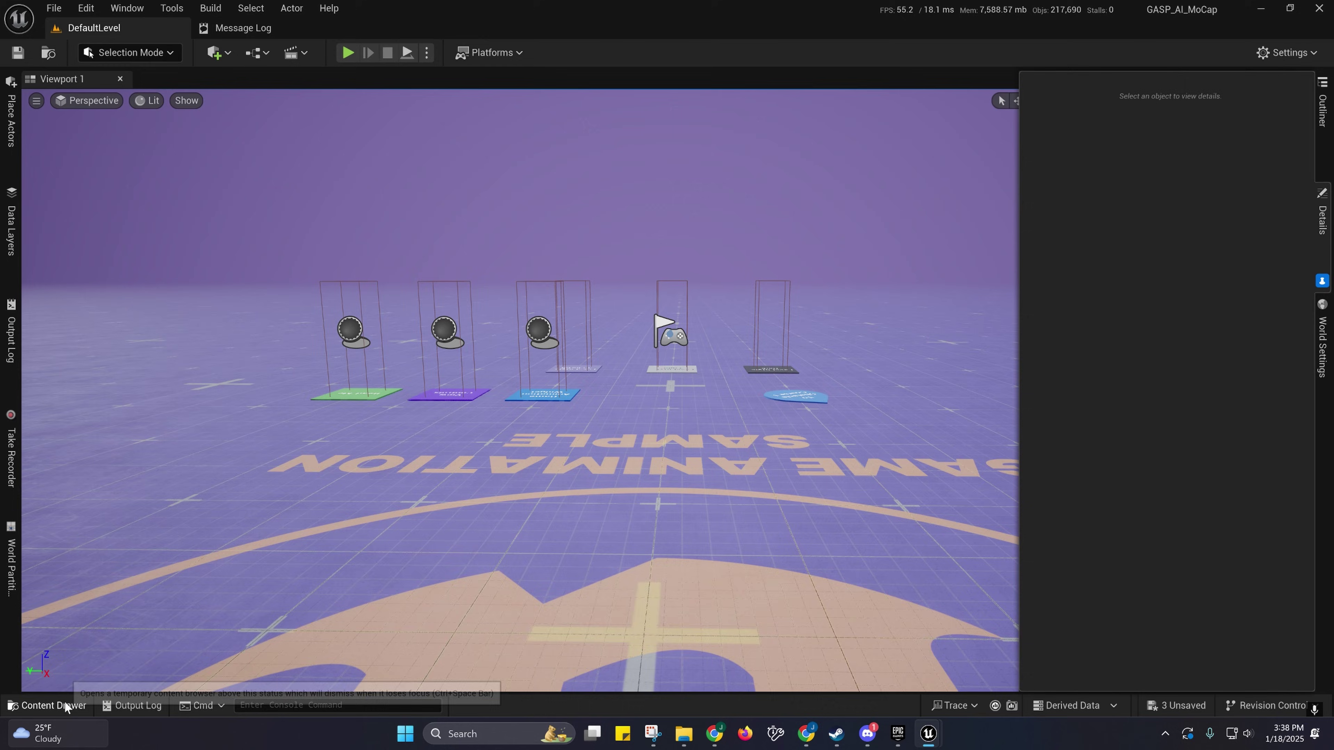
click(52, 705)
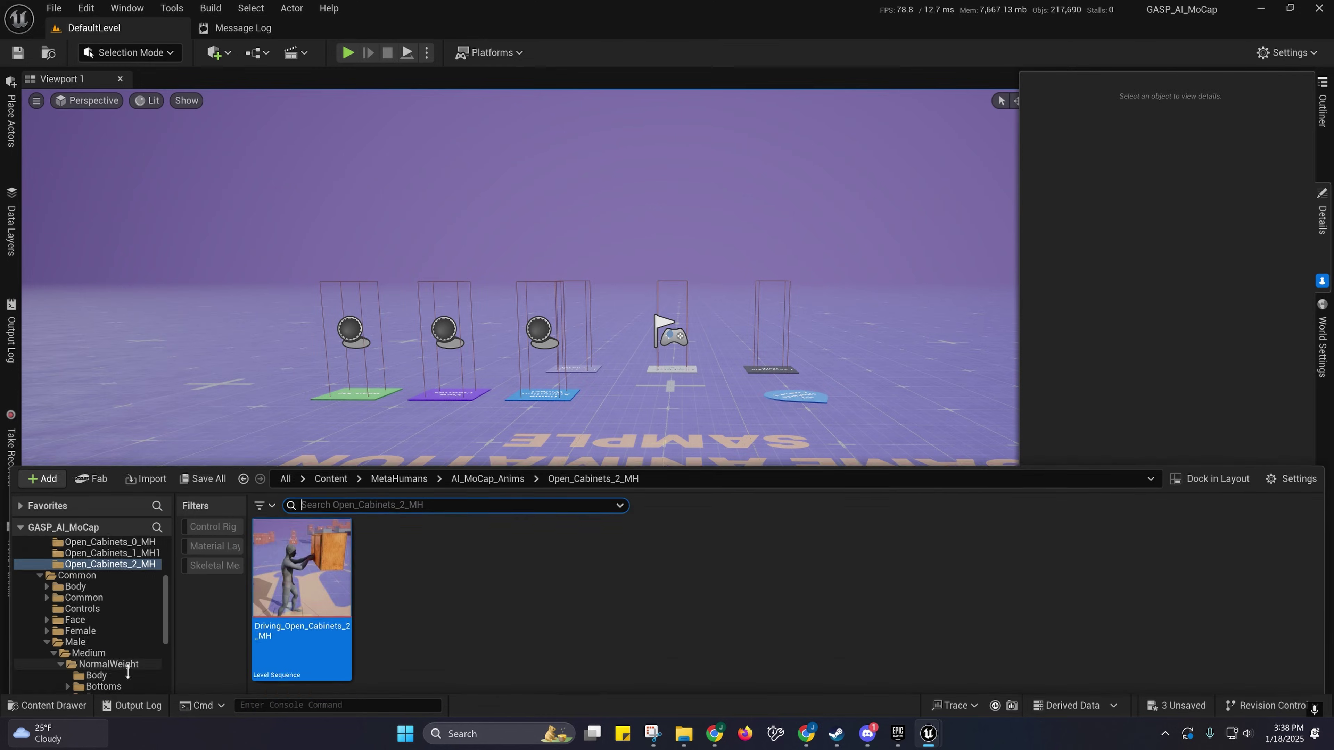
double_click(284, 556)
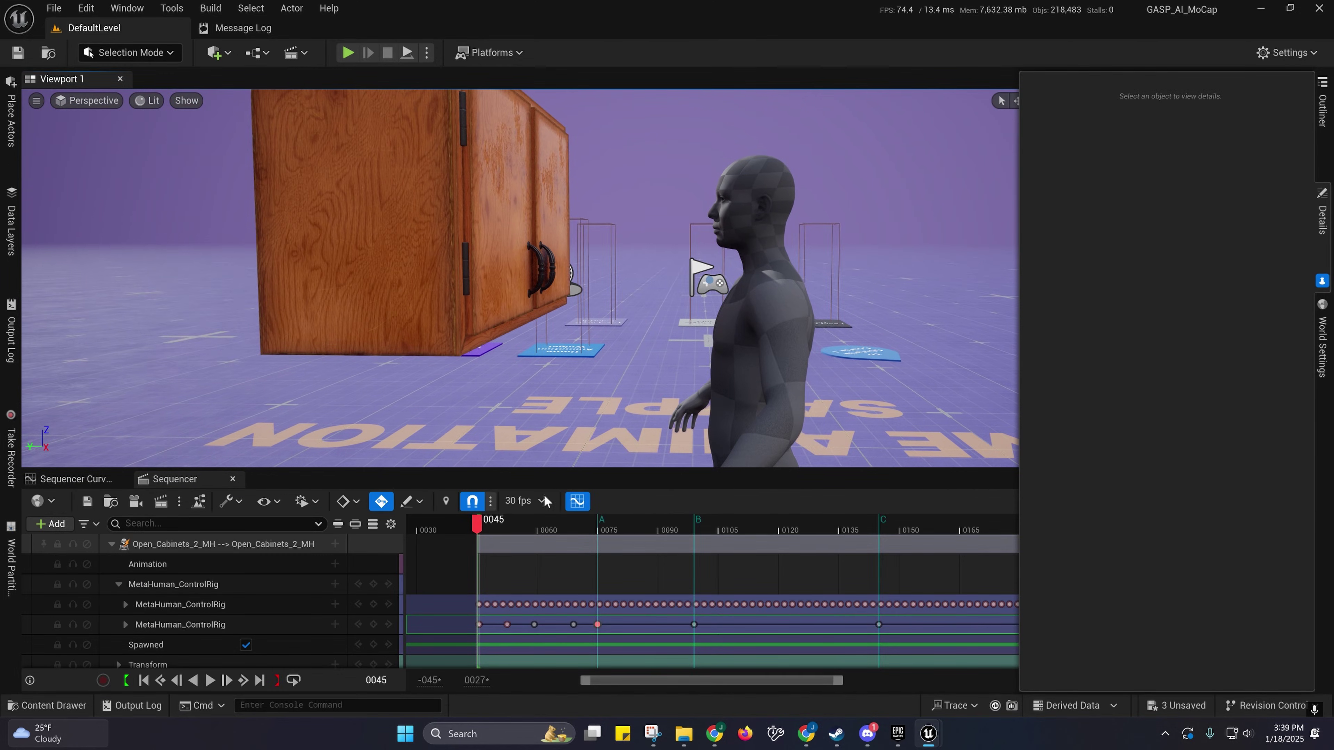
drag(517, 531, 882, 525)
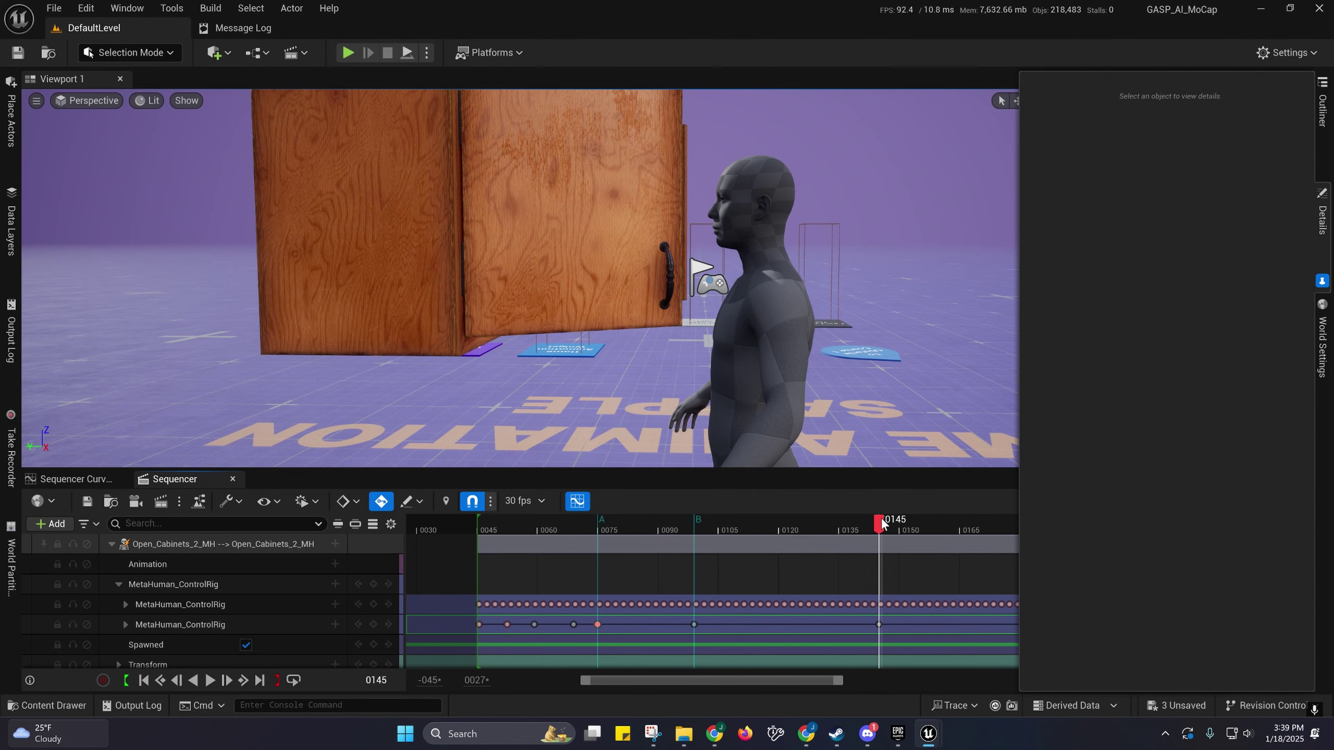
Step: Enable Disable Post Process Blueprint on the Open_Cabinets_2_MH actor and view its pose at the cabinet
click(185, 545)
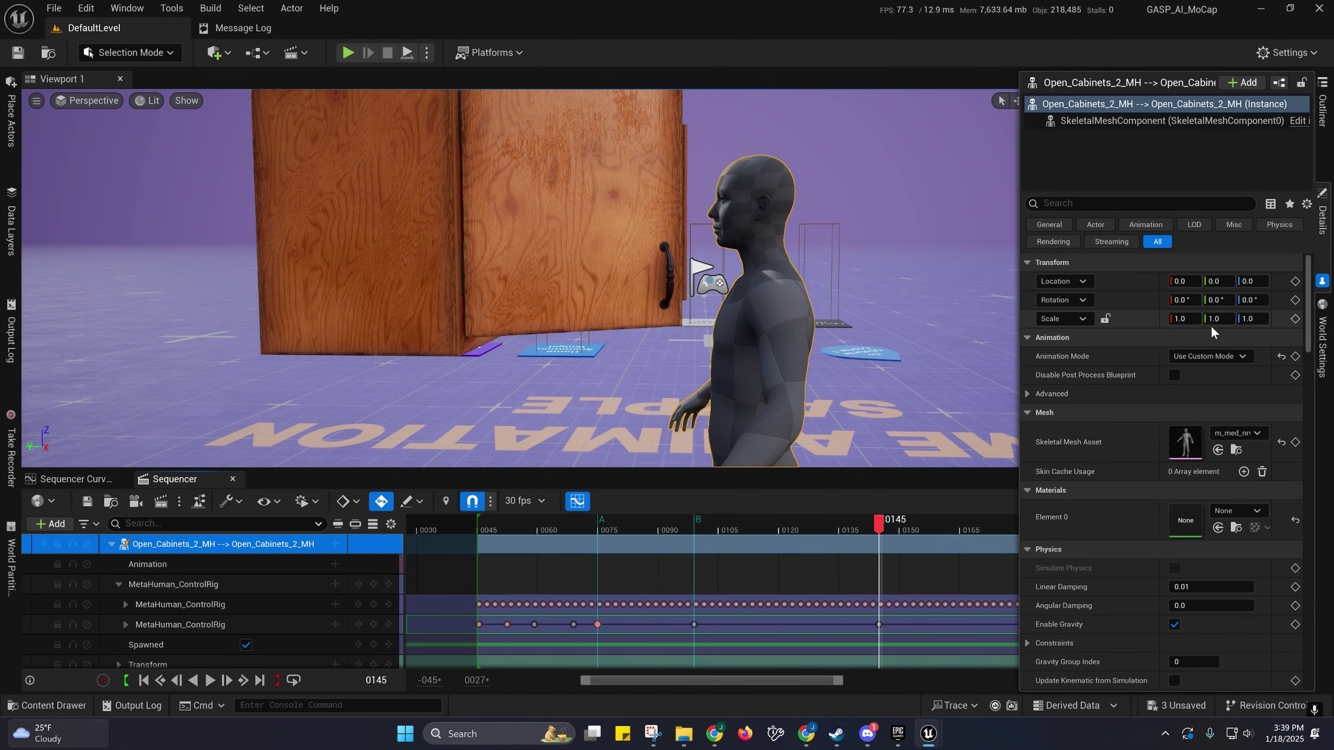
click(1175, 374)
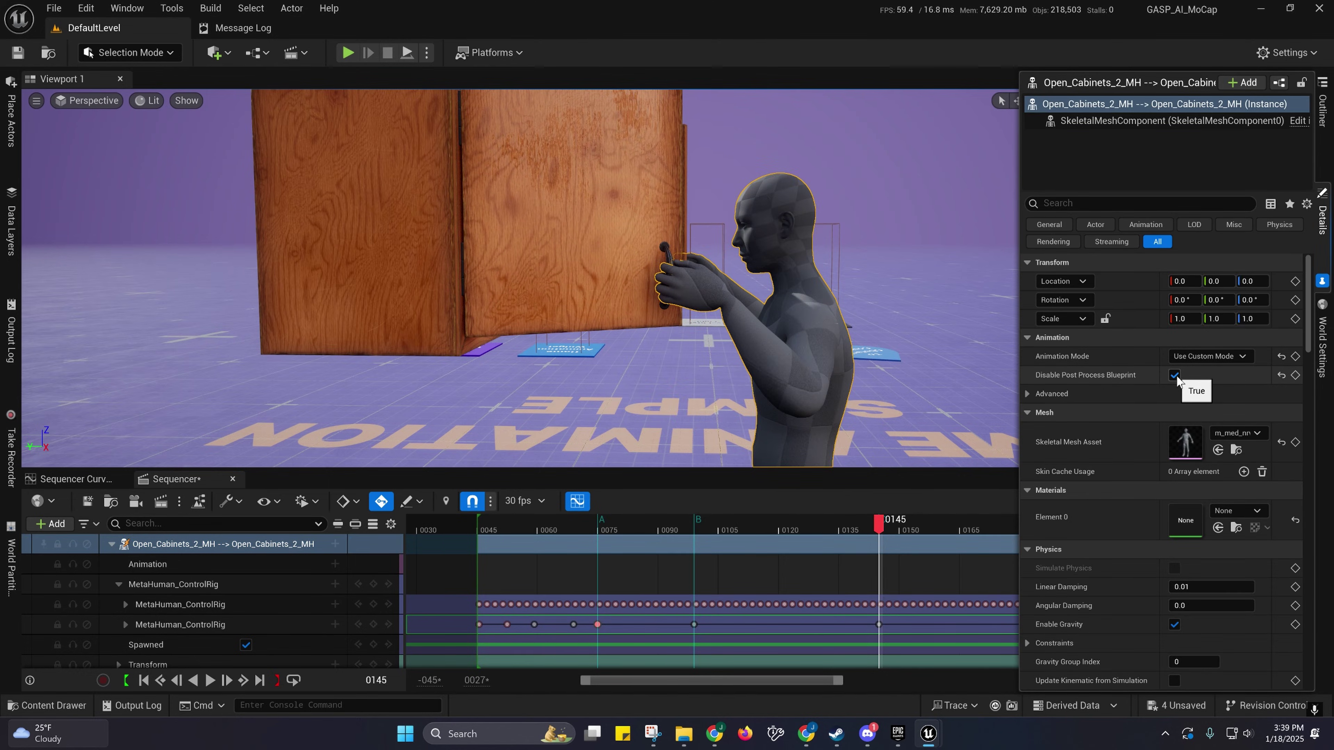
key(d)
right_drag(523, 340, 523, 340)
key(w)
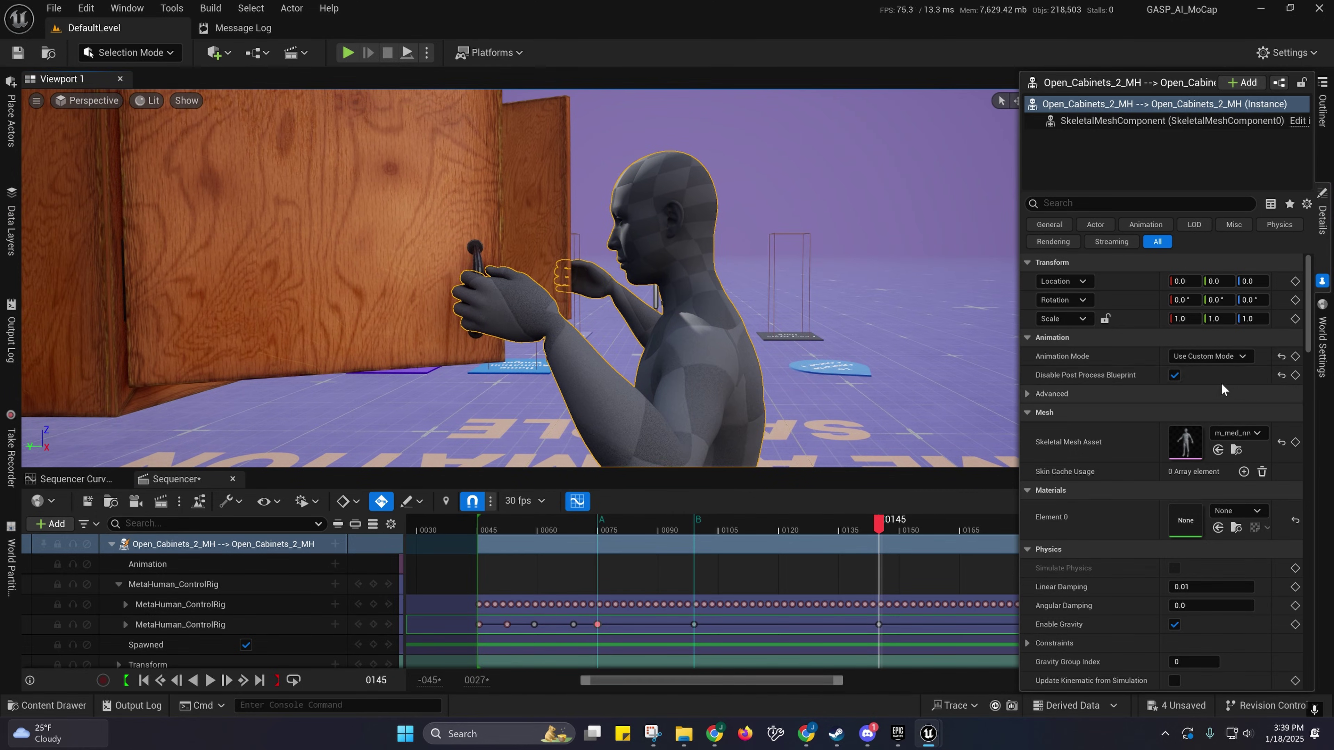
Step: Toggle Disable Post Process Blueprint to compare both poses, leaving it off with Animation Mode on Use Custom Mode
click(1175, 375)
click(1174, 375)
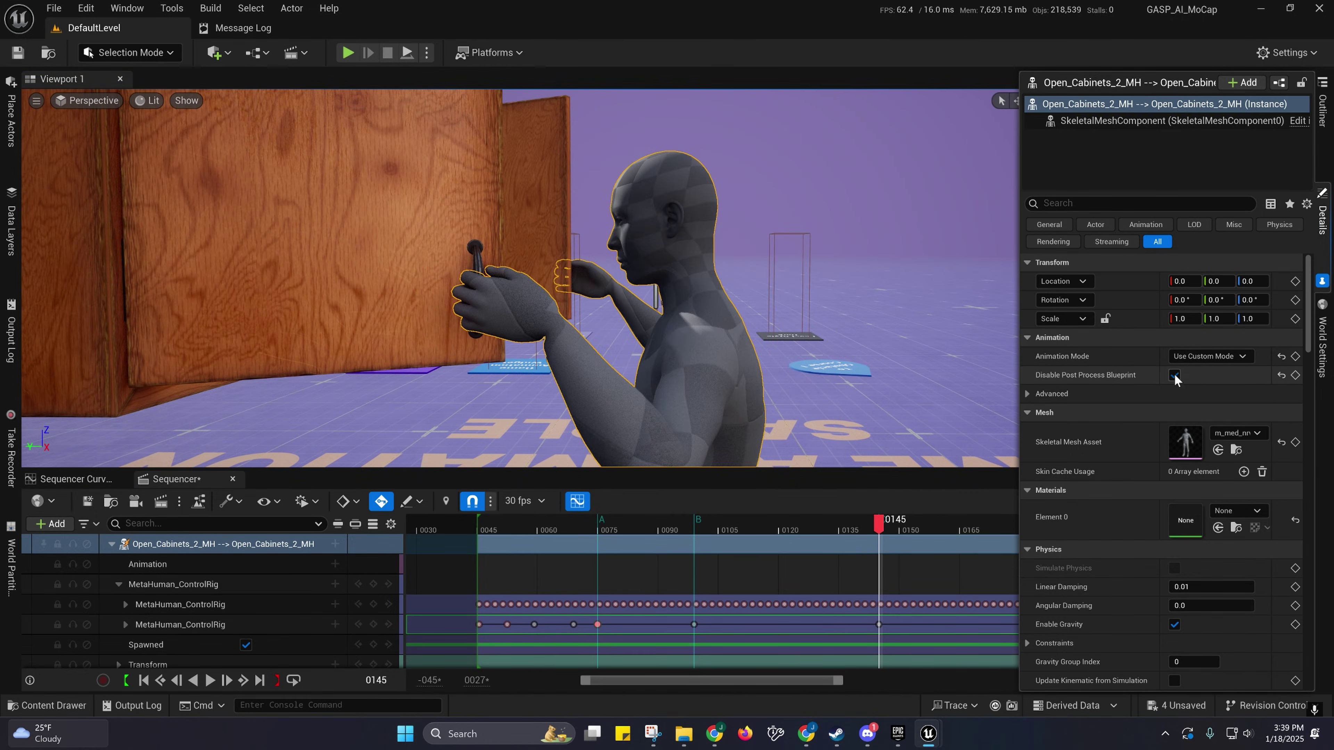
click(1174, 375)
click(1185, 355)
click(1186, 395)
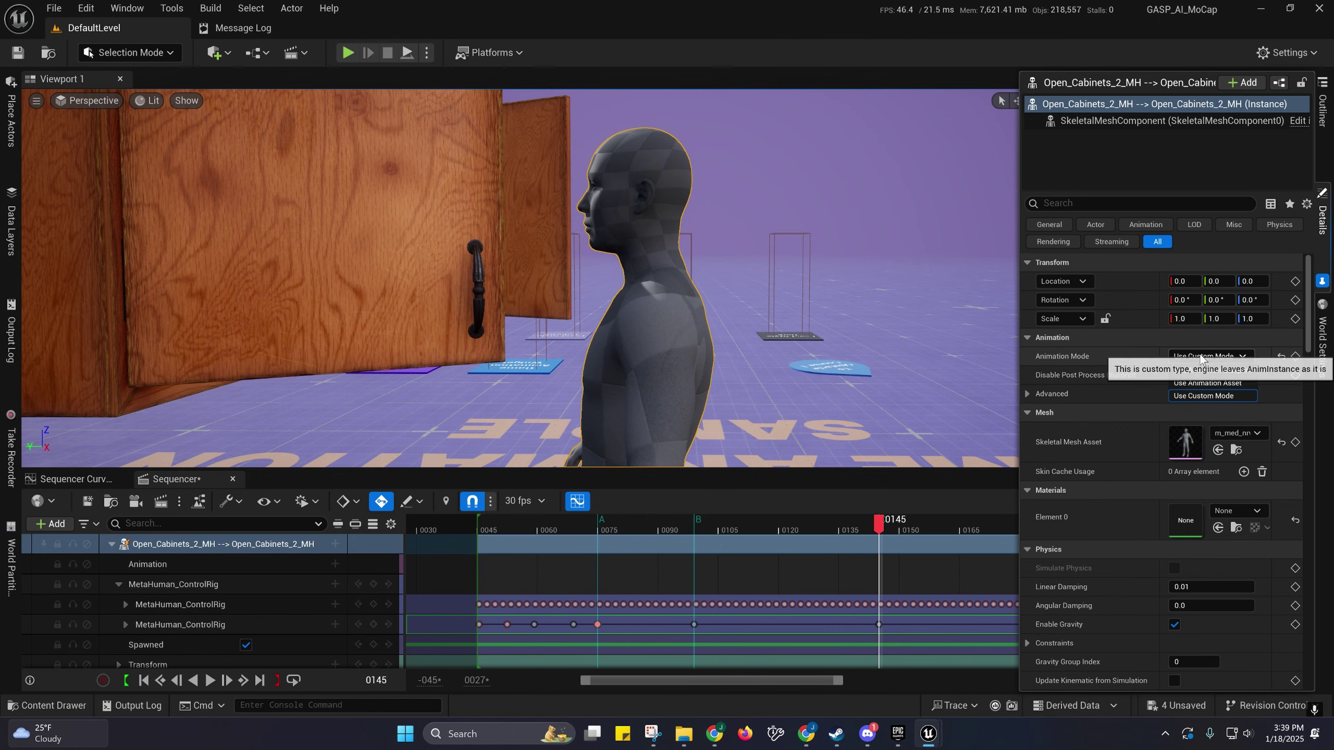
Step: Enable Disable Post Process Blueprint again to examine the hands and arms from several angles, and turn it back off
click(1174, 375)
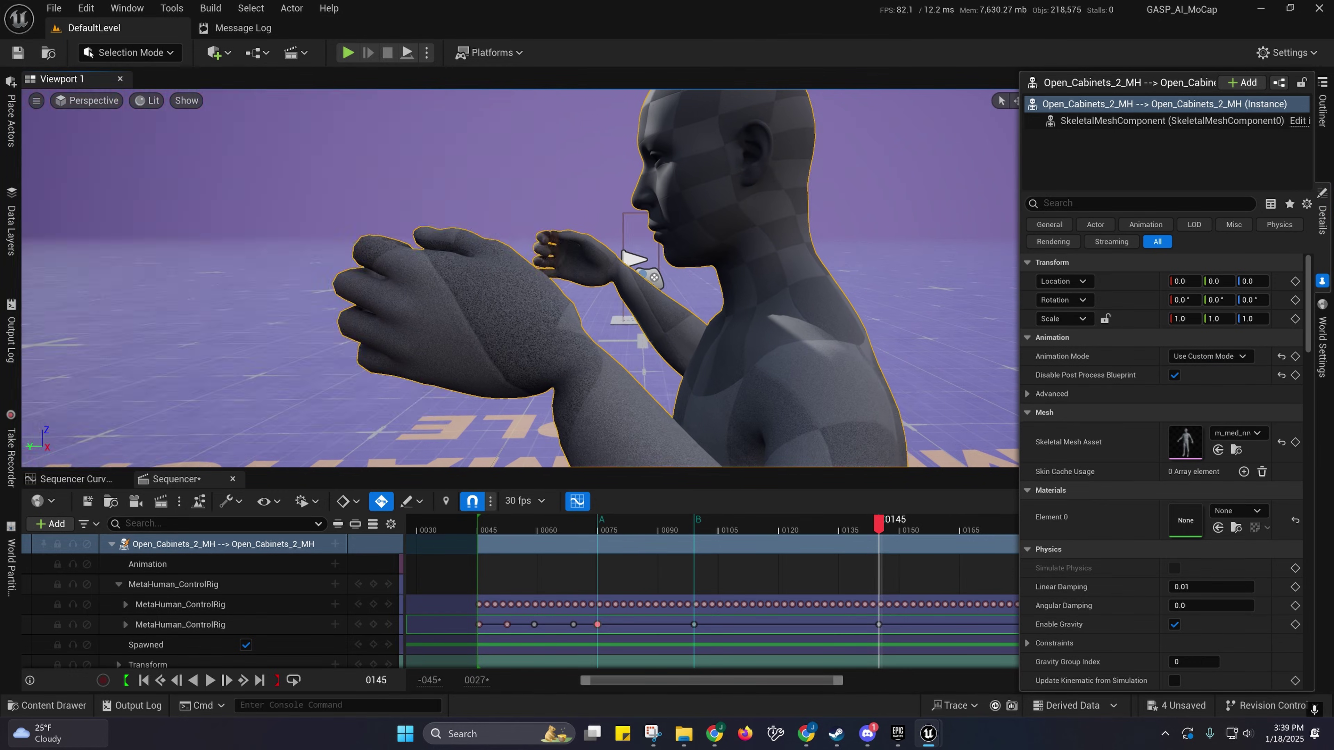
key(s)
right_drag(667, 340, 667, 340)
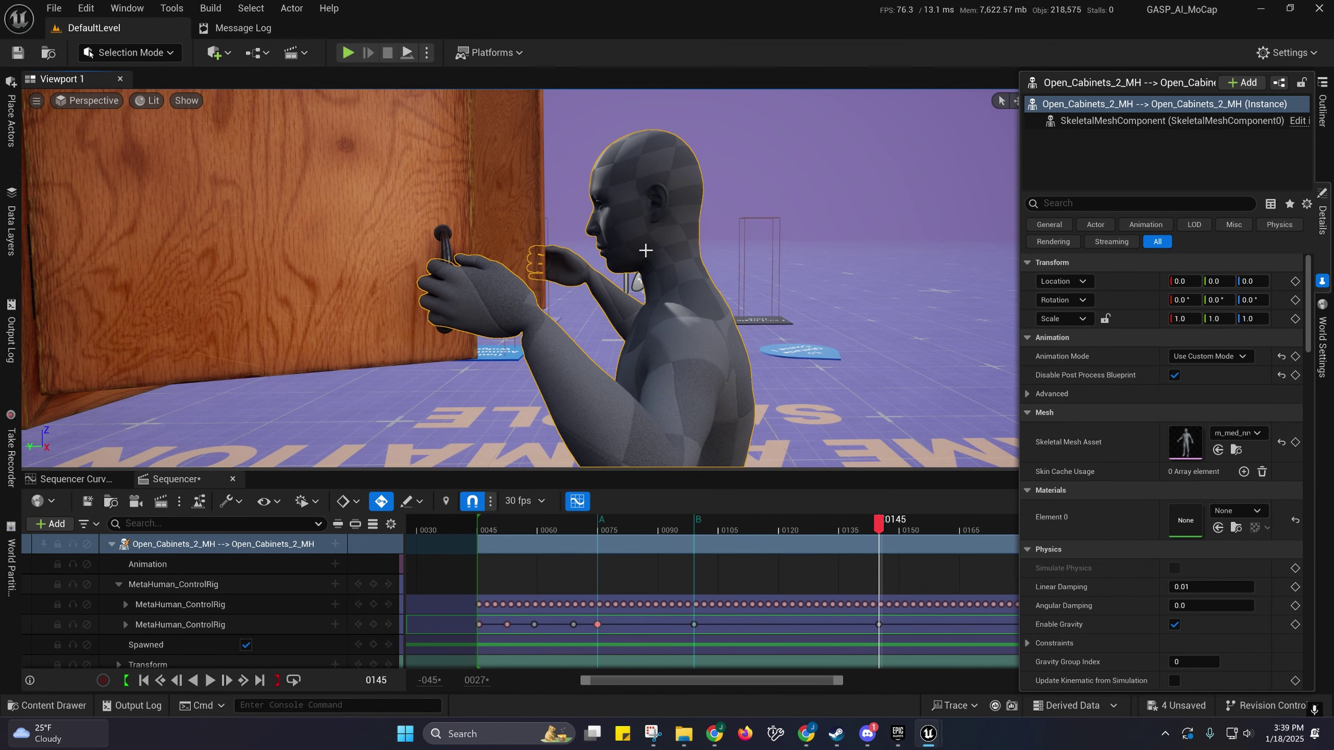
right_drag(698, 273, 699, 310)
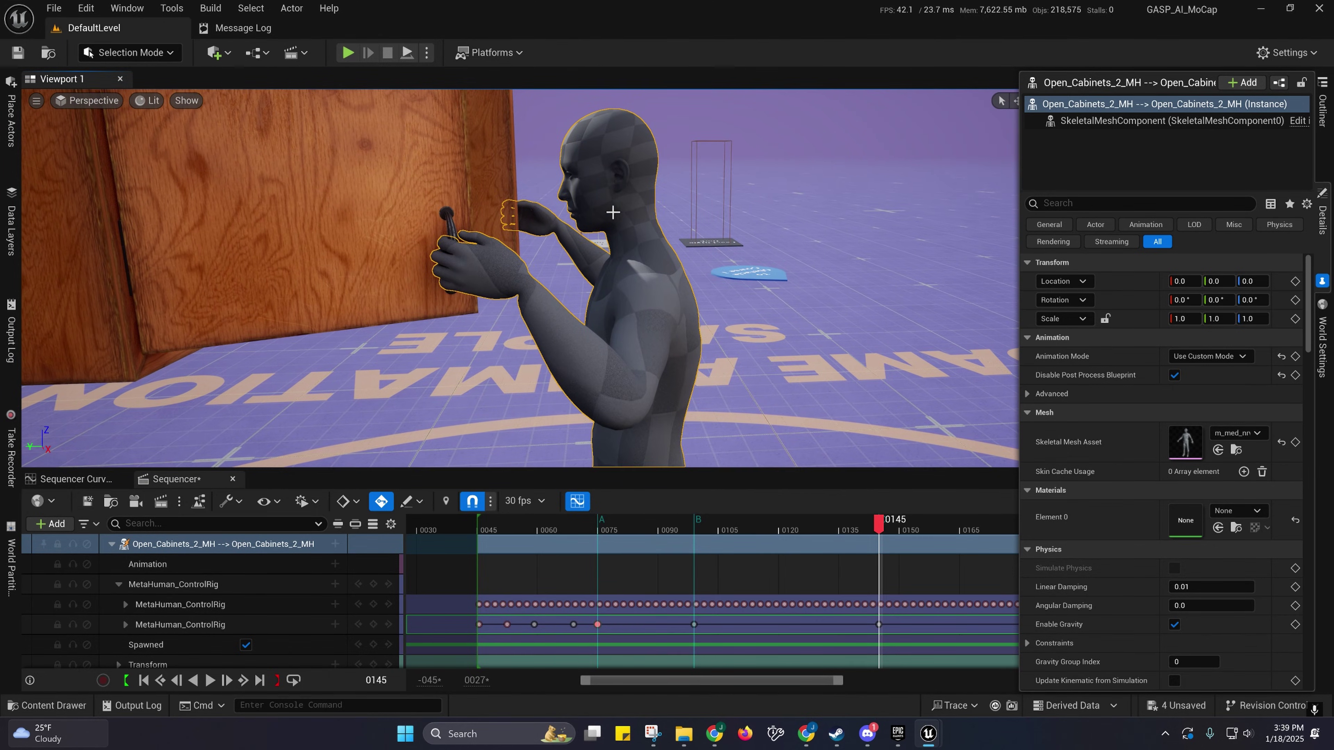
click(1174, 375)
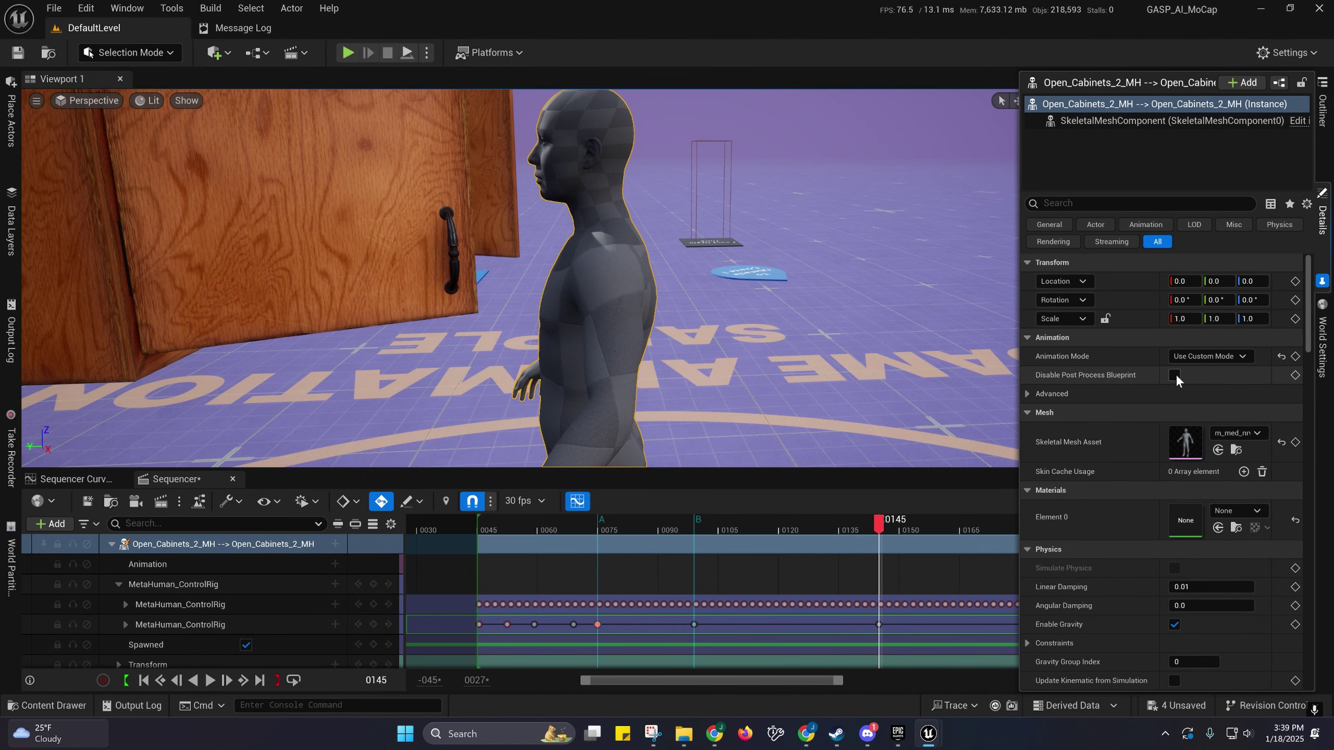
Step: View the m_med_nrw_body_mocap mesh editor, return to the level, and close the level sequence
mouse_move(928, 736)
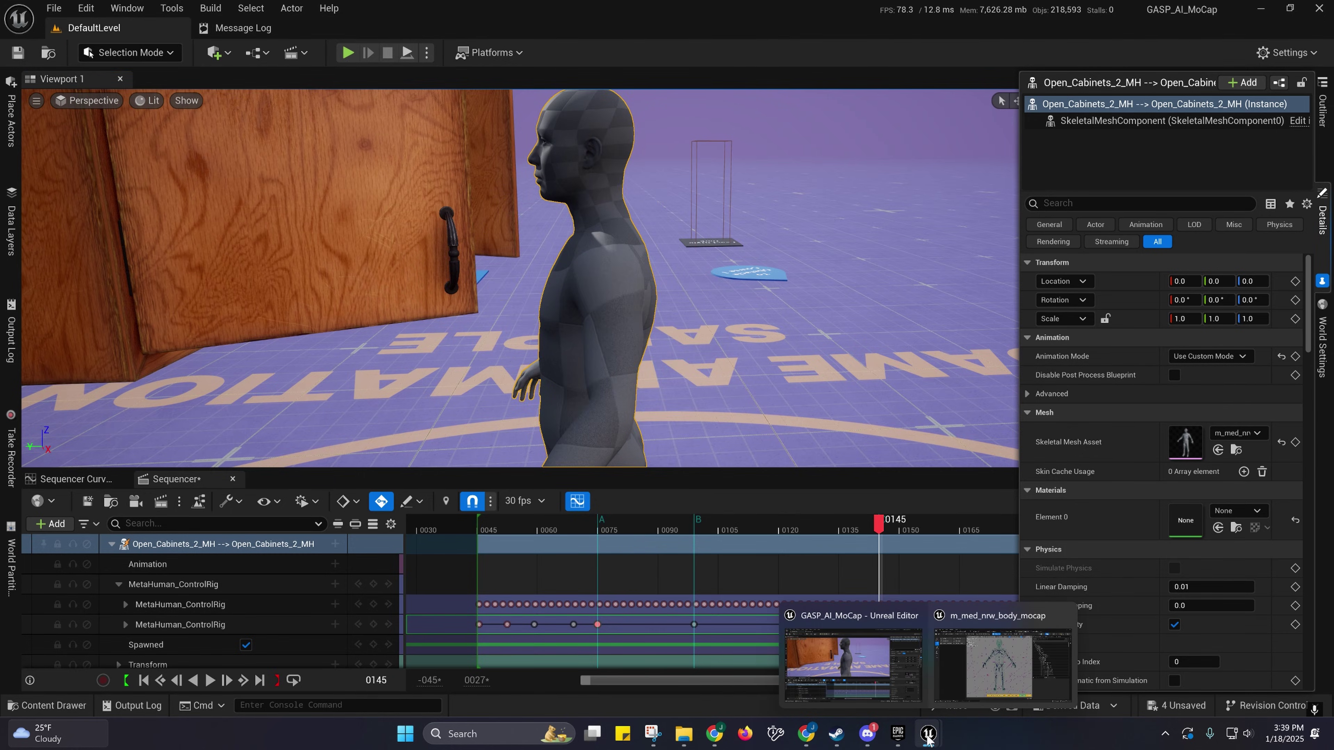
click(1000, 665)
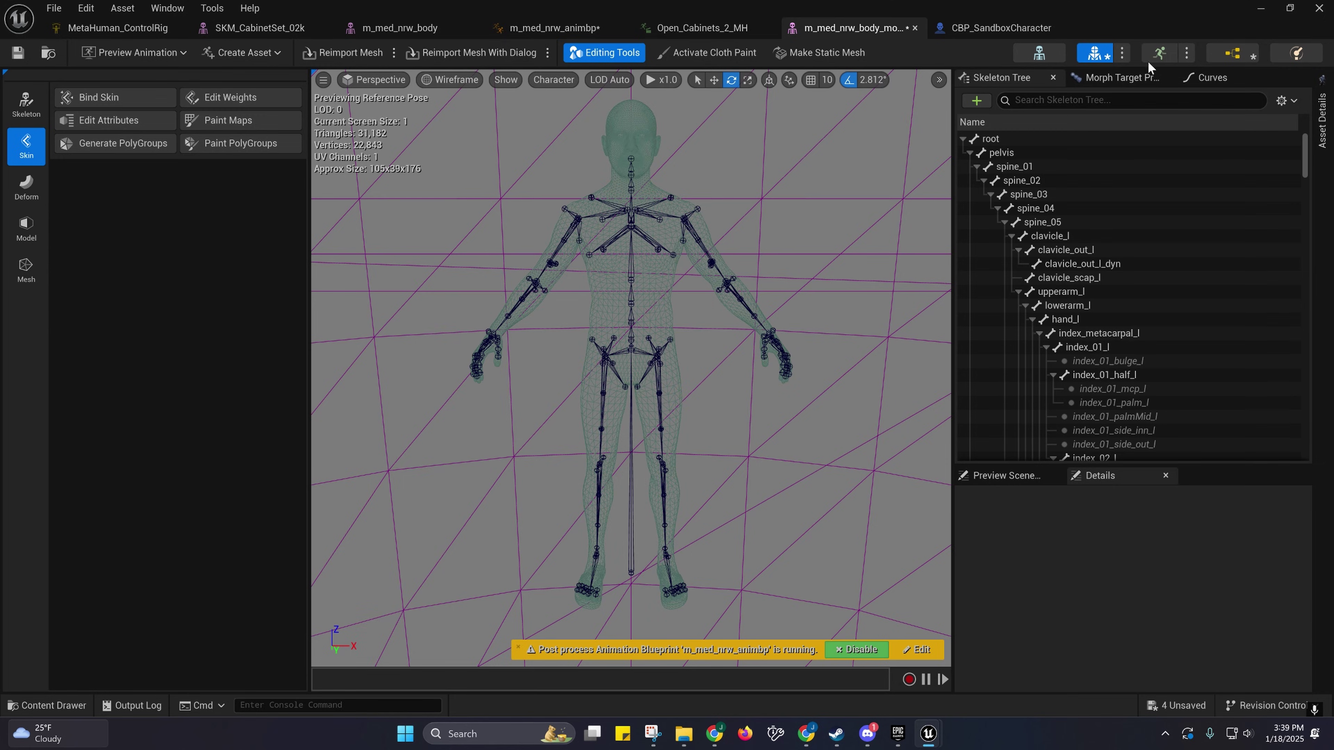
click(1261, 9)
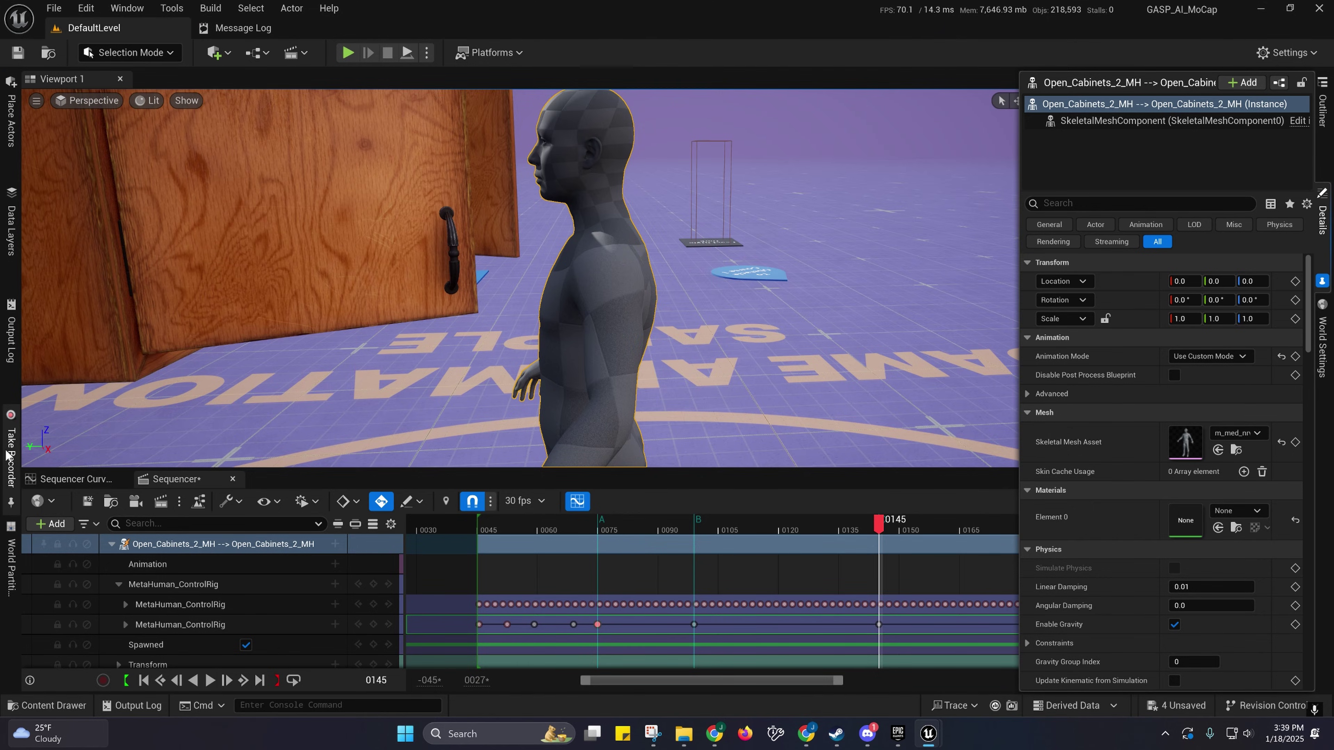
click(233, 479)
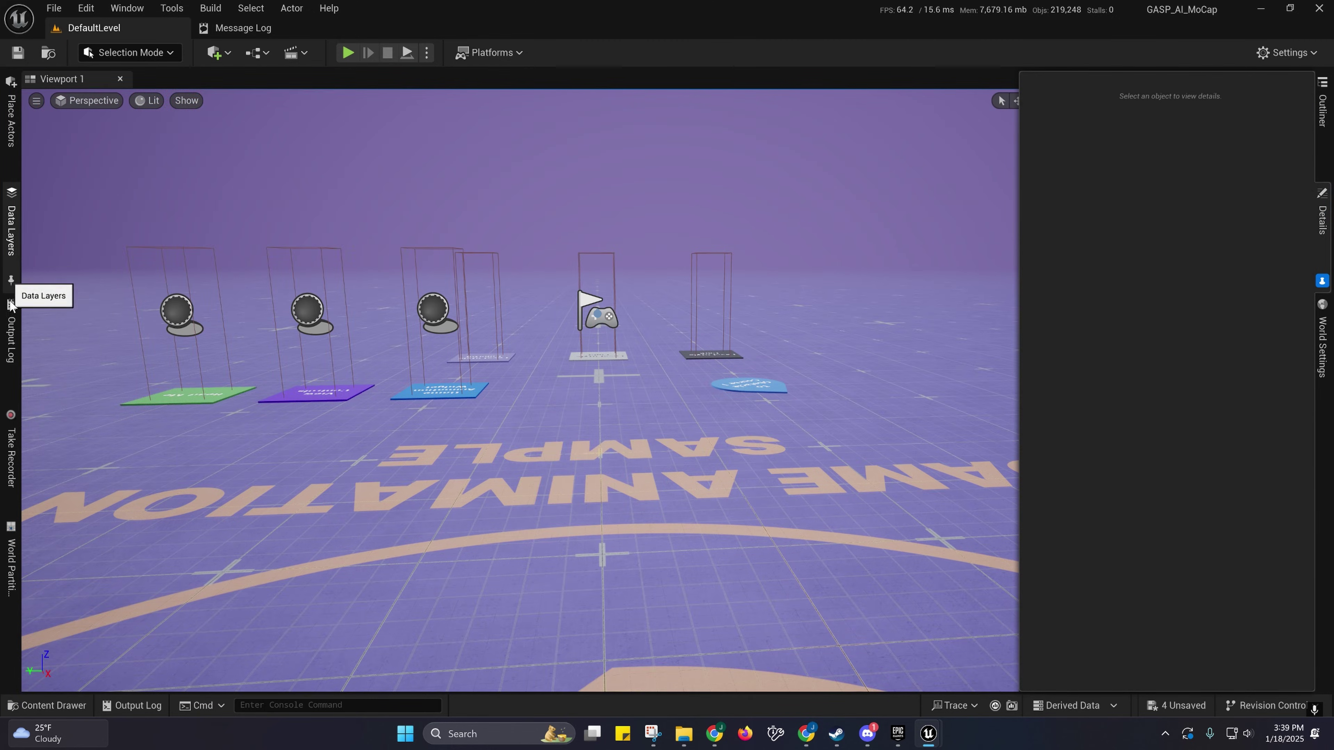
Step: Open the GameAnimationWidget asset from the Widgets content folder and return to the level
click(47, 705)
scroll(55, 644, down, 5)
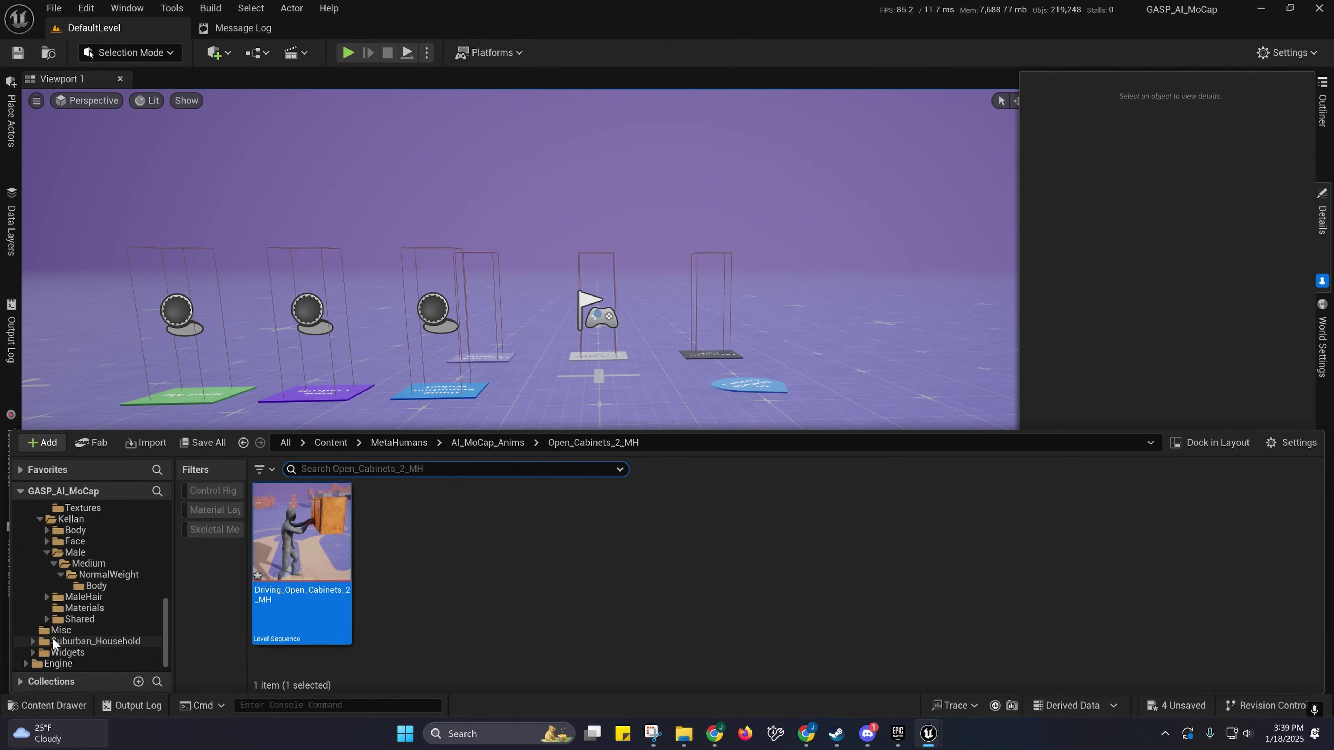
click(57, 652)
double_click(628, 533)
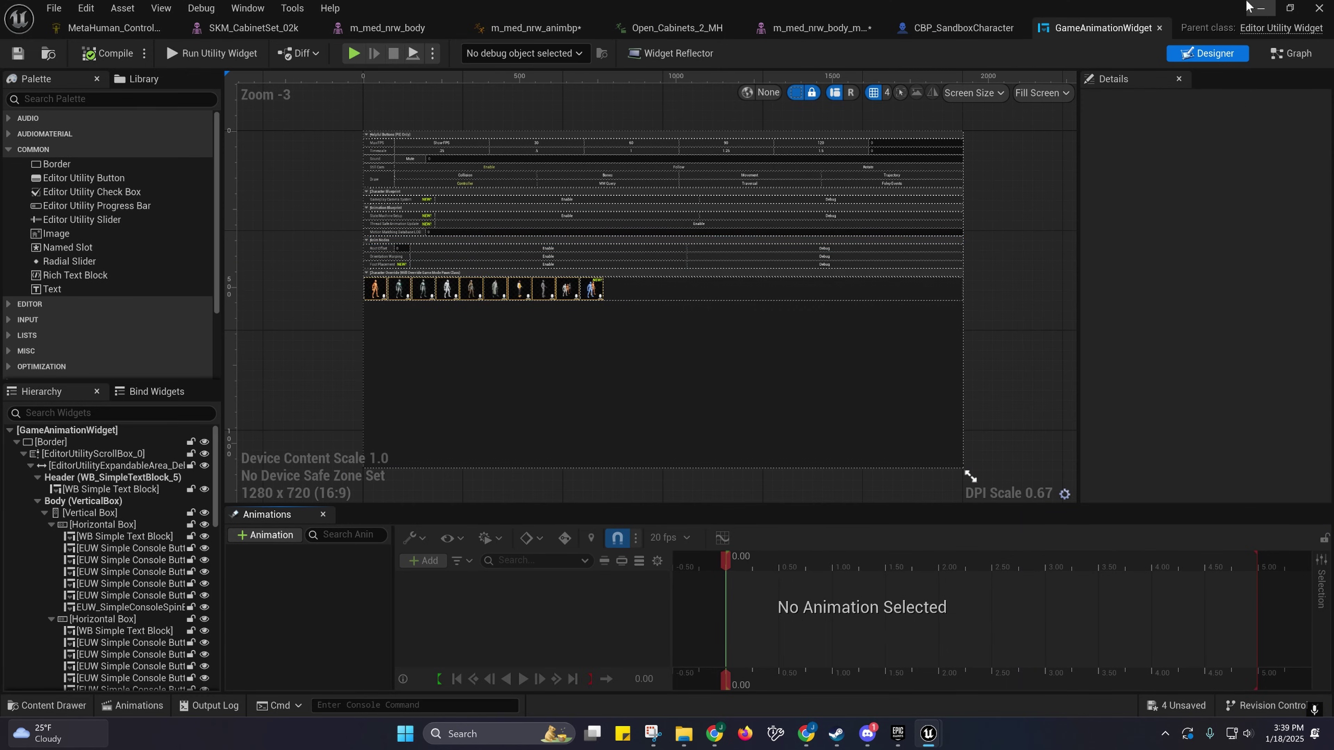
click(1258, 8)
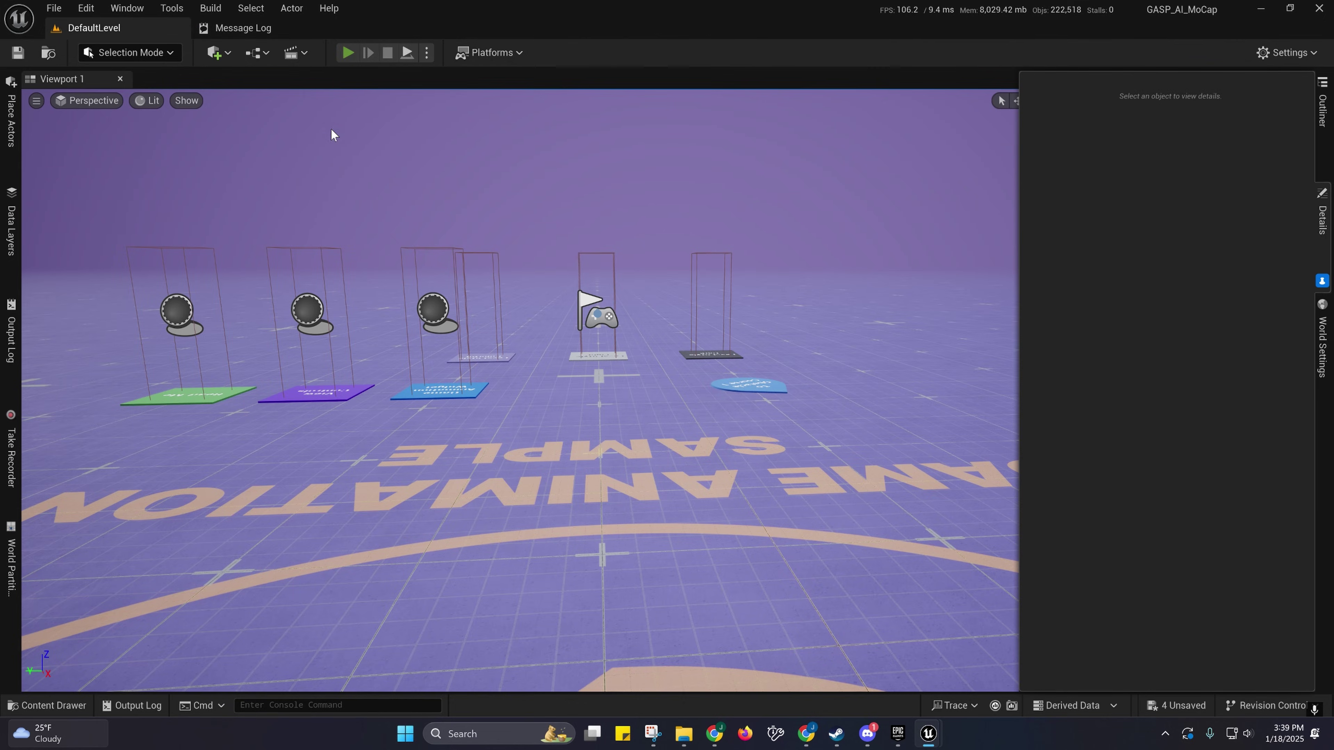
Step: Play the level, run the character over the Game Animation Widget pad, and show the widget's controls
key(alt+p)
key(w)
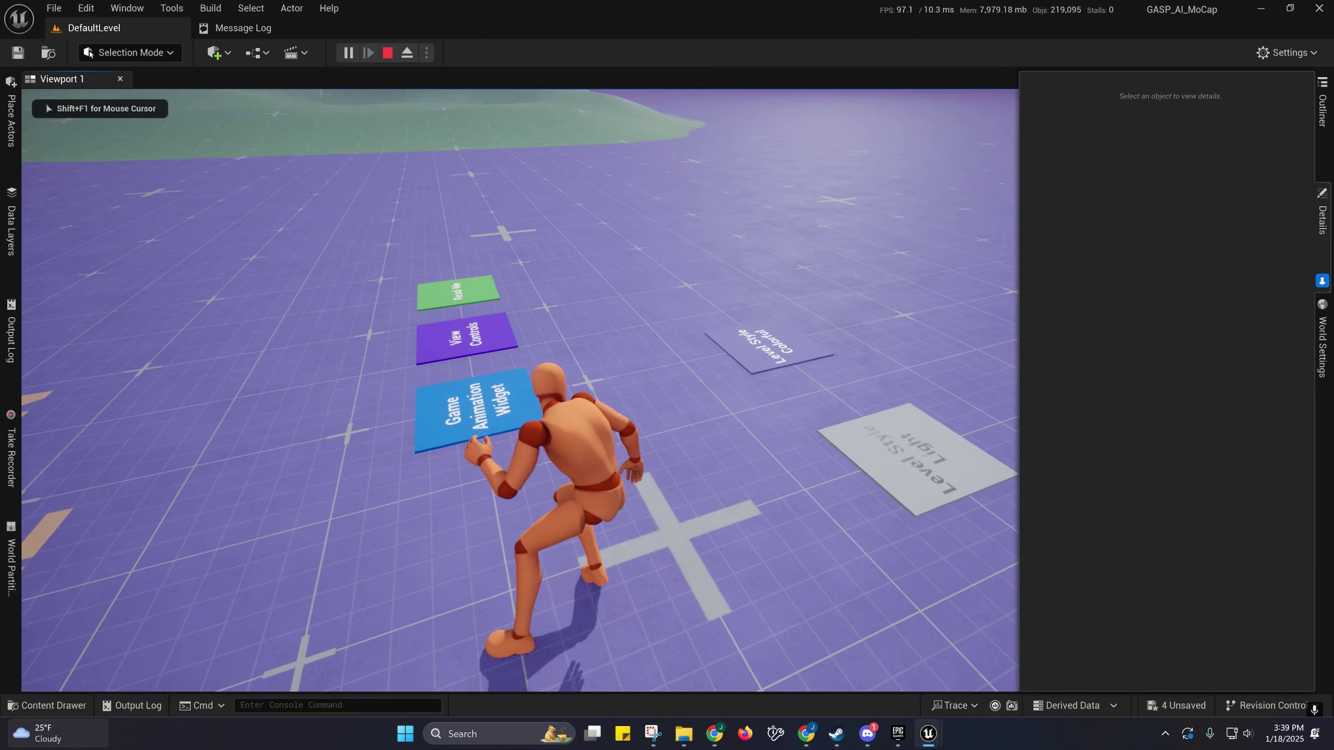
key(w)
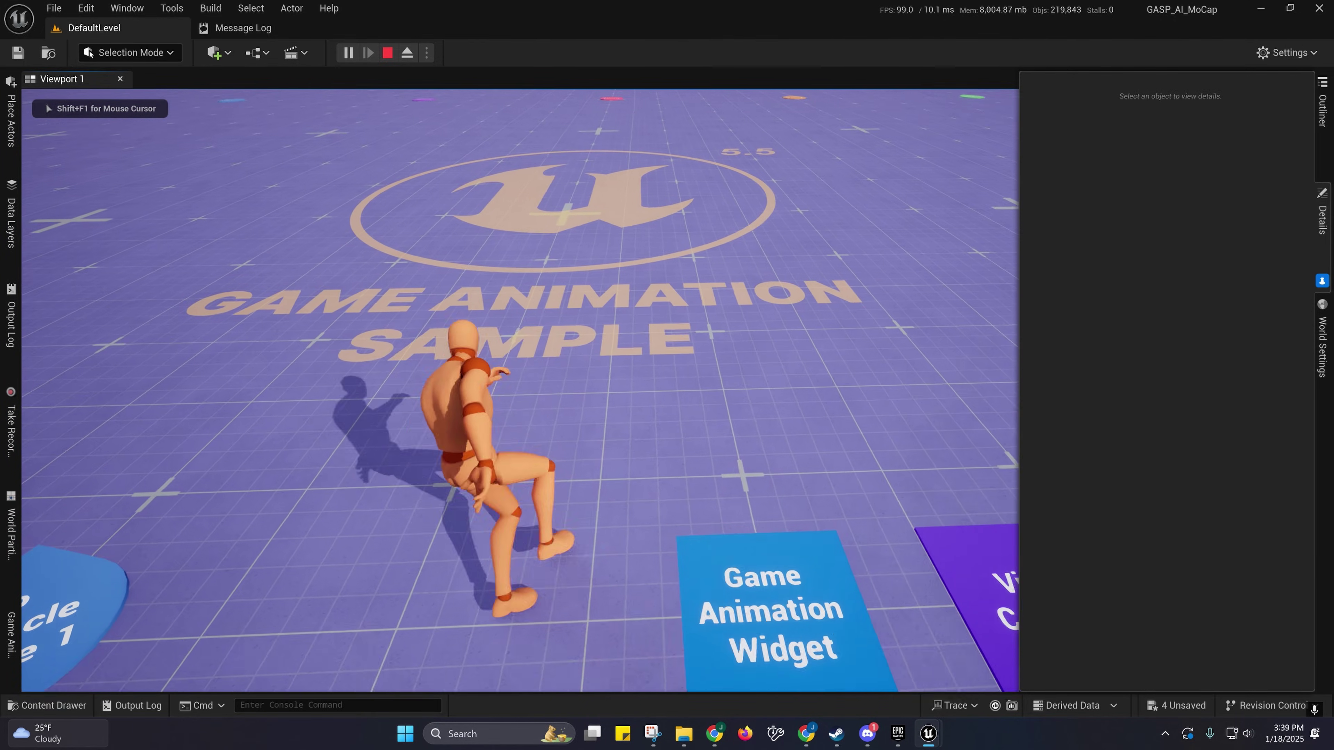
click(11, 682)
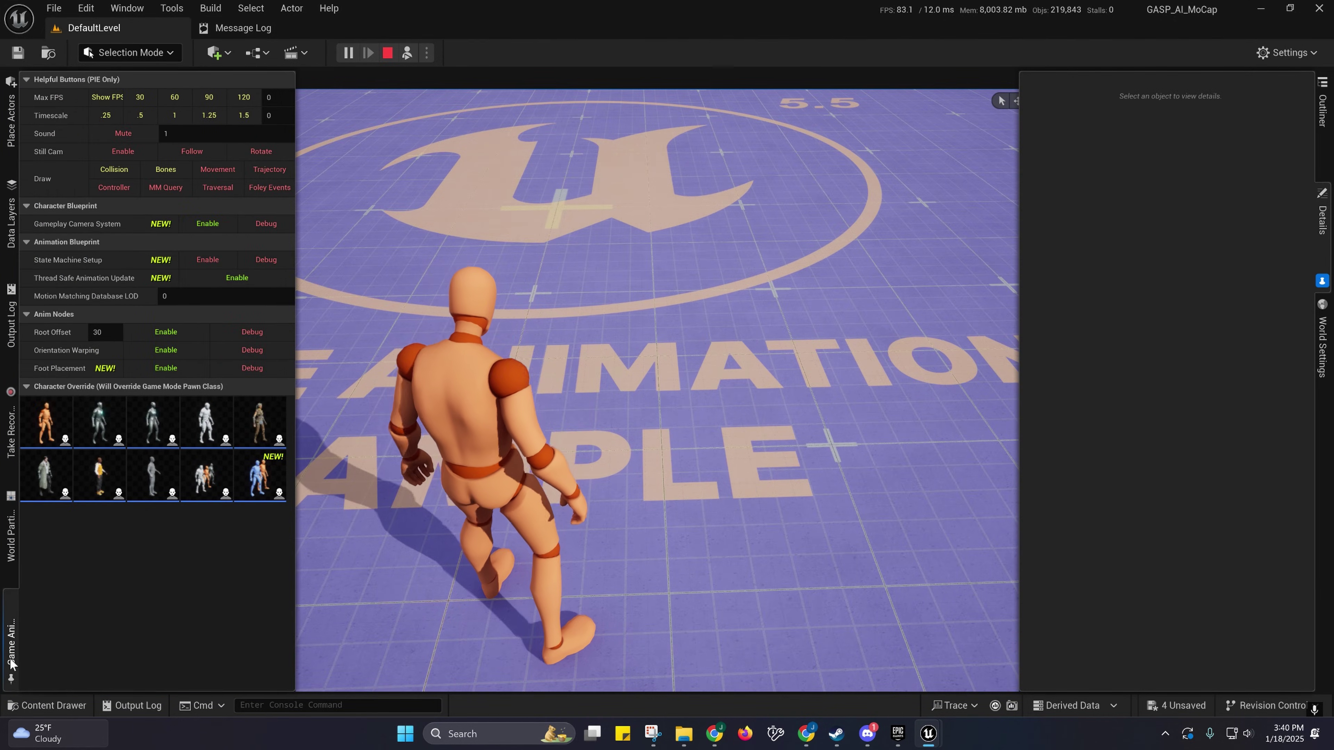
Step: Override the player character with the grey MetaHuman body, control it to view its pose, and end the play session
click(152, 475)
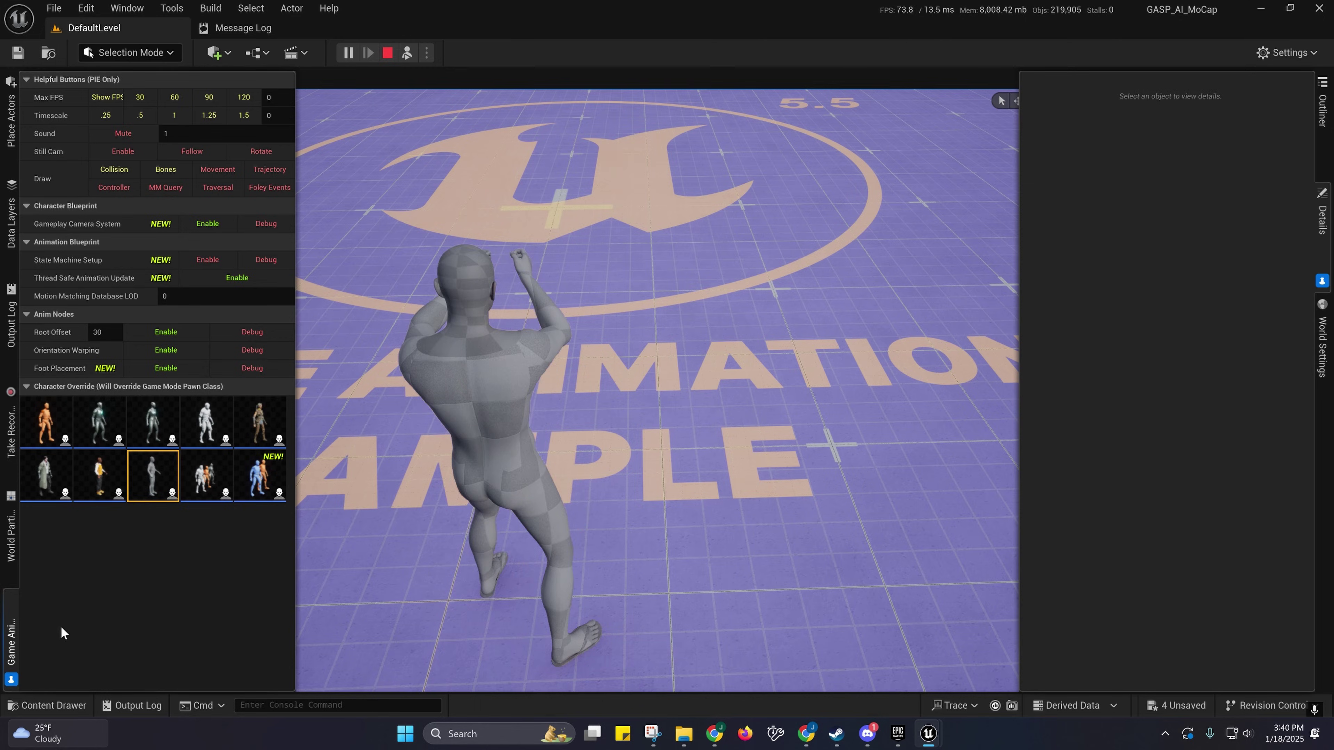
click(10, 682)
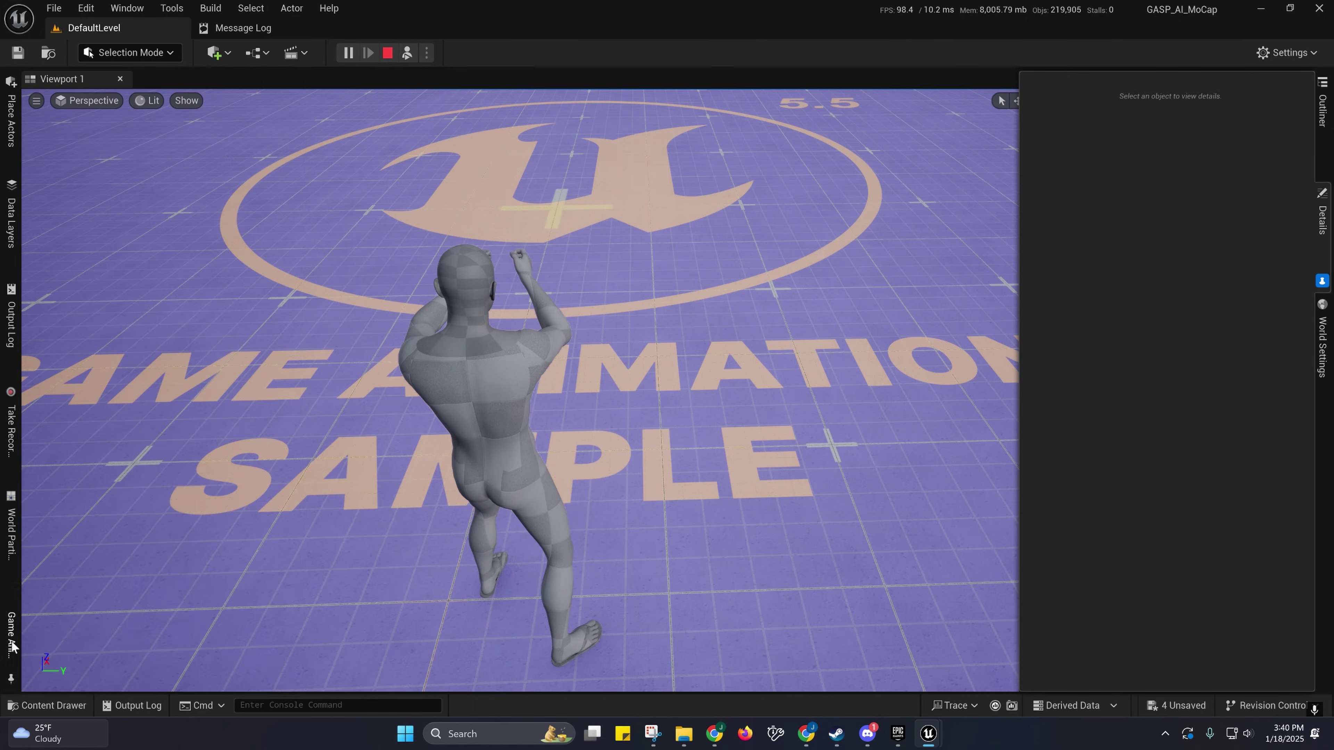
click(402, 58)
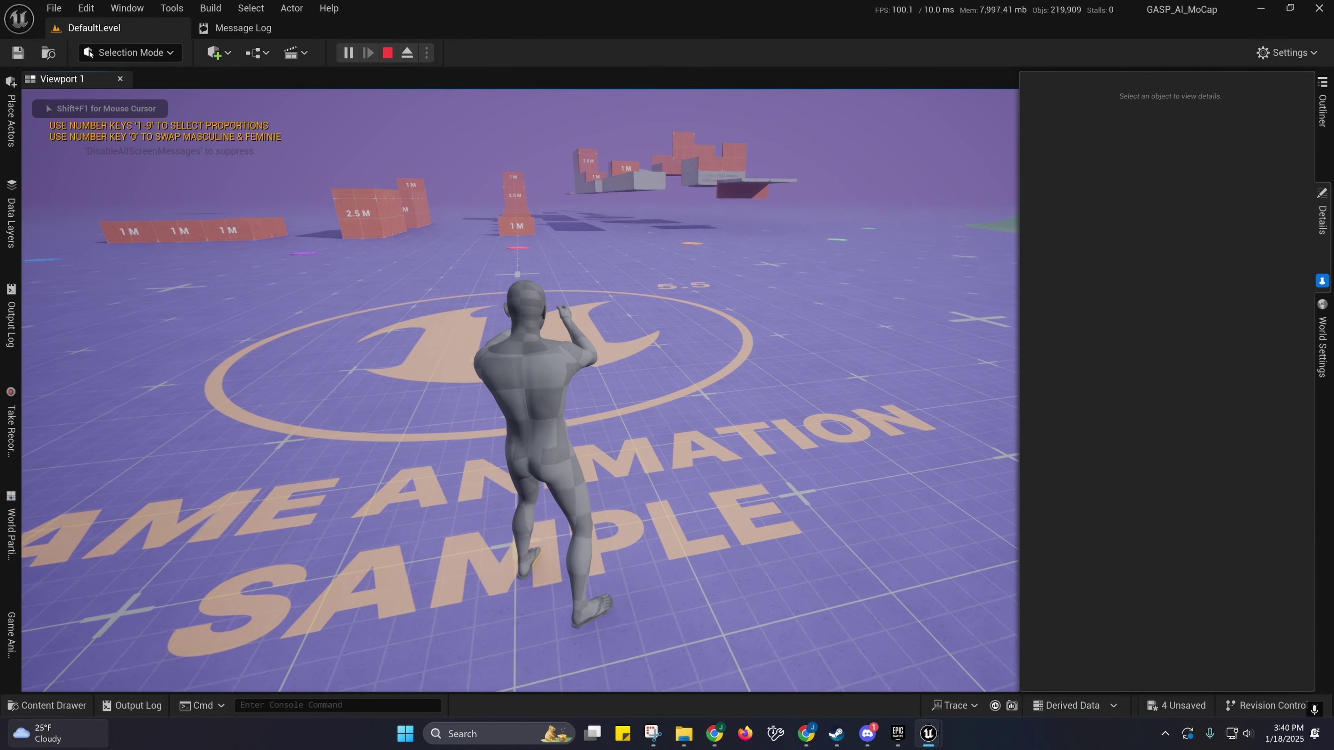
key(Escape)
Step: Close the GameAnimationWidget editor and view the m_med_nrw_body_mocap mesh's pose
click(53, 705)
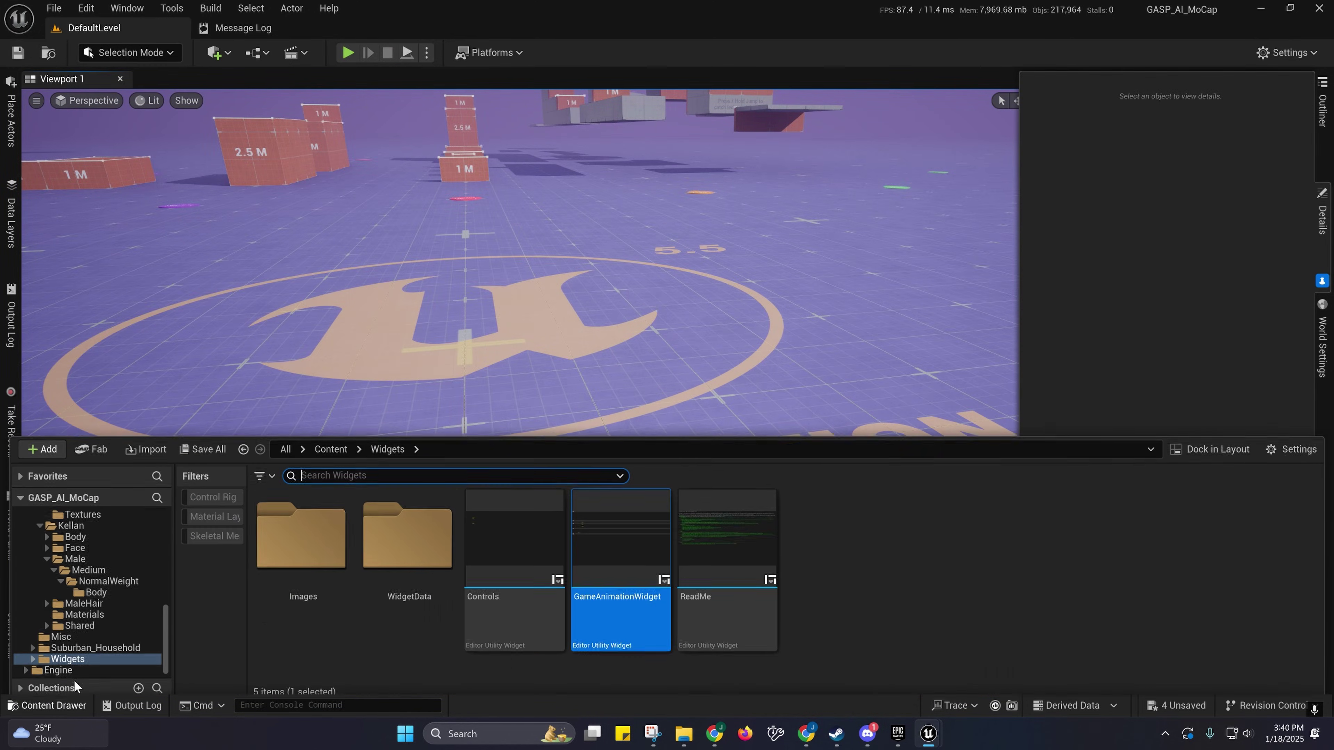
mouse_move(929, 733)
click(1005, 676)
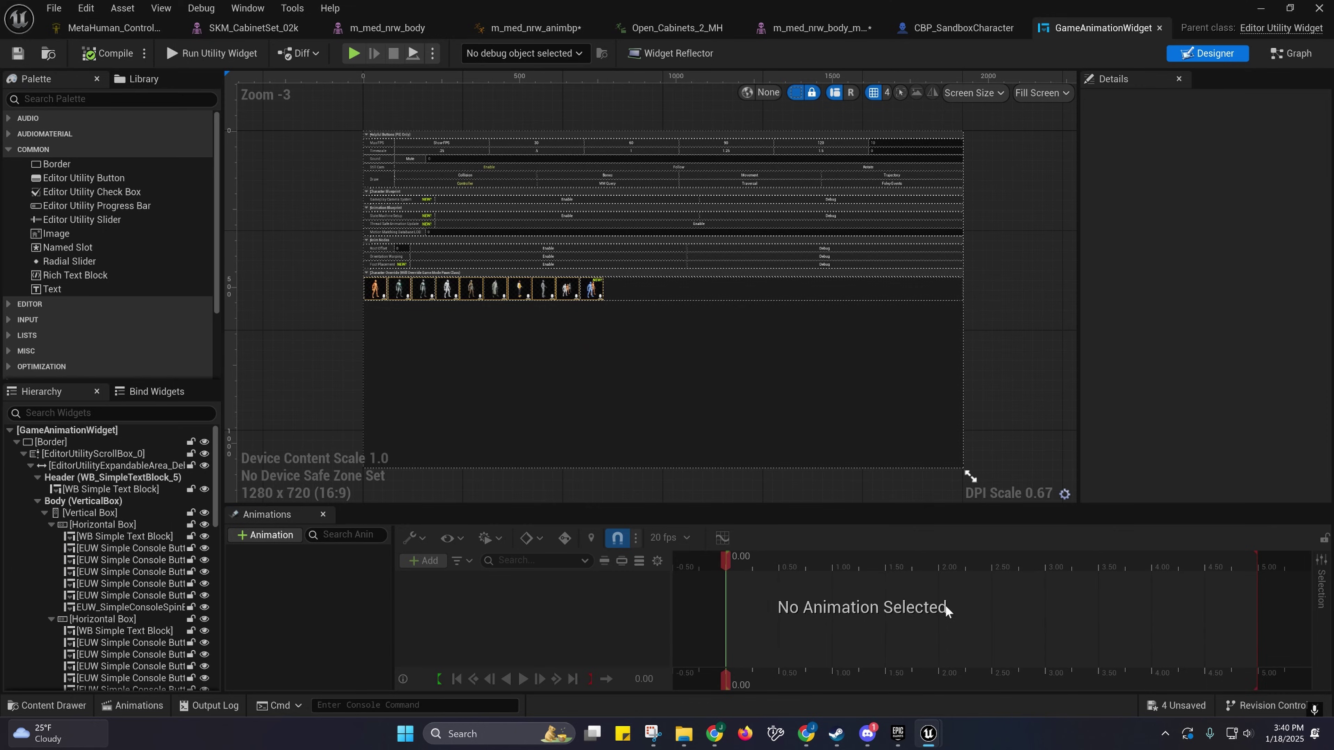
click(1159, 27)
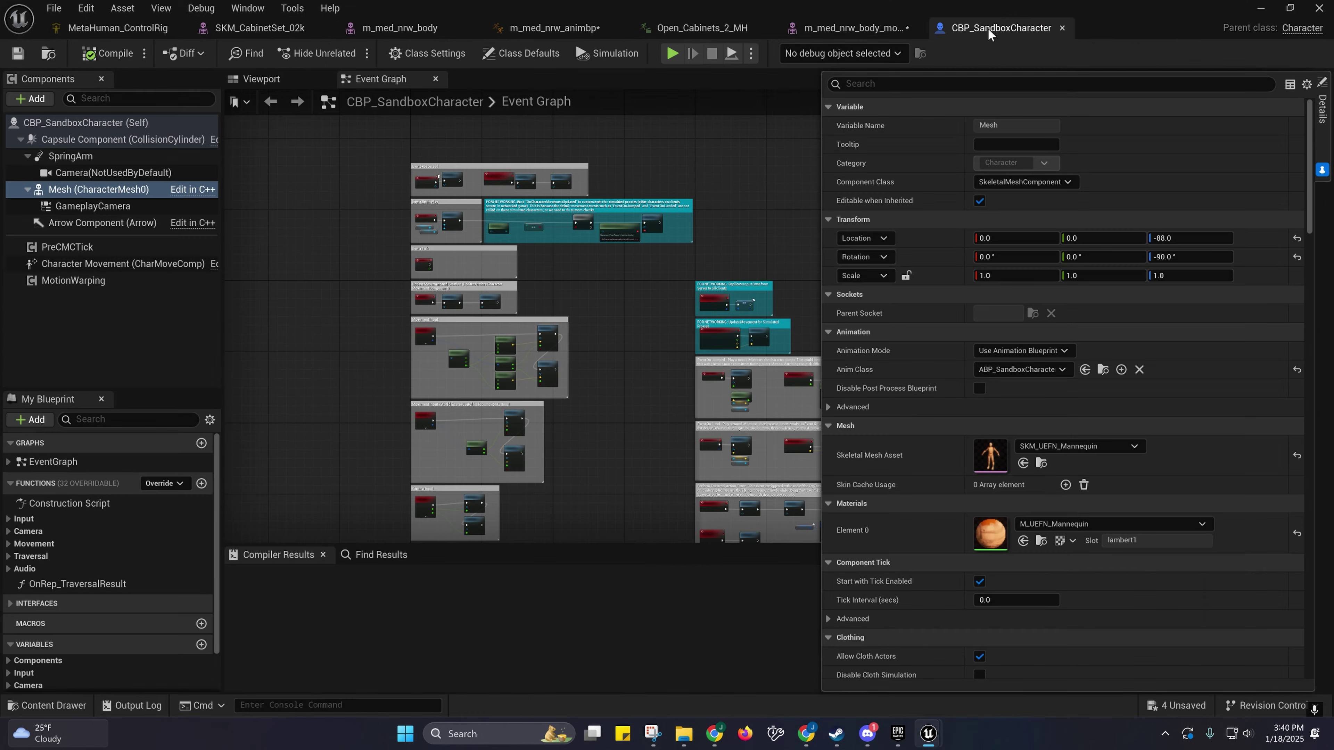
click(830, 27)
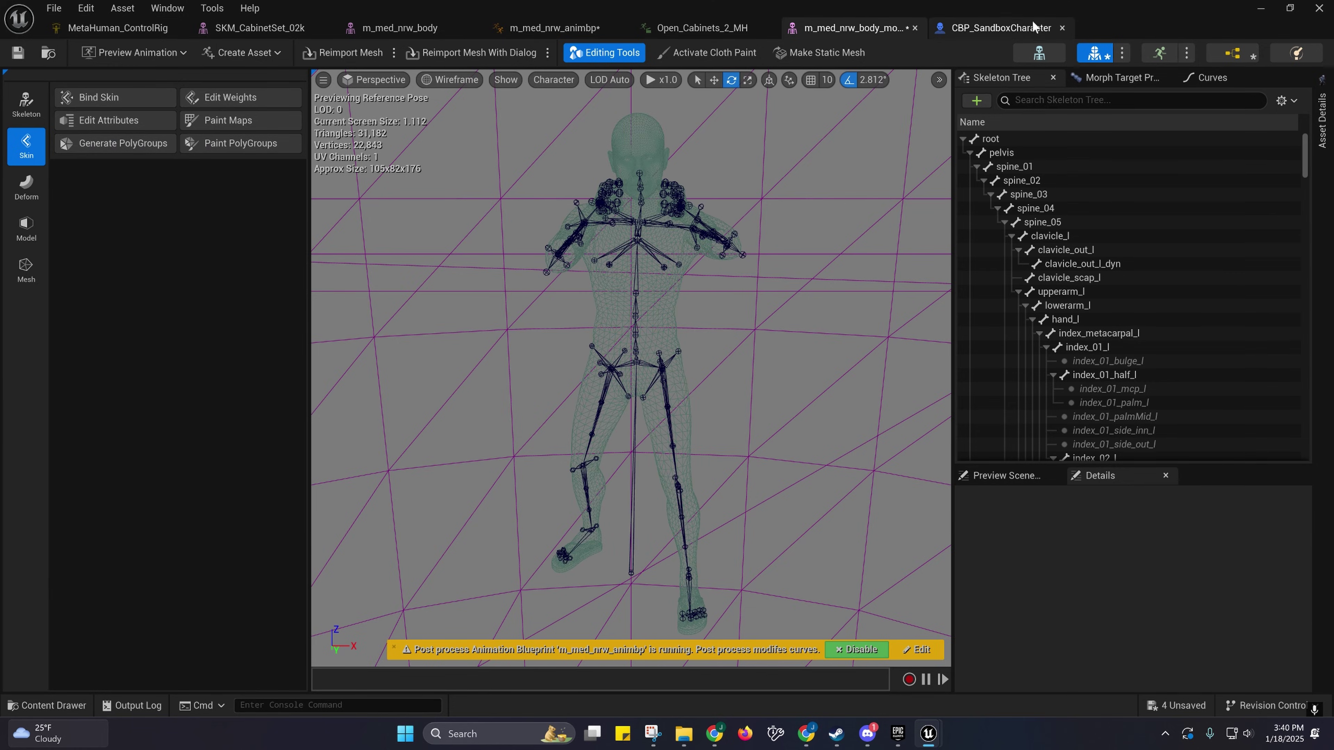
Step: Connect Input Pose to the first Control Rig's Source in the m_med_nrw_animbp AnimGraph and compile
click(547, 29)
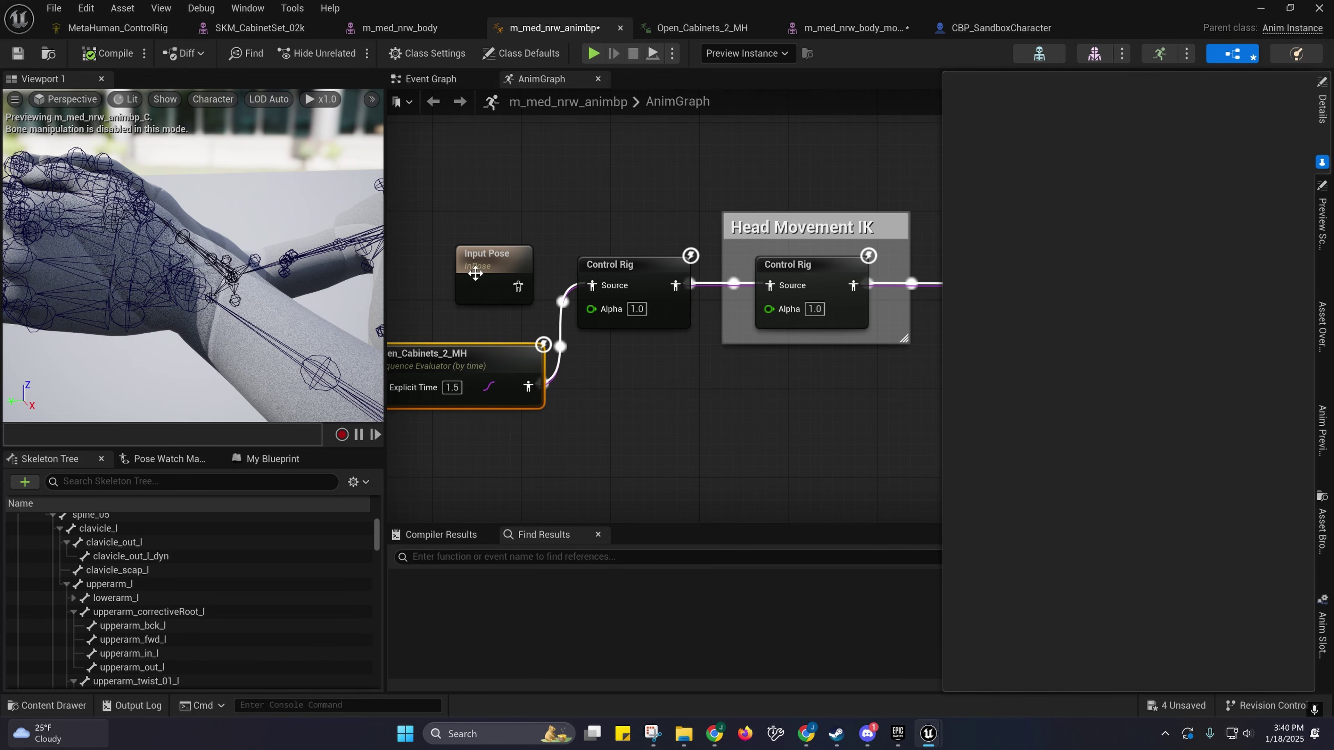
drag(517, 295, 614, 292)
right_drag(596, 387, 626, 311)
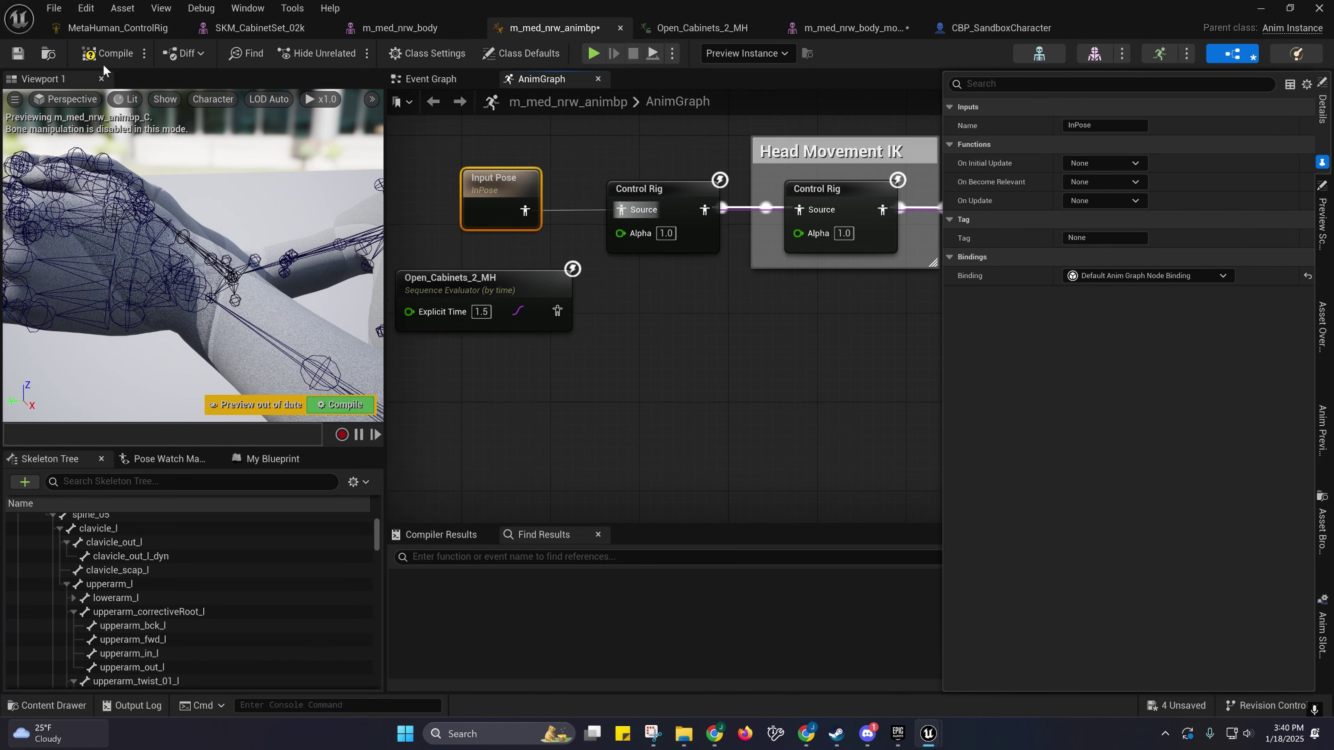
click(105, 54)
Step: Try moving the disconnected Open_Cabinets_2_MH node farther below Input Pose, and undo the move
drag(468, 284, 489, 351)
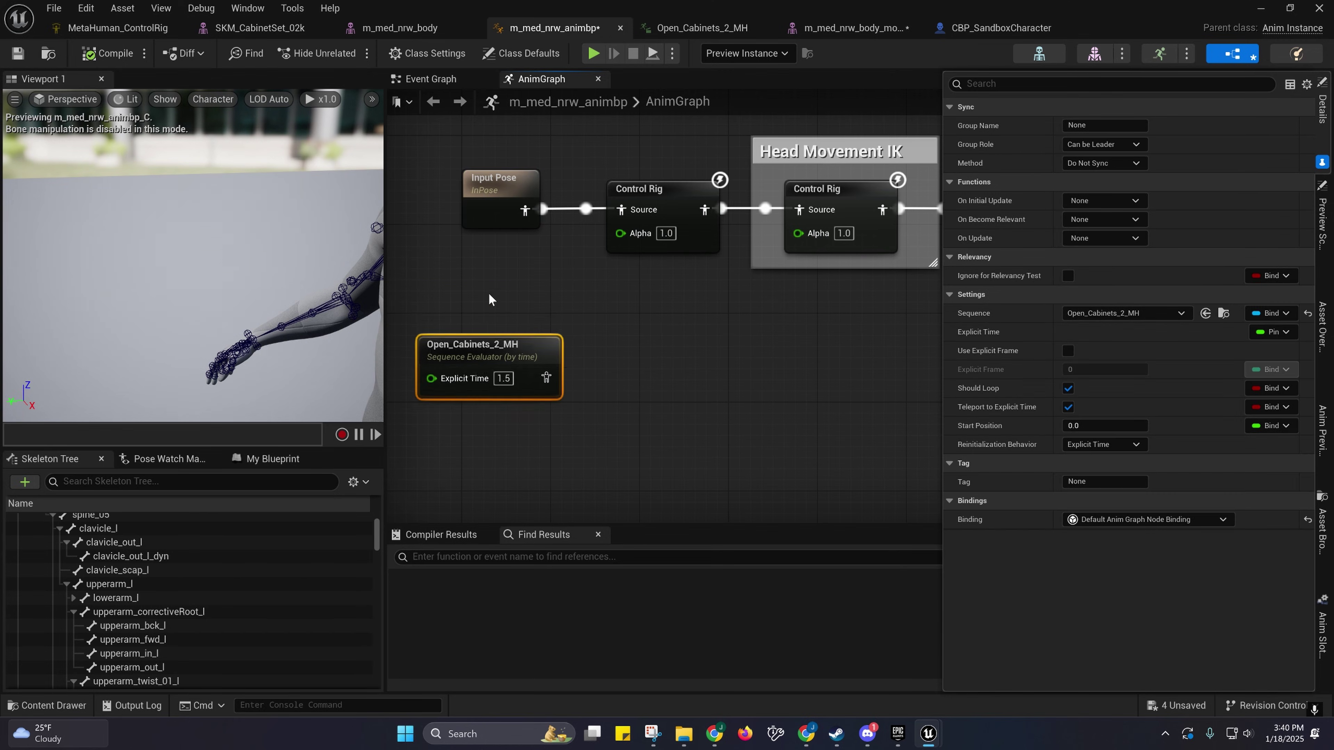
key(ctrl+z)
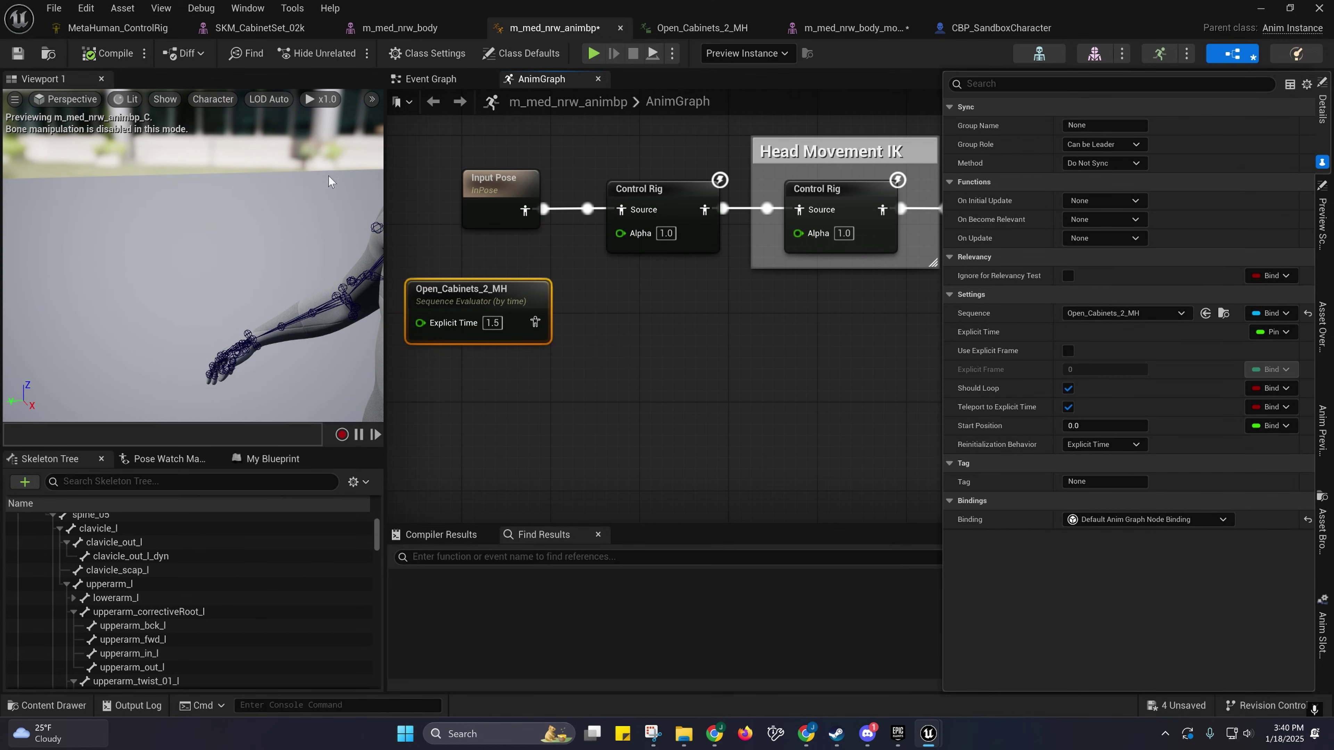
right_drag(490, 210, 570, 305)
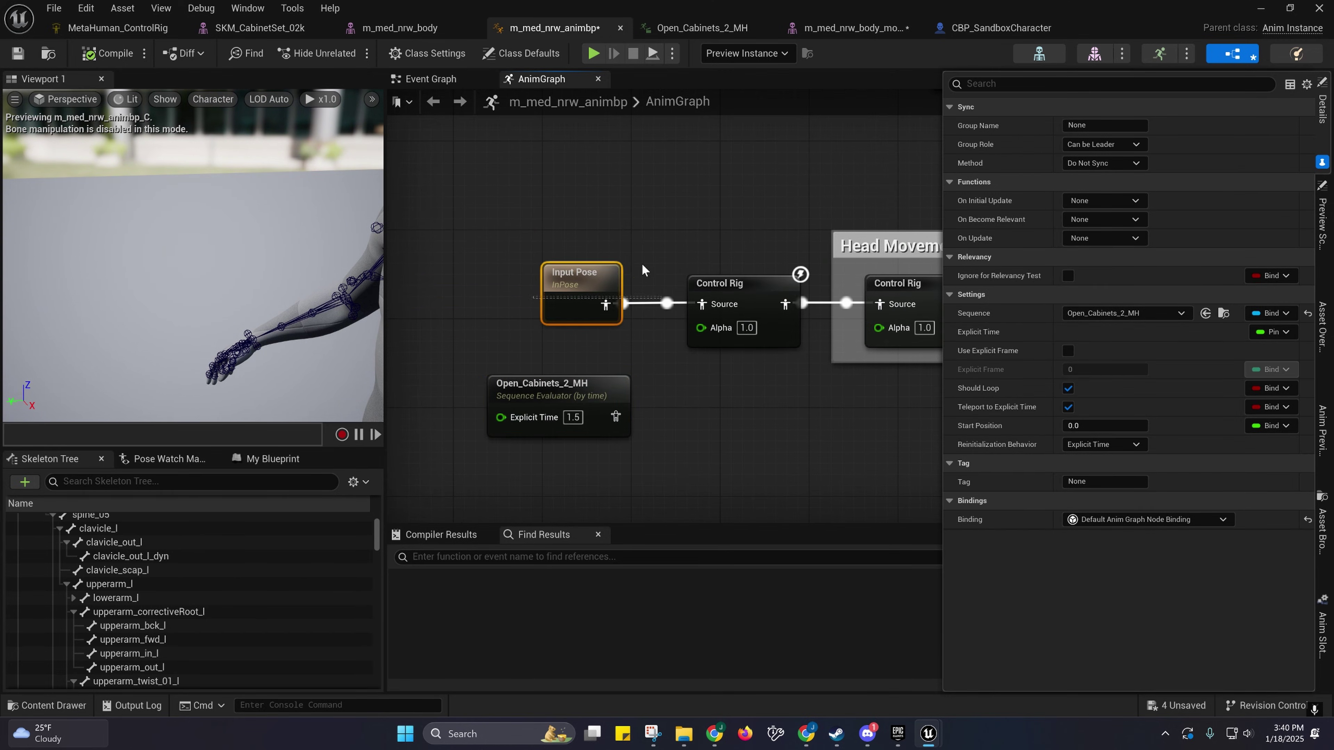
drag(627, 331, 633, 333)
right_drag(633, 333, 557, 222)
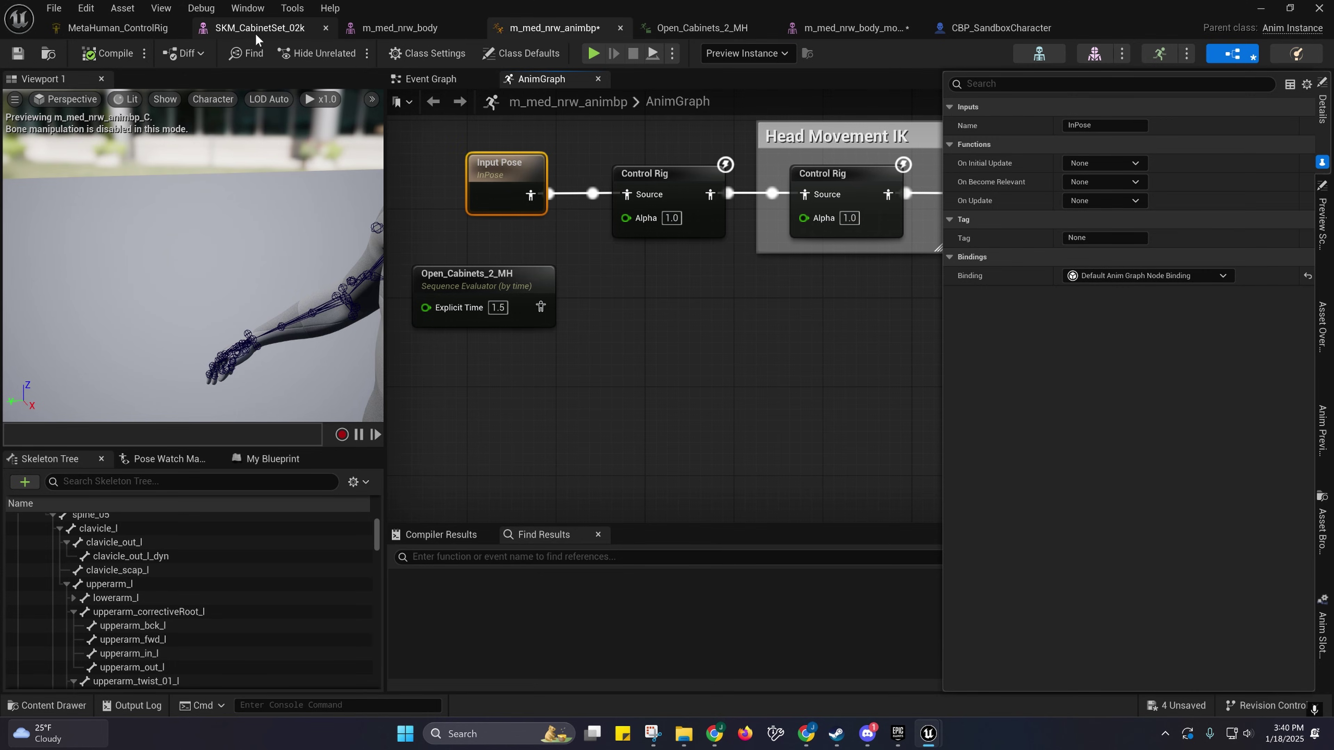
Step: View the SKM_CabinetSet_02k mesh, and open the Open_Cabinets_2_MH animation from the AI_MoCap_Anims folder
click(230, 26)
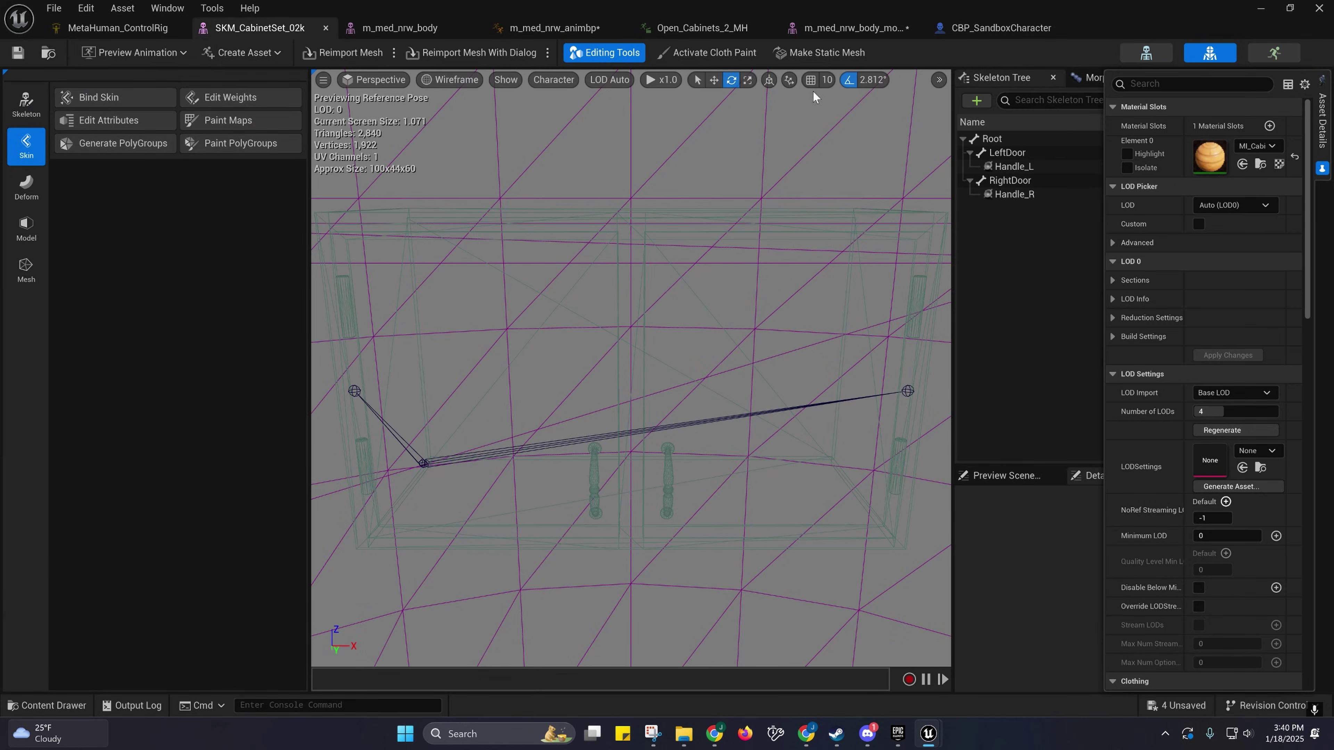
scroll(764, 191, down, 6)
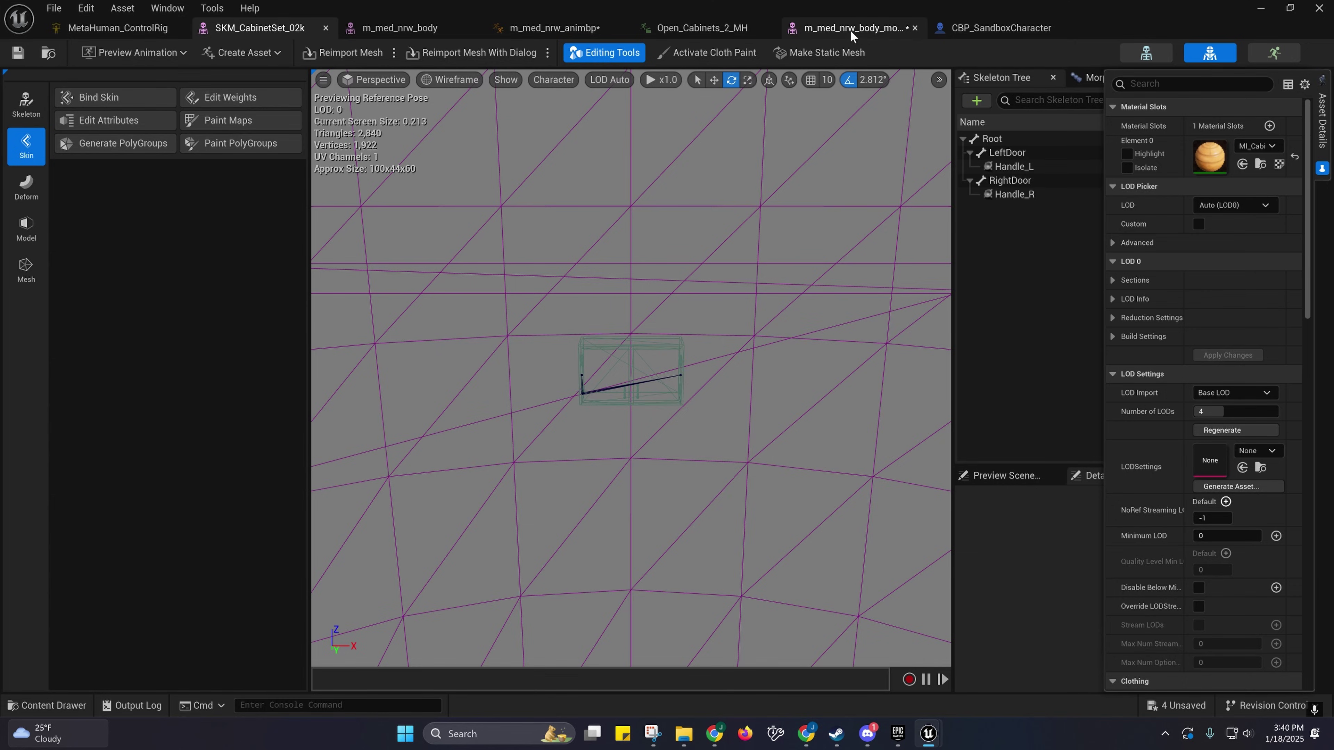
click(48, 707)
scroll(90, 596, up, 8)
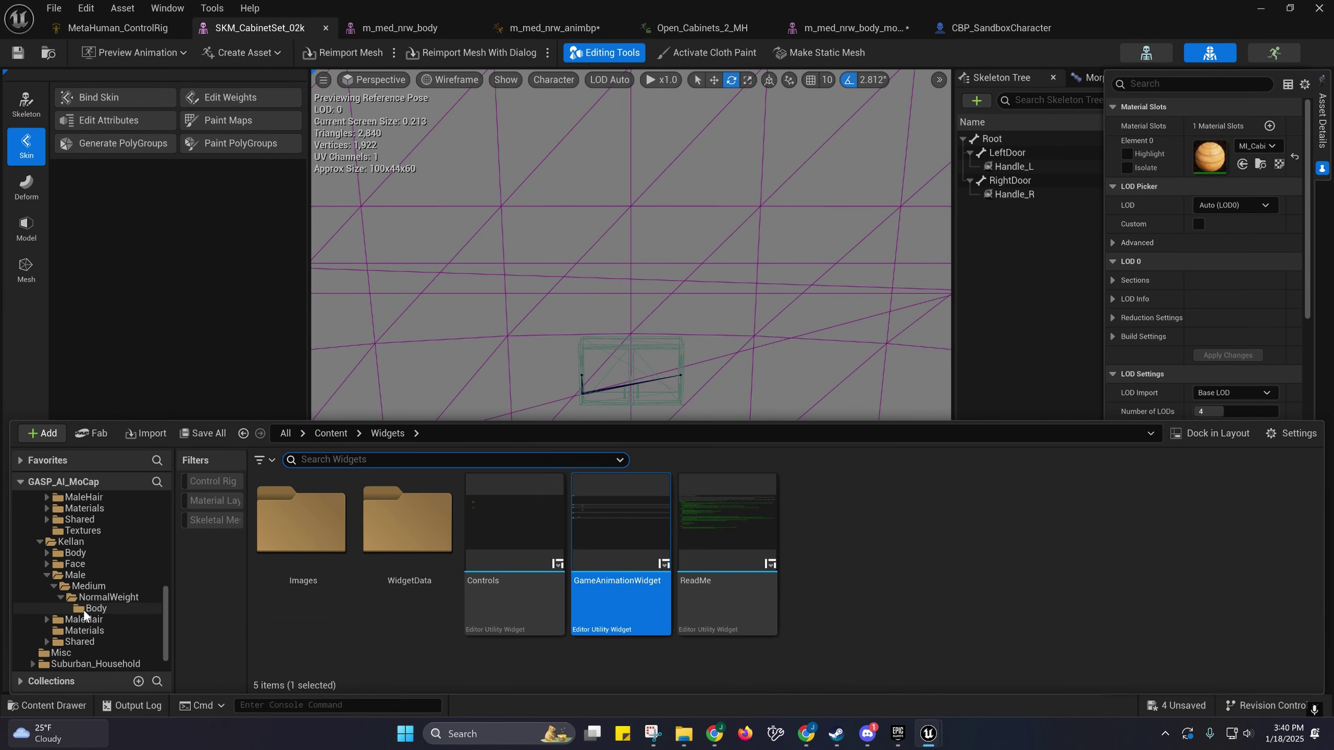
click(87, 532)
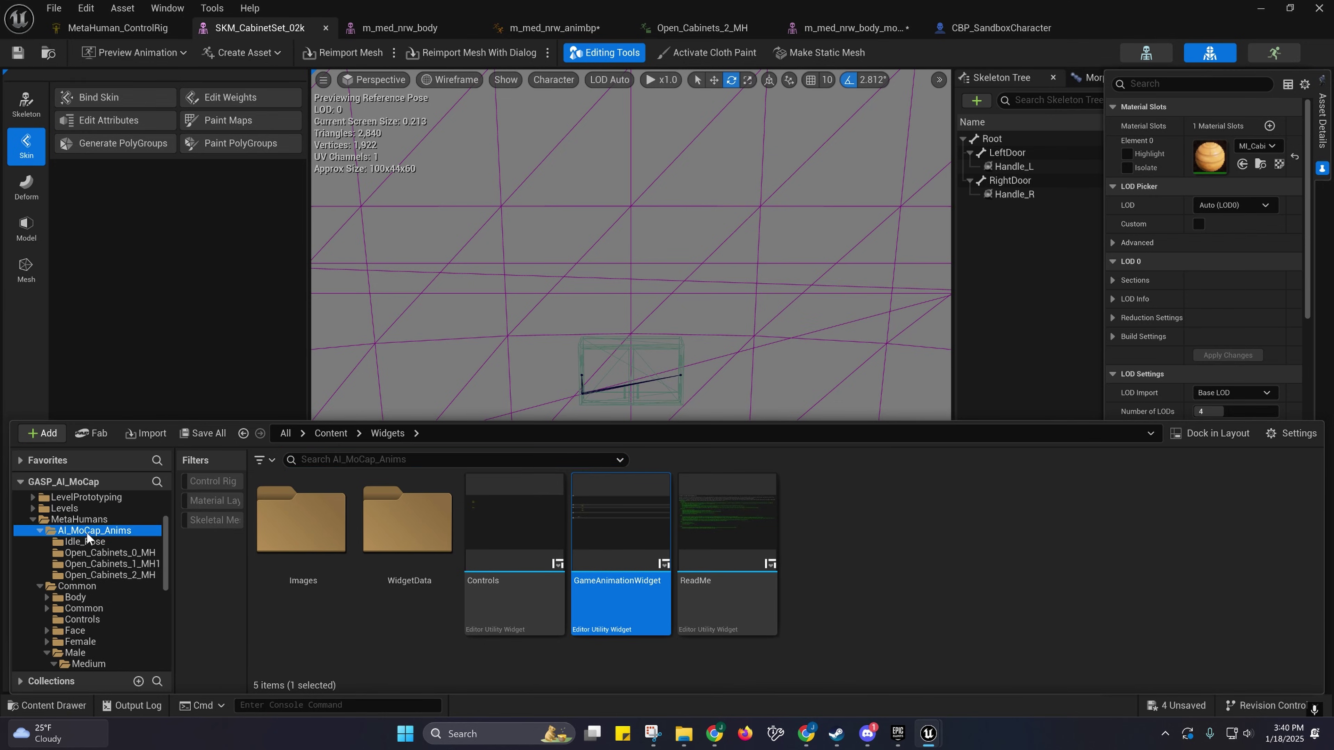
click(1131, 534)
double_click(1131, 534)
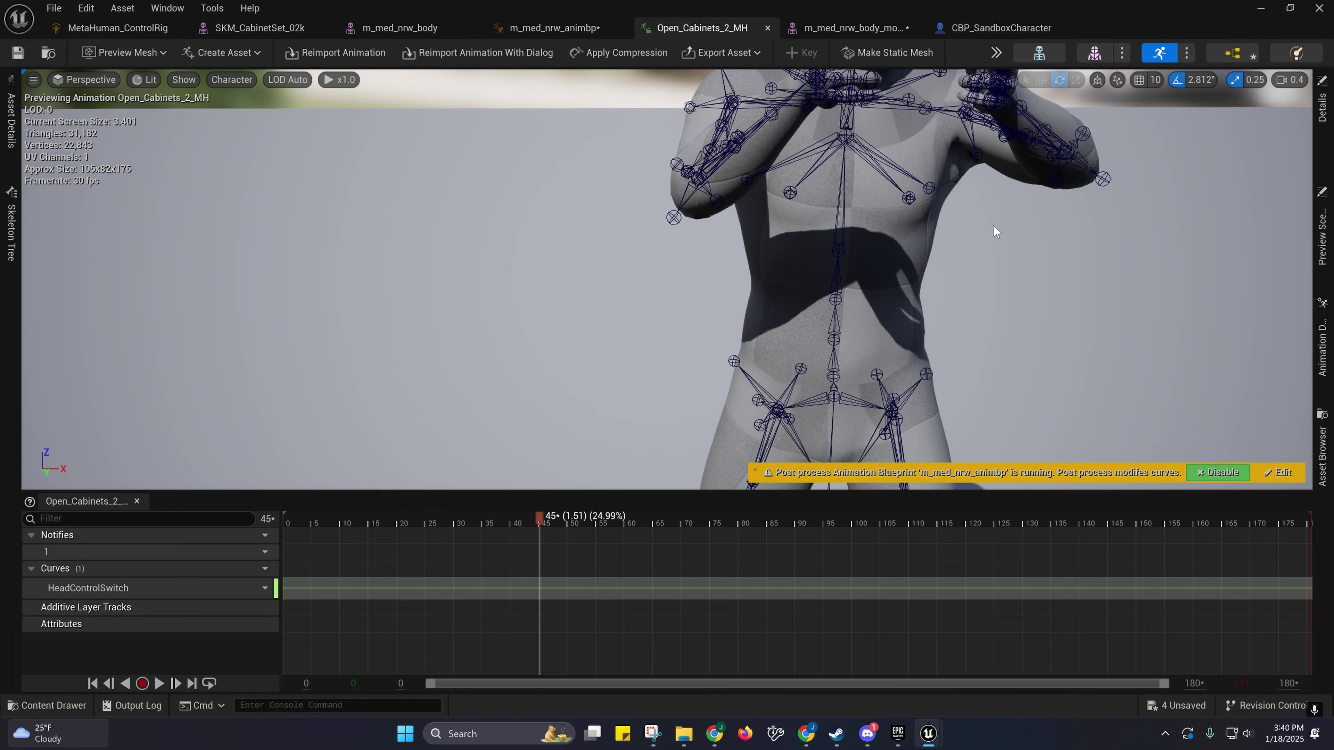
Step: Open the level sequence linked to the Open_Cabinets_2_MH animation and move the playhead to frame 145
mouse_move(1058, 78)
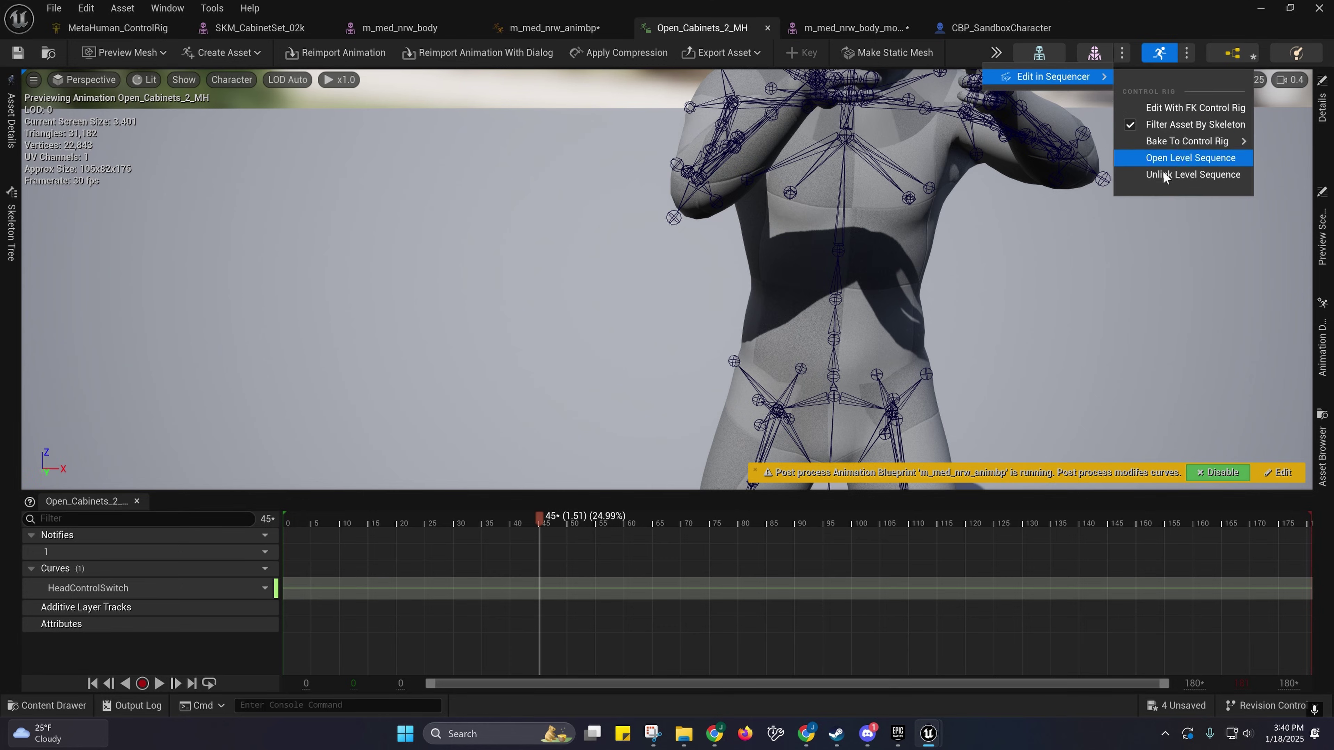
click(1169, 166)
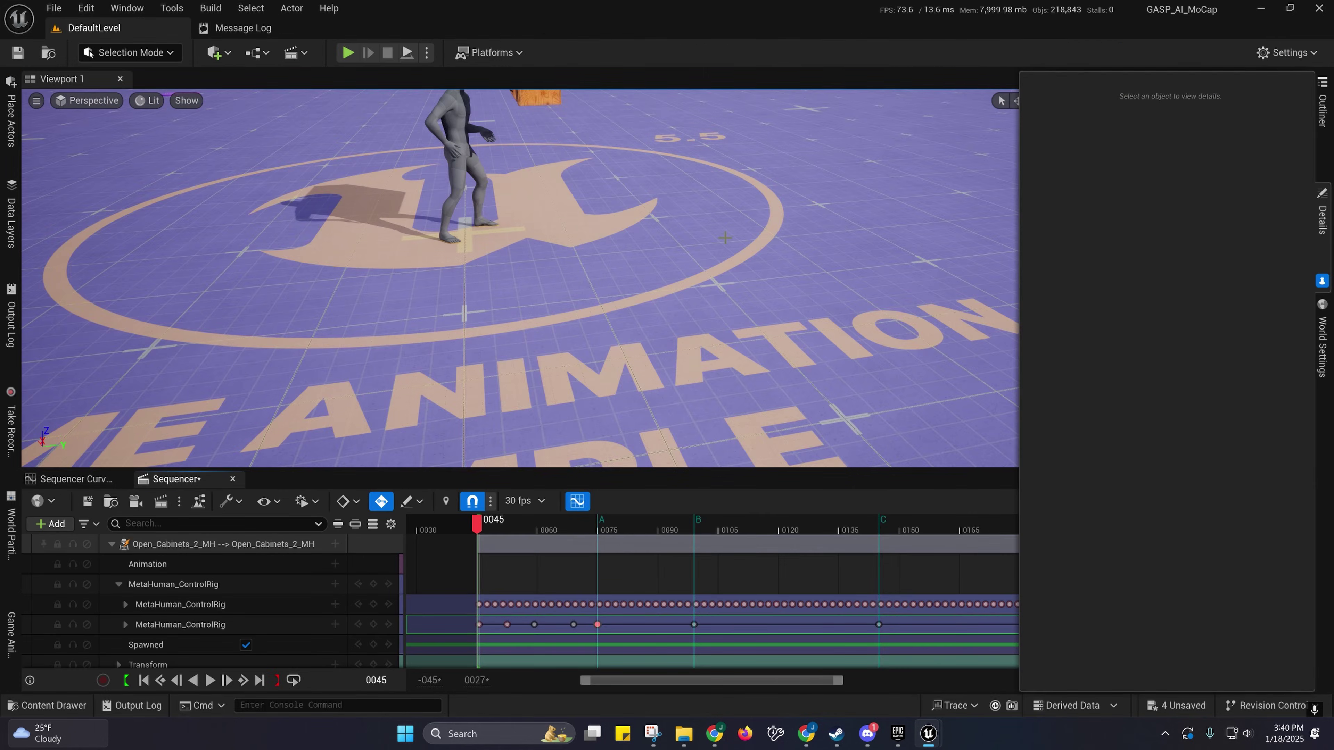
right_drag(861, 330, 985, 330)
drag(467, 527, 879, 528)
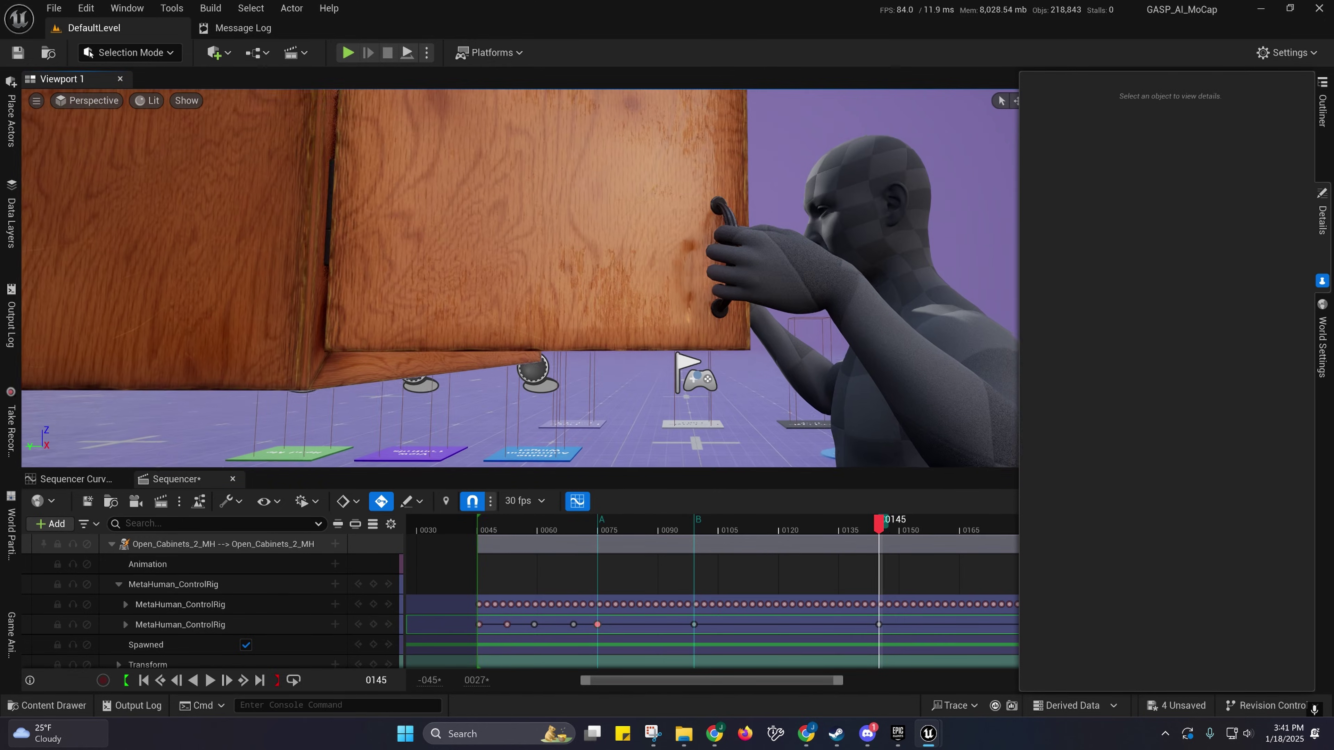
Step: Examine the body's hands, wrist and forearm at the cabinet handle from several angles
right_drag(525, 278, 514, 315)
mouse_move(779, 347)
right_down()
mouse_move(808, 341)
mouse_move(779, 348)
right_up()
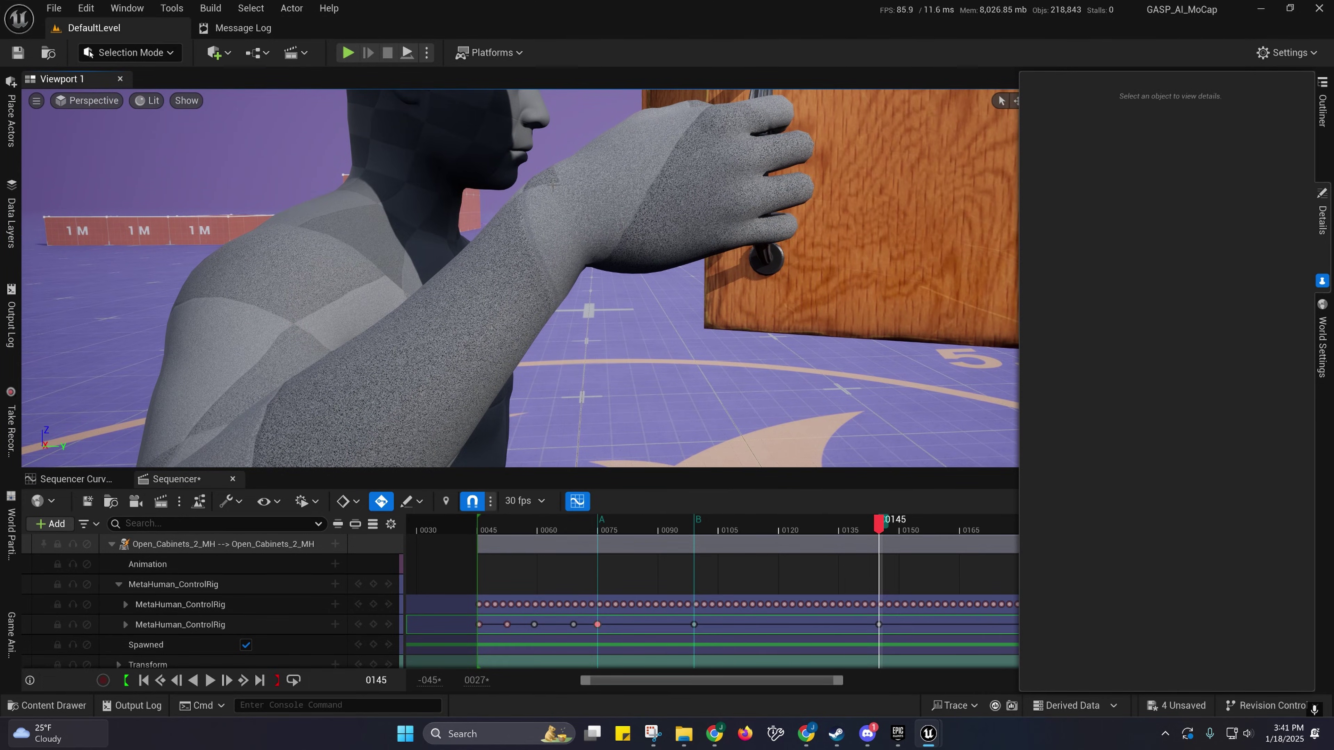
right_drag(552, 184, 648, 245)
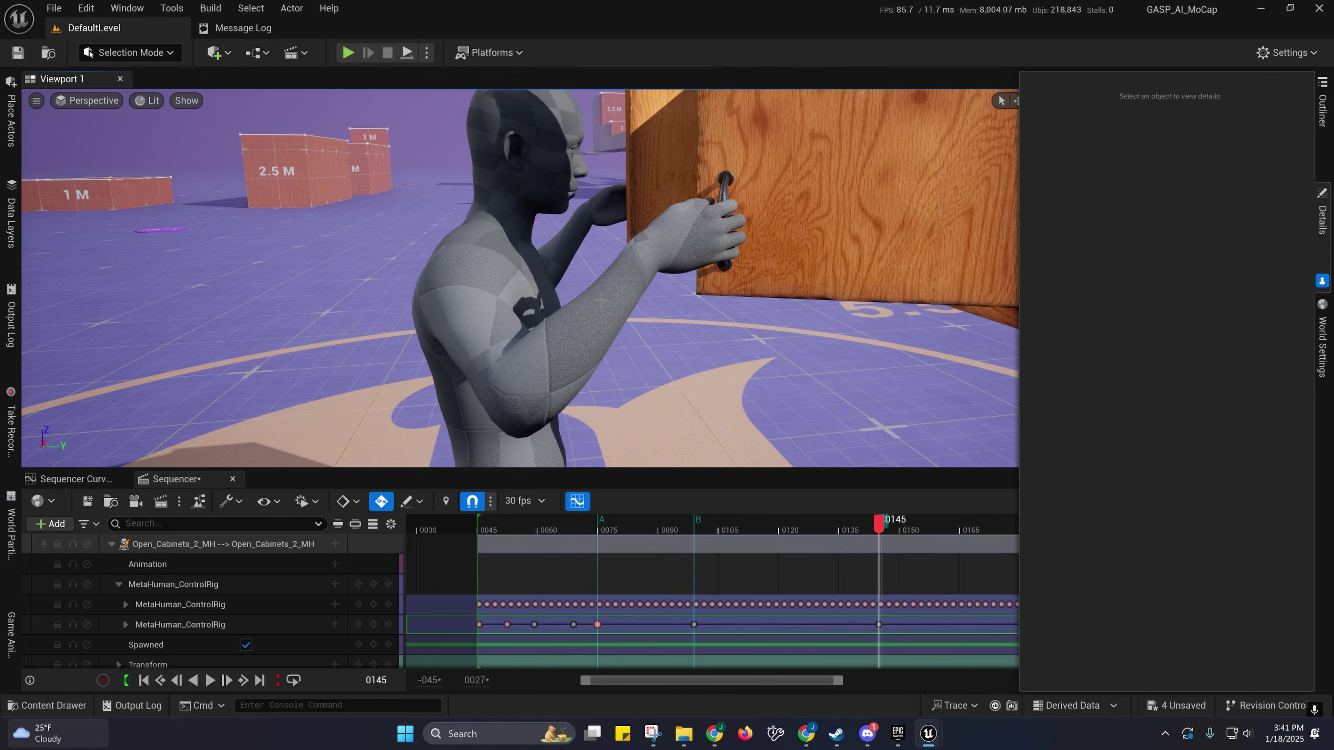
right_drag(599, 304, 580, 229)
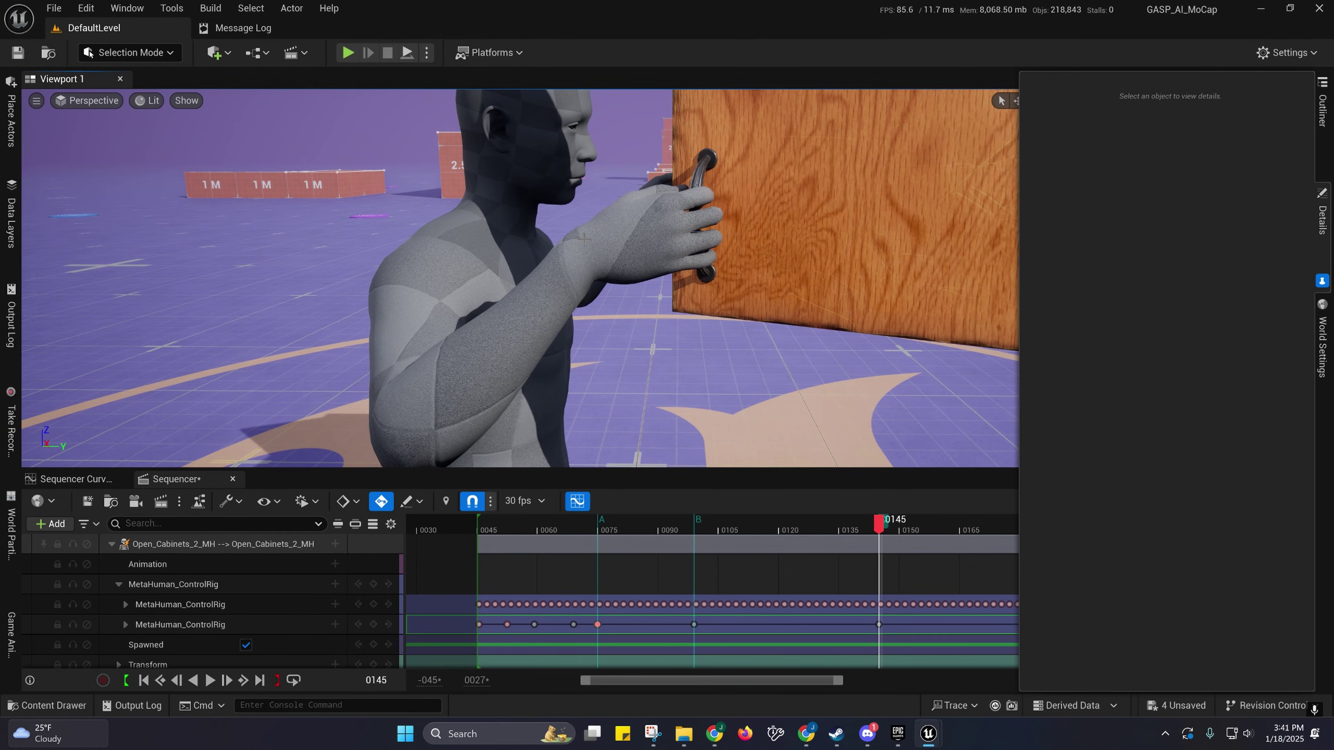
right_drag(600, 279, 640, 269)
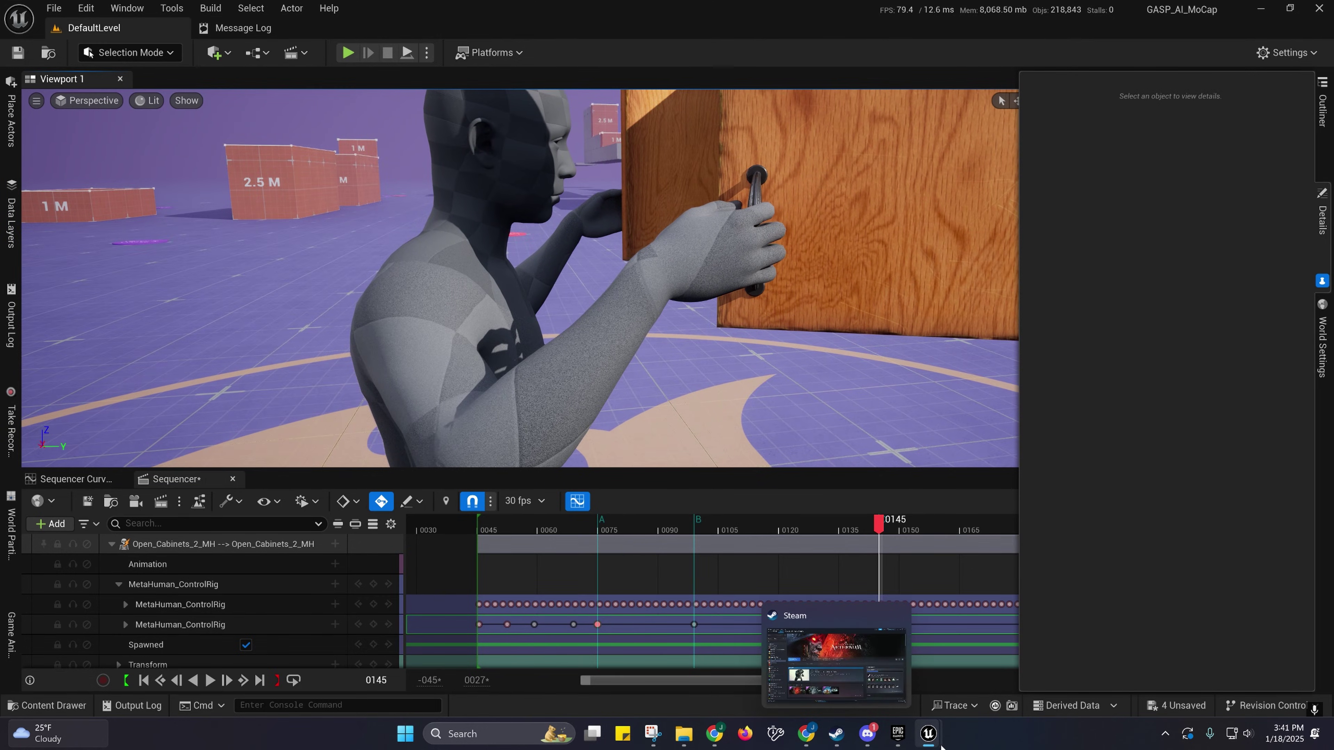
Step: Return to the Open_Cabinets_2_MH animation and examine the body's raised arms and hands from several angles
mouse_move(929, 735)
click(987, 665)
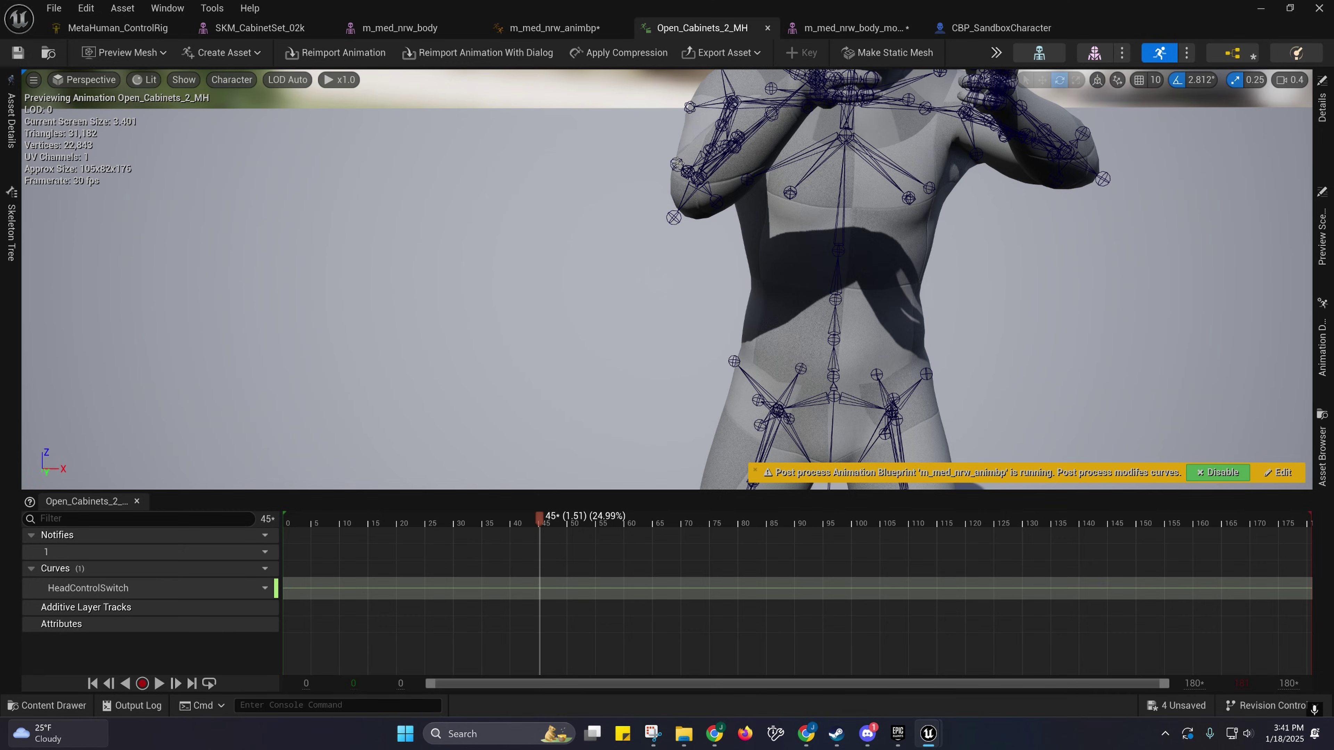
right_drag(683, 185, 752, 247)
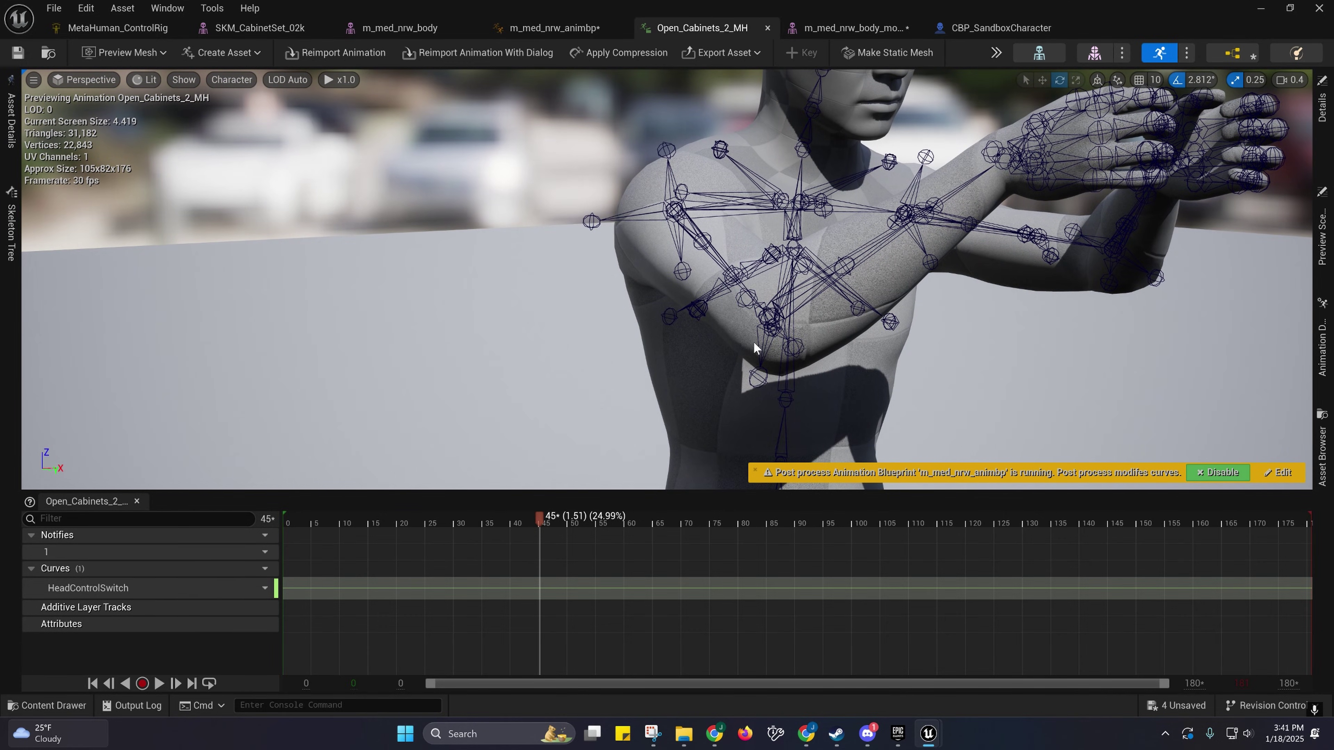
right_drag(840, 251, 609, 263)
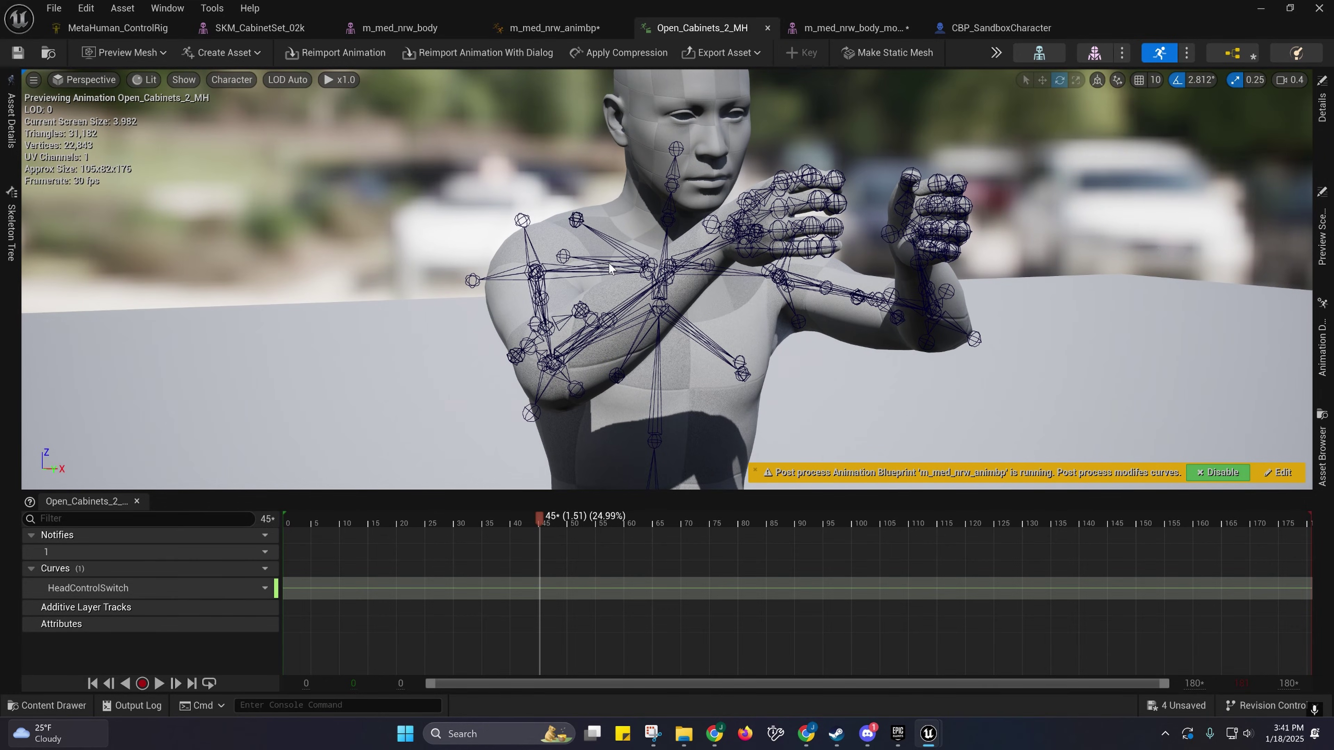
Step: In the AnimGraph of m_med_nrw_animbp, select the clavicle_l Pose Driver in the arm_left group and review its settings
click(860, 29)
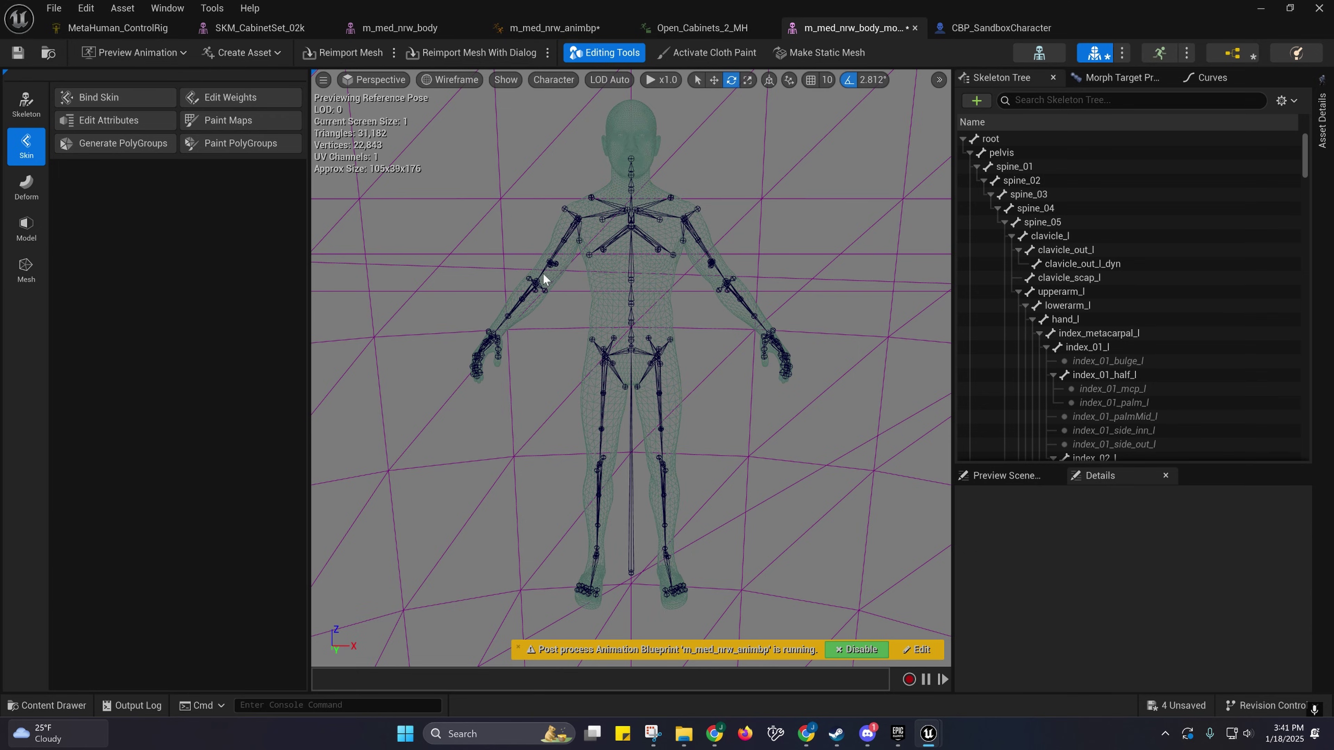
click(536, 31)
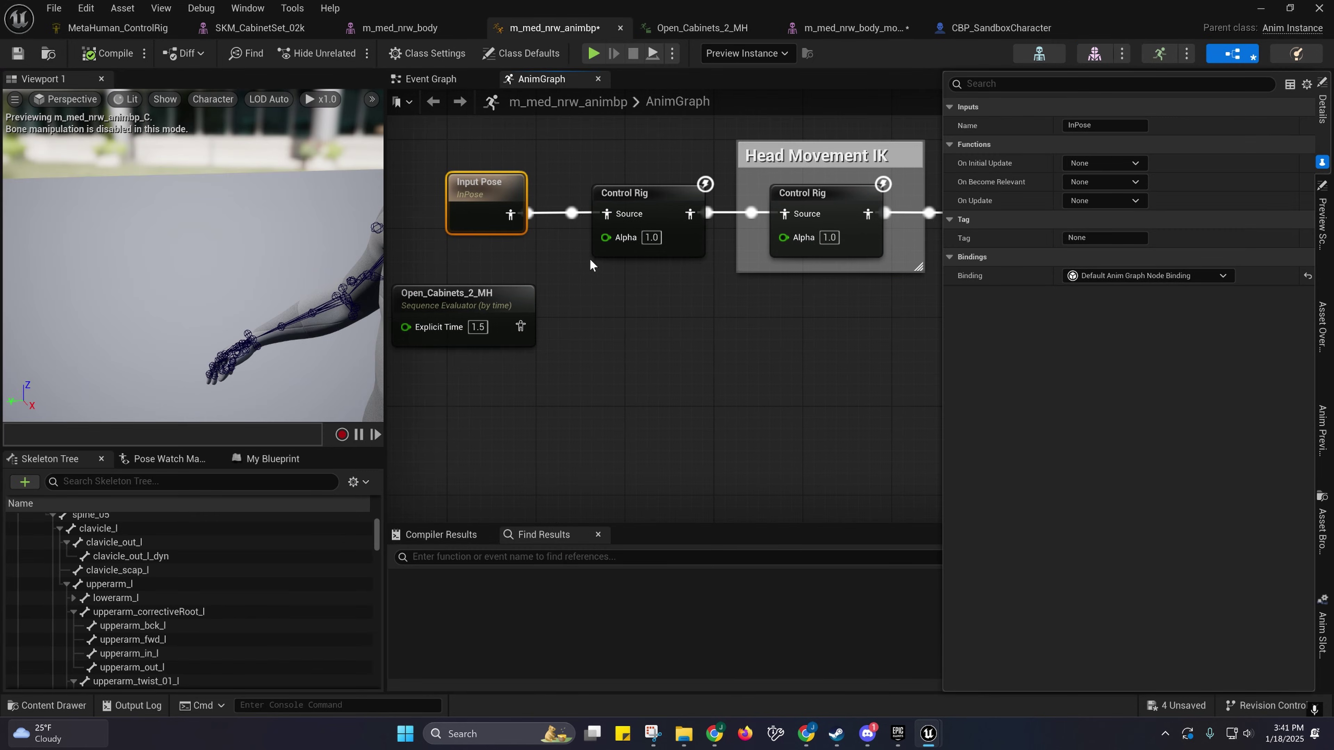
right_drag(853, 328, 676, 328)
right_drag(526, 286, 571, 303)
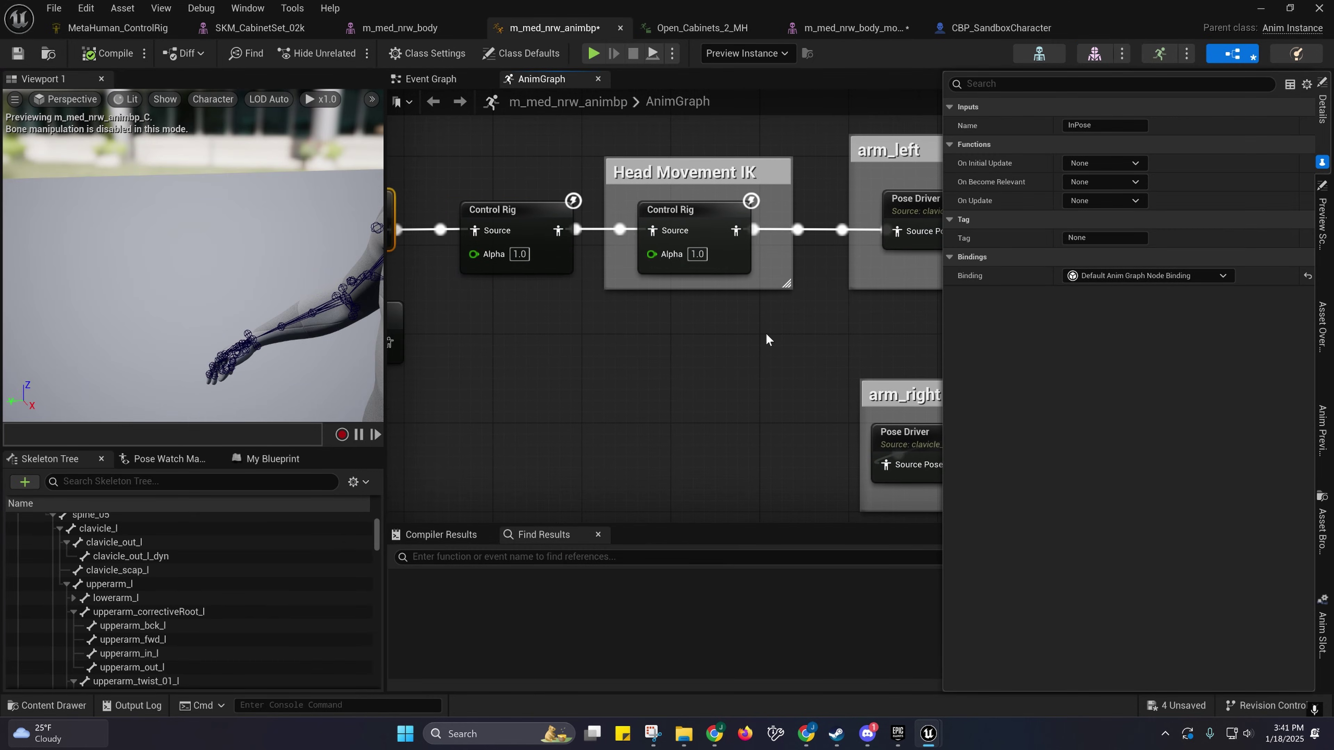
scroll(767, 335, down, 3)
right_drag(792, 350, 692, 353)
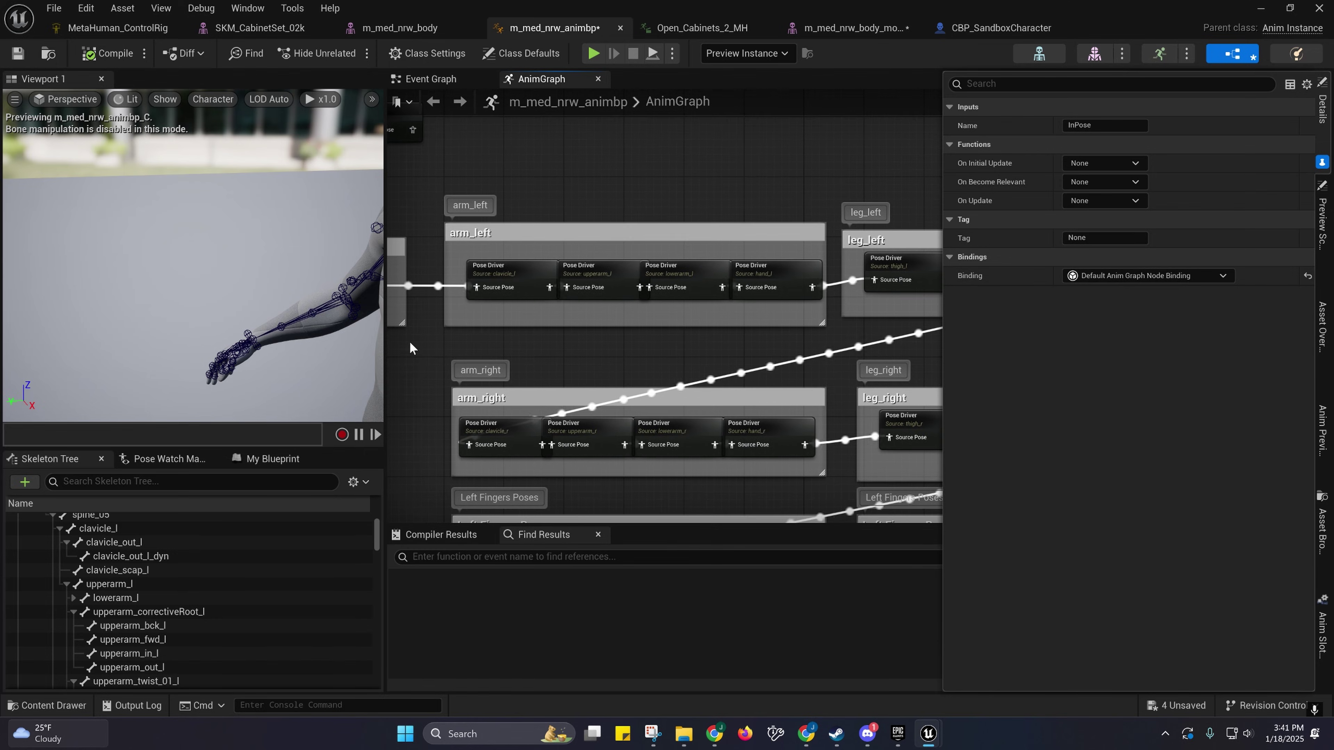
drag(386, 369, 292, 369)
right_drag(411, 297, 543, 314)
click(544, 282)
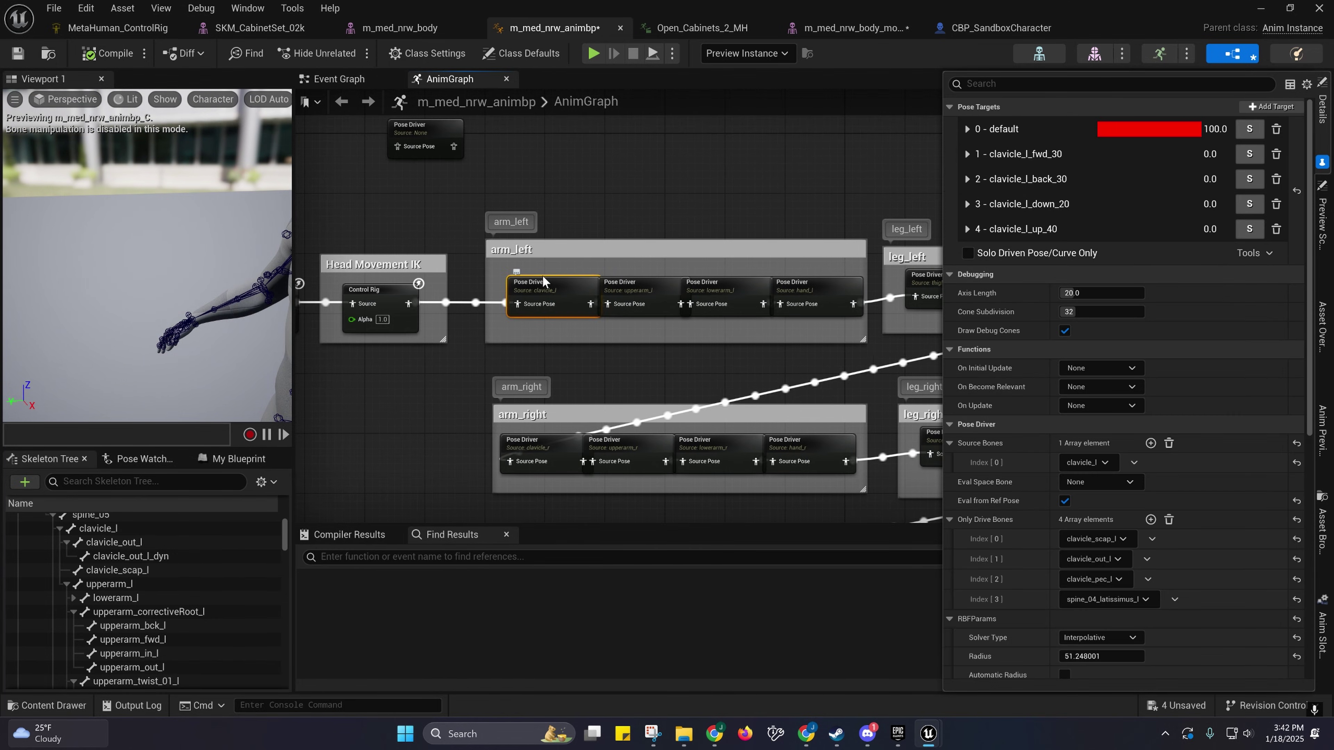
scroll(1182, 473, down, 8)
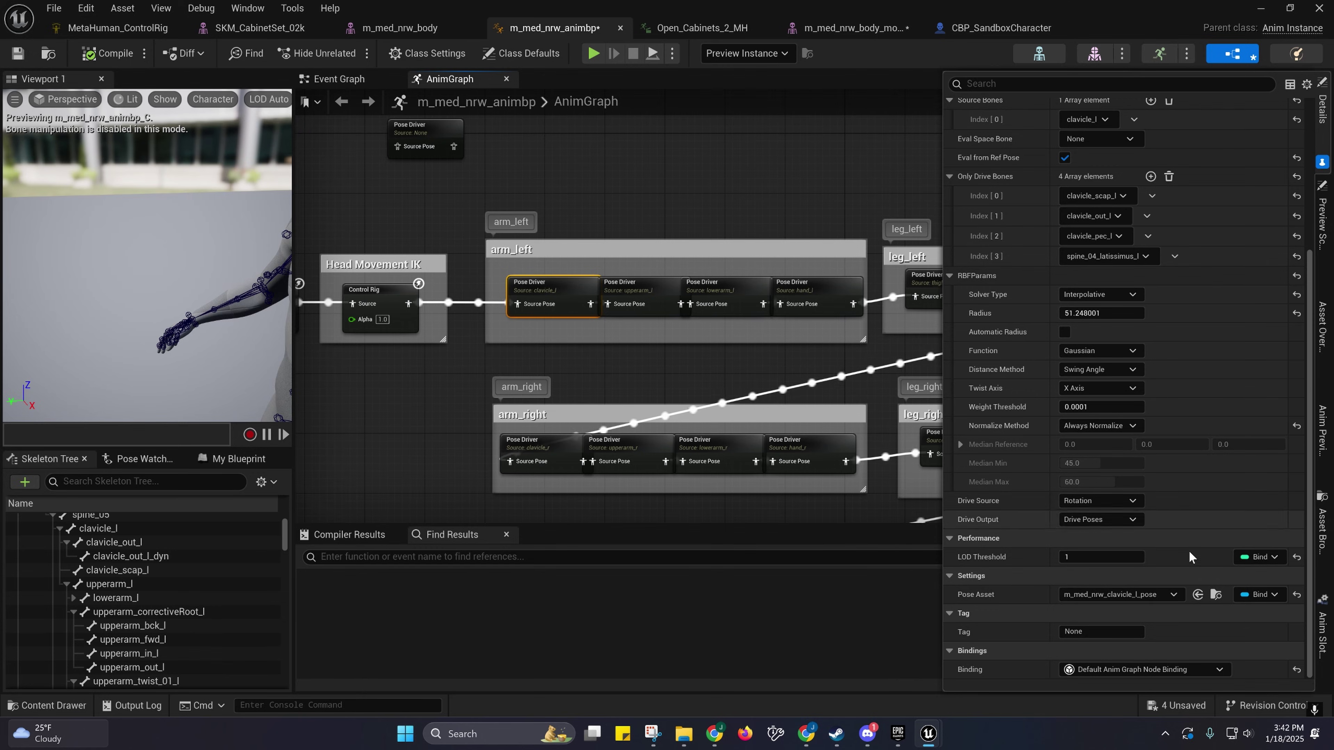
Step: Locate the pose asset assigned to the clavicle_l Pose Driver and open m_med_nrw_clavicle_l_pose to view its poses
click(1216, 595)
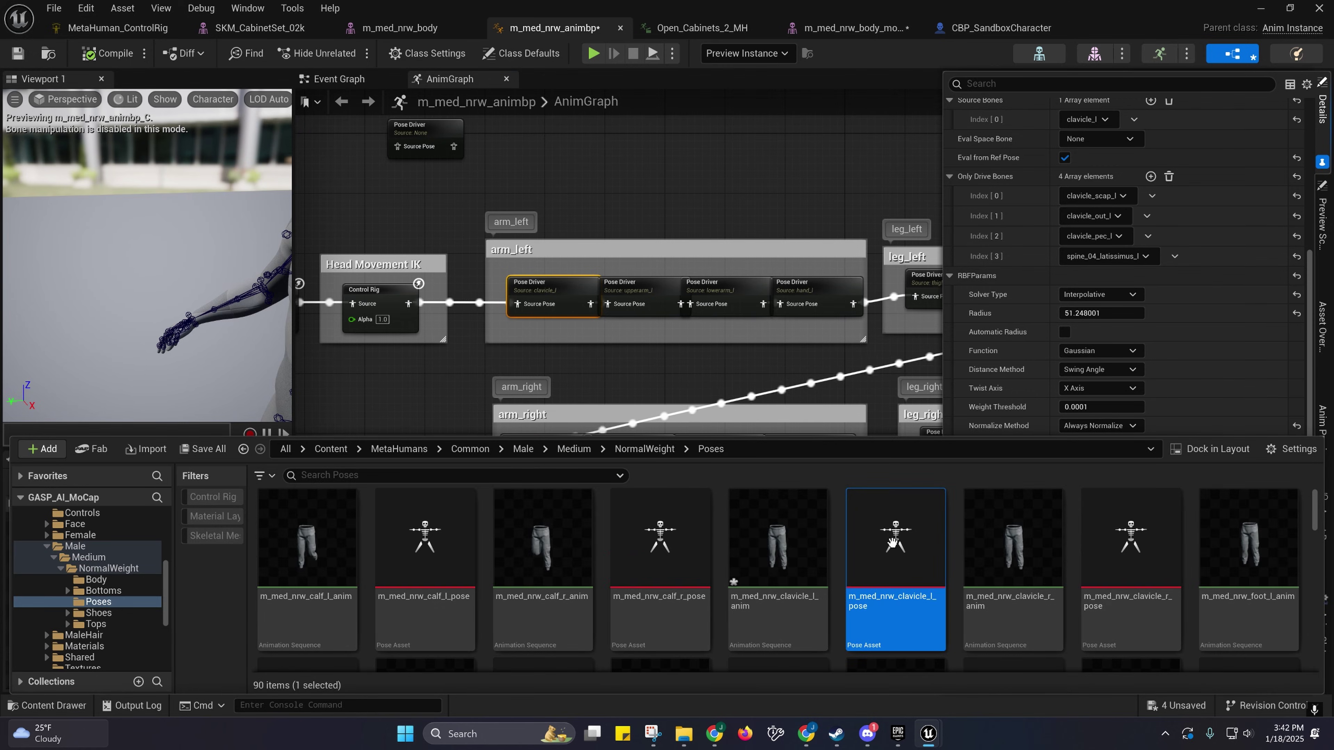
double_click(898, 518)
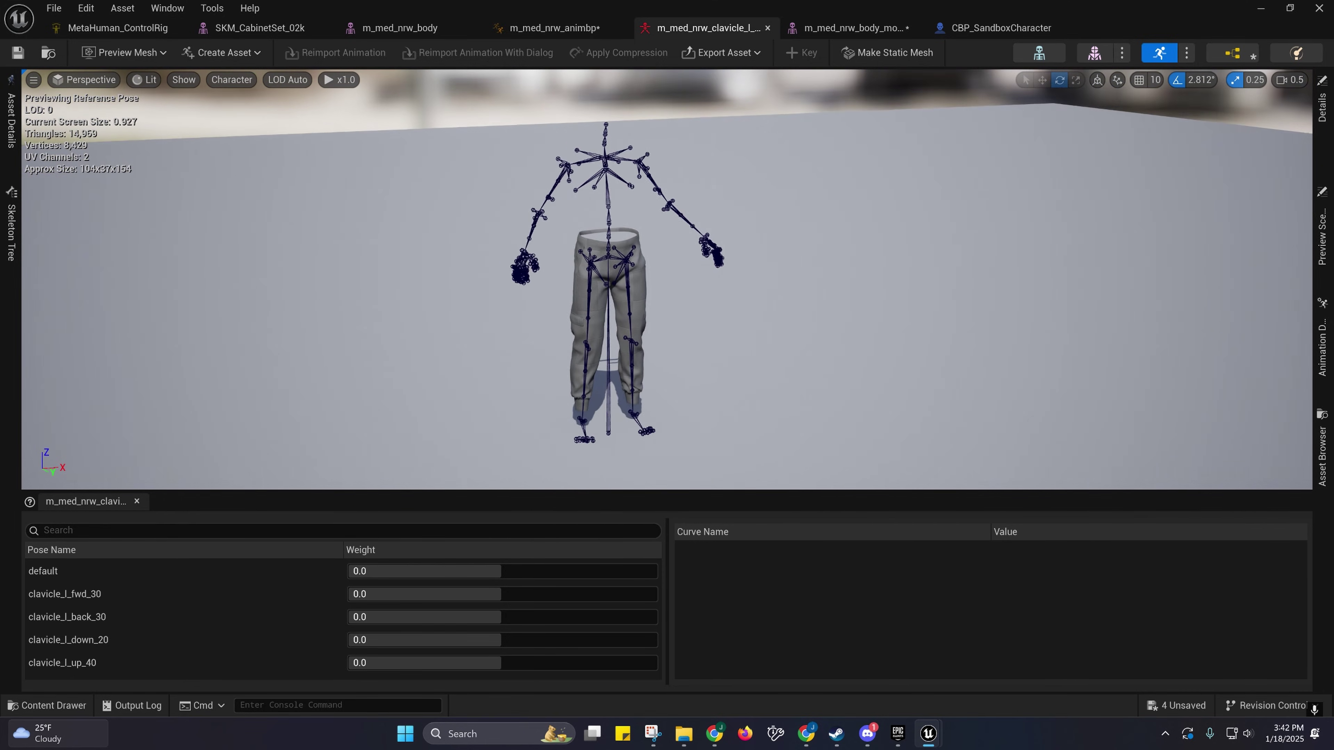
right_drag(620, 260, 594, 258)
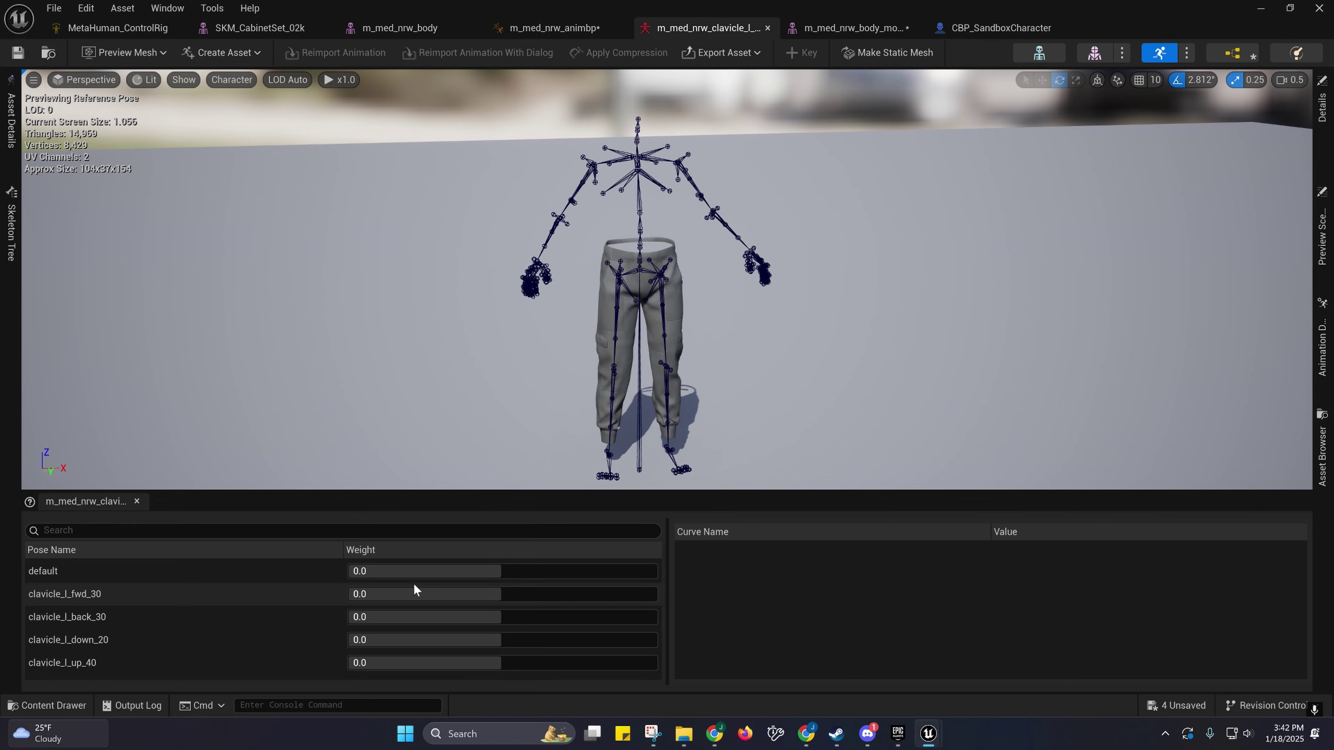
Step: Find the pose asset's source animation in its asset details and open m_med_nrw_clavicle_l_anim
click(12, 119)
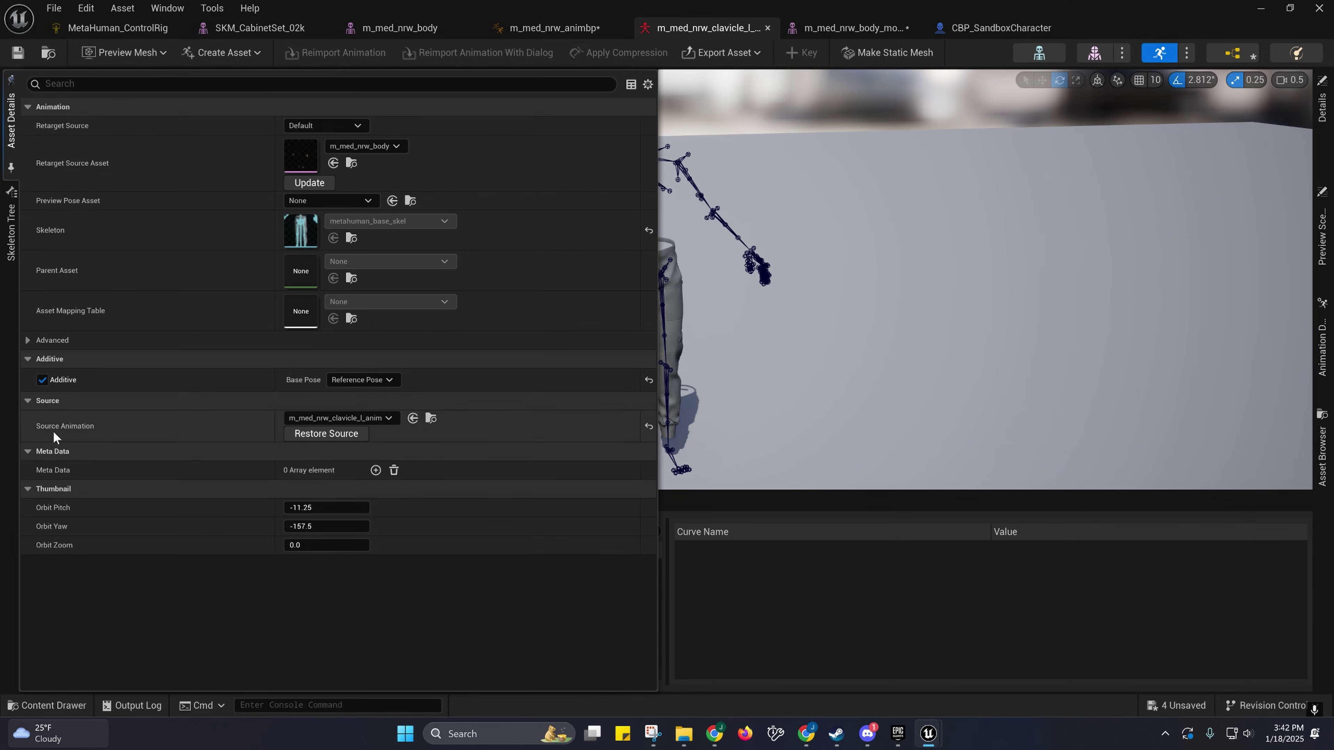
click(431, 418)
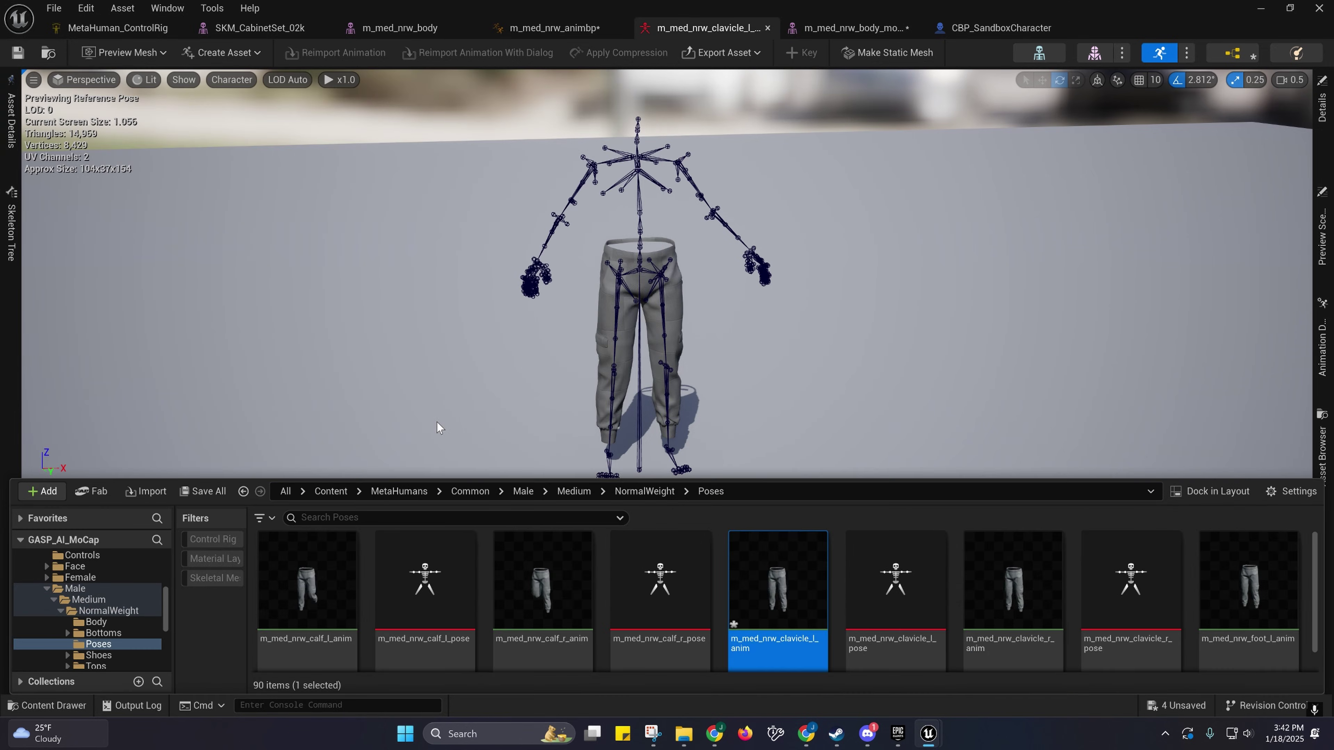
double_click(745, 580)
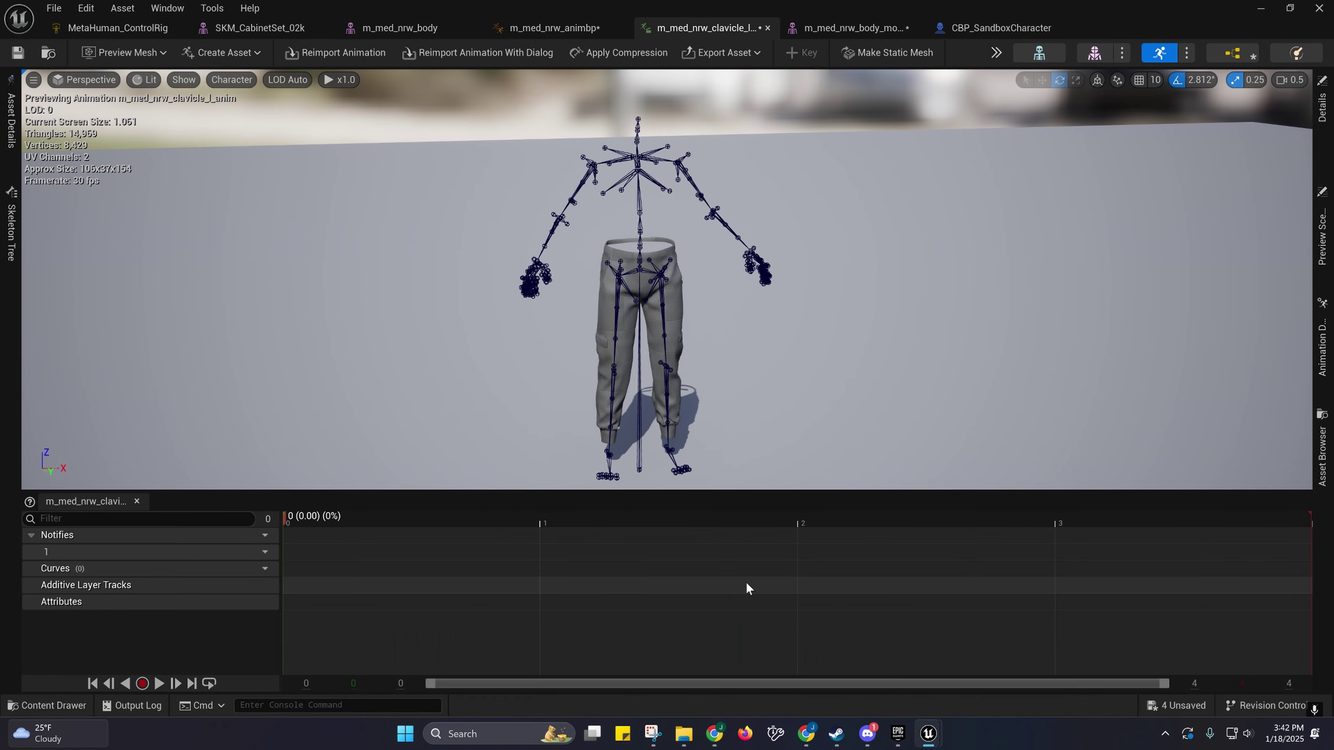
Step: View the options for creating a PoseAsset from the clavicle animation, and scrub through its frames
click(222, 52)
mouse_move(251, 108)
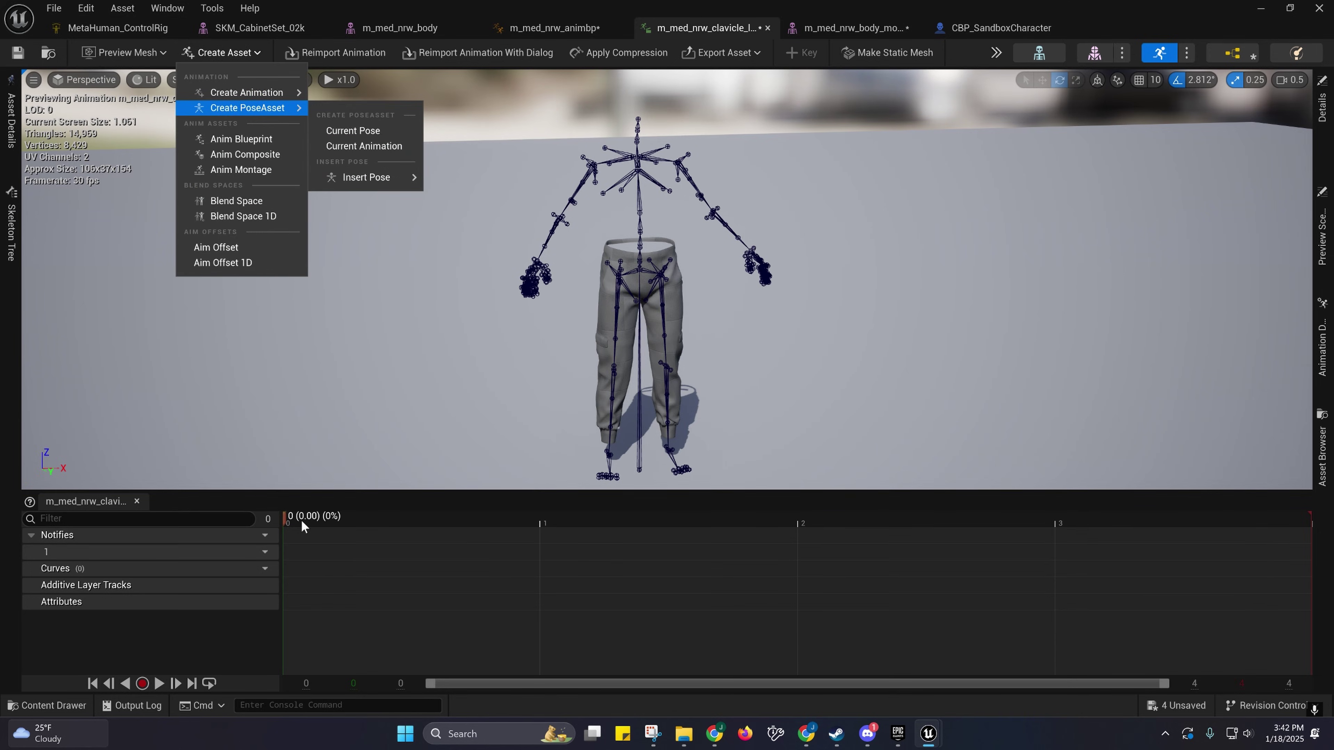
drag(299, 521, 135, 544)
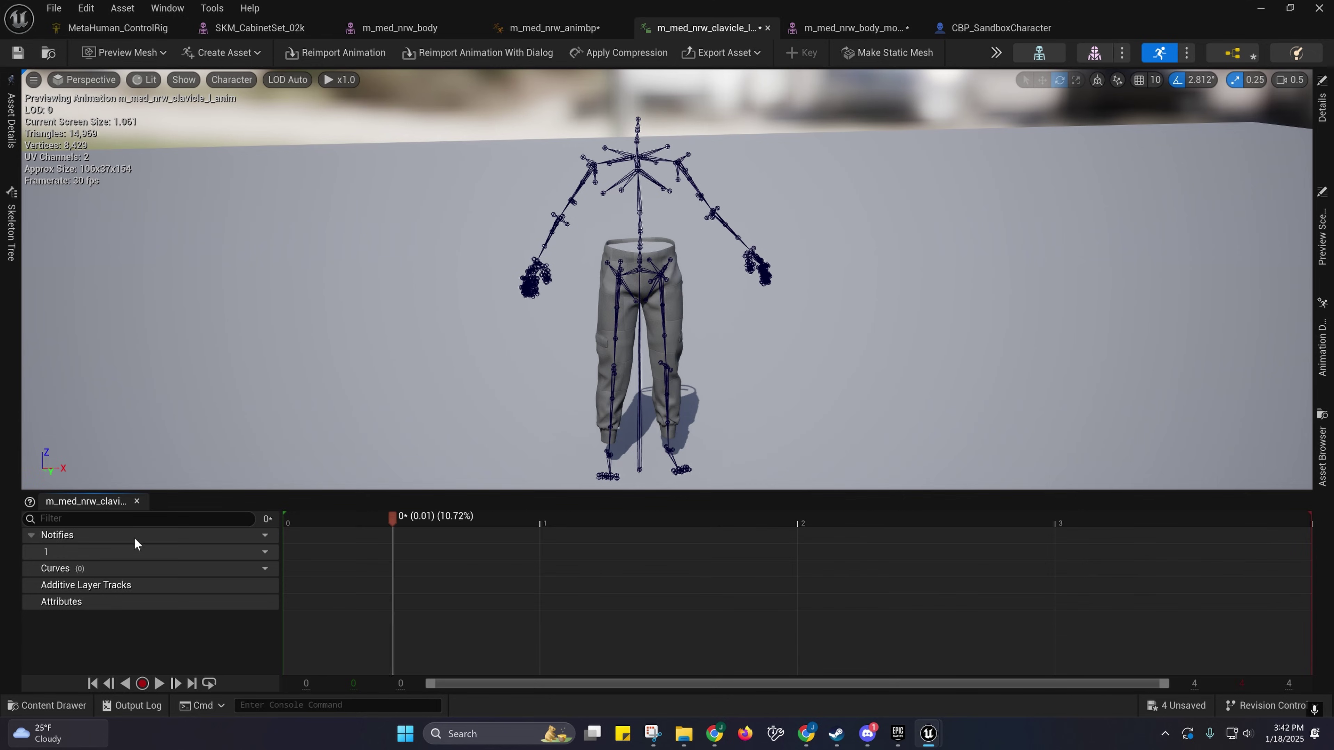
Step: Try Linear interpolation on the clavicle animation, and set it back to Step
click(11, 132)
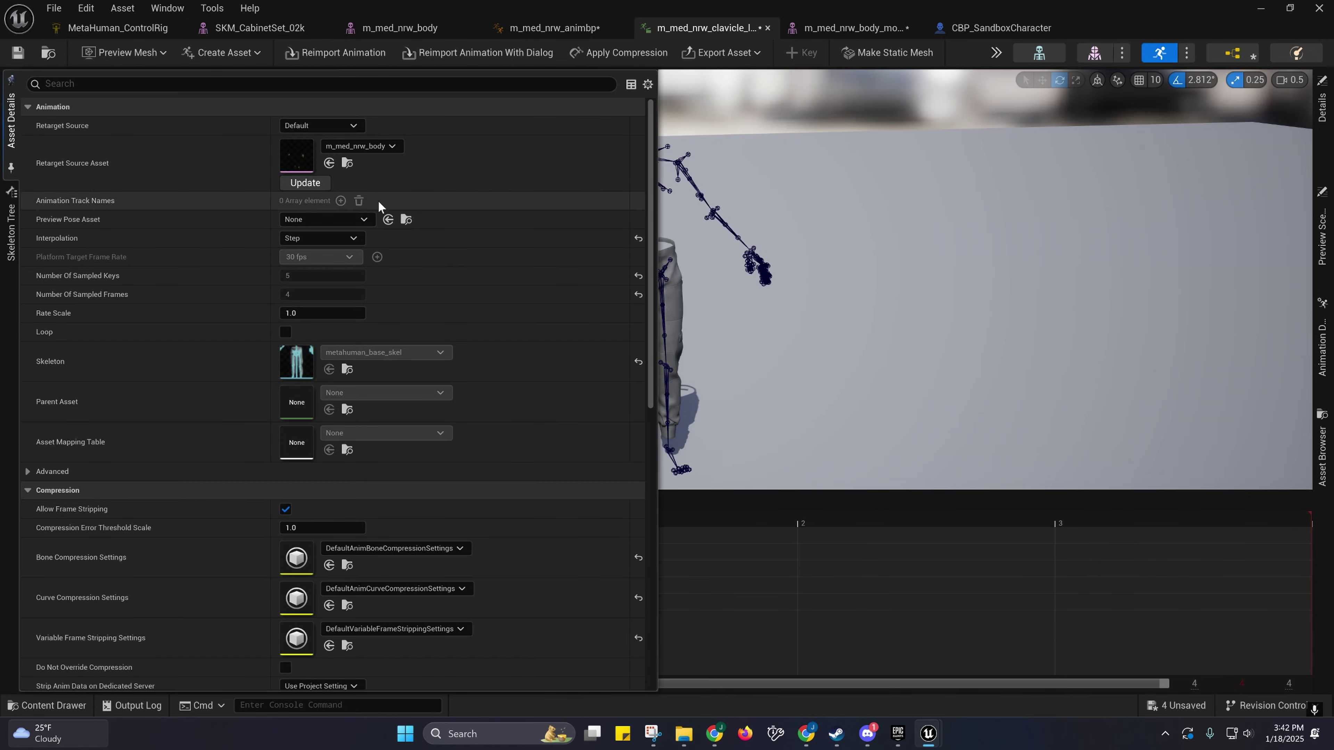
click(303, 243)
click(301, 252)
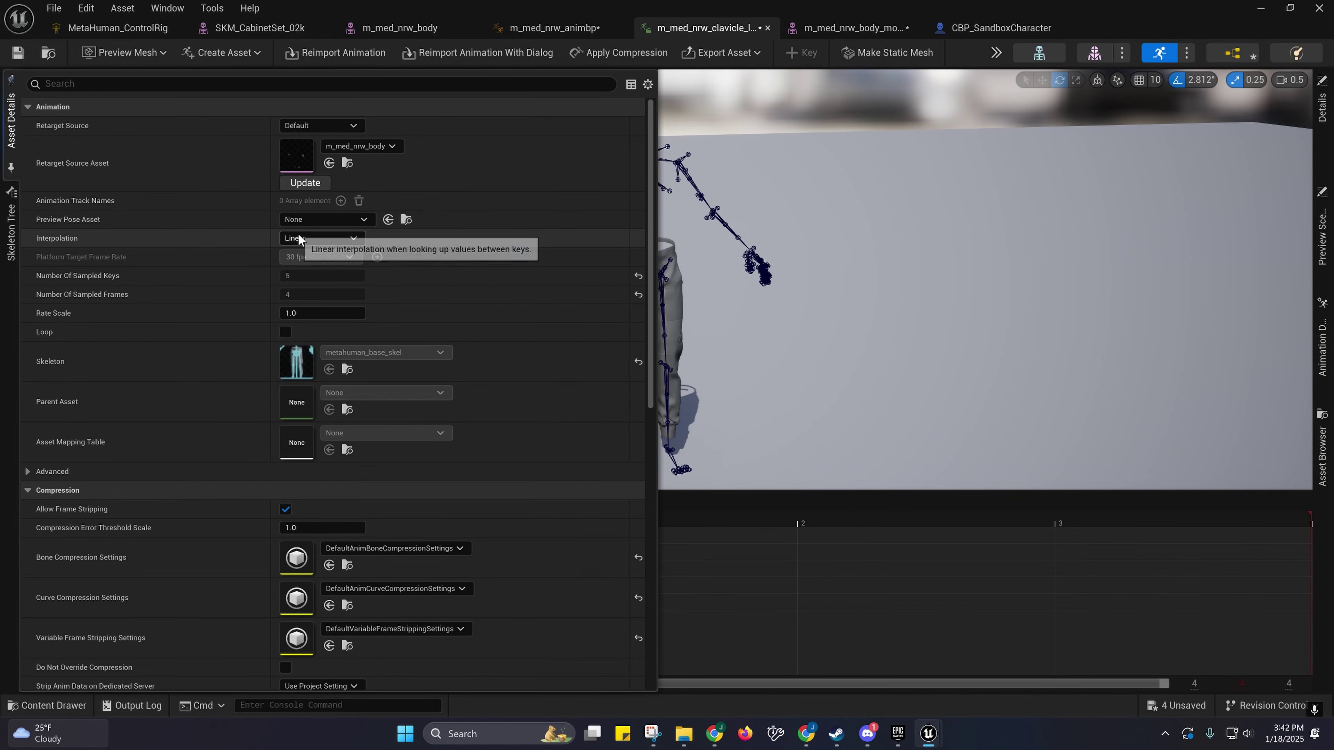
click(298, 238)
click(295, 268)
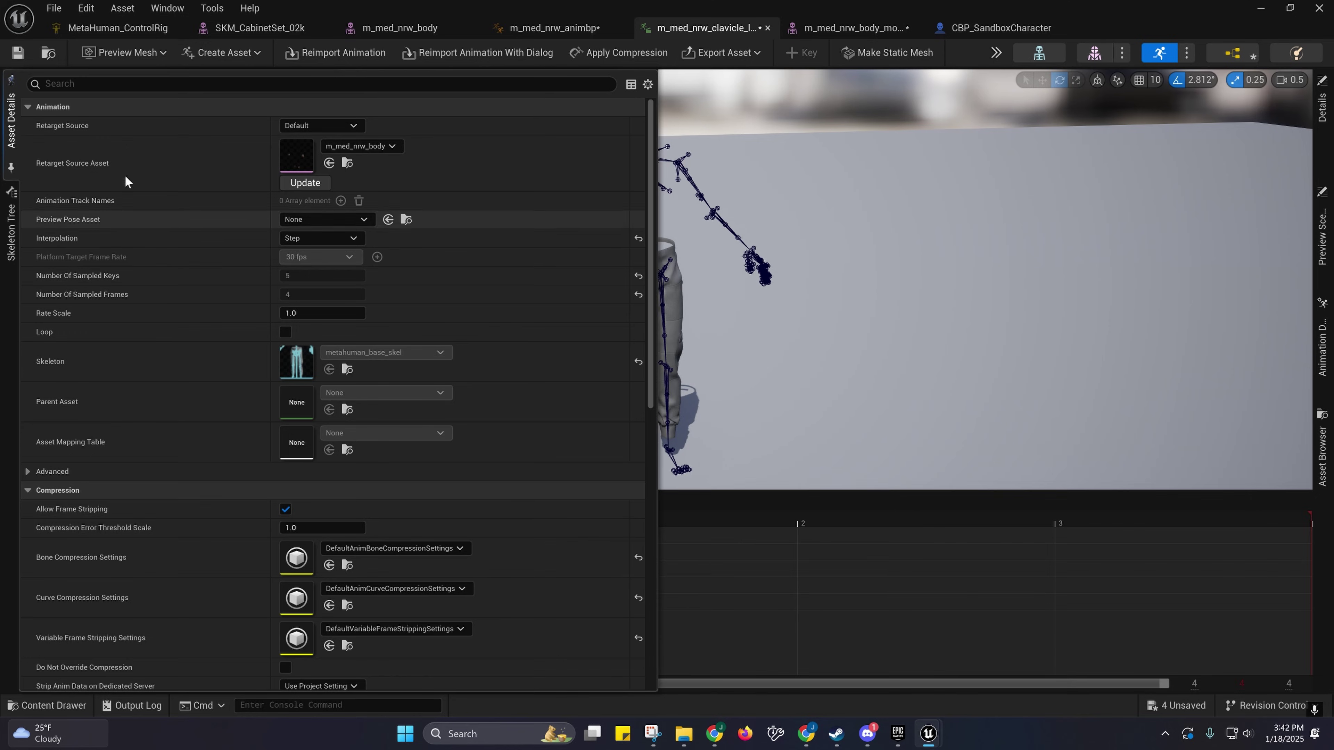
click(13, 142)
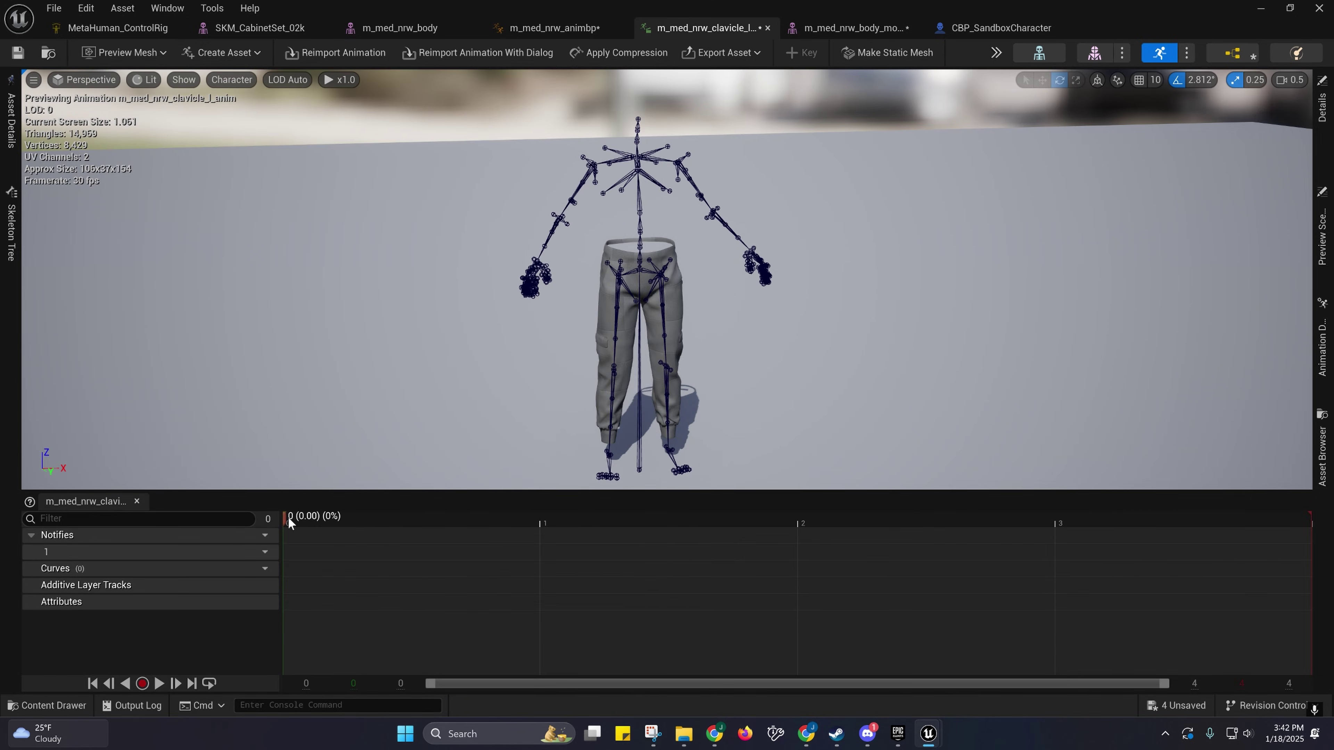
Step: Scrub the start of the clavicle animation and revisit the clavicle_l Pose Driver in m_med_nrw_animbp
drag(302, 516, 332, 528)
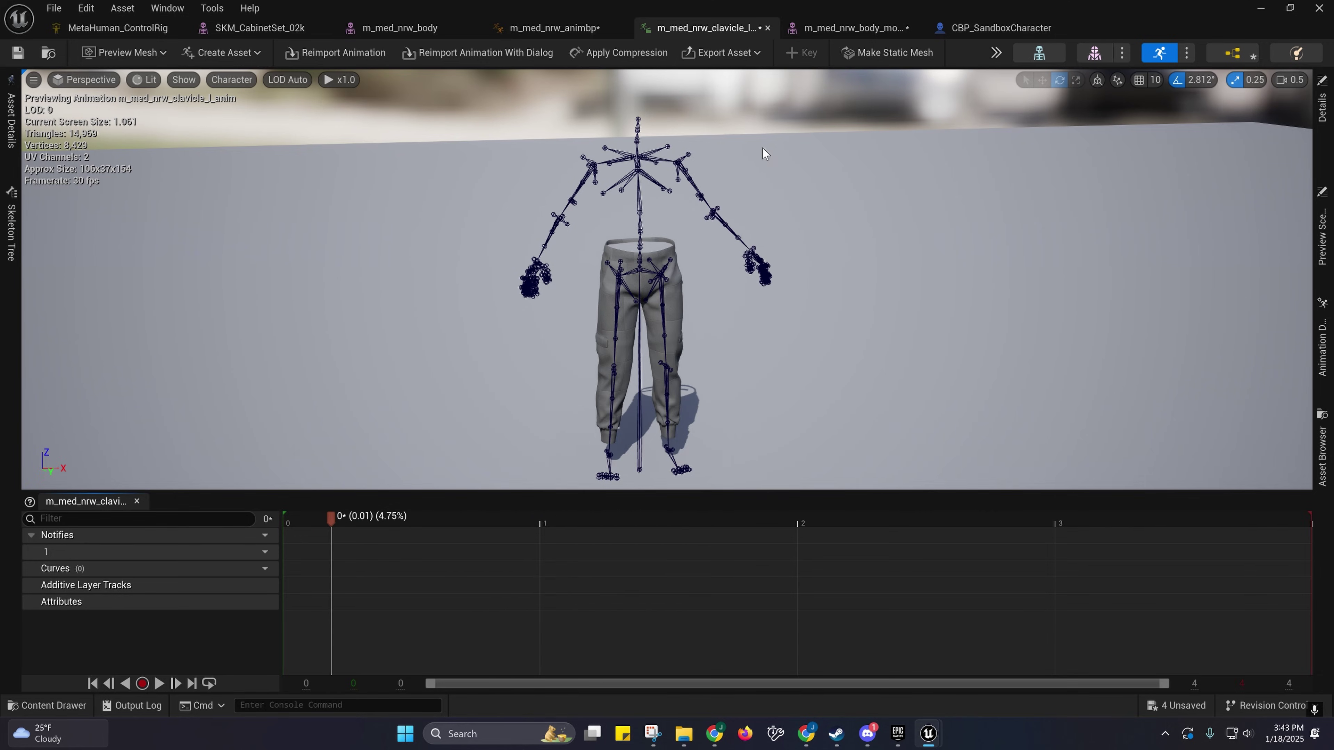
click(555, 30)
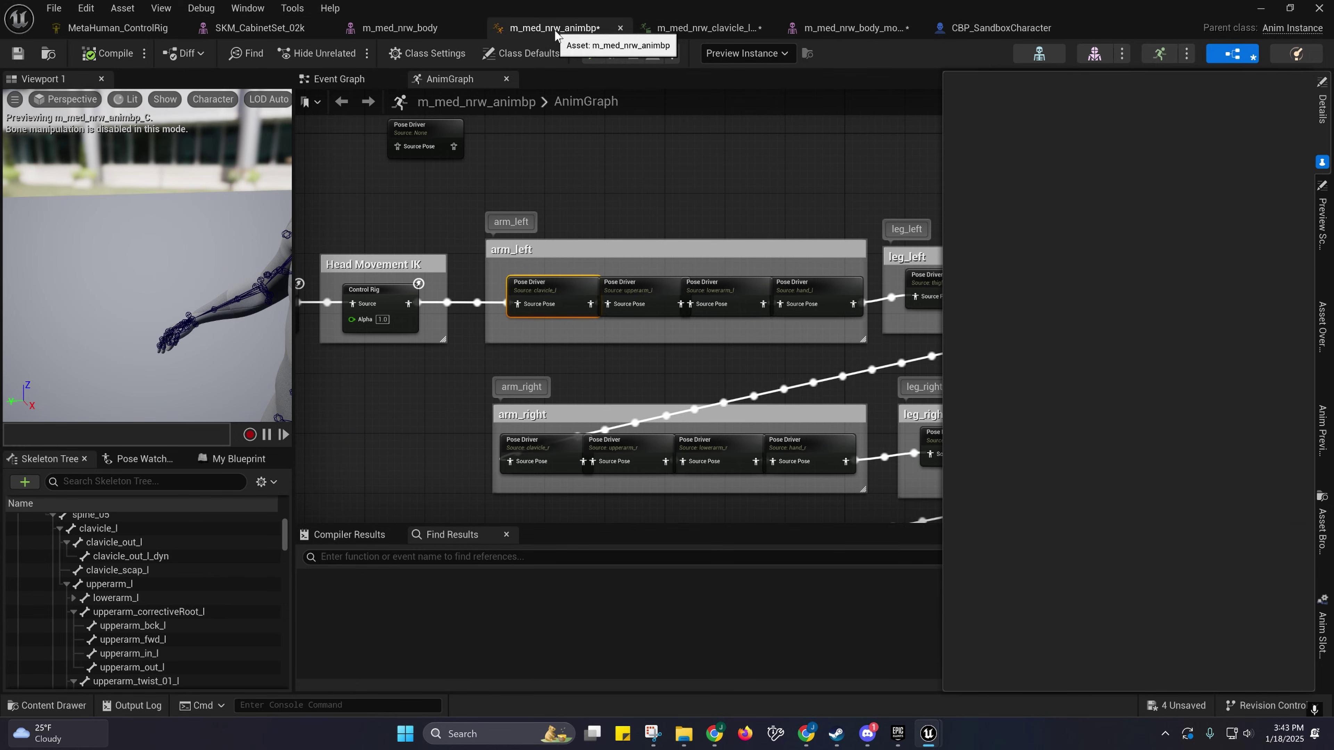
click(655, 27)
click(549, 32)
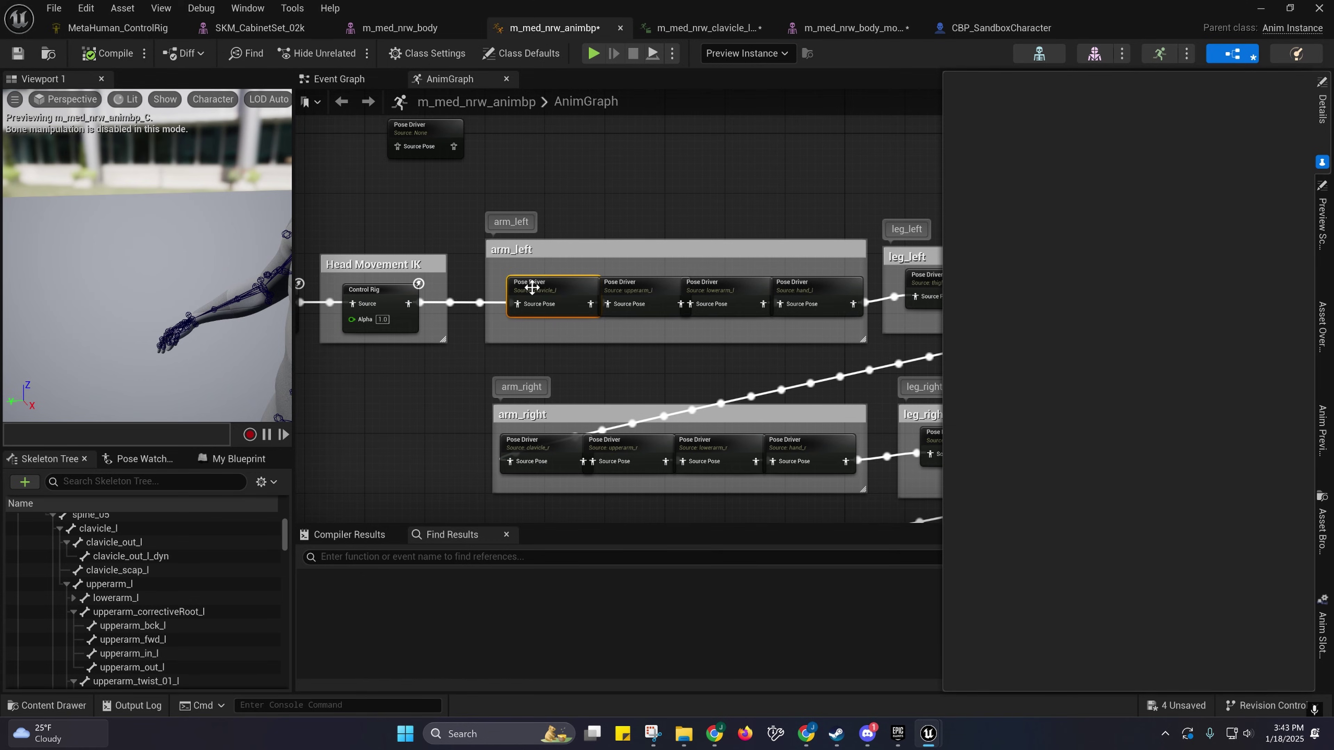
Step: From the clavicle animation, find its asset in the Poses folder and open the neighbouring m_med_nrw_clavicle_l_pose asset for editing
click(698, 28)
click(50, 53)
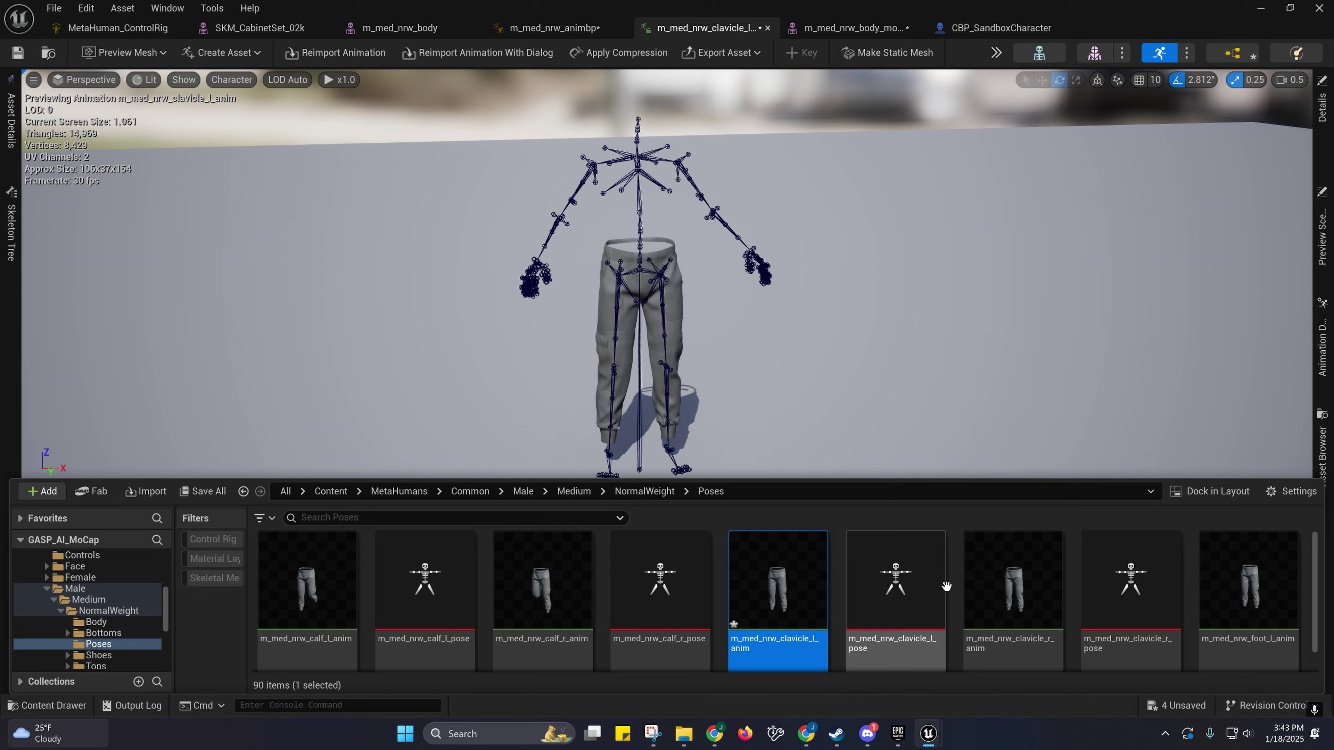
right_click(885, 592)
click(837, 202)
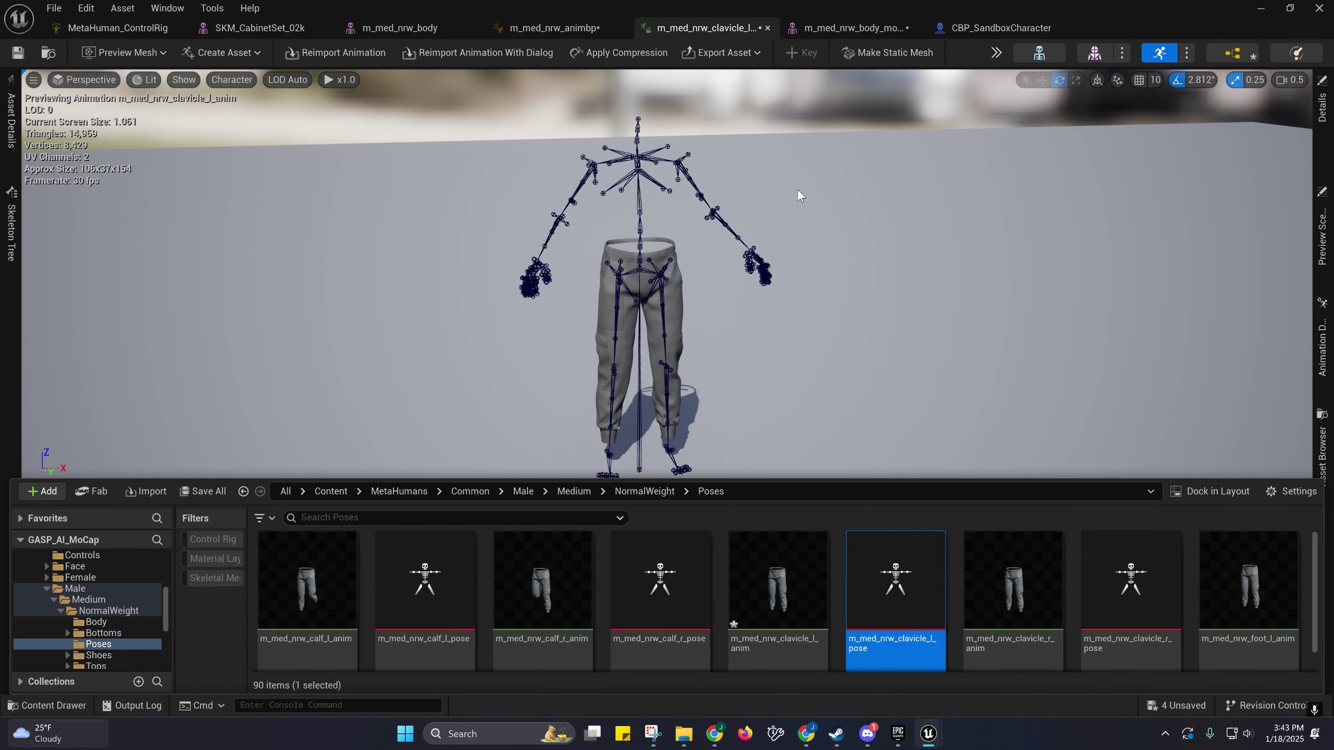
Step: Place the clavicle_l pose asset in its own window side by side with the m_med_nrw_clavicle_l_anim animation
drag(1139, 29, 998, 255)
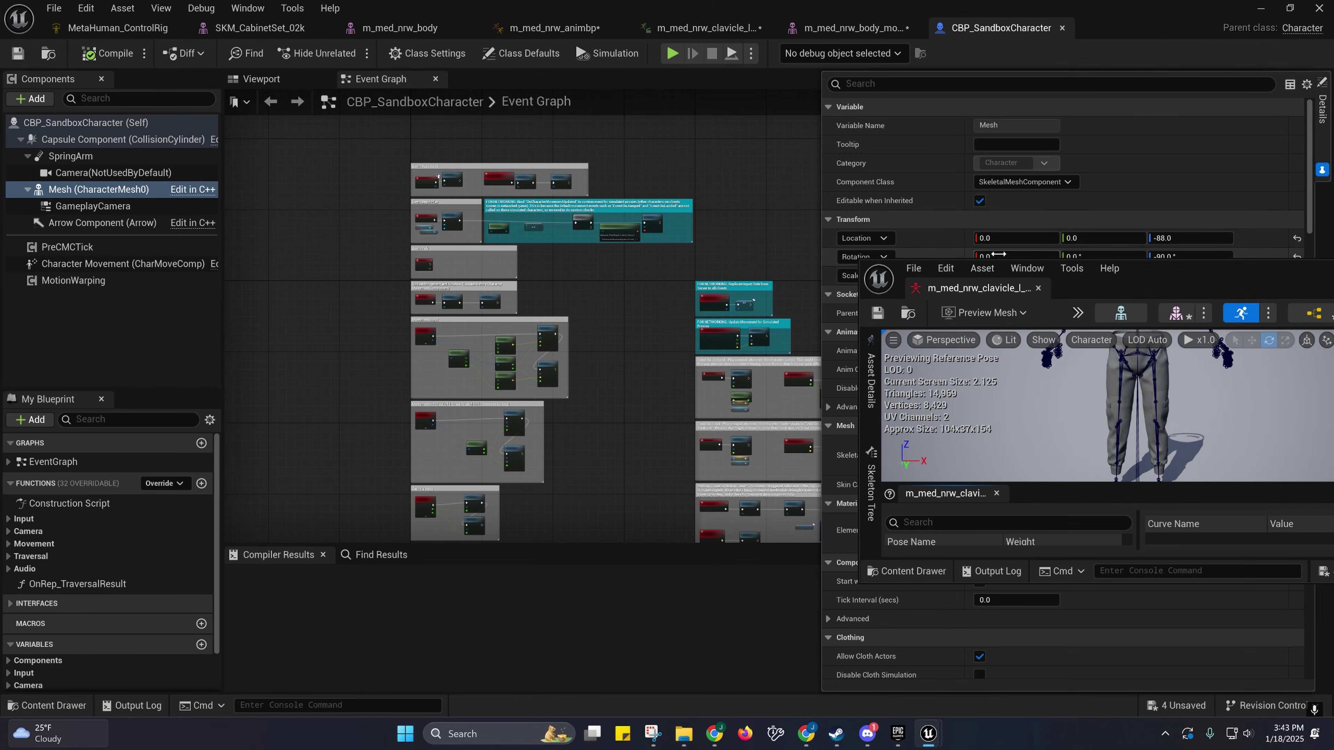
drag(1153, 280, 1331, 284)
click(429, 122)
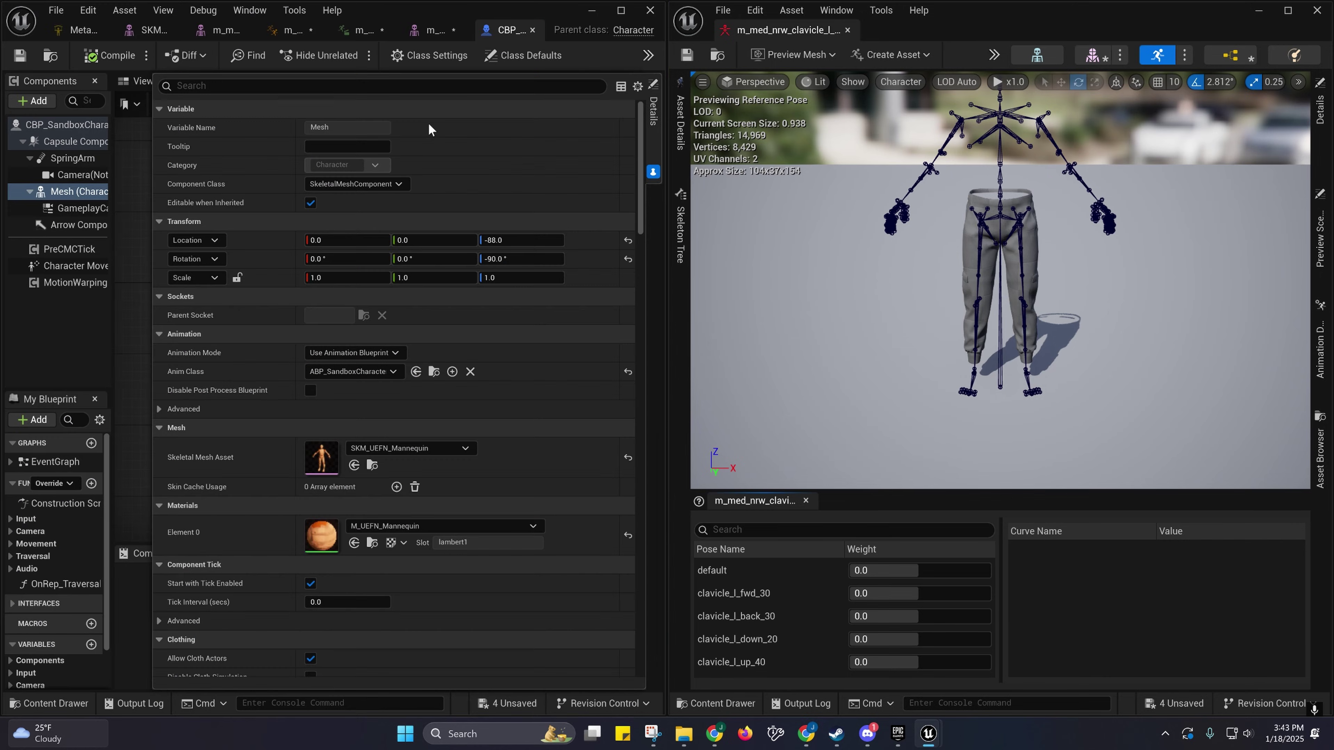
click(414, 31)
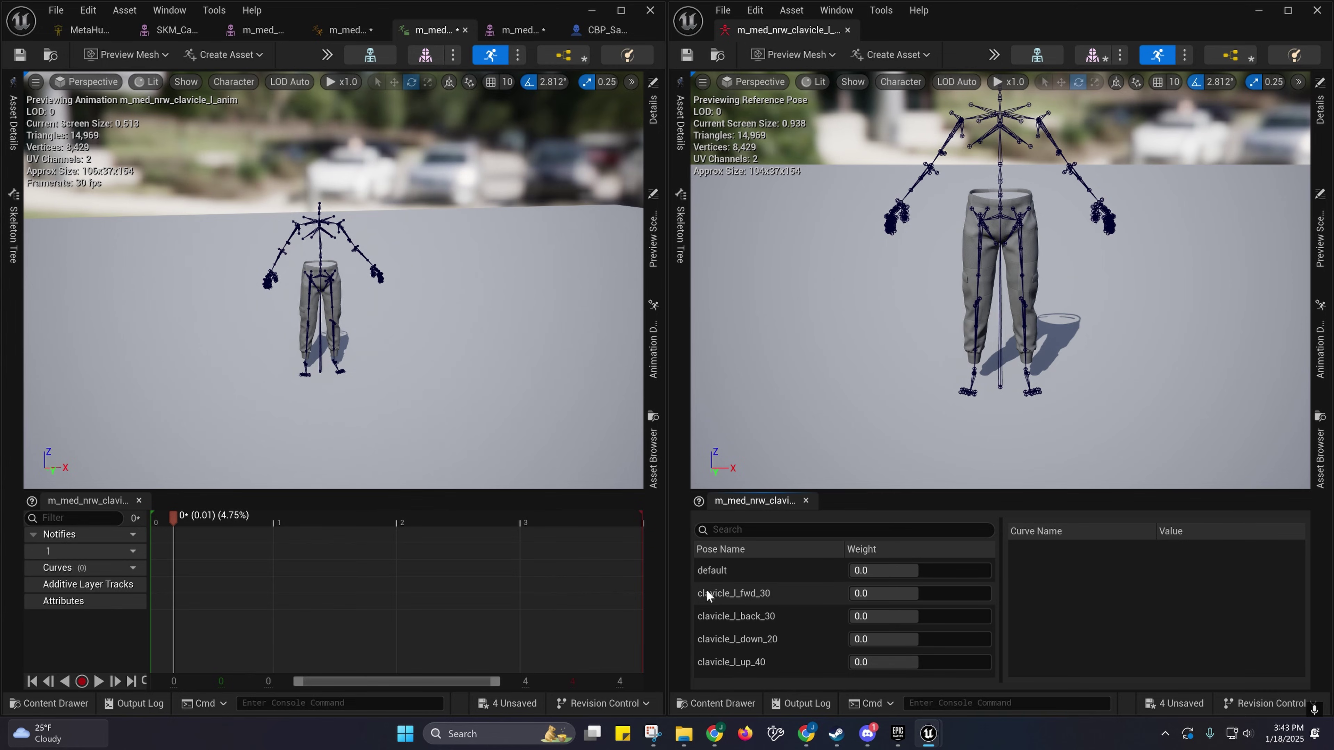
Step: Scrub the clavicle animation between frames 0 and 4, comparing each frame with the pose names in the pose asset
drag(441, 513, 676, 519)
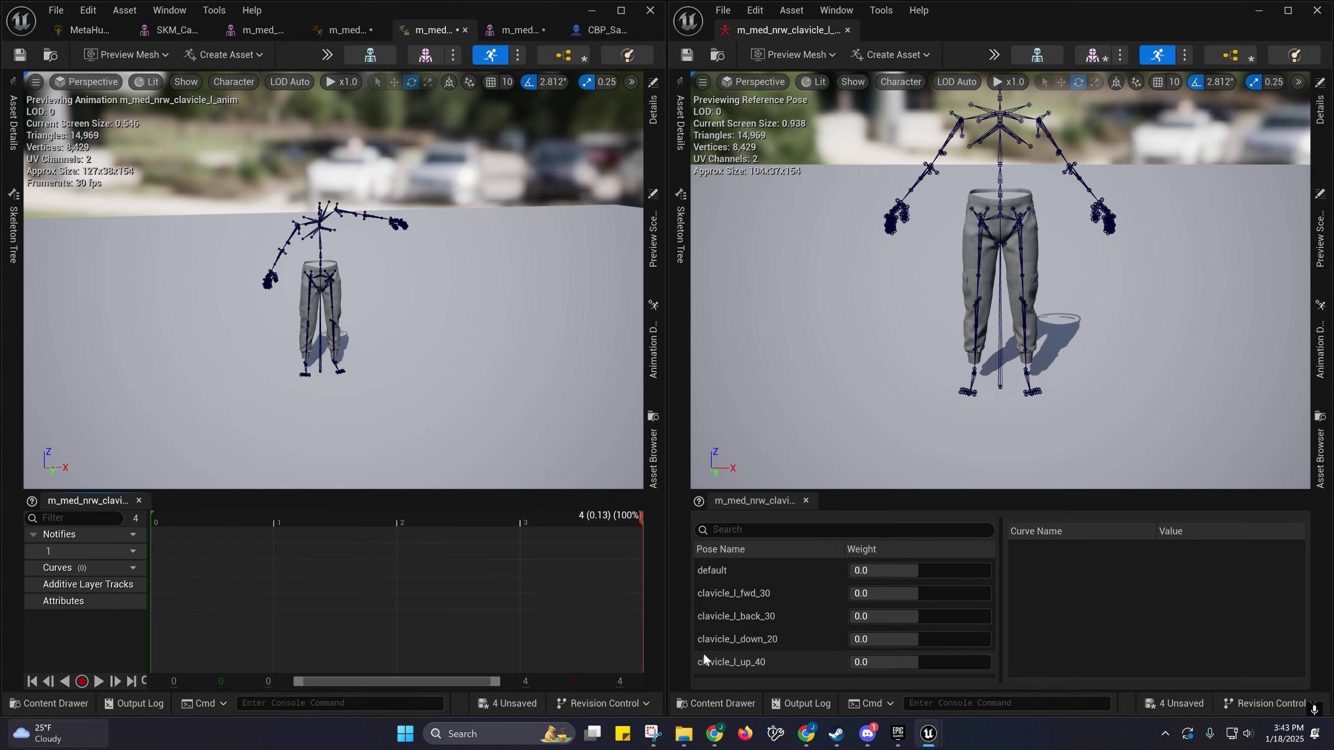
drag(591, 519, 155, 516)
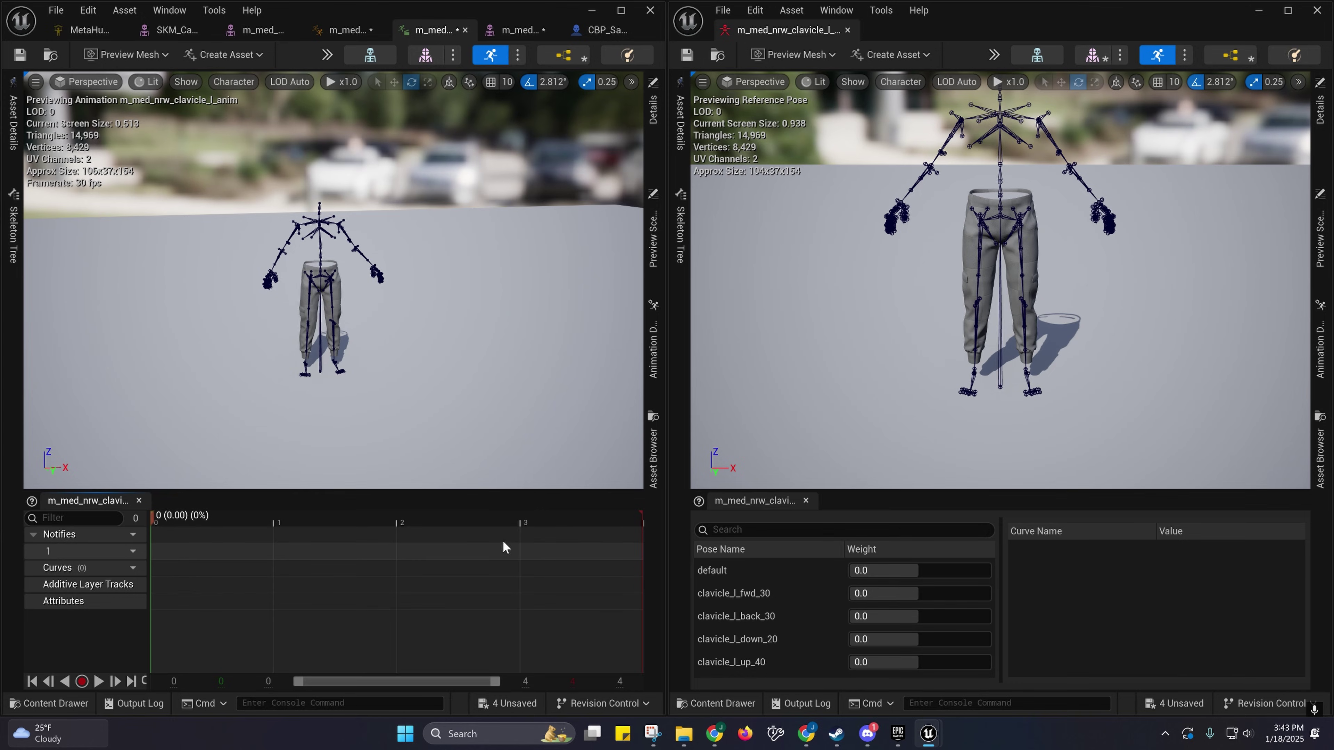
drag(439, 519, 201, 520)
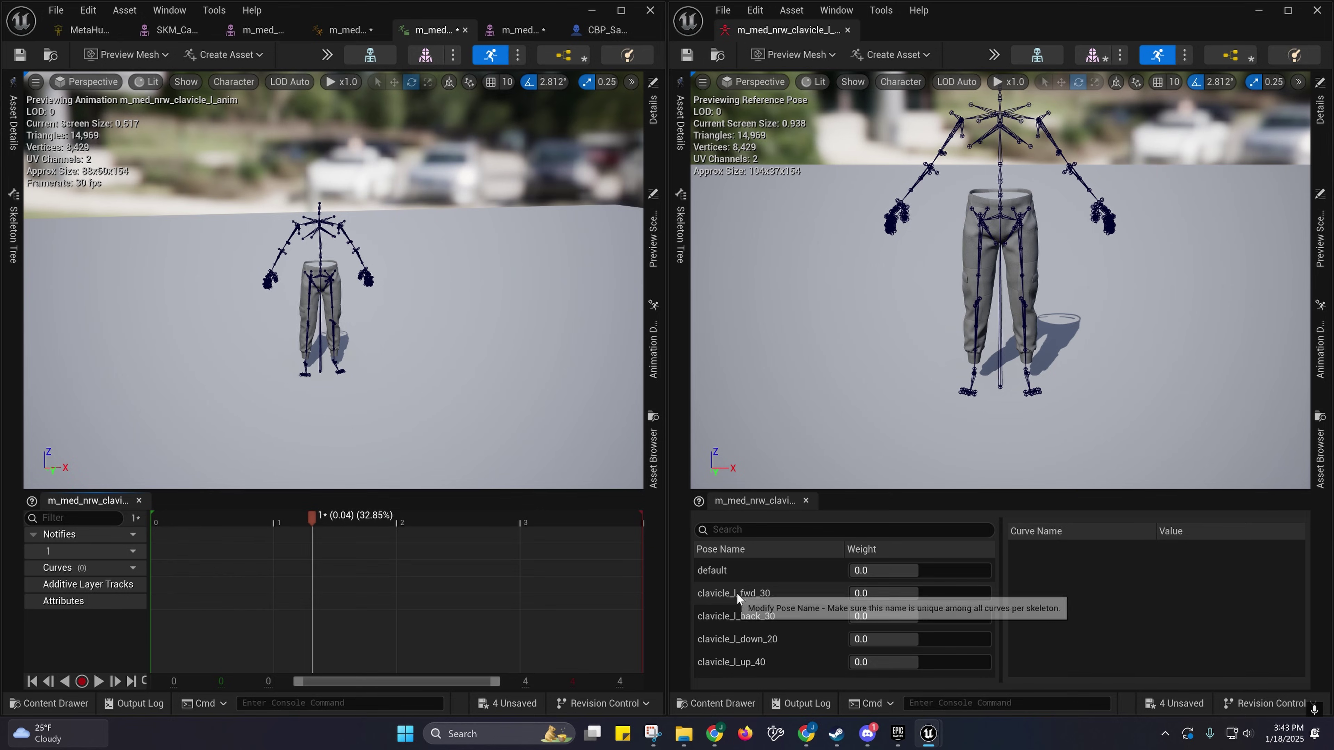
click(447, 519)
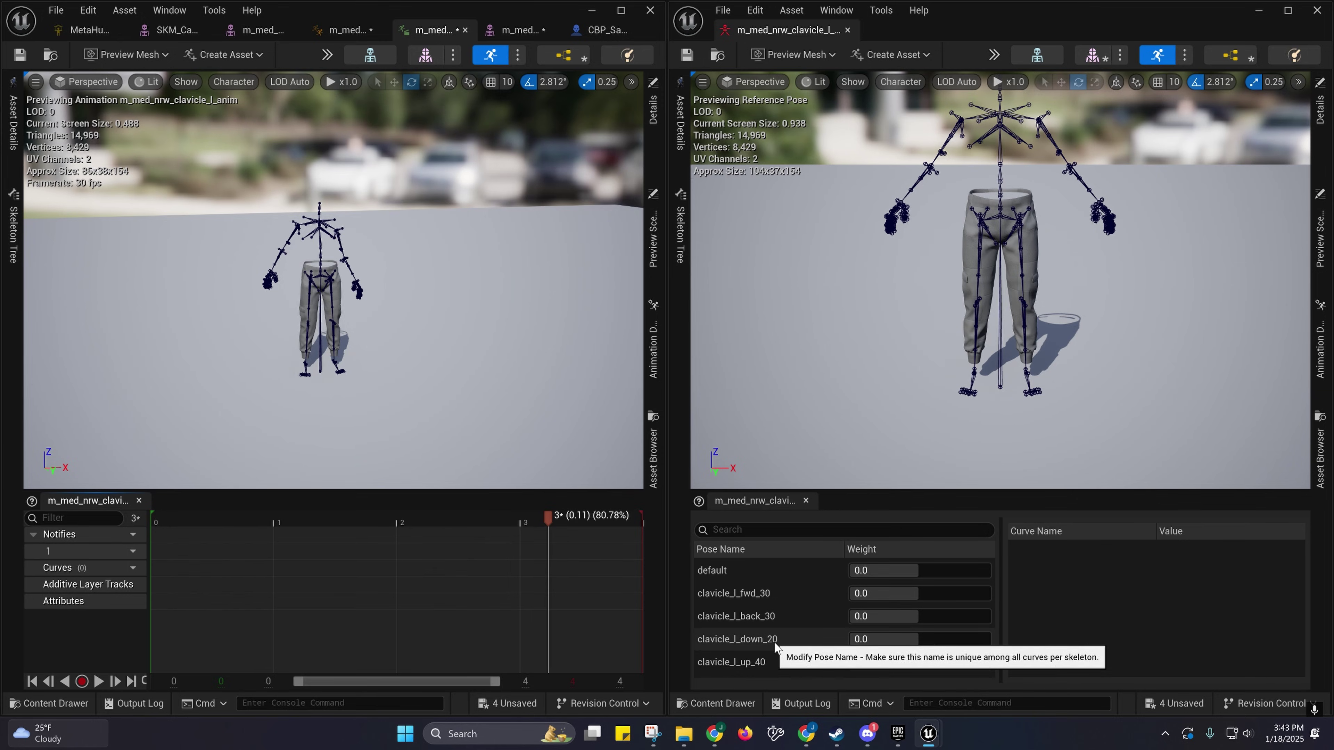
drag(549, 520, 604, 524)
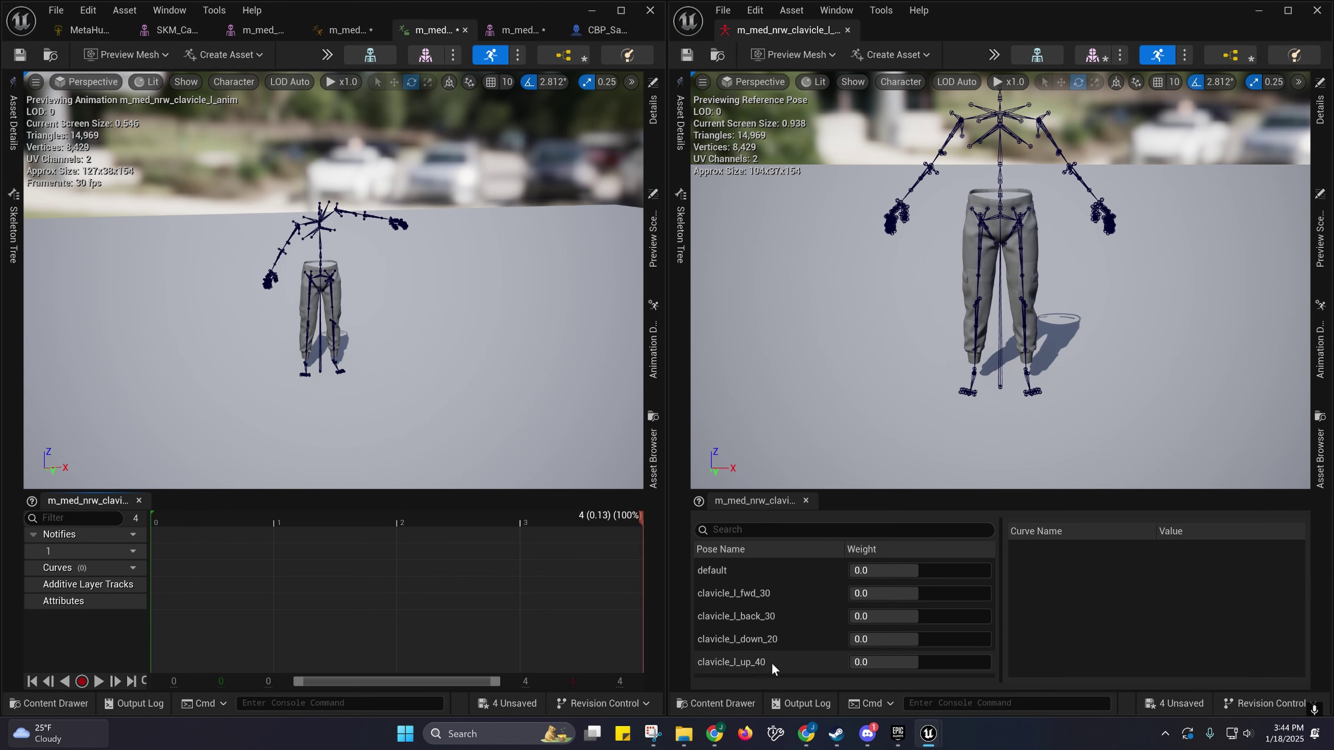
scroll(333, 279, up, 10)
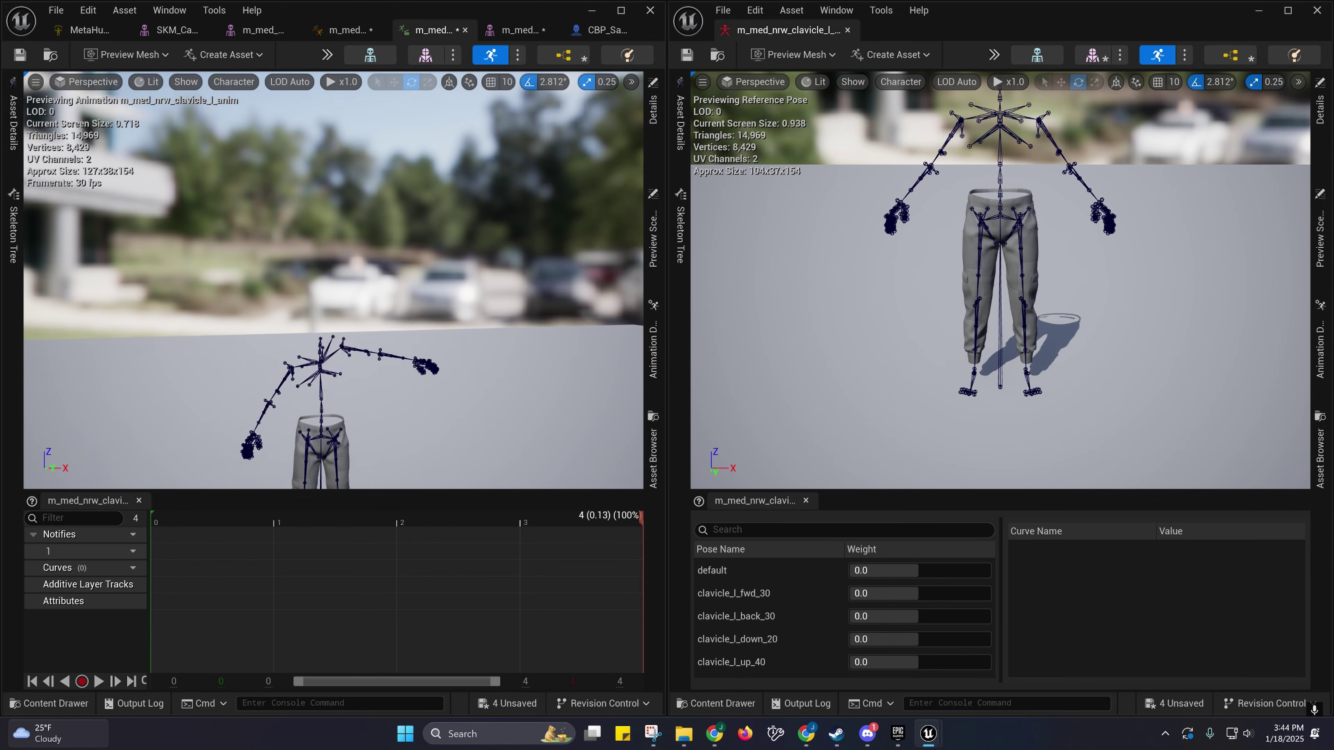
Step: Scrub the clavicle animation from frame 0 through frame 3, examining the left clavicle bones up close from the front and side
scroll(374, 295, up, 5)
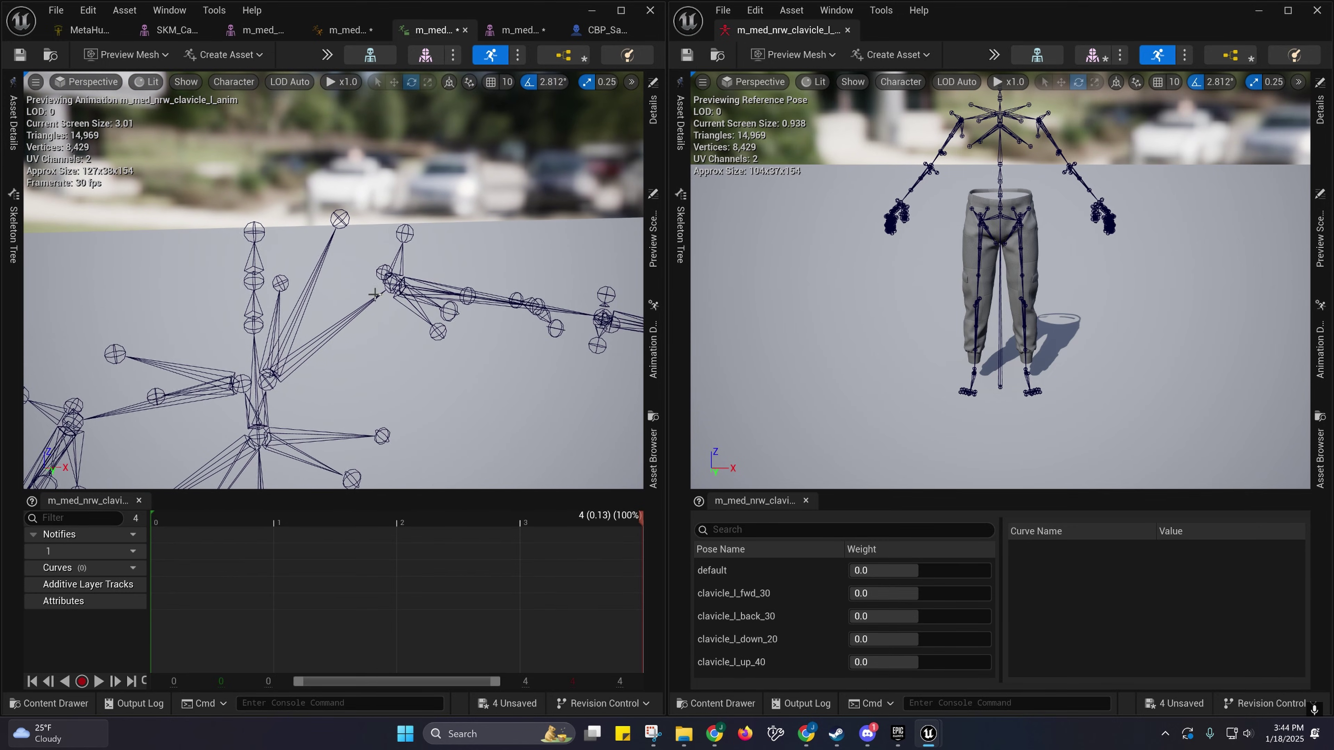
drag(477, 517, 162, 517)
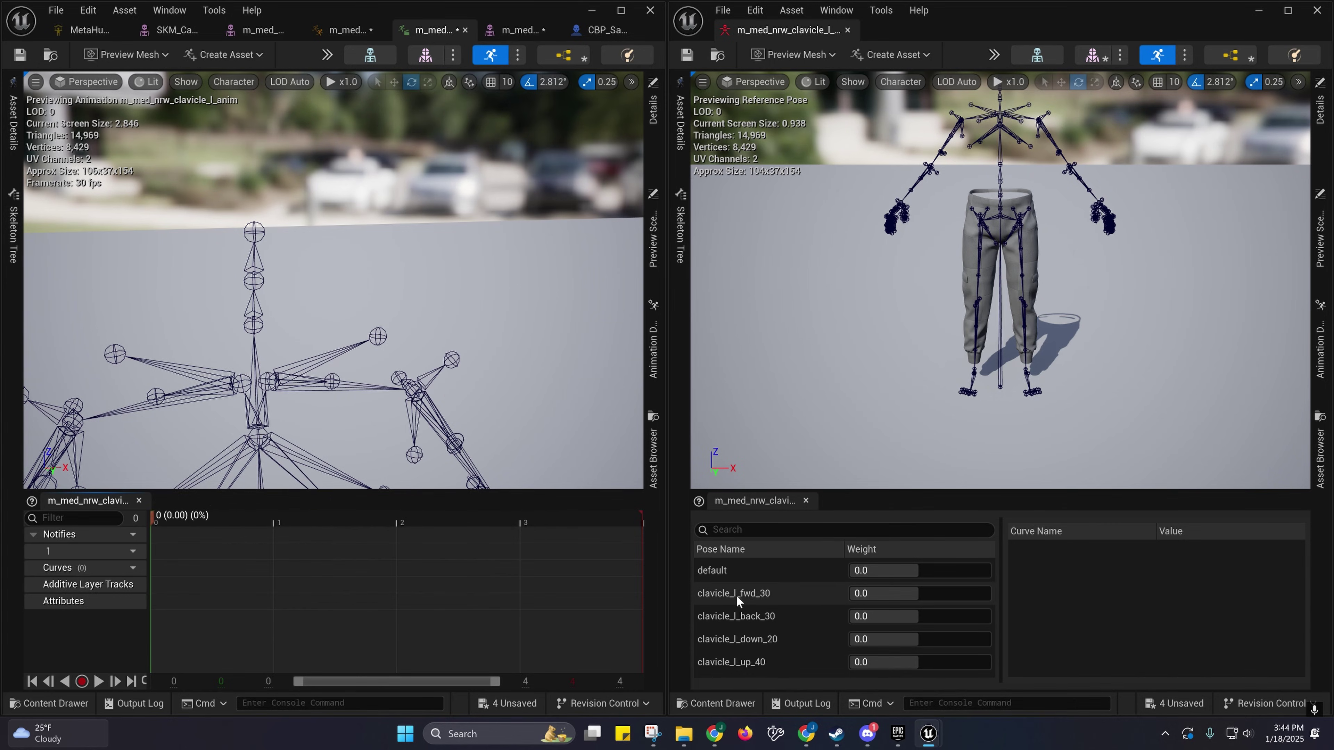
click(287, 527)
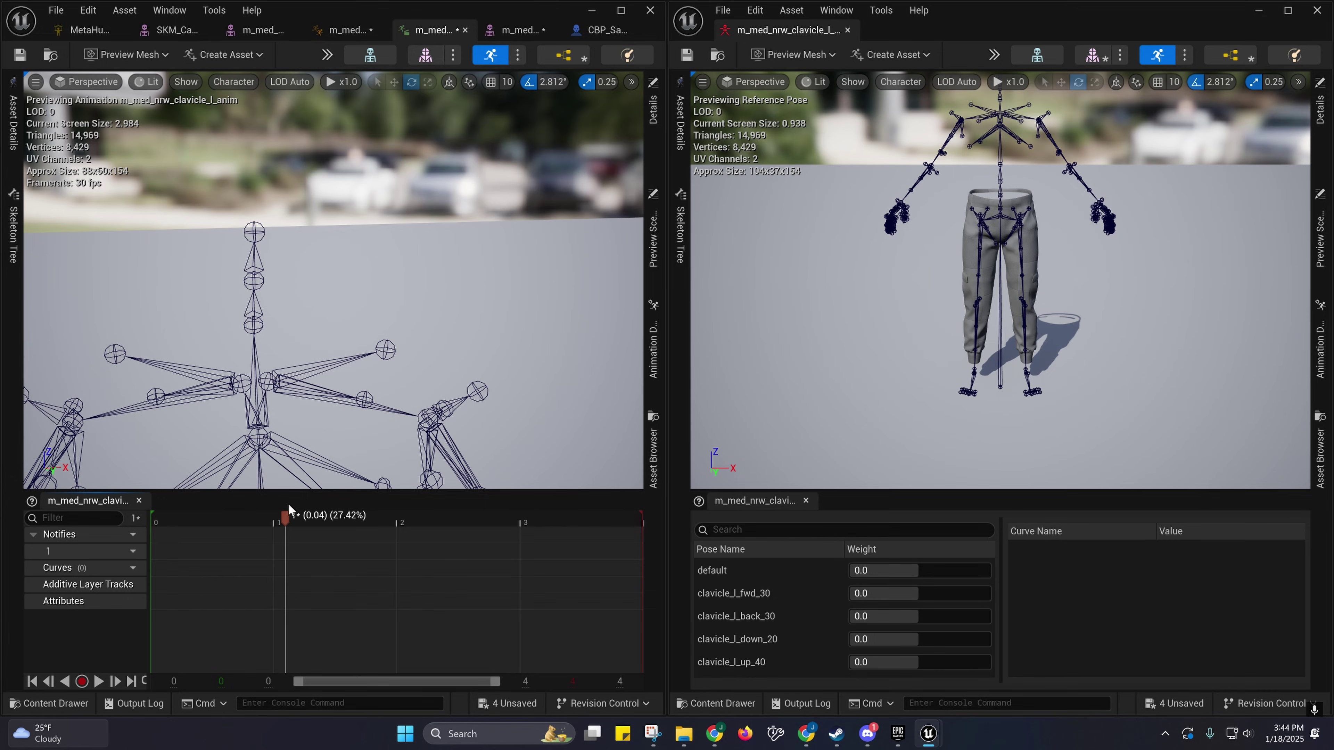
alt+drag(346, 468, 191, 446)
drag(287, 531, 253, 533)
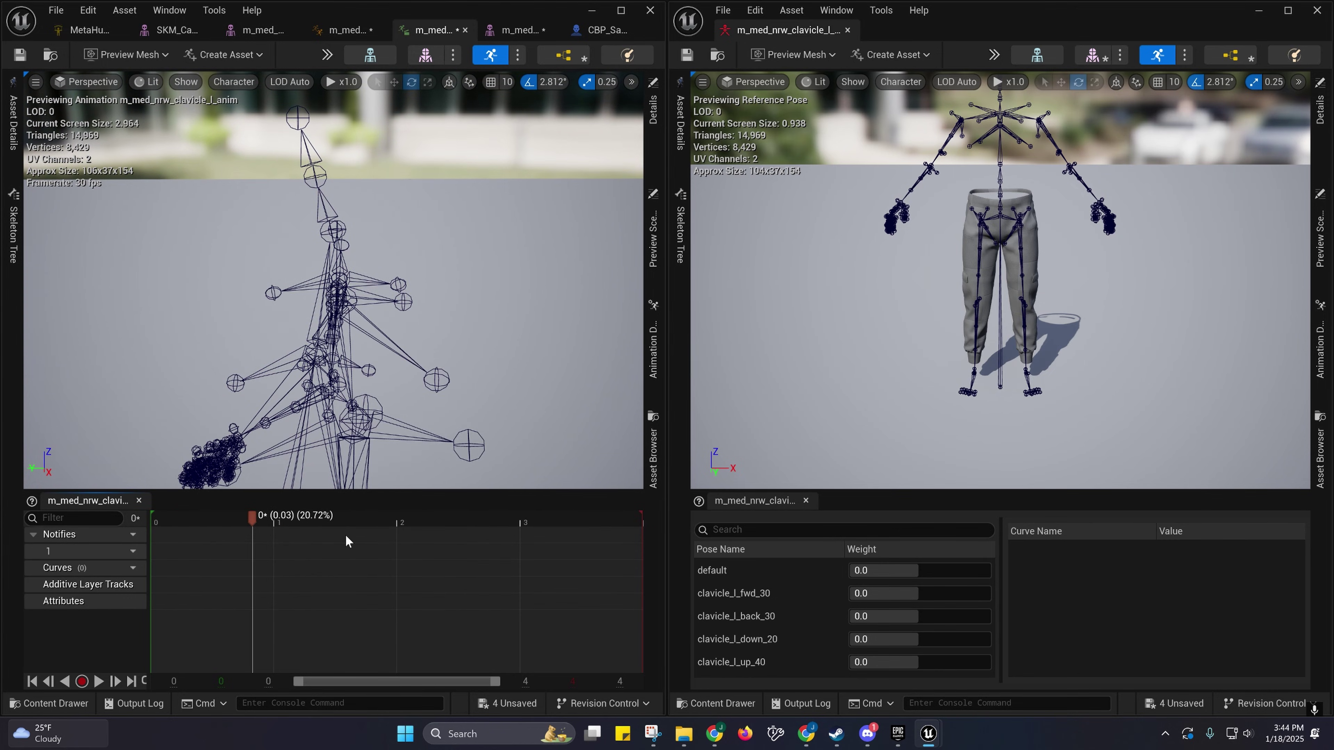
click(345, 535)
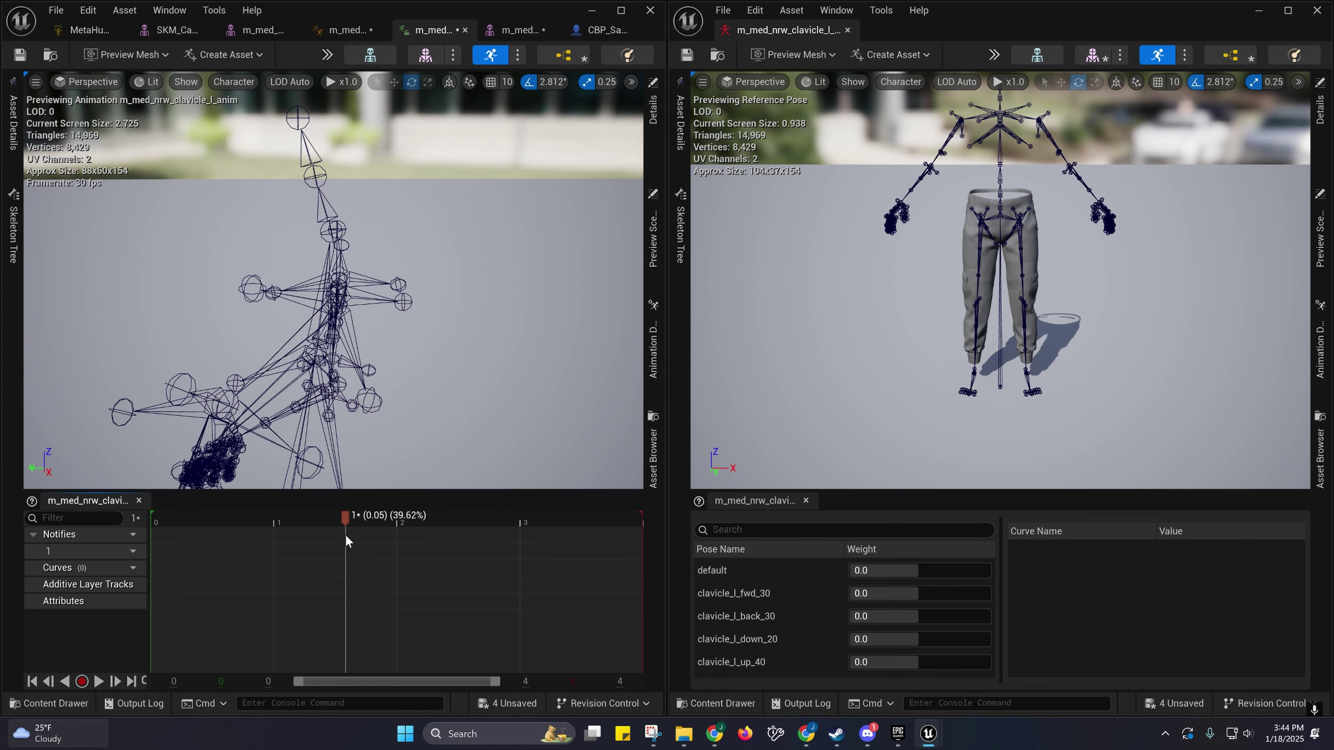
drag(345, 535, 565, 554)
Step: Compare the first and last frames of the clavicle animation from the opposite side of the skeleton
alt+drag(399, 430, 336, 415)
right_drag(336, 416, 274, 368)
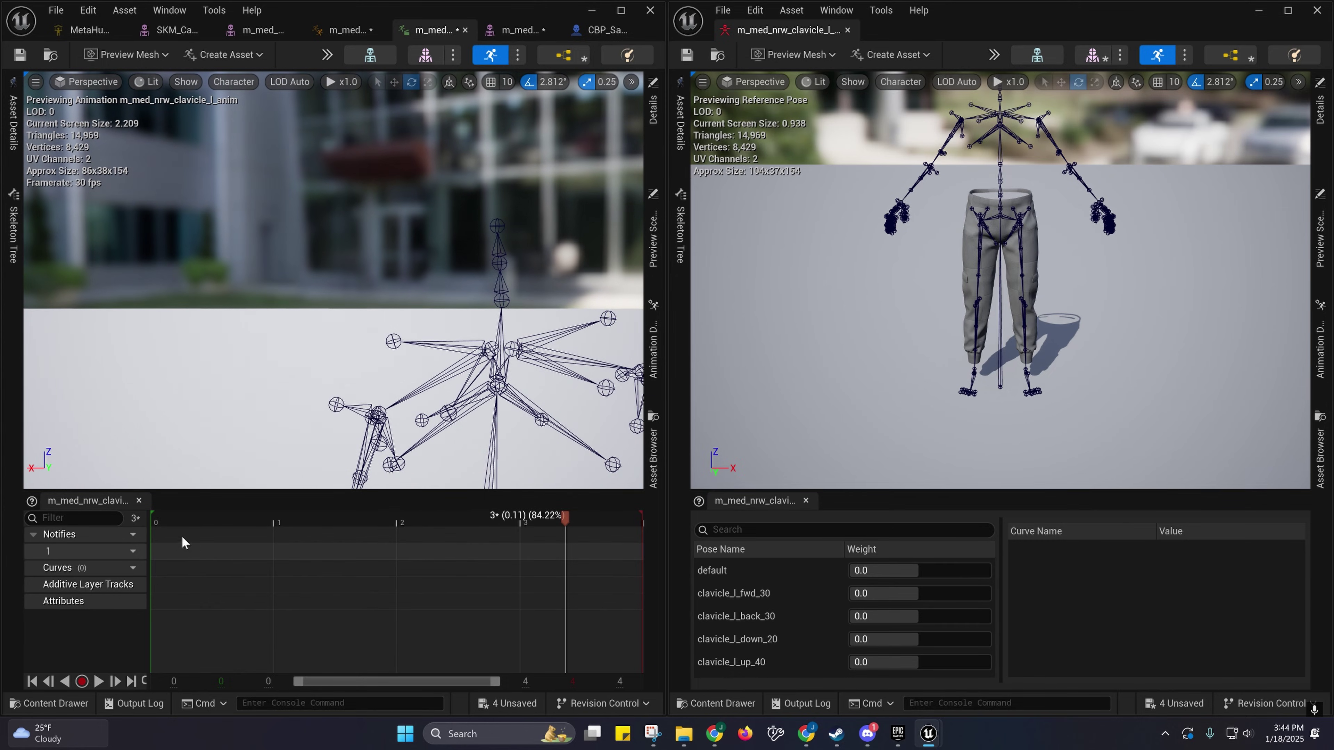
click(162, 519)
click(543, 520)
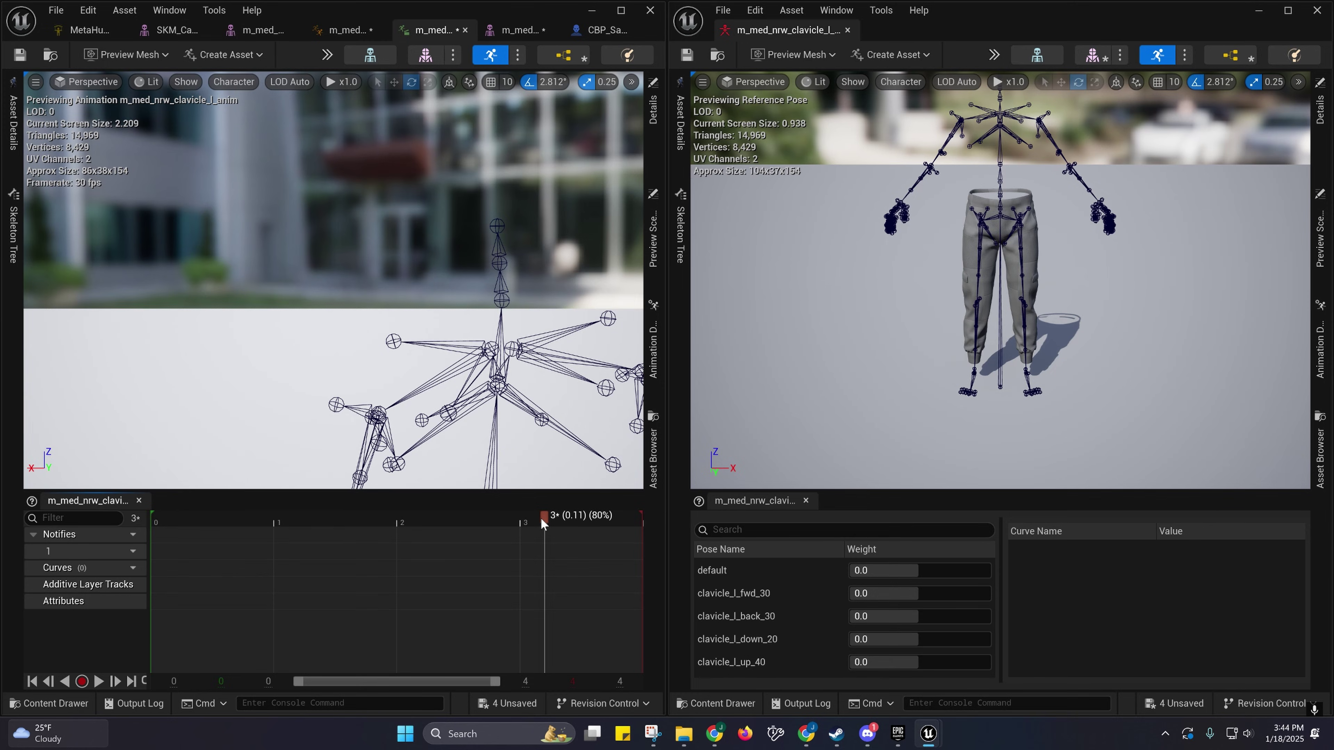
drag(543, 520, 642, 520)
click(183, 522)
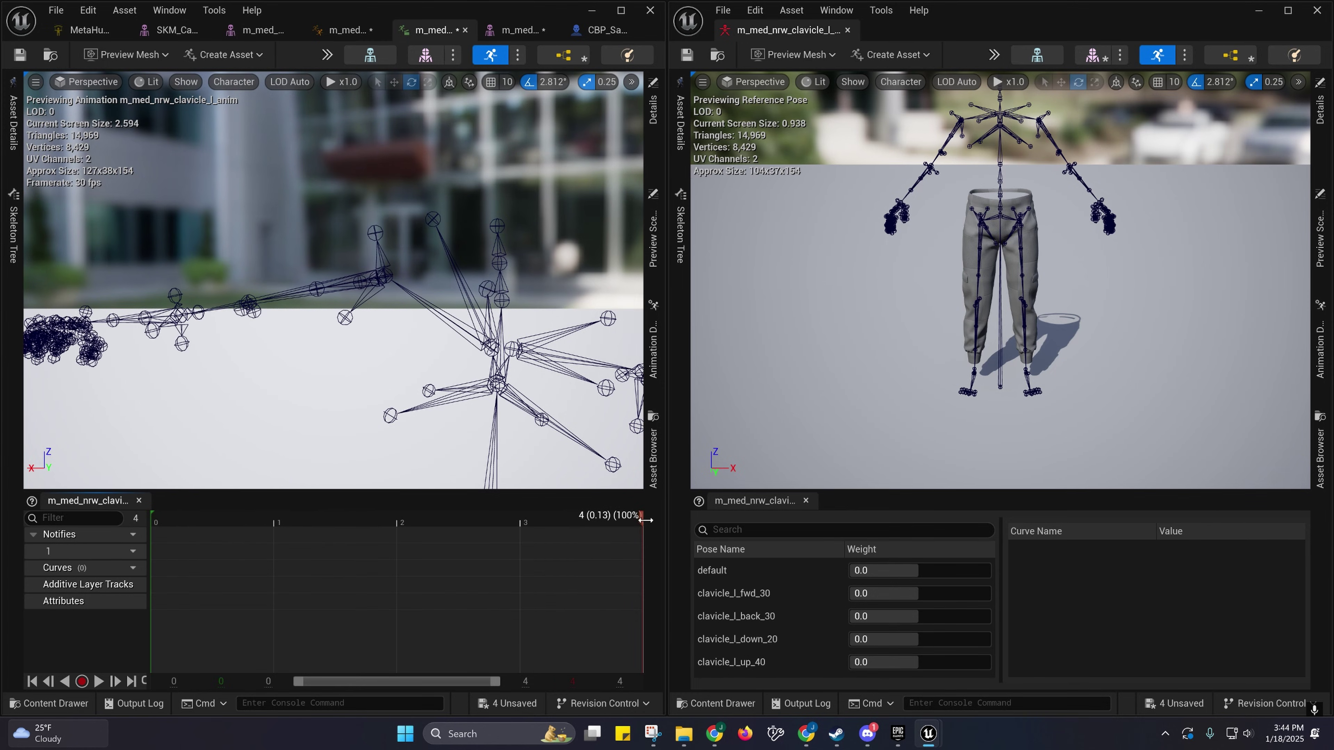
click(171, 519)
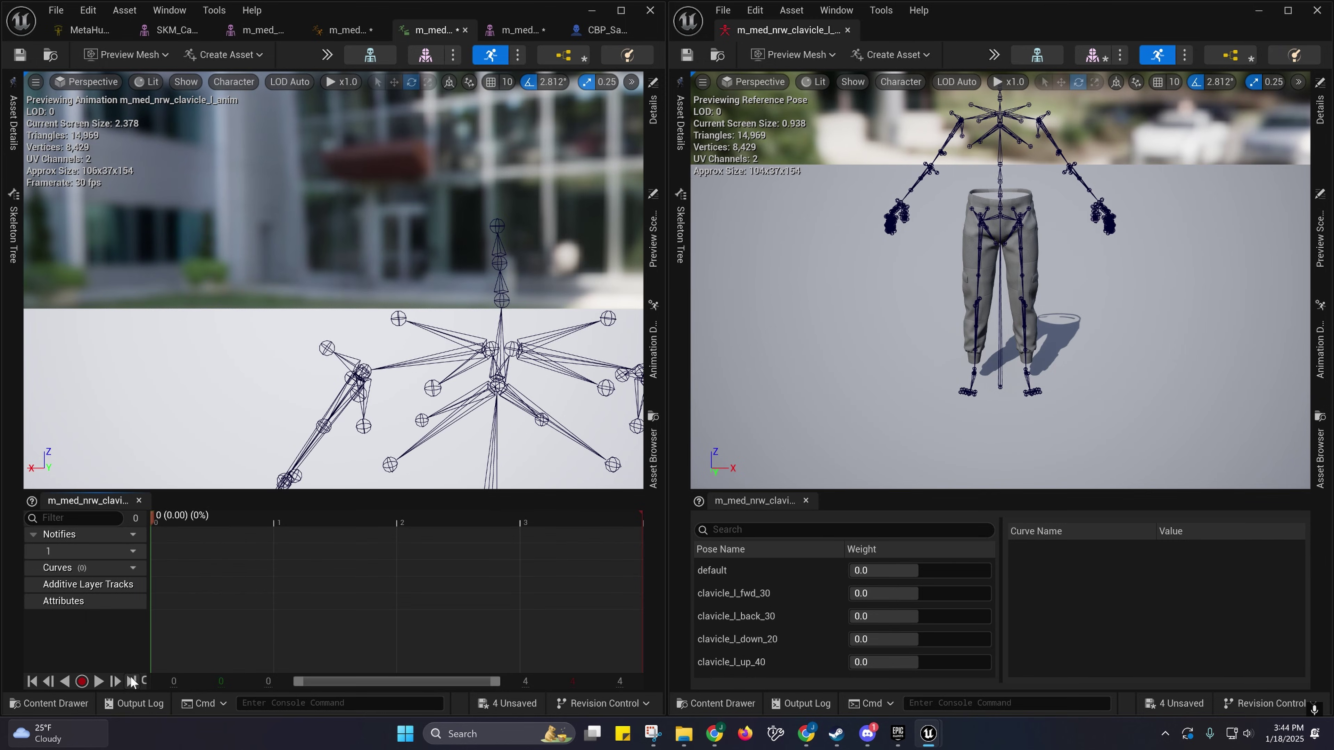
click(131, 681)
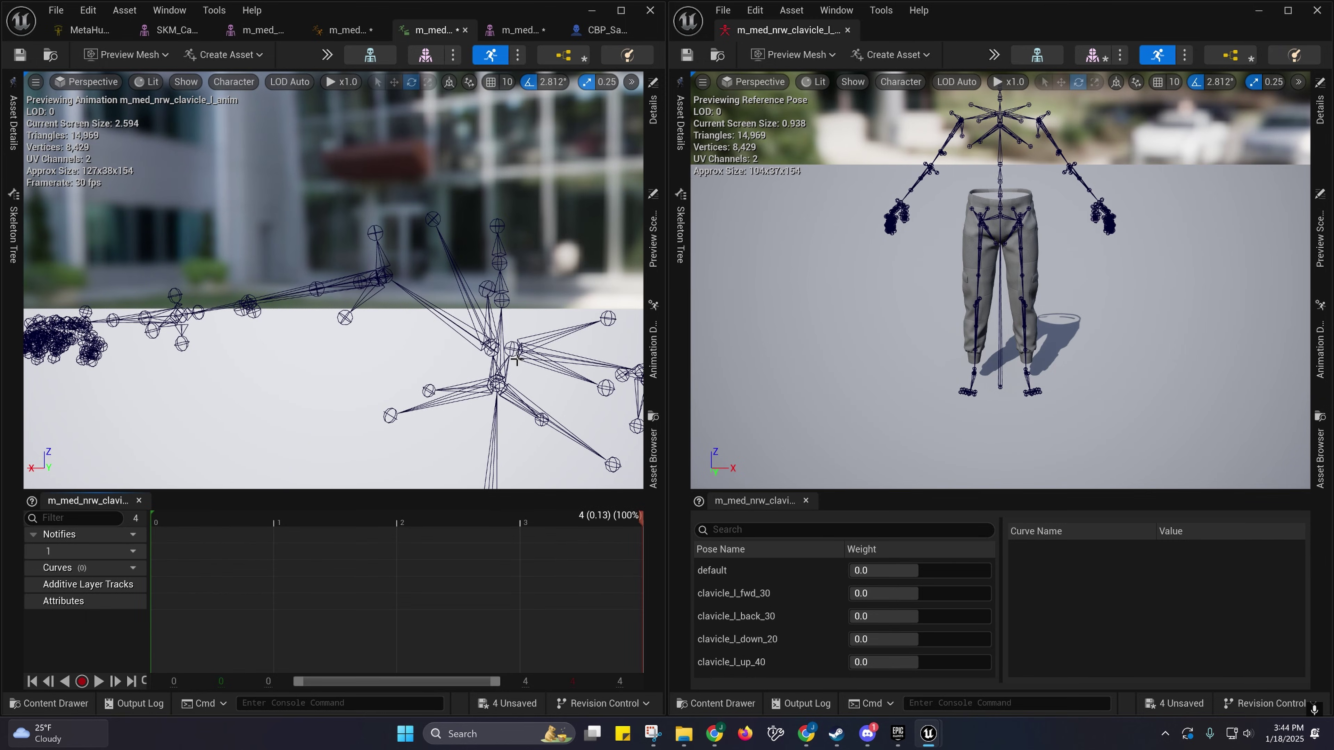
alt+drag(517, 361, 585, 361)
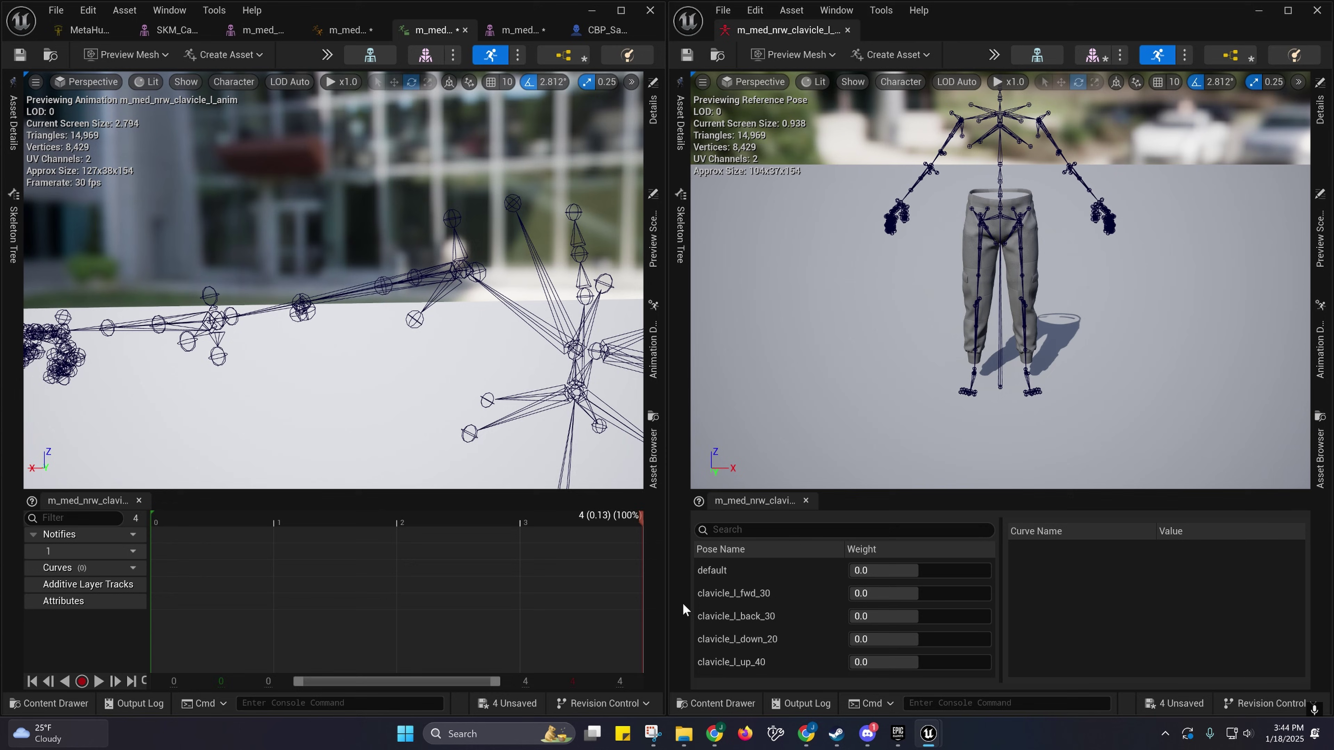
Step: In the pose asset, preview clavicle_l_up_40 against the animation's last frame by raising its weight, and reset the weight to 0
click(719, 599)
click(746, 593)
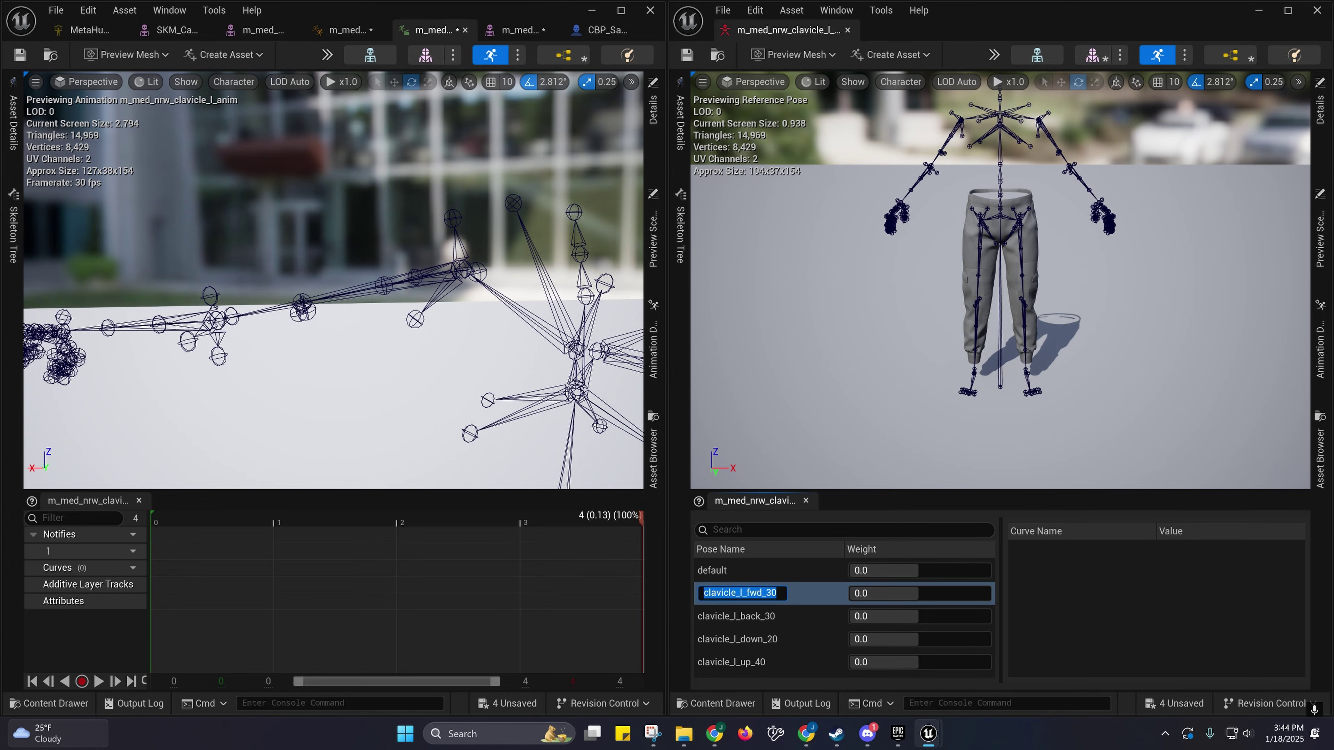
click(808, 598)
mouse_move(372, 363)
right_down()
mouse_move(371, 410)
mouse_move(372, 363)
right_up()
key(e)
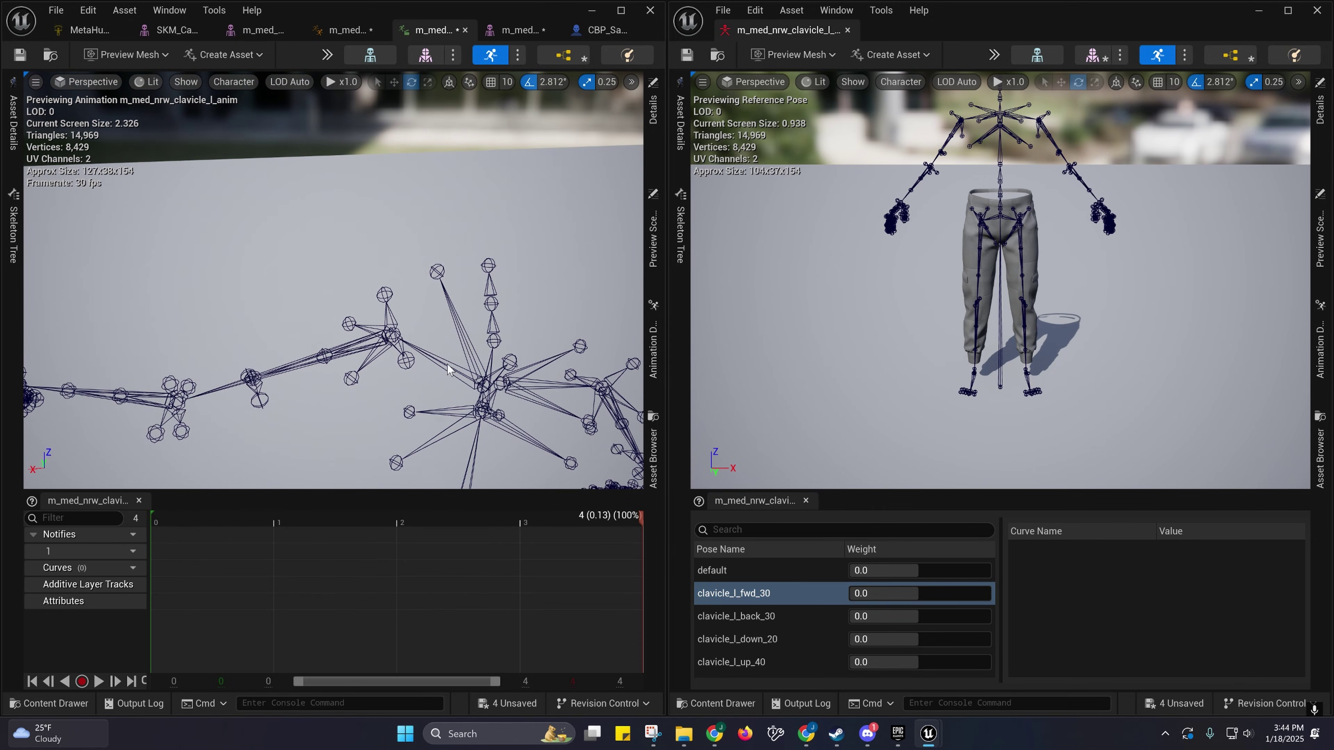
right_drag(1009, 328, 1006, 460)
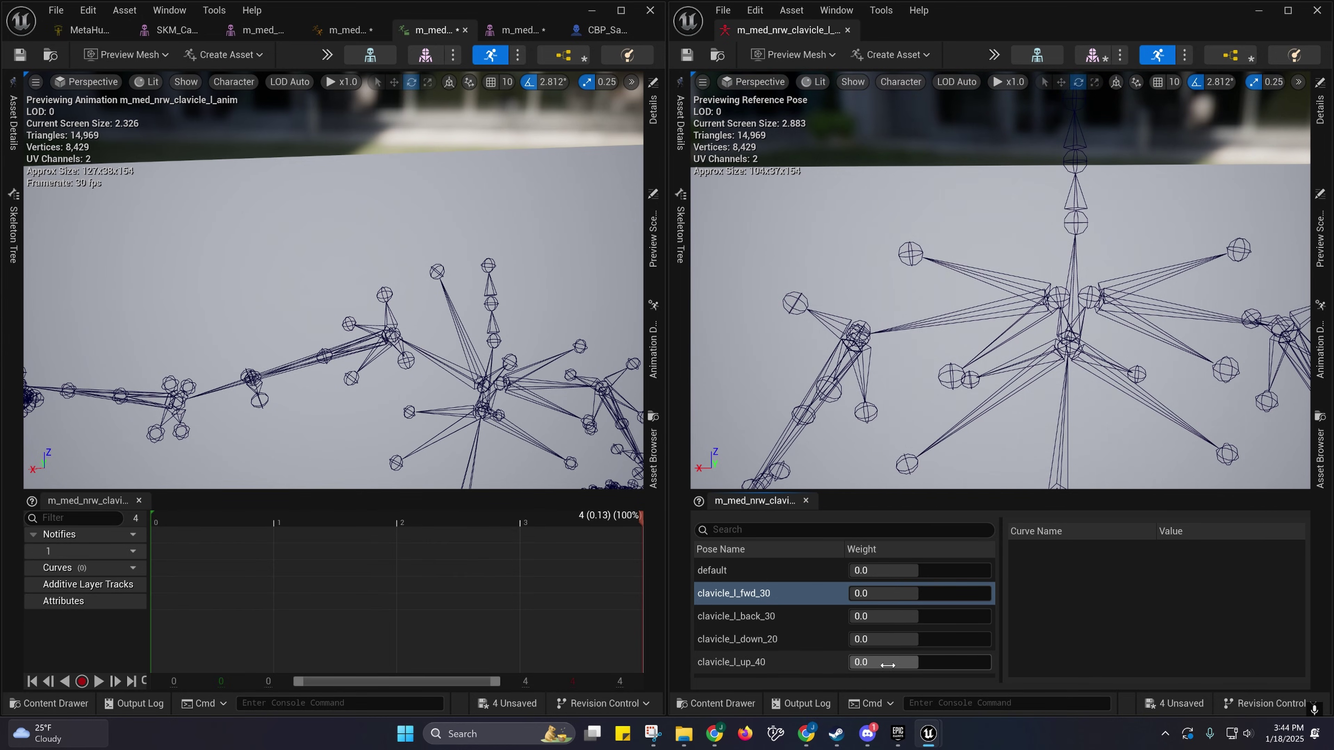
mouse_move(887, 664)
mouse_down()
mouse_move(992, 665)
mouse_move(903, 665)
mouse_up()
click(903, 664)
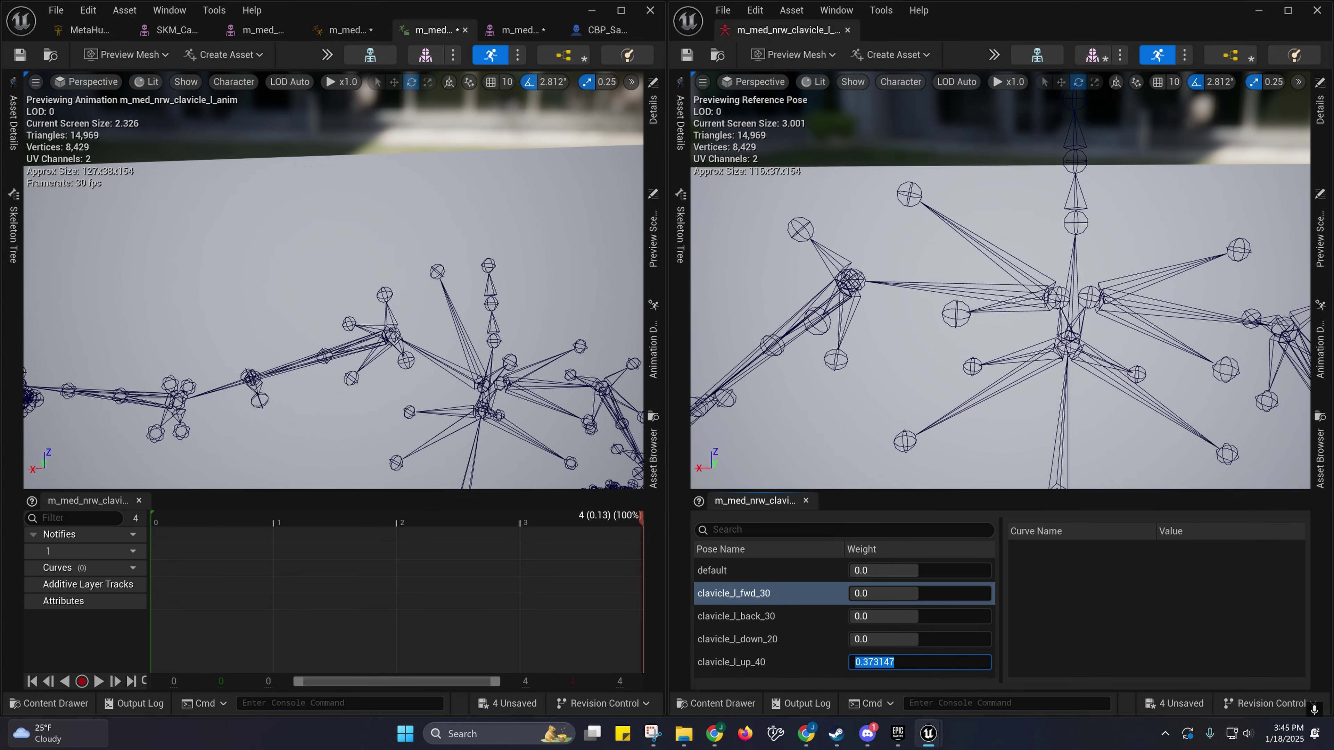
text(0)
key(Return)
Step: Move the animation to frame 3, preview clavicle_l_down_20 at weight 1.0 in the pose asset, and reset it to 0
click(527, 520)
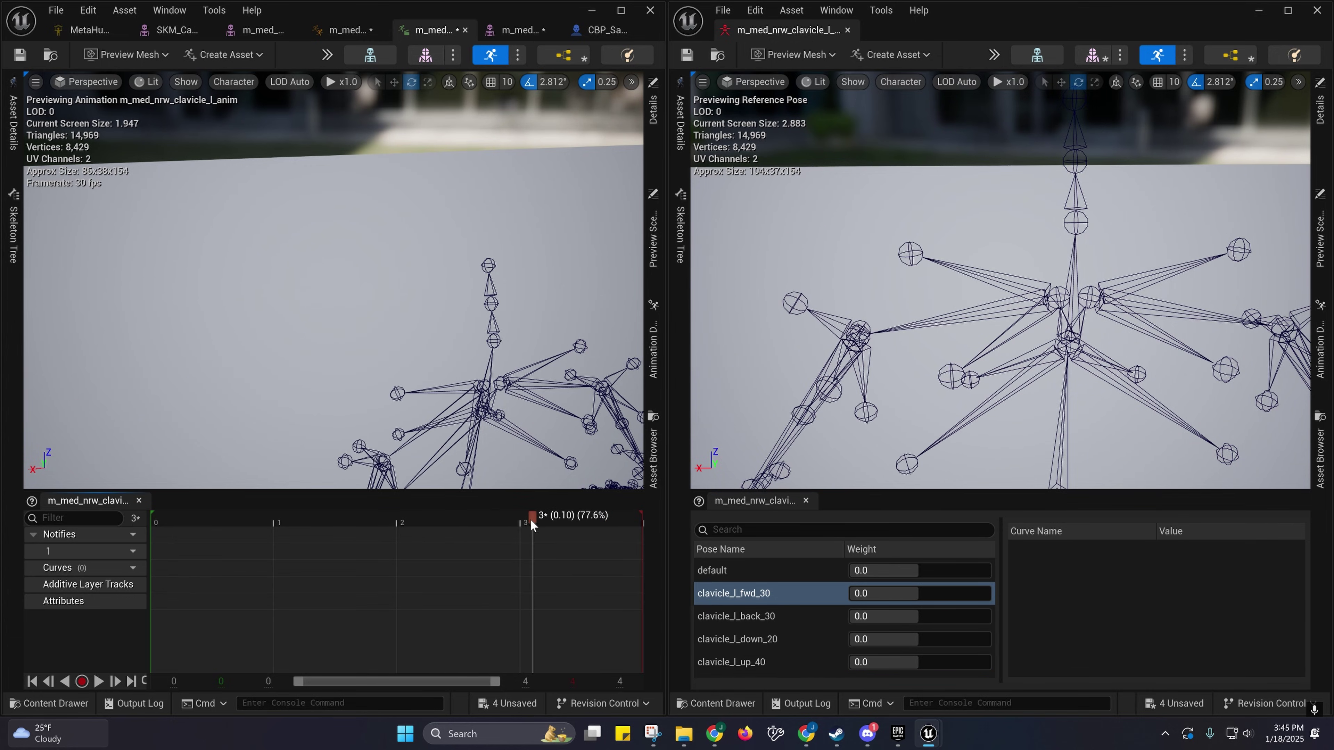
drag(526, 521, 526, 521)
right_drag(509, 440, 505, 407)
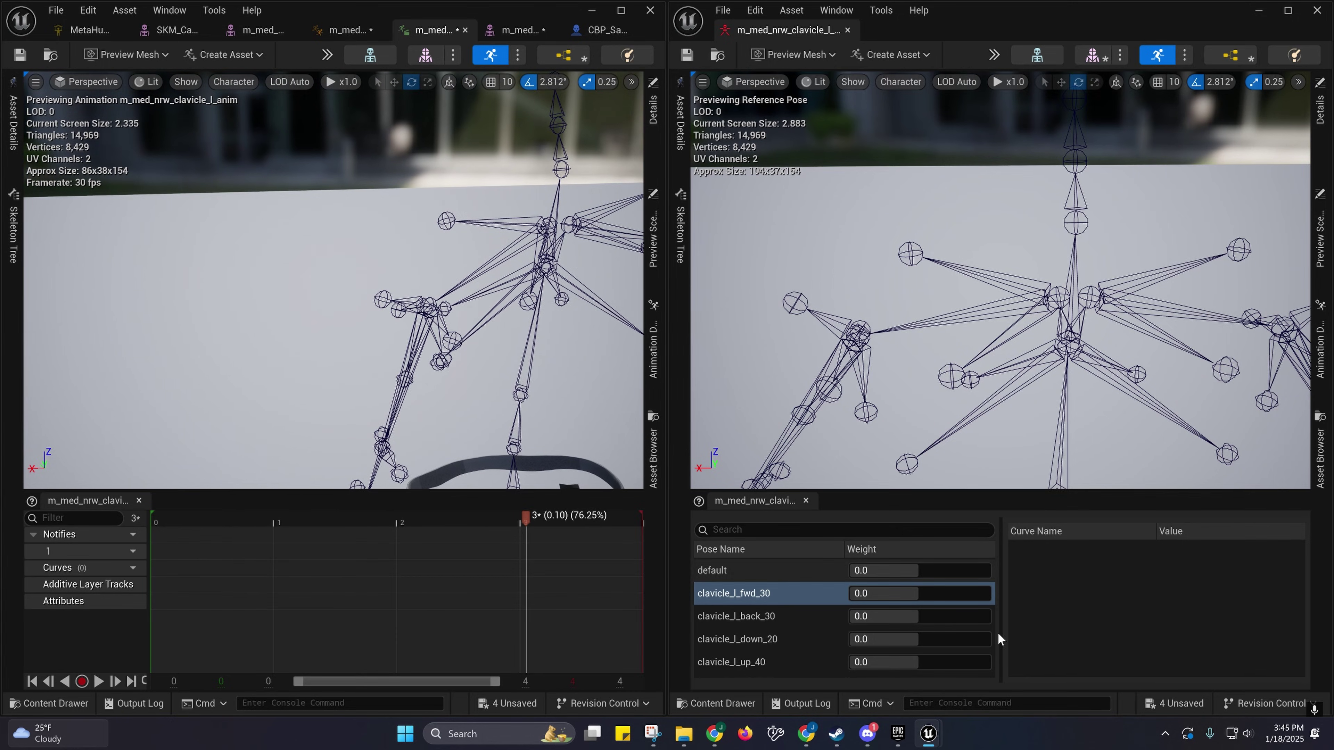
drag(891, 644, 991, 640)
click(901, 642)
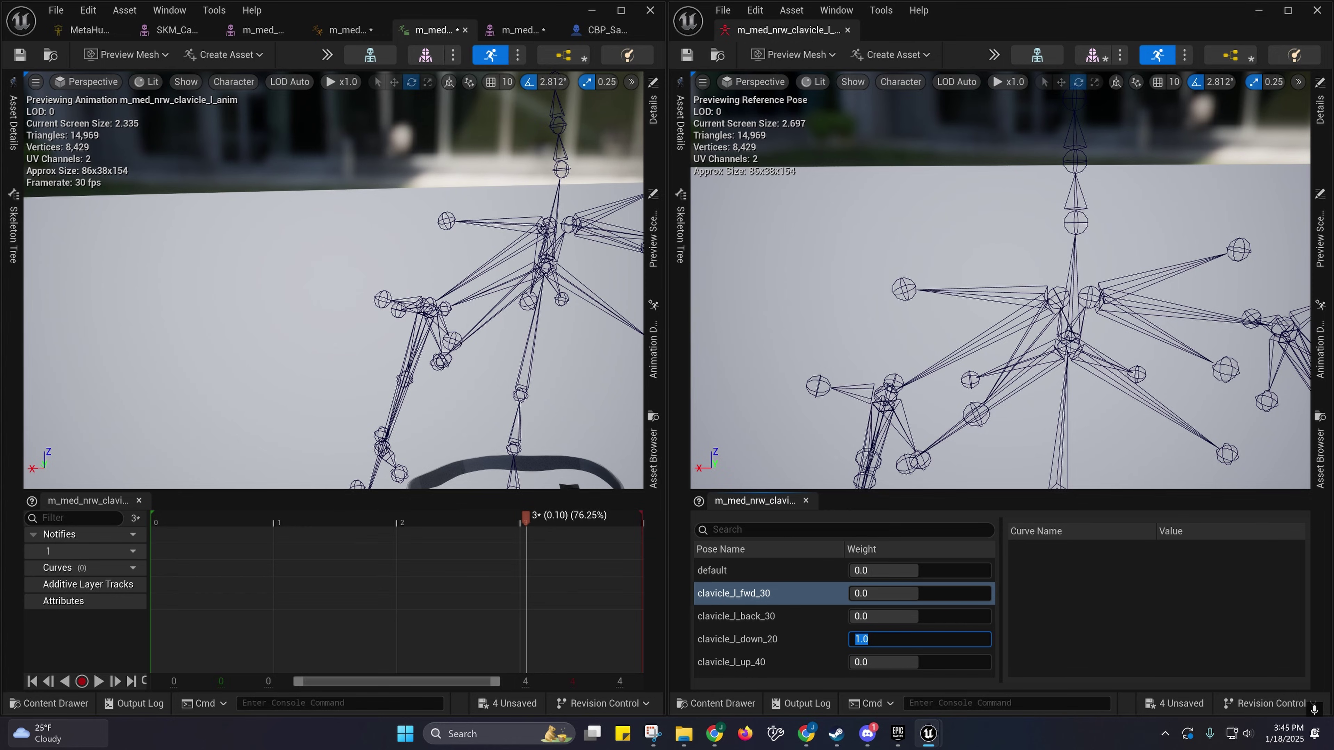
text(0)
key(Return)
Step: Scrub the animation back to just before frame 1, close the separate pose asset window and maximize the animation editor
drag(523, 520, 248, 532)
right_drag(431, 395, 241, 394)
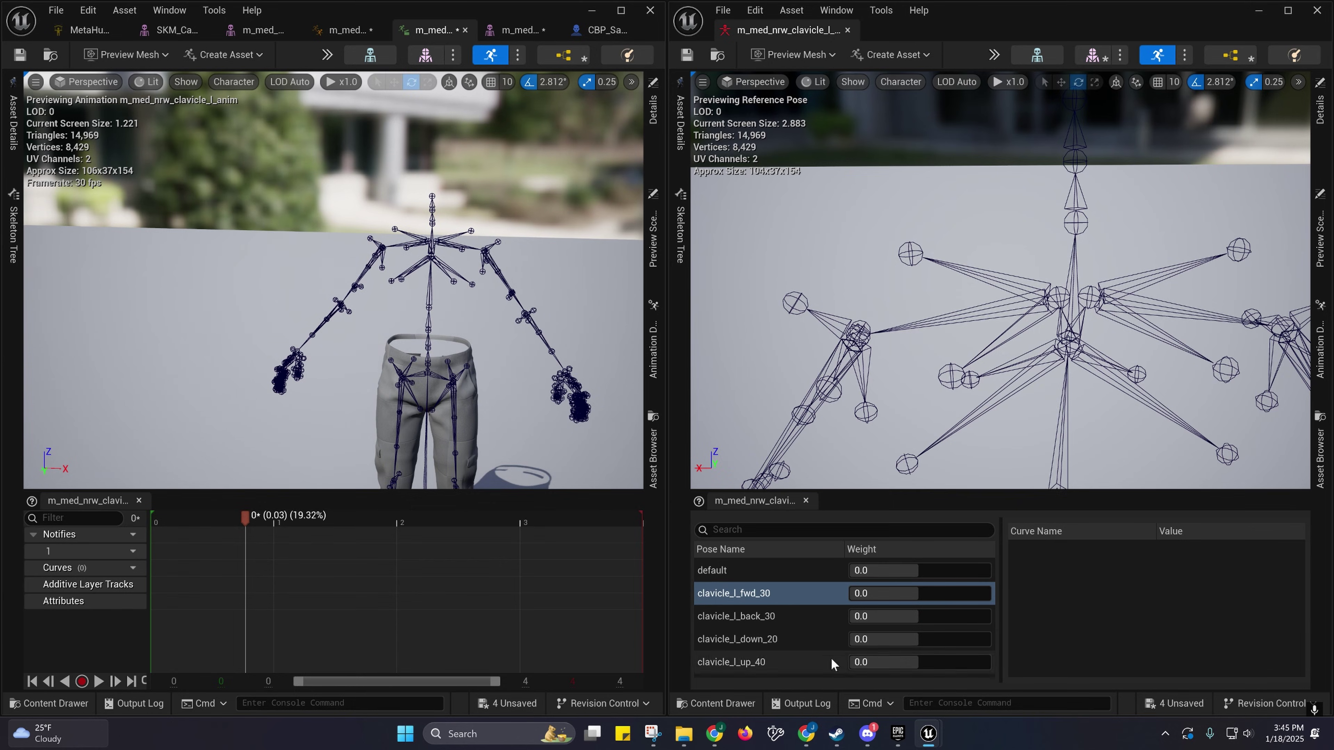
click(1317, 10)
click(620, 10)
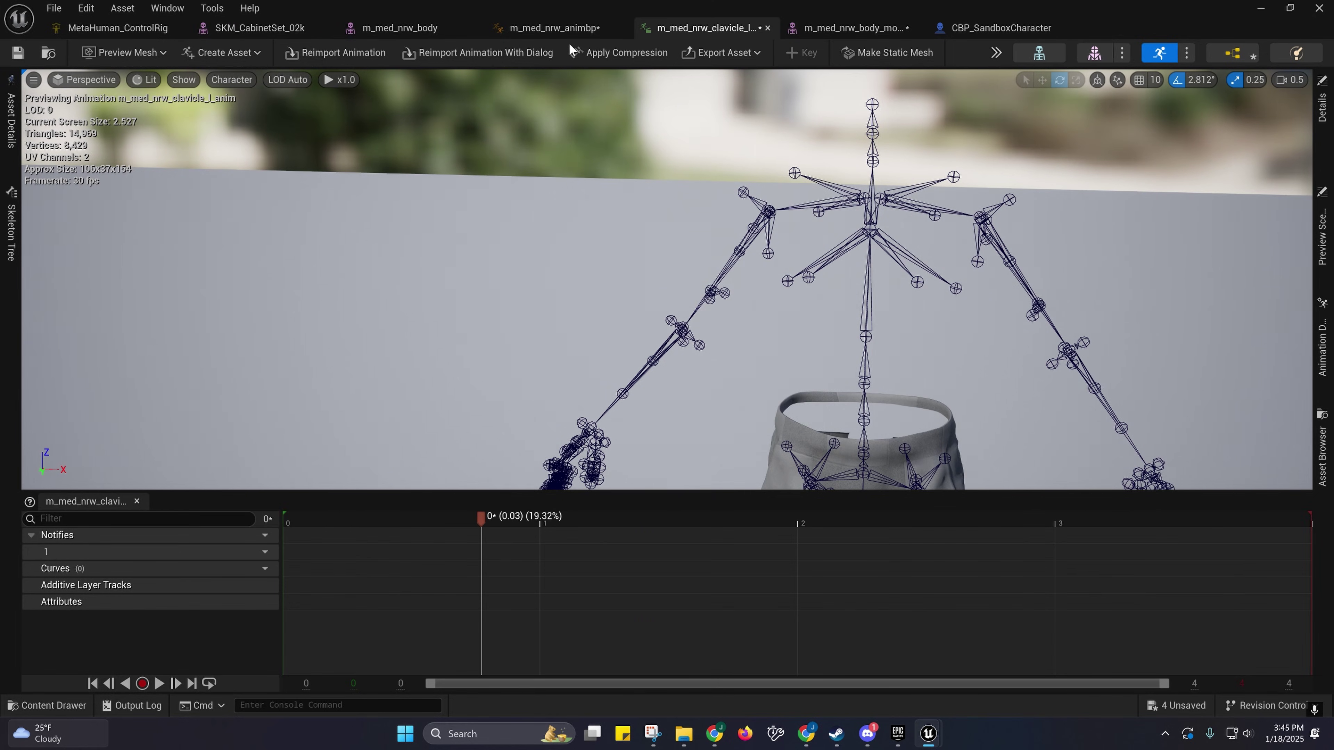
Step: In m_med_nrw_animbp, review the clavicle_l Pose Driver's pose targets, source bone, driven bones and assigned pose asset
click(556, 28)
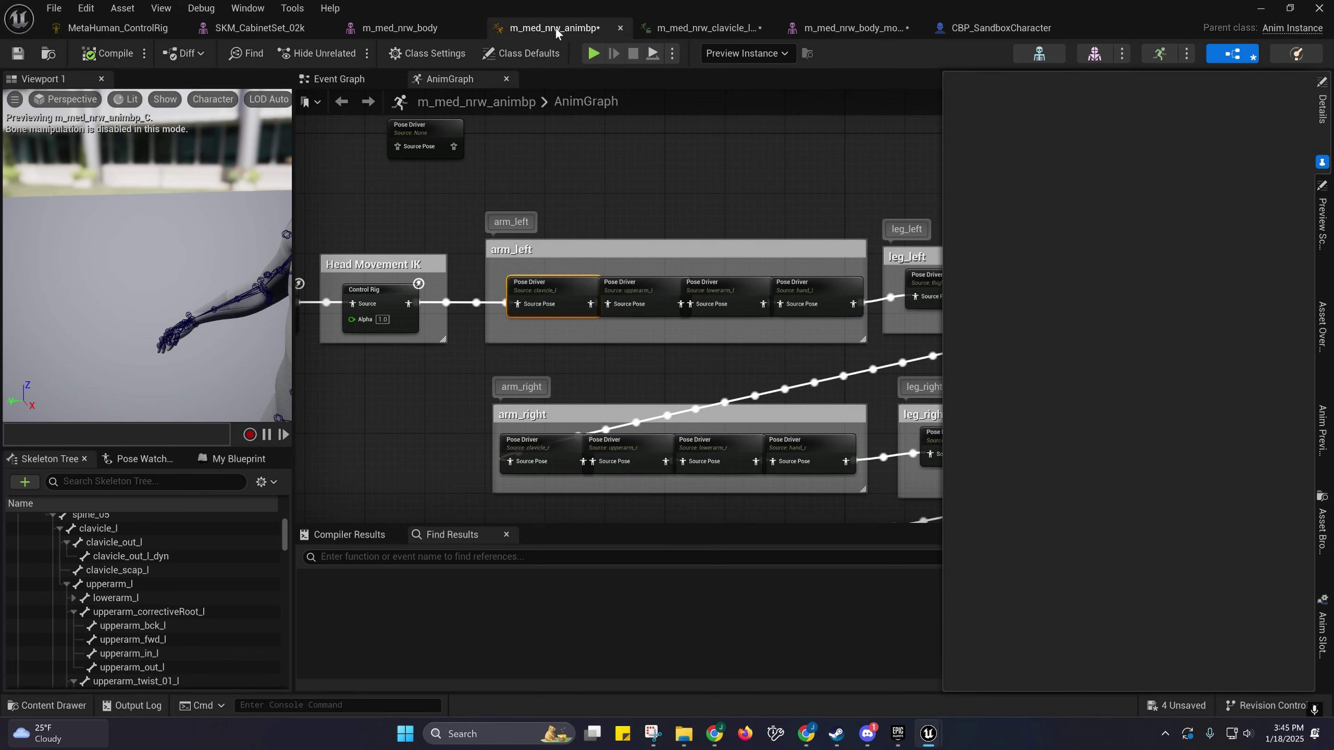
click(536, 312)
scroll(512, 302, up, 3)
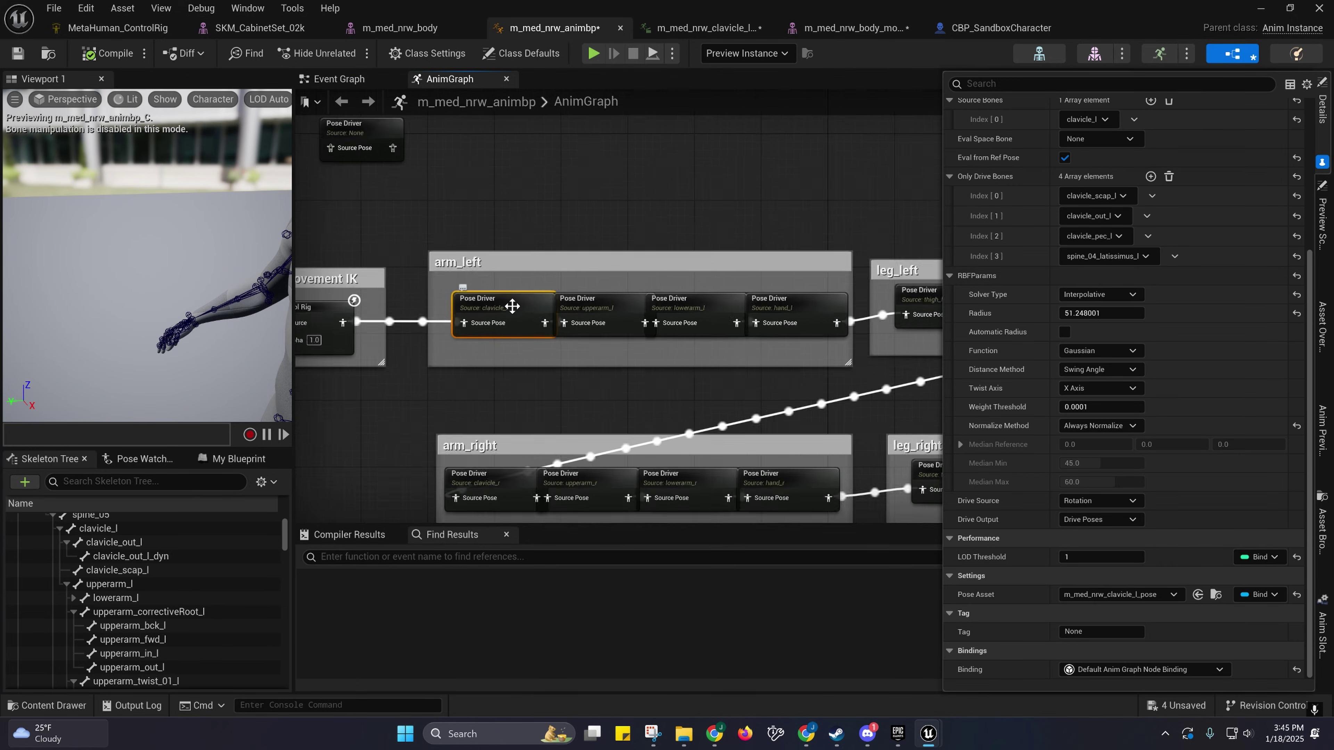
right_drag(490, 298, 606, 344)
scroll(994, 469, up, 4)
scroll(996, 469, up, 5)
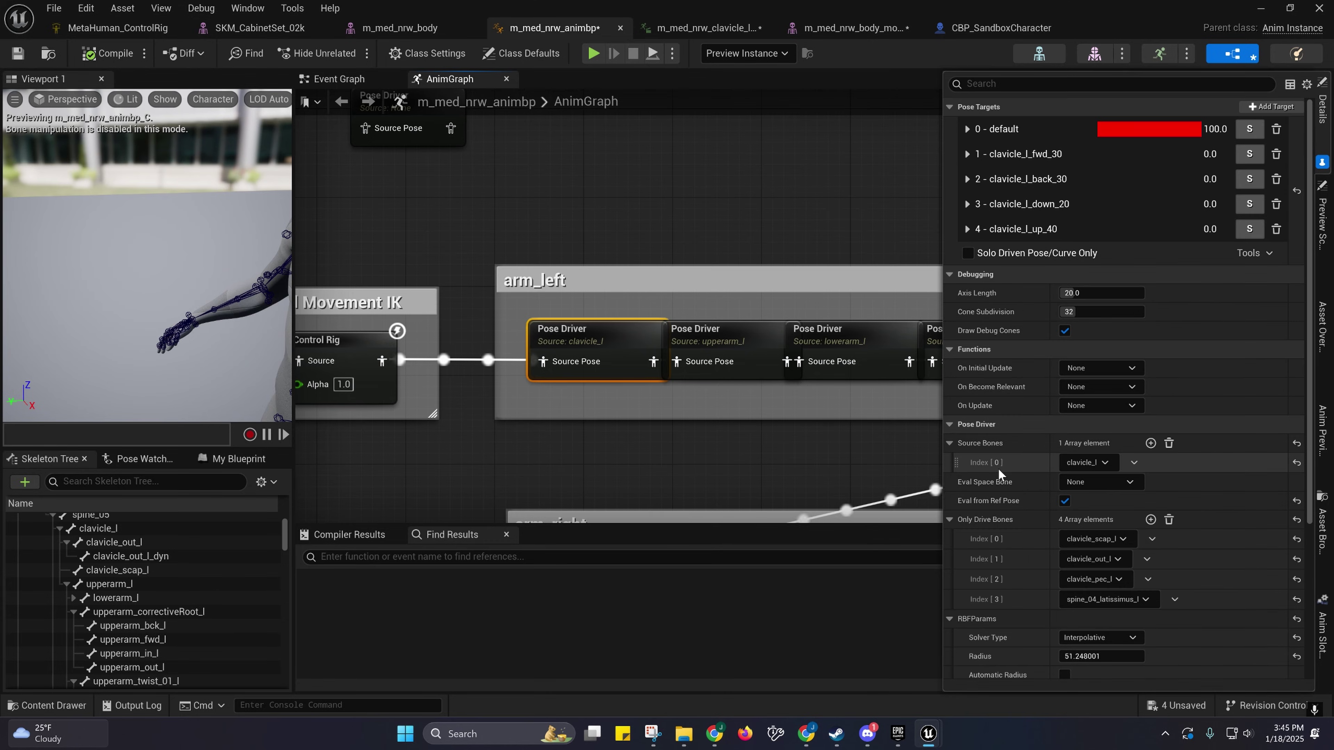
scroll(990, 465, down, 3)
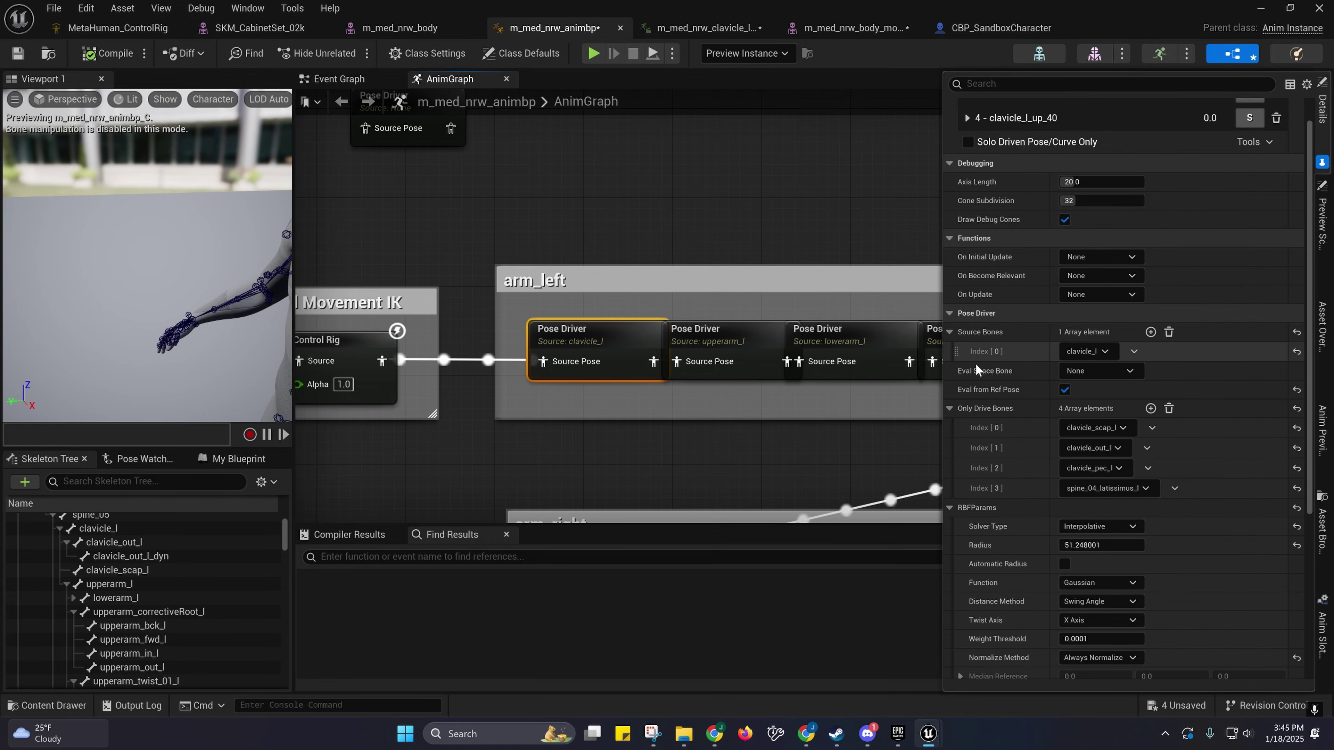
scroll(975, 363, down, 4)
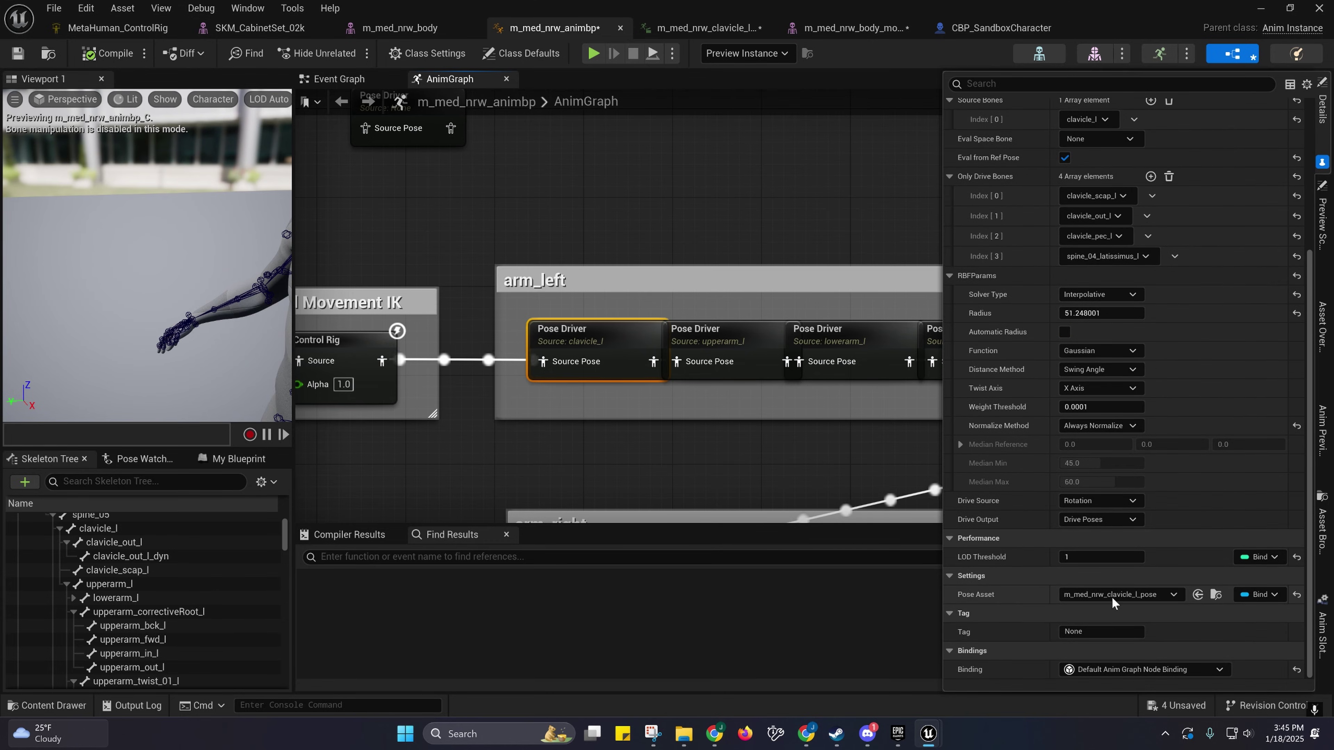
scroll(1033, 356, up, 6)
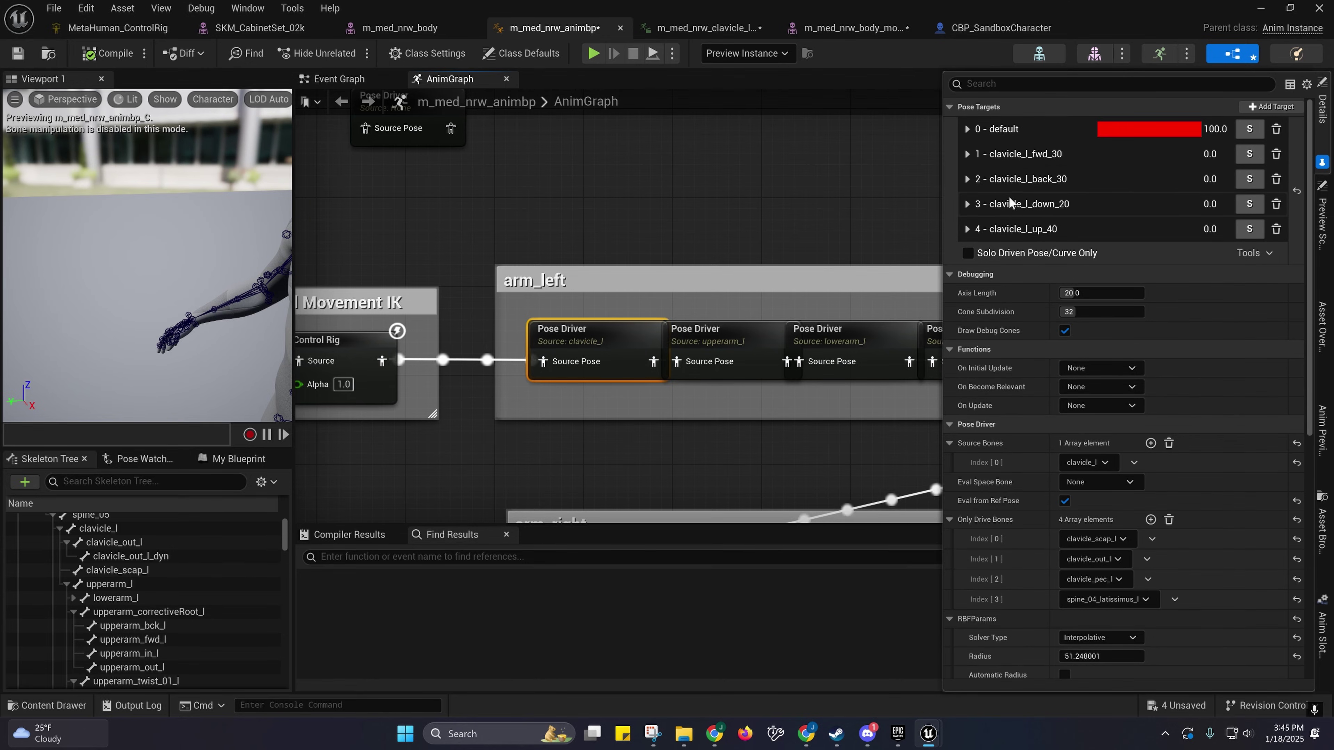
Step: Close the clavicle animation, open the clavicle_l Pose Driver's pose asset, and place the m_med_nrw_animbp editor beside it
click(704, 27)
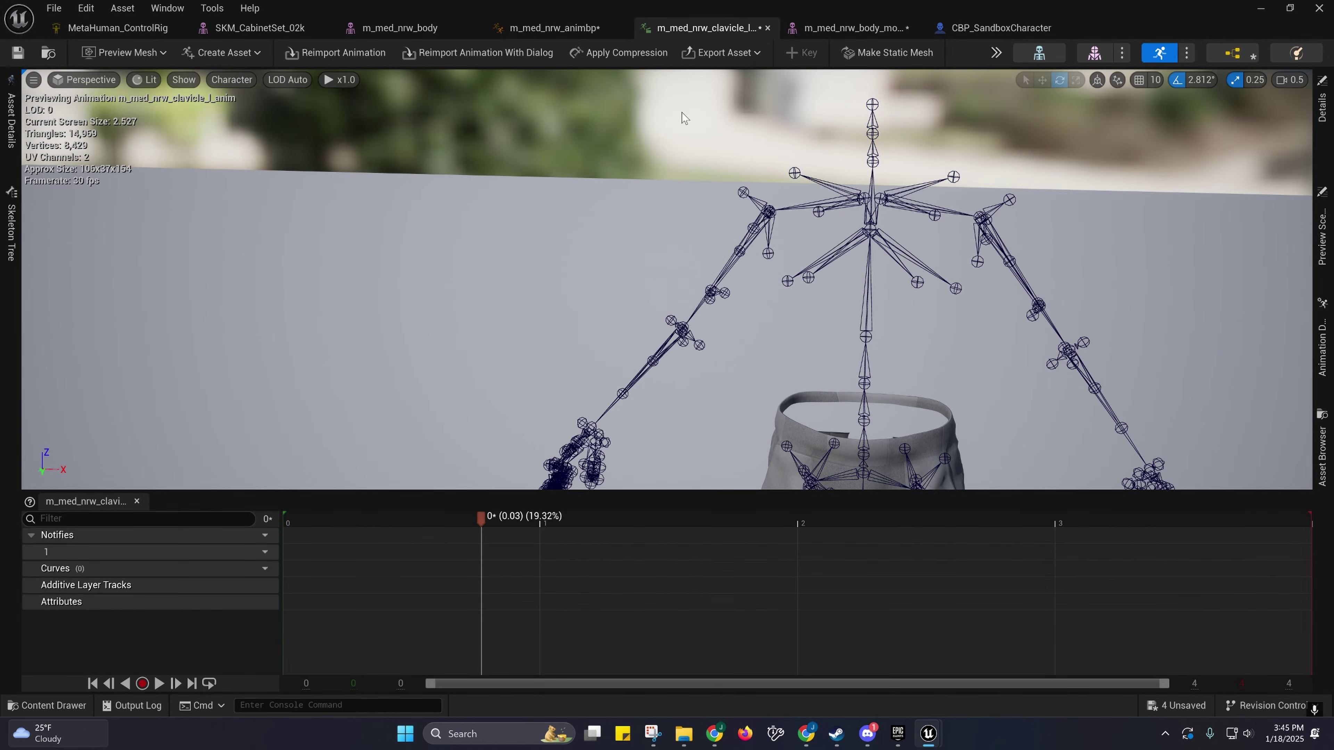
click(768, 28)
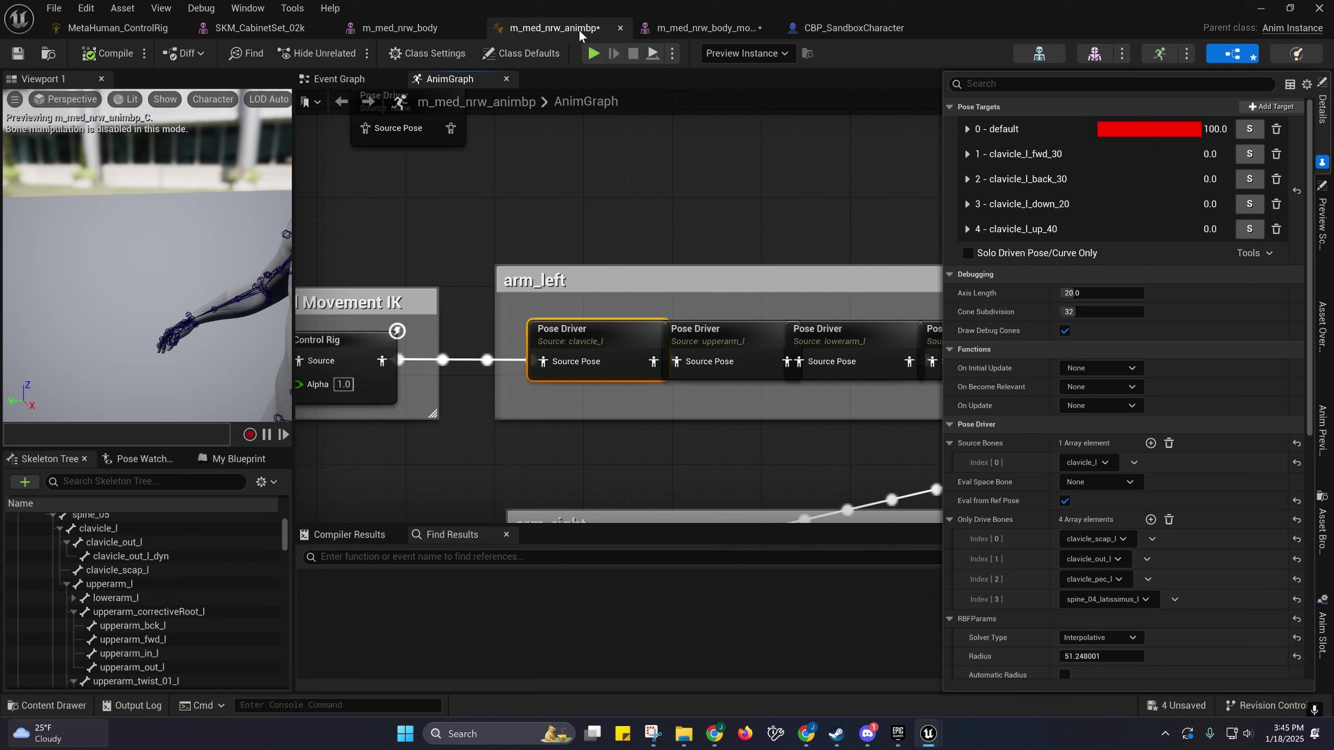
double_click(590, 341)
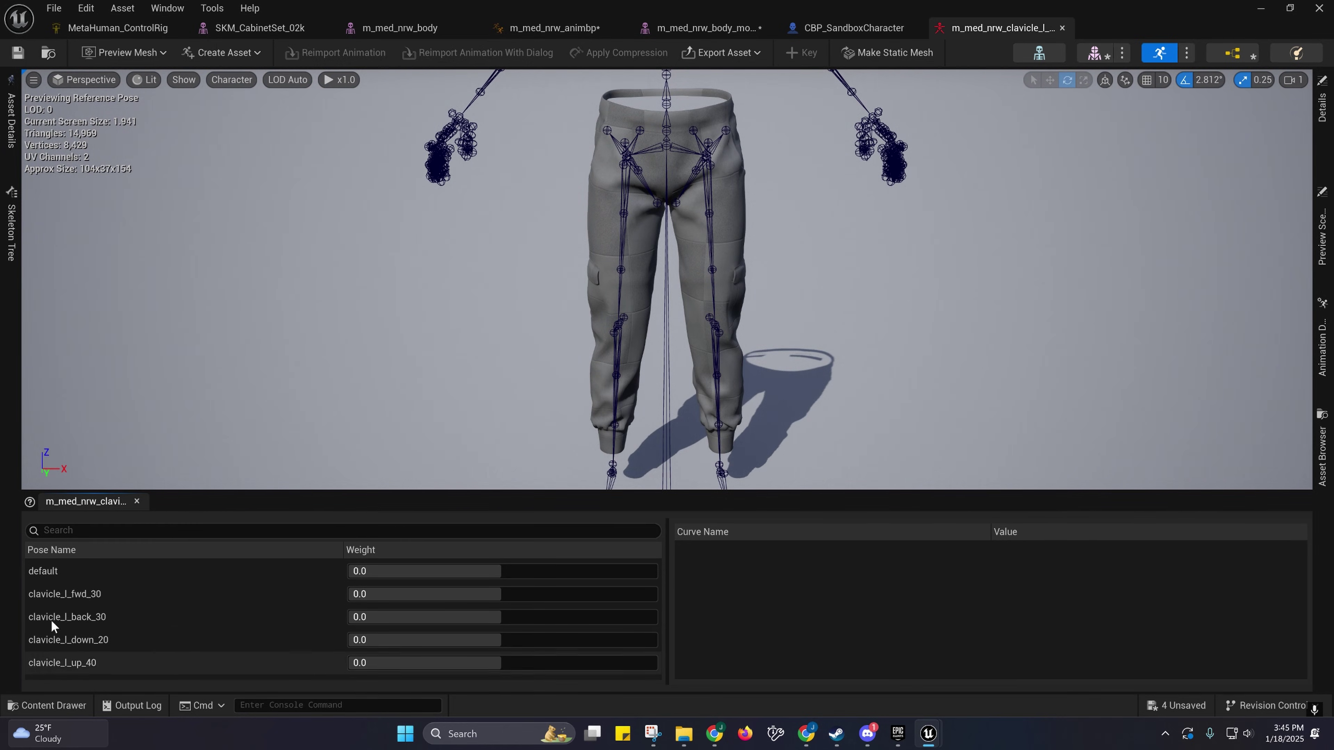
click(556, 27)
drag(556, 28, 820, 30)
Step: Review the clavicle_l Pose Driver's target tools and inspect the settings of the default and clavicle_l_fwd_30 pose targets
right_drag(709, 307, 682, 322)
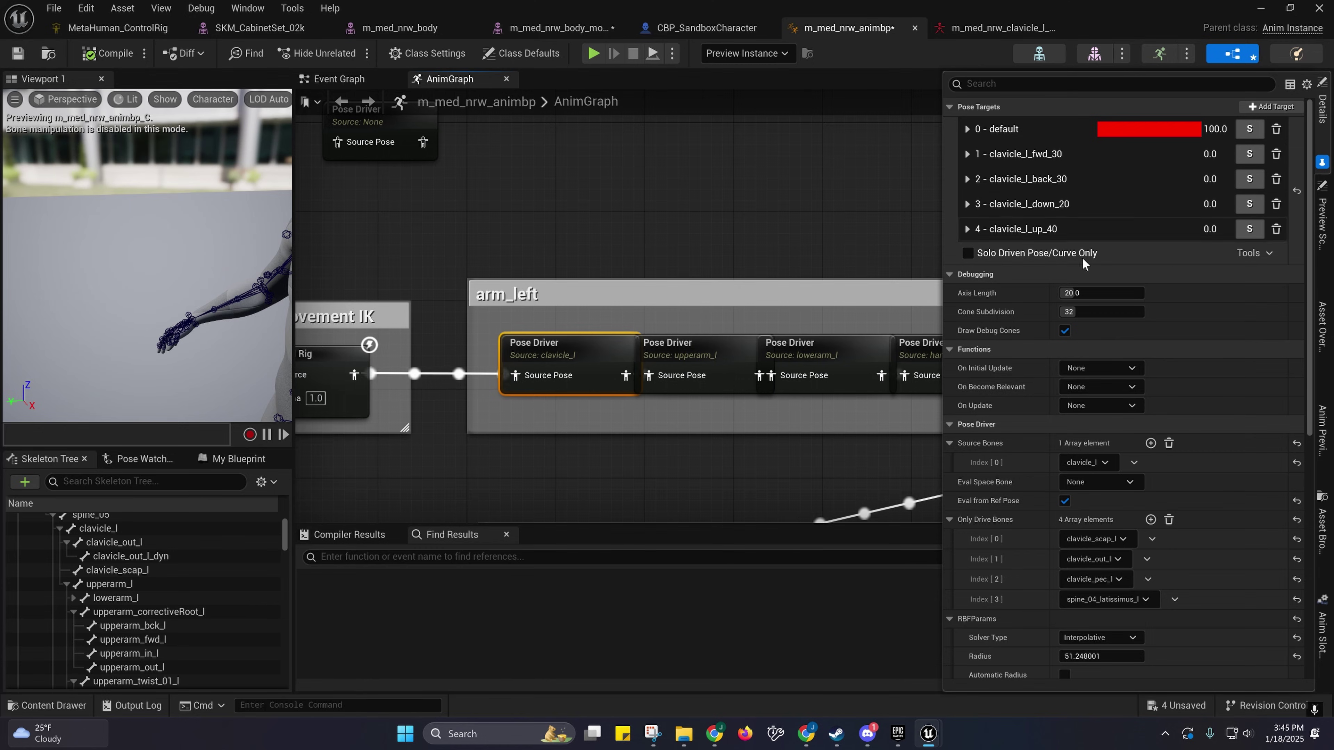
click(1255, 254)
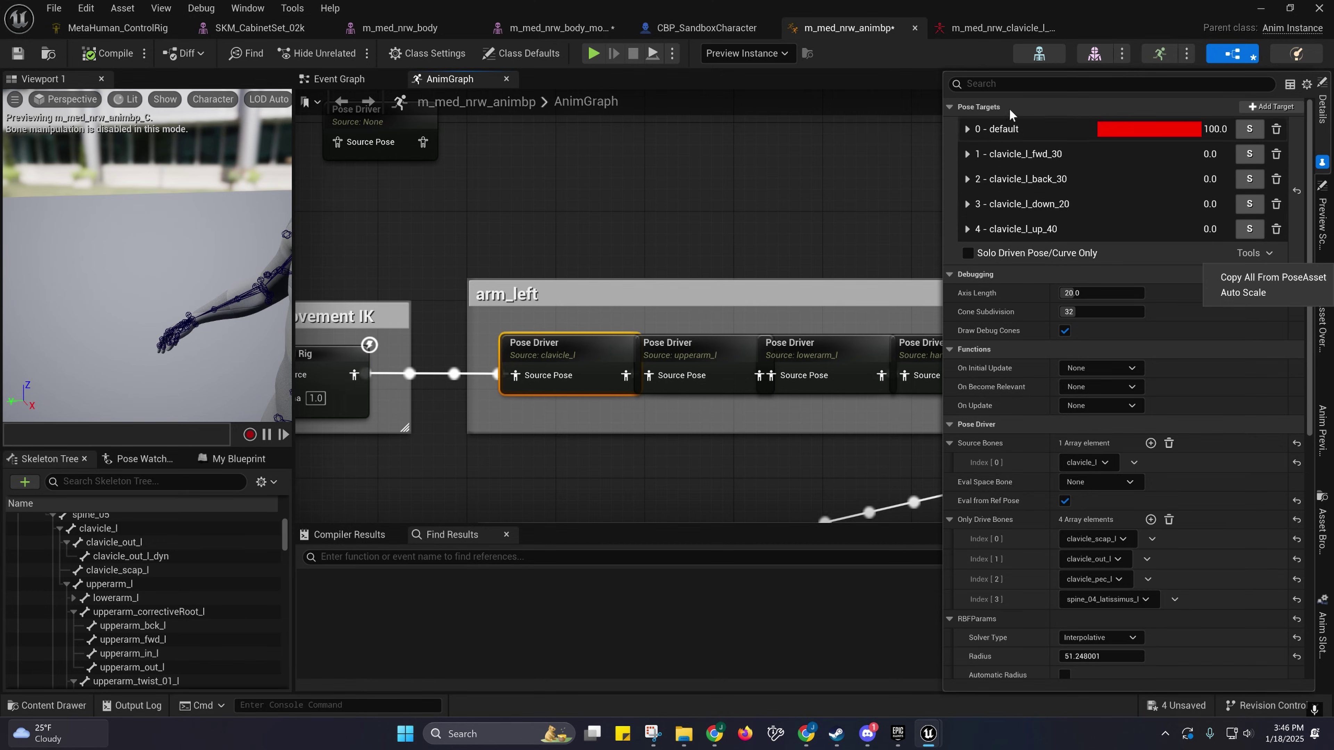
click(1025, 132)
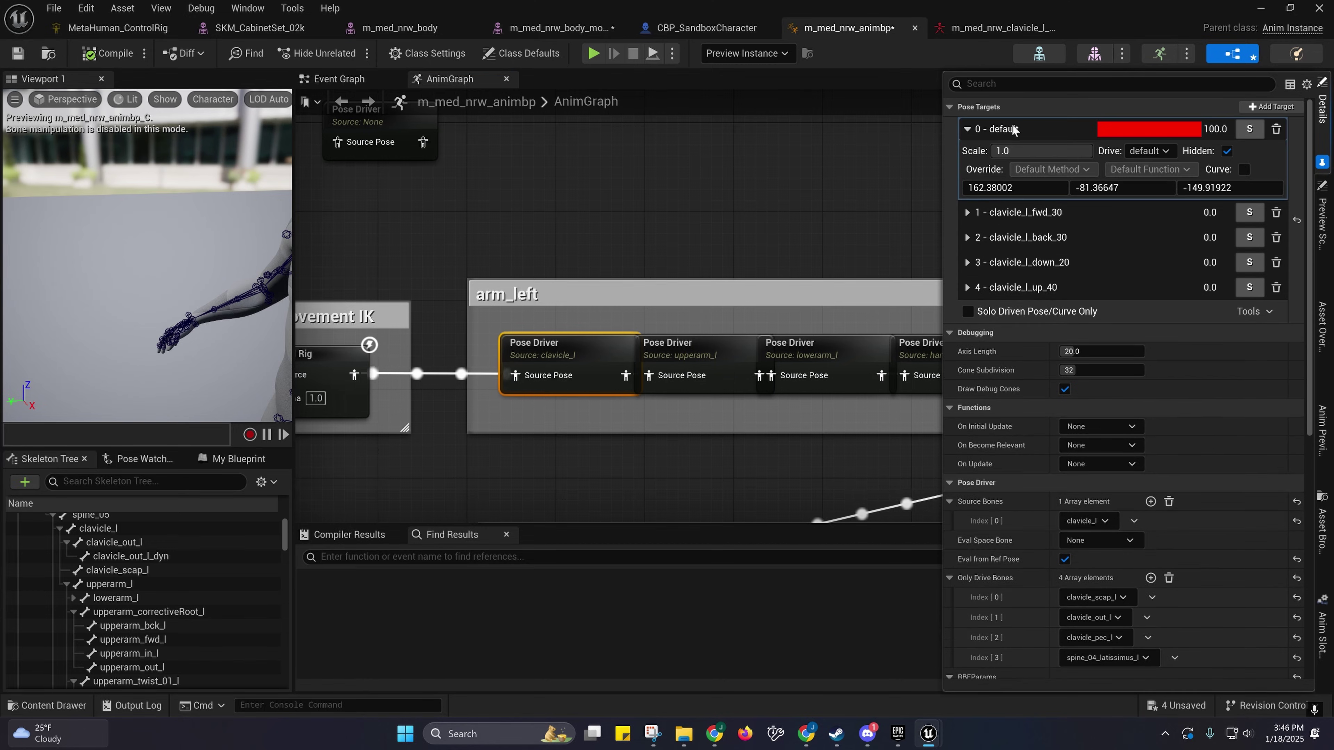
click(966, 213)
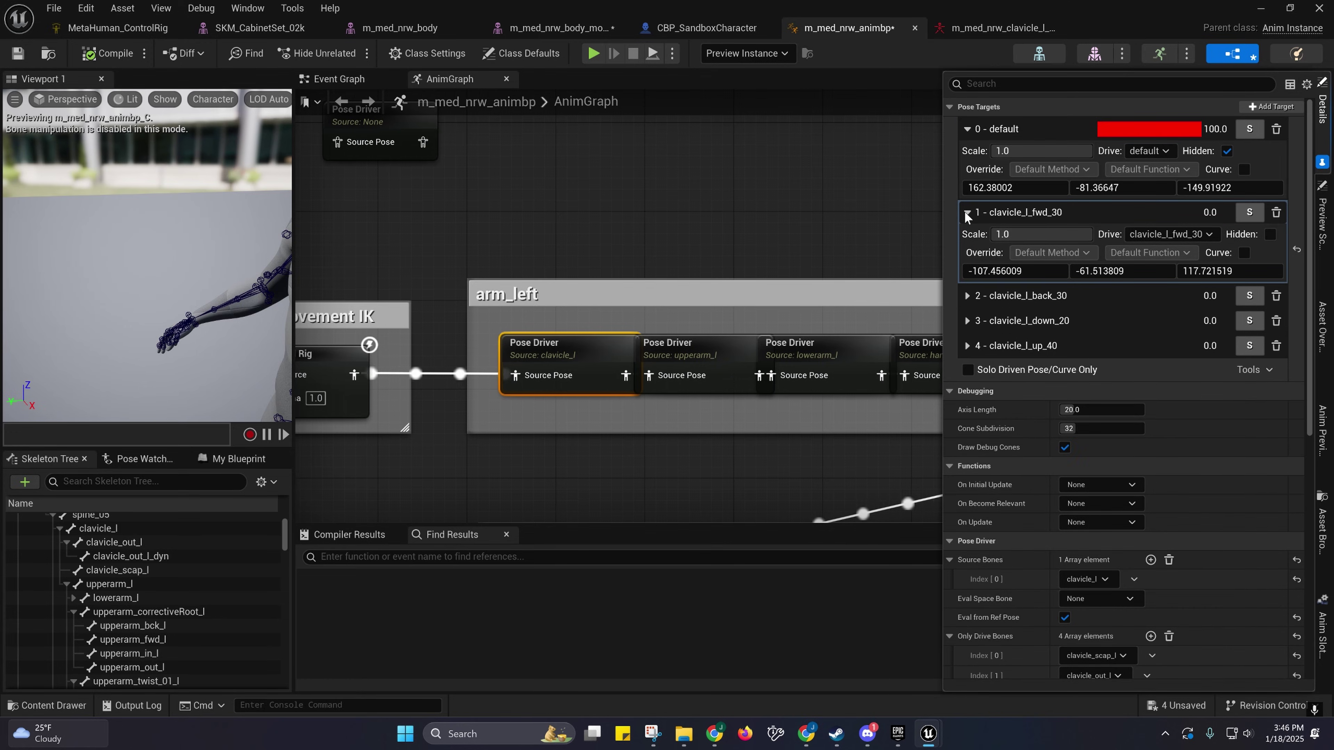
click(967, 214)
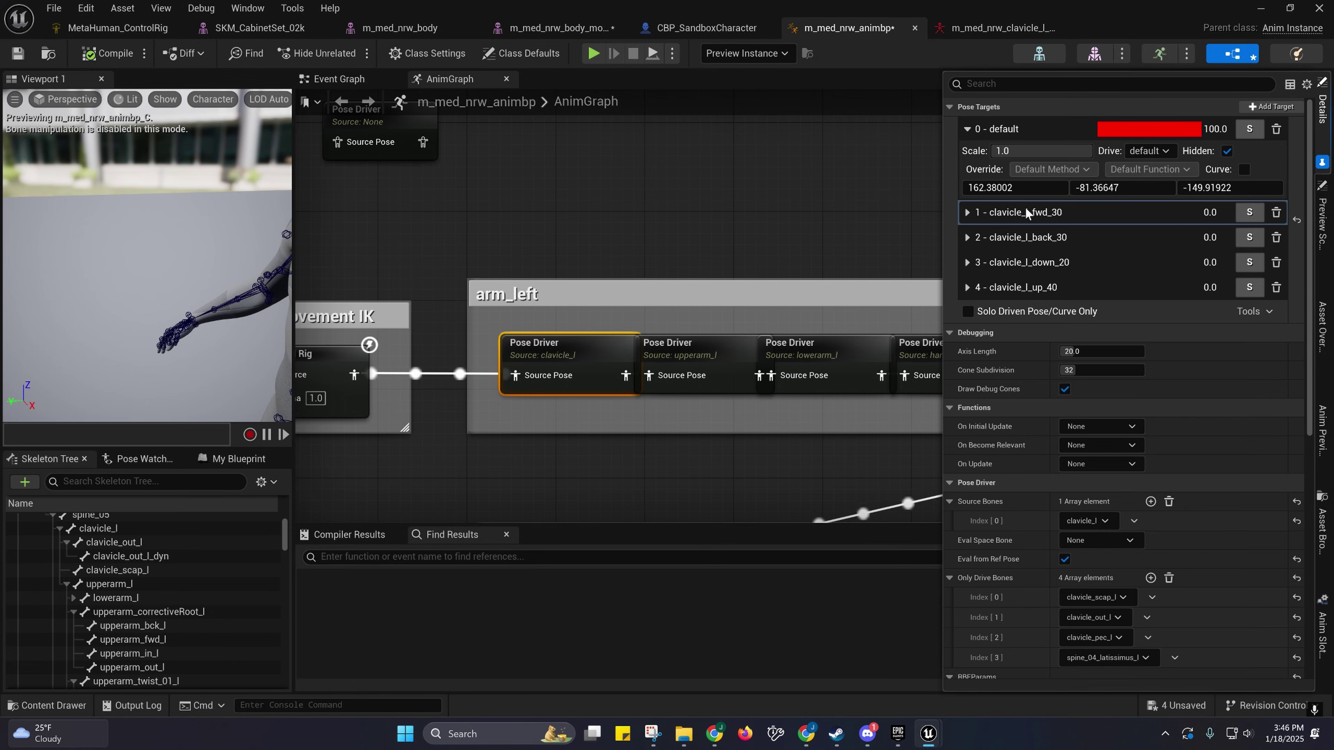
Step: Look over the poses offered in the default target's Drive setting without changing the selection
click(1161, 153)
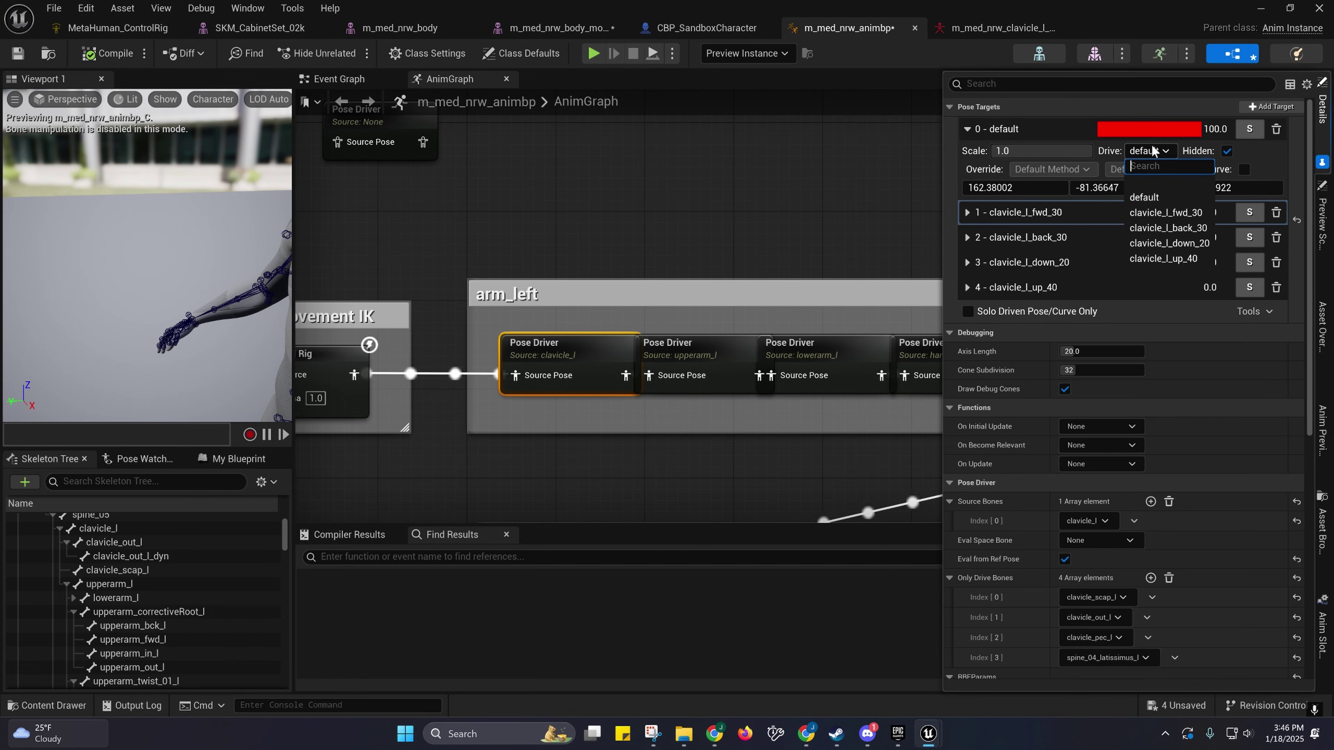
click(1112, 156)
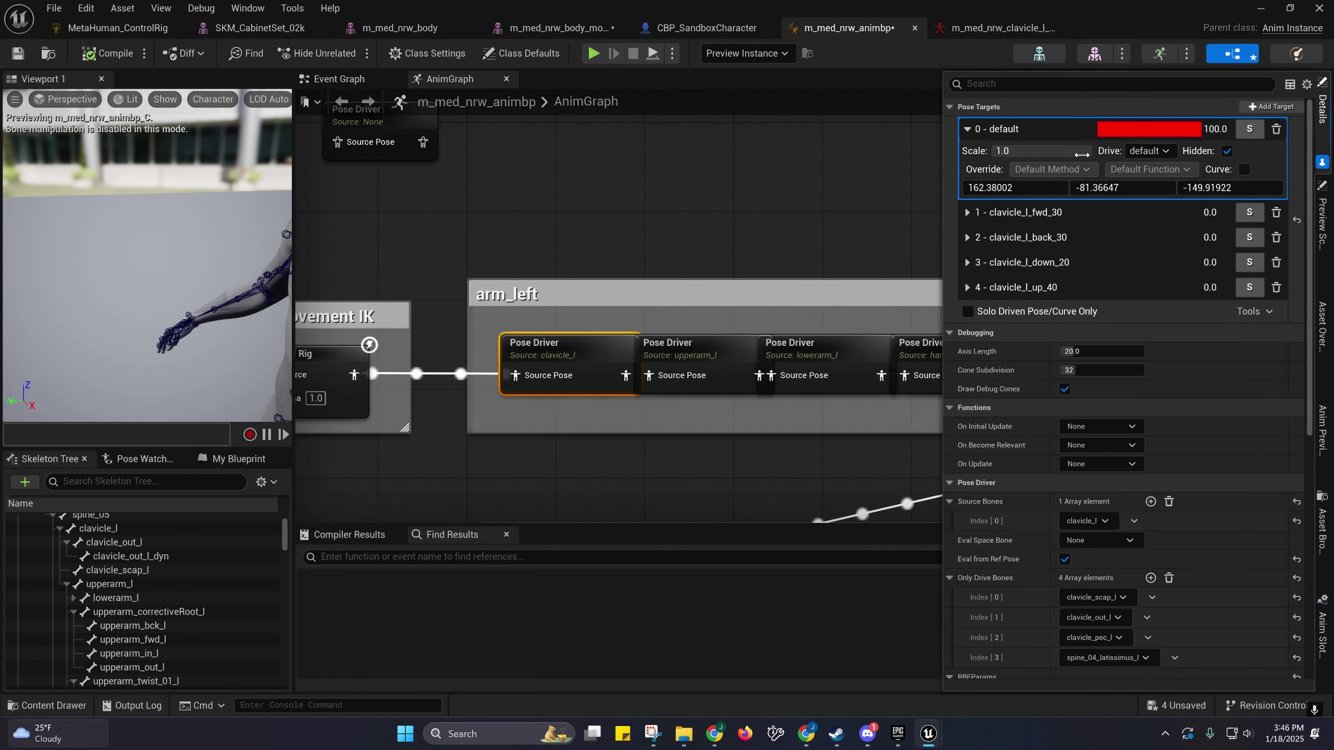
click(1148, 154)
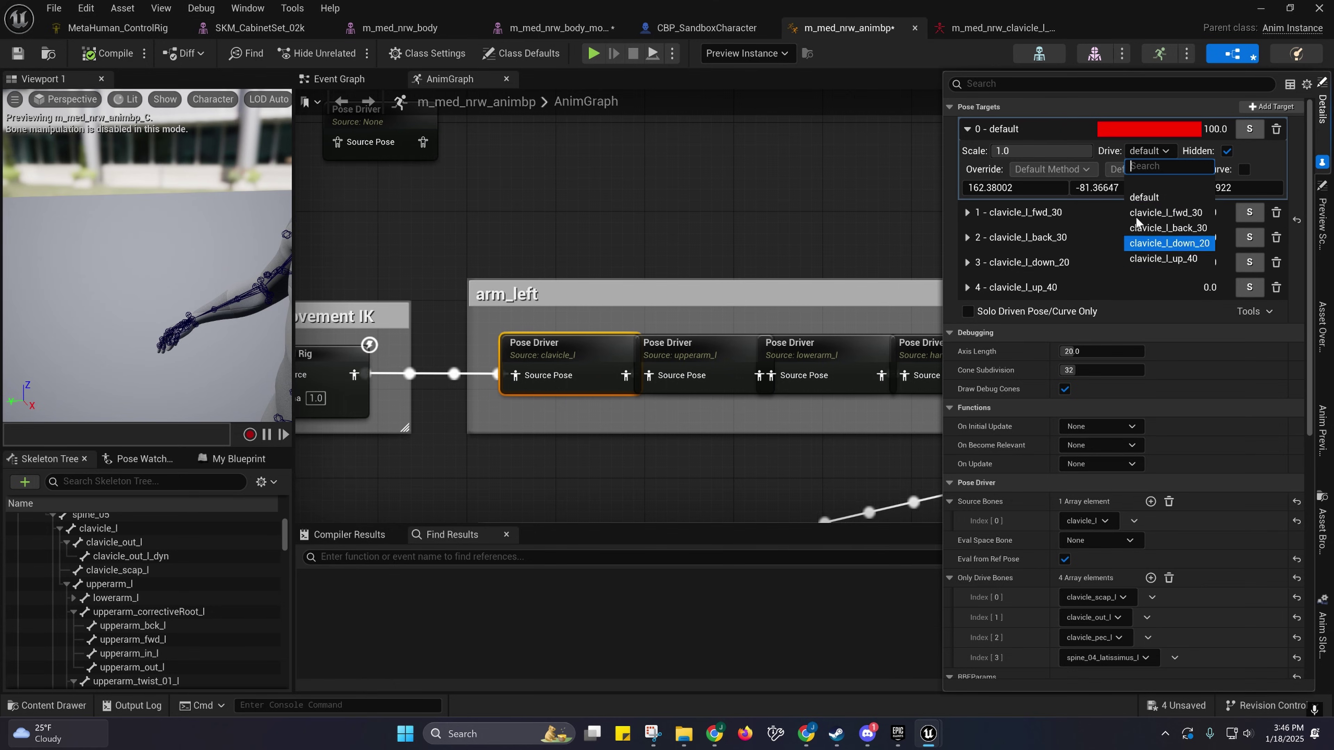
click(1146, 156)
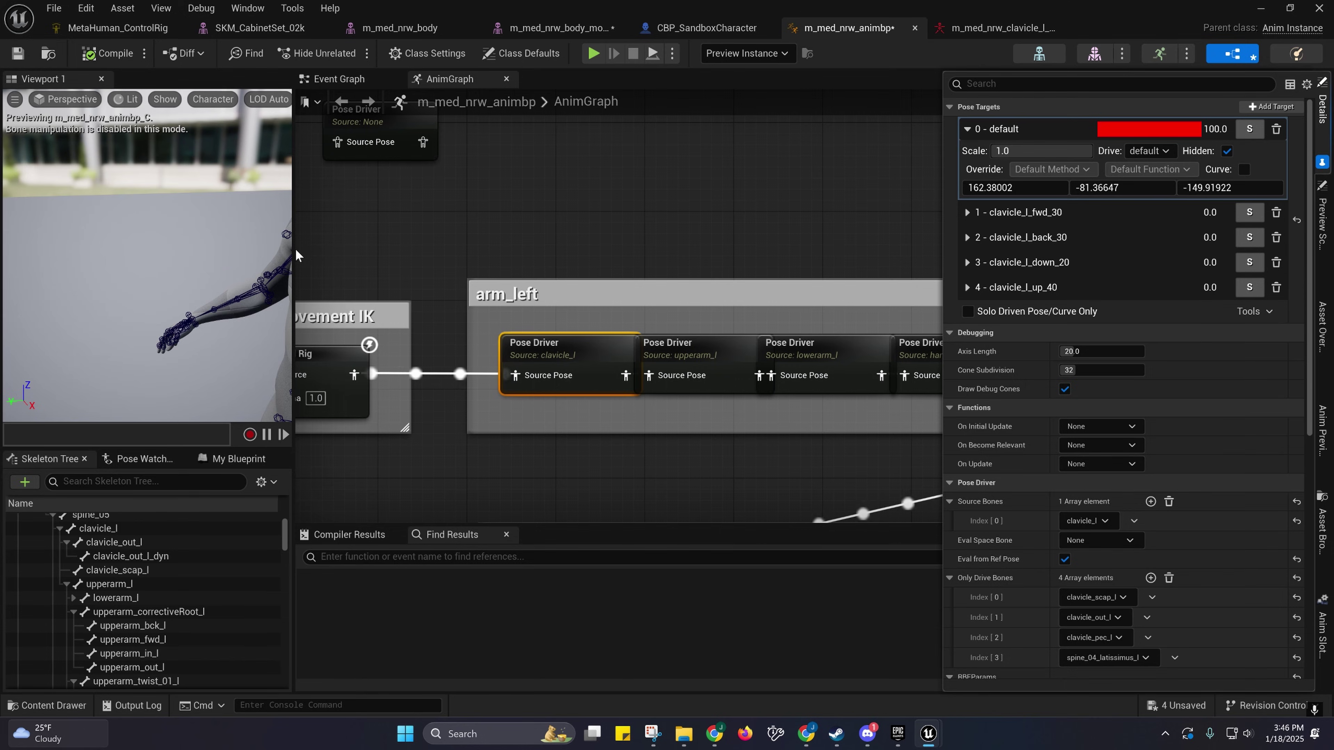
Step: Widen the preview viewport and frame the character's left shoulder from behind alongside the arm_left Pose Drivers
drag(296, 256, 488, 257)
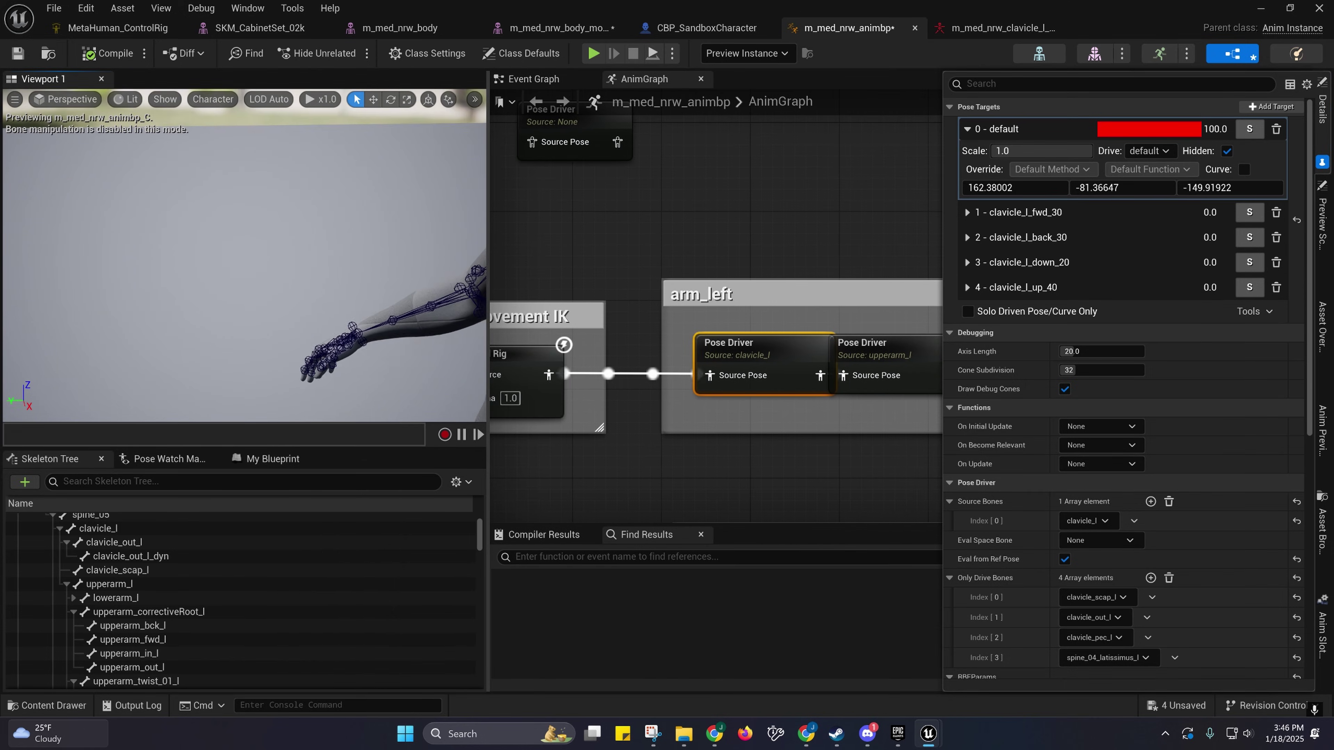
right_drag(294, 256, 242, 247)
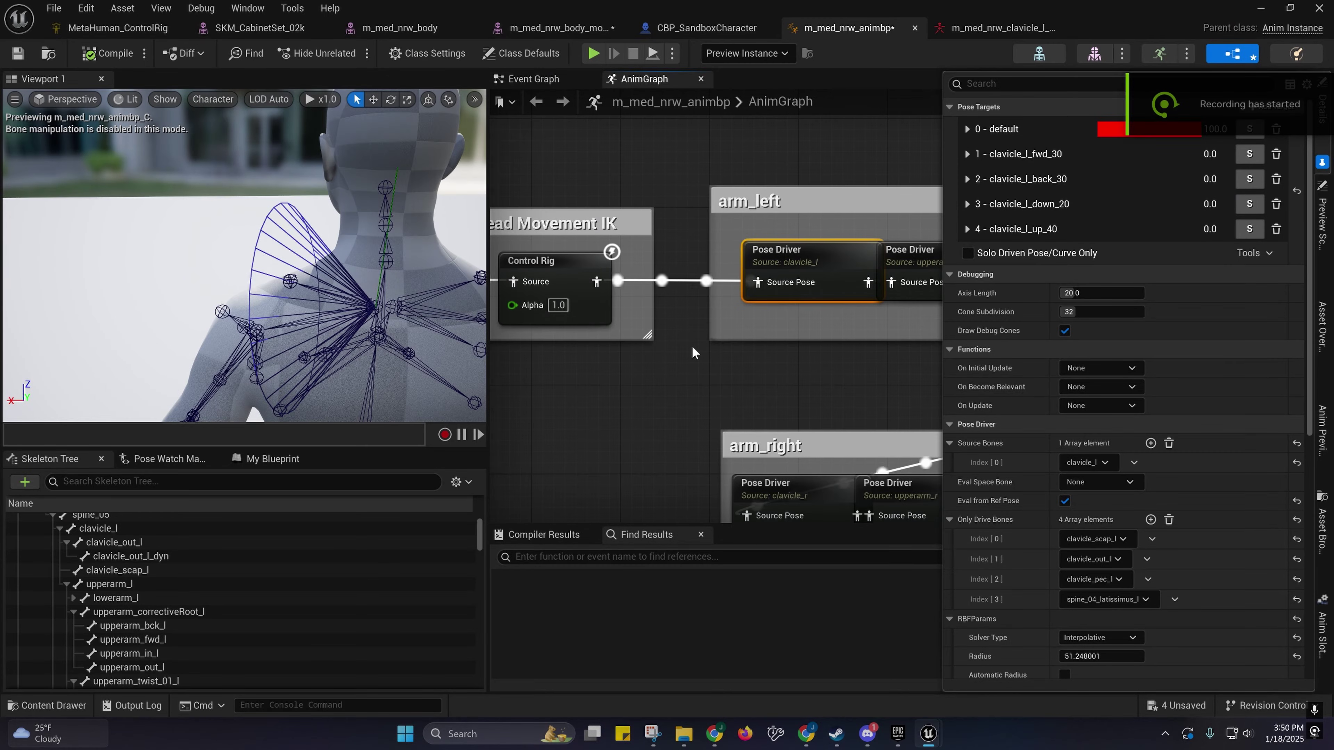
right_drag(740, 336, 700, 353)
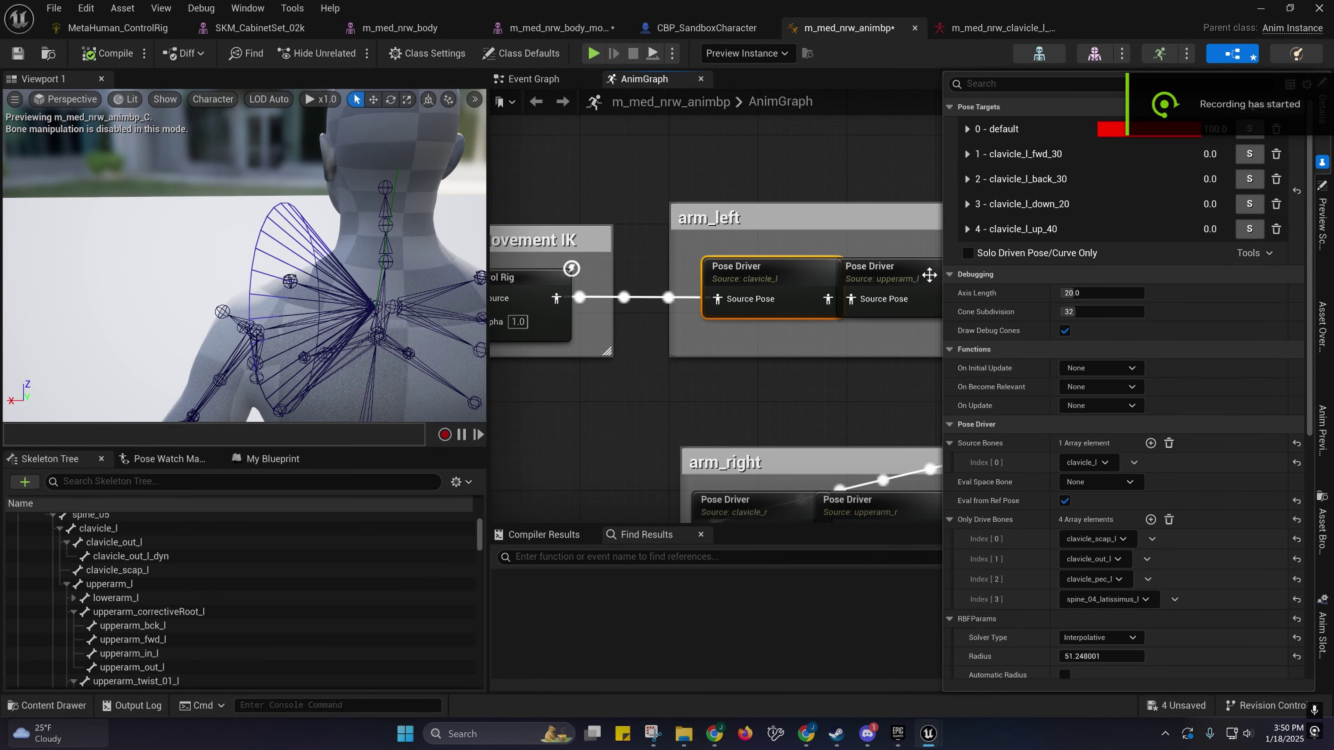
Step: Try changing the default target's second rotation value to -111.0, and undo twice, reselecting the clavicle_l Pose Driver each time
click(968, 129)
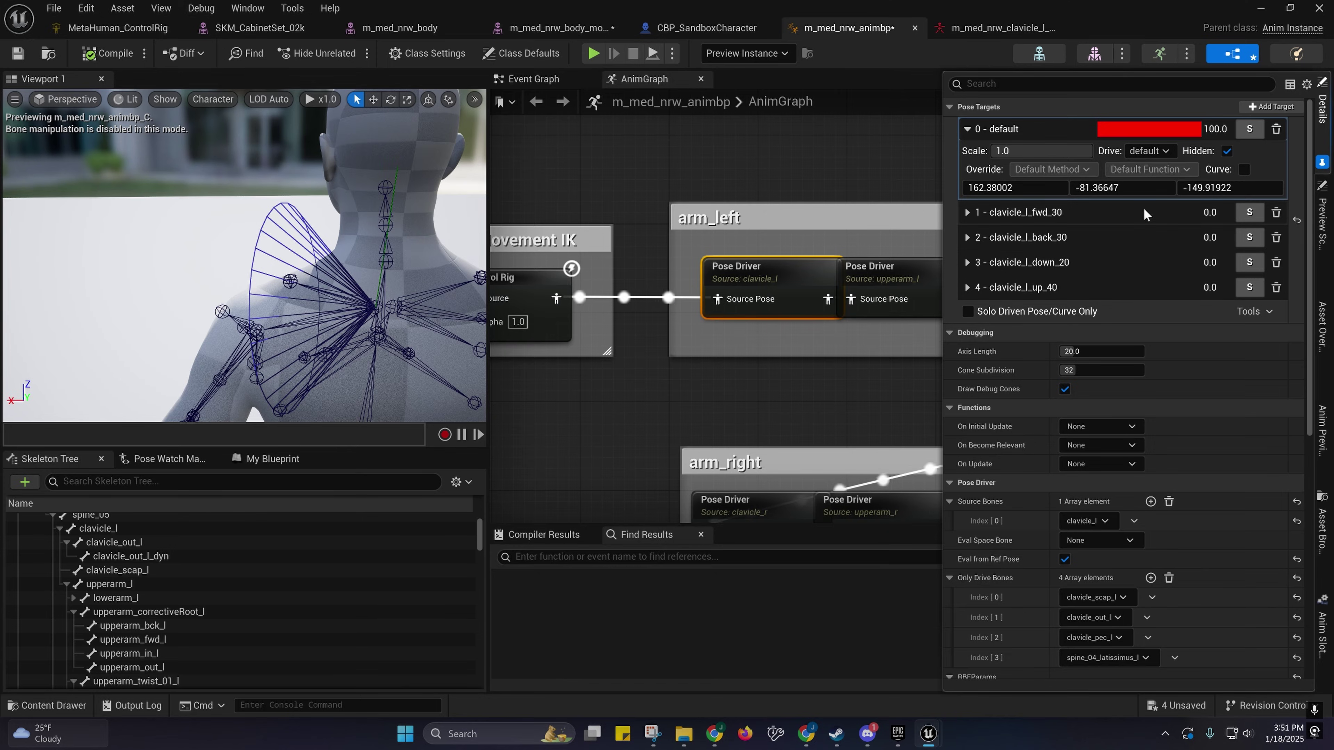
drag(1103, 187, 1162, 207)
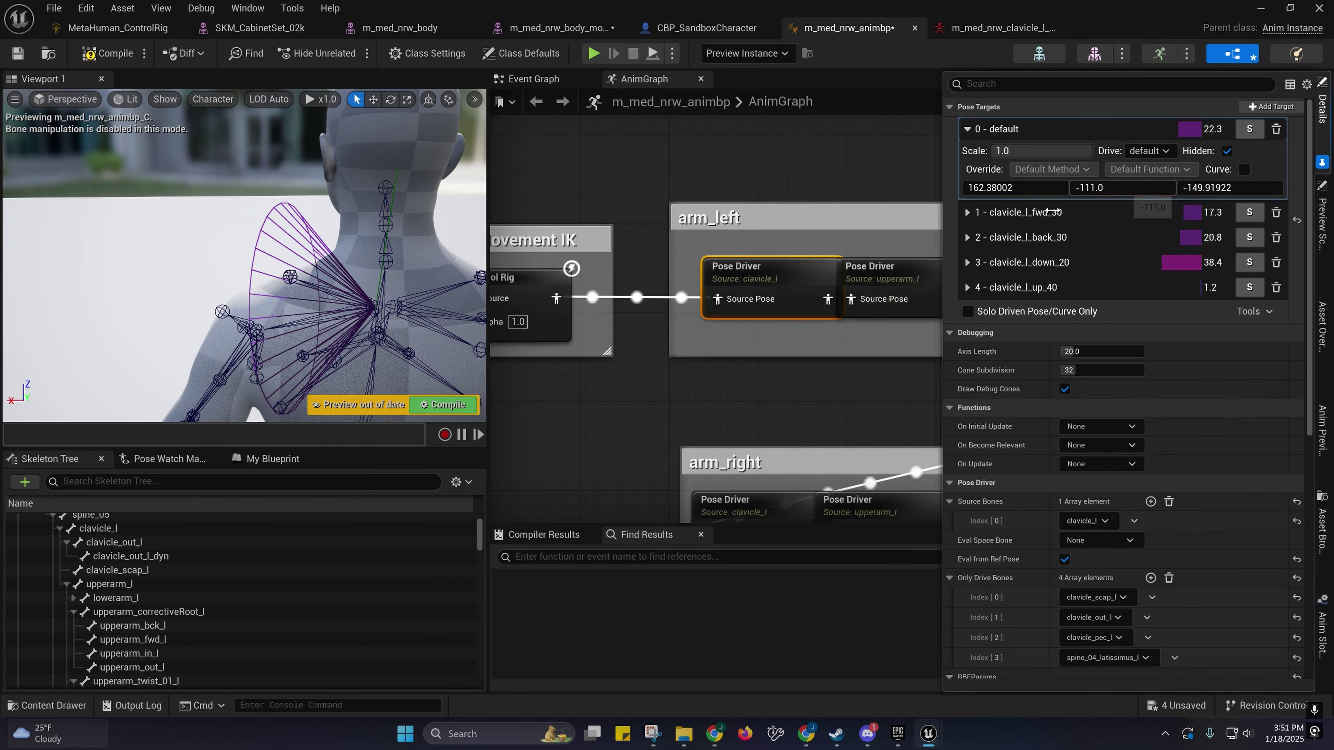
key(ctrl+z)
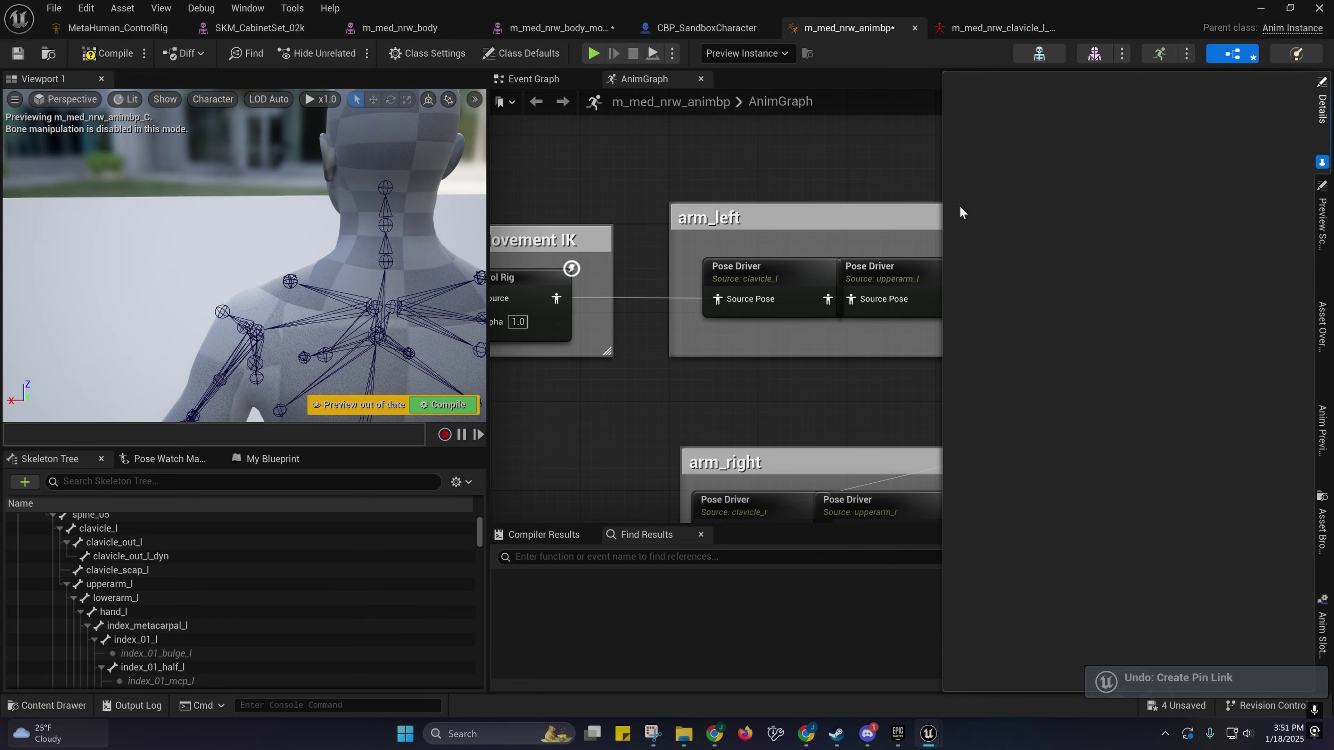
click(756, 299)
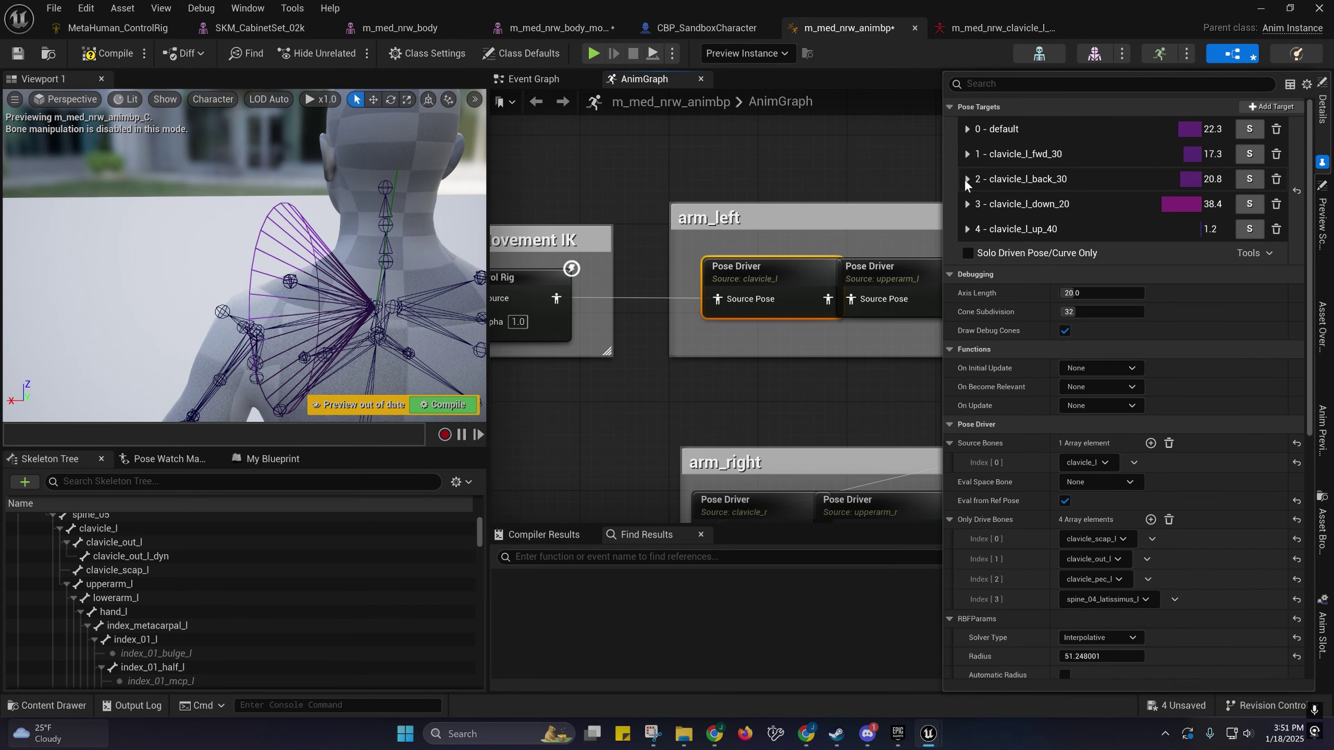
click(967, 129)
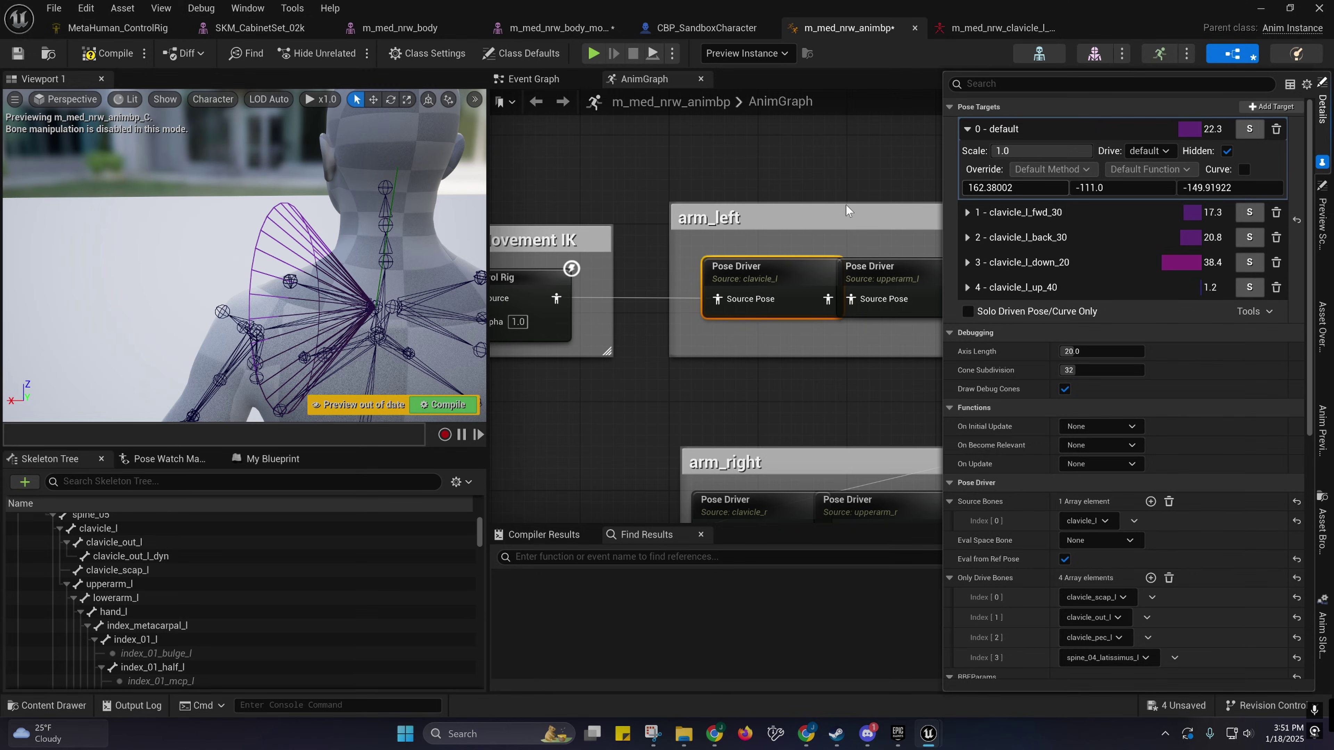
key(ctrl+z)
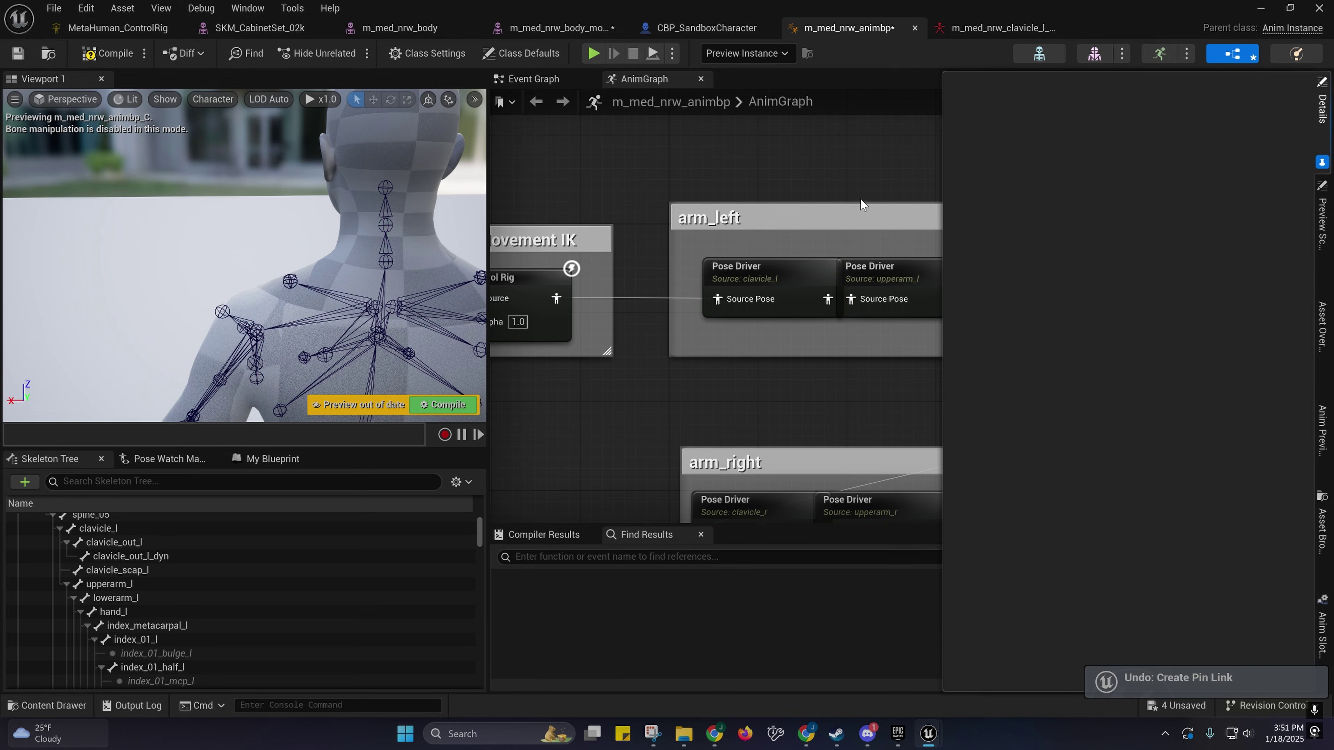
click(759, 276)
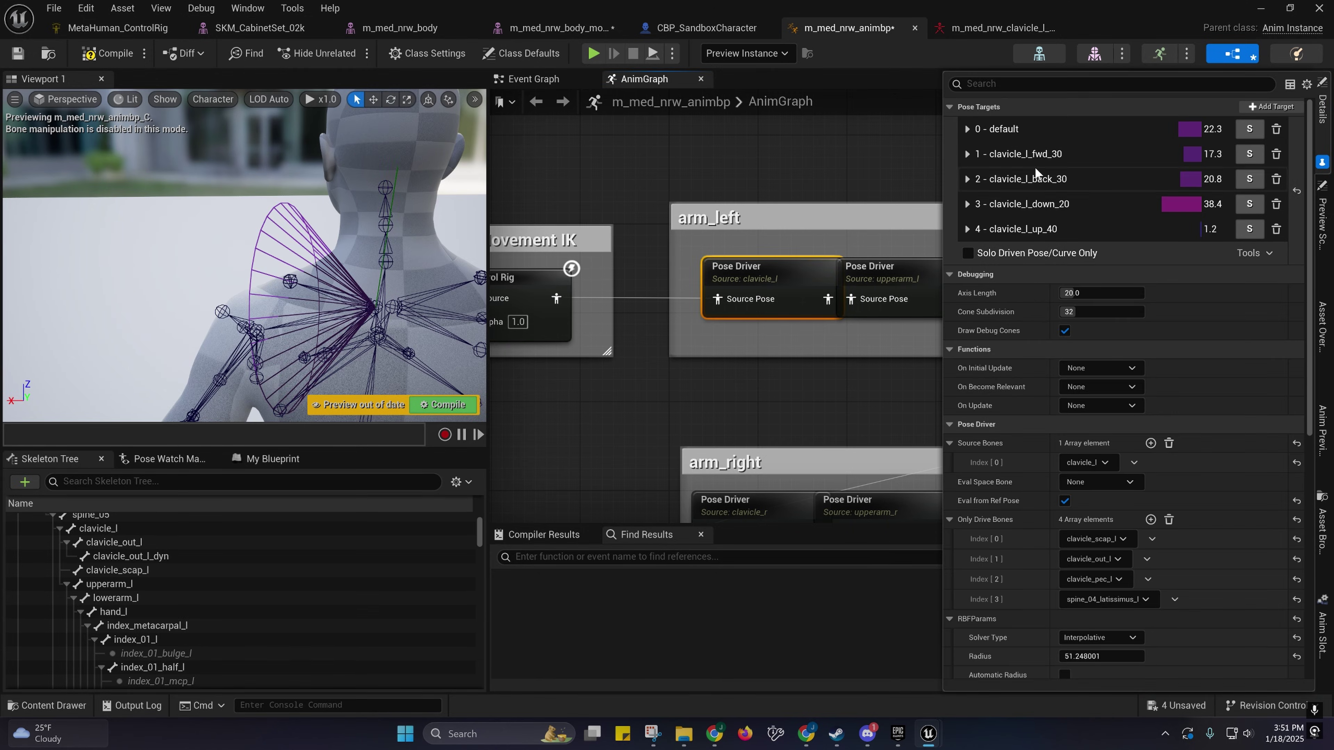
Step: Set the default target's second rotation value to -81.36647, inspect the clavicle_l_fwd_30 rotation and compile the animation blueprint
click(967, 129)
text(-81.36647)
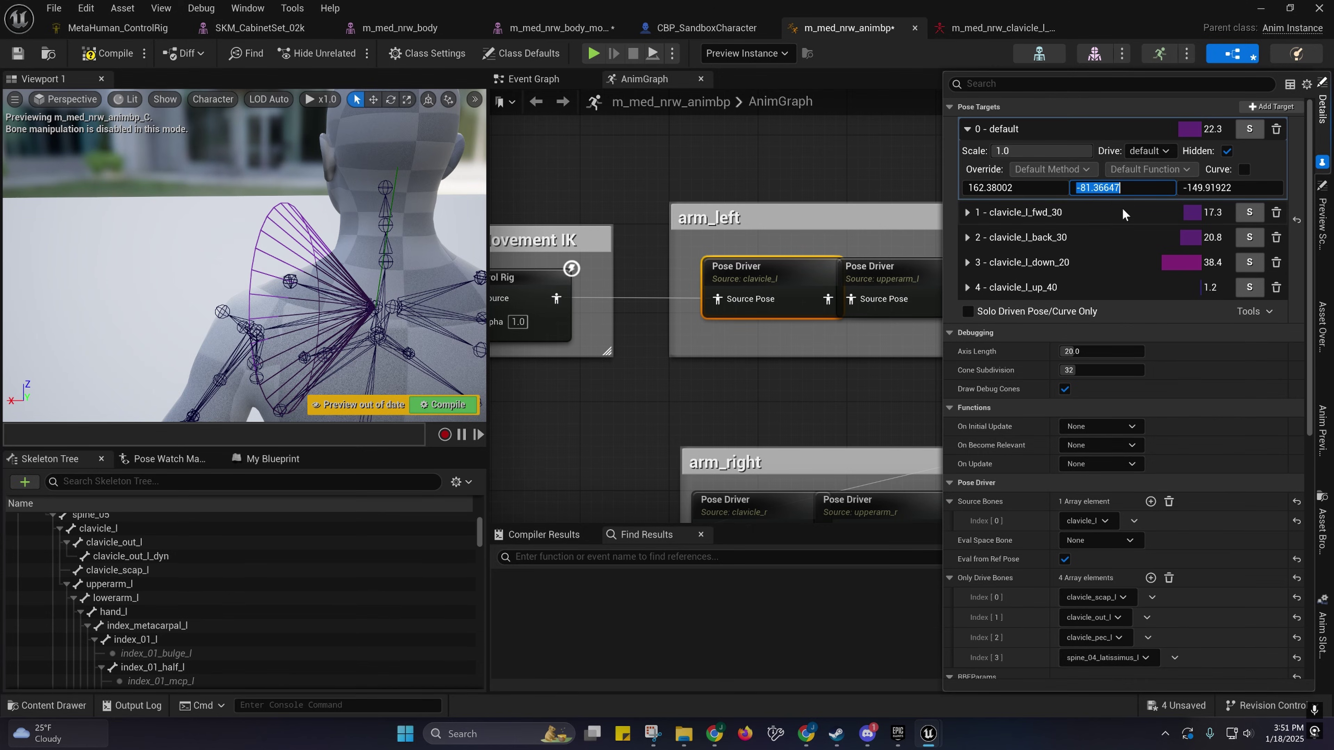
click(1037, 216)
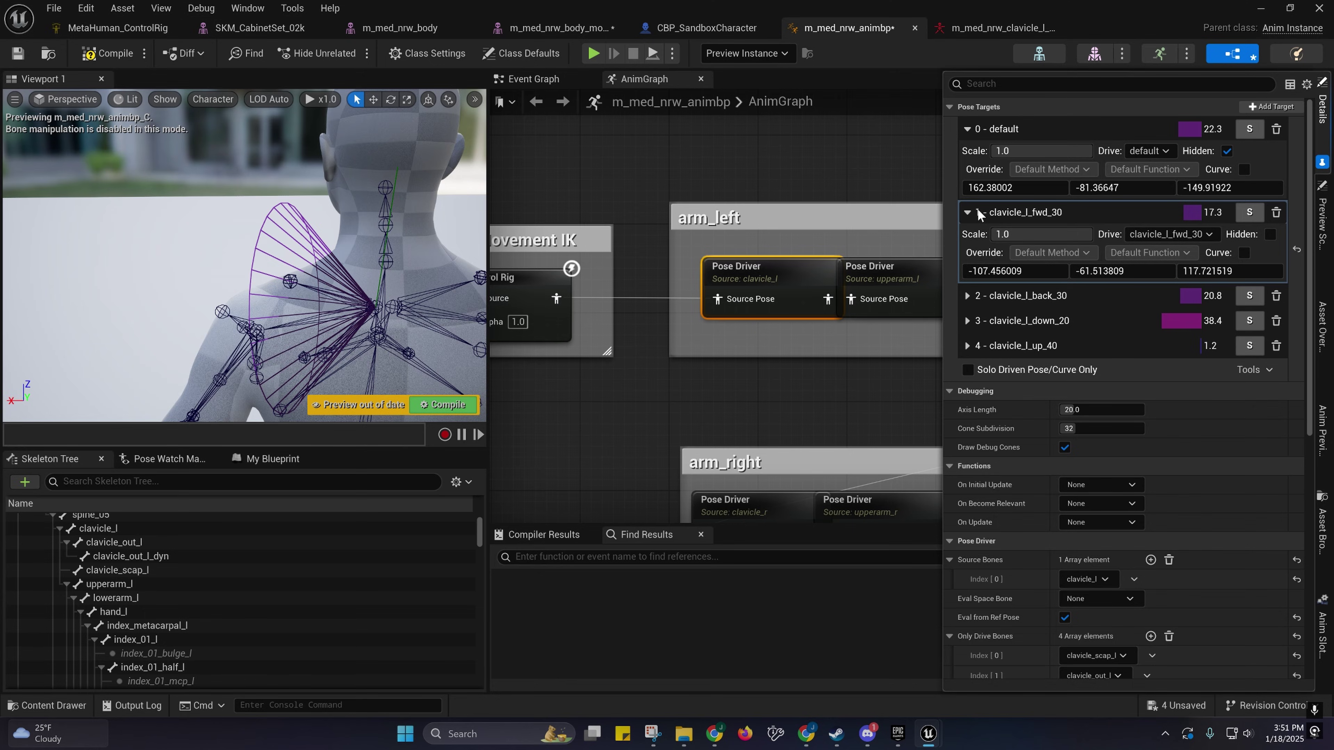
click(967, 212)
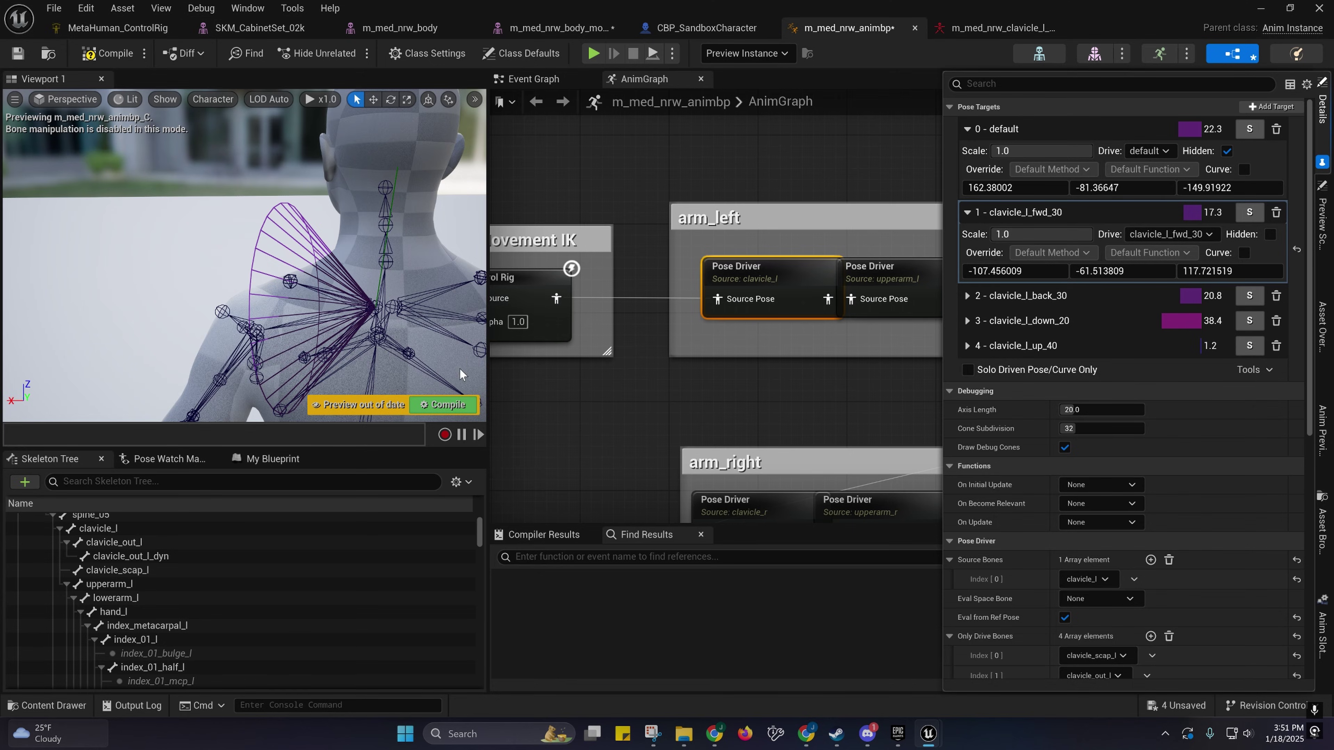
click(444, 405)
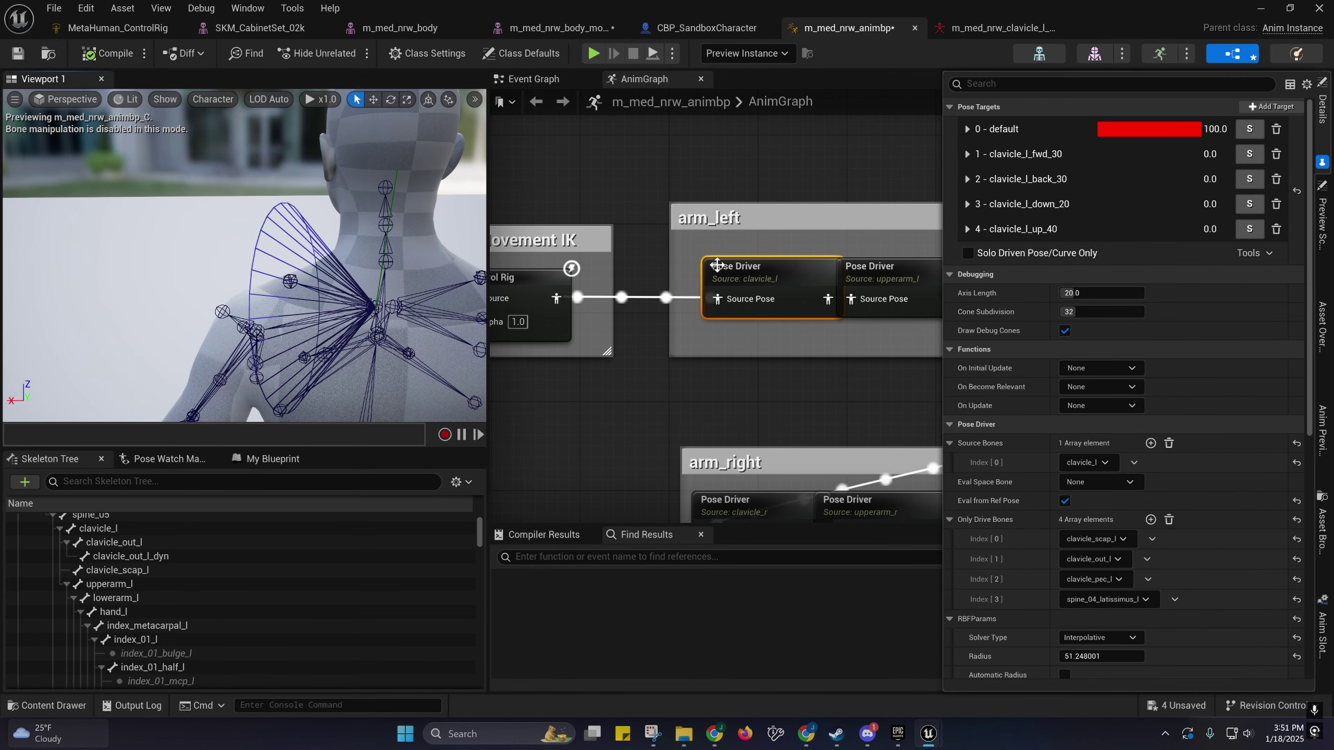
Step: Copy the second rotation value of the clavicle_l Pose Driver's clavicle_l_fwd_30 target and set it to 40 to test the cone
click(786, 377)
click(783, 285)
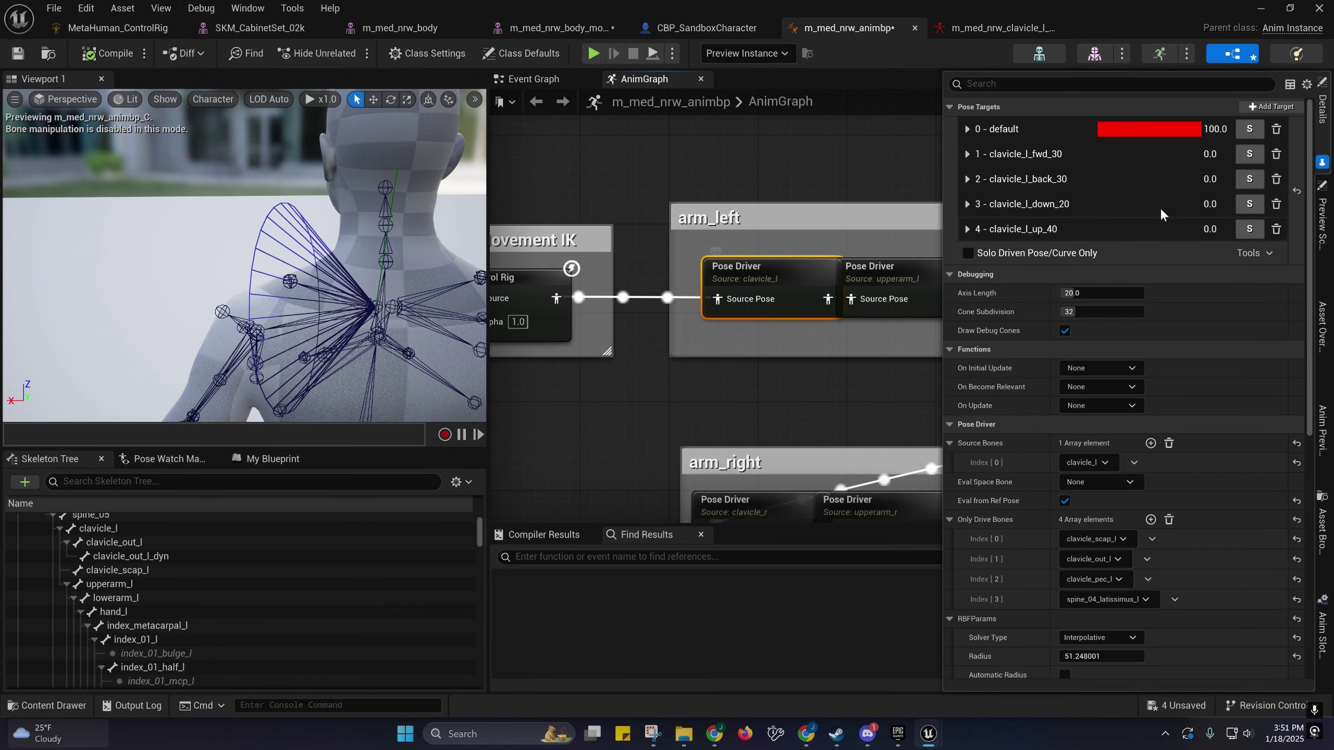
click(968, 155)
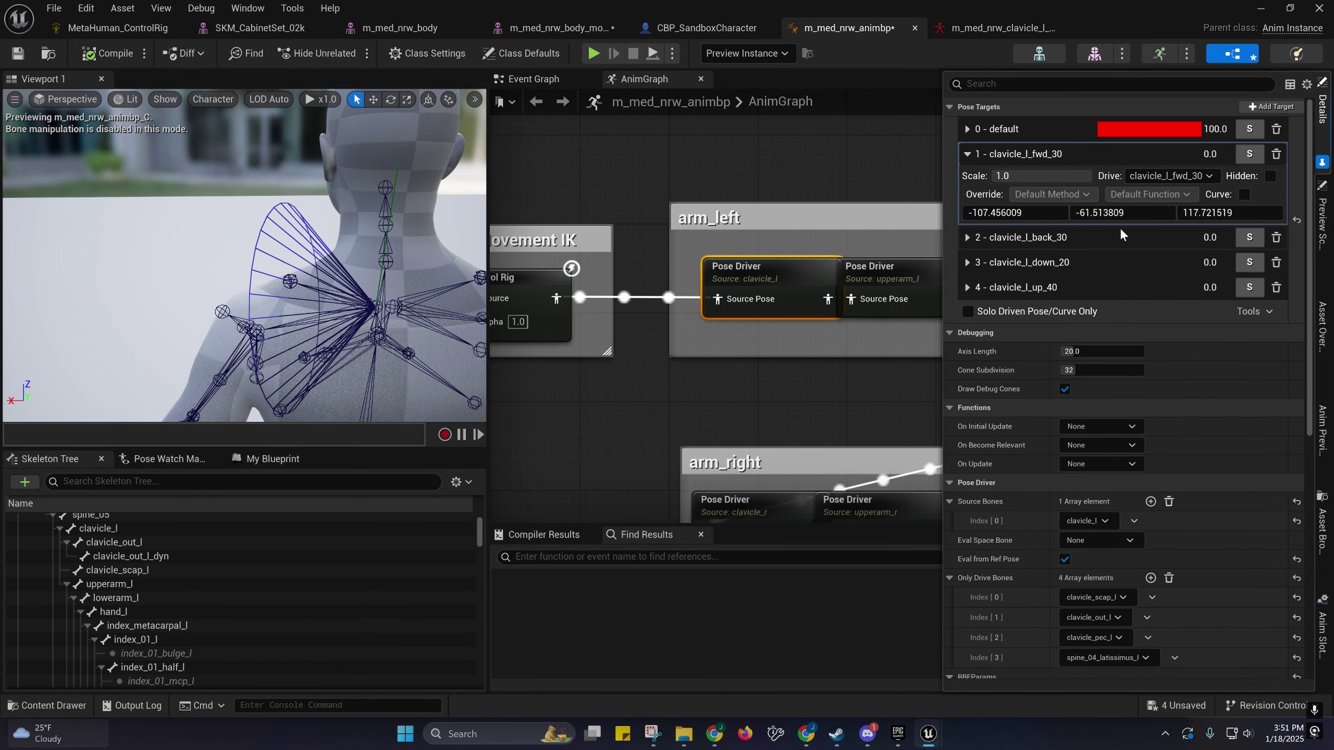
click(1117, 213)
key(ctrl+c)
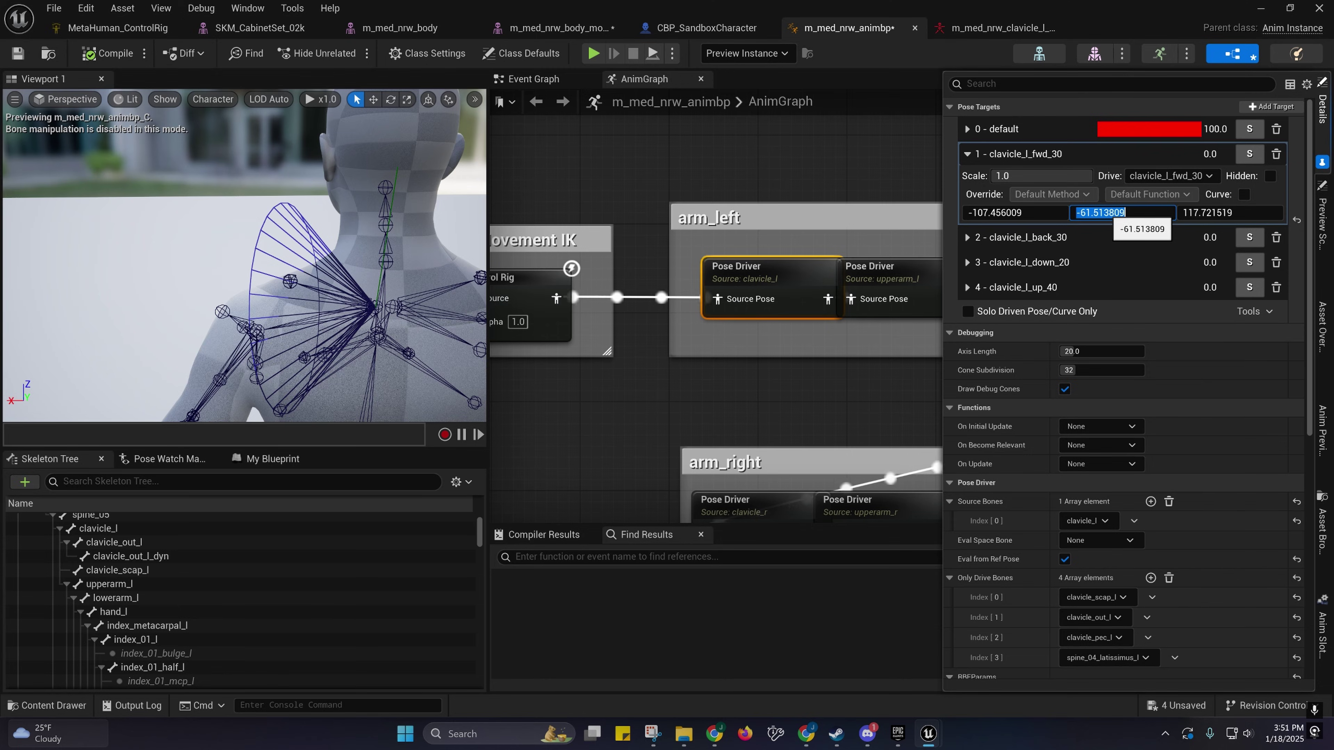
text(40)
key(Return)
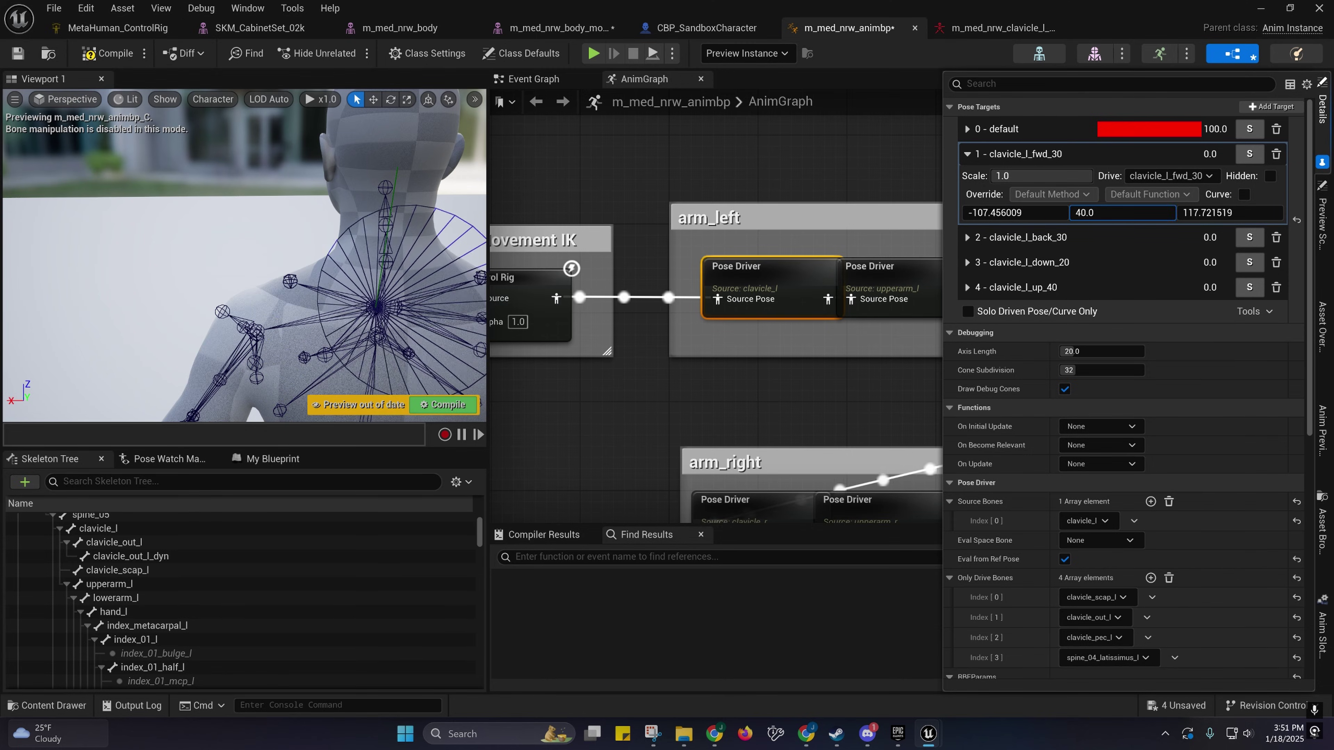
Step: Restore the clavicle_l_fwd_30 target's second rotation value to the copied -61.513809
mouse_move(1117, 213)
mouse_down()
mouse_move(1045, 212)
mouse_move(1169, 212)
mouse_move(1096, 213)
mouse_up()
click(1097, 213)
key(ctrl+v)
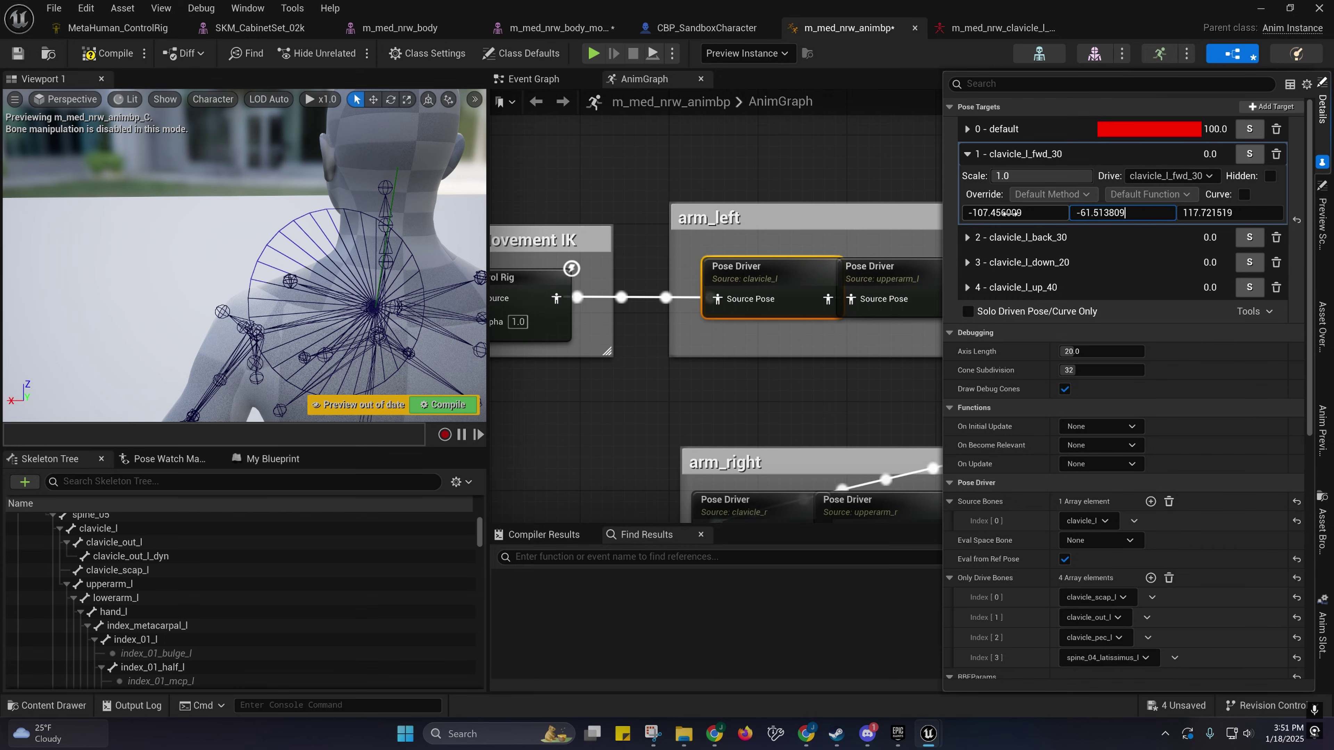
key(Return)
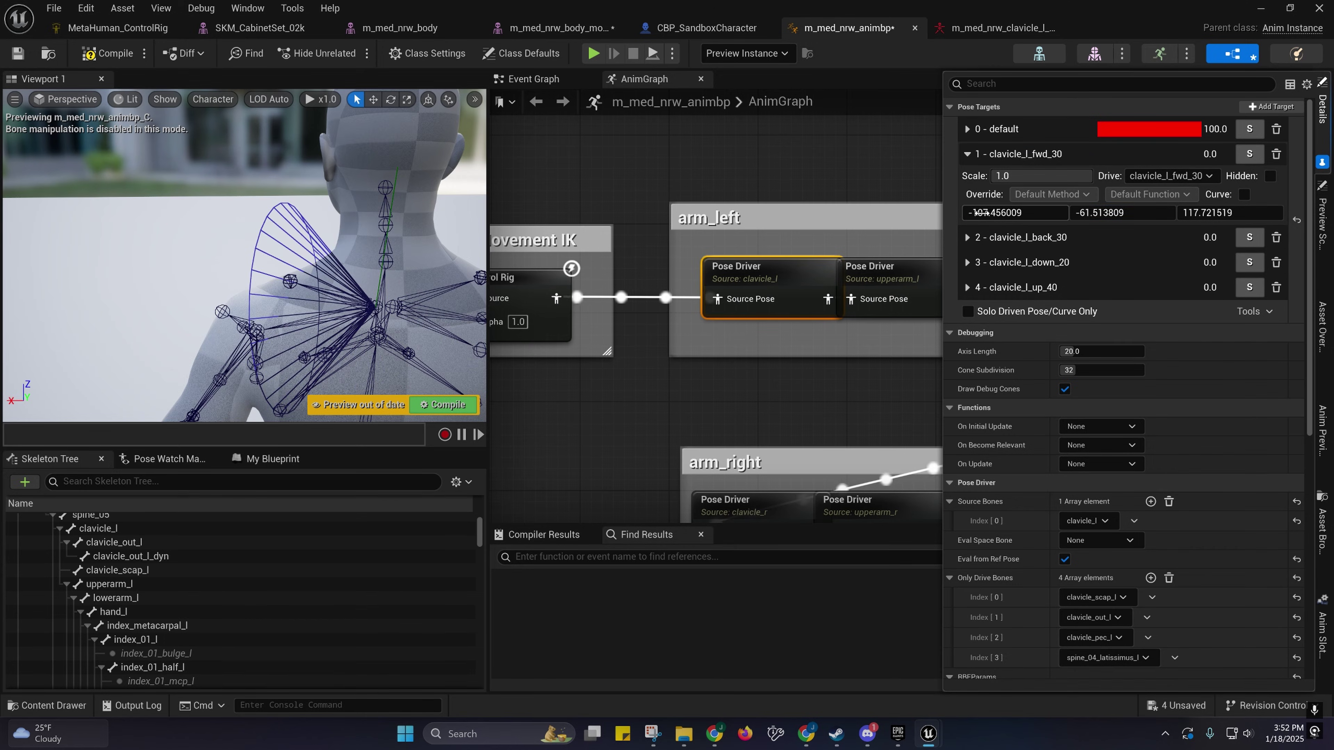
Step: Examine the clavicle_l_back_30 target, the driver's source and driven bones, its RBF parameters, and the matching bones on the shoulder
click(968, 237)
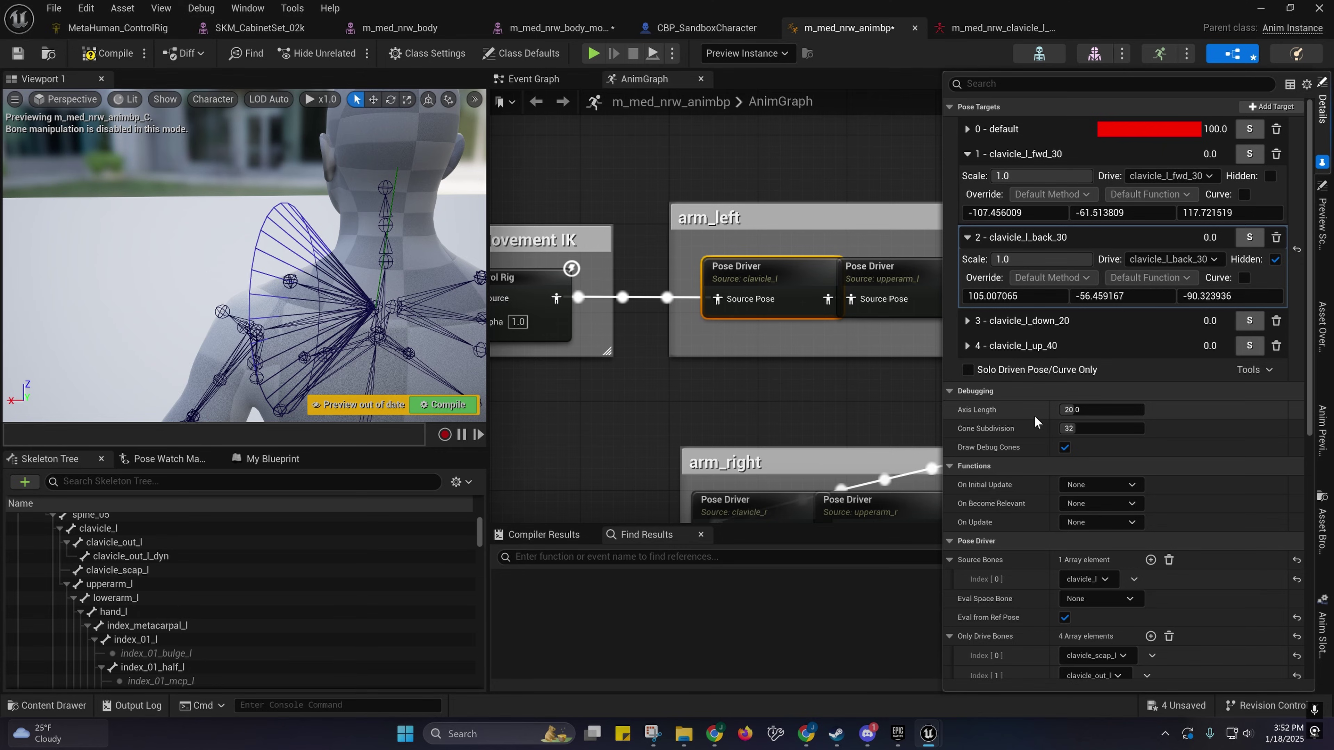
scroll(1034, 416, down, 2)
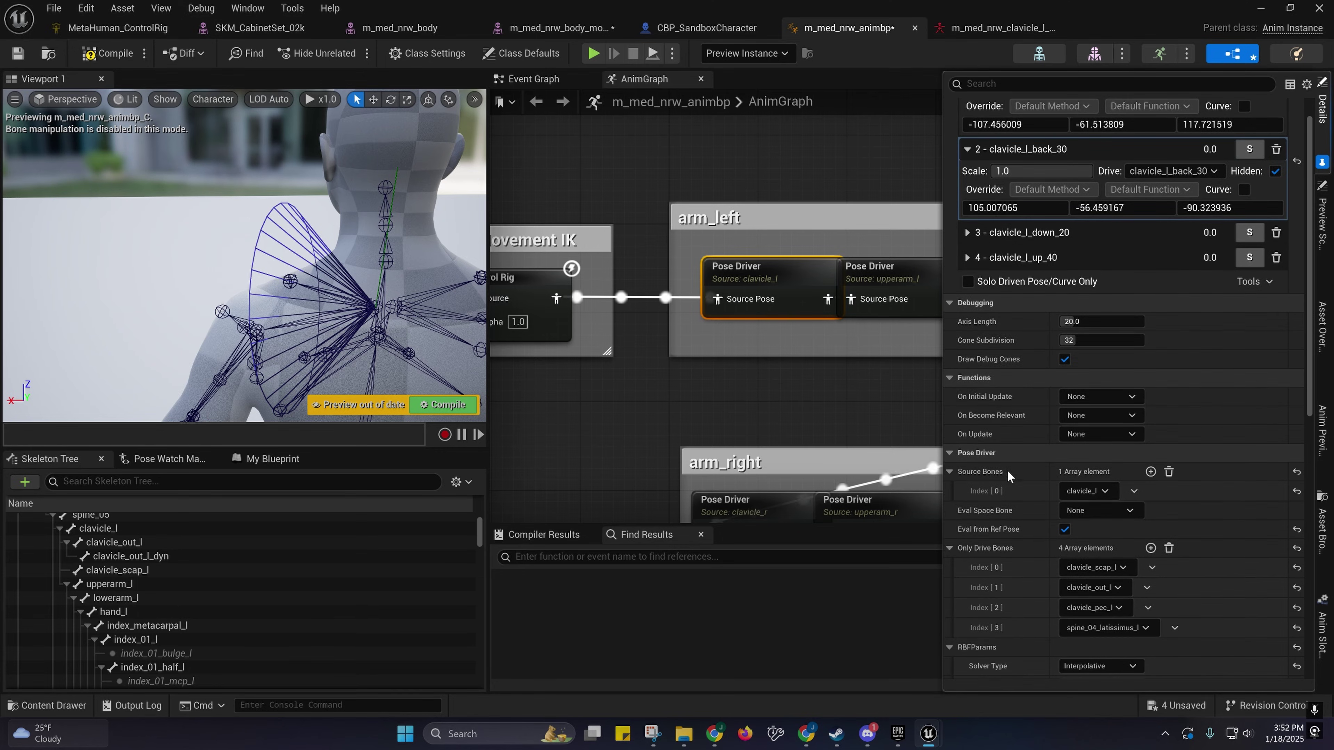
scroll(1007, 465, down, 2)
mouse_move(346, 252)
right_down()
mouse_move(310, 258)
mouse_move(260, 295)
mouse_move(344, 267)
right_up()
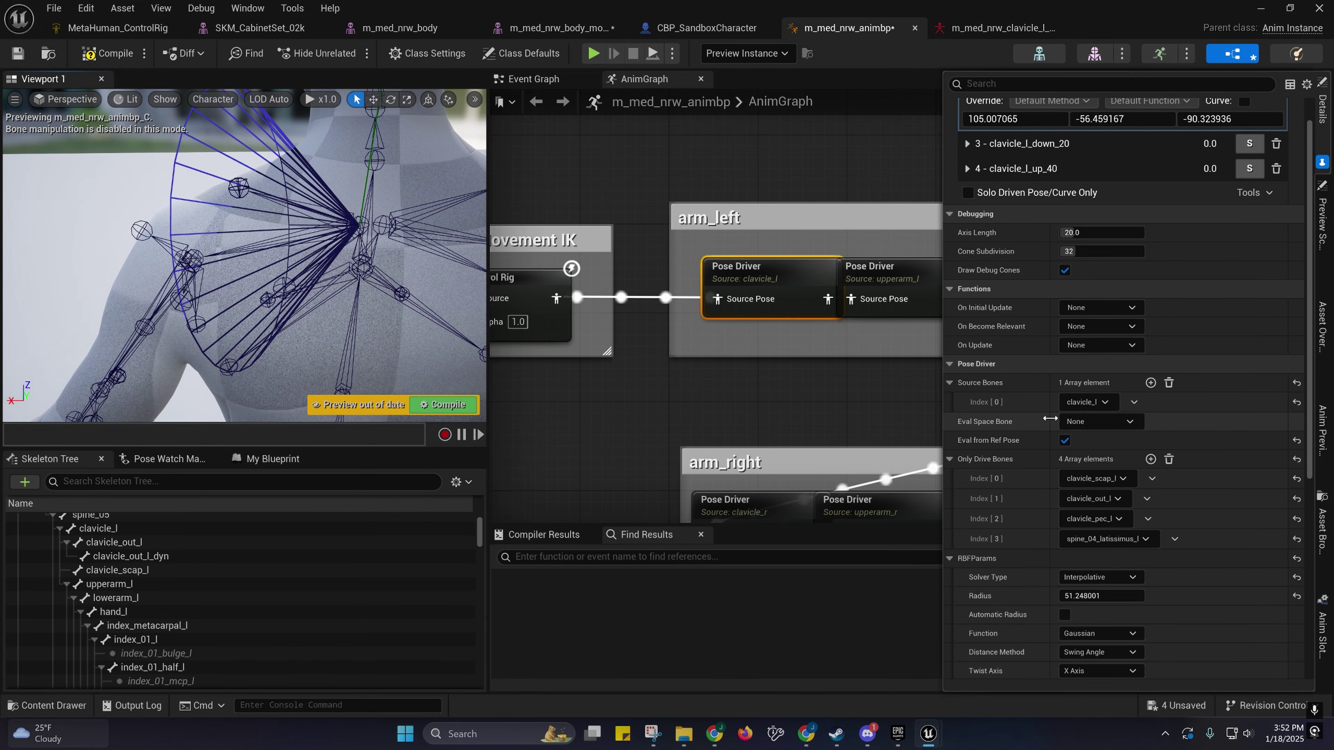
scroll(978, 373, down, 3)
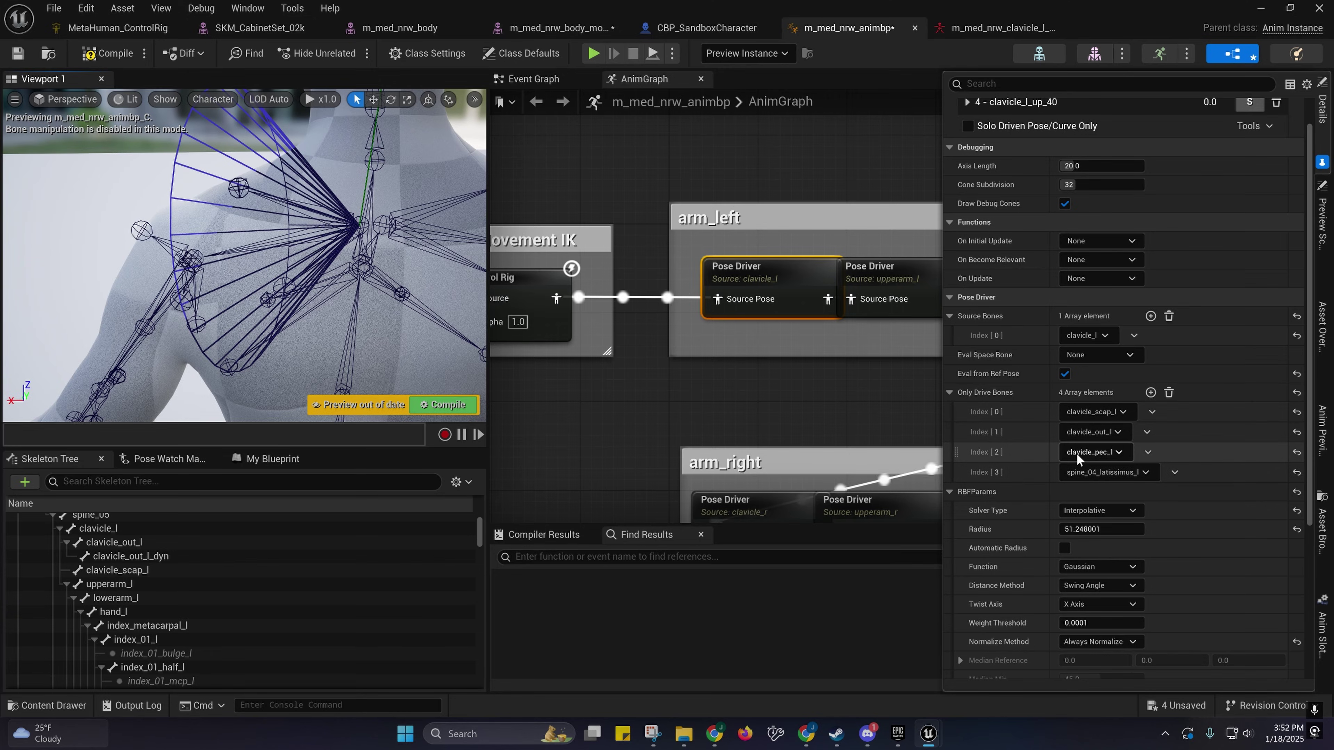
right_drag(316, 253, 228, 265)
Step: Select the hand_l Pose Driver in the arm_left group and view its debug cones on the wrist
right_drag(808, 370, 371, 386)
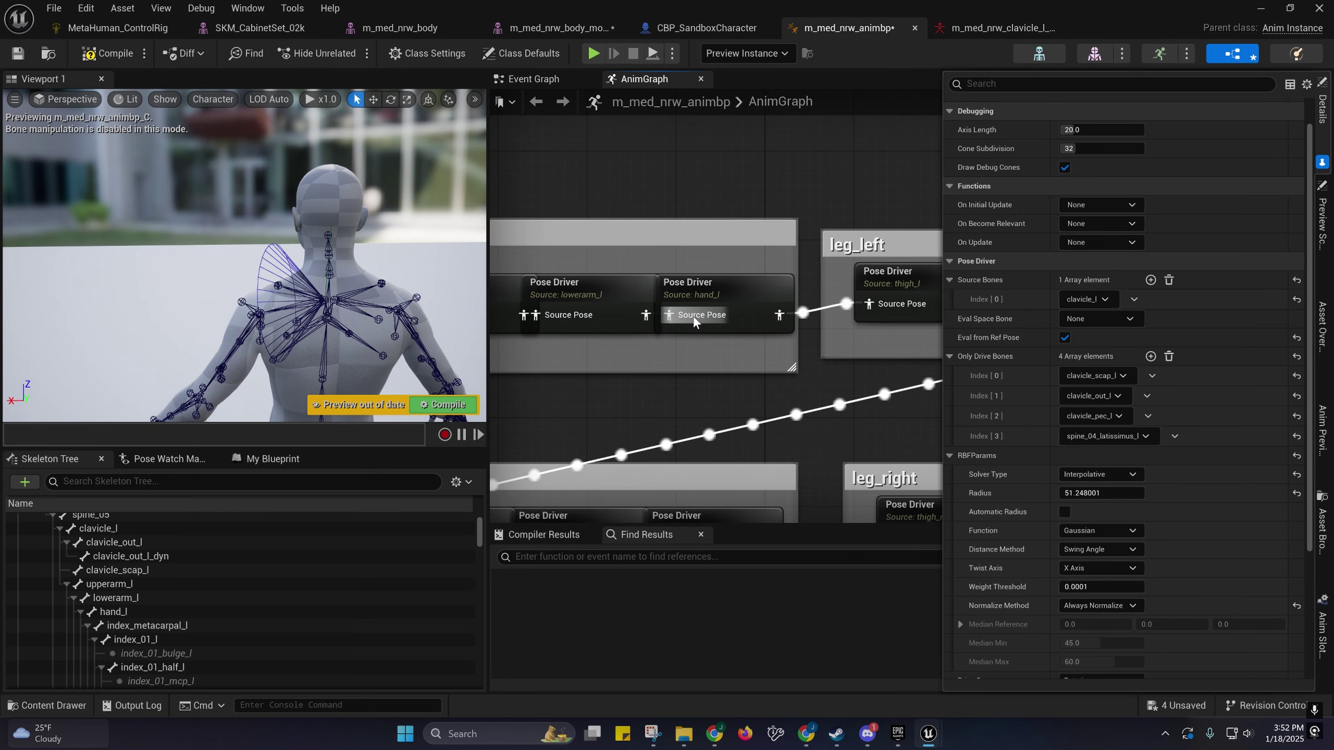
click(659, 331)
right_drag(315, 326, 402, 334)
Step: Collapse the finger and thumb bone branches under hand_l in the skeleton hierarchy to expose the wrist bones
click(84, 624)
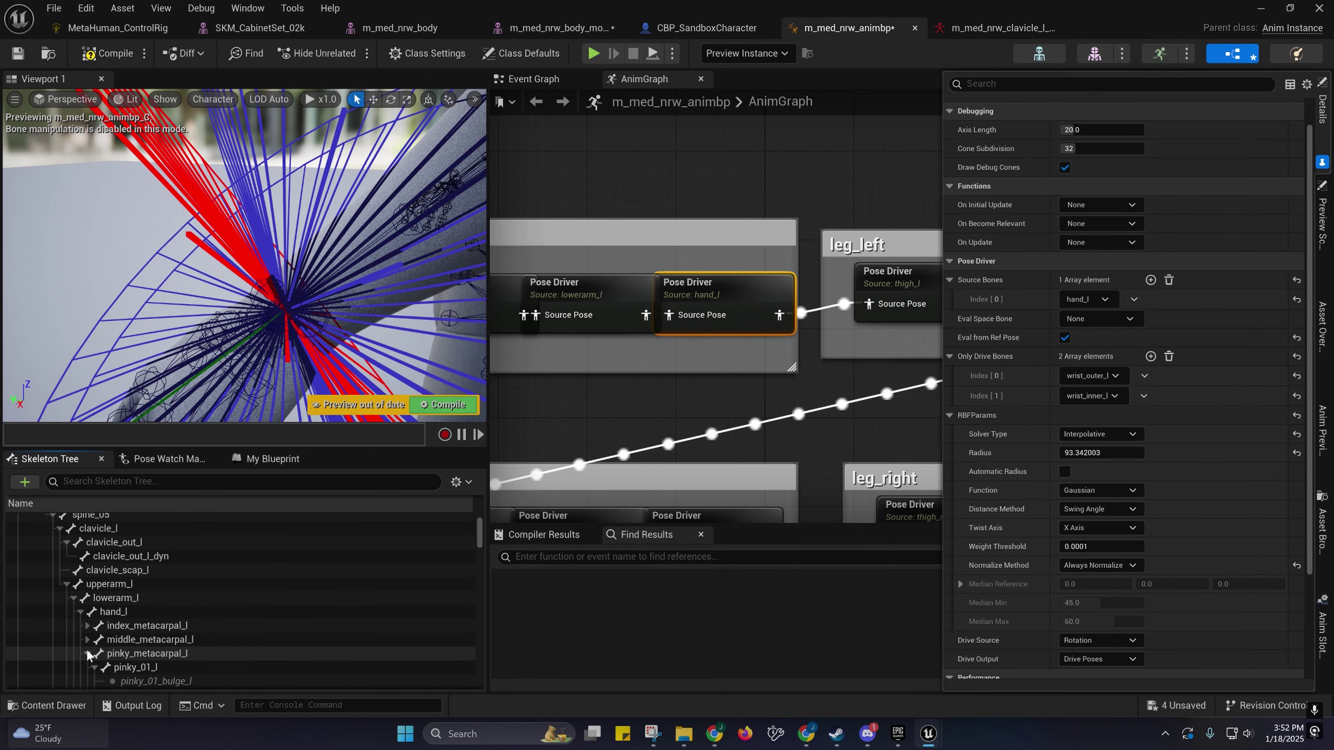
right_click(87, 652)
click(91, 667)
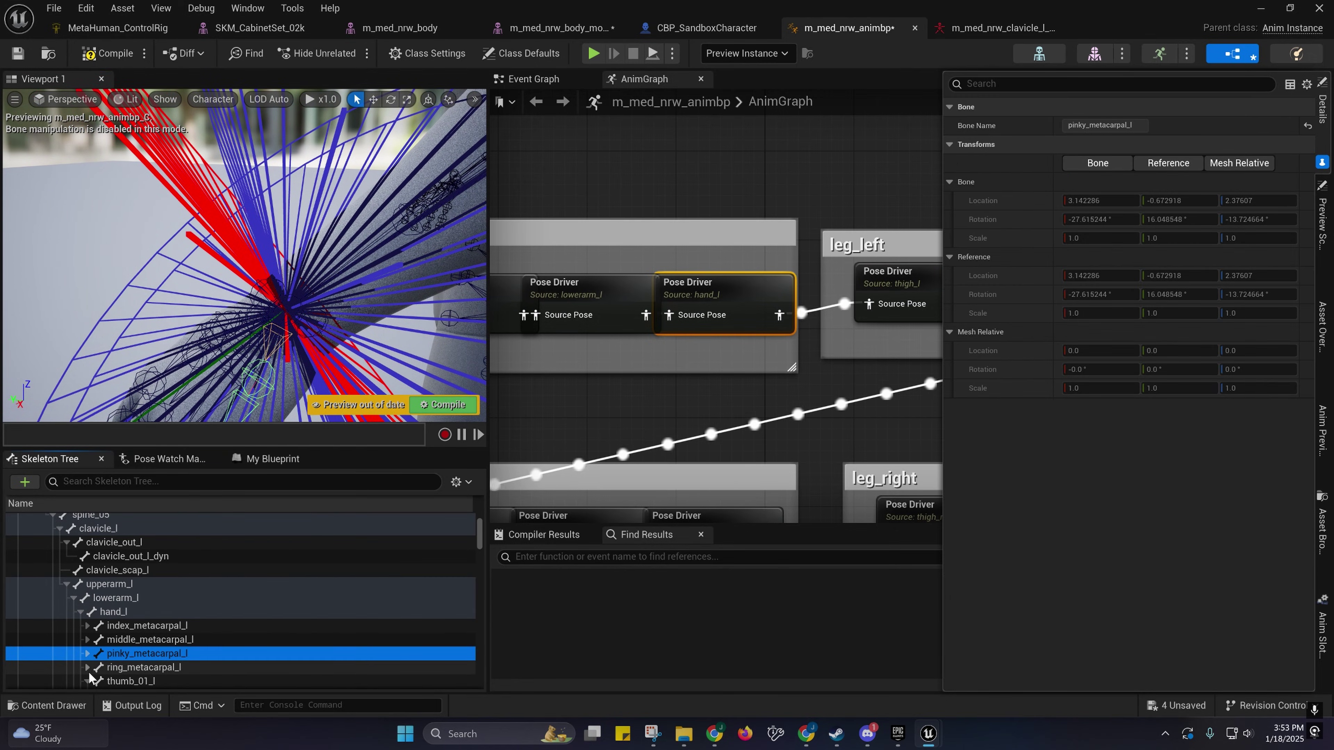
click(87, 681)
scroll(110, 626, down, 3)
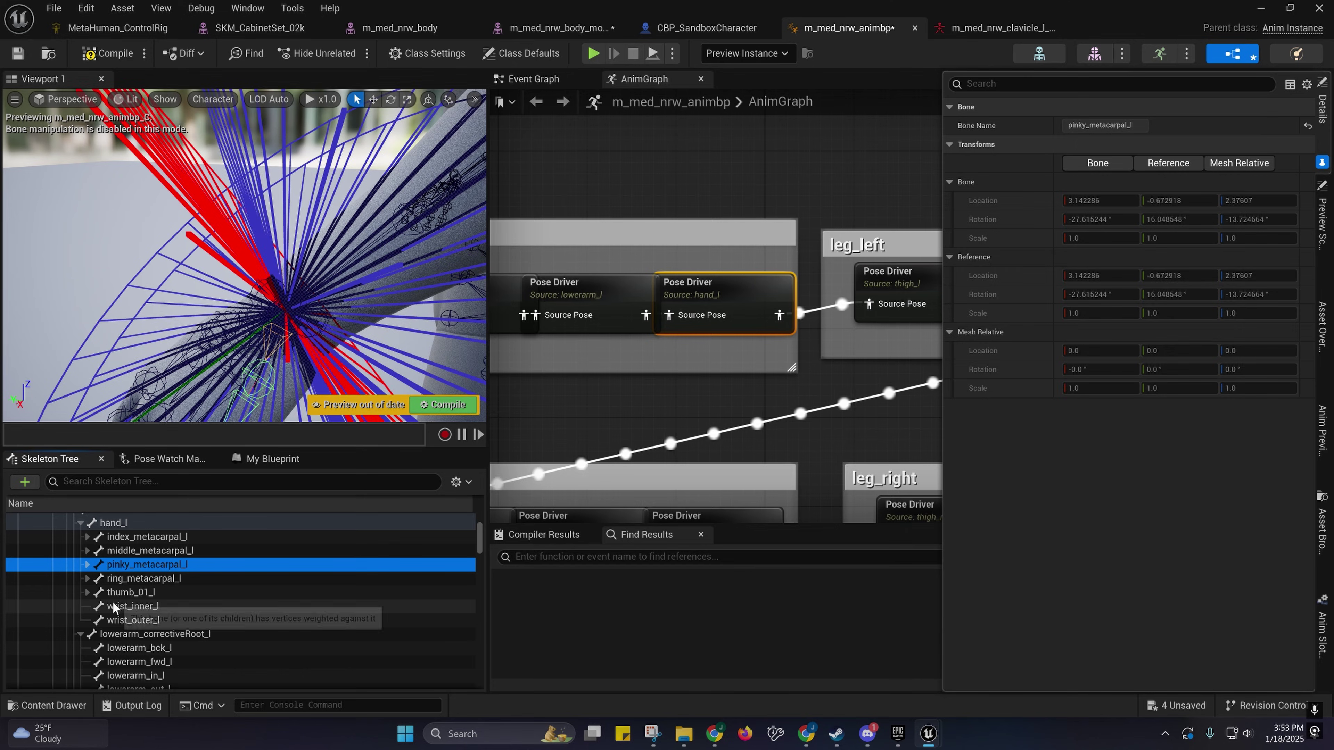
Step: Select the hand_l, wrist_inner_l and wrist_outer_l bones together to highlight them on the mesh
scroll(110, 578, up, 1)
click(103, 544)
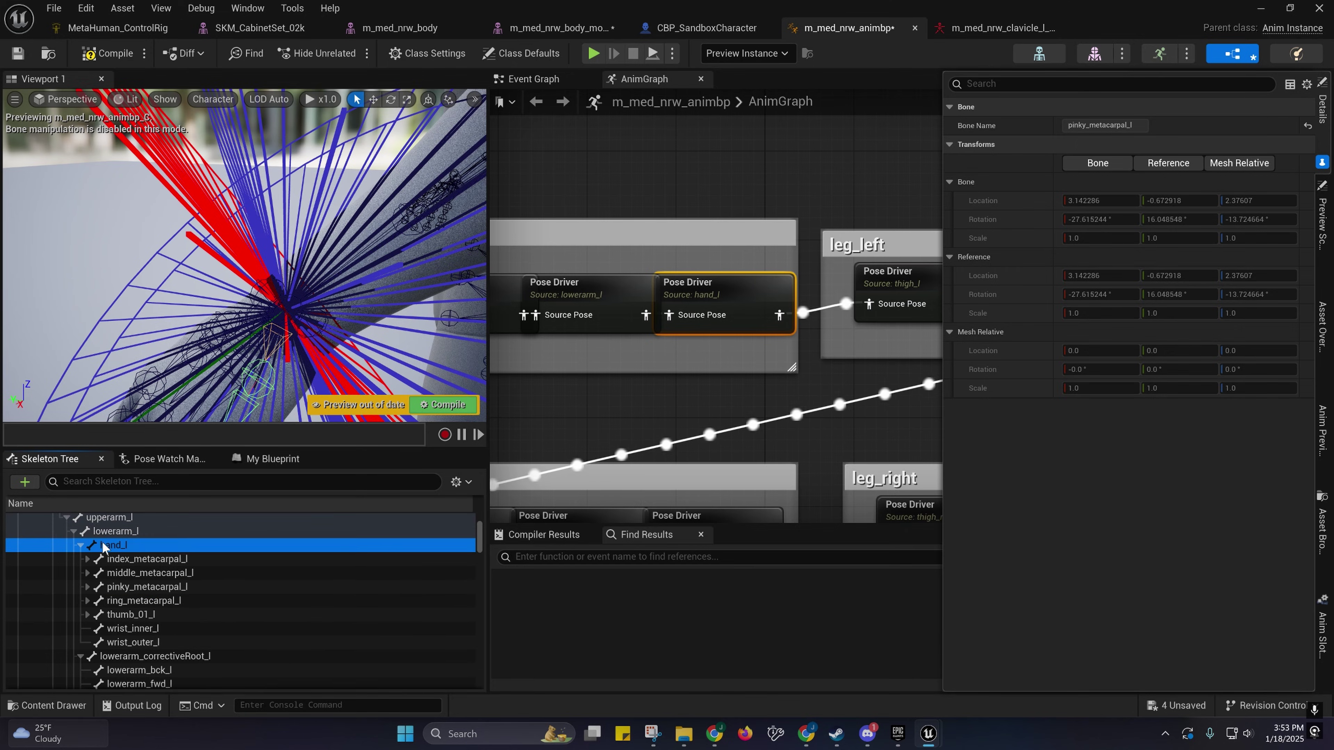
ctrl+click(123, 627)
ctrl+click(126, 642)
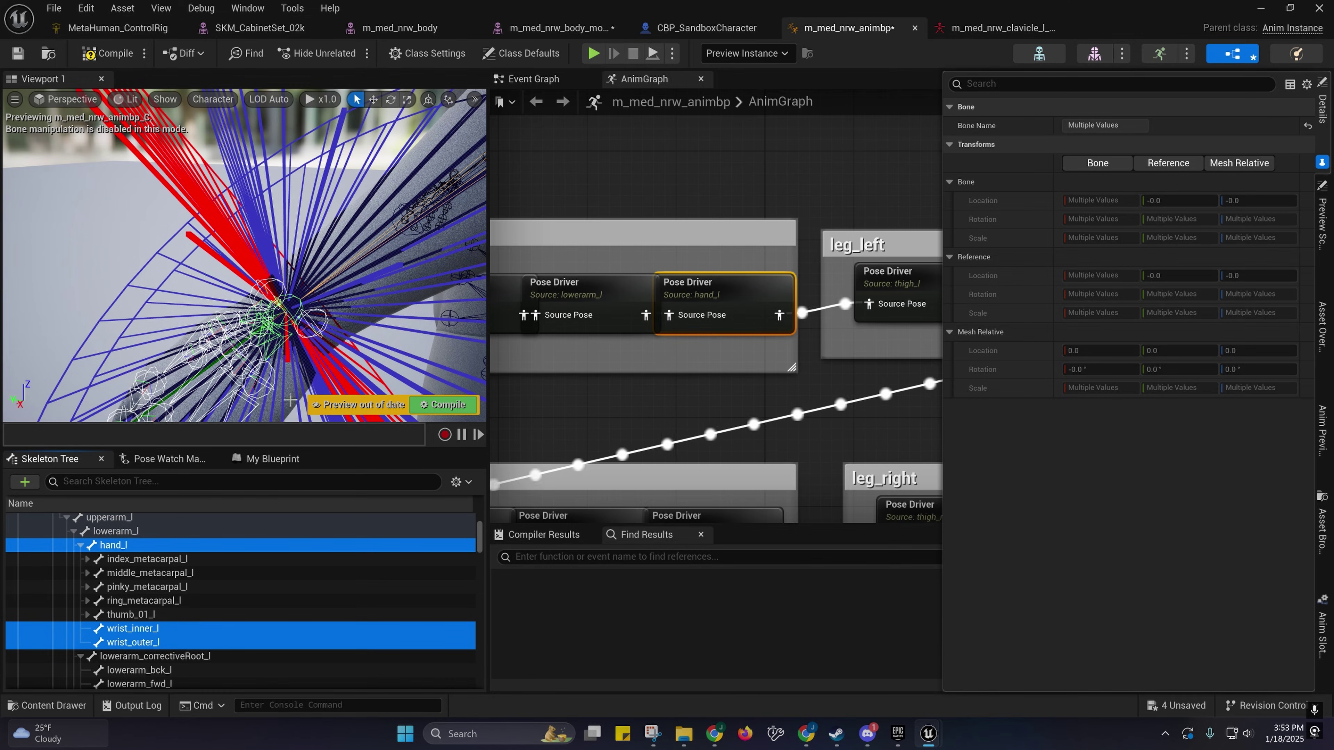
Step: Examine the hand_l Pose Driver's targets, source bone, driven wrist bones, RBF parameters and pose asset alongside its cones
mouse_move(562, 392)
right_down()
mouse_move(581, 393)
mouse_move(560, 384)
right_up()
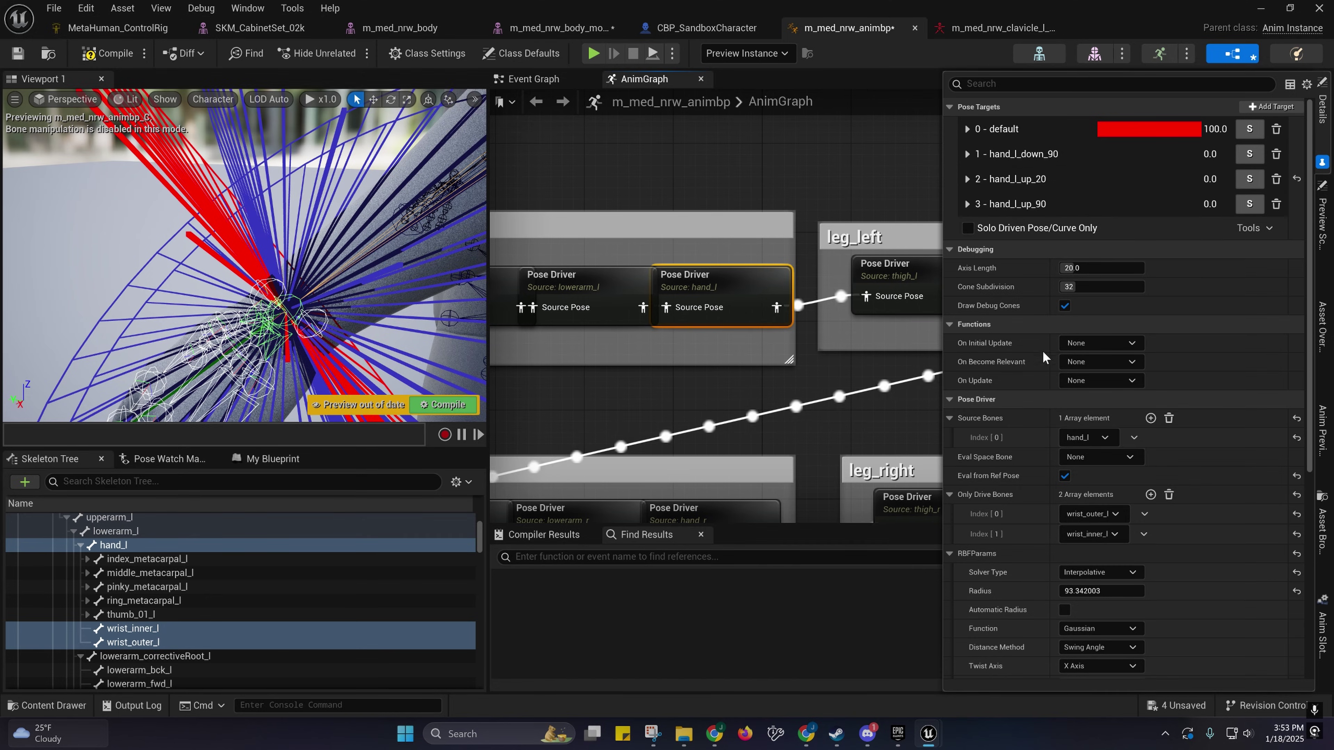
scroll(1046, 384, down, 3)
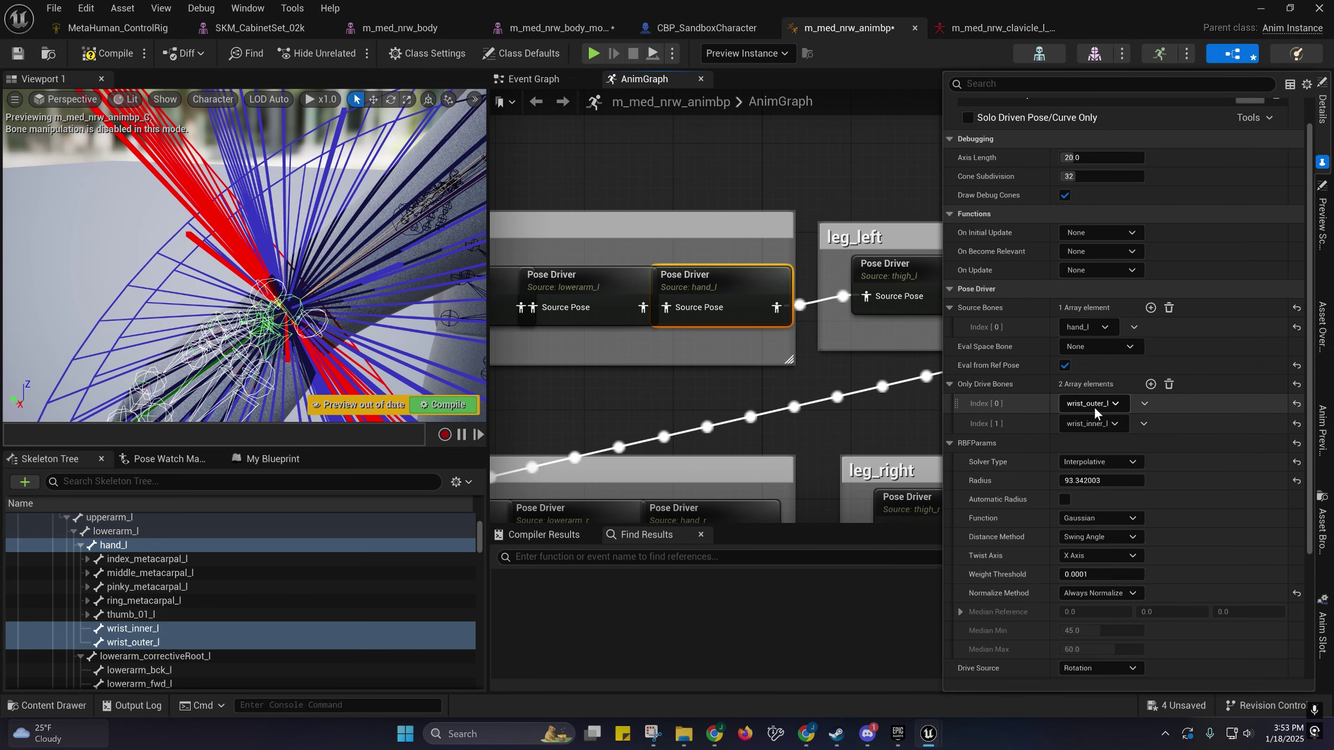
right_drag(375, 231, 436, 207)
right_drag(341, 243, 307, 275)
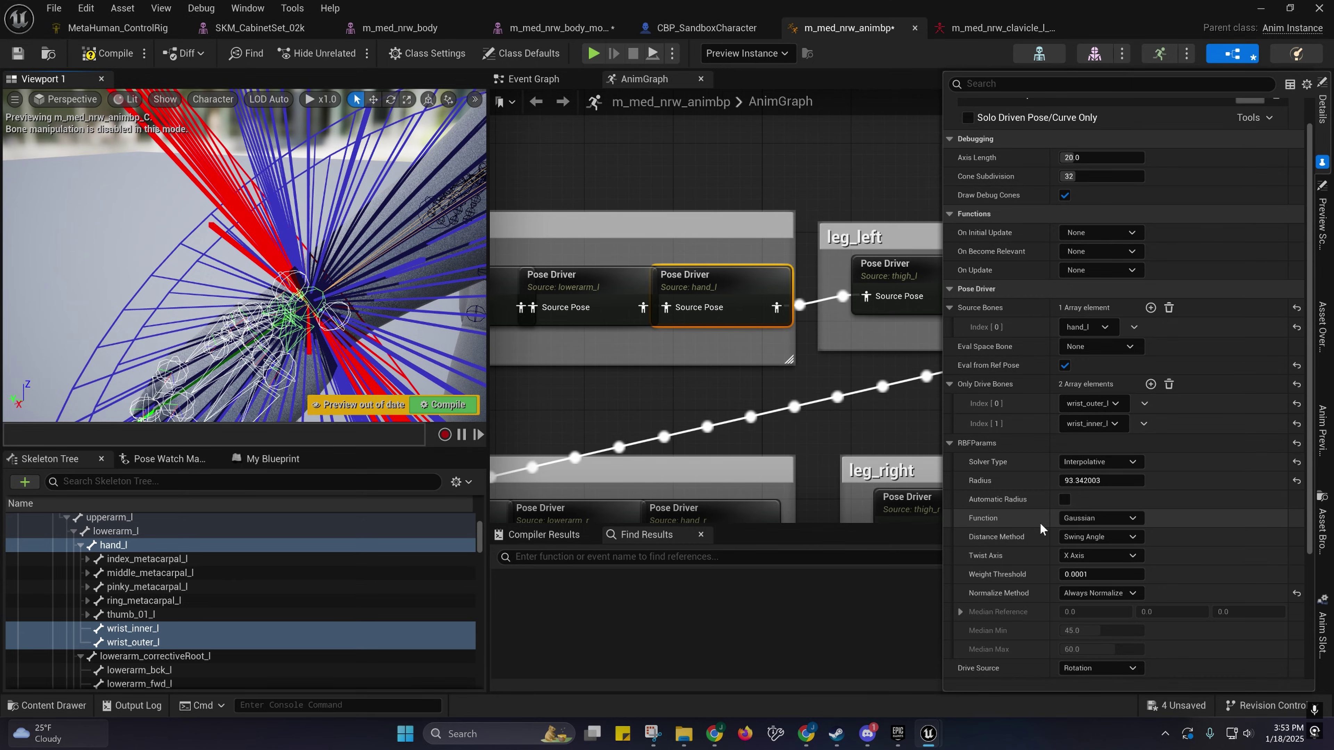
right_drag(368, 294, 401, 281)
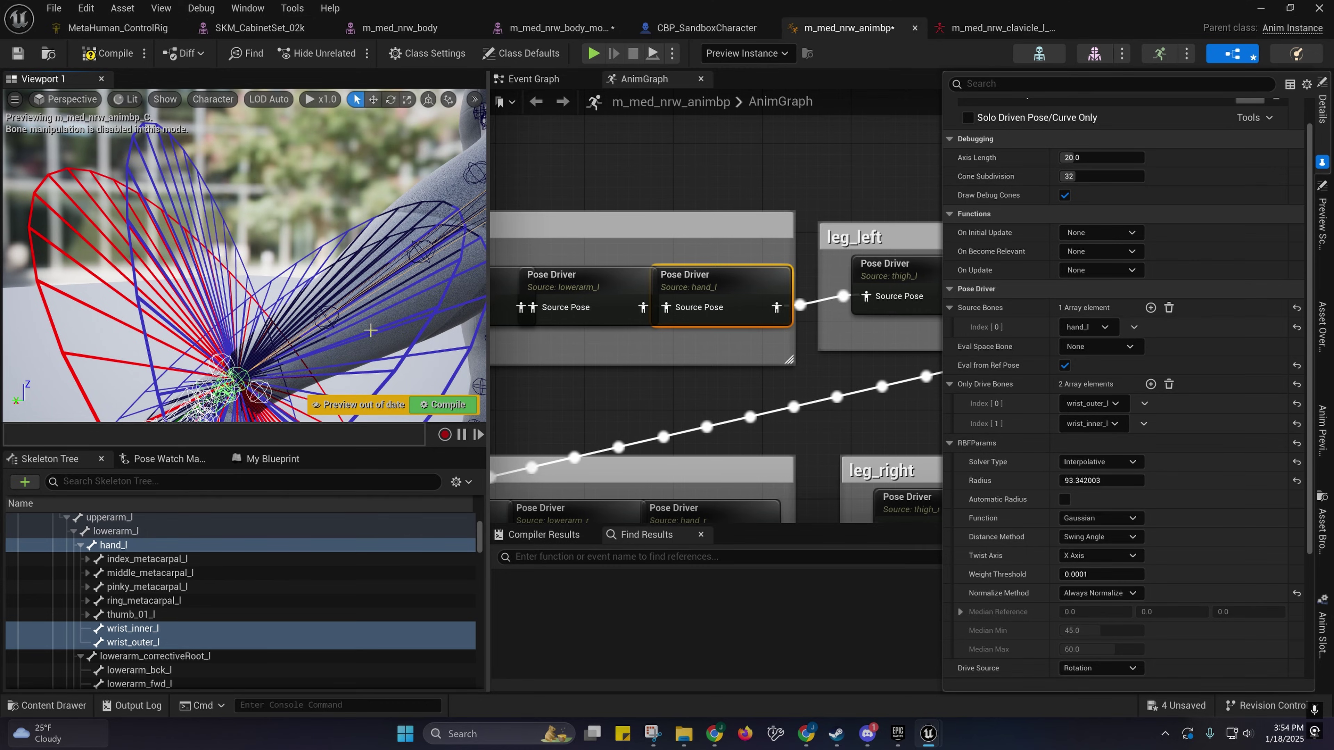
right_drag(365, 324, 365, 324)
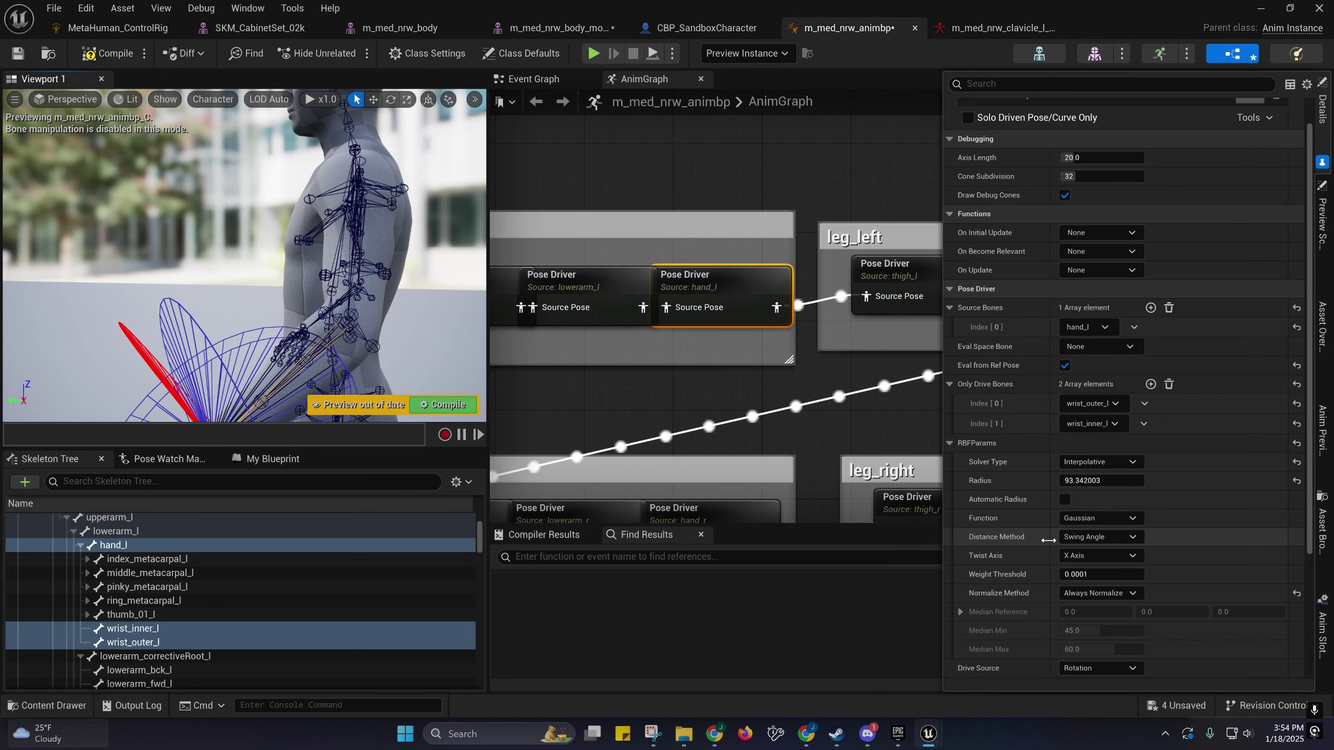
scroll(1048, 541, down, 3)
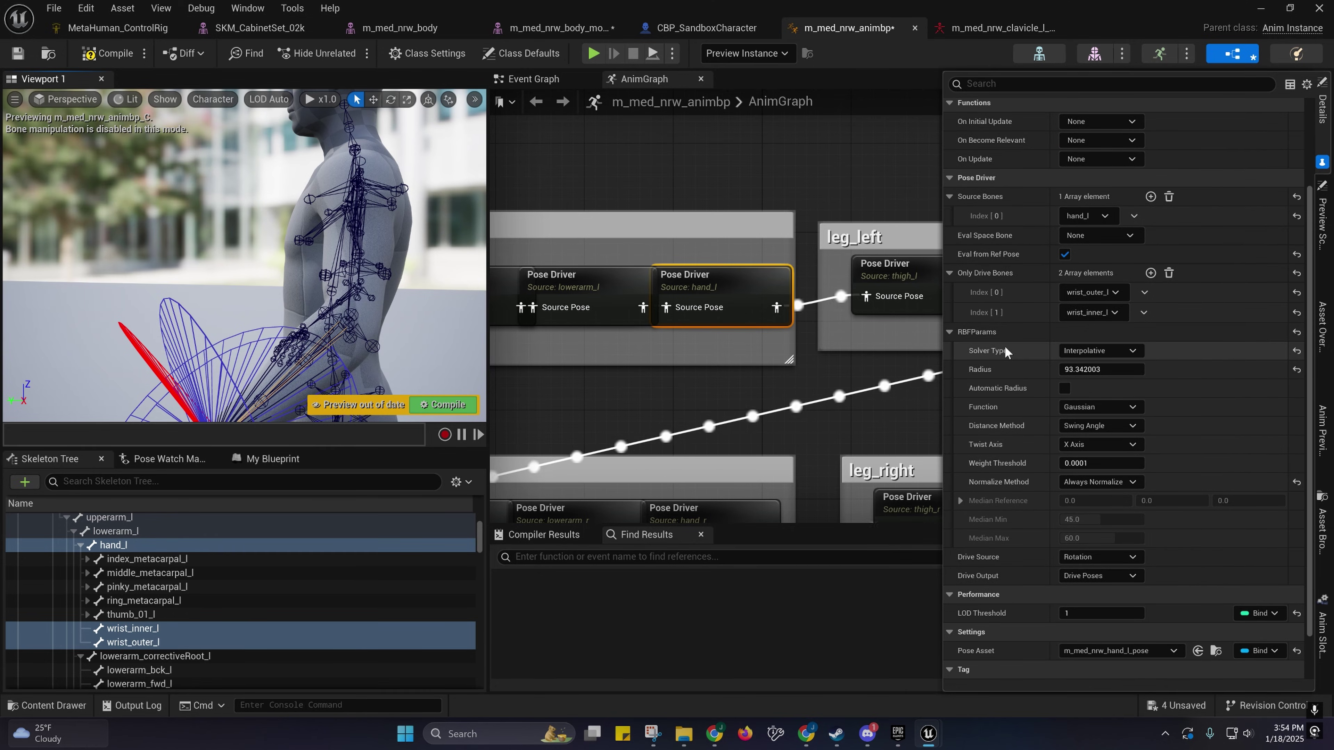
scroll(1004, 350, up, 1)
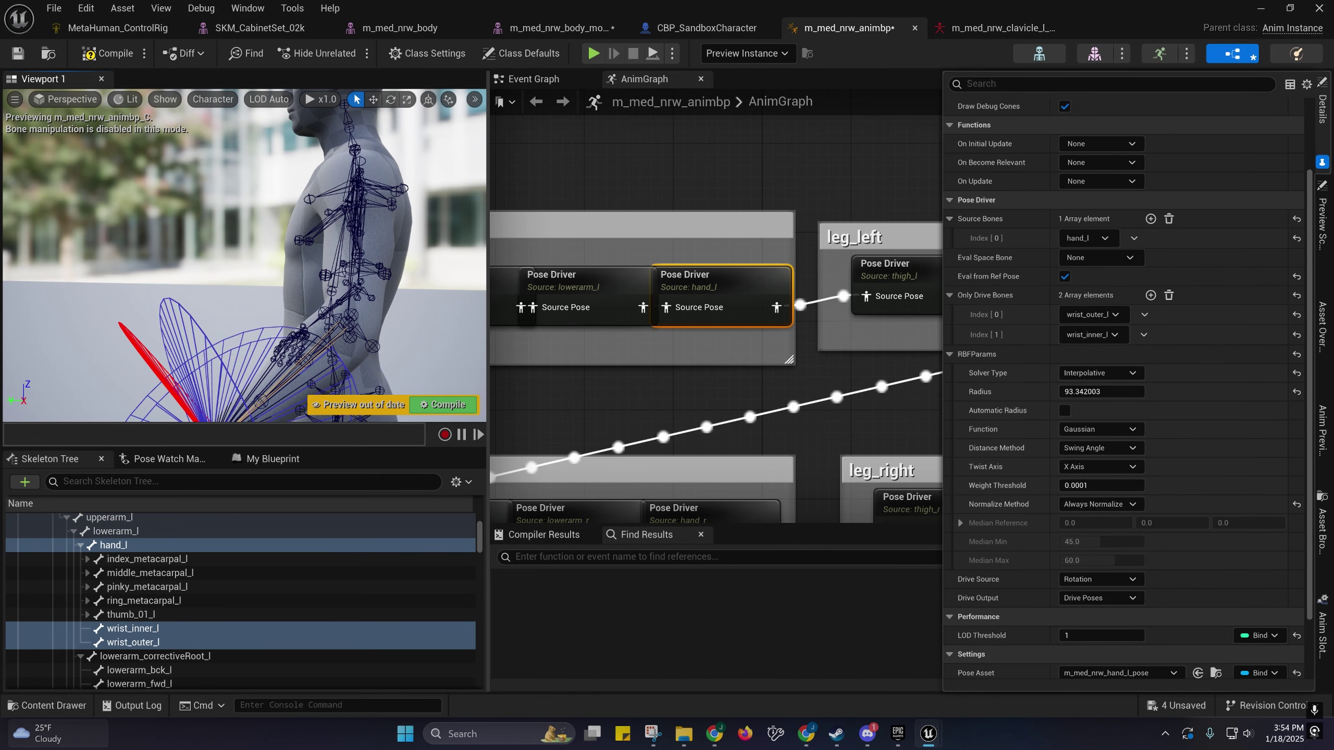
right_drag(398, 307, 398, 308)
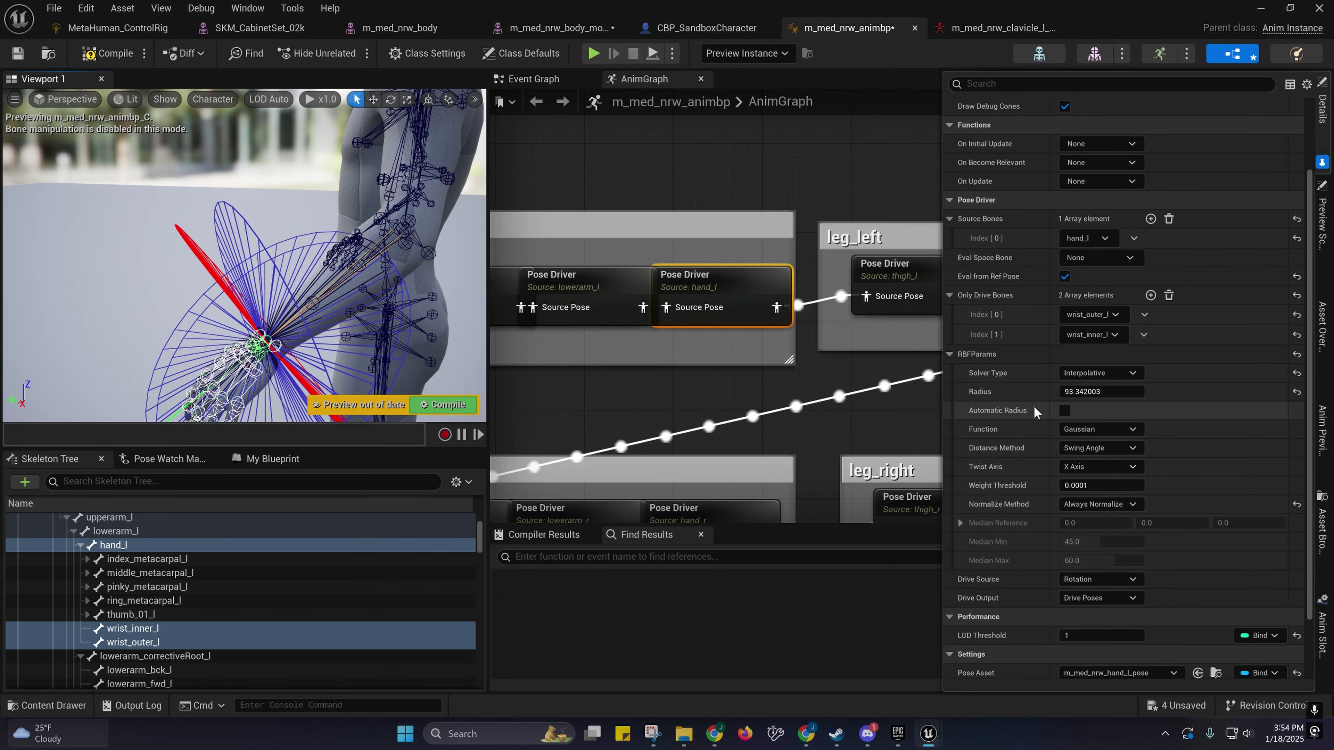
Step: Review the hand_l Pose Driver's Solver Type options, keep Interpolative and return to its pose targets
click(1078, 374)
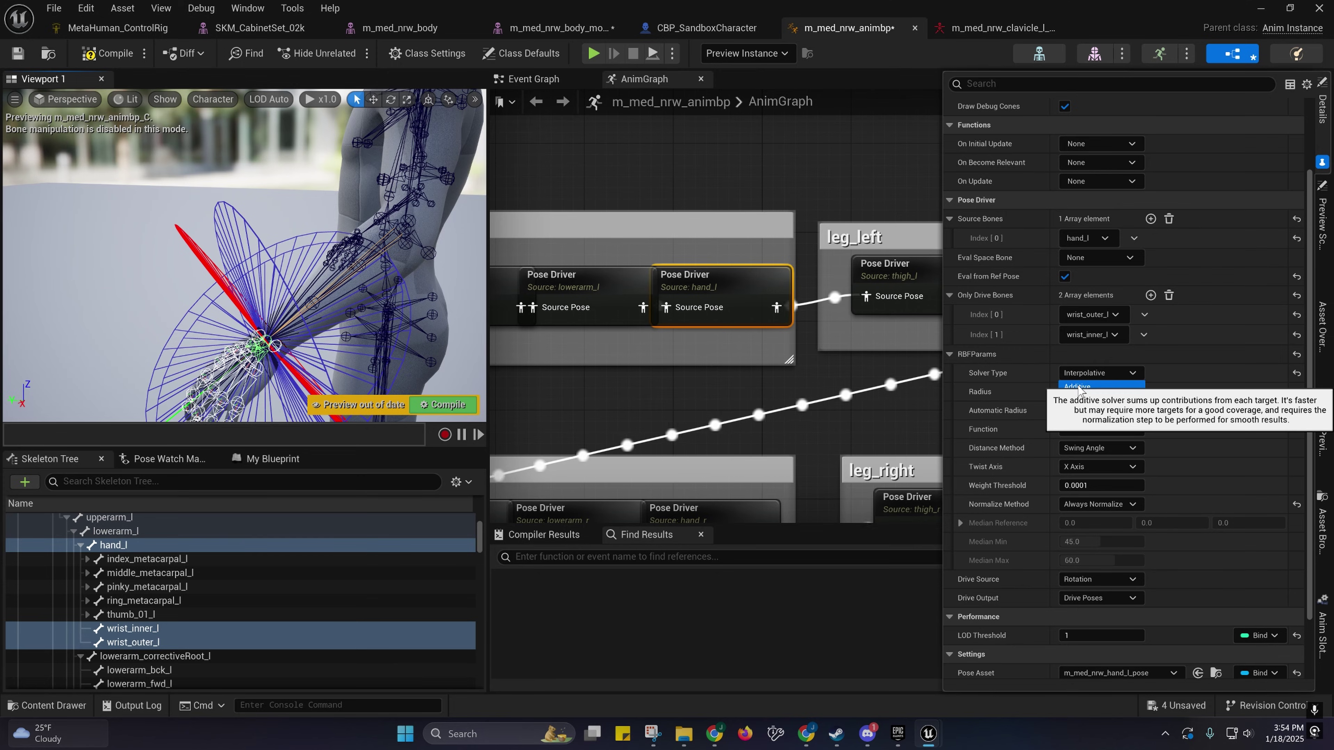
click(1082, 374)
scroll(1000, 377, up, 8)
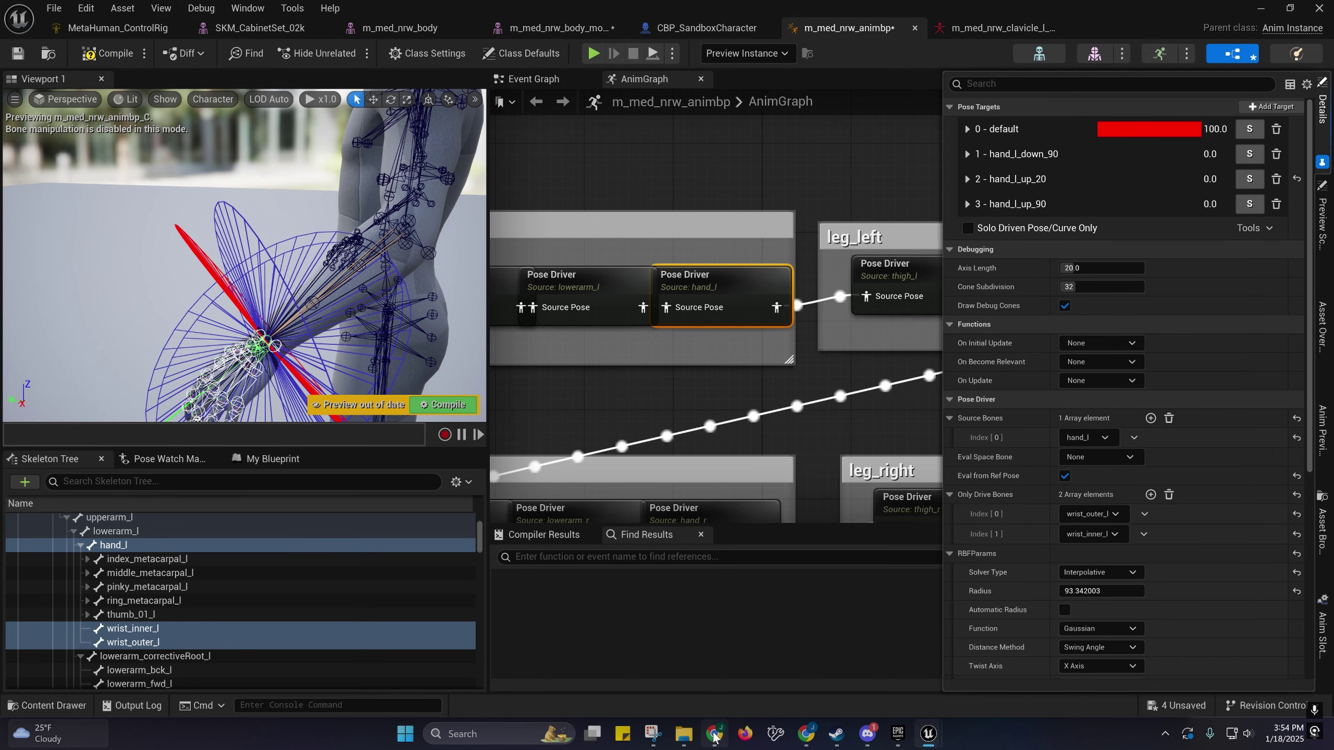
Step: Switch to the browser to view the "Pose Assets & Pose Drivers" tutorial video, then return to the Unreal Editor
mouse_move(716, 736)
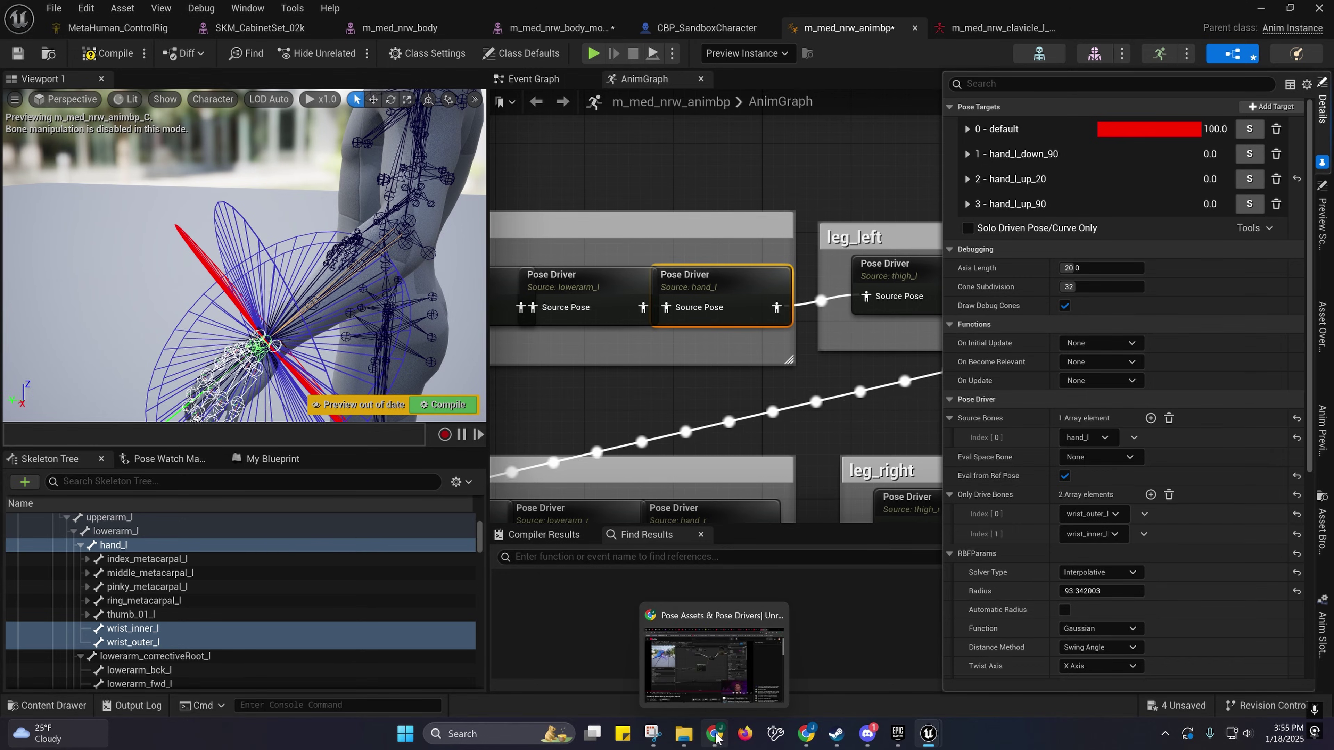
click(707, 667)
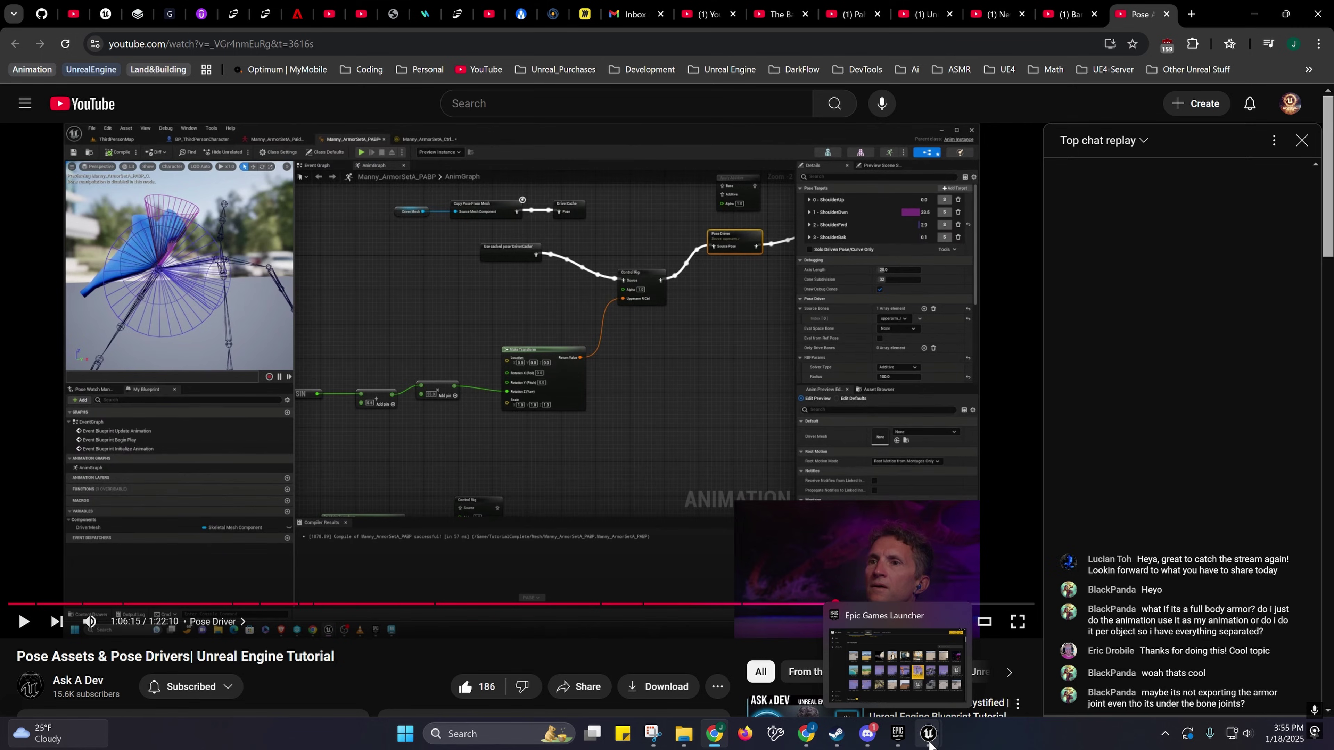
mouse_move(928, 733)
click(946, 677)
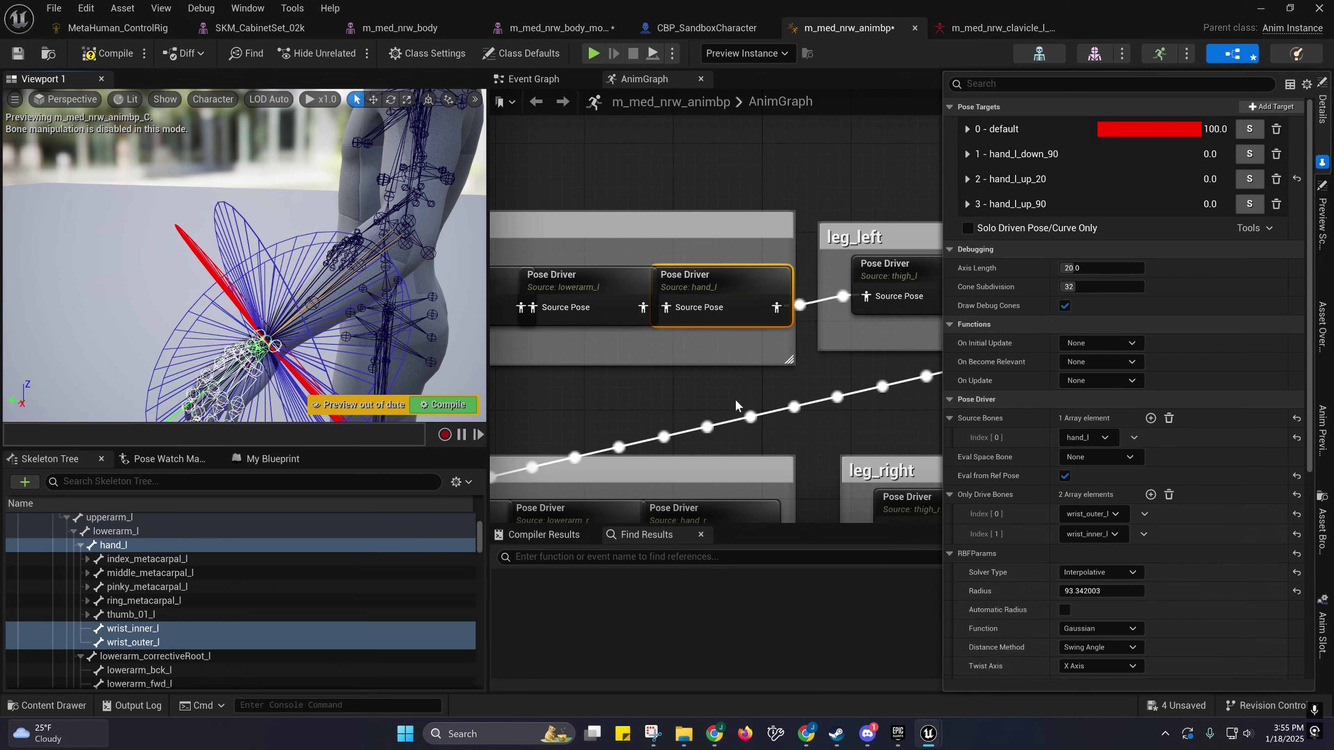
Step: Examine the descriptions of the Interpolative and Additive solver types and the Radius parameter on the hand_l Pose Driver
right_drag(675, 379, 735, 325)
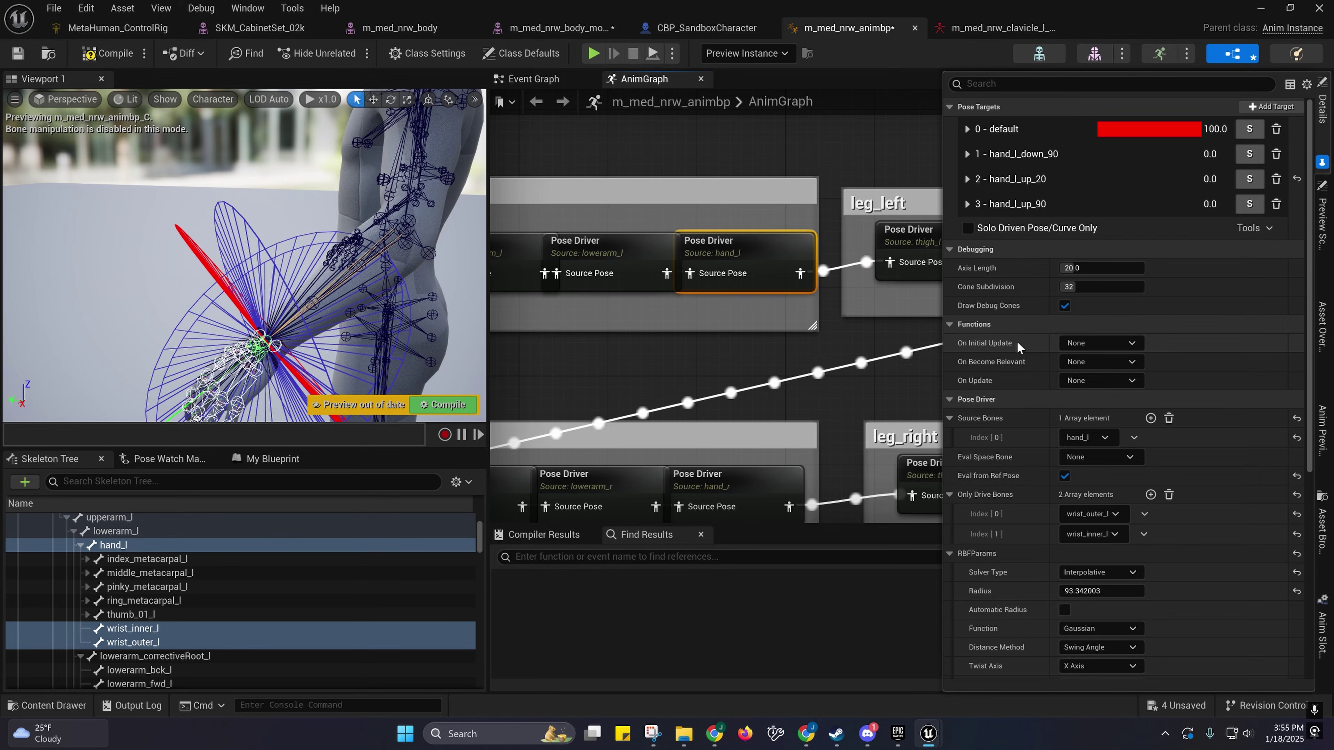
scroll(1031, 404, down, 6)
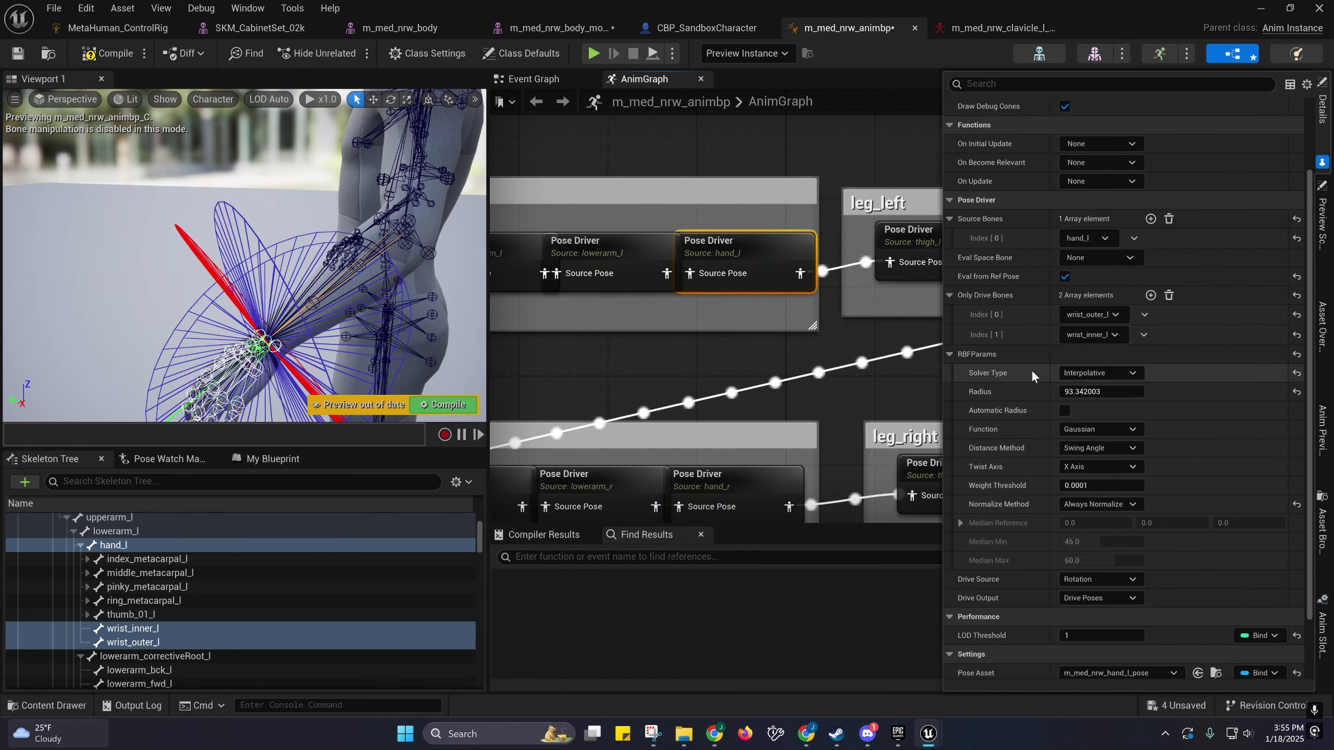
mouse_move(1080, 372)
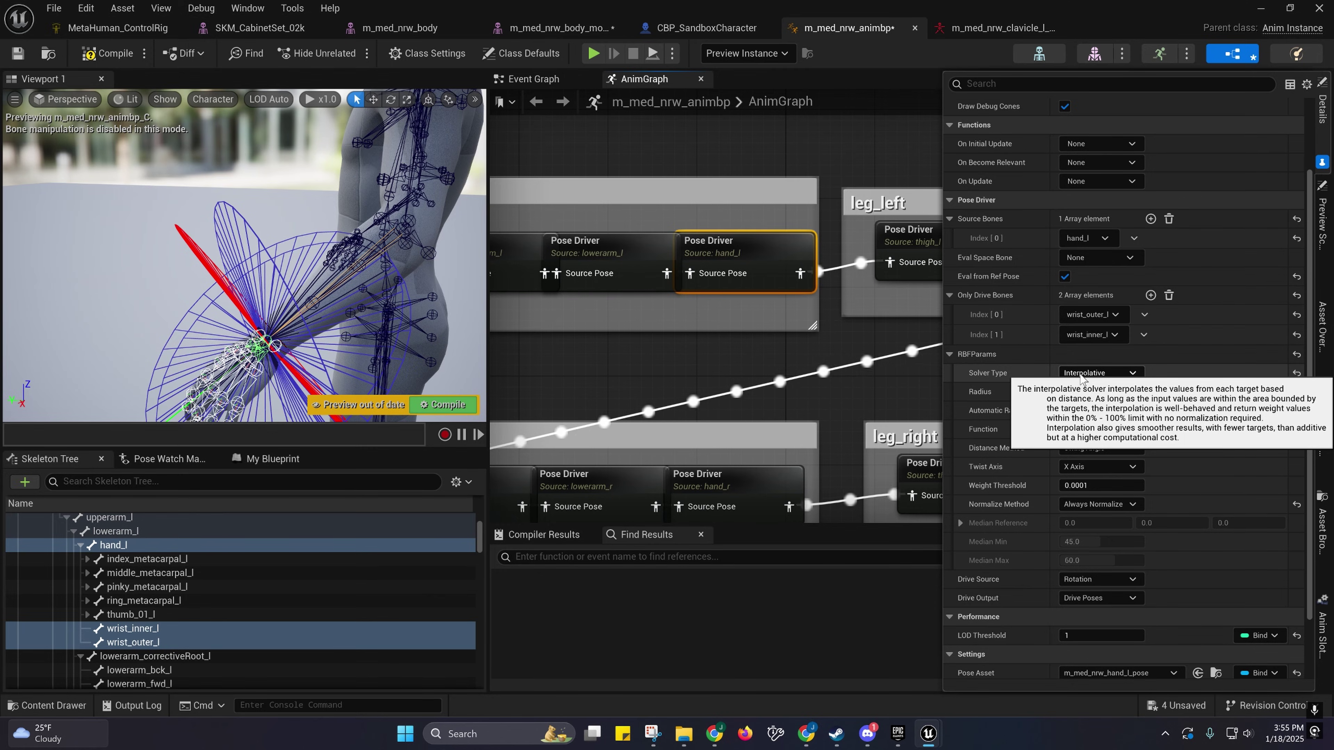
click(1080, 375)
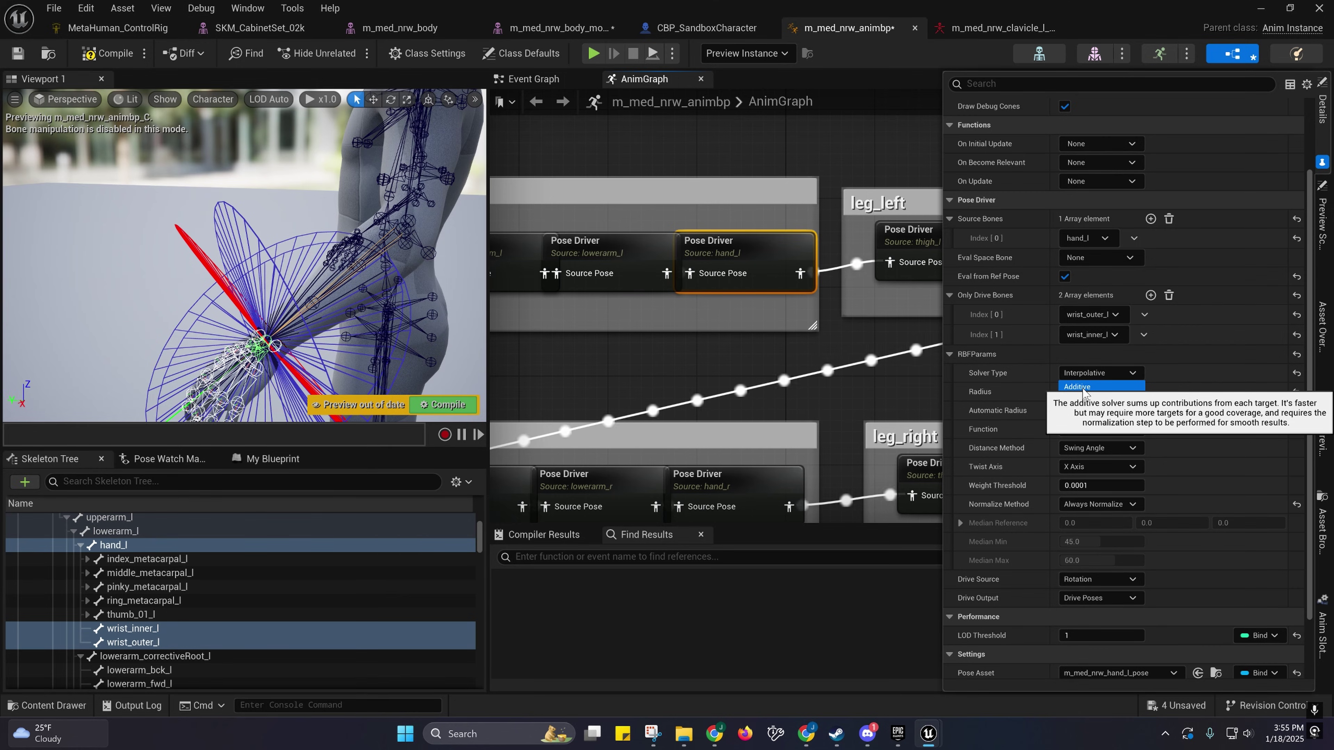
click(1082, 400)
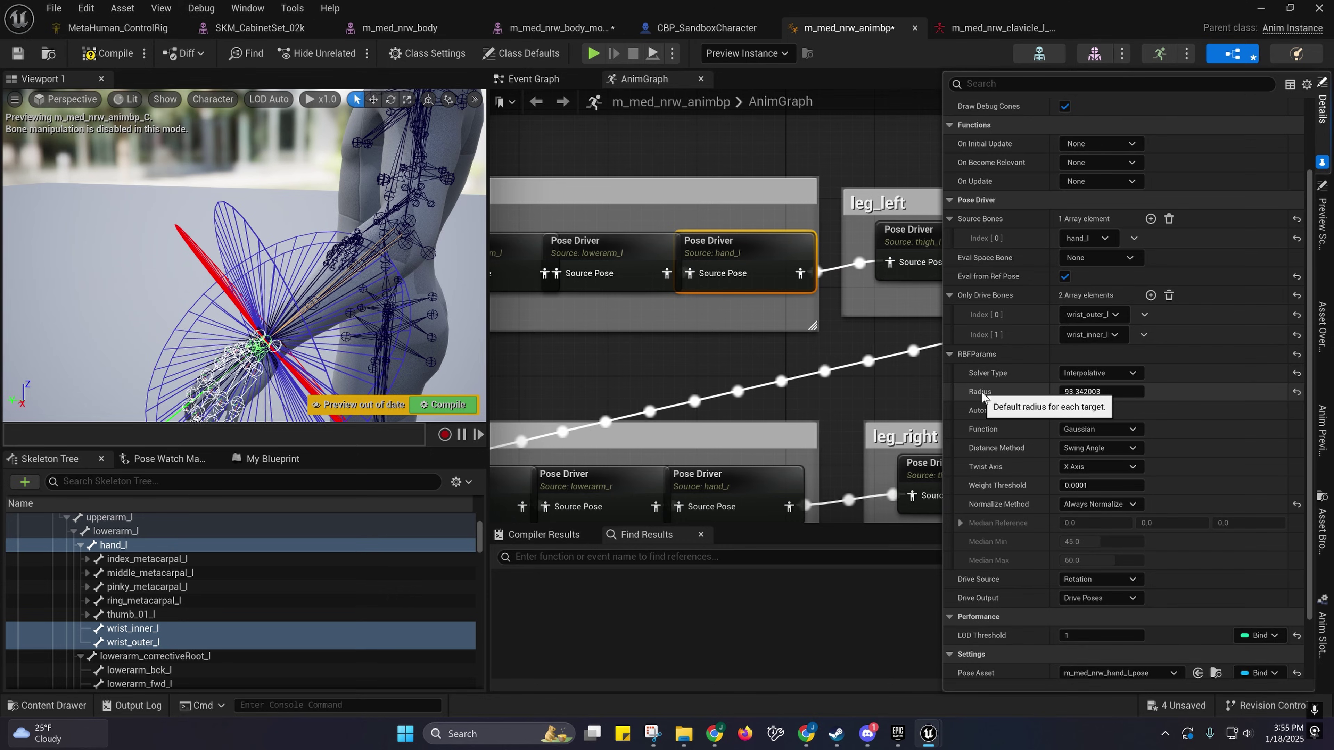
scroll(987, 394, up, 1)
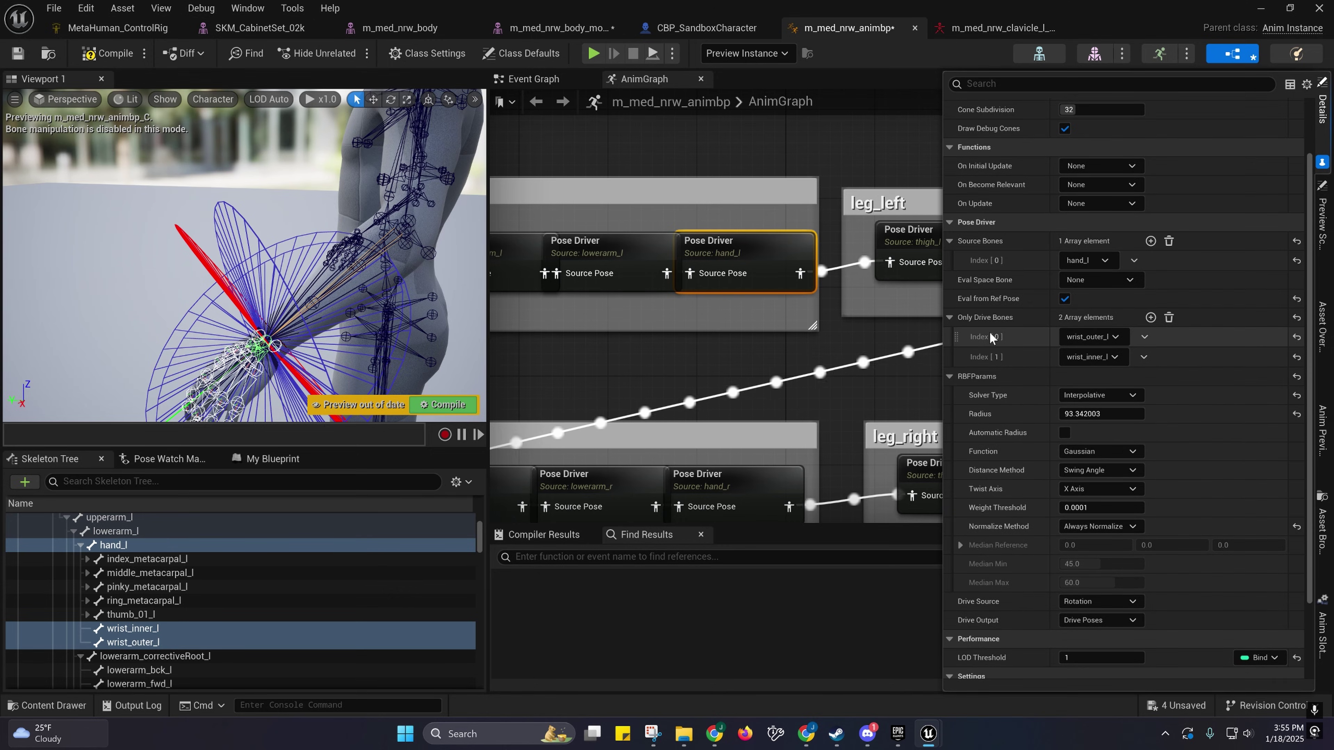
scroll(993, 329, up, 5)
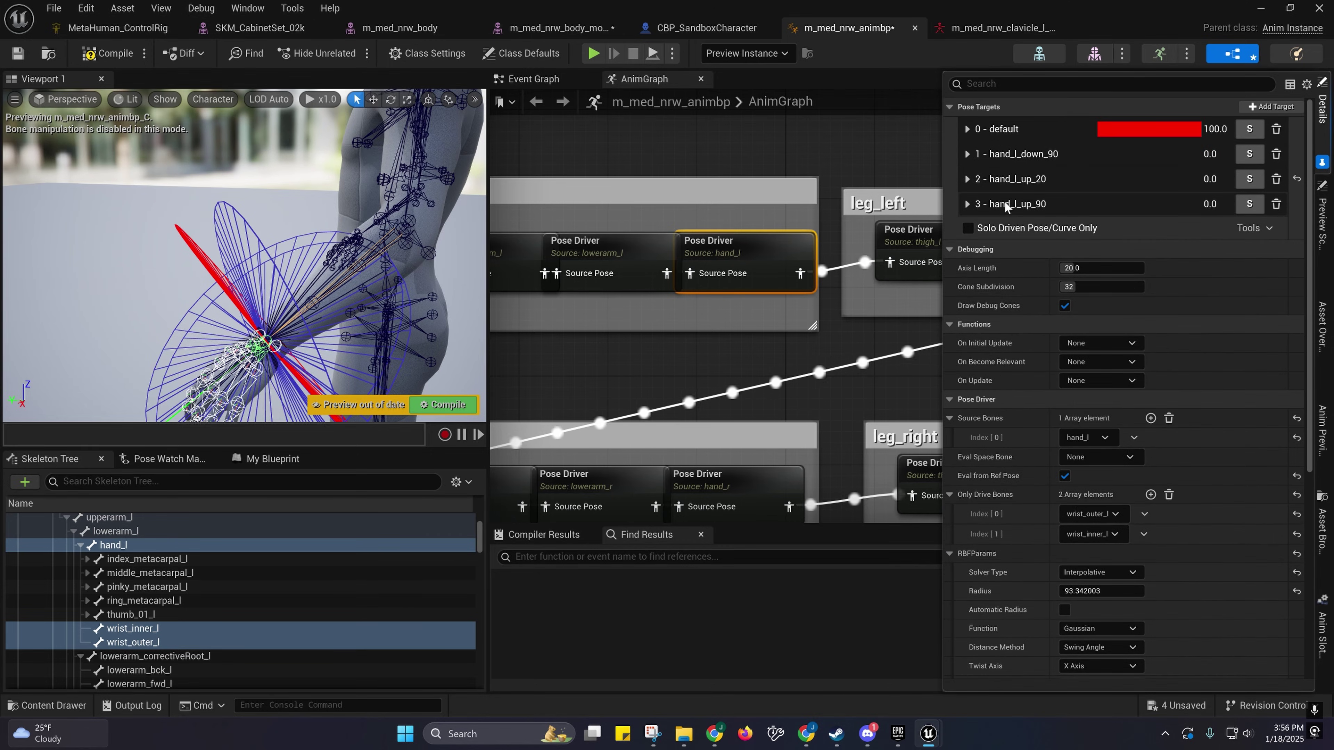
scroll(997, 274, down, 4)
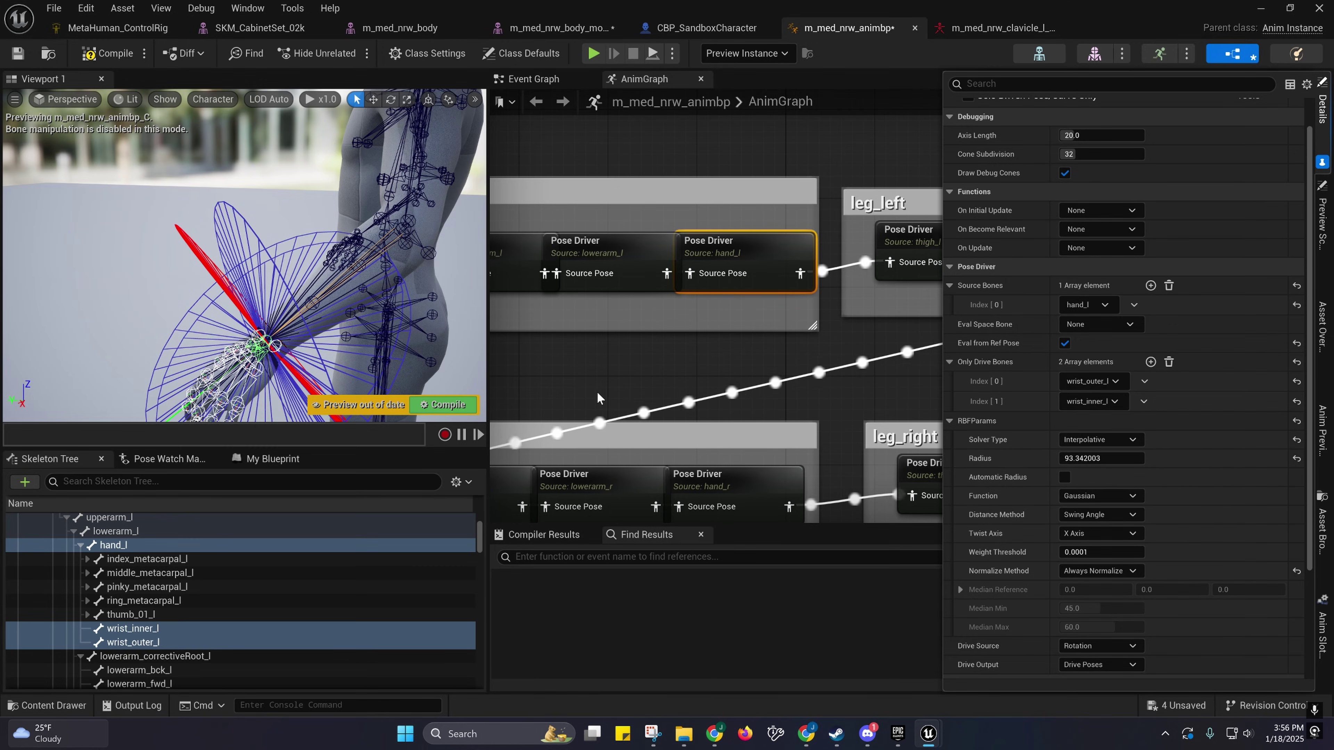
Step: Select the clavicle_l Pose Driver in the arm_left group
right_drag(369, 295, 420, 239)
right_drag(312, 280, 274, 288)
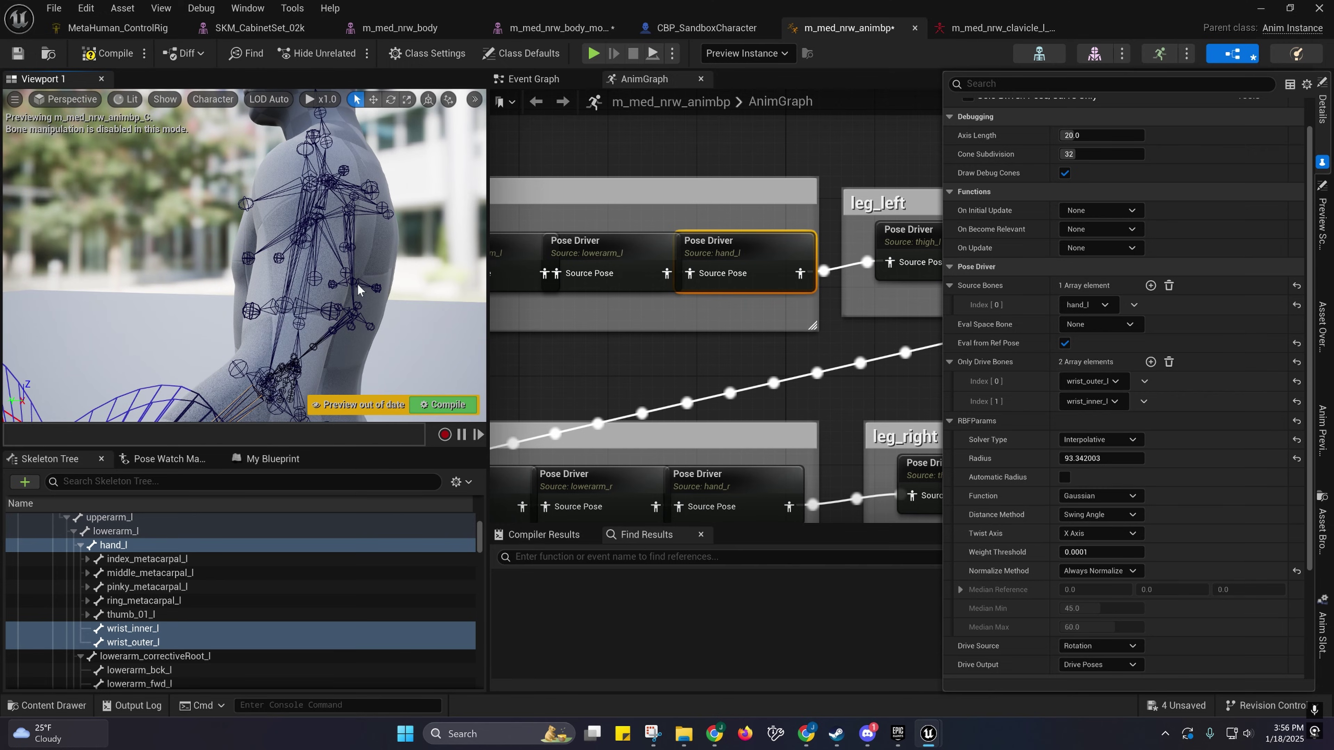
right_drag(525, 252, 798, 256)
click(661, 258)
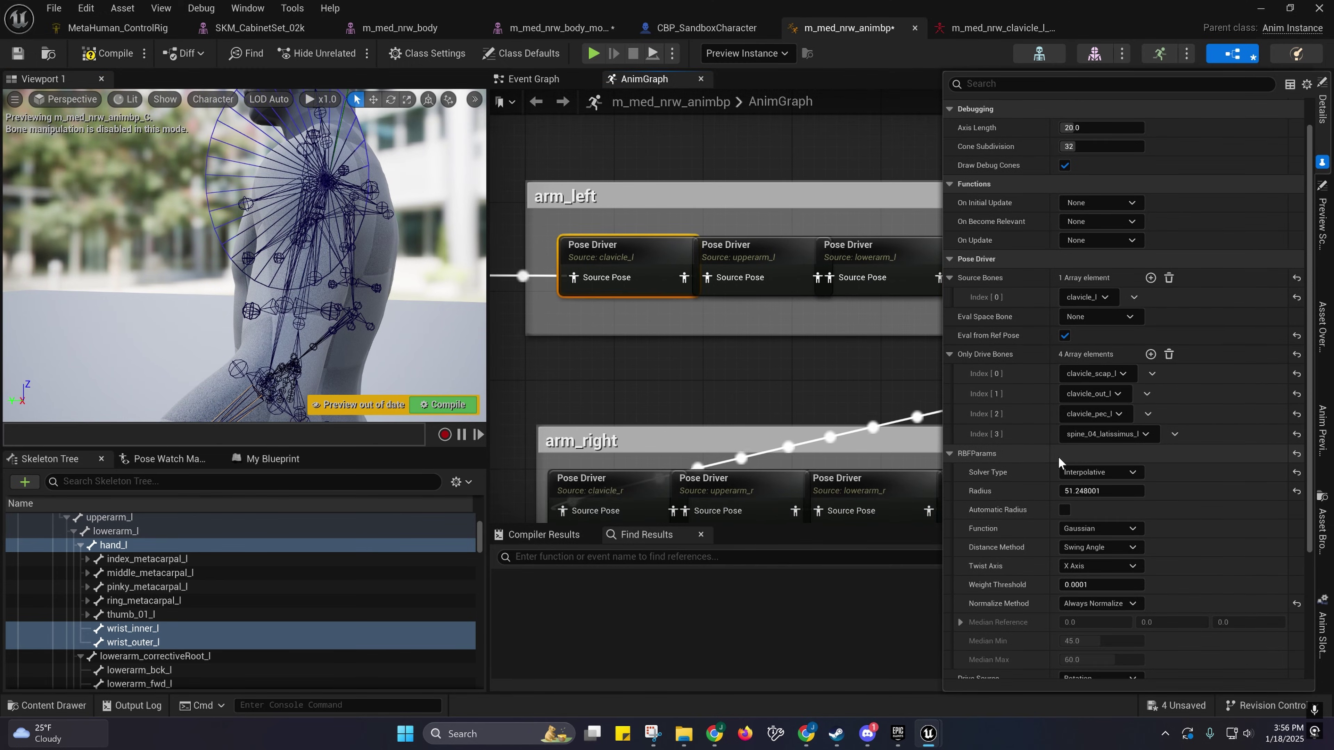
Step: Set the clavicle_l Pose Driver's RBF radius to 48.691601 and inspect the cones at the back of the shoulder
click(1082, 491)
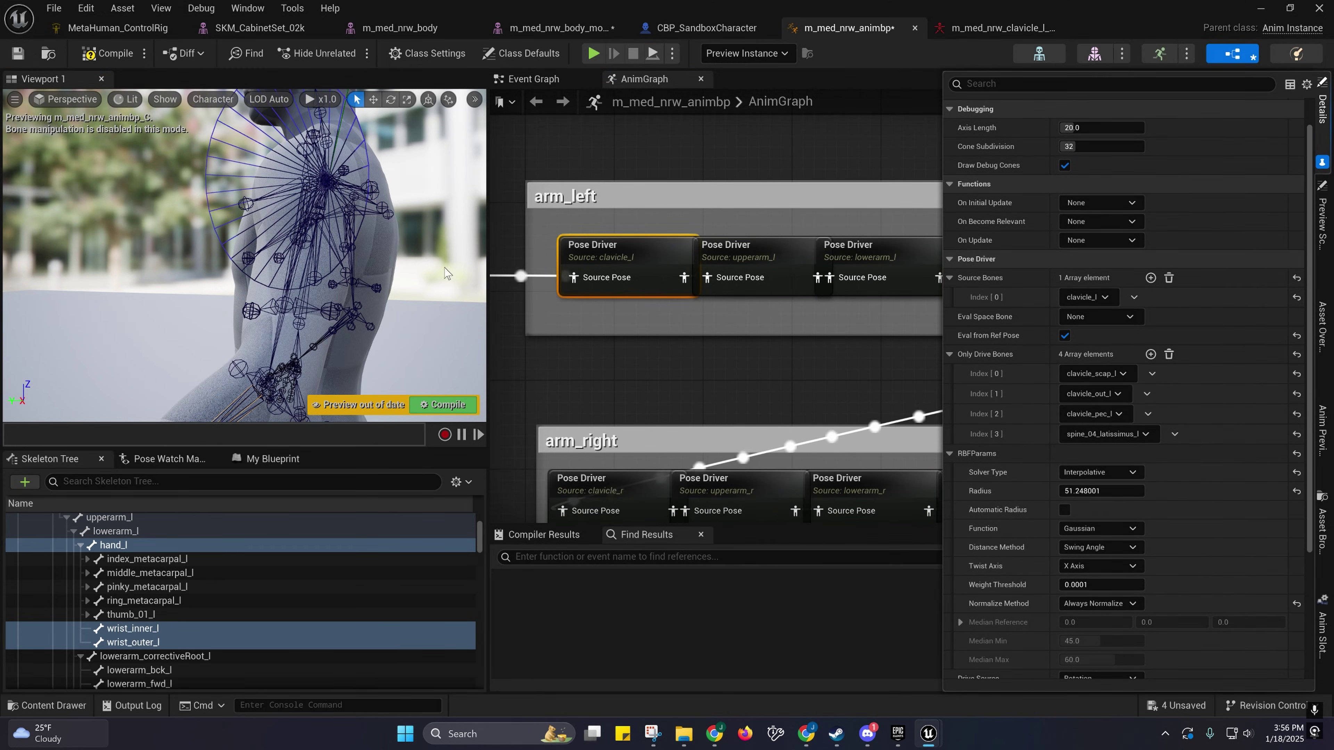
right_drag(310, 262, 136, 266)
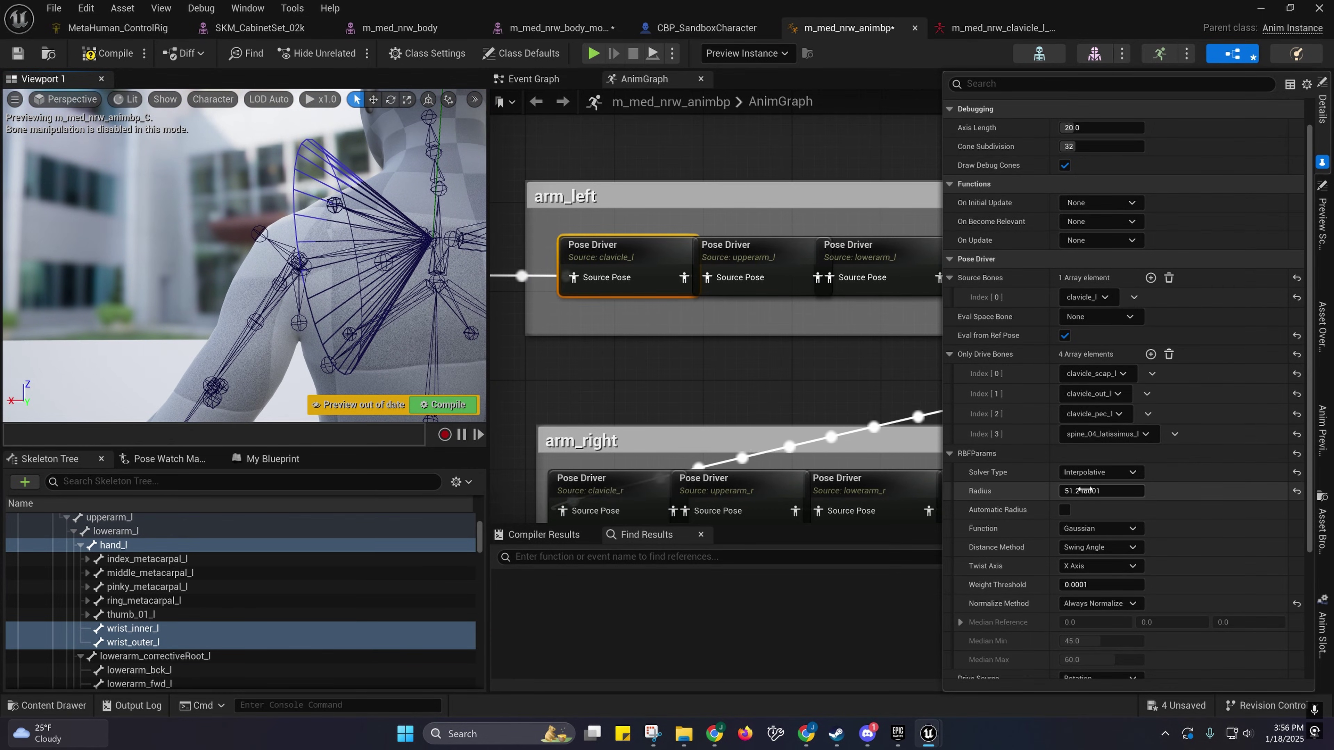
mouse_move(1098, 491)
mouse_down()
mouse_move(1056, 491)
mouse_move(1103, 491)
mouse_move(1057, 491)
mouse_move(1071, 491)
mouse_up()
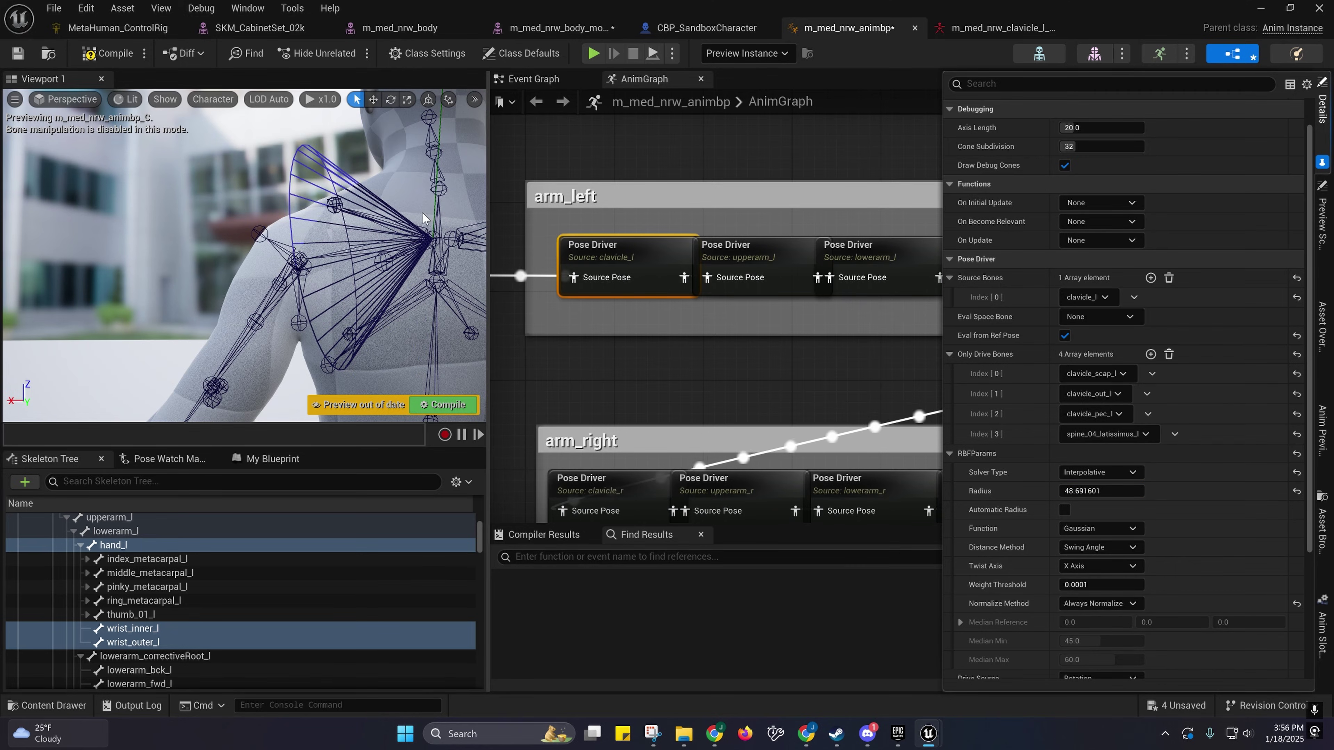
mouse_move(405, 200)
mouse_down()
mouse_move(378, 205)
mouse_move(404, 200)
mouse_up()
right_drag(410, 331, 390, 368)
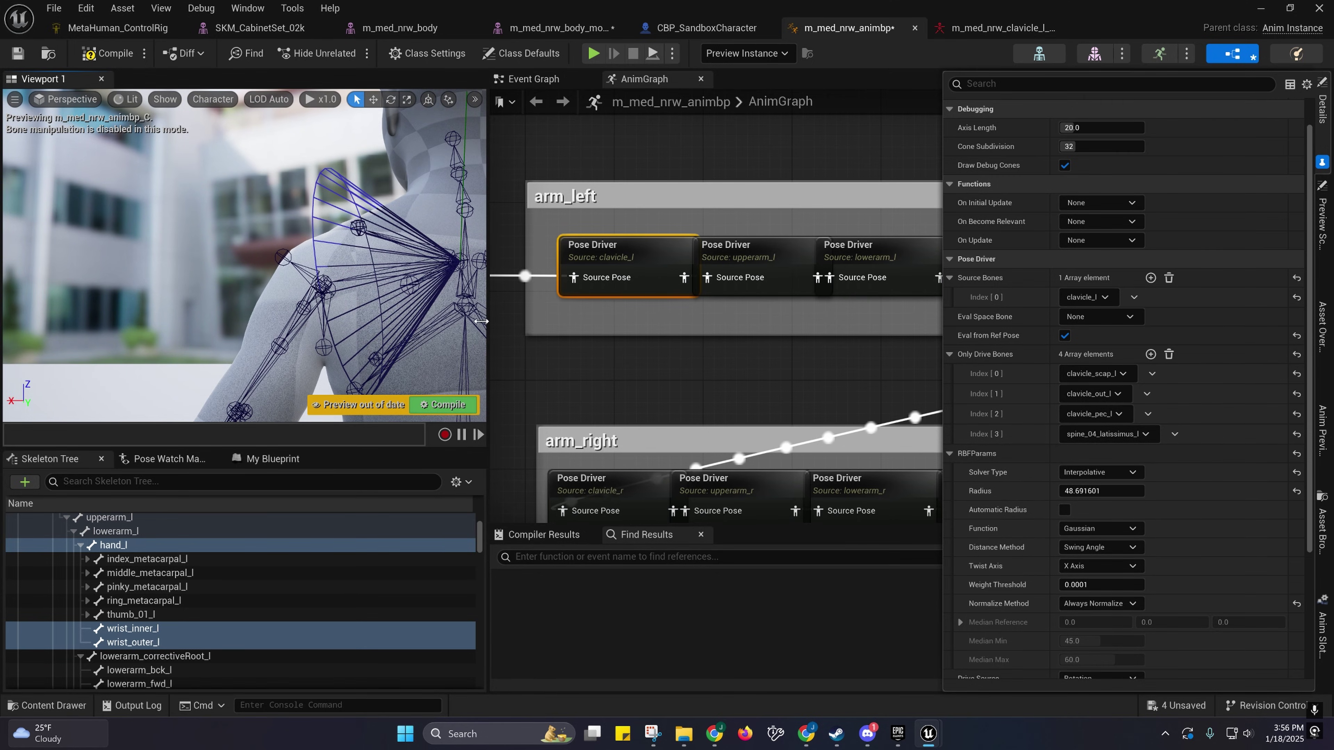
Step: Expand the clavicle_l_back_30 and clavicle_l_fwd_30 pose targets in turn and view the debug cones from behind the shoulders
scroll(1018, 184, up, 3)
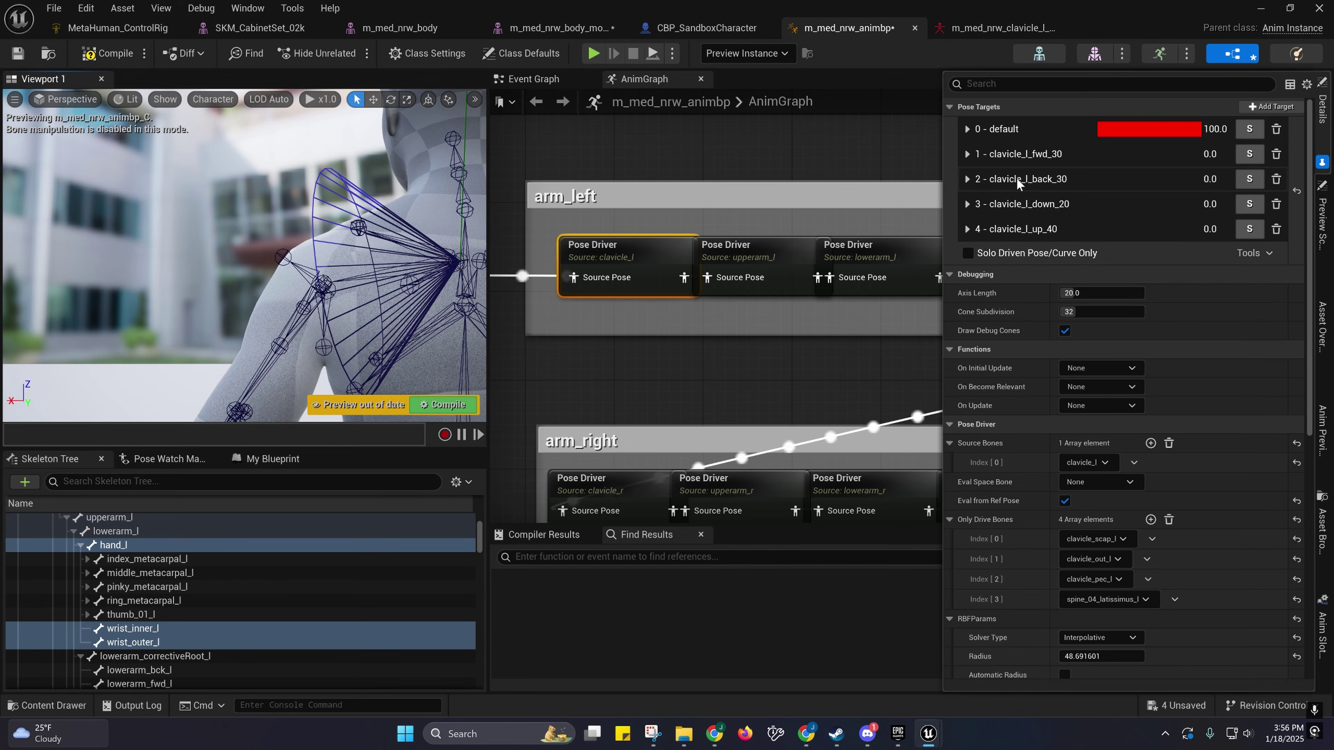
click(967, 179)
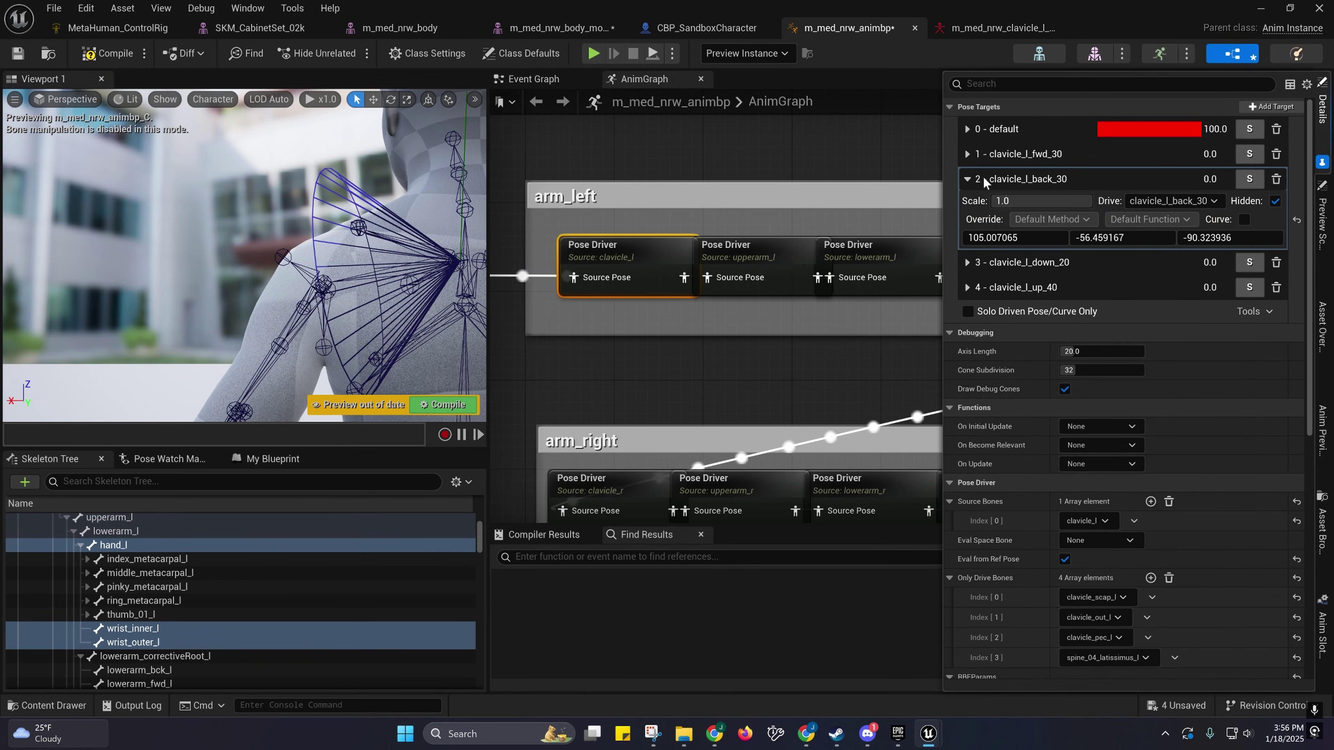
click(967, 179)
click(967, 154)
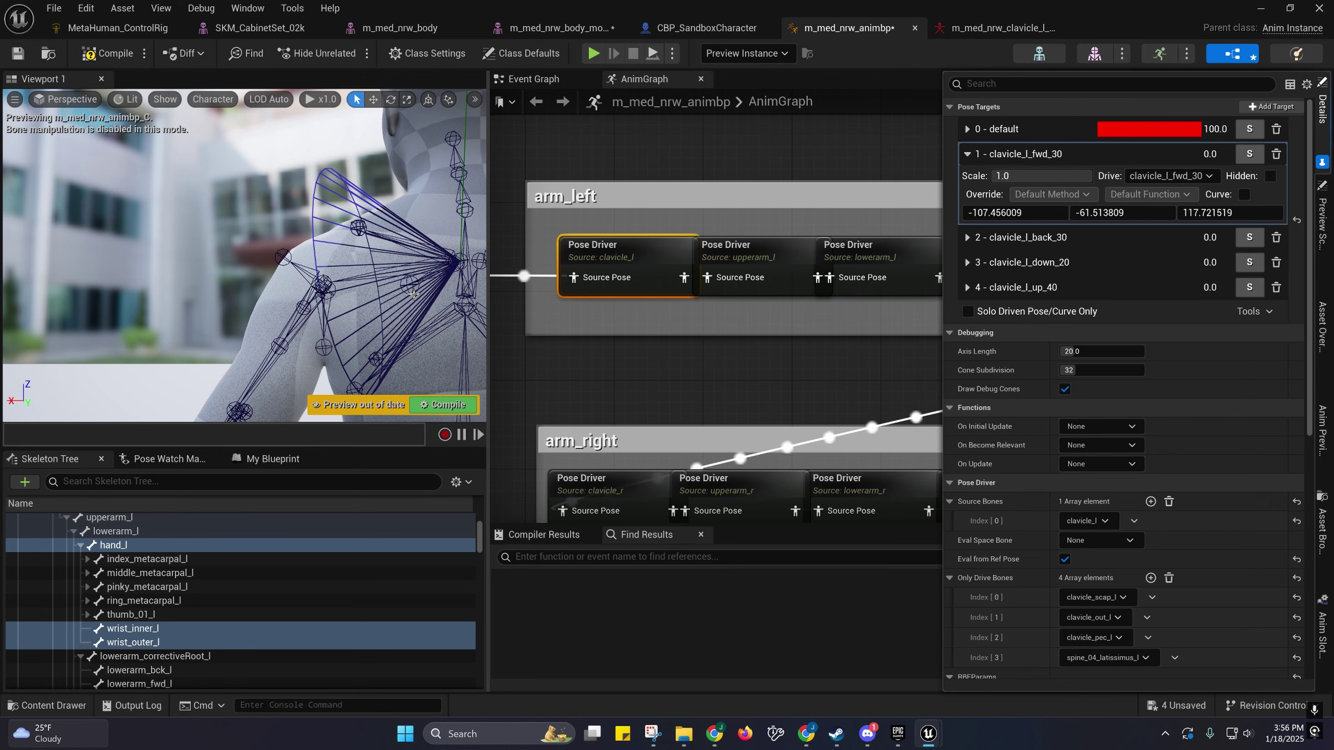
right_drag(413, 295, 408, 126)
mouse_move(237, 322)
right_down()
mouse_move(225, 316)
mouse_move(237, 322)
right_up()
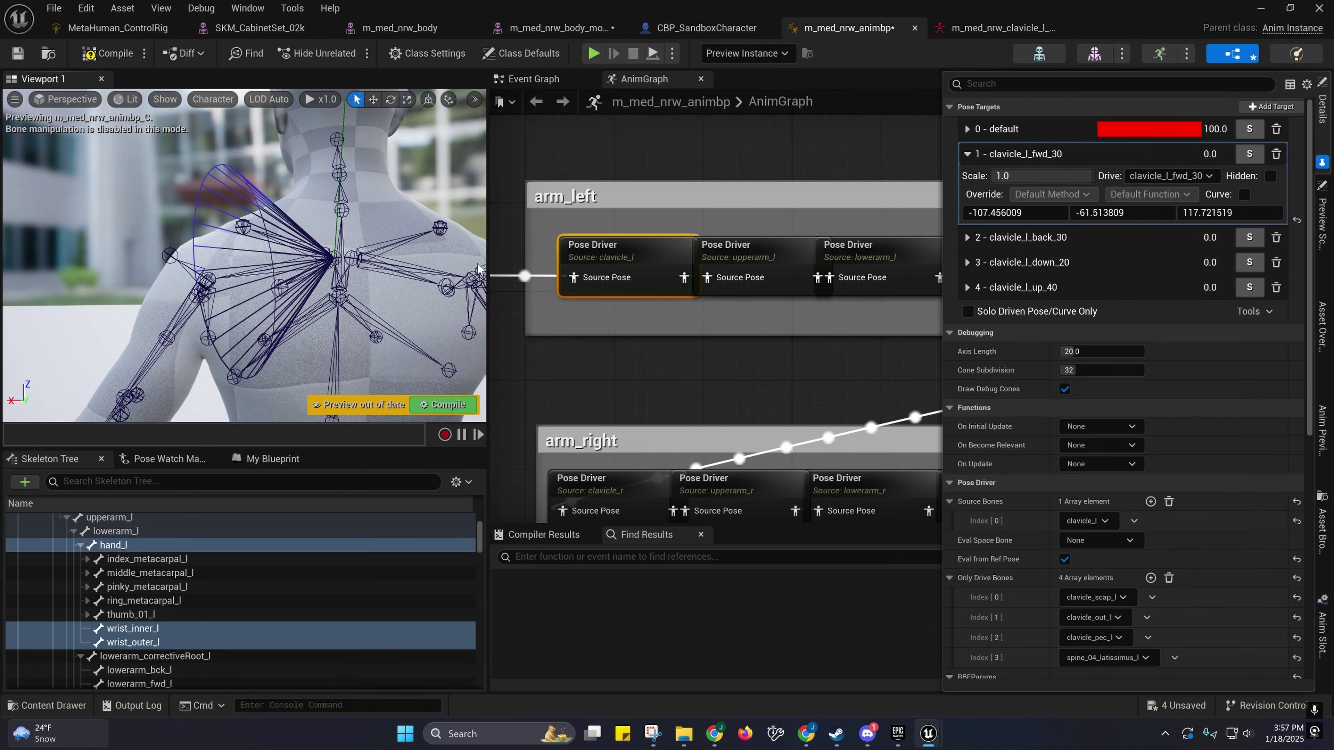
right_drag(399, 254, 399, 254)
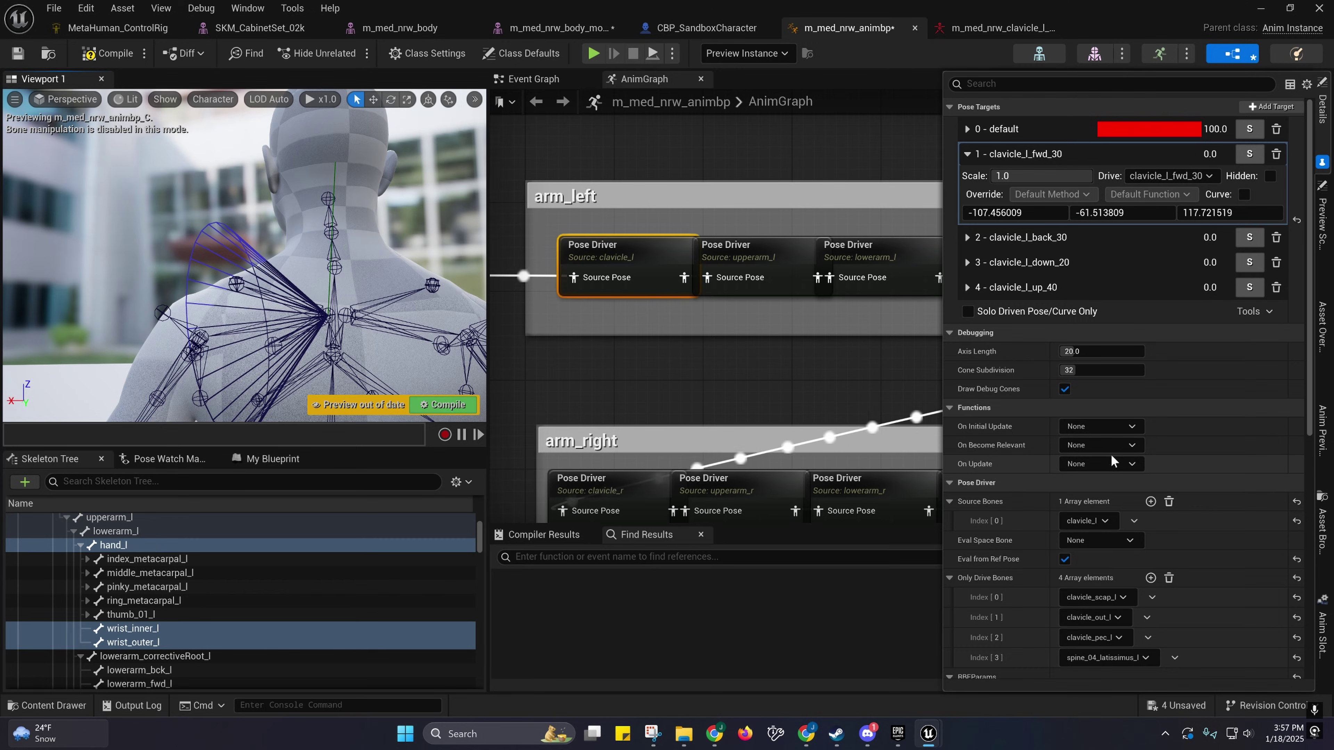
Step: Examine the Distance Method options and the Swing Angle description in the clavicle_l Pose Driver's RBF parameters
scroll(1007, 455, down, 2)
scroll(1004, 455, down, 3)
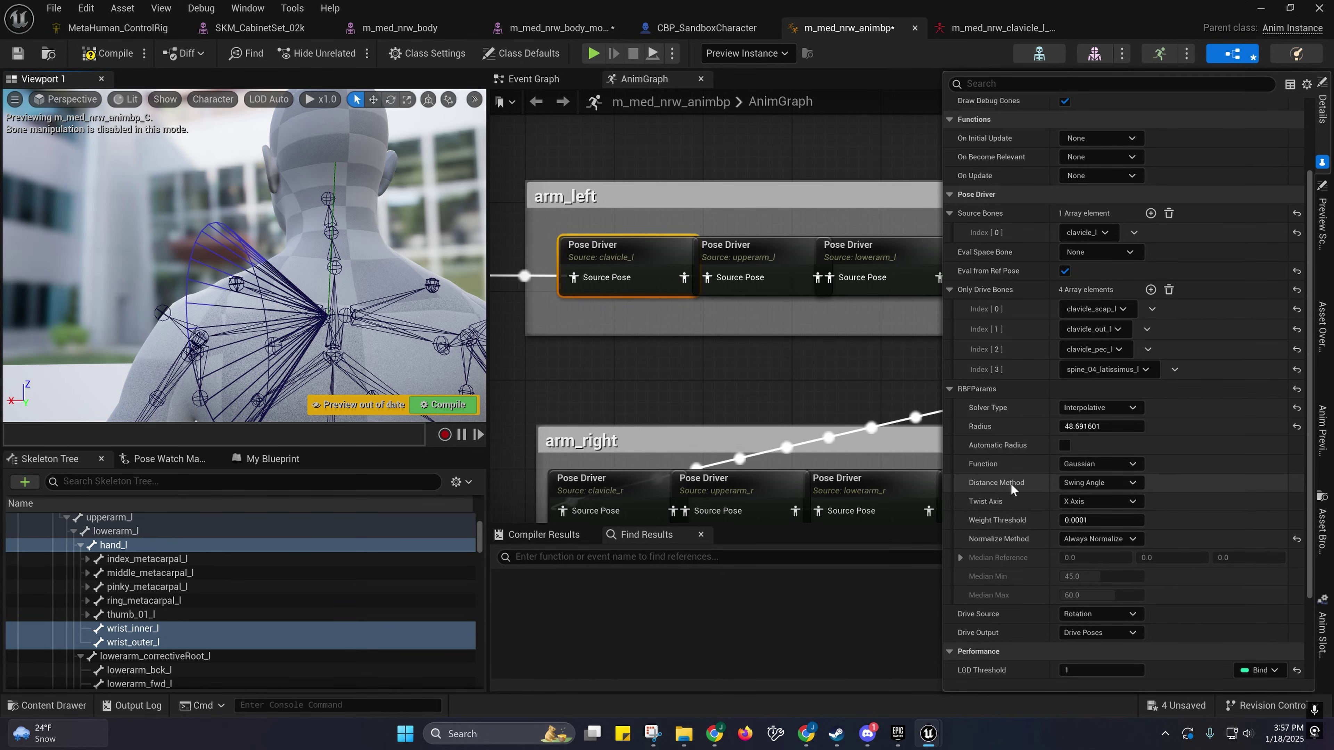
click(1085, 484)
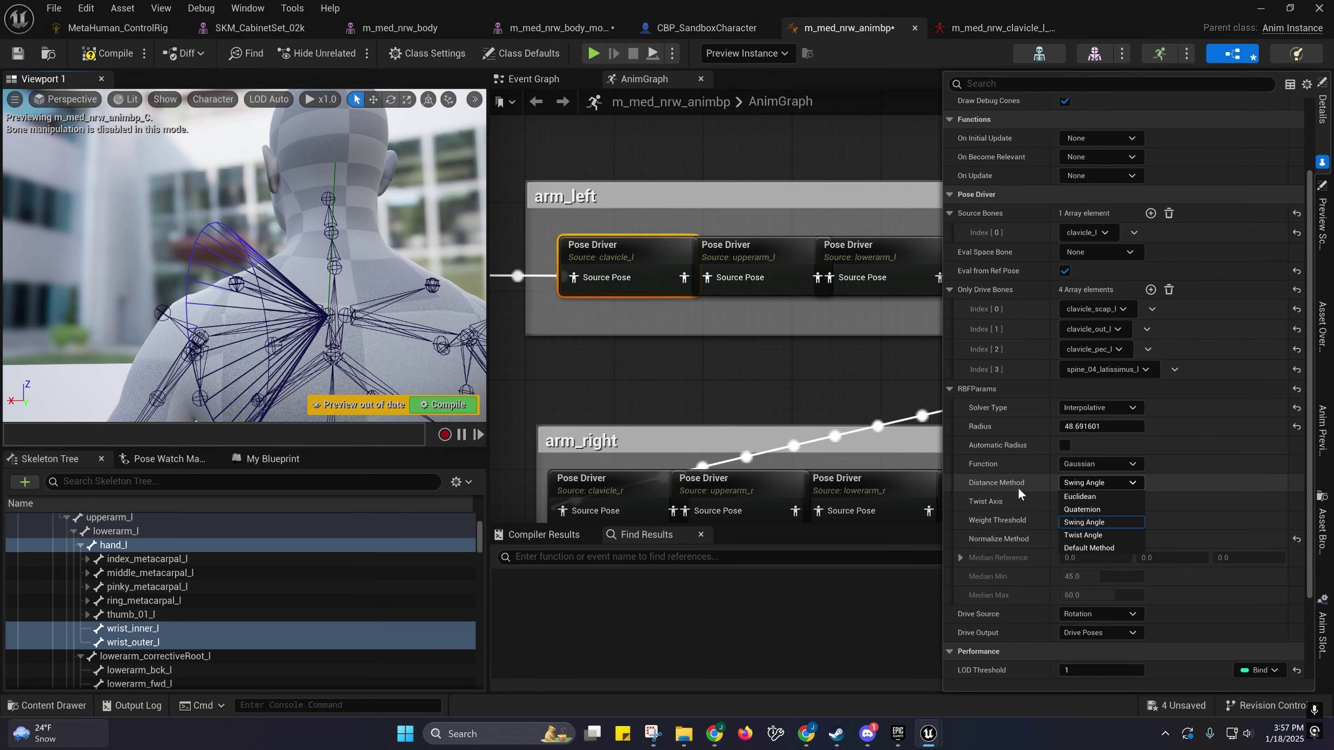
click(1001, 483)
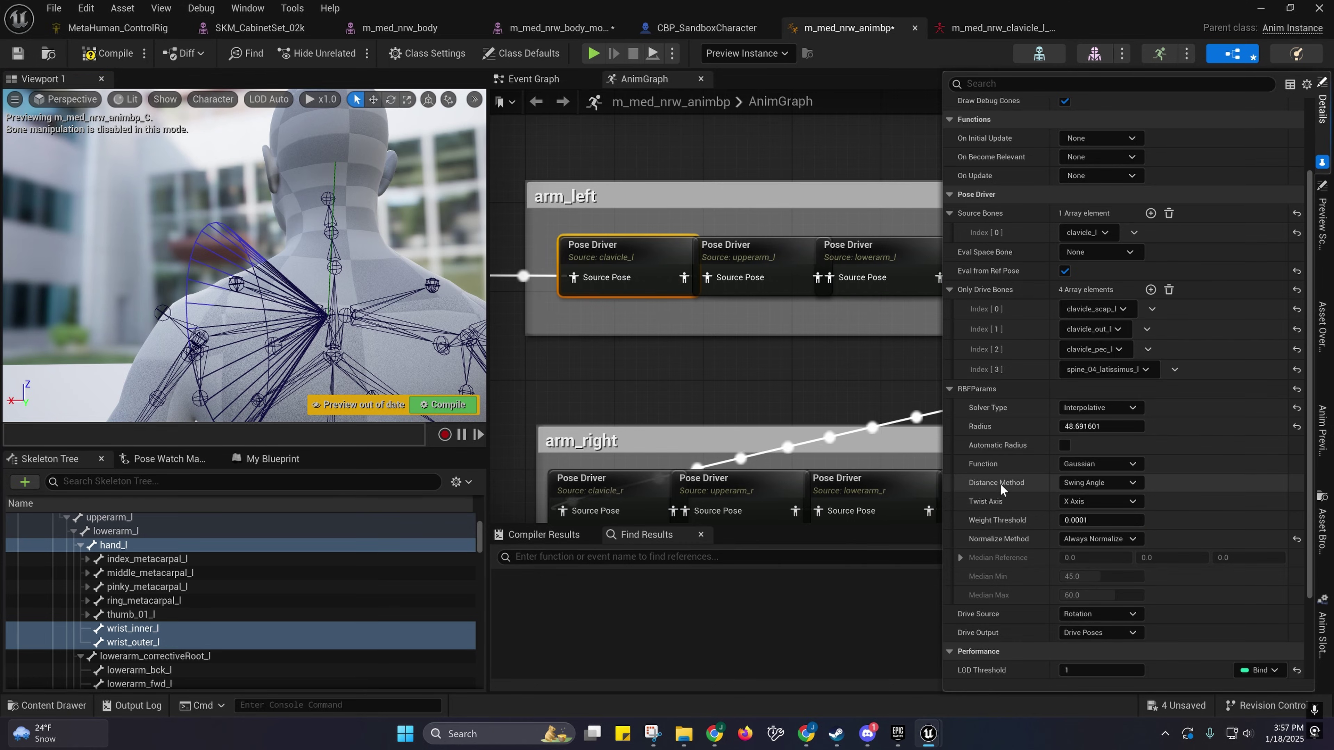
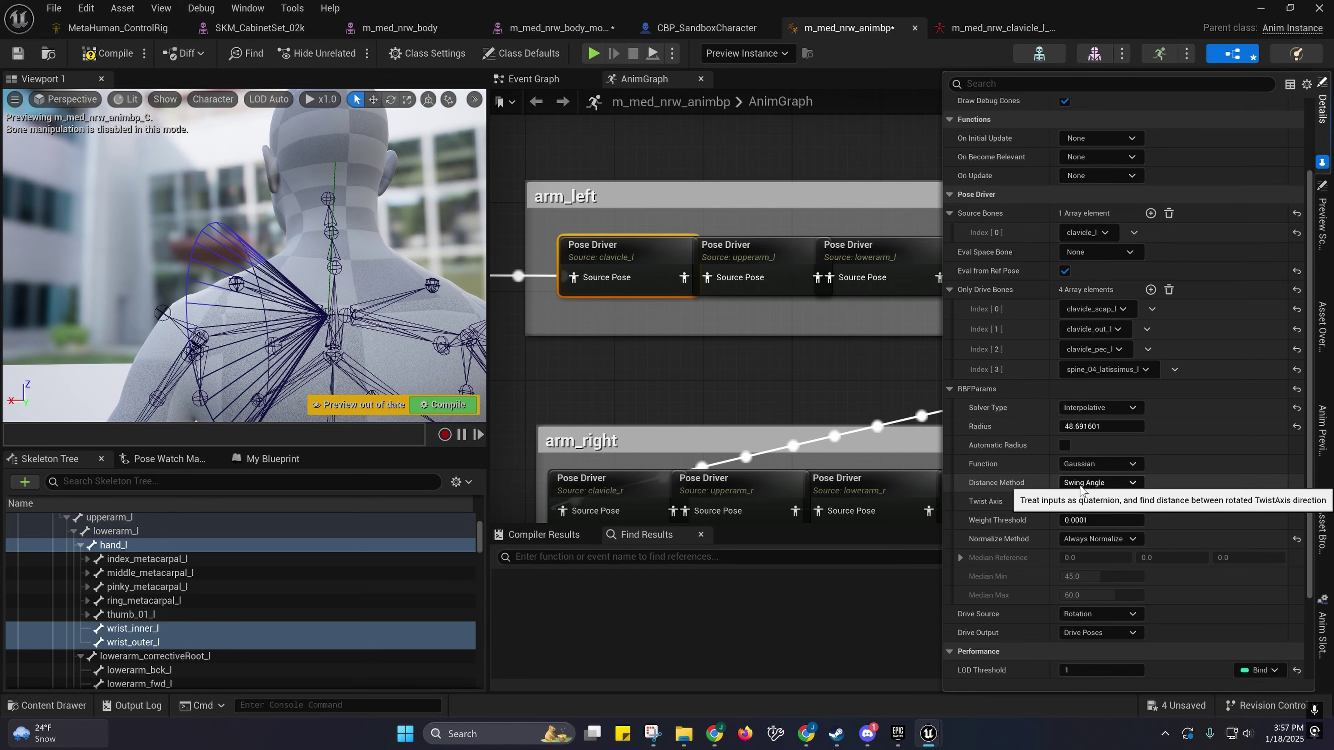
click(1081, 488)
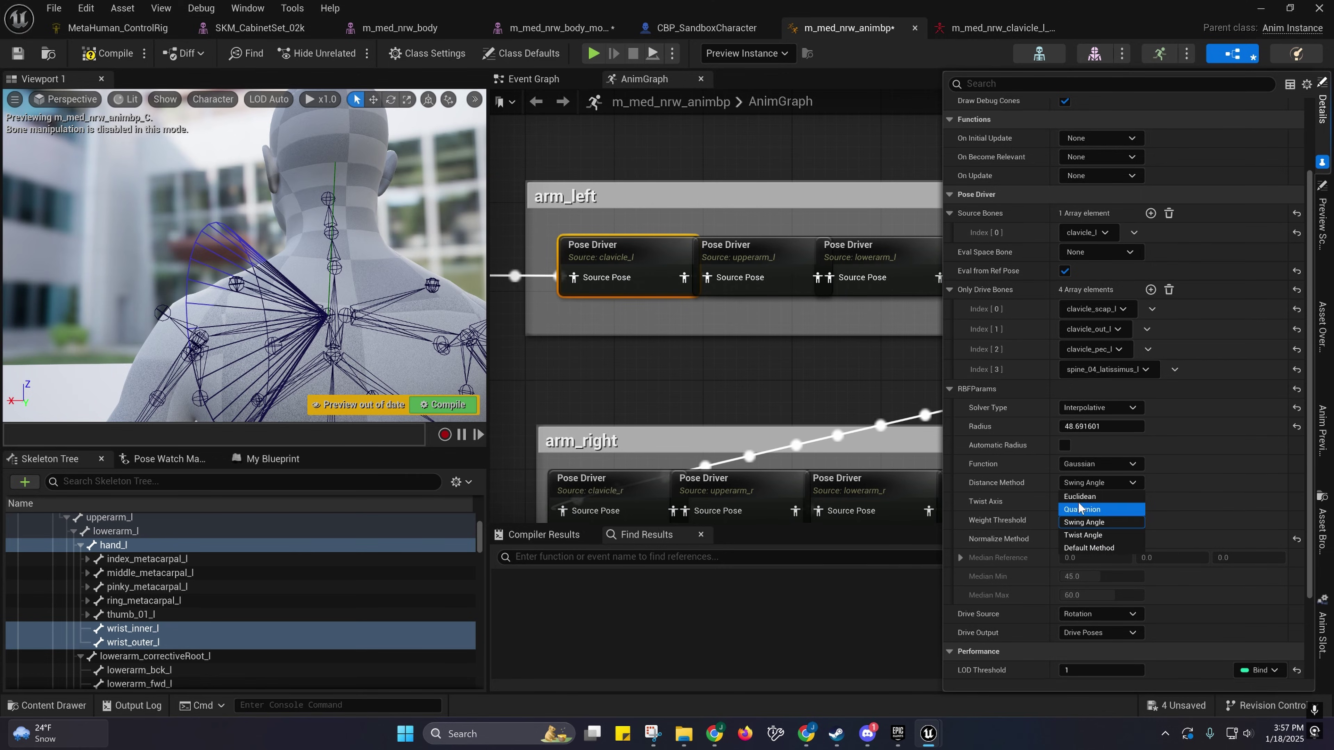
key(Escape)
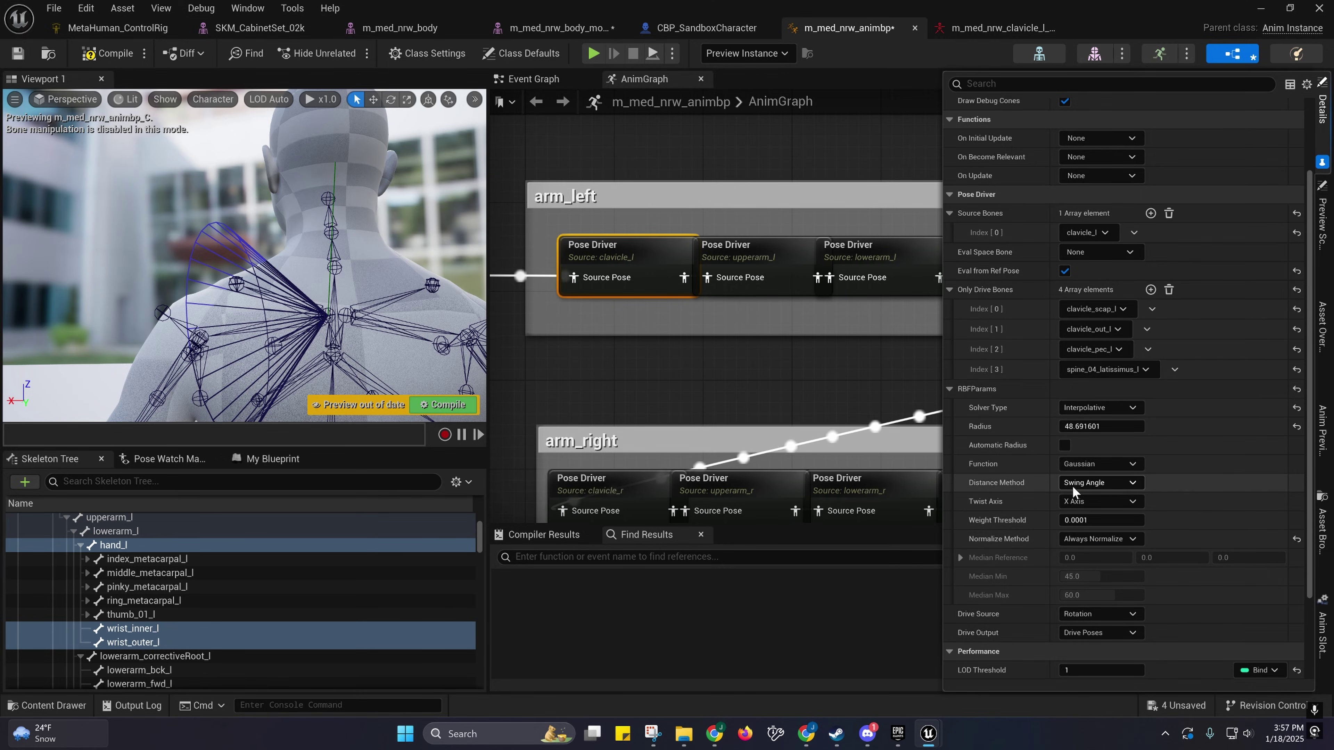
Step: Compare the Distance Method of the thumb_01_l Pose Driver with that of the upperarm_r Pose Driver in arm_right
right_drag(612, 476, 644, 292)
click(558, 331)
click(643, 292)
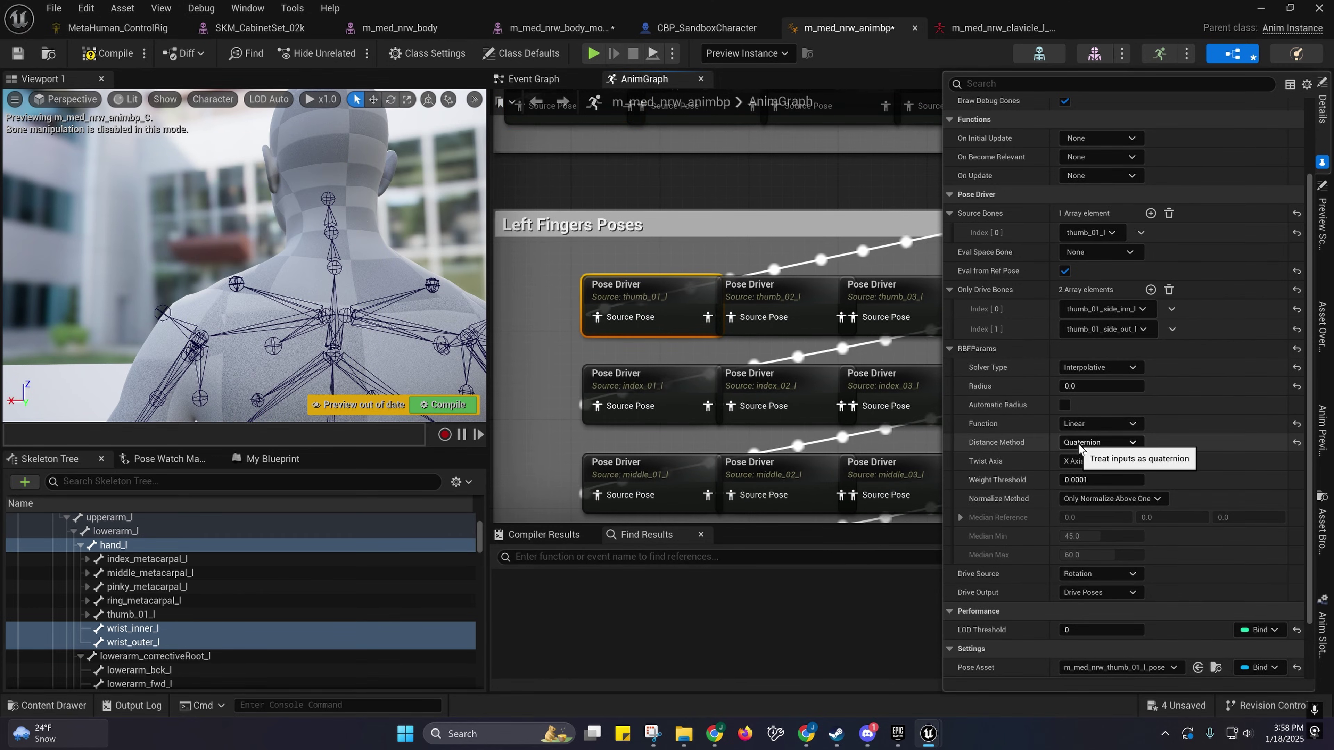
right_drag(645, 95, 686, 317)
click(645, 342)
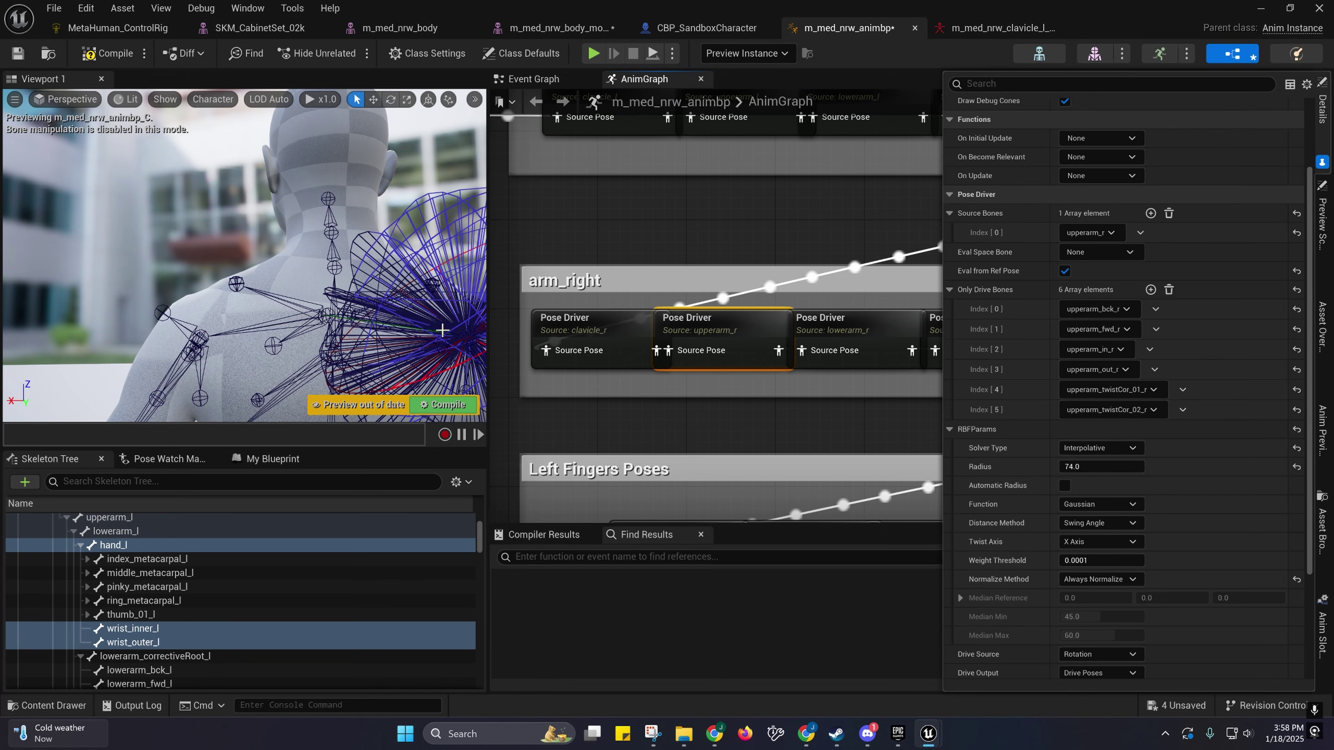
key(f)
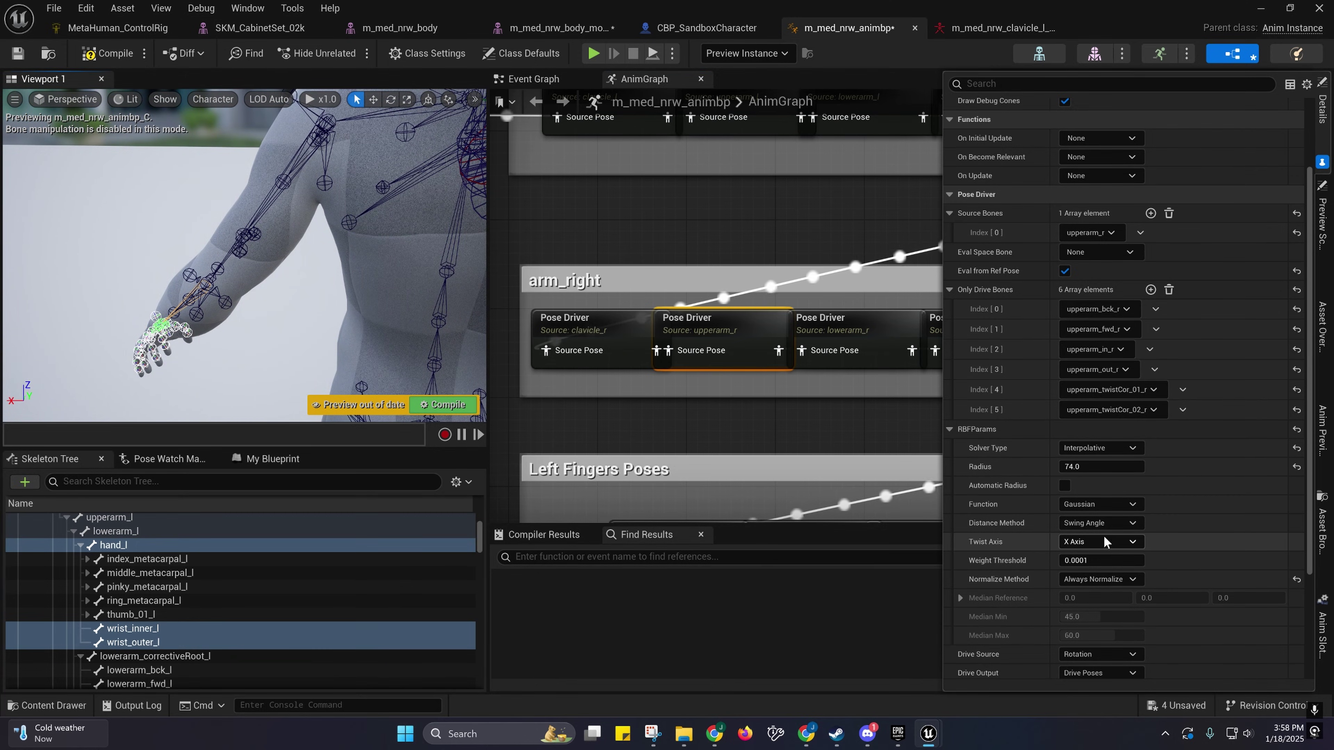
Step: Examine the Twist Angle distance method and Twist Axis descriptions on the upperarm_r Pose Driver
click(1100, 522)
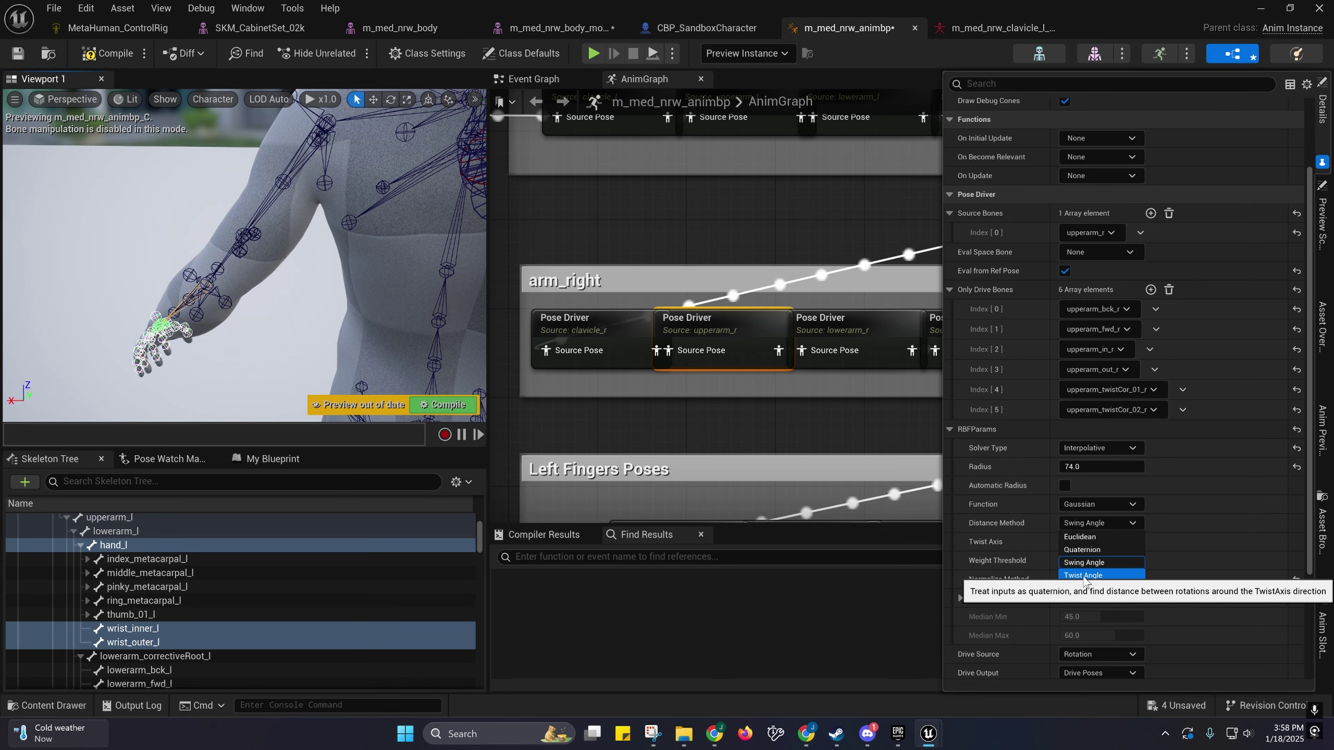
click(1094, 524)
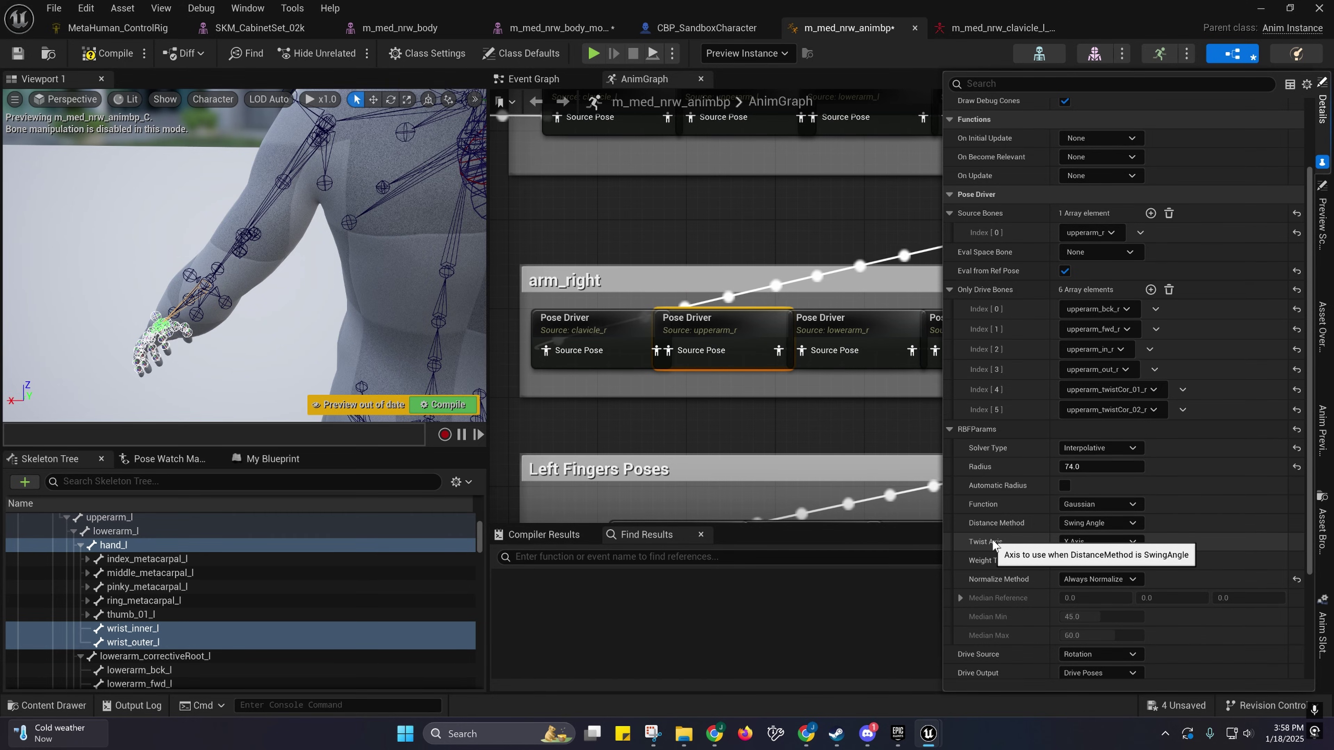
click(1083, 523)
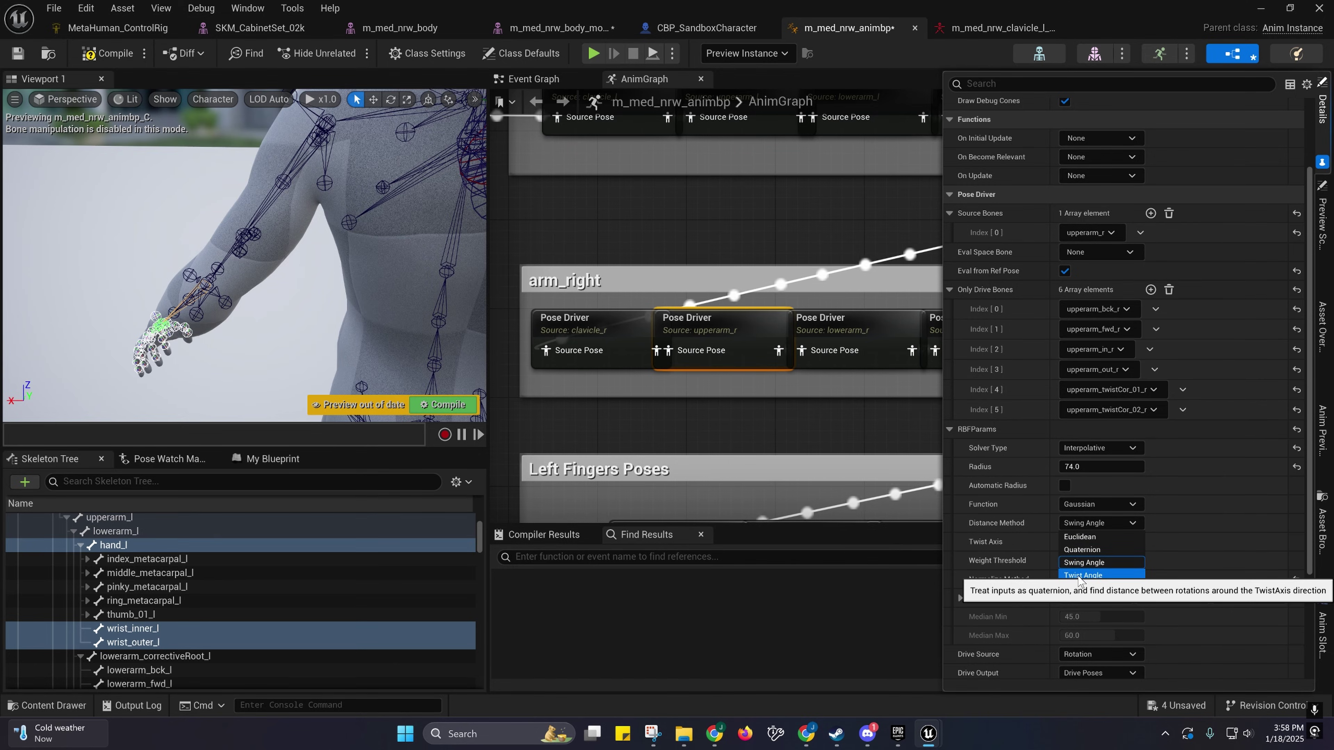
click(991, 542)
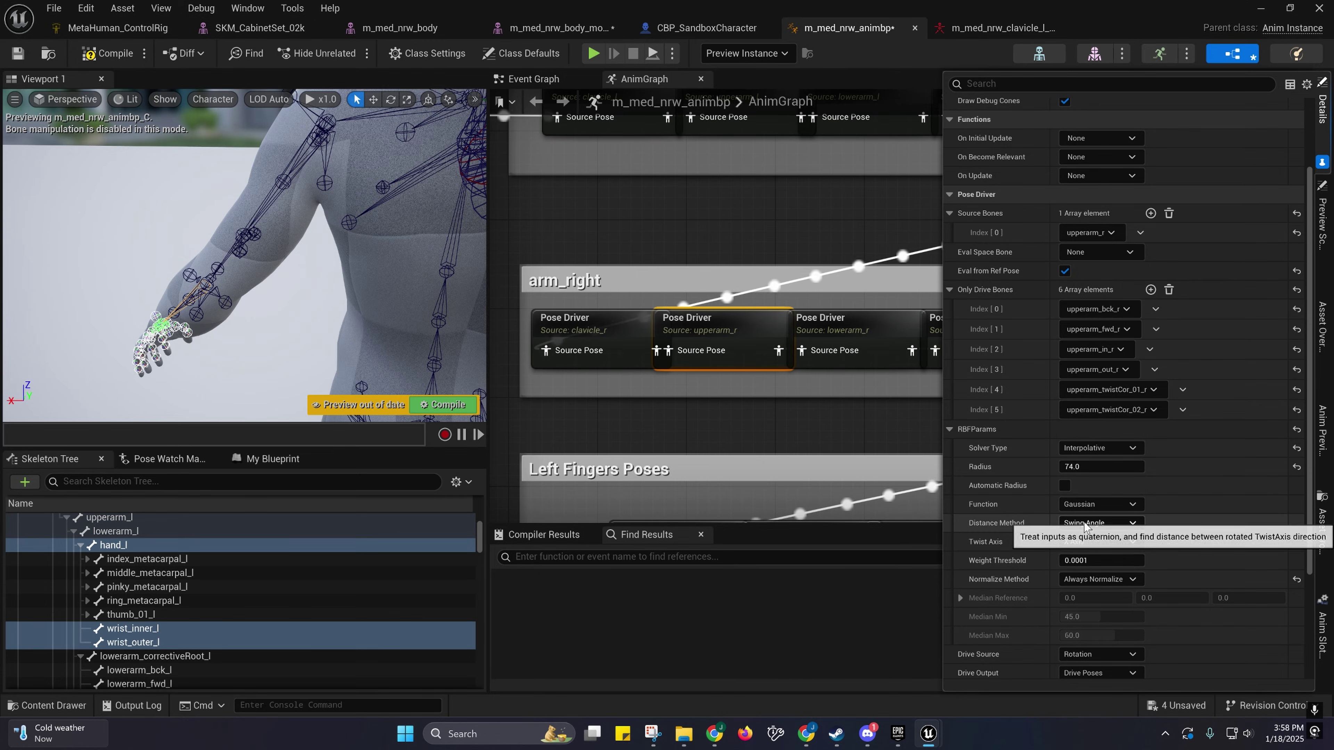
Step: Inspect the RBF parameters of the thigh_r, calf_r, foot_r, foot_l and calf_l Pose Drivers in the leg groups
right_drag(753, 255, 591, 402)
right_drag(583, 131, 491, 322)
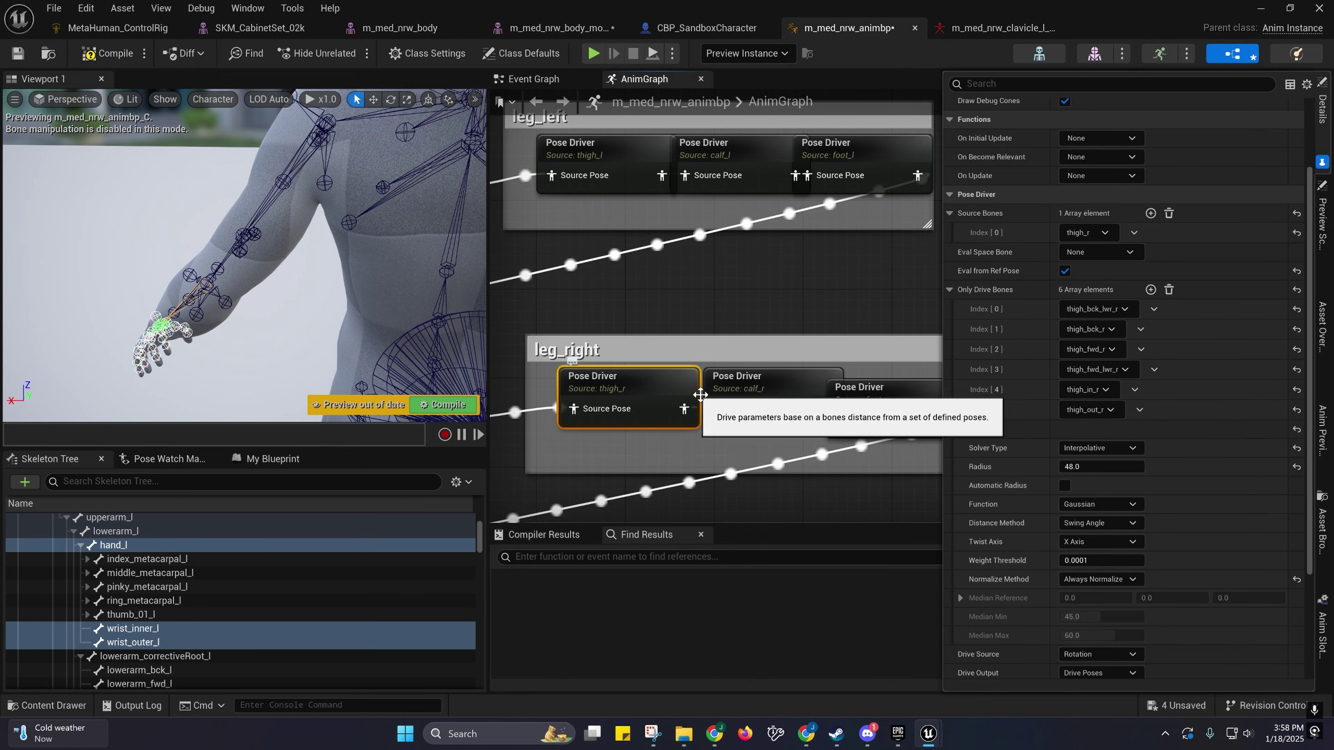
click(762, 391)
right_drag(842, 420, 699, 412)
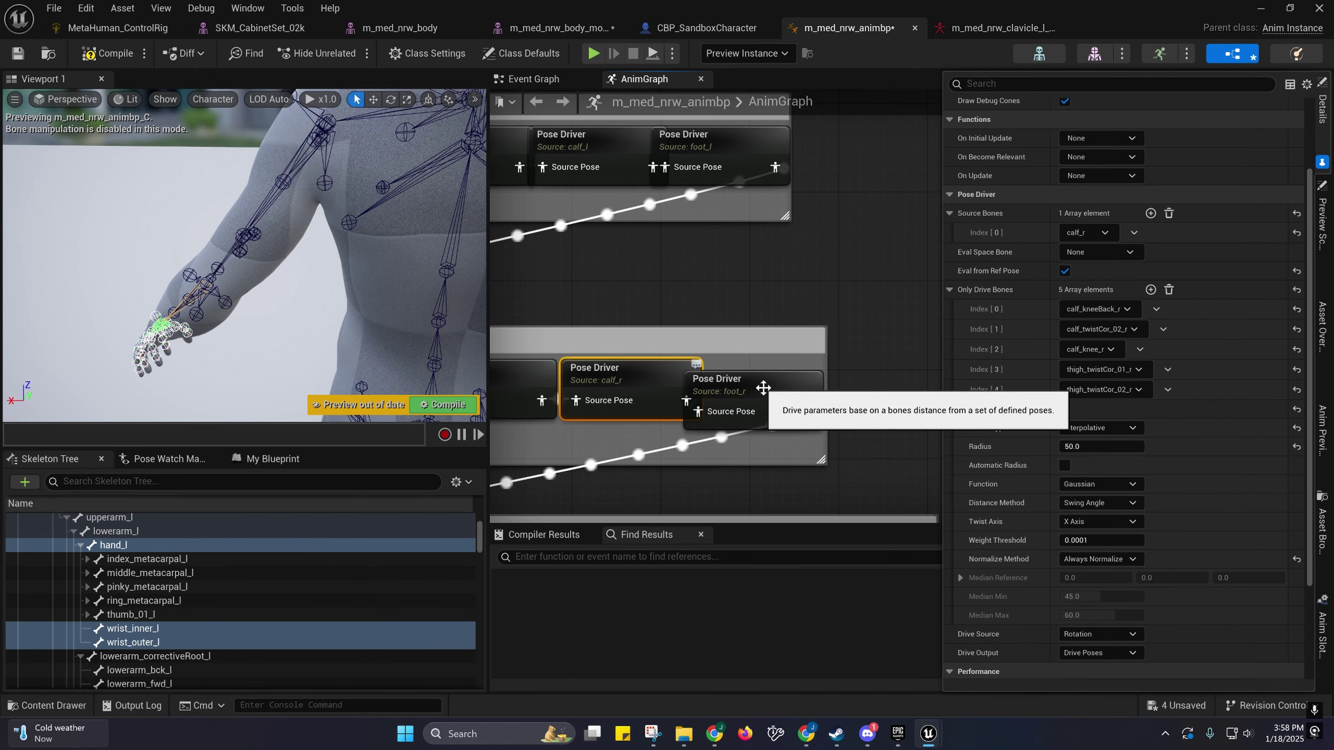
click(762, 387)
right_drag(778, 475, 880, 510)
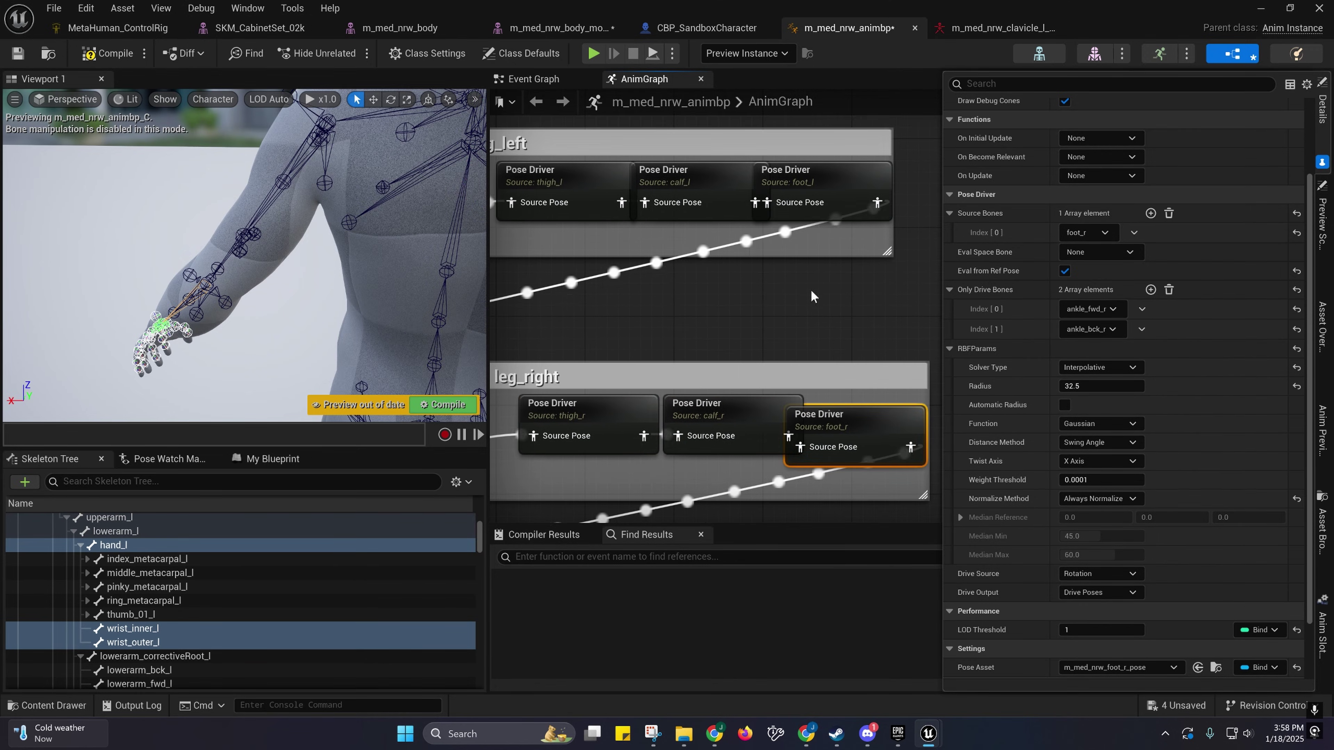
click(820, 177)
click(700, 184)
right_drag(700, 184, 756, 368)
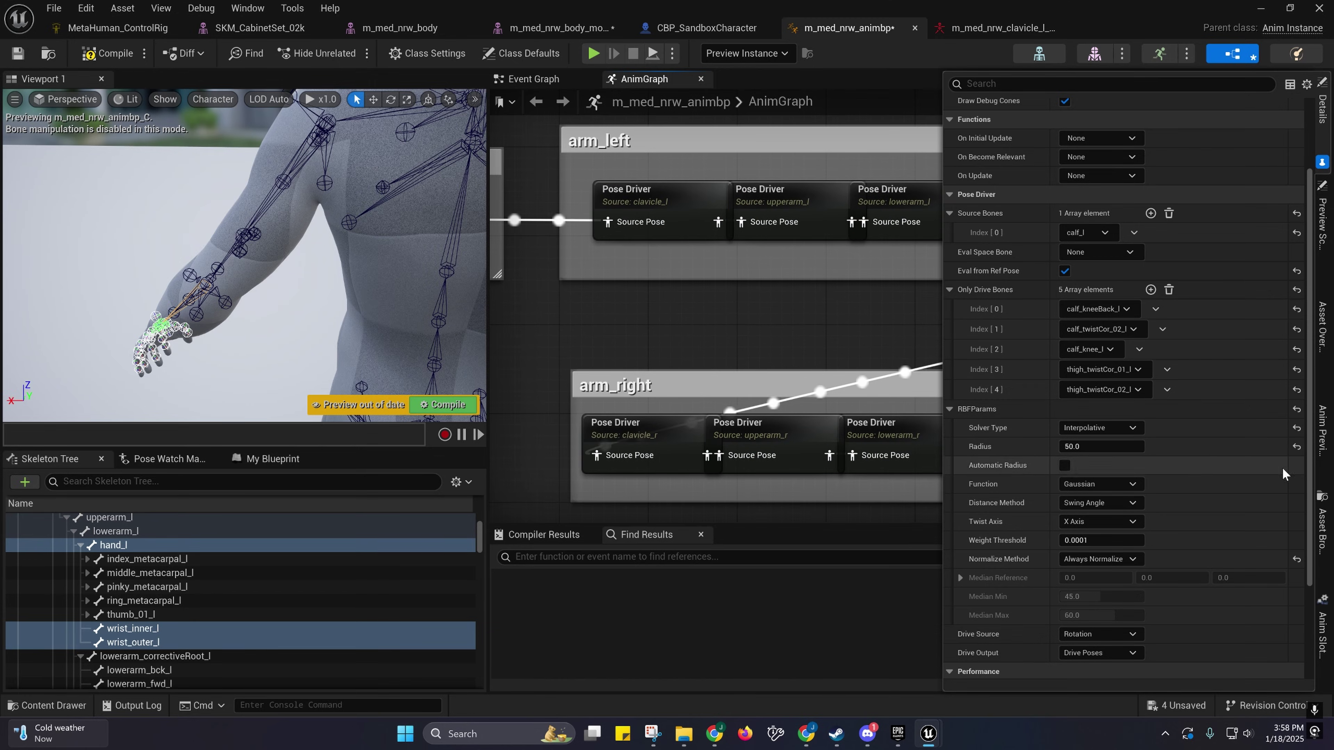
Step: Examine the Function choices from Gaussian to Default Function, and the Solver Type choices, on the calf_l Pose Driver
click(1092, 486)
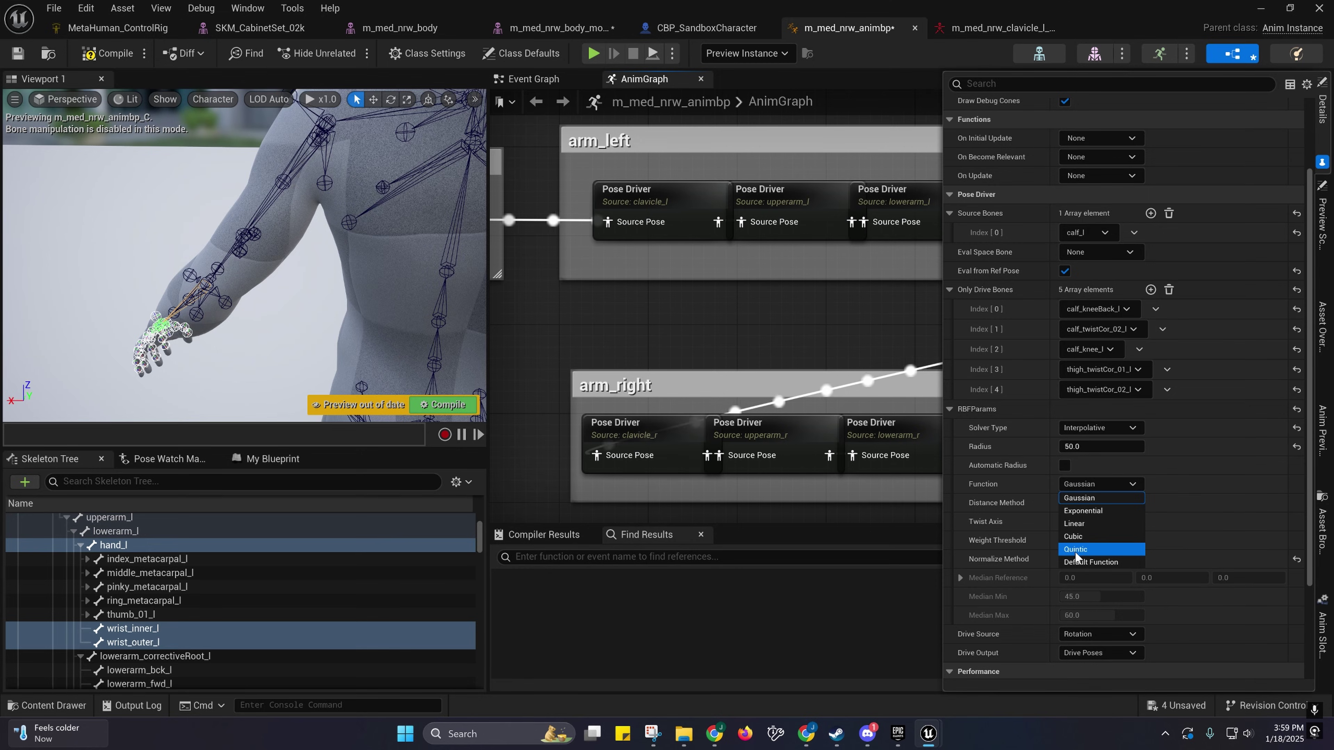
click(1098, 484)
right_drag(814, 313, 721, 161)
click(1096, 428)
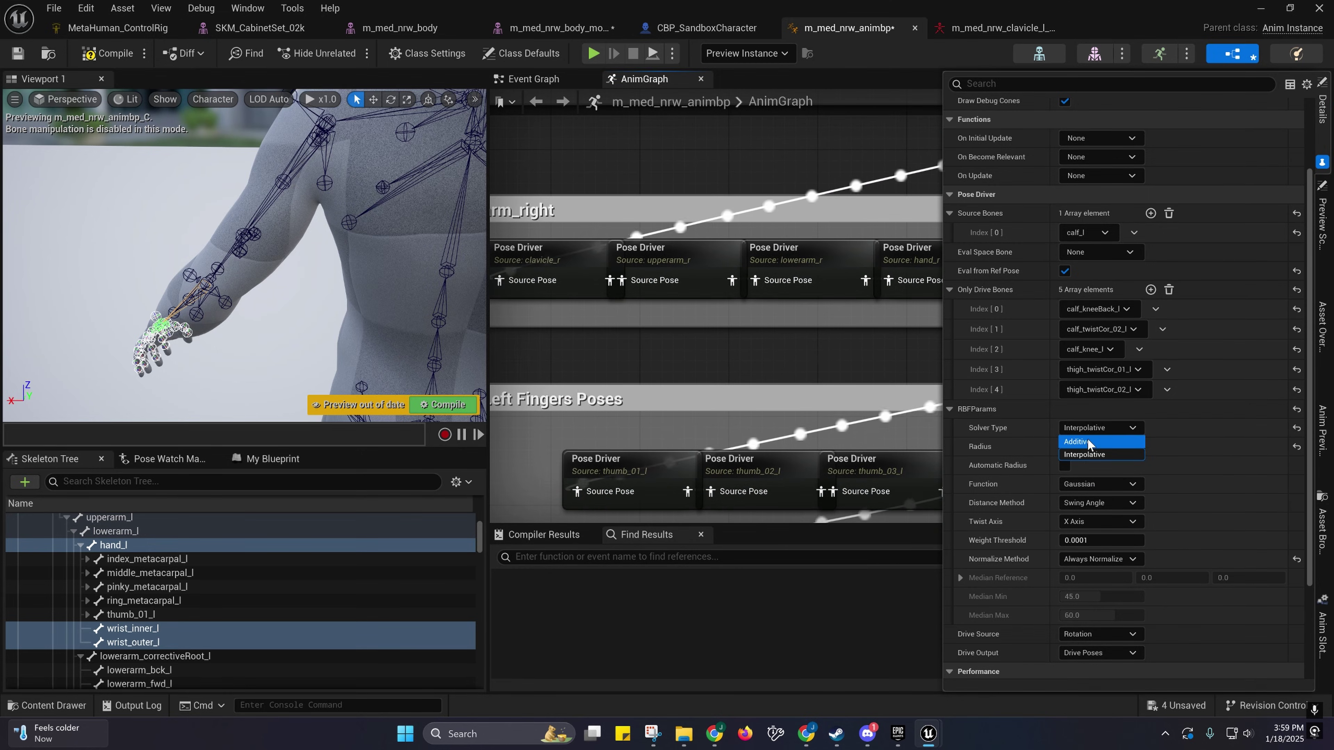
click(1085, 454)
click(1098, 484)
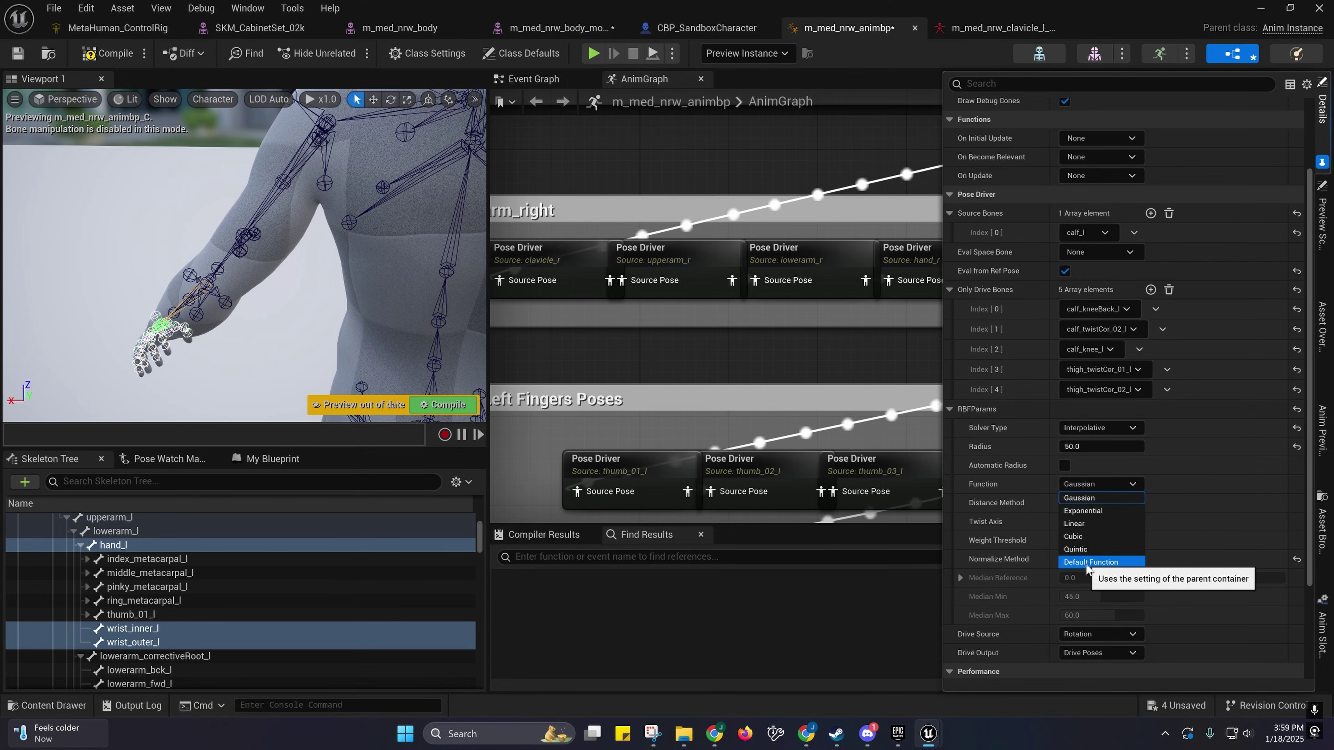
right_drag(769, 370, 783, 327)
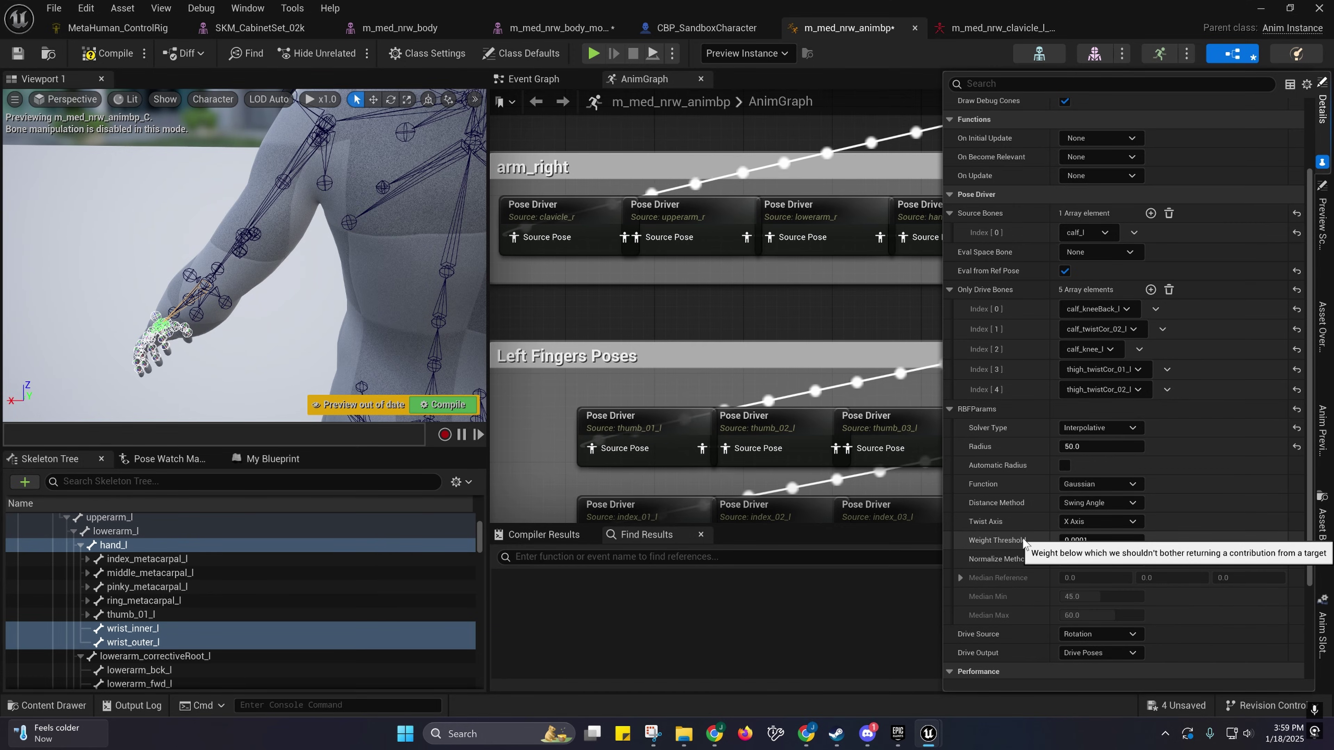
Step: Examine the Normalize Method options and the Always Normalize description on the calf_l Pose Driver
click(1080, 559)
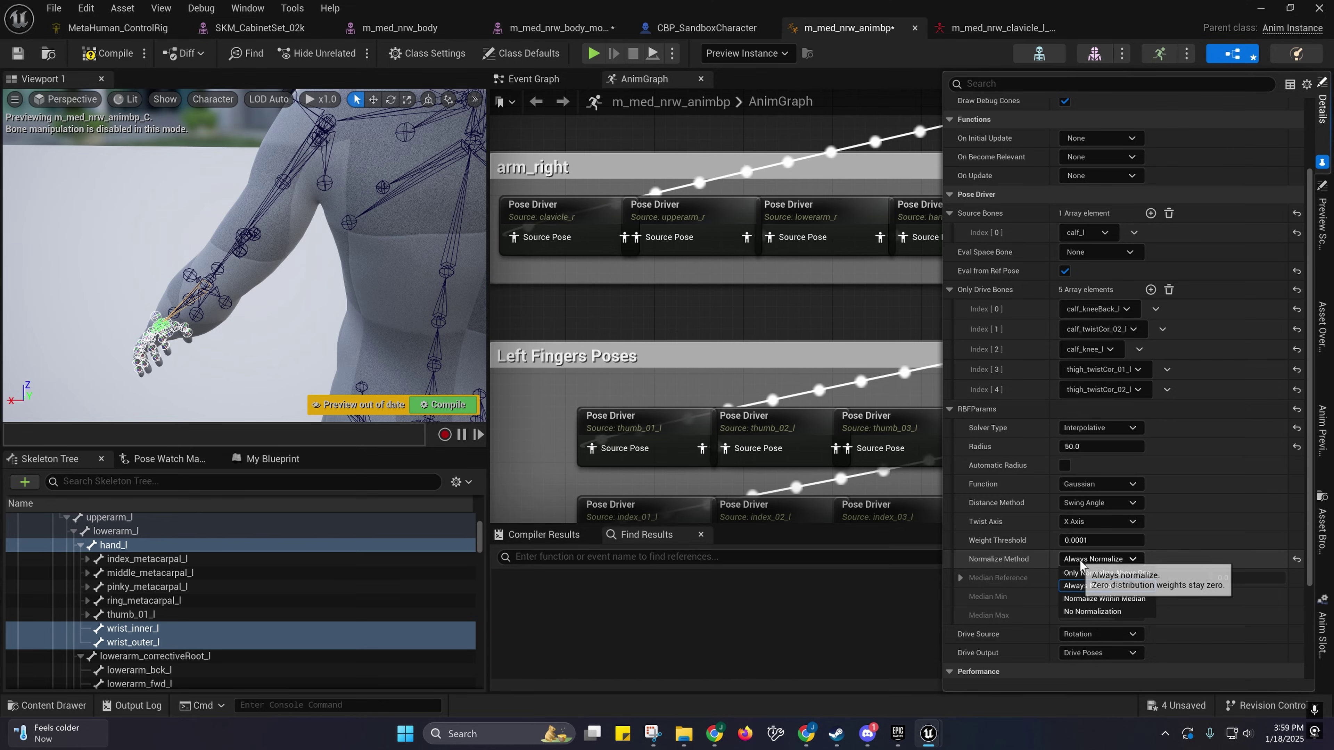
click(1101, 560)
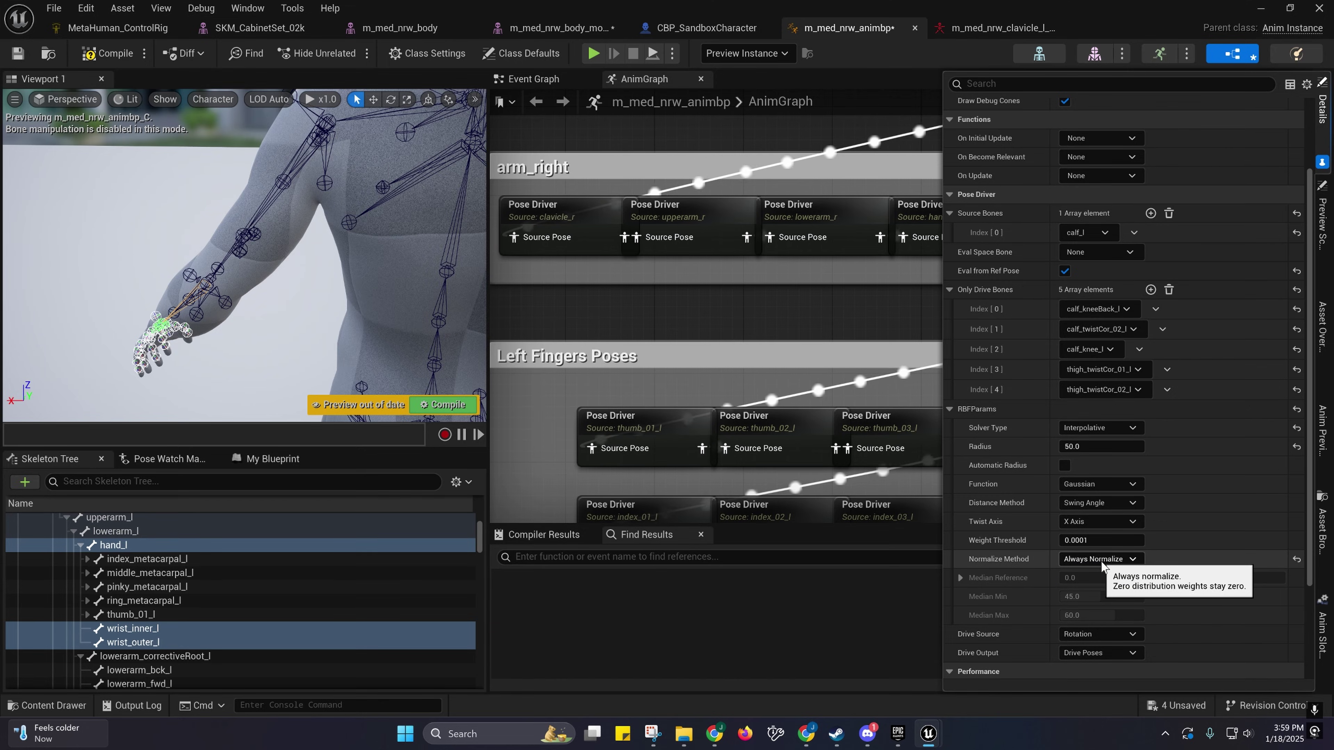
click(1081, 559)
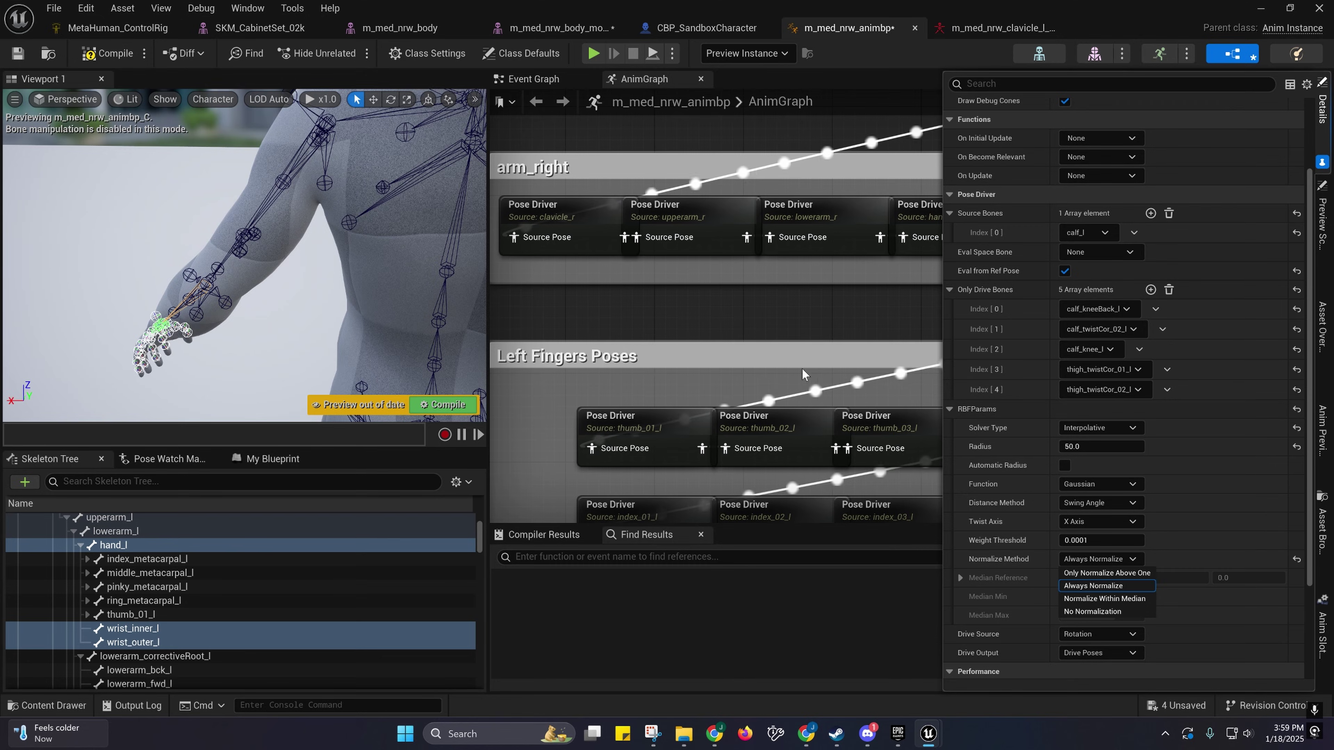
Step: Compare the Normalize Method across the thigh_l, thigh_r, calf_r, lowerarm_r, hand_r and thumb_02_l Pose Drivers
right_drag(802, 369, 380, 576)
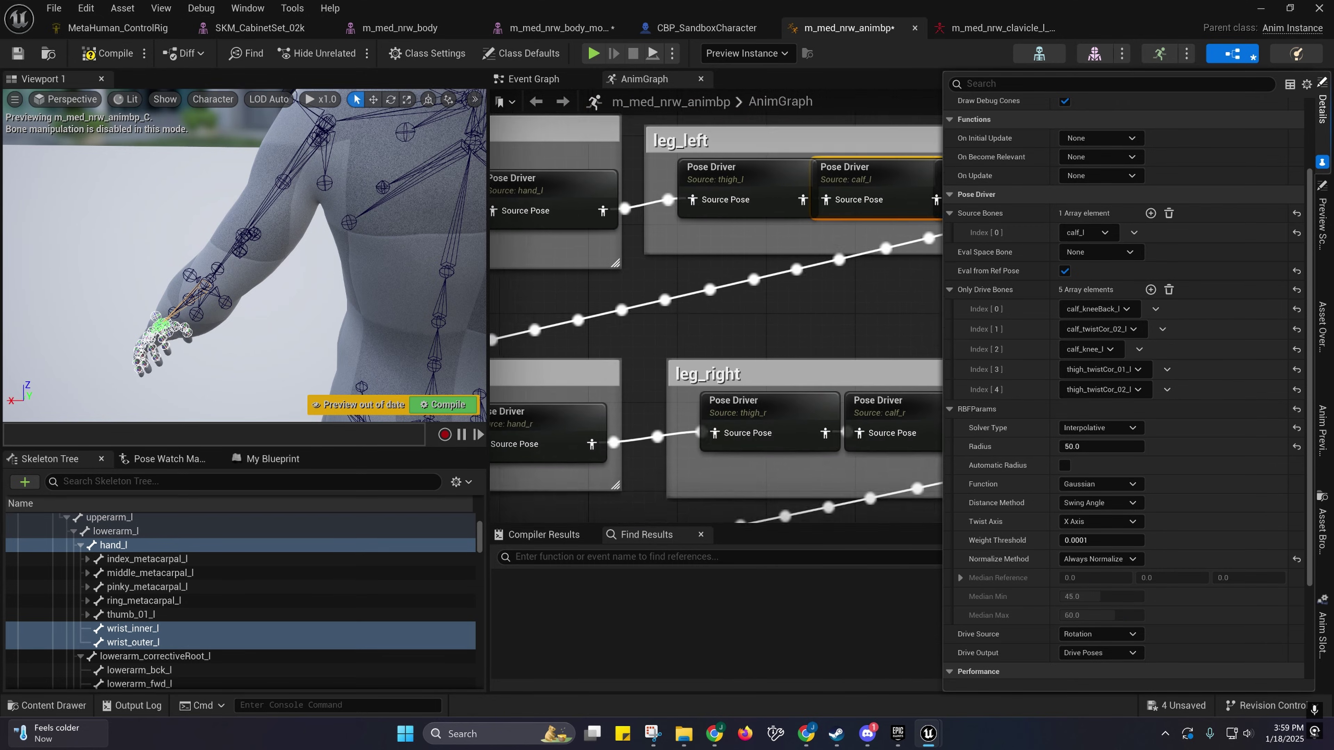
right_drag(738, 228, 587, 250)
click(587, 199)
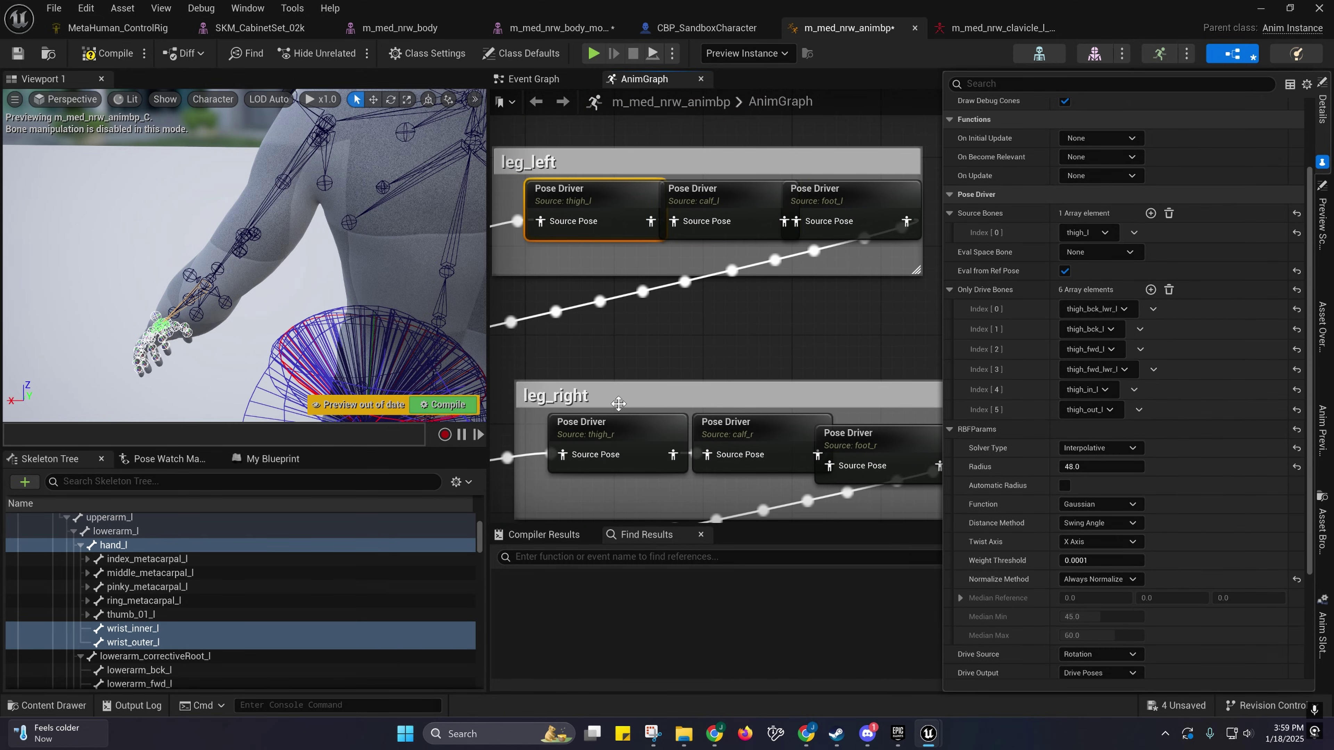
click(615, 433)
click(753, 445)
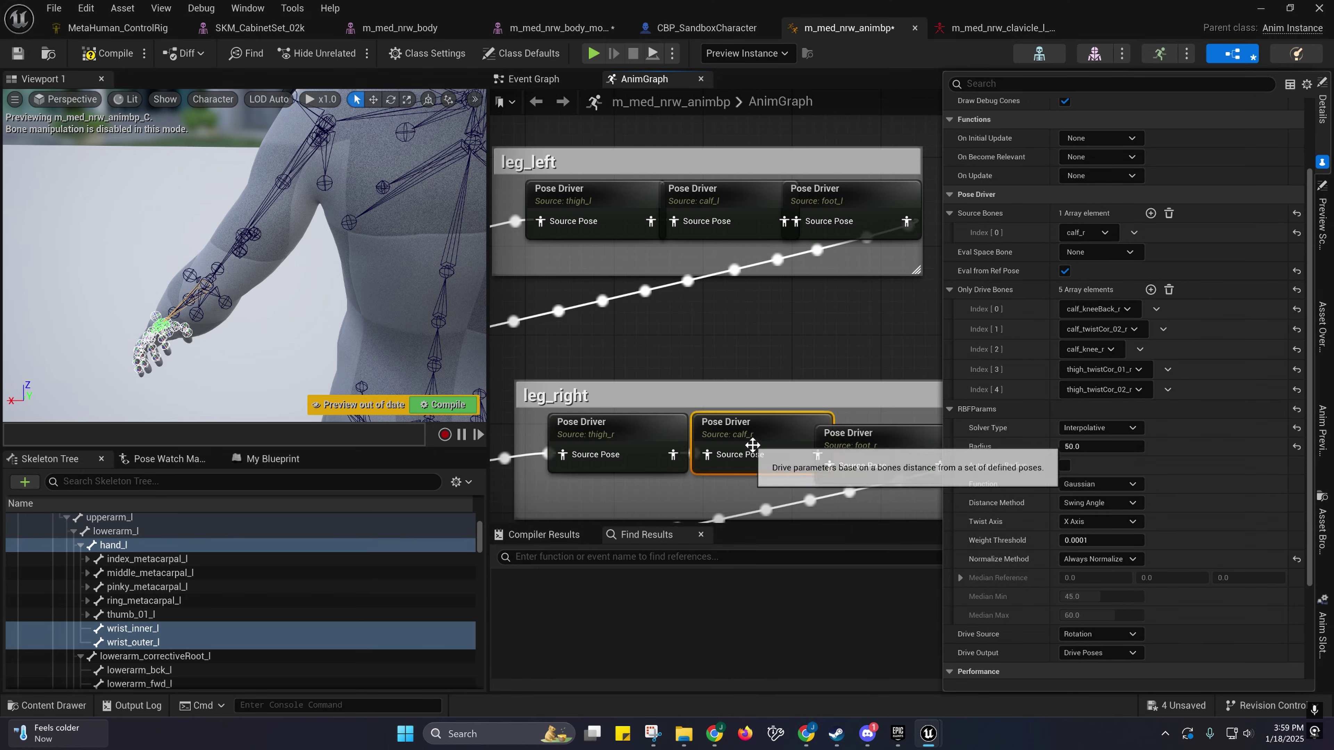
right_drag(753, 447, 1195, 398)
click(778, 397)
click(737, 404)
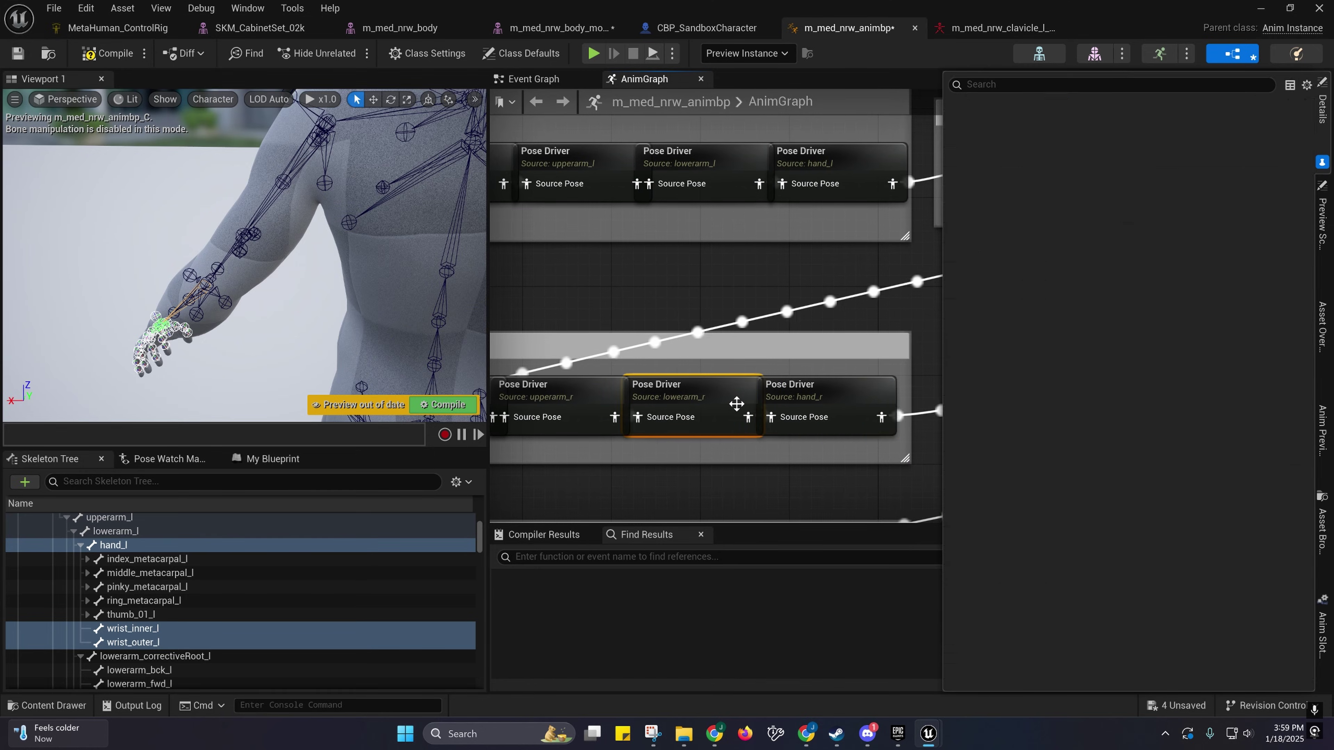
click(846, 402)
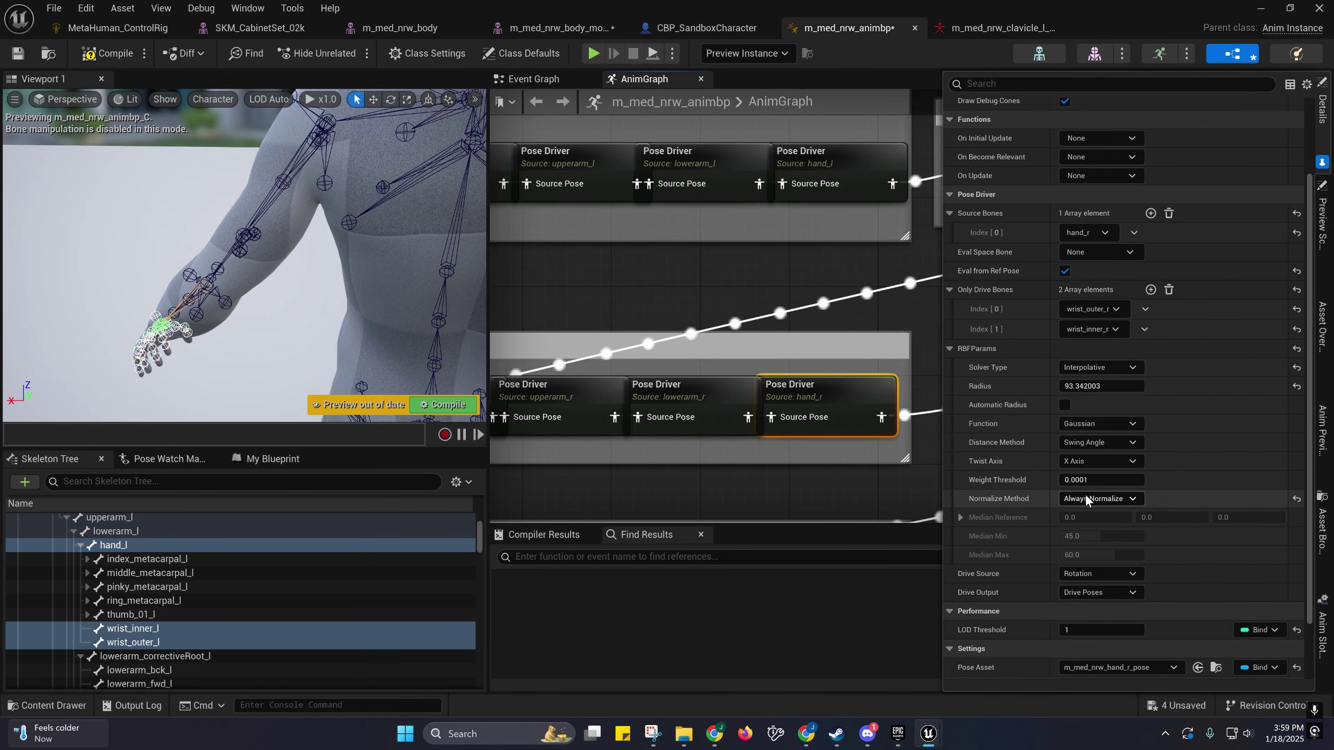
right_drag(795, 492, 809, 272)
click(658, 383)
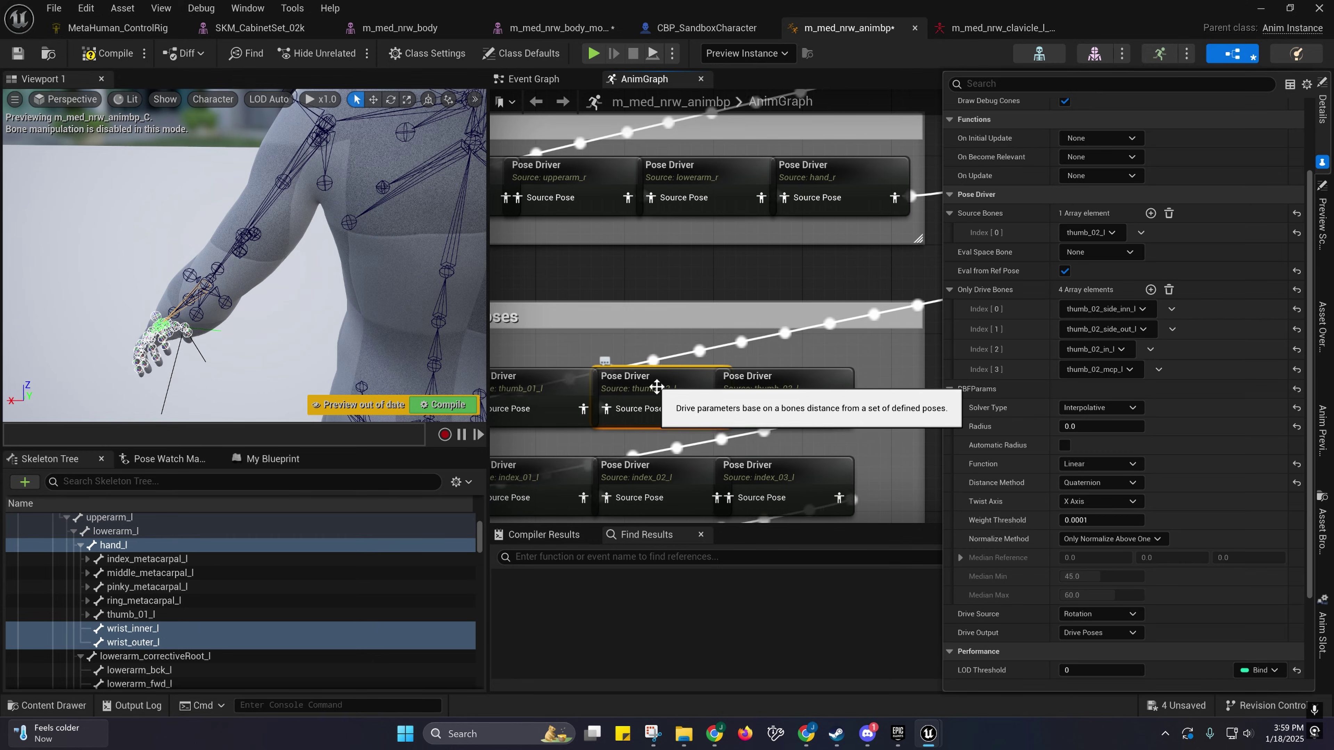
Step: Select both Left Fingers Poses groups together with all their Pose Drivers and examine their place in the graph
right_drag(656, 393, 709, 383)
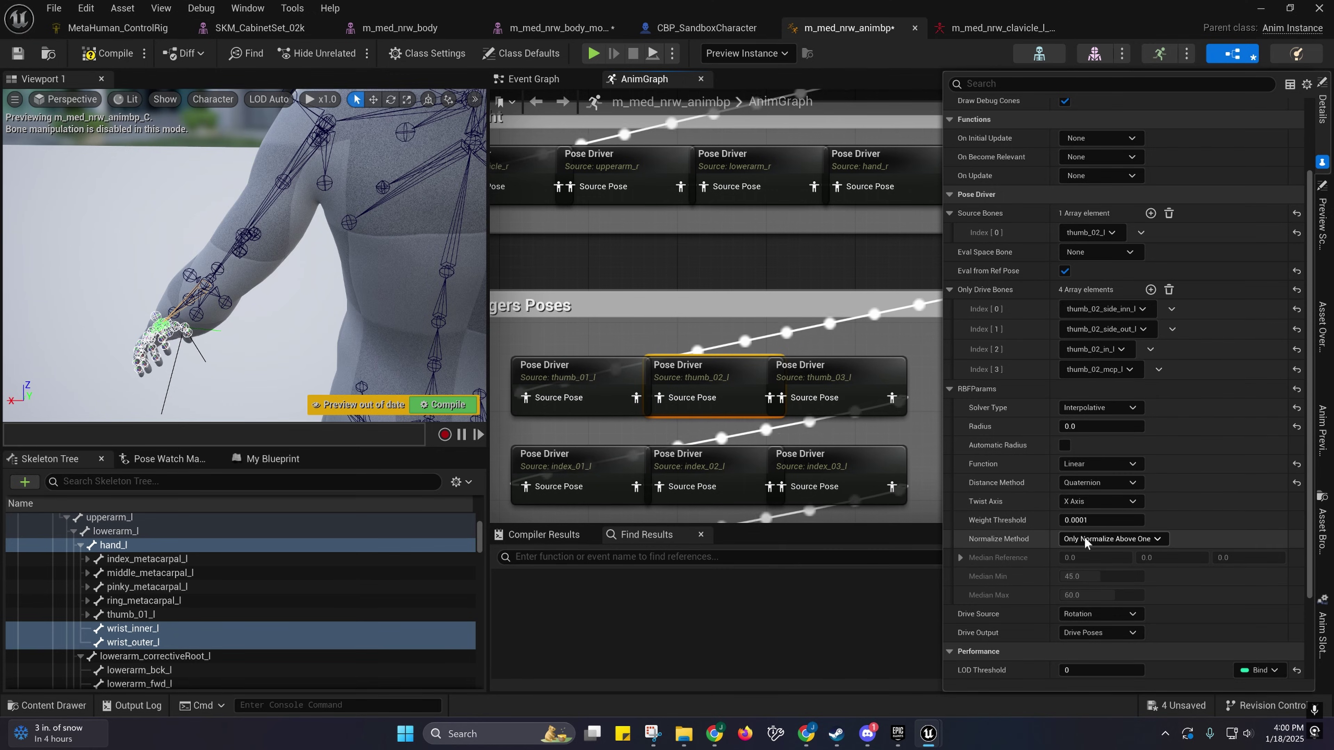
scroll(642, 329, down, 8)
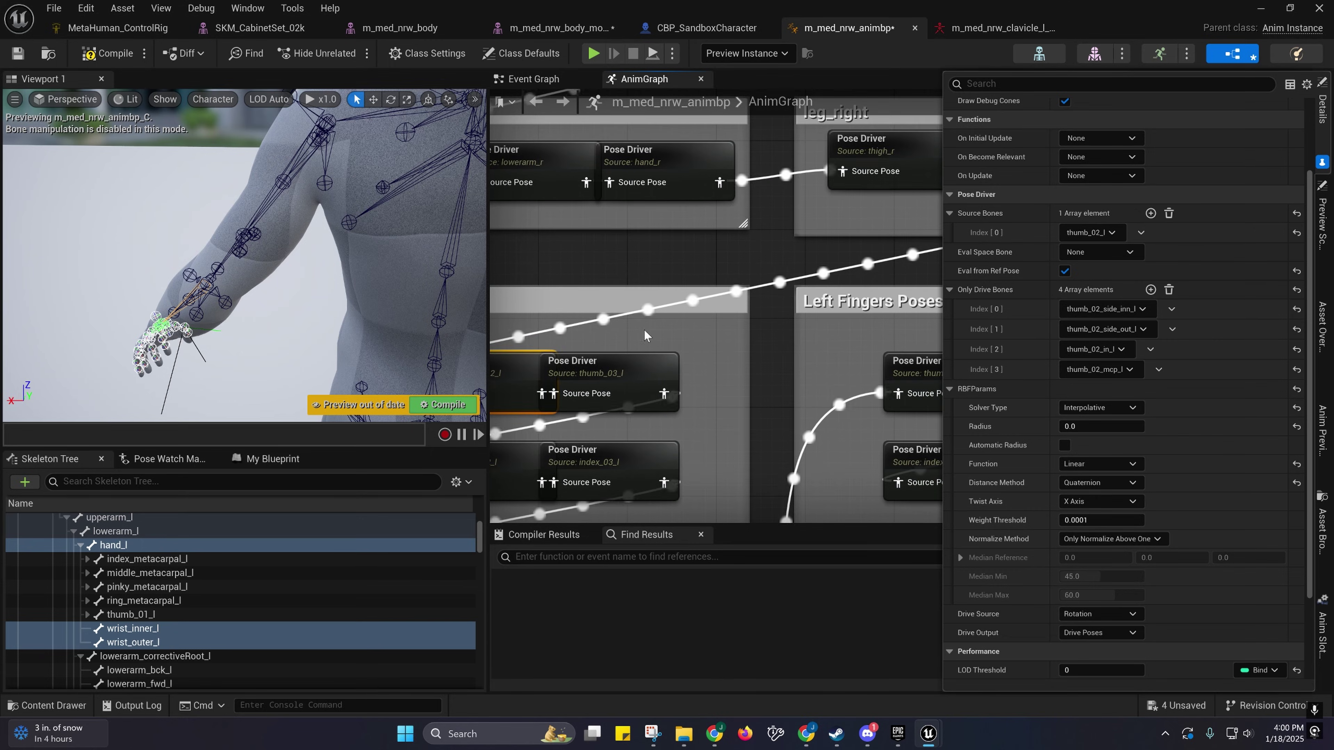
scroll(639, 334, up, 4)
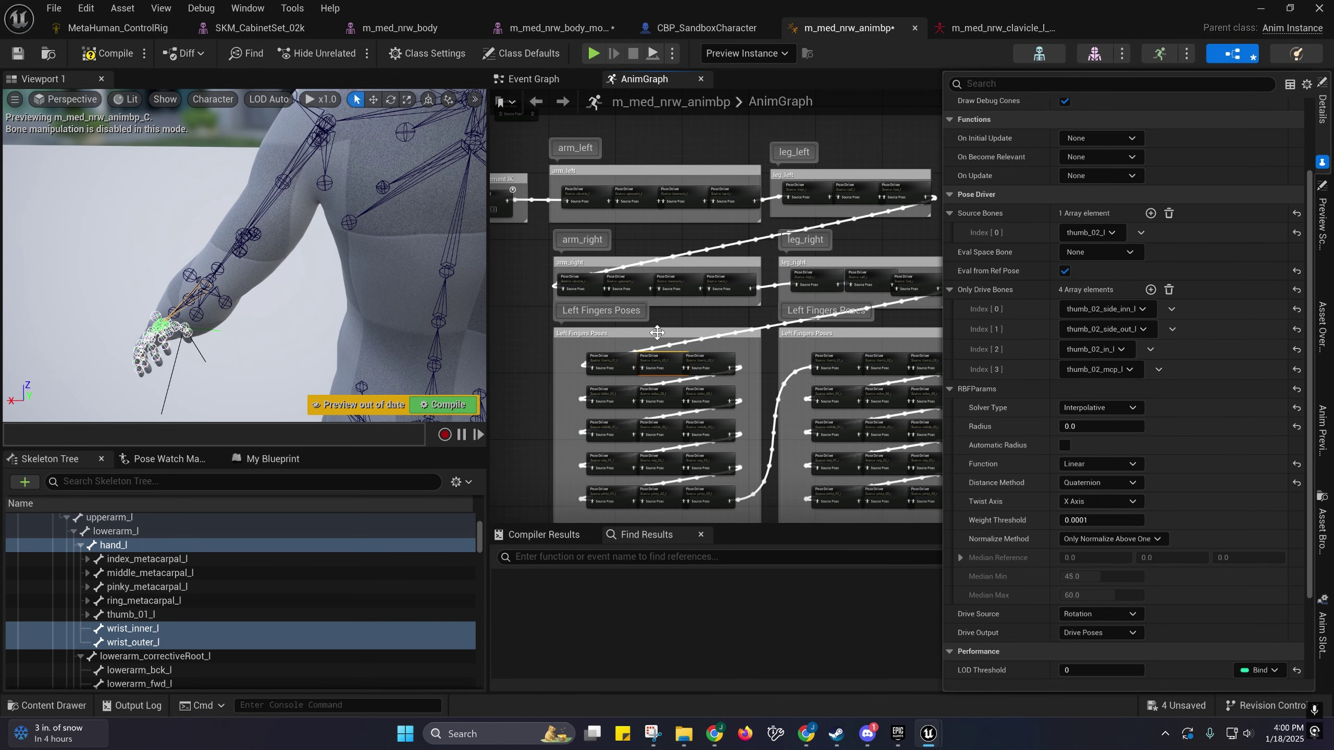
right_drag(570, 340, 520, 270)
drag(497, 259, 908, 483)
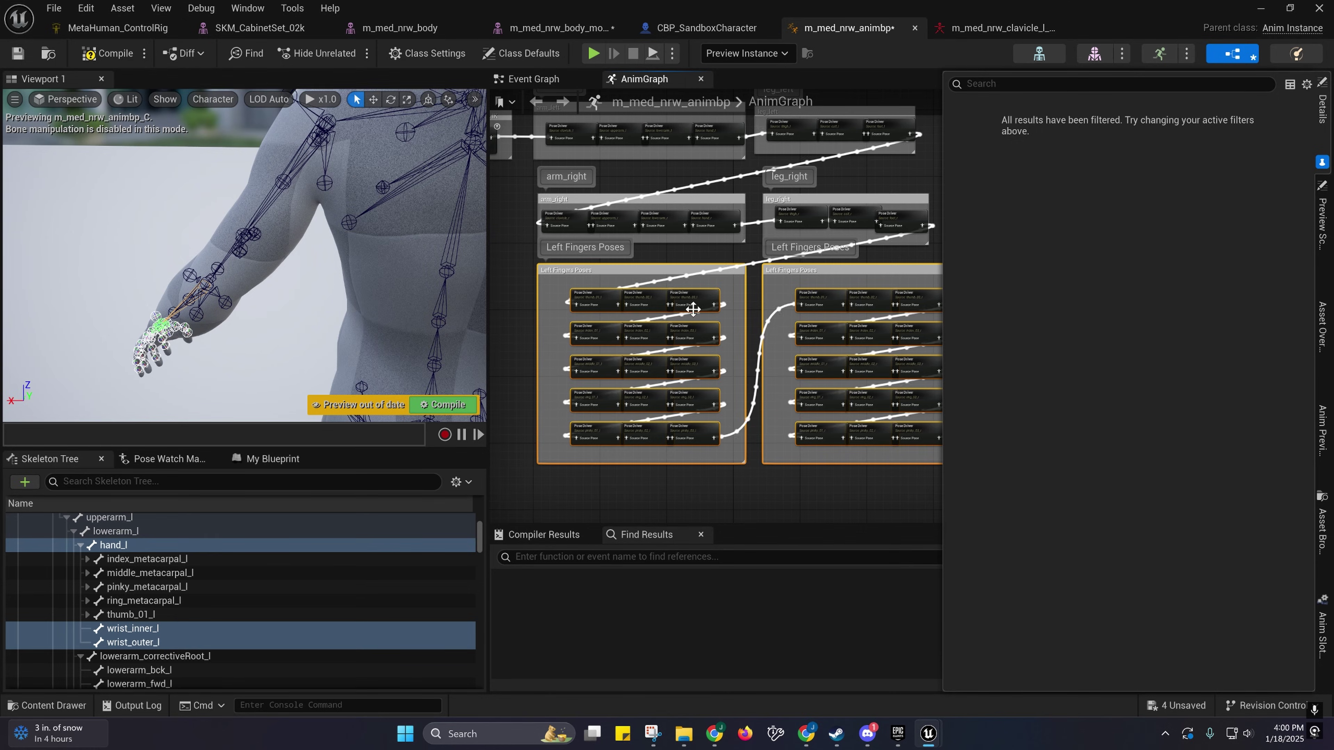
right_drag(743, 336, 645, 363)
right_drag(780, 292, 727, 307)
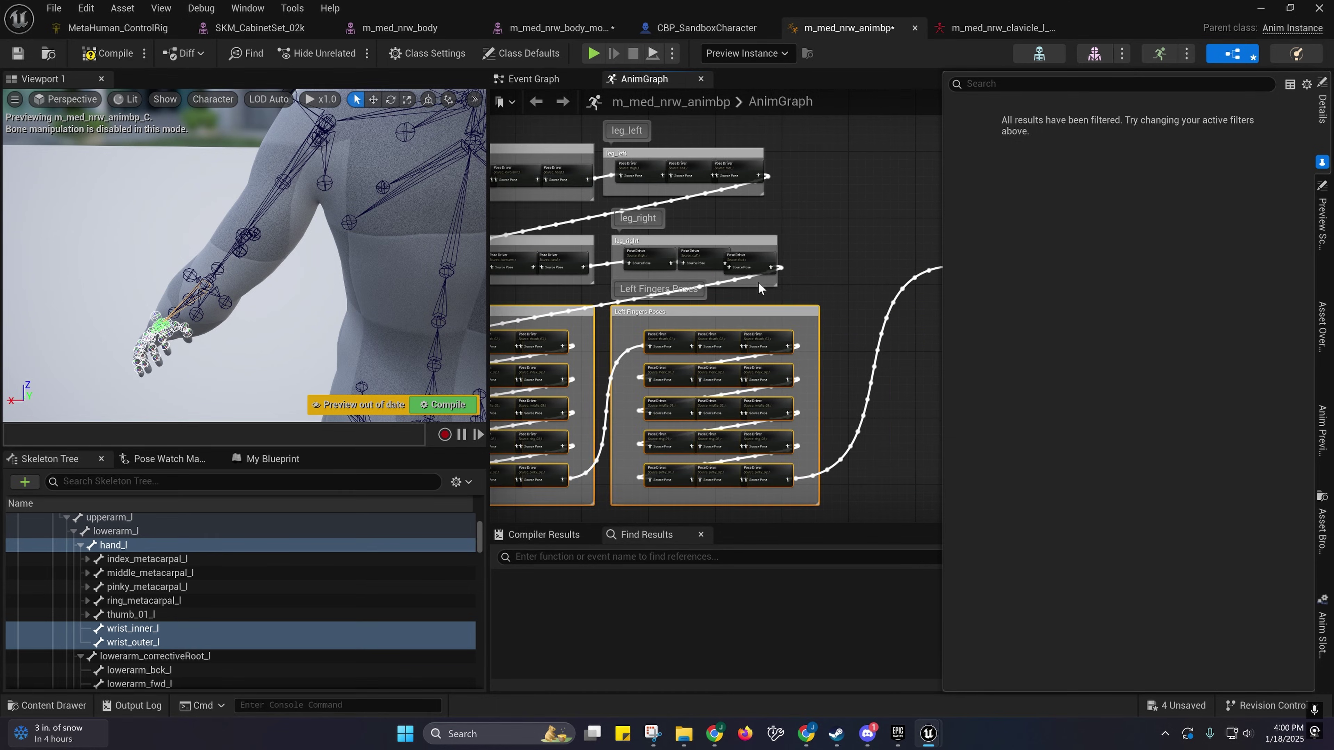
drag(769, 268, 857, 272)
right_drag(778, 295, 881, 260)
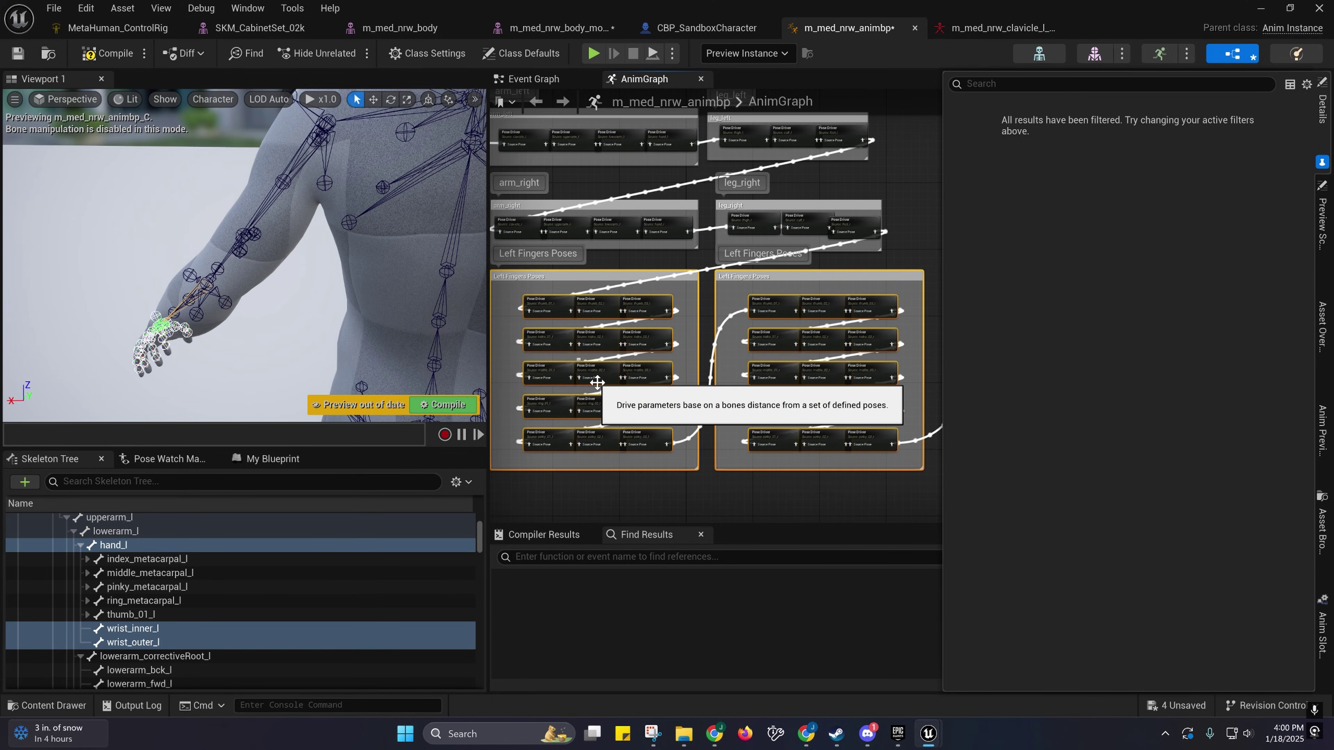
Step: Select only the finger Pose Drivers inside both Left Fingers Poses groups and review their combined RBF parameters
drag(506, 289, 895, 446)
right_drag(869, 231, 689, 307)
drag(699, 309, 801, 332)
right_drag(705, 321, 889, 259)
mouse_move(881, 244)
mouse_down()
mouse_move(918, 249)
mouse_move(885, 247)
mouse_up()
right_drag(874, 264, 832, 215)
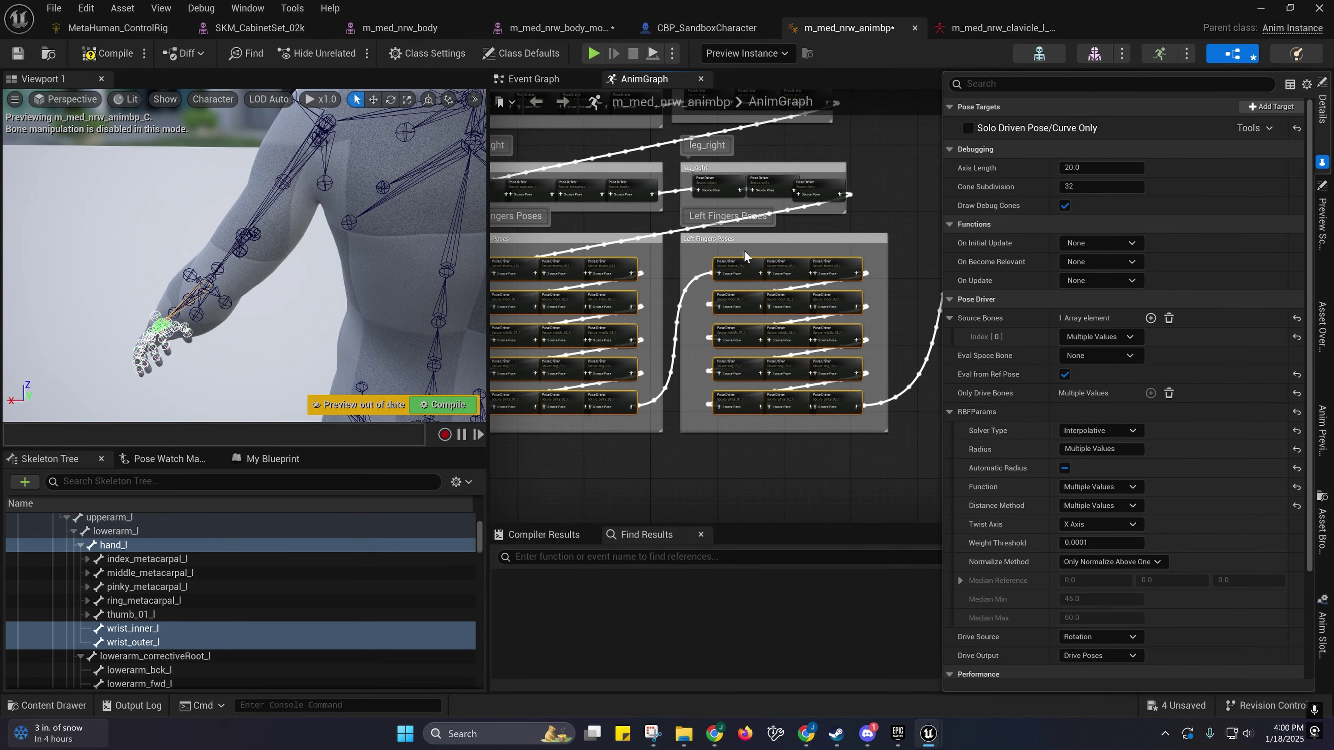
Step: Highlight both Left Fingers Poses groups again, clear the selection and view the arm and leg groups
right_drag(548, 236, 640, 234)
drag(512, 227, 1000, 444)
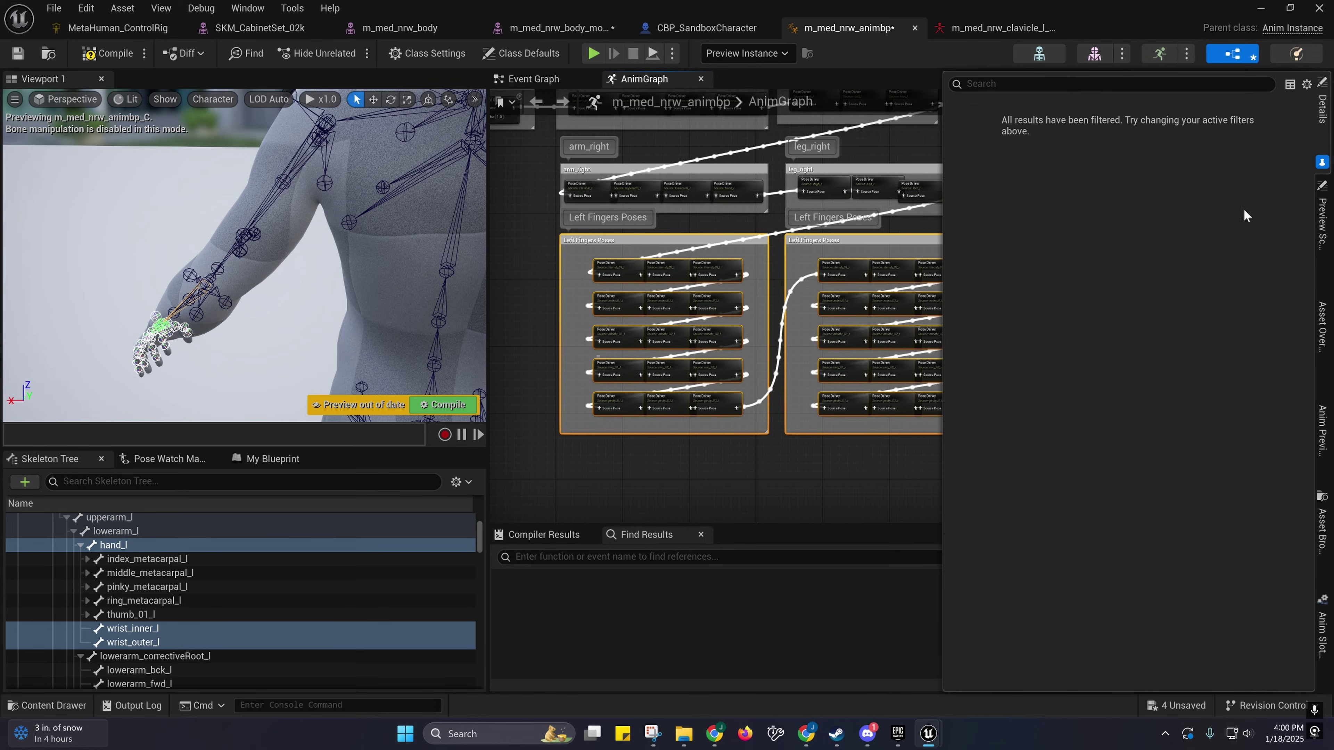
right_drag(920, 227, 833, 314)
click(878, 273)
right_drag(877, 273, 931, 324)
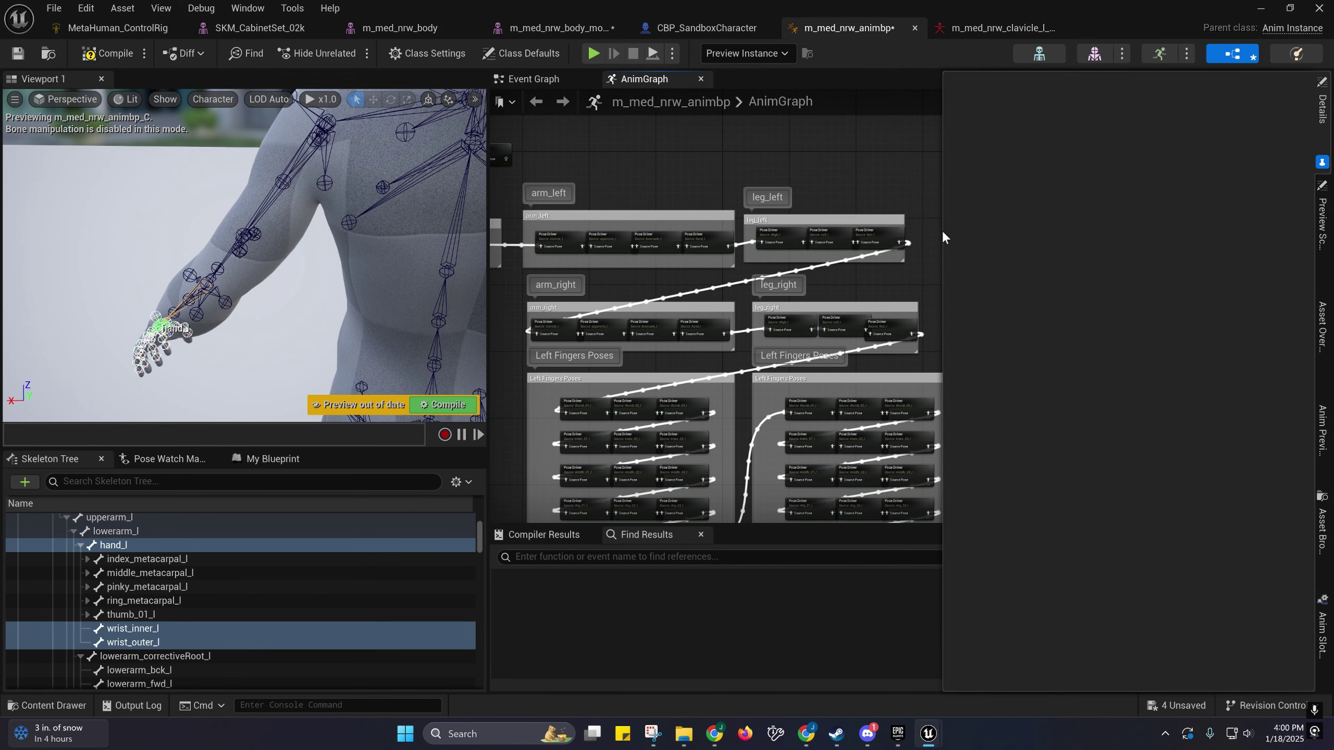
Step: Widen the graph area and inspect the foot_r Pose Driver's targets, driven bones and RBF parameters in the leg_right group
drag(944, 238, 1062, 229)
right_drag(961, 301, 997, 299)
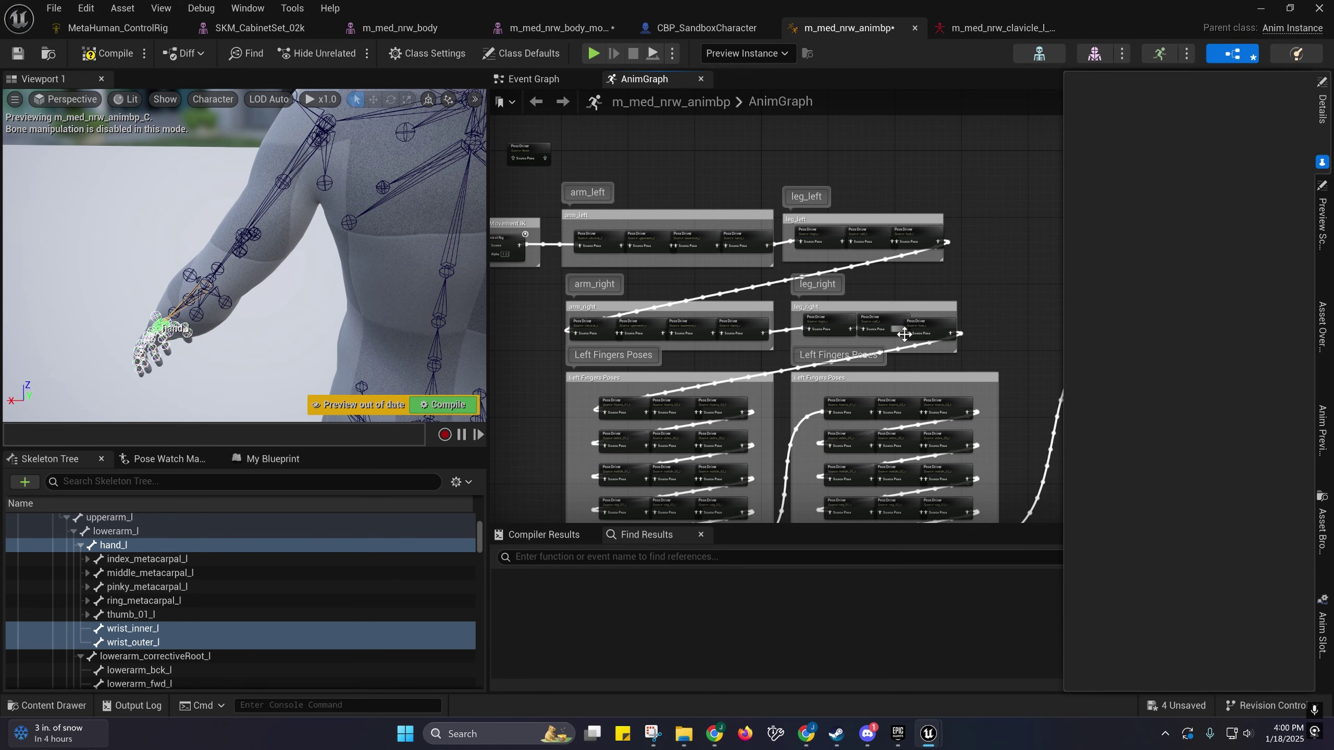
click(923, 325)
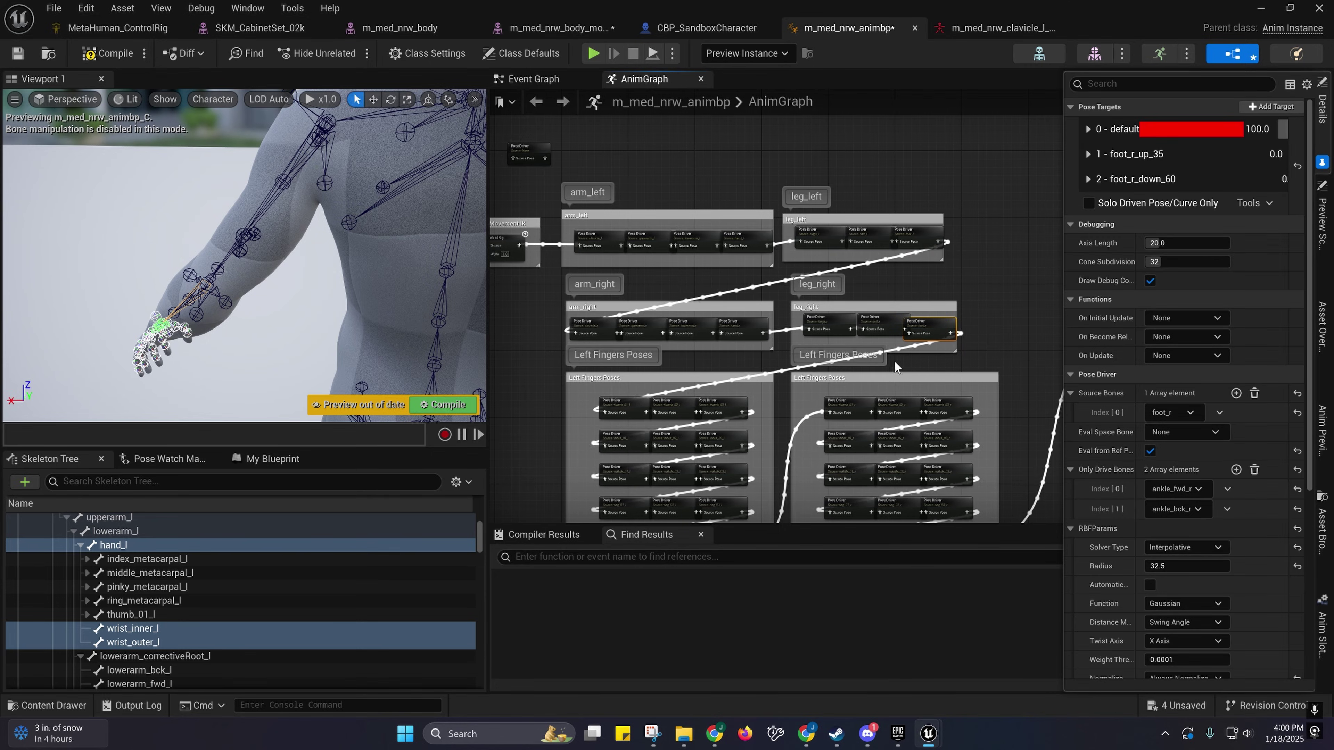
scroll(1087, 348, down, 4)
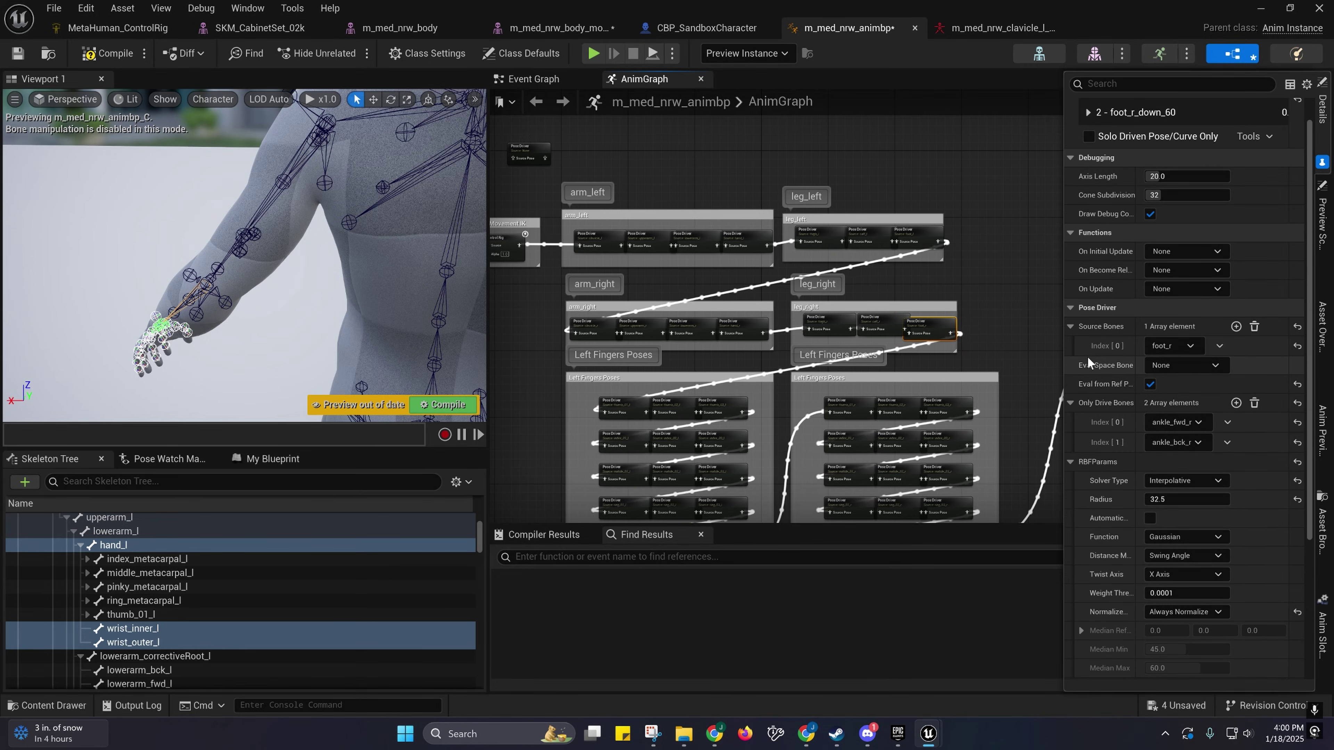
scroll(1087, 357, up, 3)
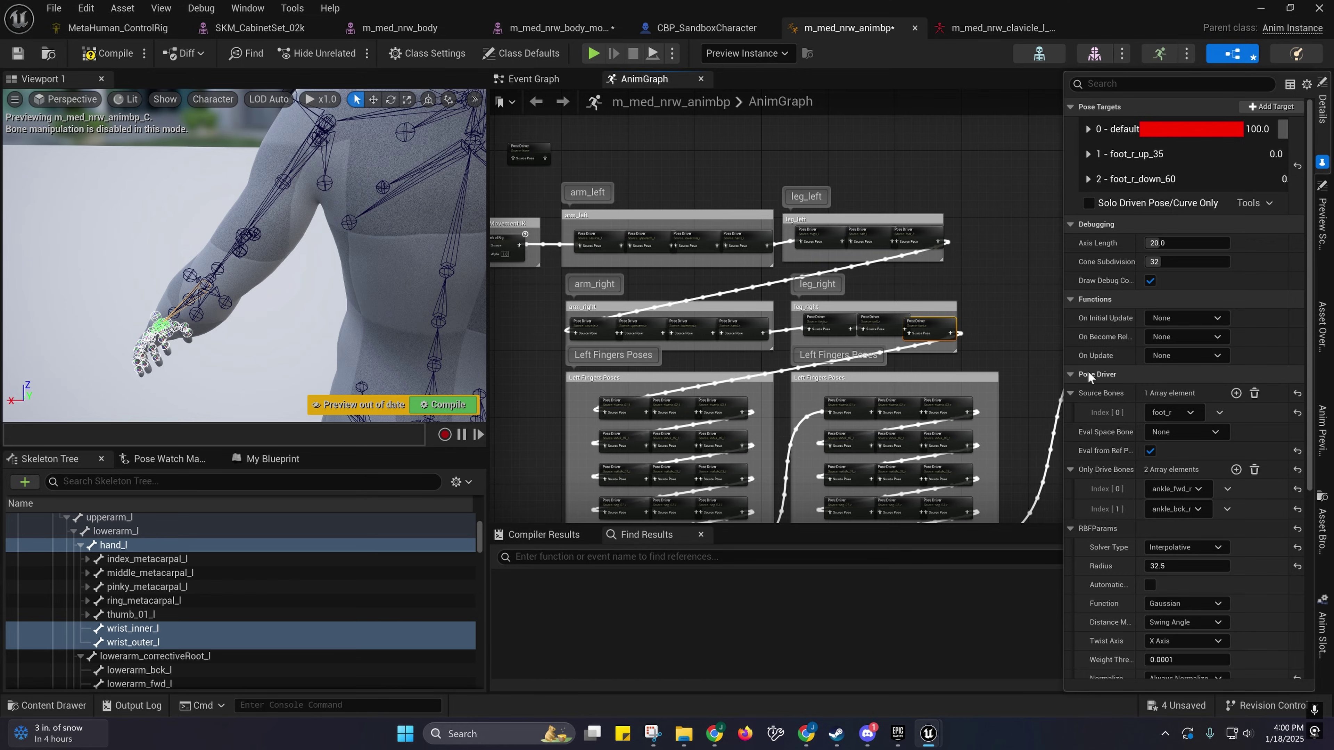
Step: Inspect the Pose Driver settings of the foot_r, thumb_03_l and hand_r nodes, including the Drive Source and available Drive Output options
scroll(1088, 371, down, 5)
scroll(1085, 389, down, 4)
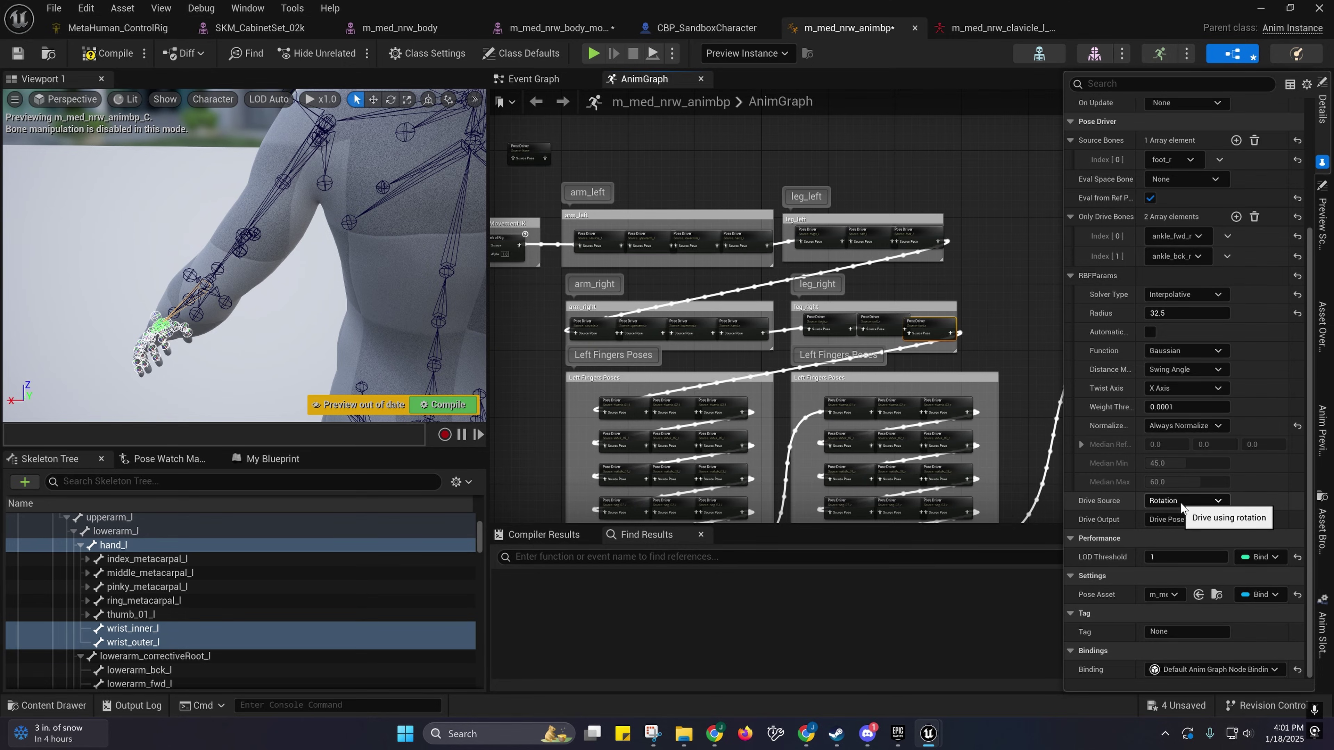
click(721, 407)
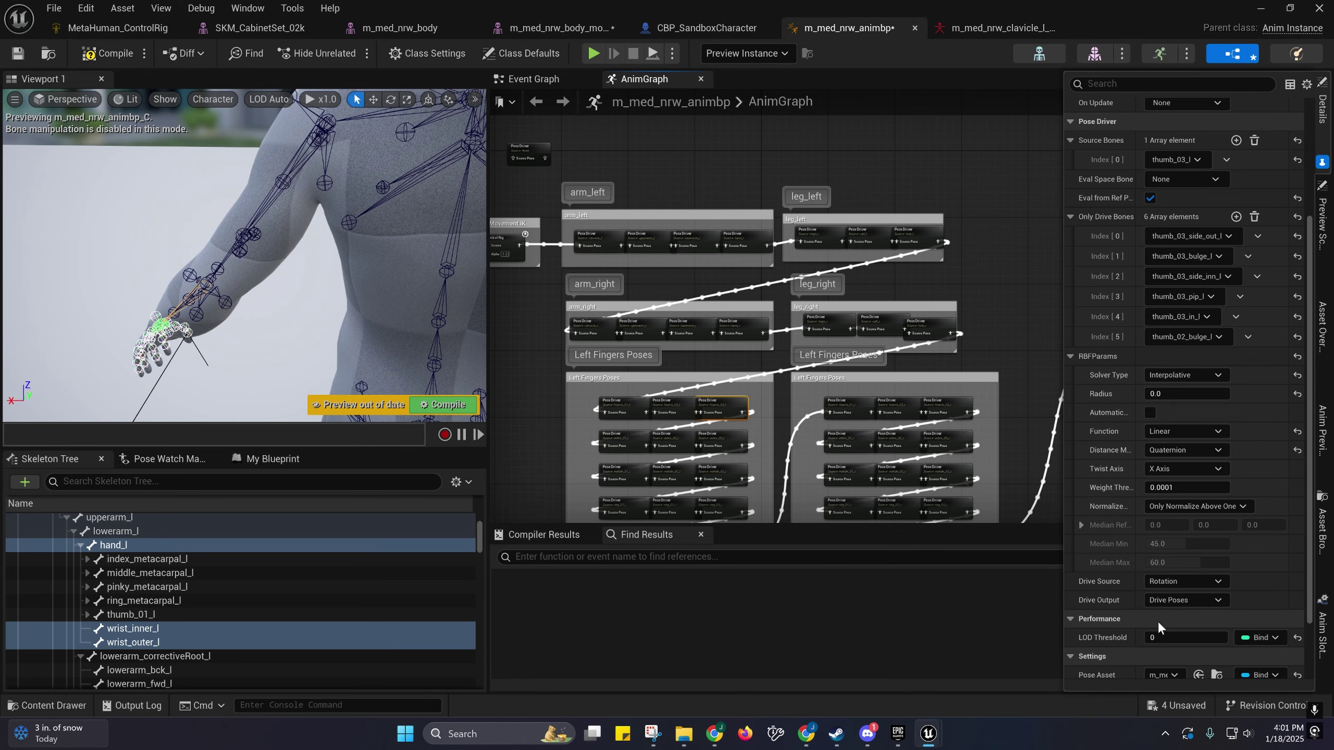
click(737, 330)
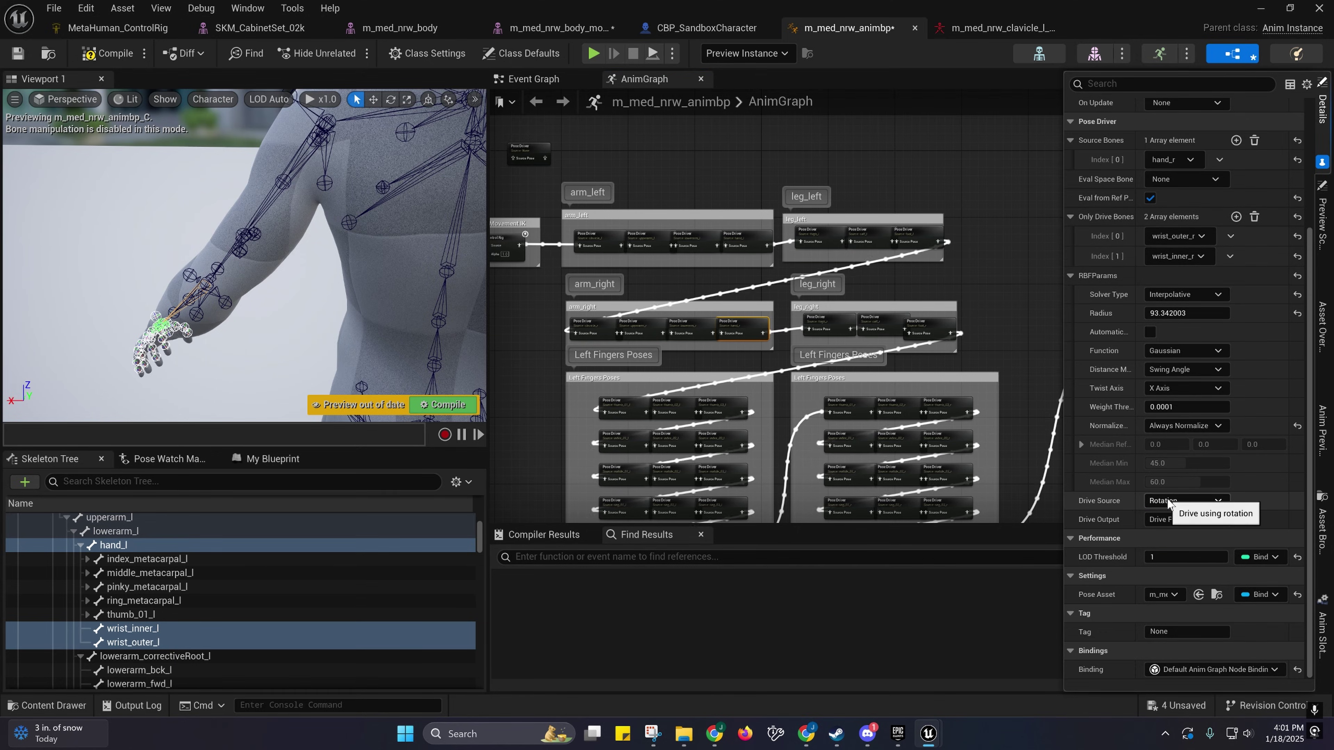
click(1161, 521)
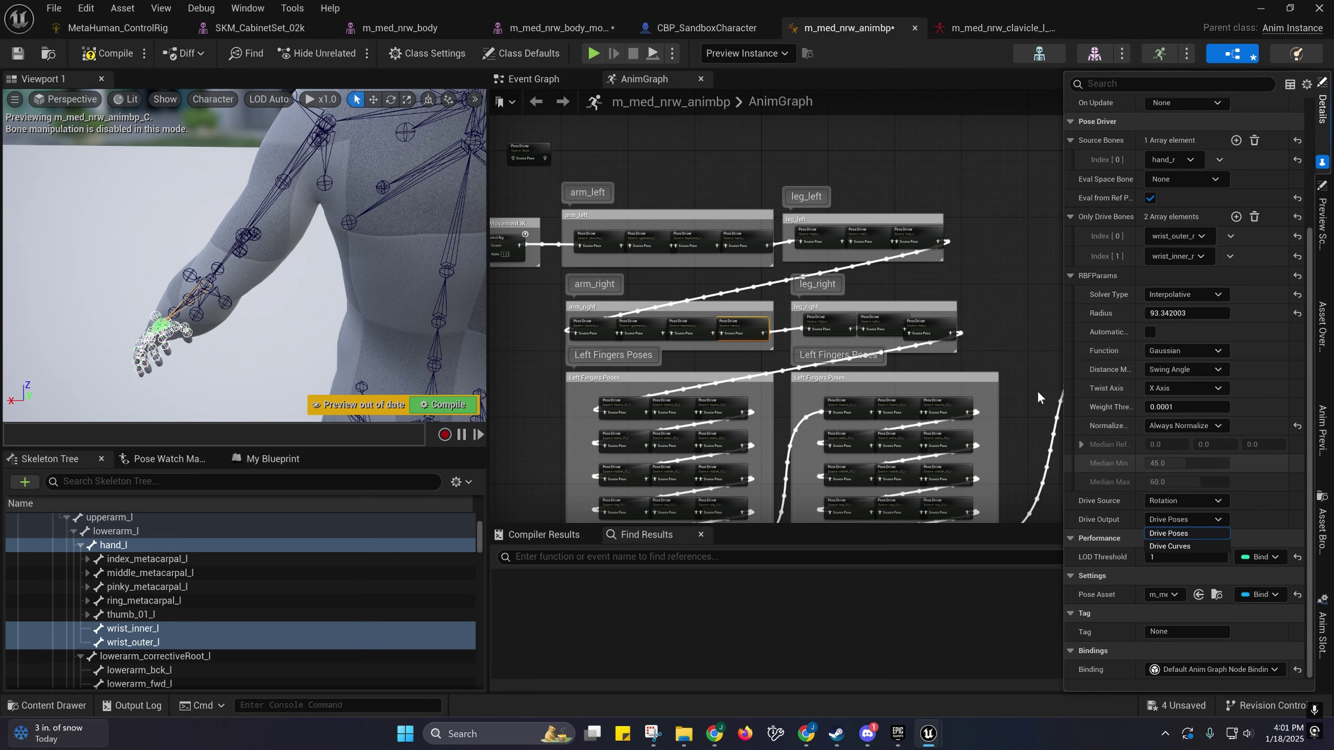
right_drag(1036, 391, 1079, 386)
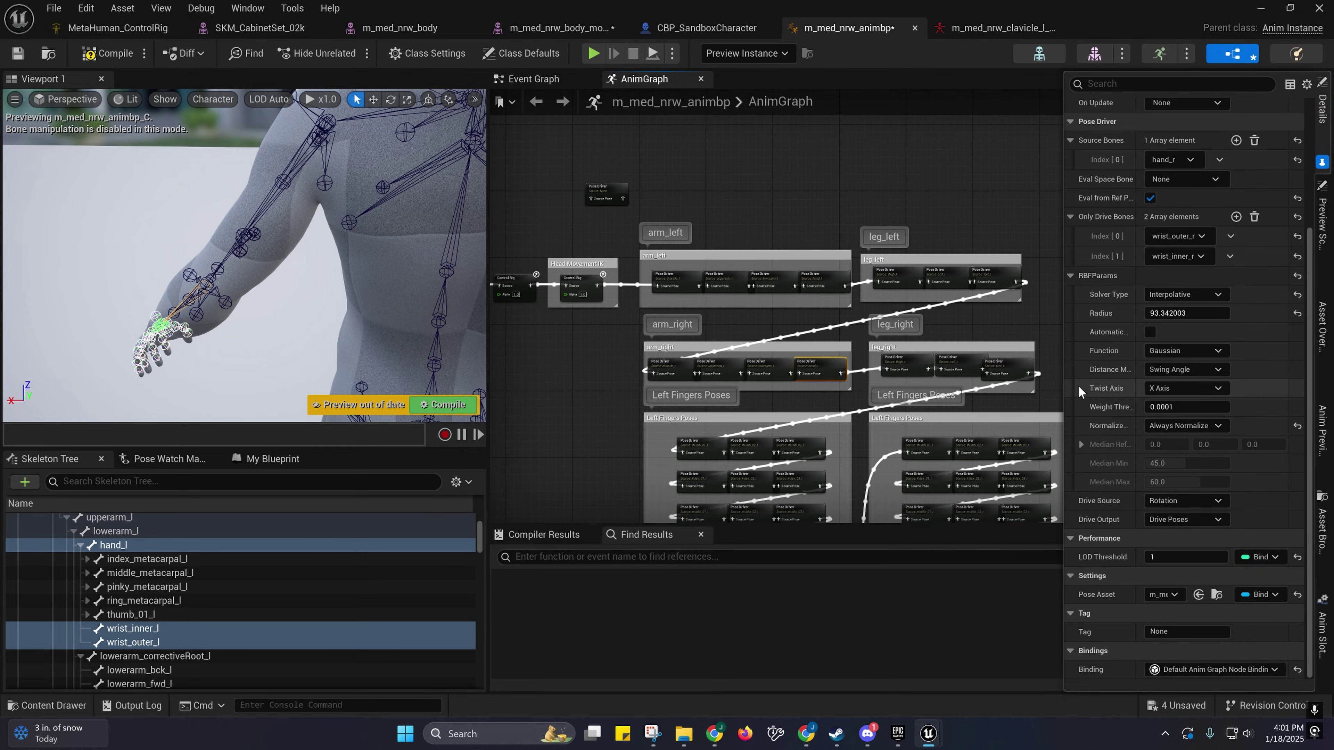
Step: Widen the property name column in the node details and inspect the lowerarm_r Pose Driver in the arm_right group
scroll(1170, 370, up, 3)
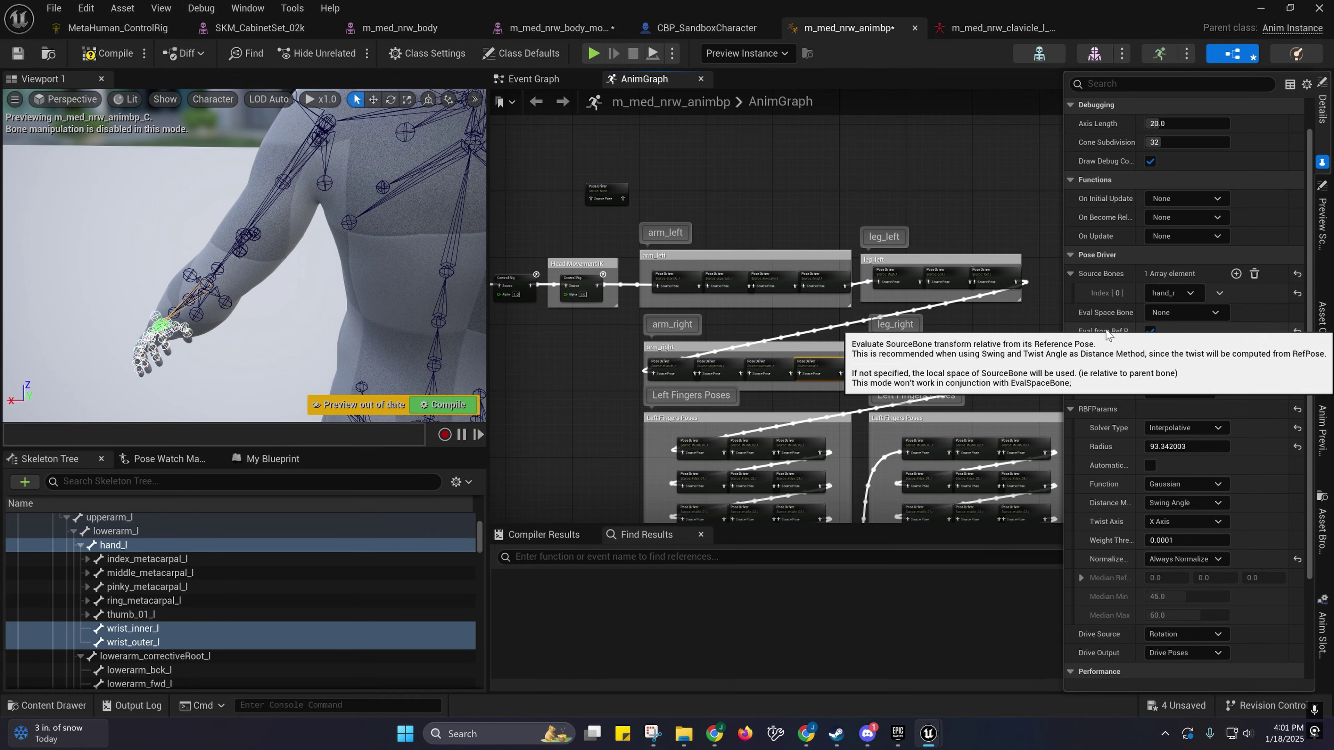
drag(1138, 339, 1151, 341)
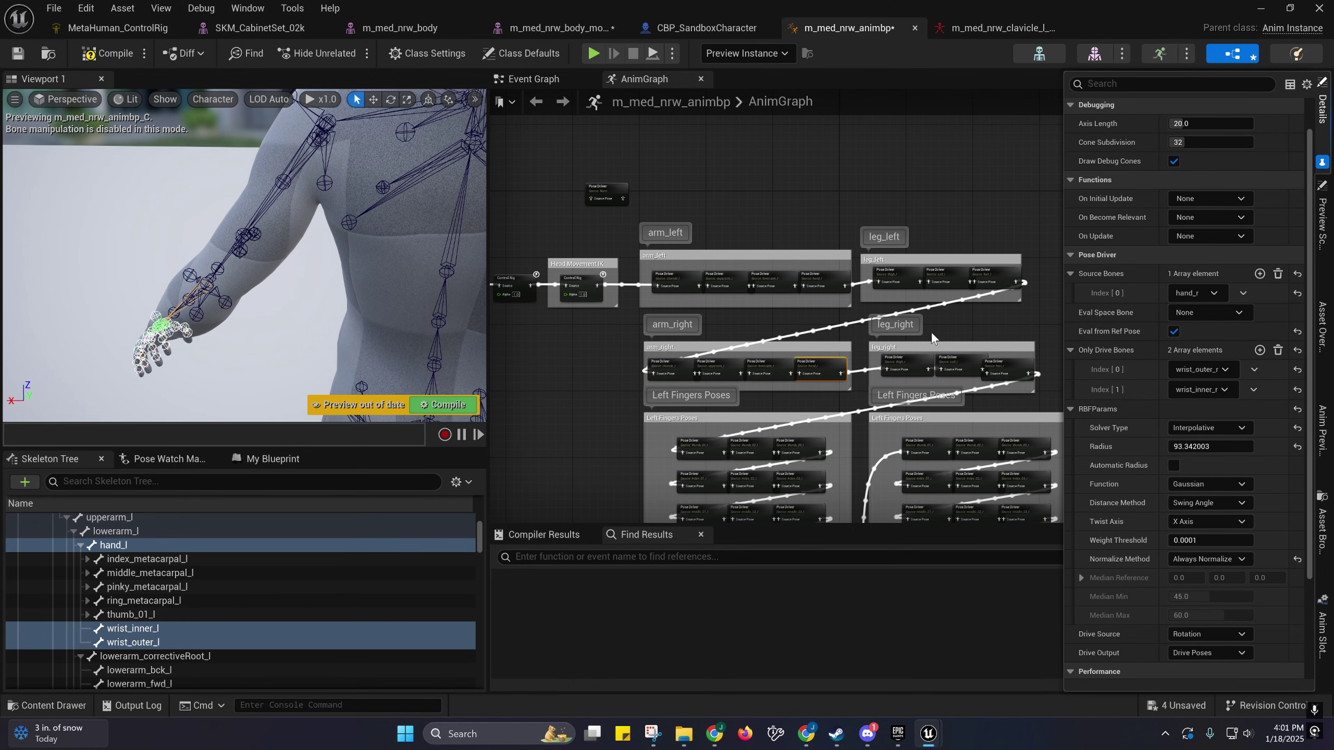
scroll(894, 363, up, 4)
right_drag(695, 391, 833, 298)
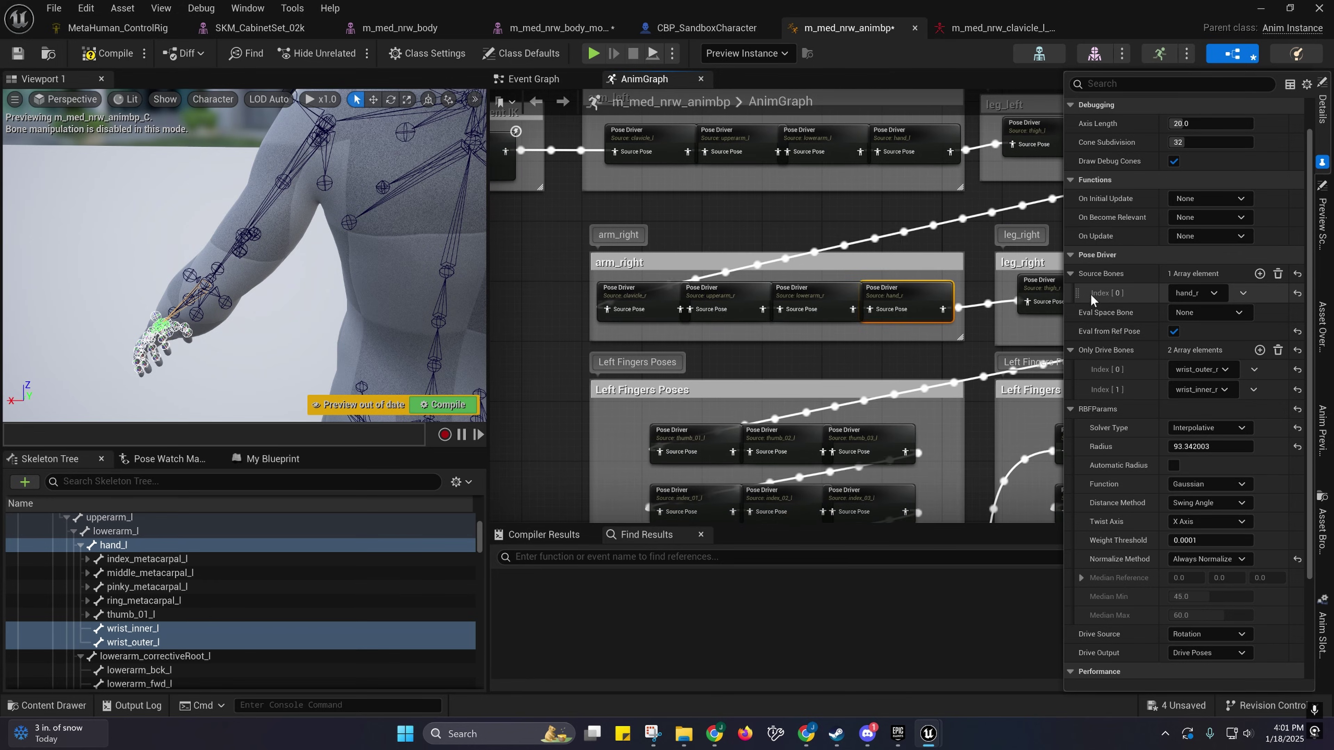
click(859, 444)
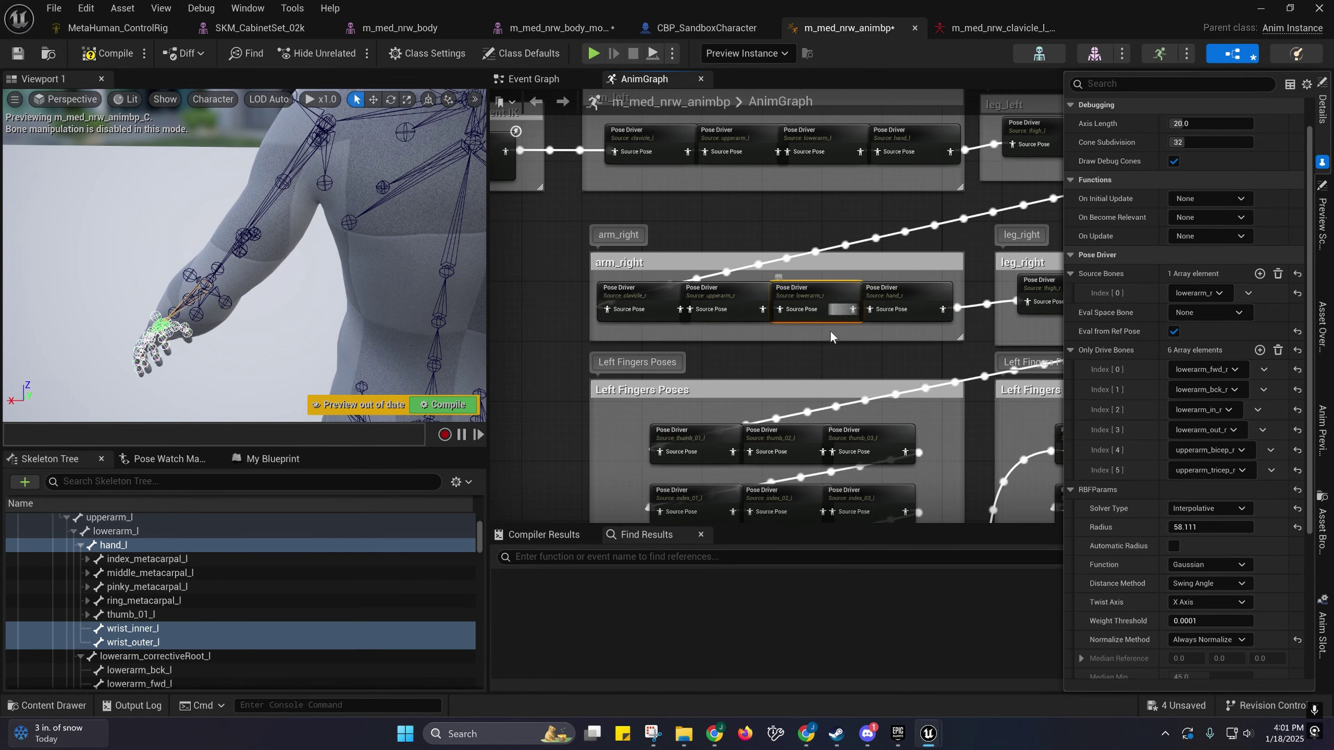
Step: Inspect the thigh_r Pose Driver in the leg_right group, including its driven bones and list of pose targets
right_drag(1058, 286, 864, 365)
click(866, 365)
mouse_move(1129, 335)
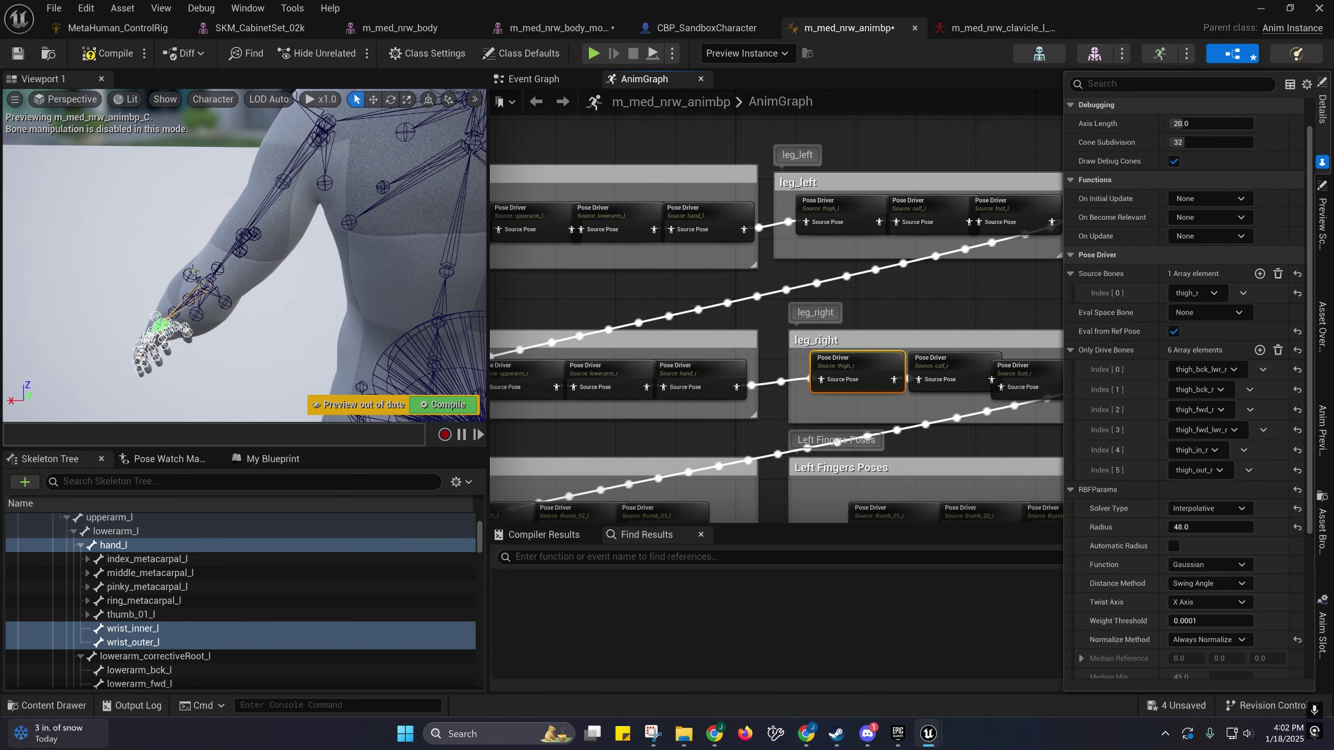
mouse_move(172, 300)
right_down()
mouse_move(221, 297)
mouse_move(176, 310)
right_up()
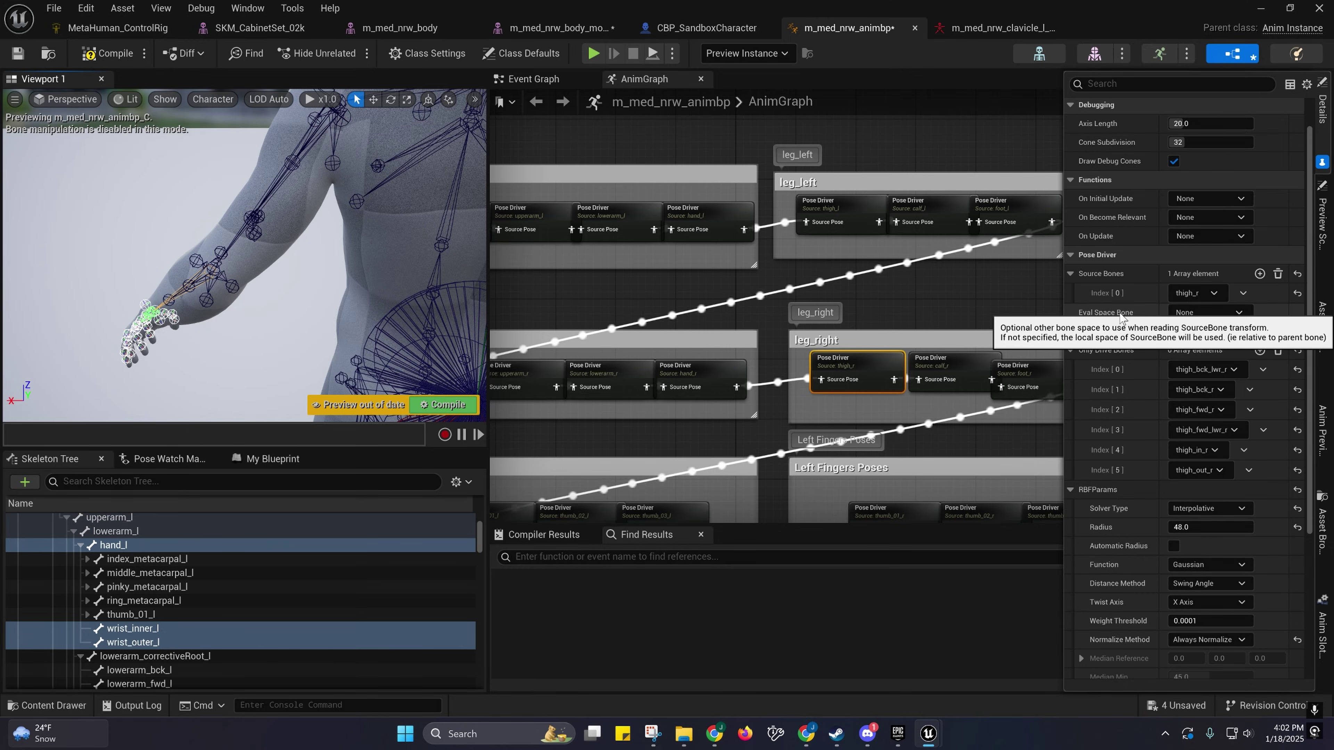
scroll(1119, 312, up, 5)
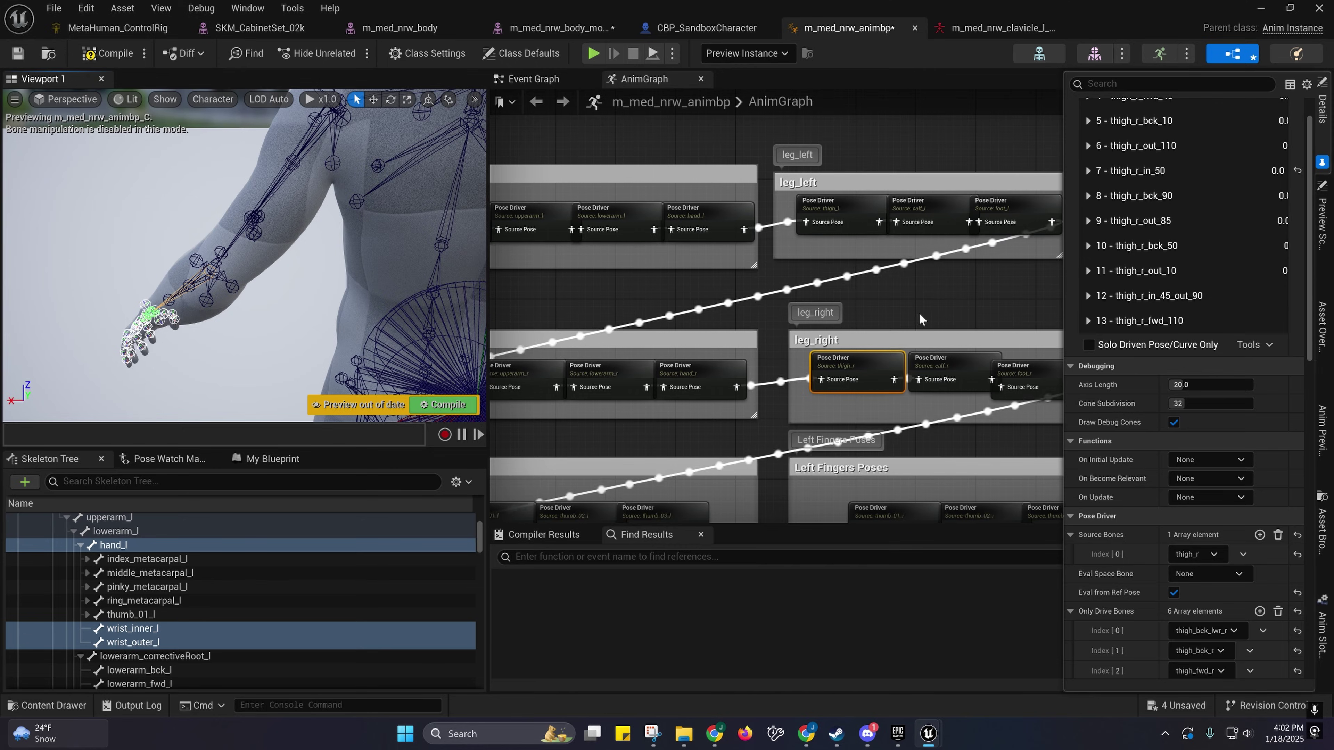
right_drag(919, 313, 1044, 303)
scroll(855, 335, down, 2)
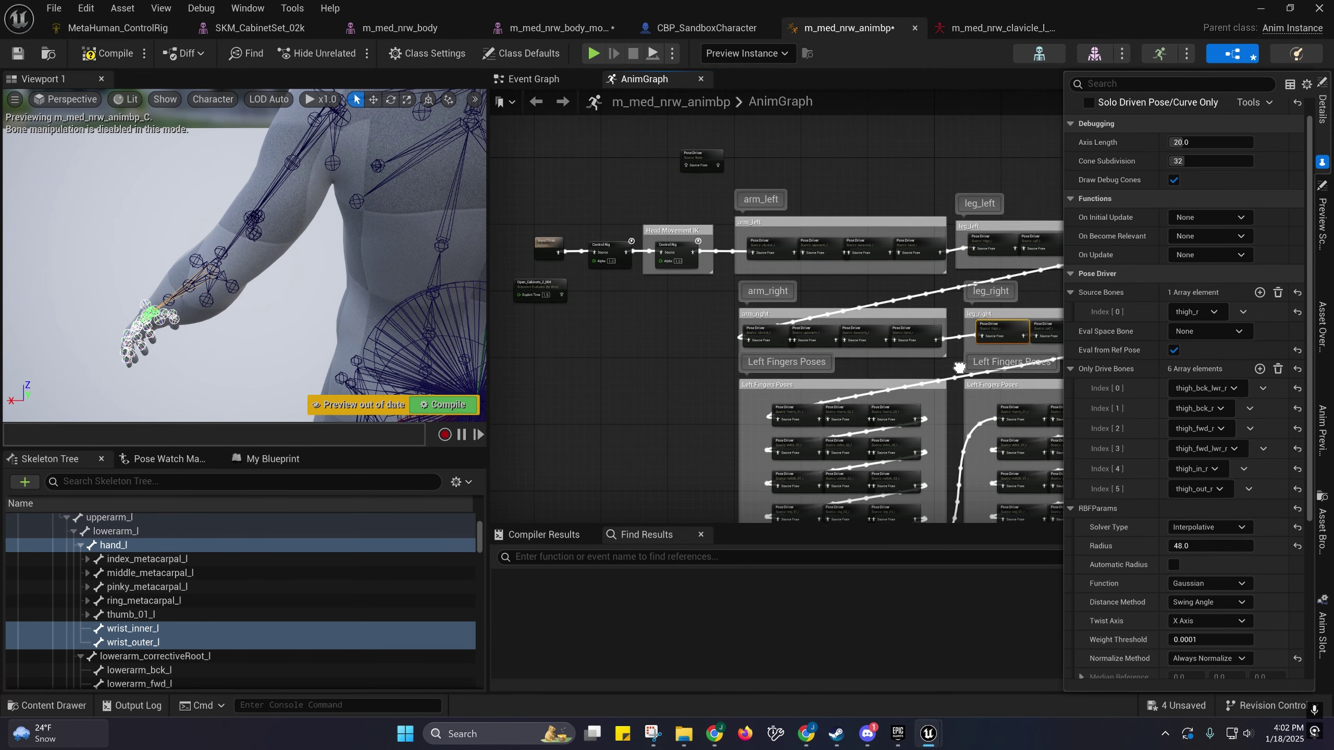
scroll(854, 336, down, 2)
right_drag(855, 330, 828, 313)
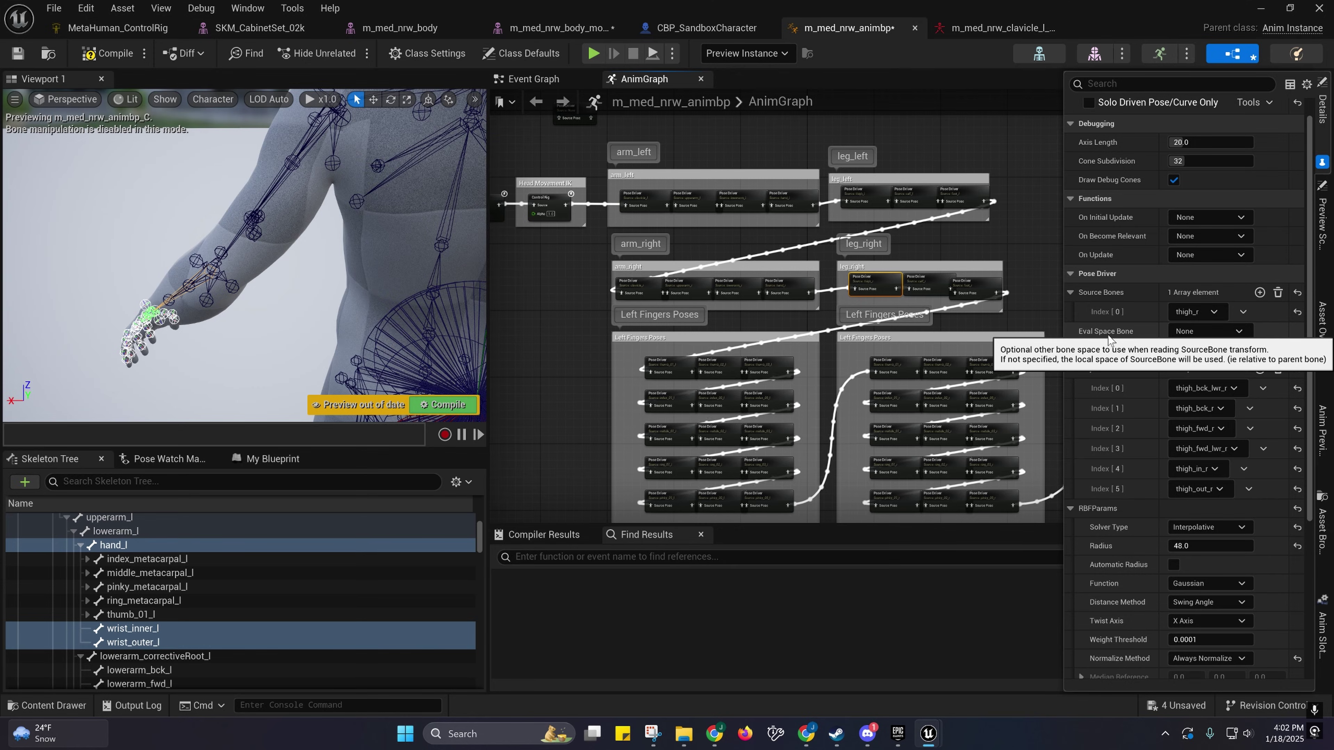
right_drag(599, 311, 548, 325)
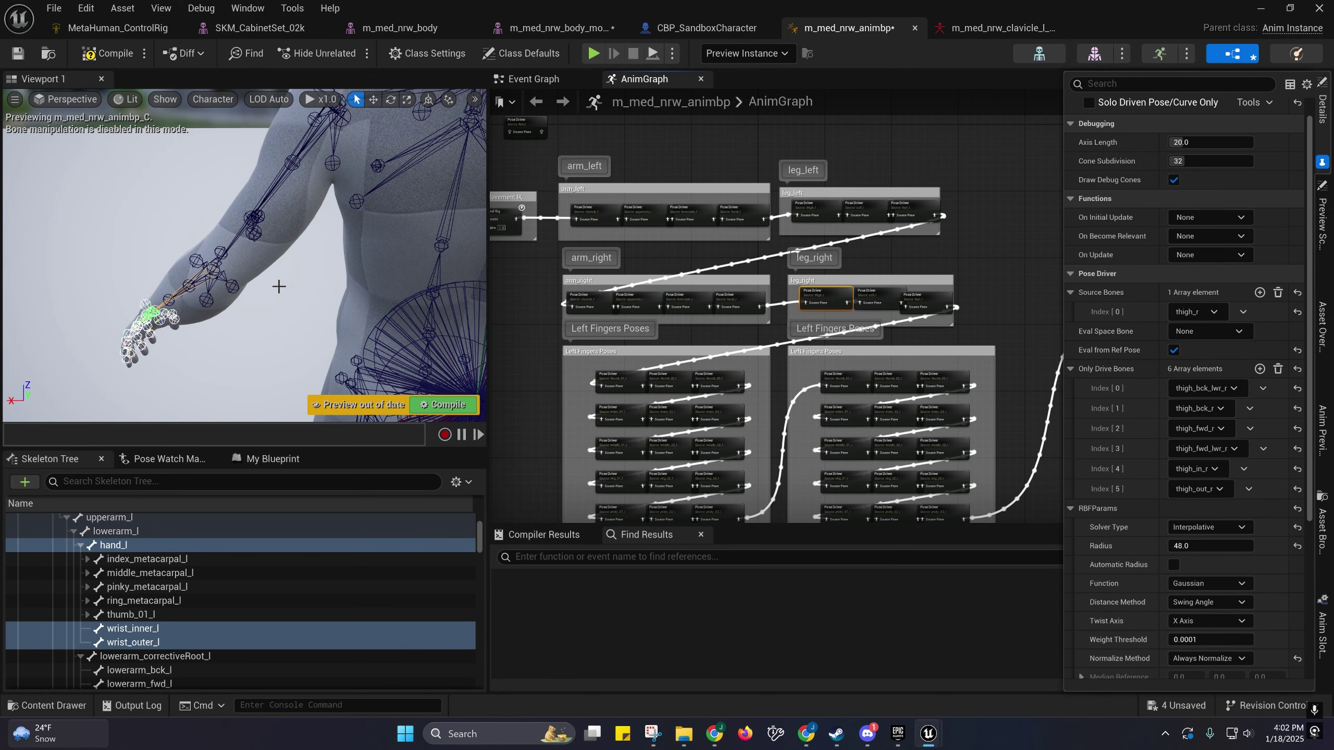
right_drag(730, 345, 699, 305)
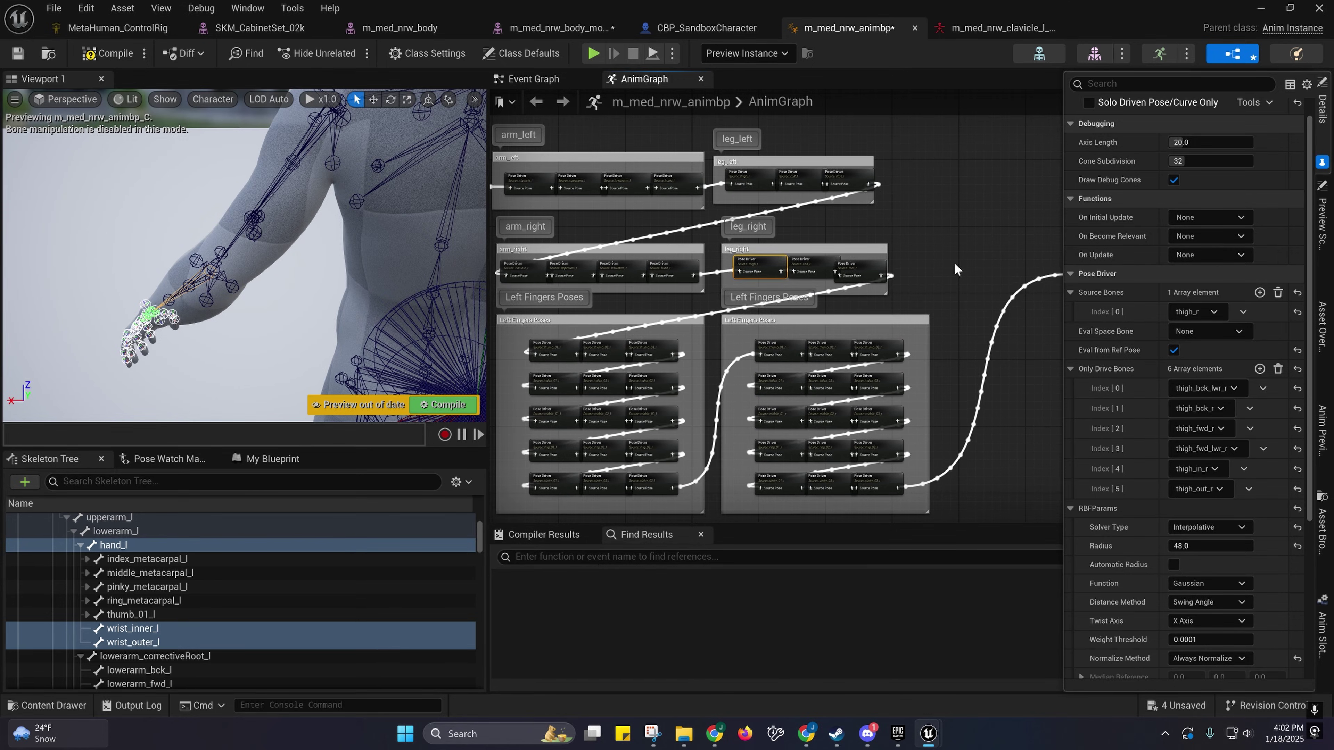
Step: View the character at the cabinet in the level editor, and return to the m_med_nrw_animbp editor window
click(1260, 8)
mouse_move(704, 345)
right_down()
mouse_move(861, 344)
mouse_move(810, 179)
mouse_move(706, 178)
mouse_move(683, 262)
mouse_move(716, 334)
right_up()
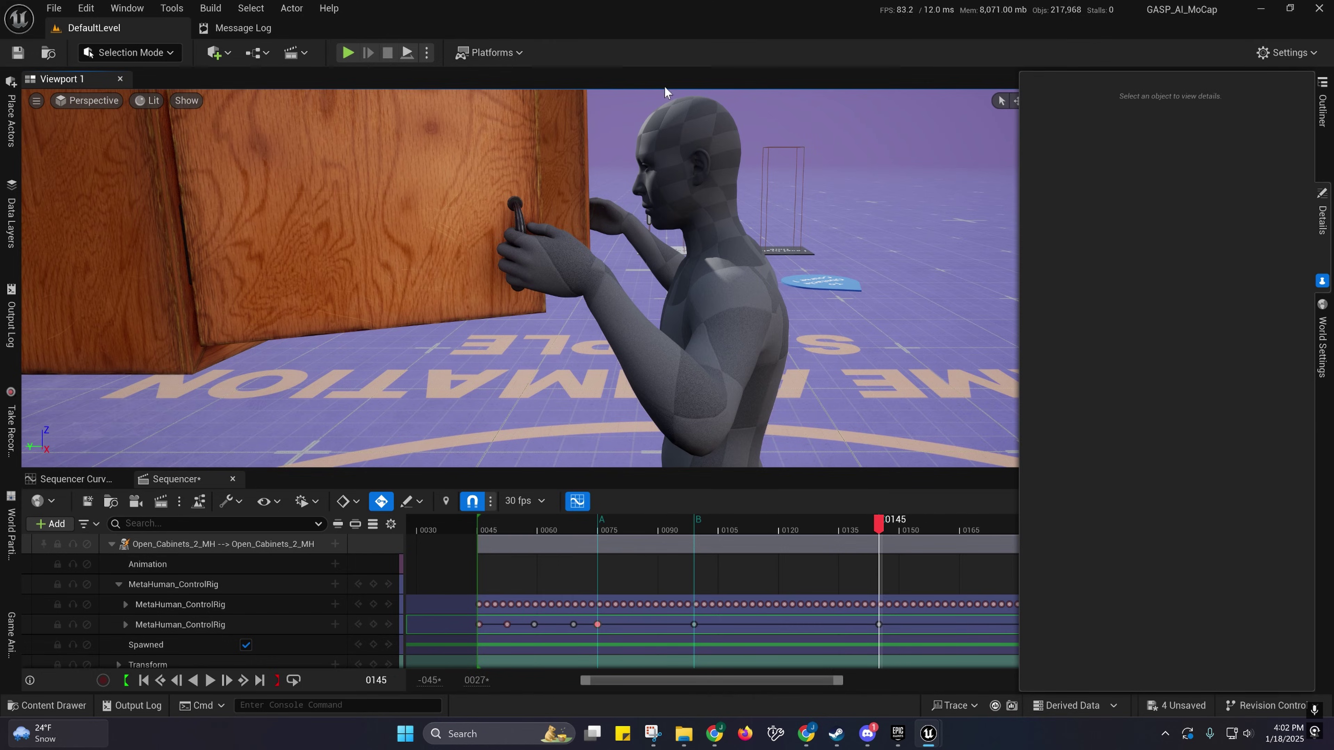
mouse_move(925, 736)
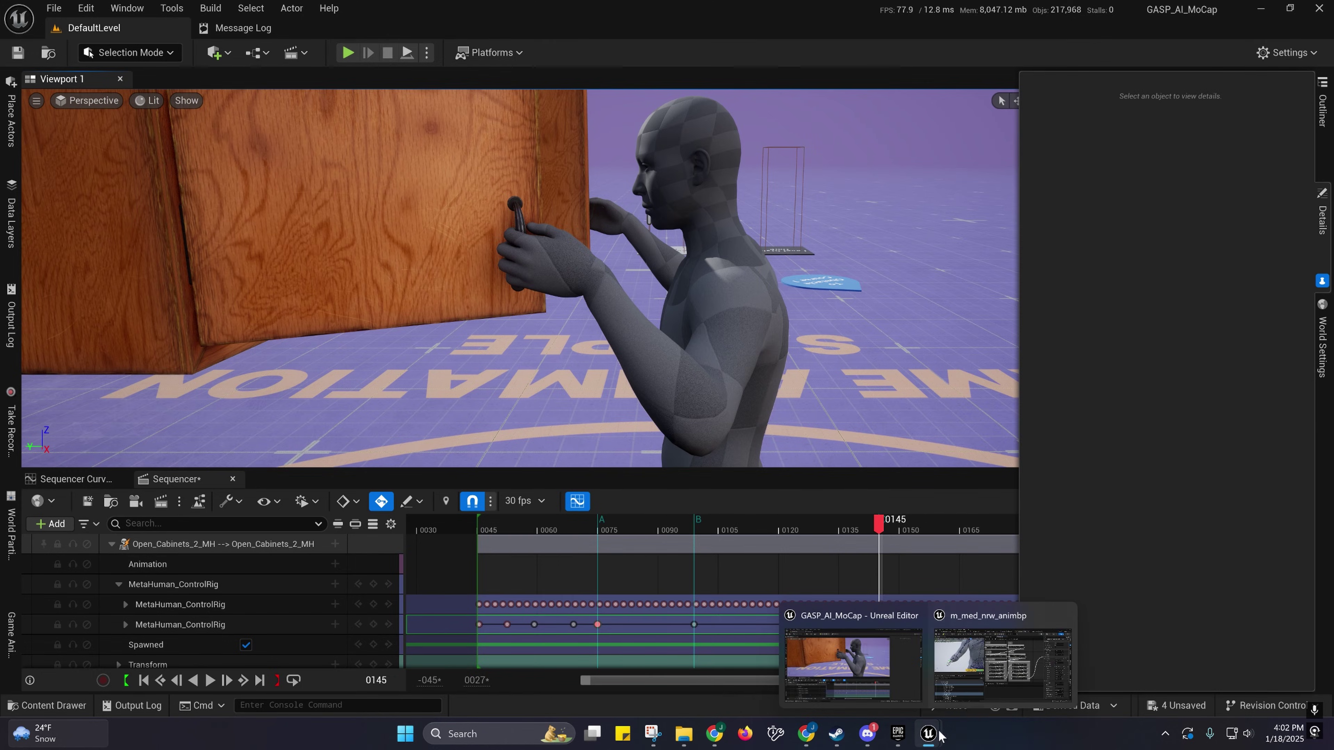
click(1003, 657)
Step: Locate the m_med_nrw_body mesh asset and check its Post Process Anim Blueprint and the Anim Class of the CBP_SandboxCharacter mesh
click(397, 26)
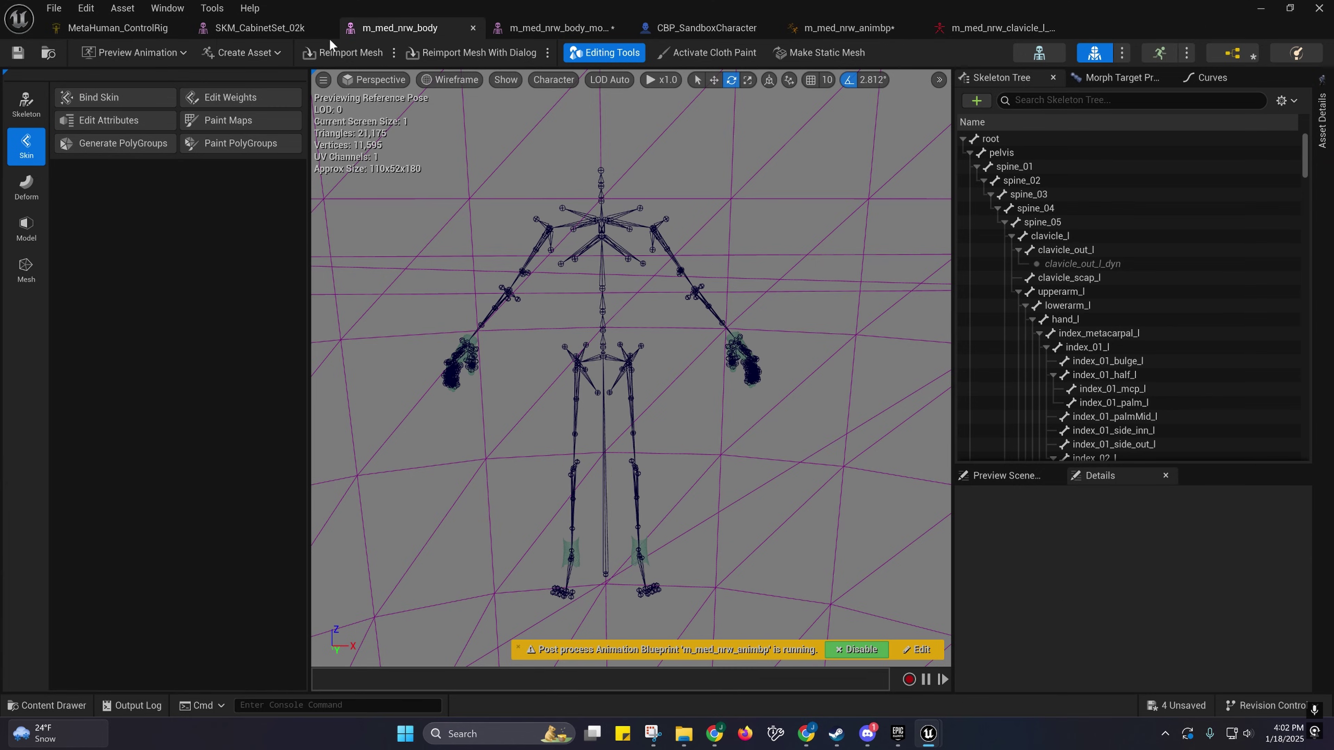
click(48, 53)
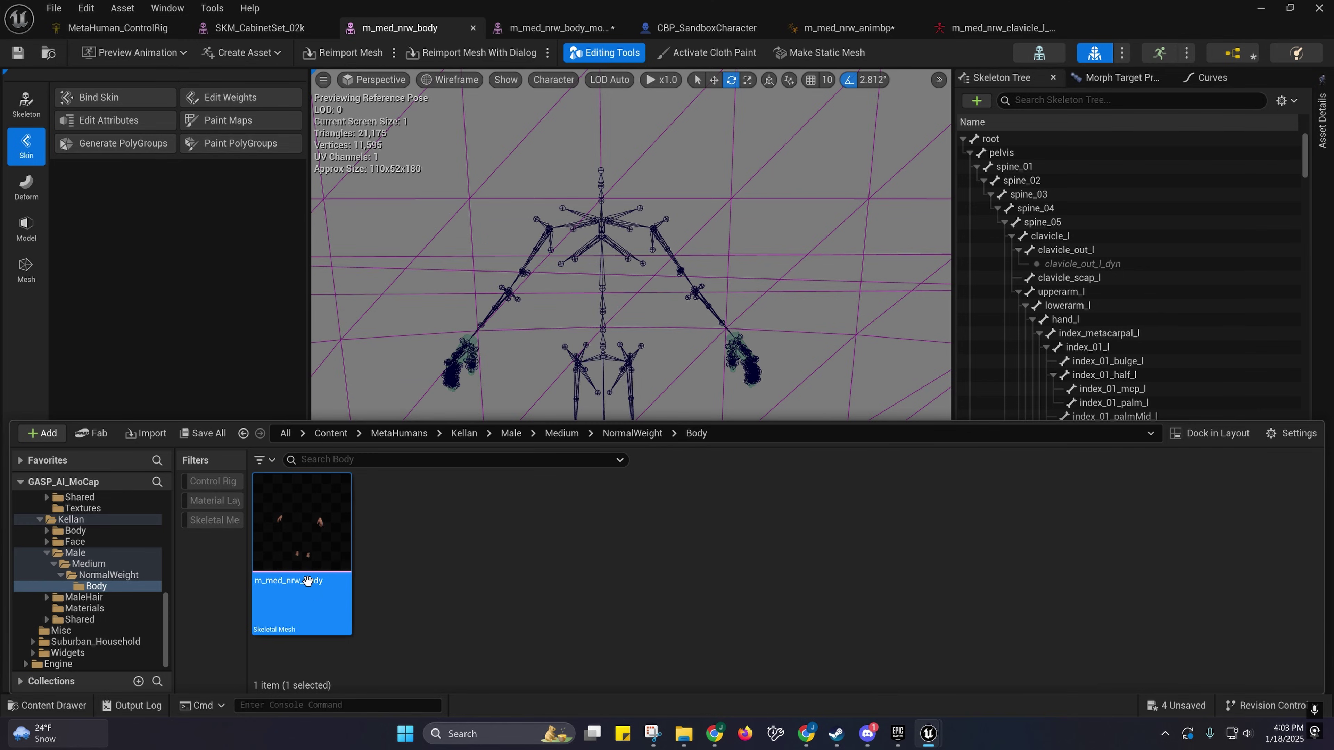
mouse_move(314, 532)
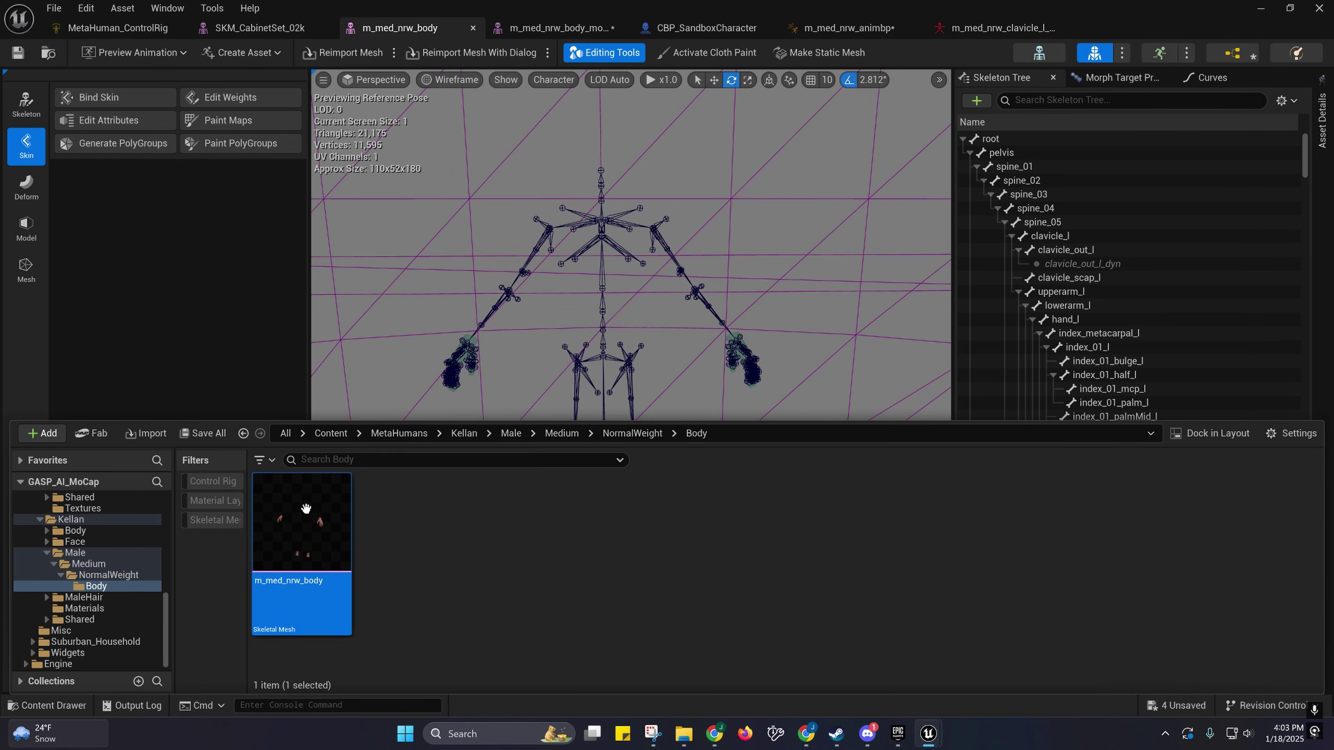
click(1322, 120)
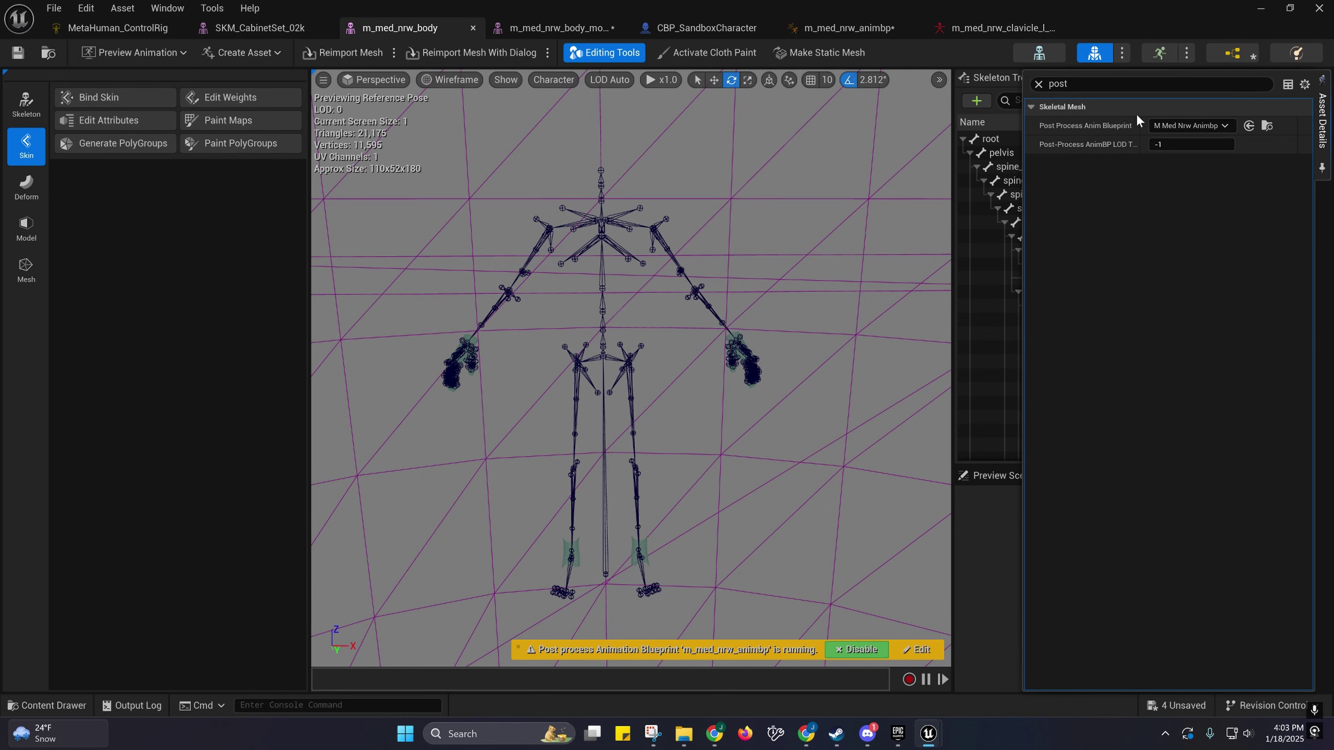
click(706, 27)
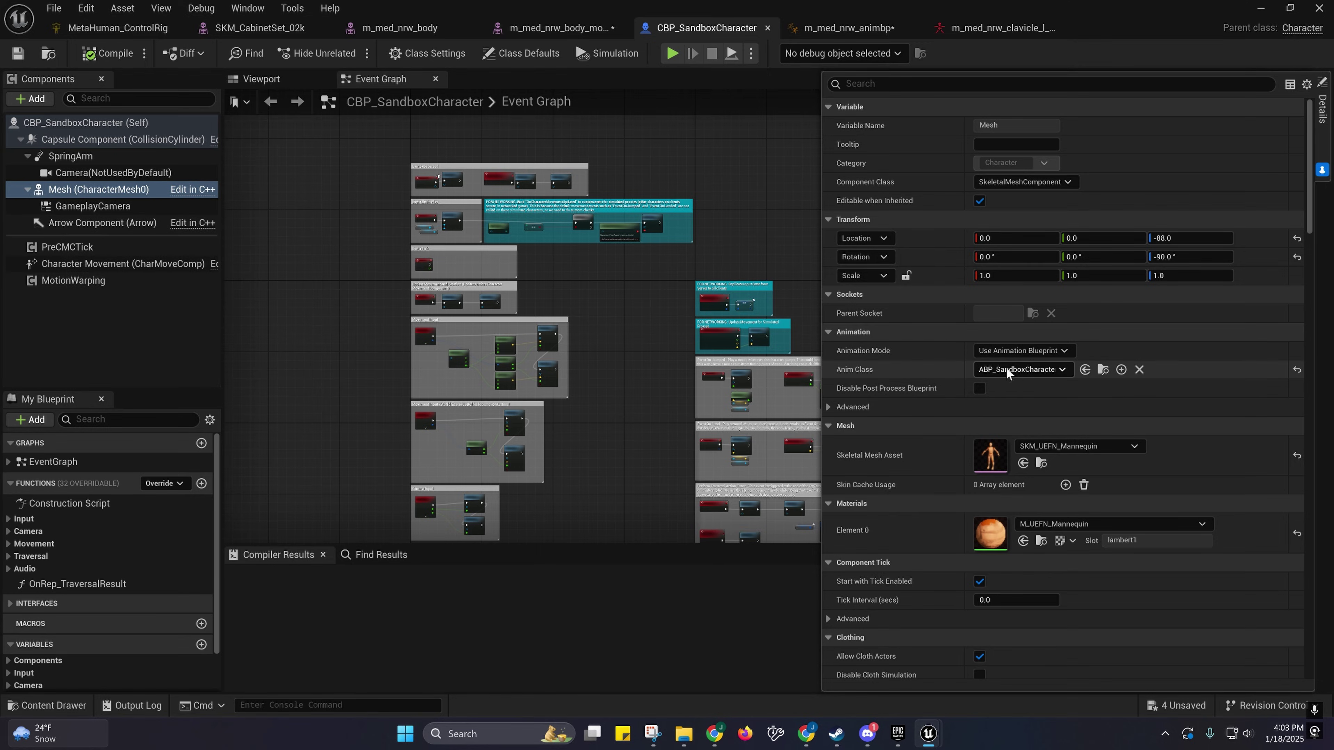
Step: Return to m_med_nrw_animbp and trace the pose flow from the Input Pose node through the Control Rigs to the arm_left group
click(826, 24)
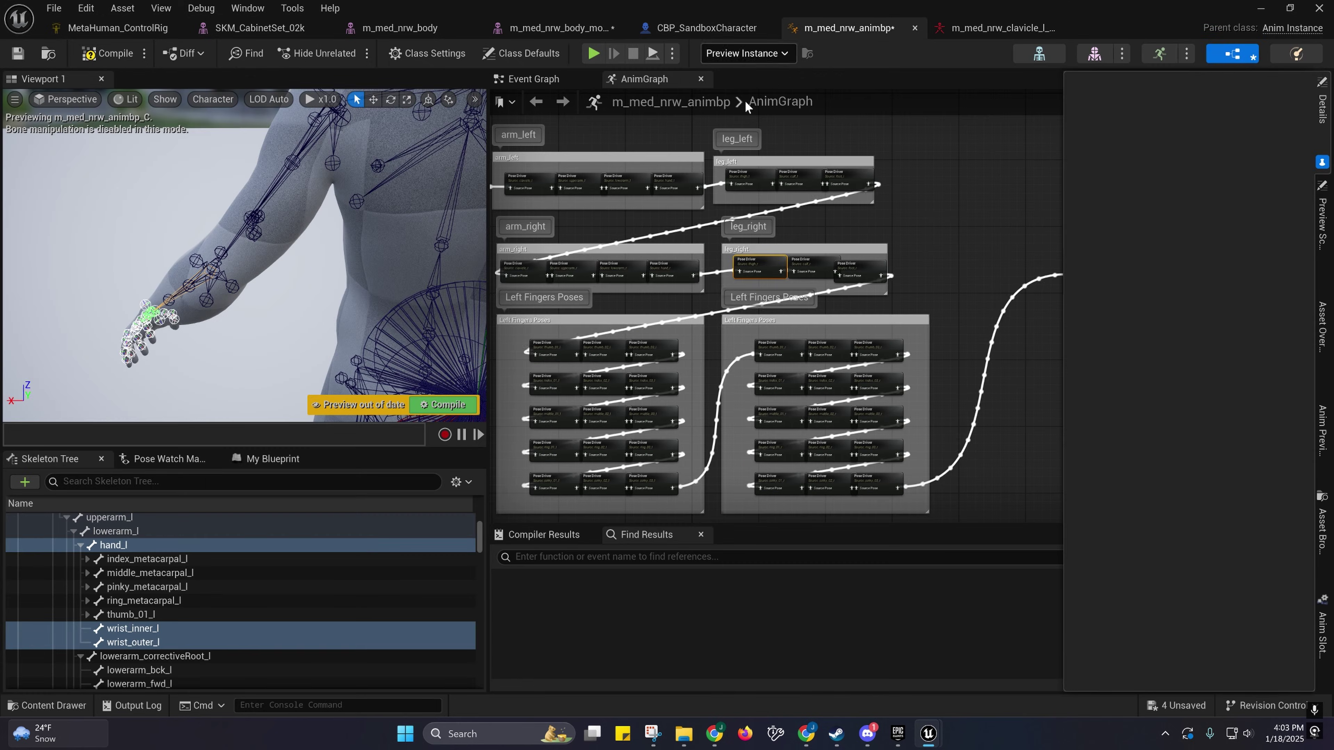
drag(744, 293, 764, 316)
right_drag(681, 245, 889, 203)
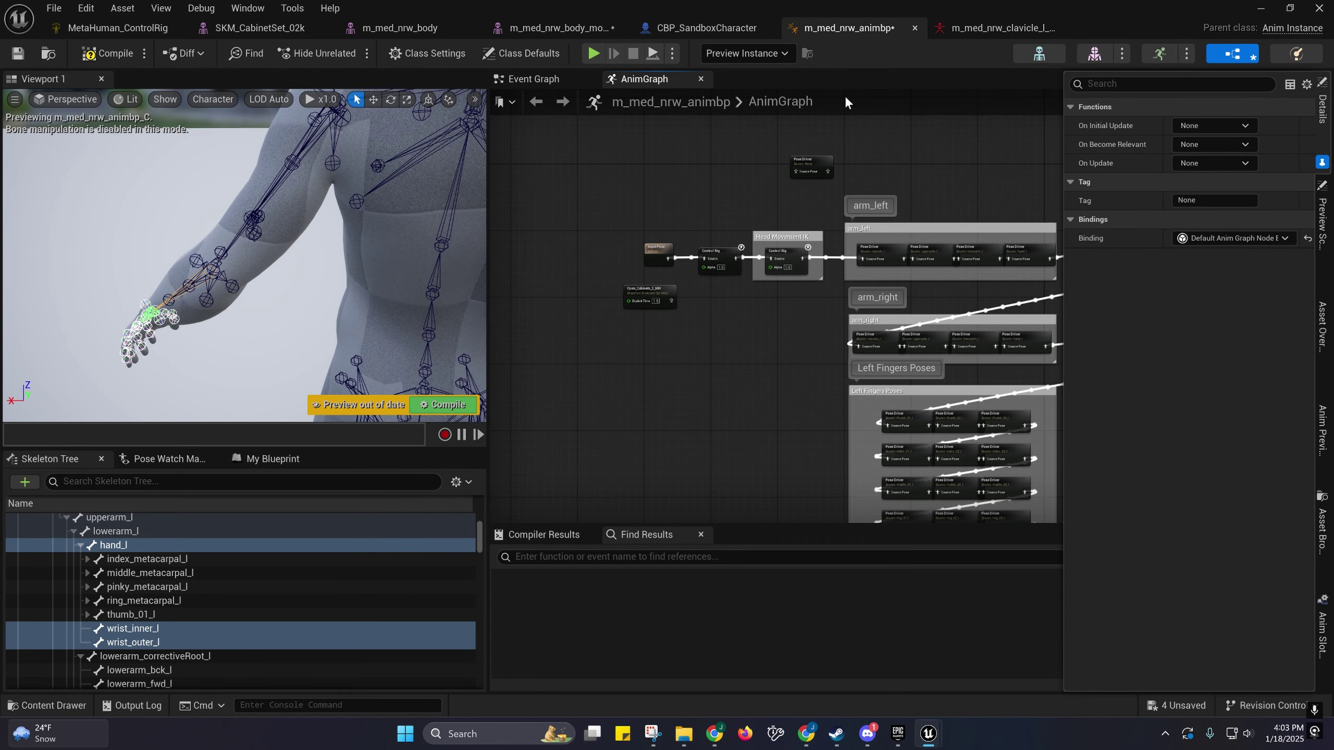
scroll(643, 273, up, 5)
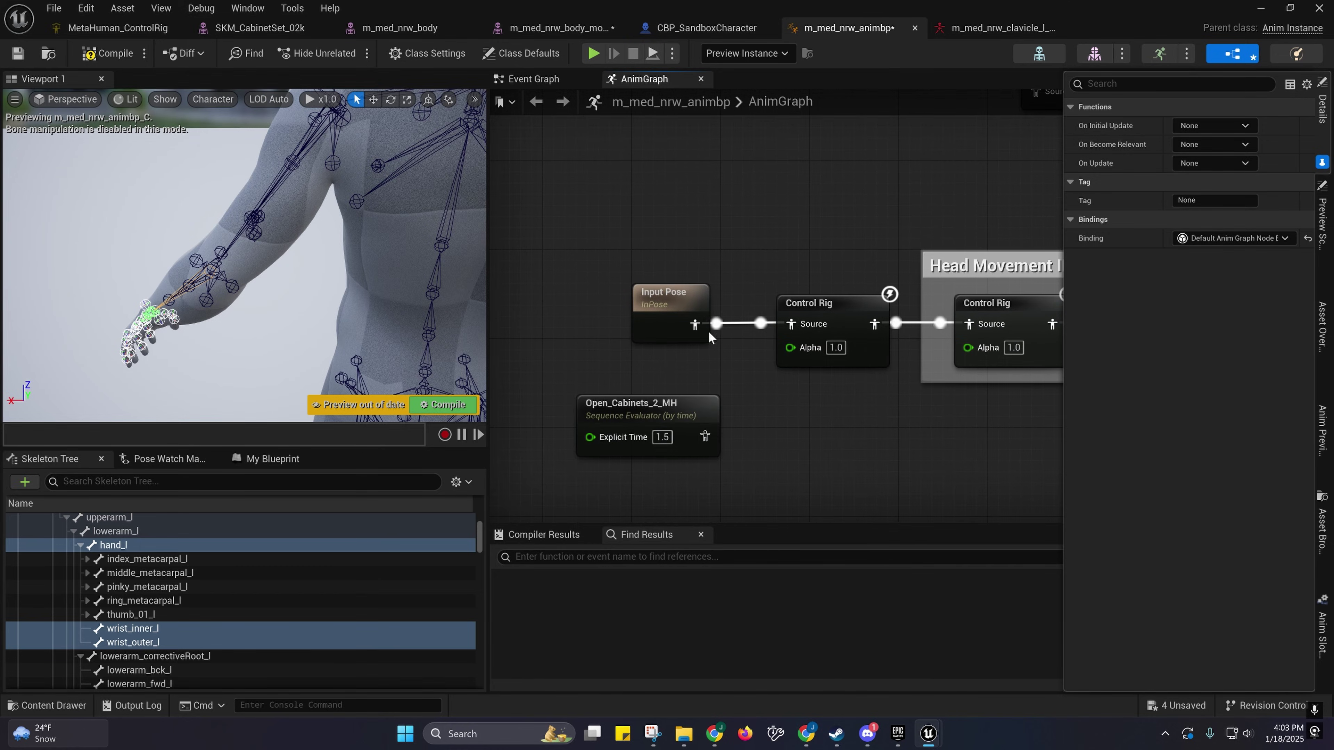
drag(695, 324, 735, 245)
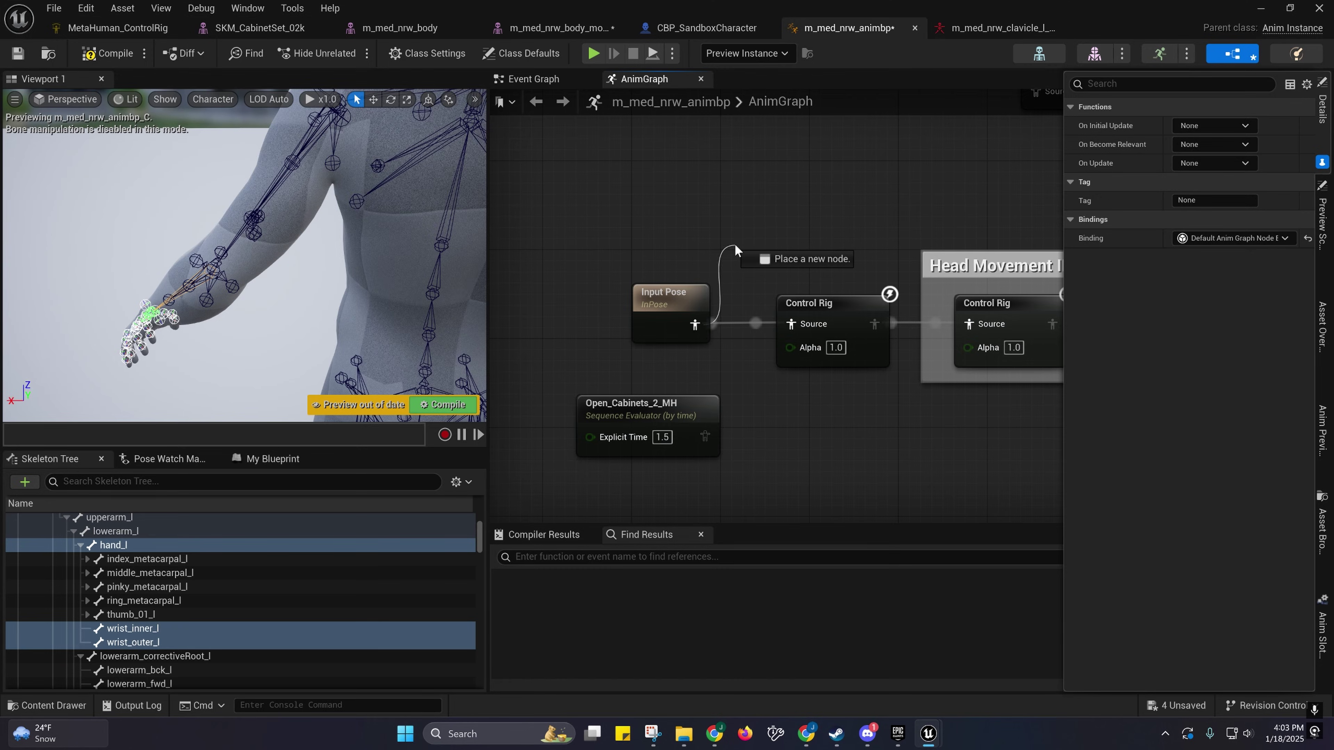
right_drag(829, 201, 420, 148)
right_drag(786, 344, 585, 345)
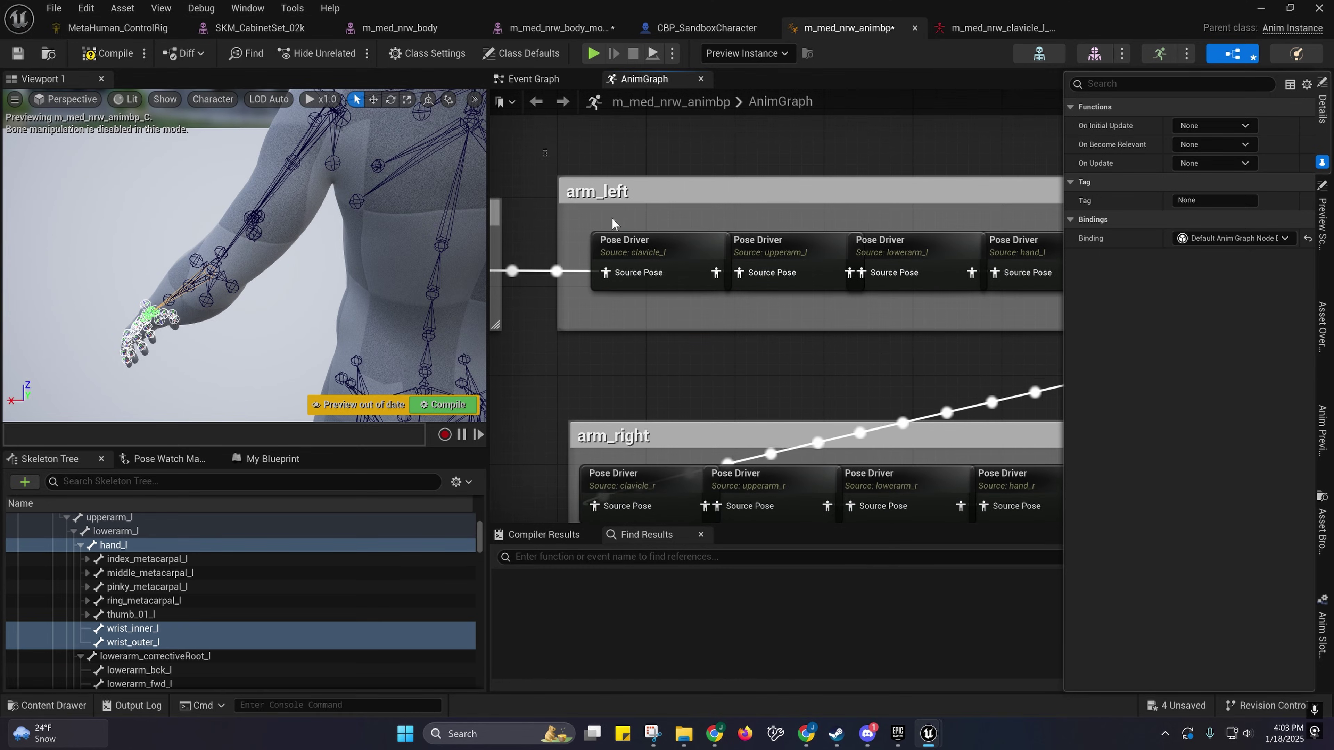
Step: Select the arm_left group with its Pose Drivers to examine their debug cones around the shoulder, and clear the selection
drag(543, 150, 1017, 364)
right_drag(819, 353, 1048, 365)
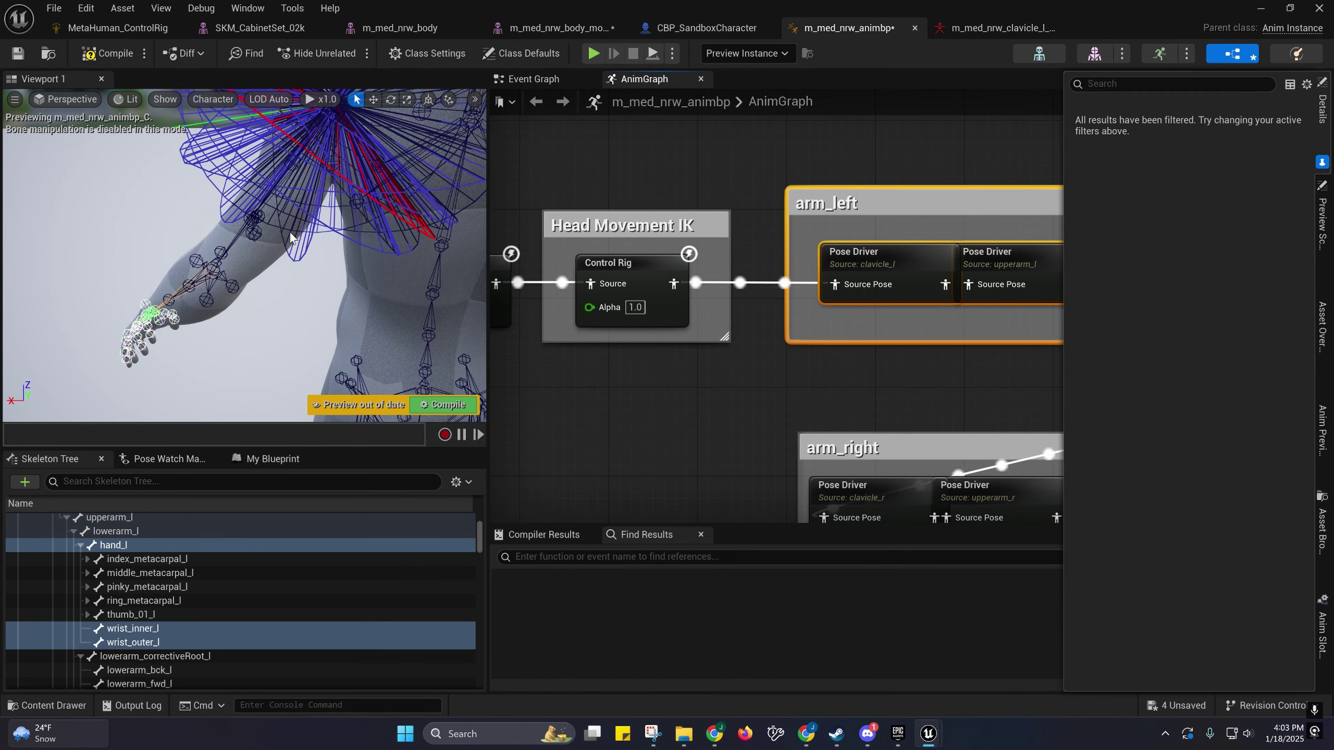
right_drag(313, 131, 323, 52)
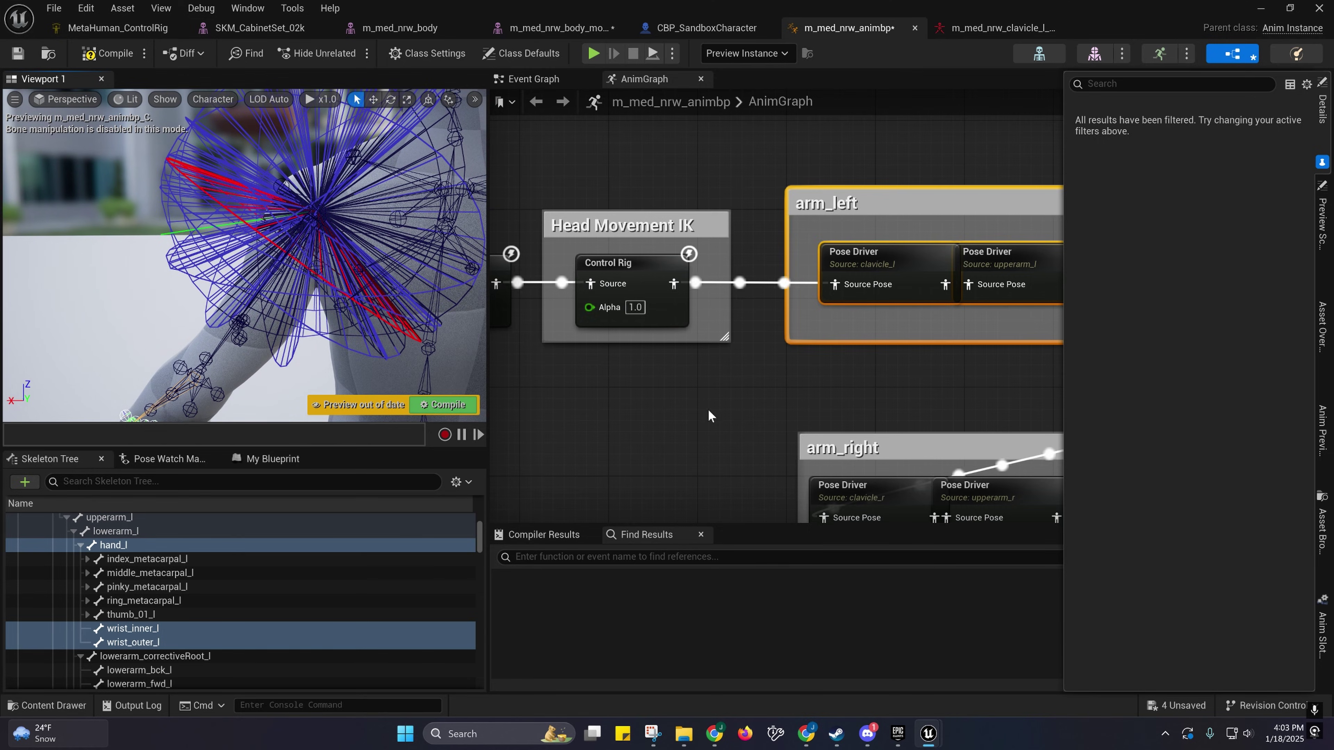
right_drag(787, 400, 771, 385)
scroll(771, 389, down, 4)
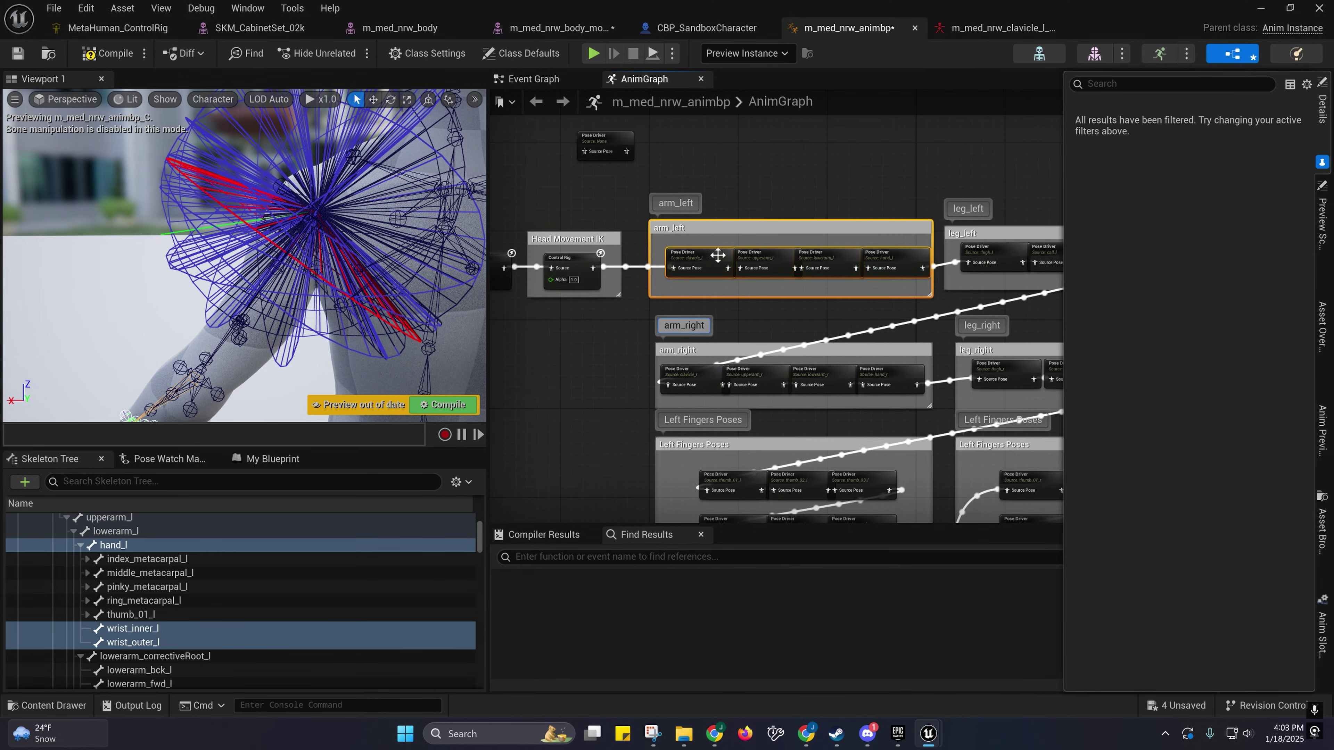
right_drag(776, 305, 821, 317)
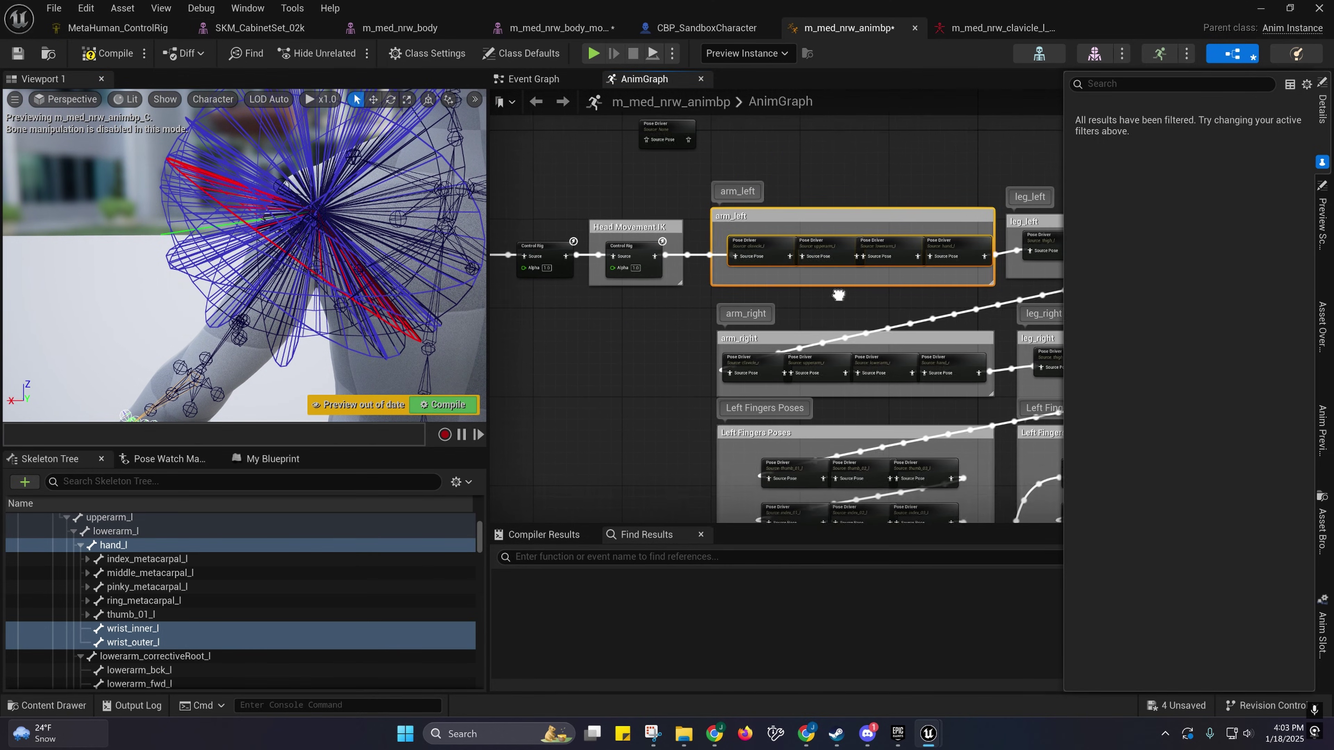
right_drag(621, 344, 482, 333)
click(767, 324)
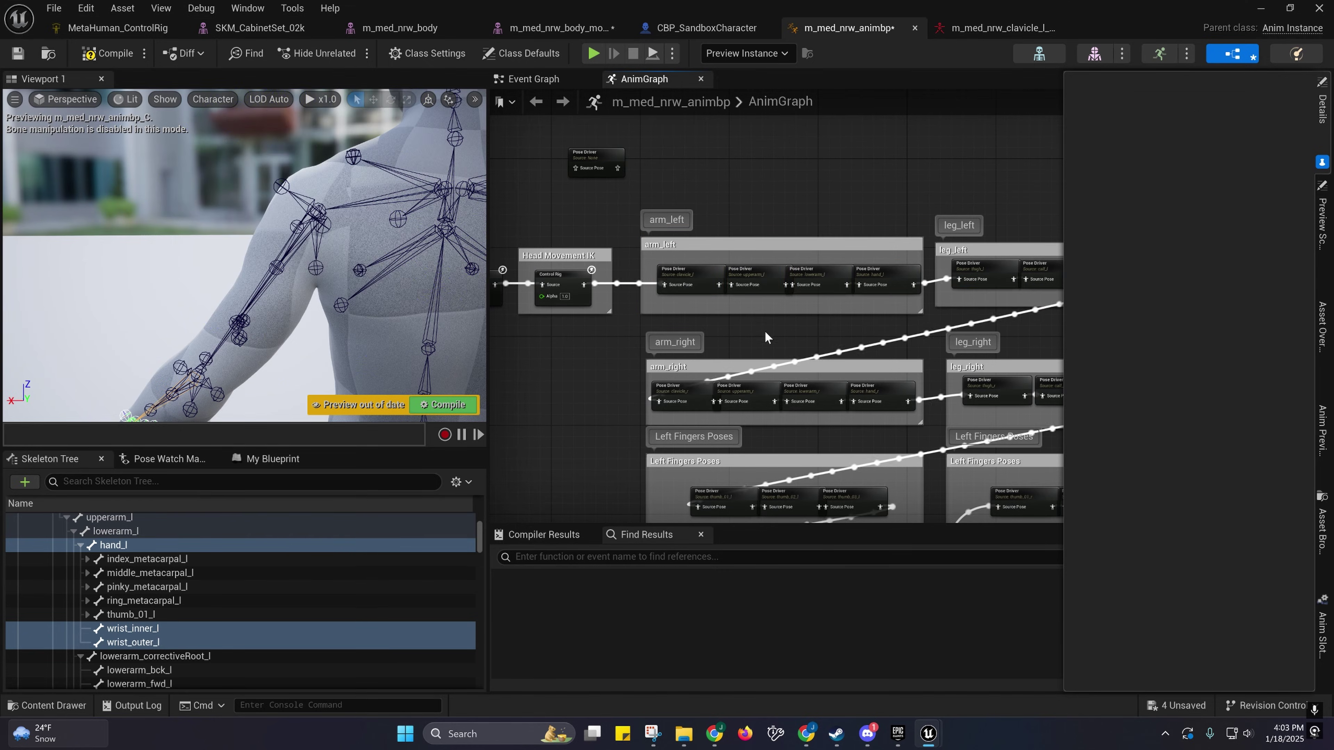
right_drag(762, 343, 747, 311)
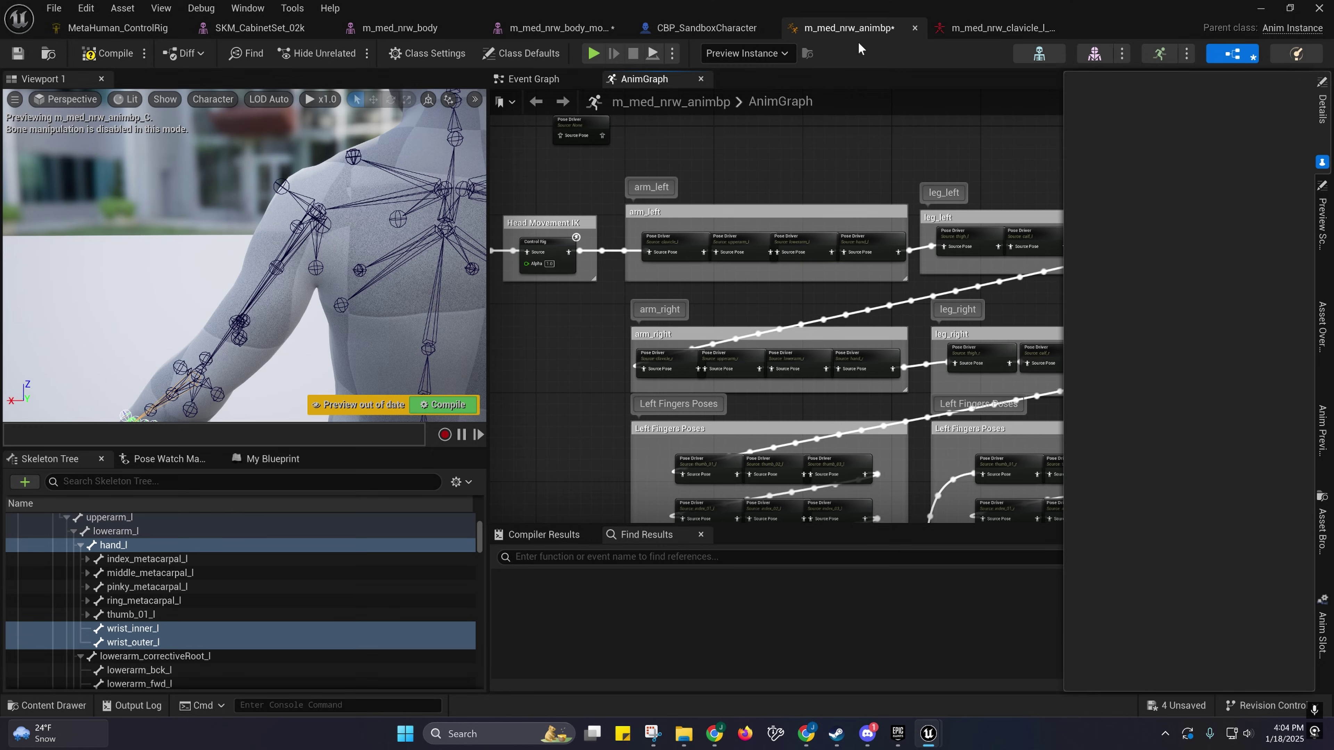
right_drag(697, 173, 807, 205)
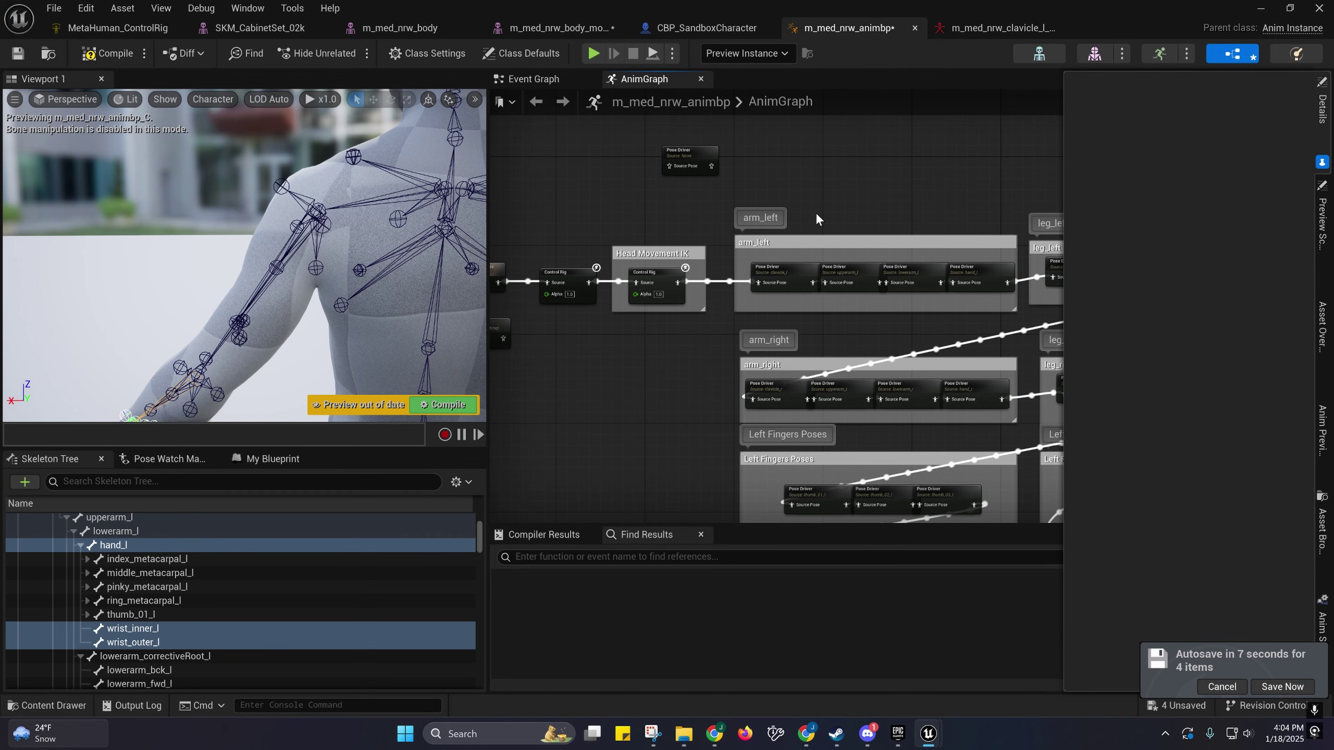
right_drag(669, 368, 711, 346)
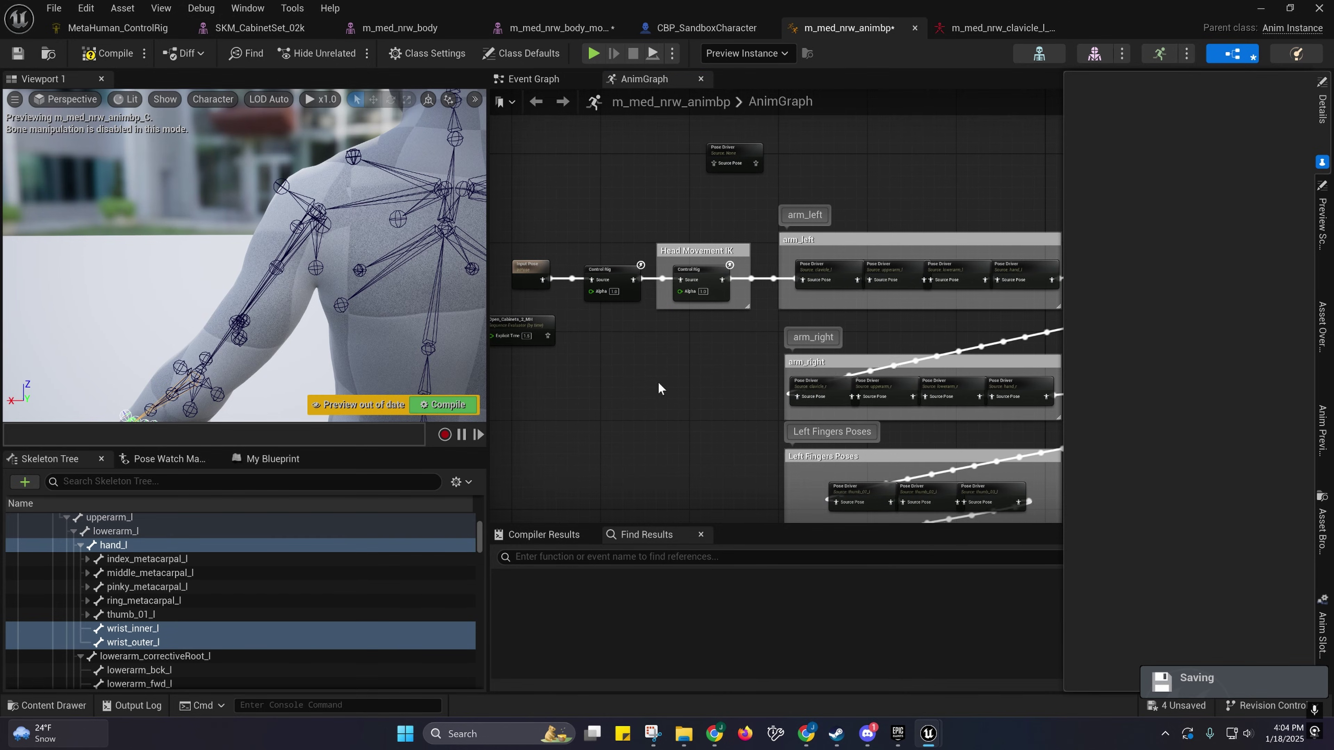
right_drag(661, 388, 616, 372)
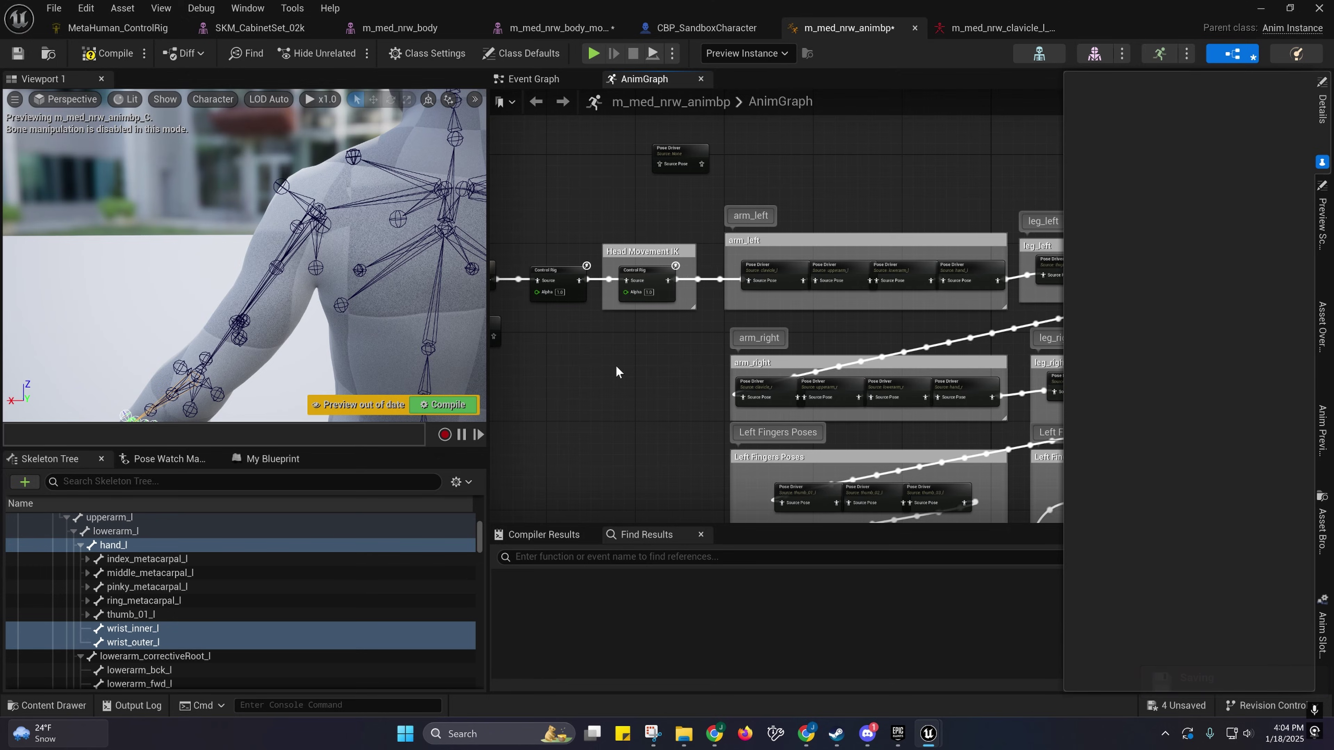
mouse_move(616, 371)
right_down()
mouse_move(558, 365)
mouse_move(597, 365)
right_up()
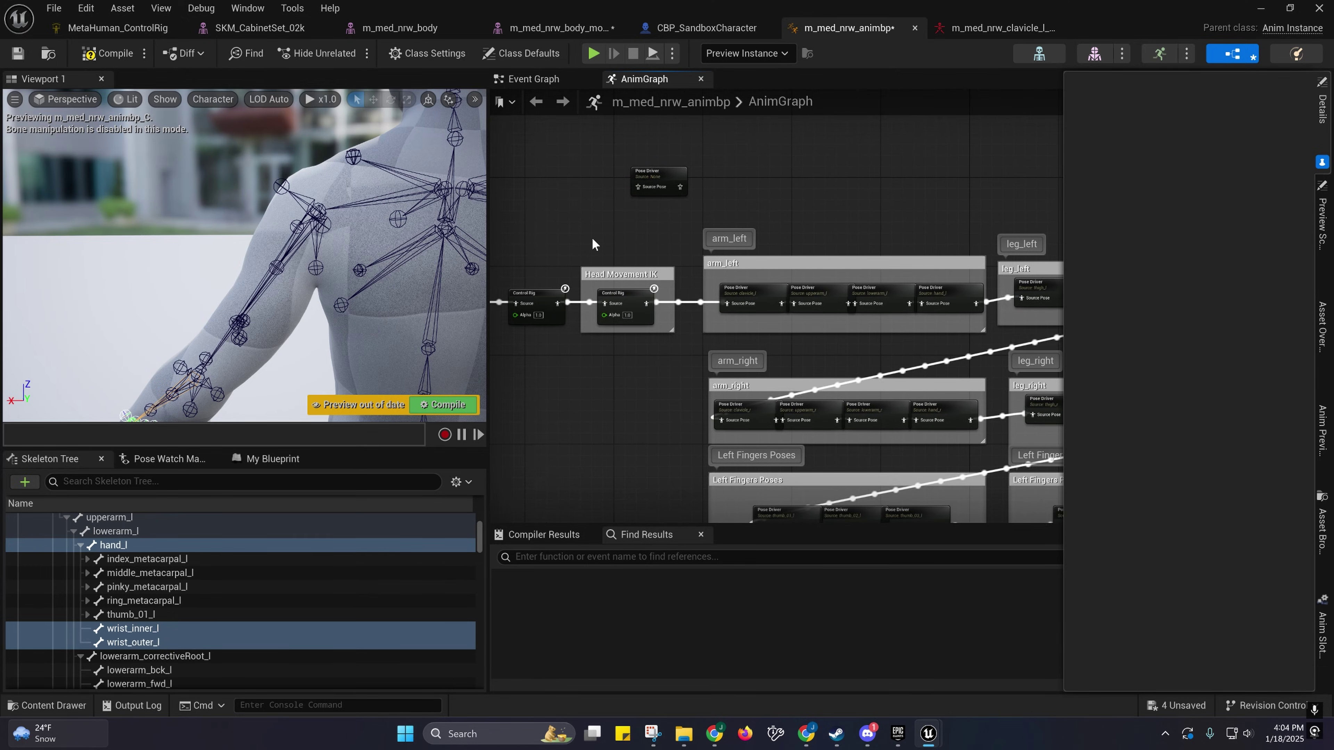
right_drag(593, 241, 681, 305)
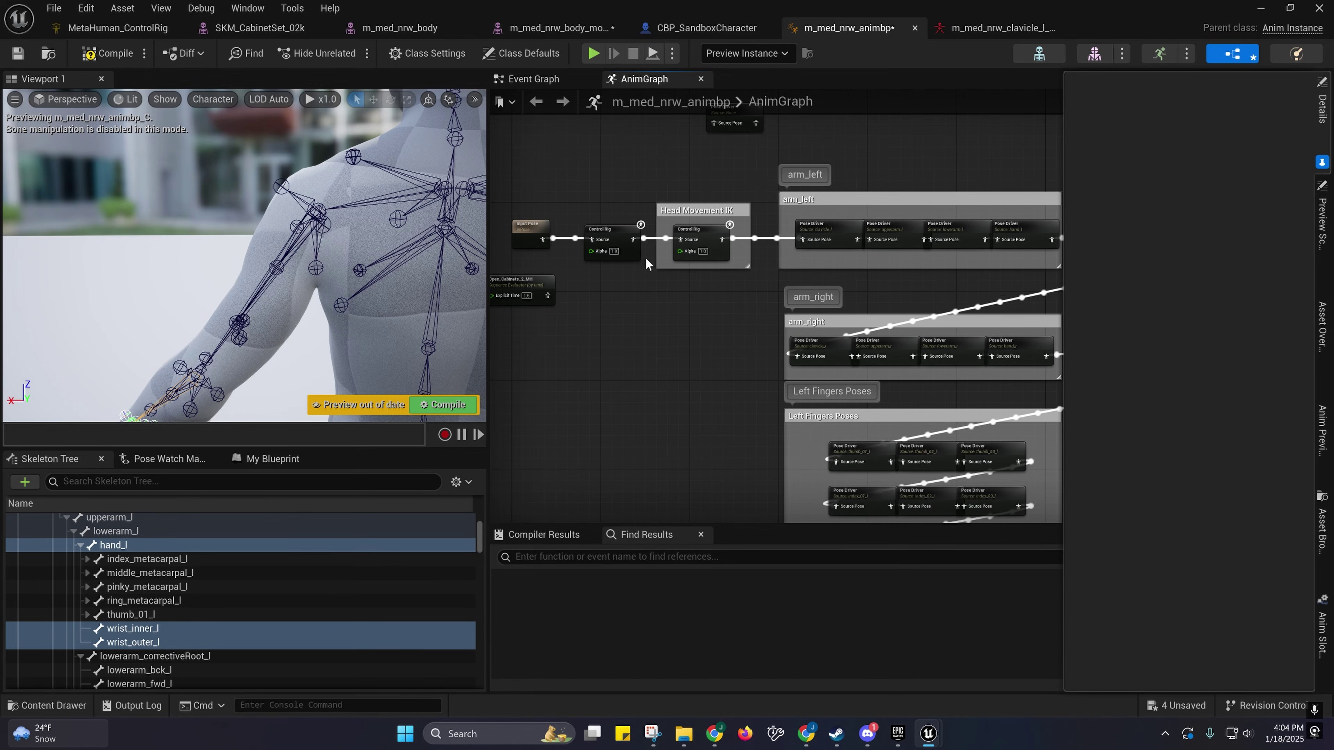
Step: Switch to the m_med_nrw_body_mocap mesh editor, set the viewport shading to Lit, and open the Asset Details
click(557, 29)
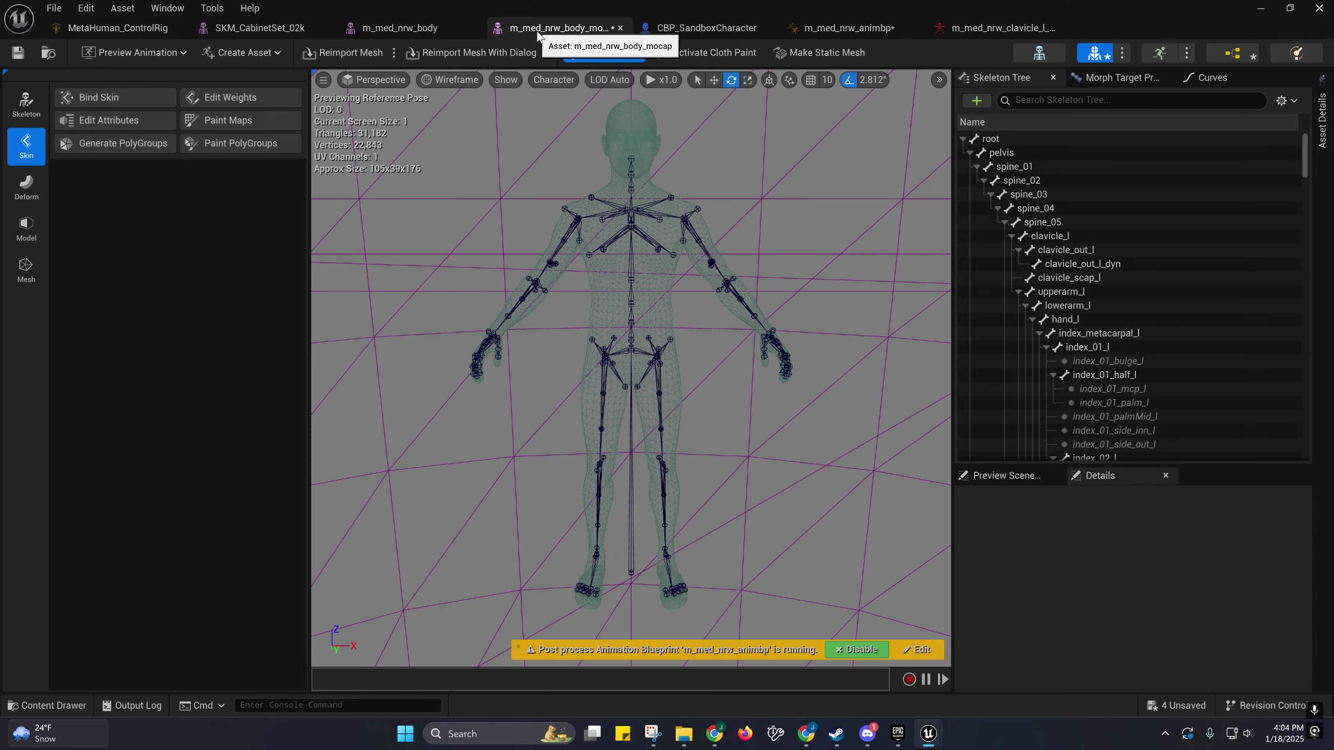
click(377, 80)
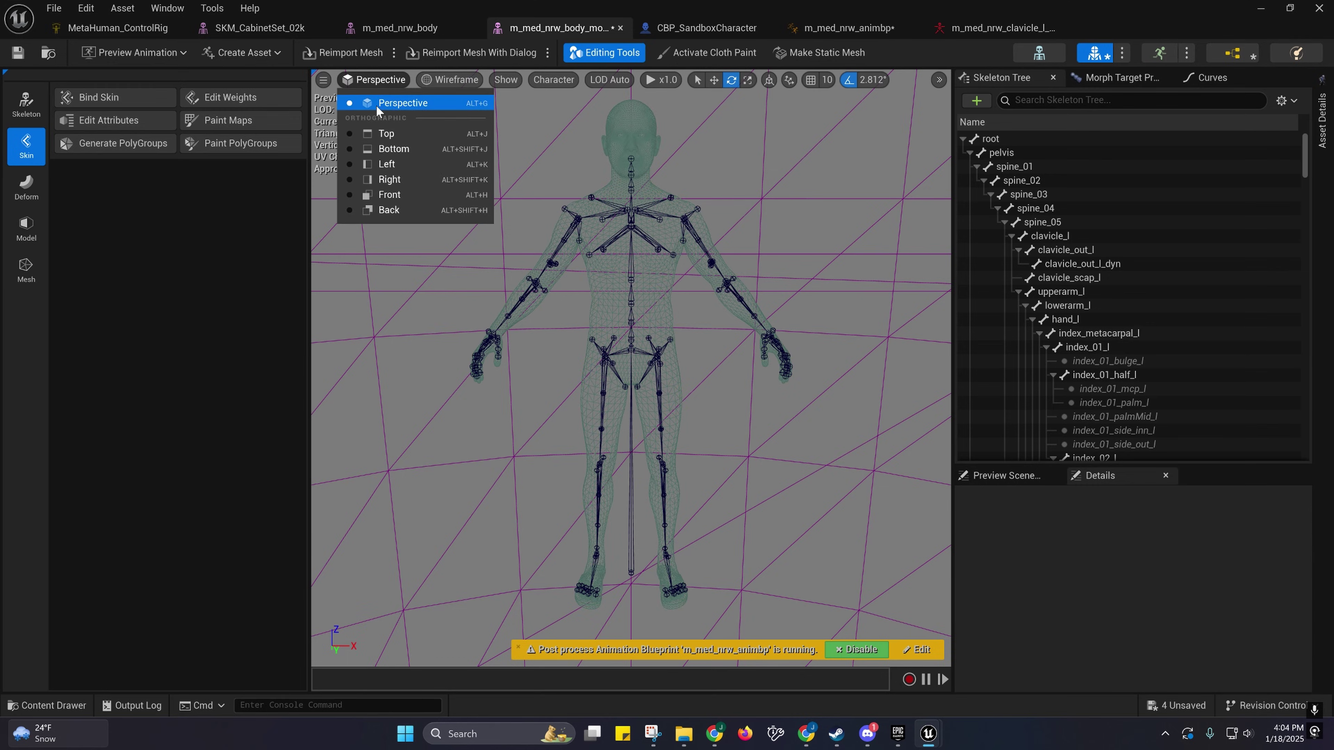
click(376, 103)
click(376, 84)
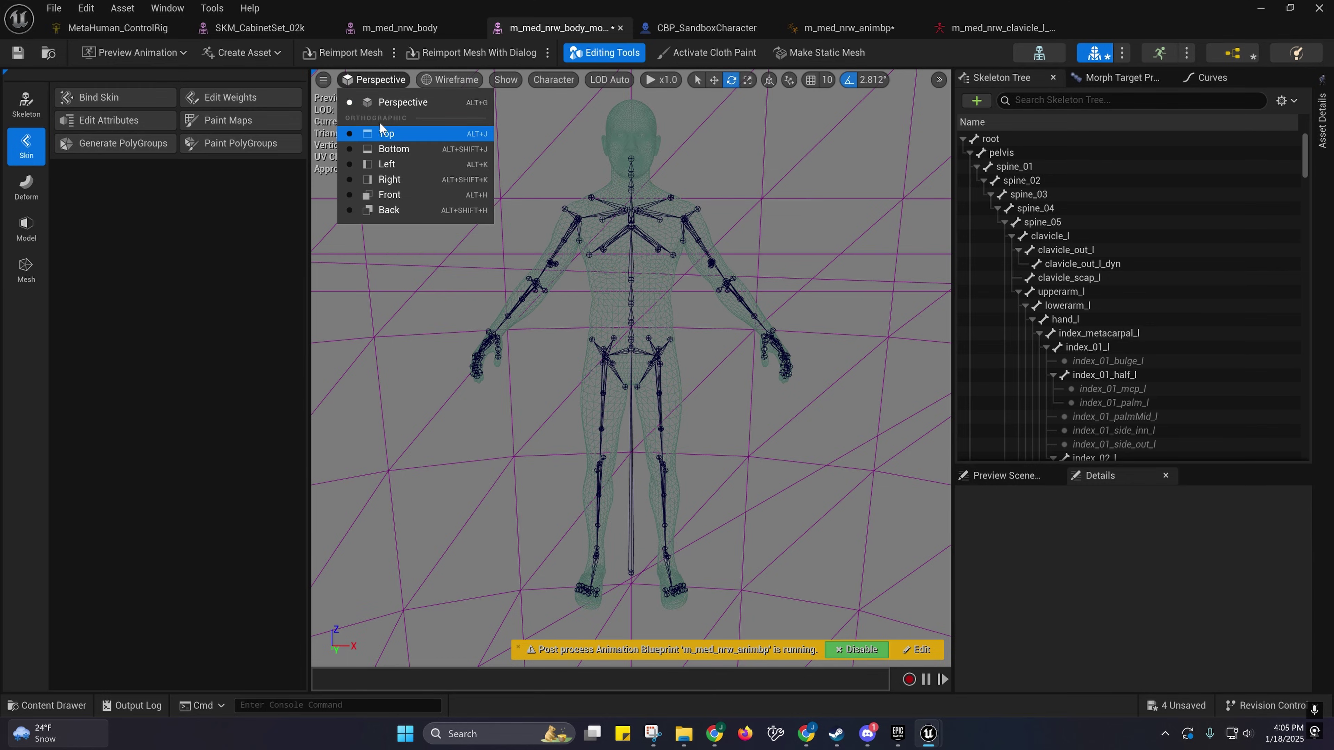
click(432, 80)
click(454, 133)
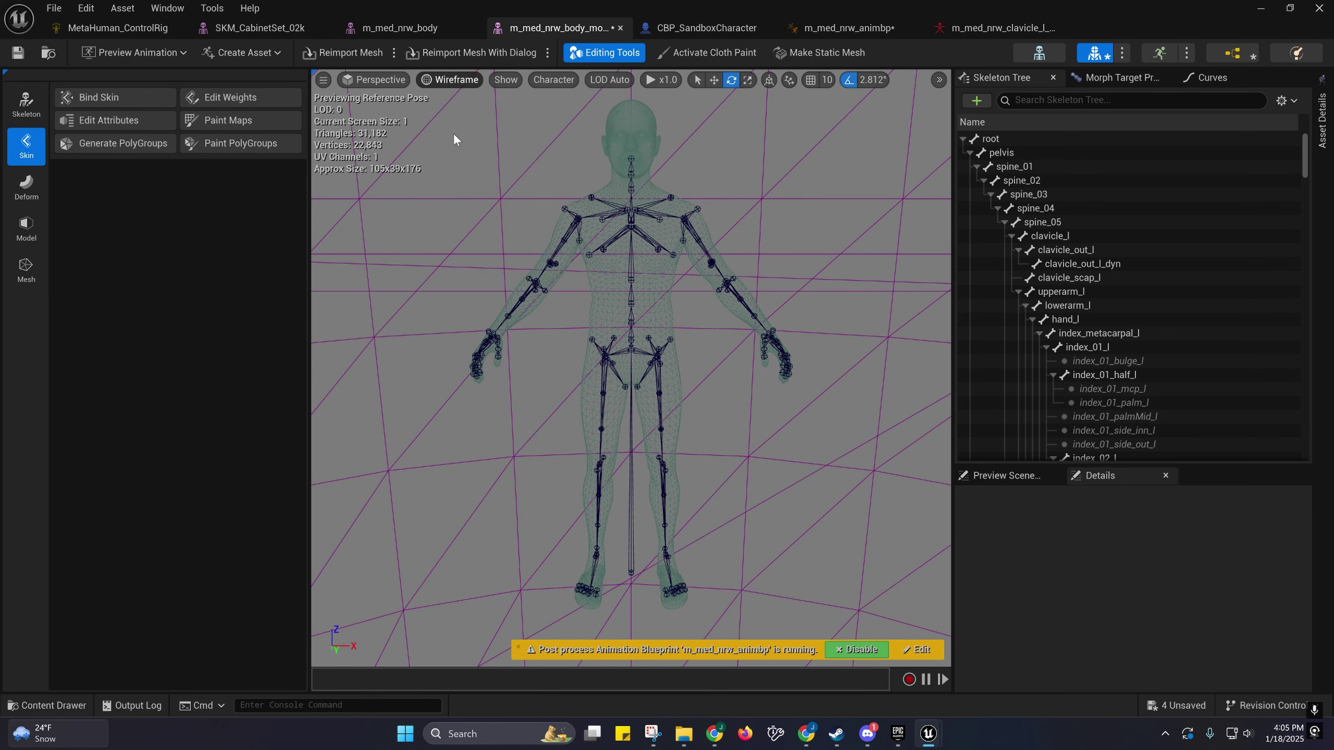
click(1322, 121)
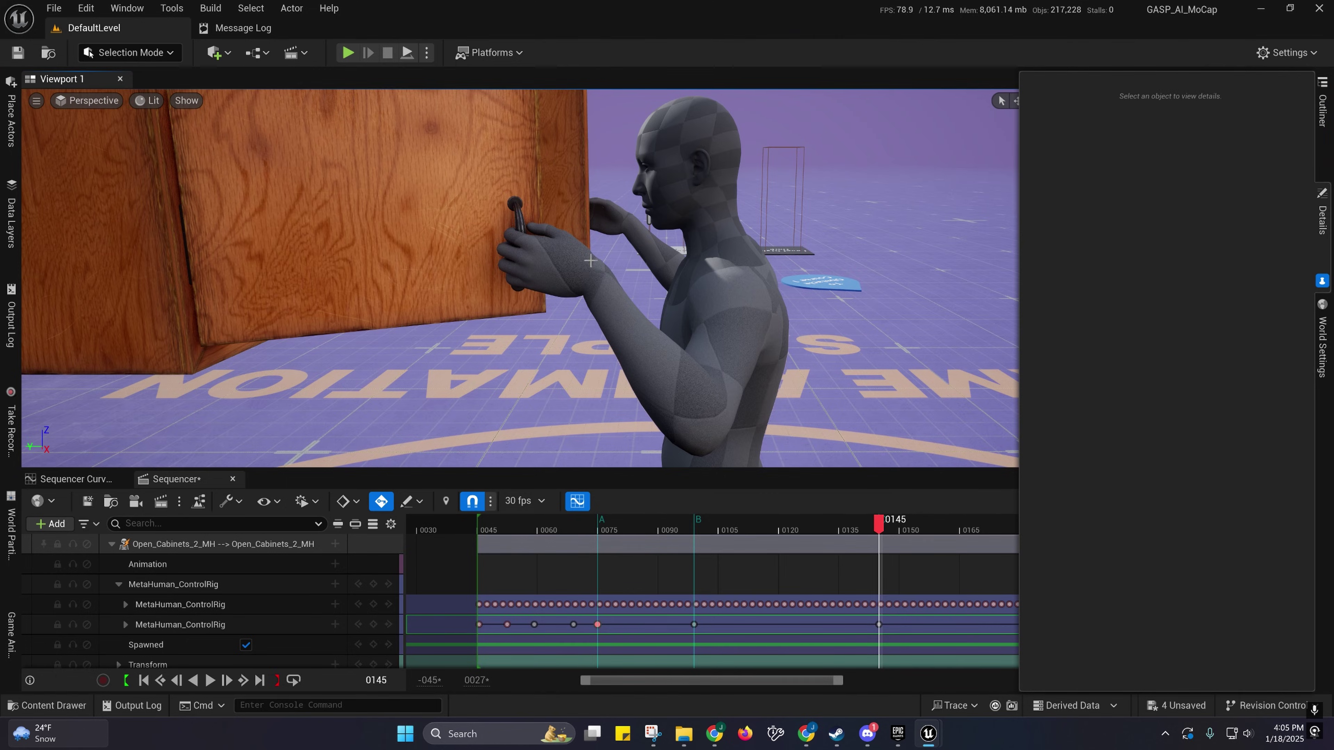
Step: Select the Open_Cabinets_2_MH character and toggle Disable Post Process Blueprint to compare the arm and wrist, leaving it off
key(w)
mouse_move(615, 299)
right_down()
mouse_move(657, 302)
mouse_move(634, 295)
right_up()
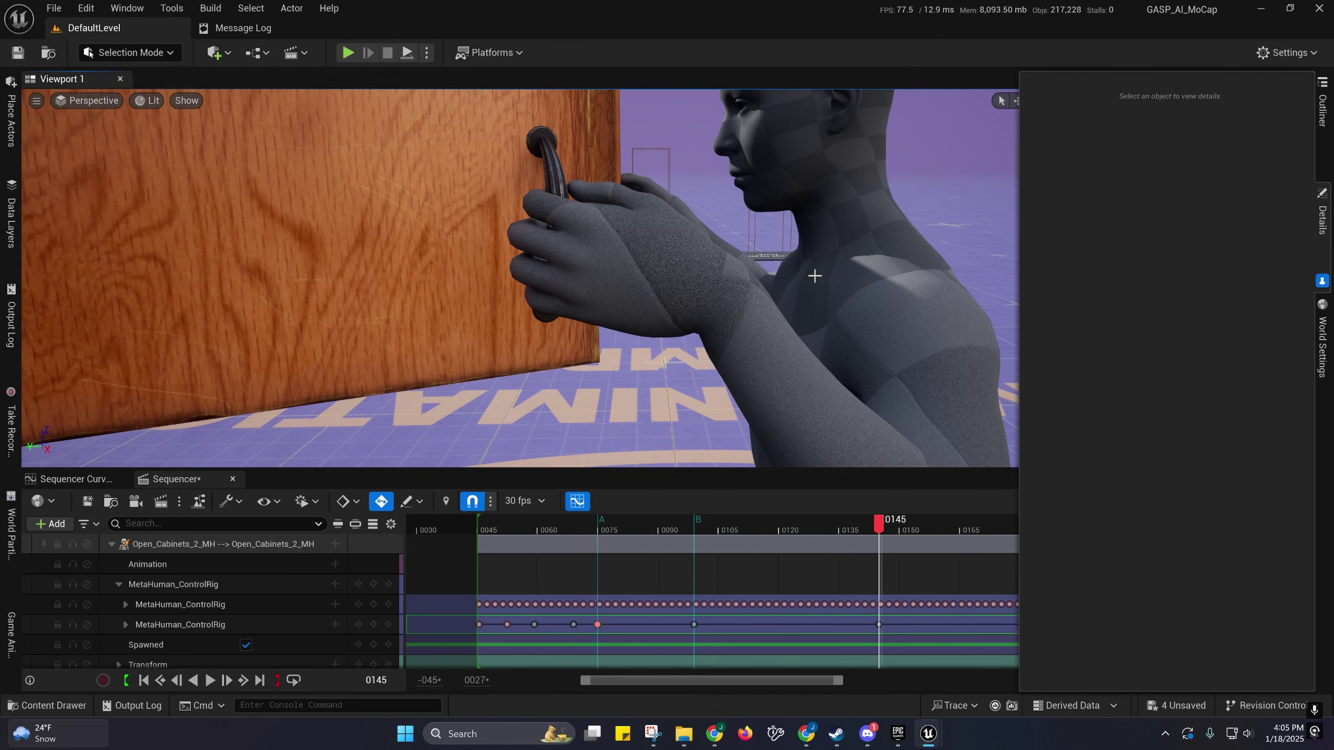
click(812, 276)
click(1173, 376)
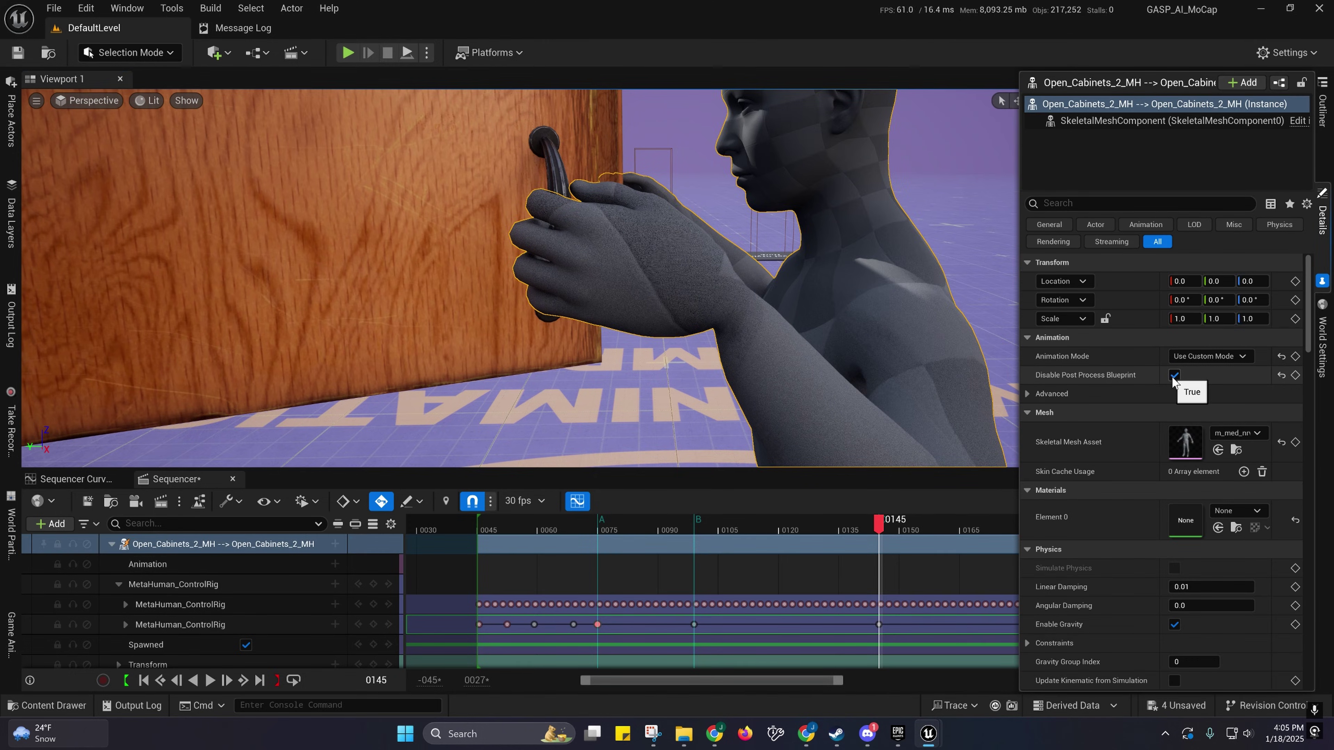
click(1174, 376)
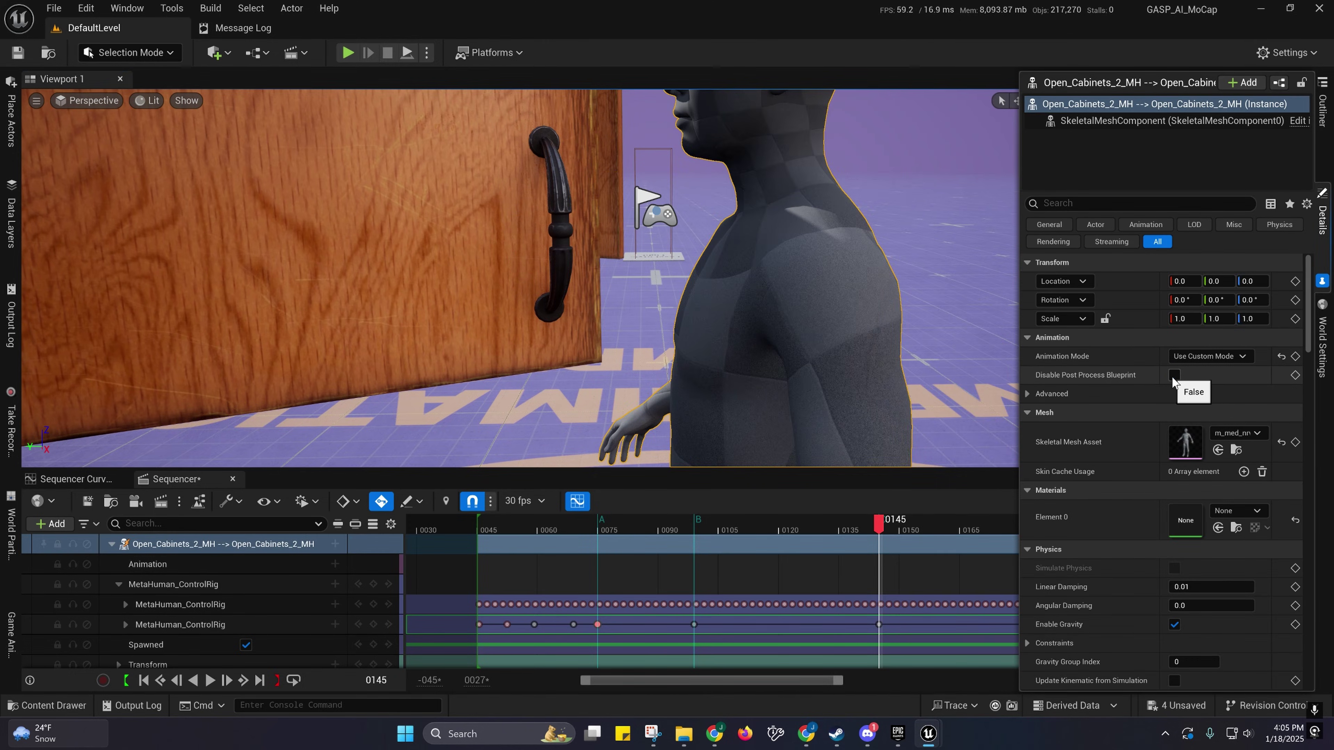
click(1173, 376)
click(1173, 376)
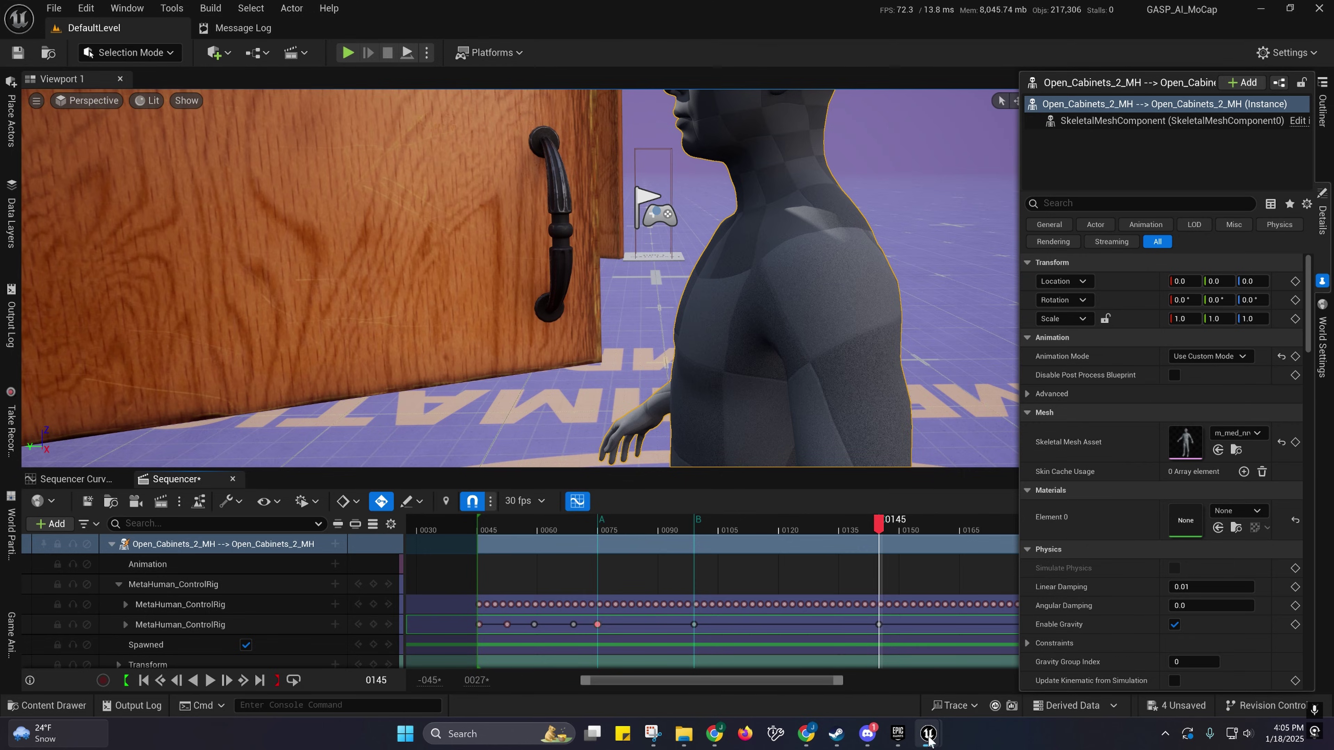
Step: Return to the m_med_nrw_animbp AnimGraph, check the pose flow beside the Open_Cabinets_2_MH node, compile the blueprint, and go back to the level editor
mouse_move(928, 734)
click(982, 664)
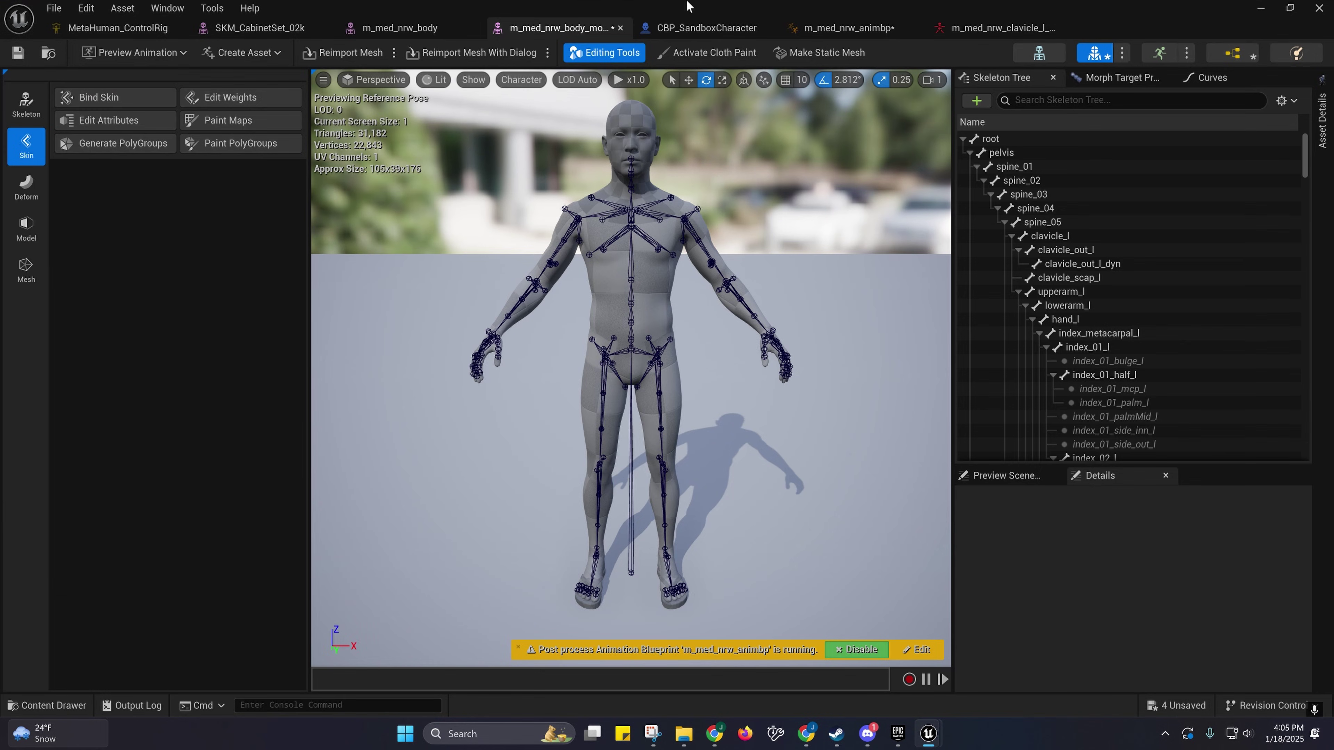
click(843, 27)
right_drag(647, 288, 673, 325)
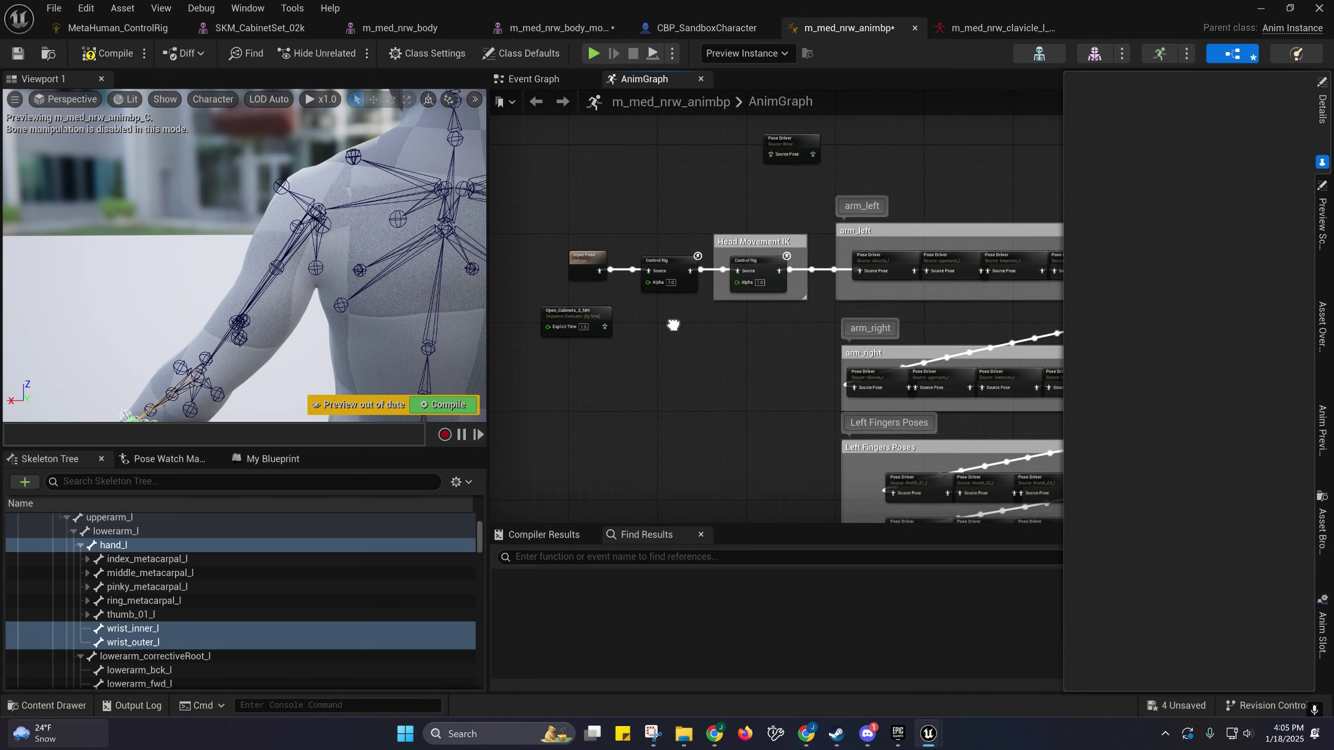
scroll(588, 321, up, 4)
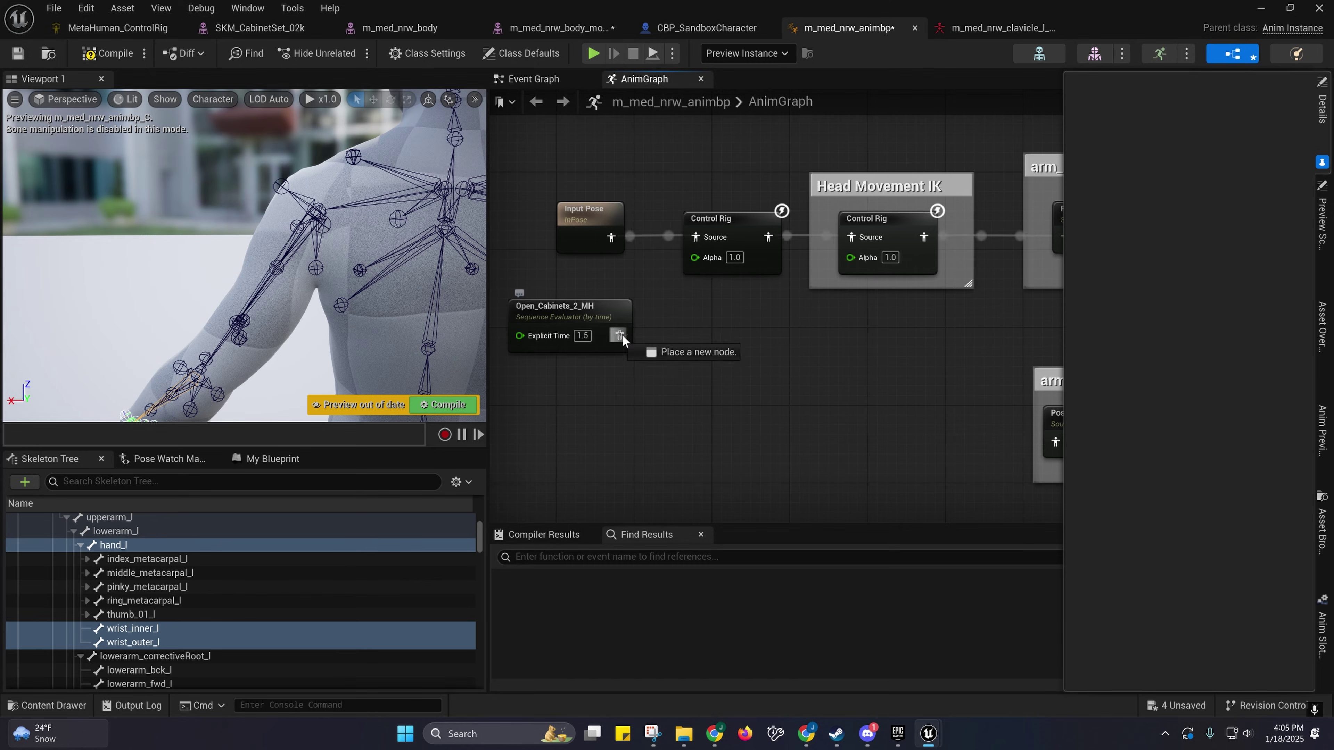
drag(623, 336, 688, 369)
right_drag(702, 308, 549, 281)
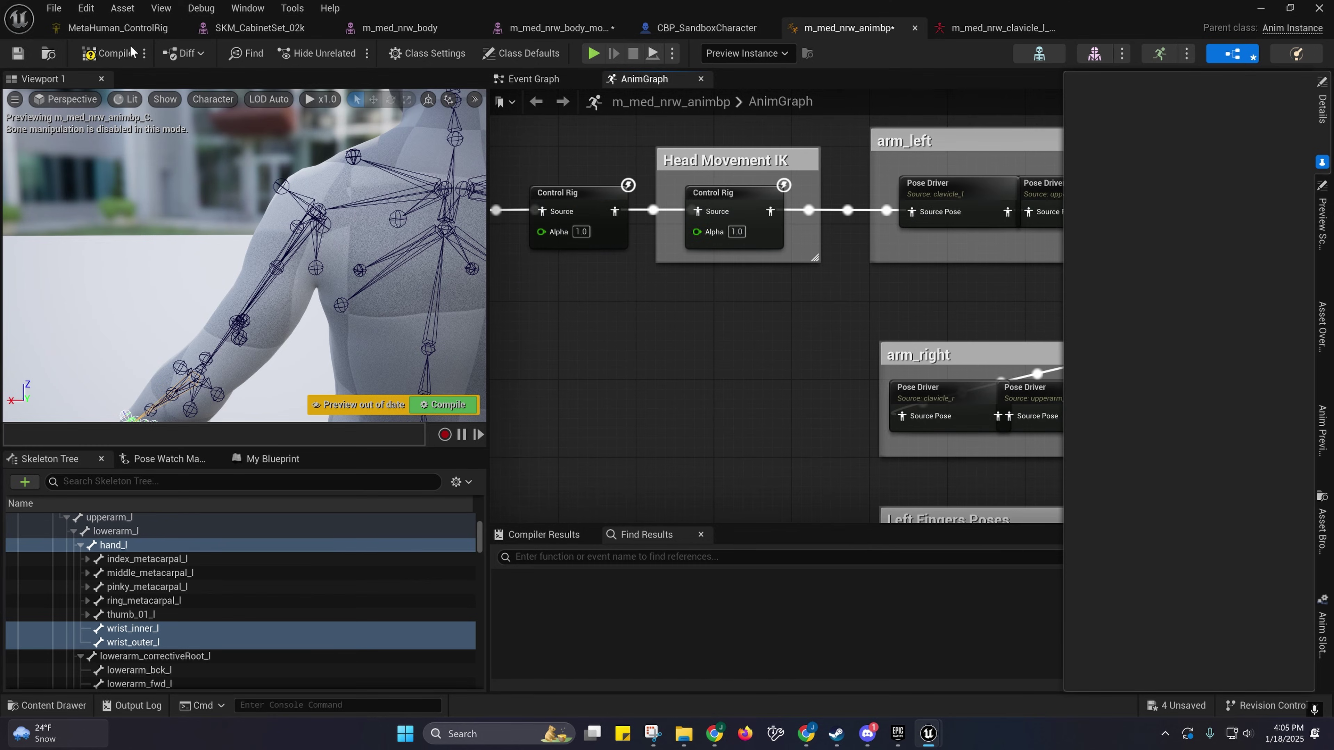
click(107, 54)
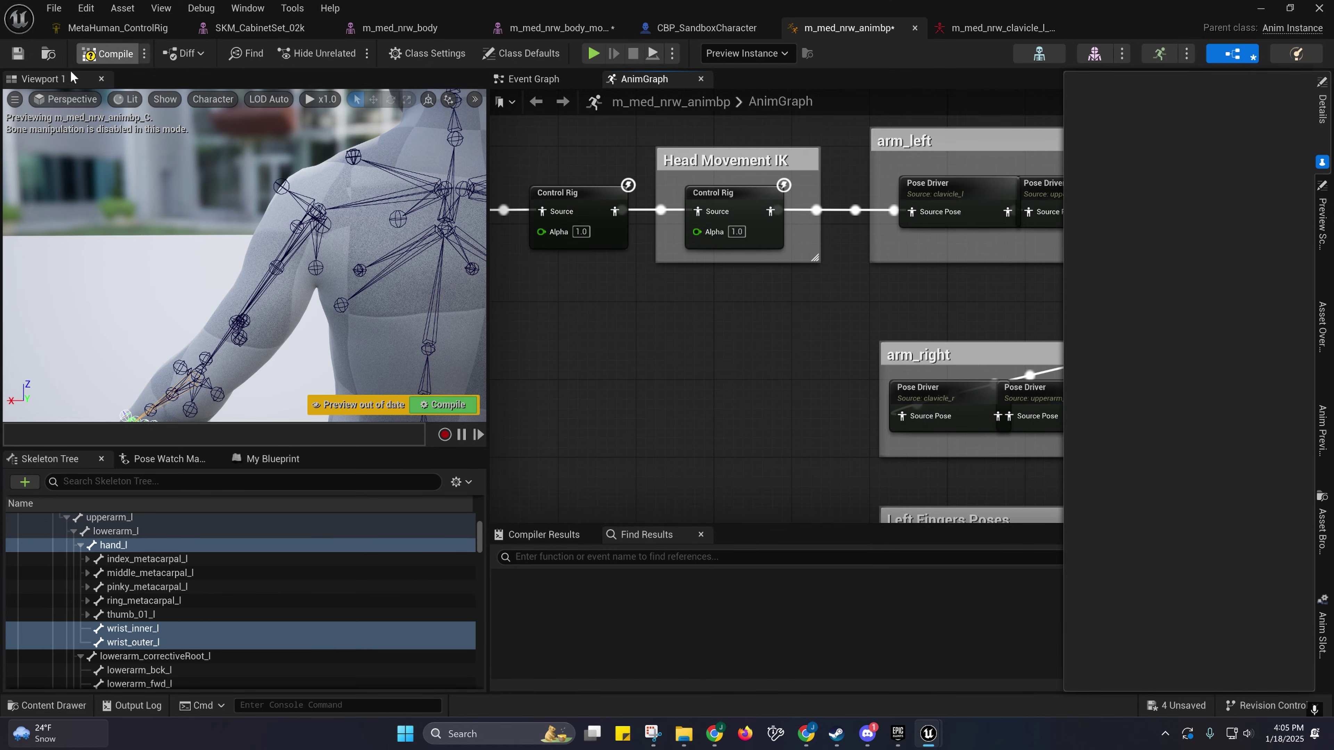
click(1261, 8)
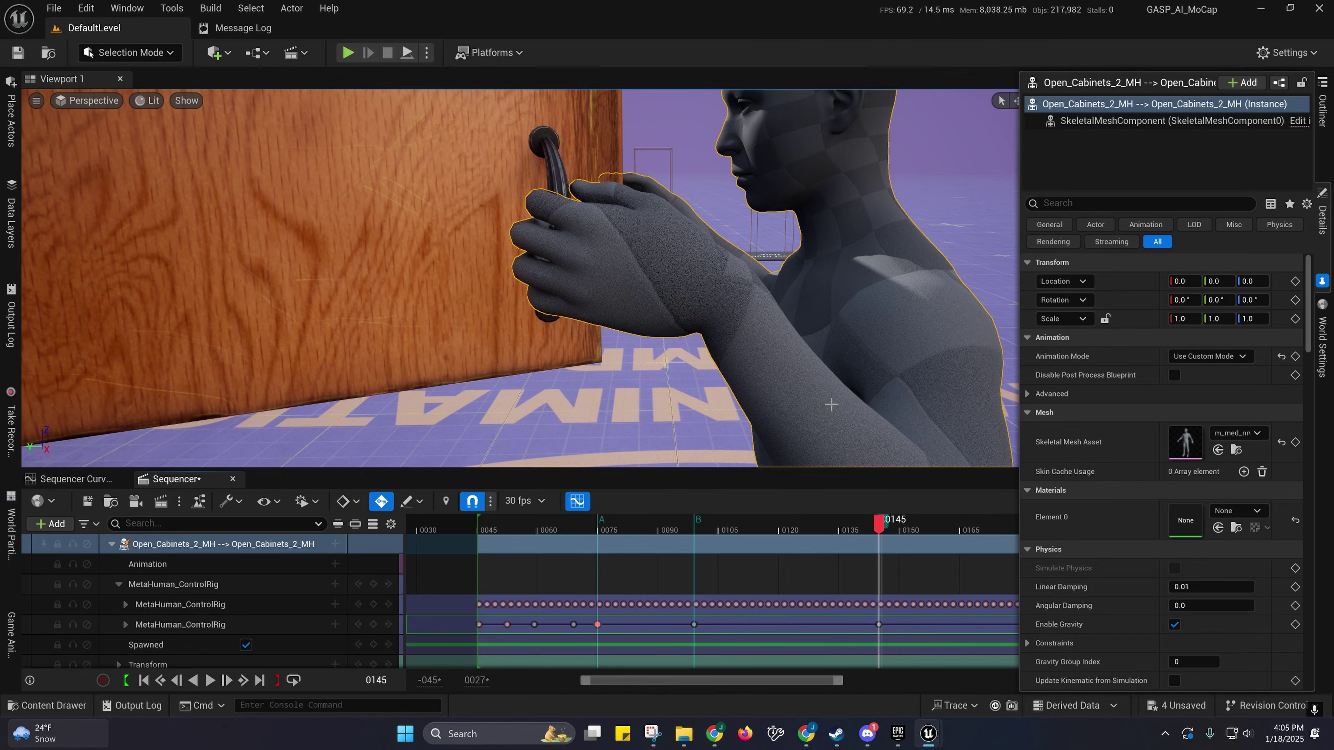
Step: Examine the wrist, forearm, elbow and shoulder deformation of the character at the cabinet from several angles at frame 145
right_drag(787, 314, 715, 358)
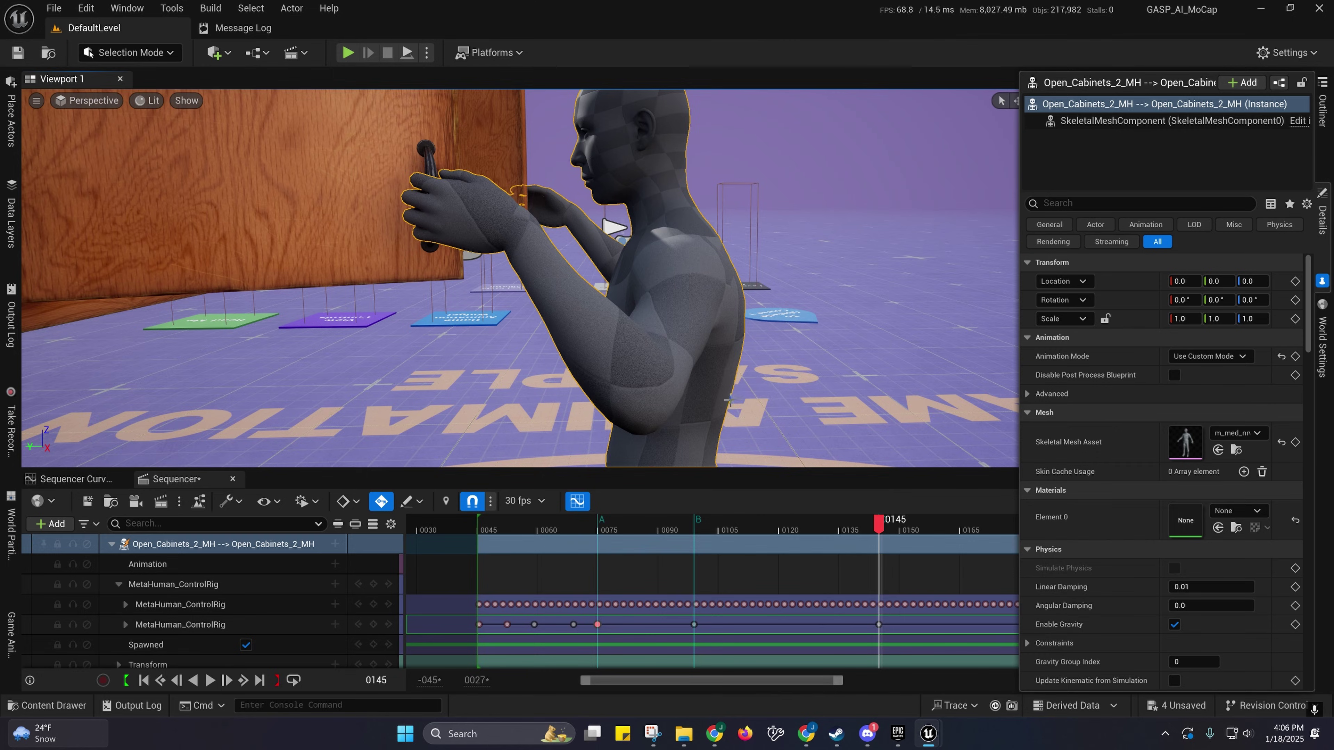
right_drag(758, 392, 465, 210)
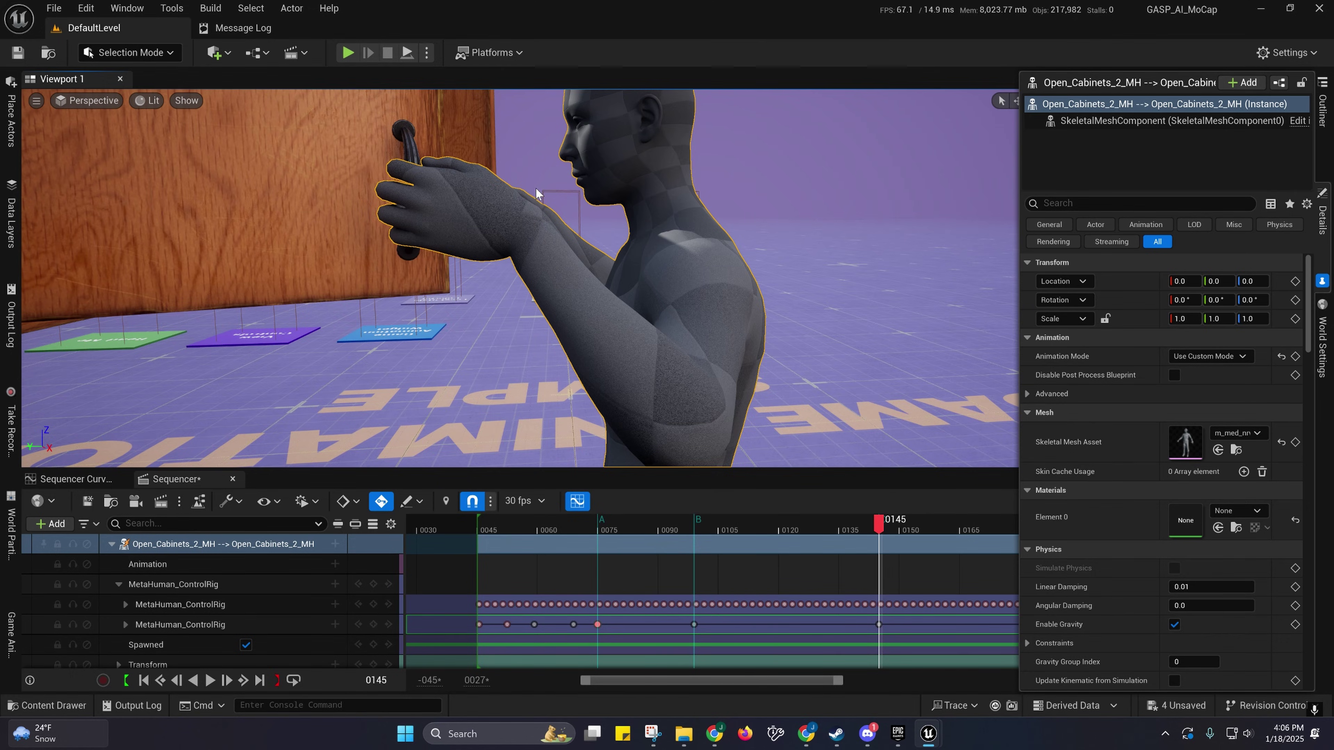
right_drag(615, 329, 515, 328)
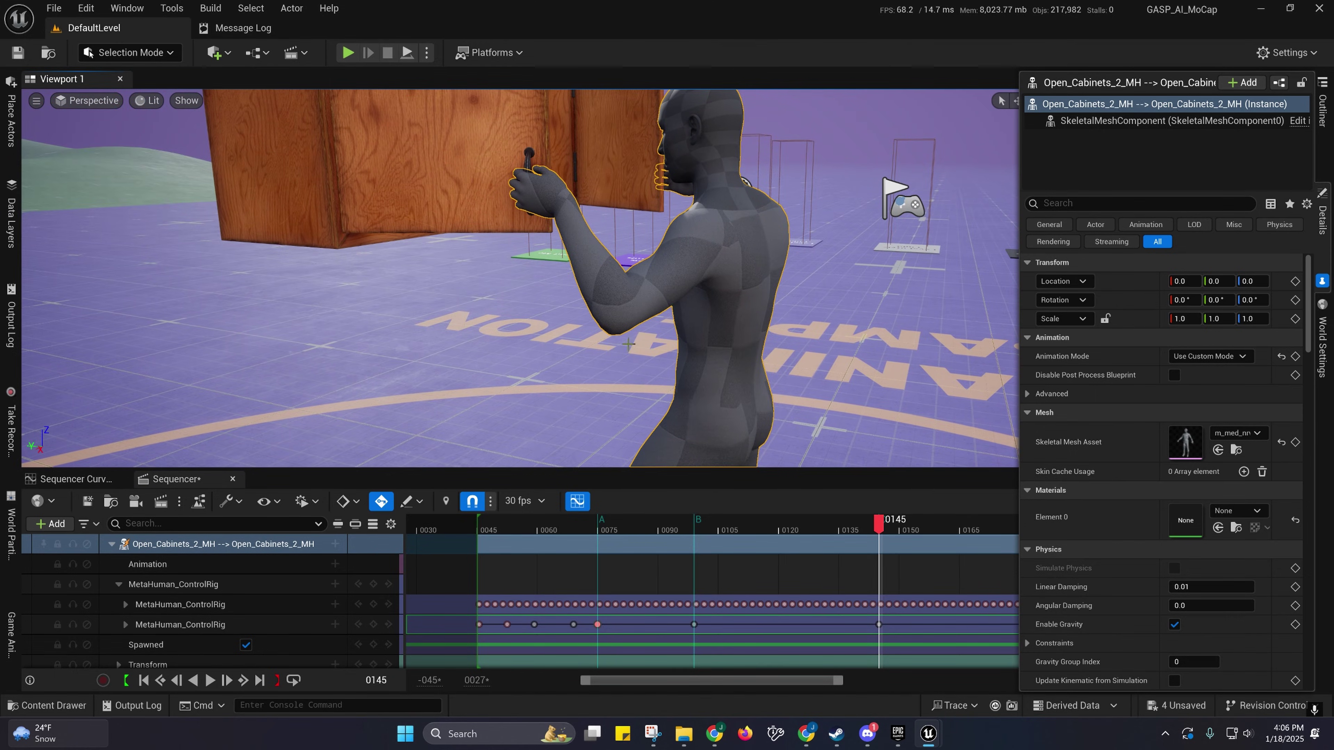
right_drag(703, 358, 840, 359)
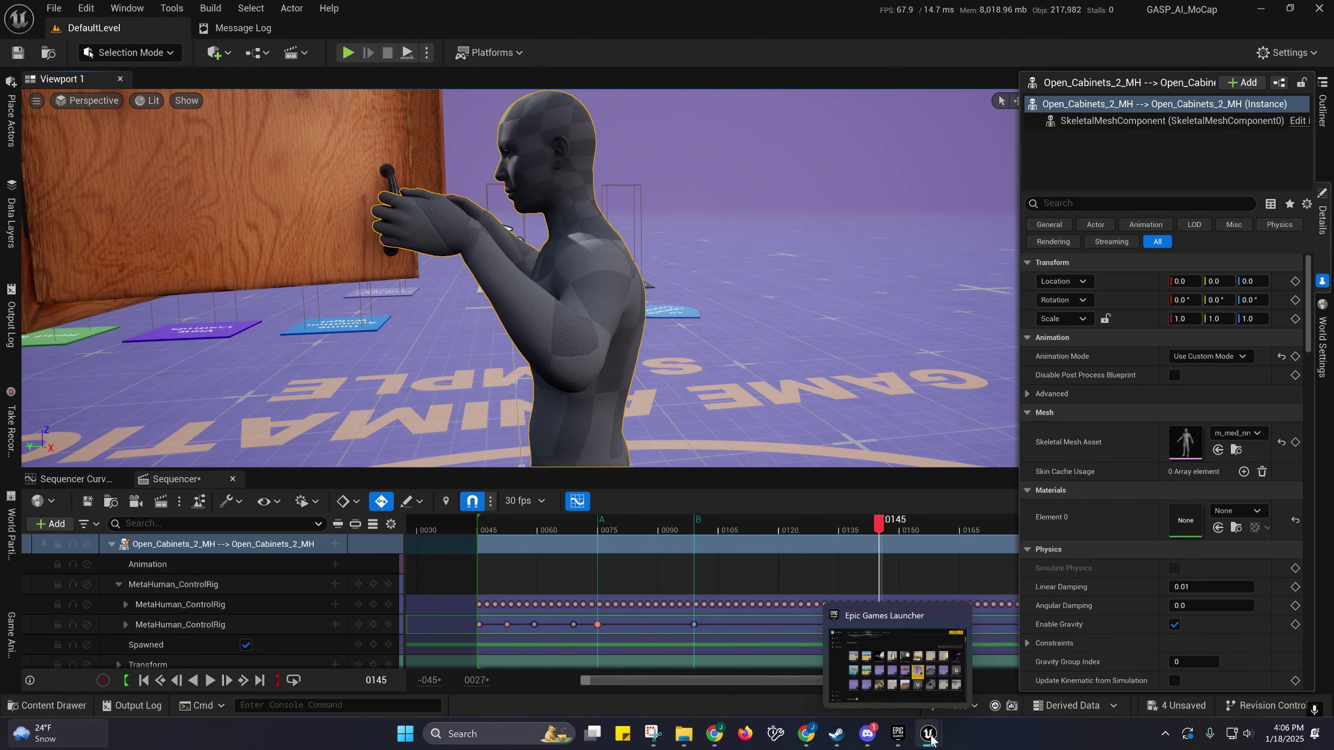
mouse_move(928, 734)
click(992, 663)
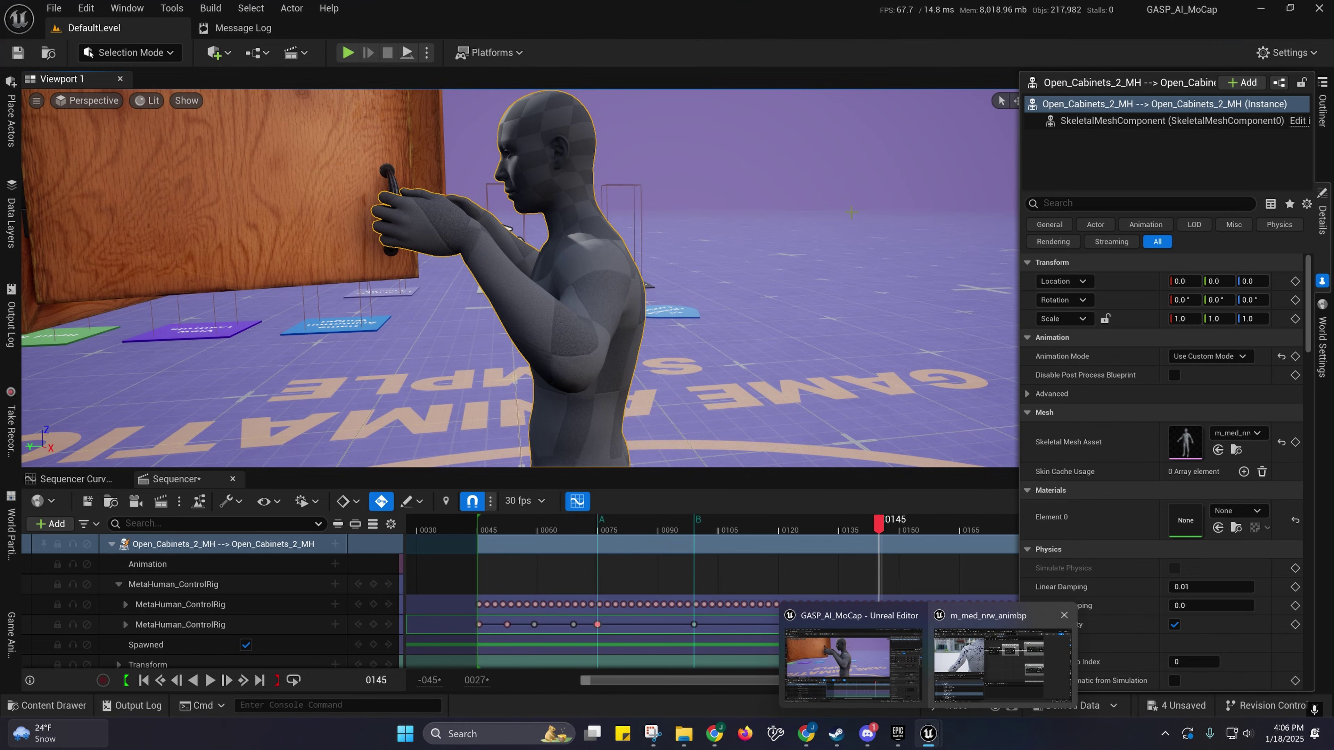
right_drag(677, 247, 652, 253)
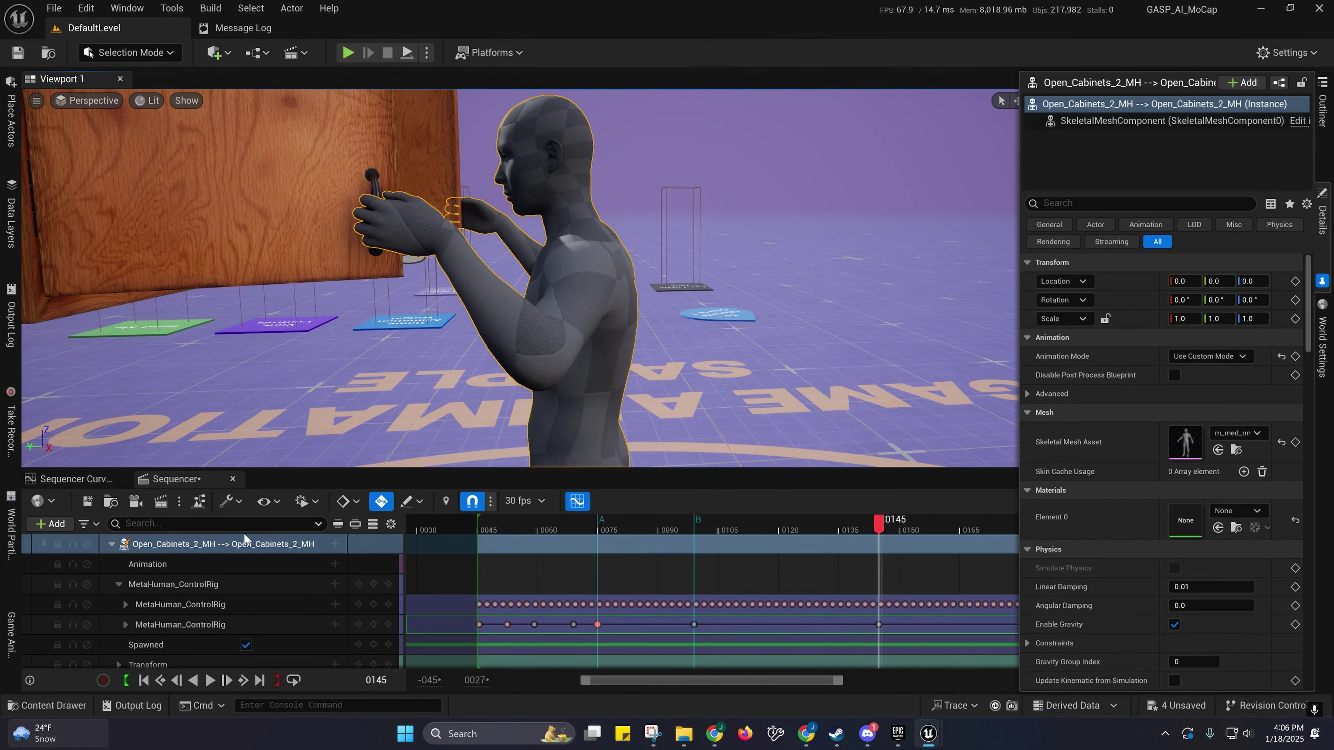
Step: Enable Disable Post Process Blueprint on Open_Cabinets_2_MH at frame 45 and key it in the Sequencer
click(170, 546)
drag(636, 530, 479, 533)
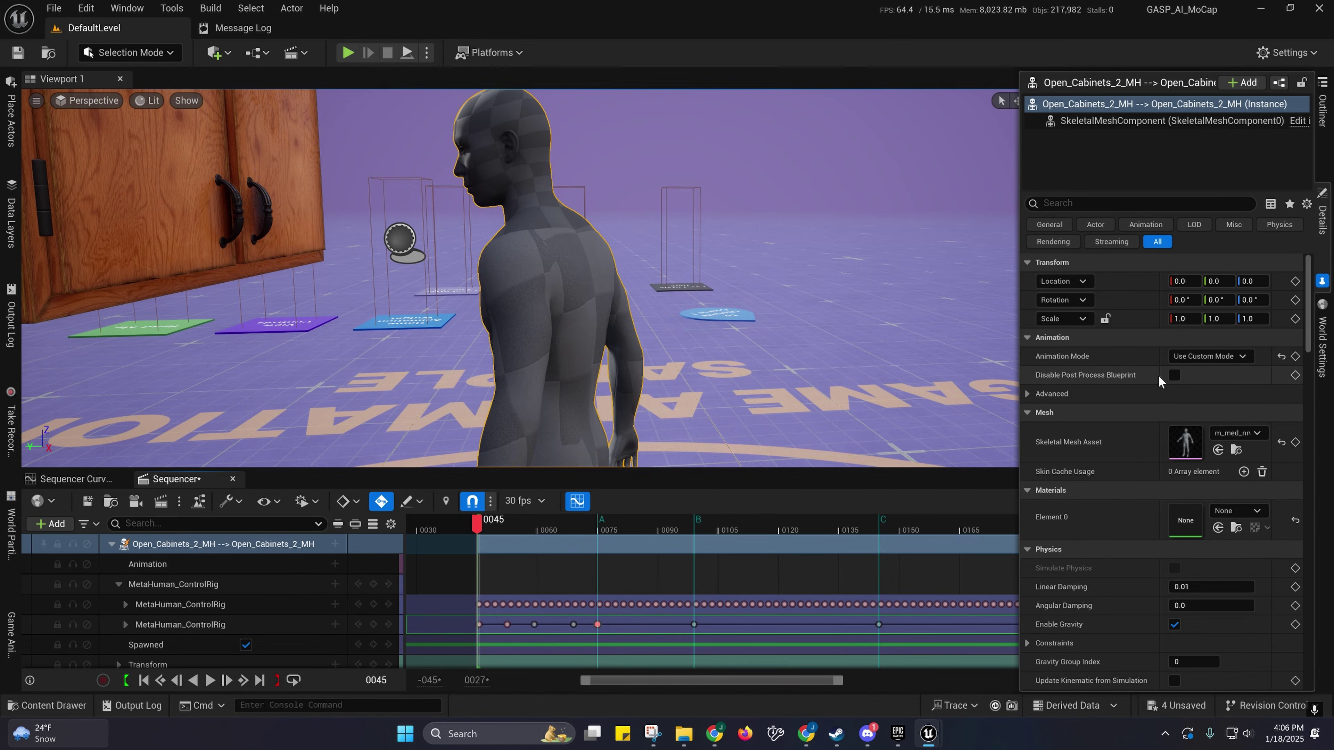
click(1174, 375)
click(1295, 376)
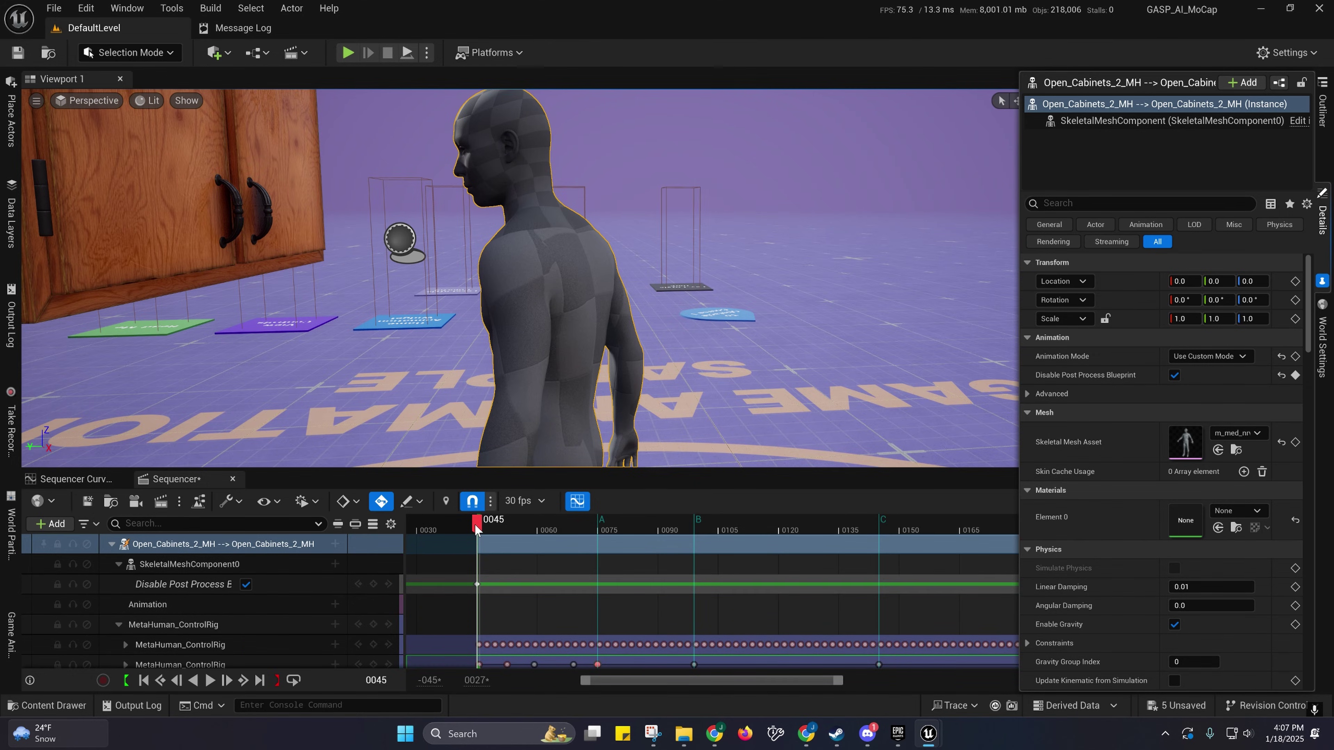
Step: Move to frame 145 and toggle the Disable Post Process Blueprint track to compare the wrist, leaving an enabled key there
drag(476, 526, 880, 535)
right_drag(574, 369, 551, 369)
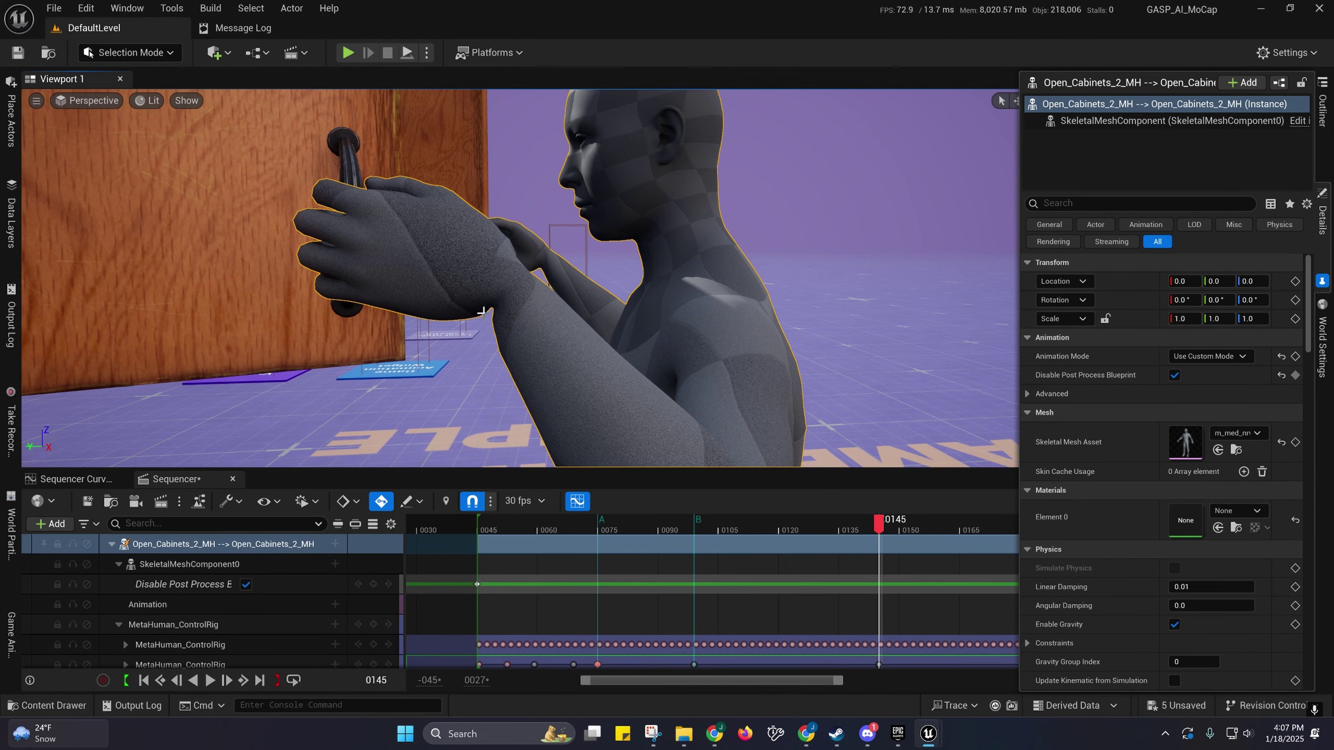
click(246, 584)
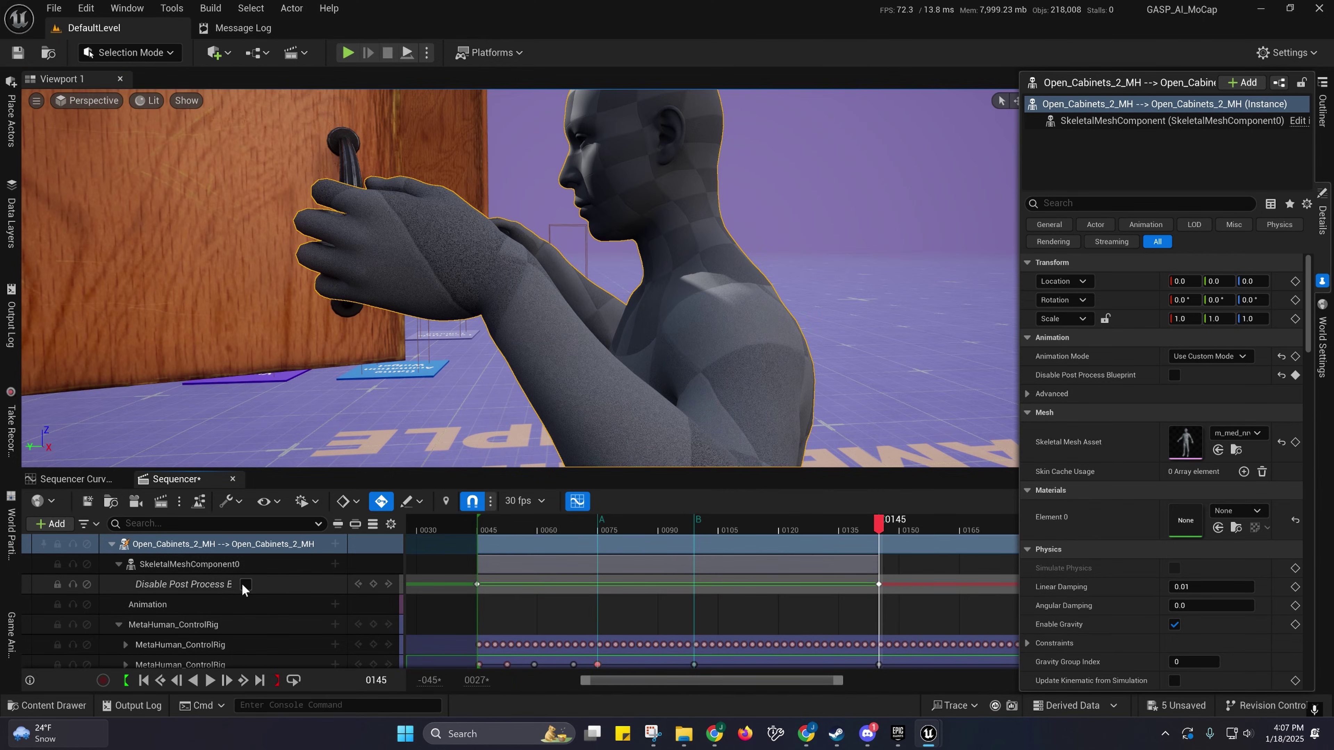
click(245, 584)
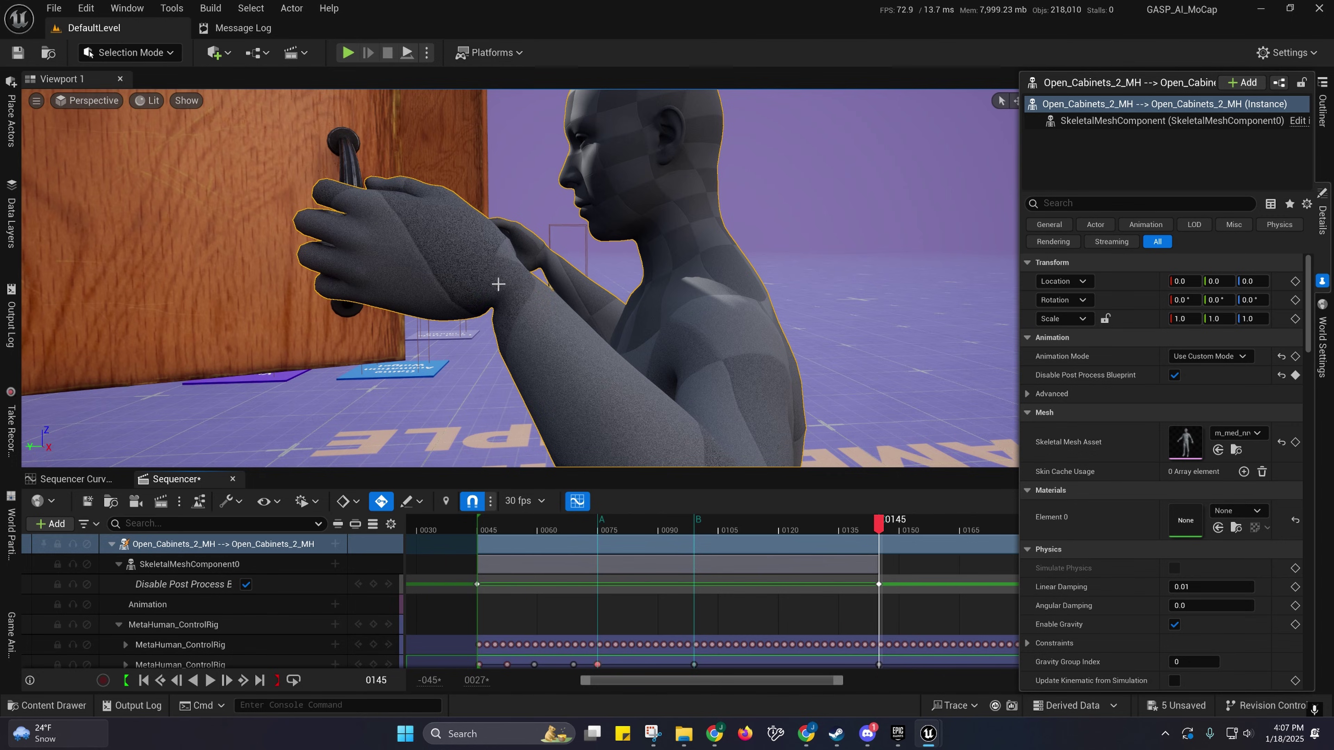
Step: View the whole character from farther away and scrub the cabinet-opening animation up to frame 145
scroll(521, 367, down, 10)
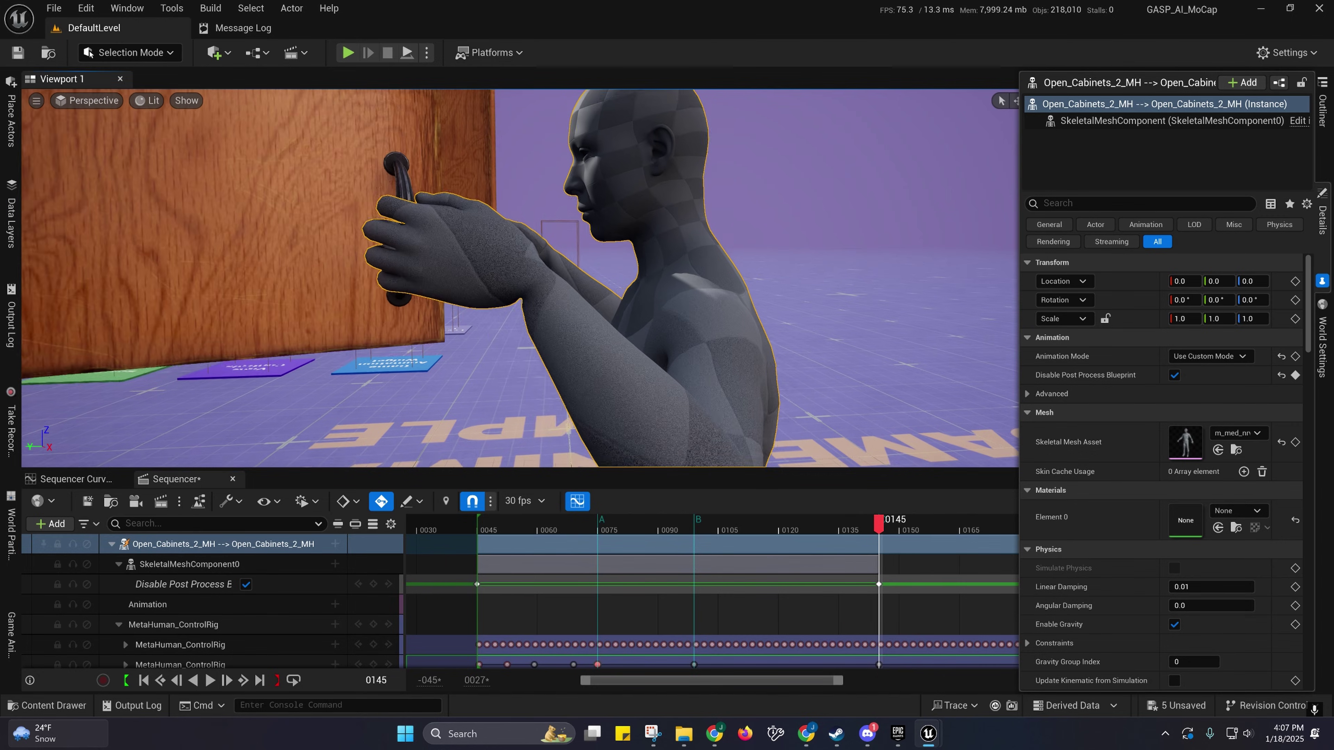
key(d)
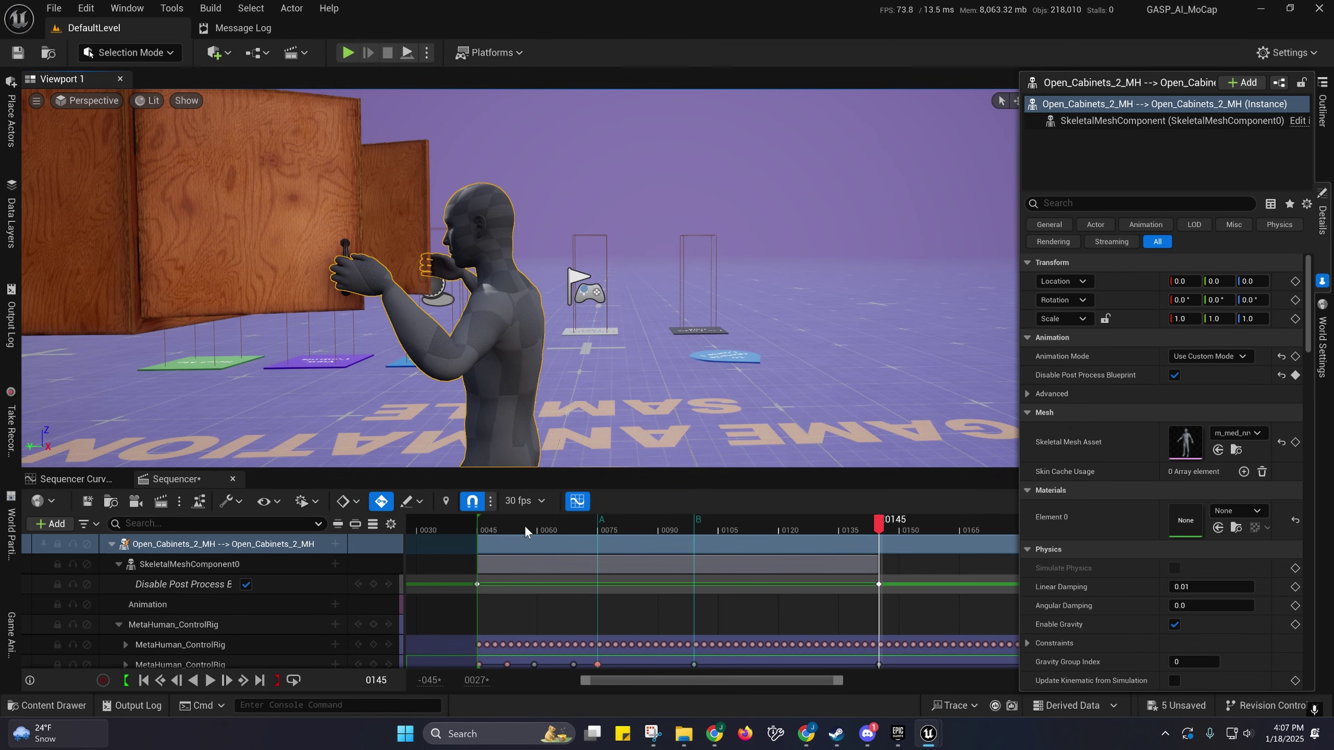
drag(526, 532, 878, 546)
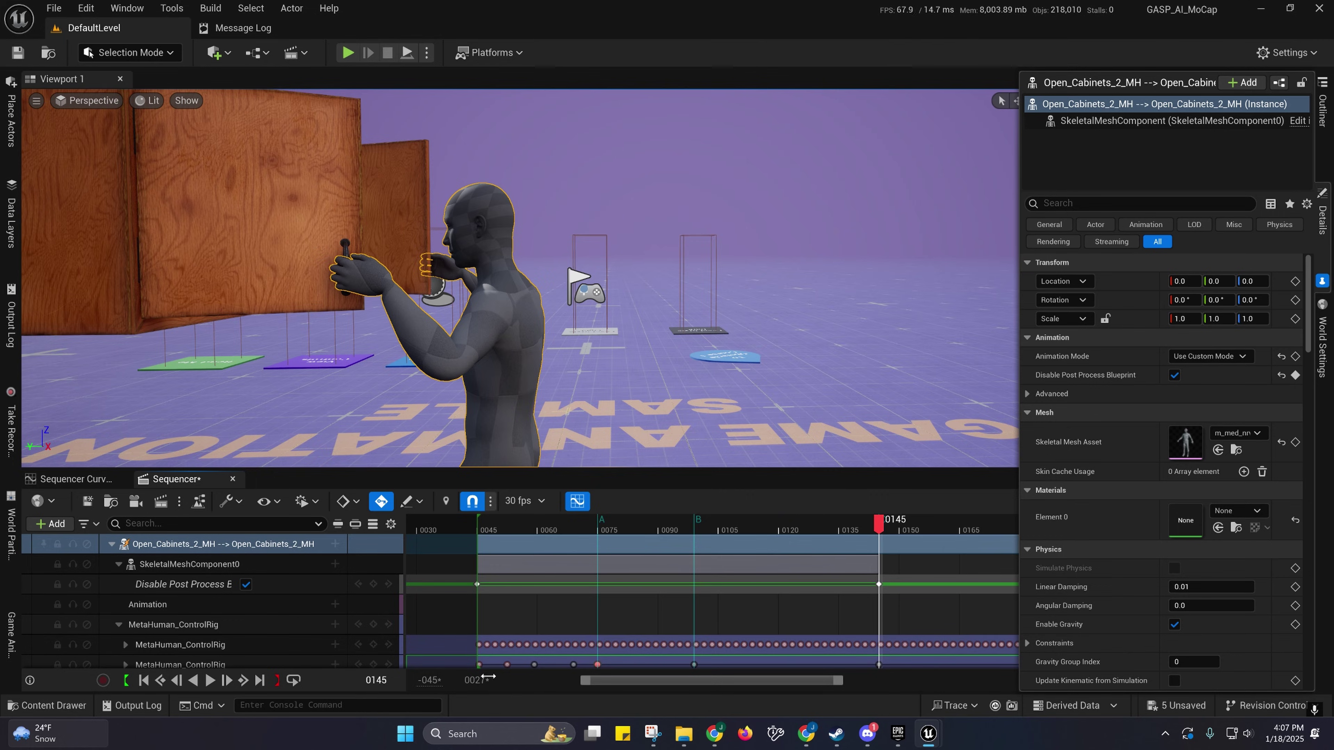
Step: Check the m_med_nrw_body asset in the content browser, and close the Sequencer
click(50, 705)
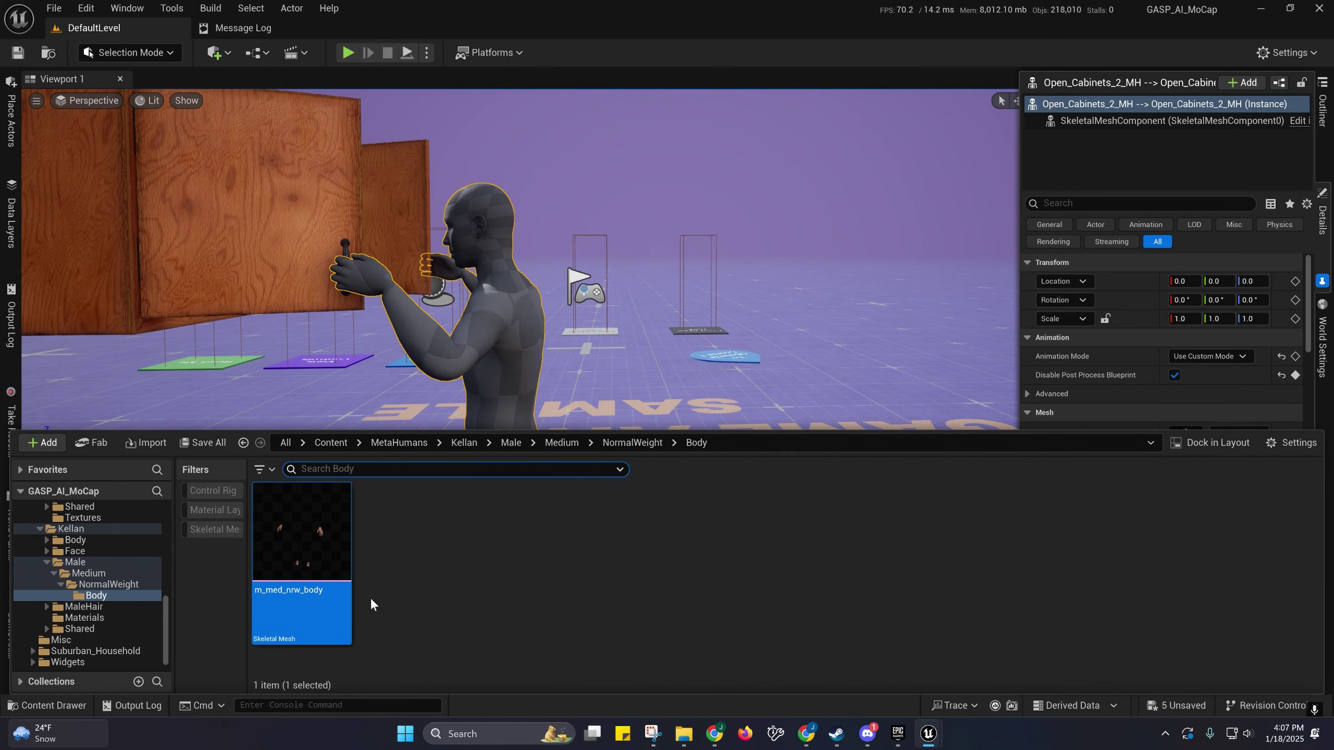
mouse_move(331, 558)
right_drag(116, 387, 85, 394)
key(s)
click(233, 480)
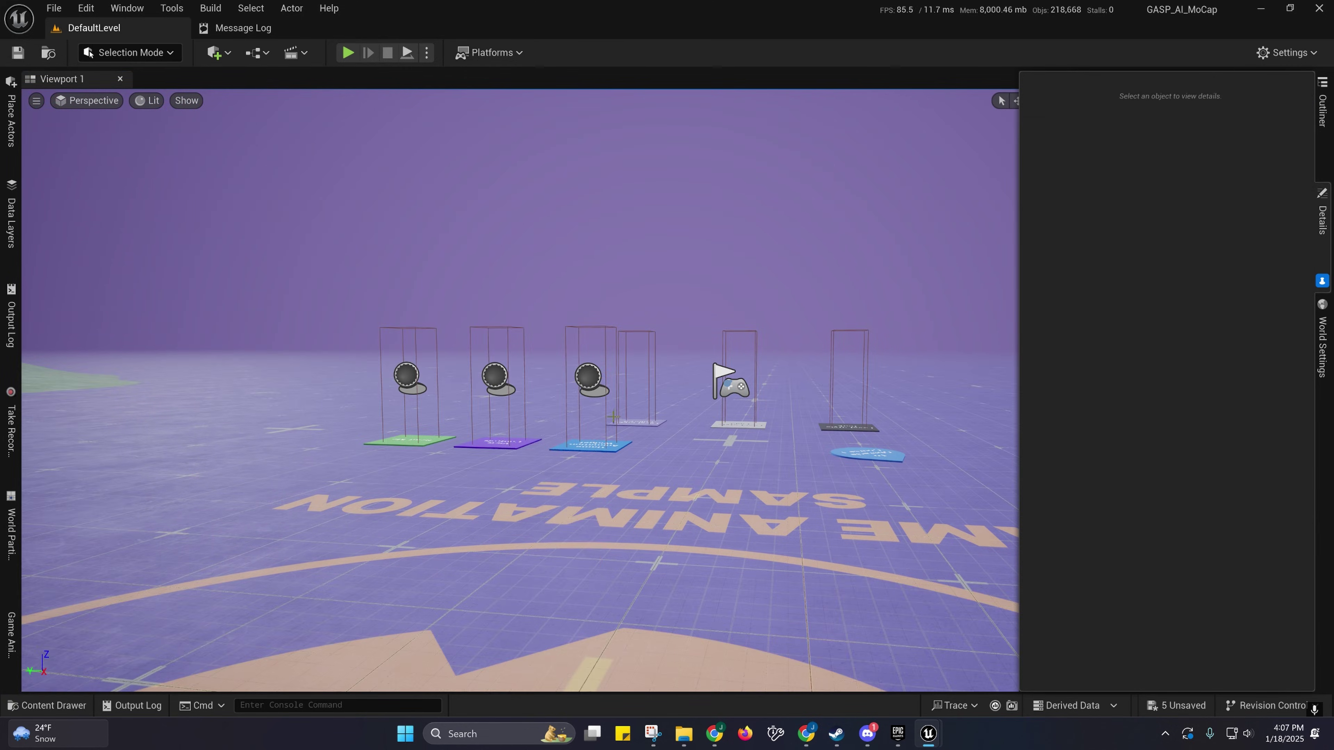
Step: Browse the Kellan and Common MetaHuman folders for the body mesh, ending in Common > Male > Medium > NormalWeight
key(s)
mouse_move(617, 408)
right_down()
mouse_move(607, 422)
mouse_move(620, 419)
right_up()
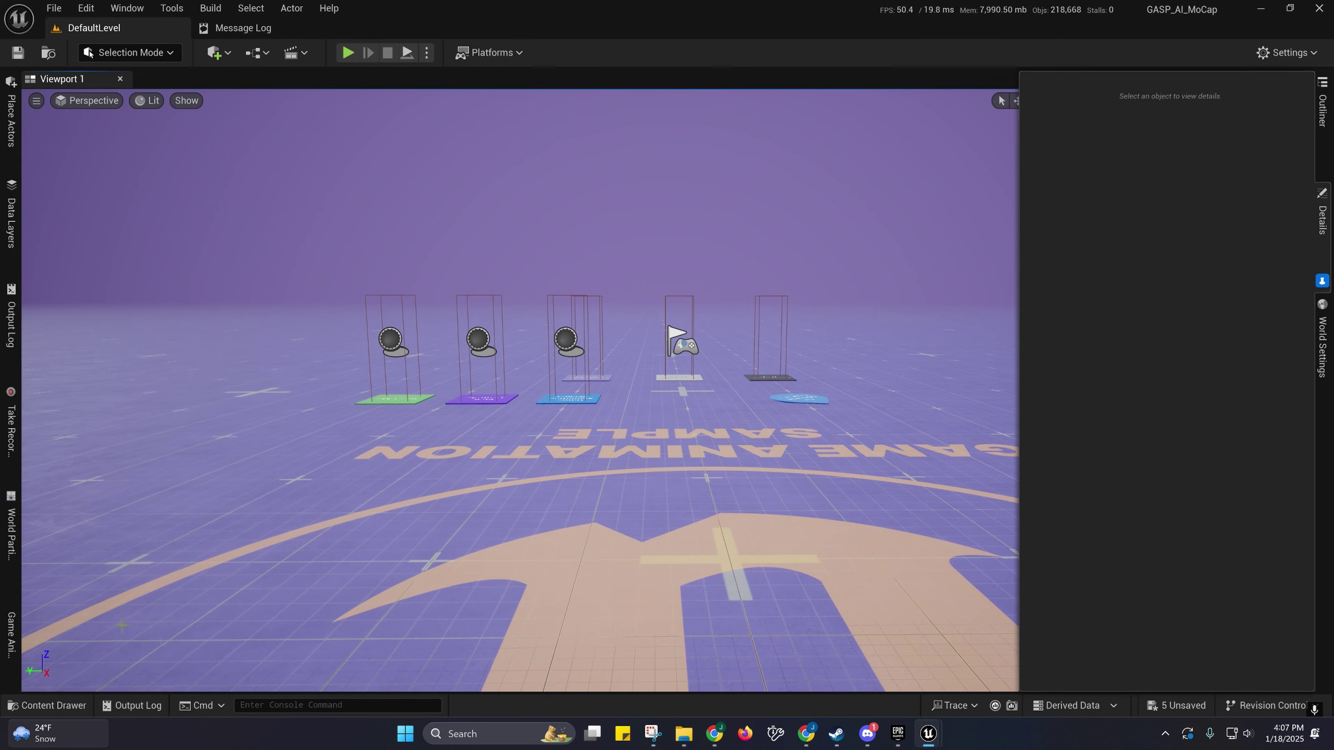
click(45, 709)
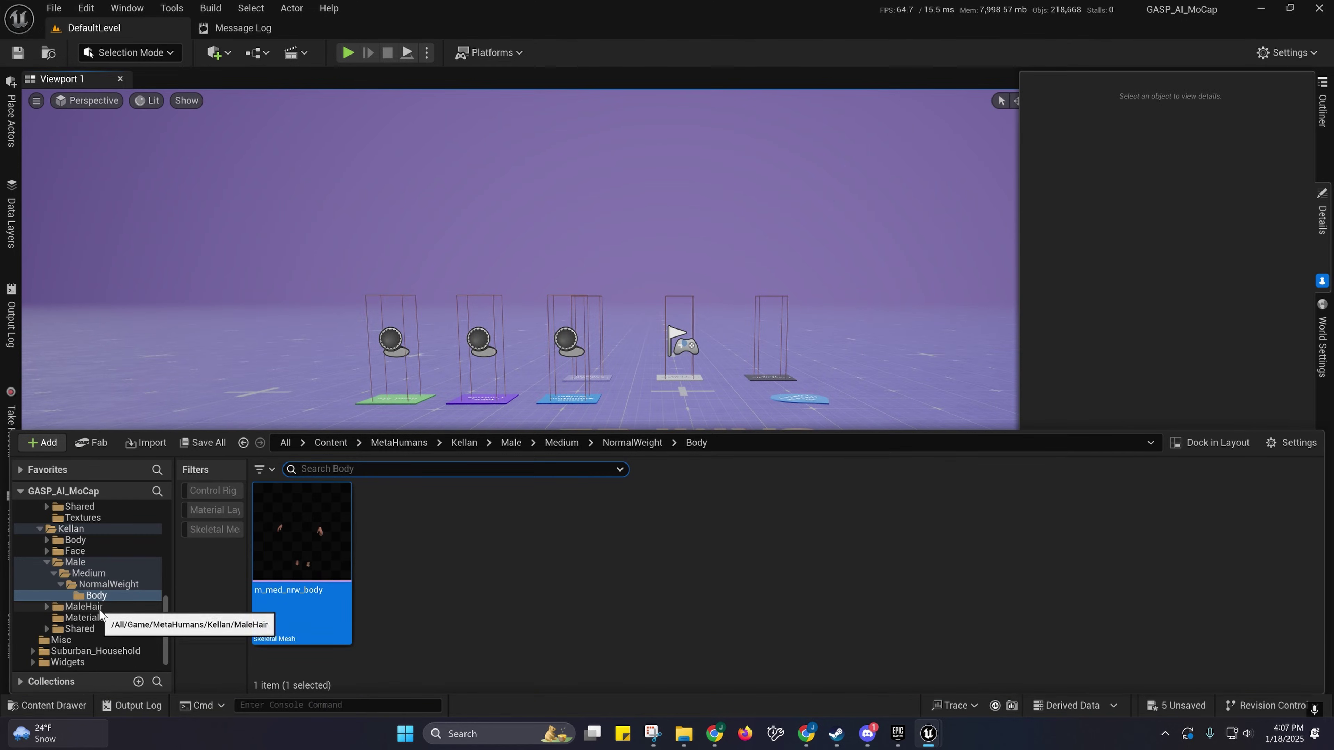
scroll(79, 588, up, 2)
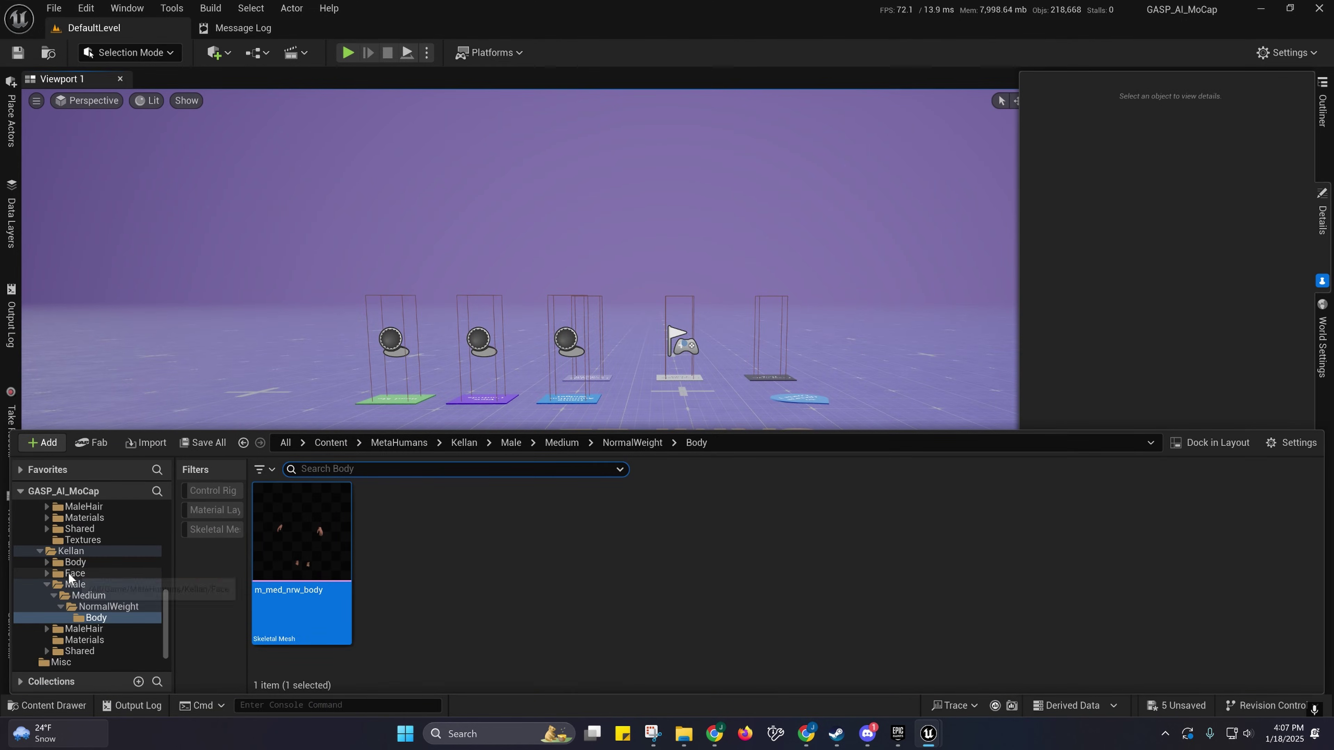
click(66, 573)
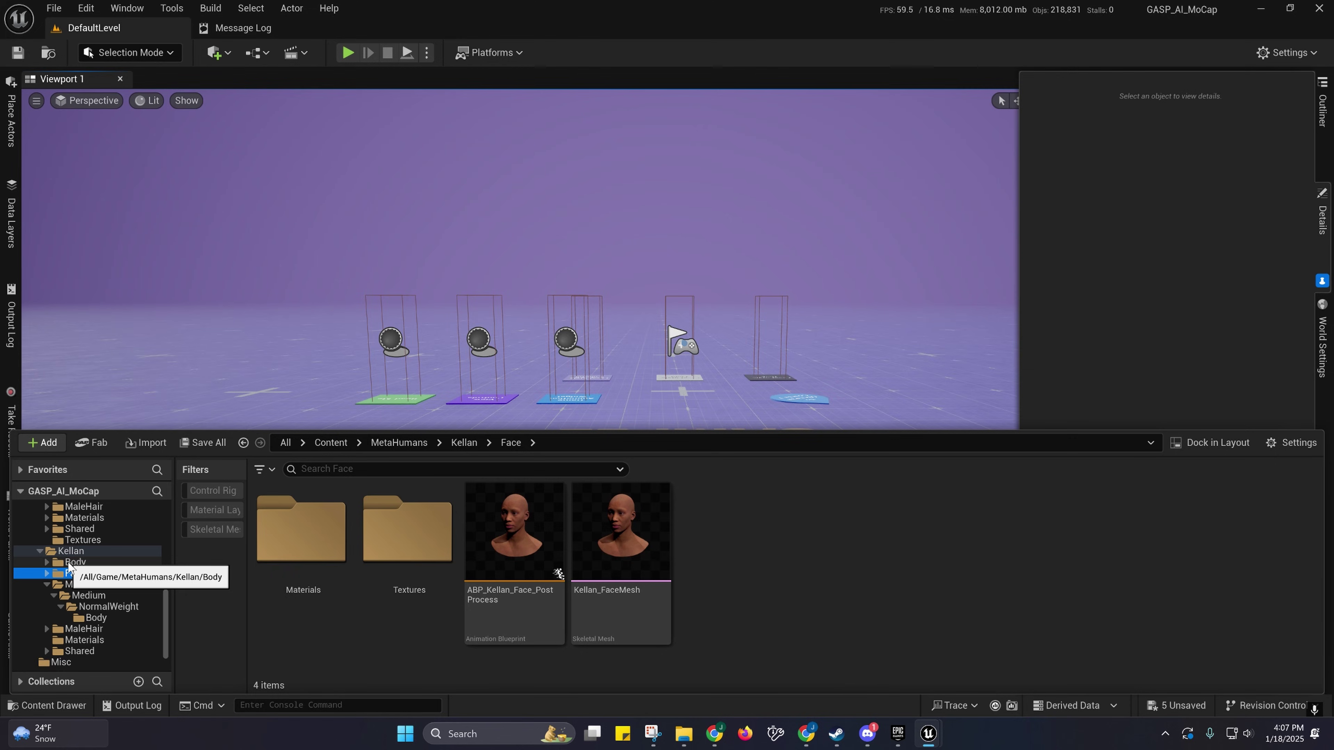
click(69, 563)
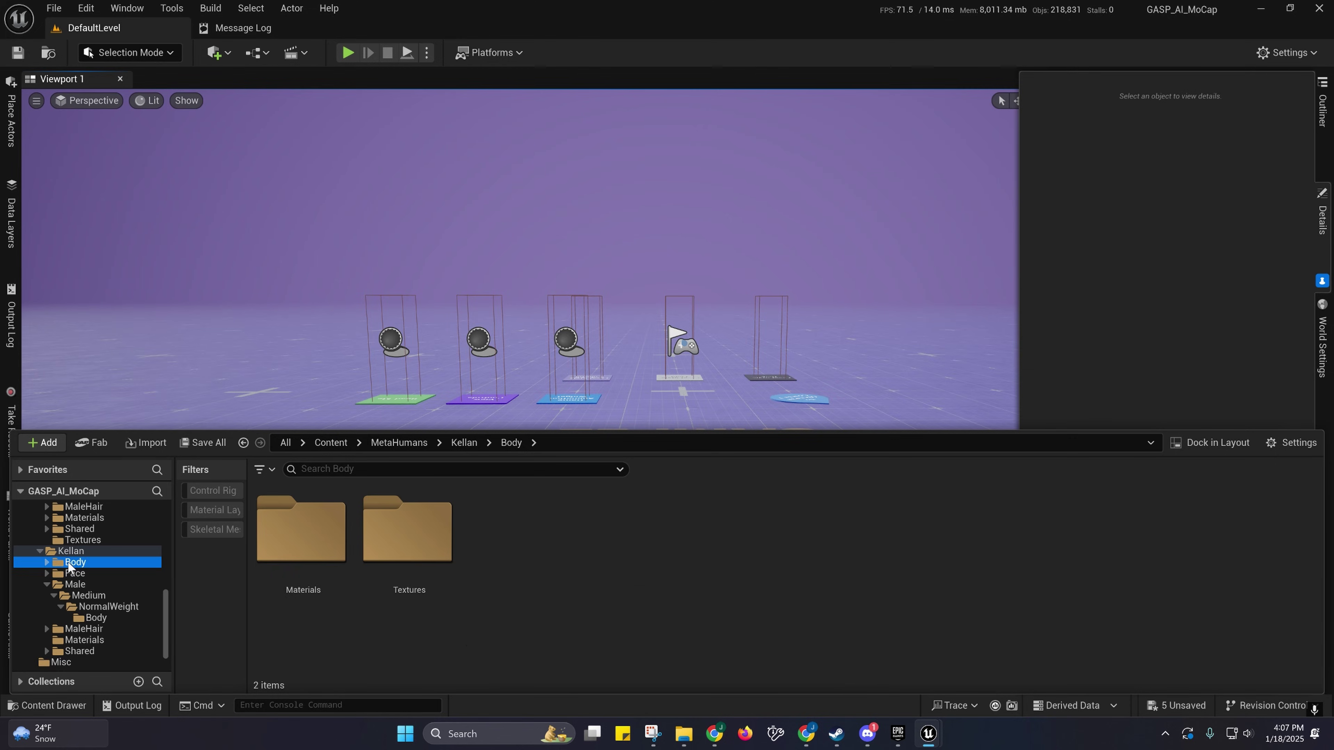
click(76, 543)
scroll(78, 557, up, 5)
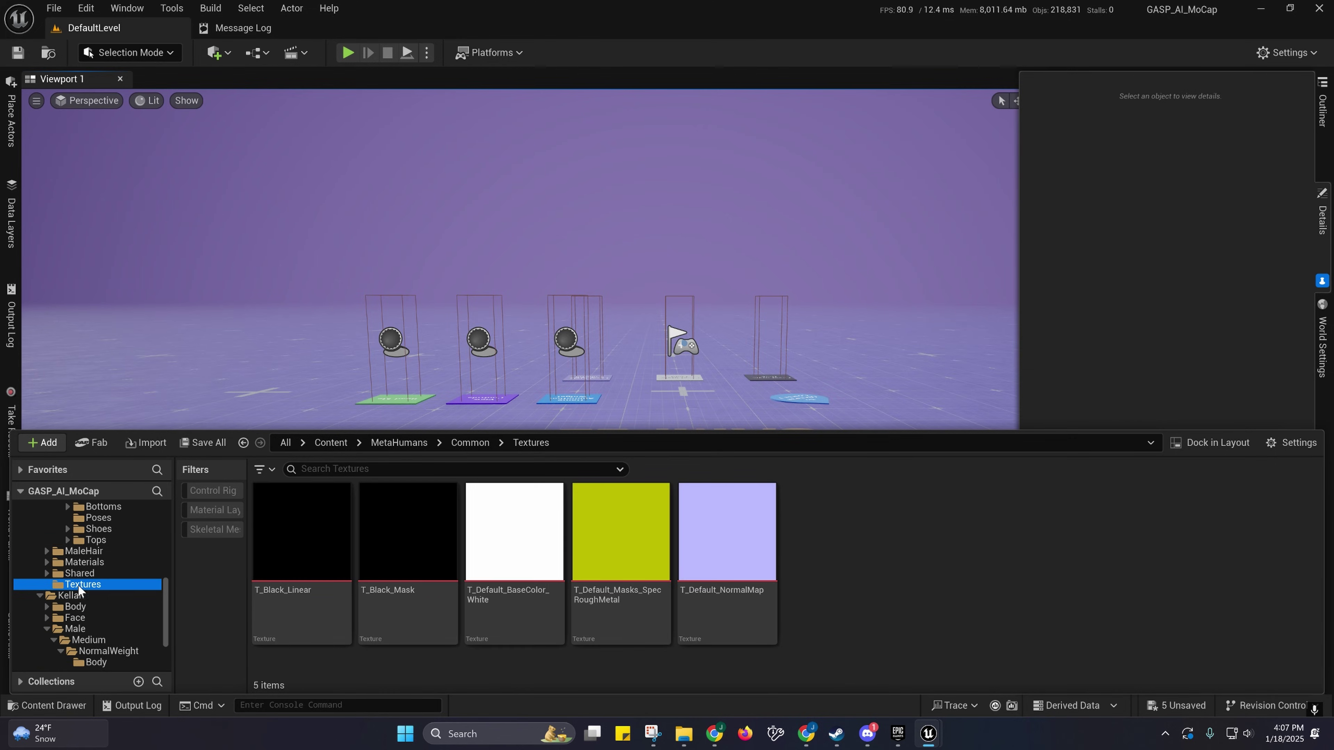
click(85, 541)
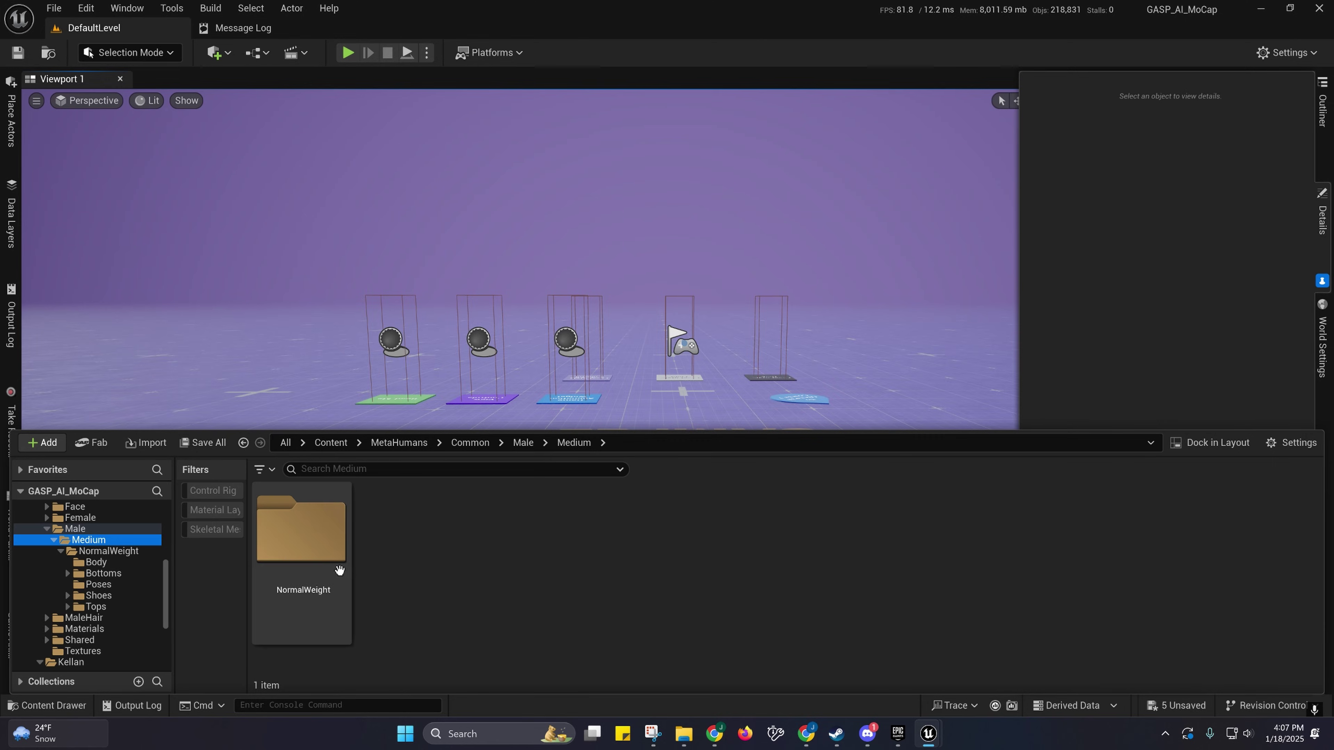
scroll(140, 565, up, 3)
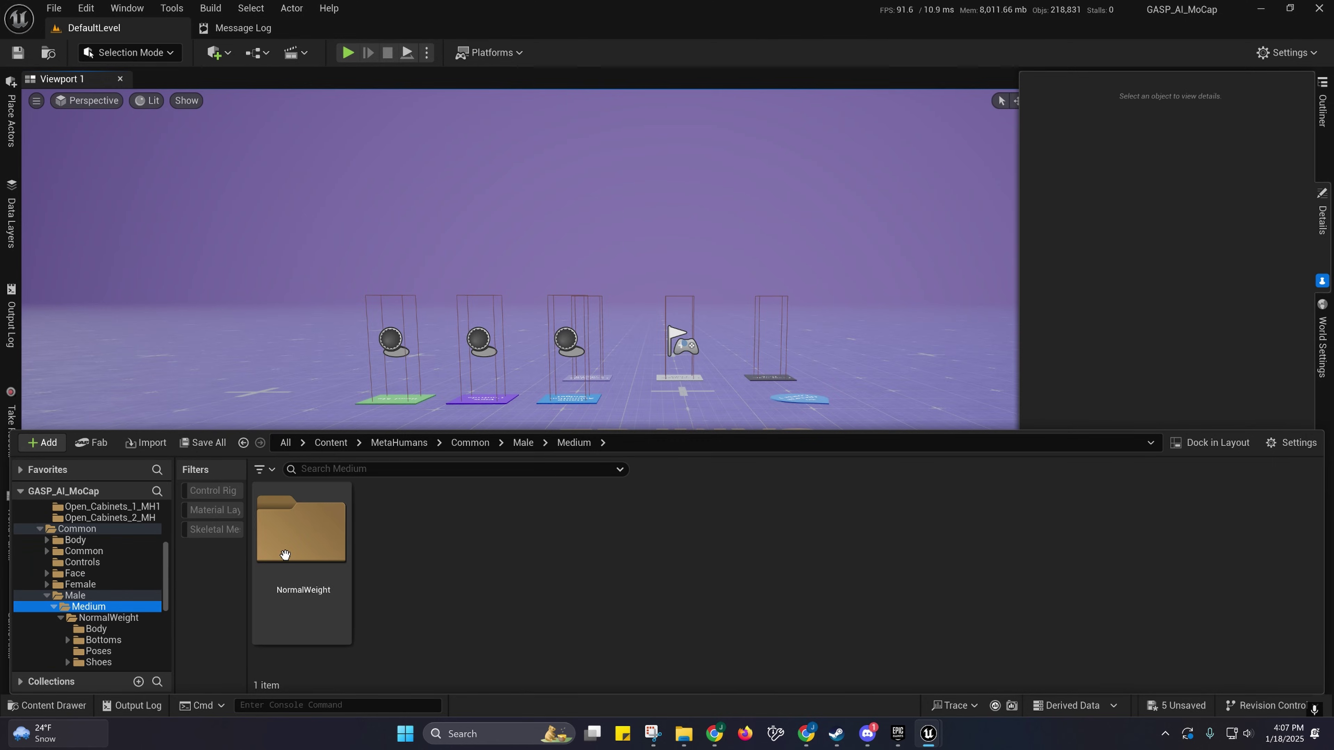
click(285, 555)
double_click(285, 556)
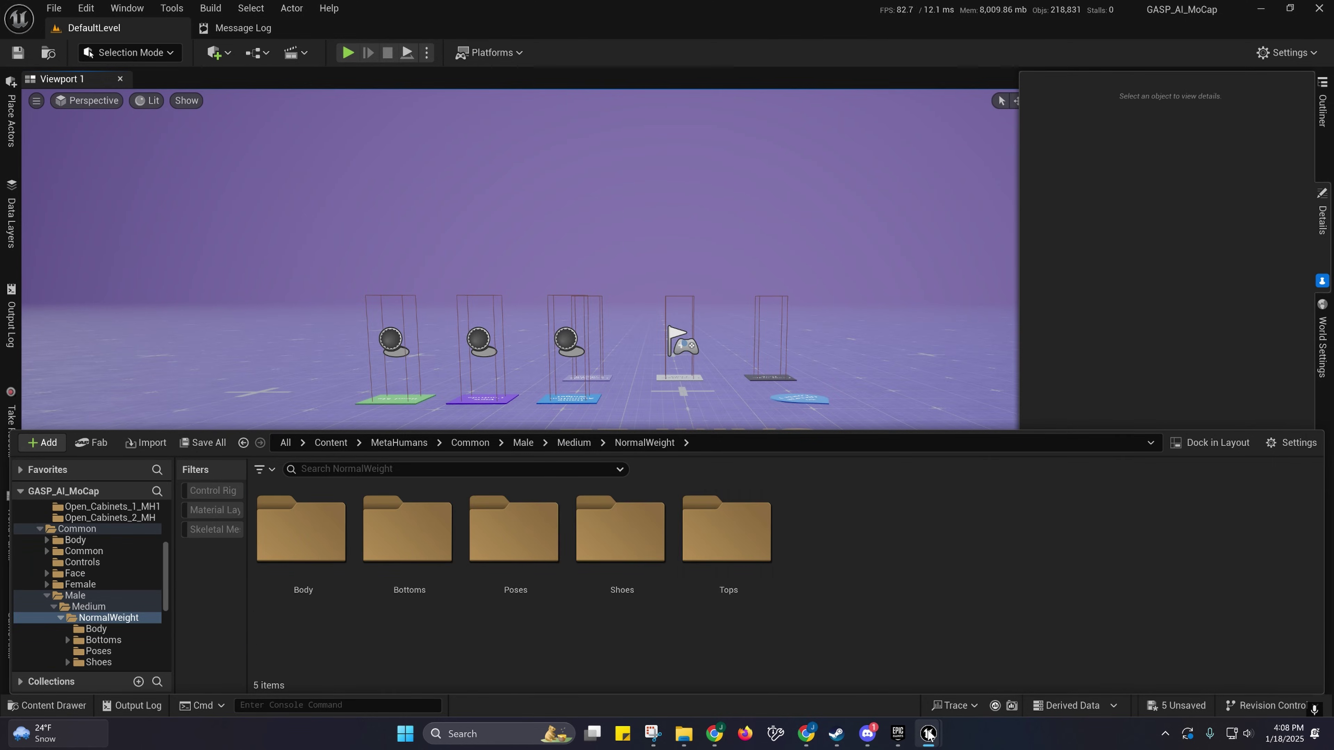
Step: Switch to the m_med_nrw_body_mocap mesh editor, locate the asset in the Mocap folder, and return to the level
mouse_move(927, 741)
click(964, 680)
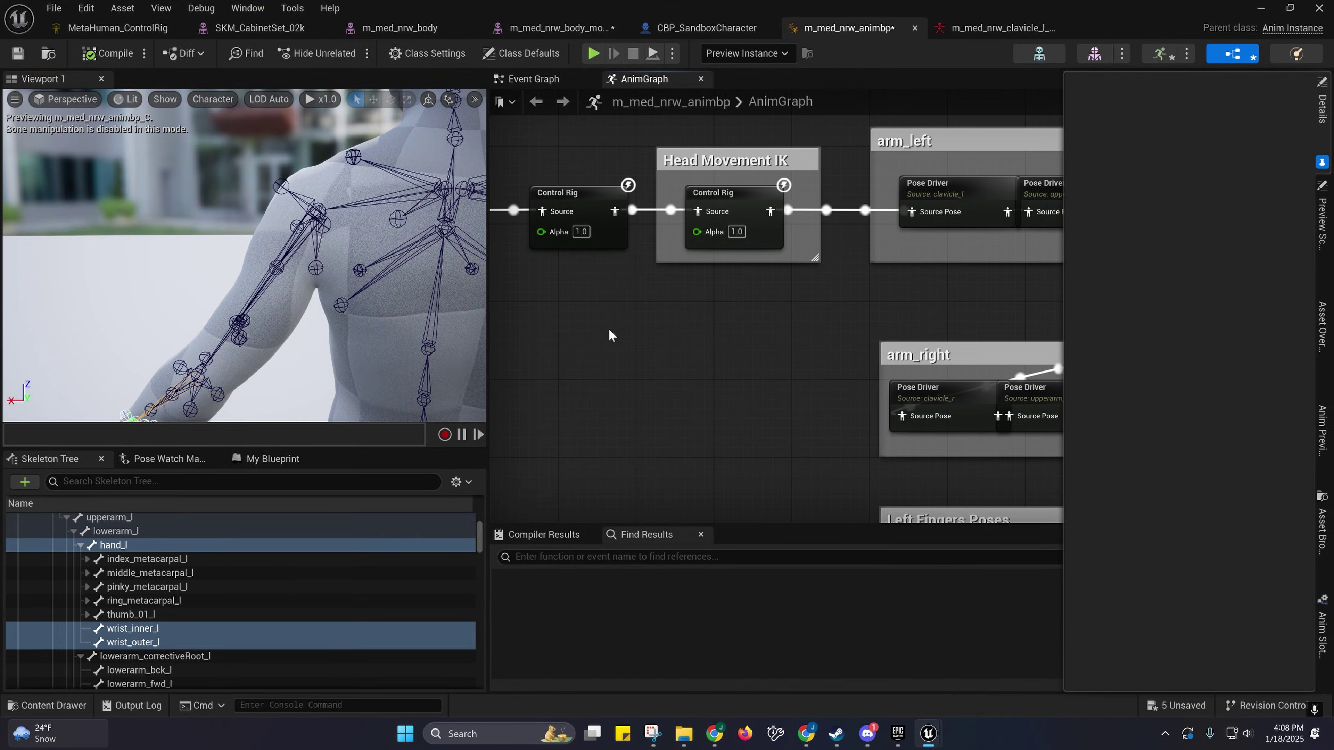
click(530, 28)
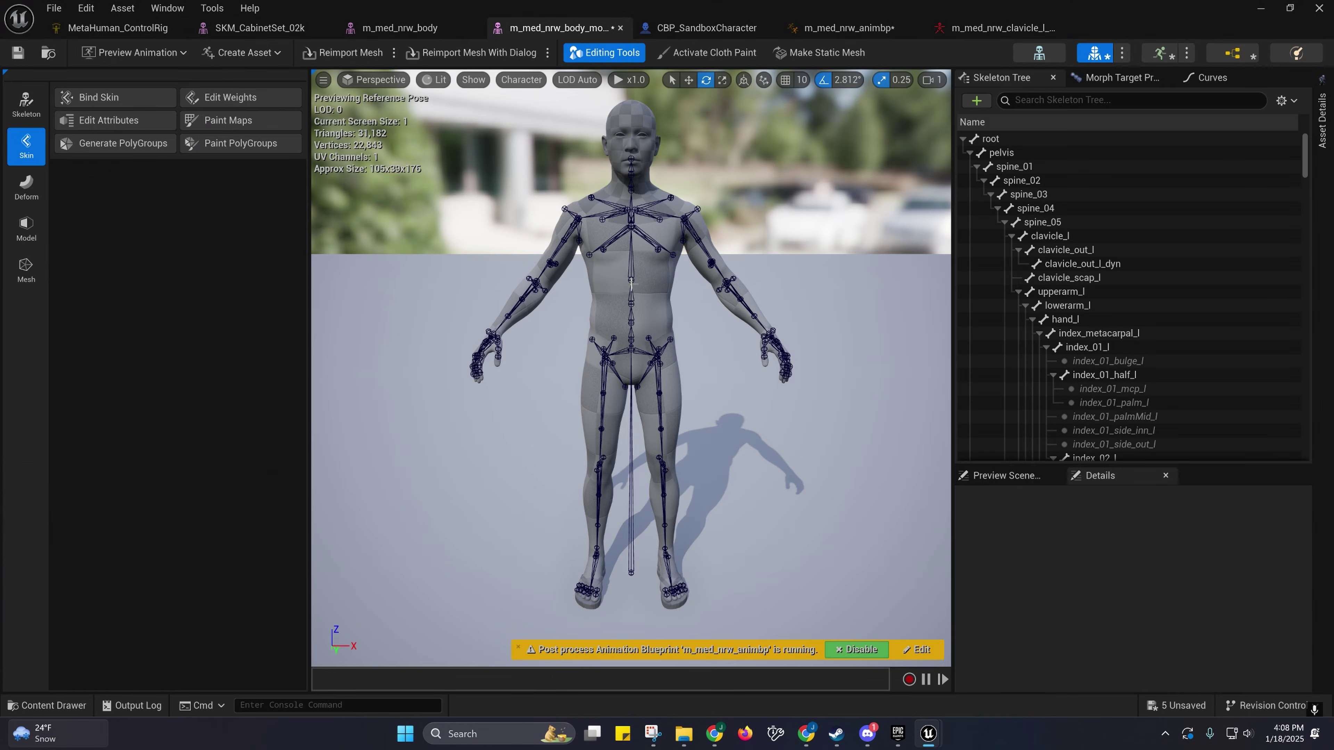
click(49, 53)
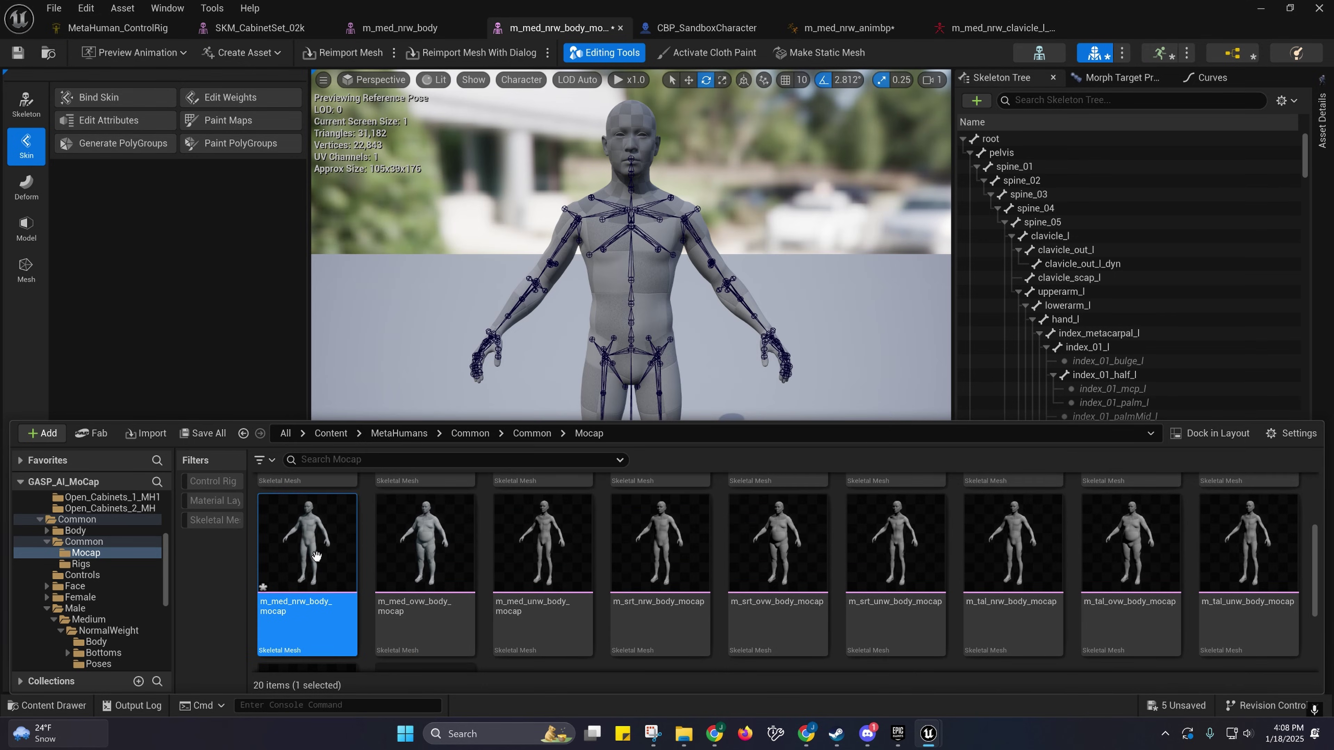
mouse_move(314, 550)
click(1260, 8)
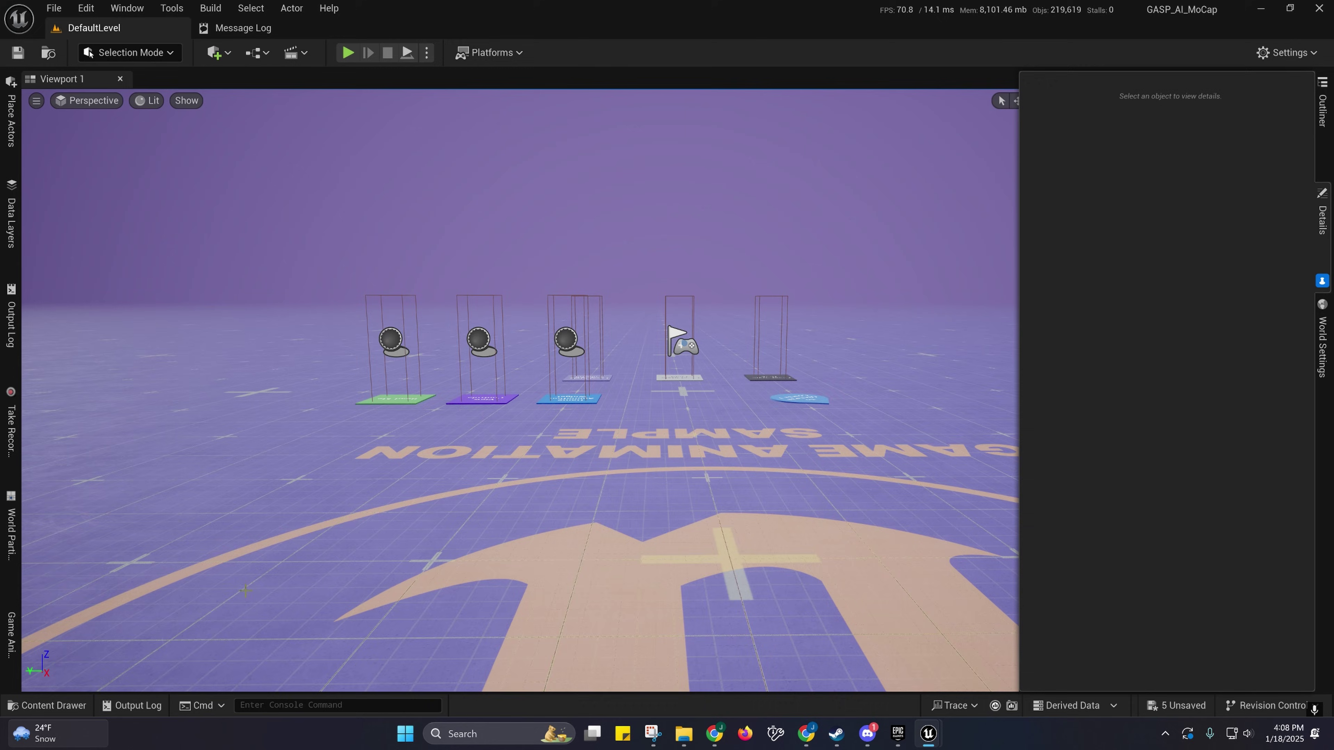
click(48, 705)
drag(345, 545, 472, 527)
key(Delete)
Step: Return to the m_med_nrw_body_mocap mesh editor and start creating an animation from its current pose
mouse_move(931, 736)
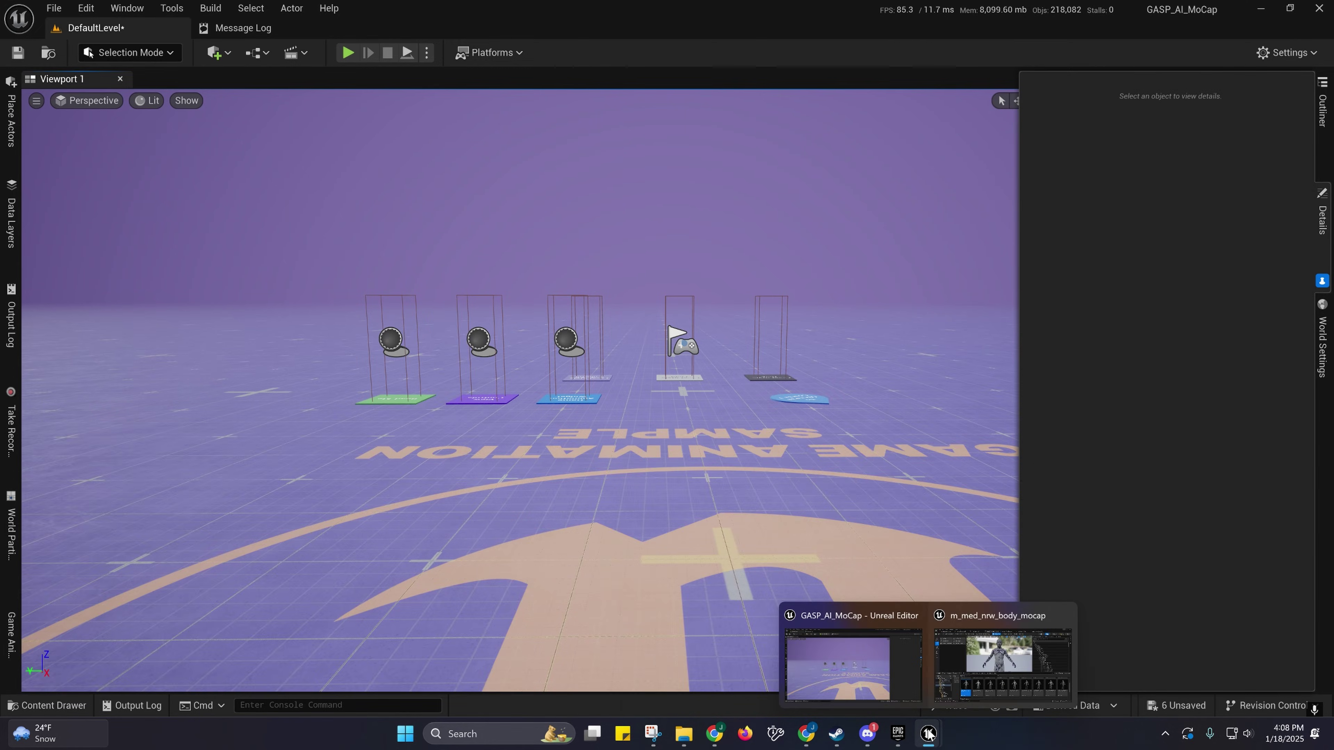
click(983, 677)
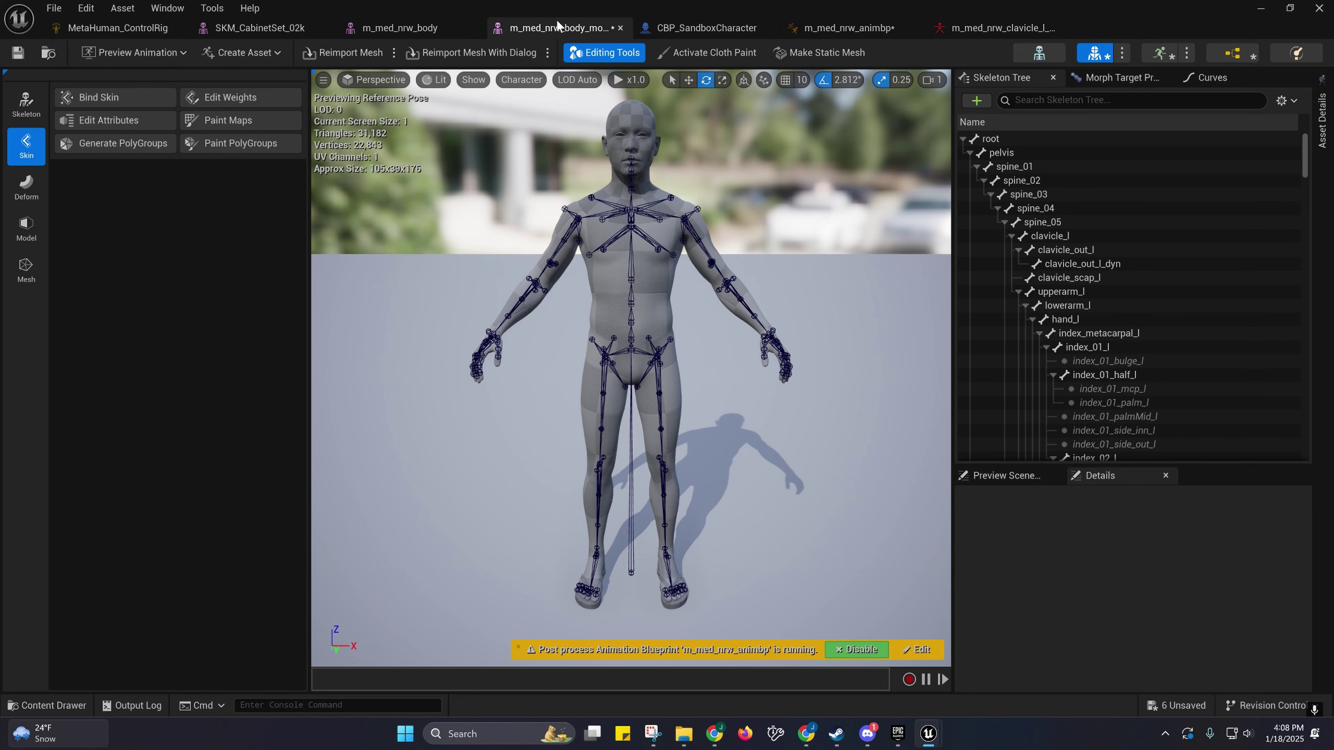
click(250, 51)
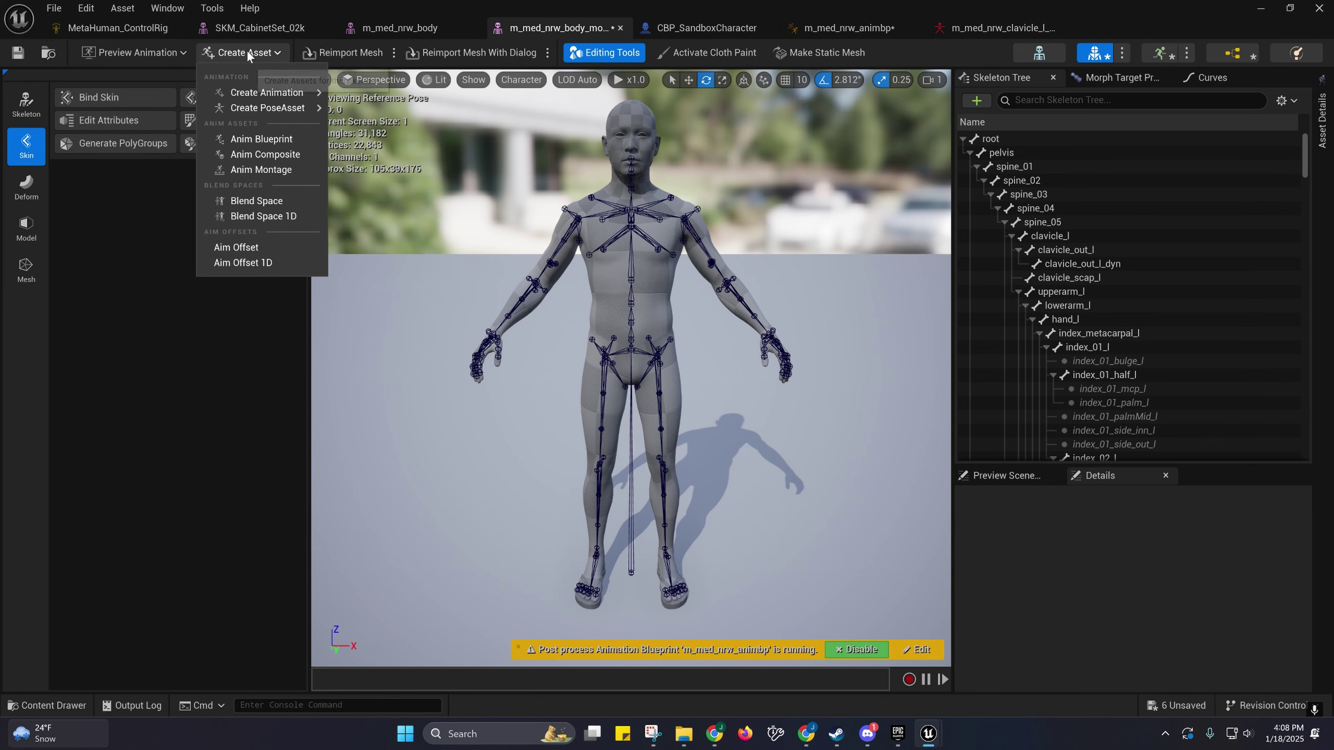
mouse_move(275, 94)
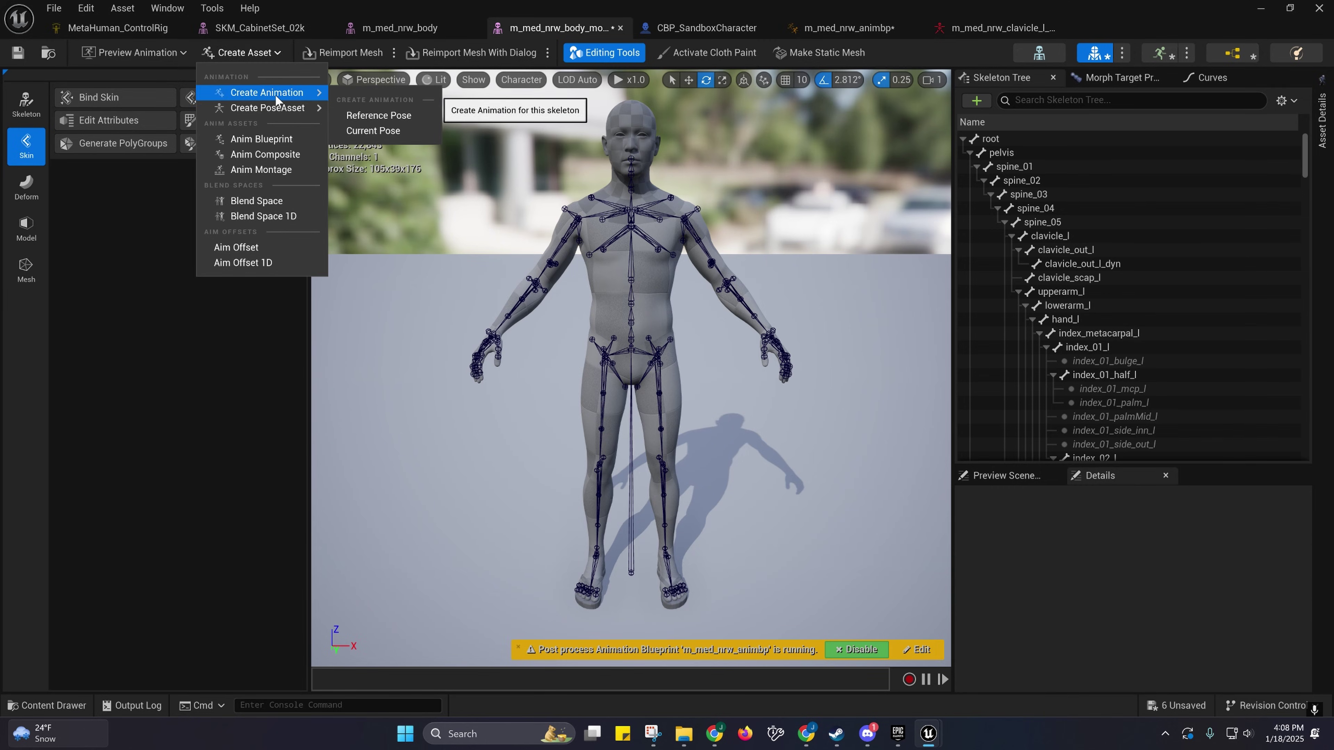
click(384, 130)
drag(599, 210, 188, 265)
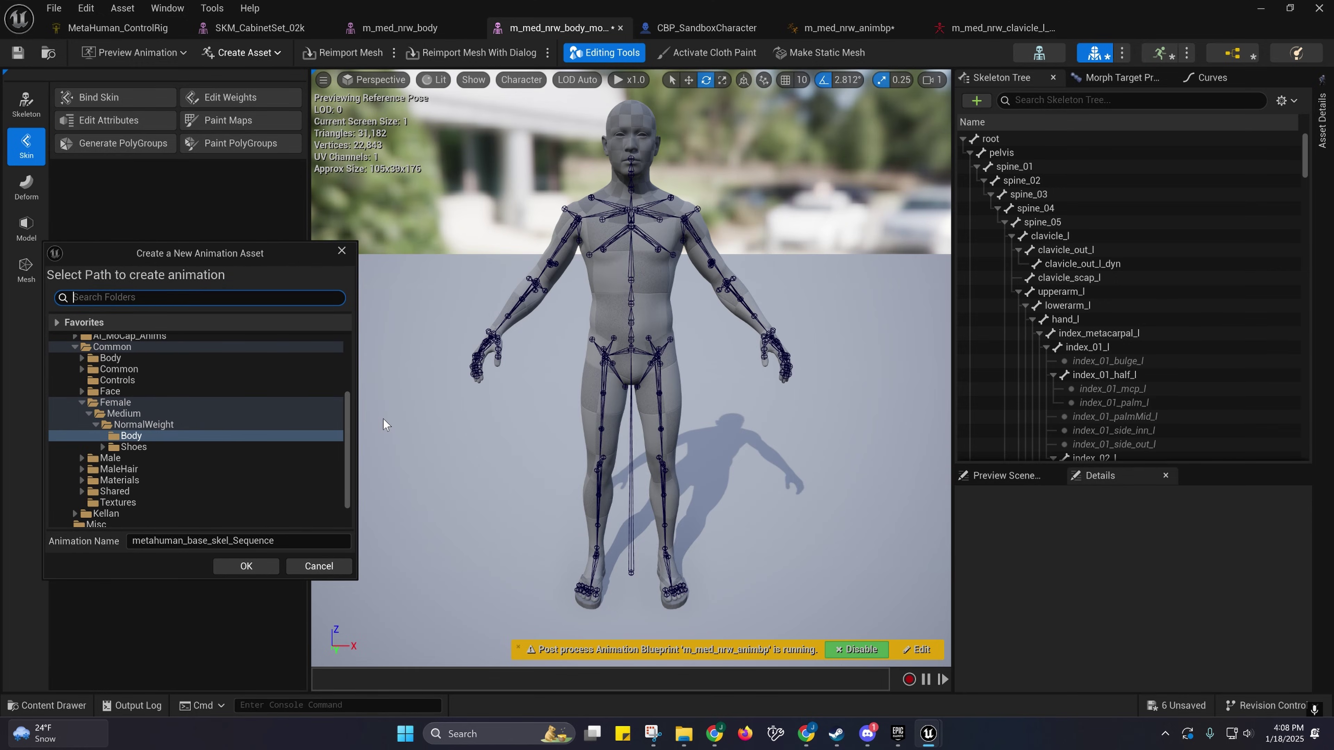
Step: Create a PoseDriver folder inside MetaHumans as the destination for the new animation
scroll(113, 430, up, 3)
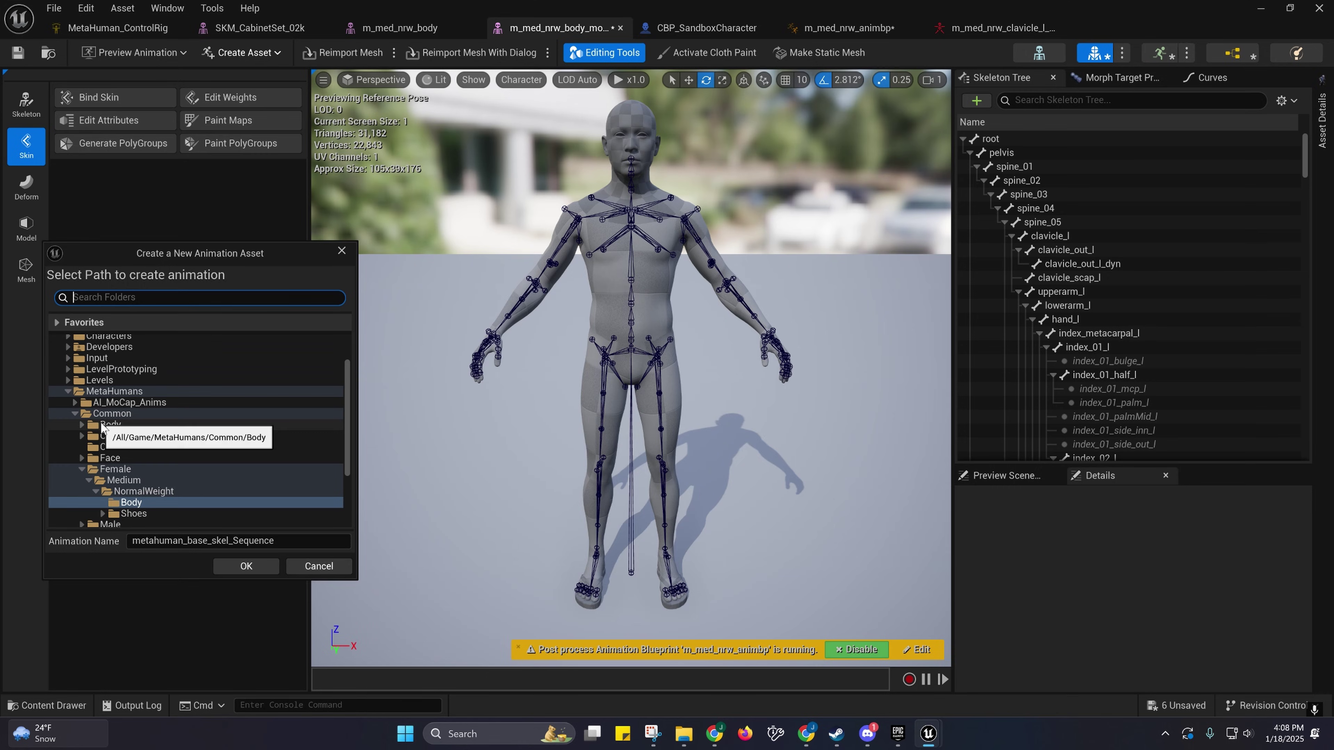
click(101, 401)
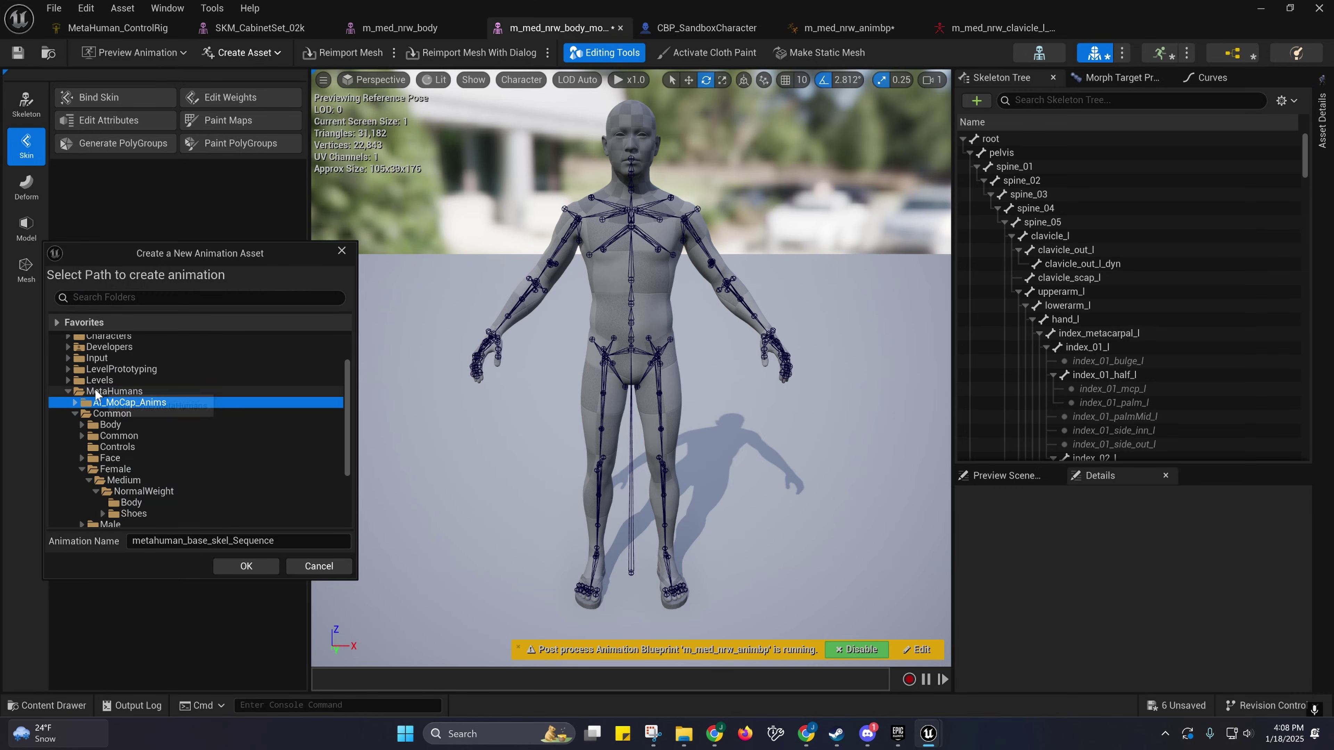
right_click(96, 390)
click(135, 404)
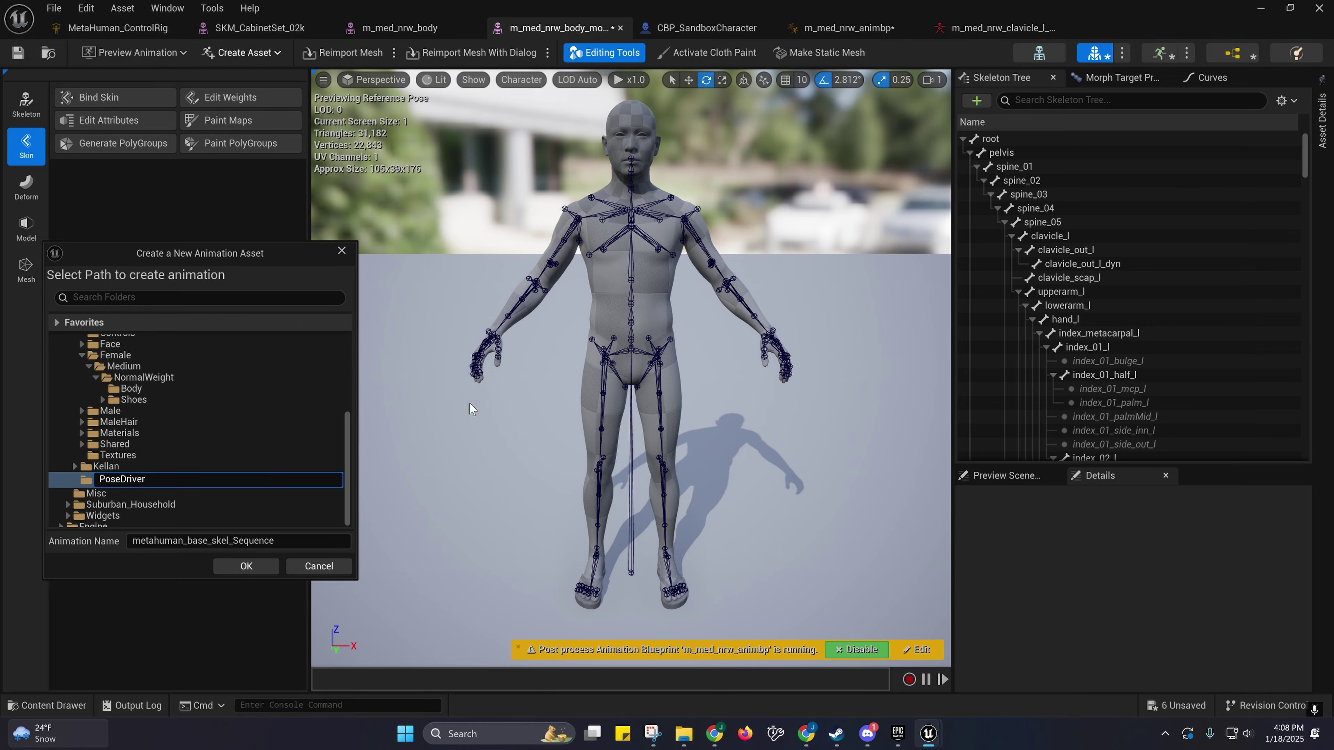
key(Return)
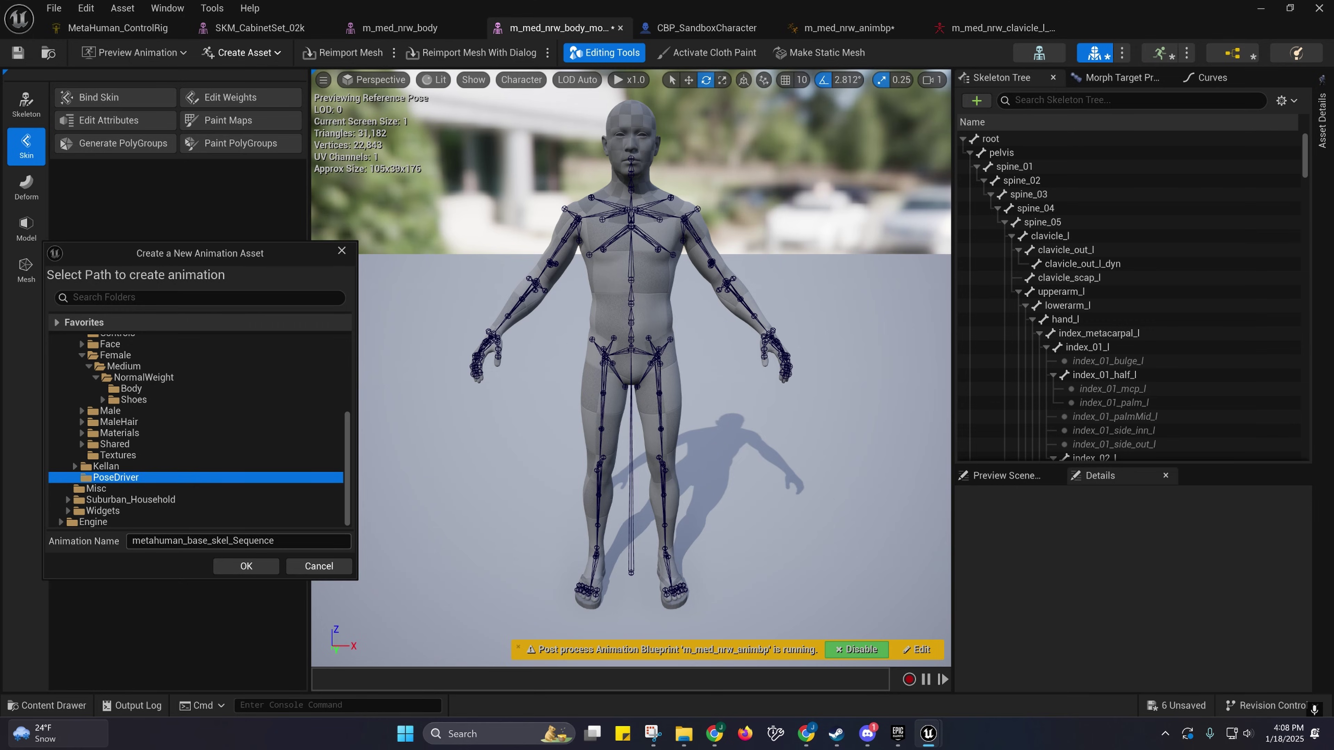
Step: Name the animation m_med_nrw_DefaultPose and create it
click(290, 545)
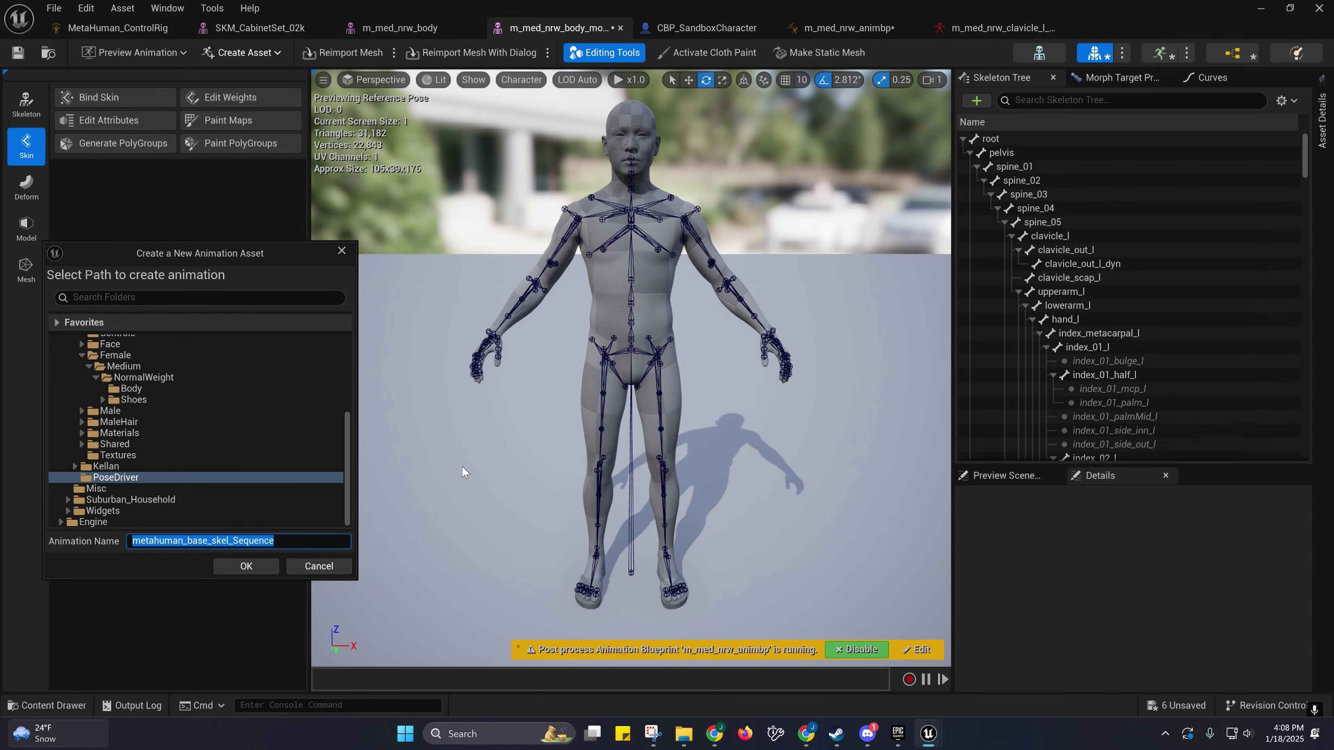
text(m_med_nrw_Defa)
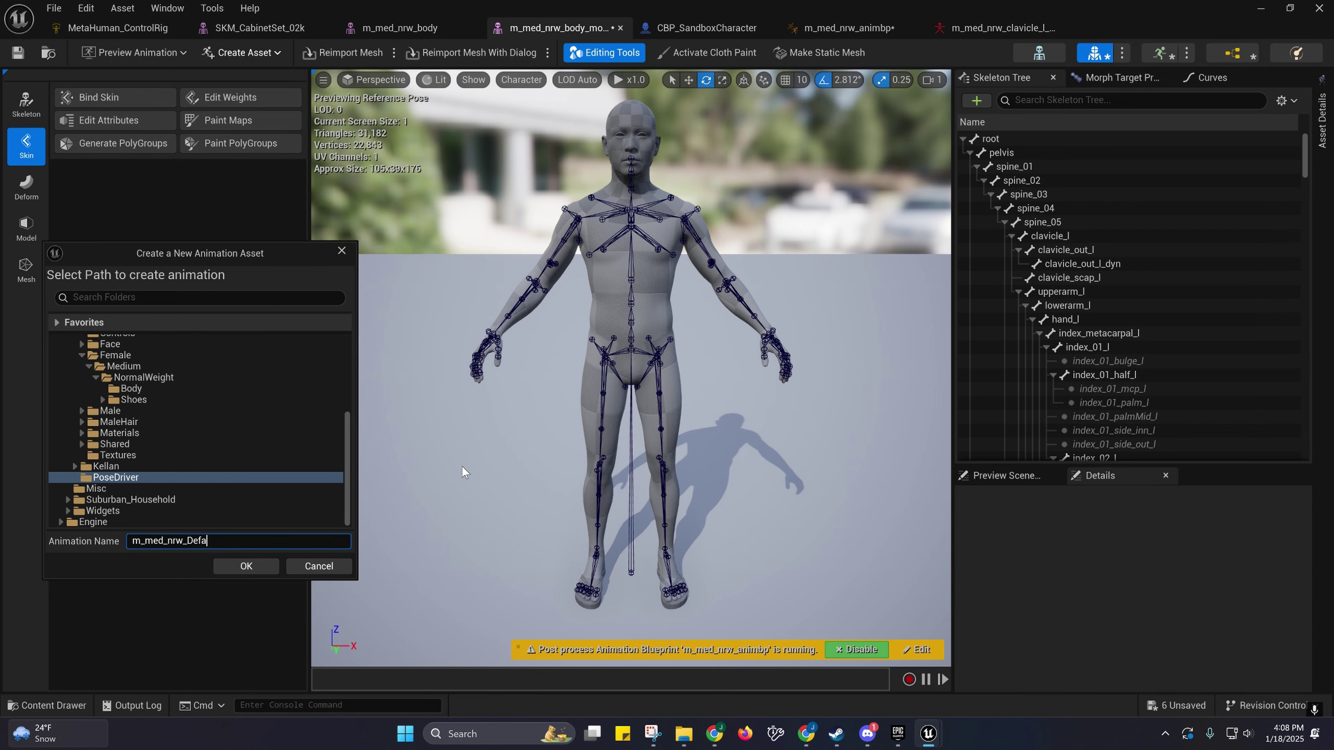
text(e)
click(232, 564)
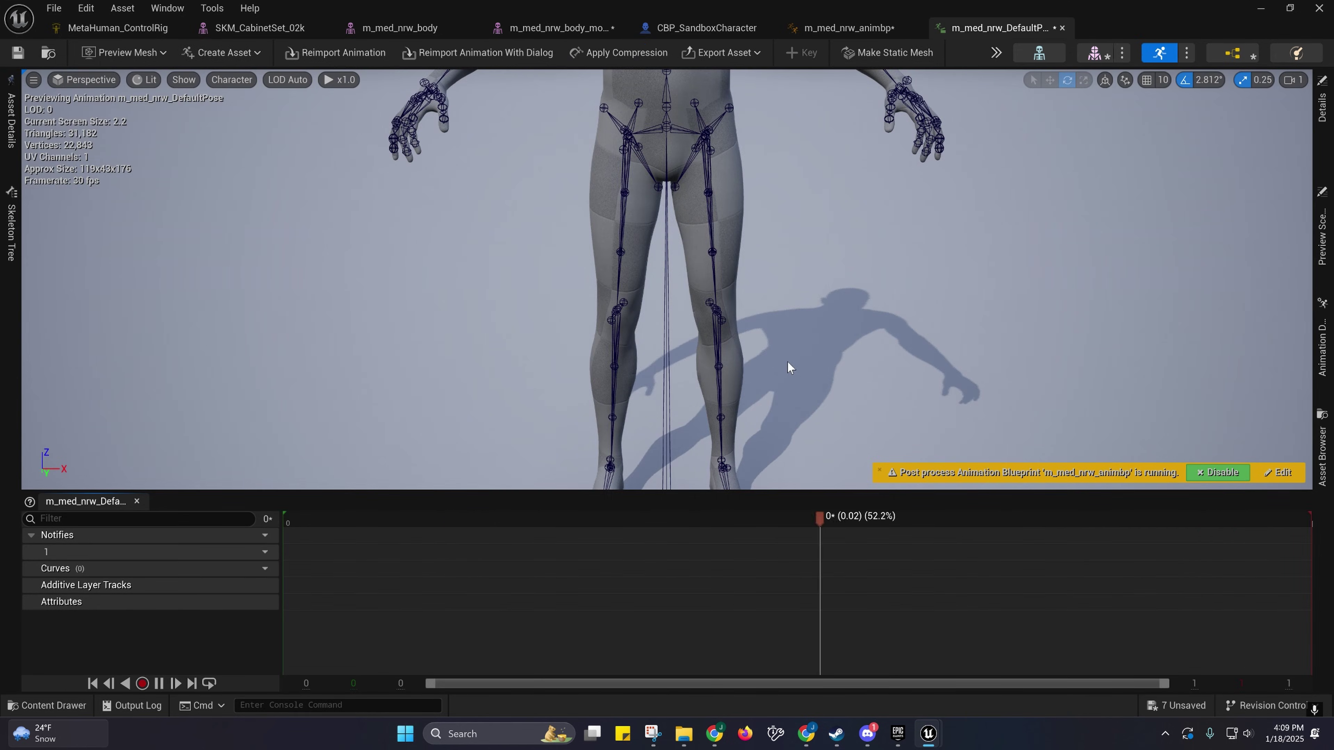
Step: View the whole character in the animation preview, and check the m_med_nrw_DefaultPose asset in the PoseDriver folder
right_drag(789, 366, 453, 330)
scroll(755, 361, down, 5)
key(w)
scroll(754, 351, down, 1)
key(s)
key(w)
key(d)
scroll(520, 328, down, 1)
key(s)
key(d)
key(s)
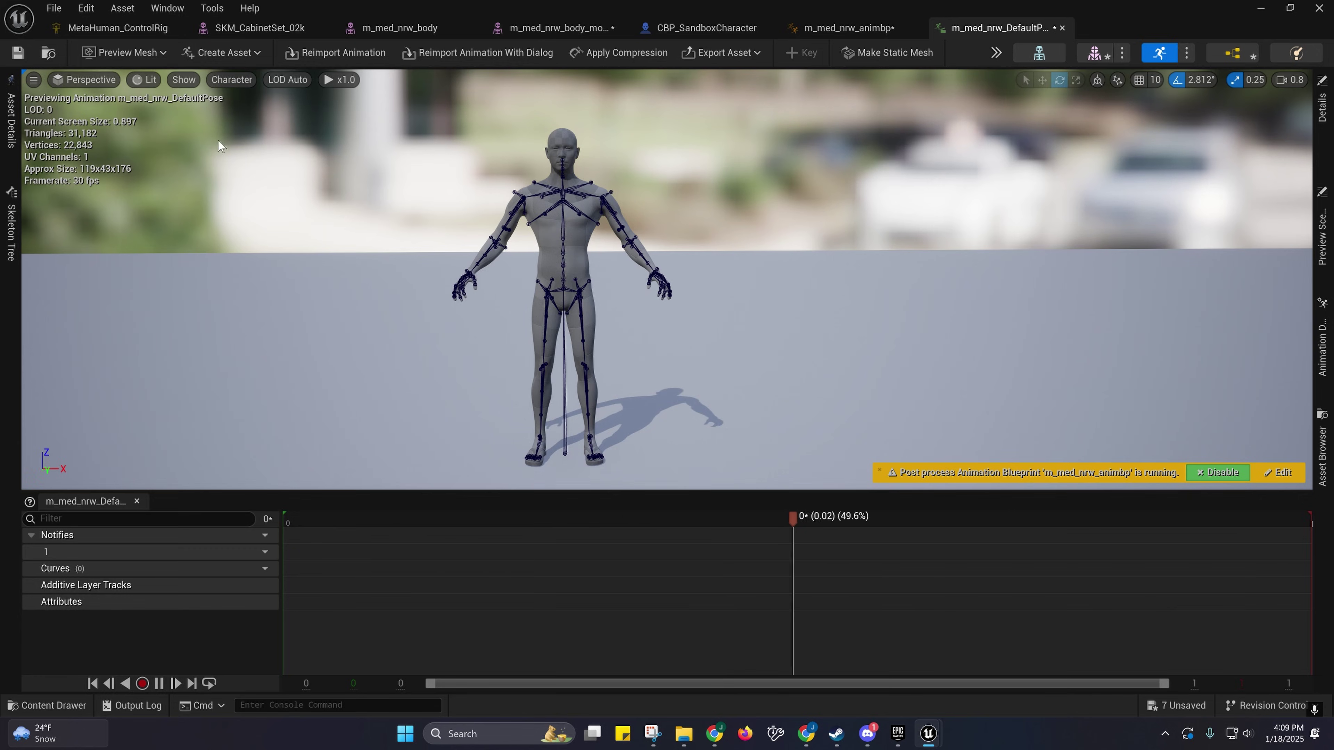
key(ctrl+space)
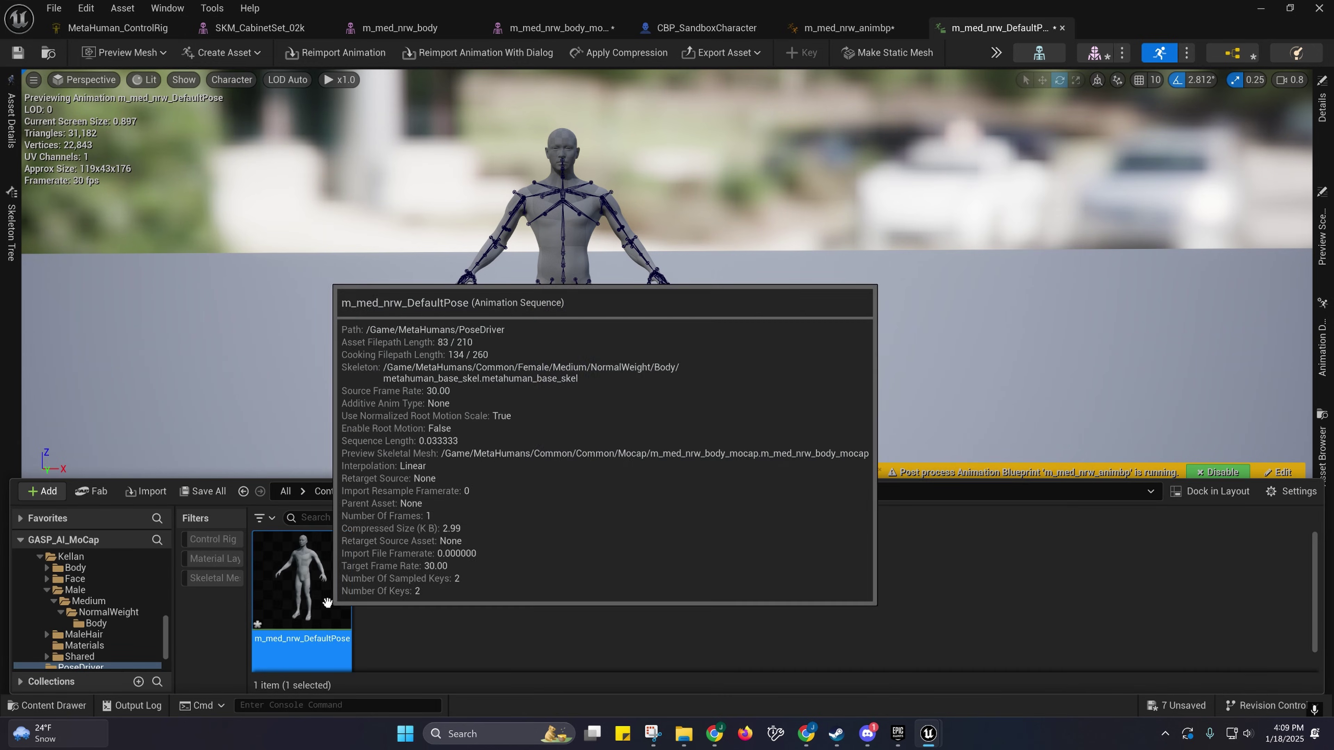
key(F2)
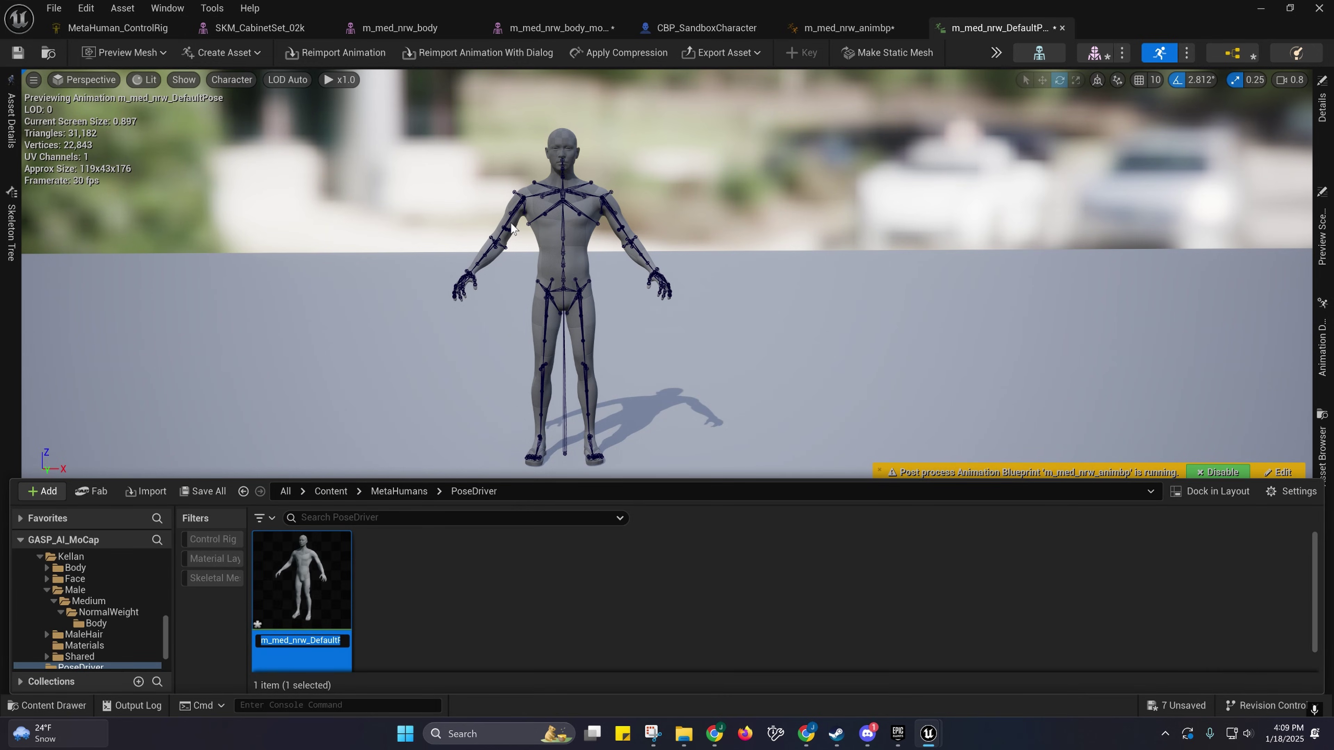
Step: Examine the upper-body corrective bones in the preview, selecting upperarm_out_r and spine_04_latissimus_r
right_drag(588, 234, 617, 261)
scroll(583, 227, down, 1)
key(w)
click(615, 264)
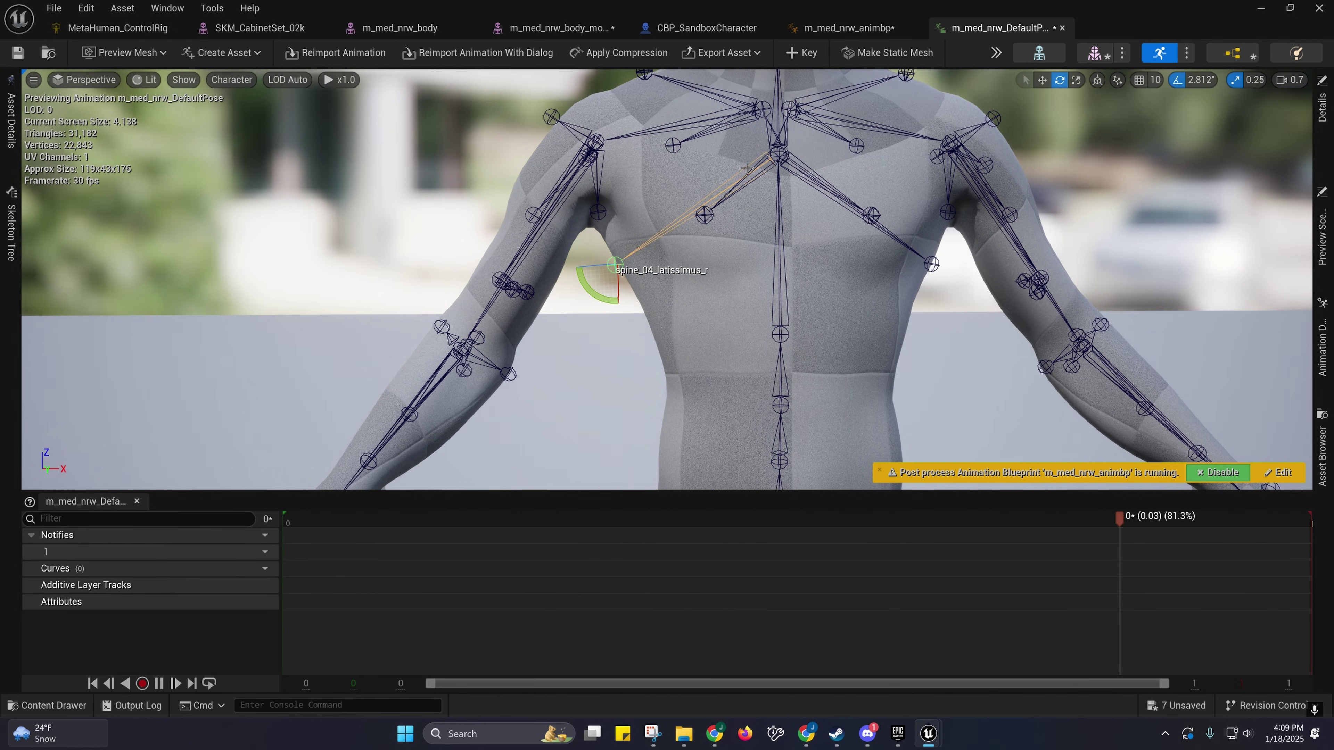
click(588, 223)
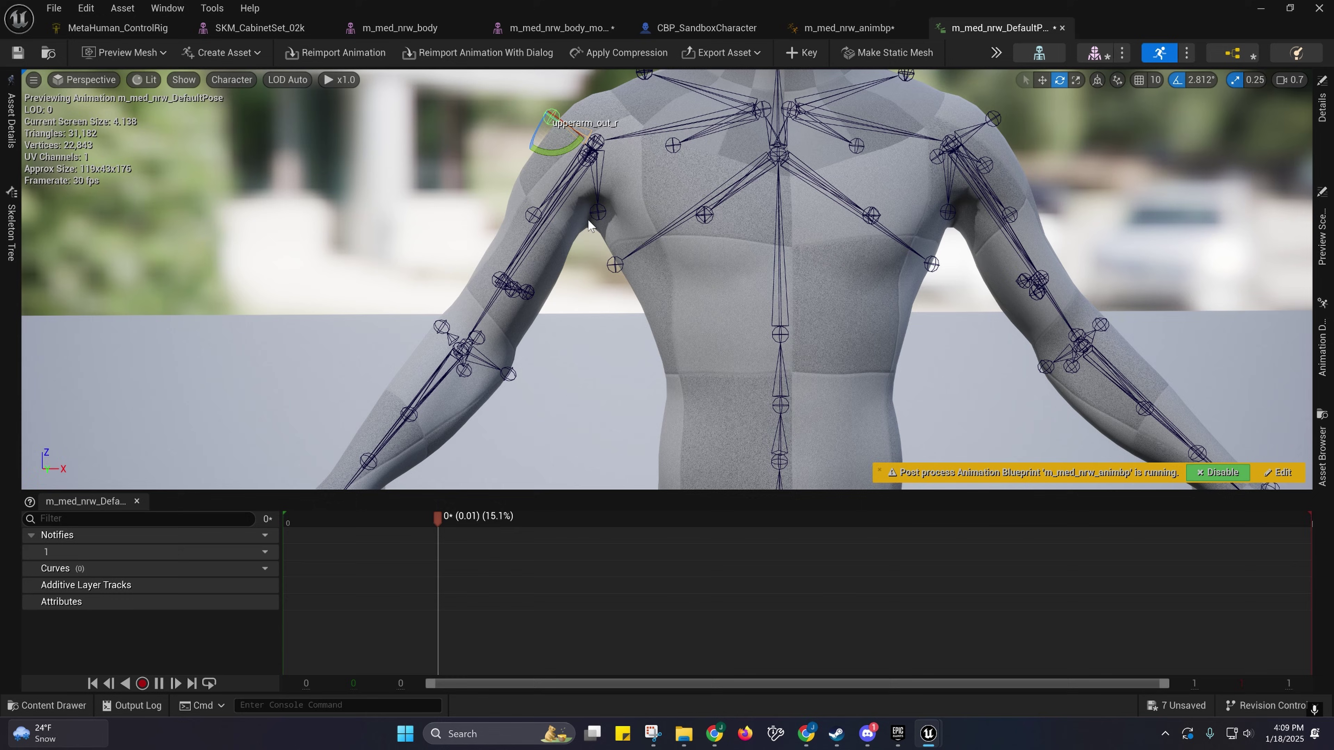
click(614, 266)
scroll(940, 264, down, 6)
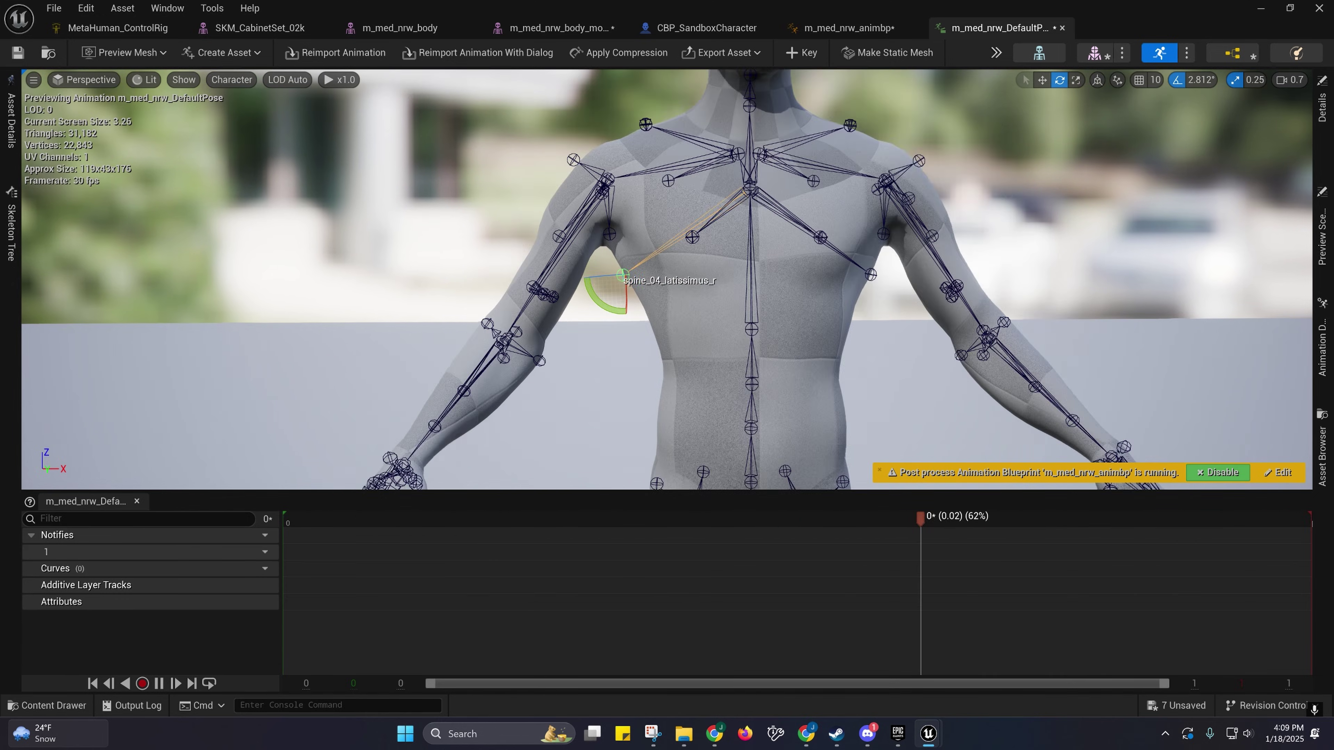
scroll(930, 270, up, 2)
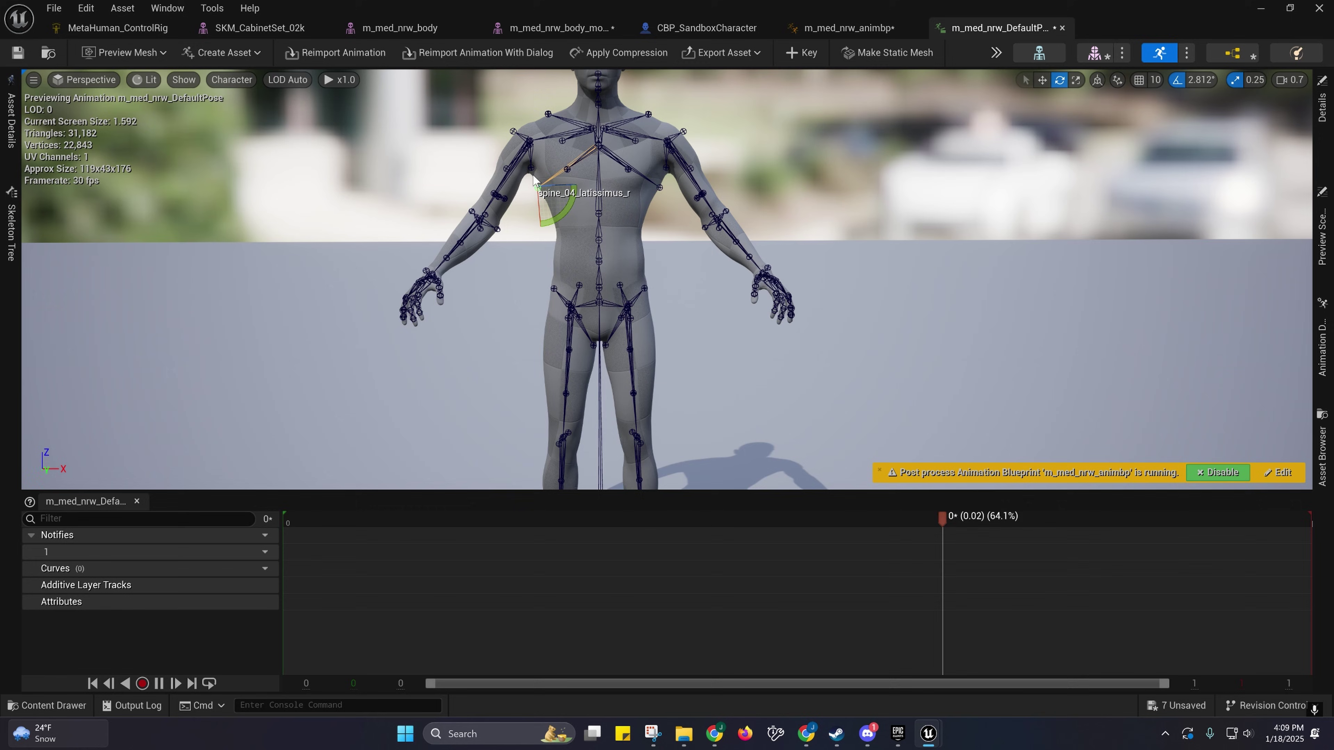
middle_drag(557, 179, 557, 107)
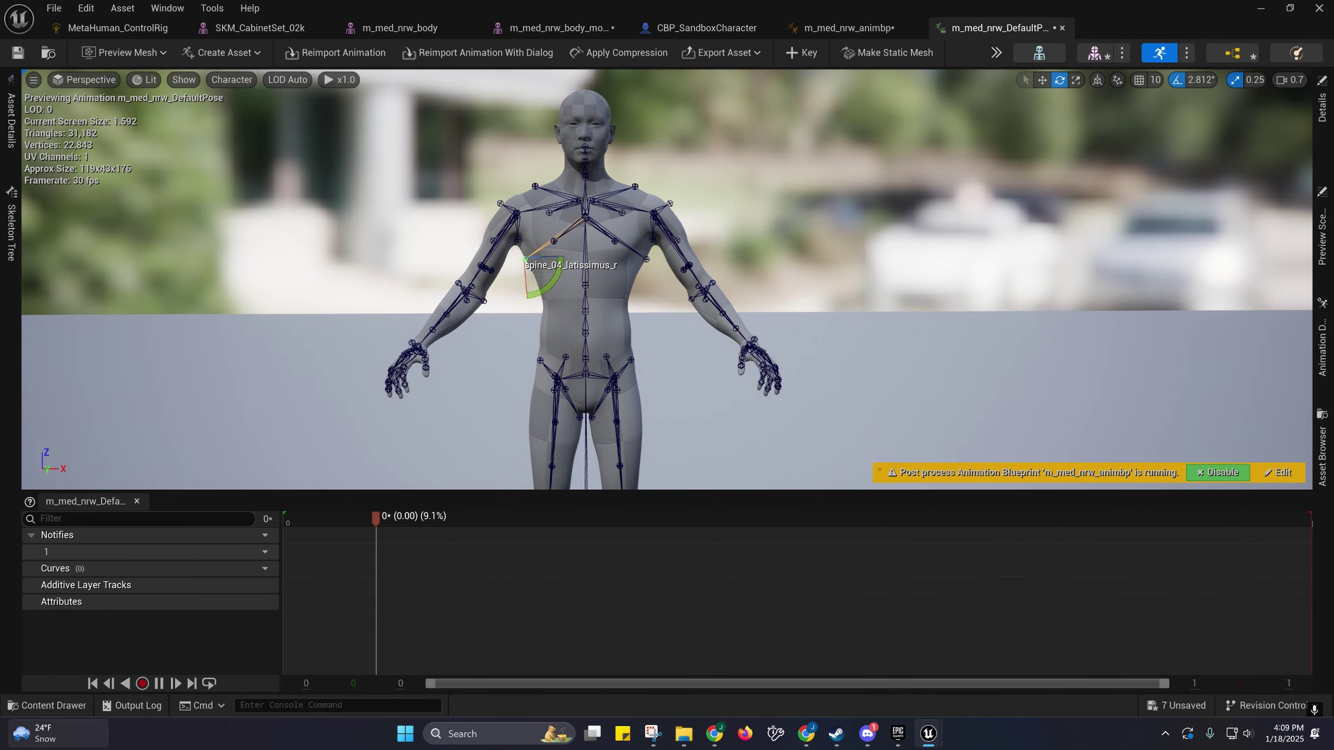
right_drag(557, 106, 562, 178)
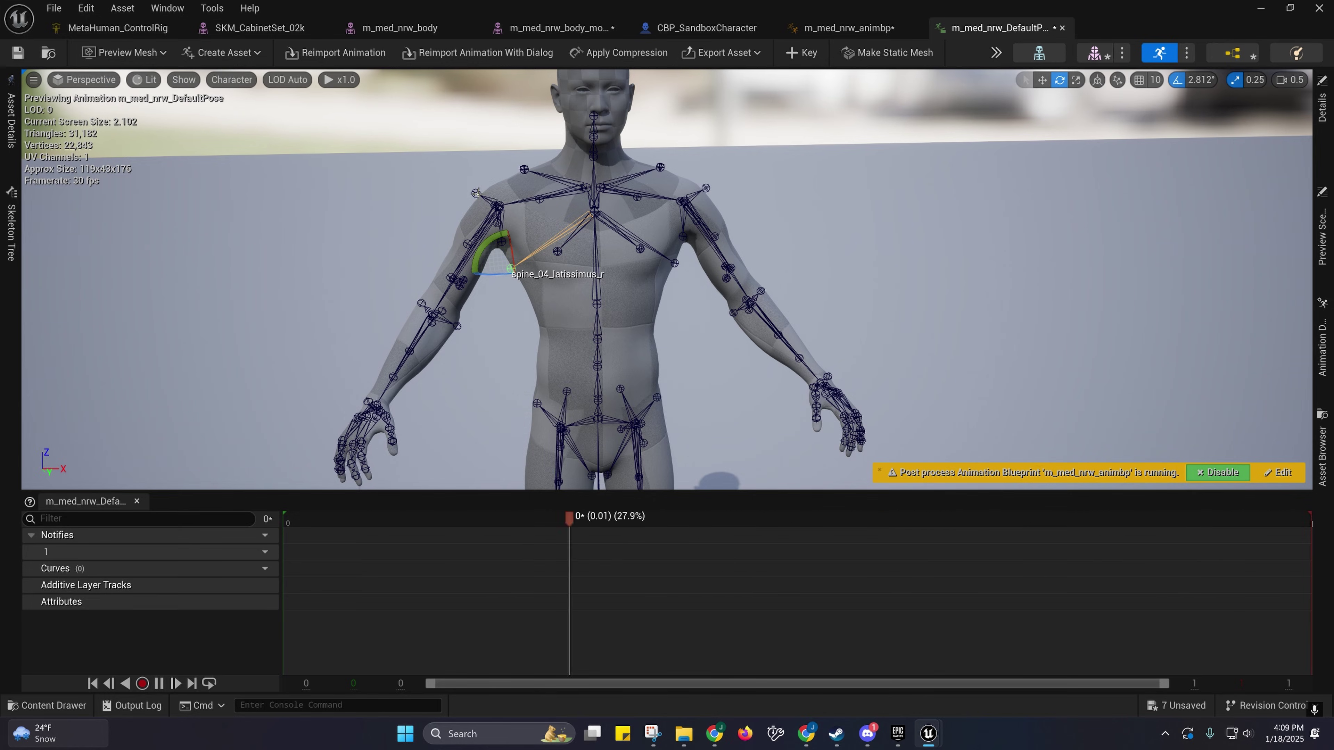
right_drag(1105, 468, 783, 337)
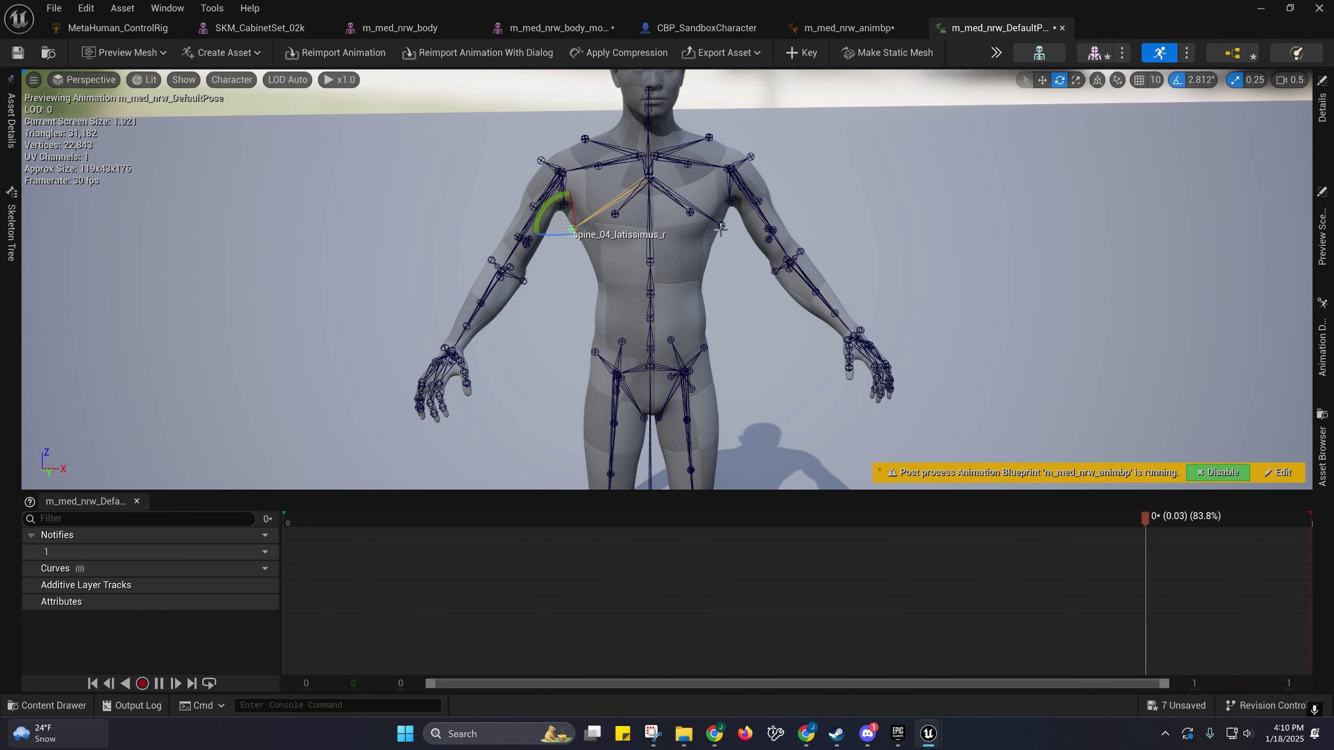
Step: Compare the upperarm_out_r and upperarm_in_r corrective bones with the post-process Animation Blueprint disabled and enabled in the preview
click(1212, 472)
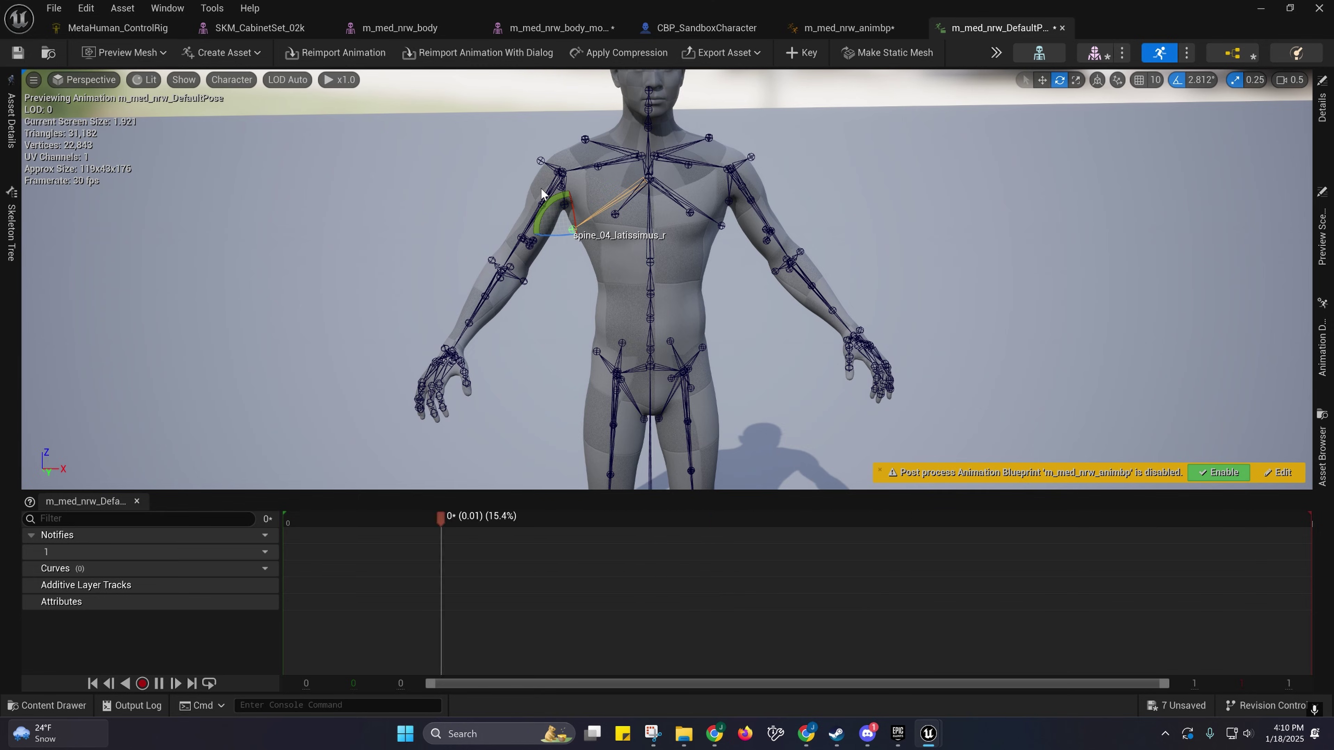
click(541, 159)
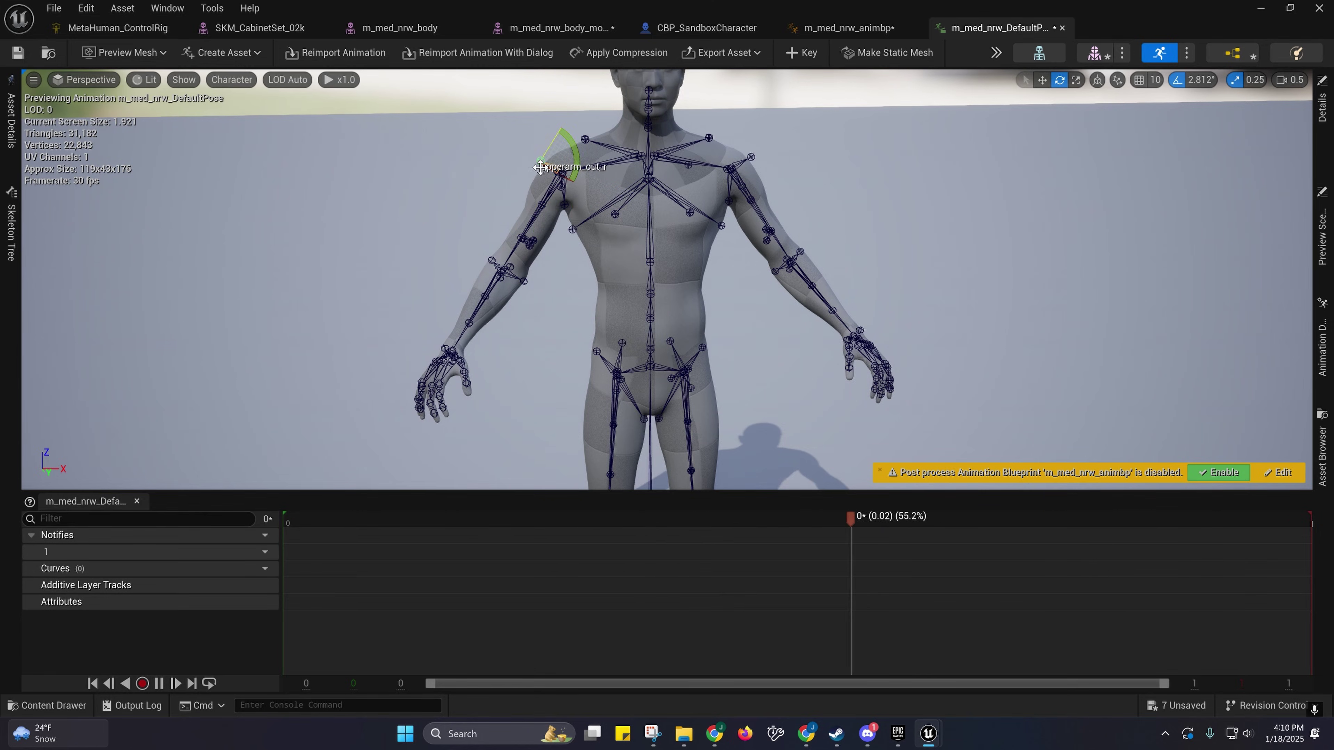
click(563, 207)
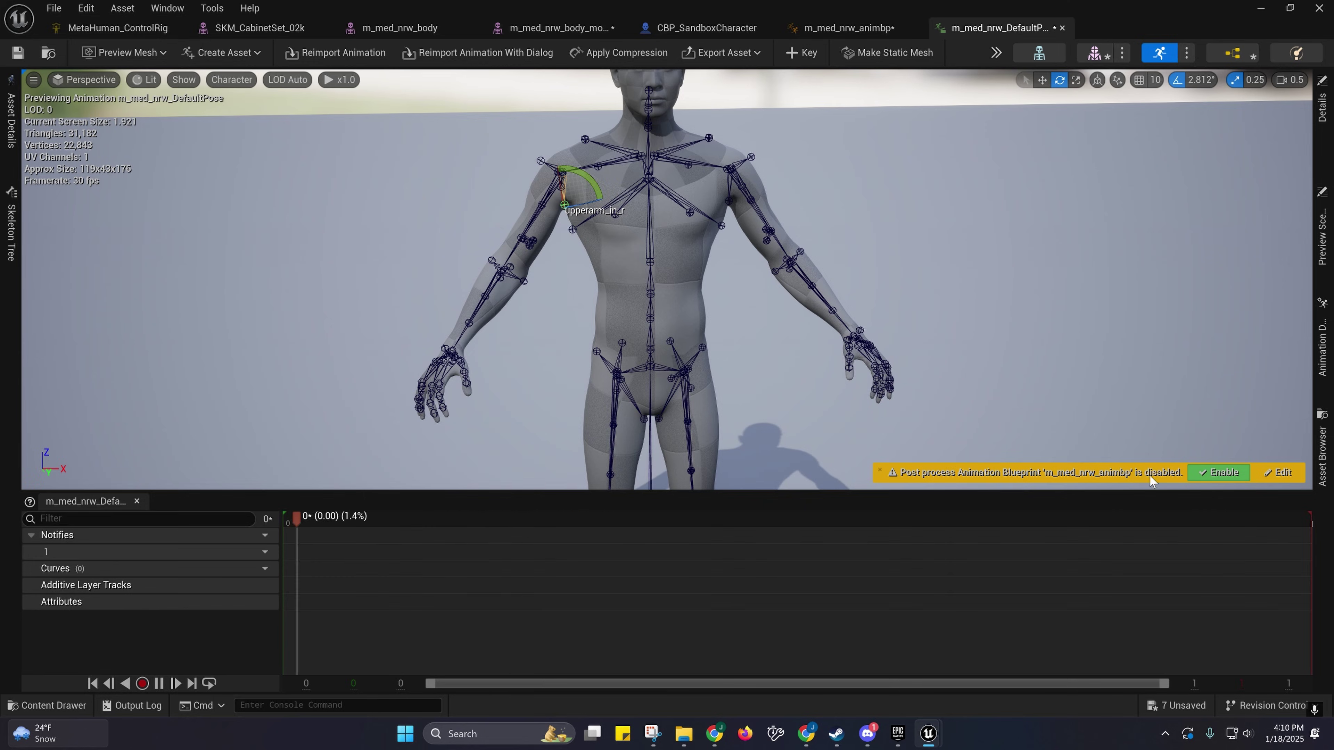
click(1206, 474)
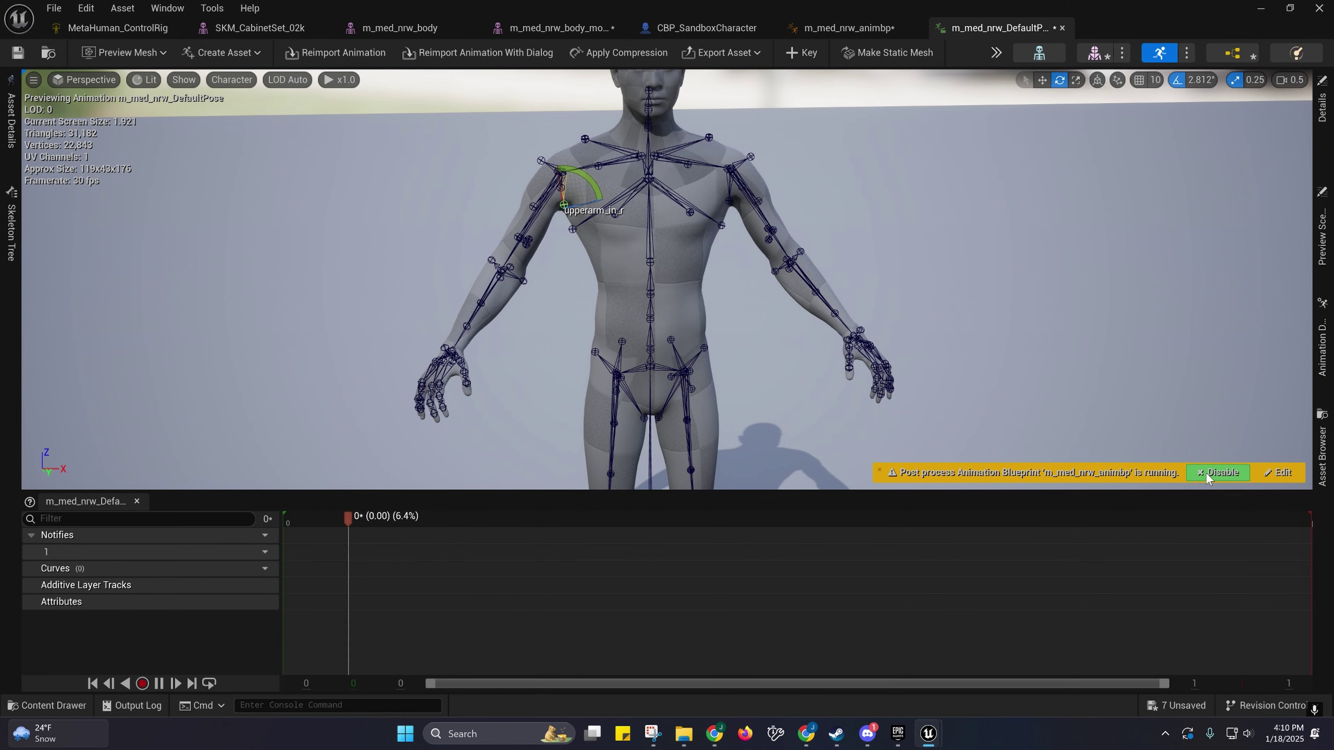
click(1206, 474)
click(1207, 473)
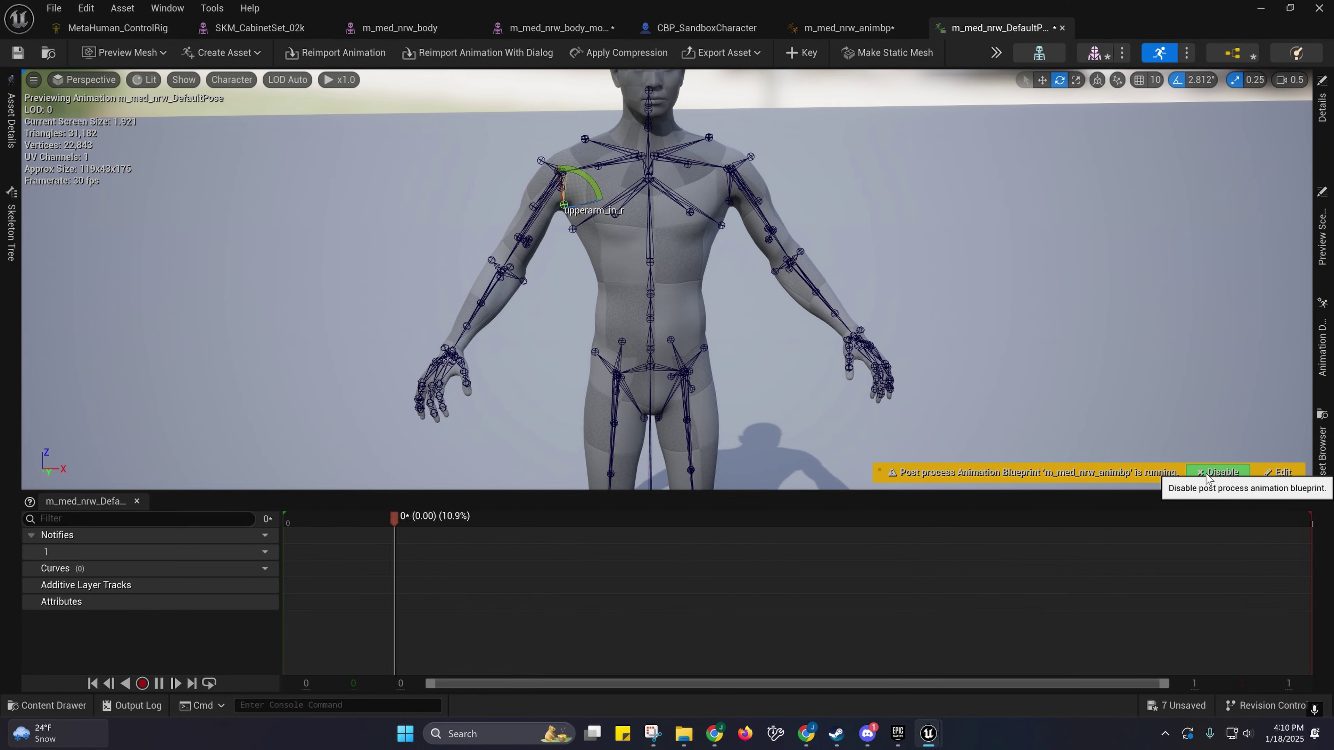
click(1207, 474)
click(1207, 474)
click(1206, 474)
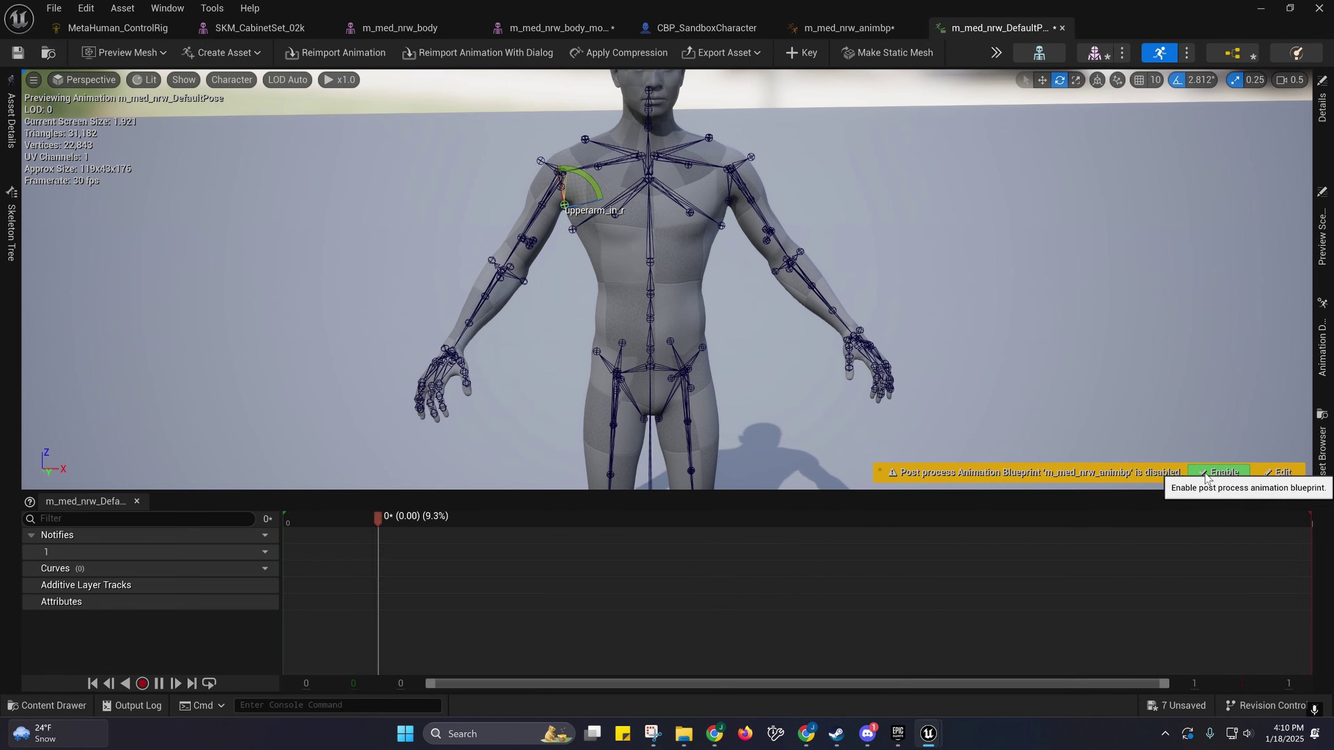
click(1206, 474)
Step: Delete the m_med_nrw_DefaultPose animation from the PoseDriver folder
click(48, 53)
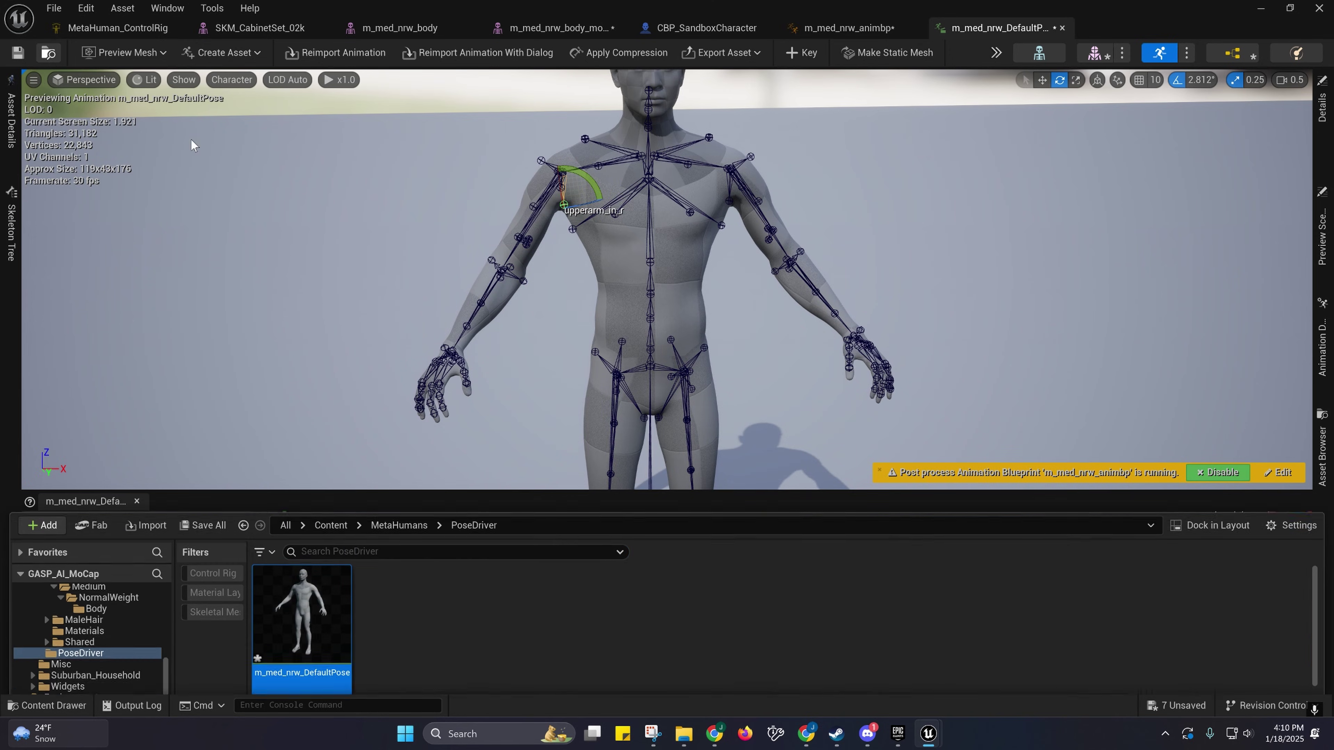
right_click(310, 592)
click(355, 359)
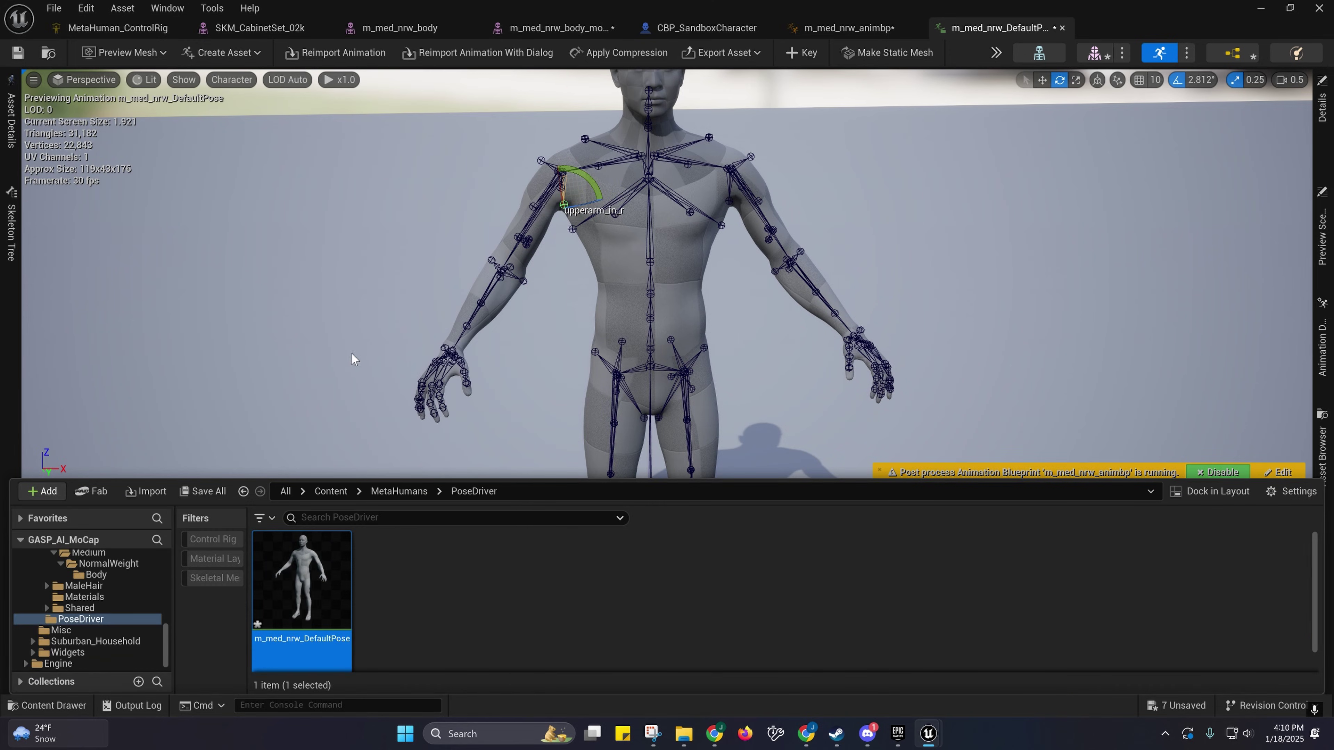
click(570, 590)
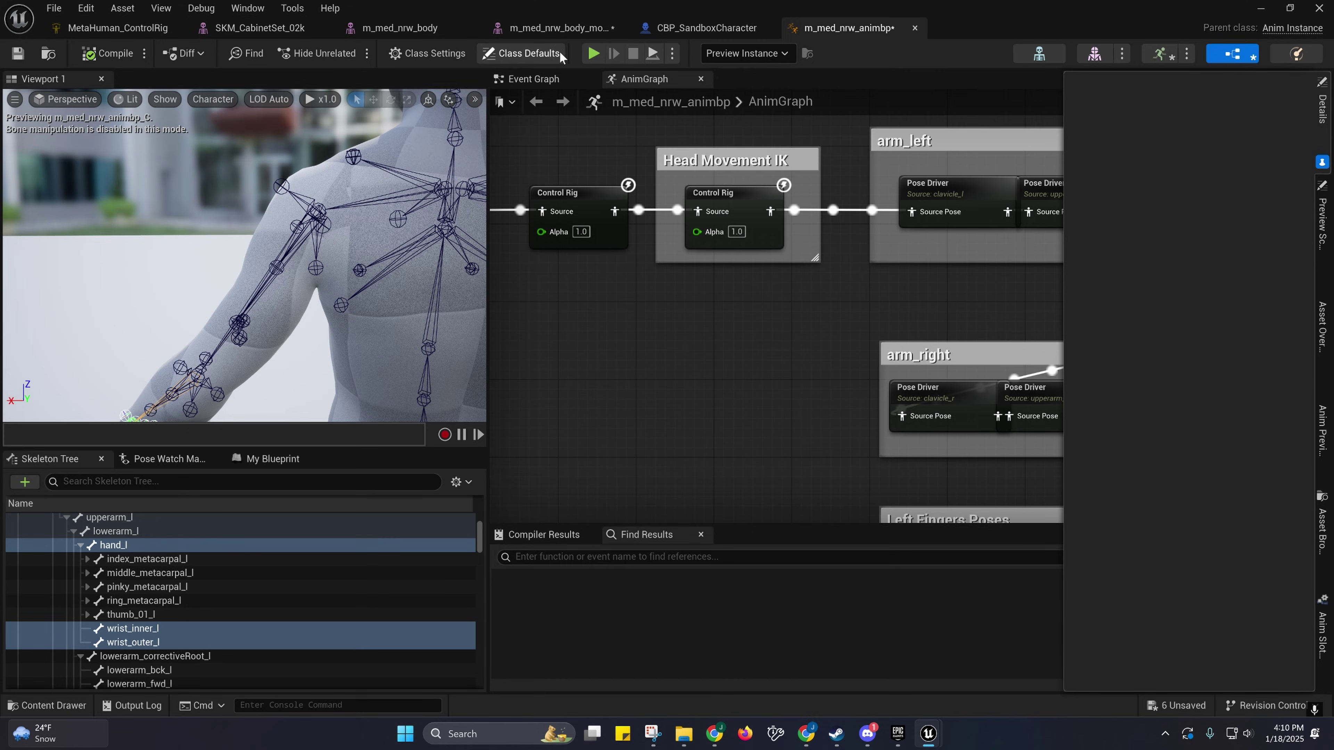
Step: Disable the post-process blueprint in the m_med_nrw_body_mocap preview and create m_med_nrw_DefaultPose from its current pose in PoseDriver
click(551, 32)
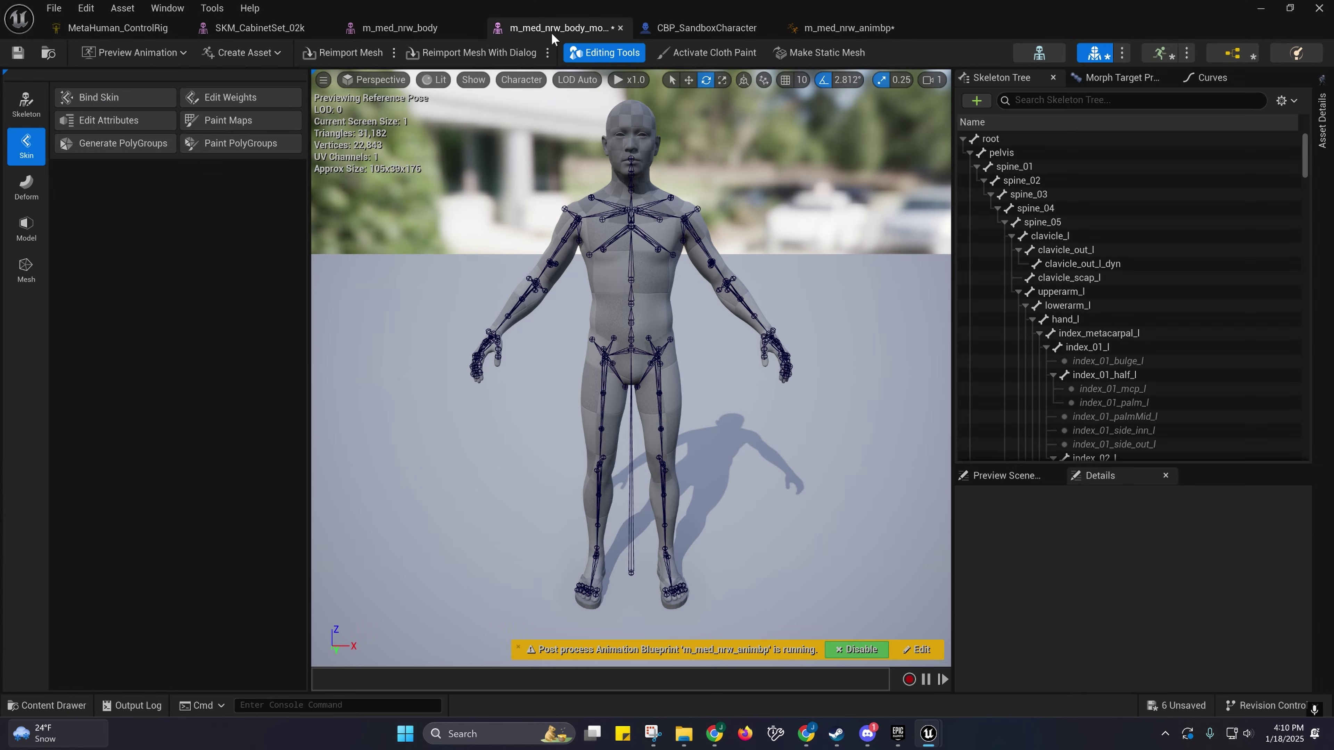
click(861, 649)
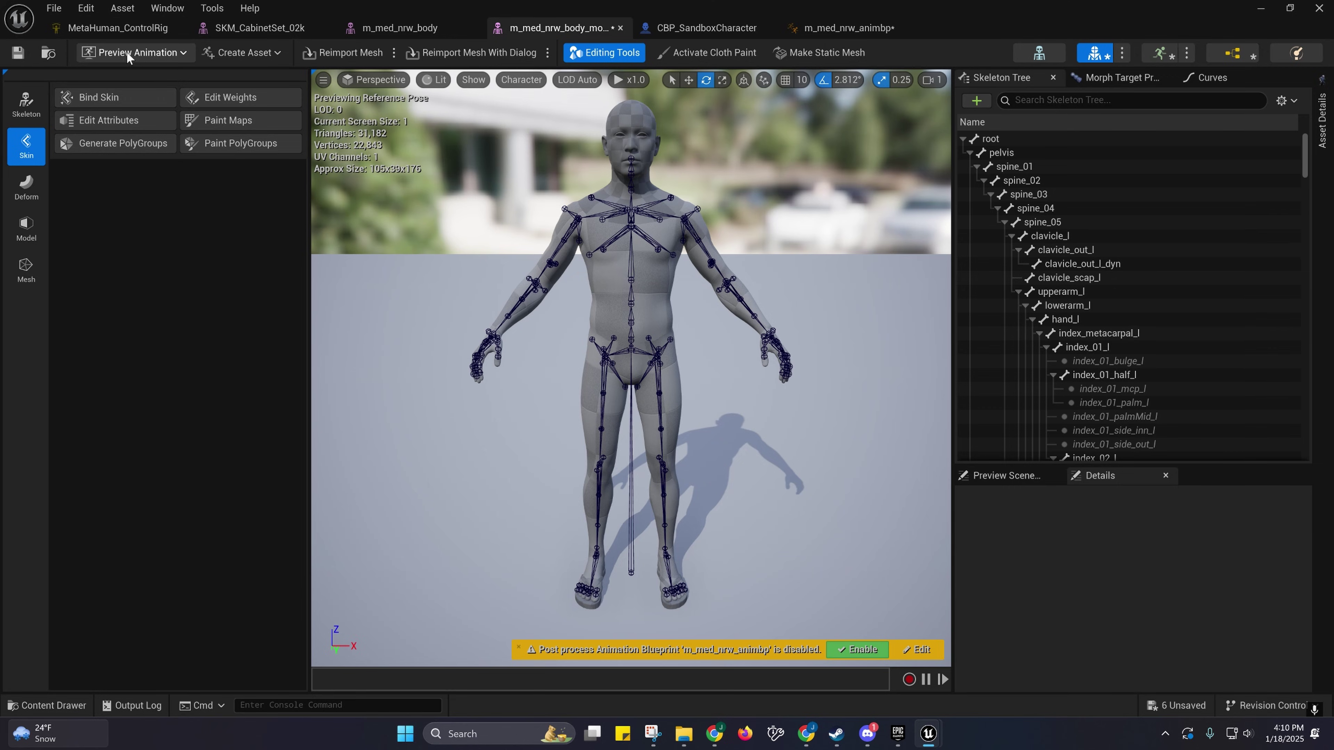
click(216, 51)
mouse_move(265, 92)
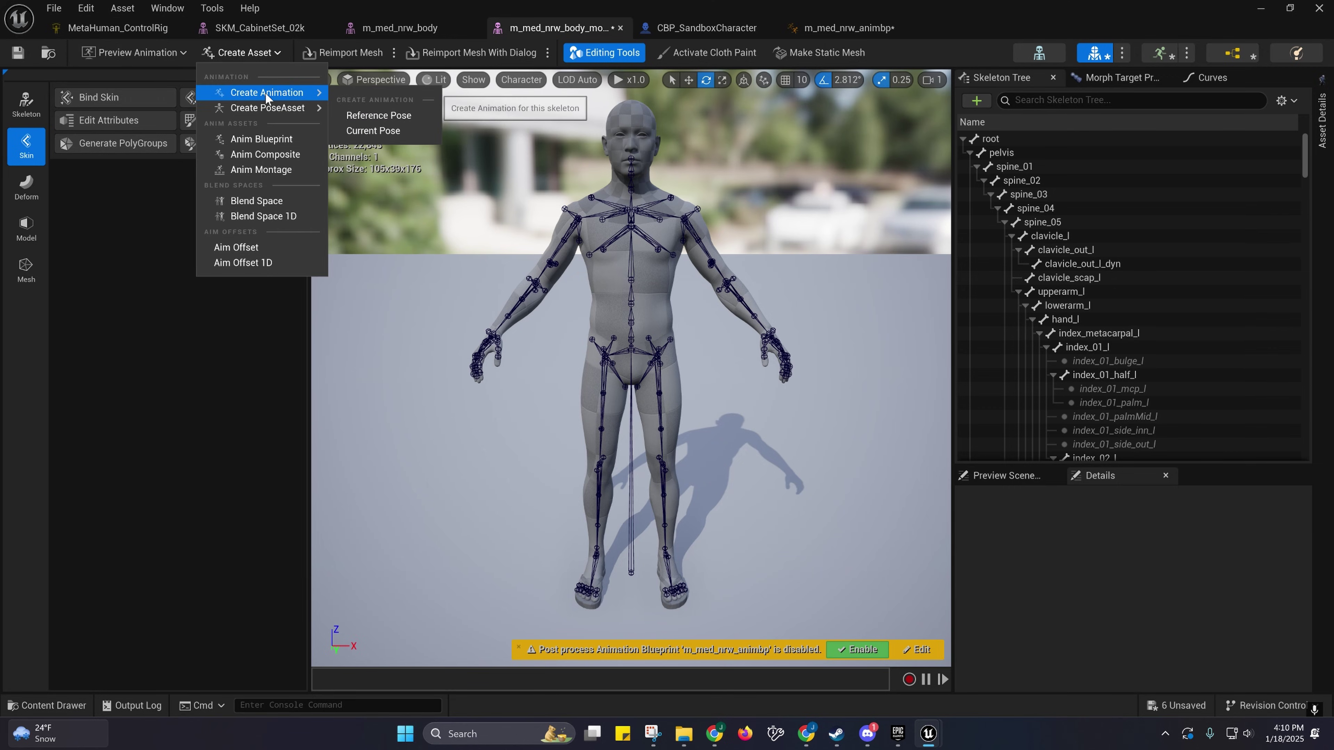
click(380, 134)
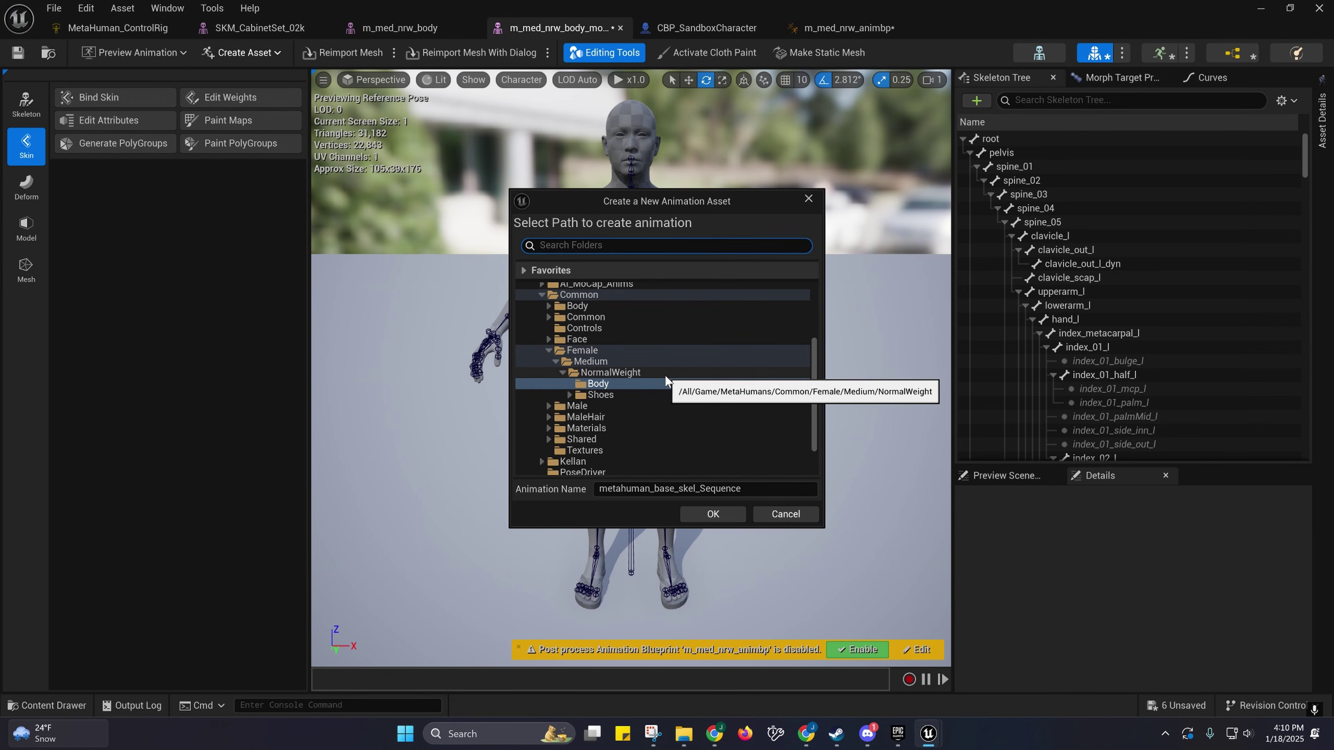
text(m_med_nrw_DefaultPose)
click(530, 246)
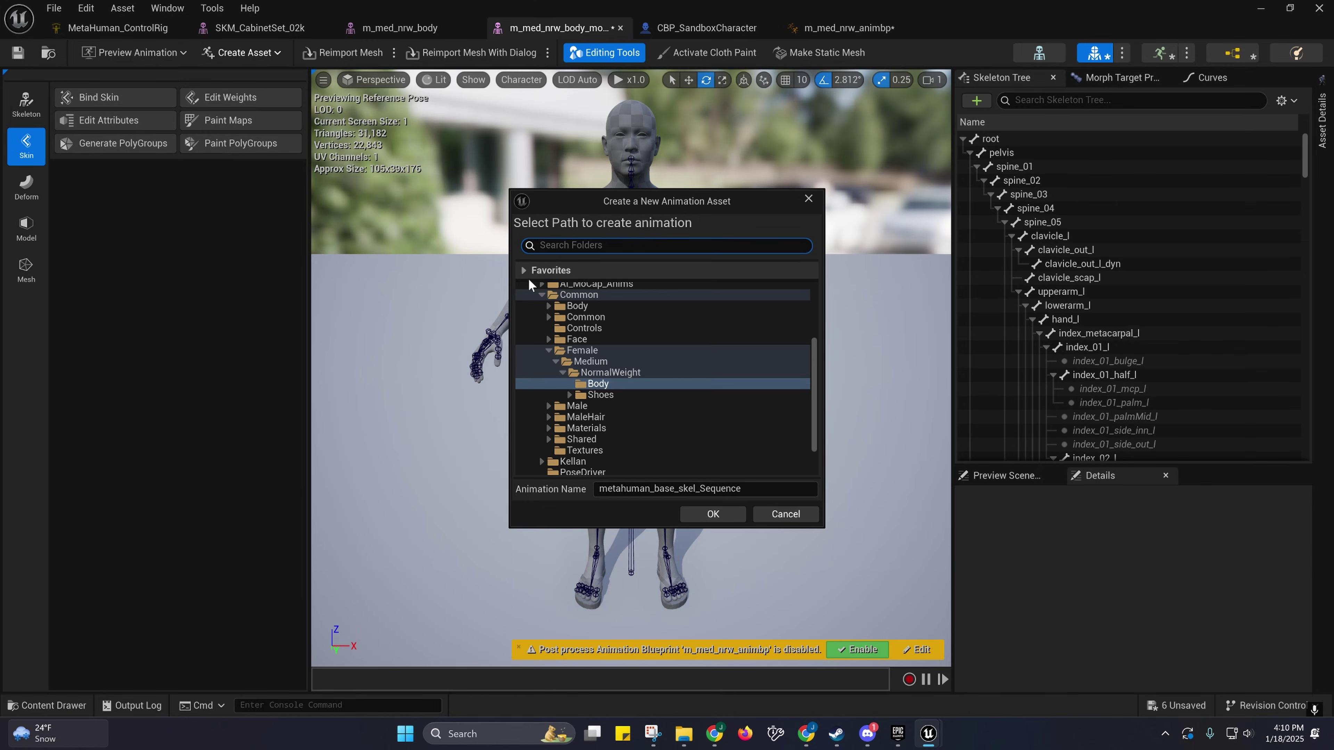
scroll(580, 341, down, 2)
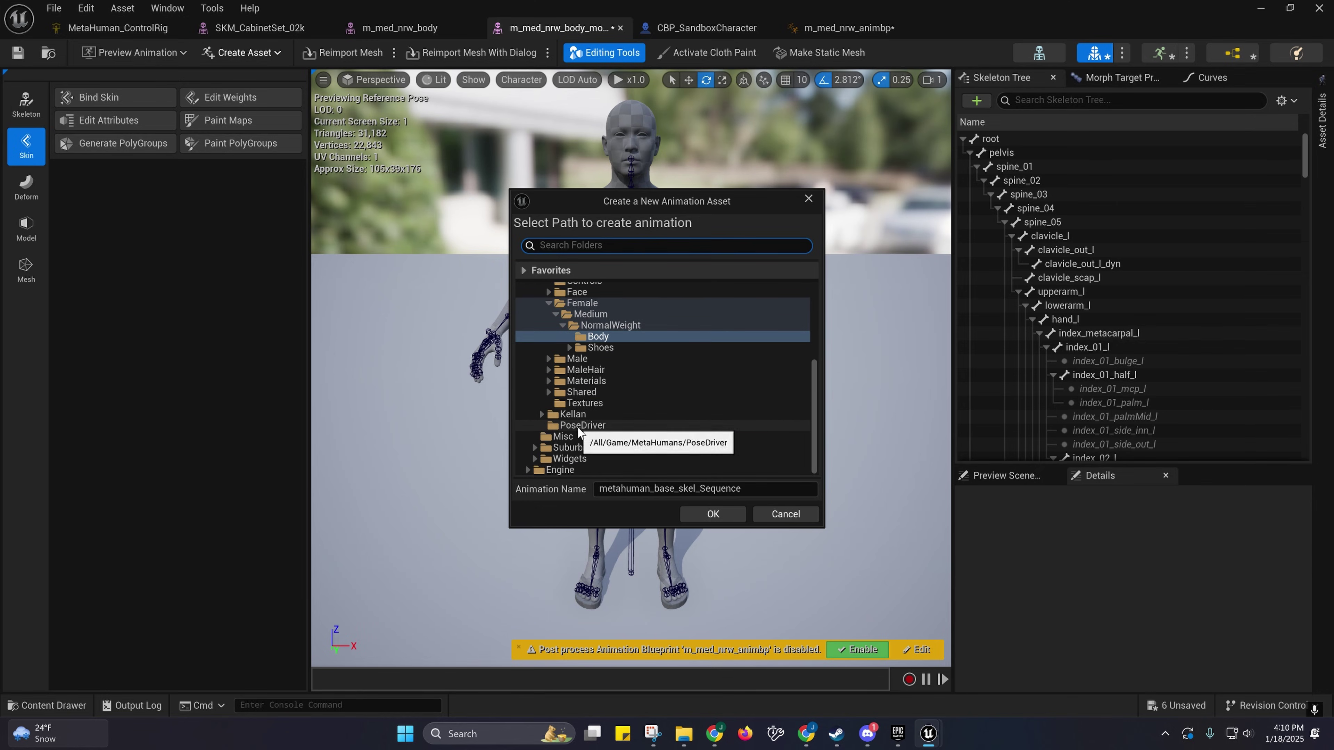
click(581, 425)
click(744, 491)
text(m_med_nrw_DefaultPose)
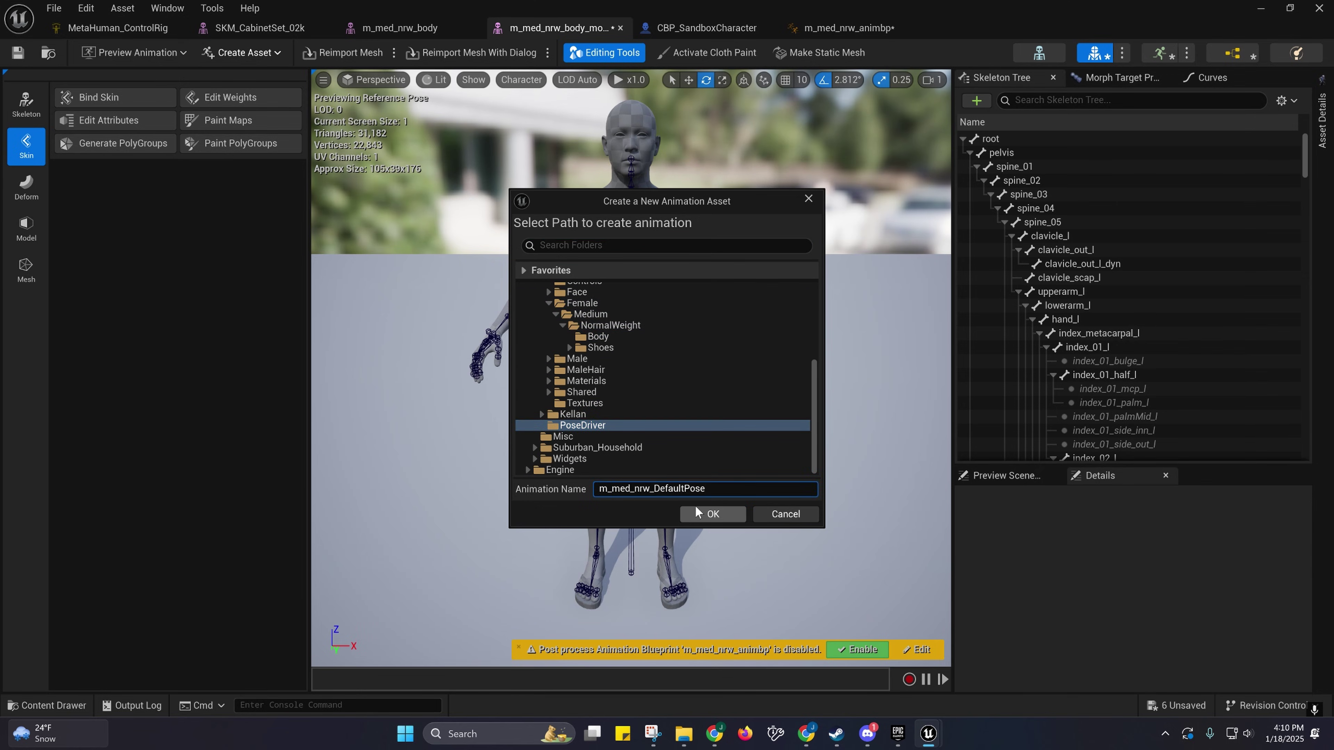
click(702, 512)
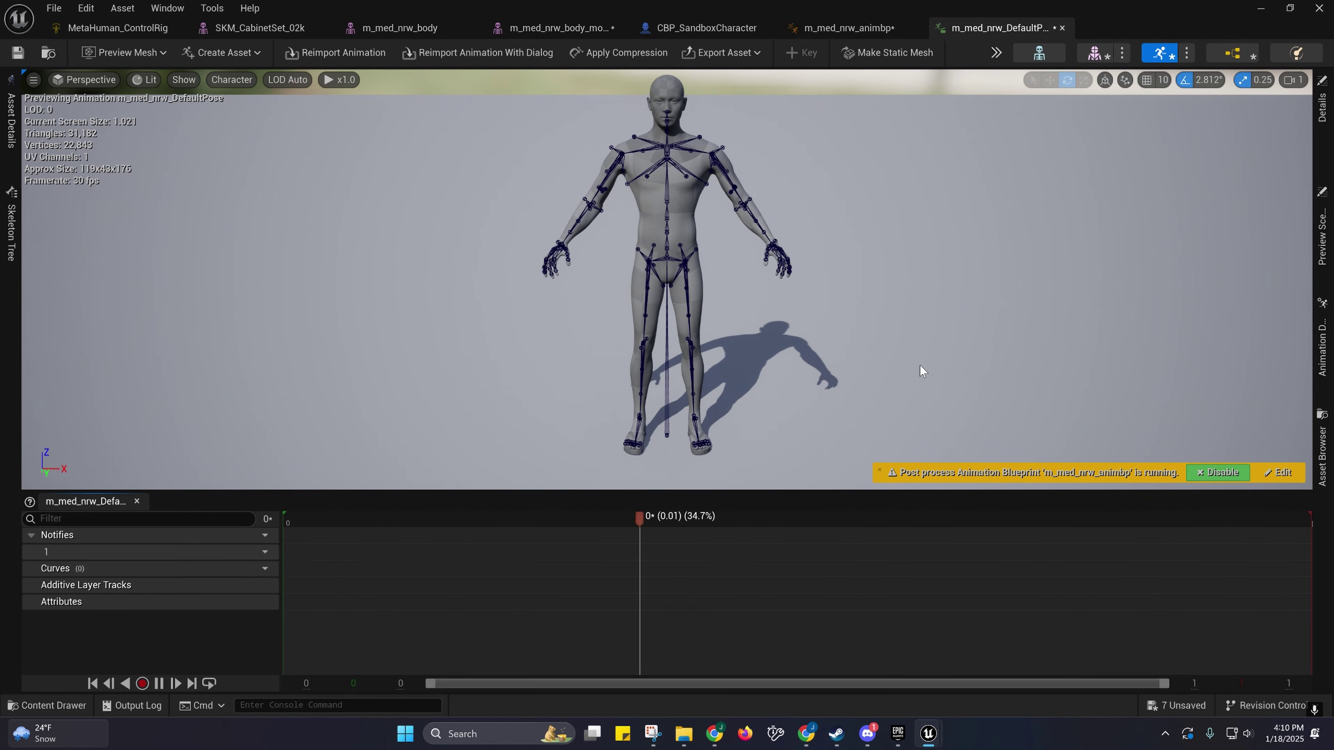
Step: Check the recreated default pose in the animation preview and delete its asset from the PoseDriver folder
key(w)
right_drag(922, 371, 916, 318)
key(s)
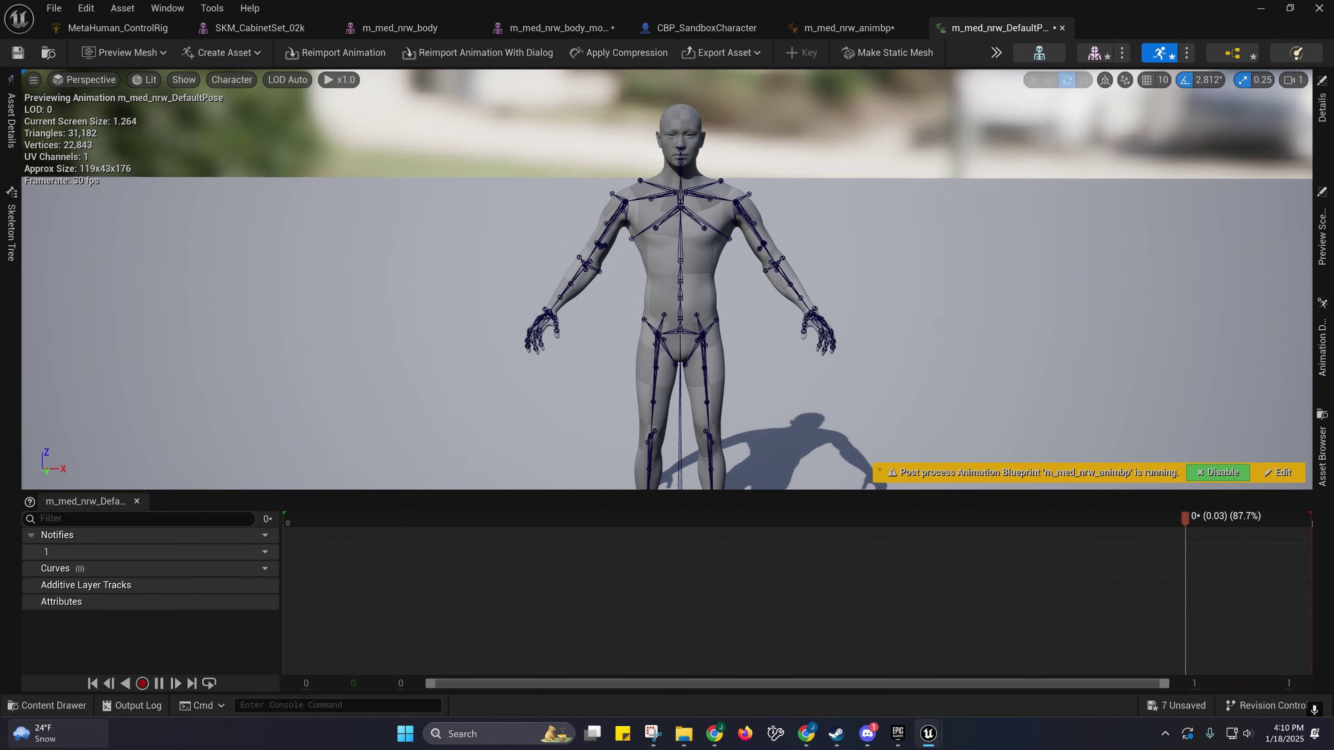
click(47, 53)
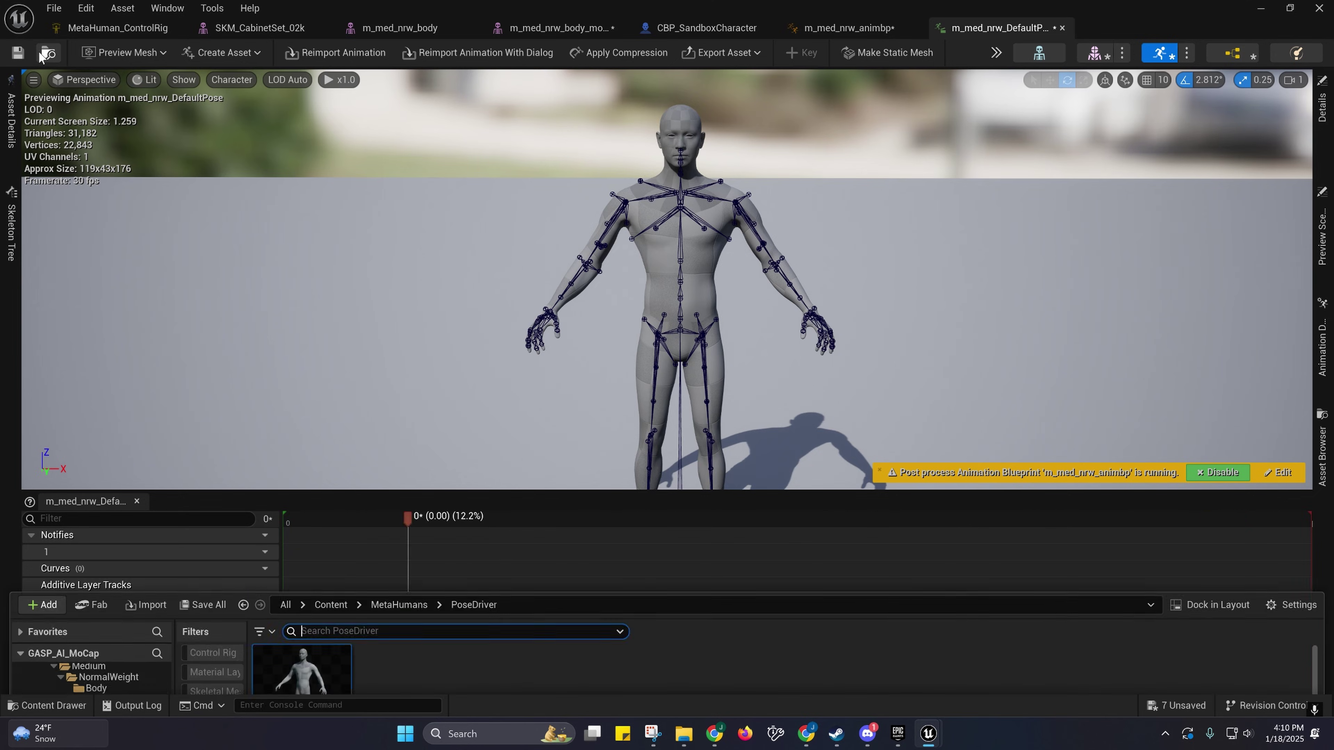
right_click(239, 574)
right_click(282, 560)
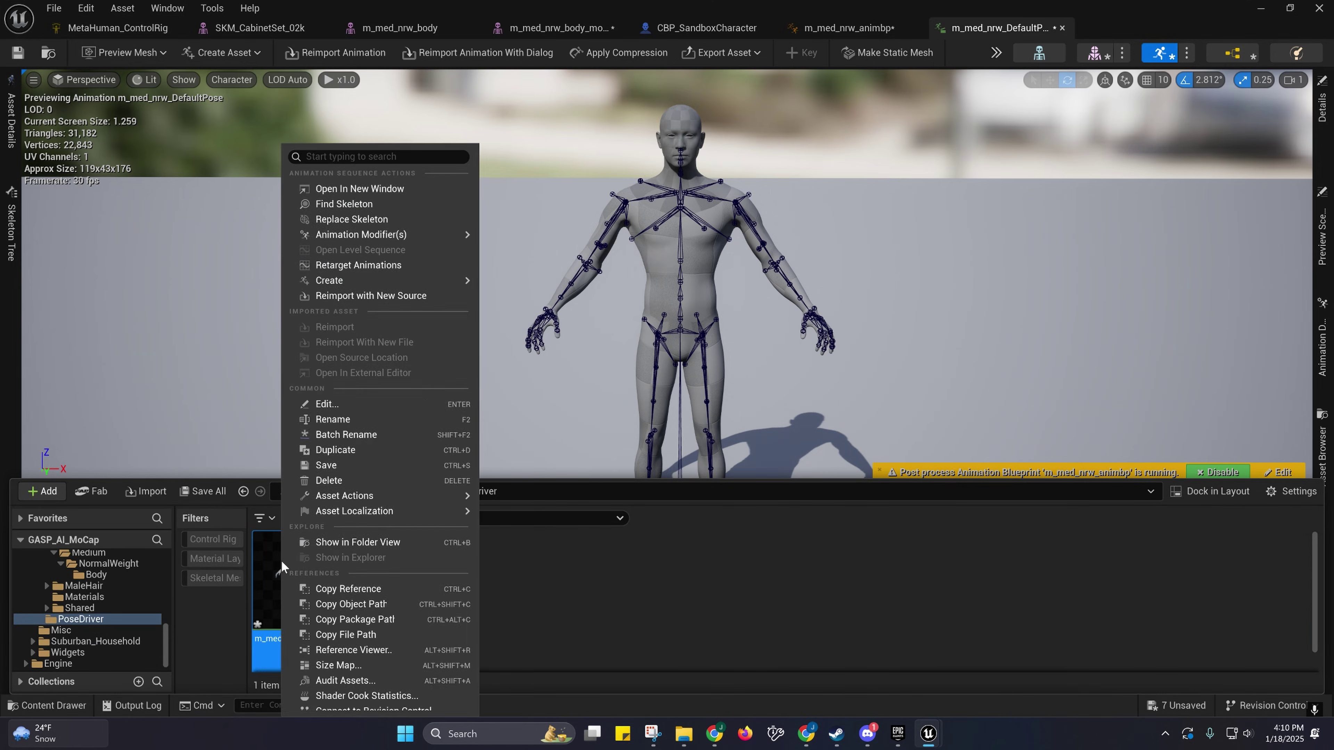
click(326, 481)
click(788, 591)
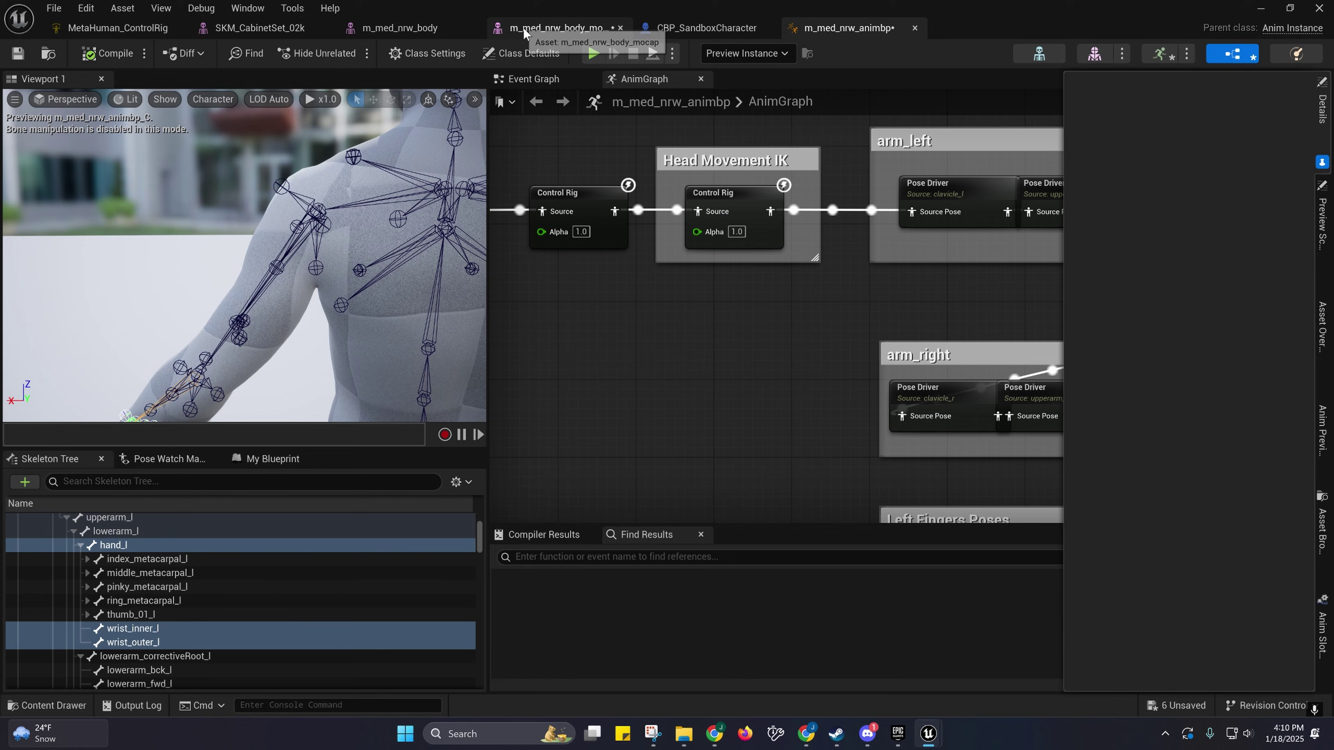
Step: Clear the Post Process Anim Blueprint assigned to the m_med_nrw_body_mocap skeletal mesh
click(523, 27)
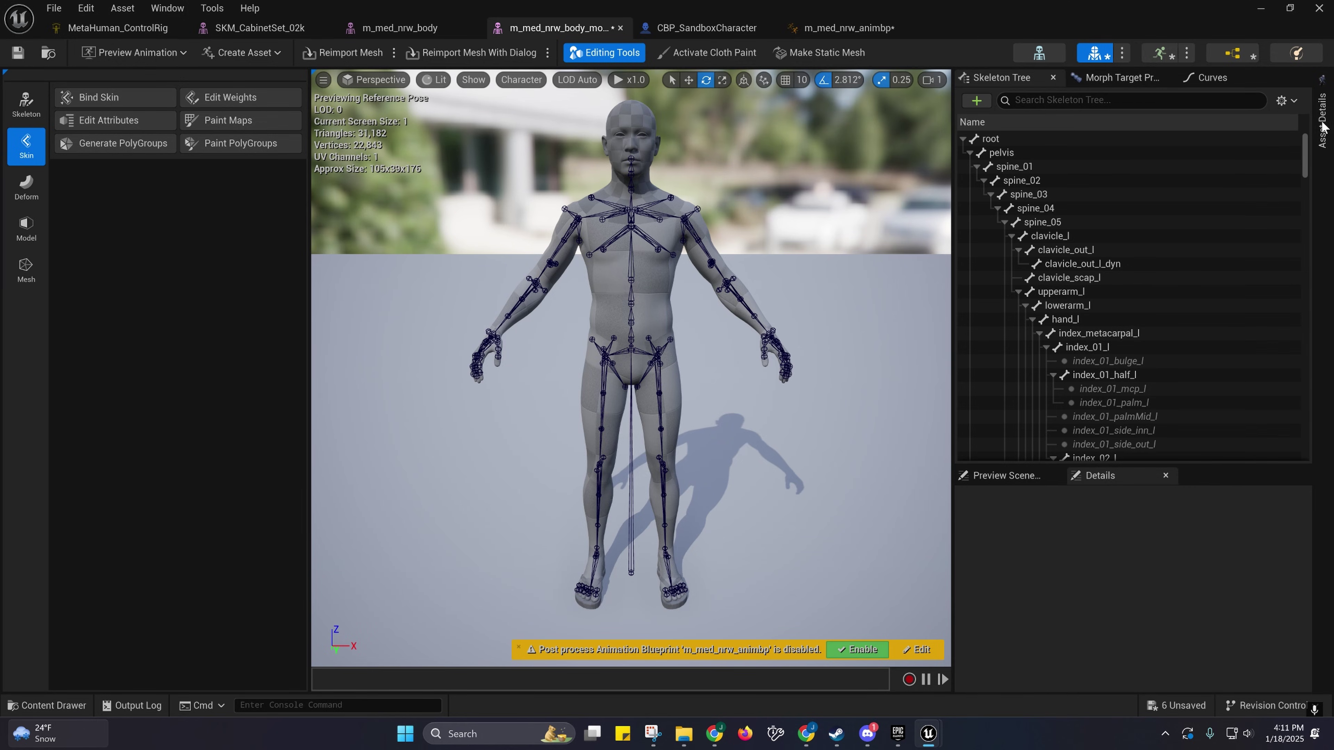
click(1006, 474)
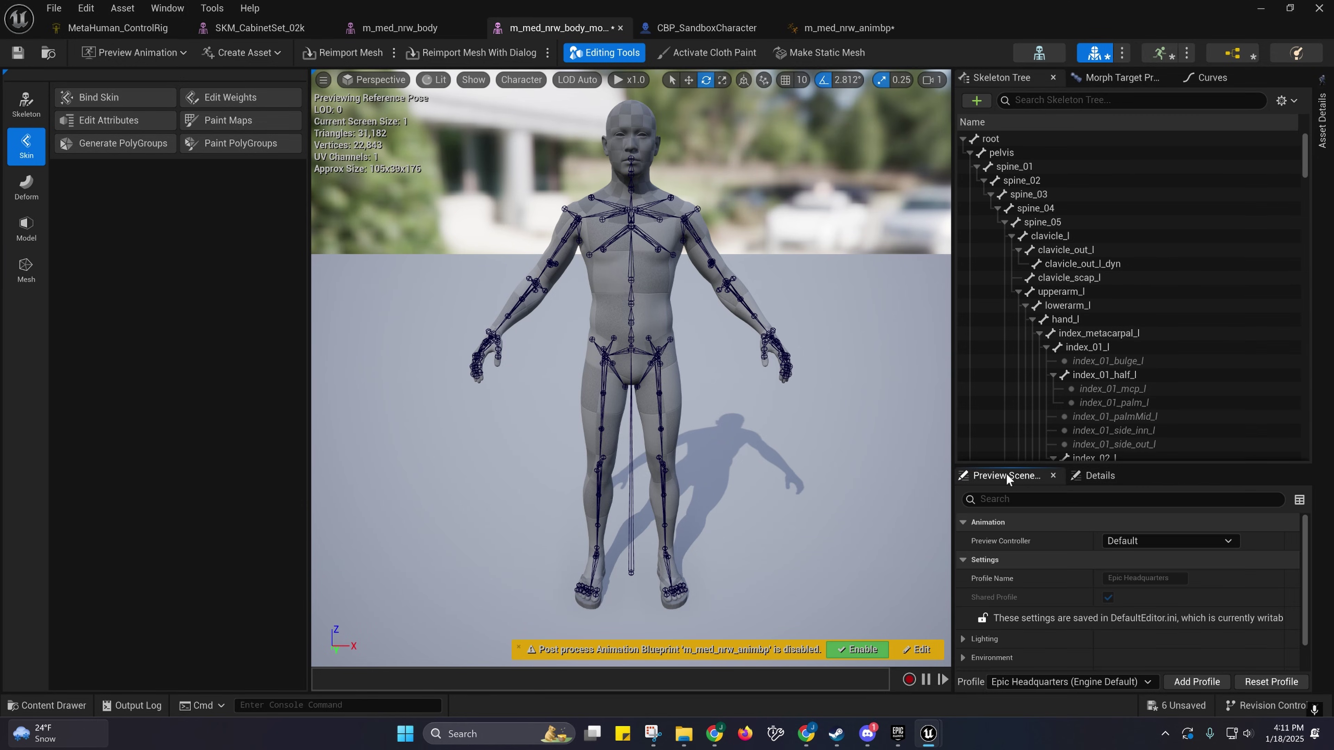
scroll(1039, 579, up, 1)
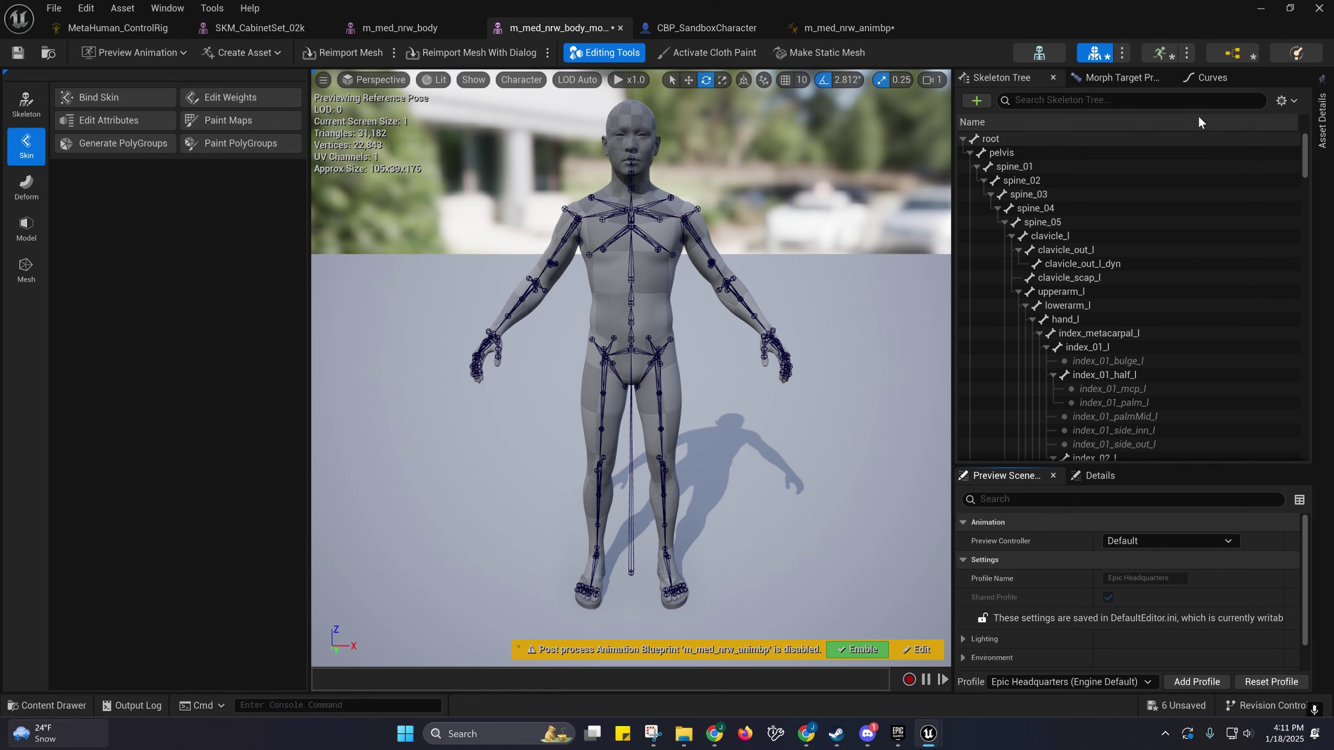
click(1323, 124)
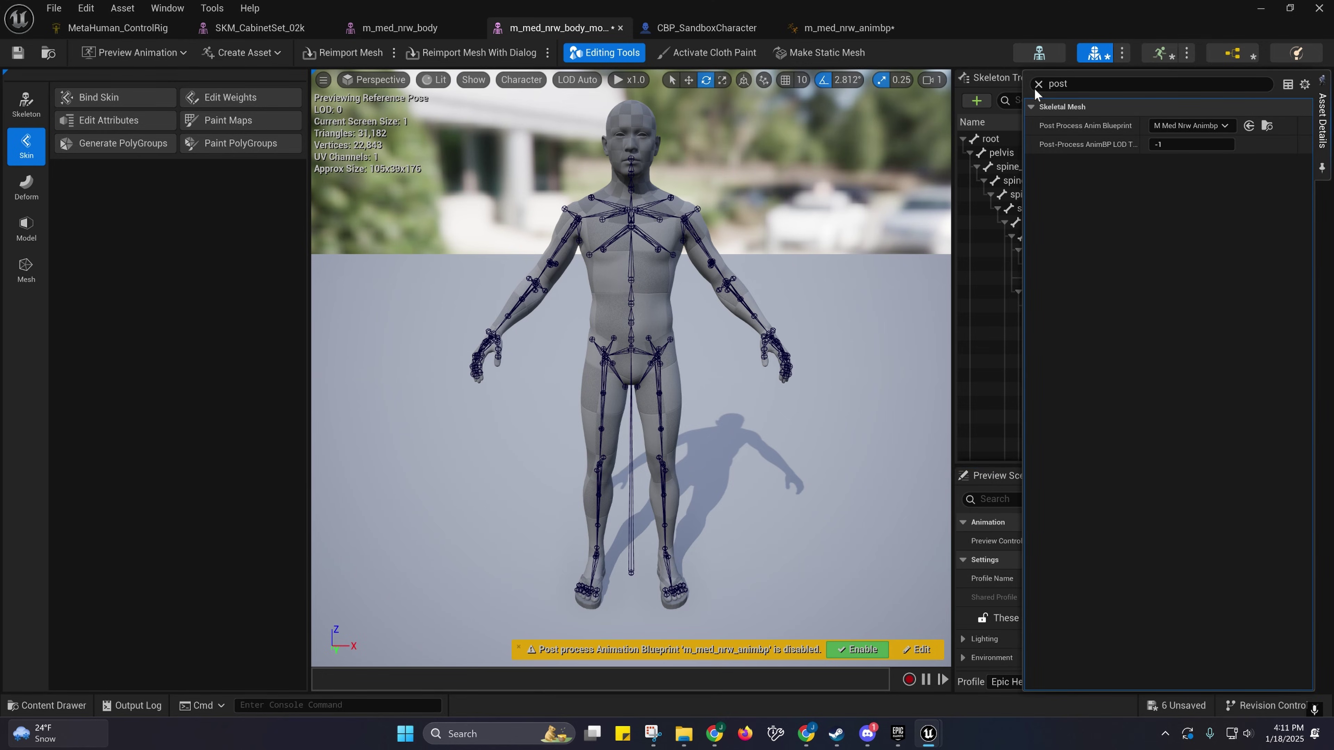
click(1039, 84)
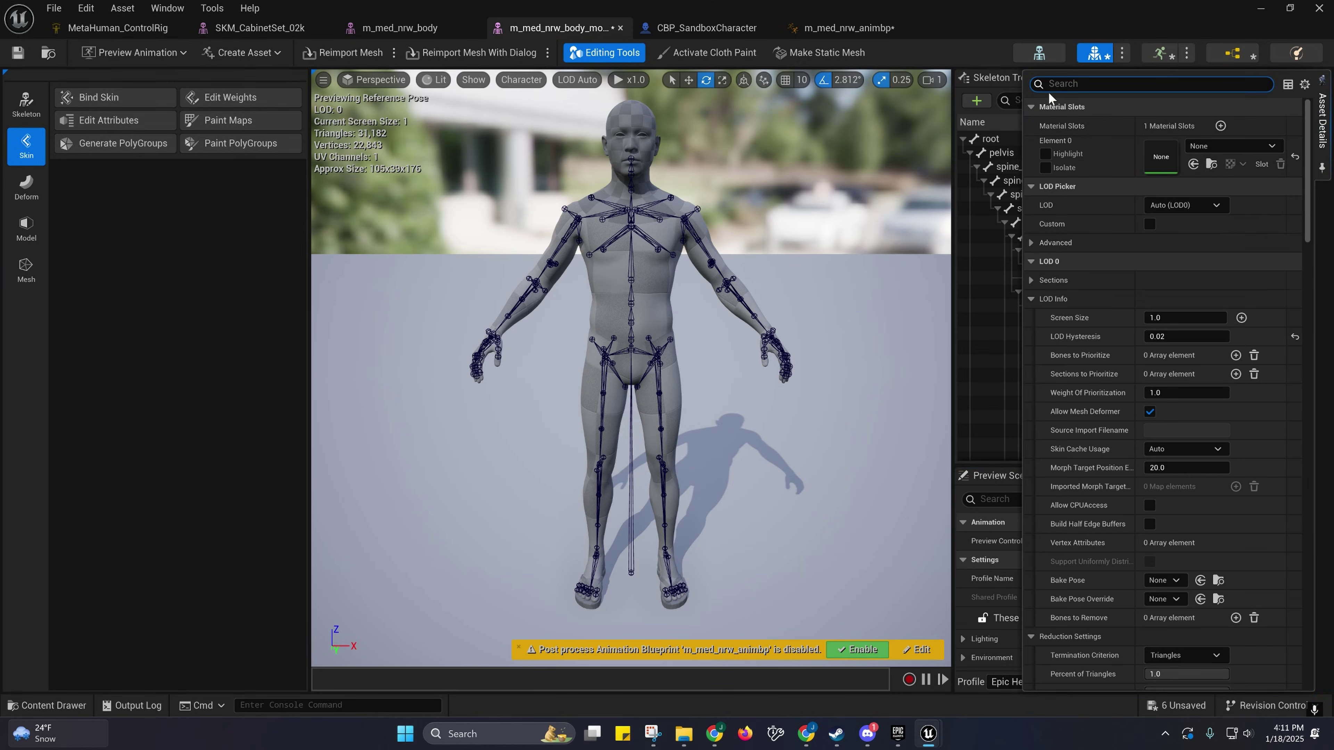
scroll(1106, 234, down, 10)
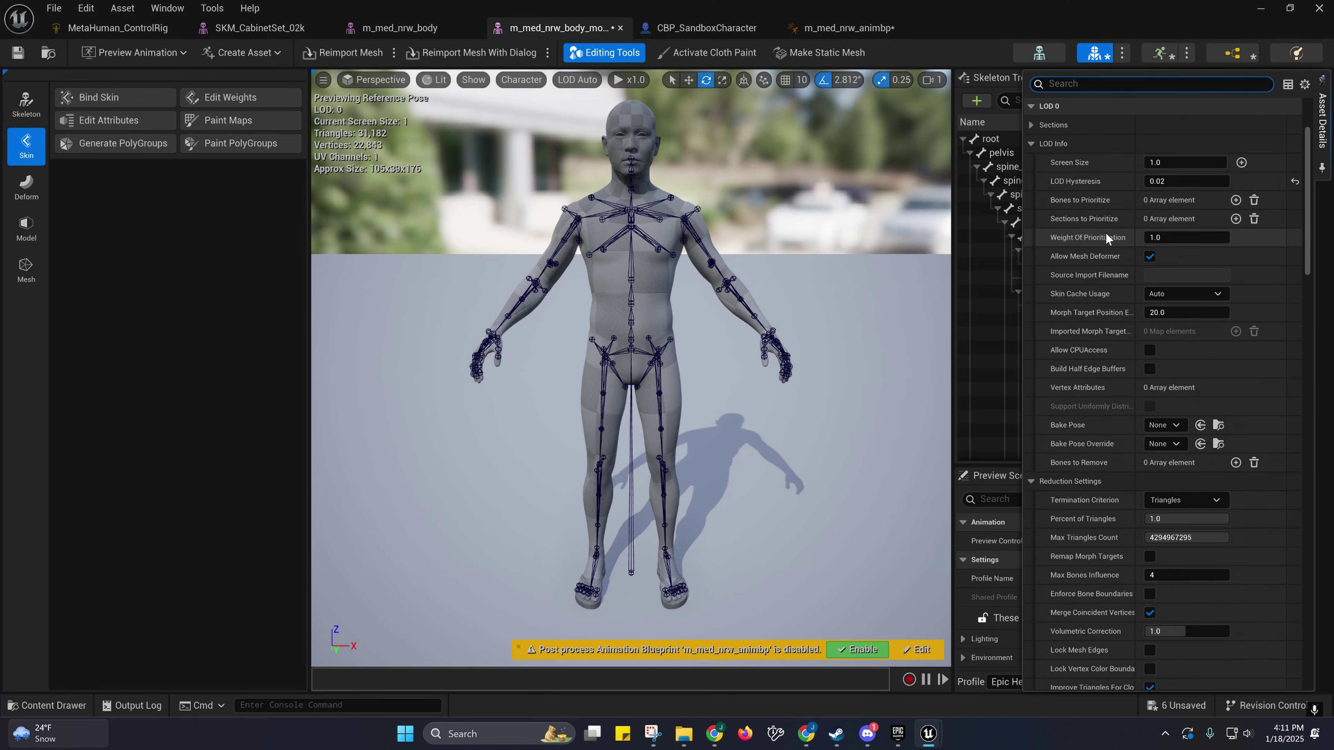
scroll(1102, 238, down, 10)
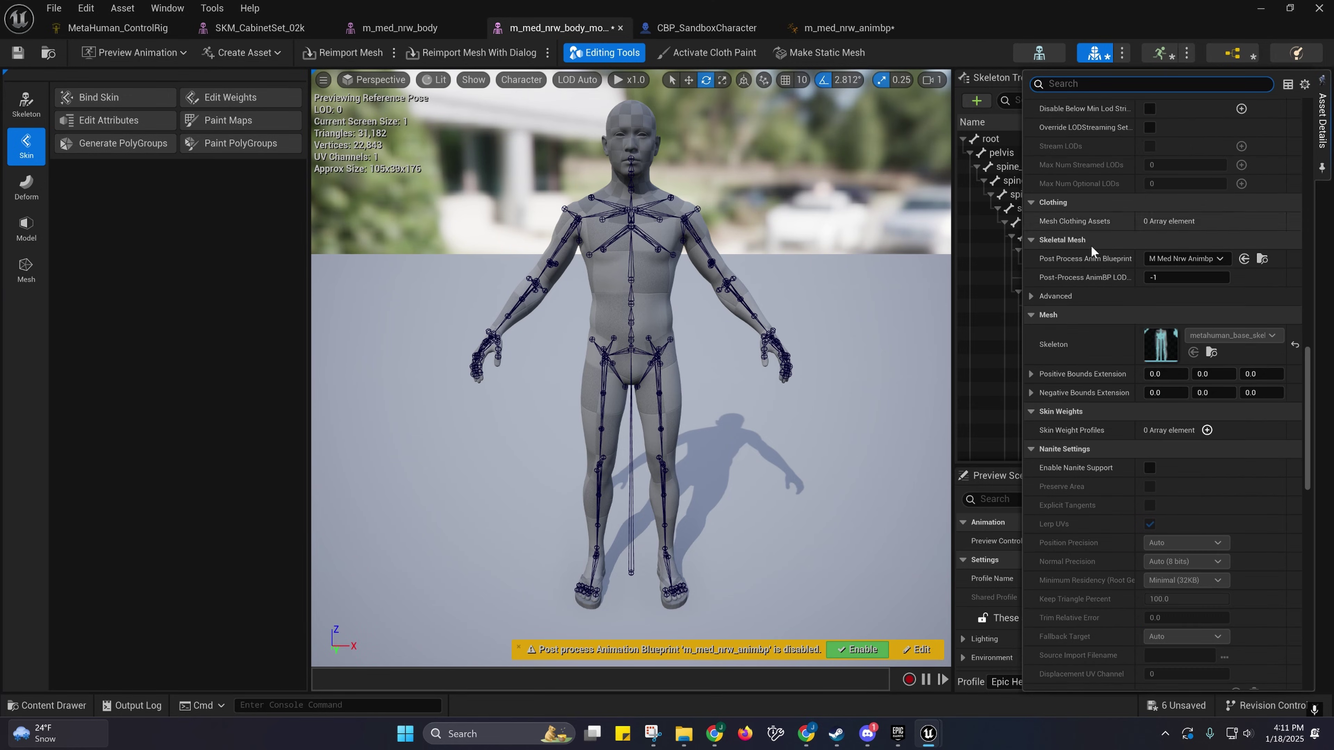
click(1208, 258)
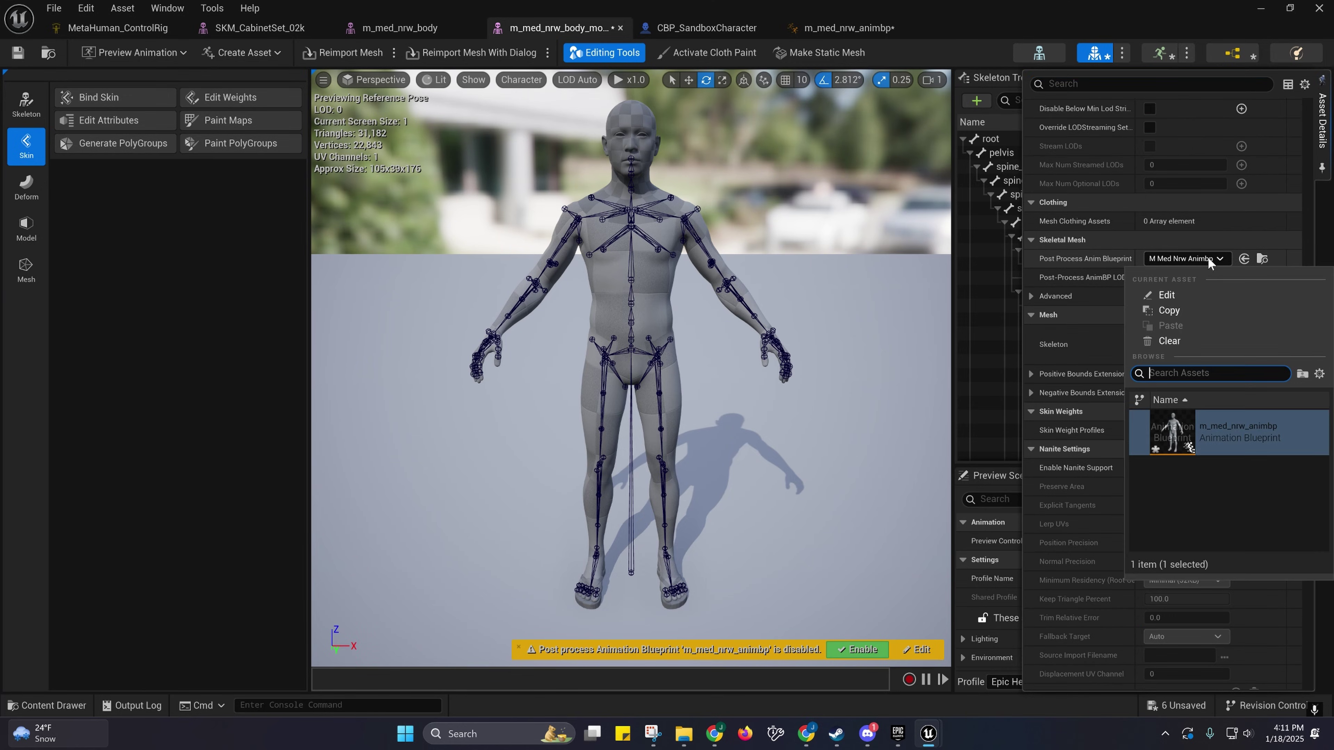
click(1163, 343)
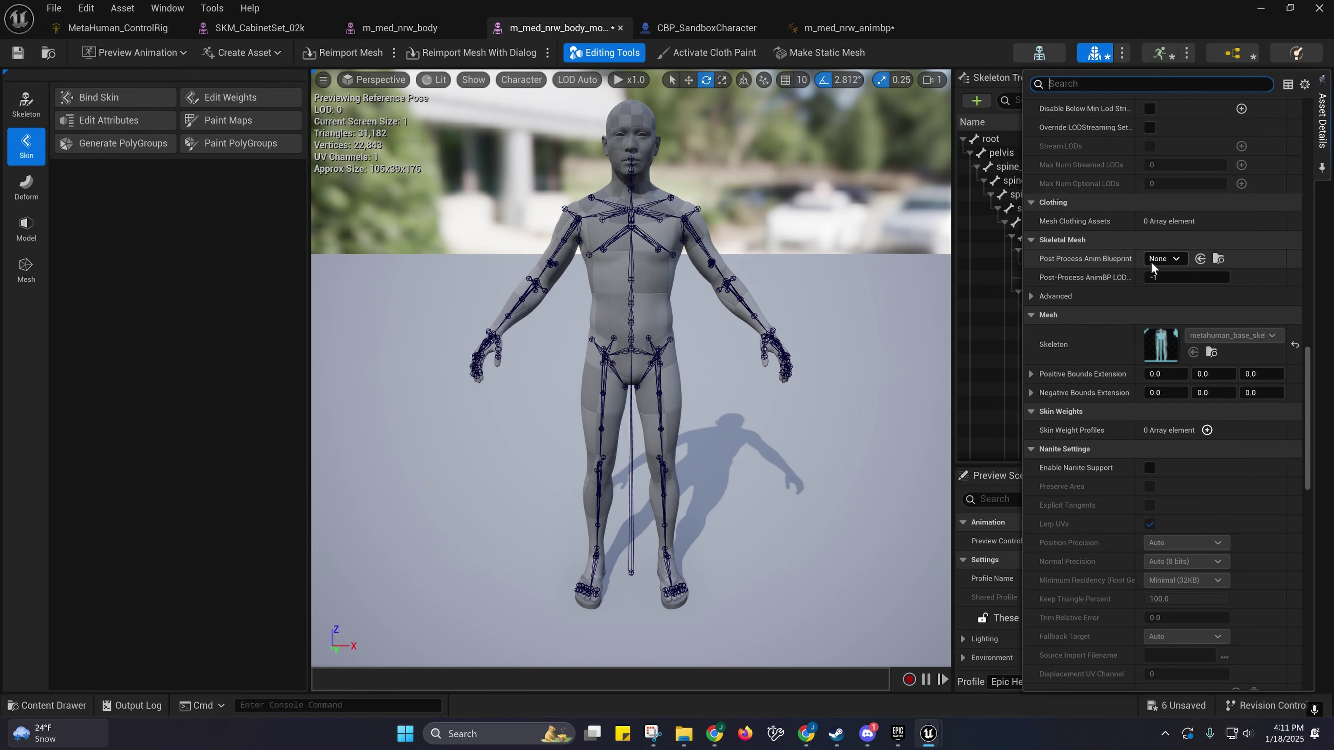
click(1325, 150)
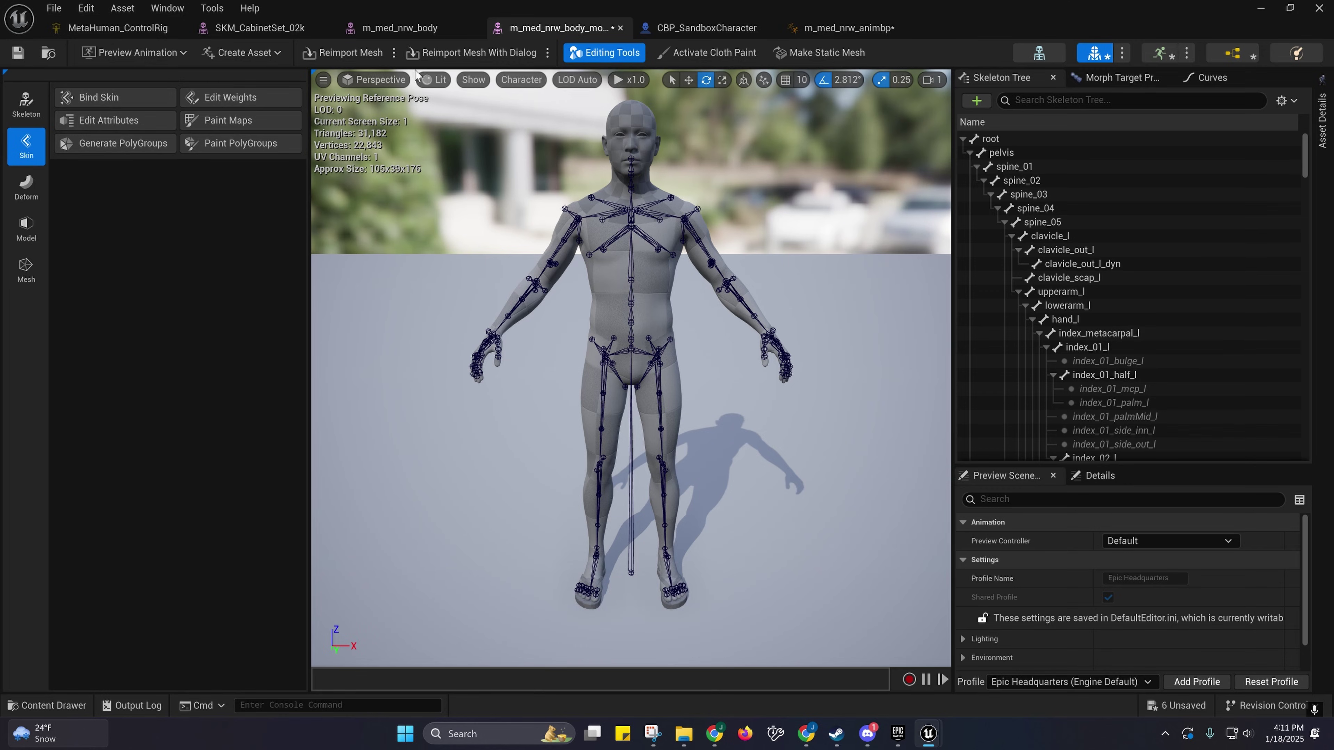
Step: Create an animation from the mocap body's current pose in the PoseDriver folder, named m_med_nrw_DefaultPose
click(256, 53)
mouse_move(265, 92)
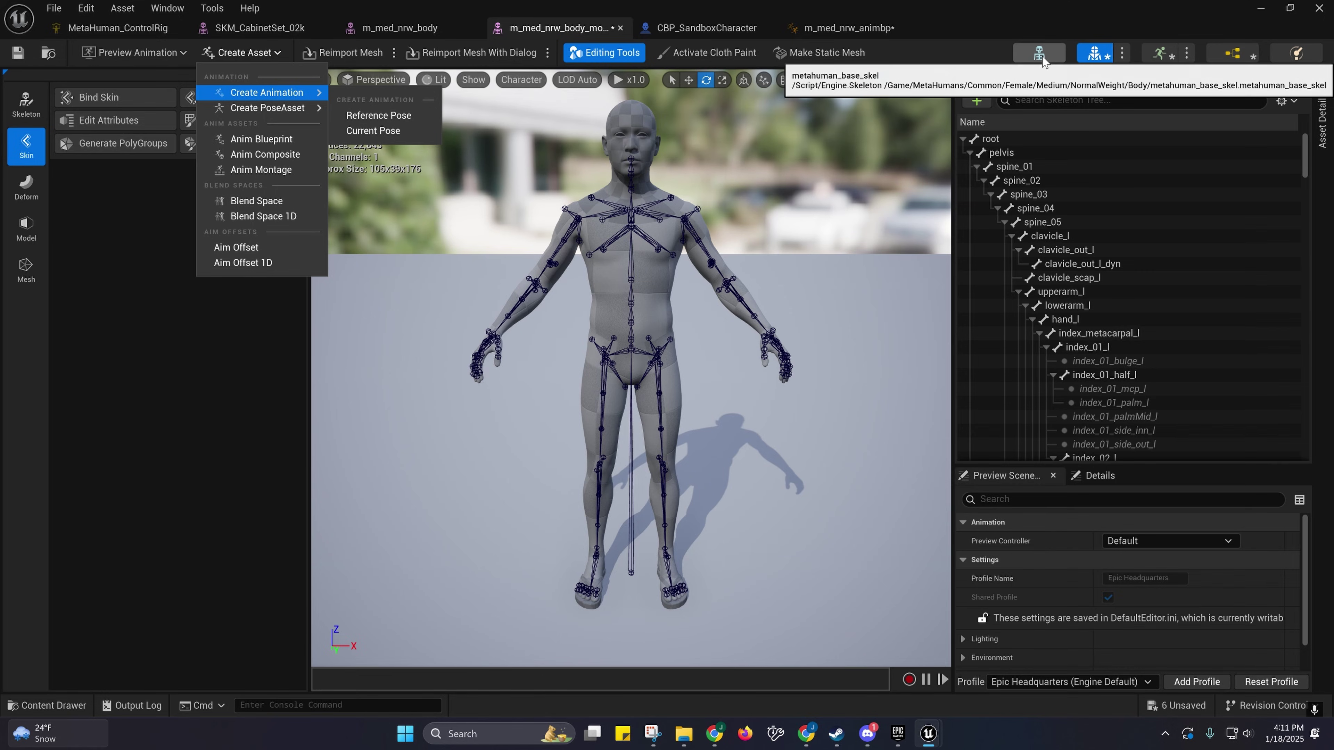
click(370, 131)
scroll(692, 410, down, 2)
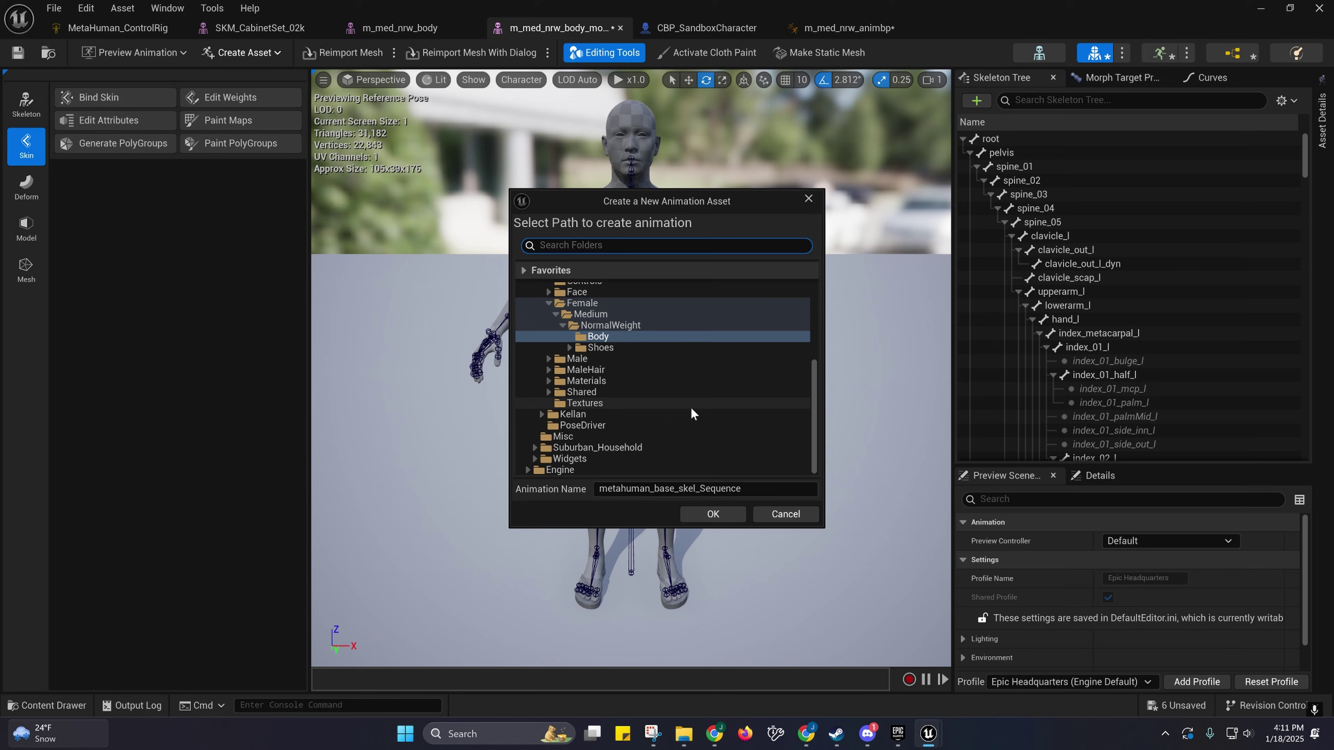
click(570, 427)
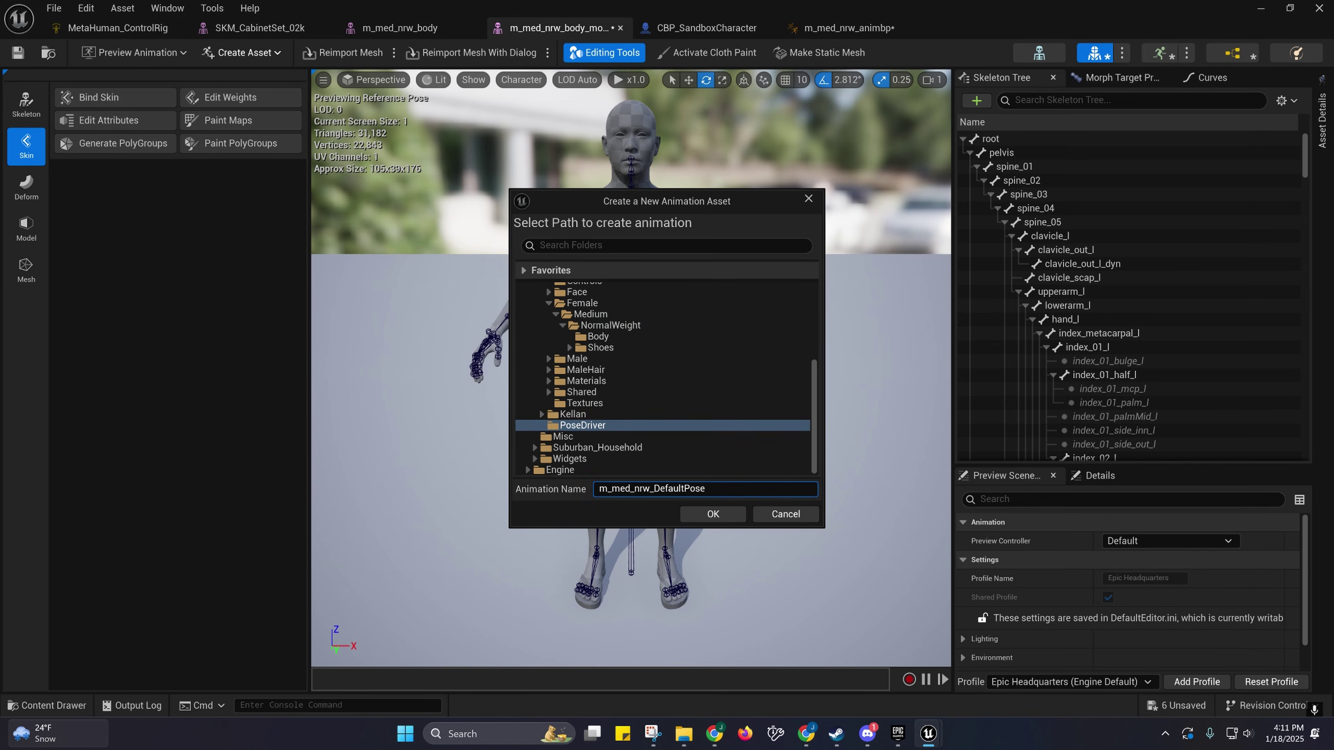
click(701, 512)
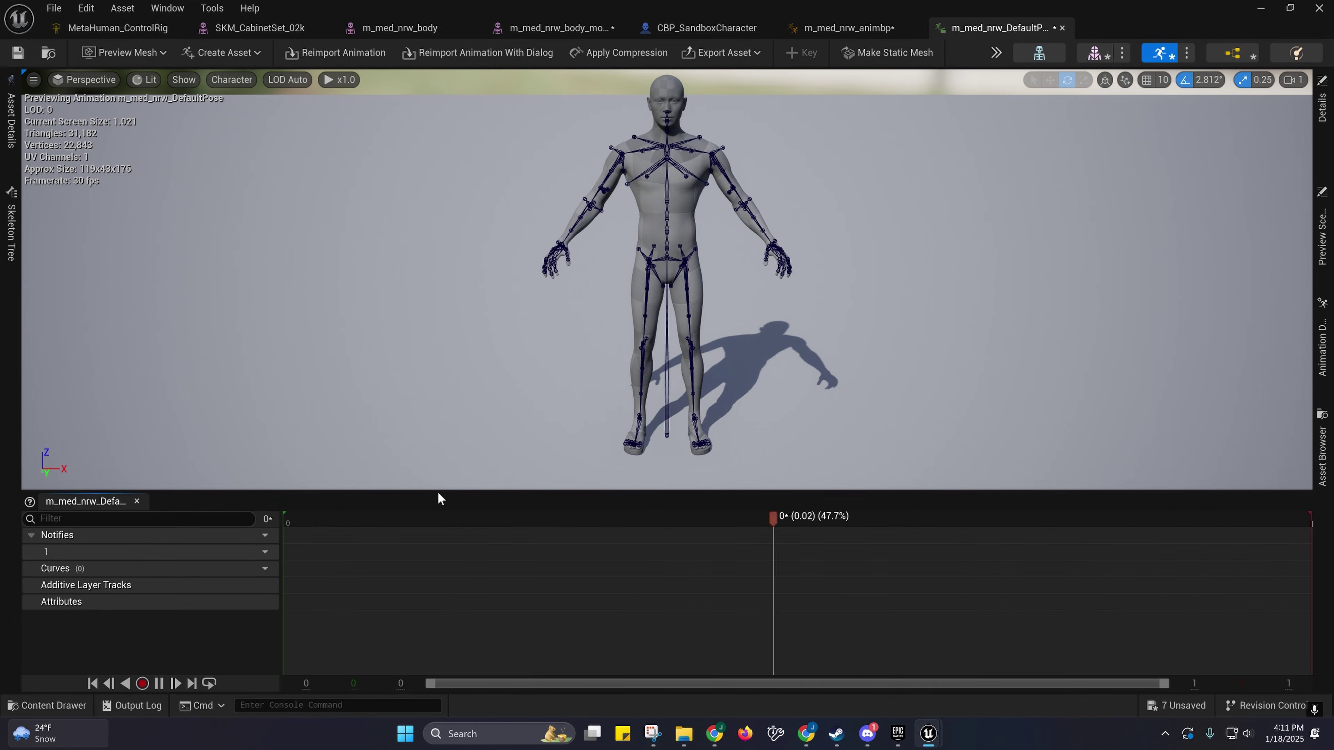
Step: Locate the m_med_nrw_DefaultPose animation in the PoseDriver folder and delete it
click(49, 52)
right_click(315, 557)
click(346, 480)
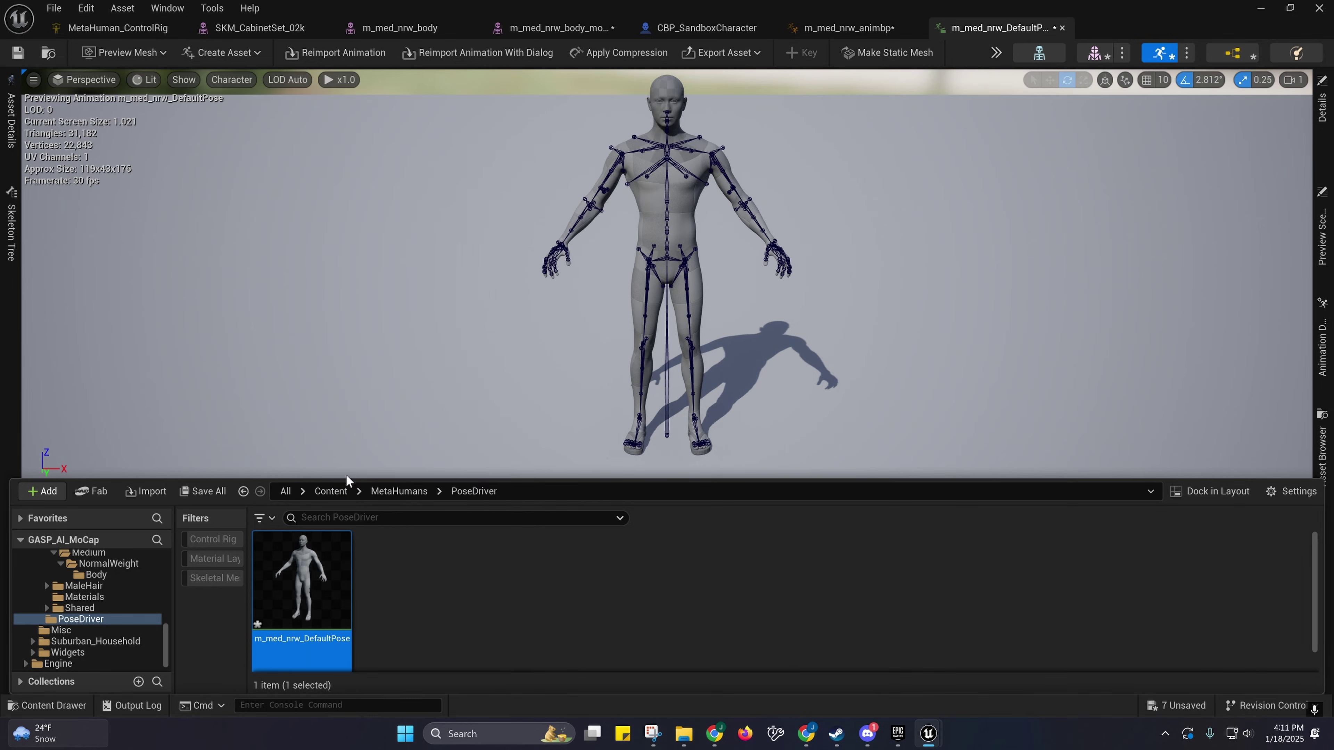
click(766, 592)
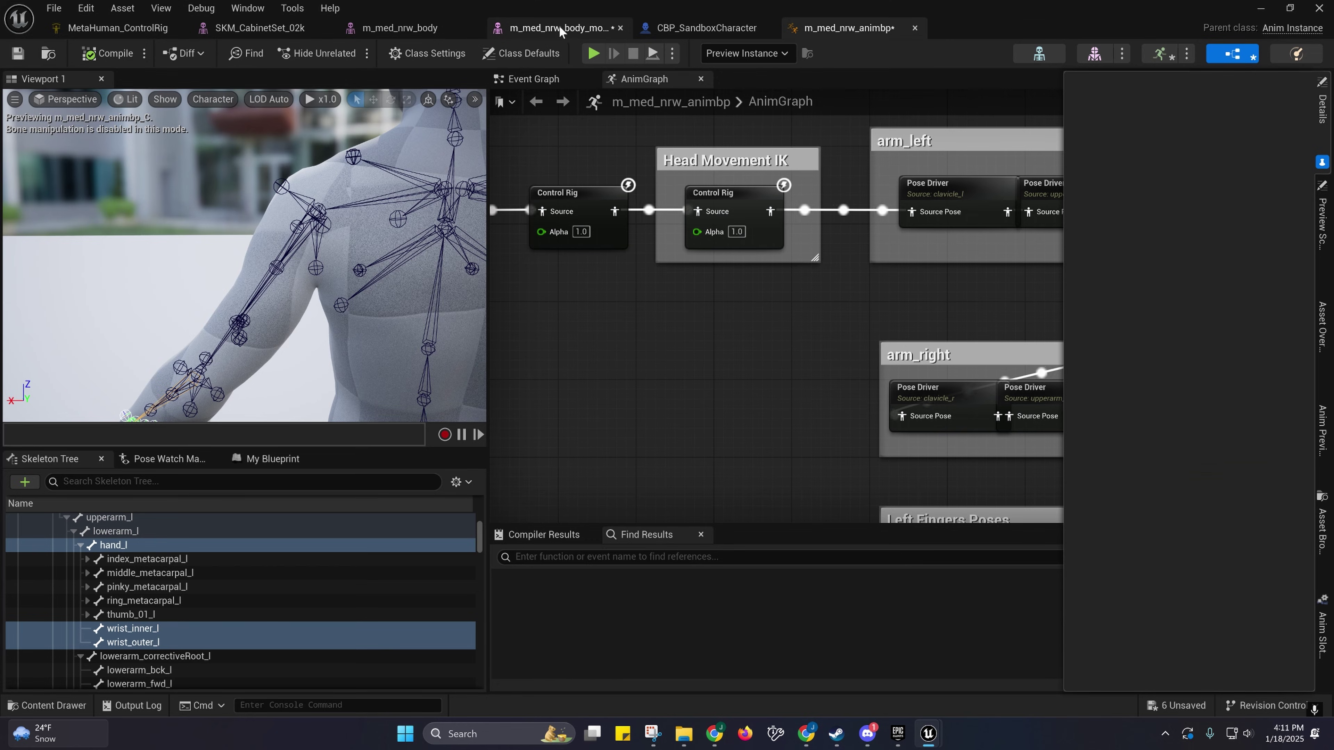
Step: Open the metahuman_base_skel skeleton from the m_med_nrw_body_mocap mesh and look over its full reference pose
click(559, 27)
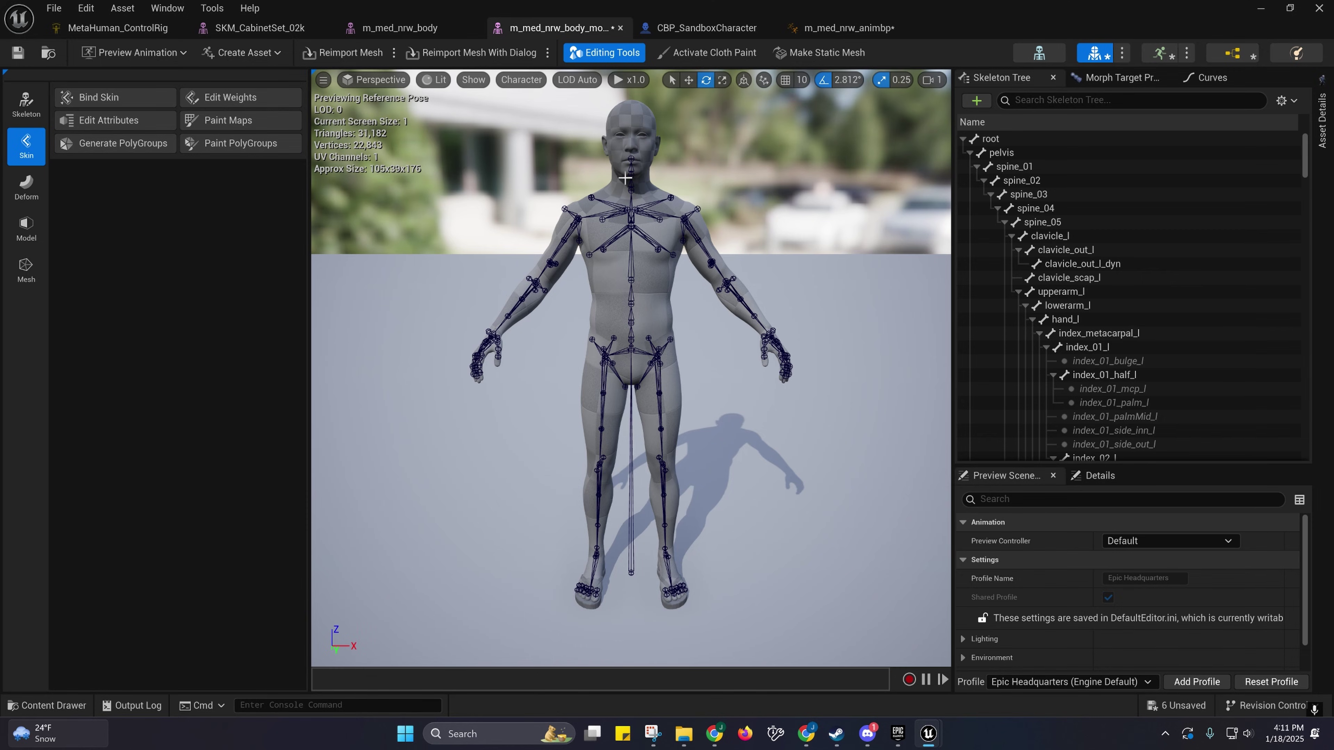
click(252, 53)
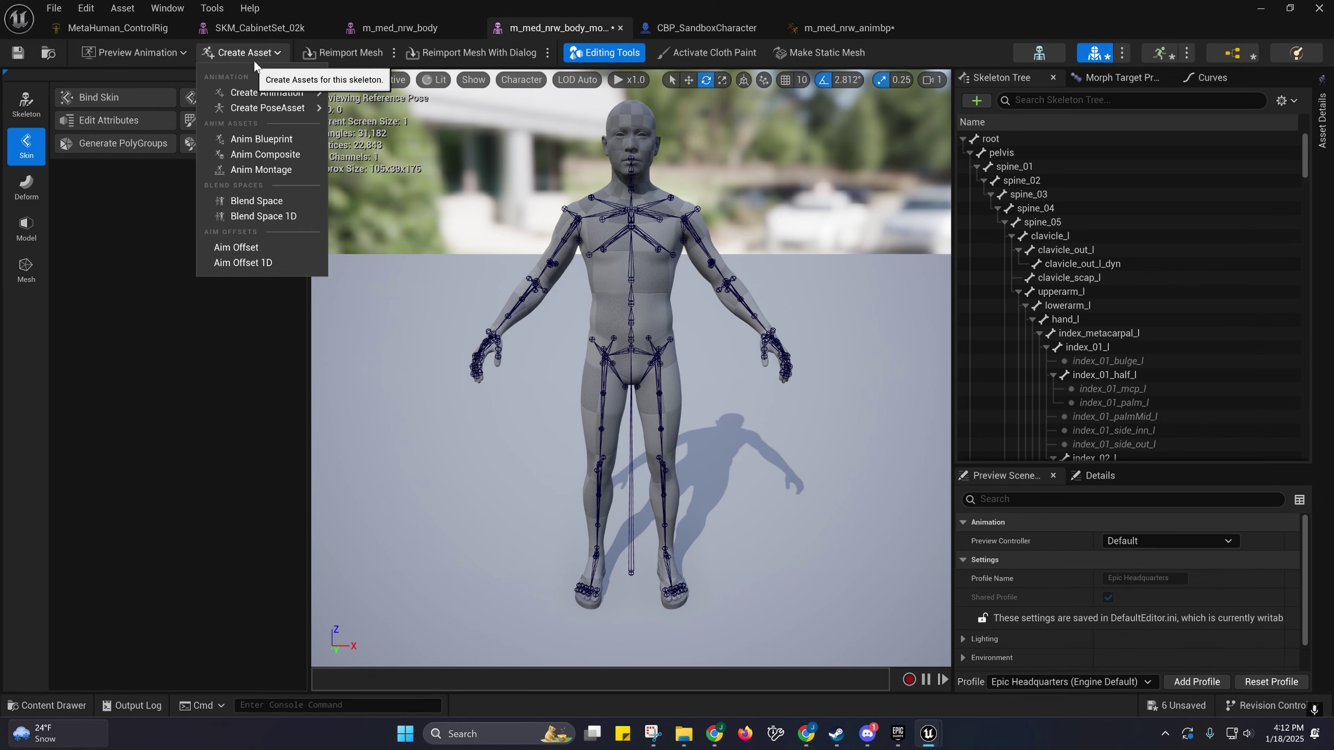
click(252, 53)
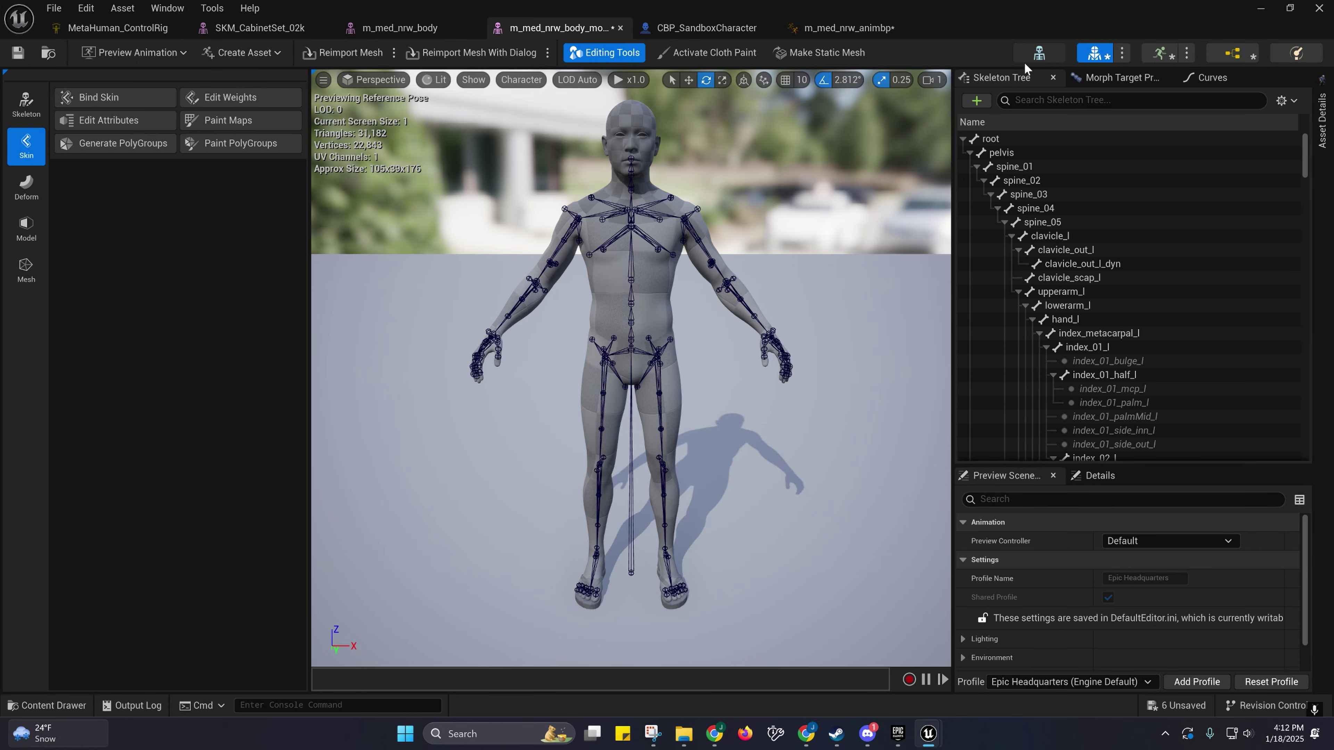
click(1035, 55)
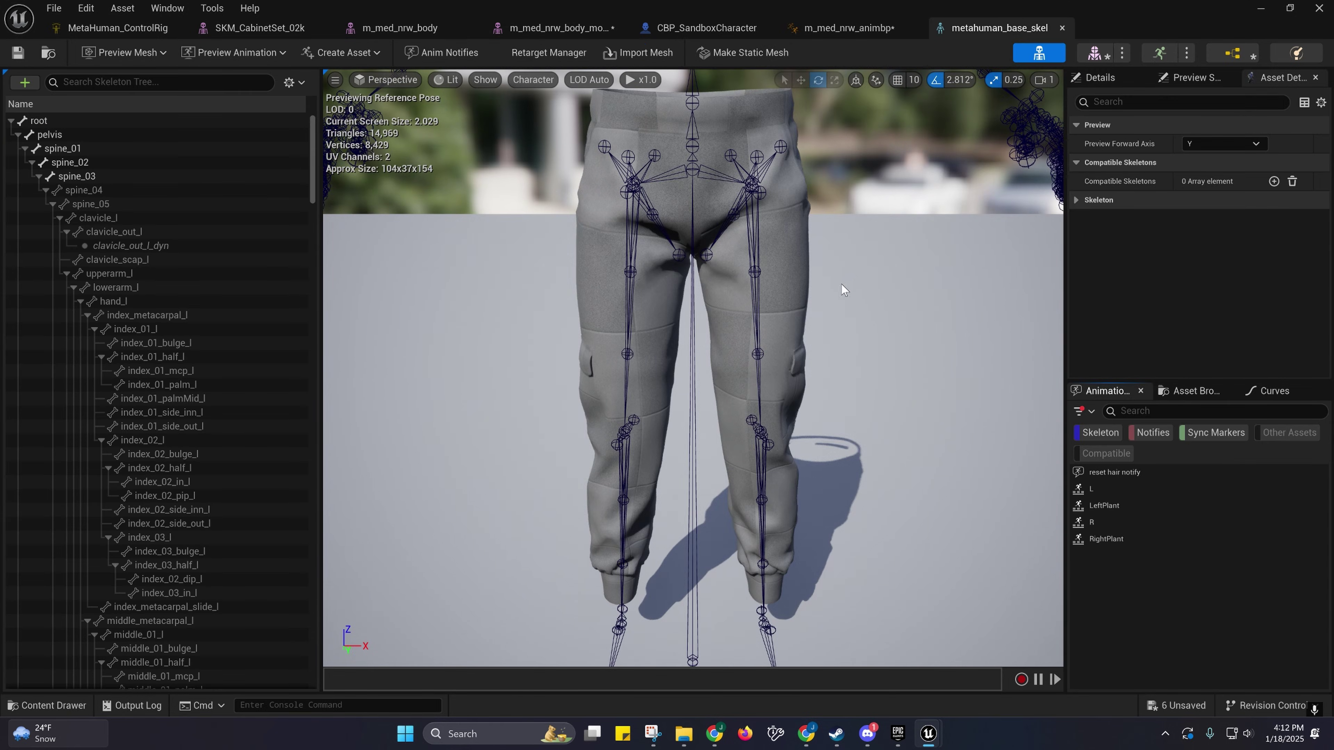
key(w)
right_drag(693, 368, 669, 421)
scroll(693, 365, down, 1)
key(s)
right_drag(688, 186, 699, 180)
key(w)
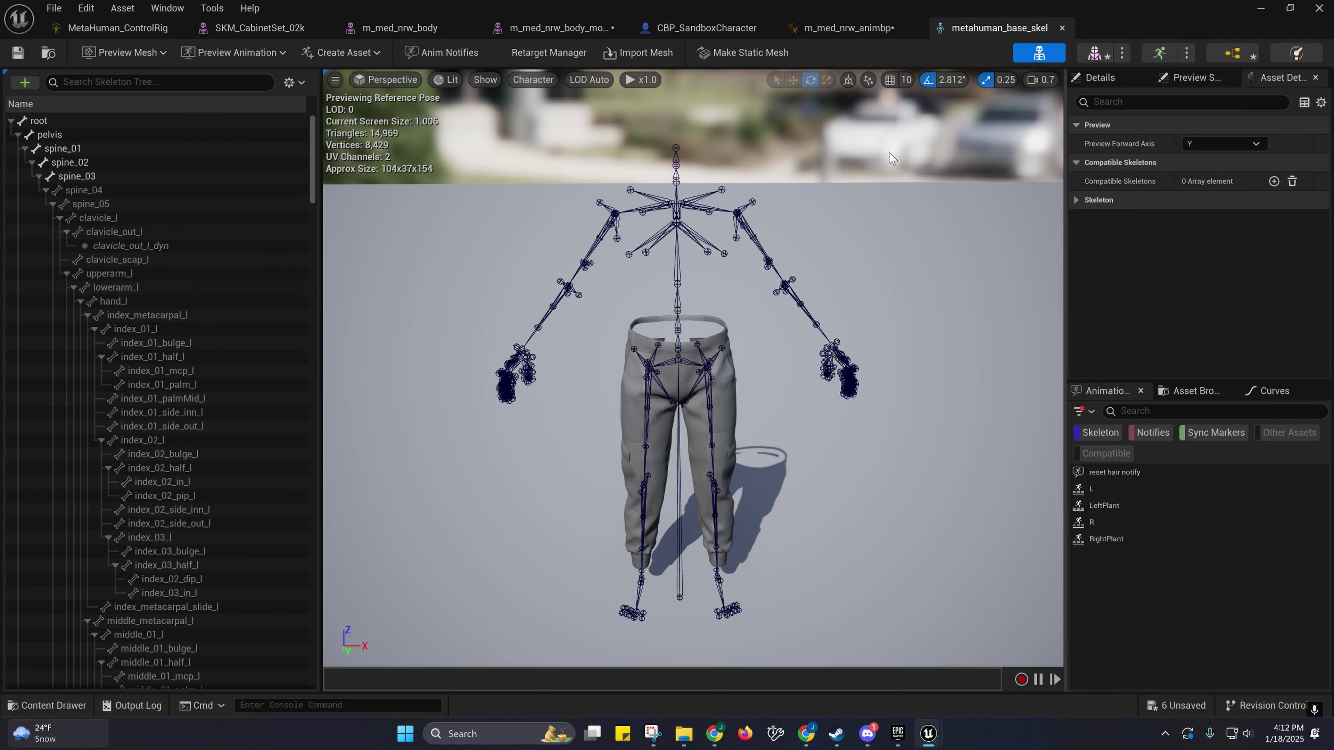
Step: Create an animation from the skeleton's current pose in the PoseDriver folder, named m_med_nrw_DefaultPose
click(323, 52)
mouse_move(368, 93)
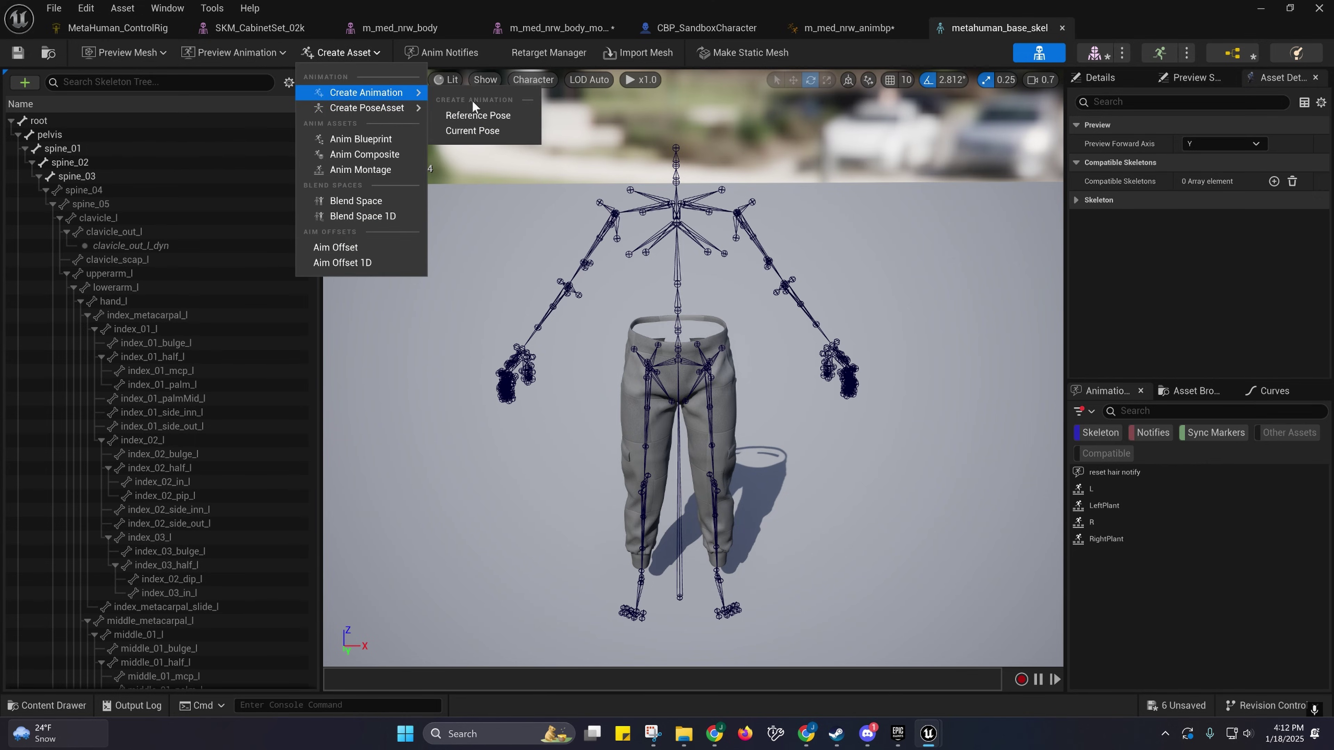
click(487, 130)
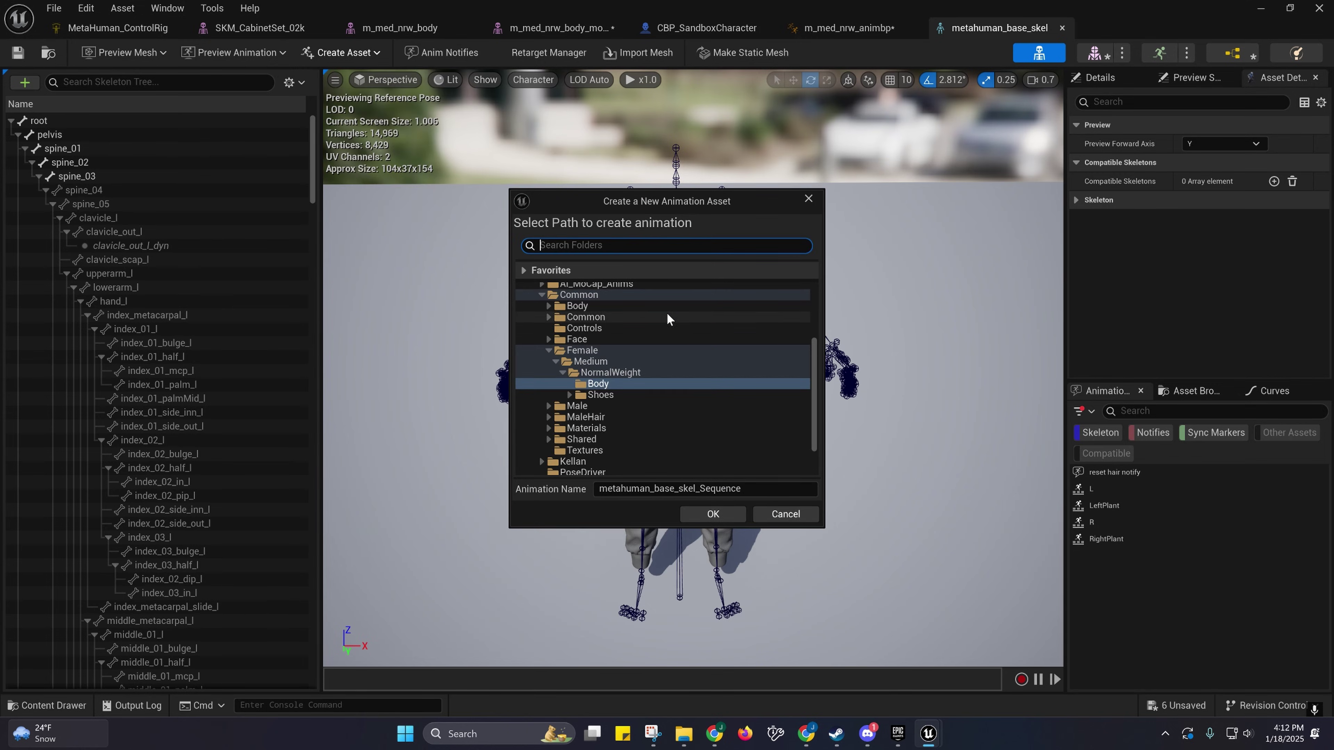
scroll(586, 349, down, 3)
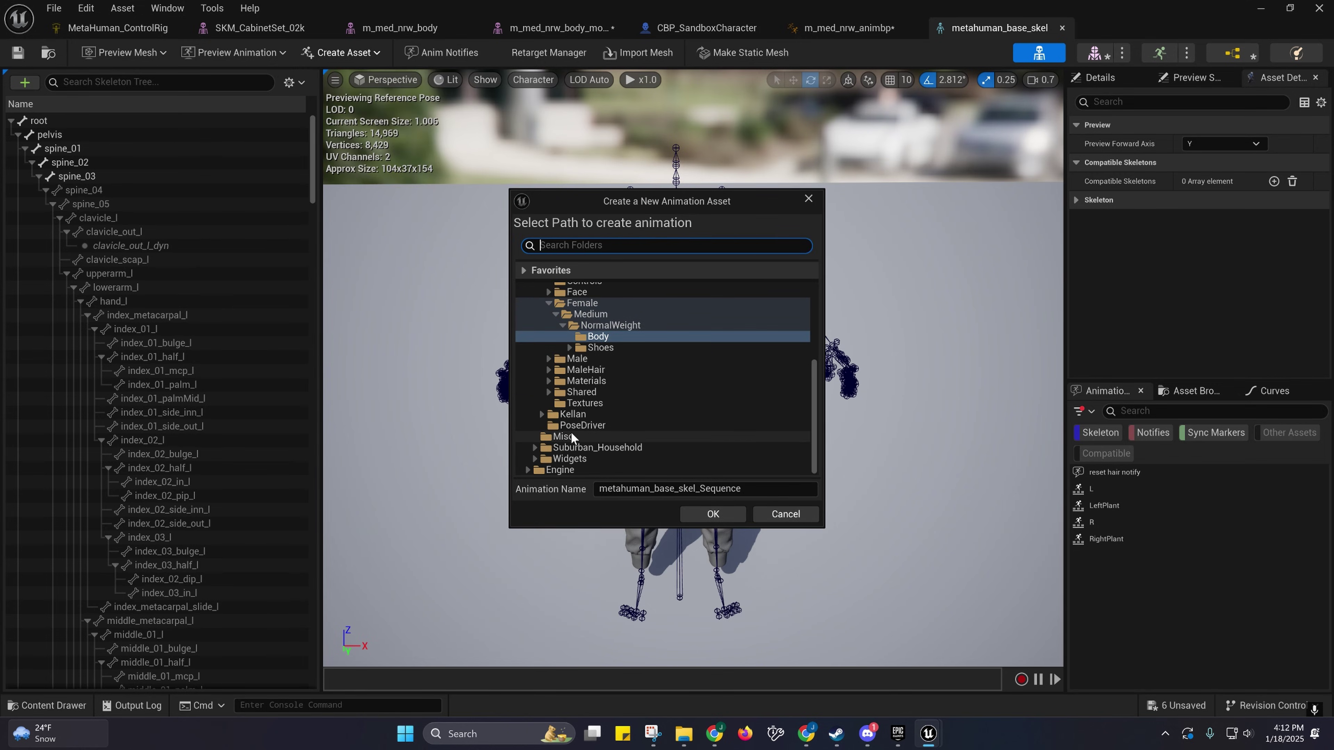
click(582, 425)
click(600, 489)
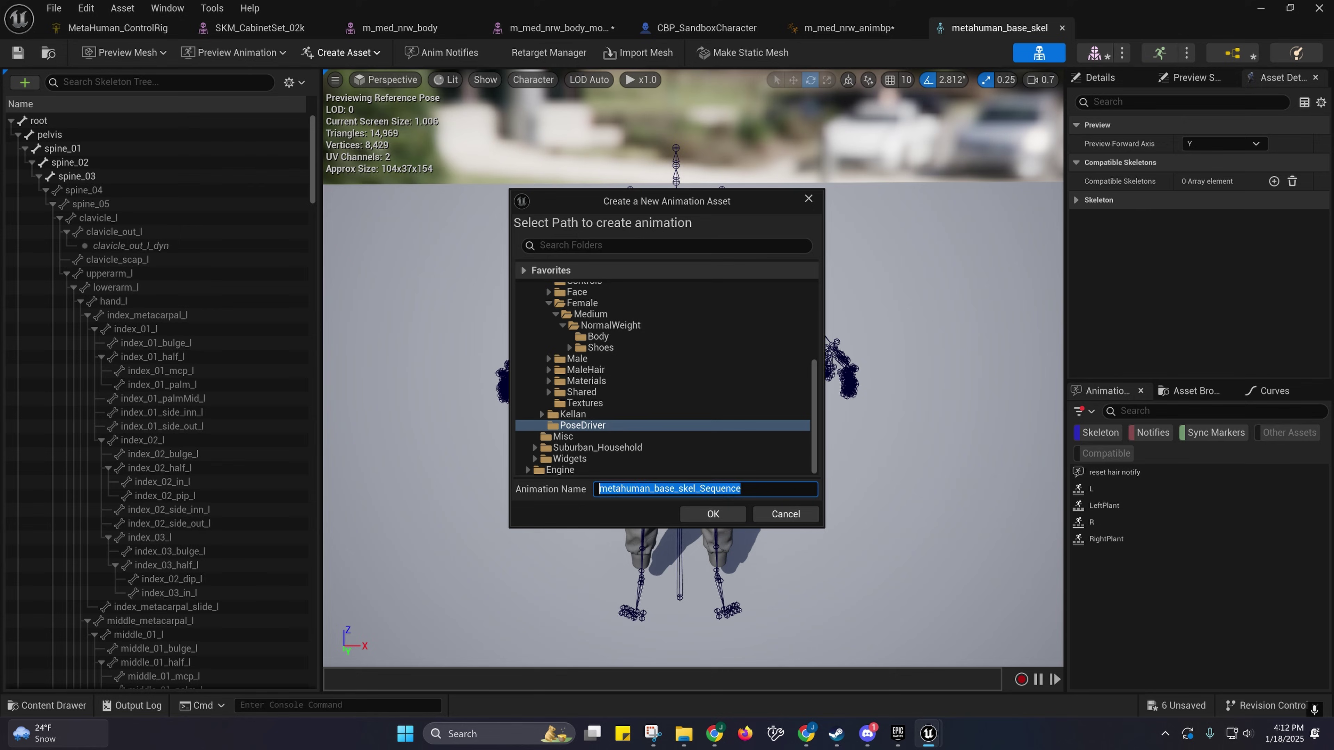
click(713, 514)
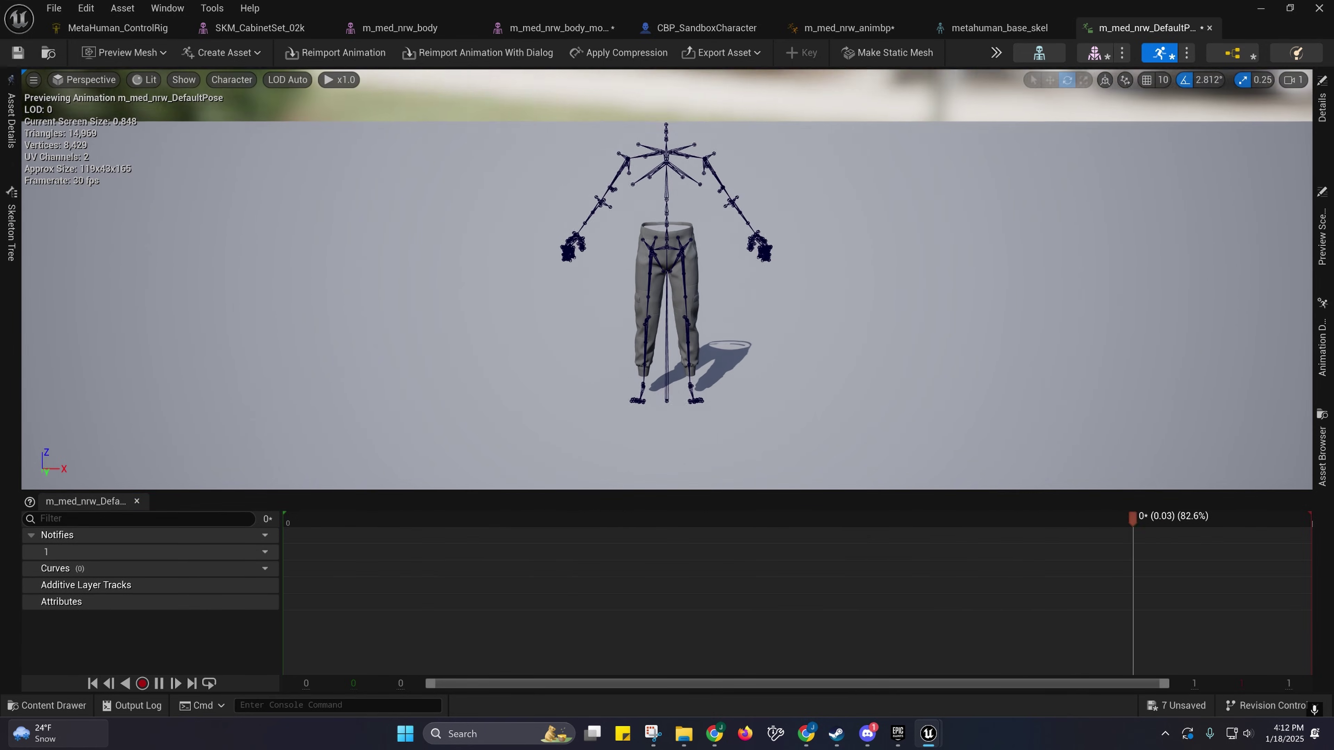
Step: Try m_med_nrw_body_mocap as the new animation's preview mesh, then reset the preview mesh and undo
click(1325, 176)
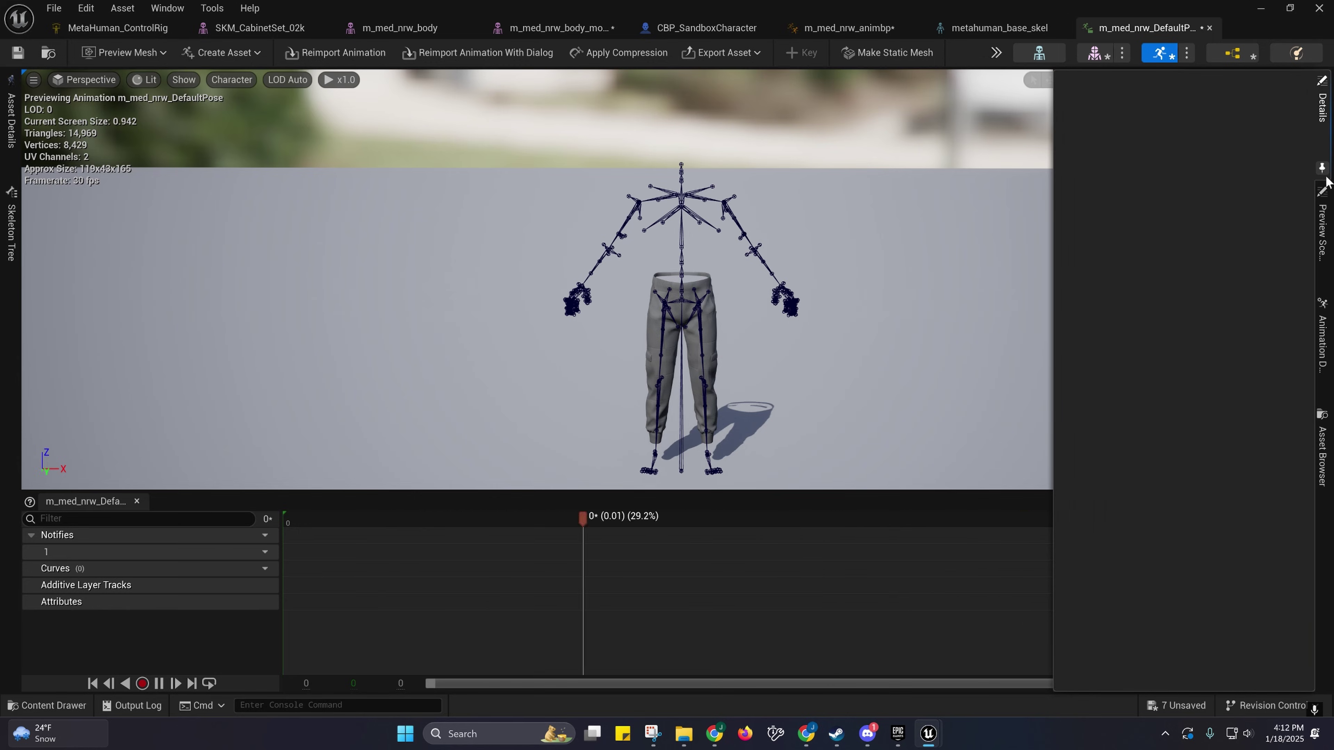
click(1324, 252)
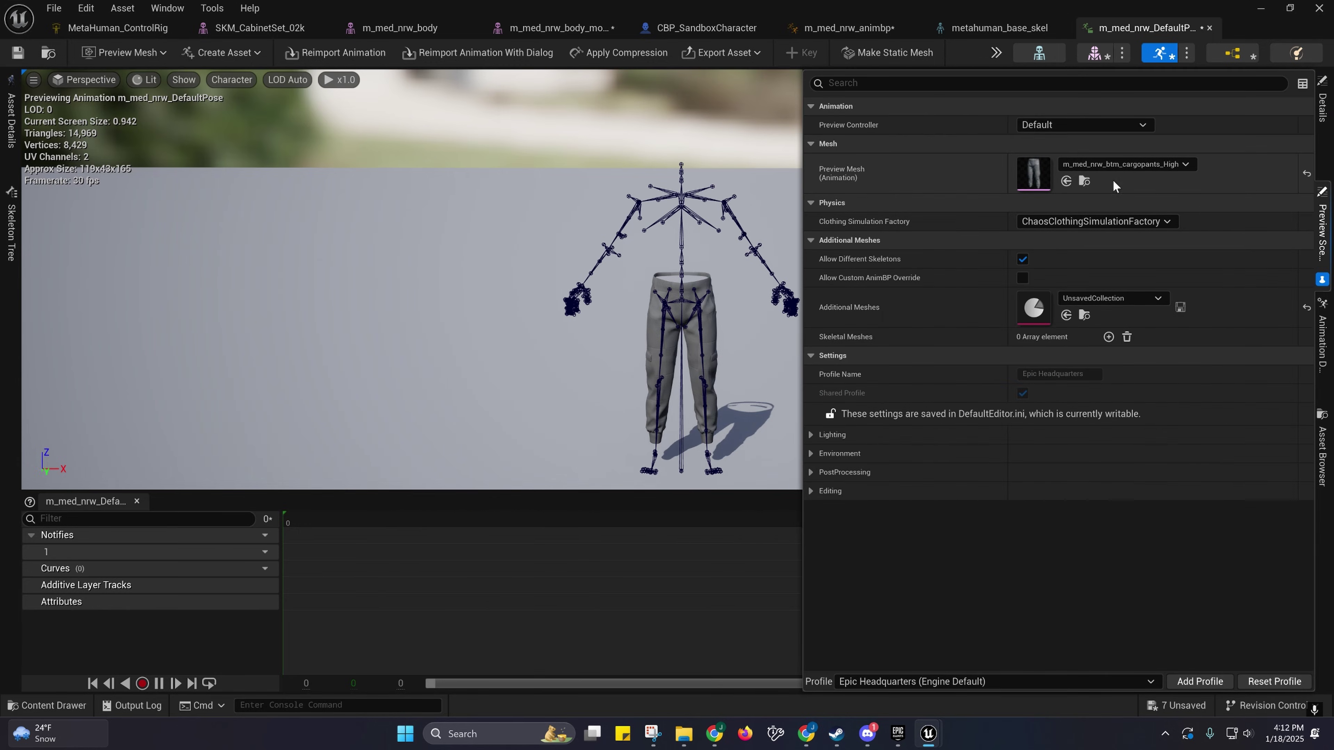
click(1113, 167)
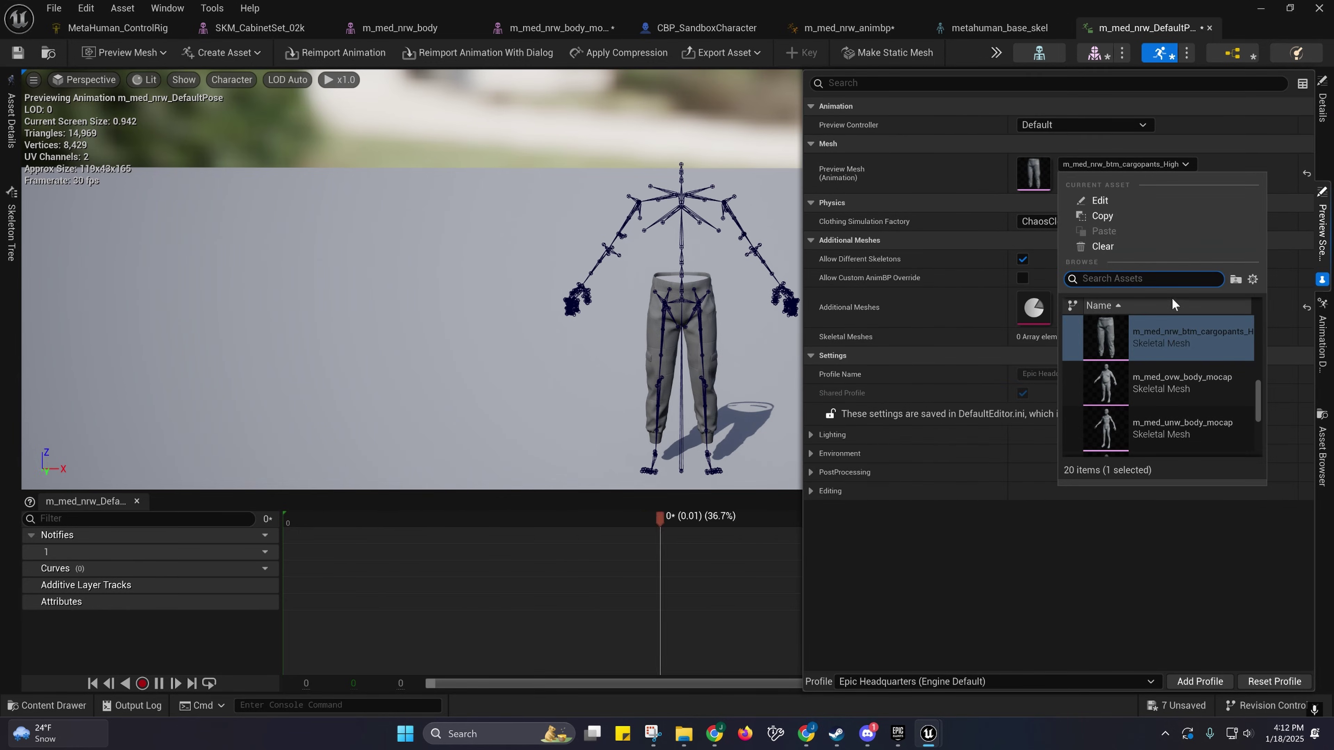
text(m_m)
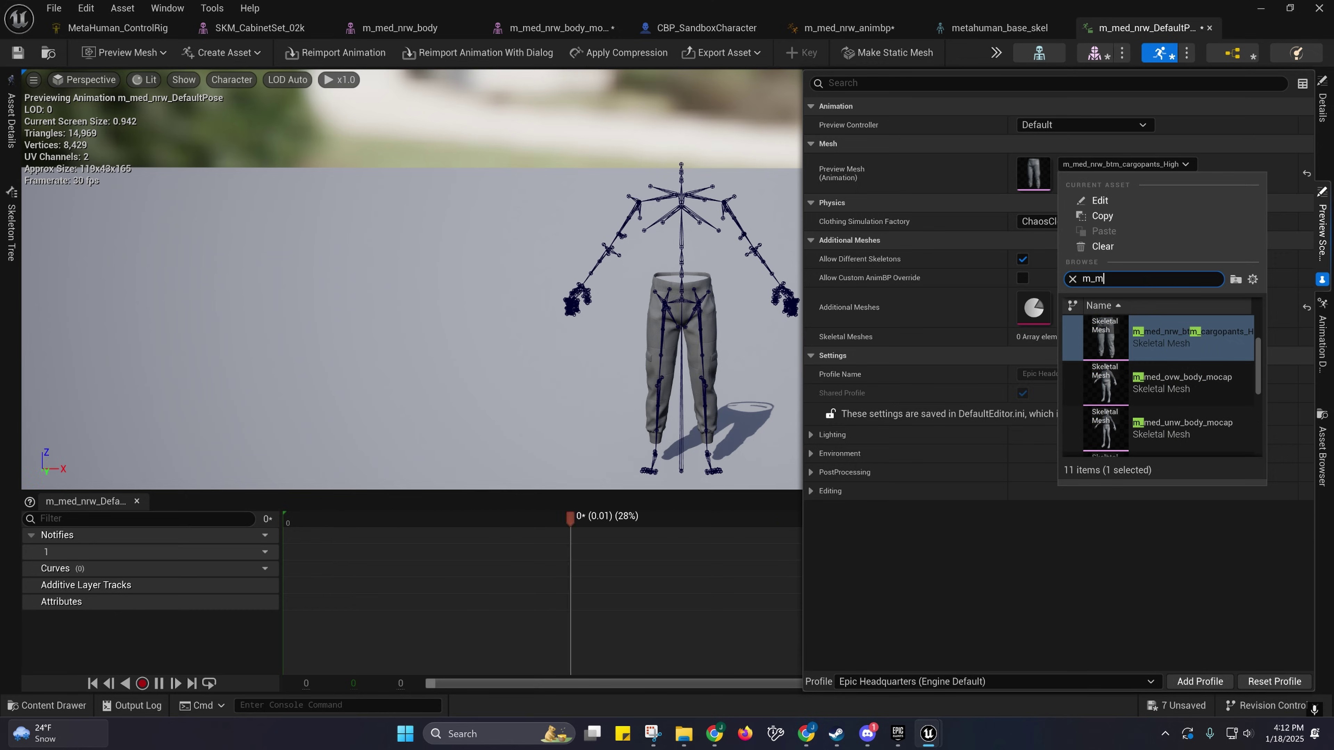
text(ed_nrw)
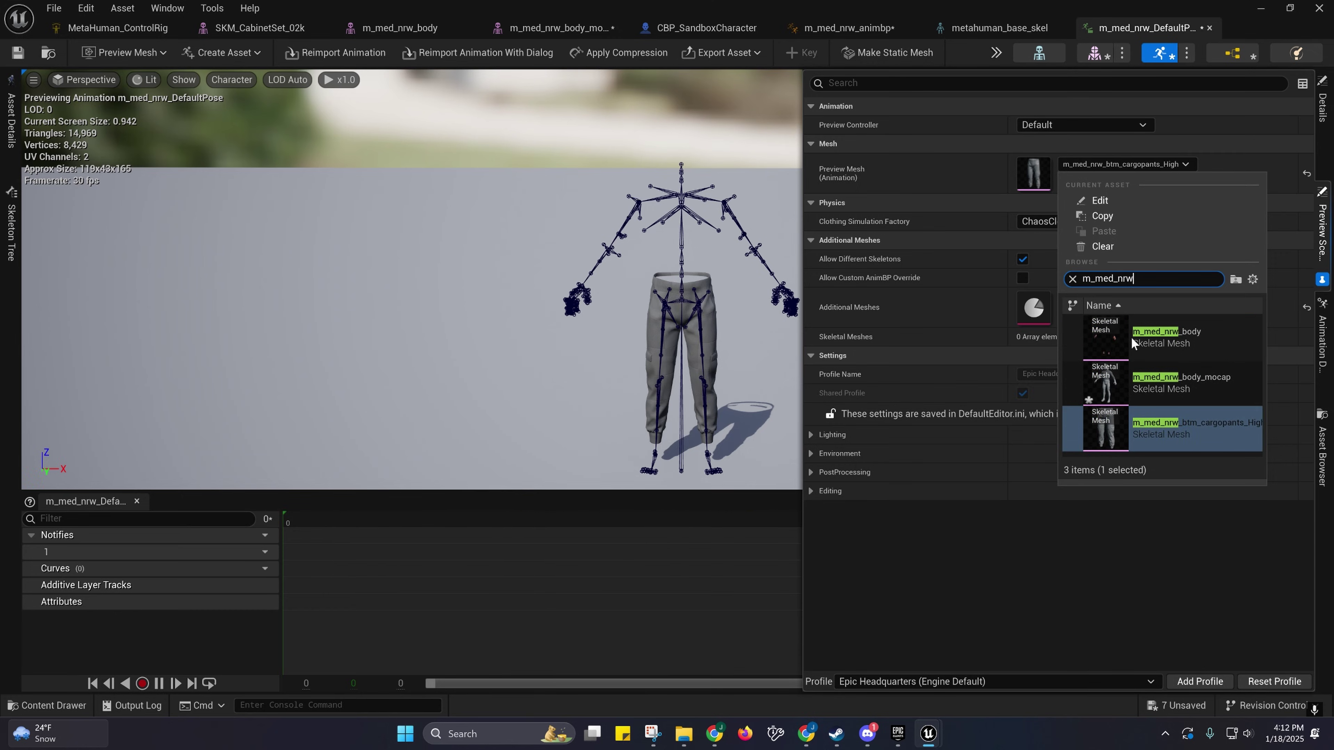
click(1151, 383)
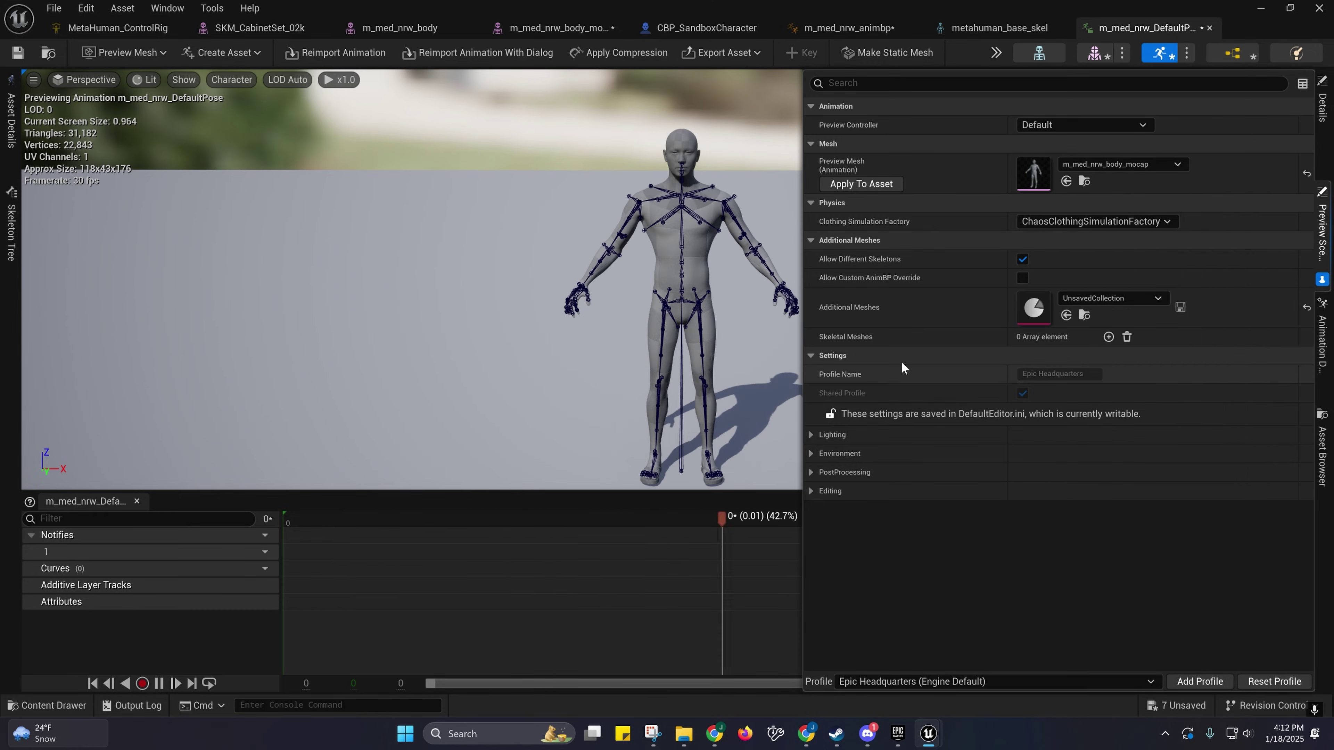
mouse_move(747, 320)
right_down()
mouse_move(761, 323)
mouse_move(747, 316)
right_up()
key(w)
key(s)
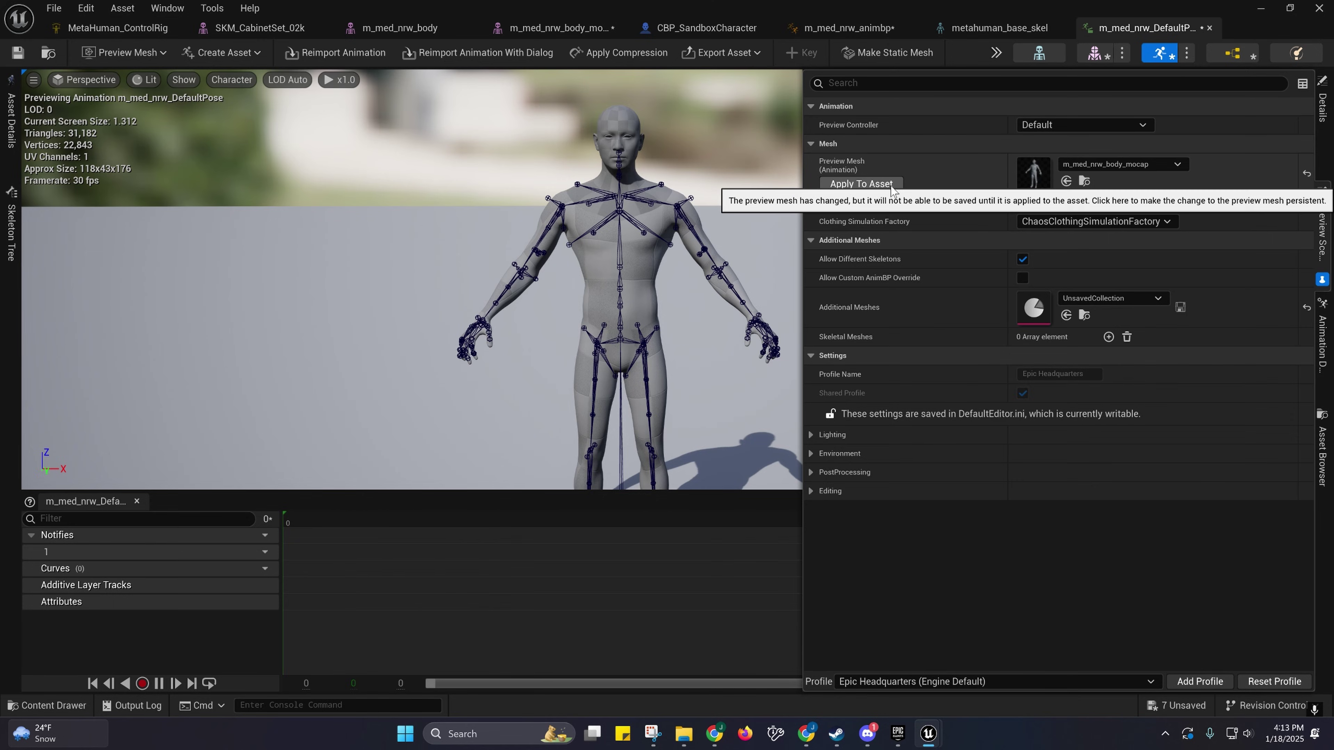
click(1306, 174)
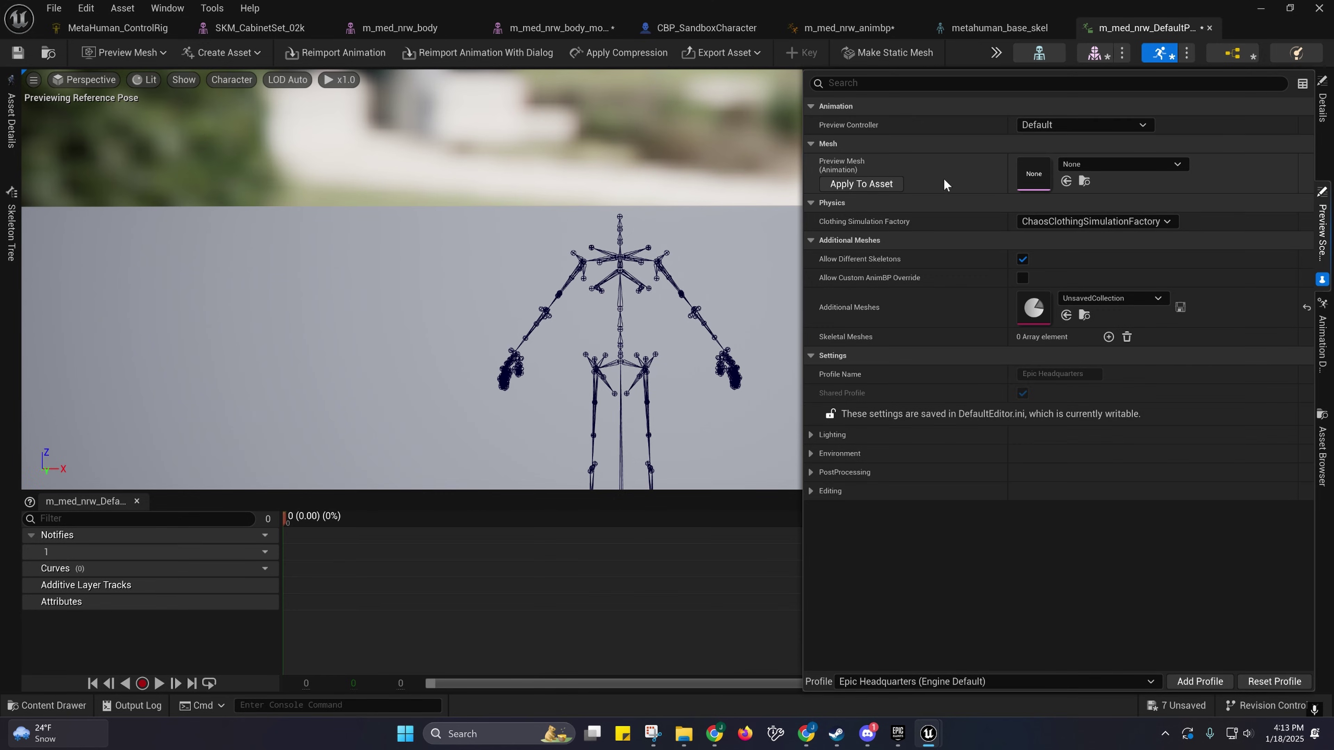
key(ctrl+z)
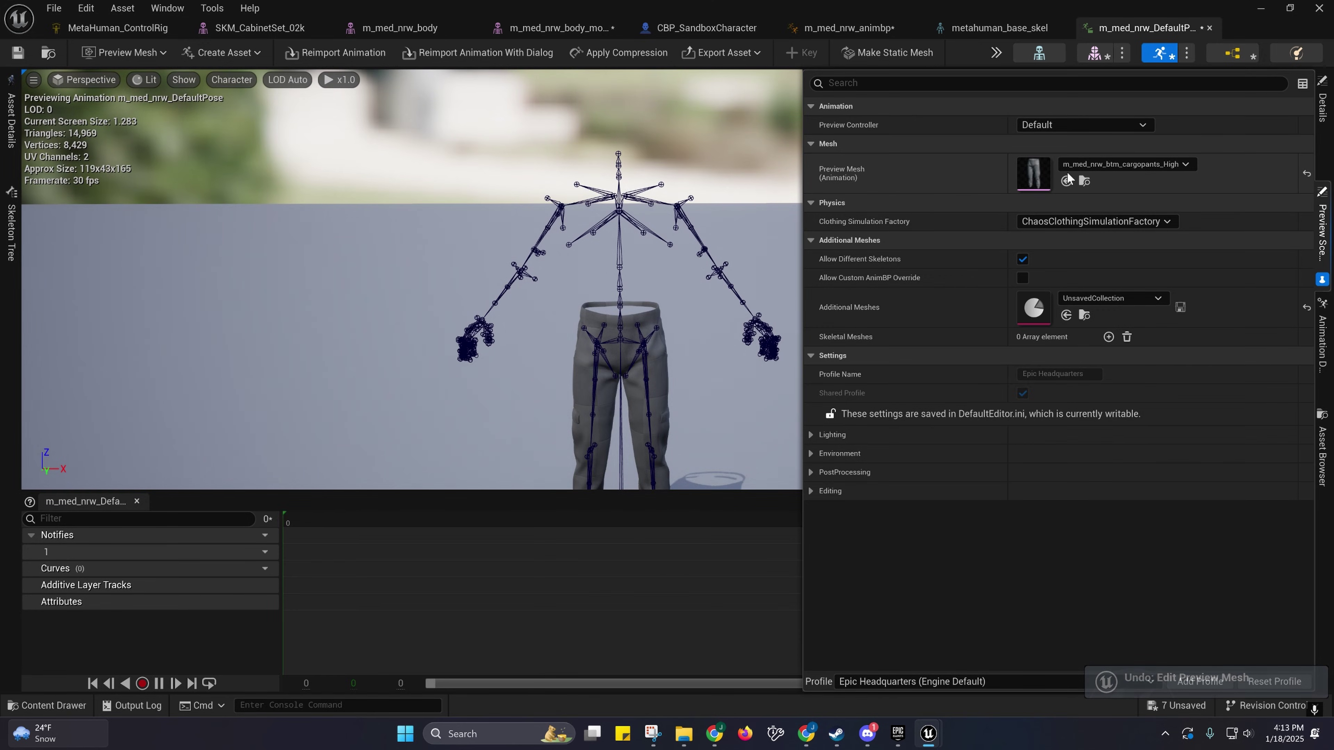
Step: Set the animation's preview mesh to m_med_nrw_body_mocap and apply it to the asset
click(1078, 168)
text(m)
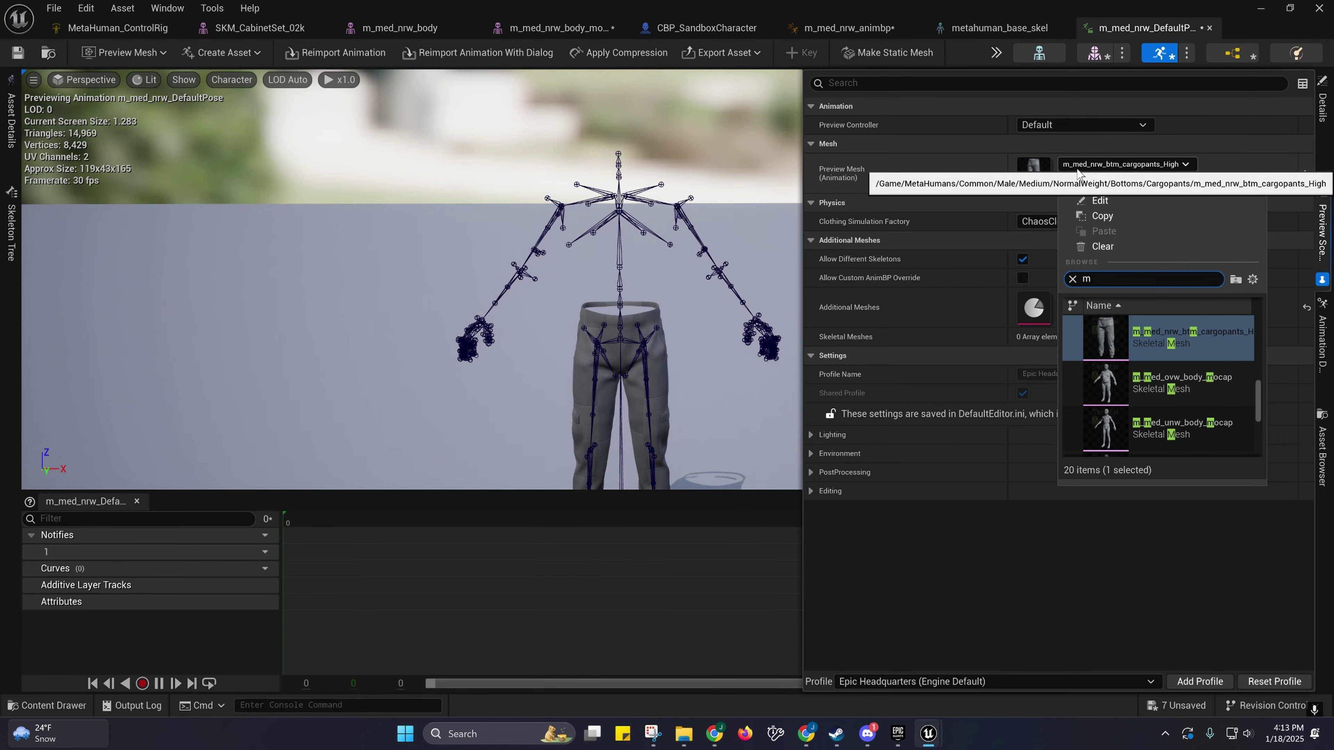
text(_med_nrw)
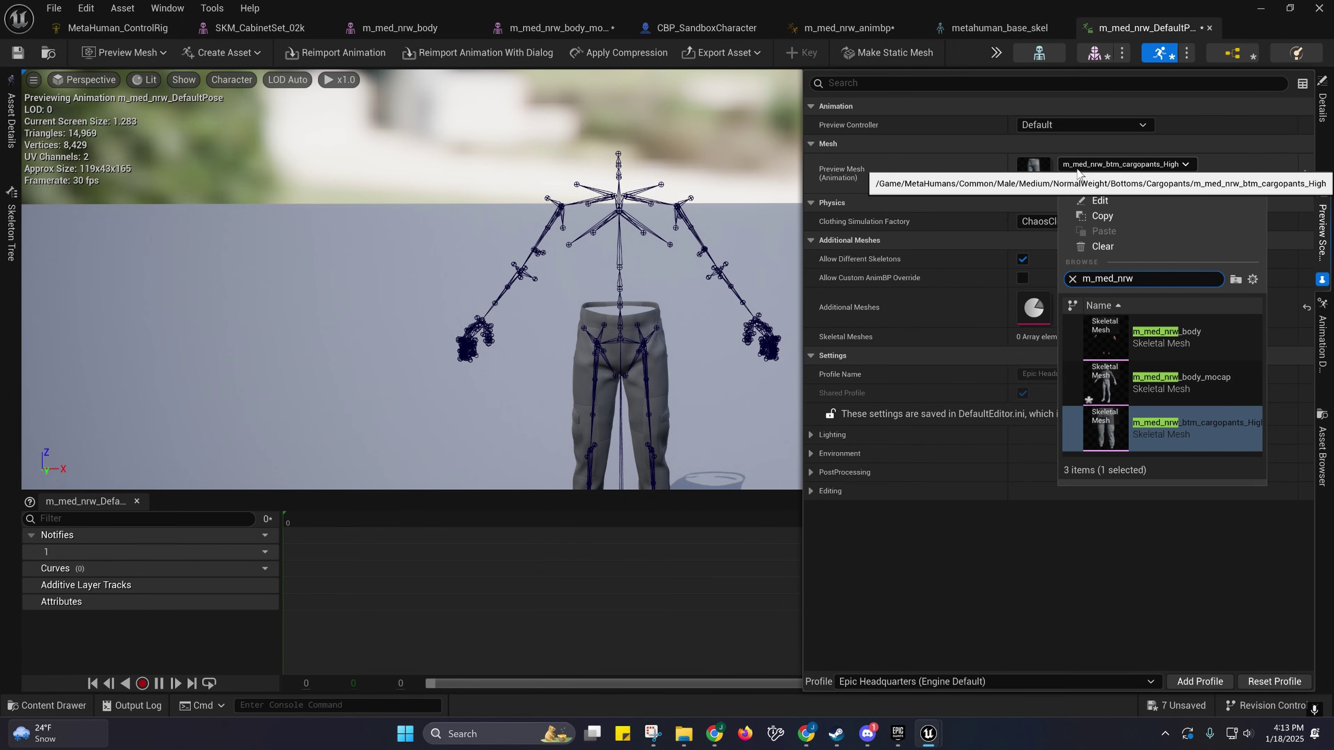
click(1119, 386)
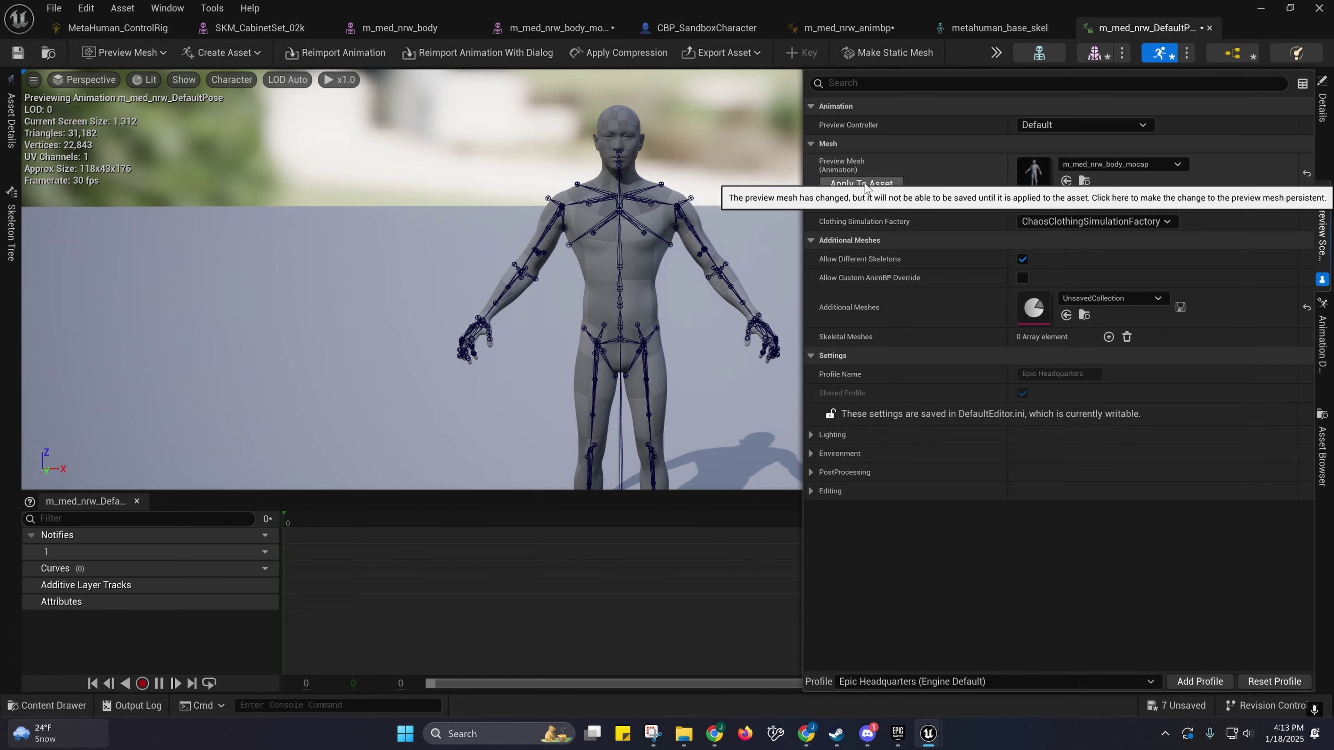
click(863, 184)
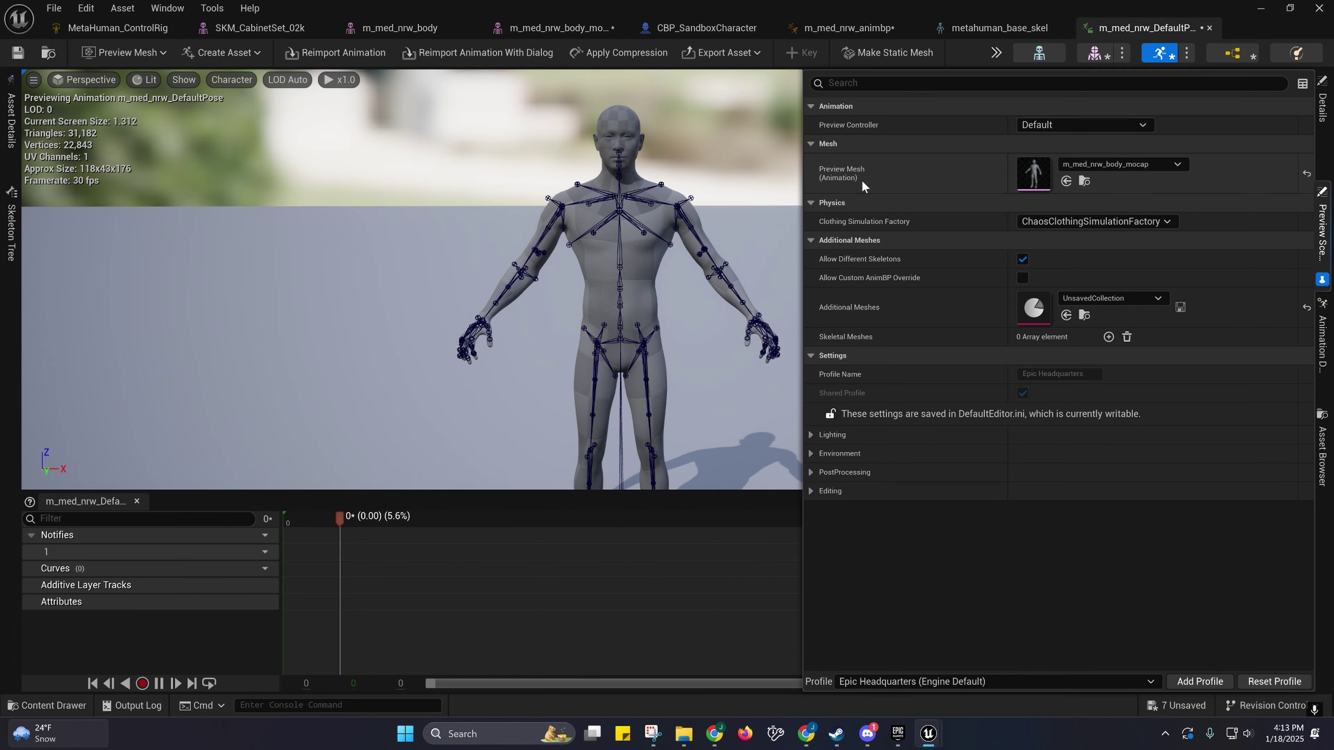
Step: Compare the body in the m_med_nrw_DefaultPose animation with the m_med_nrw_body_mocap mesh's reference pose
double_click(1029, 173)
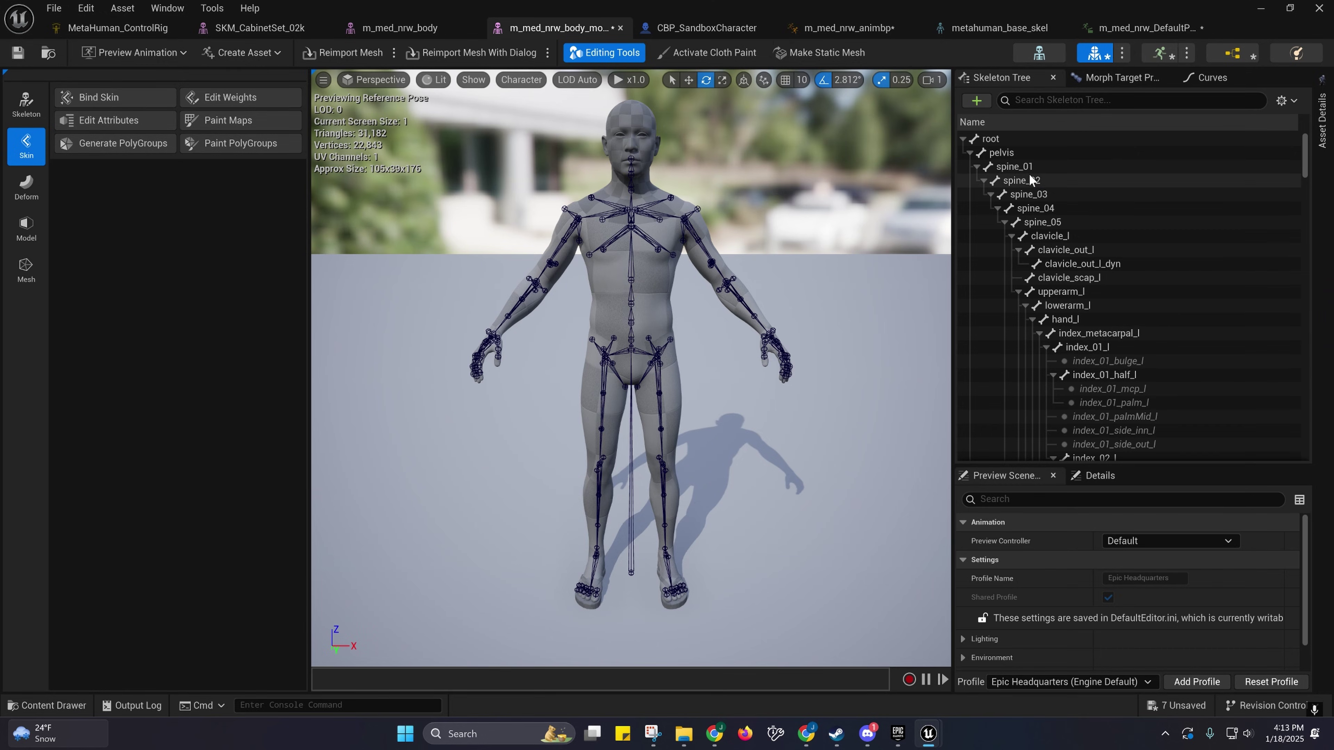
click(1129, 31)
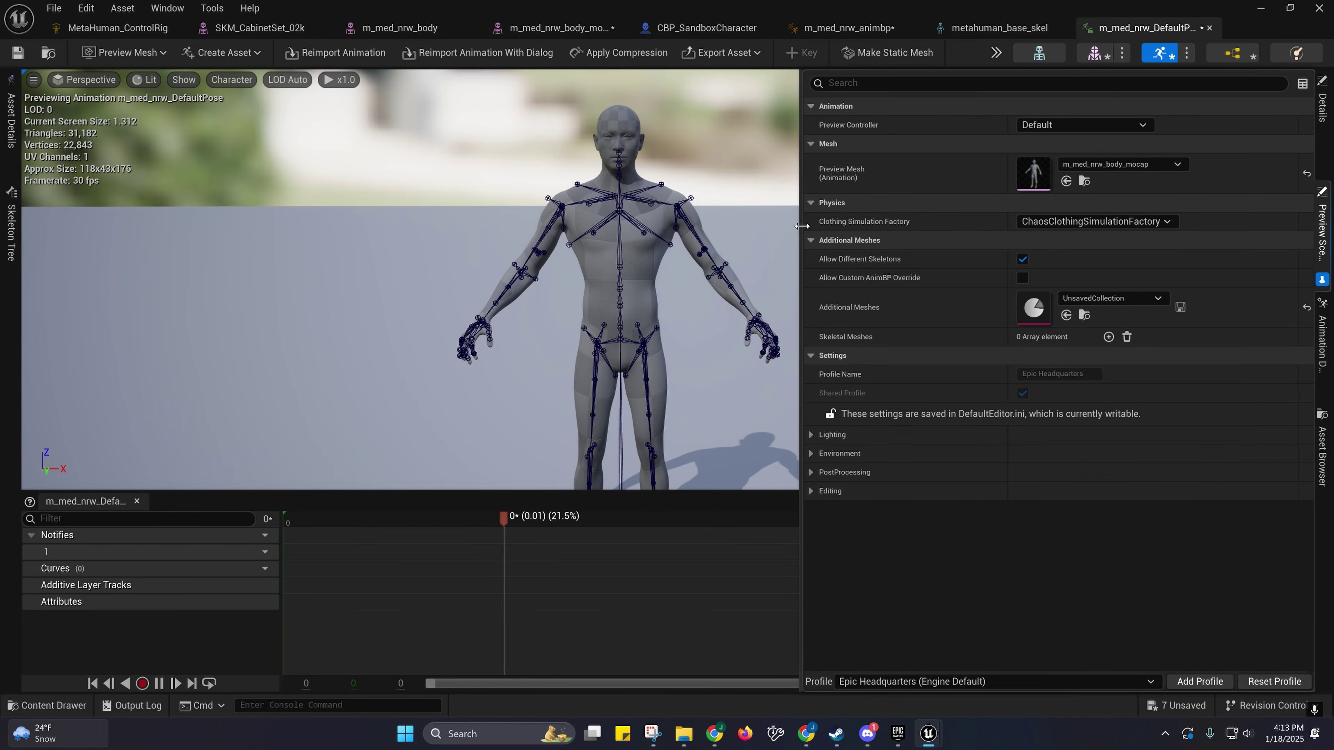
drag(803, 224, 969, 225)
key(w)
right_drag(615, 279, 606, 232)
key(s)
key(q)
key(e)
key(q)
key(s)
Step: Show the translation retargeting options for the bones in the animation's skeleton tree
click(10, 120)
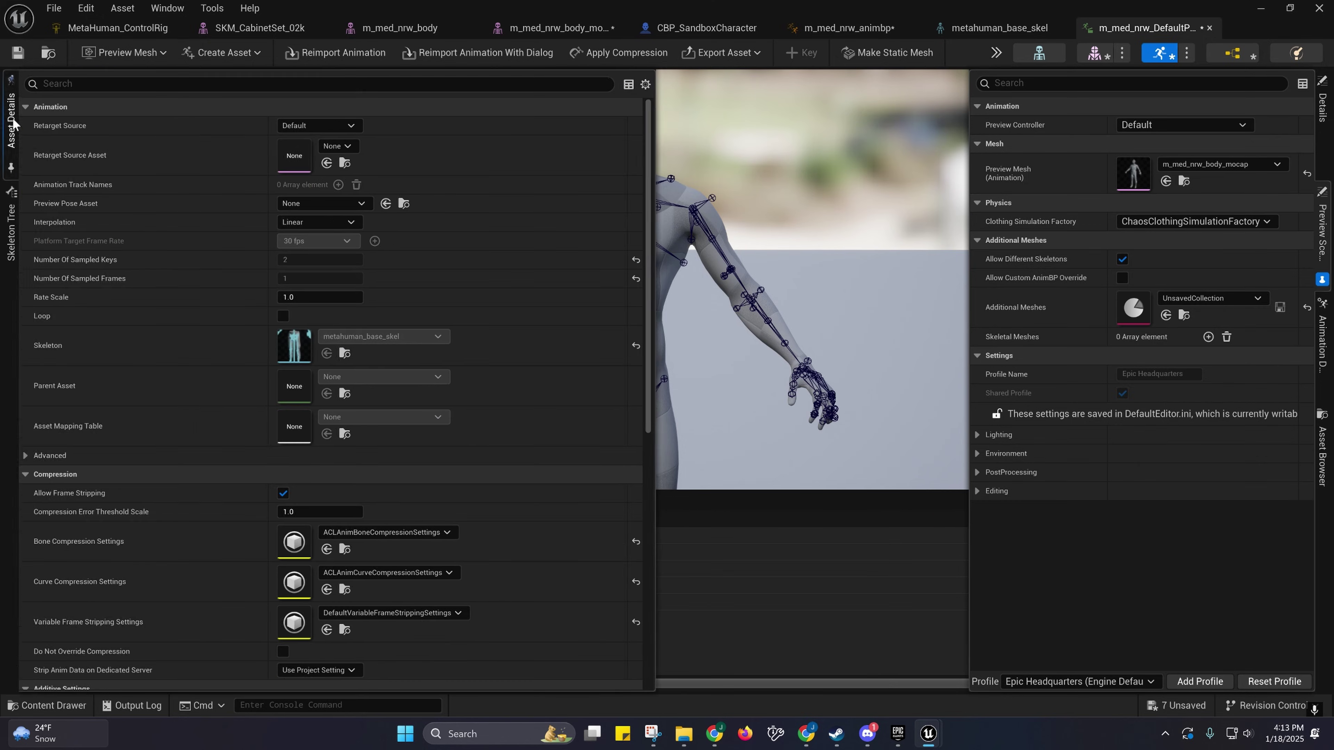
click(11, 234)
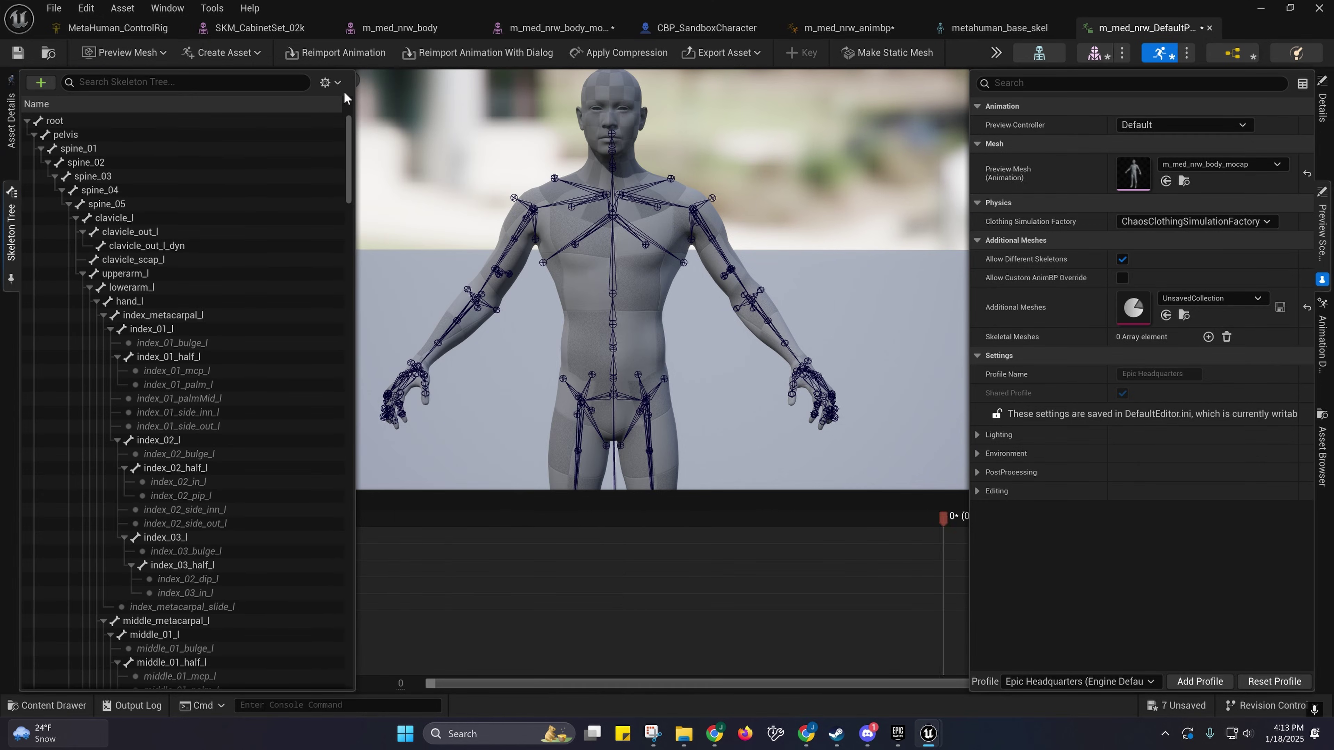
click(331, 83)
click(345, 171)
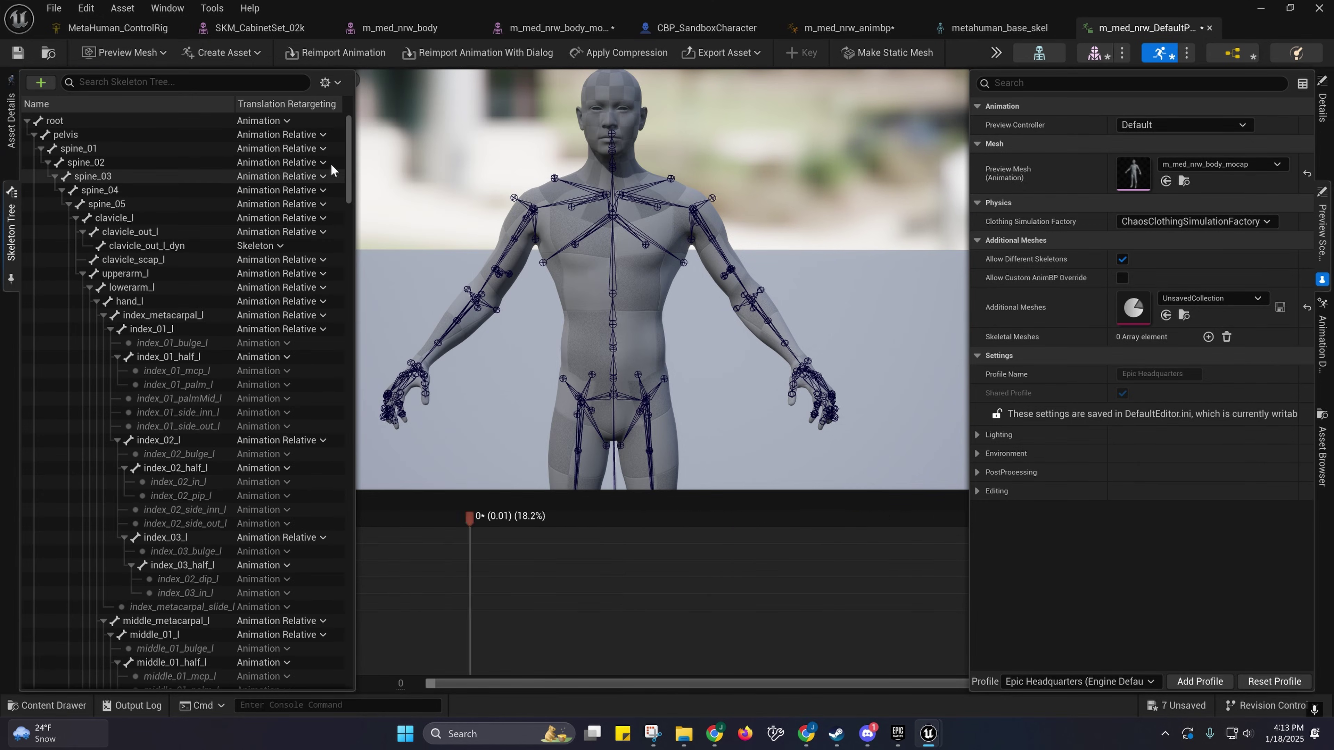
Step: Recursively set translation retargeting to Skeleton from the root bone, check the body shape, and undo the change
right_click(259, 120)
click(345, 271)
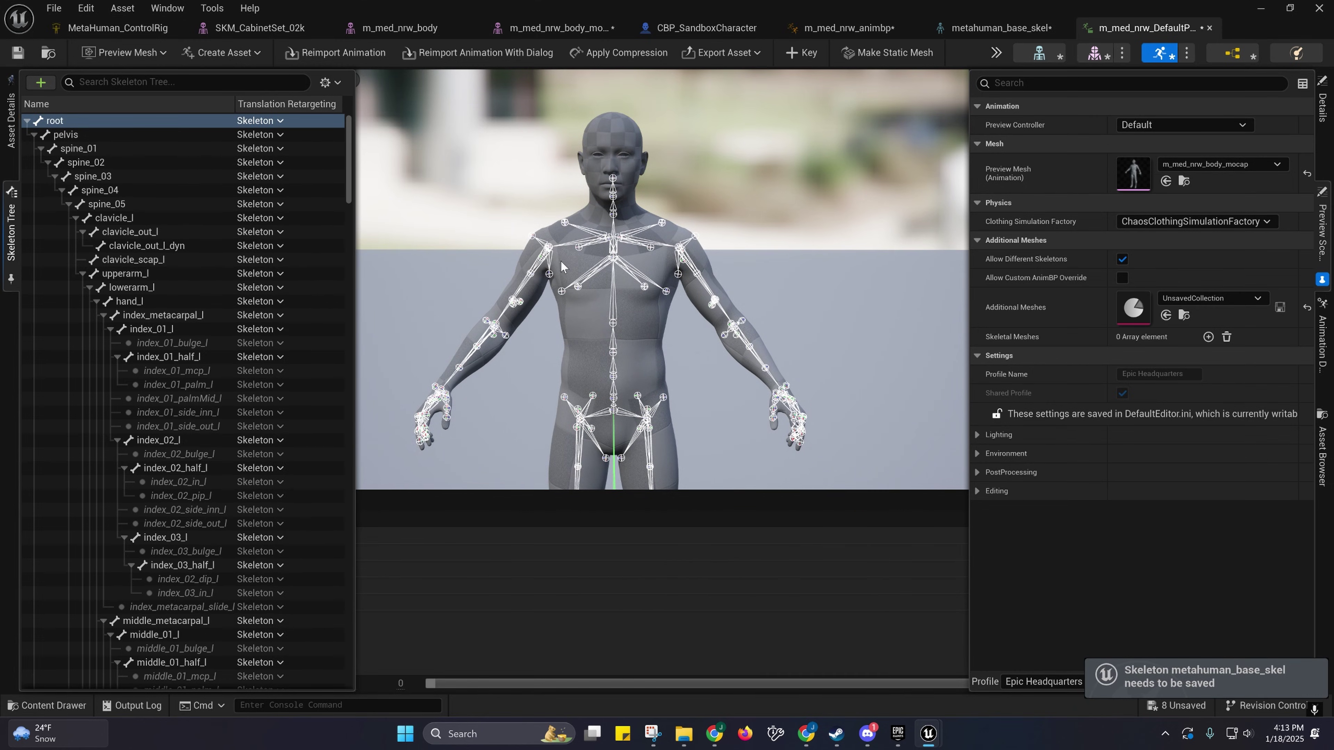
right_drag(602, 342, 600, 370)
click(11, 232)
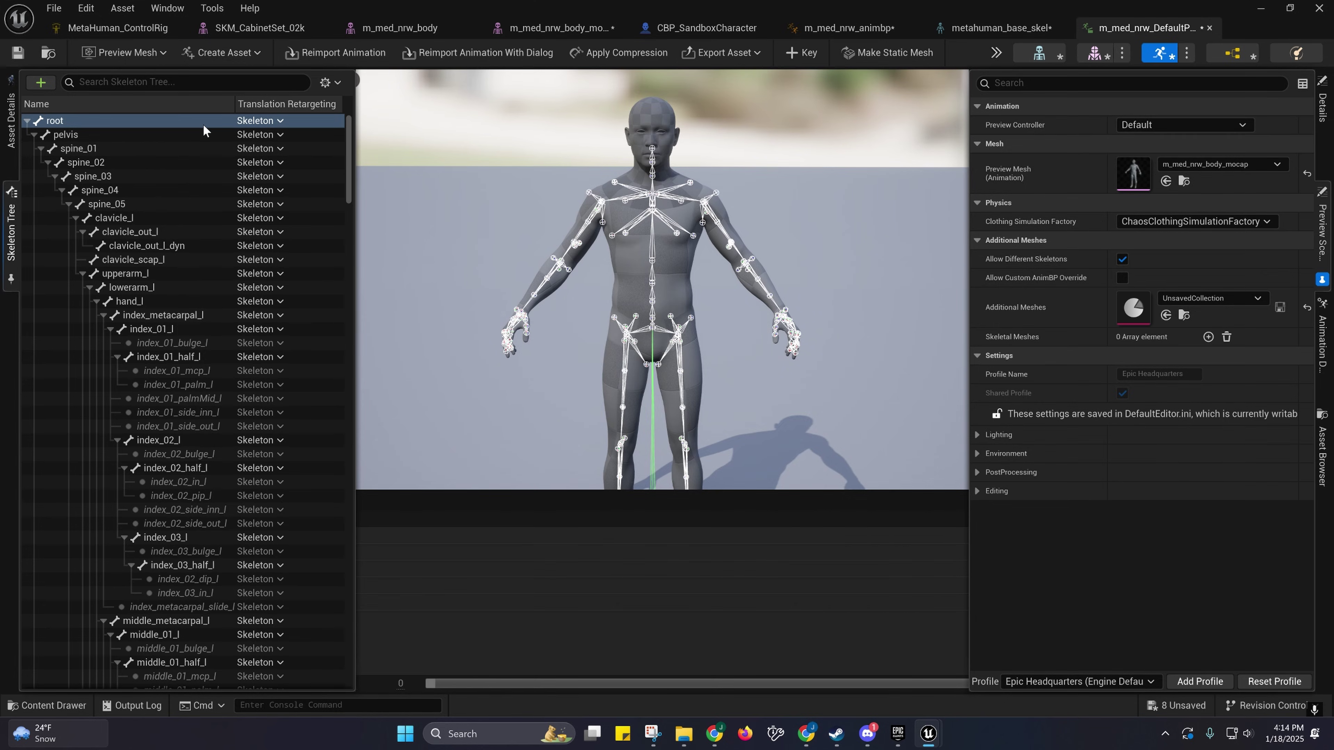
key(ctrl+z)
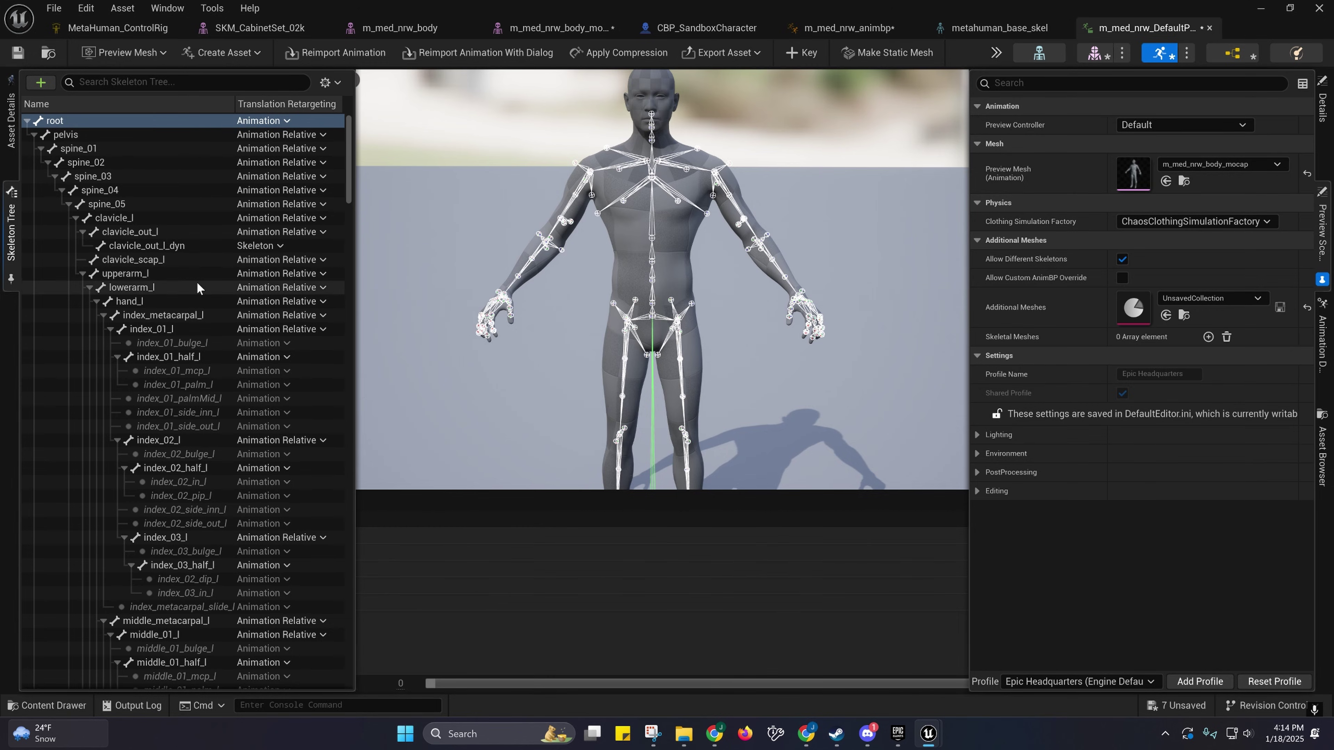
Step: Examine the body's proportions in the default-pose preview against the per-bone translation retargeting modes
click(11, 246)
key(w)
right_drag(149, 140, 154, 131)
click(10, 221)
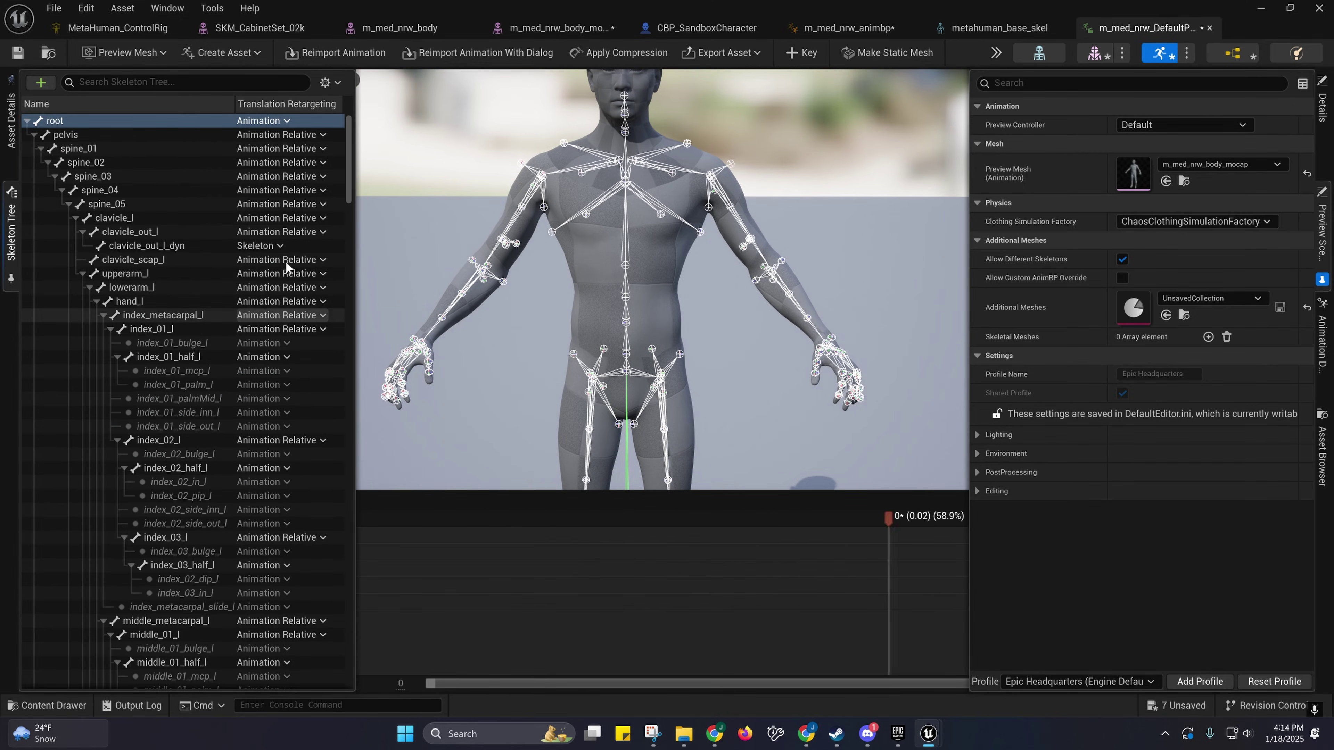
click(543, 282)
scroll(544, 282, down, 6)
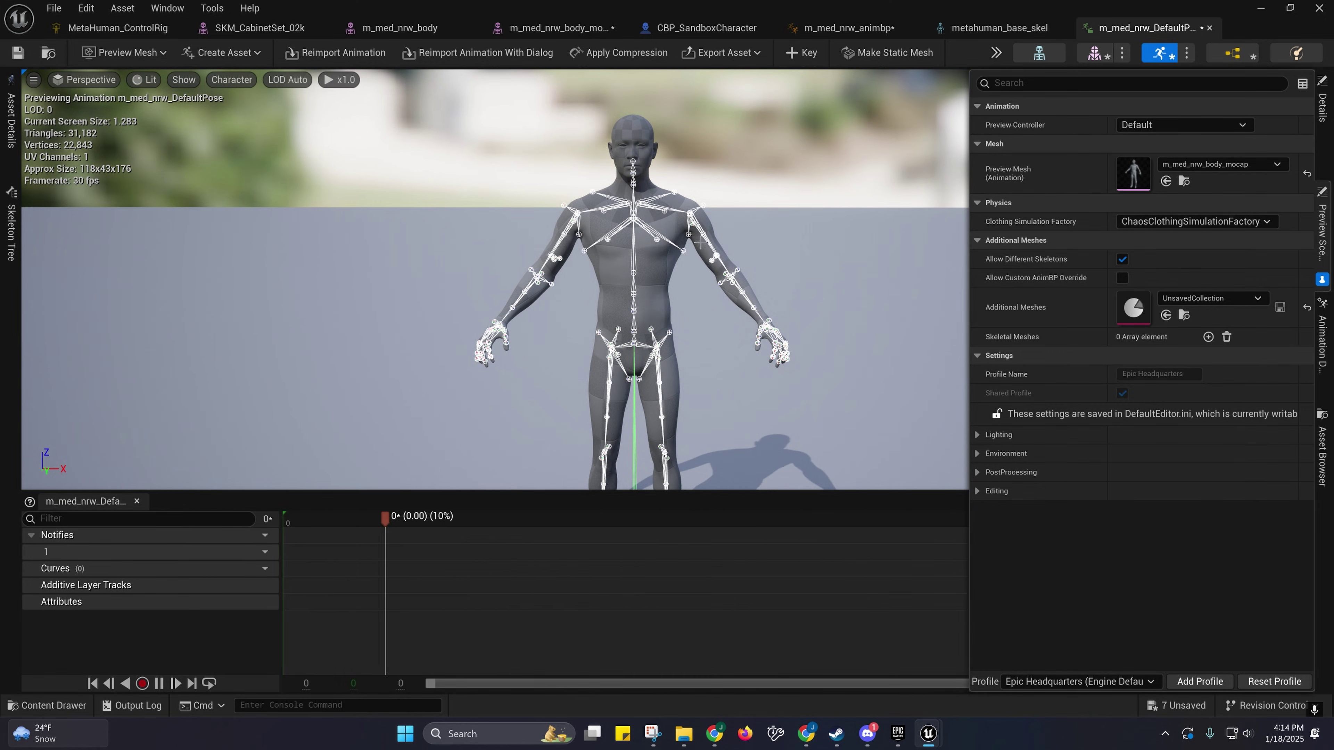
Step: Review the translation retargeting modes in the default-pose animation's skeleton tree
mouse_move(729, 297)
right_down()
mouse_move(760, 313)
mouse_move(733, 344)
mouse_move(743, 318)
mouse_move(706, 271)
mouse_move(722, 278)
right_up()
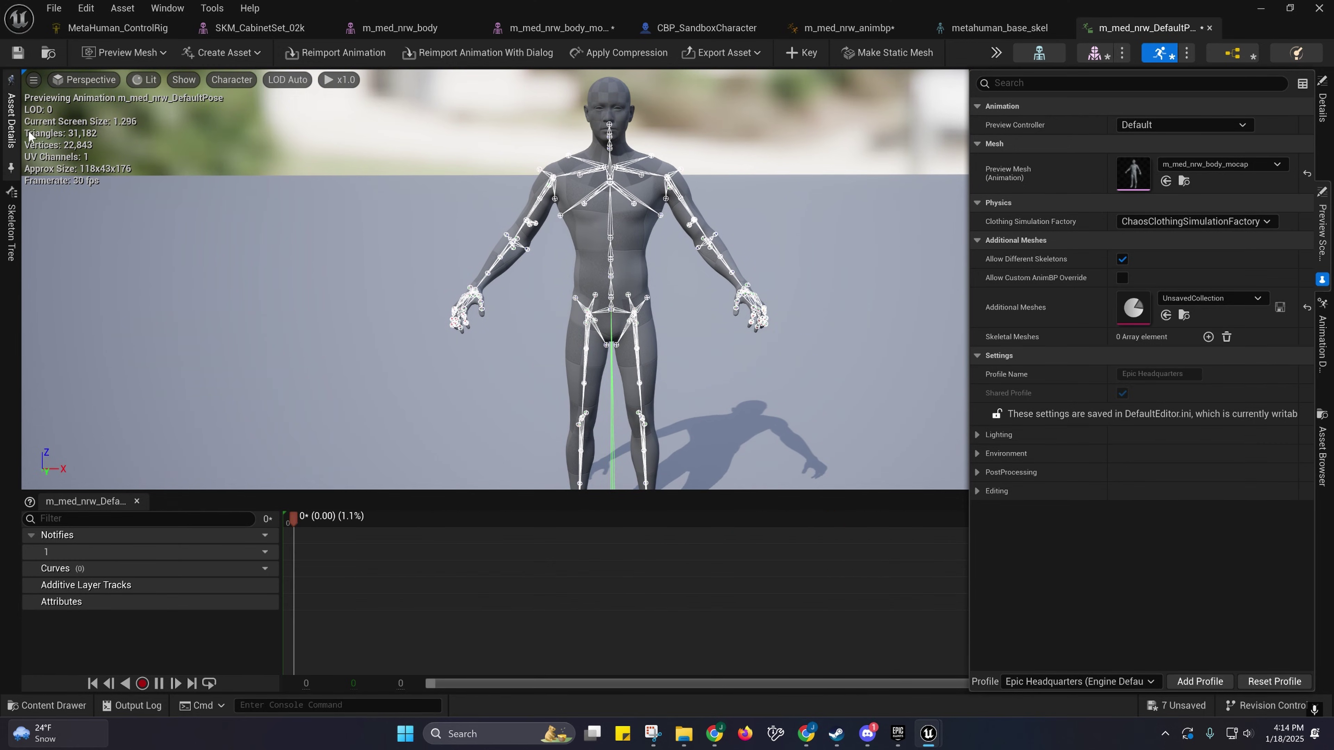
click(10, 232)
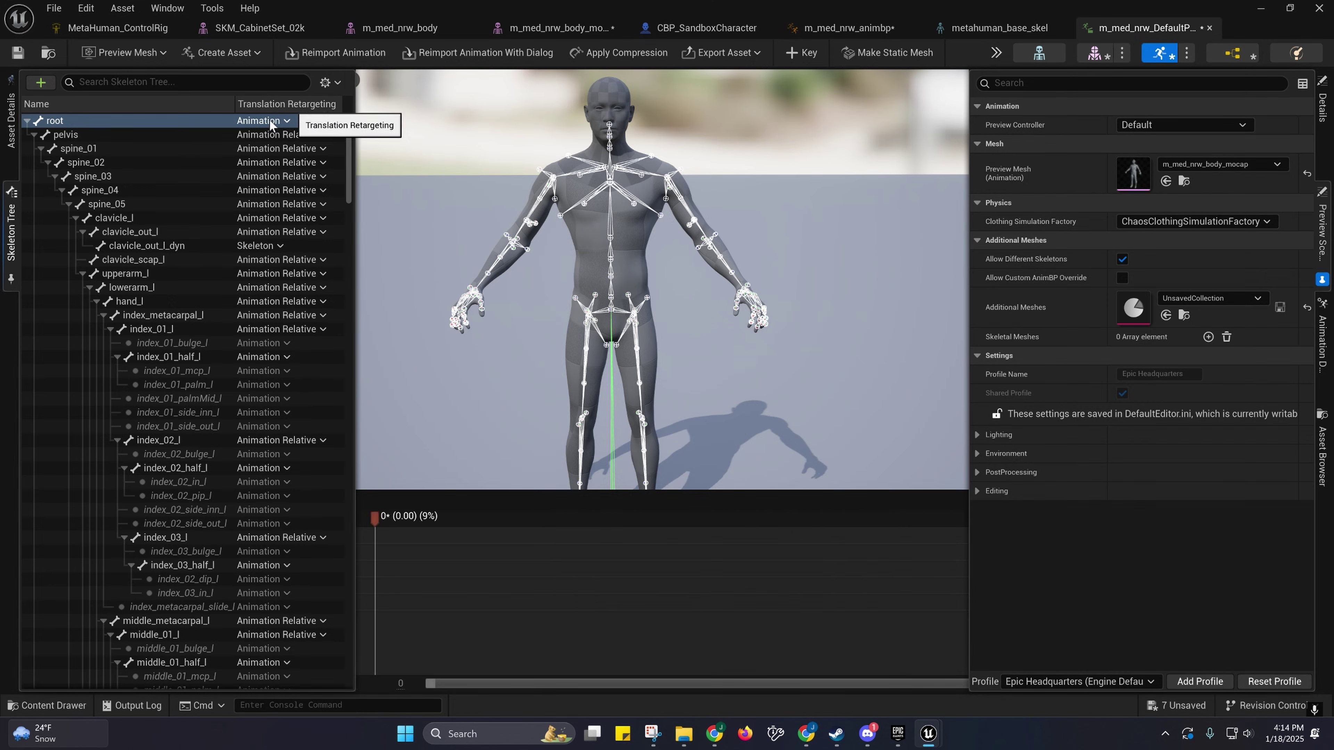
click(5, 231)
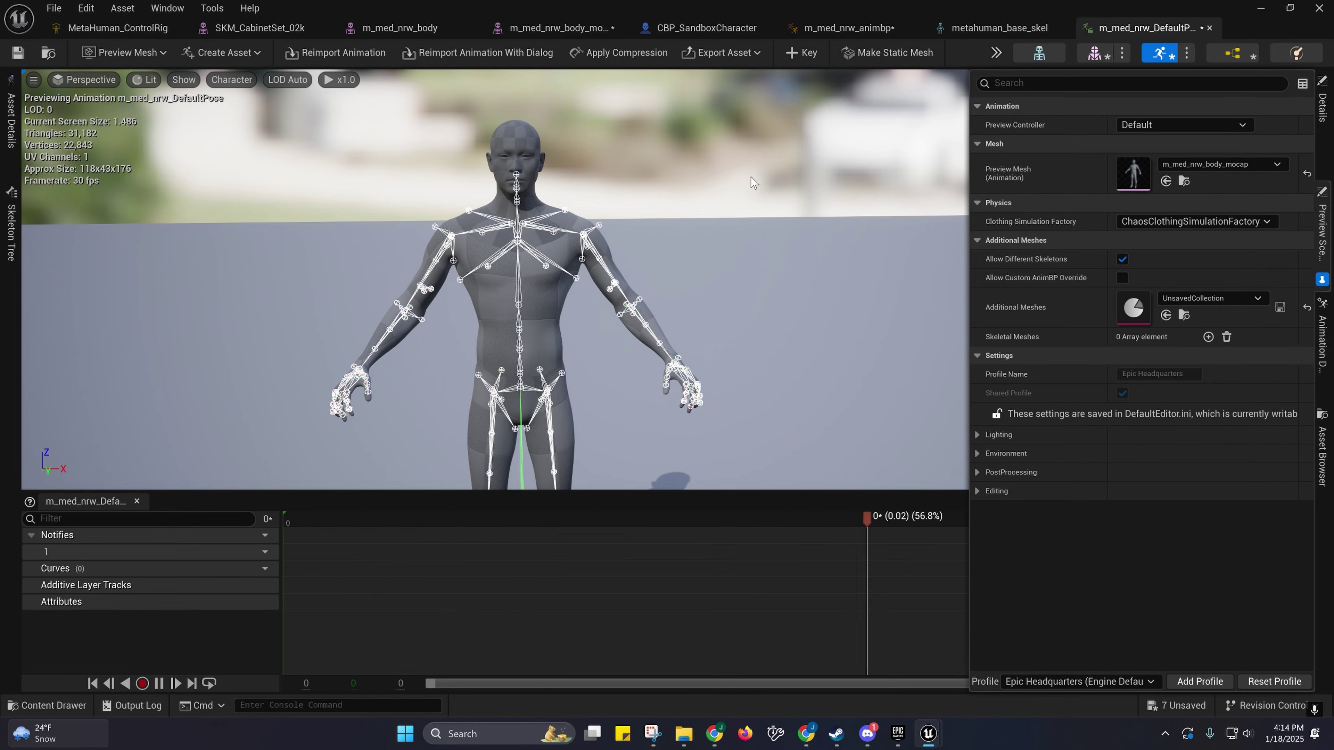
Step: Bake the m_med_nrw_DefaultPose animation to MetaHuman_ControlRig with Reset Controls enabled and inspect the rigged body in the level
click(998, 55)
mouse_move(1051, 76)
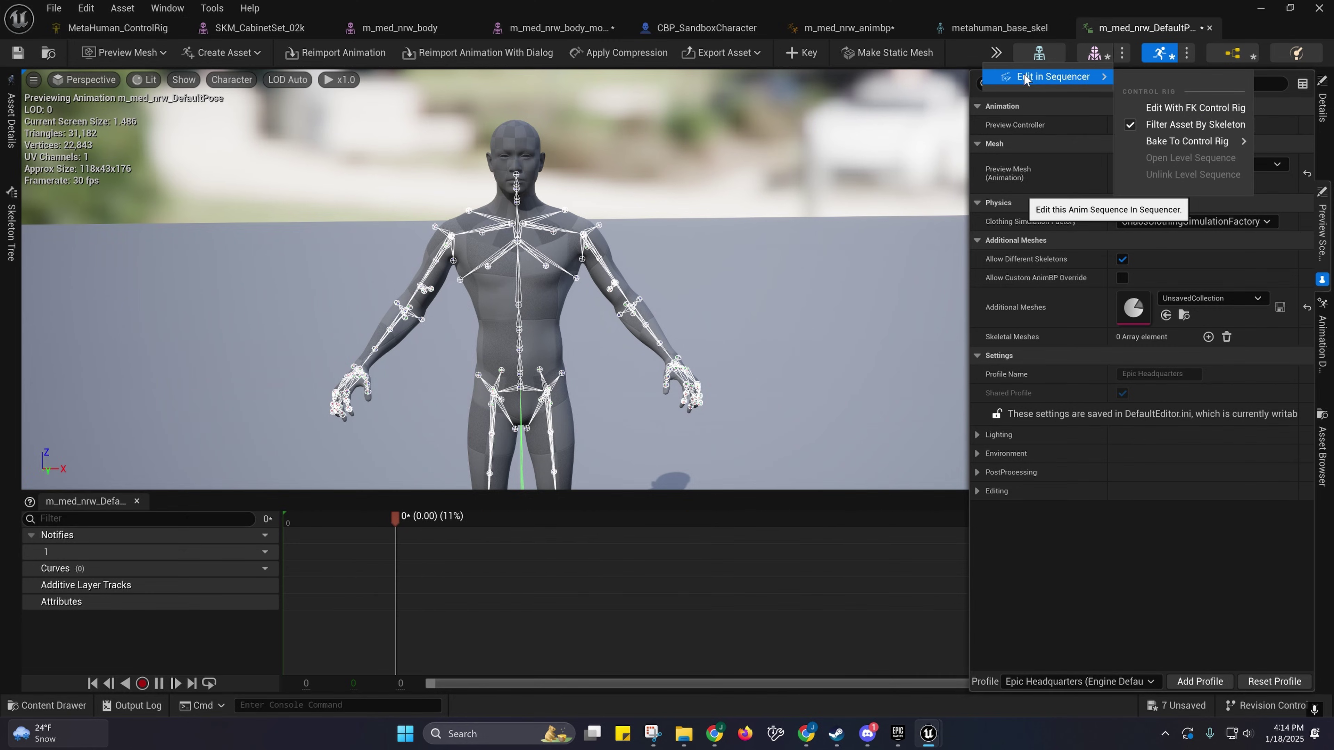
mouse_move(1159, 145)
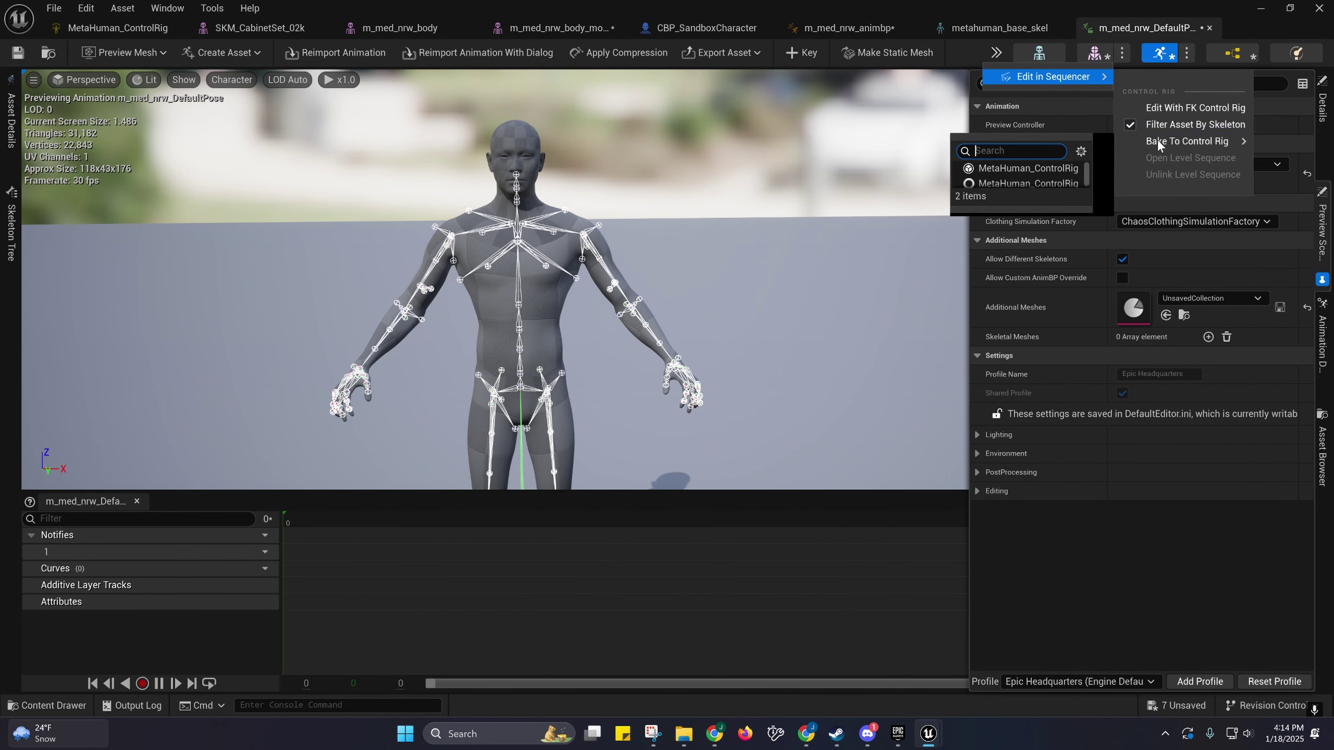
click(1060, 169)
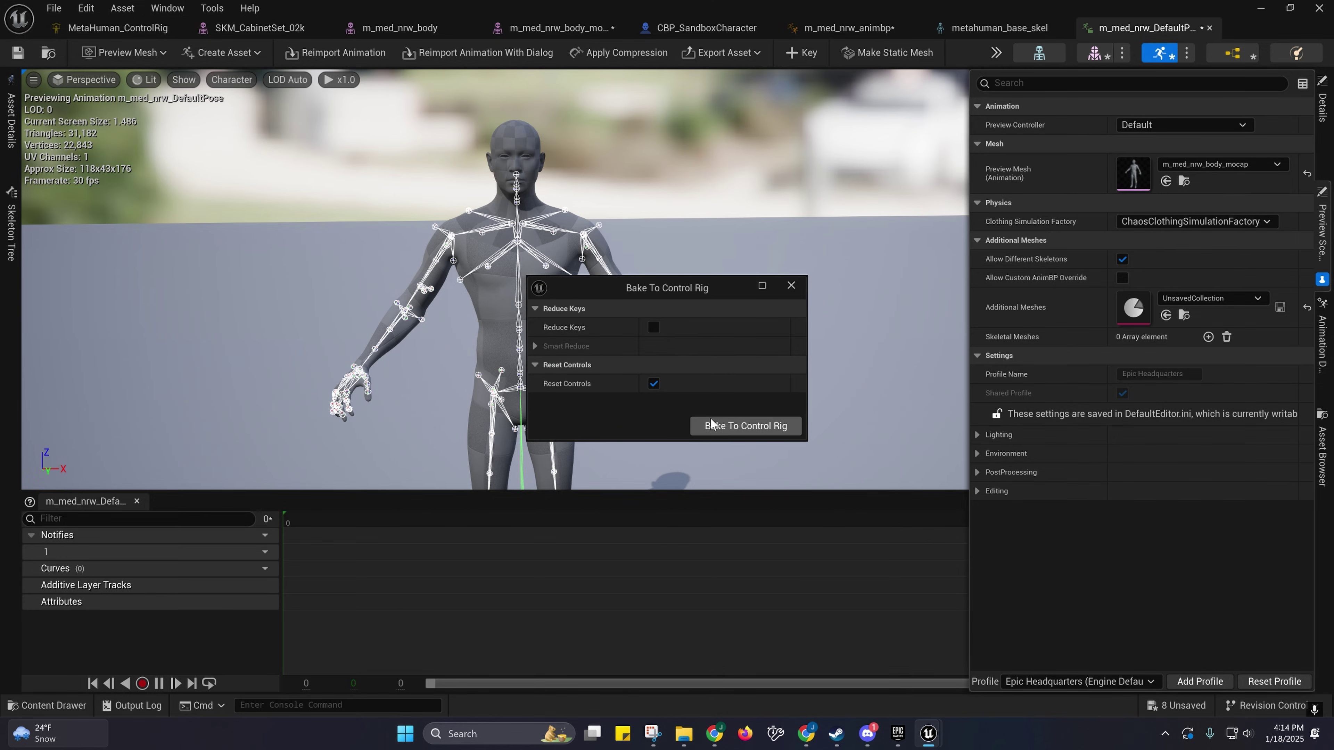
click(720, 427)
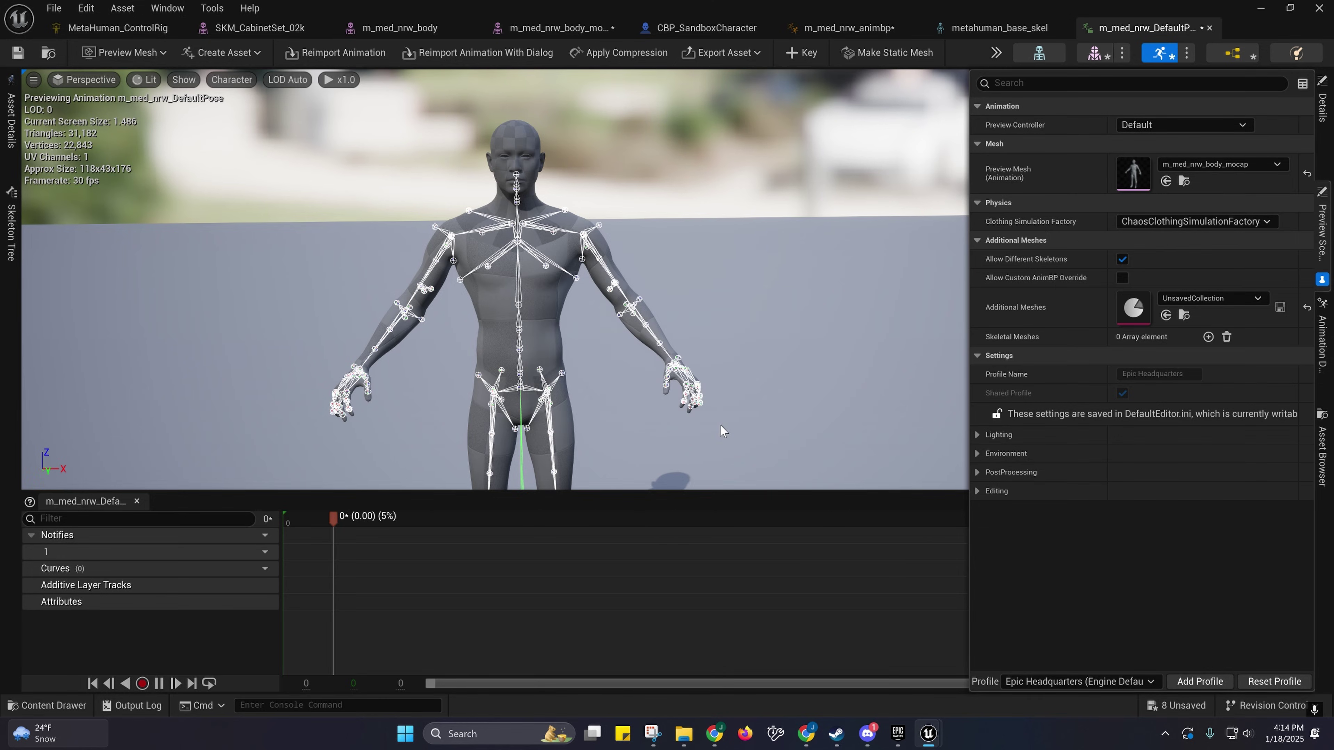
click(1260, 9)
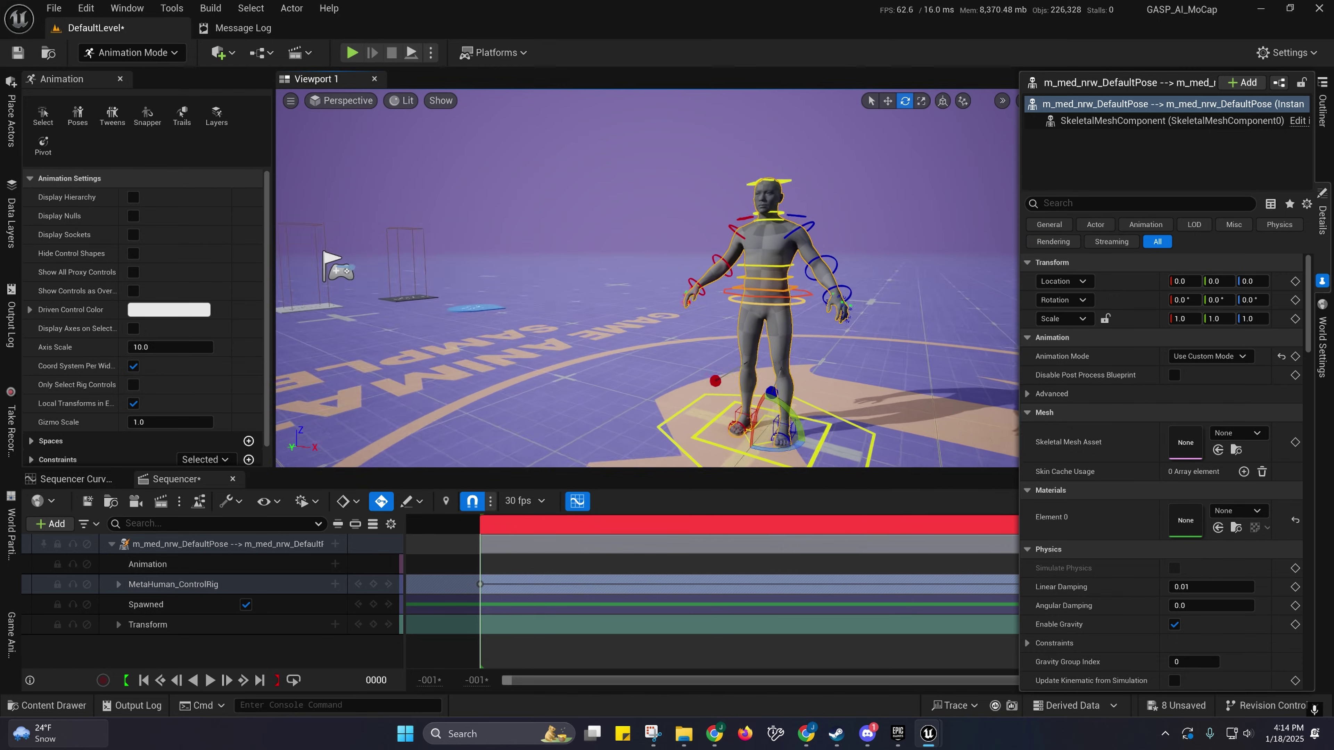
key(f)
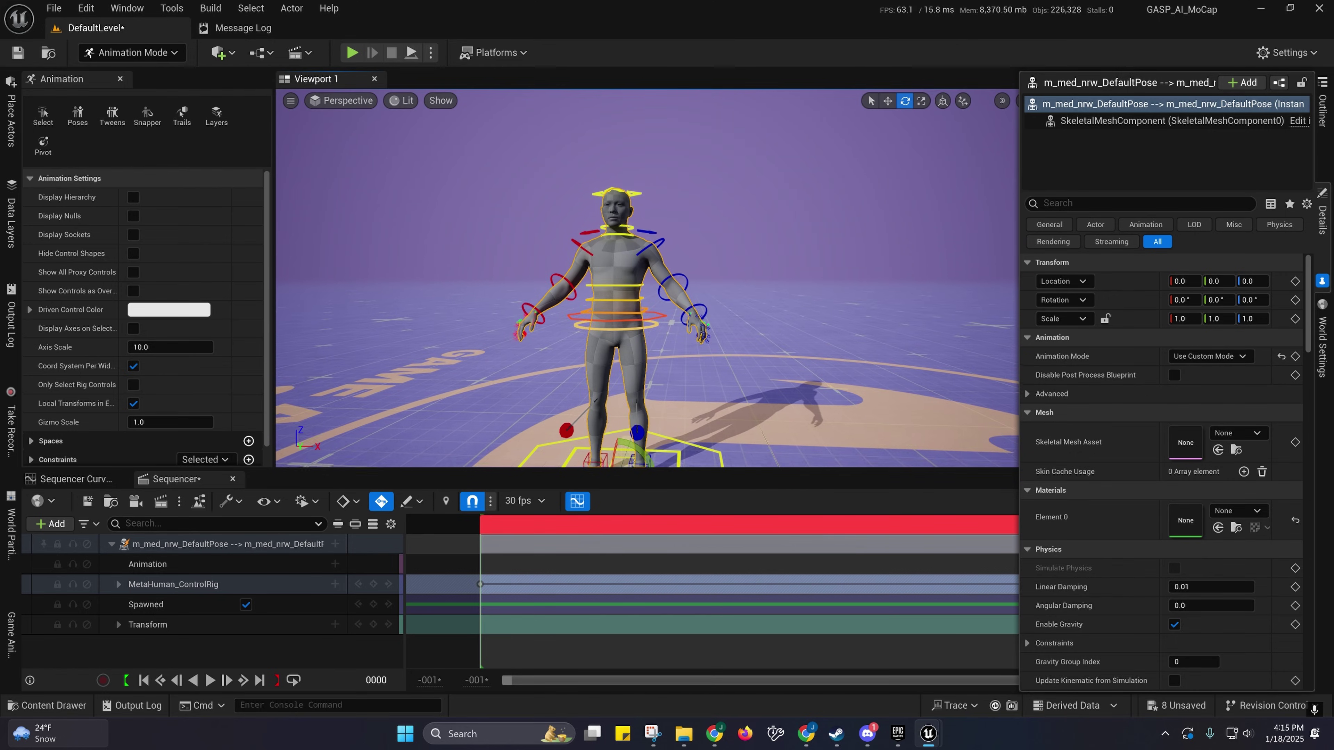
key(w)
mouse_move(675, 207)
right_down()
mouse_move(662, 211)
mouse_move(675, 207)
right_up()
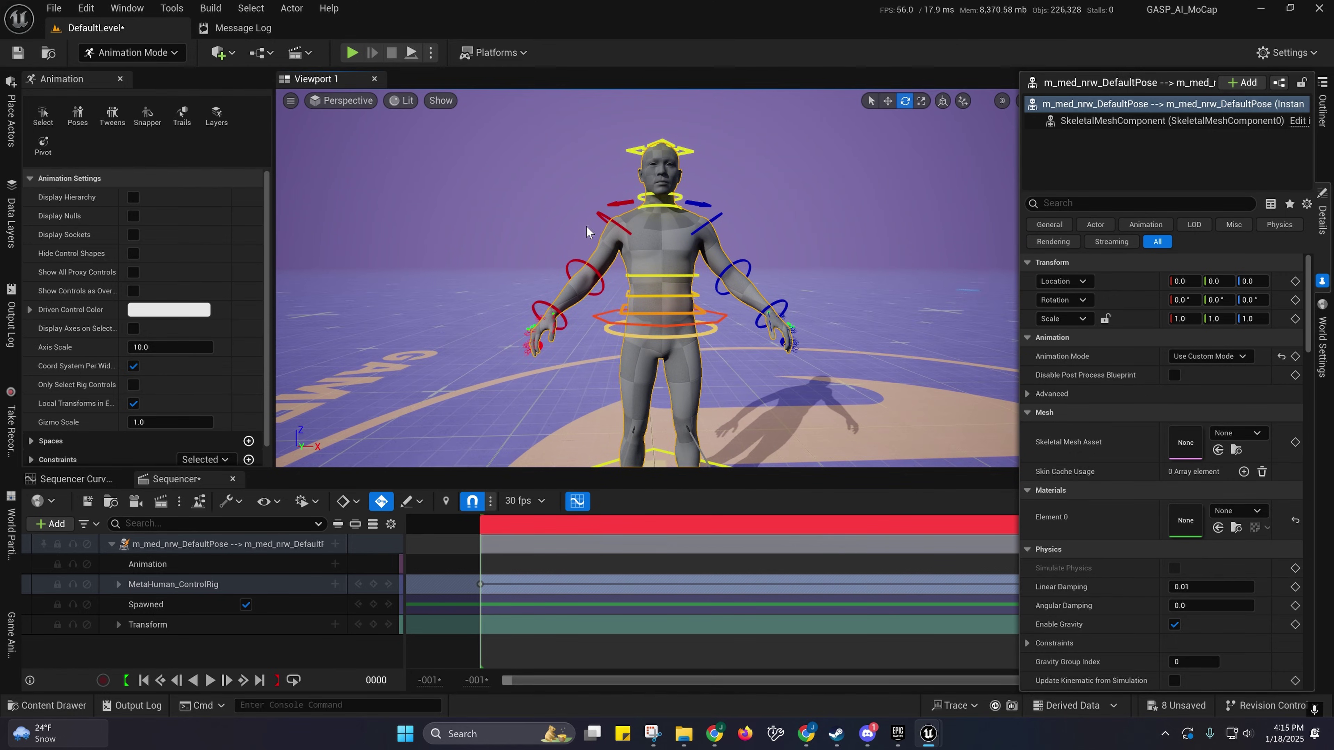
Step: Return to the m_med_nrw_DefaultPose animation editor and unlink the animation from its level sequence
mouse_move(867, 733)
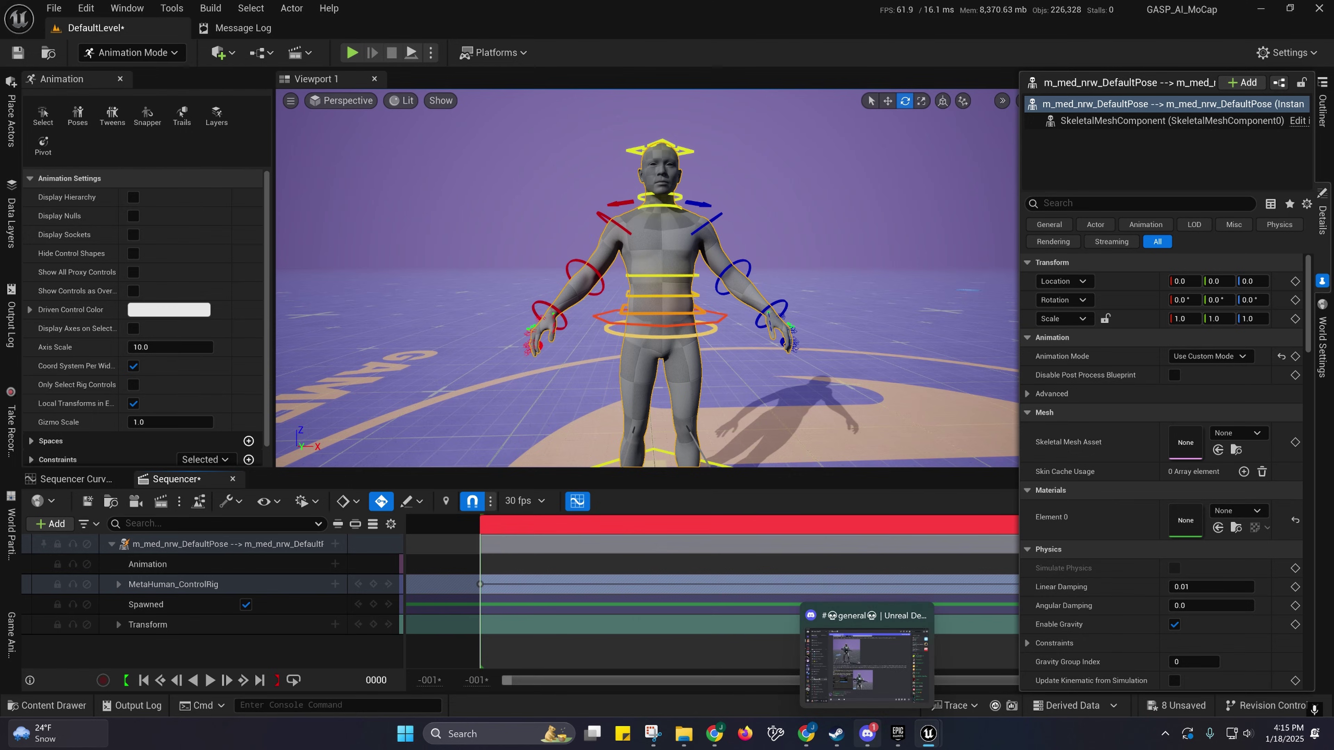
mouse_move(929, 733)
click(1000, 678)
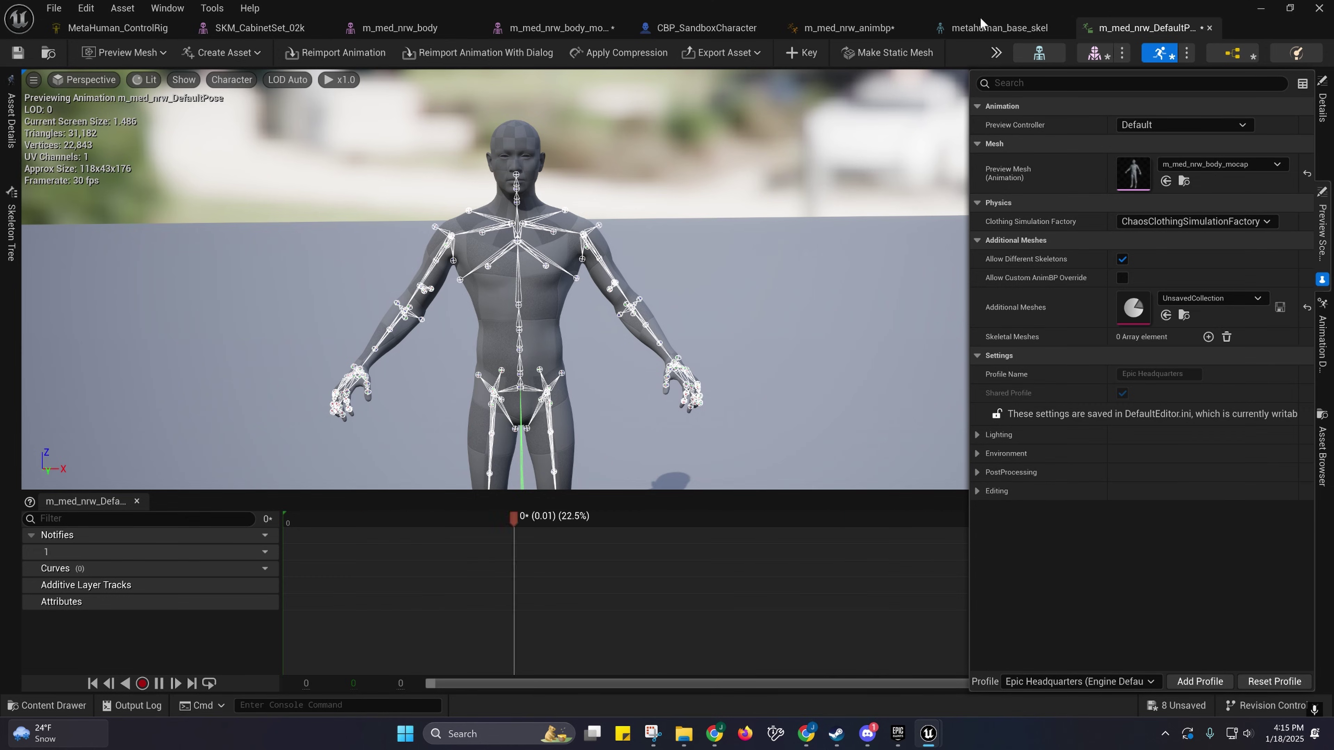
click(996, 54)
mouse_move(1049, 75)
click(1171, 171)
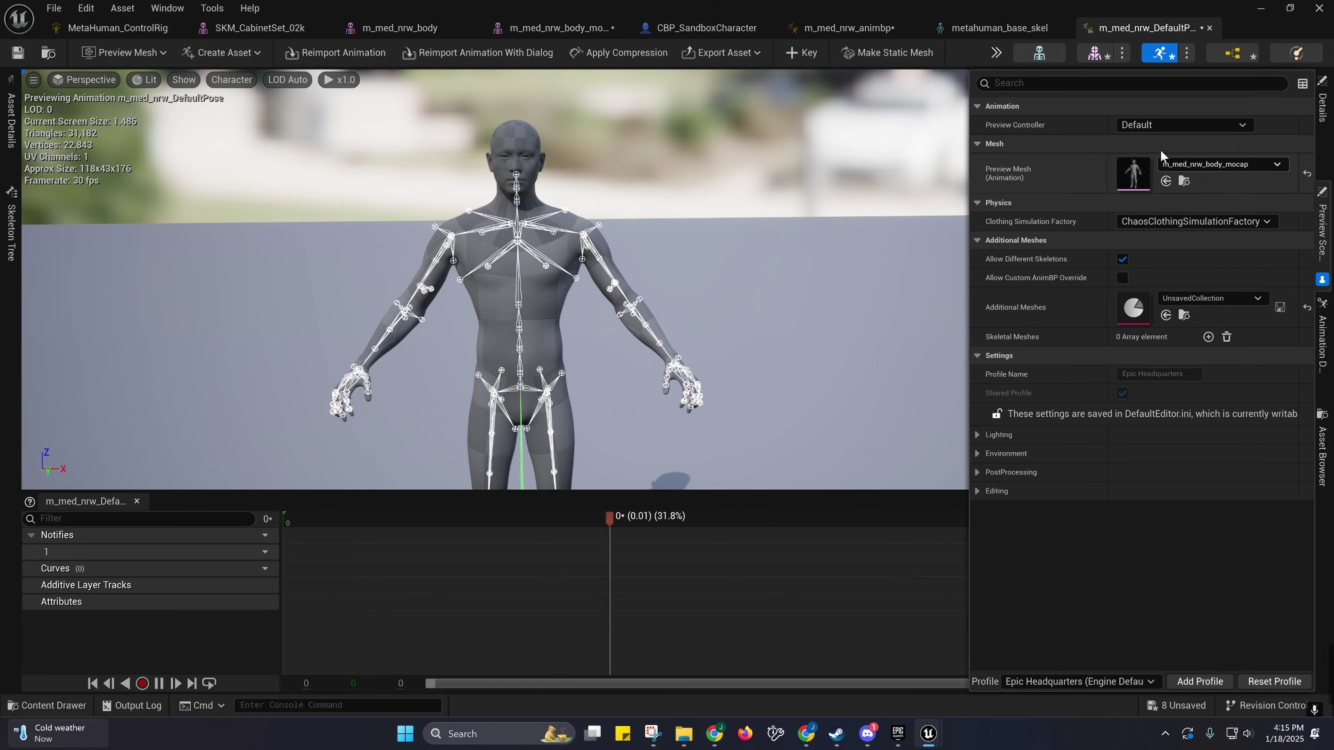
Step: Bake the m_med_nrw_DefaultPose animation to an FK Control Rig with Reset Controls enabled and examine the body in the level
click(996, 53)
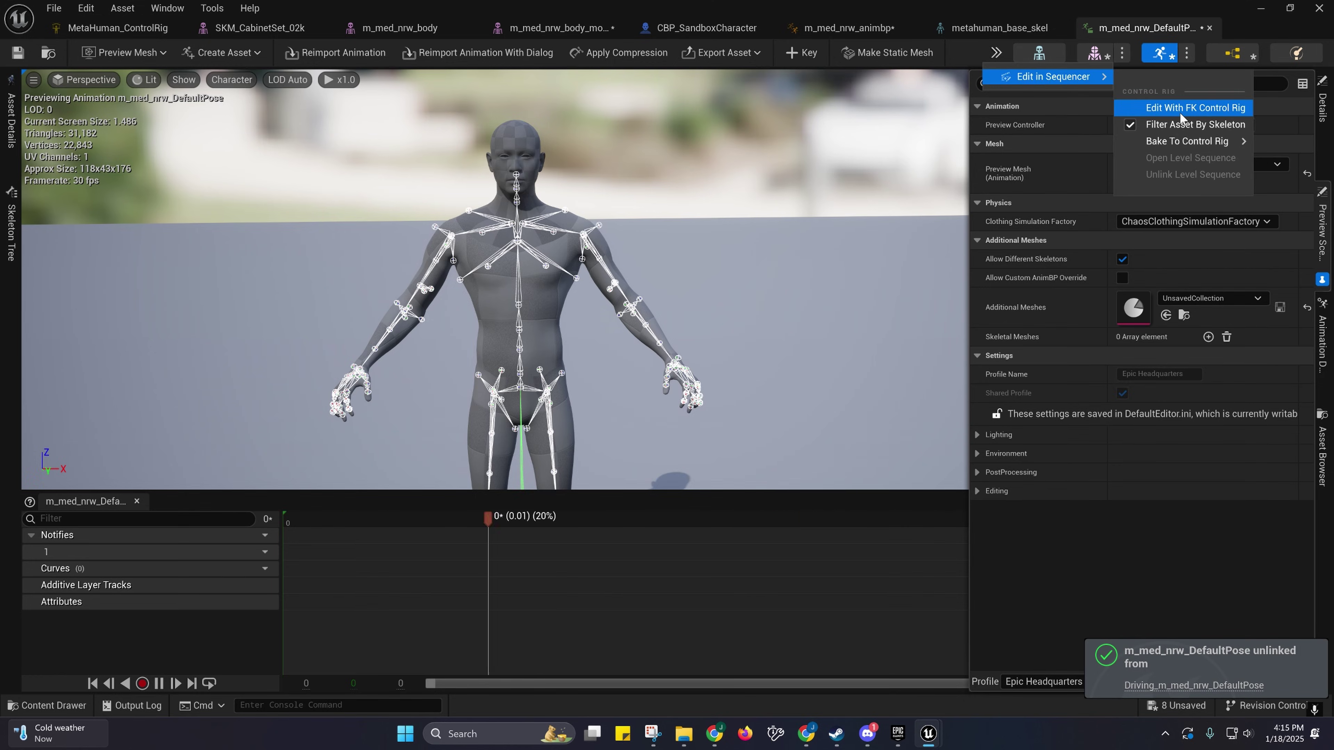
click(1180, 108)
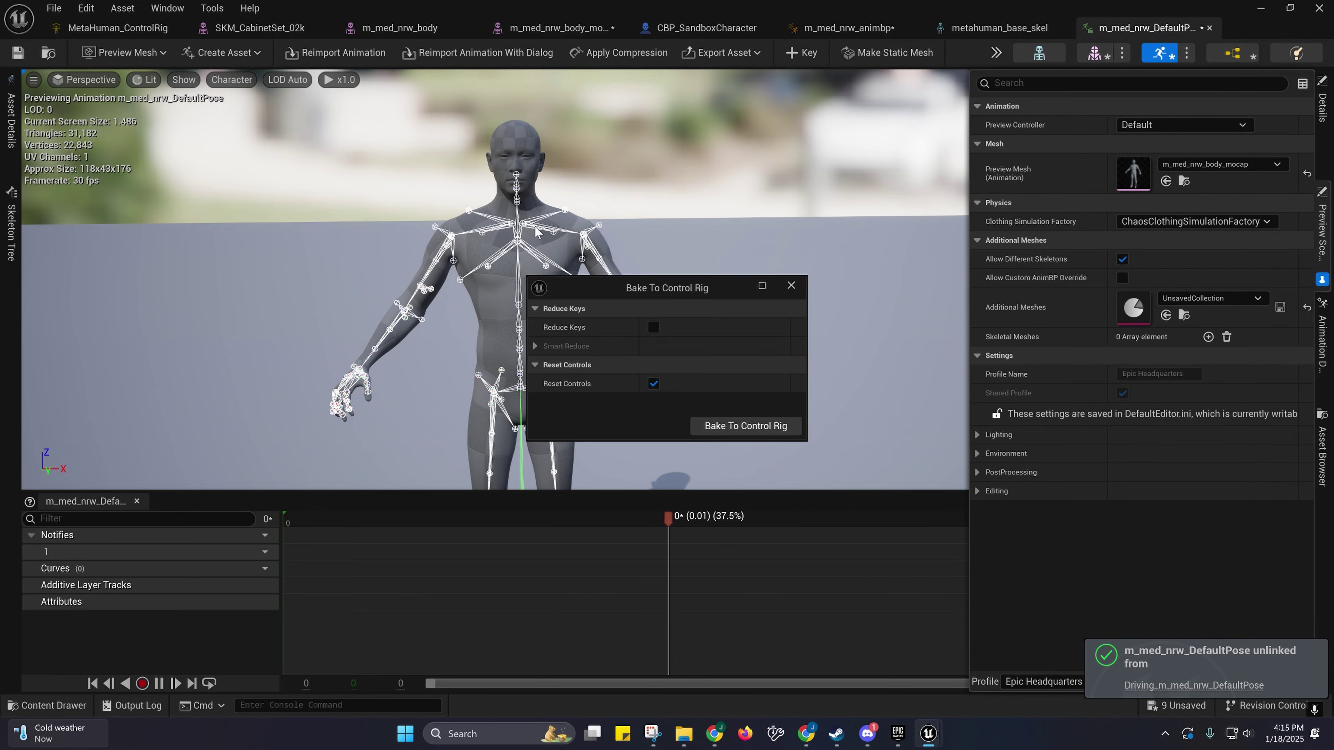
click(739, 427)
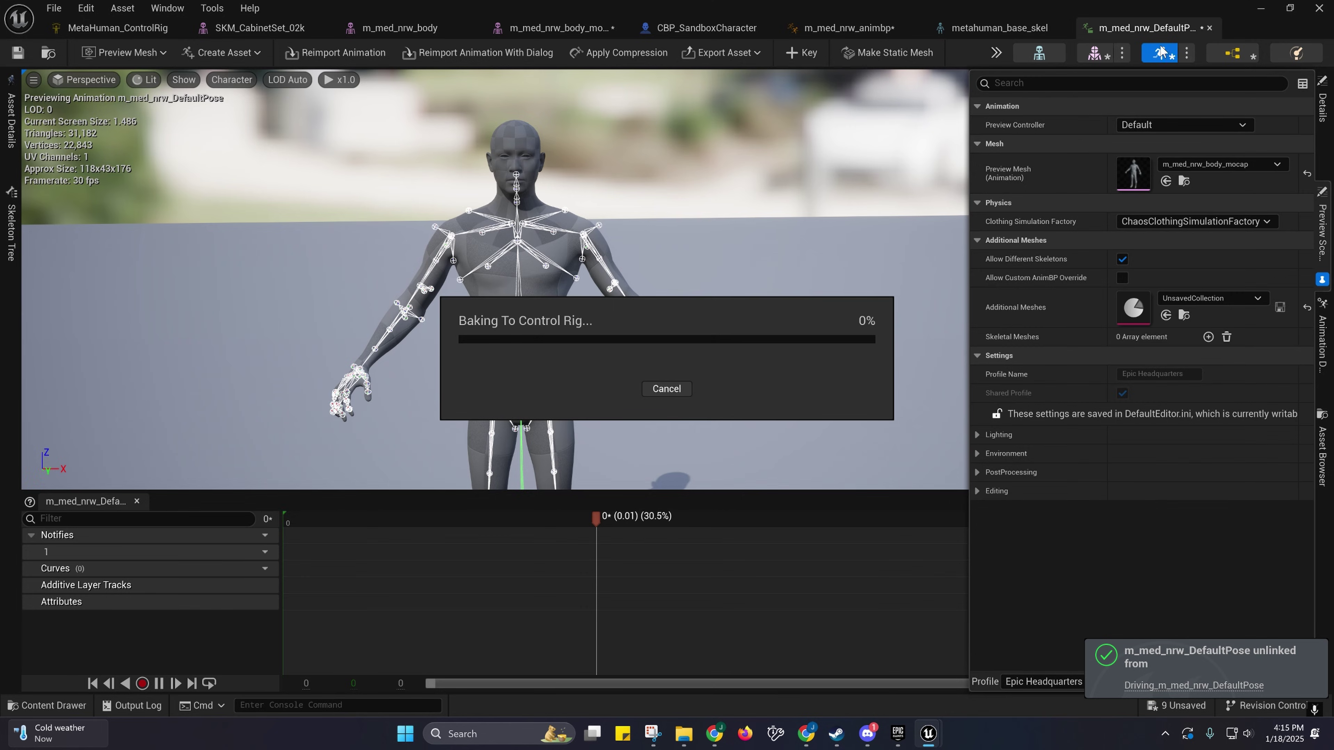
click(1260, 9)
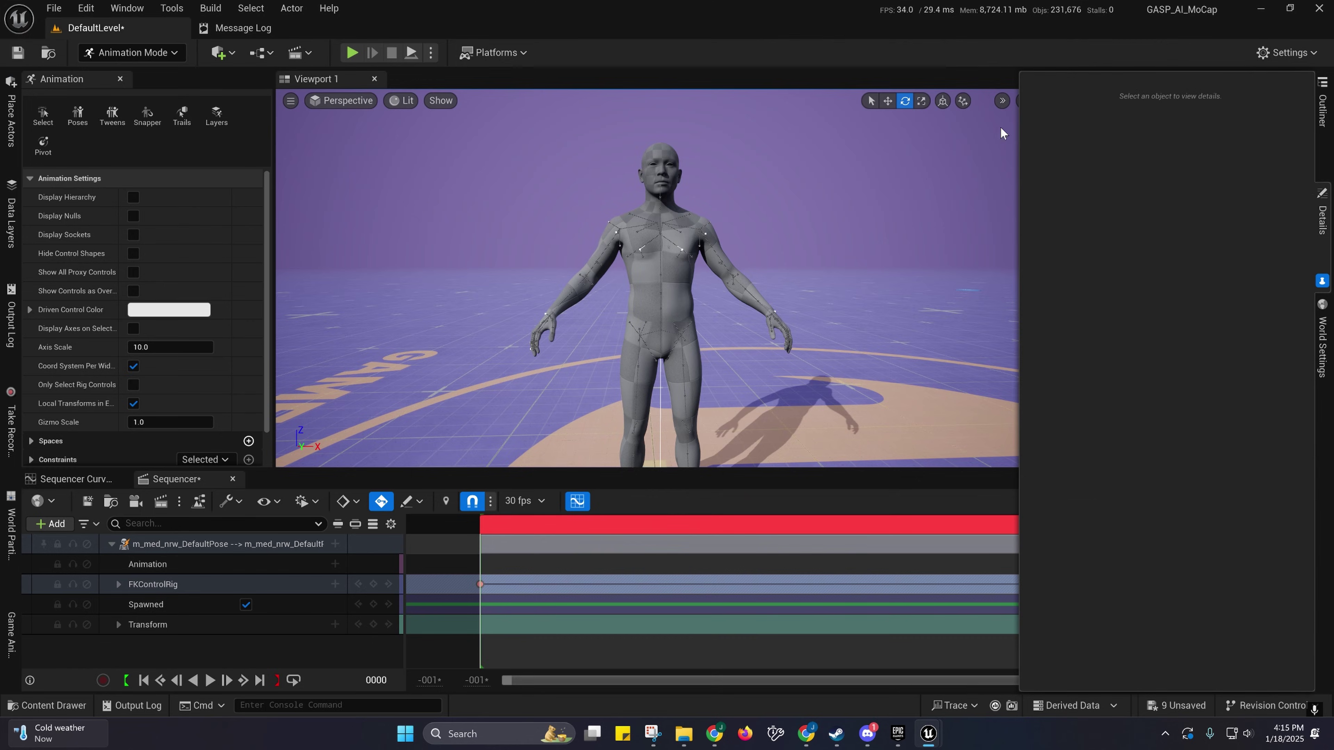
scroll(652, 274, up, 5)
middle_drag(652, 273, 604, 202)
right_drag(651, 273, 645, 398)
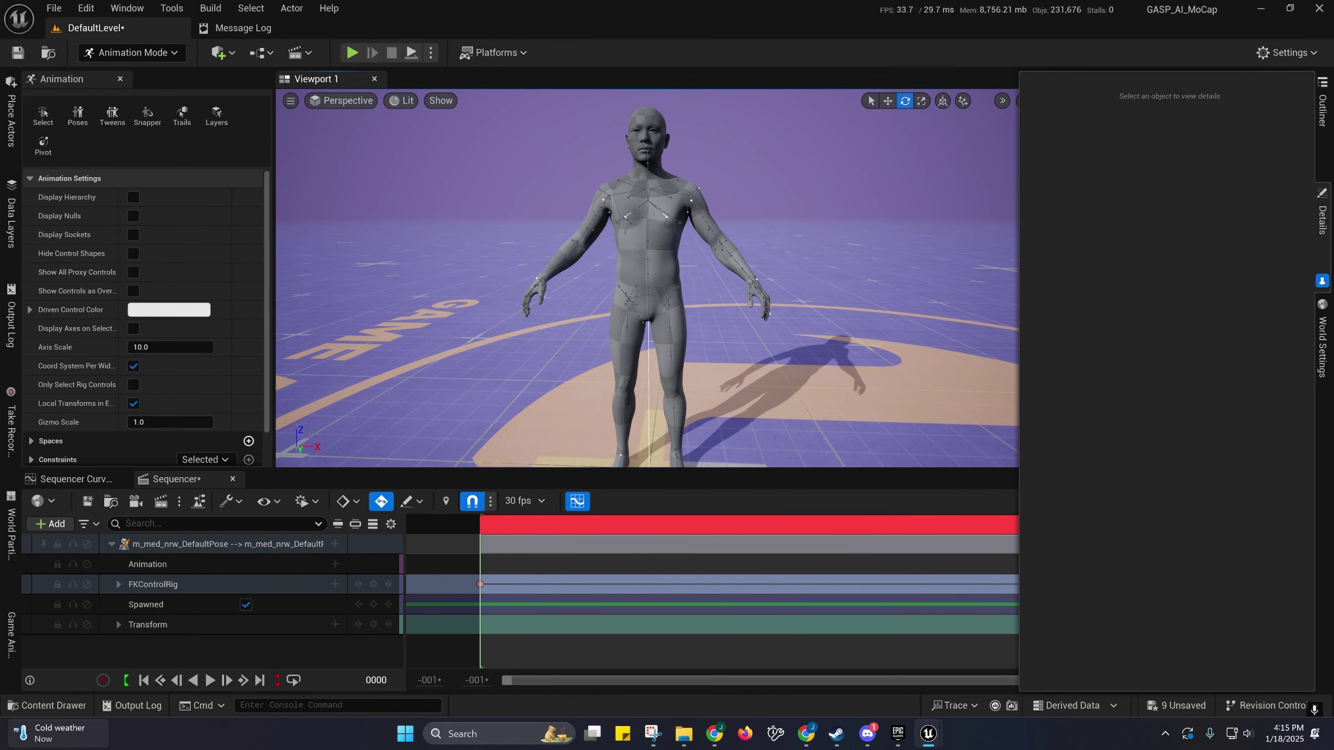
right_drag(501, 167, 653, 158)
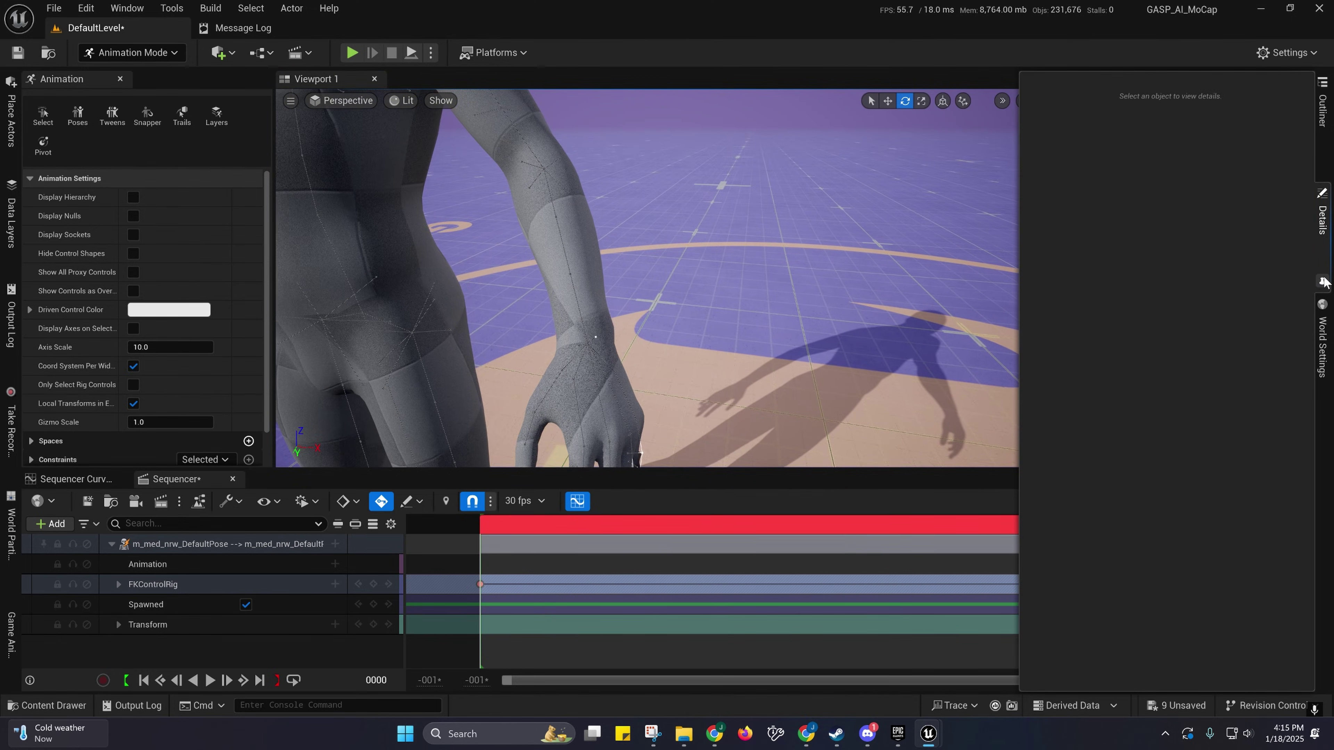
Step: Add an additive section to the FKControlRig track
right_click(141, 589)
mouse_move(263, 261)
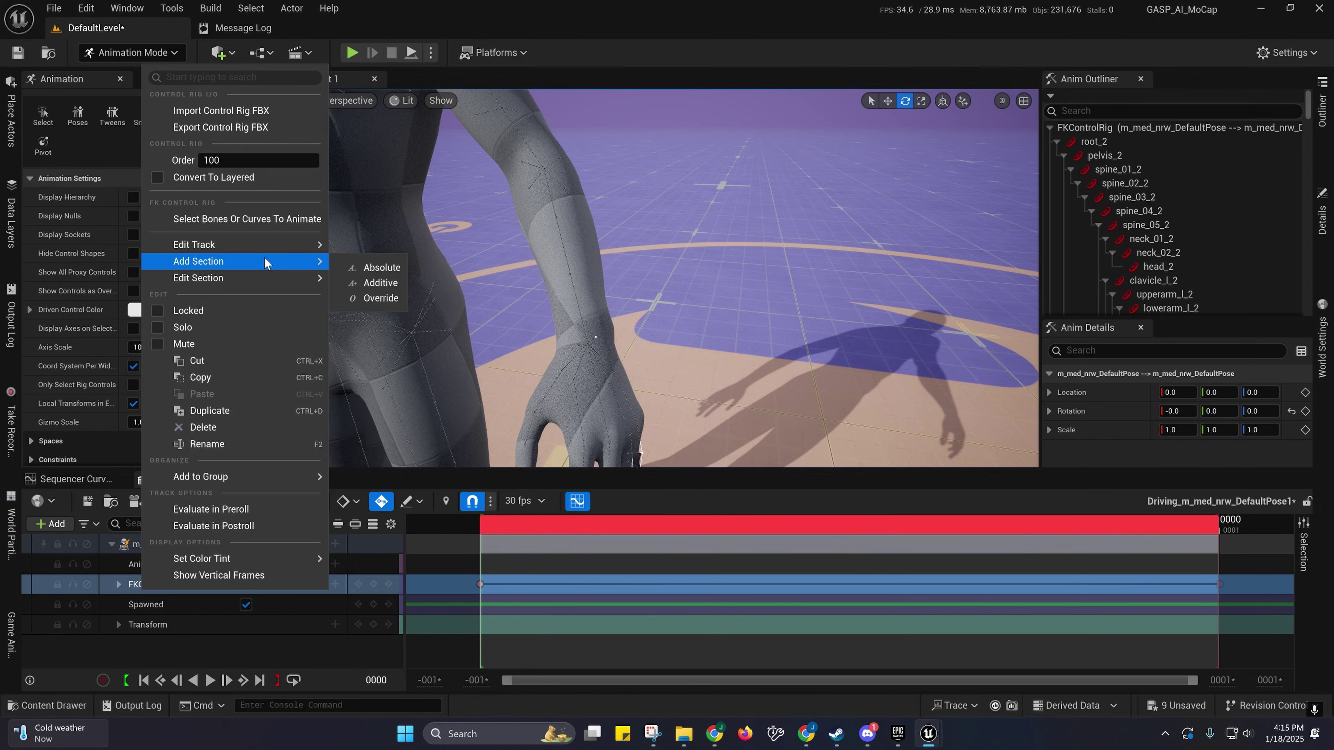
click(375, 283)
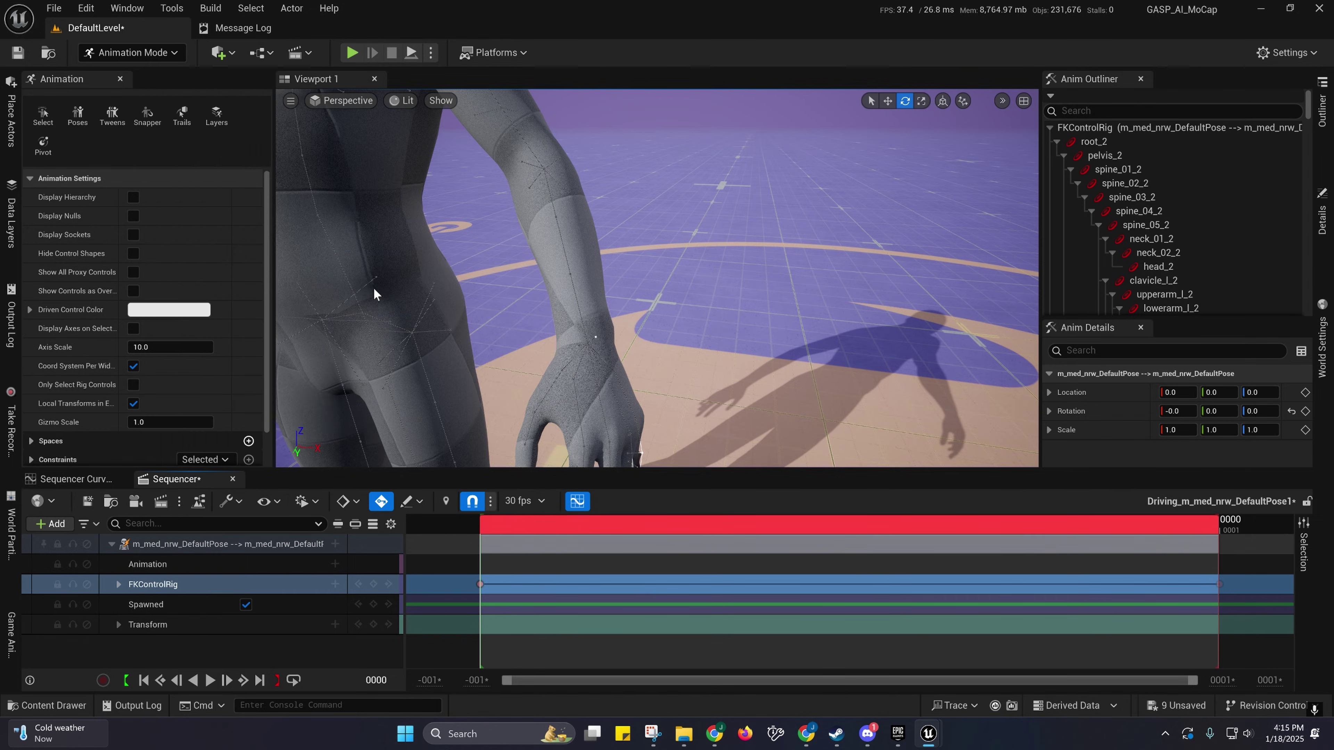
Step: Extend the sequence's playback range to frame 3 and delete the base FKControlRig section's key at frame 1
ctrl+scroll(627, 565, down, 3)
ctrl+scroll(627, 566, down, 2)
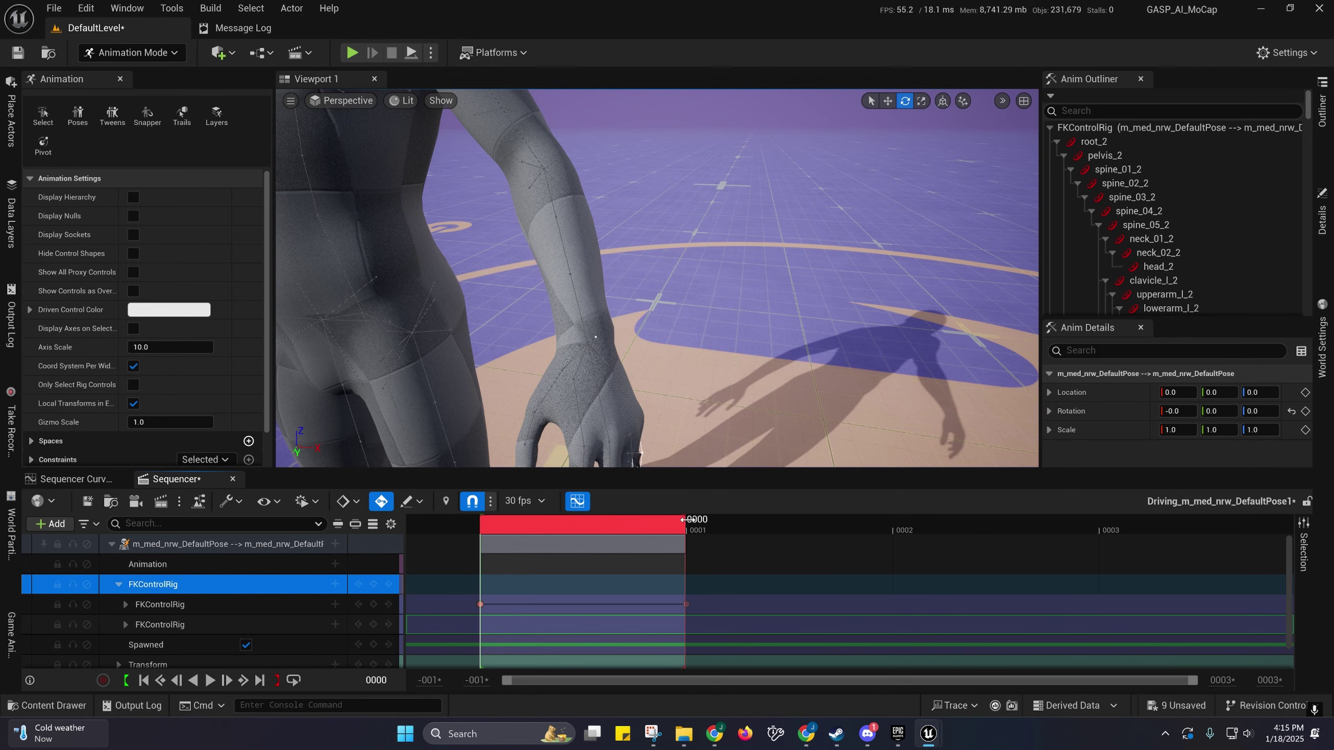
drag(688, 519, 911, 526)
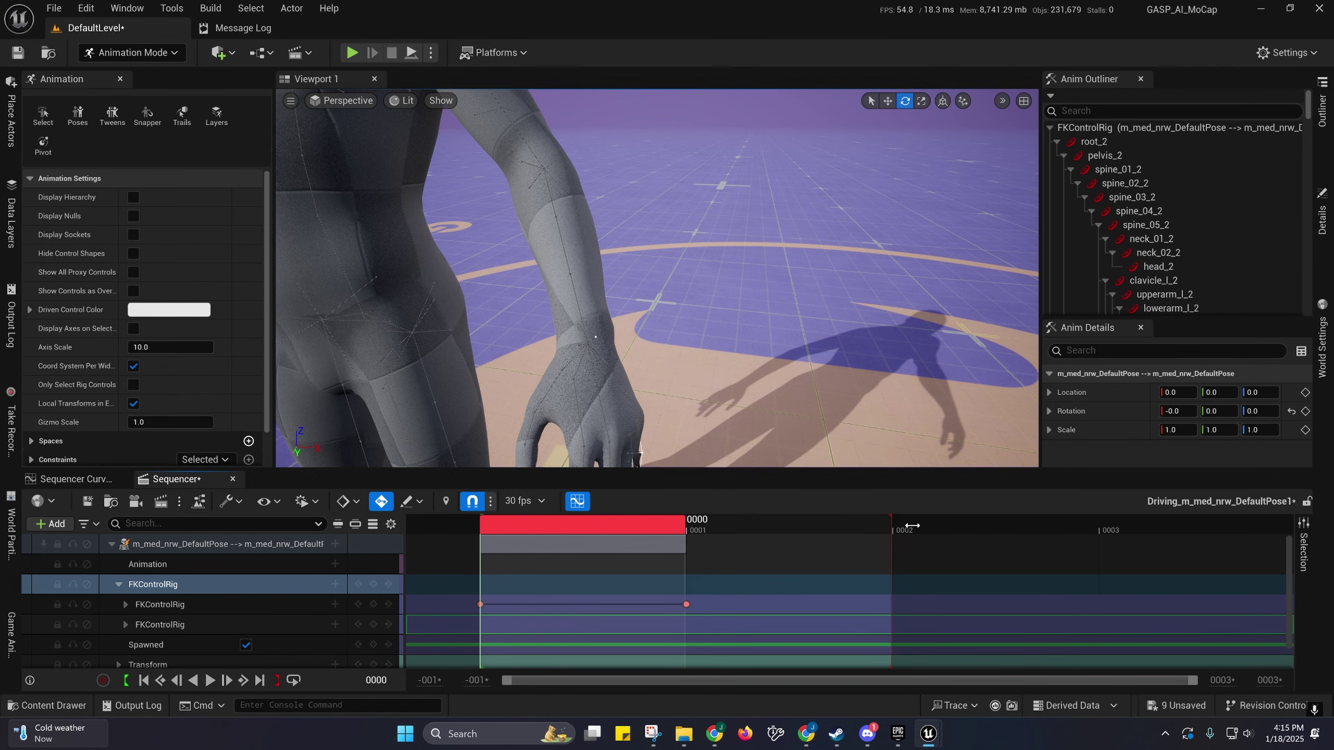
drag(1061, 524, 1125, 531)
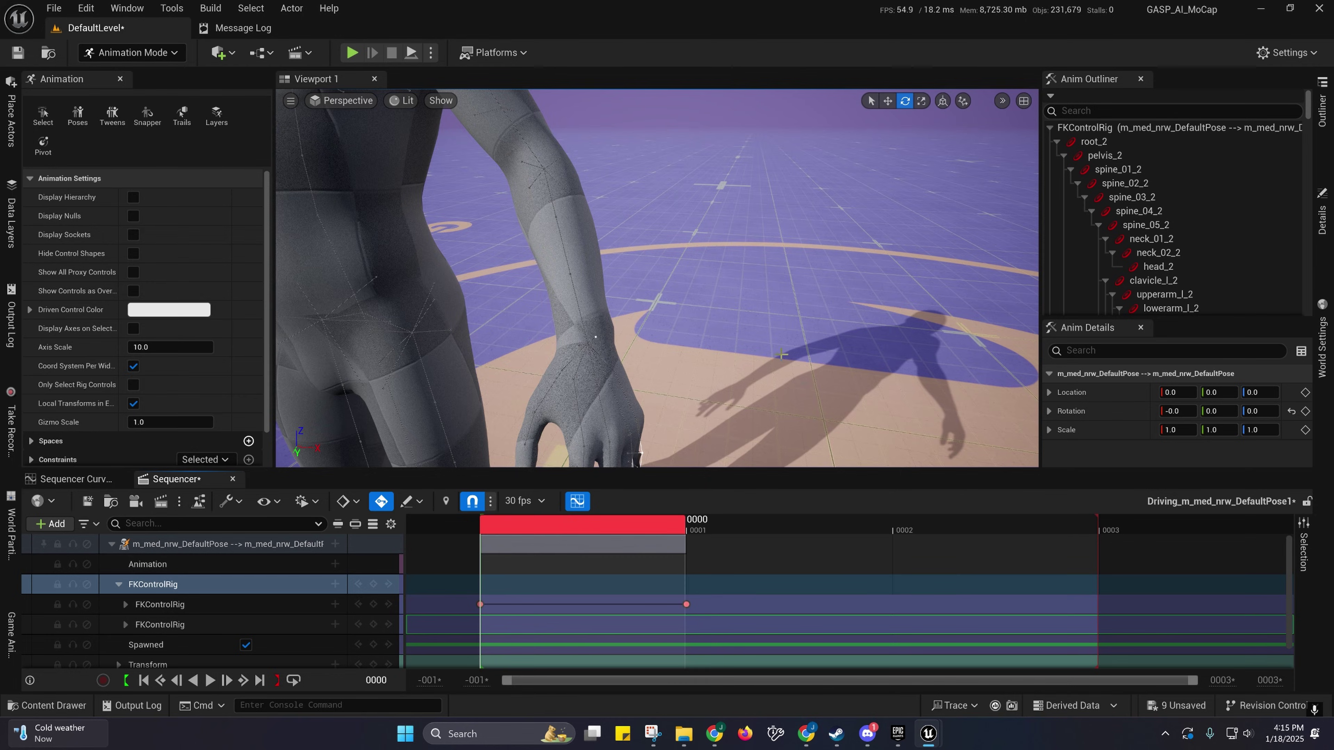
click(707, 529)
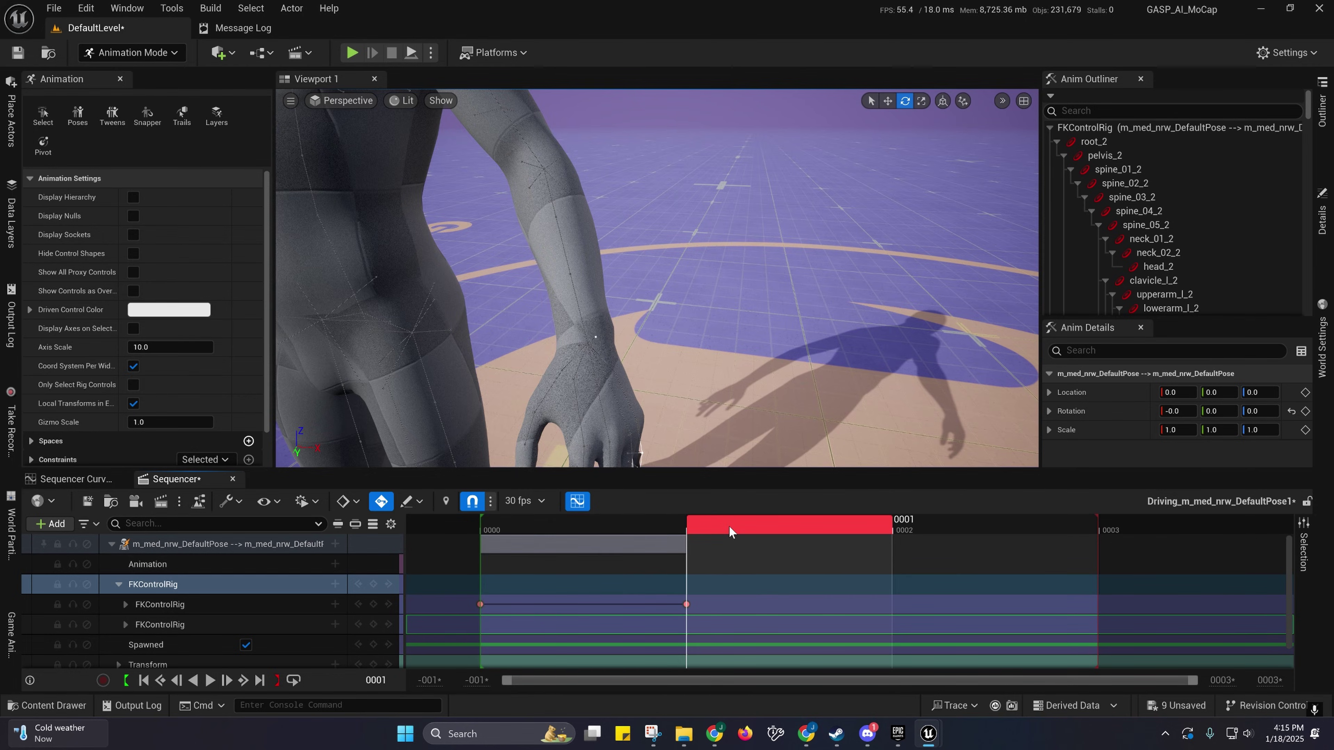
click(687, 605)
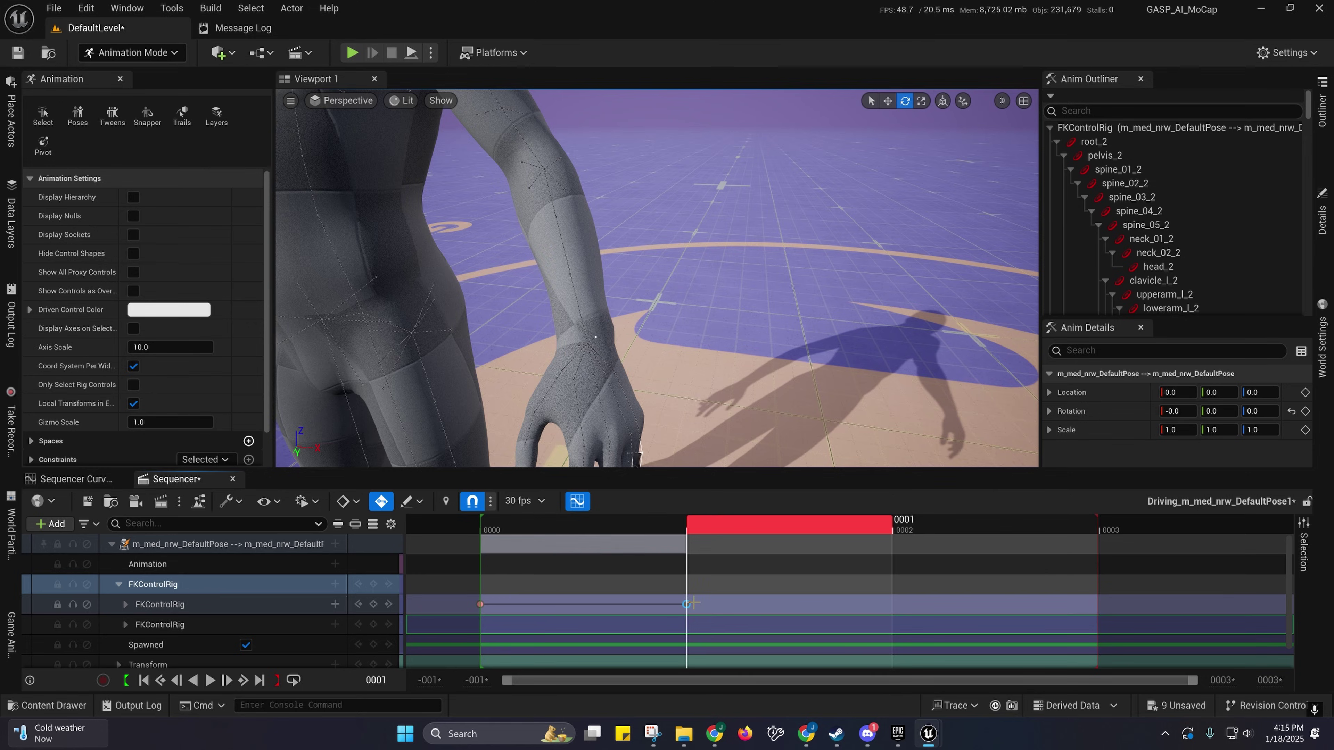
key(Delete)
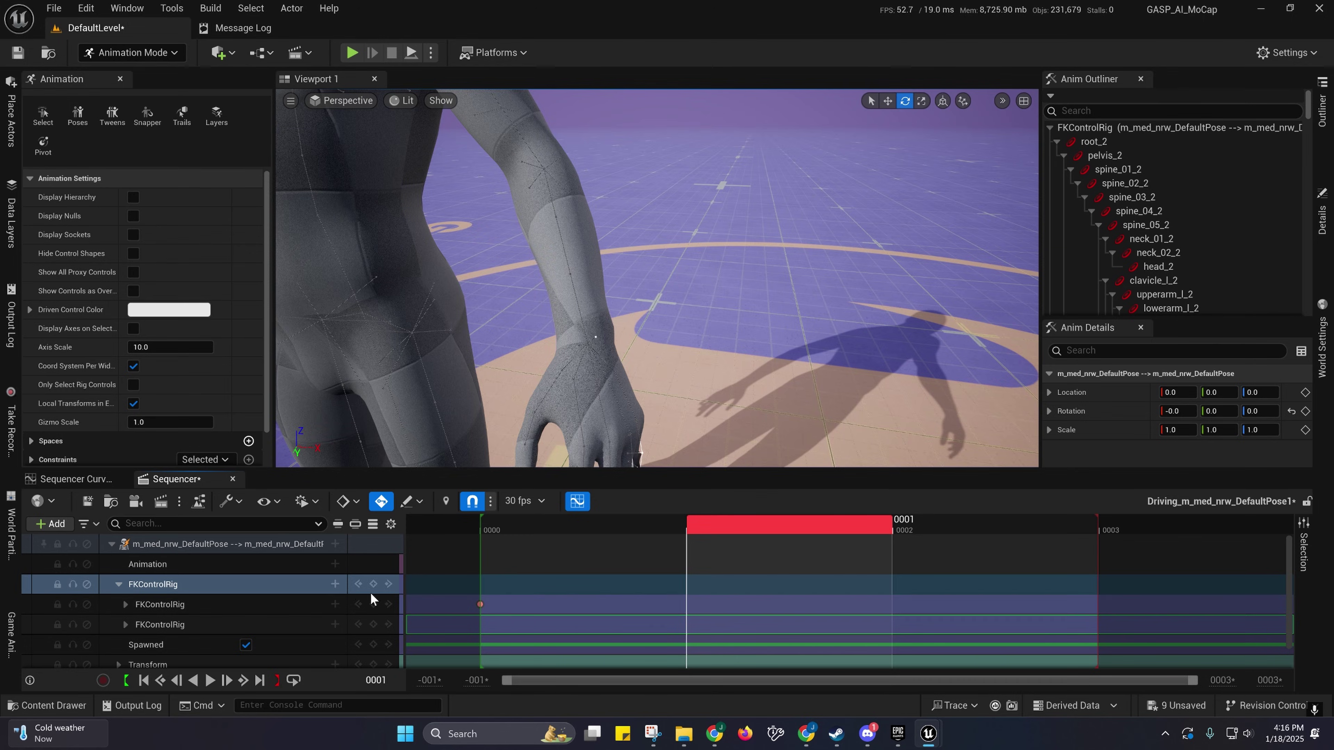
Step: Filter the rig's control list for "hand" and select the hand_l_2 control
mouse_move(656, 278)
right_down()
mouse_move(625, 271)
mouse_move(645, 281)
right_up()
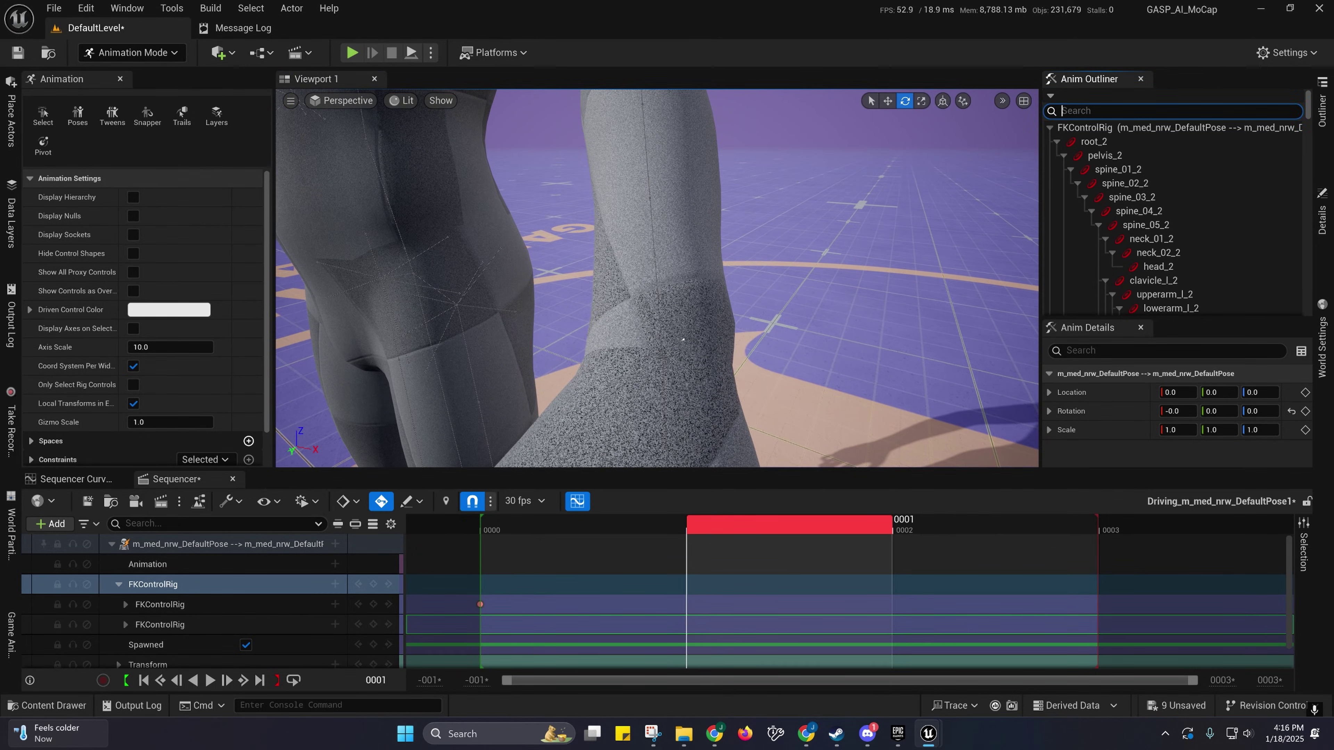
text(hand)
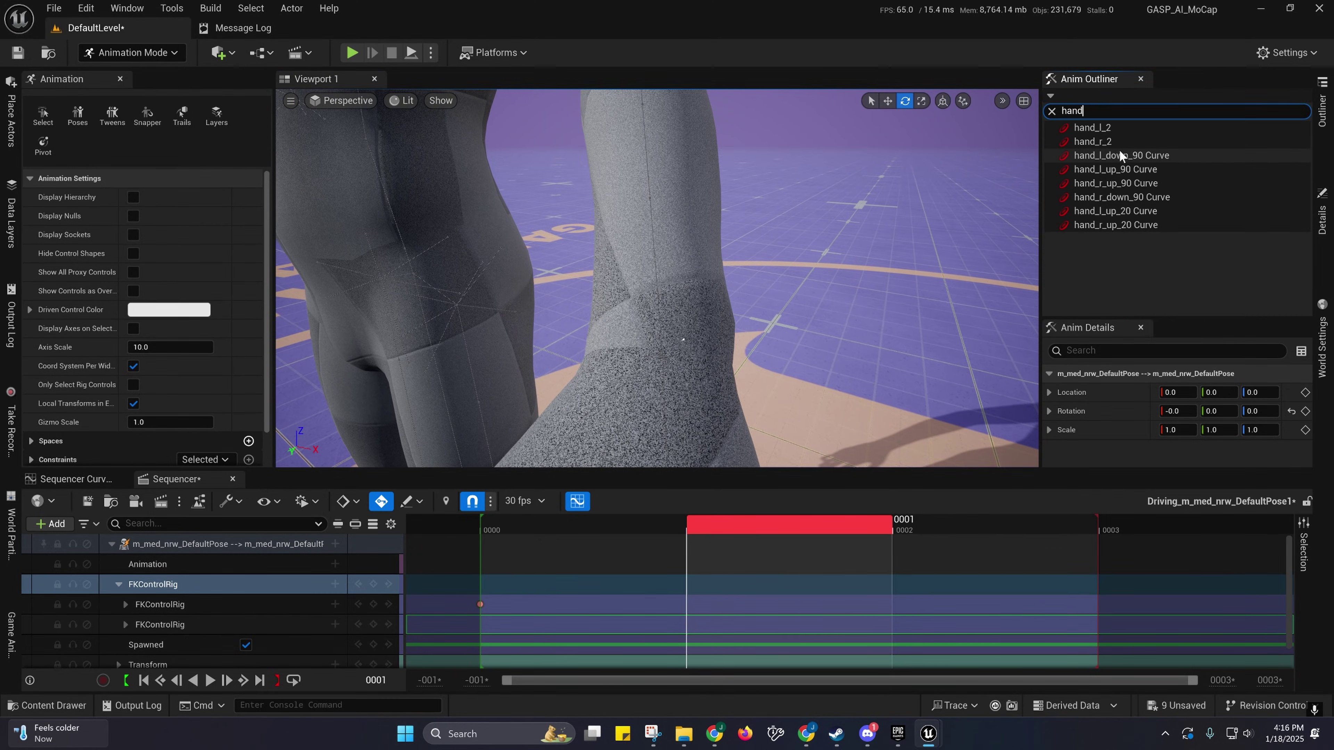
click(1104, 129)
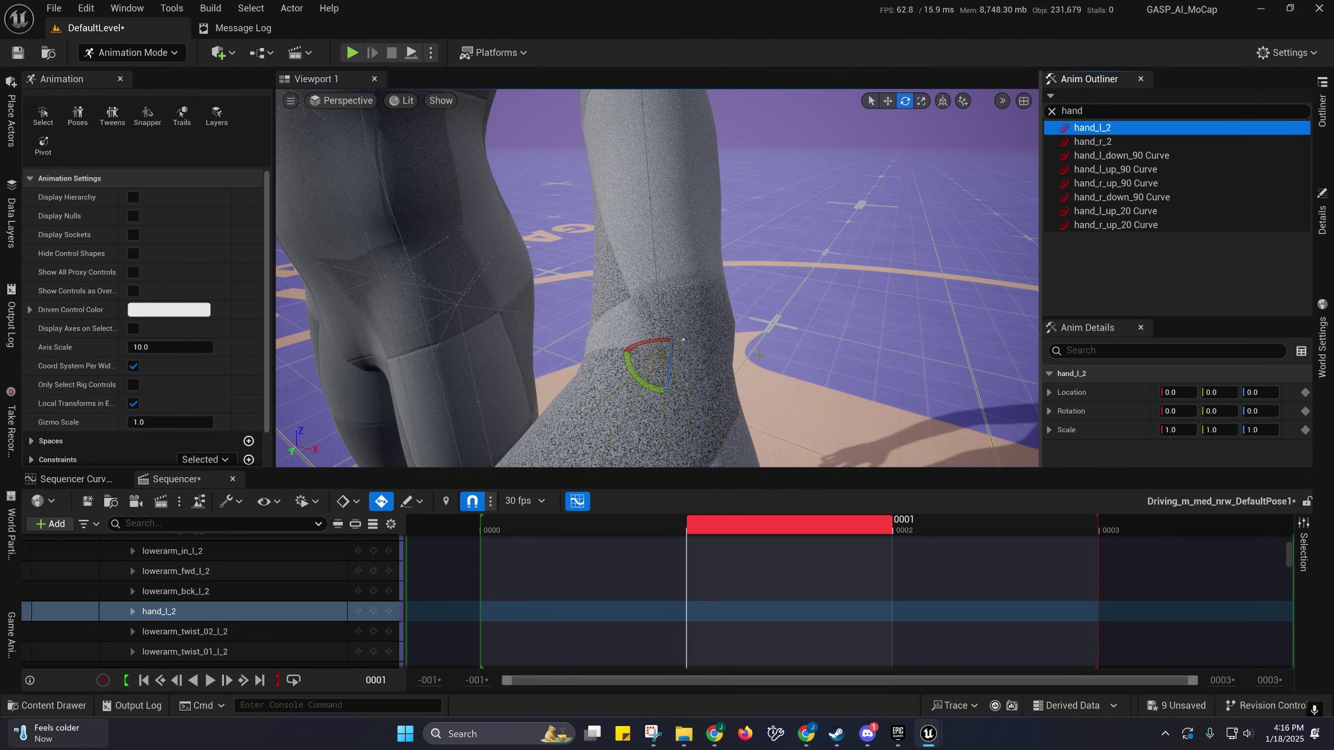
Step: Try rotating the hand_l_2 control about -82° around Z at frame 1 and undo the rotation
right_drag(760, 356, 808, 355)
key(s)
key(a)
key(w)
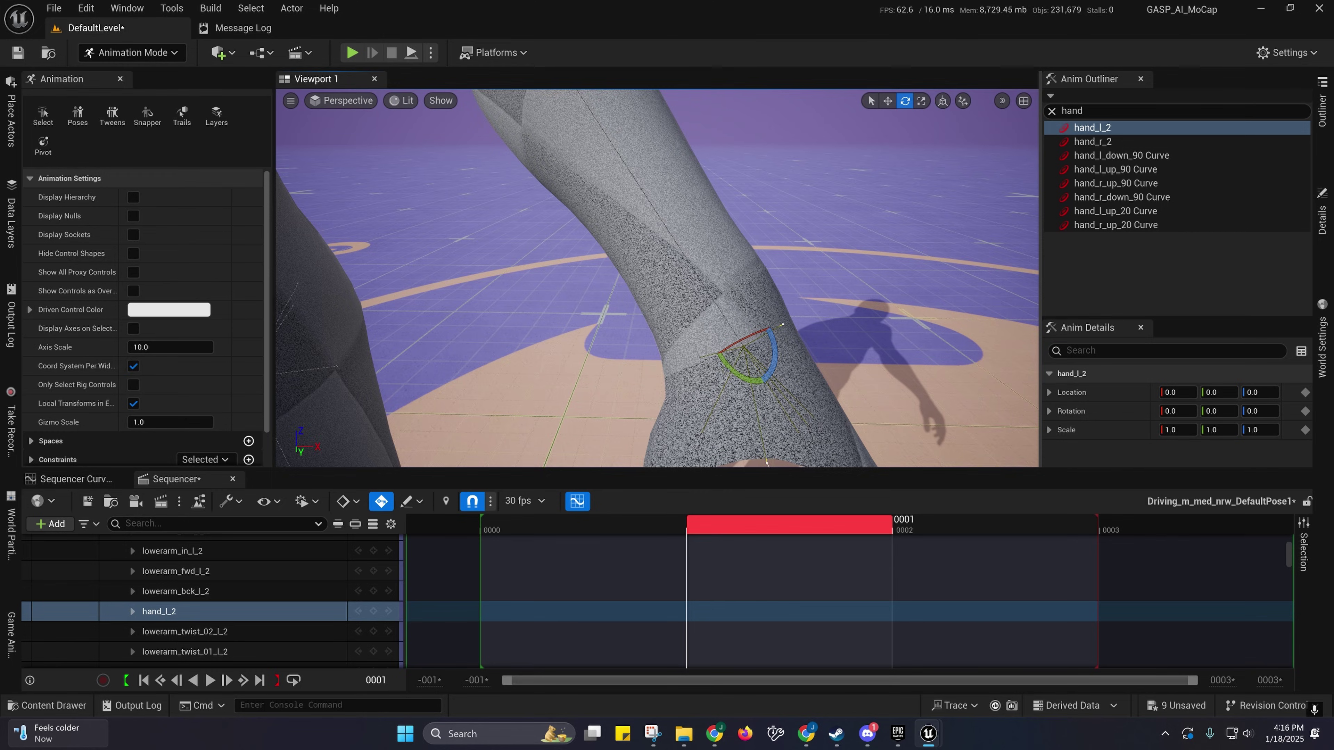
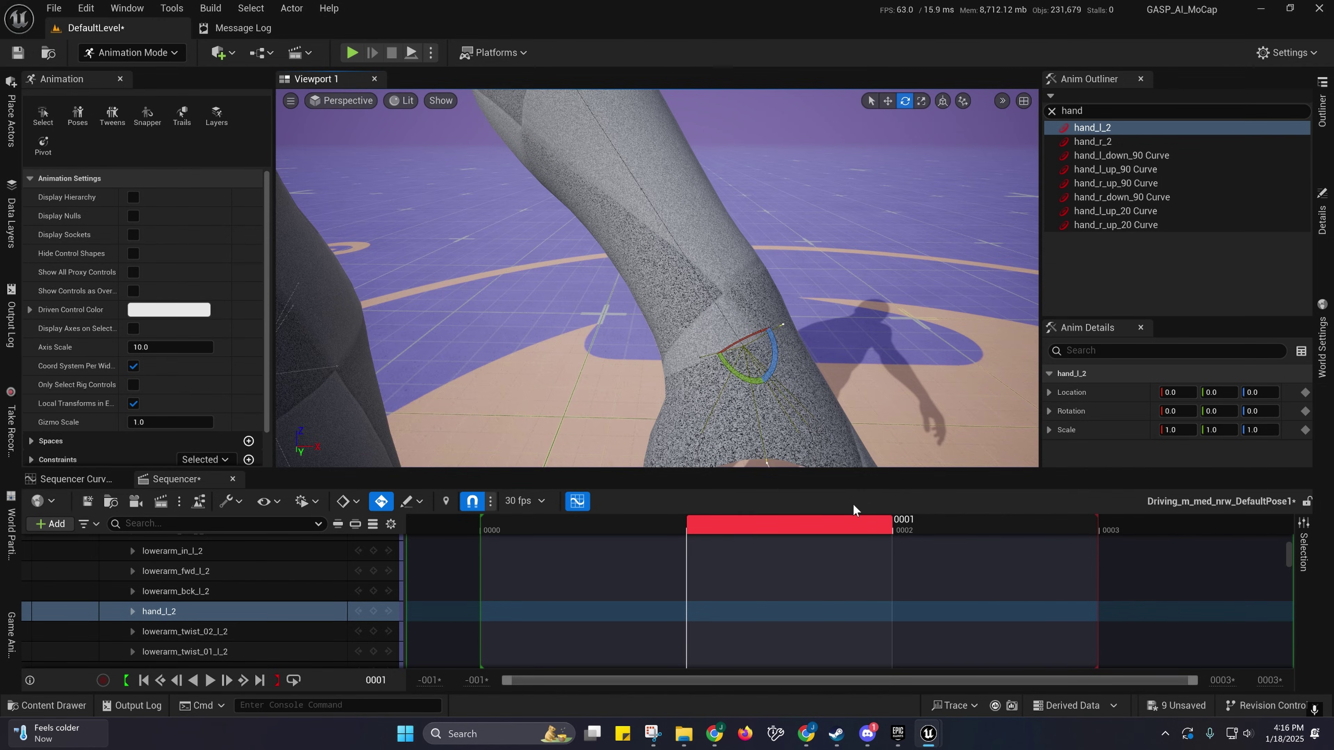
right_drag(809, 428, 818, 421)
key(s)
right_drag(640, 219, 645, 246)
key(w)
key(w)
key(s)
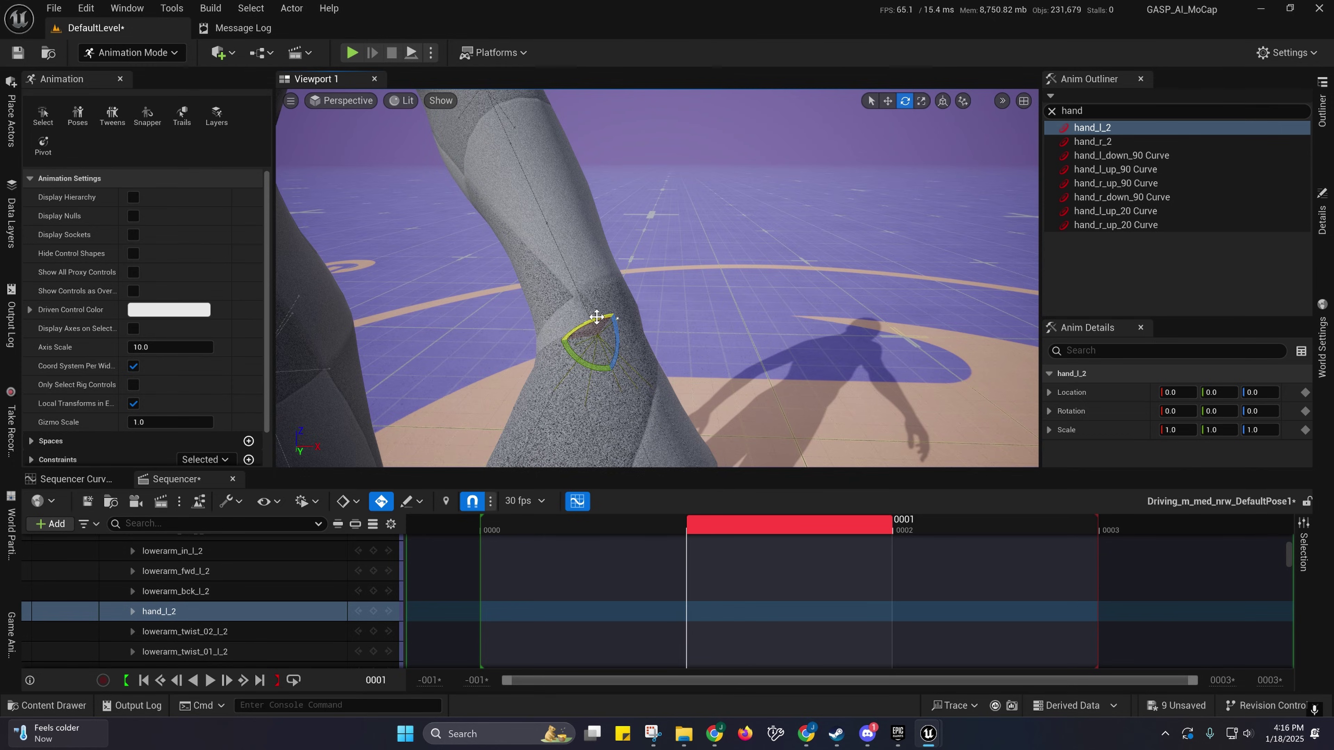
key(a)
right_drag(697, 316, 761, 316)
key(w)
drag(697, 294, 645, 380)
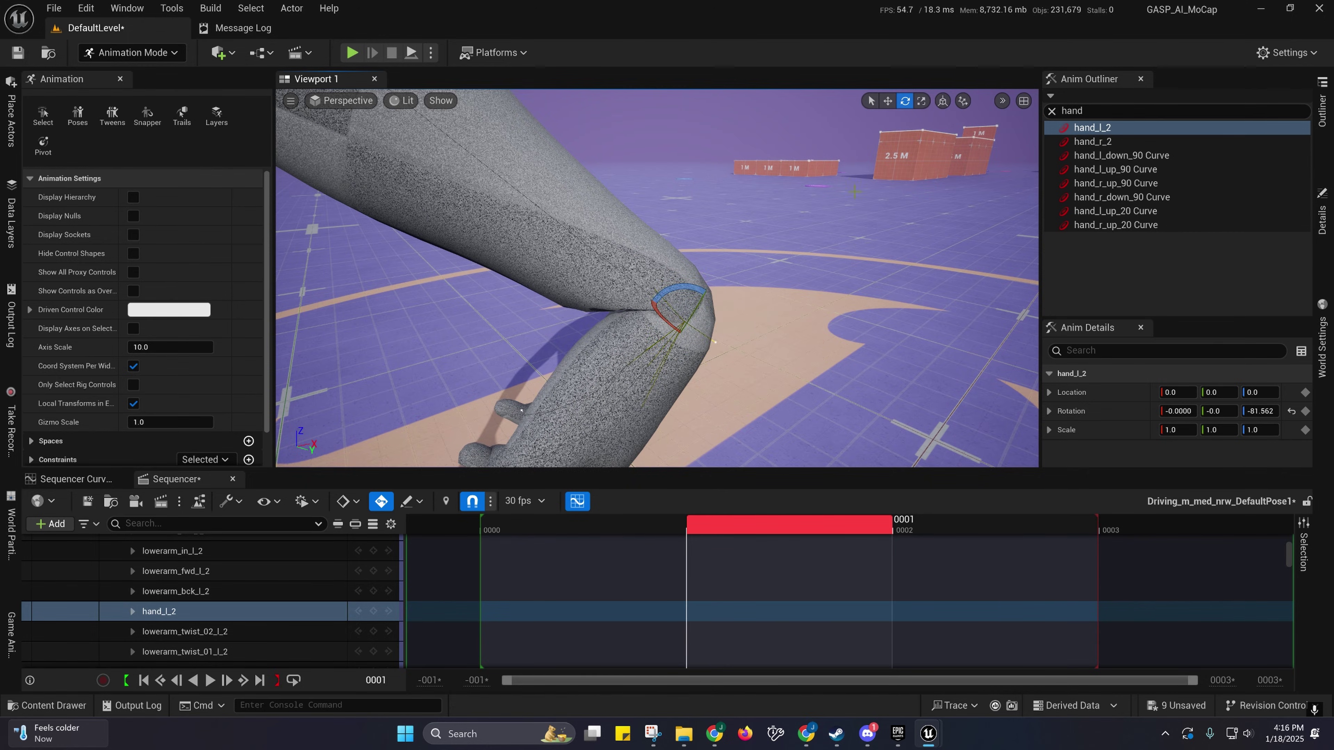
key(ctrl+z)
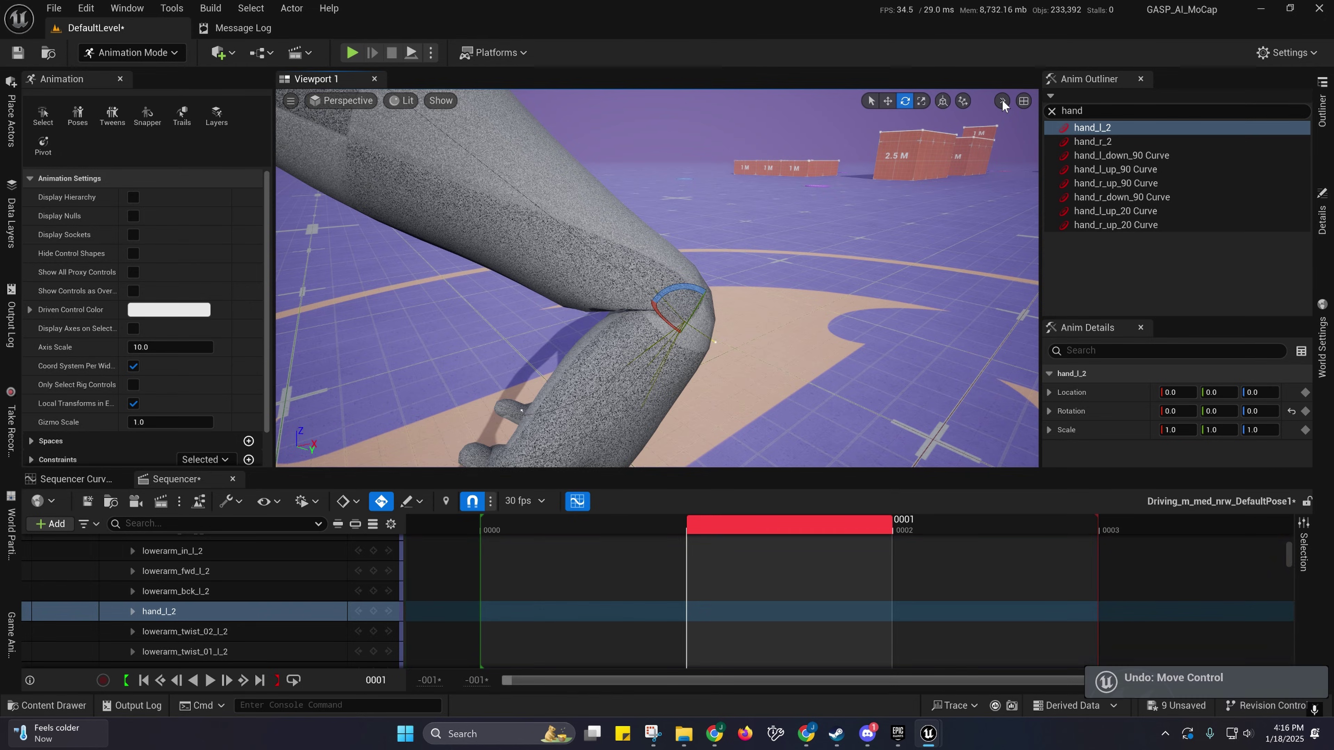
Step: Set the viewport's rotation snap increment to 45°
click(1001, 101)
mouse_move(1055, 209)
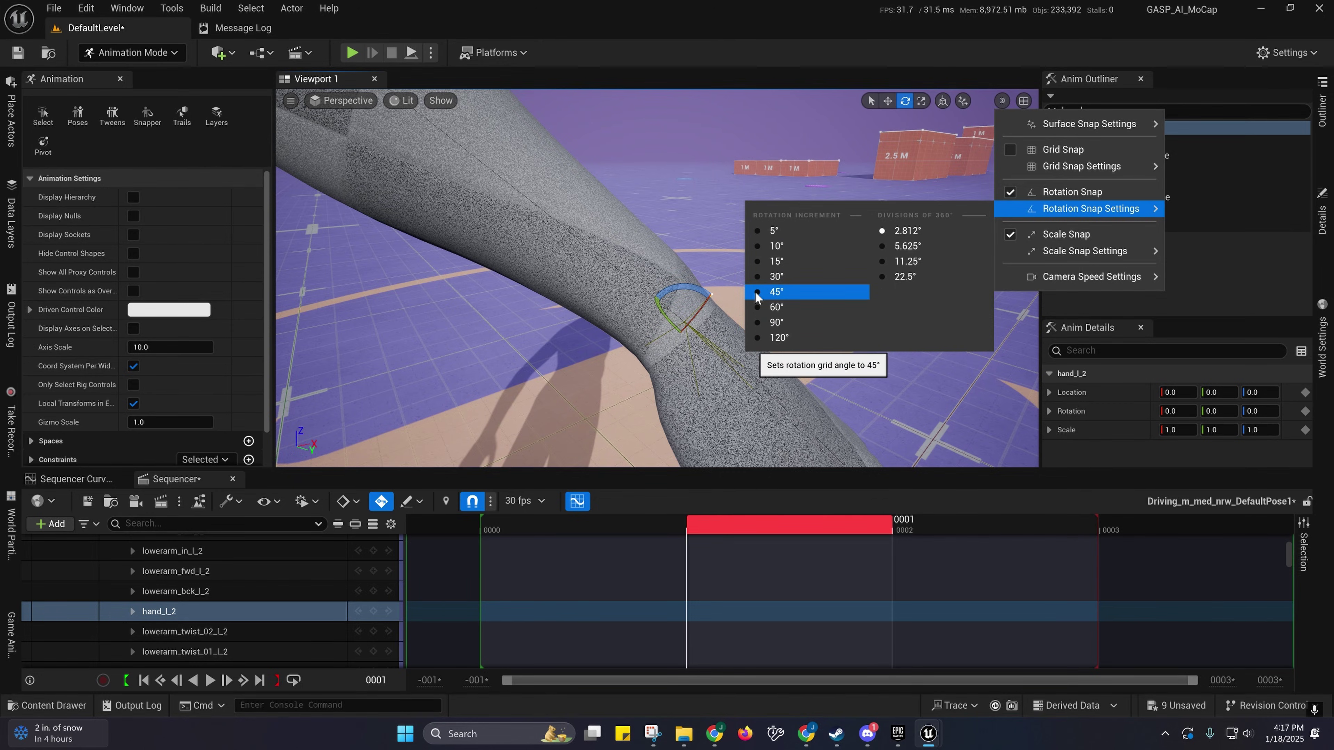
right_drag(655, 332, 661, 335)
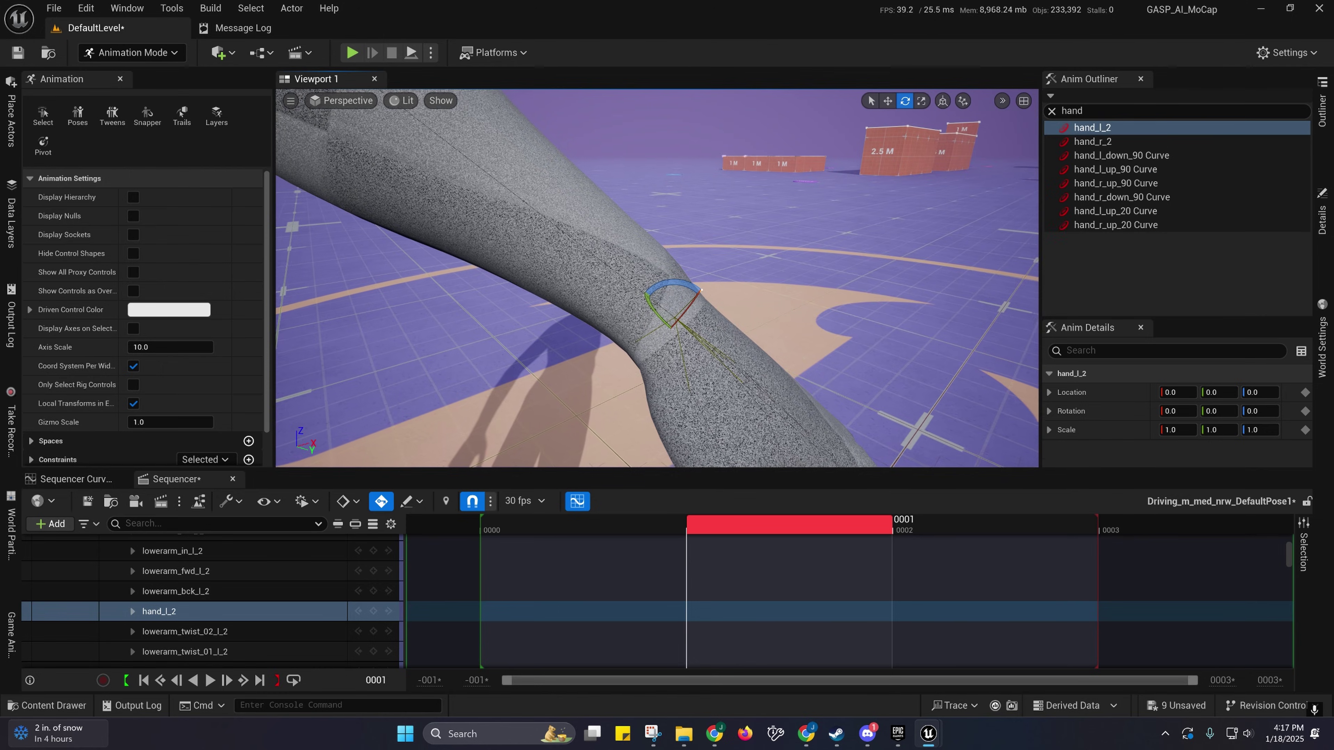
click(1000, 103)
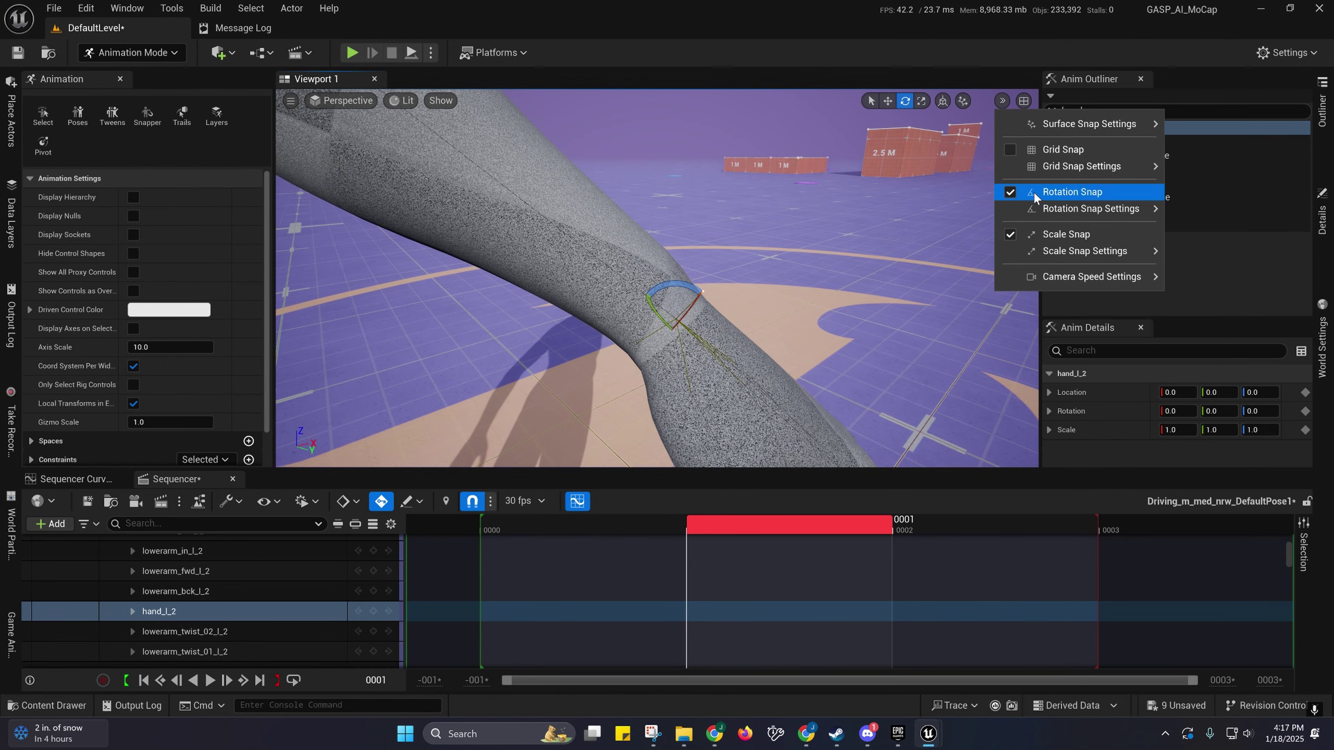
click(767, 293)
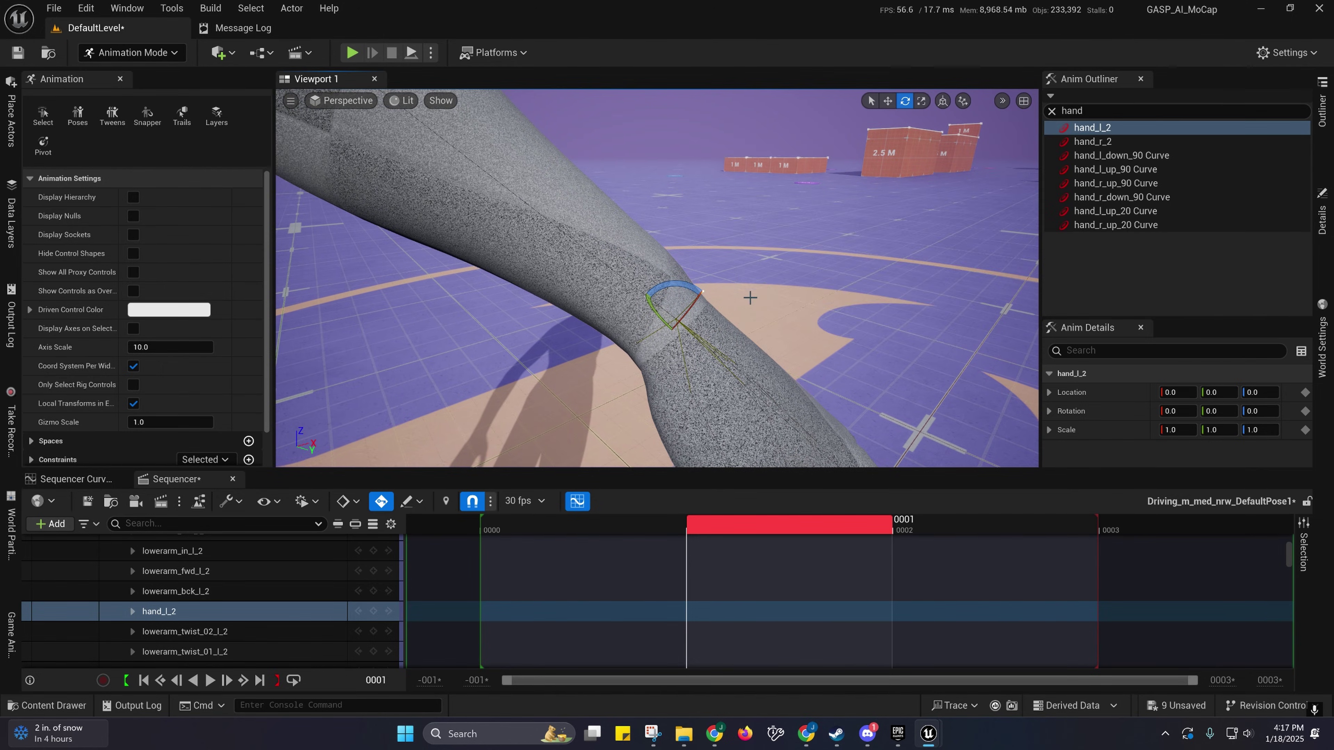
Step: Try rotating the hand_l_2 control -90° around Z at frame 1 with snapping, inspect the wrist, and undo the rotation
drag(683, 285, 699, 348)
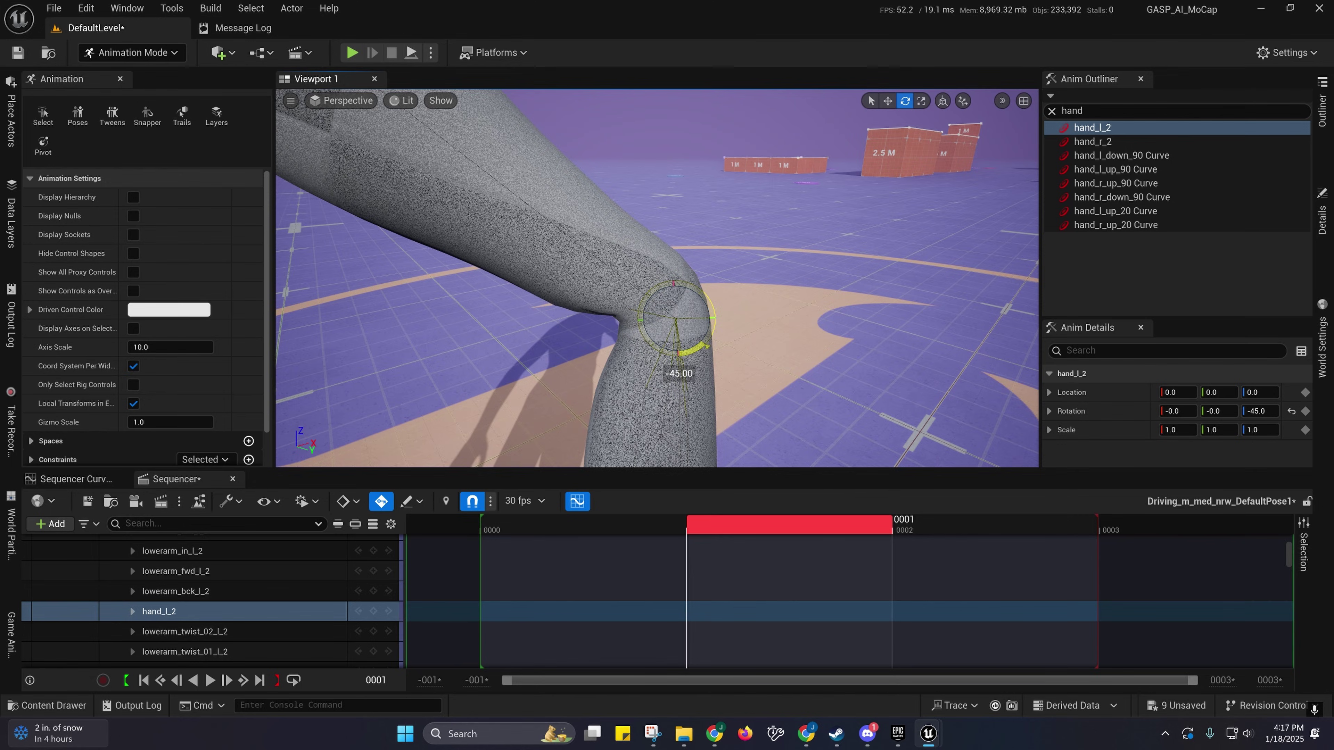
drag(679, 353, 653, 345)
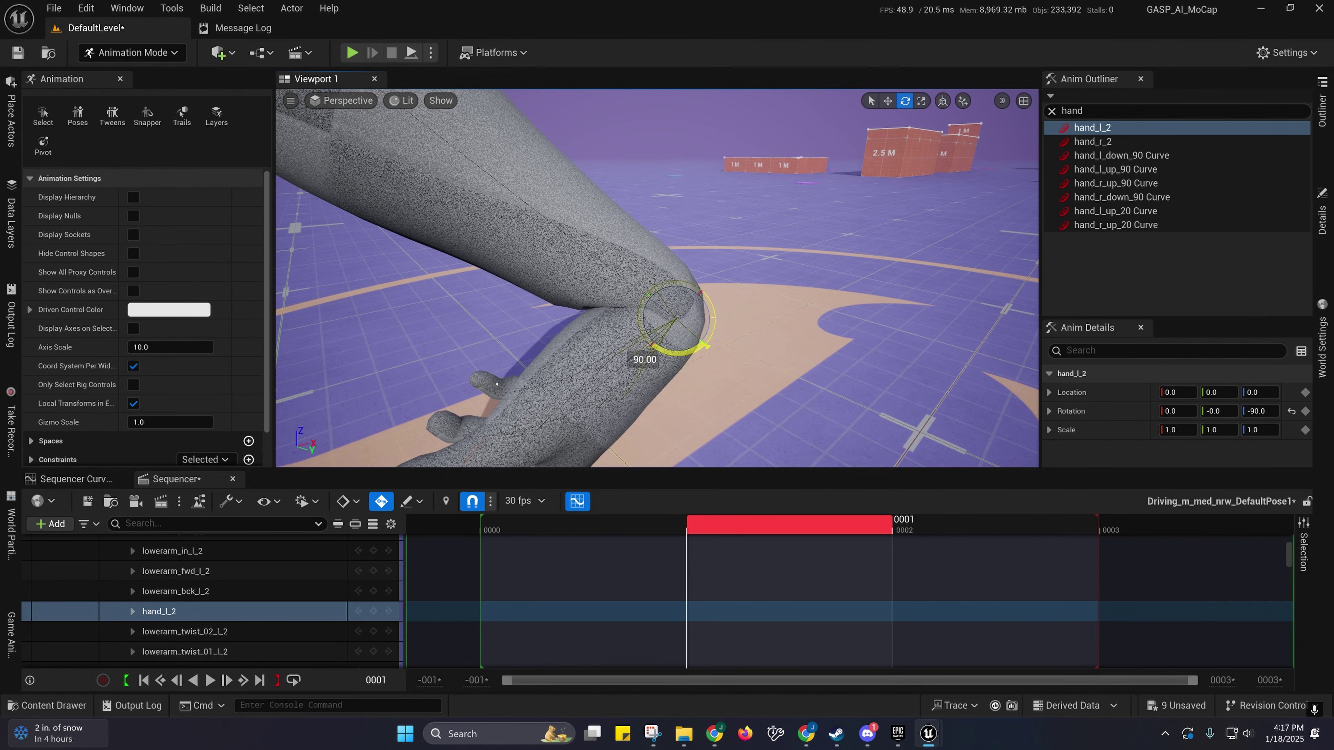
key(s)
right_drag(776, 376, 723, 344)
right_drag(817, 368, 835, 375)
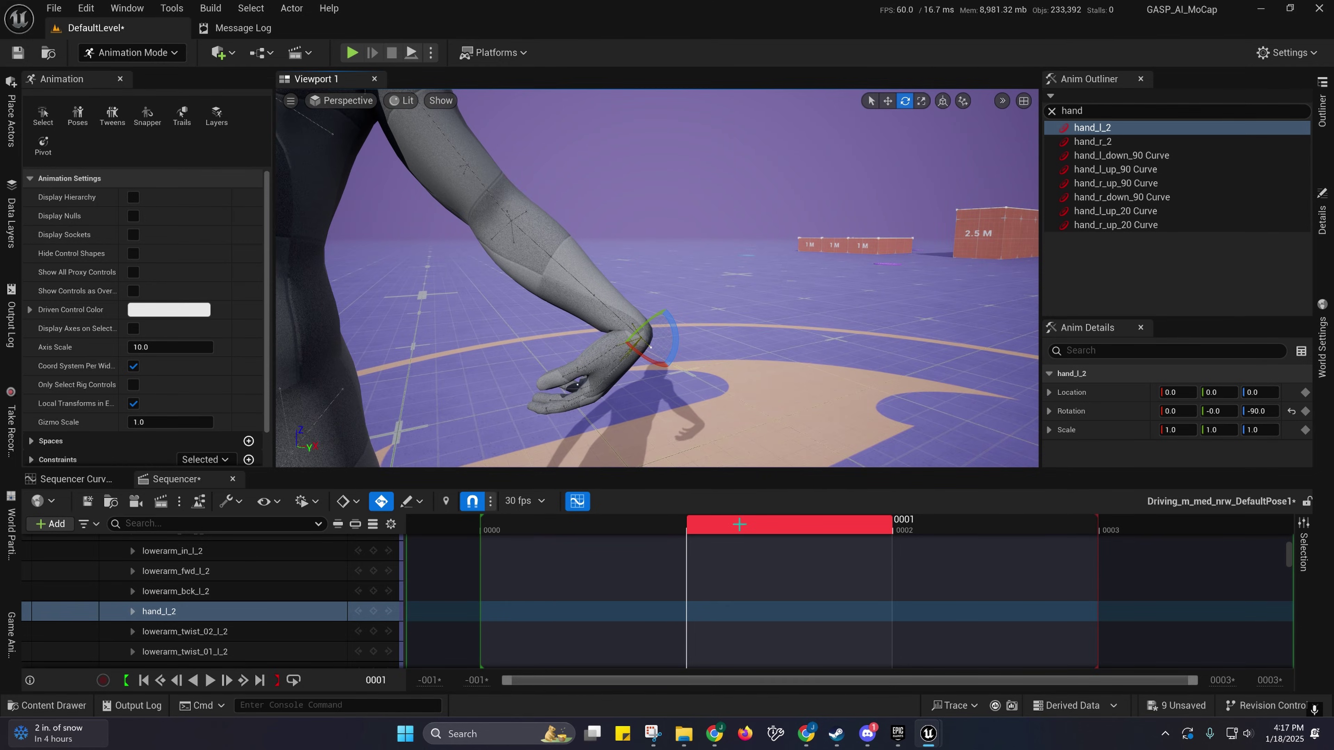
key(ctrl+z)
Step: Key the unrotated hand_l_2 control at frames 0 and 2 in the sequence
click(554, 534)
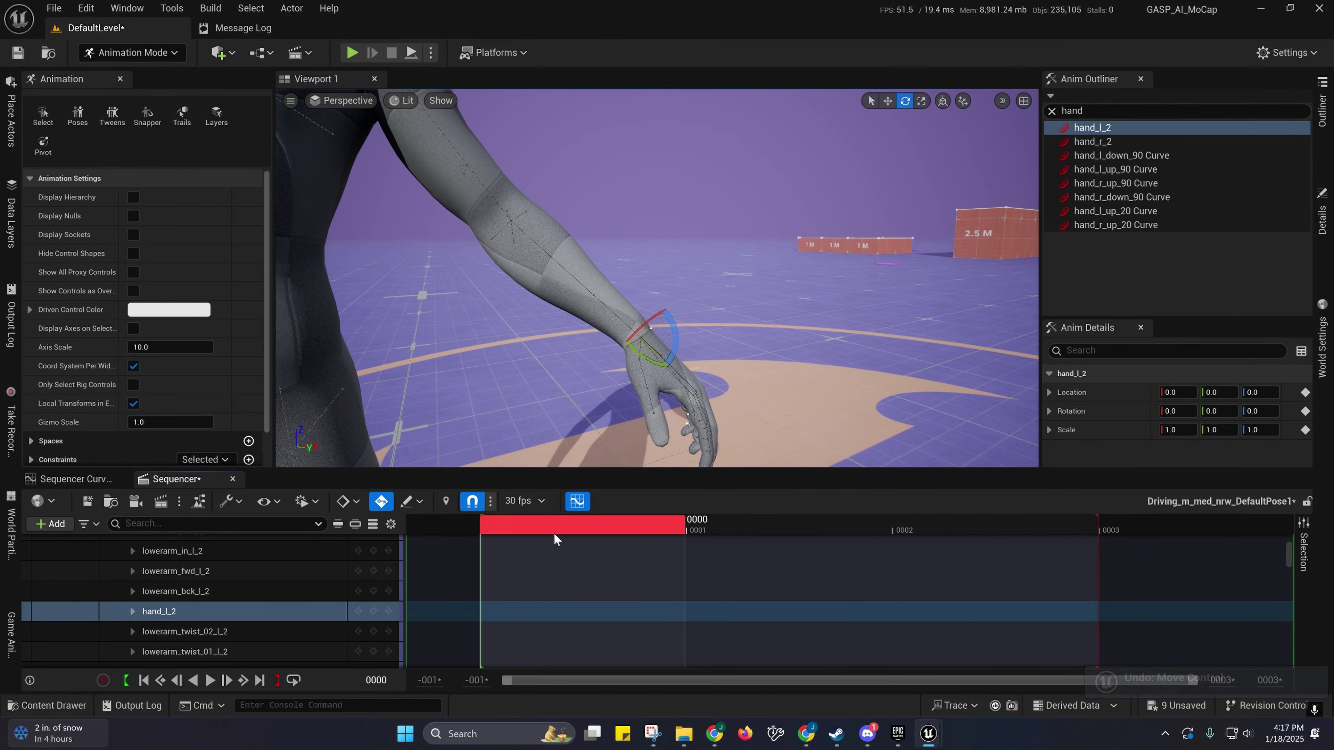
click(372, 611)
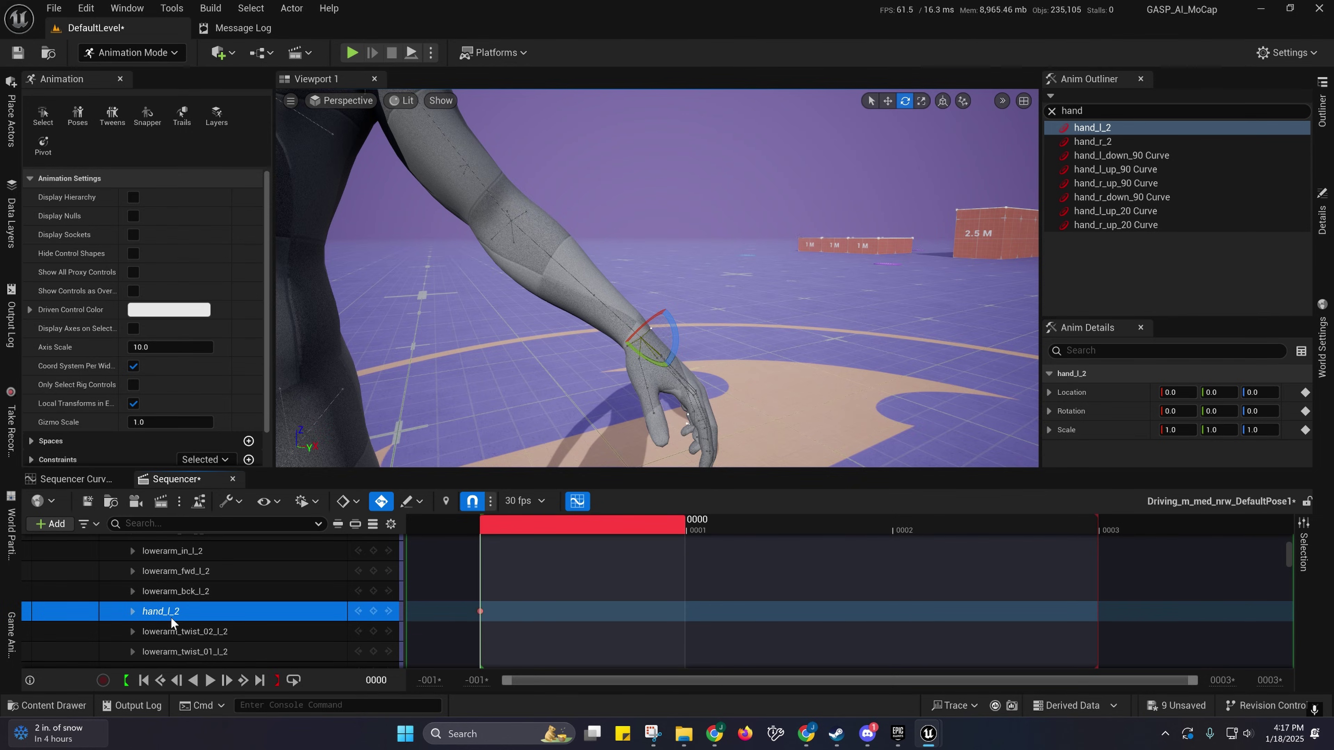
click(521, 526)
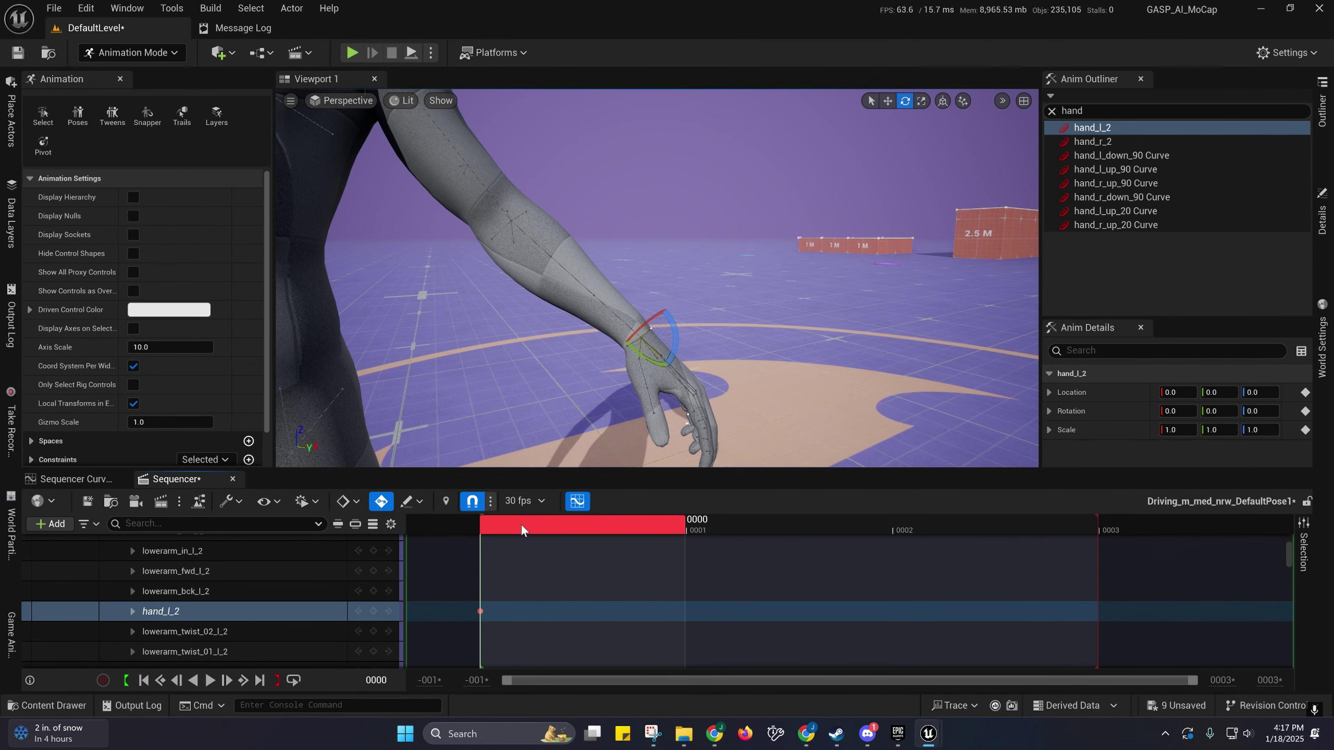
drag(521, 526, 735, 542)
click(689, 608)
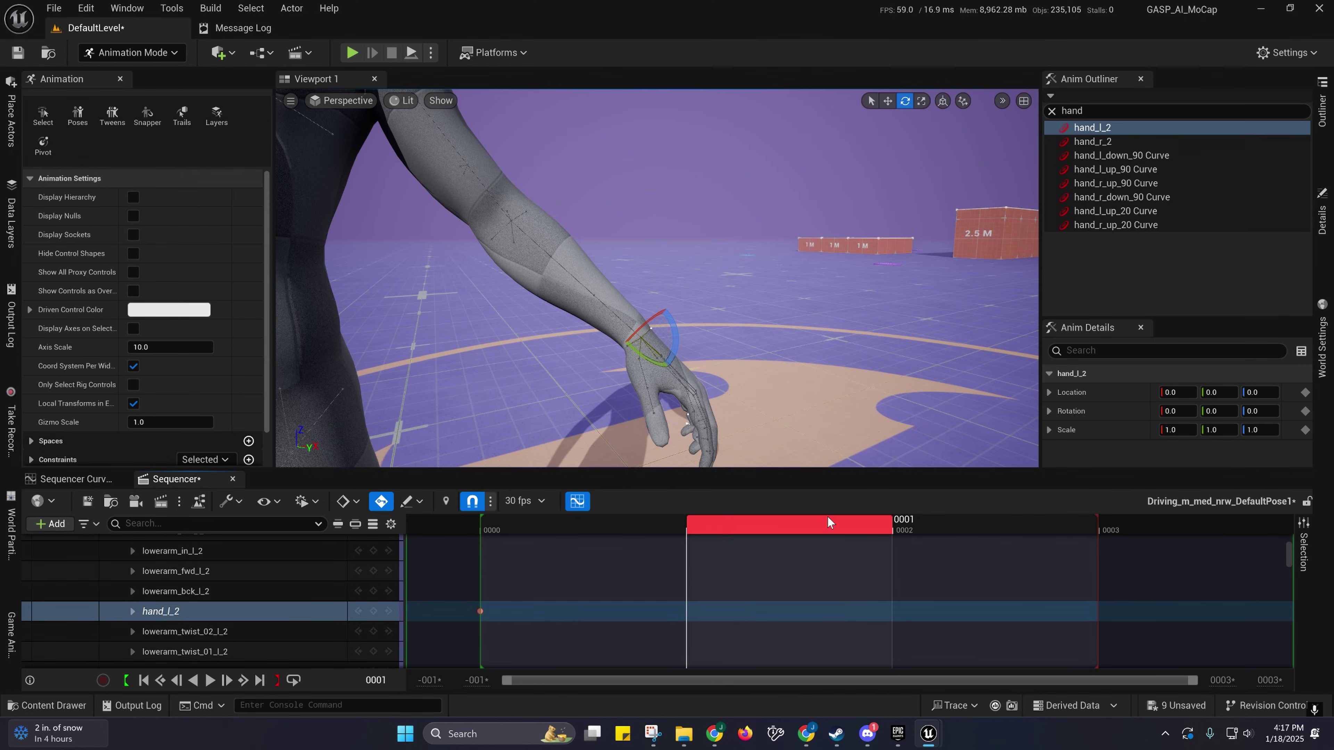
drag(825, 522, 932, 540)
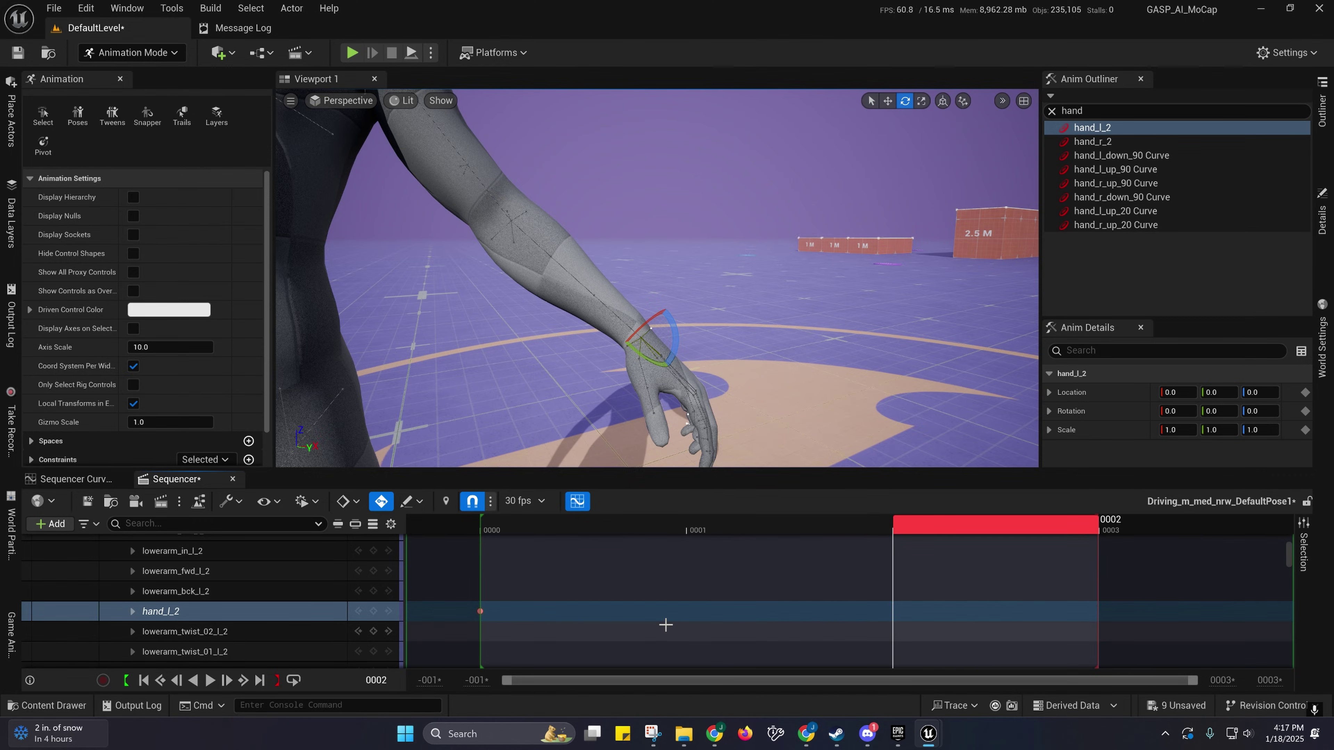
click(372, 613)
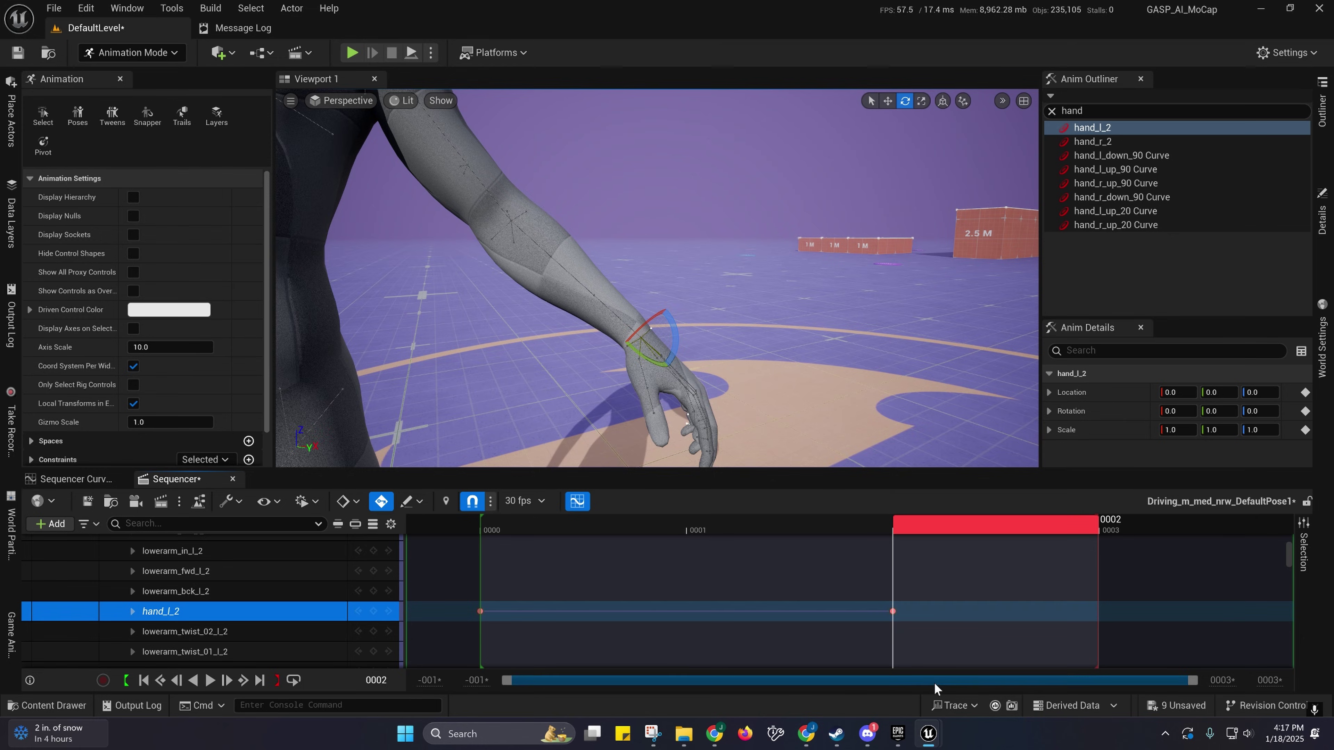
Step: Rotate the hand_l_2 control -90° around Z at frame 1
drag(929, 518, 687, 533)
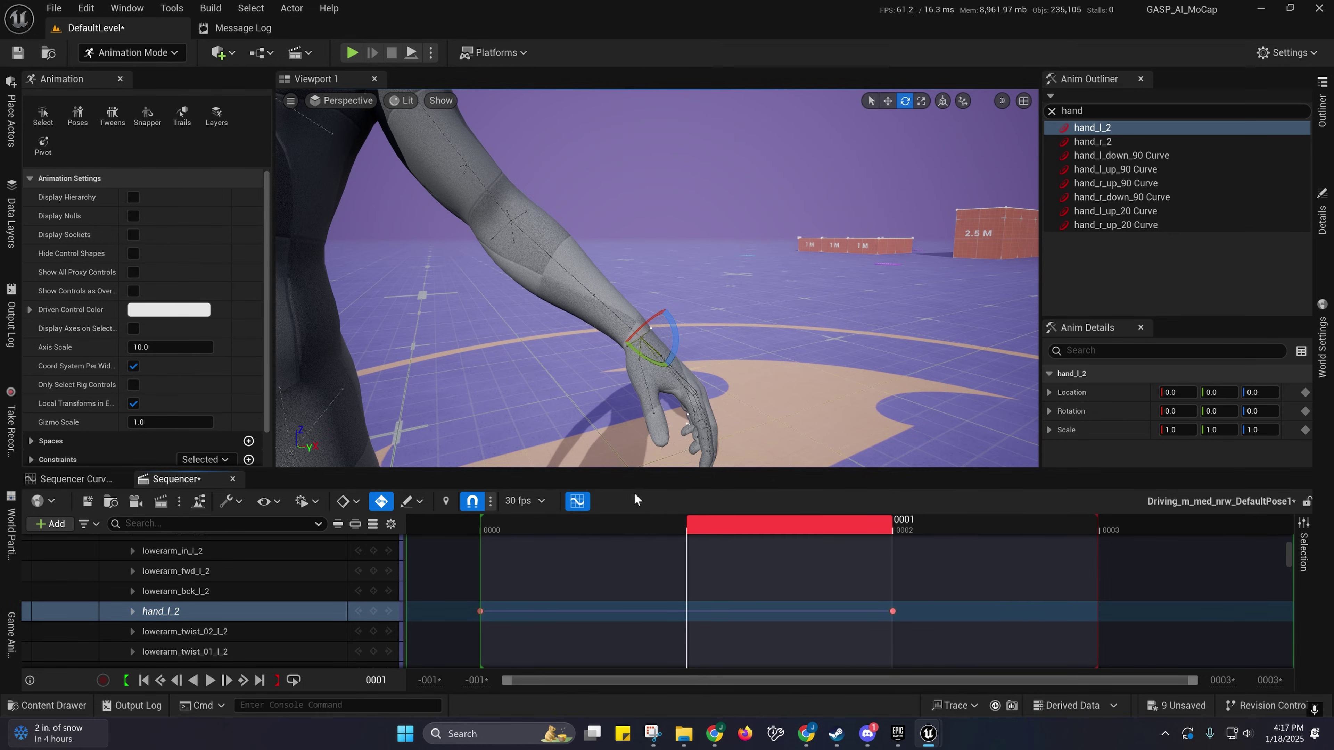
right_drag(677, 336, 698, 368)
key(w)
drag(710, 306, 696, 347)
right_drag(695, 347, 712, 309)
Step: Filter the rig's control list for "twist", select lowerarm_twist_01_l_2 and try rotating it at frame 1
text(t)
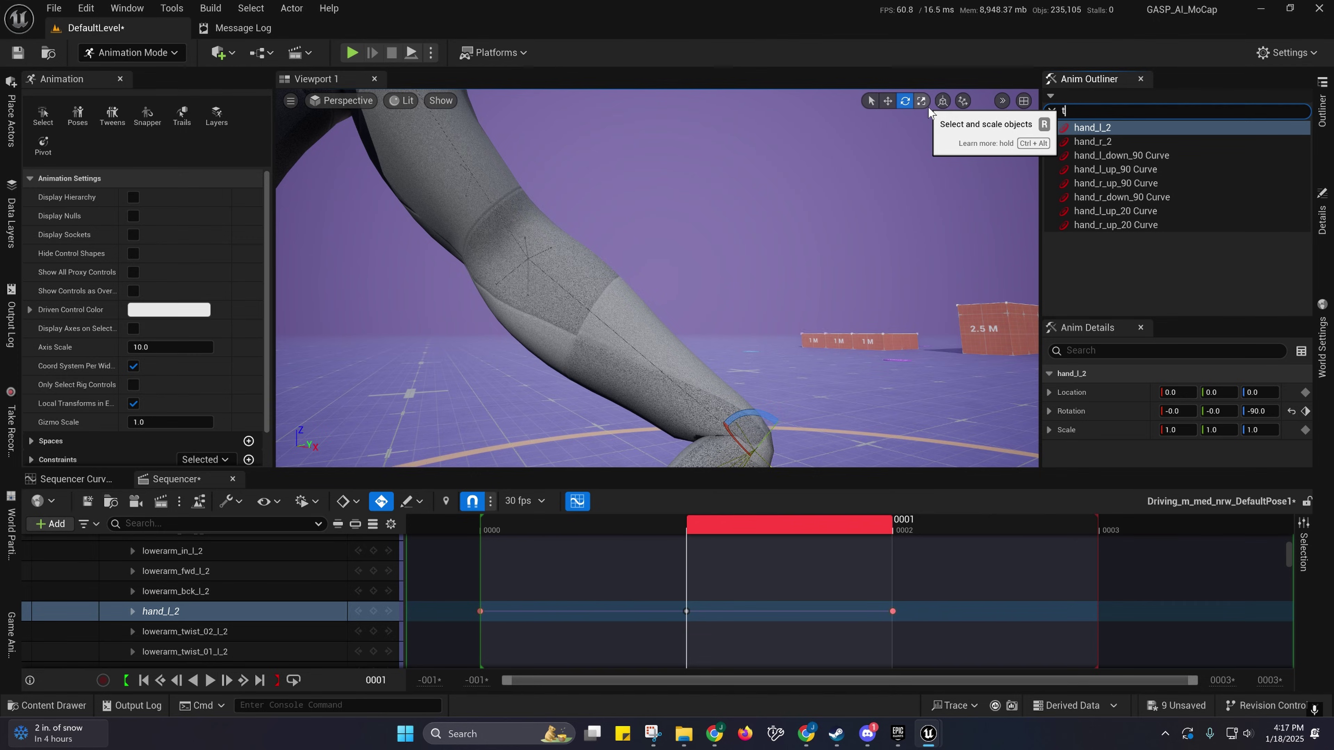
text(wist)
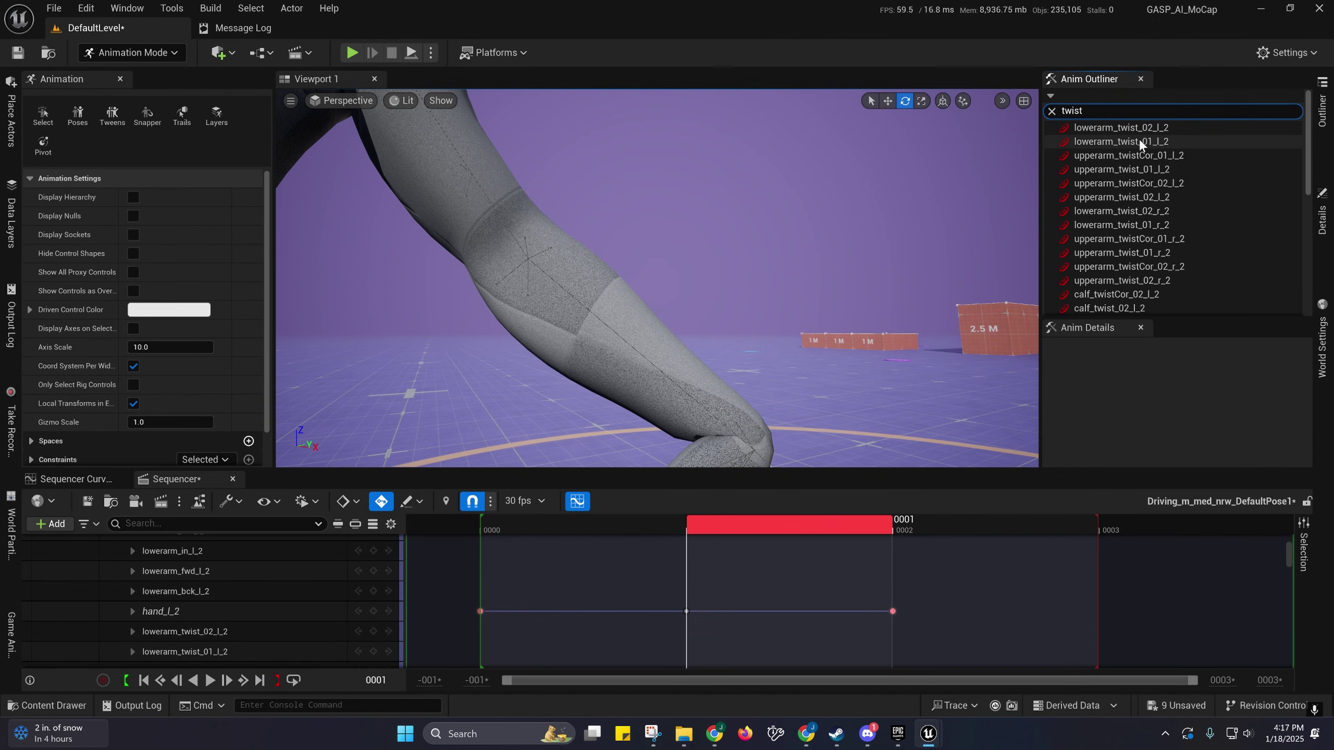
click(1101, 127)
click(1112, 142)
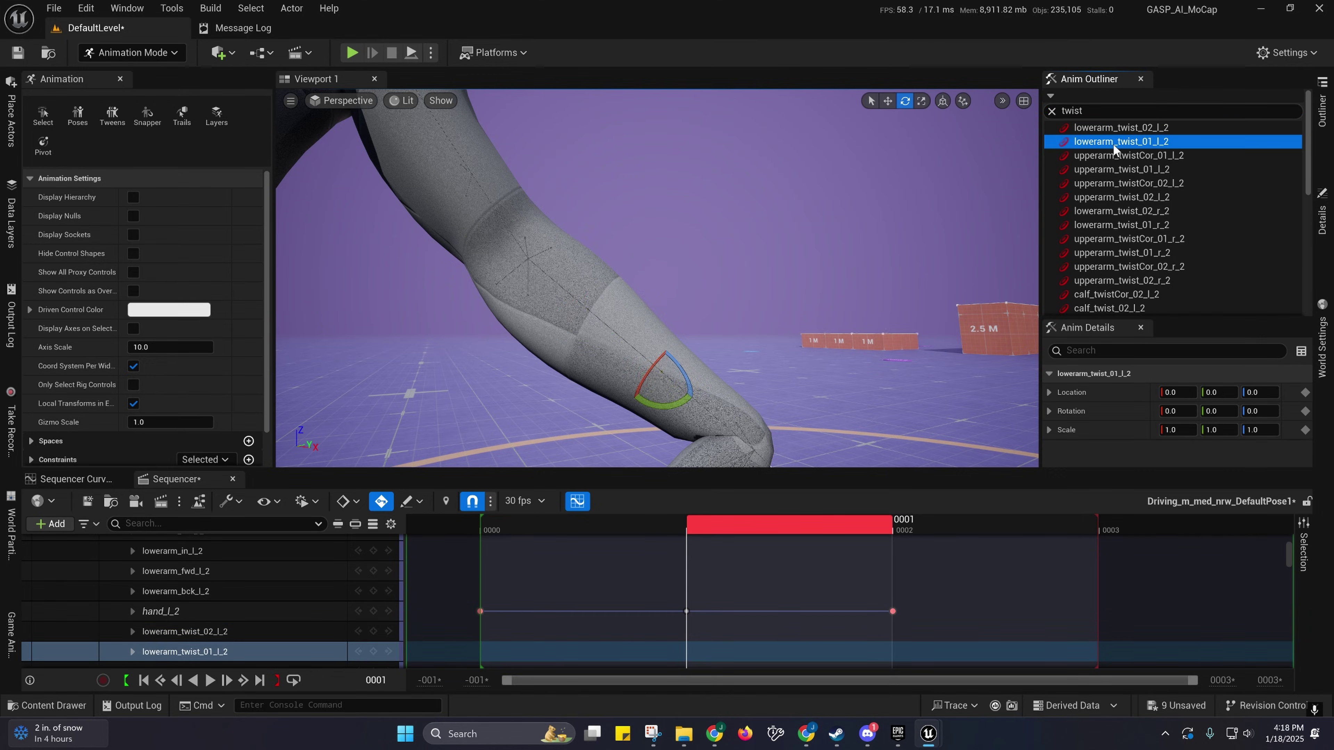
right_drag(657, 236, 612, 244)
mouse_move(666, 184)
mouse_down()
mouse_move(683, 210)
mouse_move(668, 186)
mouse_up()
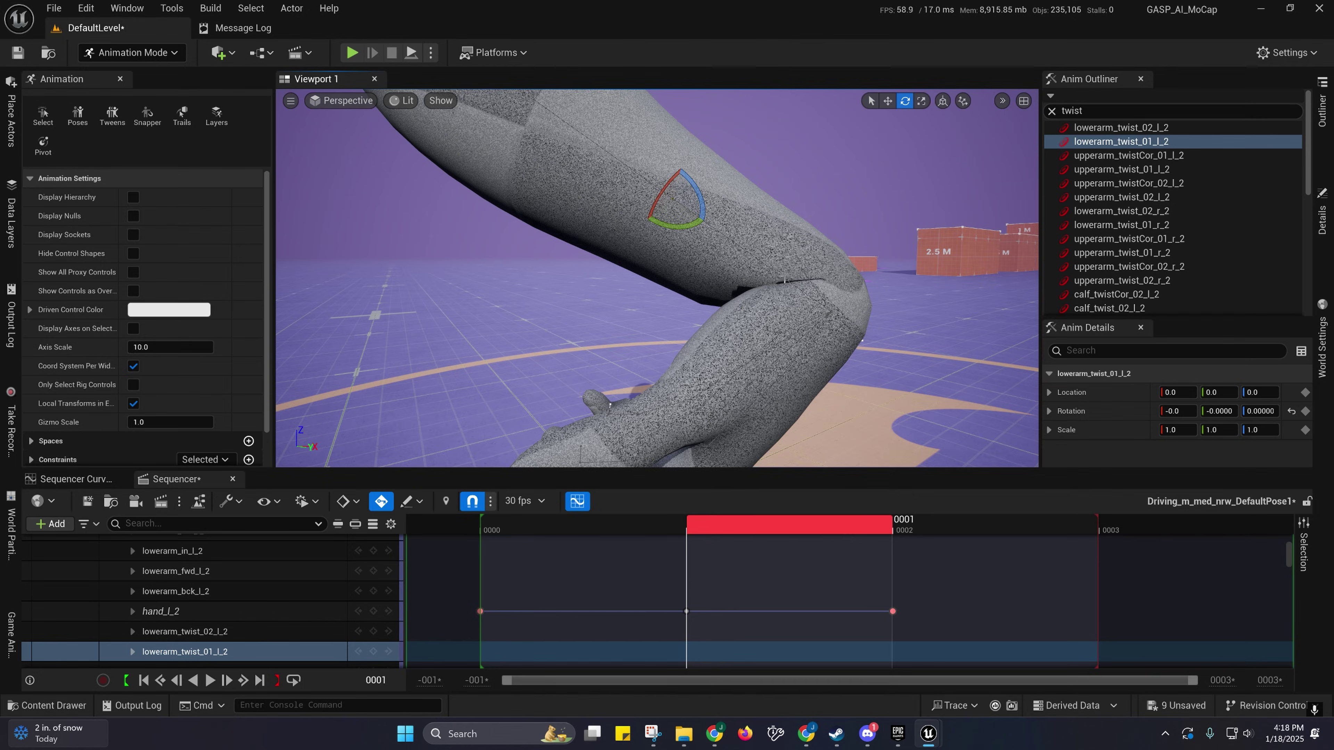
right_drag(784, 280, 770, 285)
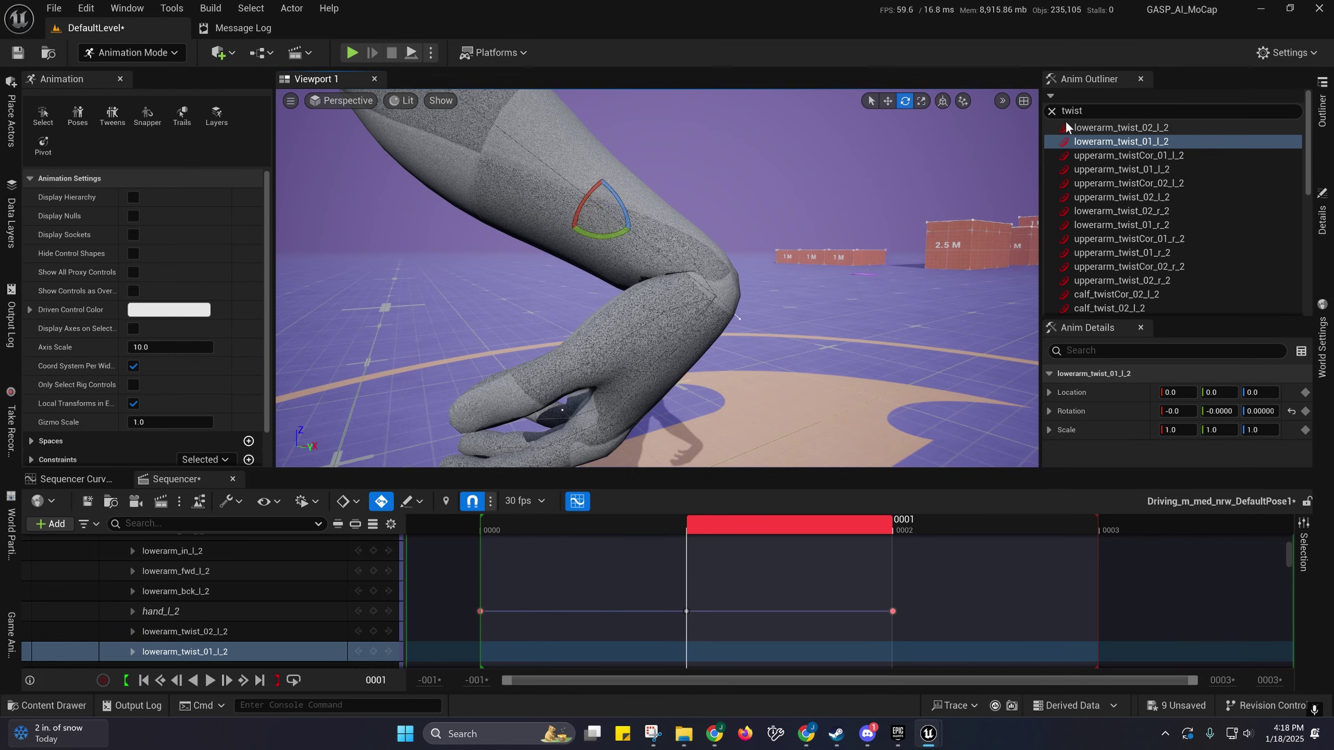
Step: Filter the control list for "hand", reselect hand_l_2 and reset its rotation at frame 1
text(hand)
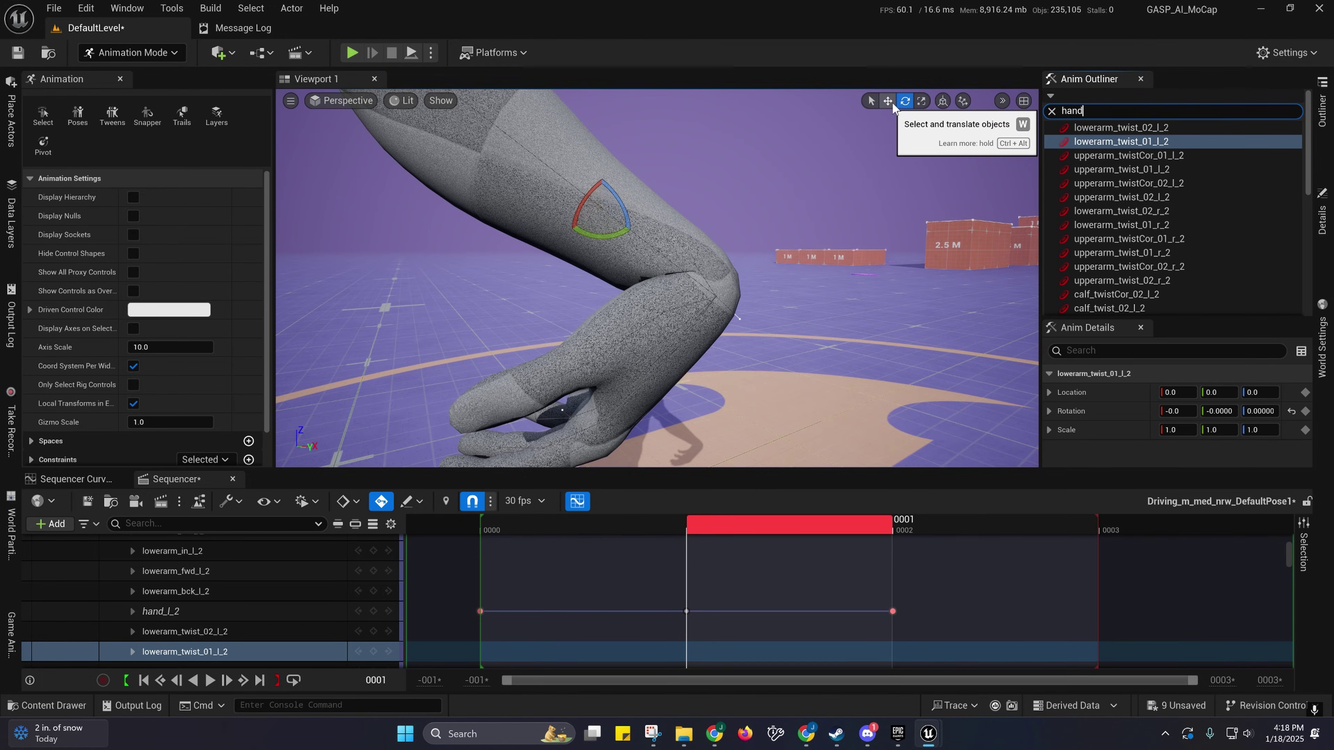
key(d)
right_drag(751, 256, 735, 258)
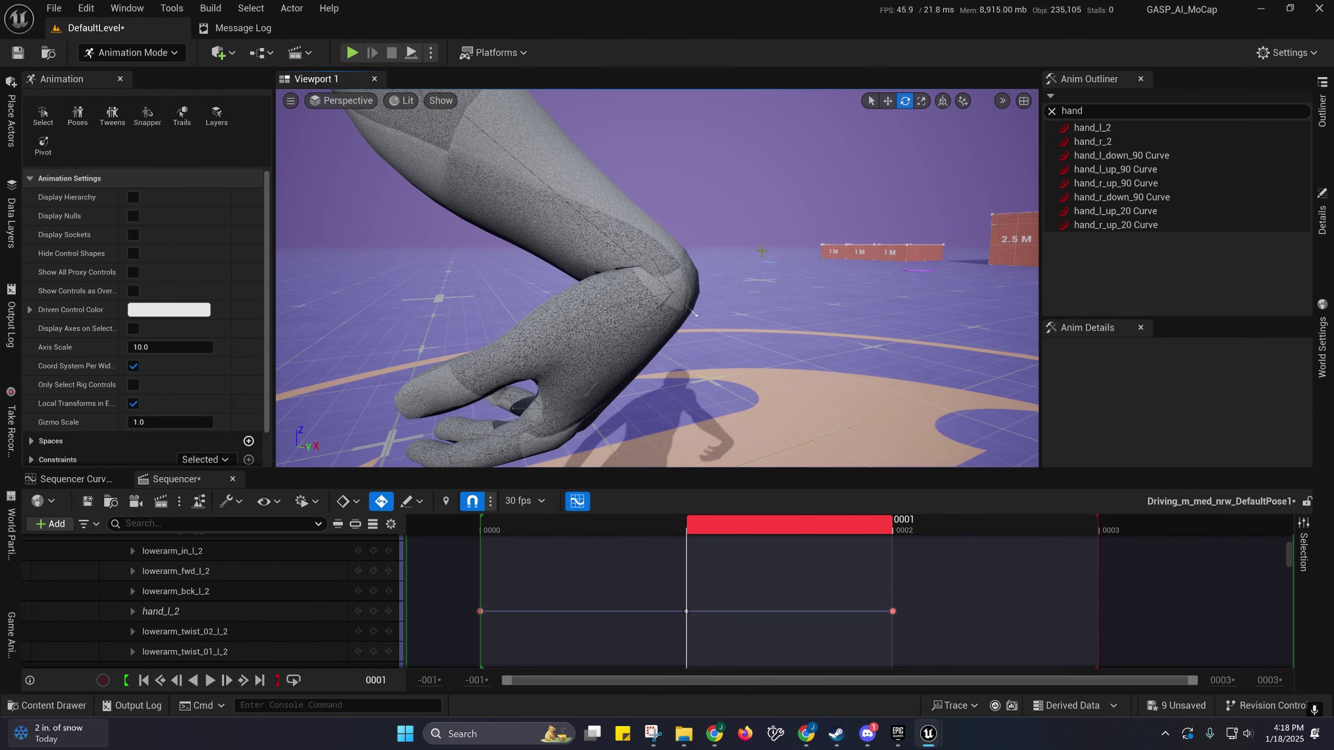
click(1088, 128)
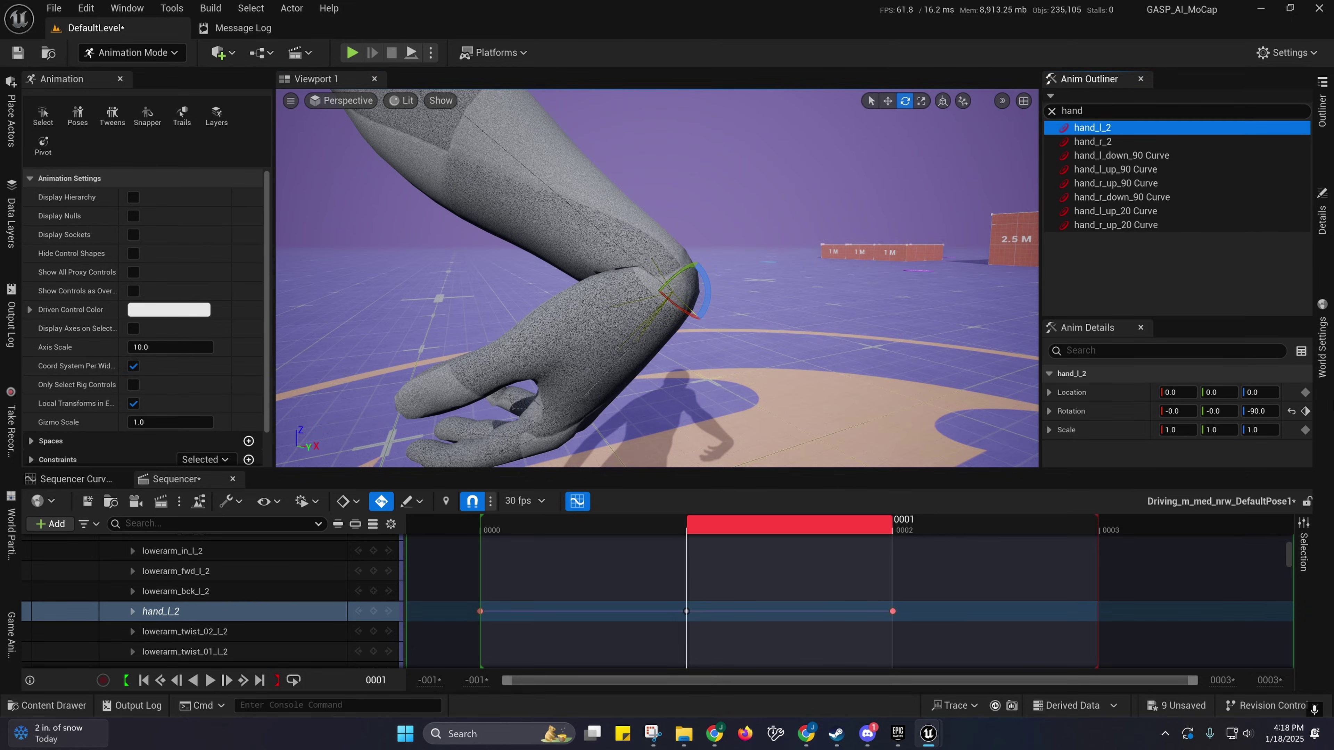
click(1292, 411)
Step: Rotate the hand_l_2 control -90° around X at frame 1 and inspect the wrist deformation
right_drag(781, 275, 736, 279)
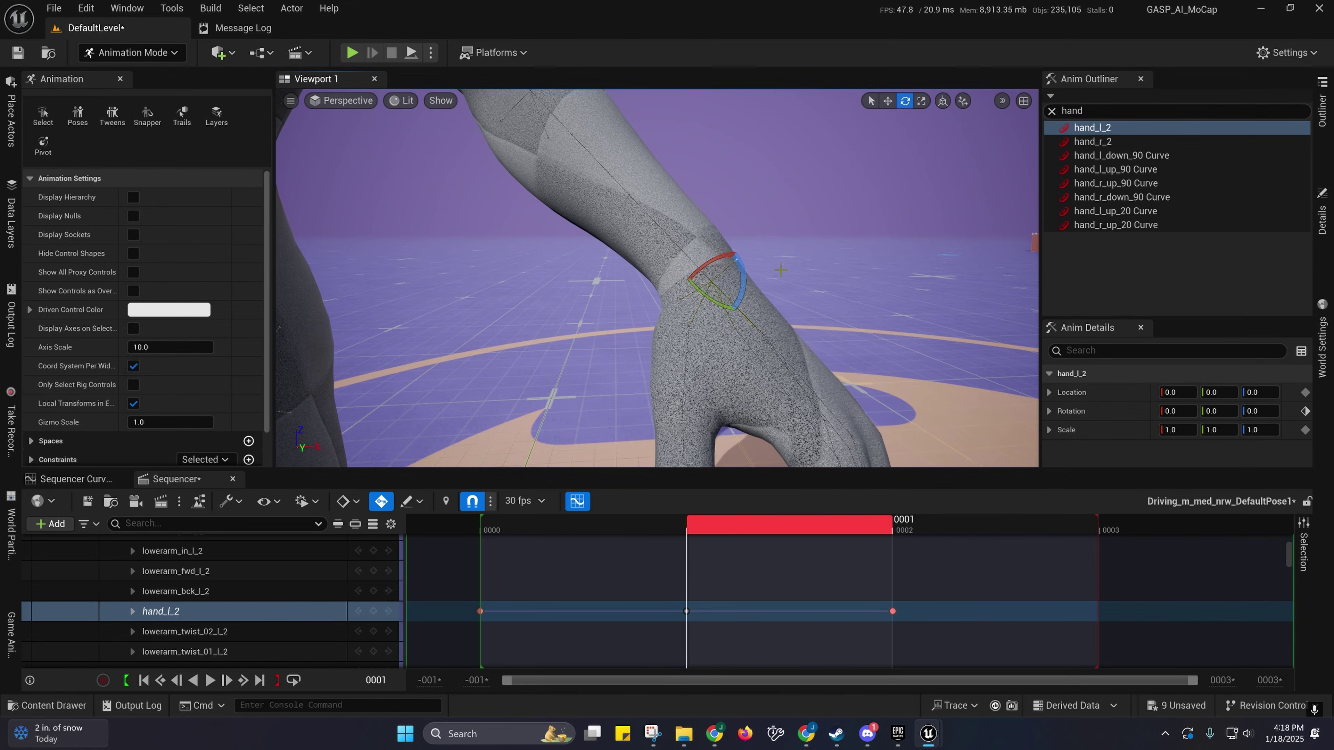
drag(710, 262, 683, 284)
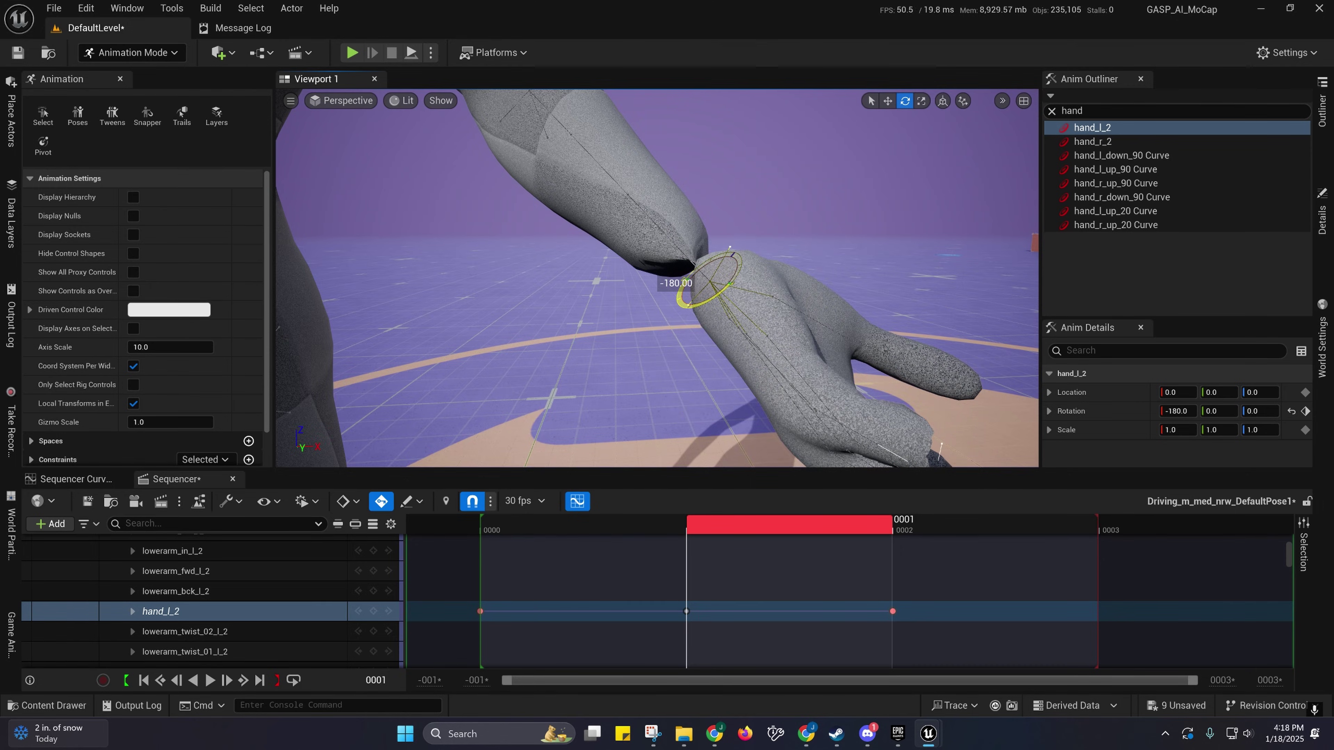
drag(683, 284, 680, 321)
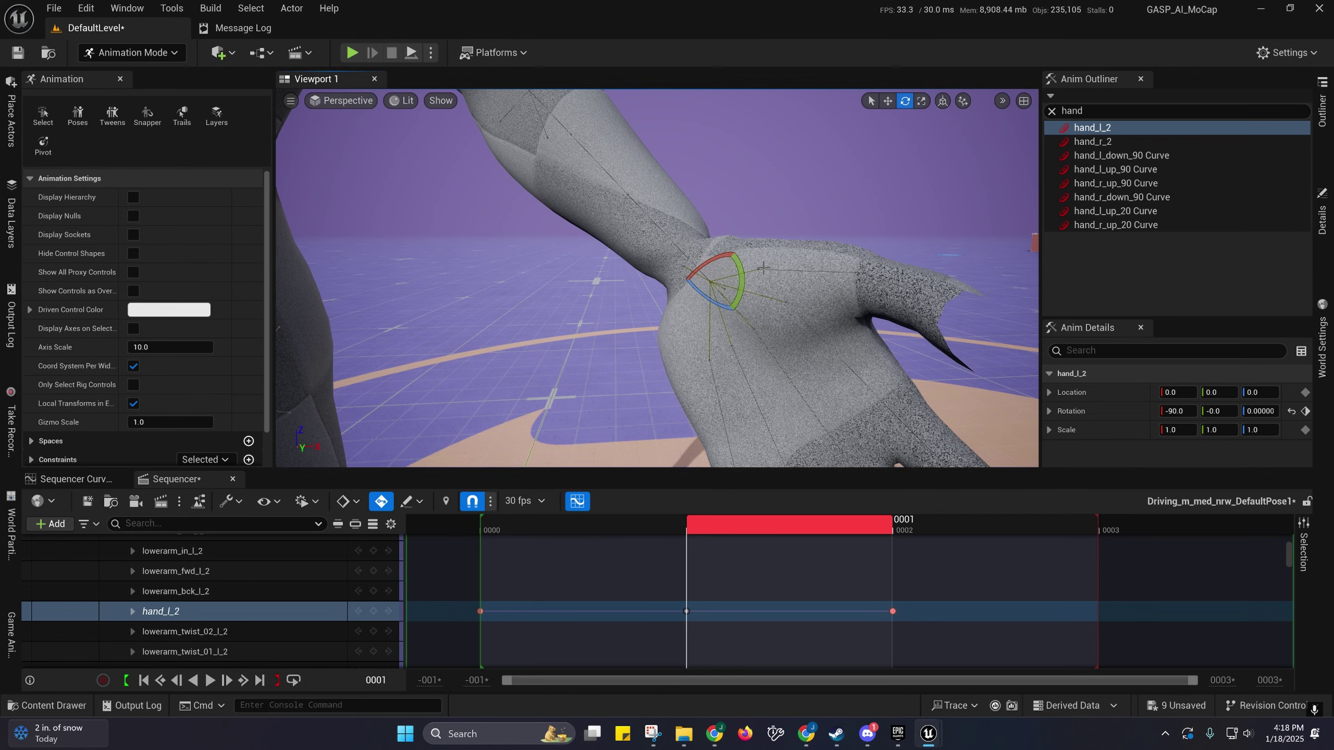
right_drag(759, 263, 577, 255)
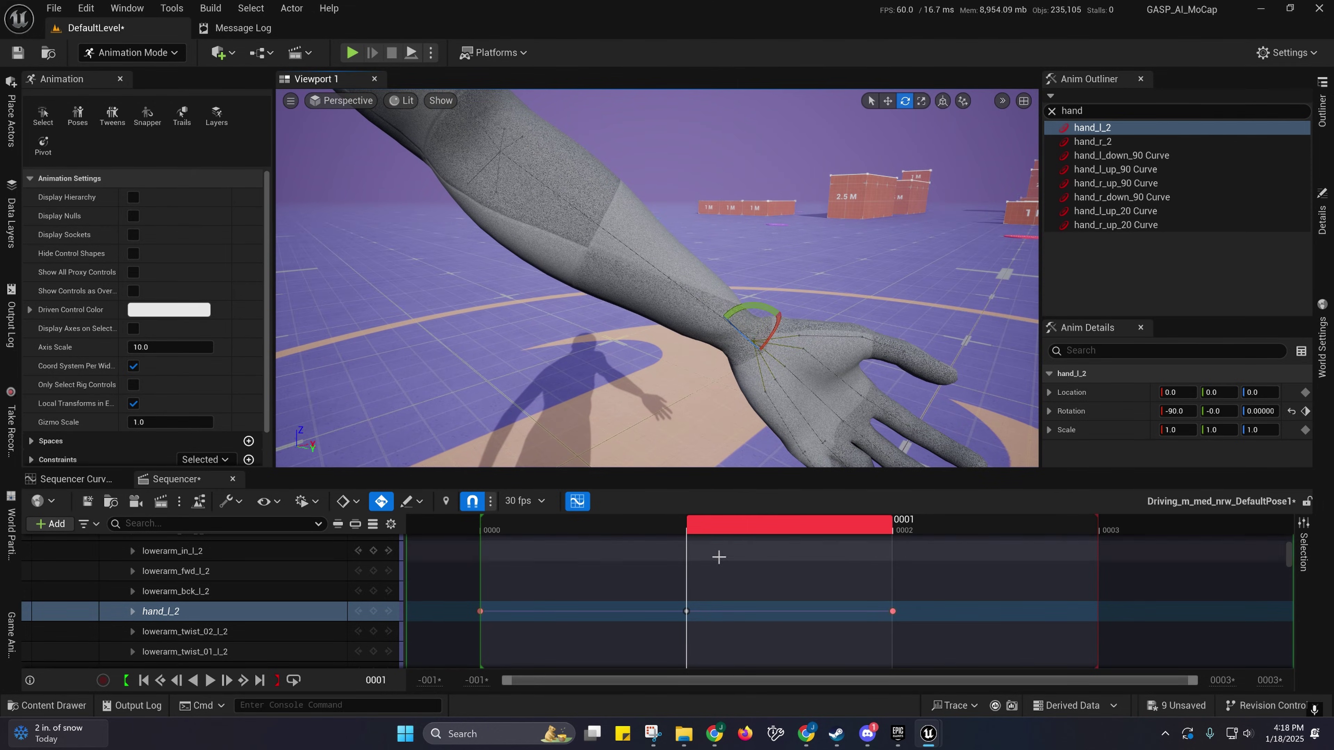
right_drag(819, 342, 796, 334)
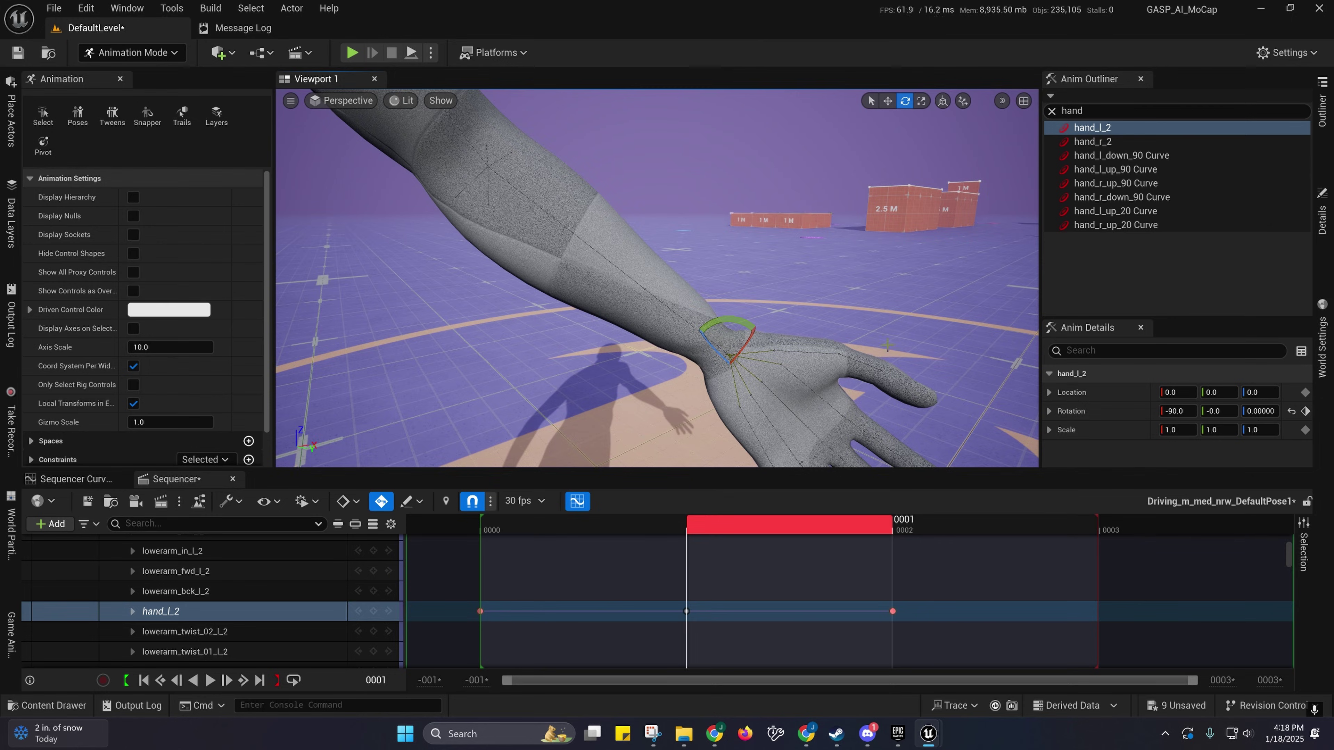
right_drag(941, 314, 900, 282)
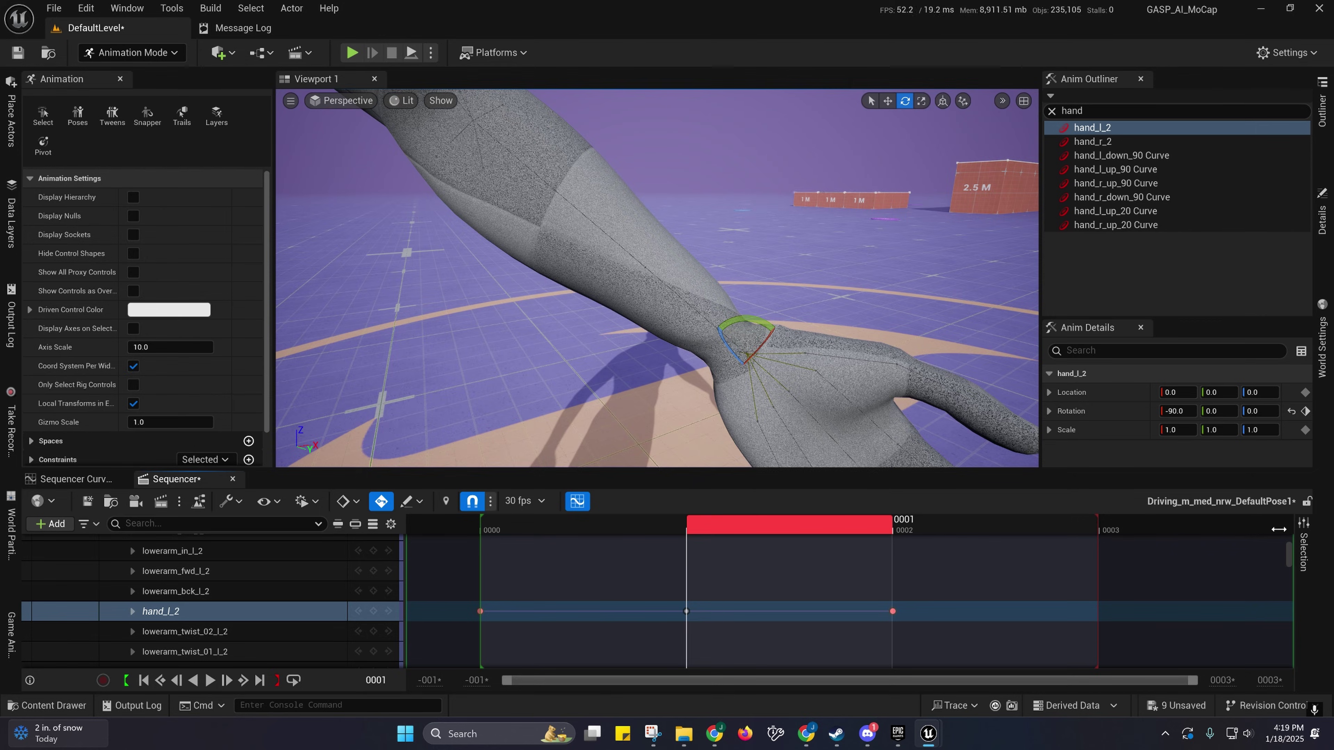
Step: Extend the sequence's playback range to frame 4 and key the unrotated hand_l_2 control at frame 4
drag(1279, 530, 1330, 526)
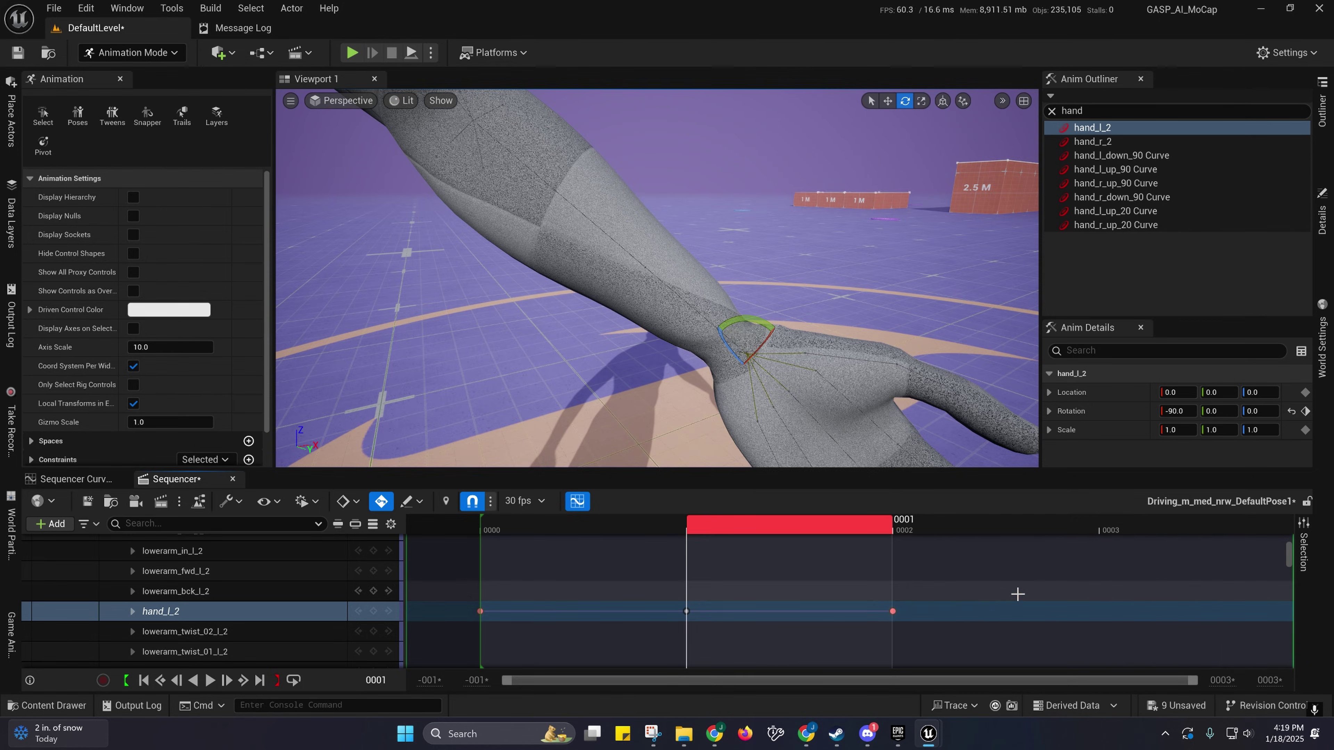
ctrl+scroll(1013, 610, down, 1)
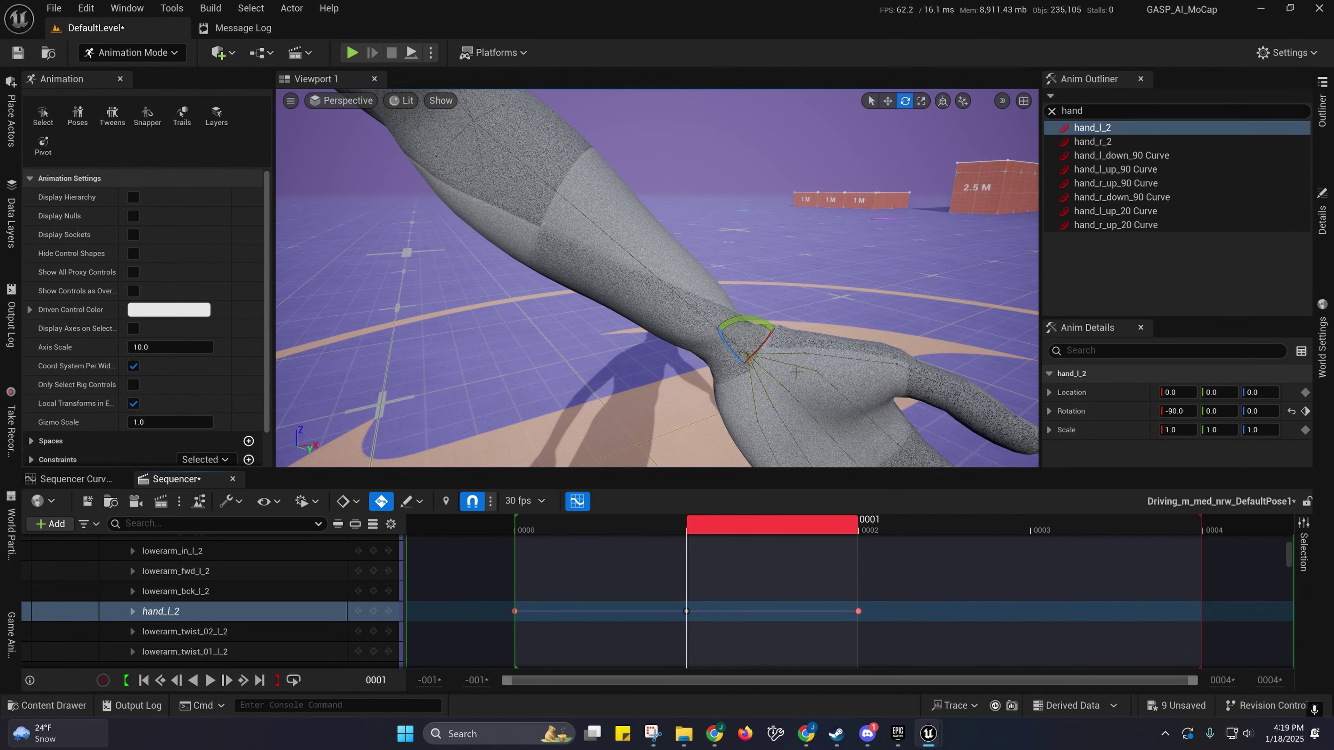
right_drag(796, 372, 746, 397)
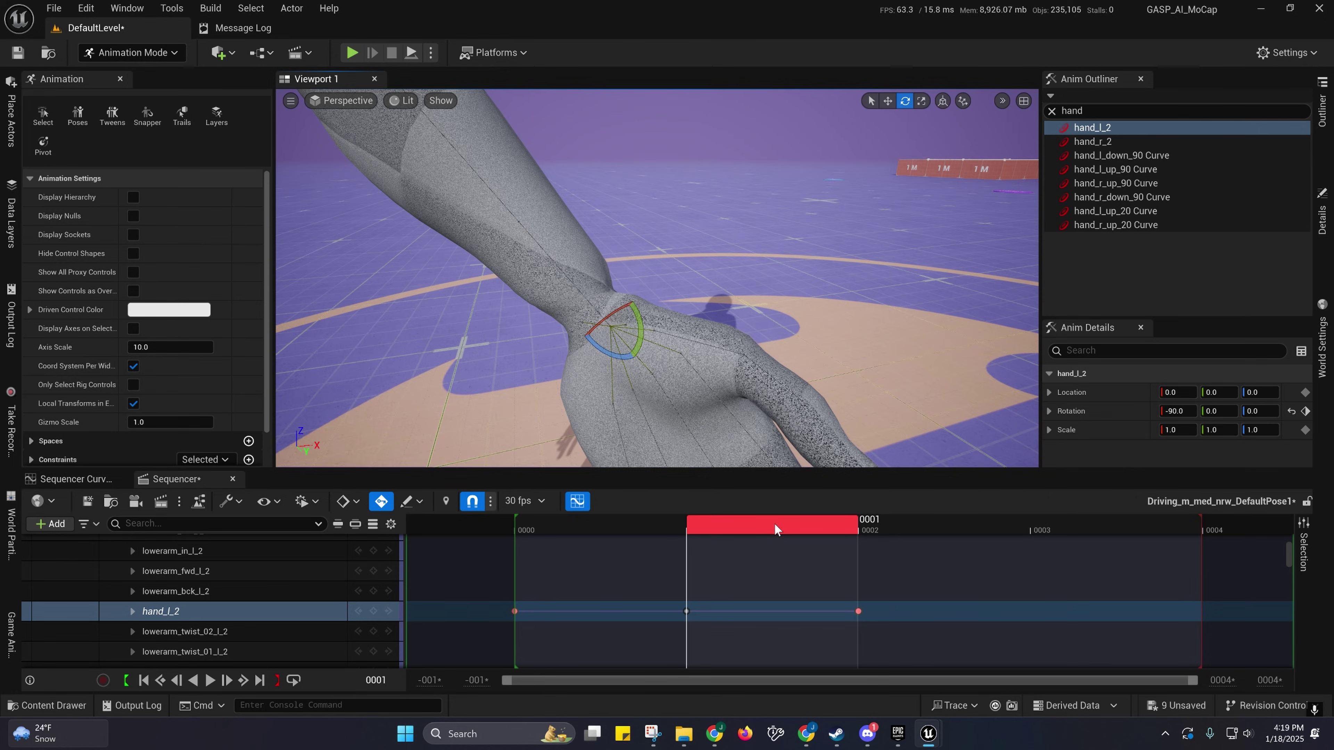
drag(774, 524, 1006, 542)
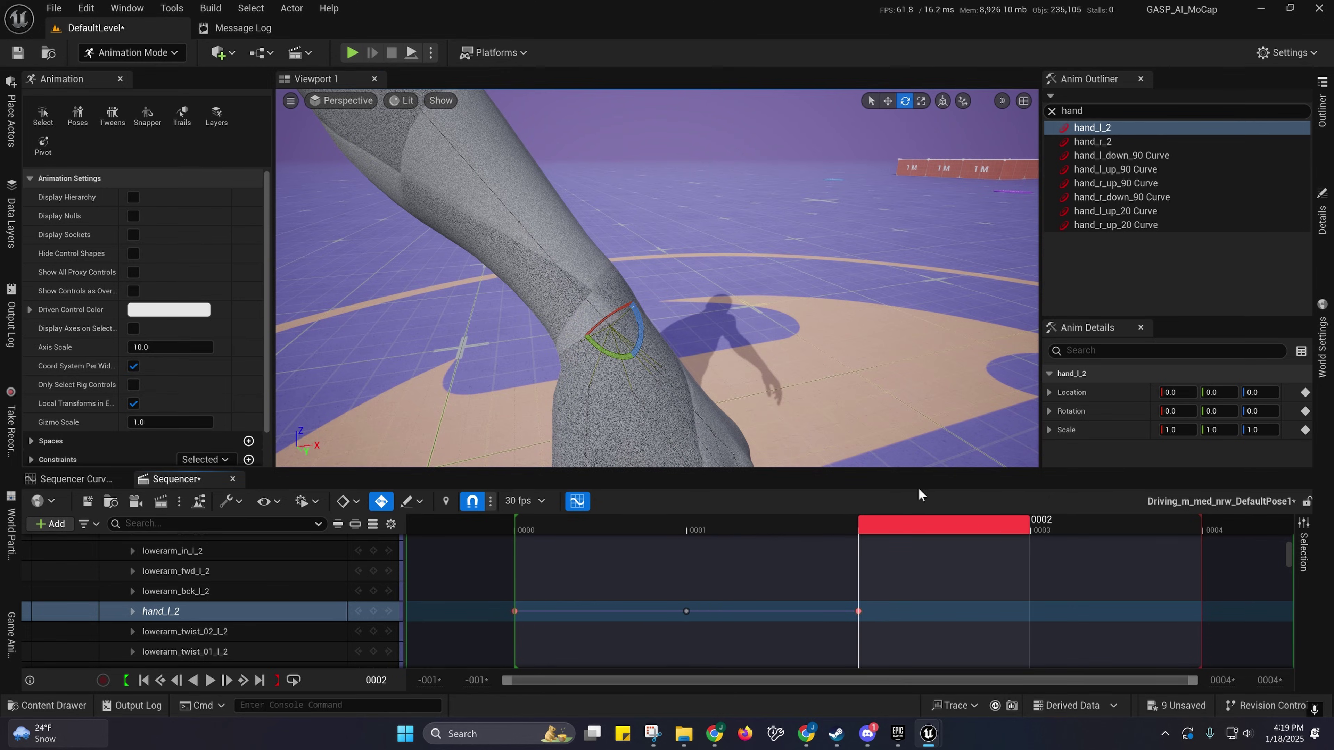
right_drag(718, 369, 669, 292)
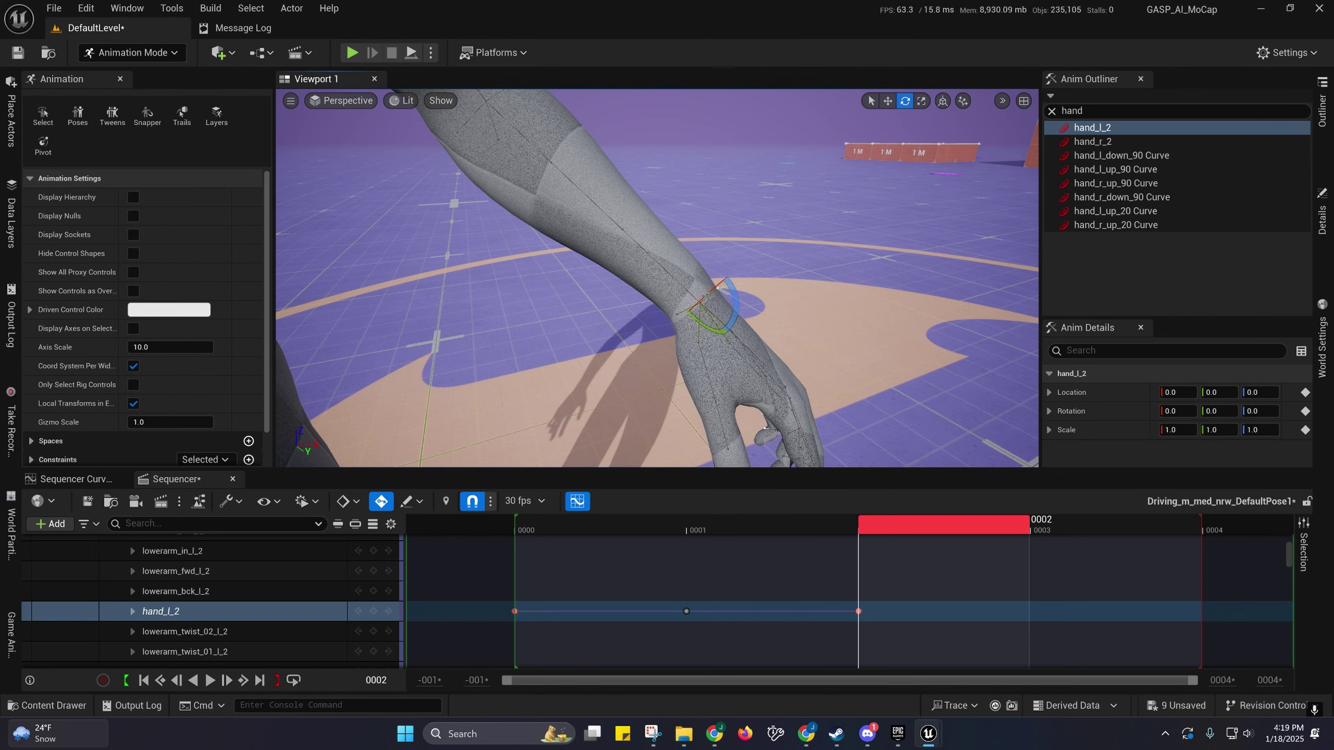
drag(959, 524, 1234, 530)
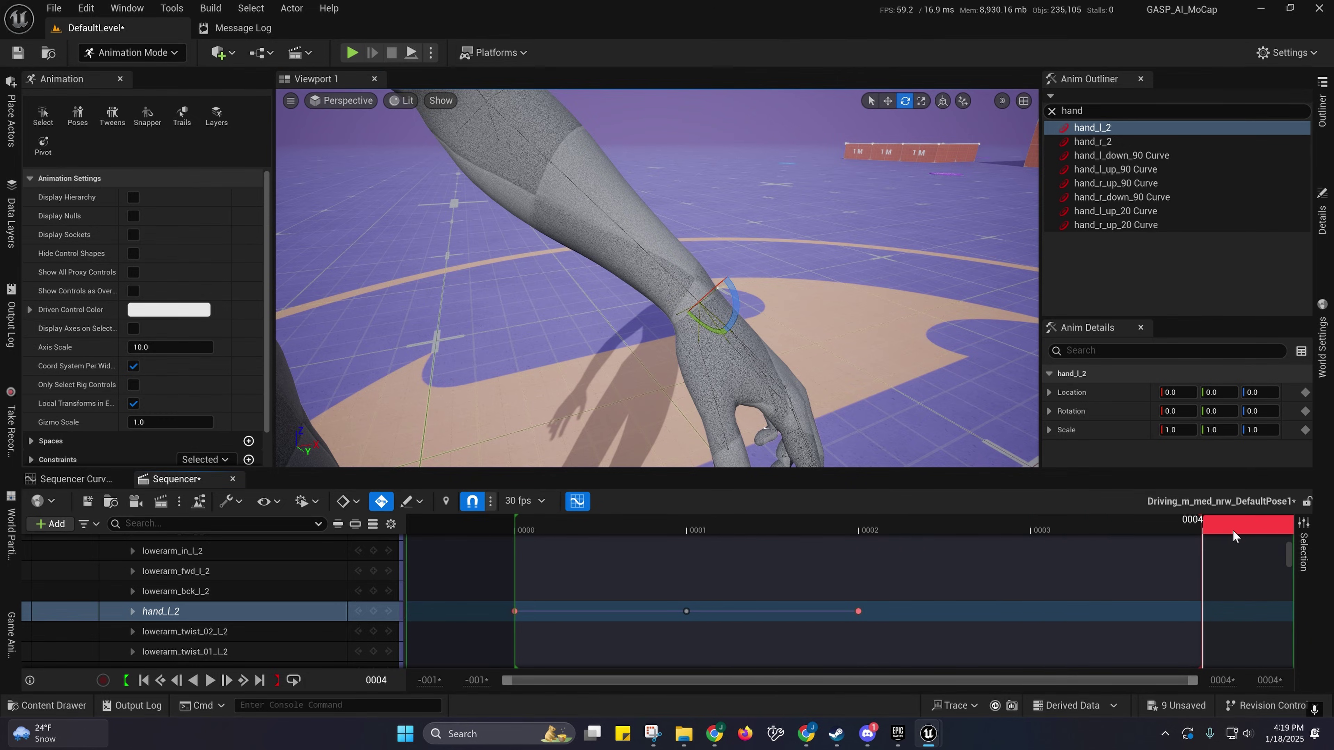
click(373, 611)
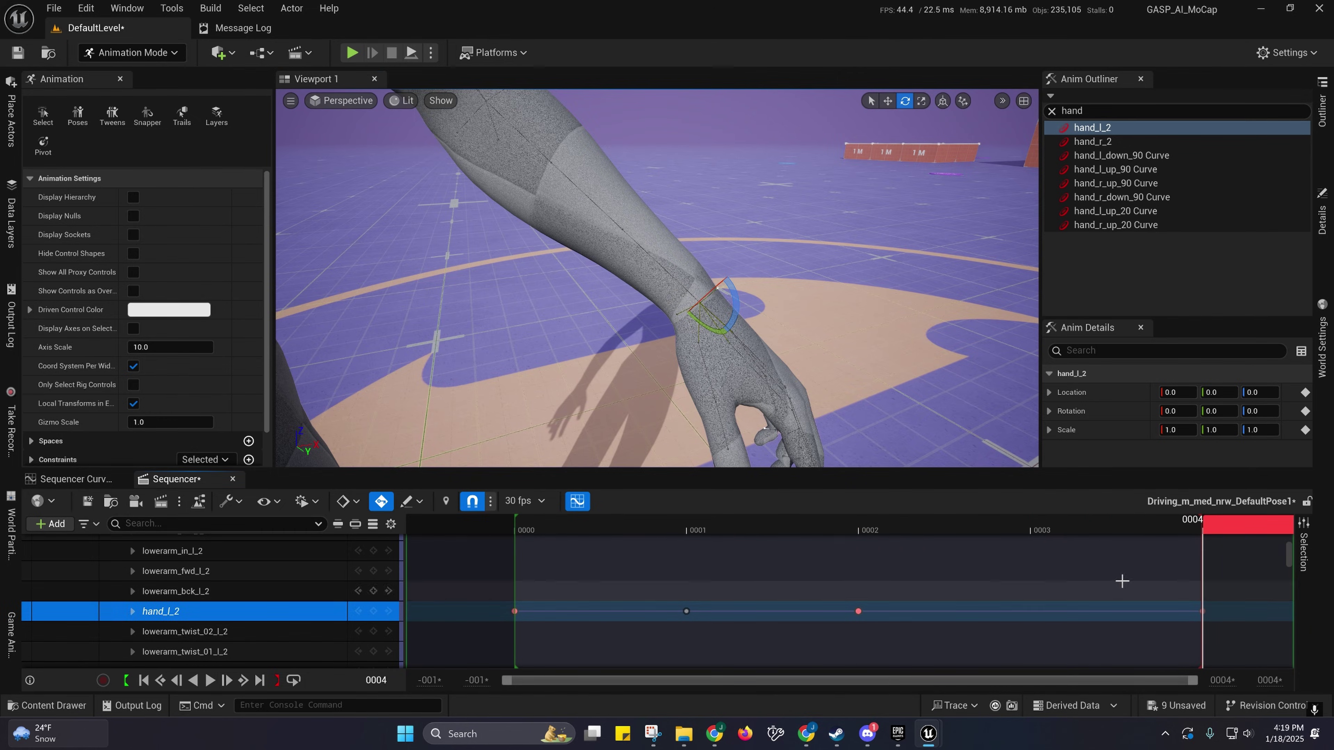
Step: Key the unrotated hand_l_2 control at frame 3 and rotate the control -180° around X at frame 2
click(1144, 523)
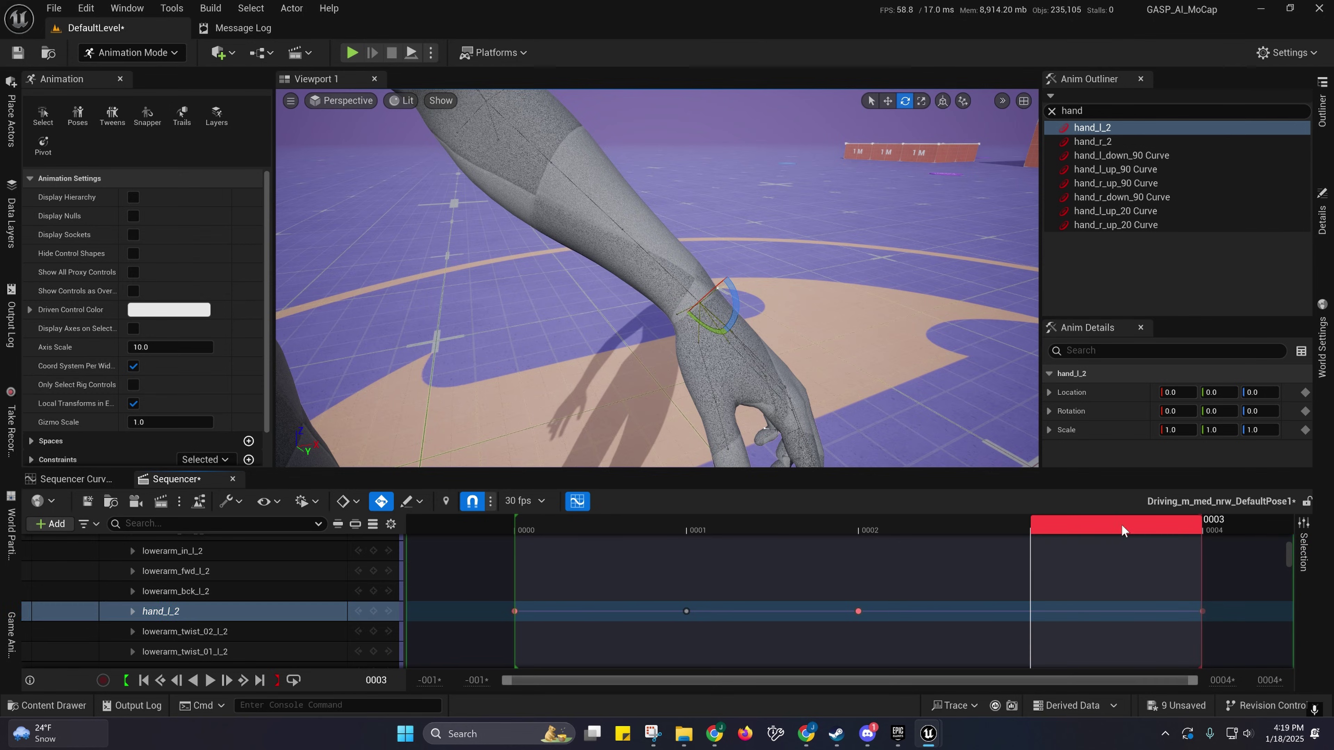
key(s)
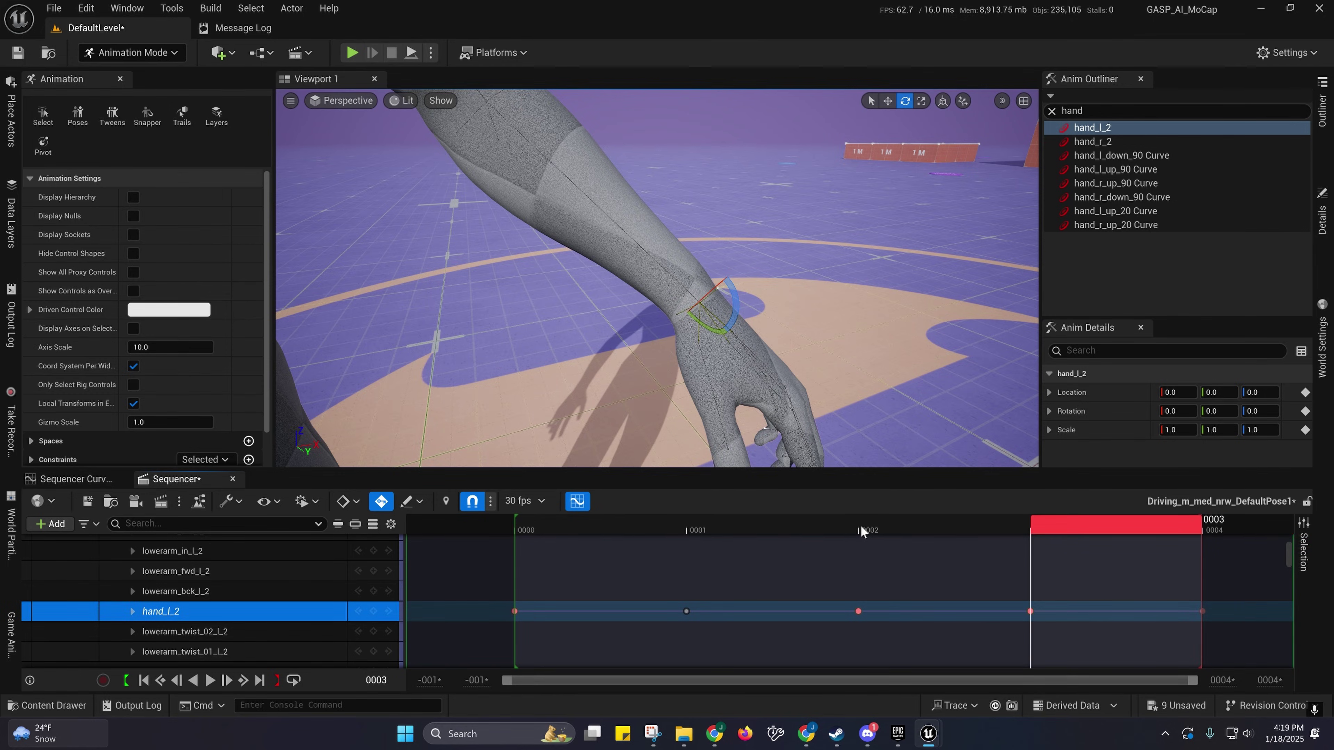
click(860, 525)
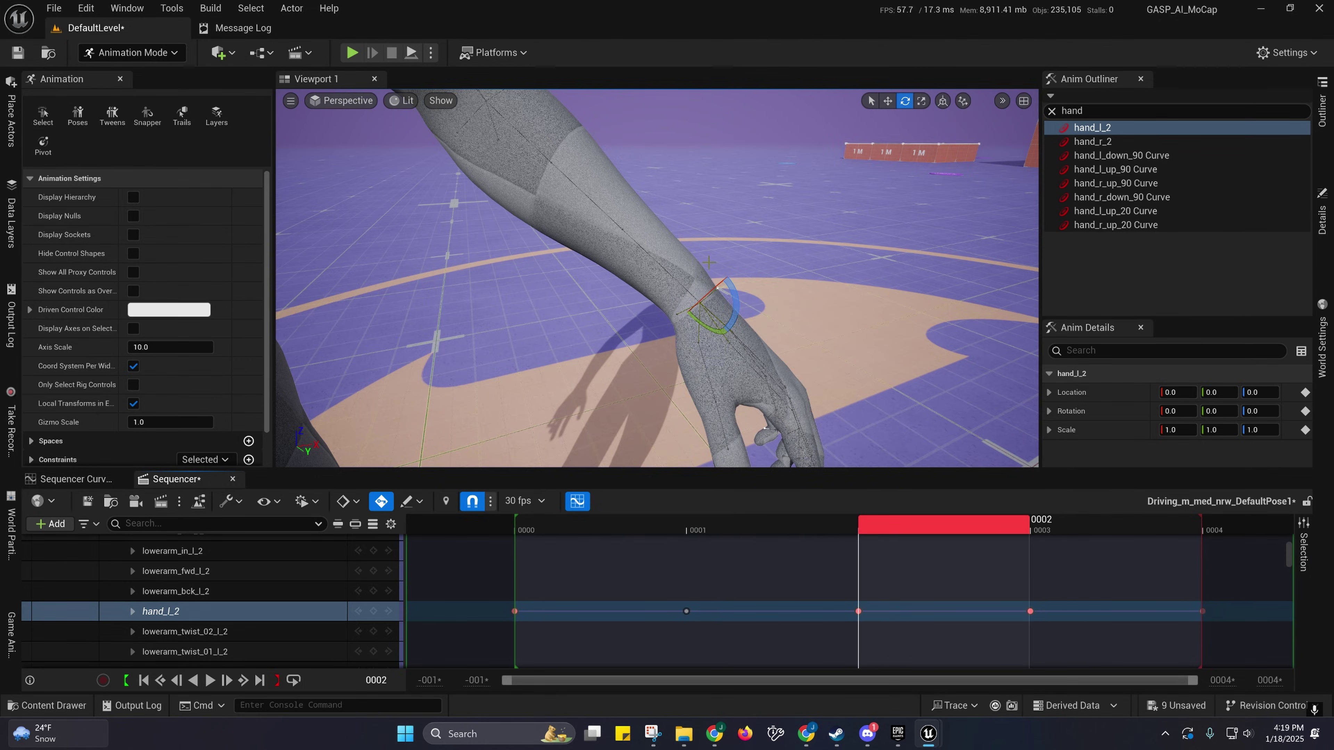
drag(707, 293, 692, 368)
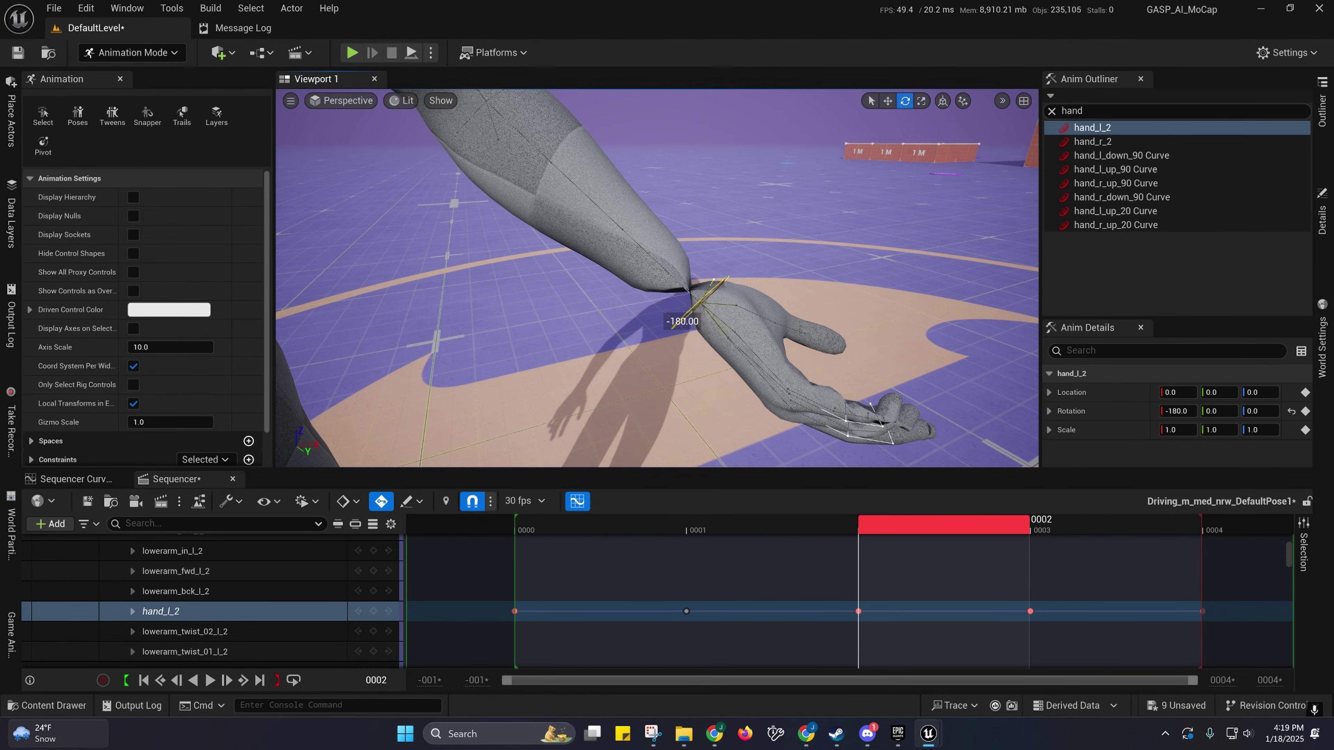
Step: Rotate the hand_l_2 control 90° around X at frame 3 and inspect the wrist deformation
drag(903, 514, 1072, 531)
right_drag(657, 295, 826, 280)
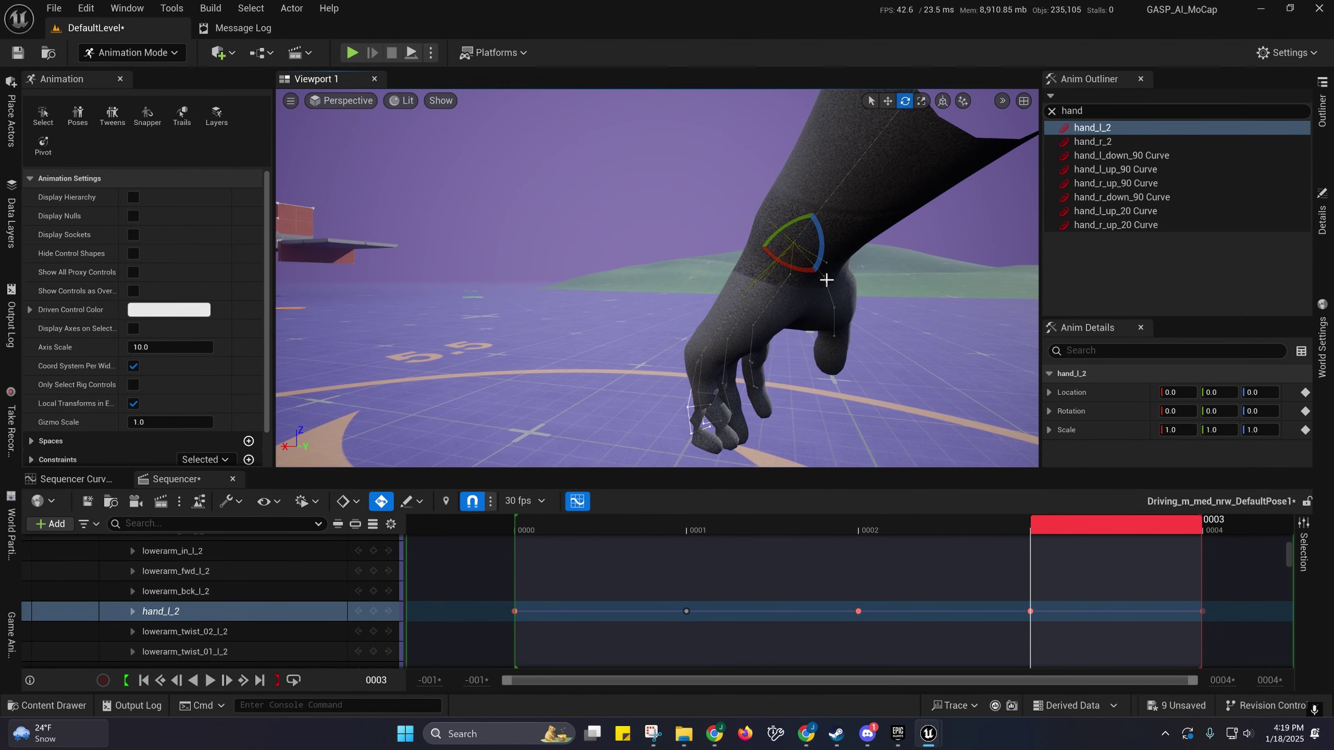
drag(802, 269, 760, 234)
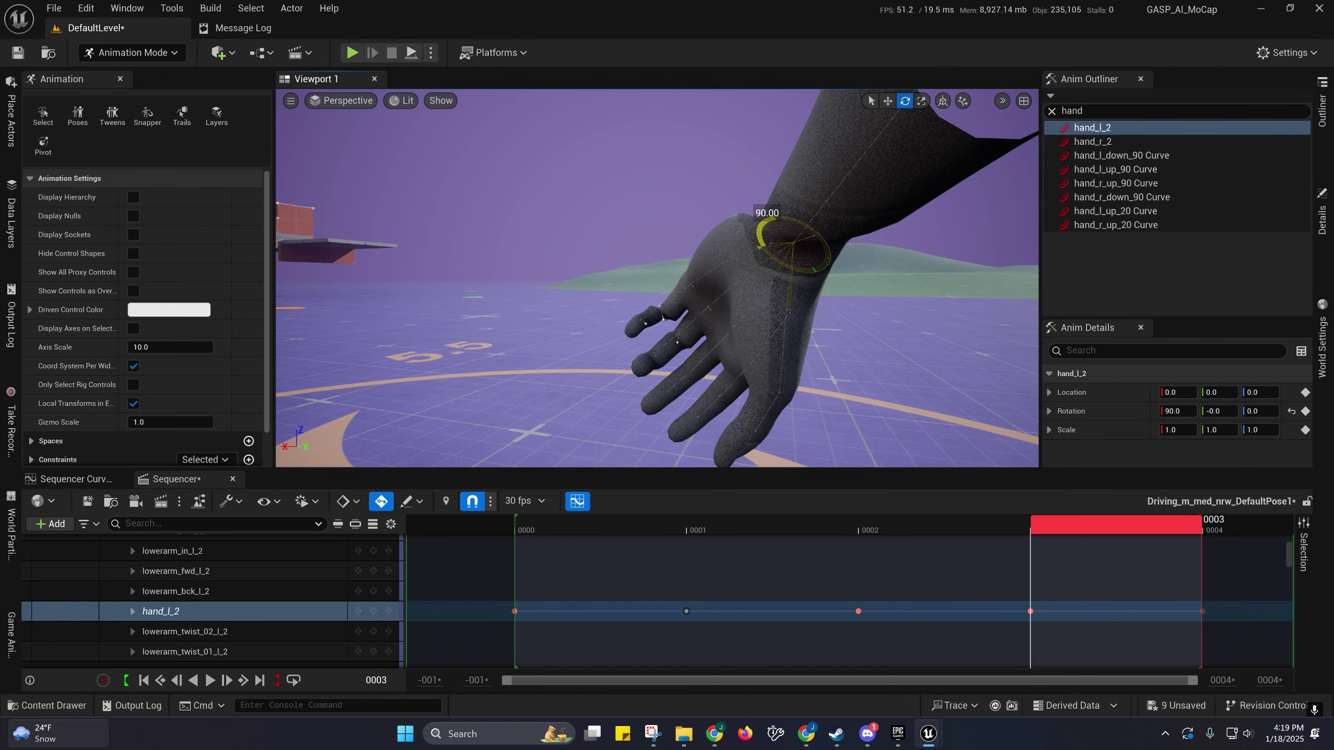
right_drag(761, 236, 852, 226)
right_drag(625, 275, 573, 308)
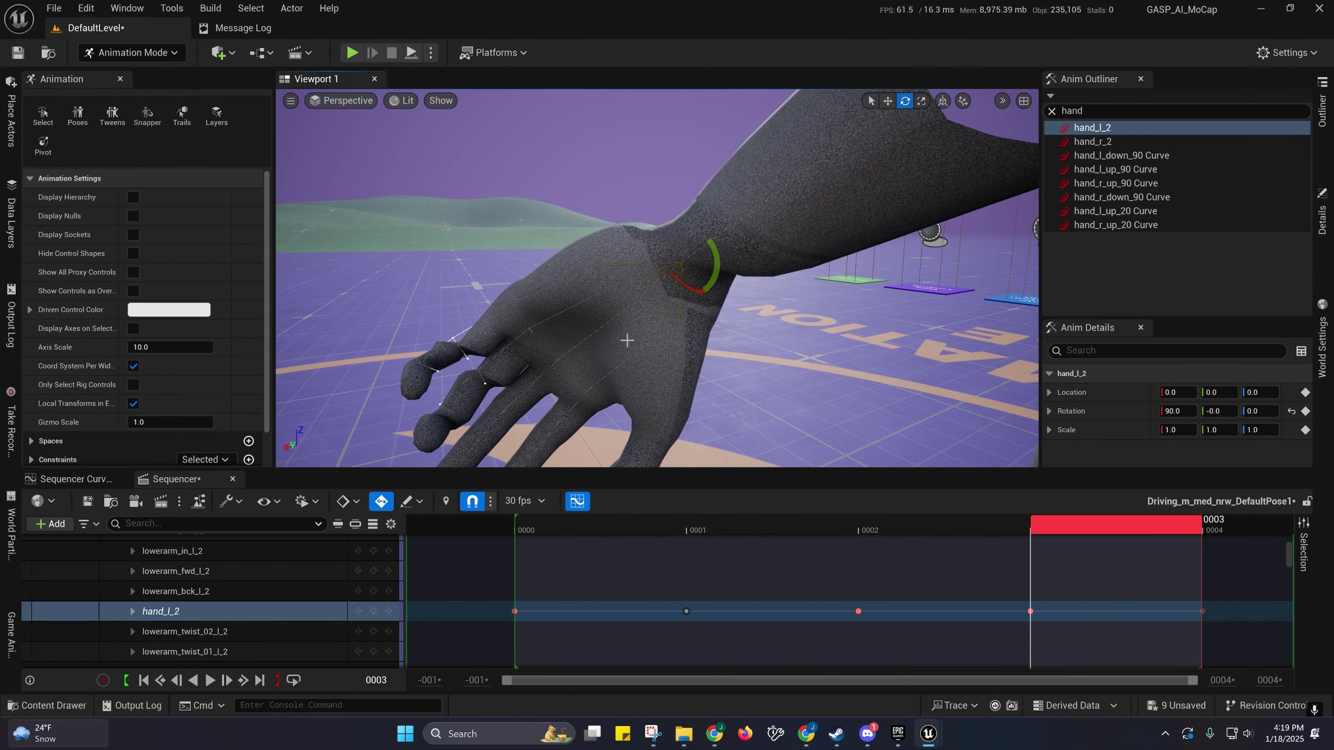
right_drag(805, 367, 825, 363)
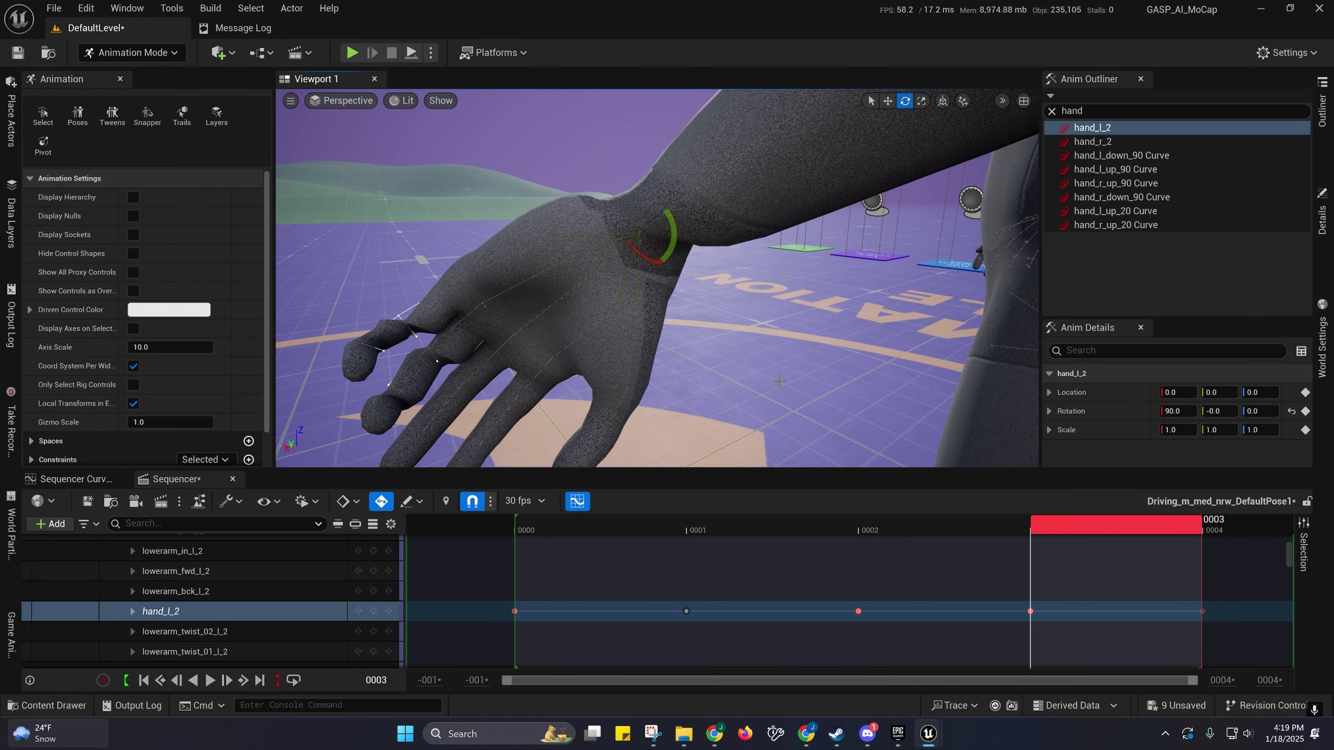
Step: Undo the hand_l_2 rotation at frame 3 and redo it to compare the wrist with and without the twist
key(ctrl+z)
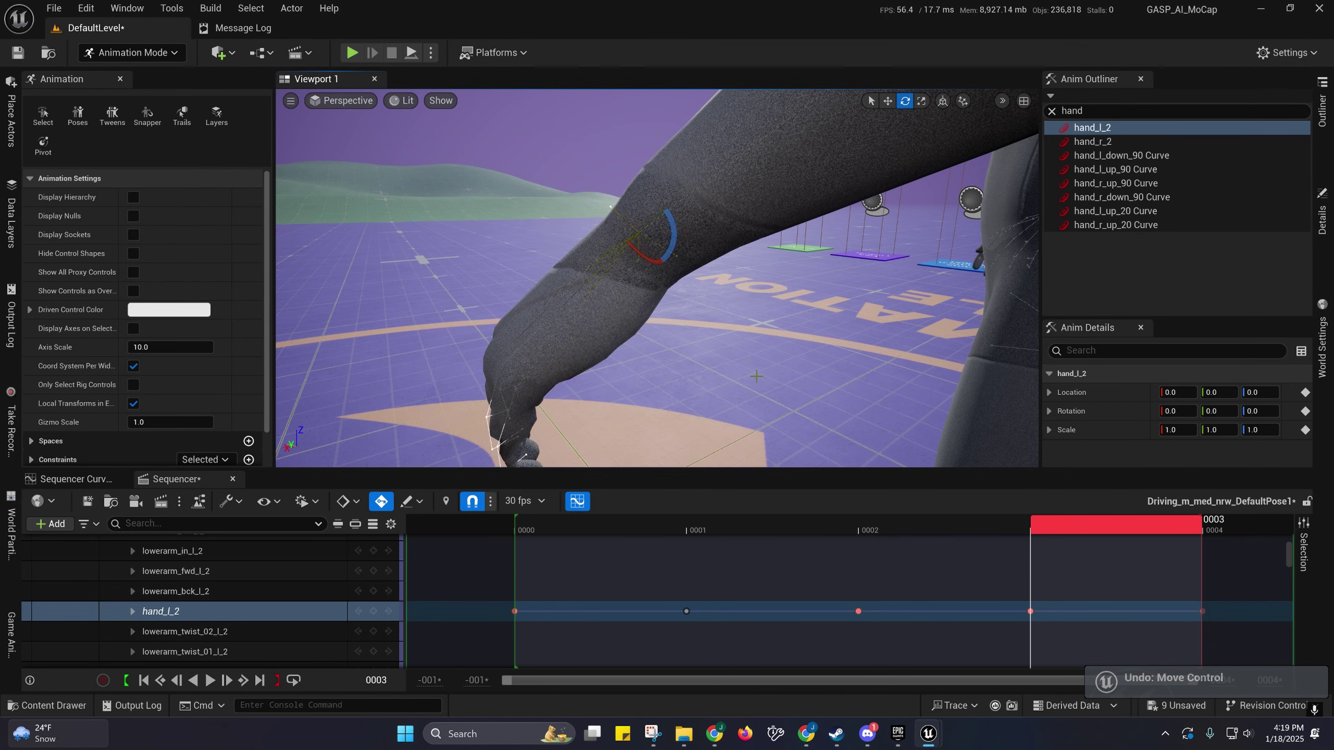
right_drag(776, 382, 867, 344)
key(w)
right_drag(672, 391, 625, 397)
click(89, 9)
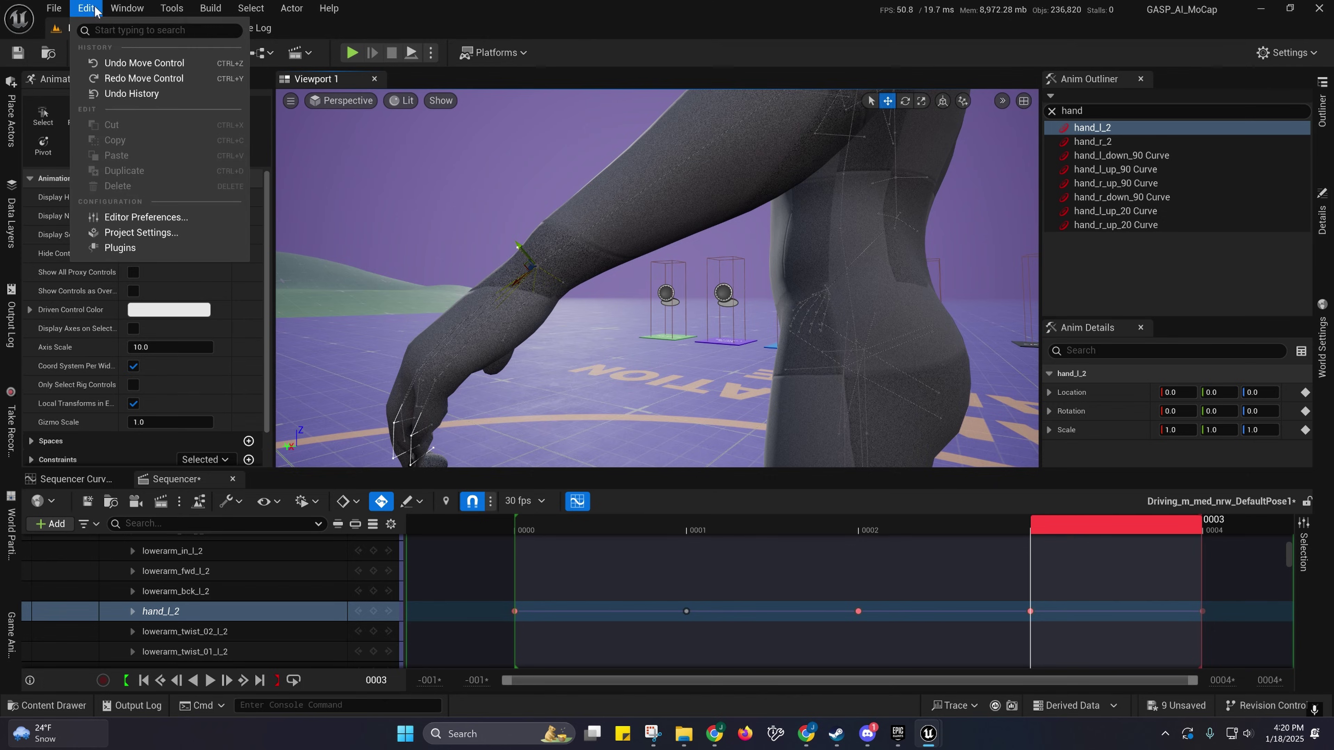
click(114, 74)
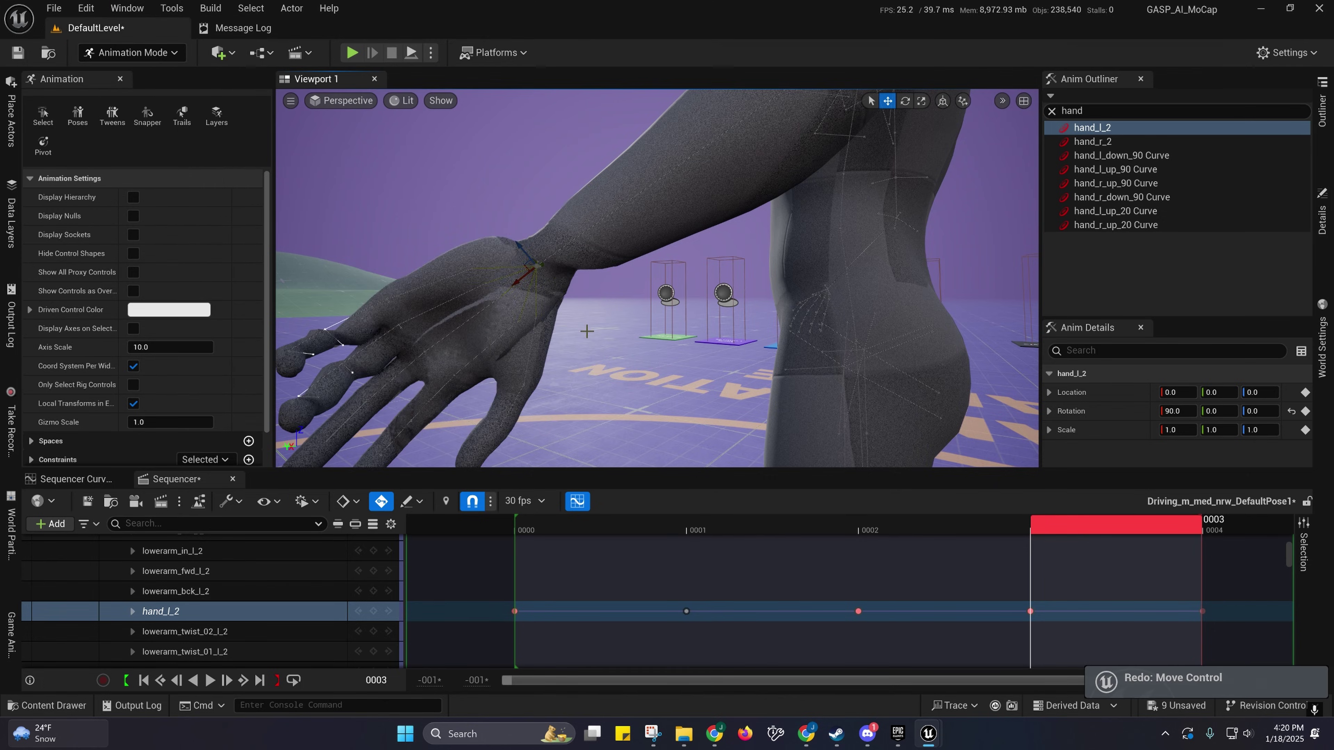
Step: Rotate the hand_l_2 control 45° around Y at frame 4
key(a)
right_drag(598, 297, 822, 405)
key(a)
key(s)
key(a)
key(w)
key(s)
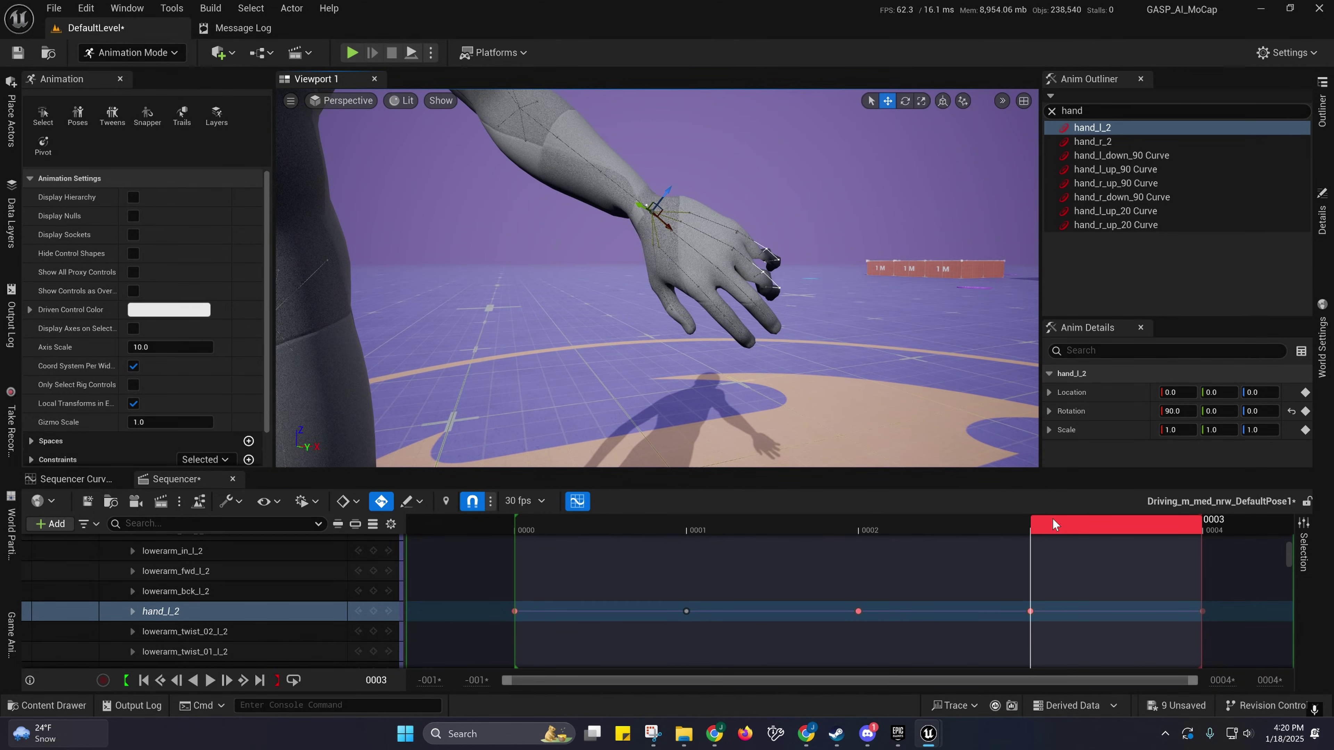
click(1234, 523)
key(d)
right_drag(735, 368, 593, 372)
key(w)
right_drag(722, 252, 722, 299)
key(d)
key(a)
key(e)
mouse_move(674, 334)
mouse_down()
mouse_move(703, 336)
mouse_move(692, 325)
mouse_up()
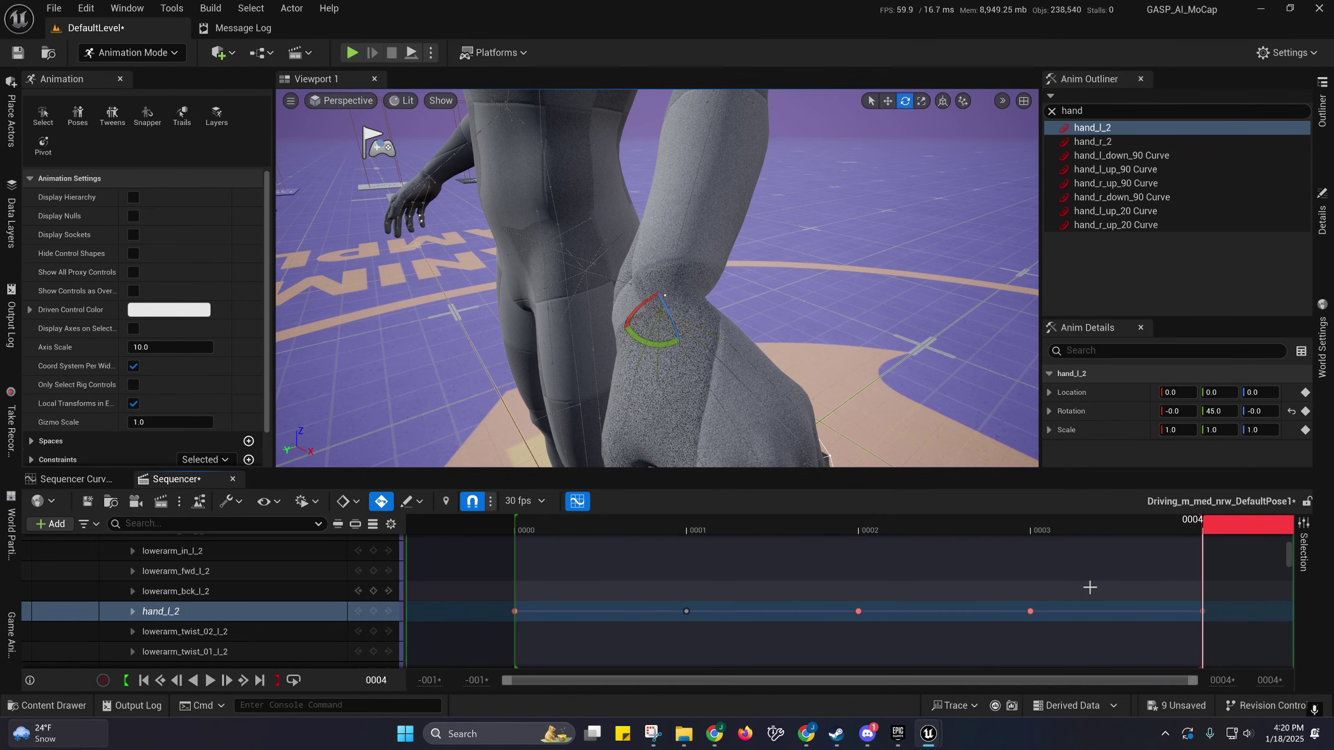
Step: Extend the playback range to frame 5 and key hand_l_2 there with a Y rotation of -45°
ctrl+scroll(1096, 583, down, 5)
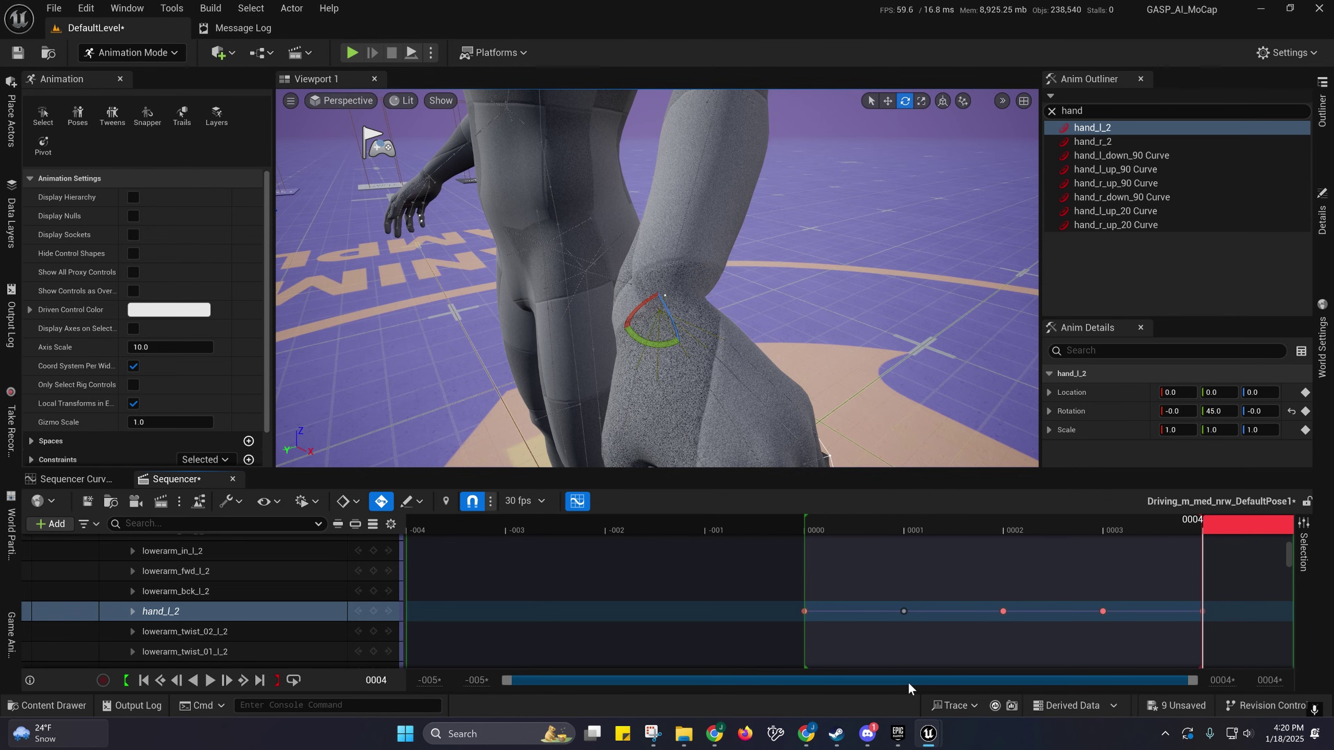
scroll(988, 594, down, 1)
scroll(988, 594, up, 1)
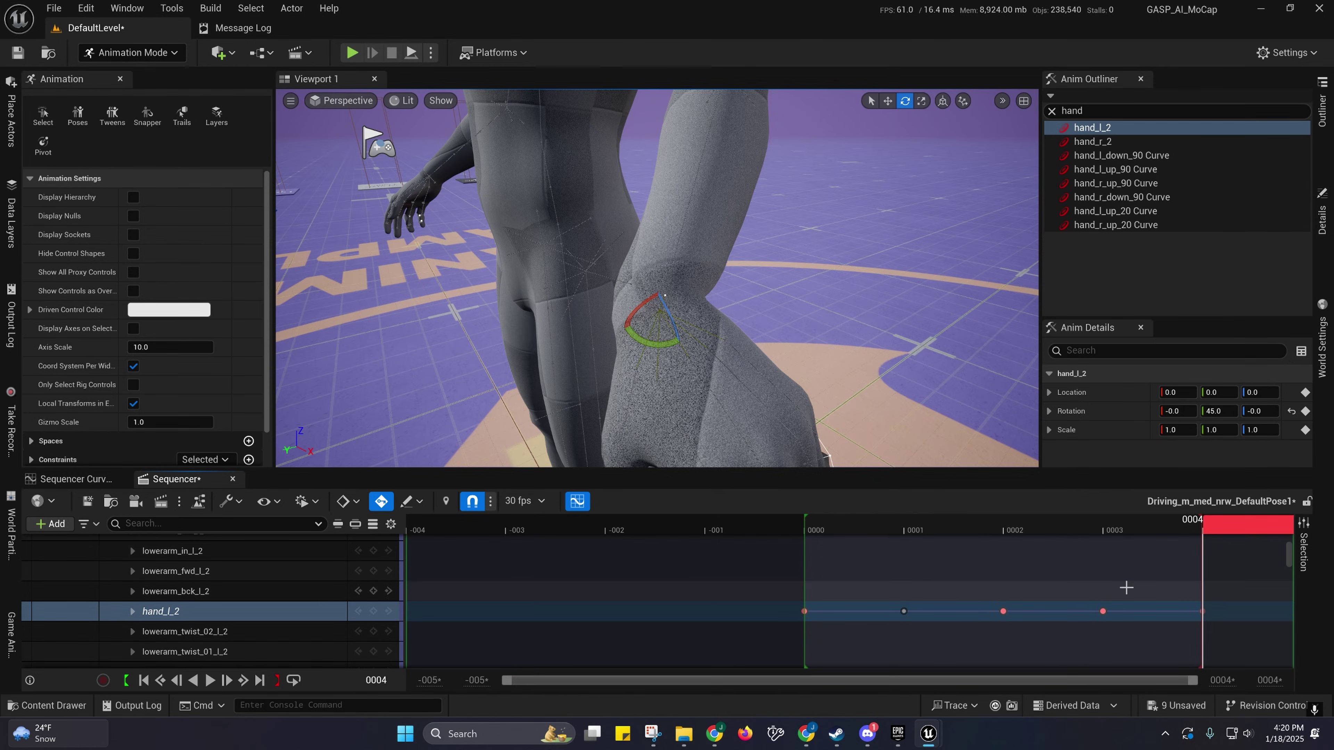
click(1133, 536)
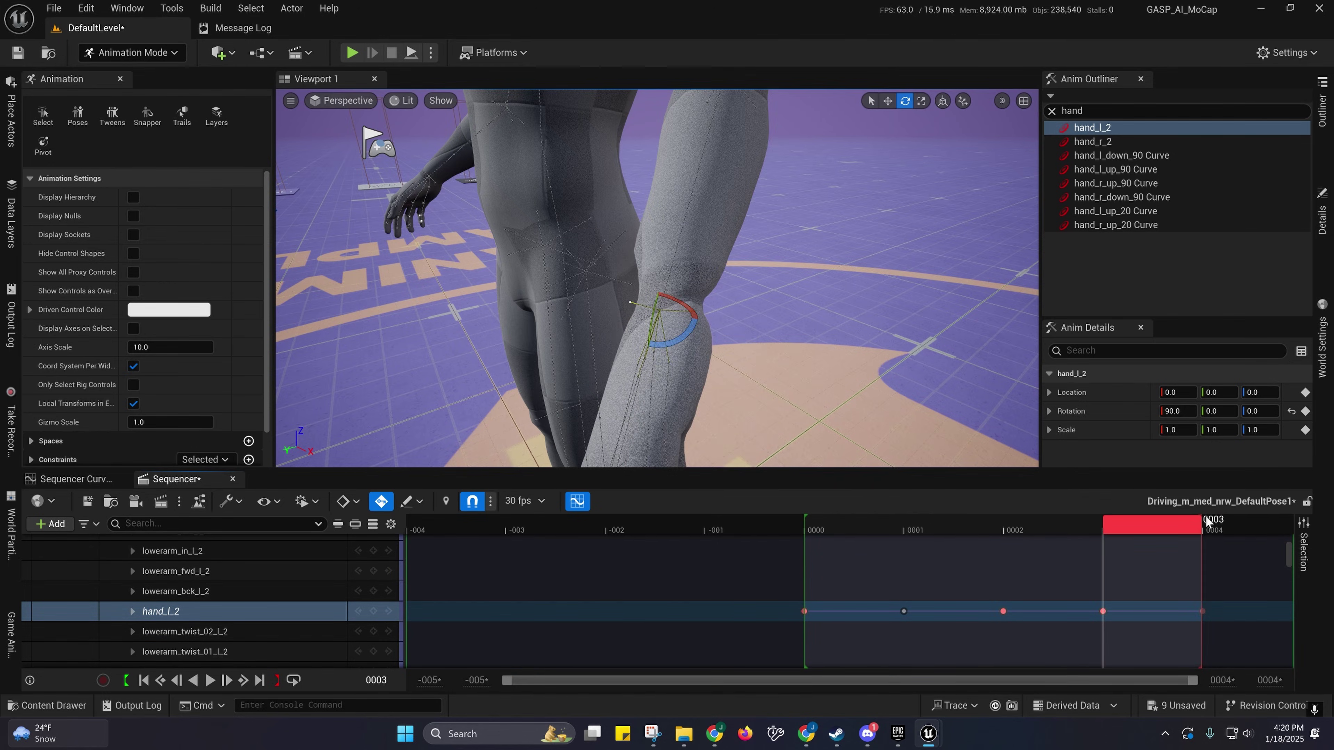
key(Left)
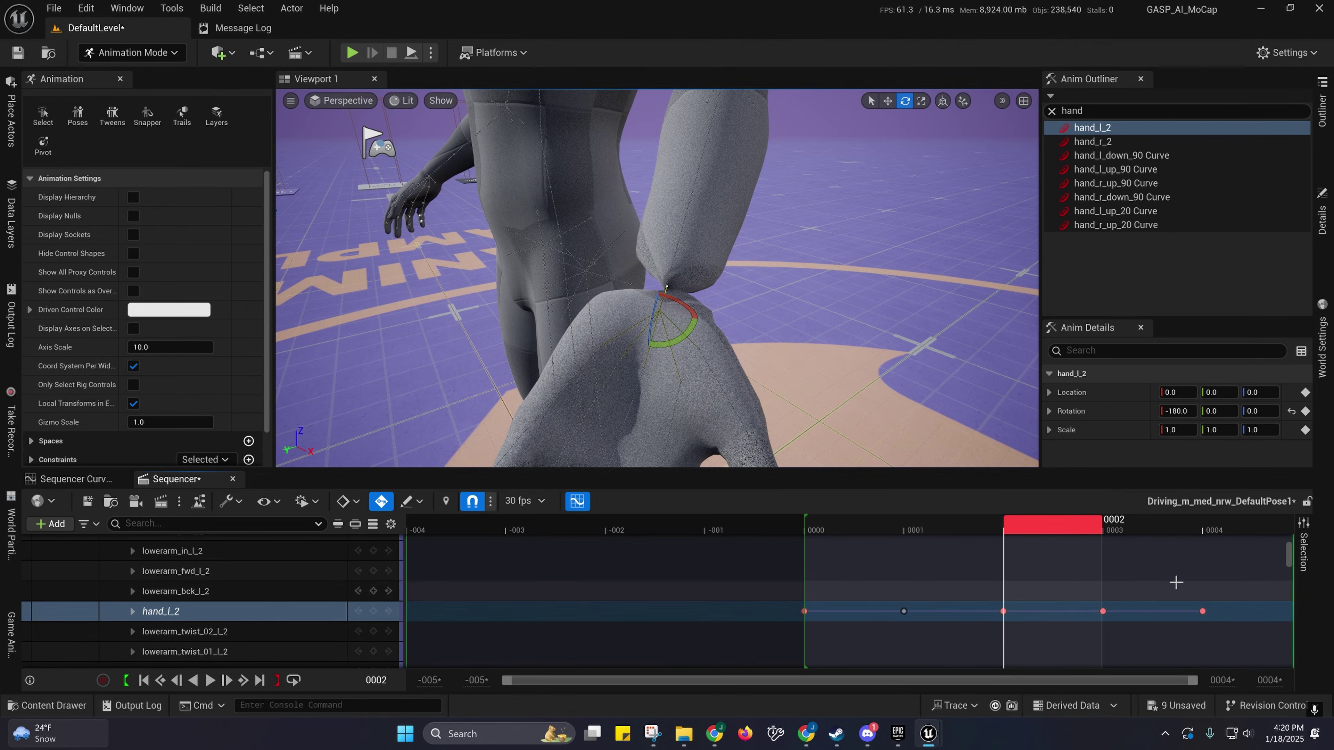
right_drag(1175, 583, 965, 535)
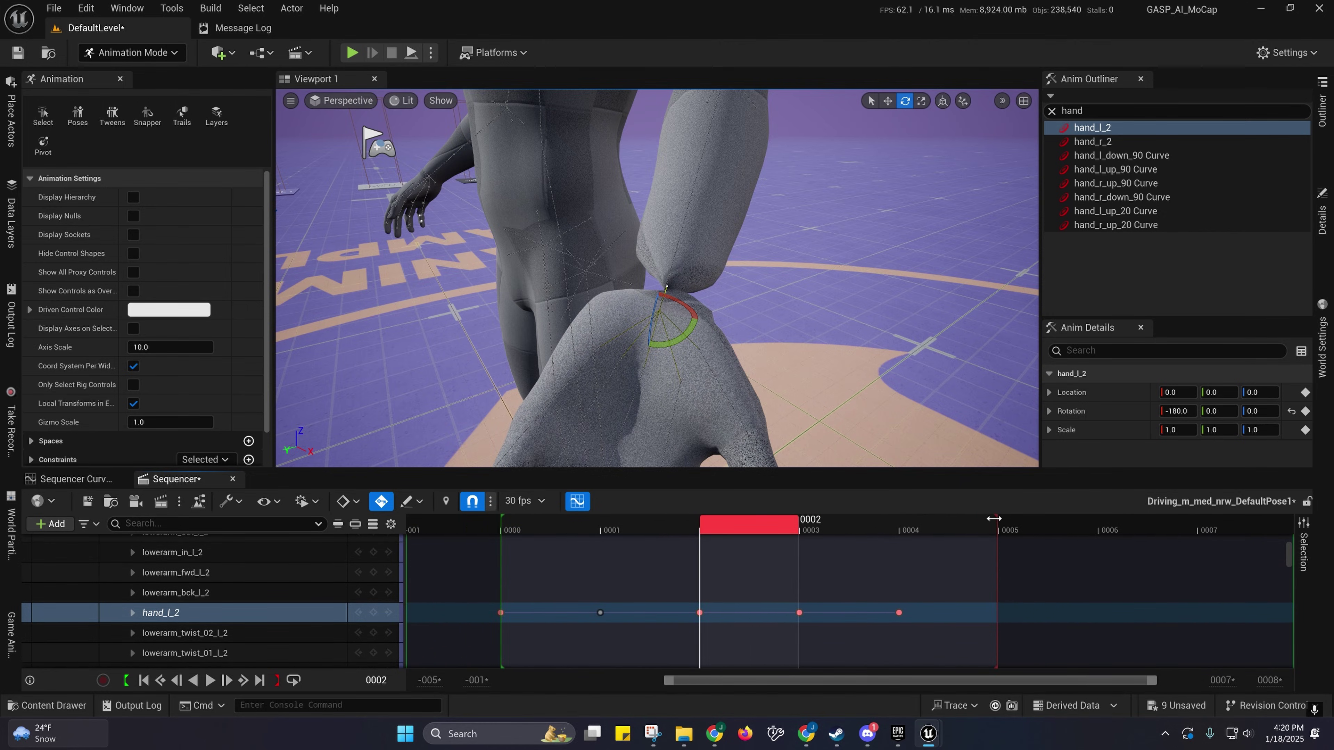
drag(767, 527, 924, 536)
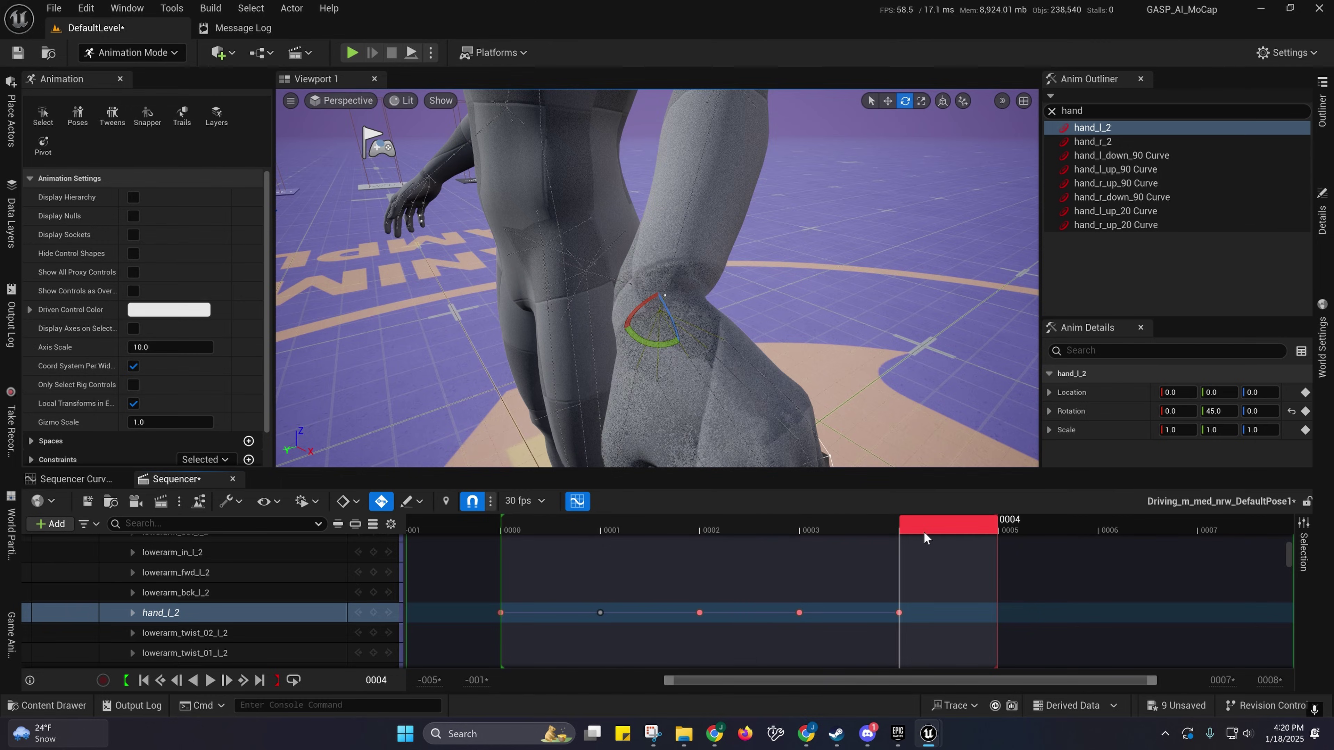
click(1027, 545)
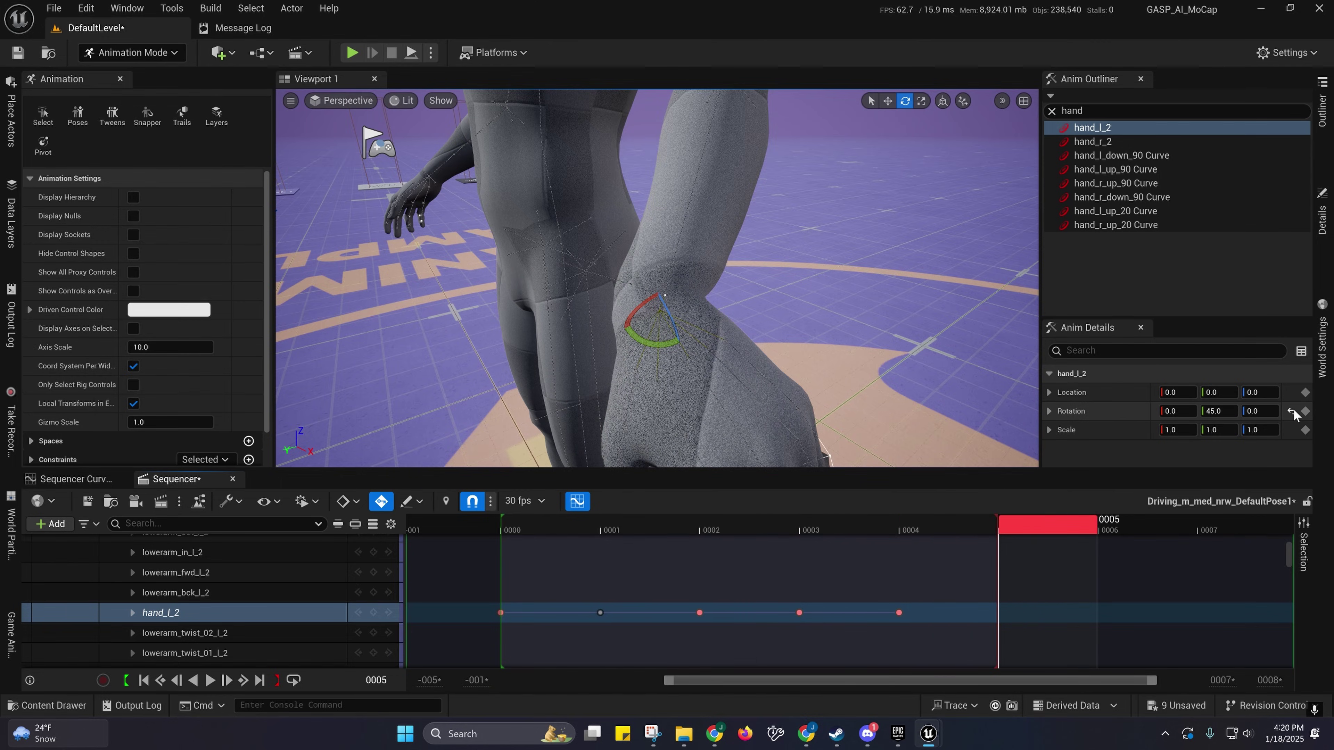
click(1304, 410)
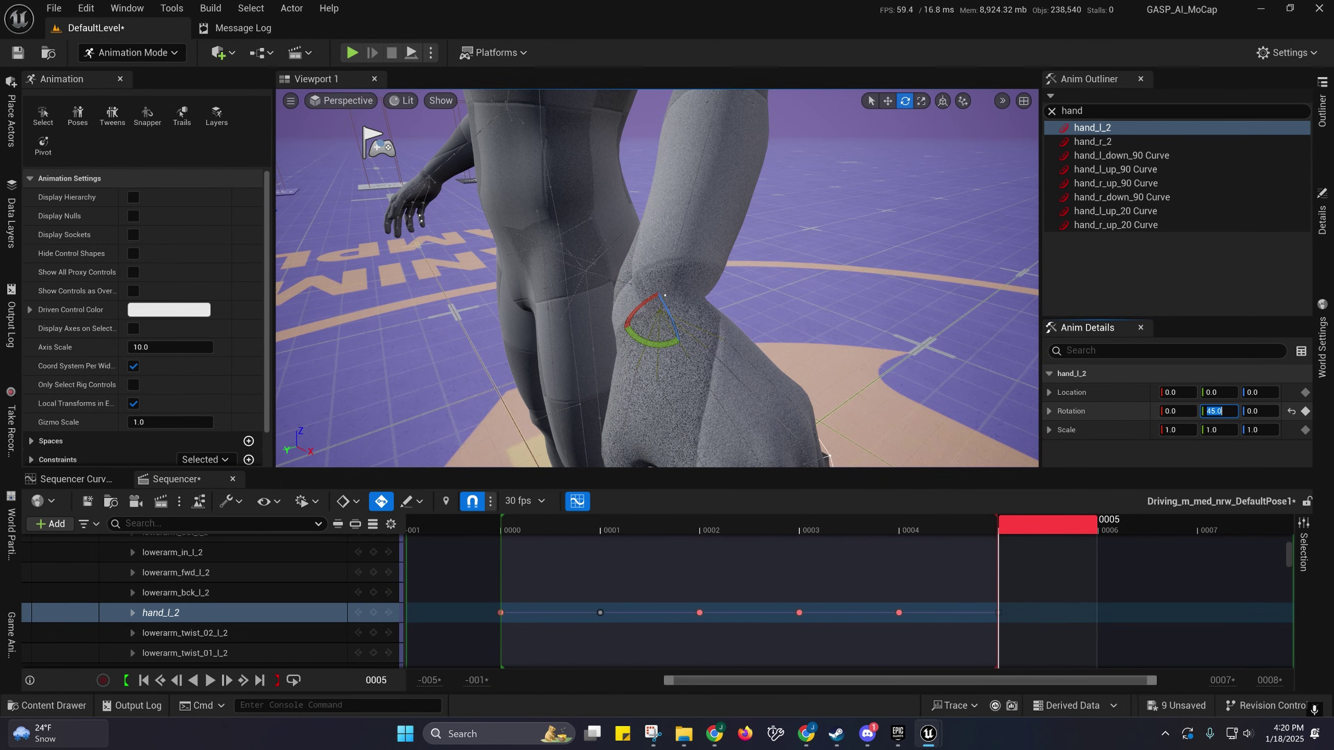
key(Return)
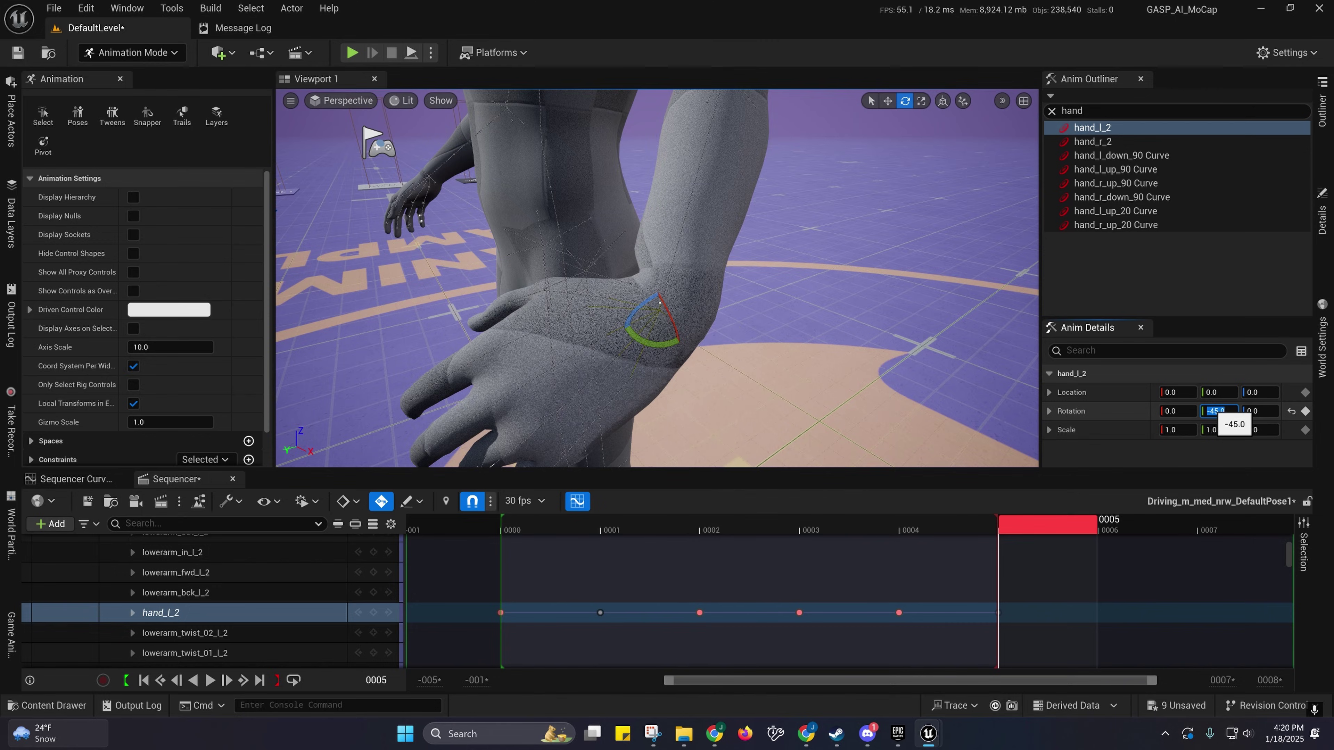
Step: Return to frame 1, filter the control list for "lowerarm_twist" and select lowerarm_twist_01_l_2
drag(1032, 537, 630, 536)
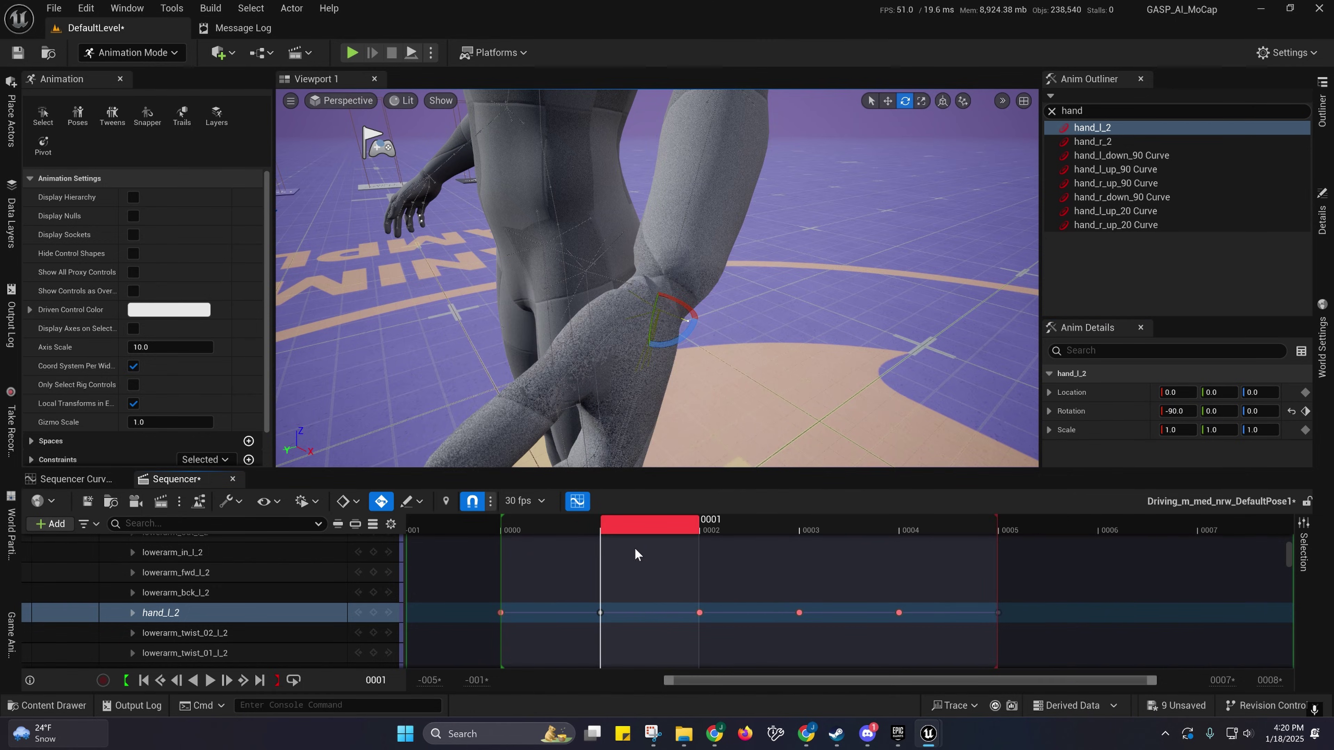
right_drag(699, 316, 772, 258)
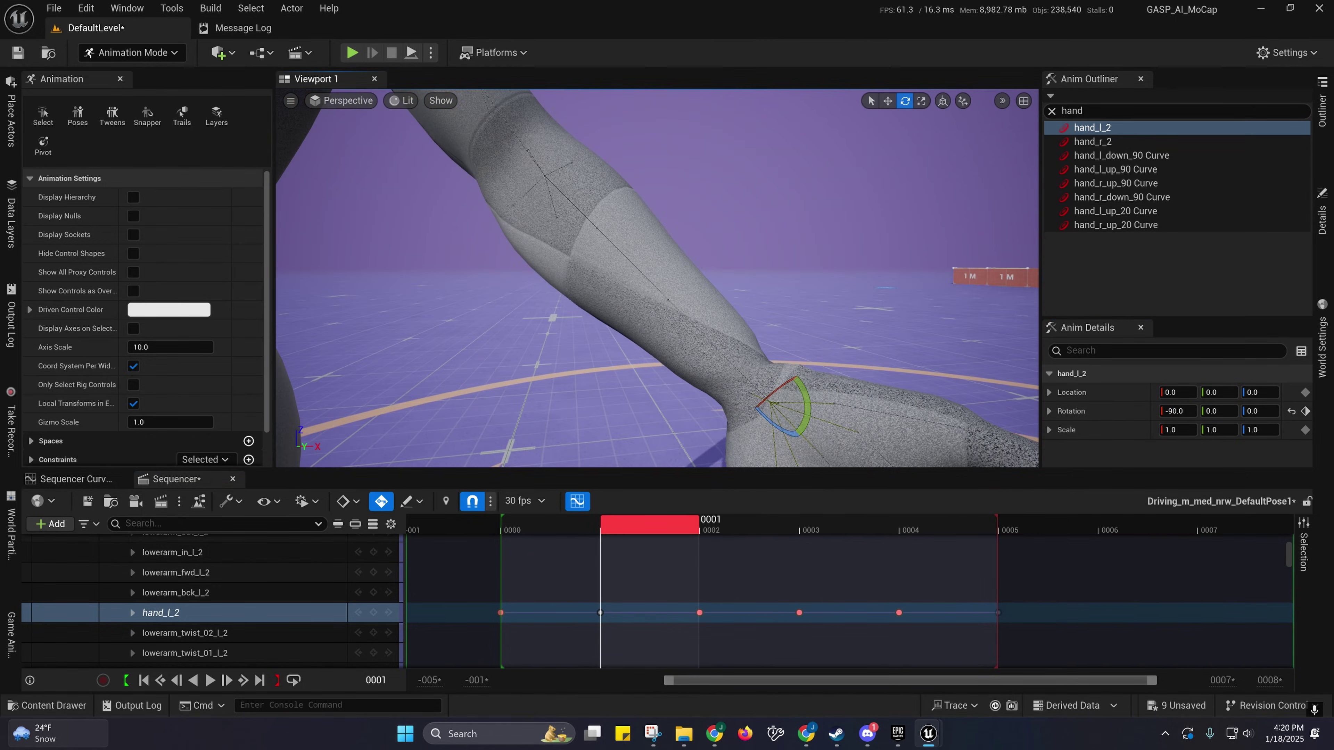
click(1093, 111)
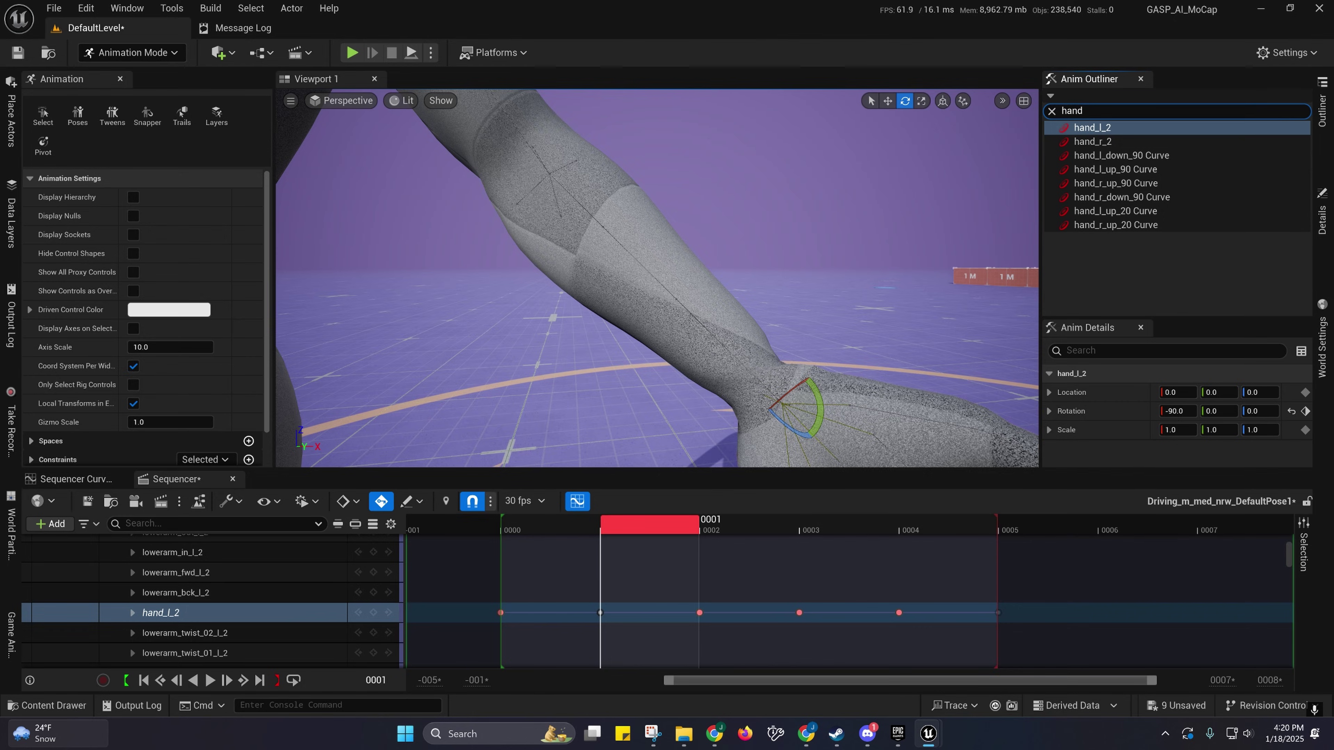
text(lowerarm)
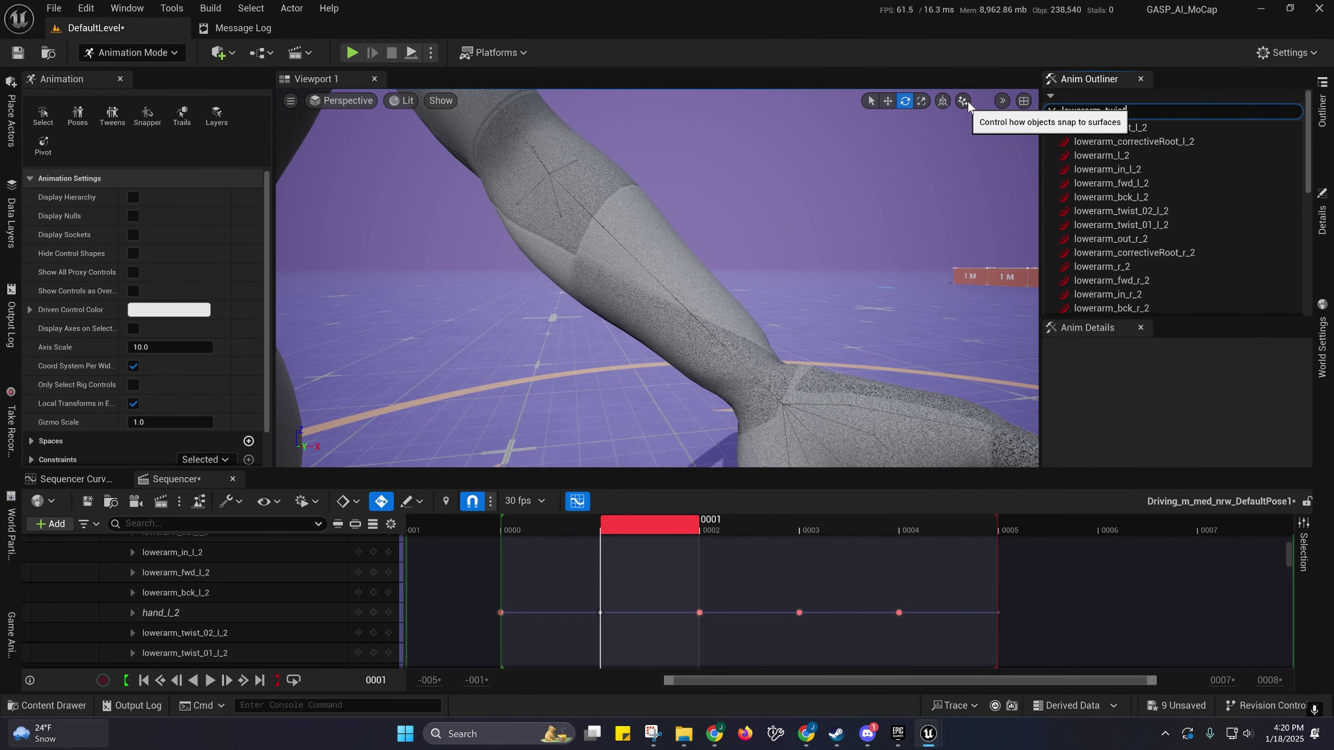
text(_twist)
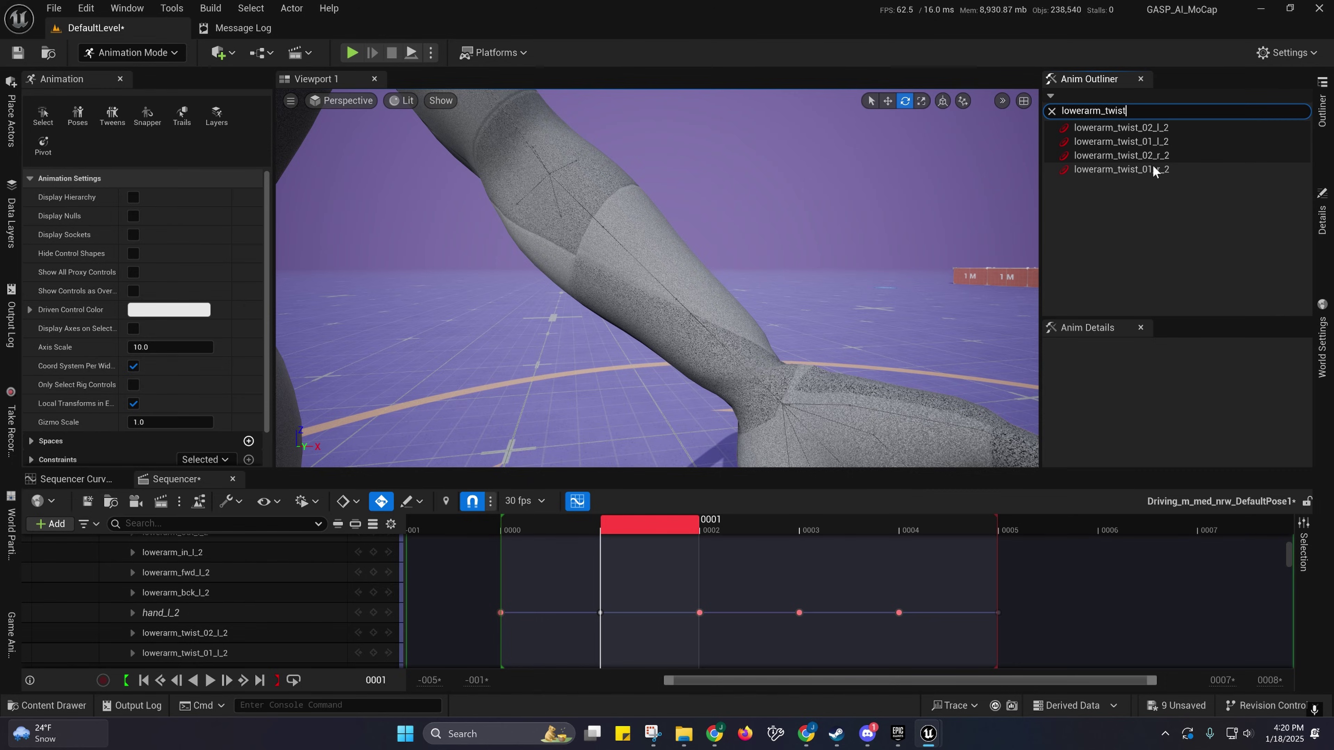
click(1140, 167)
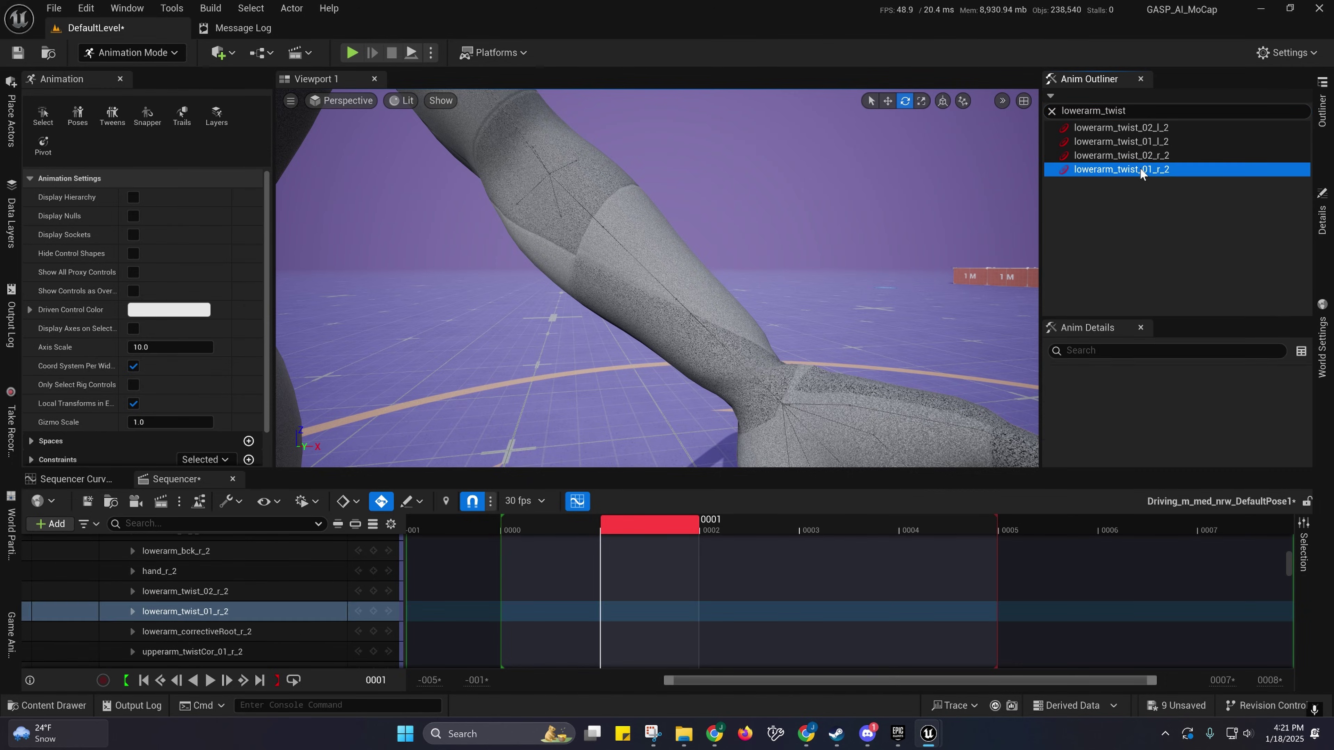
click(1138, 141)
alt+drag(656, 279, 647, 342)
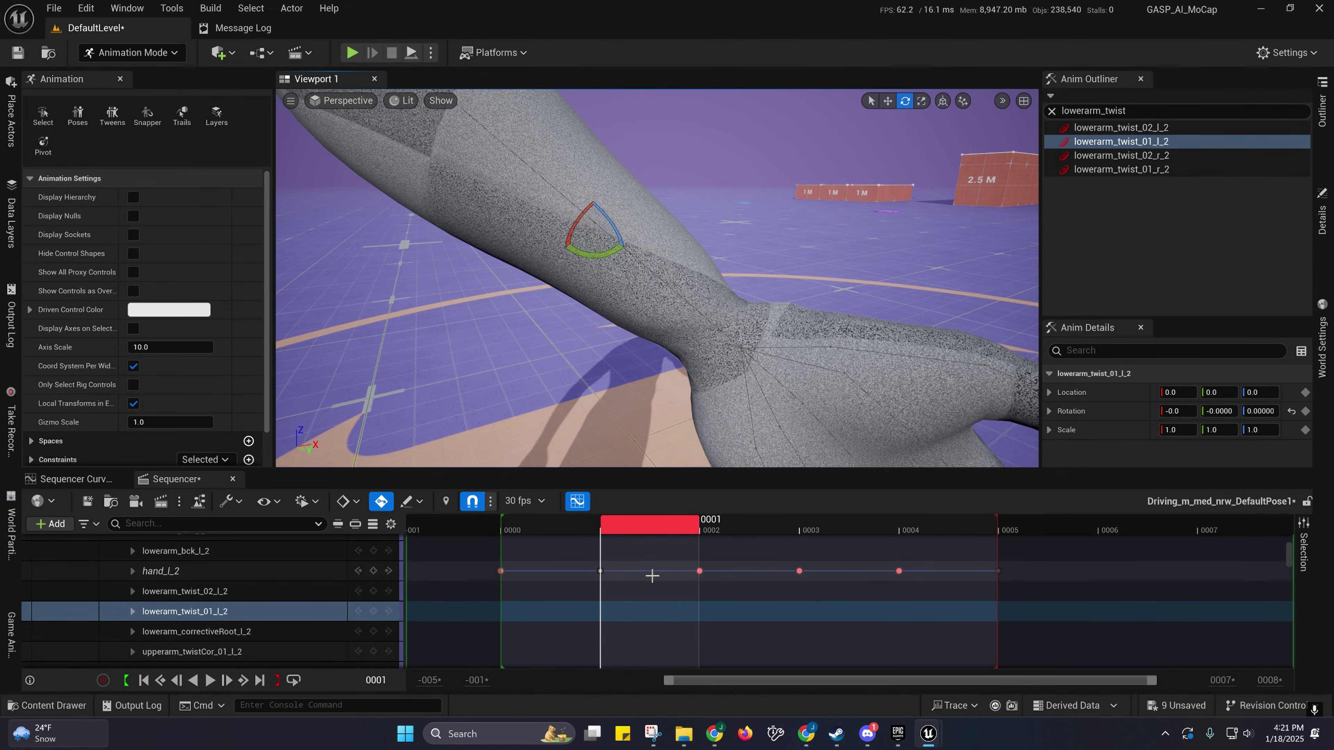
Step: Key the unrotated lowerarm_twist_01_l_2 control at frames 0 and 5
click(360, 631)
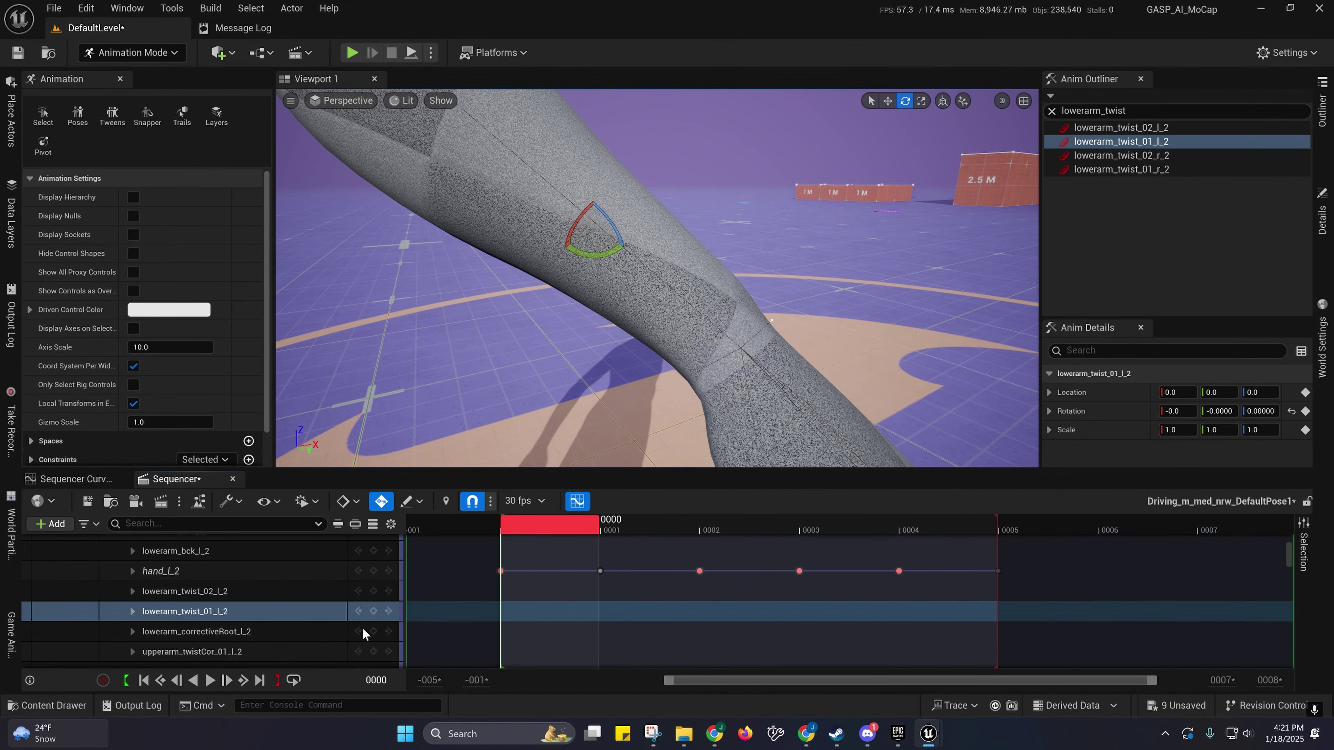
click(373, 611)
drag(560, 534, 960, 545)
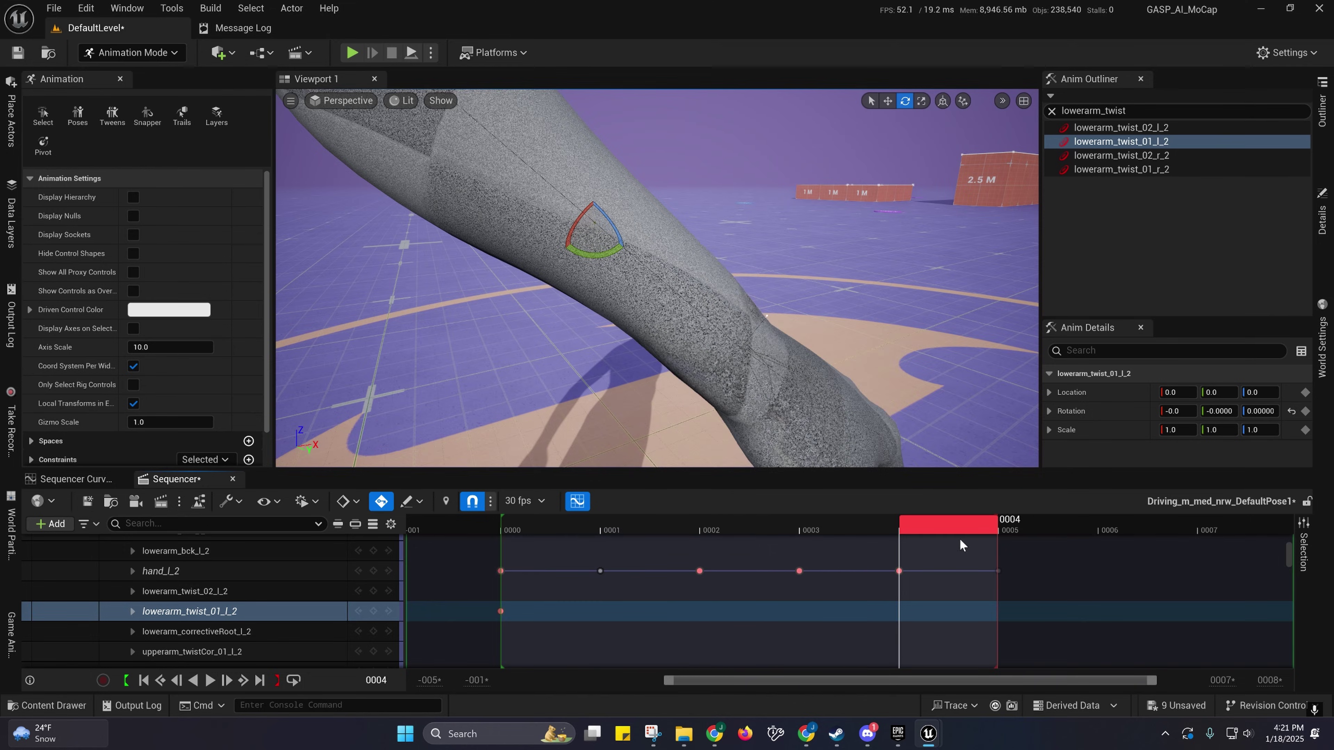
key(Right)
click(373, 611)
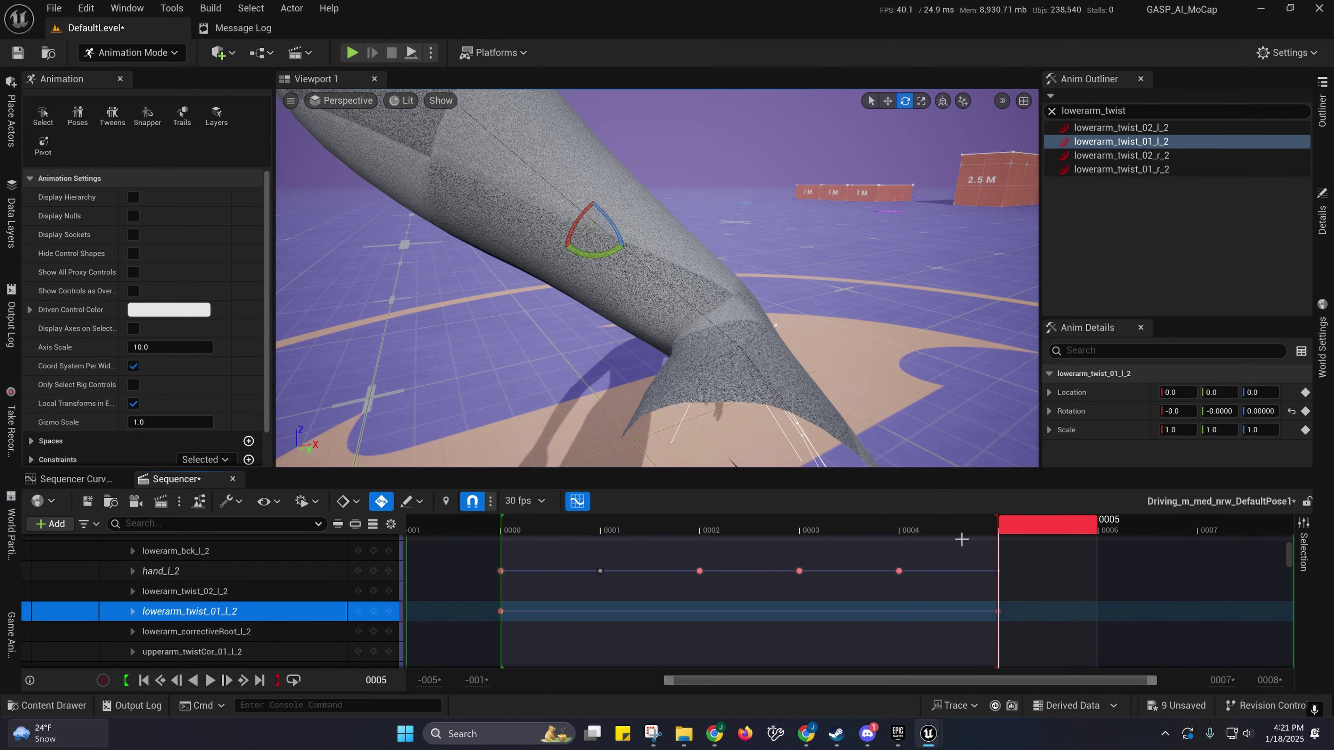
Step: Add keys for the unrotated lowerarm_twist_01_l_2 control at frames 4, 3, 2 and 1
drag(927, 530, 899, 531)
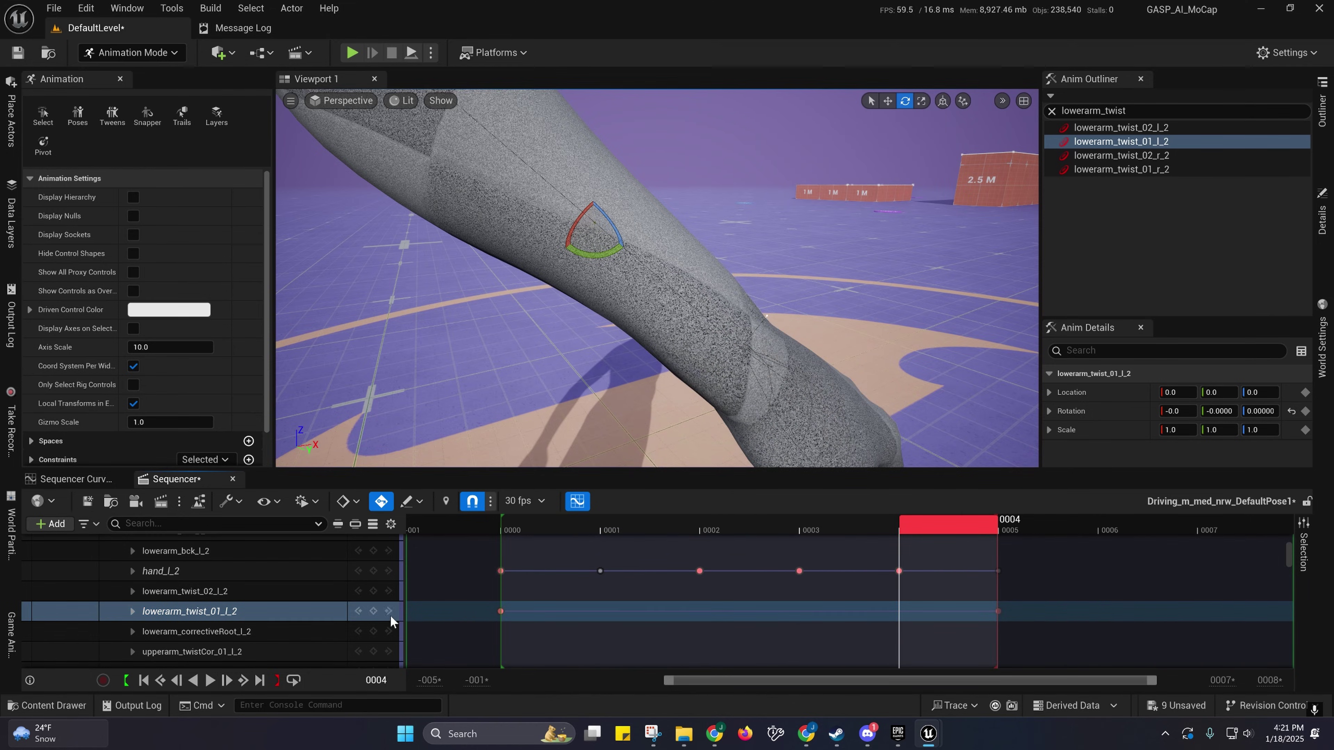
click(373, 611)
key(Left)
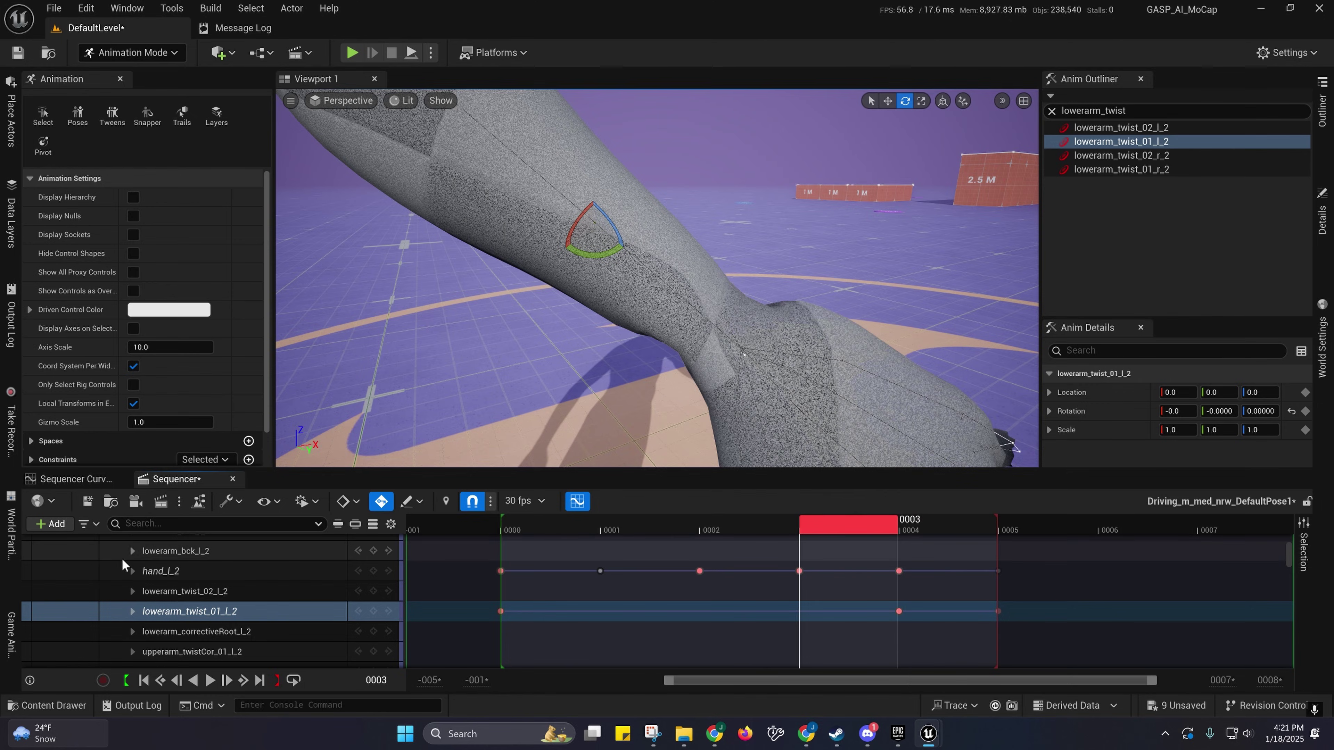
click(373, 611)
drag(806, 535, 666, 531)
click(372, 611)
click(372, 611)
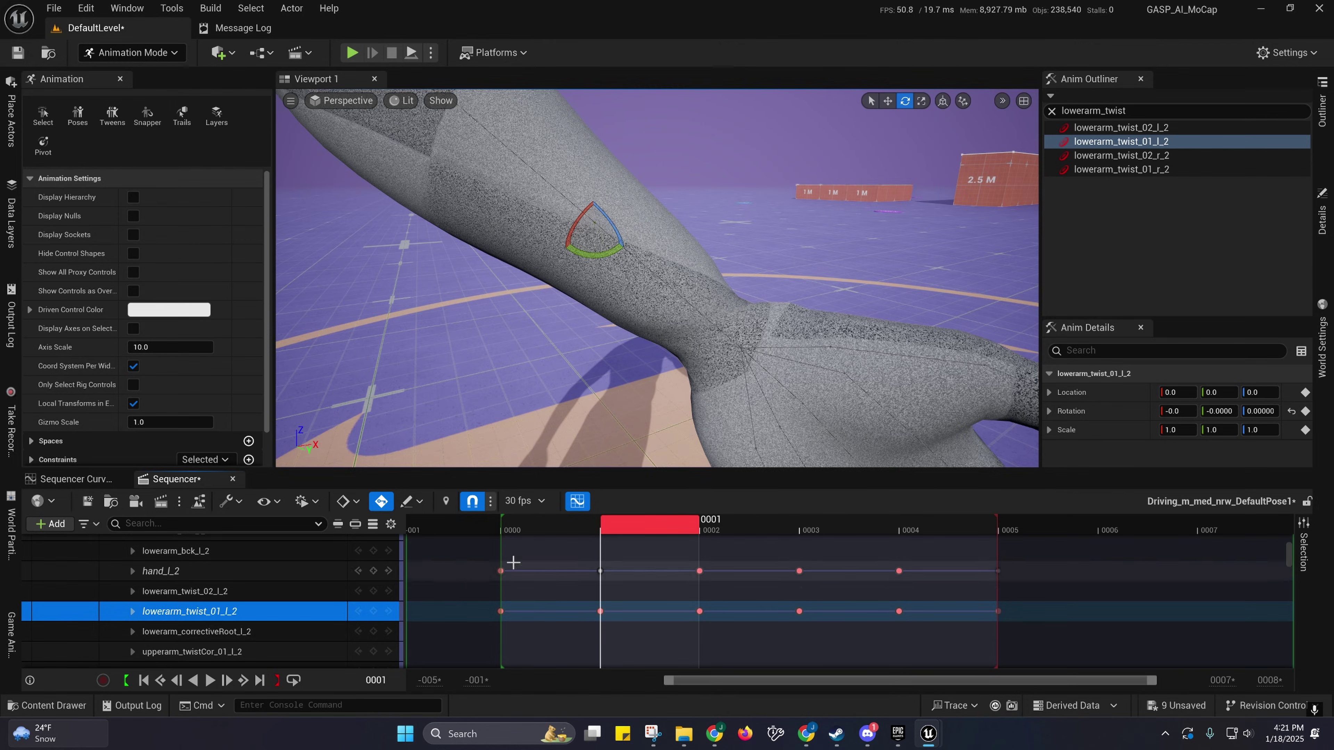
Step: Rotate lowerarm_twist_01_l_2 -45° around X at frame 1 and inspect the forearm deformation
right_drag(691, 439, 756, 434)
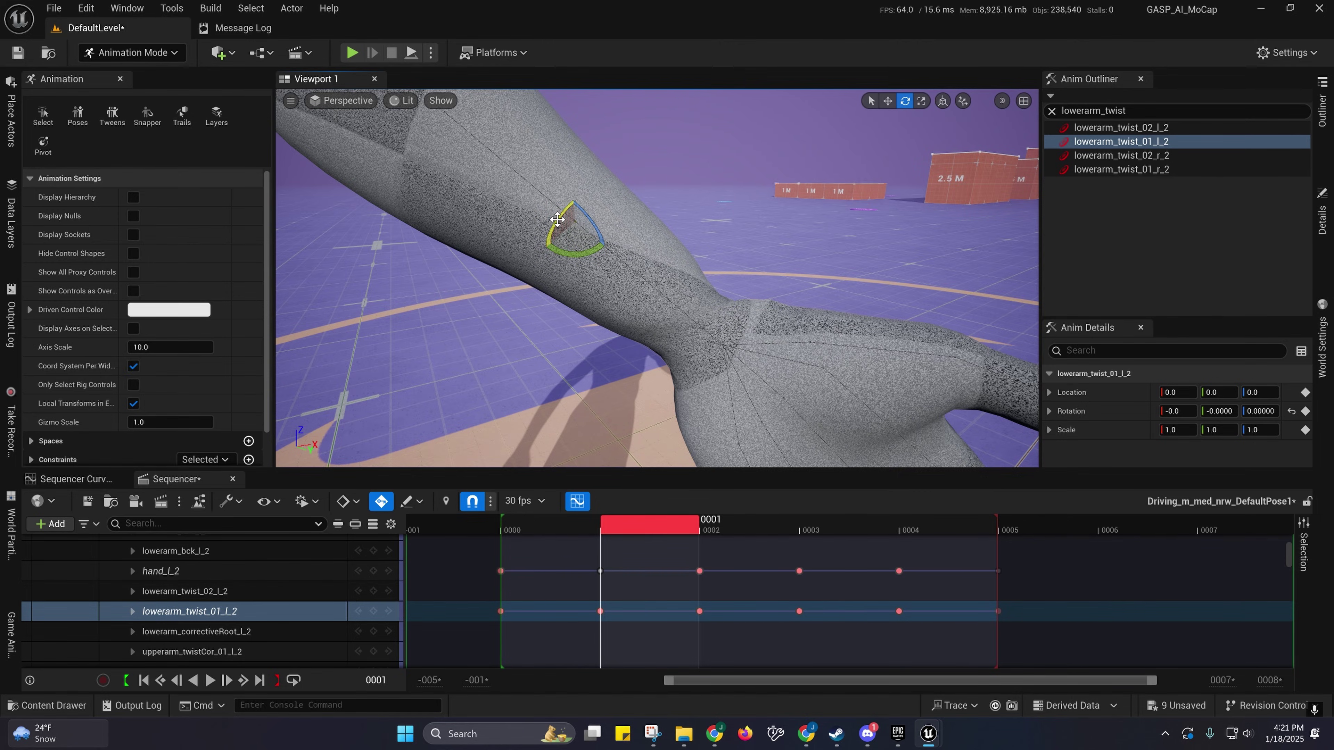
drag(557, 219, 587, 245)
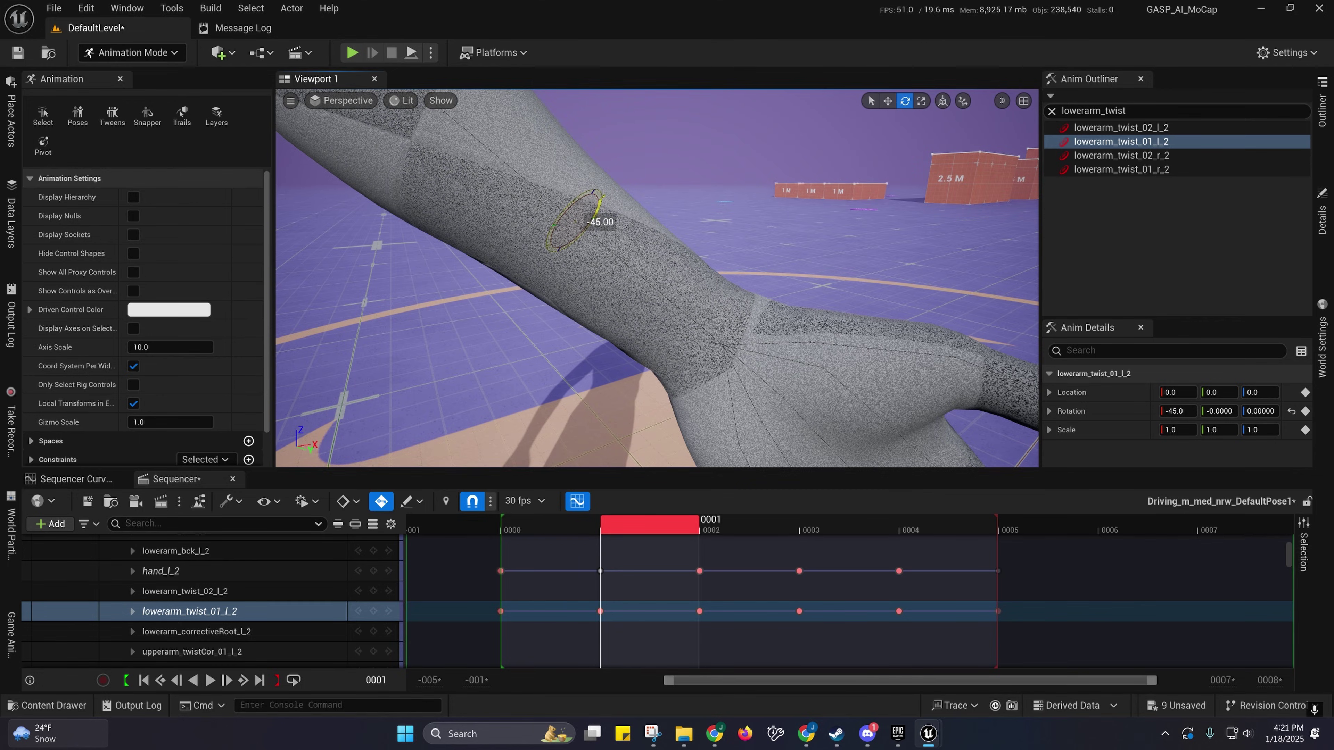
right_drag(587, 246, 457, 242)
mouse_move(709, 220)
right_down()
mouse_move(675, 221)
mouse_move(710, 220)
right_up()
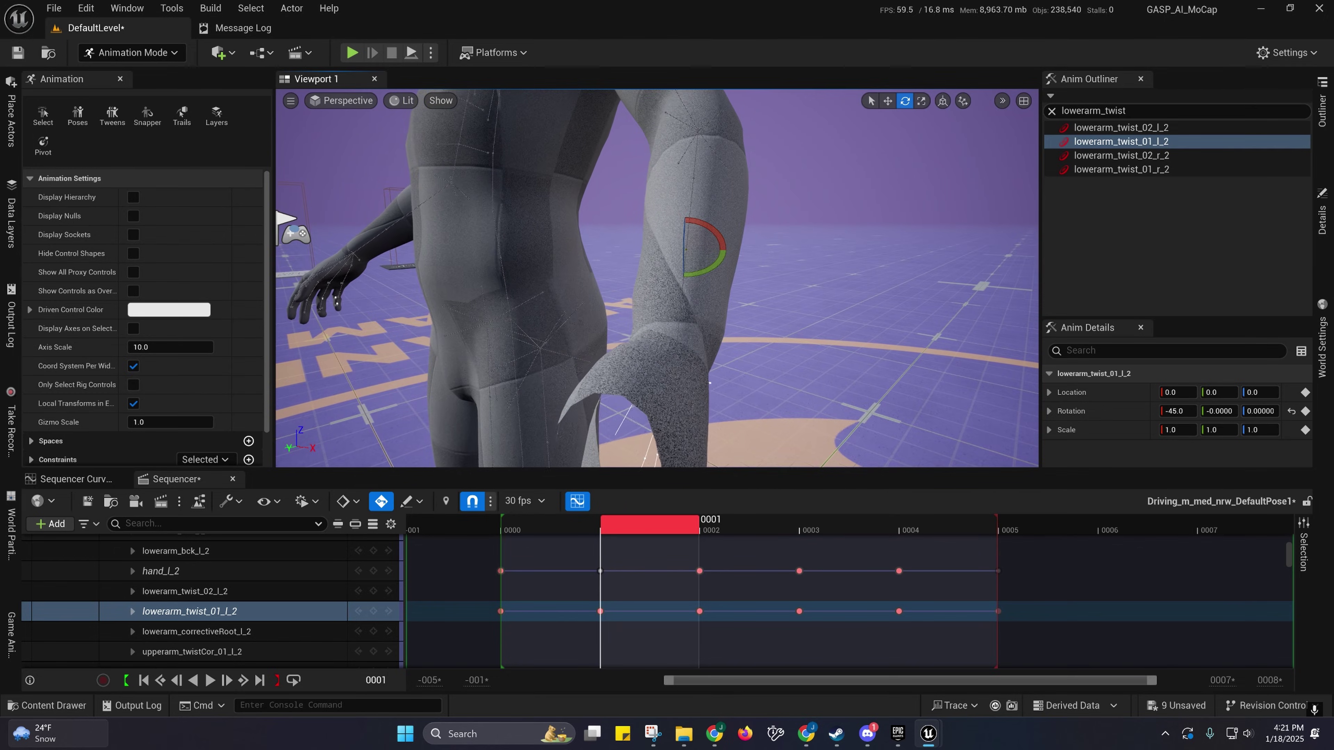
Step: Open the viewport's snapping options
click(1002, 100)
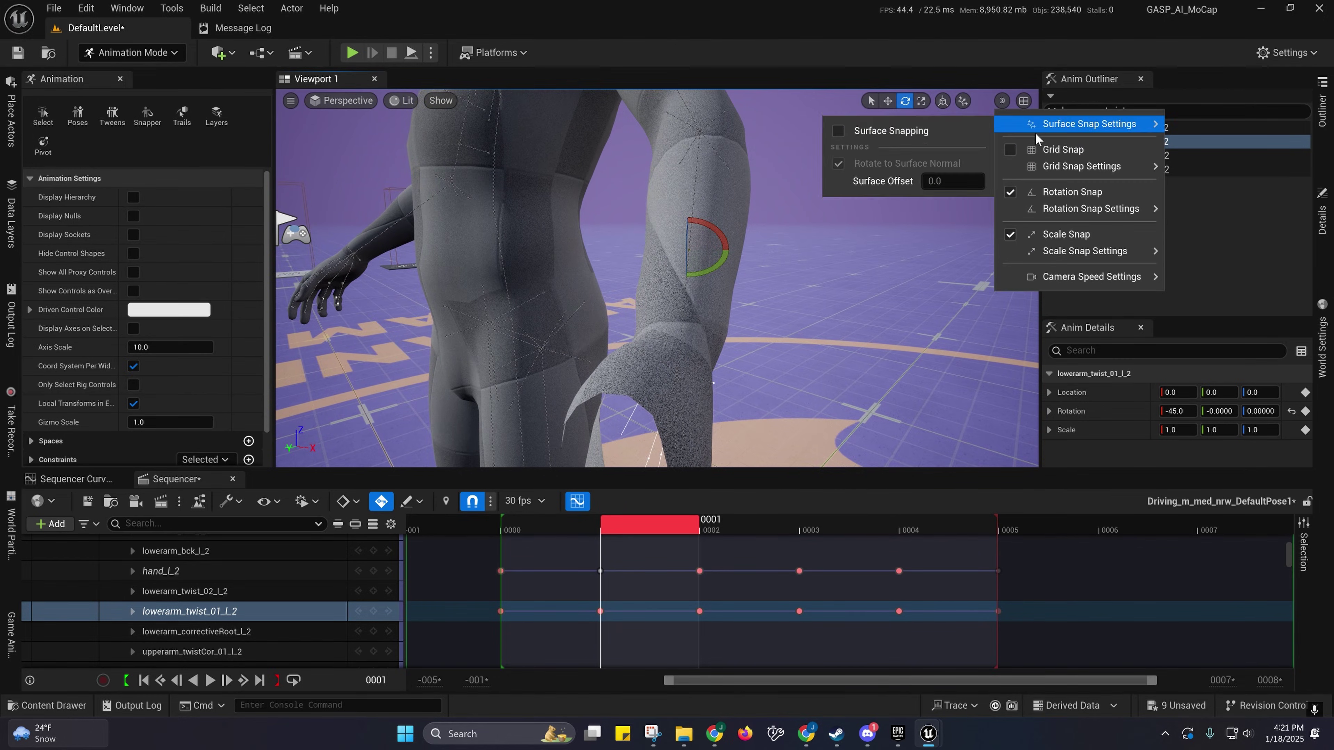
Step: Set the rotation snap increment to 5° and try rotating lowerarm_twist_01_l_2 to -55° at frame 1
mouse_move(1053, 209)
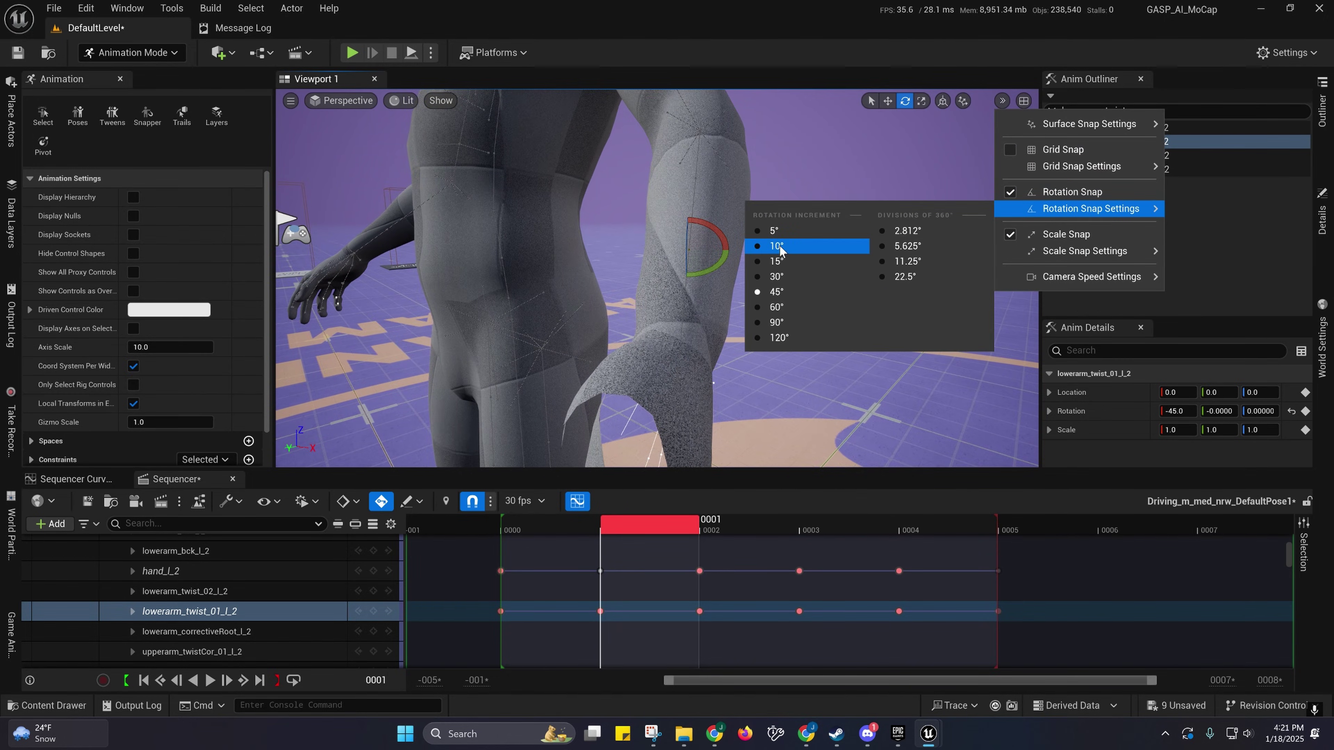
click(774, 230)
drag(716, 233, 727, 253)
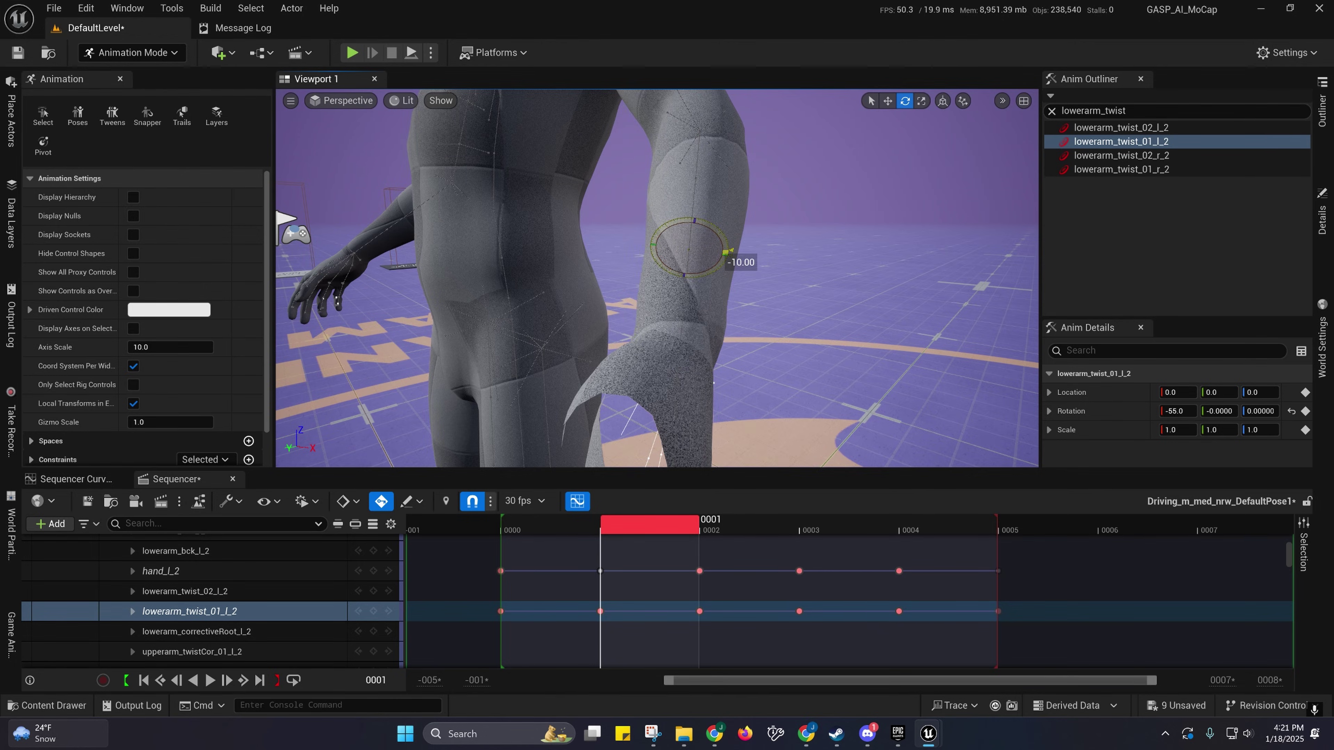
mouse_move(728, 253)
mouse_down()
mouse_move(703, 272)
mouse_move(647, 274)
mouse_move(730, 250)
mouse_up()
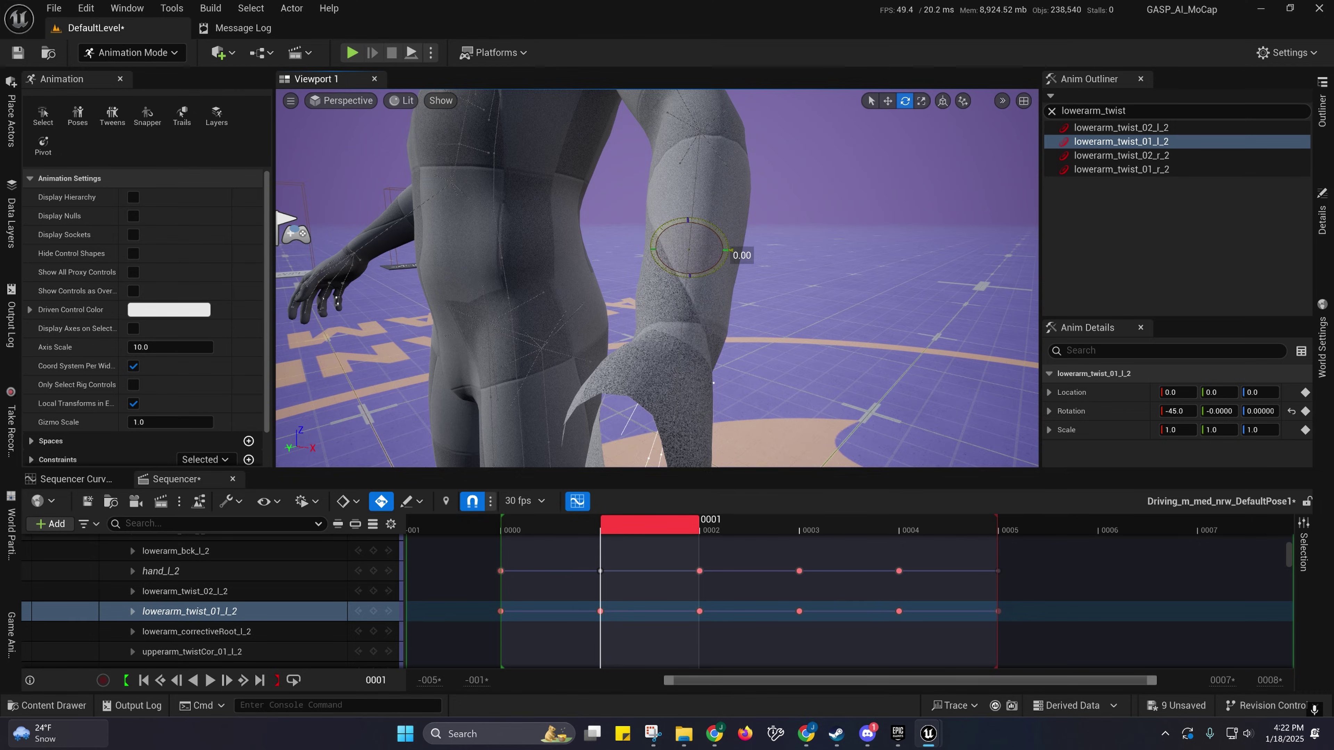
drag(729, 250, 730, 250)
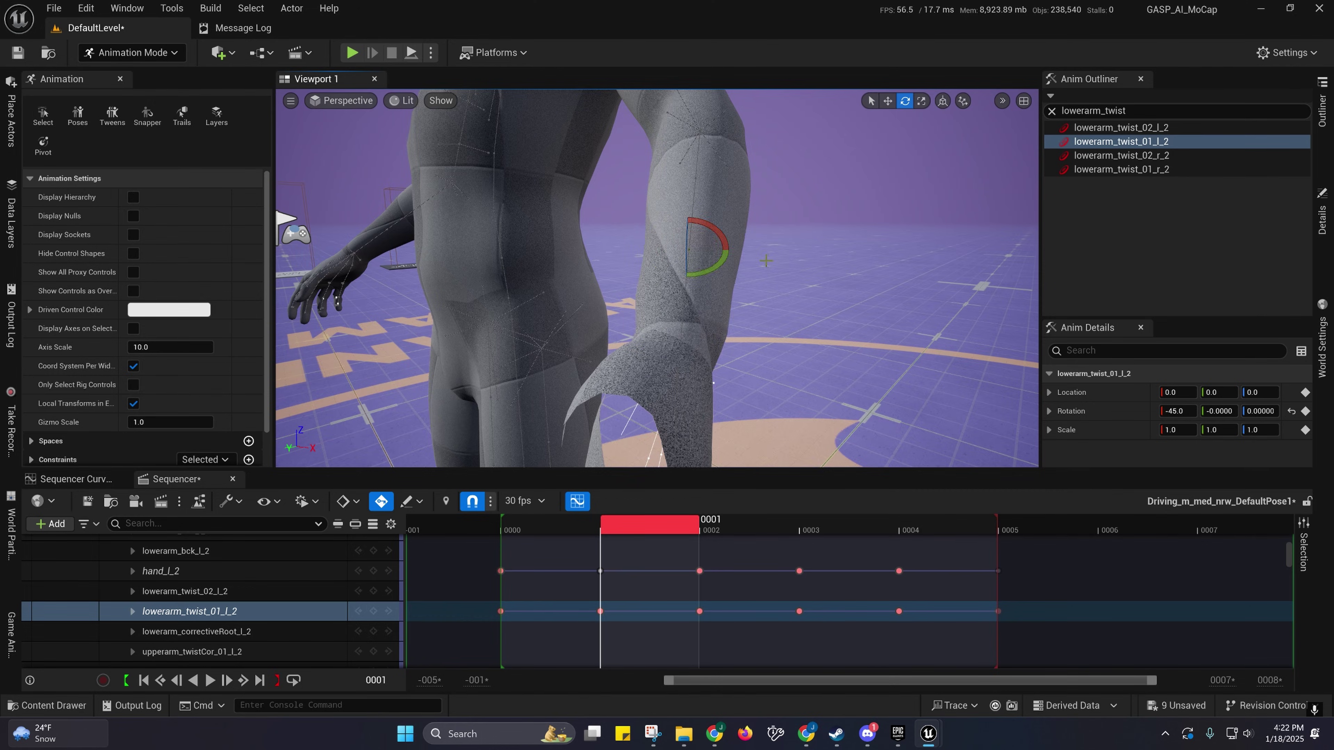
Step: At frame 2, set the rotation snap increment to 45° and rotate lowerarm_twist_01_l_2 about its twist axis to -90°
right_drag(730, 250, 647, 234)
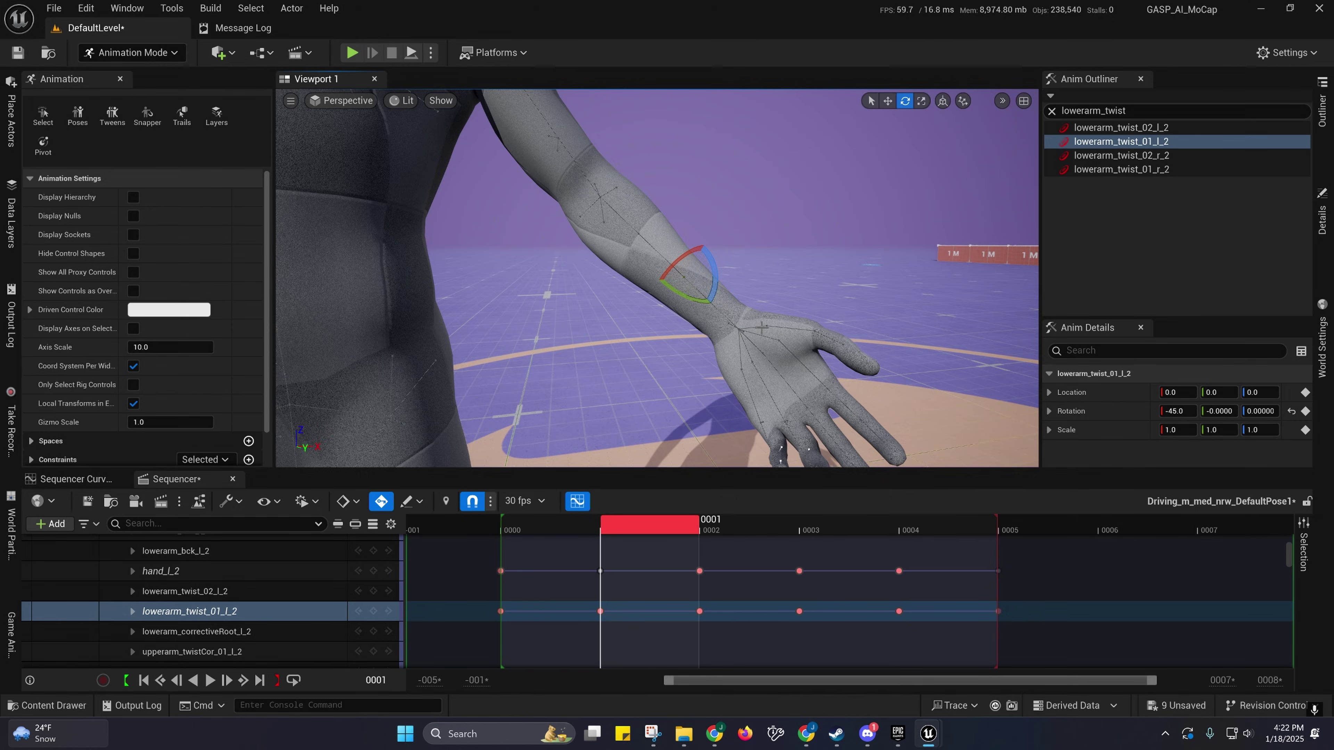
right_drag(727, 339, 673, 468)
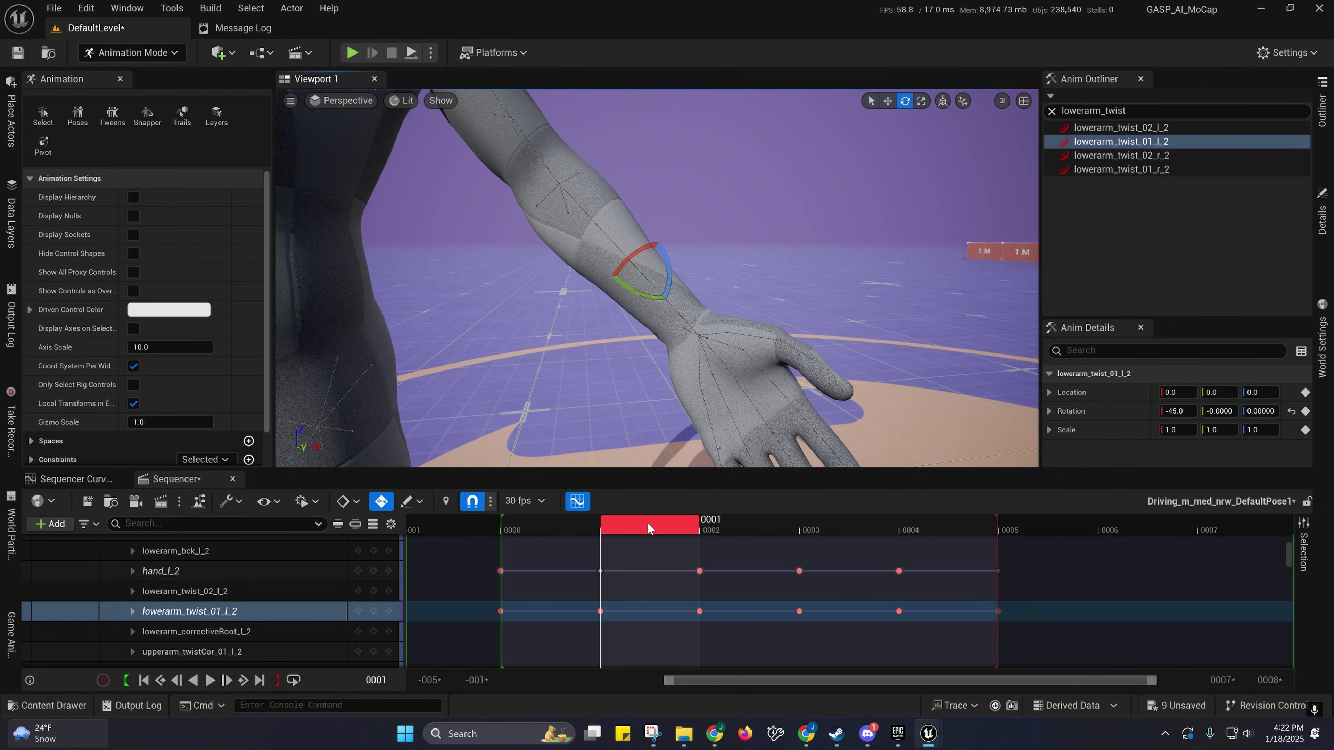
drag(647, 521, 729, 517)
scroll(657, 279, up, 5)
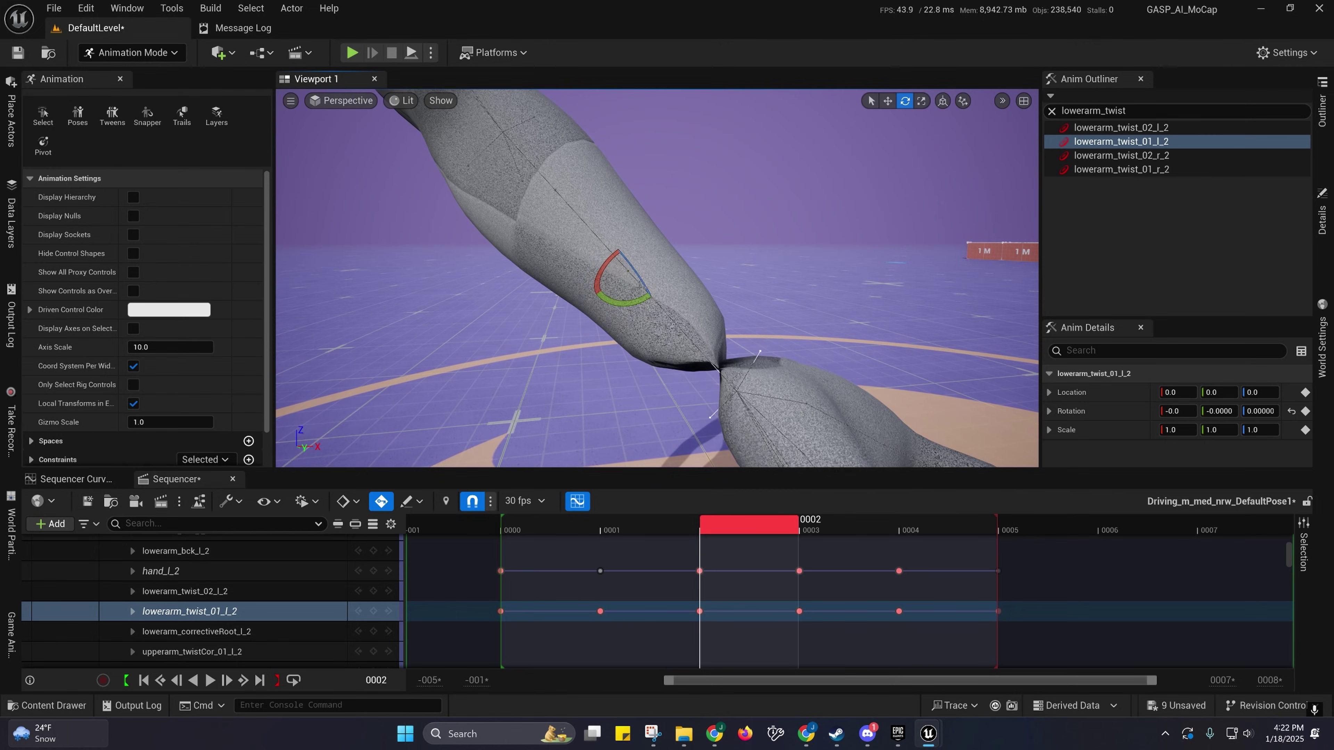
click(1001, 100)
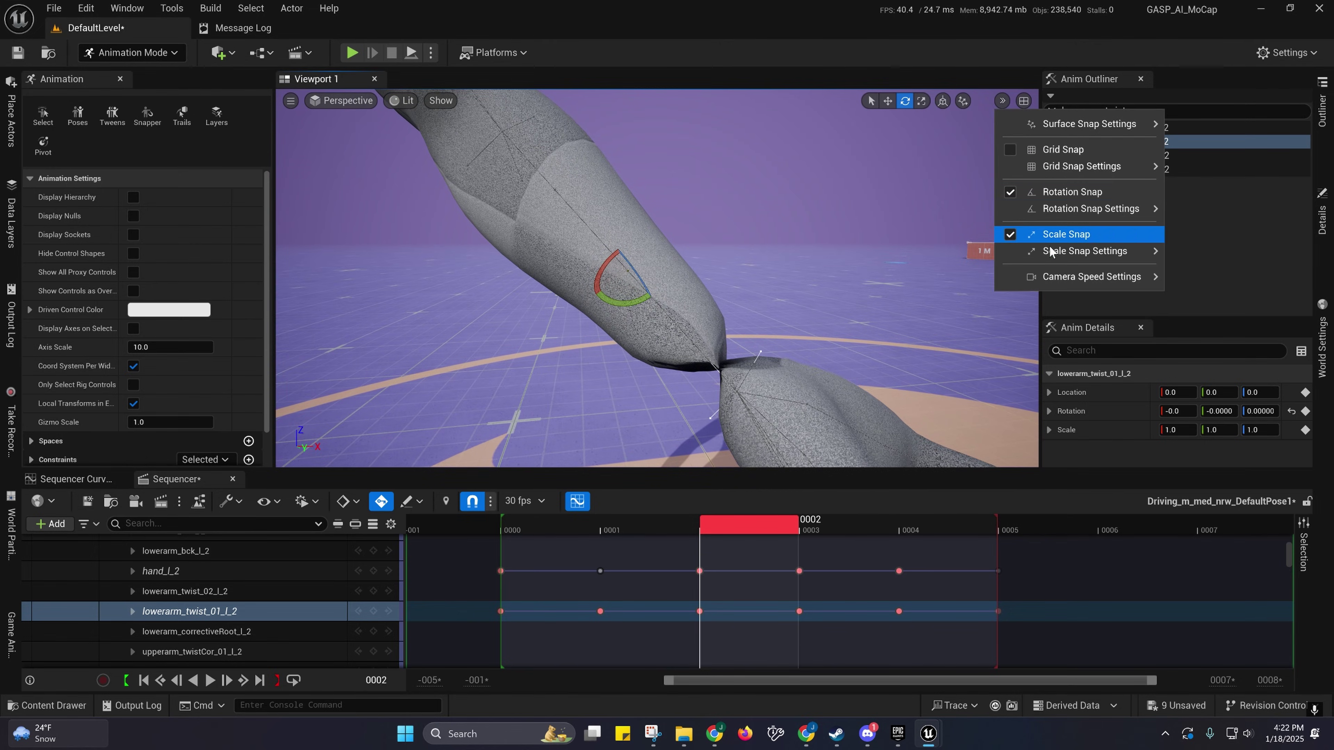
mouse_move(1029, 209)
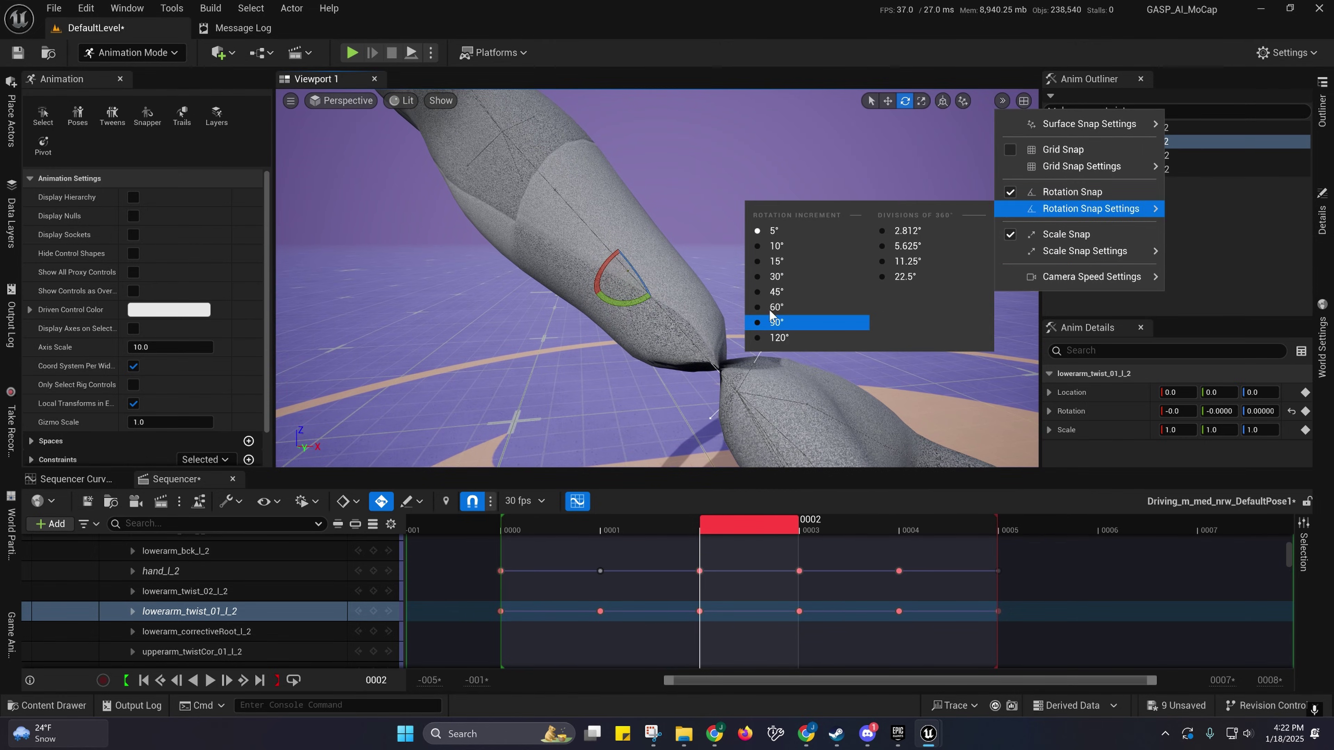
click(776, 276)
click(1002, 101)
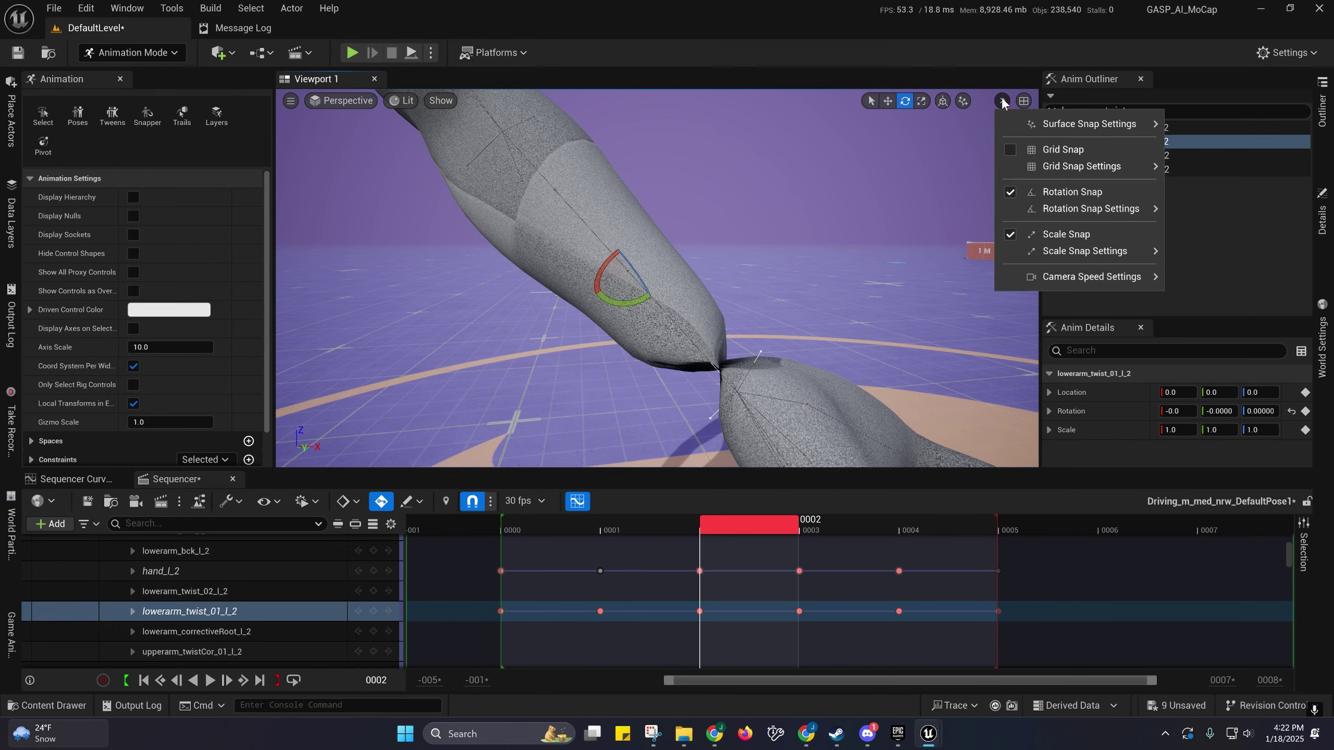
mouse_move(1048, 209)
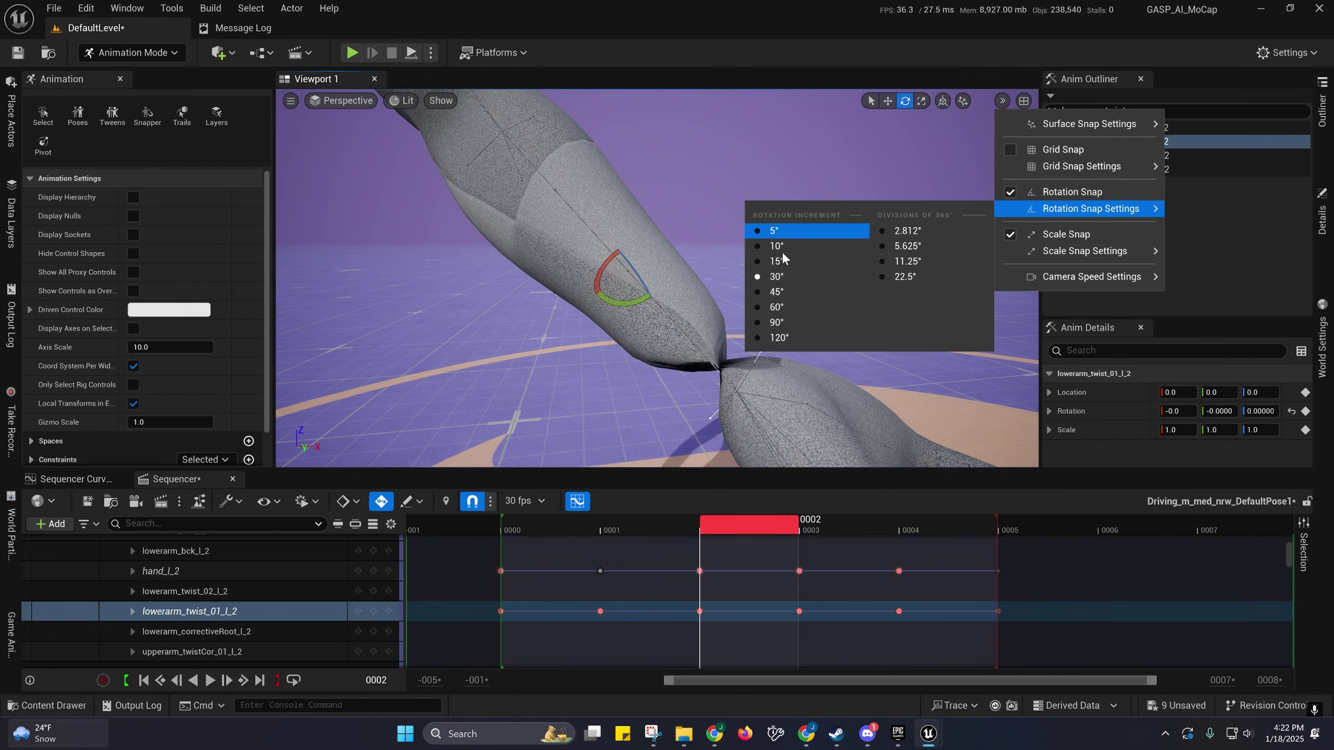
click(773, 293)
right_drag(700, 290, 677, 283)
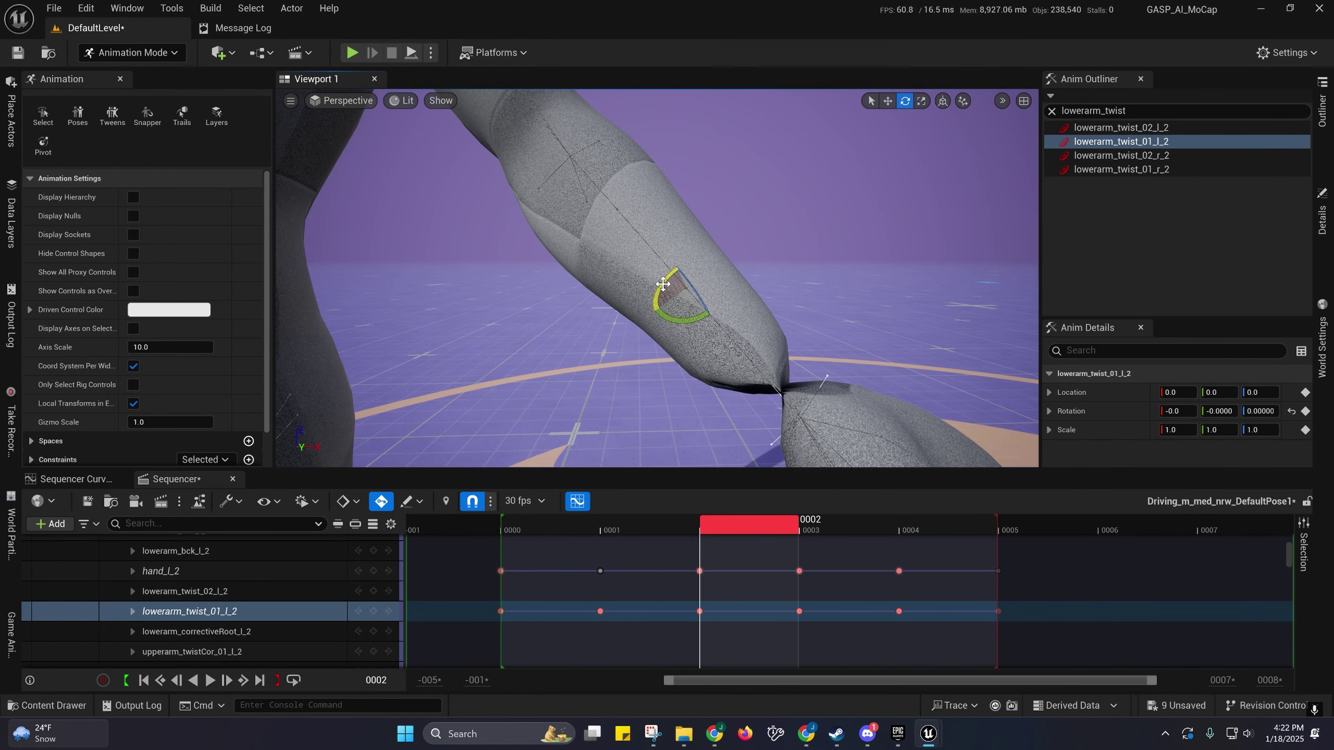
drag(664, 289, 680, 311)
Step: Set the rotation snap increment to 5° for finer twist adjustments
right_drag(680, 311, 638, 351)
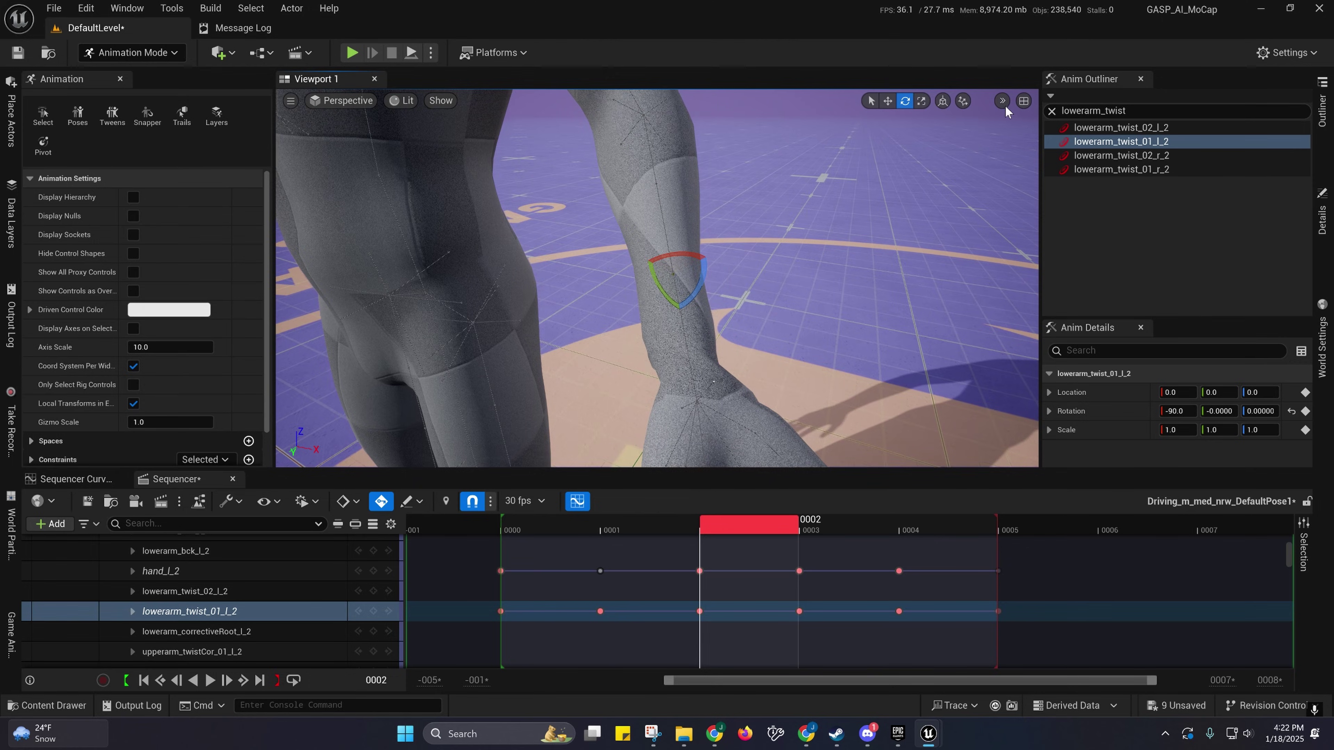
click(1002, 101)
mouse_move(1040, 212)
click(764, 234)
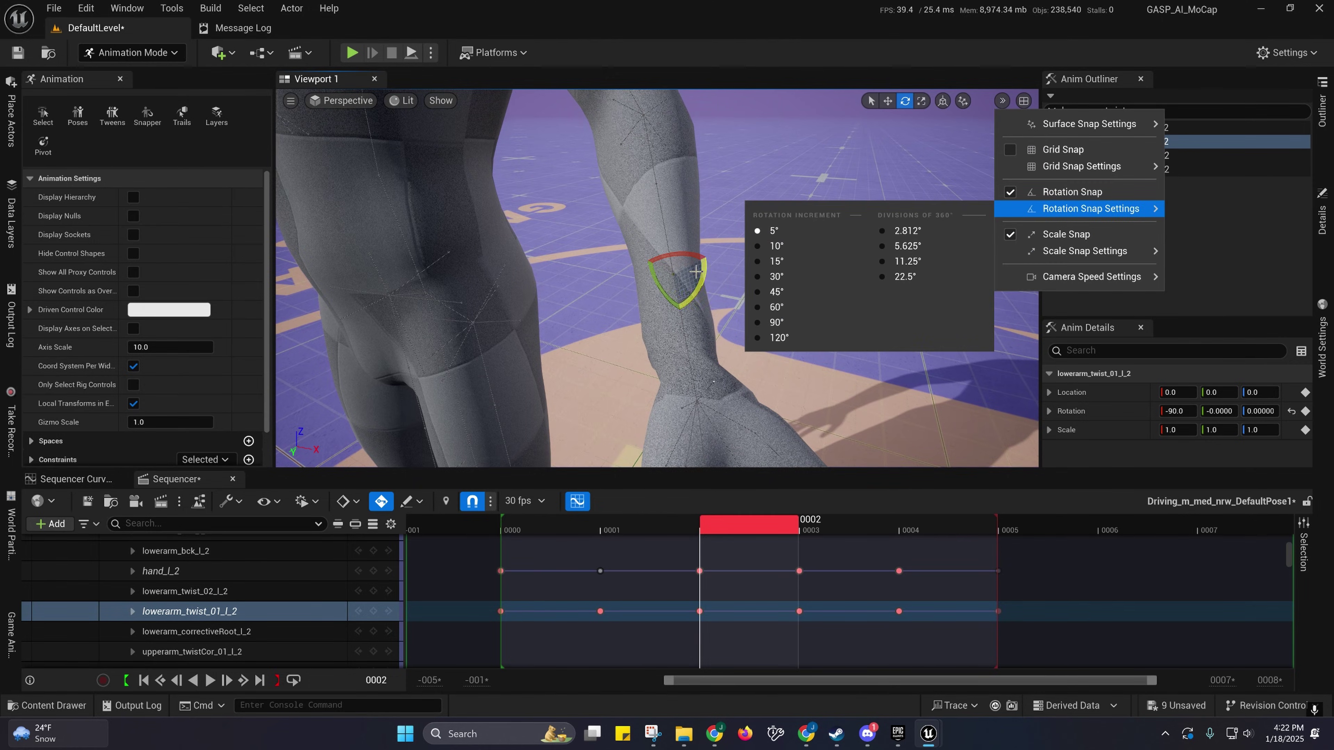
Step: Try twisting lowerarm_twist_01_l_2 further at frame 2, between -105° and -125°, and undo the rotation
right_drag(694, 281, 711, 217)
mouse_move(712, 245)
mouse_down()
mouse_move(686, 249)
mouse_move(723, 242)
mouse_move(682, 247)
mouse_move(731, 231)
mouse_up()
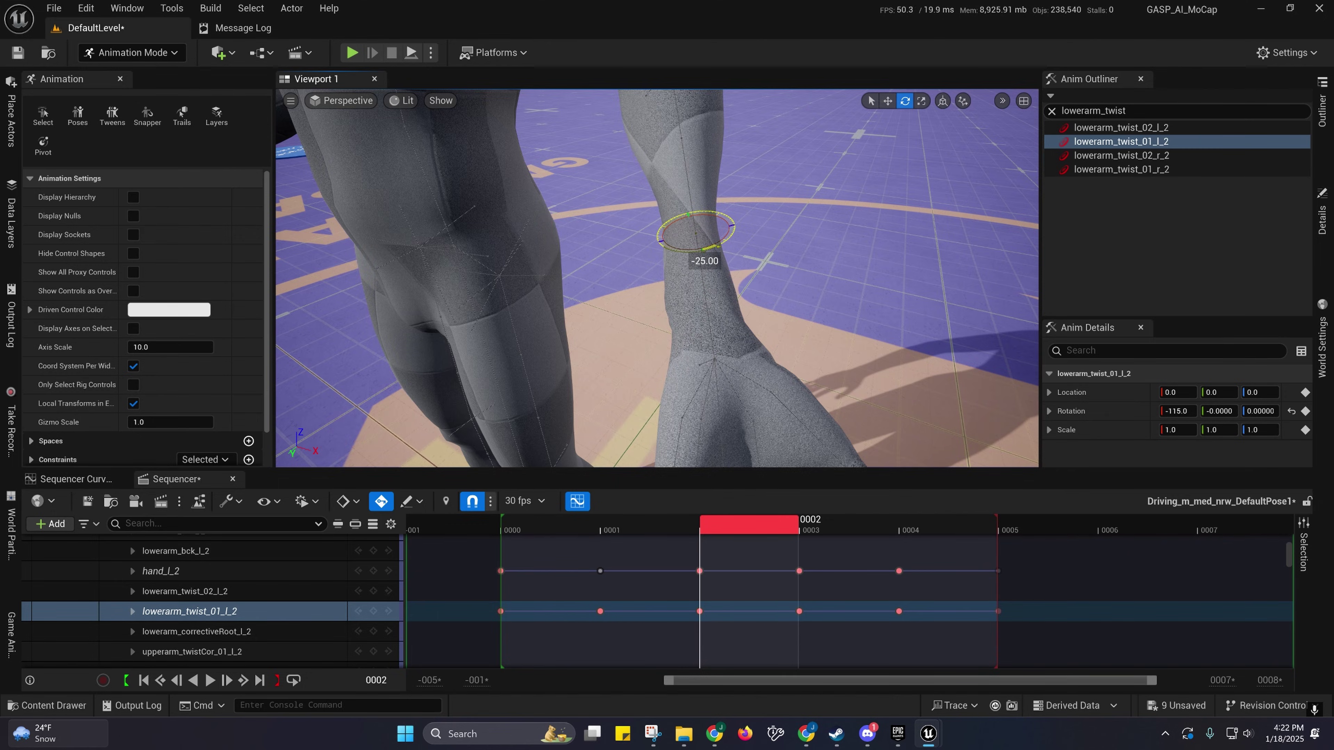
drag(704, 247, 701, 247)
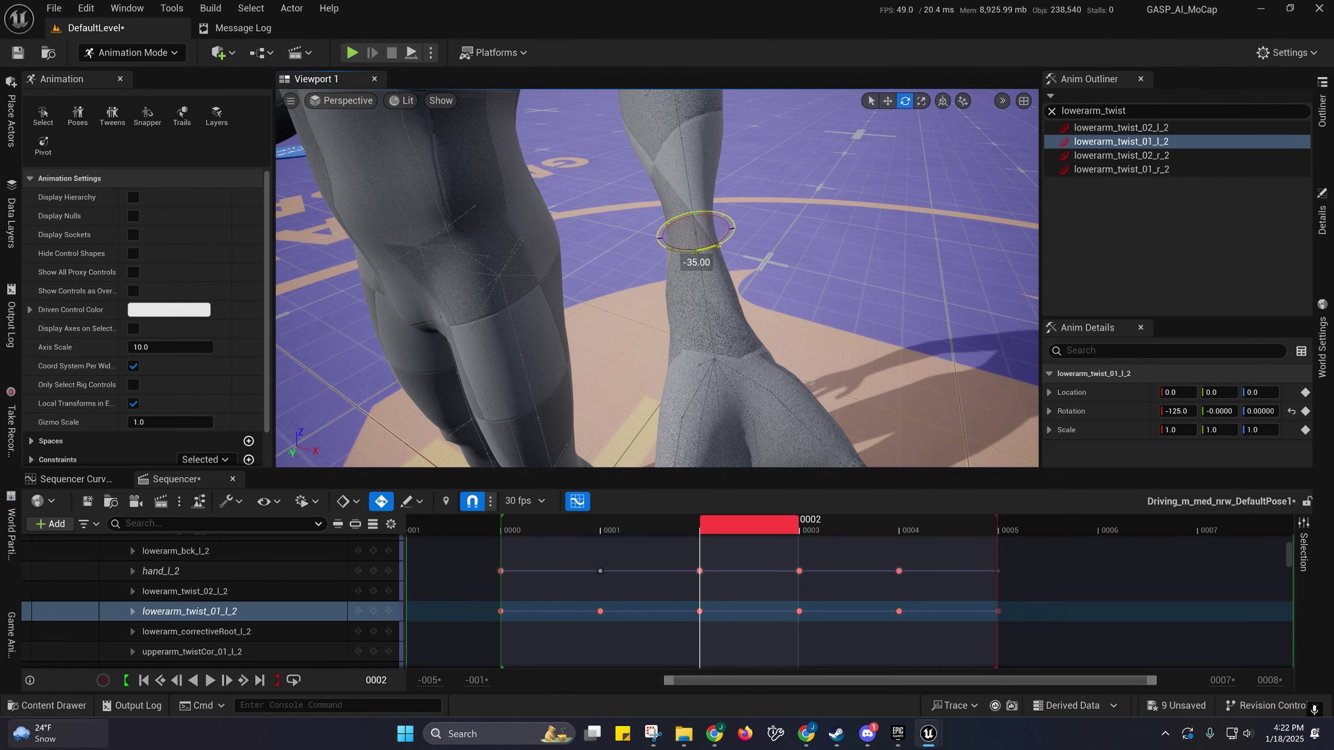
drag(696, 252, 713, 249)
alt+drag(859, 269, 932, 251)
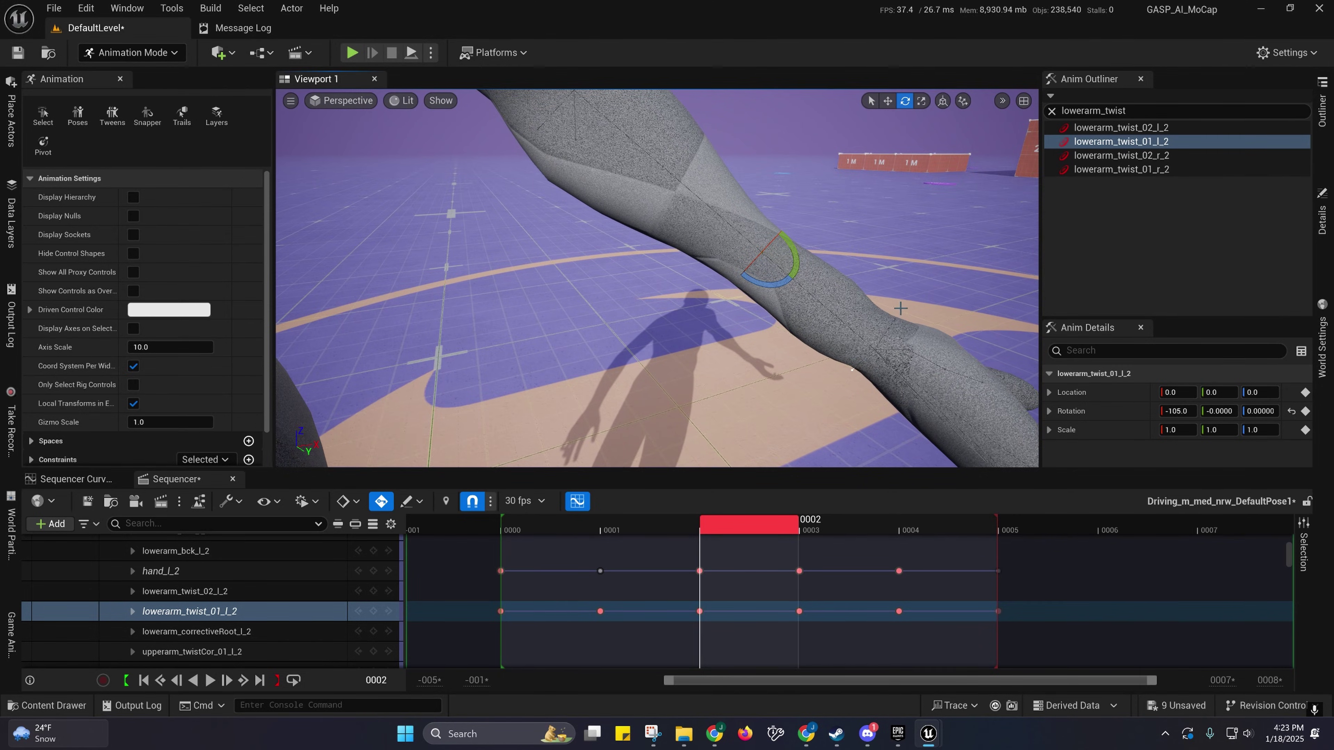
key(ctrl+z)
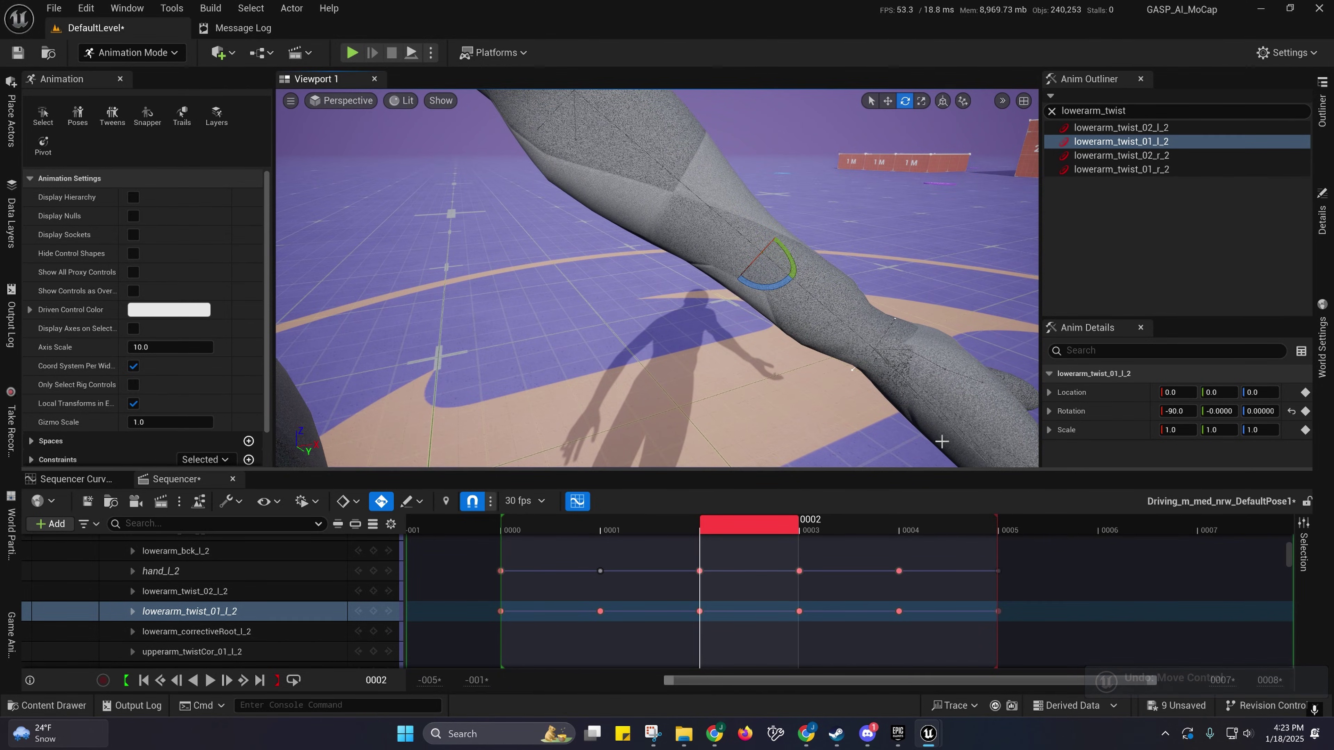
Step: Add transform keys to the lowerarm_twist_02_l_2 control at frames 2, 1 and 3
alt+drag(941, 441, 772, 439)
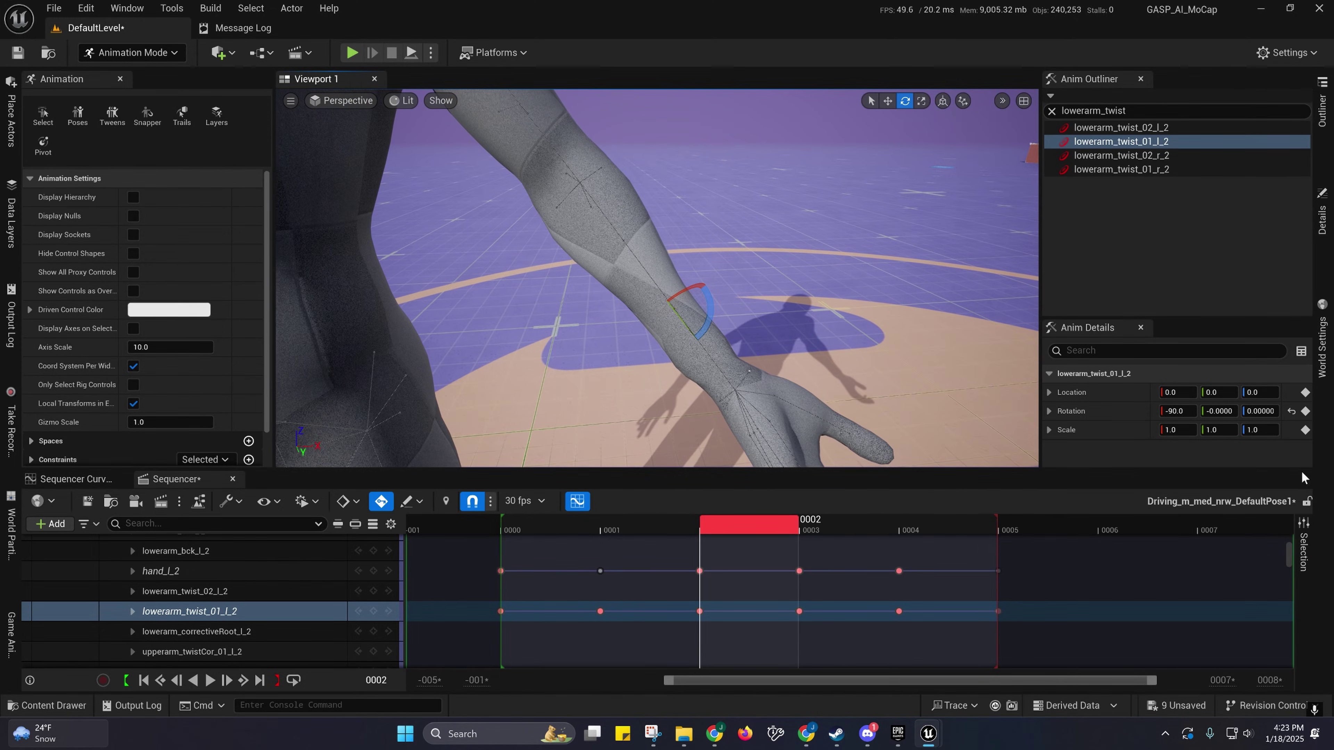
right_drag(892, 378, 851, 379)
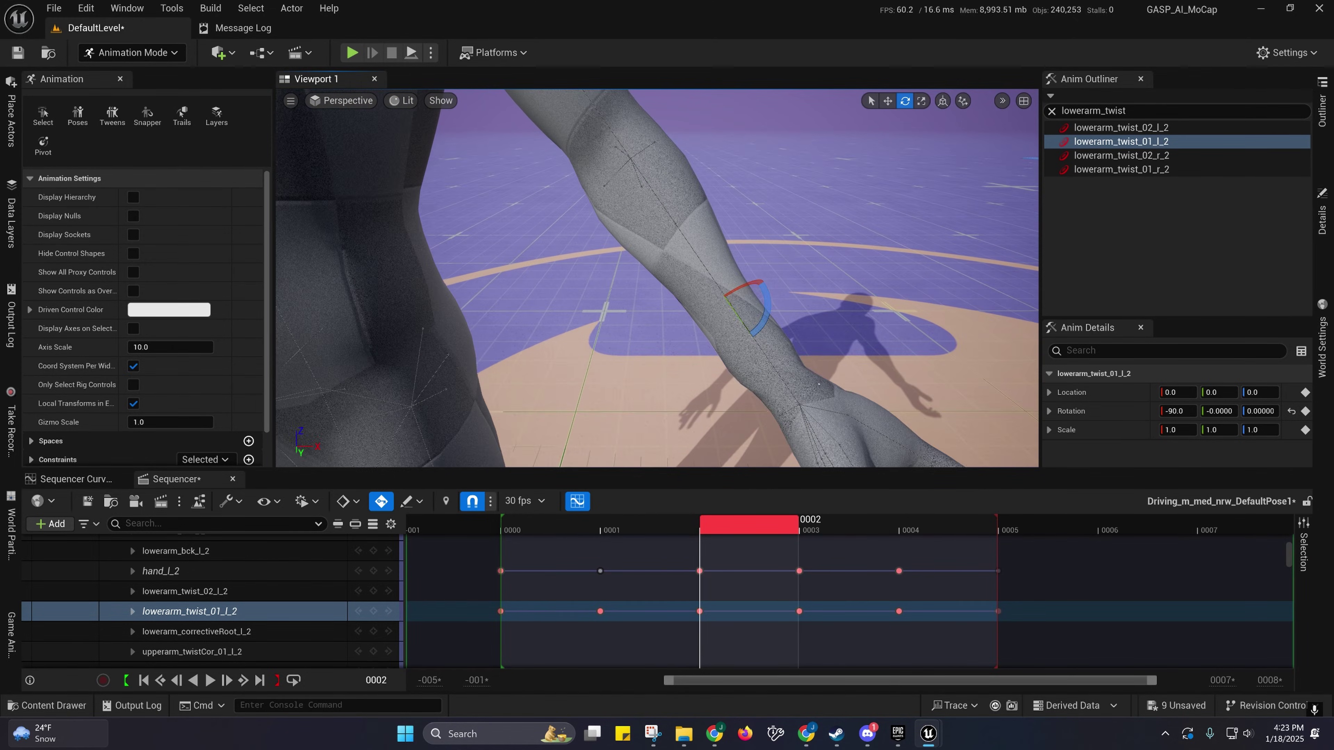
right_drag(741, 342, 740, 326)
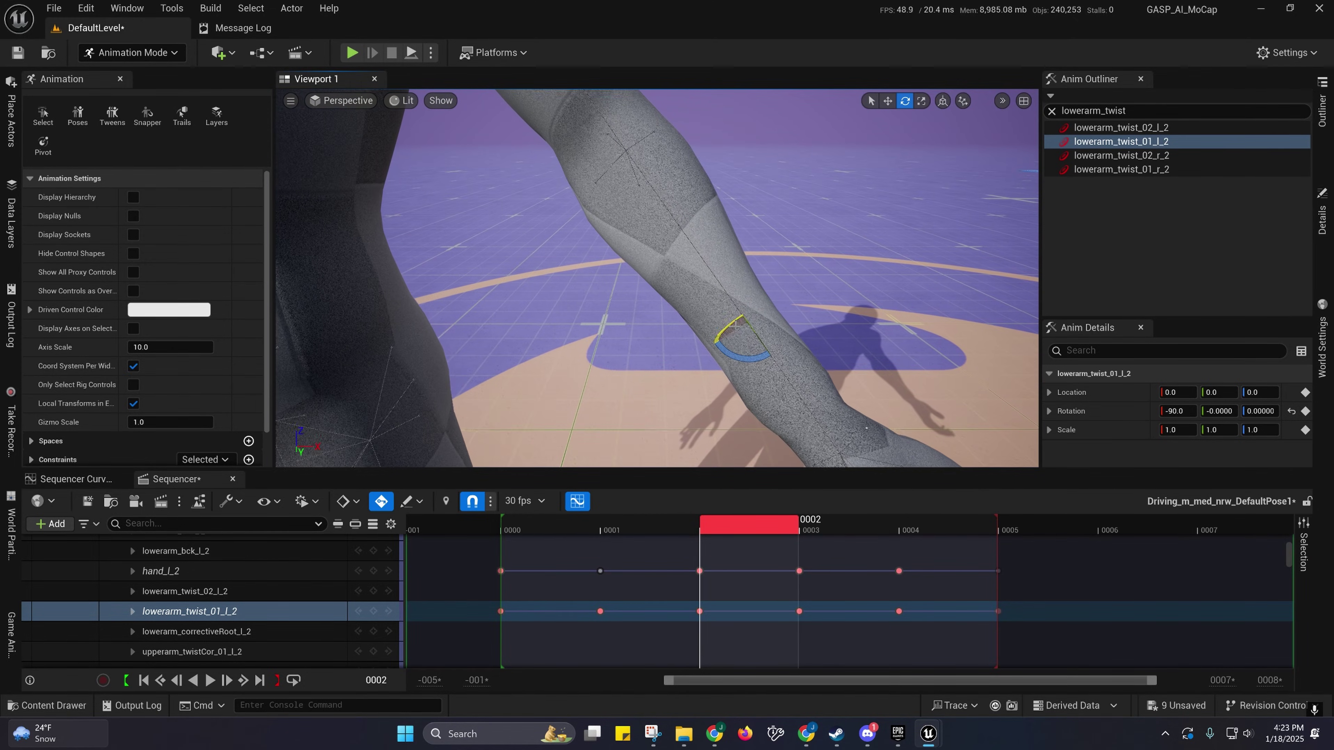
click(1123, 128)
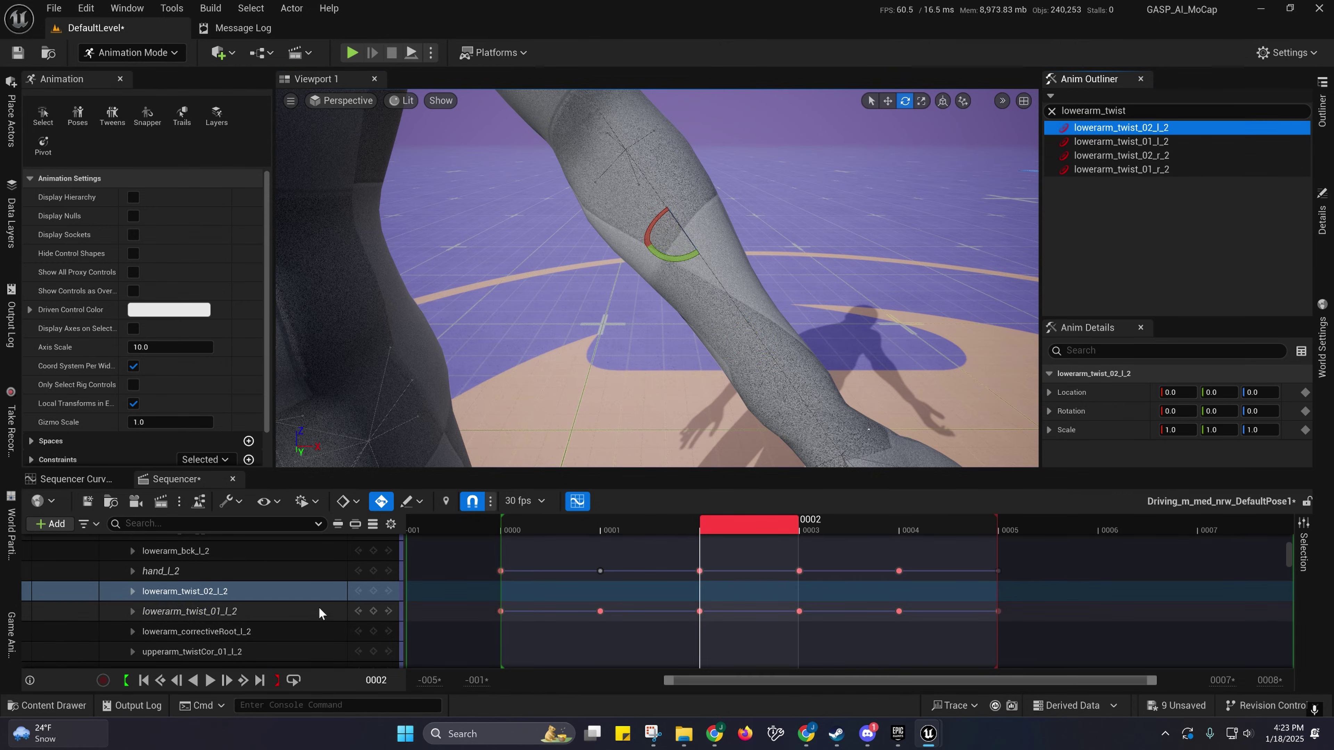
click(372, 592)
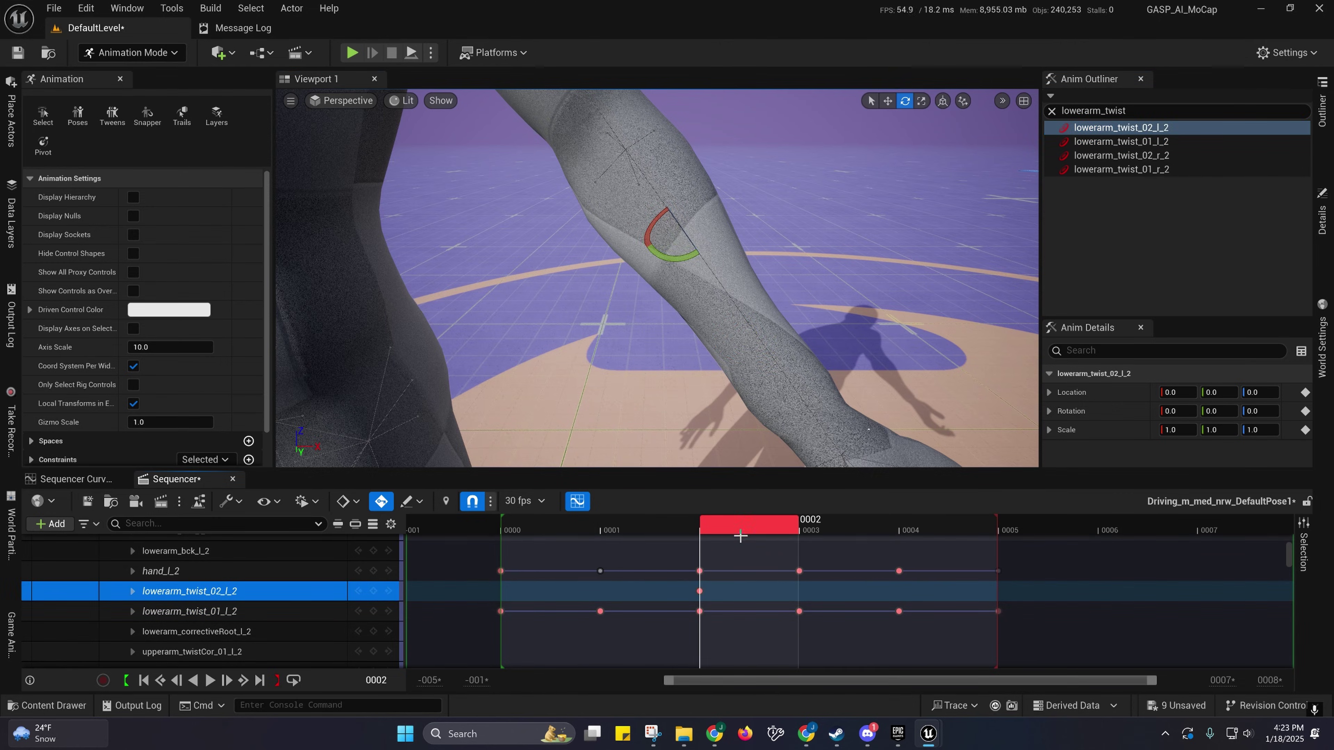
click(601, 531)
click(373, 592)
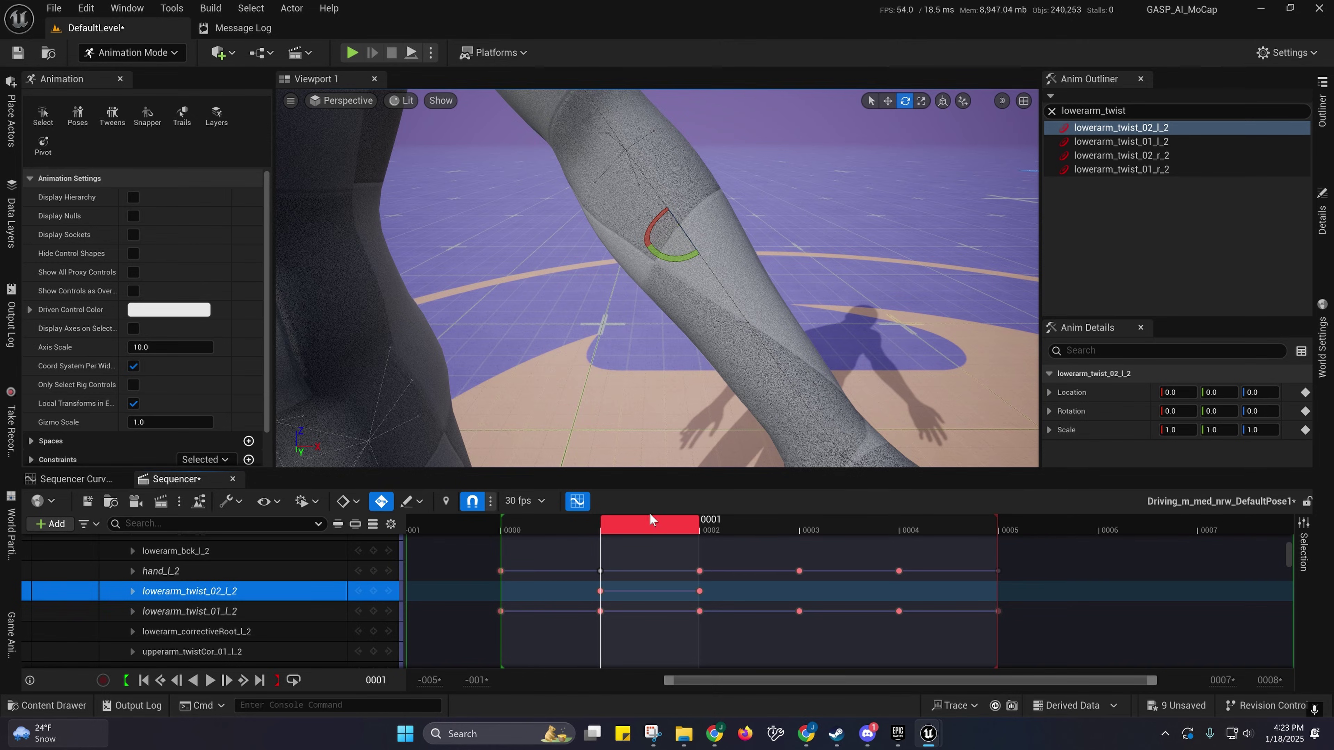
click(802, 530)
click(373, 592)
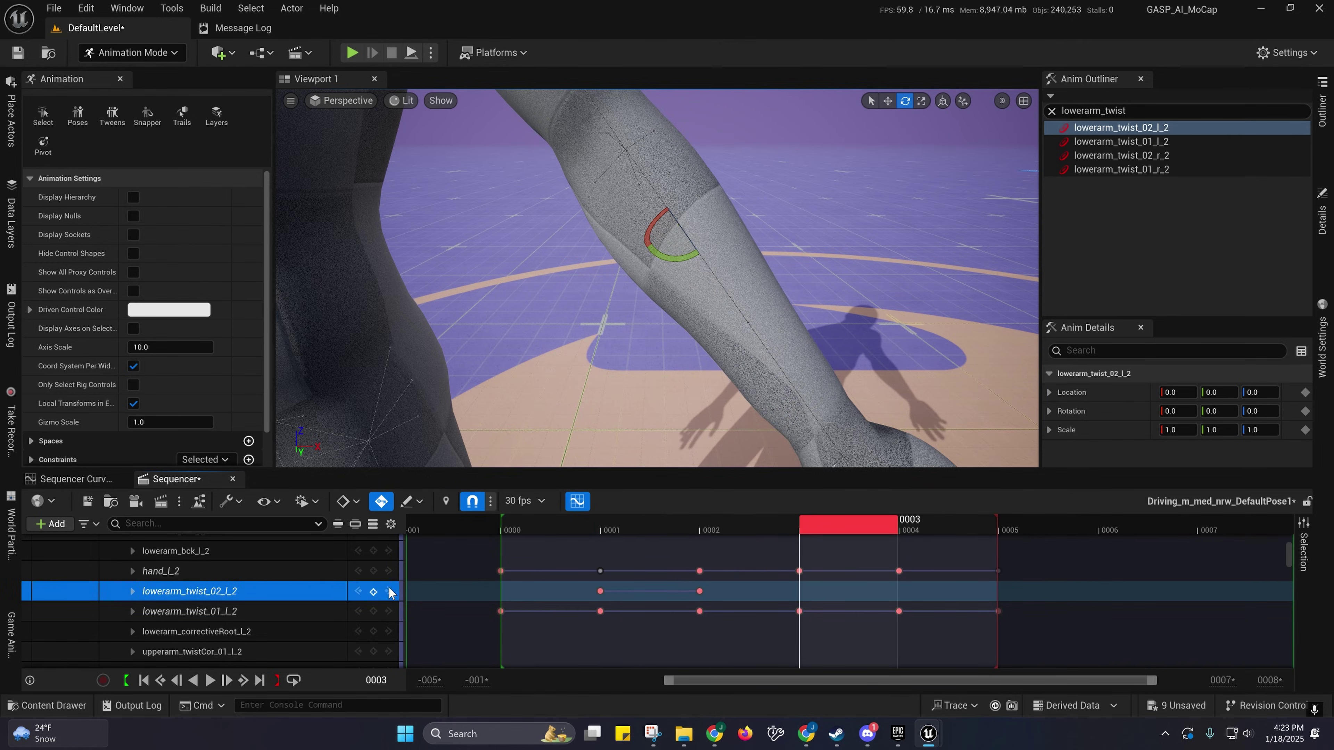
Step: At frame 2, rotate lowerarm_twist_02_l_2 about its twist axis to -45°
click(699, 531)
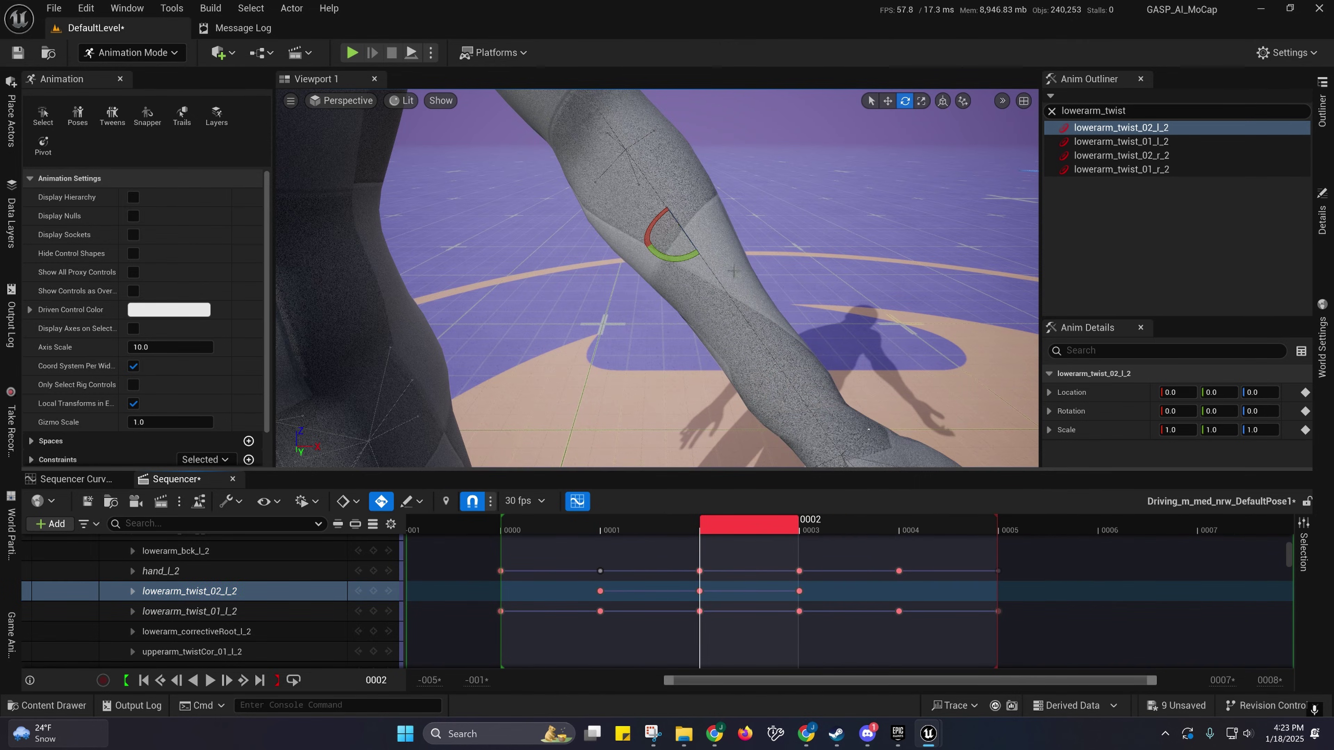
drag(647, 231, 669, 300)
right_drag(704, 226, 520, 262)
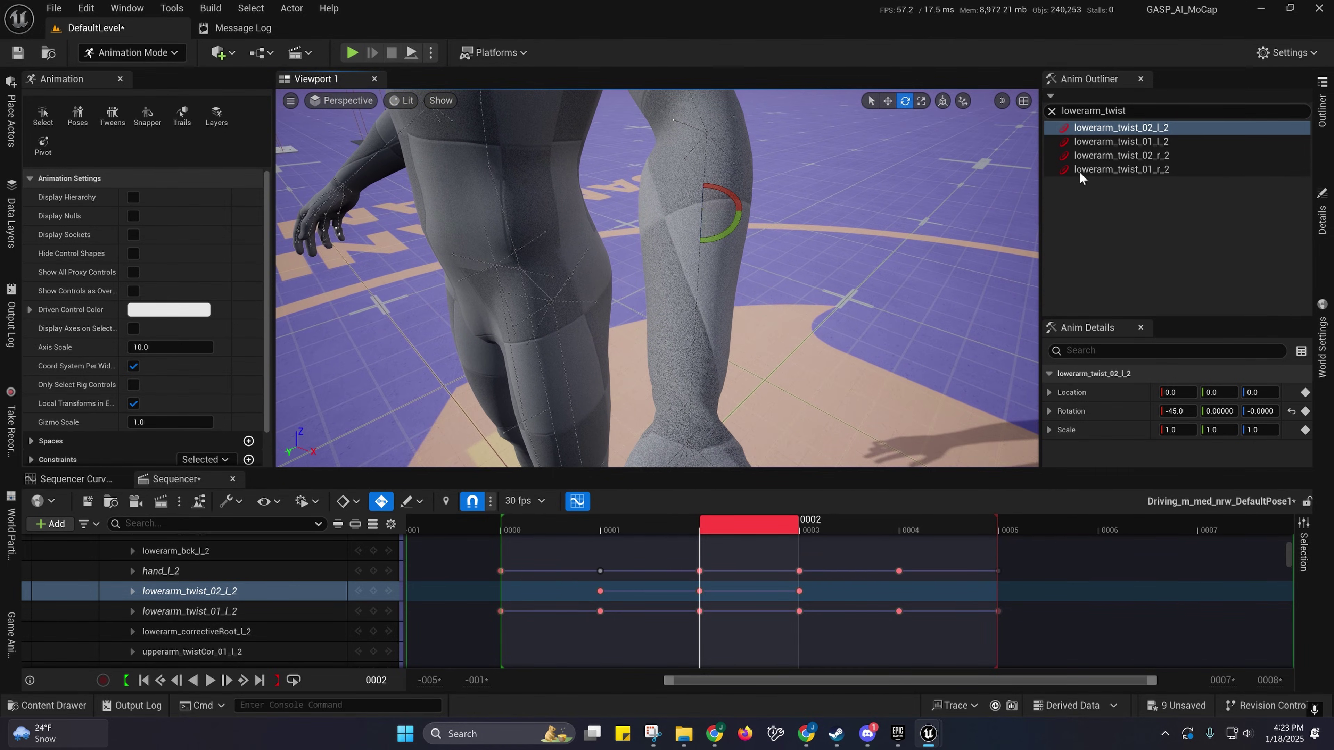
Step: Rotate lowerarm_twist_01_l_2 about its twist axis to -135° at frame 2
click(1119, 142)
drag(694, 294, 708, 322)
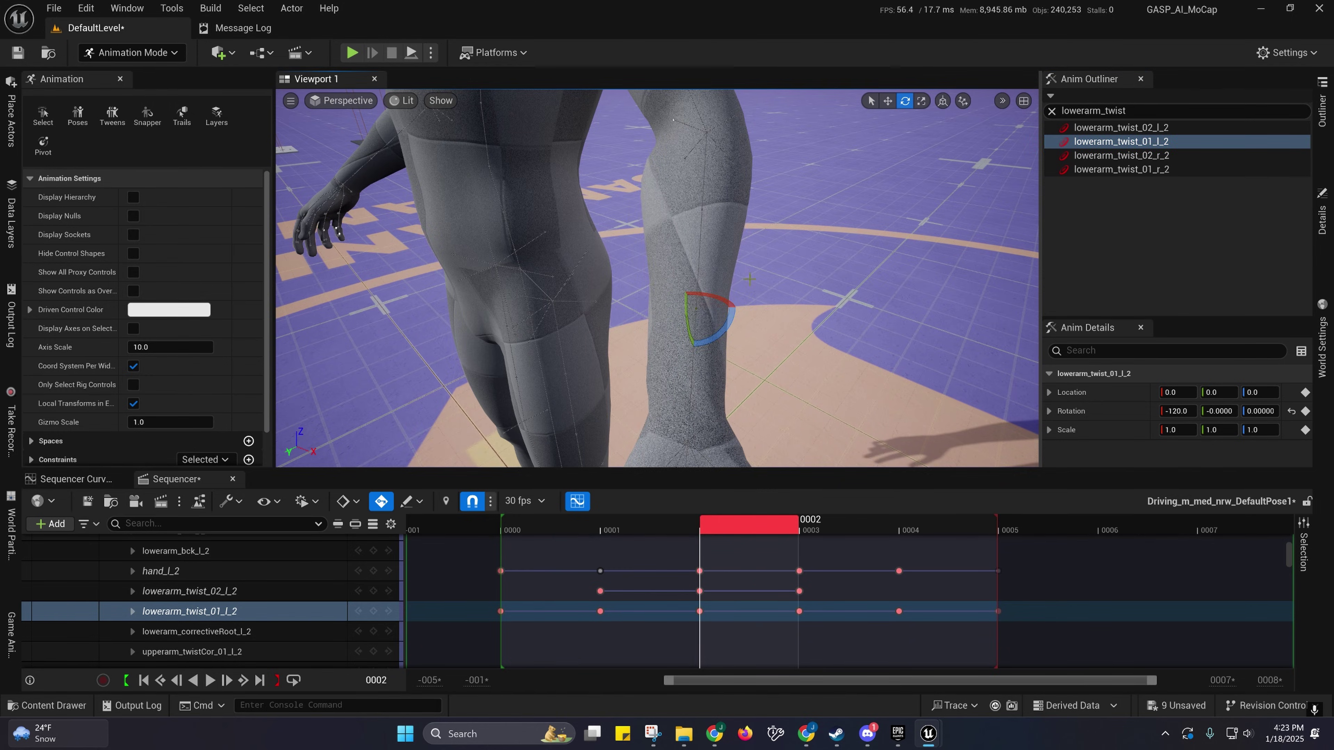
right_drag(749, 279, 720, 254)
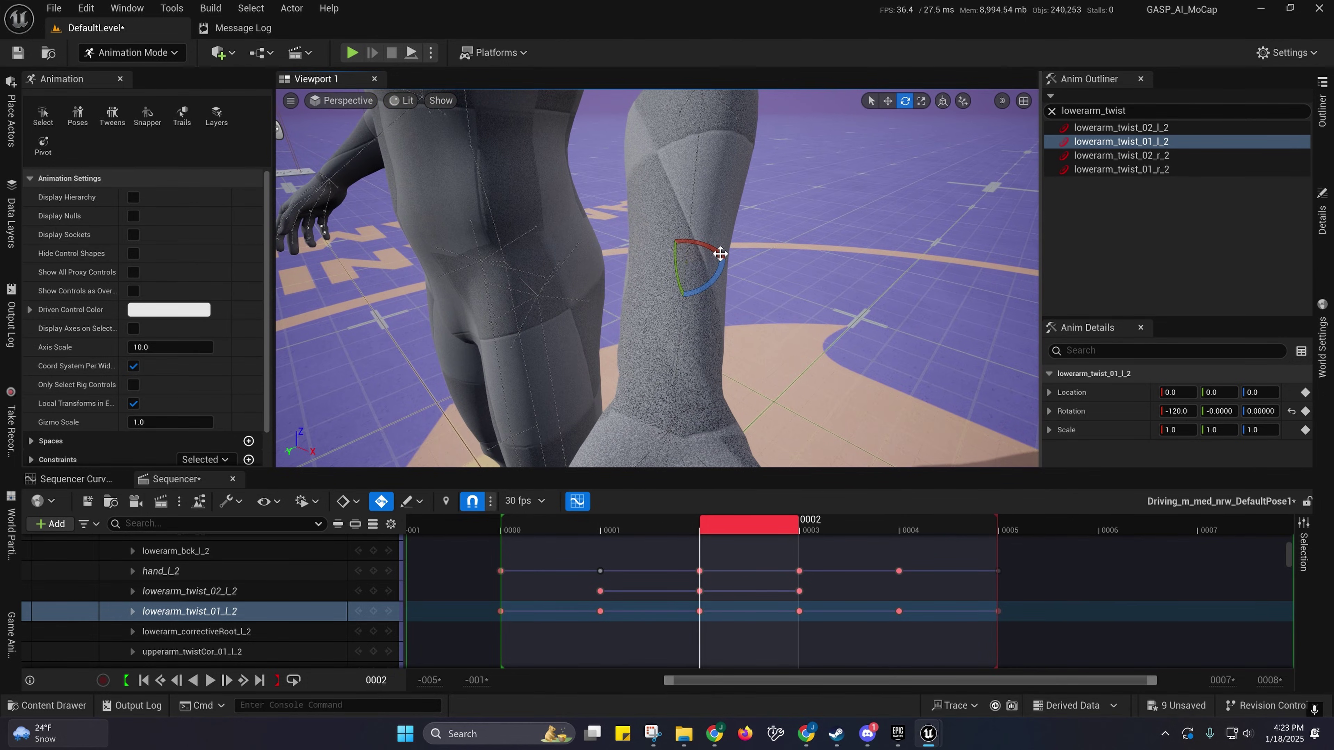
drag(721, 254, 709, 256)
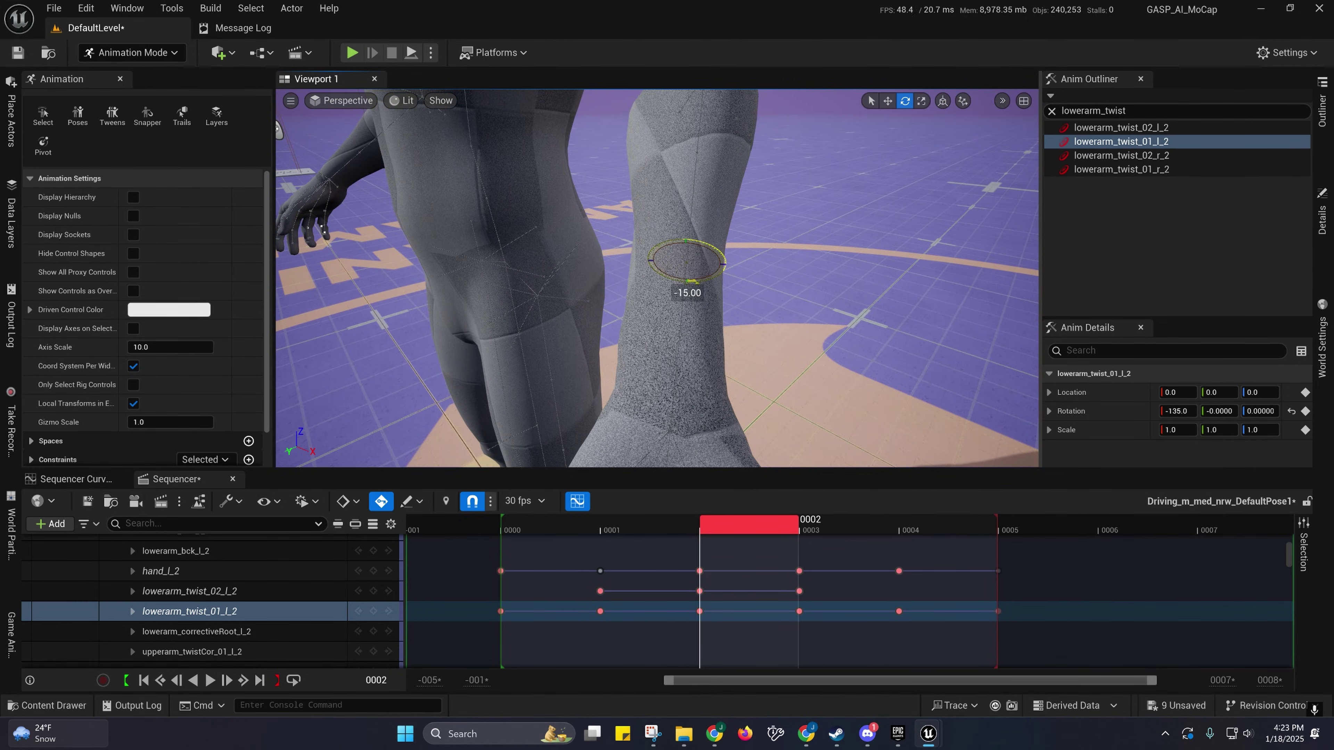
right_drag(709, 256, 708, 310)
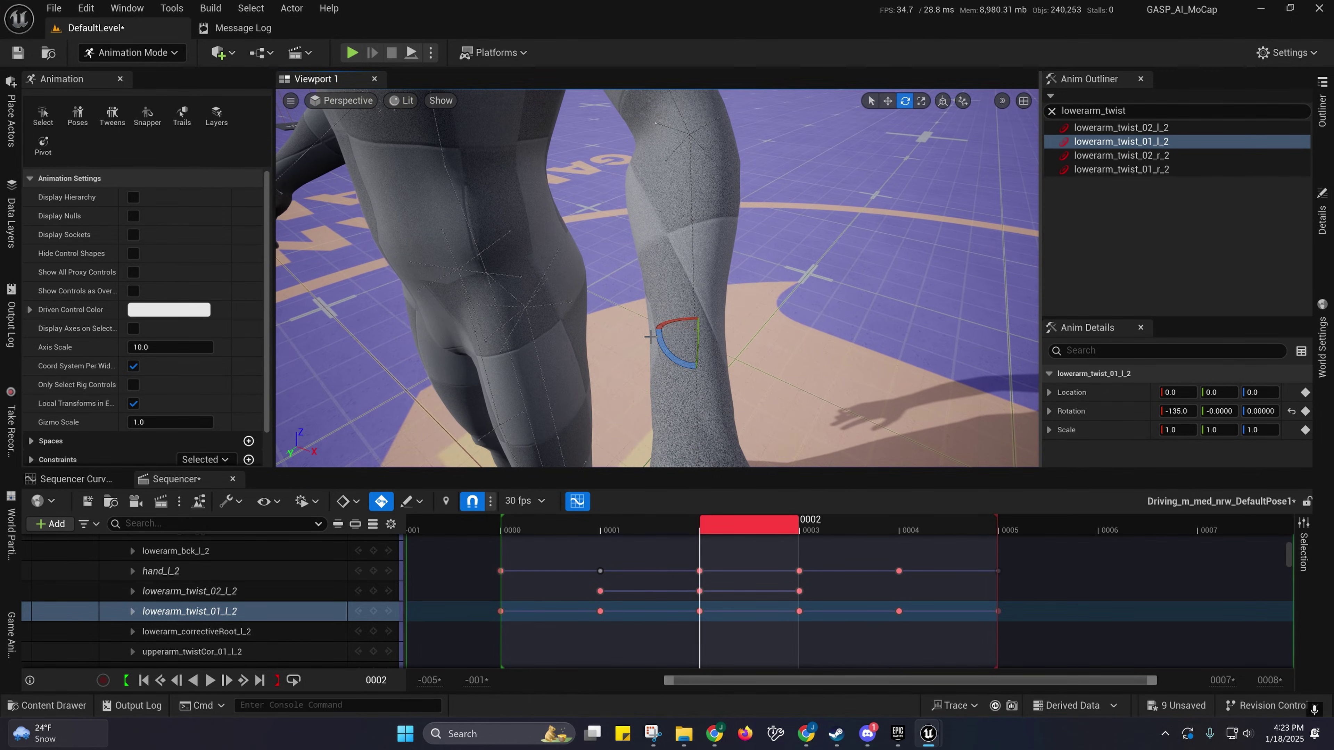
Step: Try rotating lowerarm_twist_02_l_2 about its twist axis at frame 2 to -60° and back towards -40°
click(1114, 127)
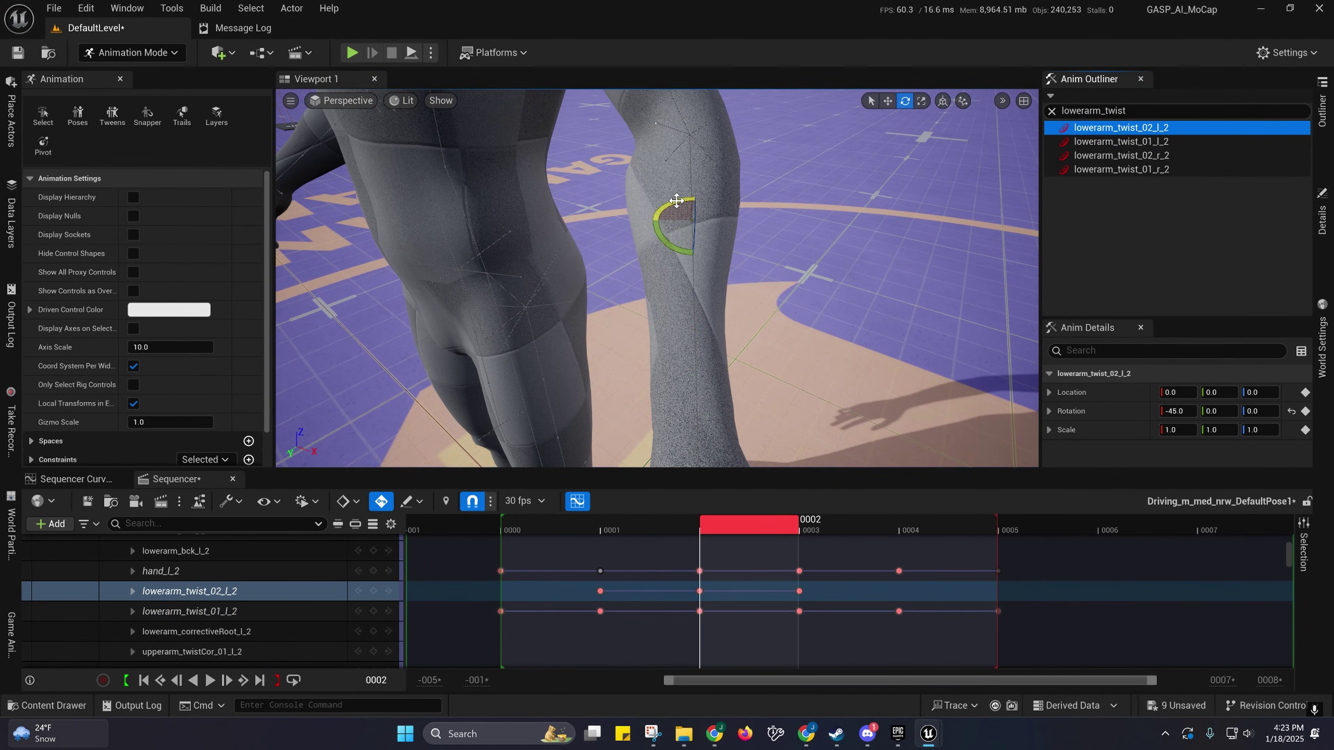
drag(677, 201, 731, 223)
right_drag(731, 223, 678, 184)
alt+drag(678, 184, 649, 294)
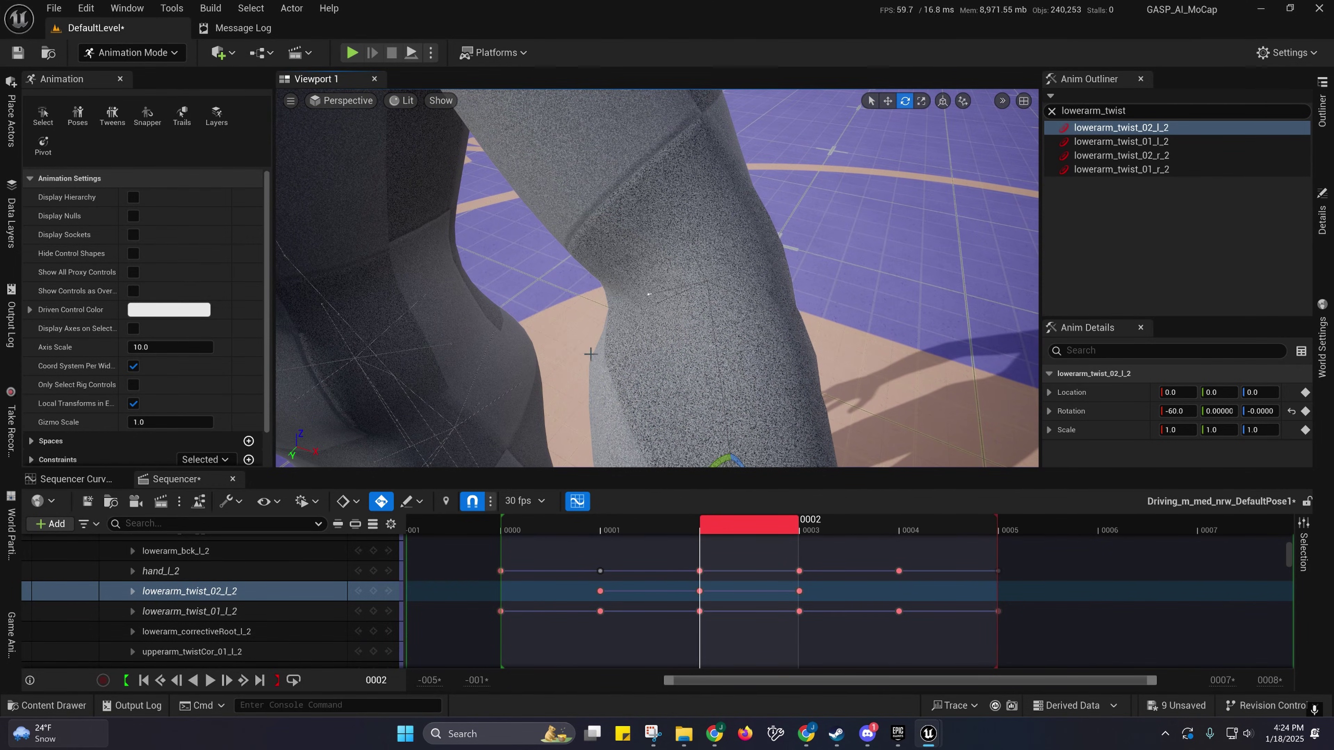
key(s)
right_drag(590, 353, 583, 362)
drag(710, 408, 751, 410)
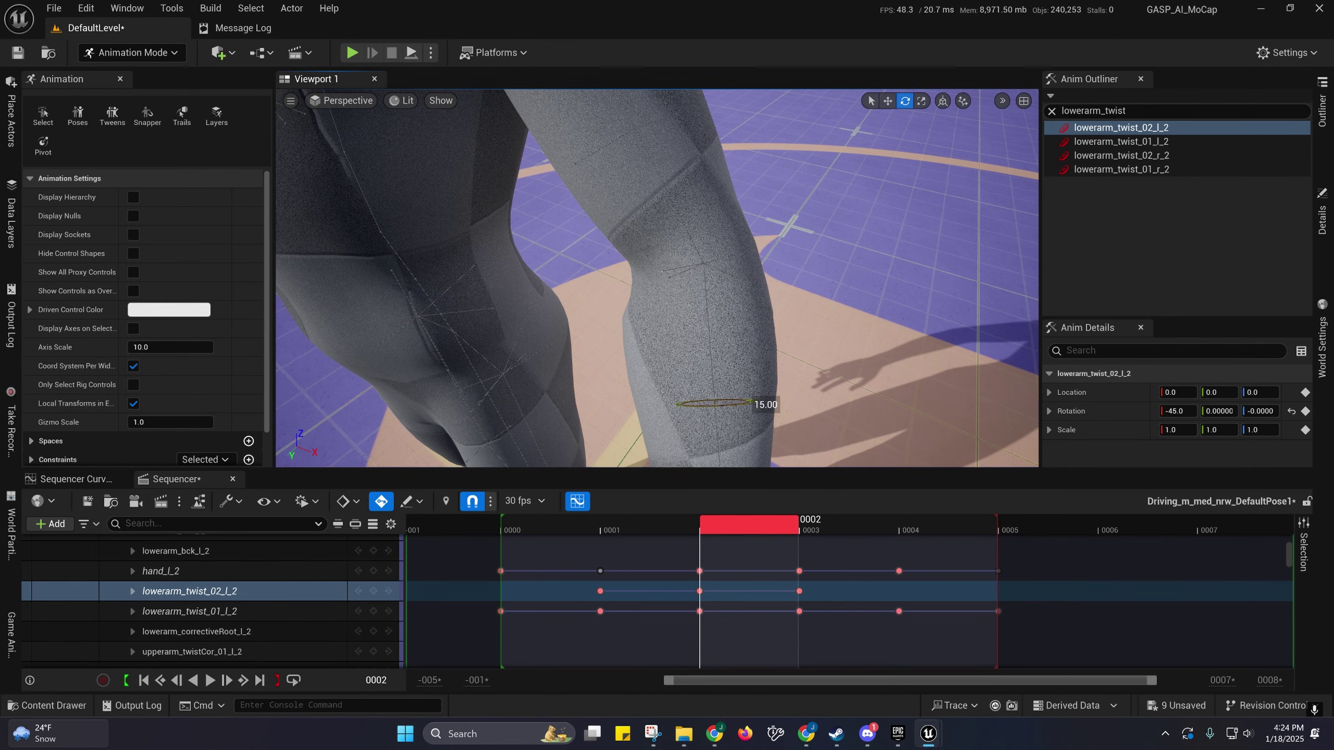
key(s)
mouse_move(751, 410)
right_down()
mouse_move(755, 452)
mouse_move(751, 425)
right_up()
key(w)
key(w)
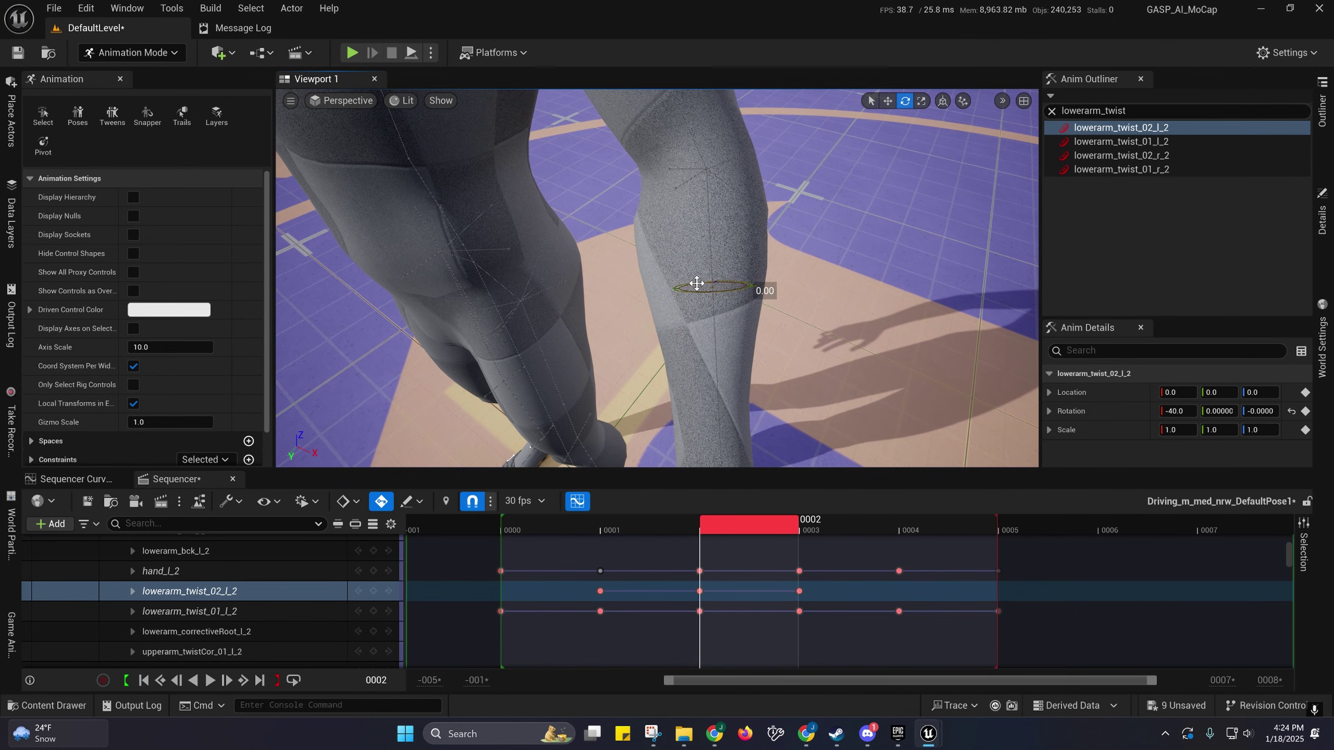
Step: Rotate lowerarm_twist_02_l_2 about its twist axis to -75° at frame 2
drag(696, 284, 684, 285)
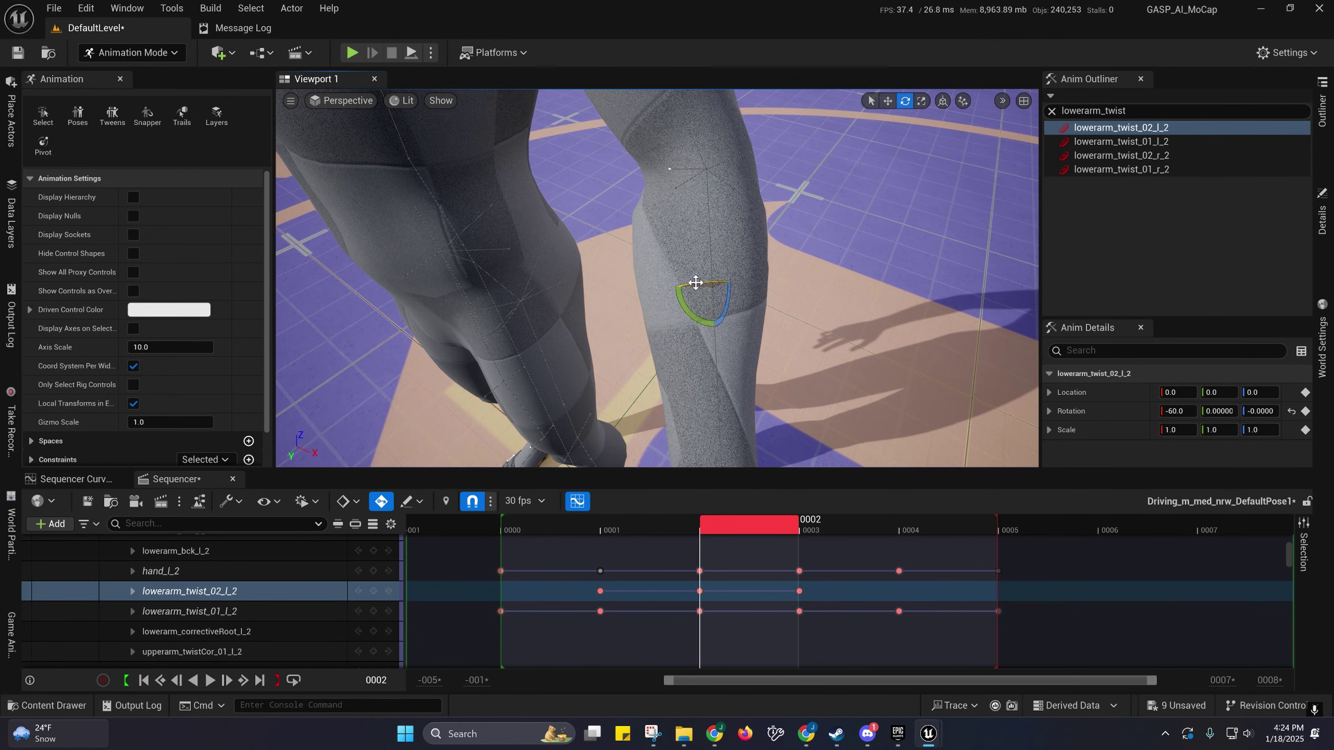
key(s)
mouse_move(696, 283)
right_down()
mouse_move(698, 311)
mouse_move(691, 294)
right_up()
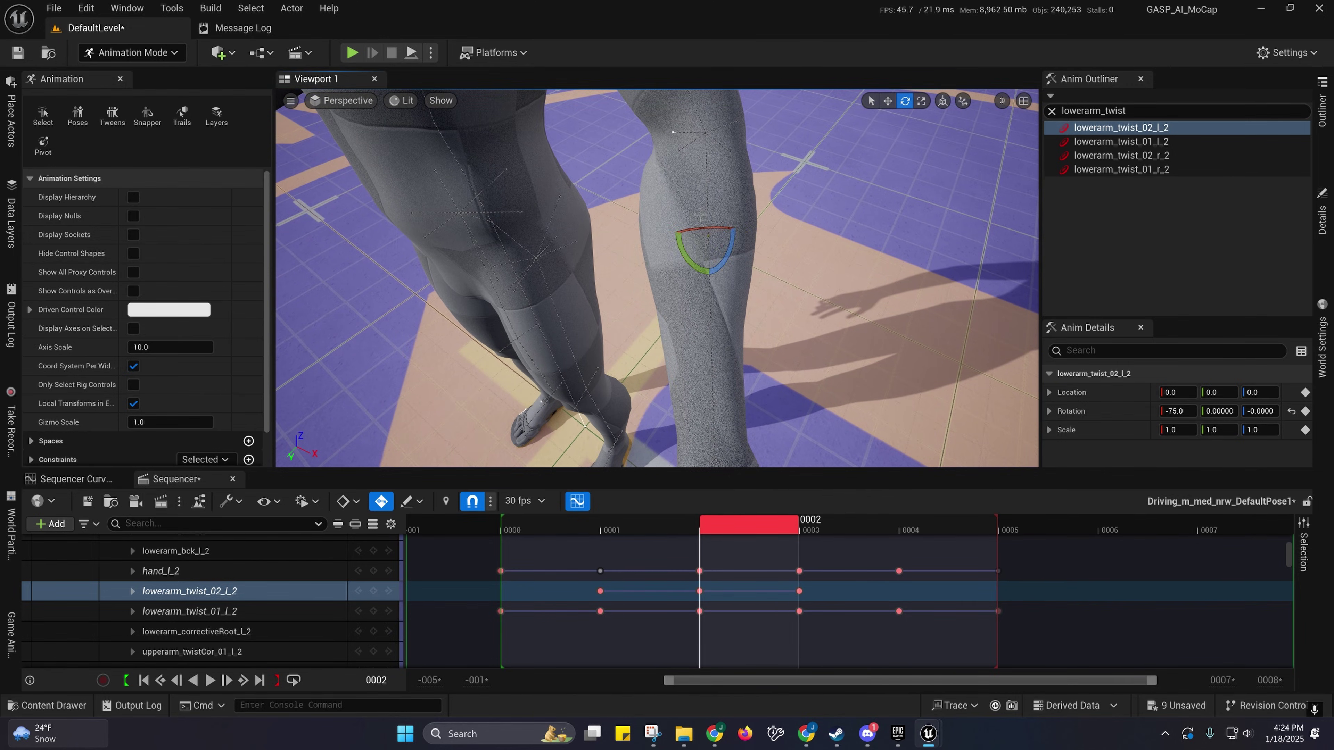
key(d)
right_drag(701, 216, 696, 294)
key(a)
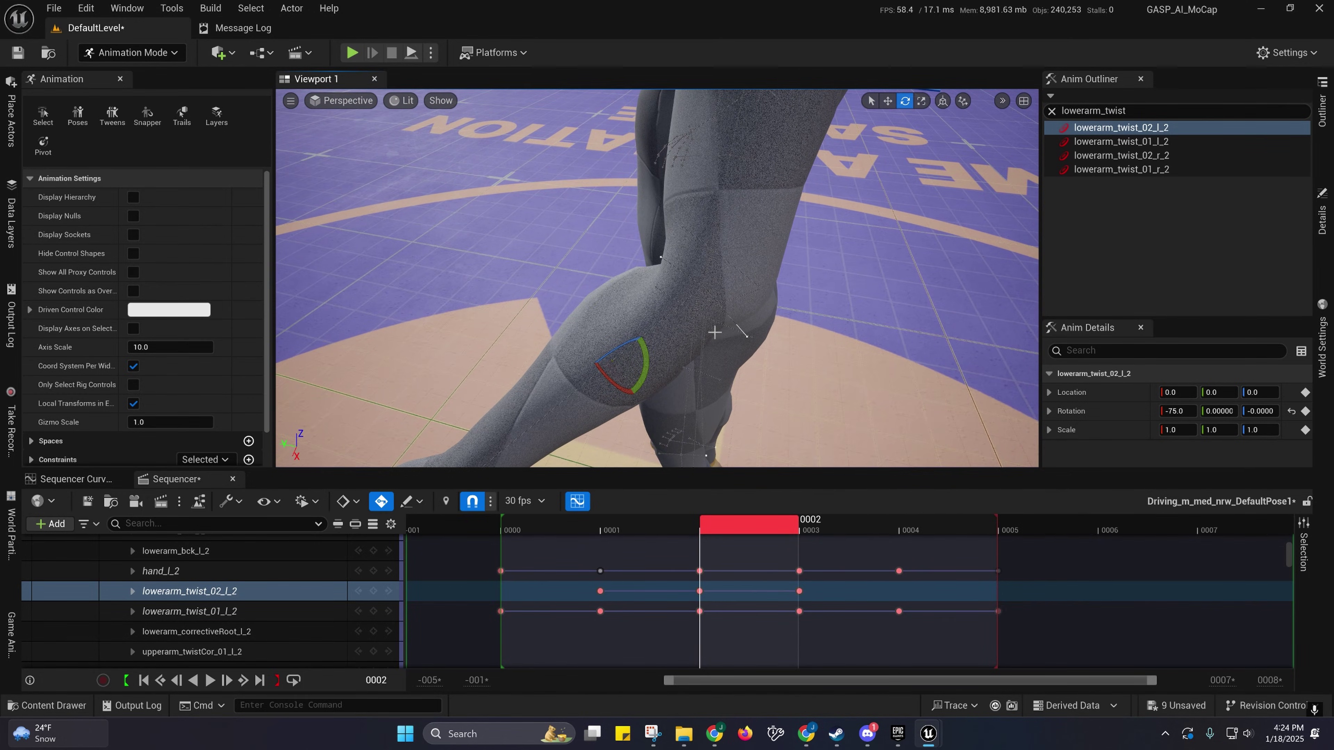
key(a)
right_drag(645, 273, 826, 216)
key(s)
key(w)
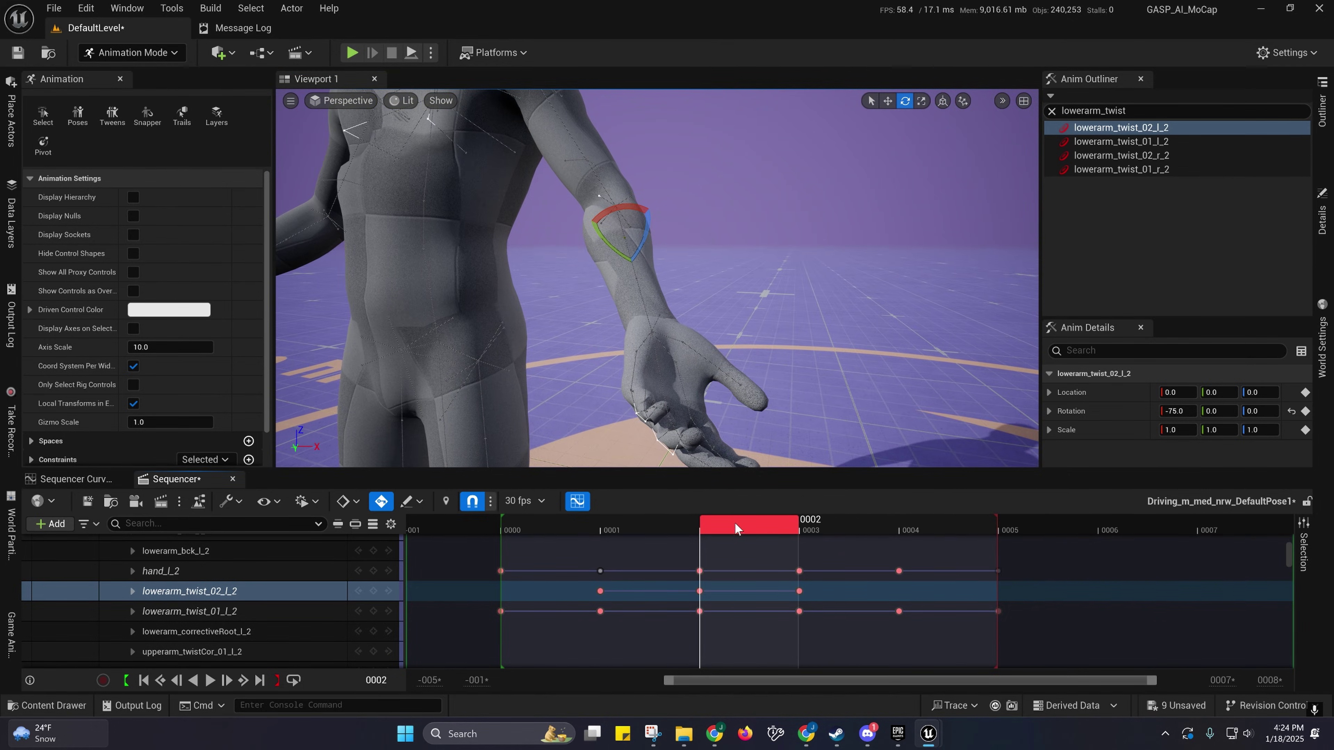
Step: Compare the rotations of hand_l_2 and the two left lower arm twist controls at frames 3 and 1
click(826, 531)
right_drag(783, 315, 876, 325)
key(a)
key(w)
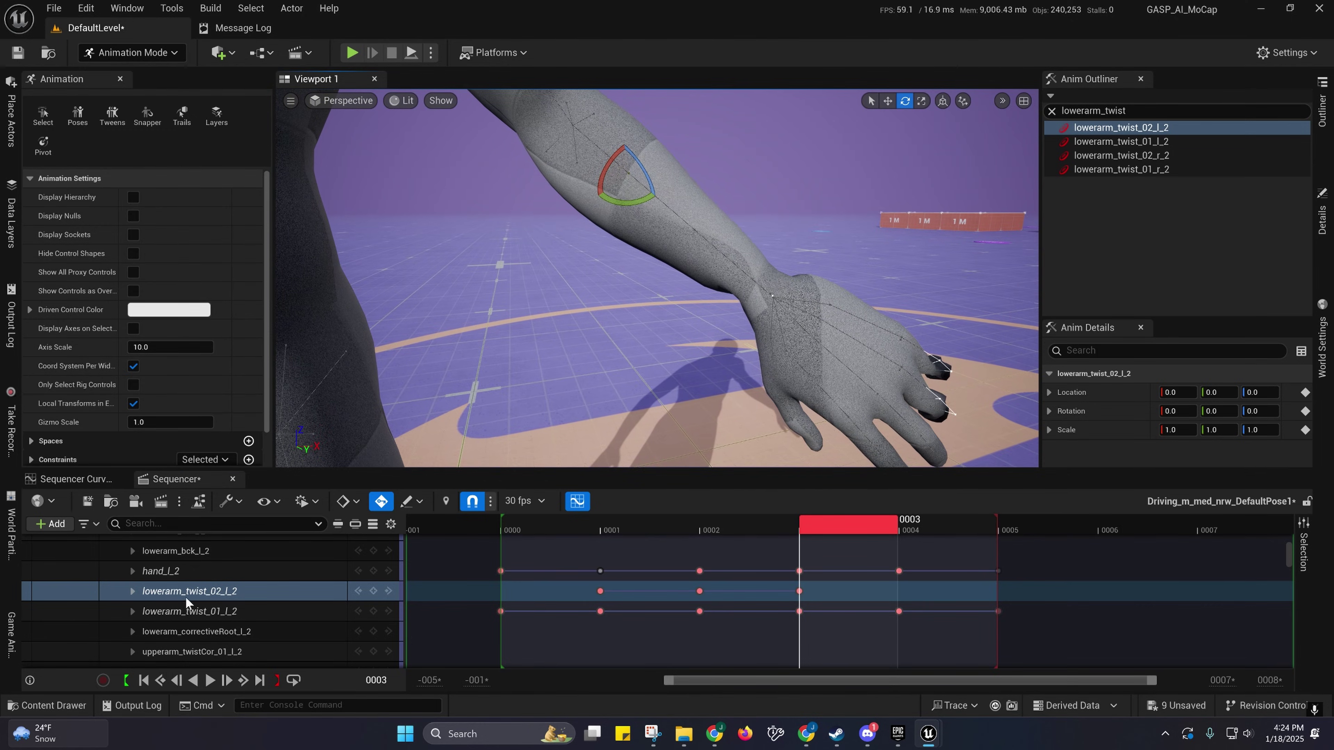
ctrl+click(190, 570)
click(189, 571)
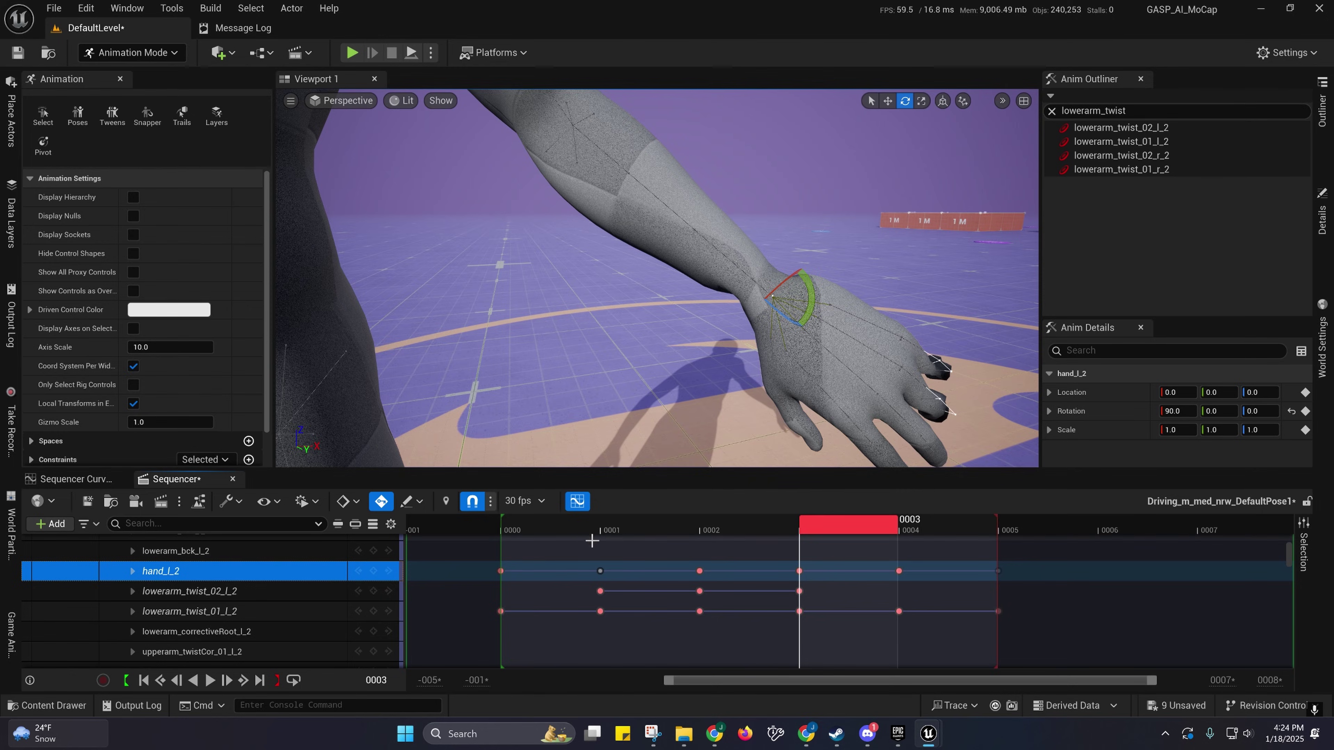
click(607, 531)
click(809, 531)
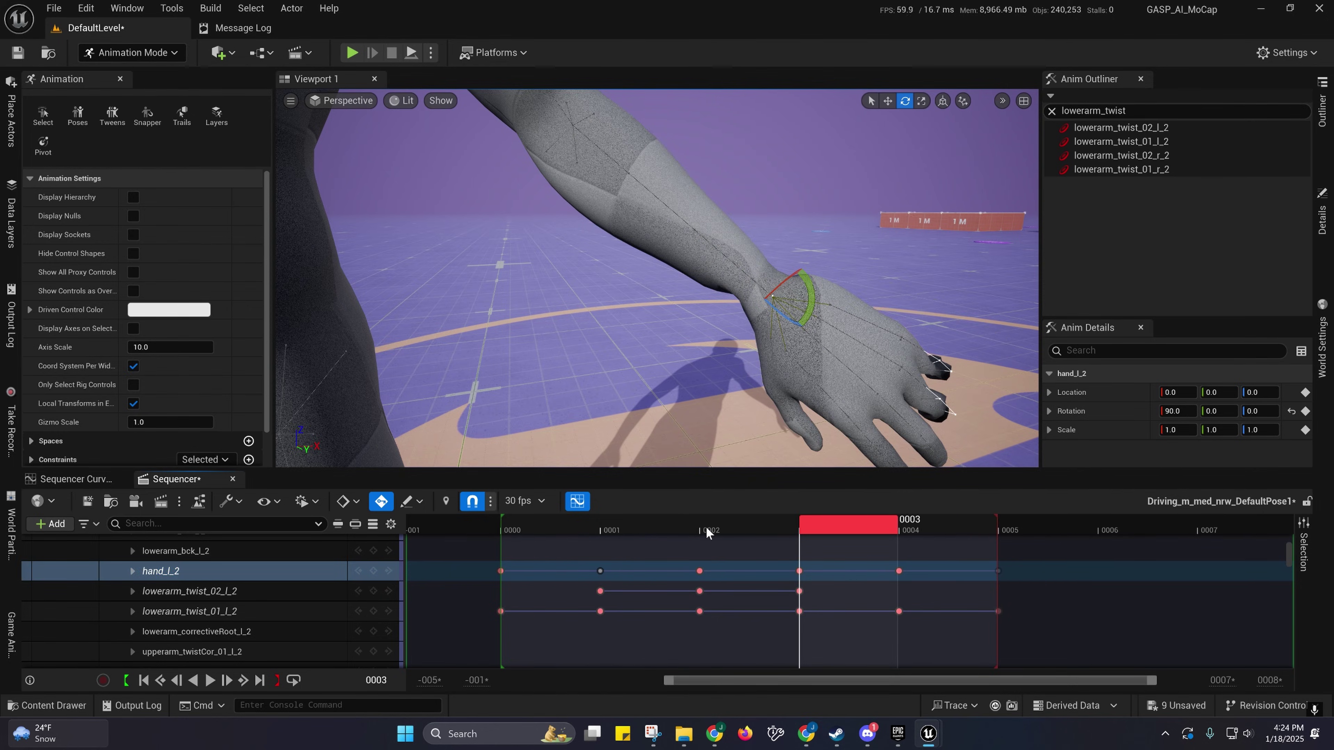
click(622, 528)
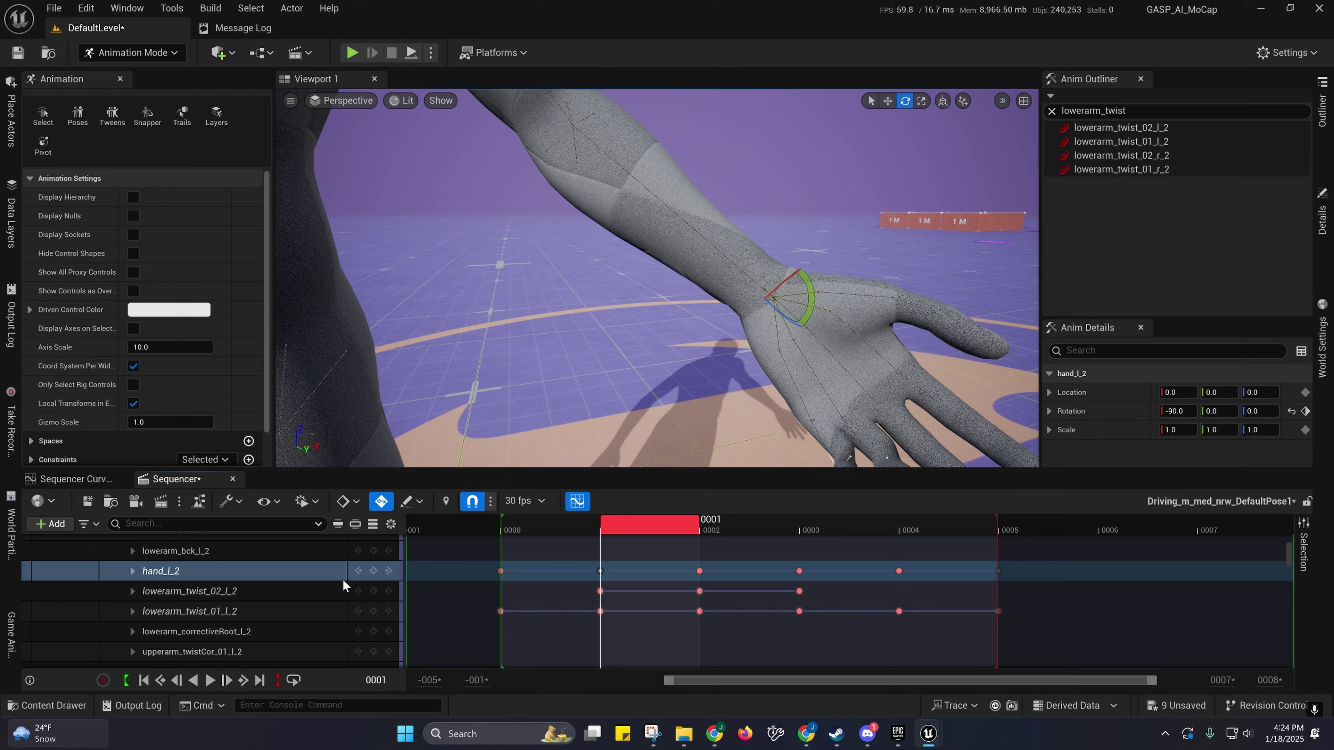
click(190, 592)
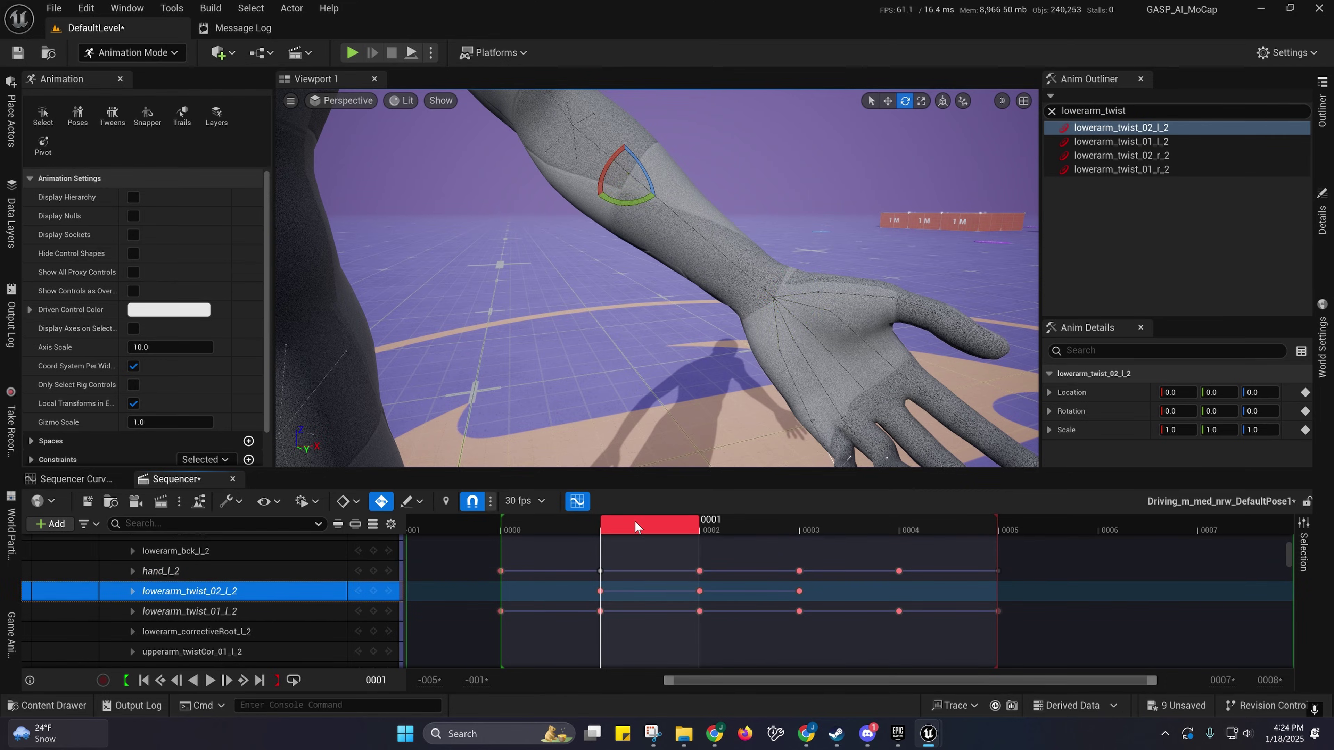
click(235, 609)
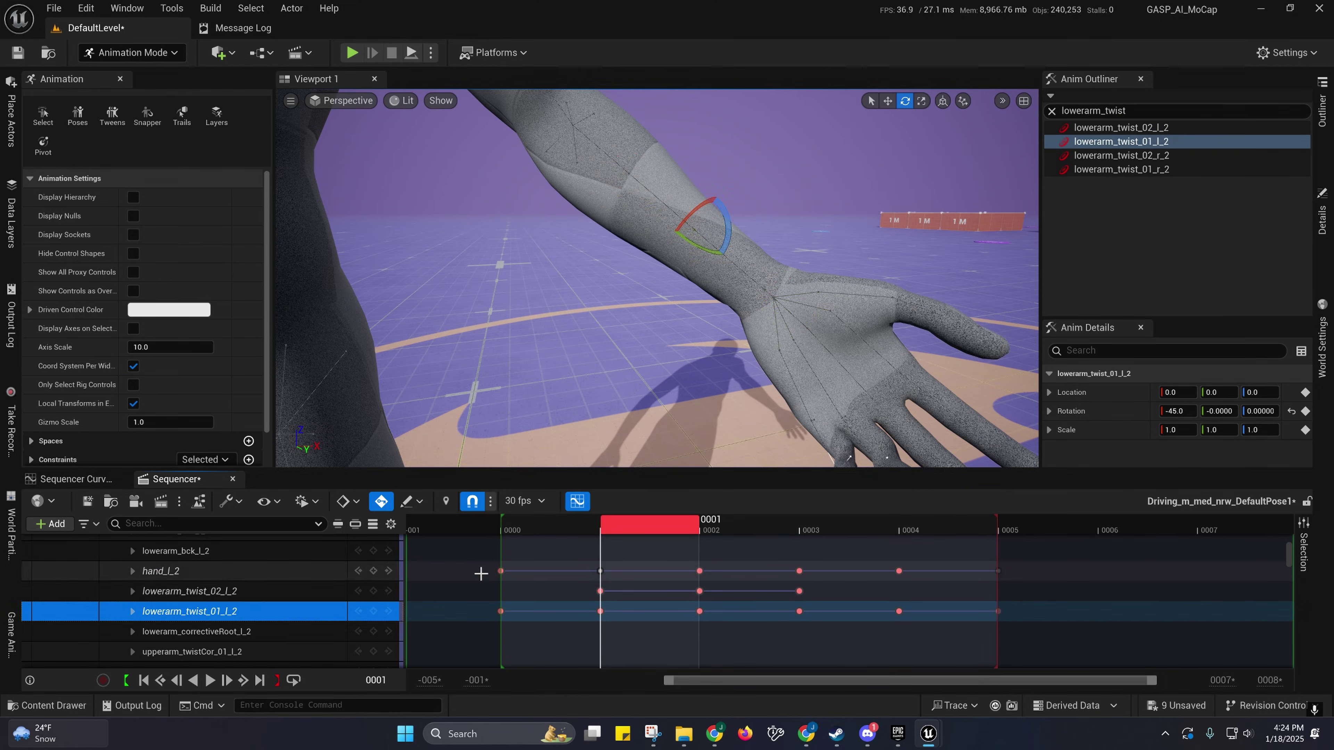
Step: Set the X rotation of lowerarm_twist_01_l_2 to 45 at frame 3
drag(642, 528, 840, 528)
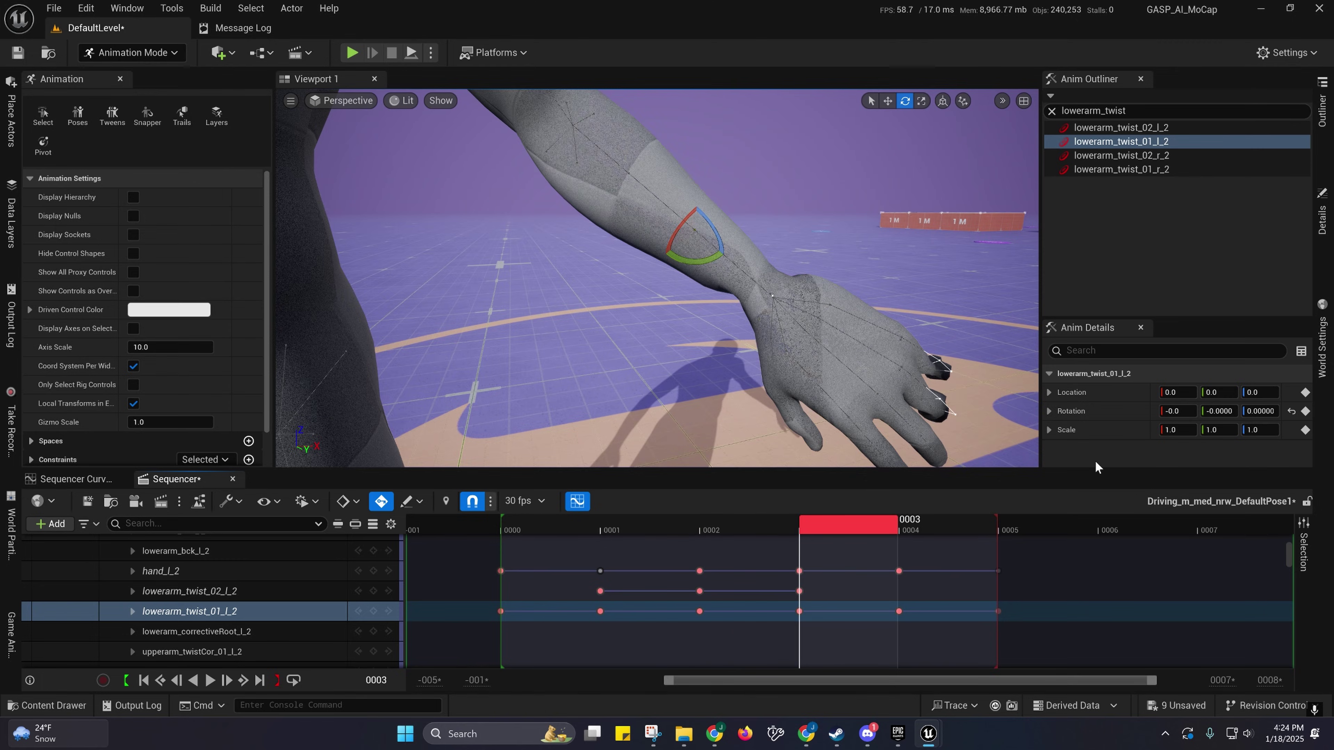
click(1176, 411)
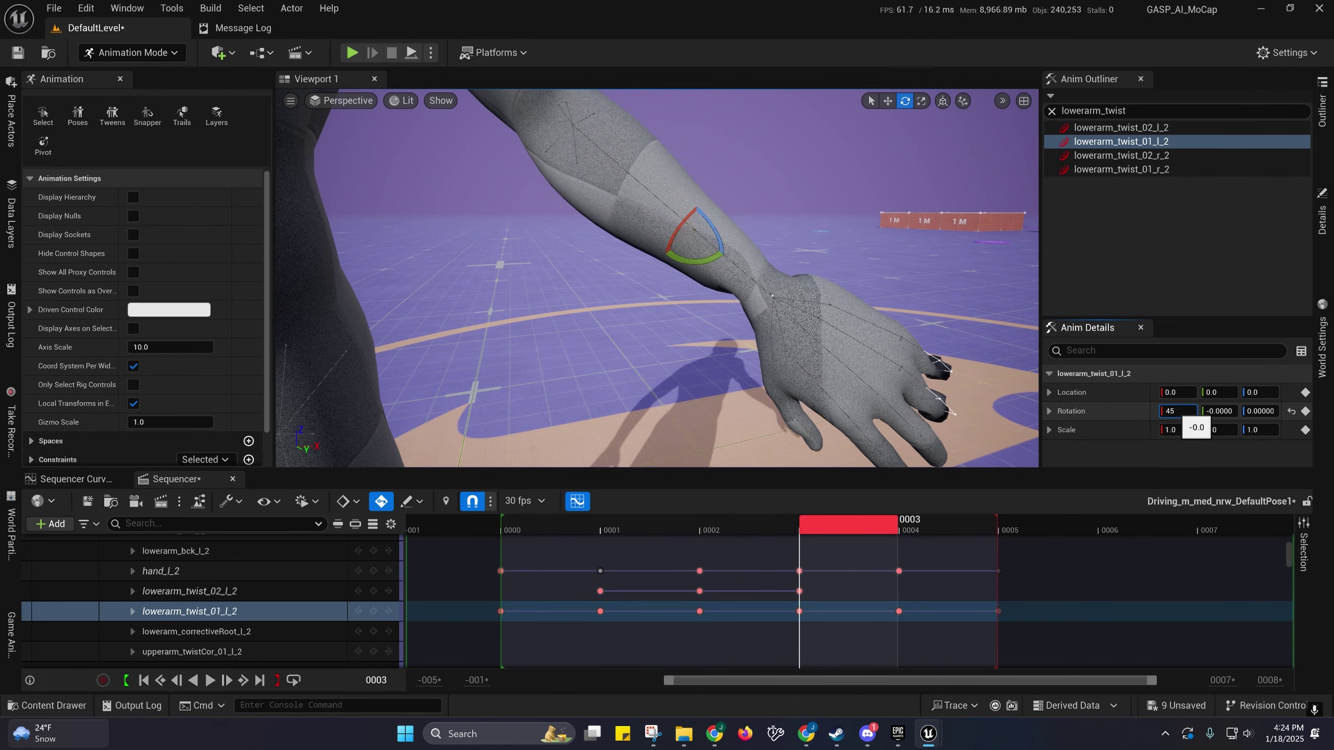
key(Return)
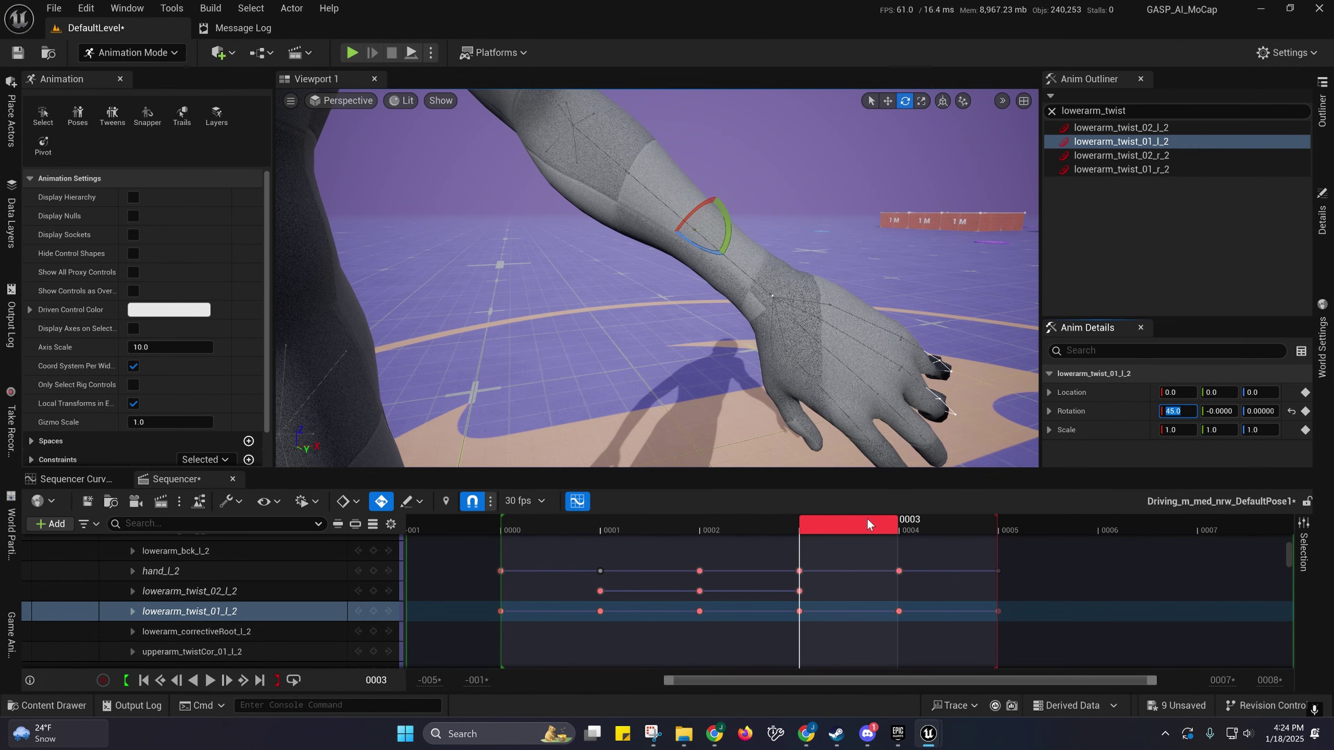
Step: At frame 4, try a -5° twist on lowerarm_twist_01_l_2 and reset its rotation
drag(846, 527, 924, 535)
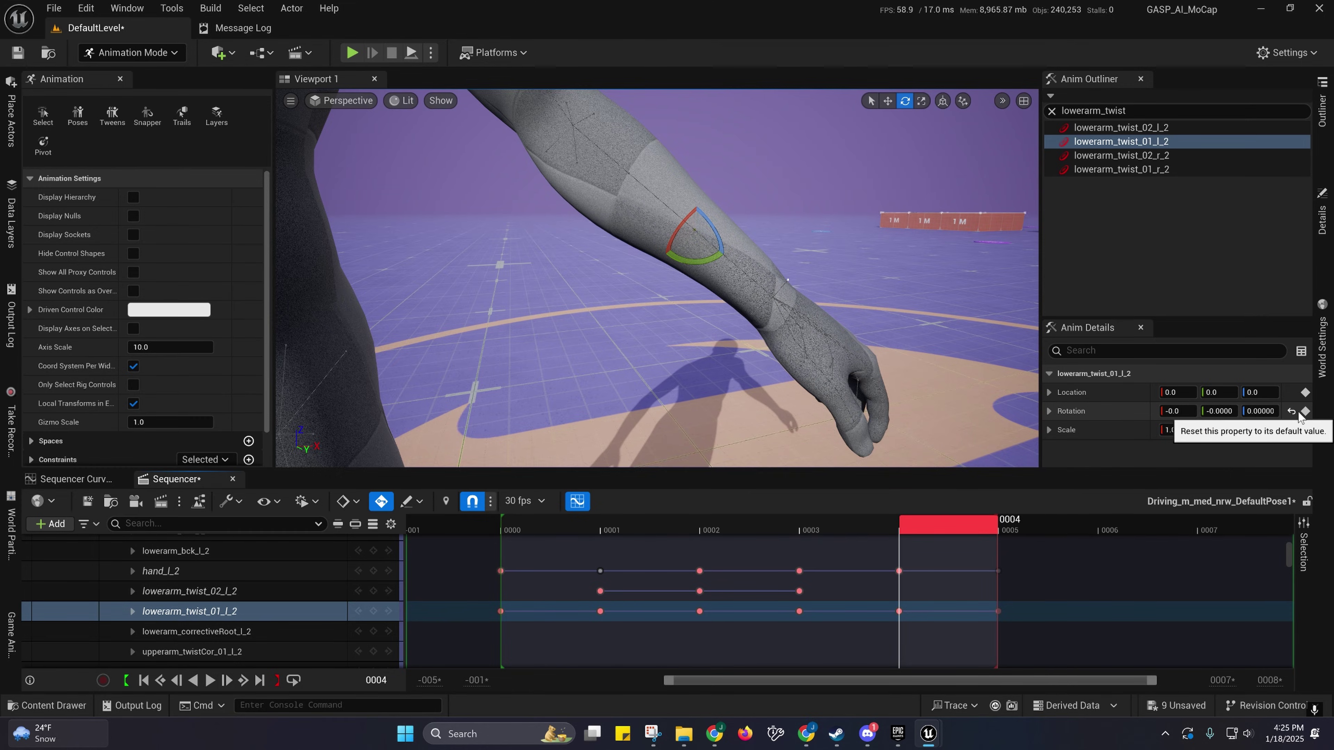
click(1292, 413)
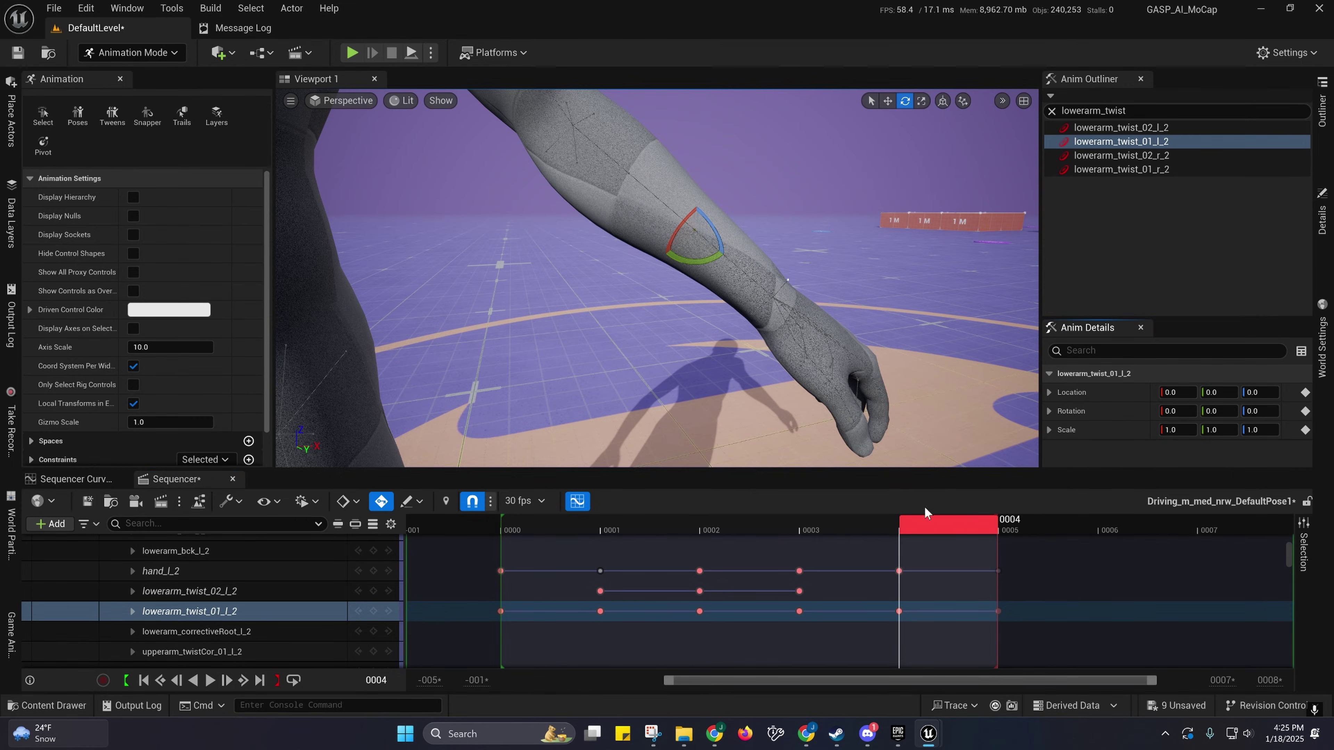
key(d)
right_drag(736, 315, 657, 362)
key(w)
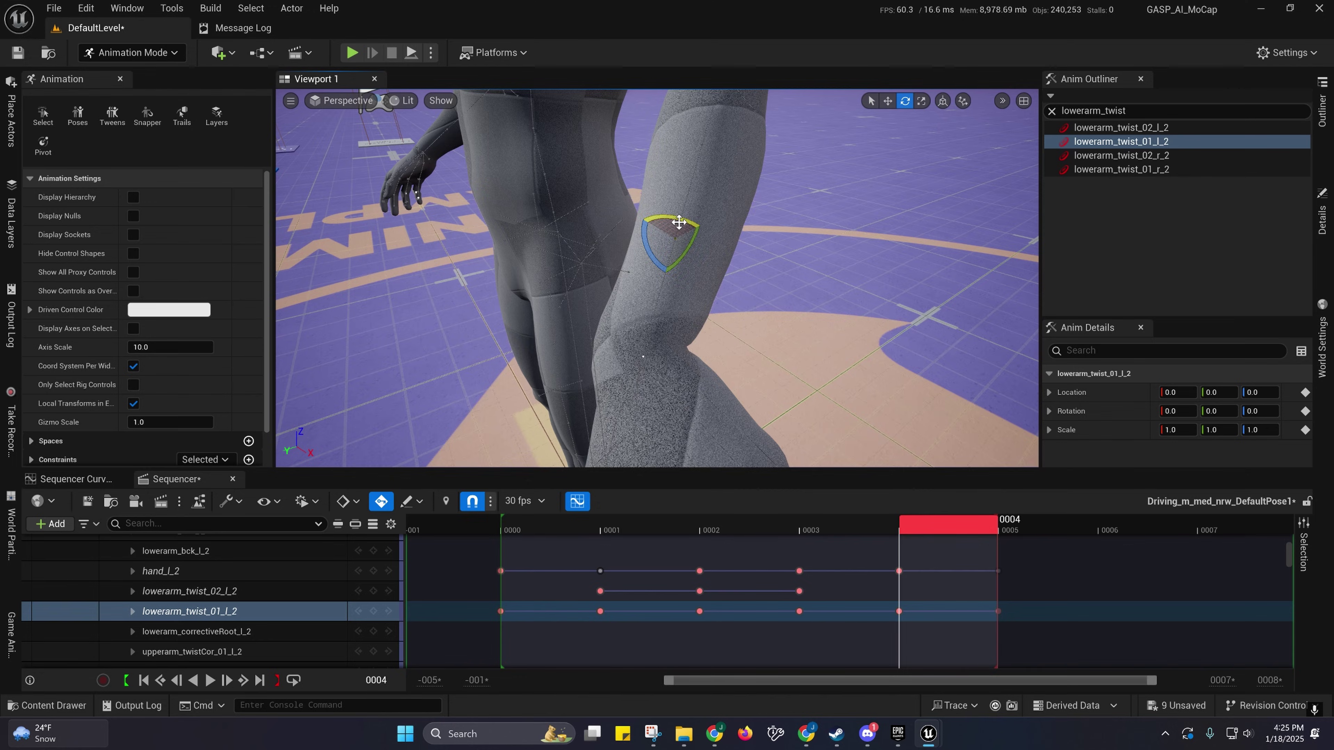
mouse_move(679, 223)
mouse_down()
mouse_move(736, 229)
mouse_move(610, 215)
mouse_move(690, 220)
mouse_up()
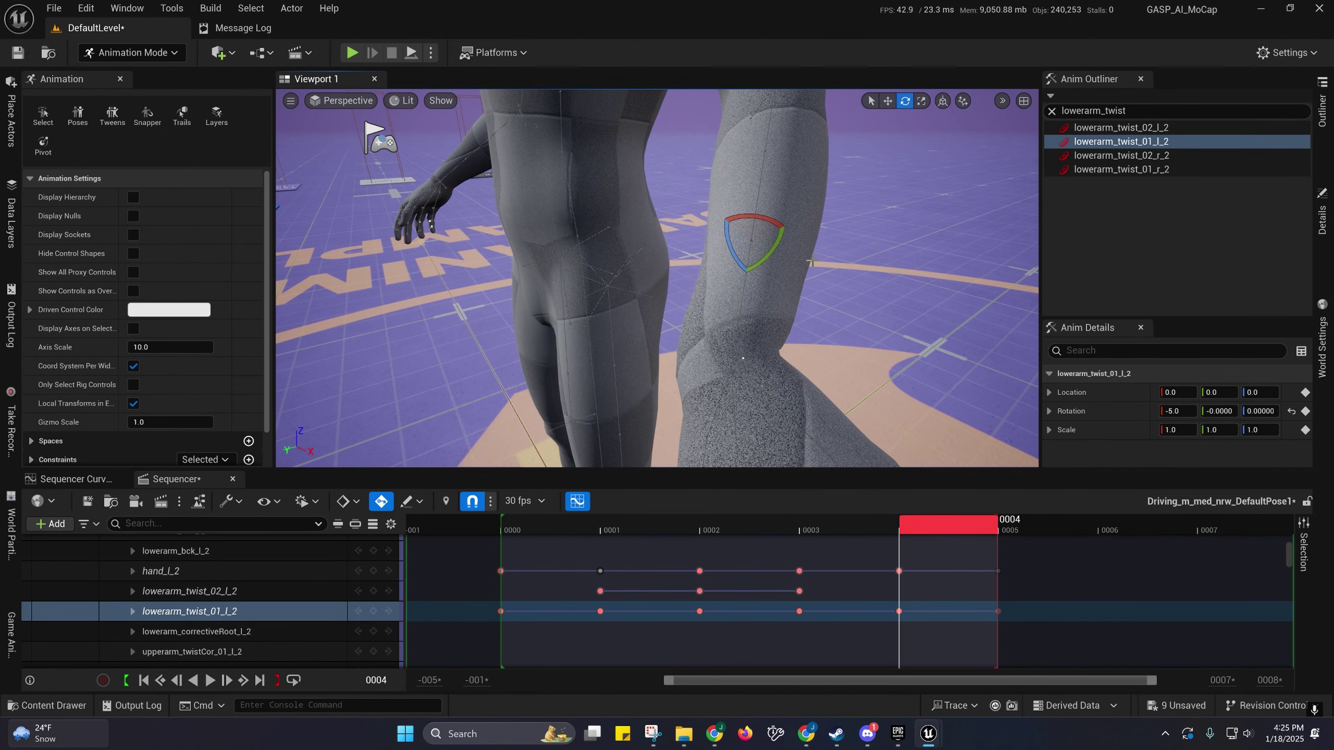
click(1291, 411)
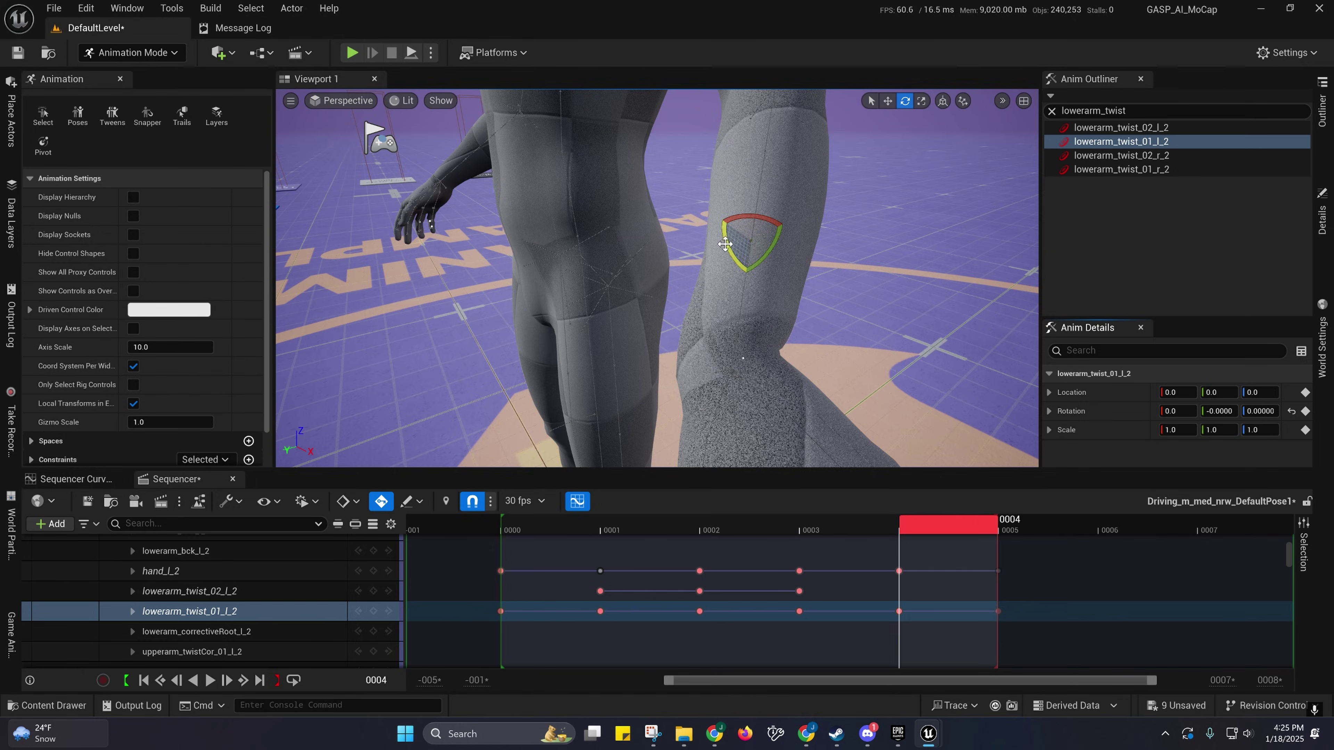
Step: Try rotating lowerarm_twist_01_l_2 to -35° about Z and to 10° about Y at frame 4, undoing each rotation
drag(725, 244, 766, 295)
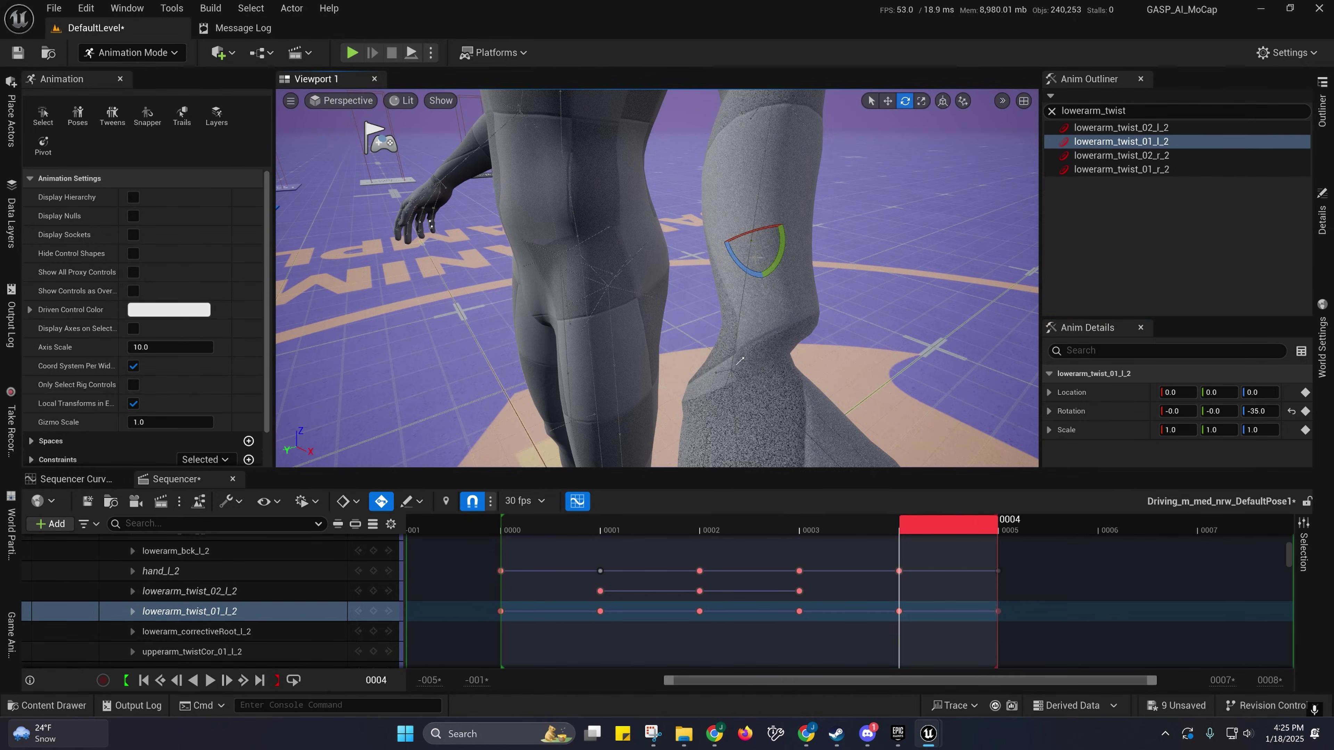
key(ctrl+z)
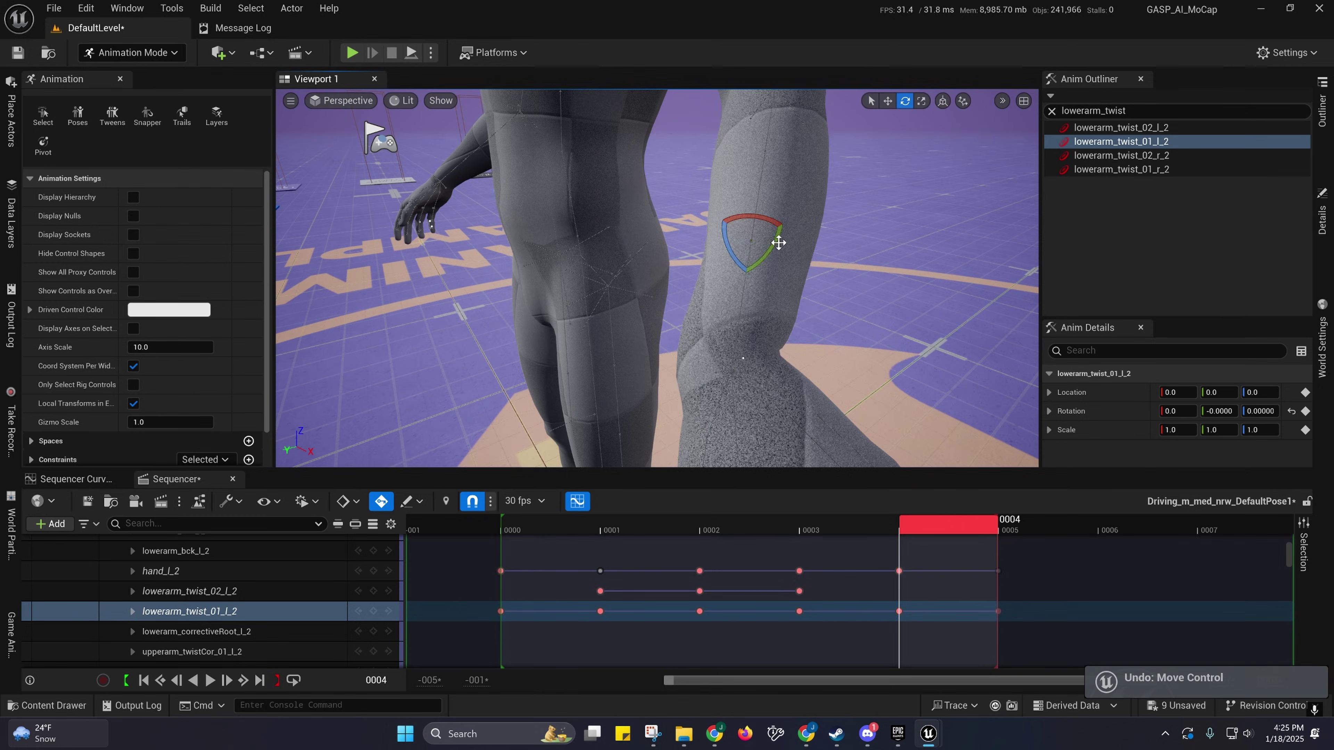
drag(772, 244, 744, 273)
drag(742, 359, 760, 280)
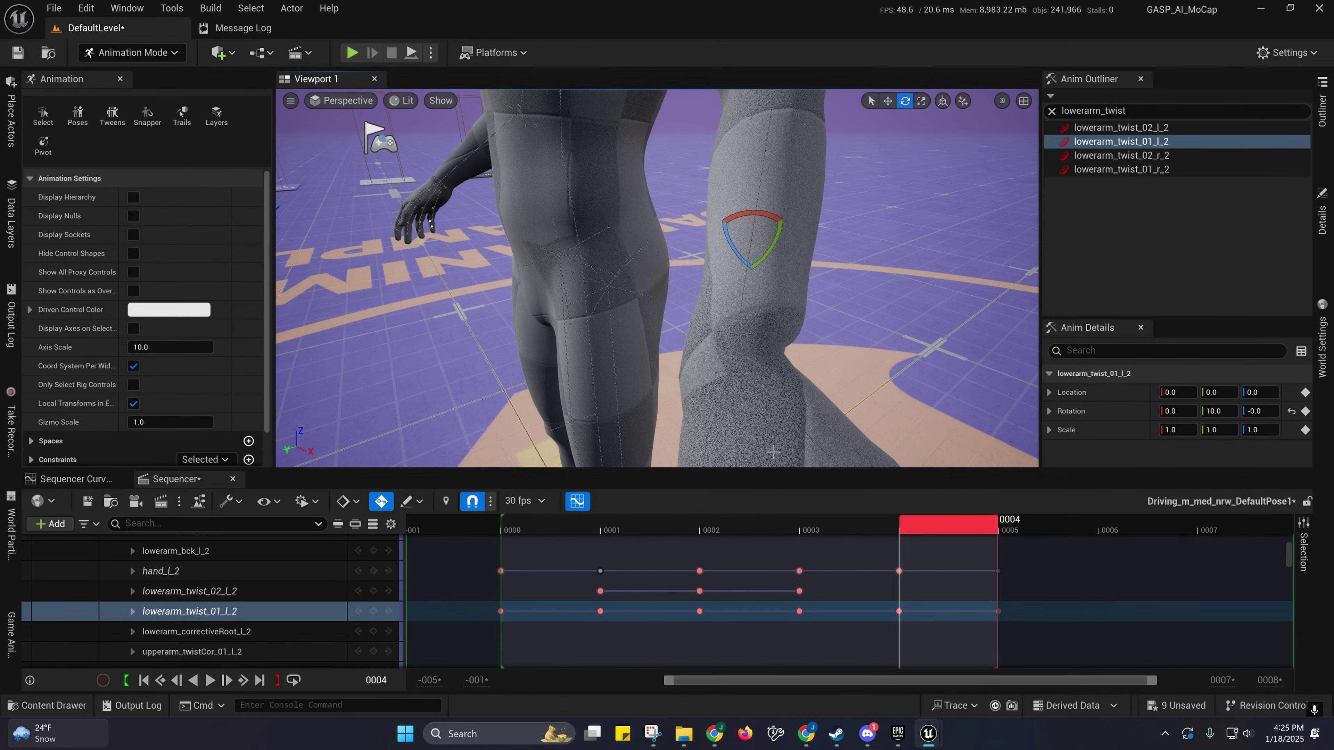
key(ctrl+z)
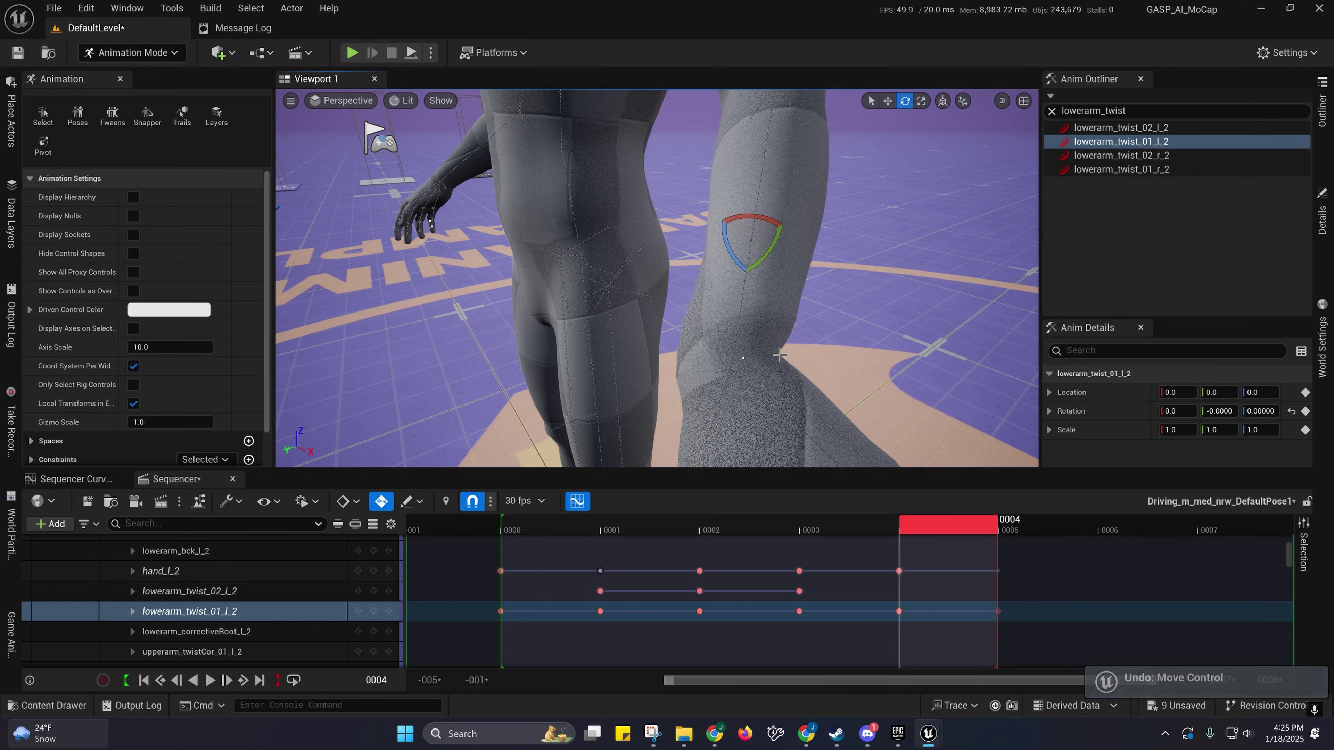
Step: Examine the deformation around the left wrist and forearm at frame 4 from several angles, checking the hand_l_2 control
right_drag(789, 381, 746, 391)
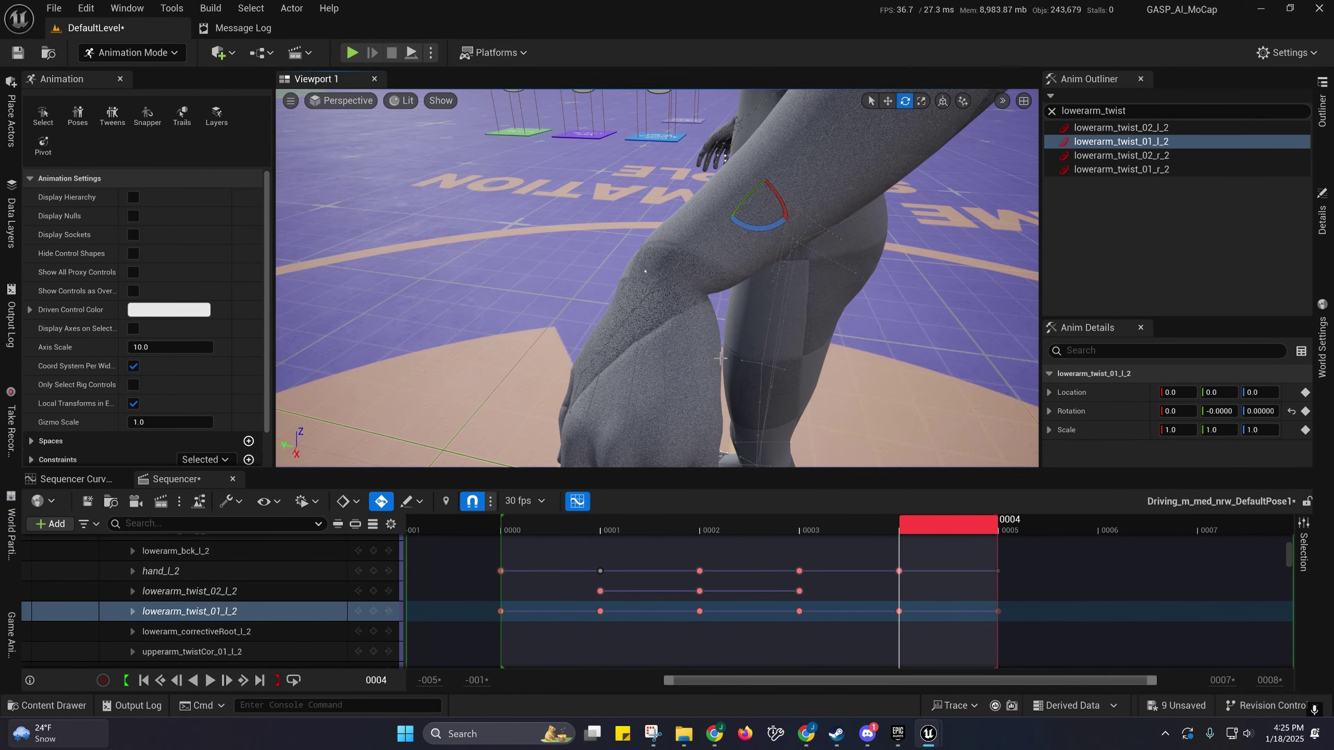
right_drag(697, 293, 649, 240)
click(661, 317)
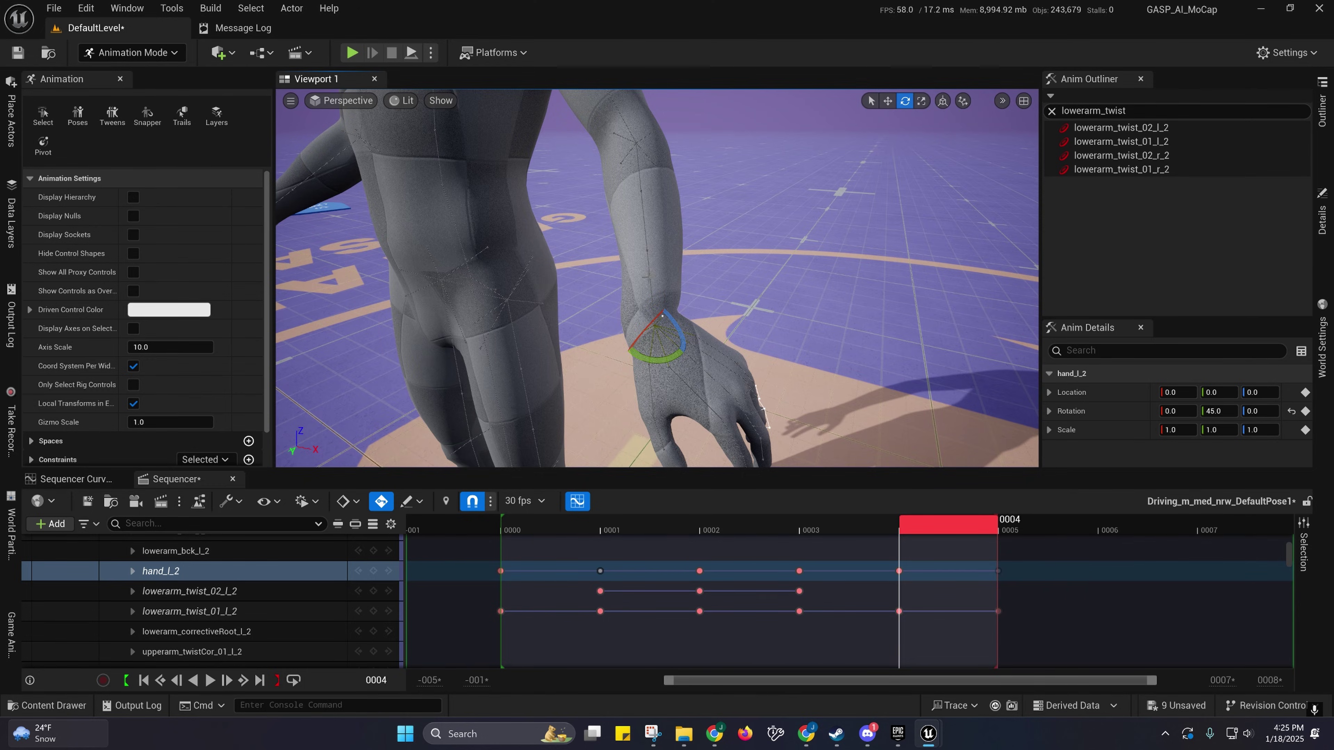
right_drag(674, 210, 685, 185)
click(671, 234)
right_drag(671, 235, 663, 242)
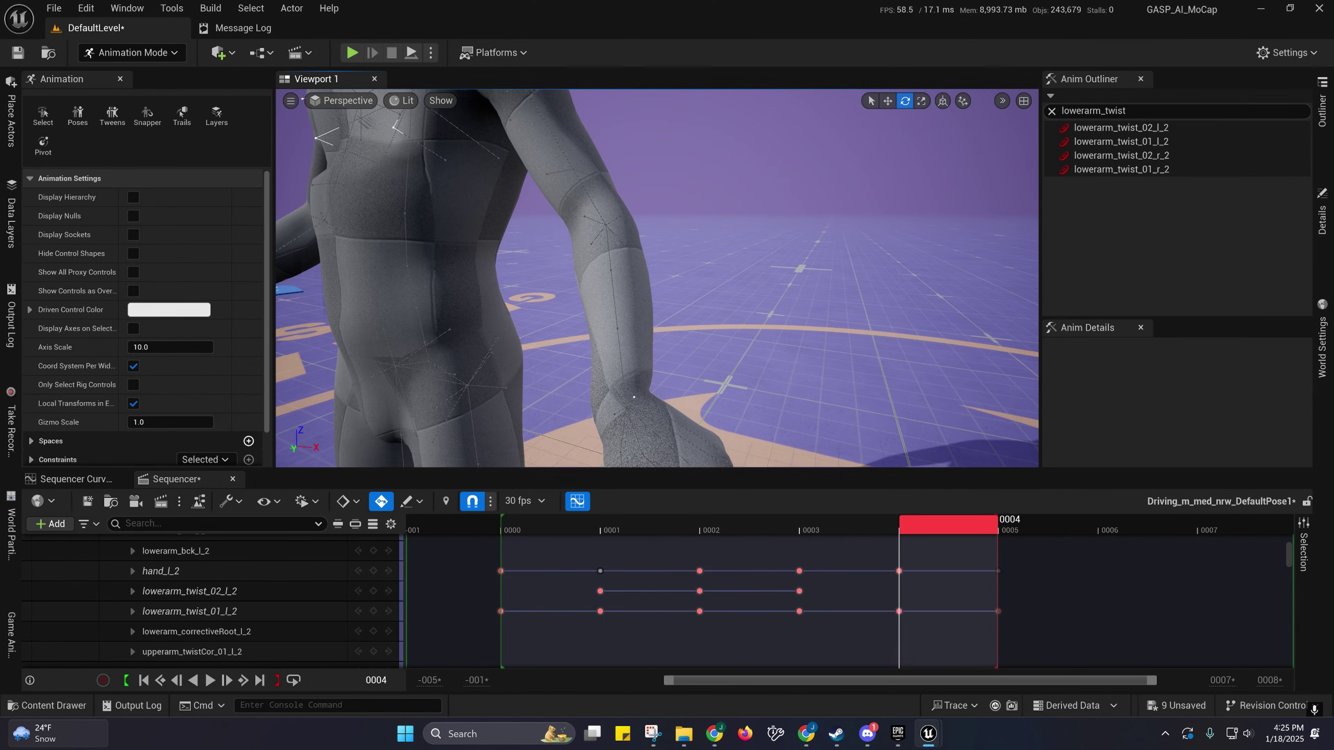
Step: Delete the left arm controls' keys at frames 4 and 5 and end the playback range at frame 3
drag(963, 533, 746, 531)
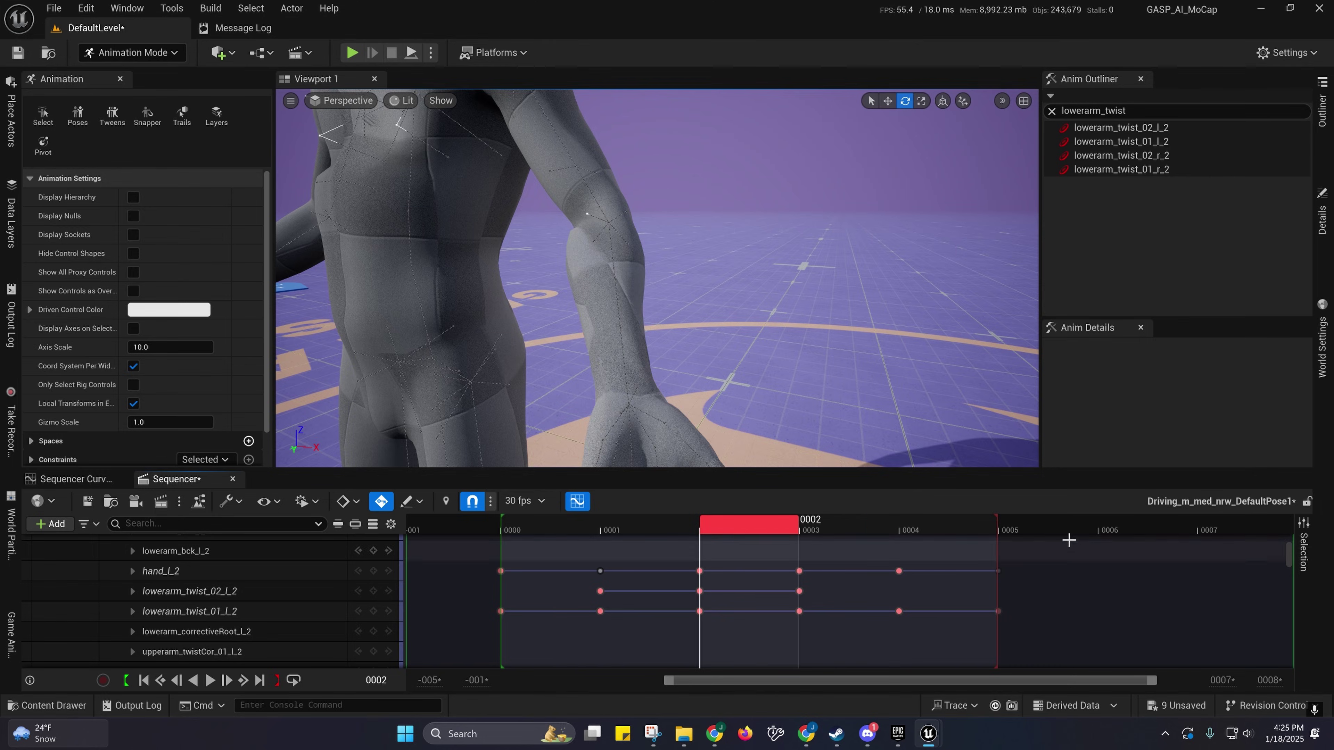
mouse_move(997, 519)
mouse_down()
mouse_move(842, 519)
mouse_move(904, 585)
mouse_move(1027, 625)
mouse_move(1024, 599)
mouse_up()
key(Delete)
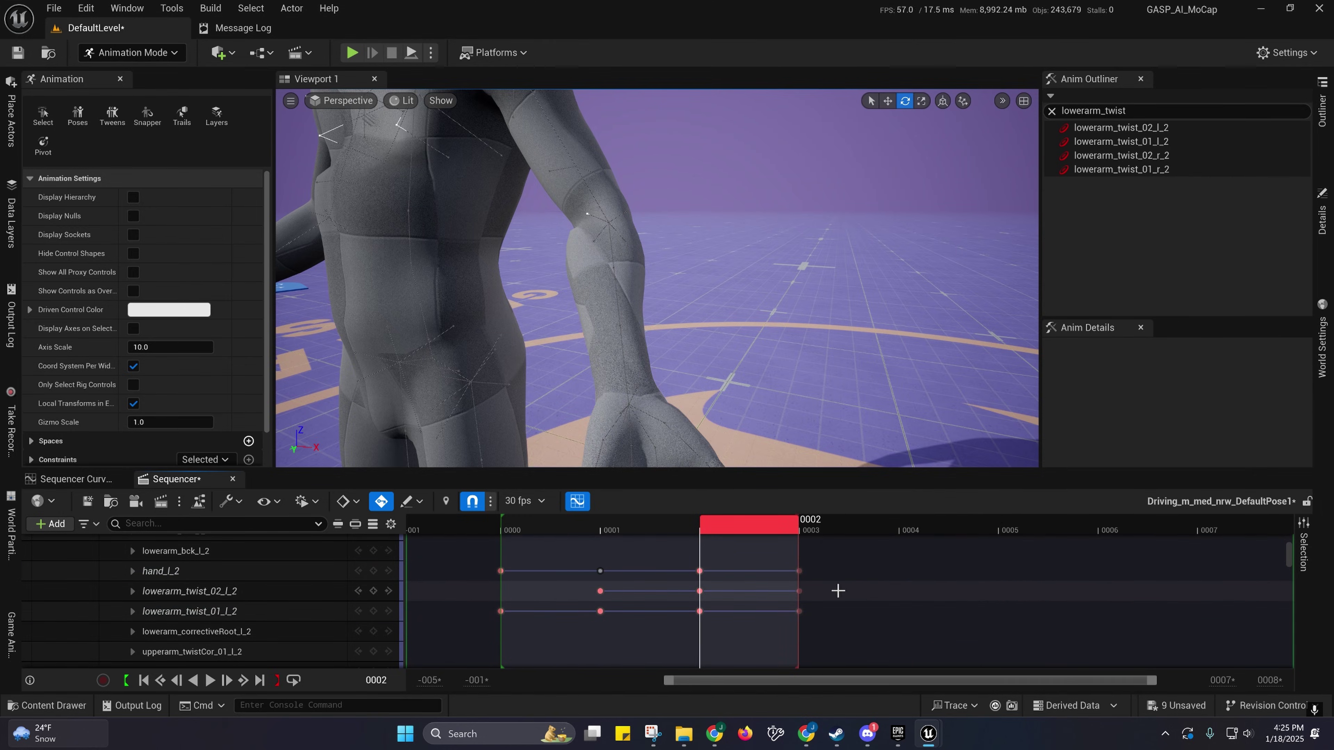
Step: Examine the left forearm's twist at frame 2 and compare it with the right arm from several angles
drag(719, 518, 762, 544)
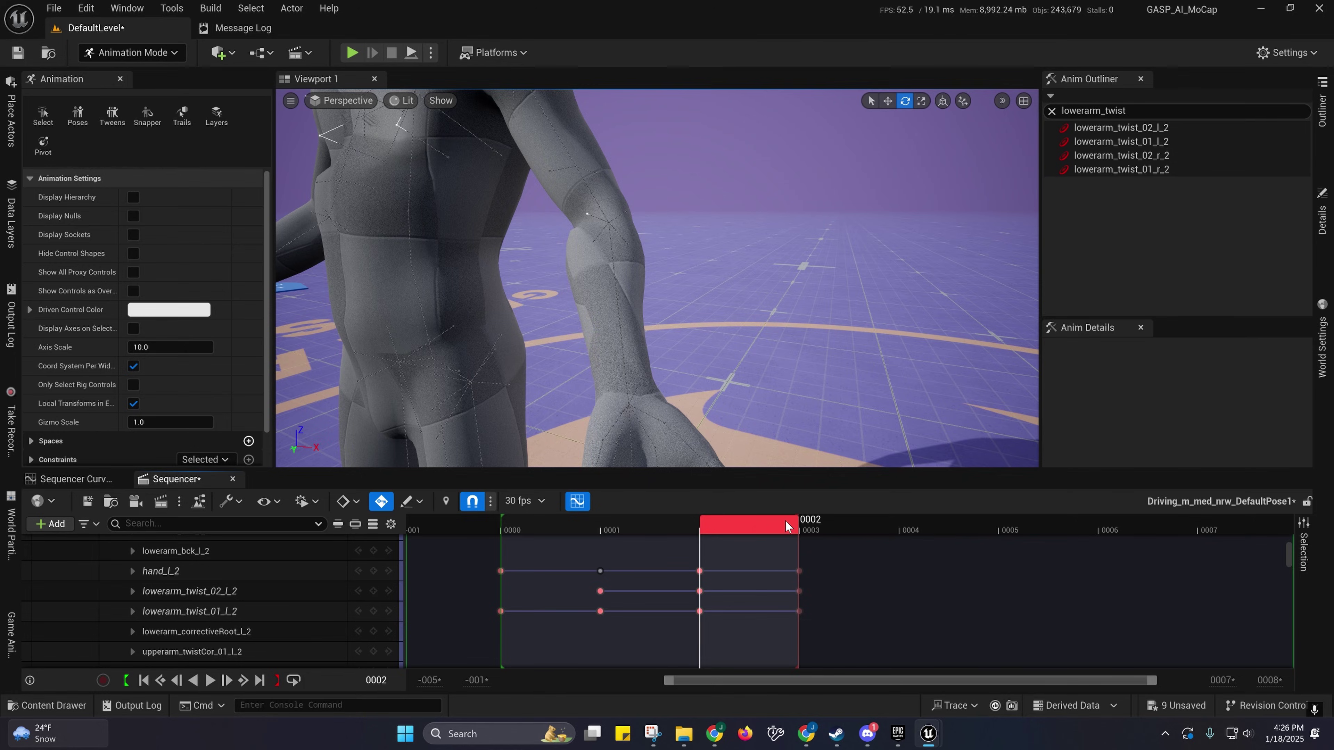
drag(786, 526, 751, 543)
right_drag(624, 298, 707, 190)
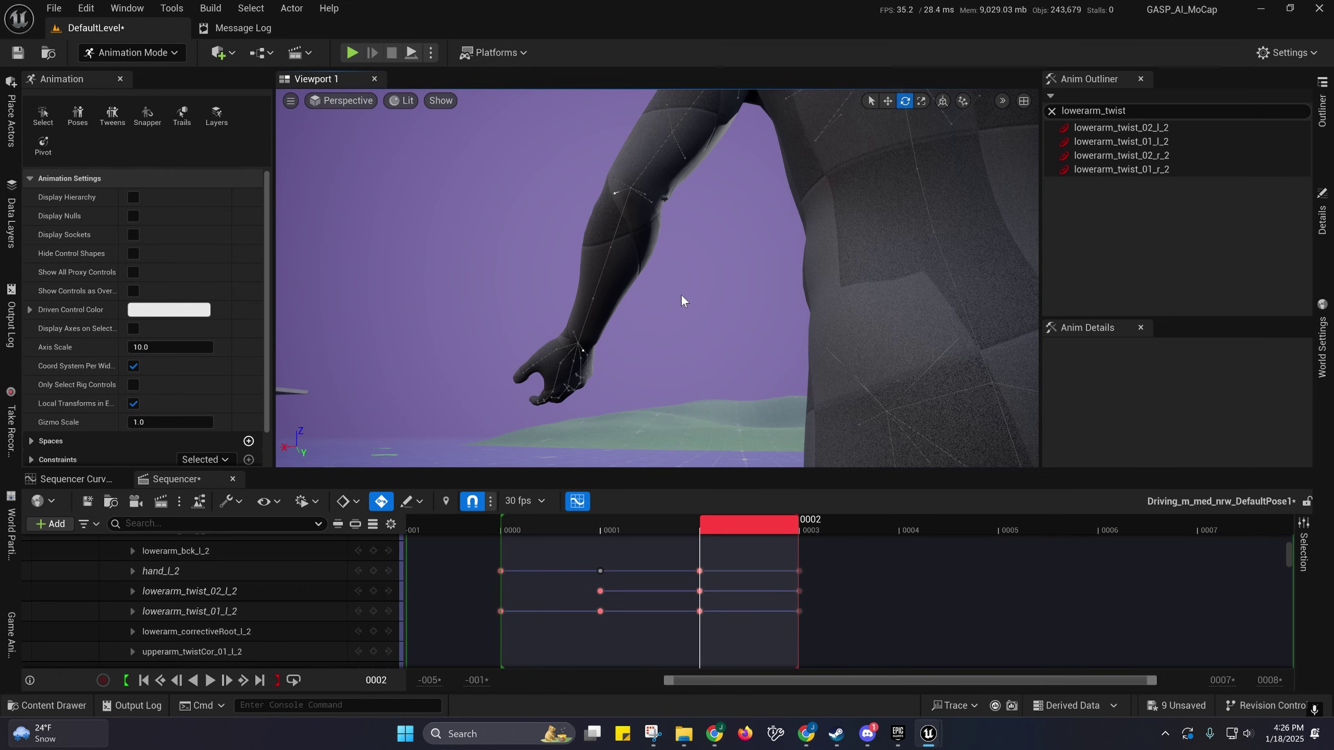
right_drag(681, 300, 628, 272)
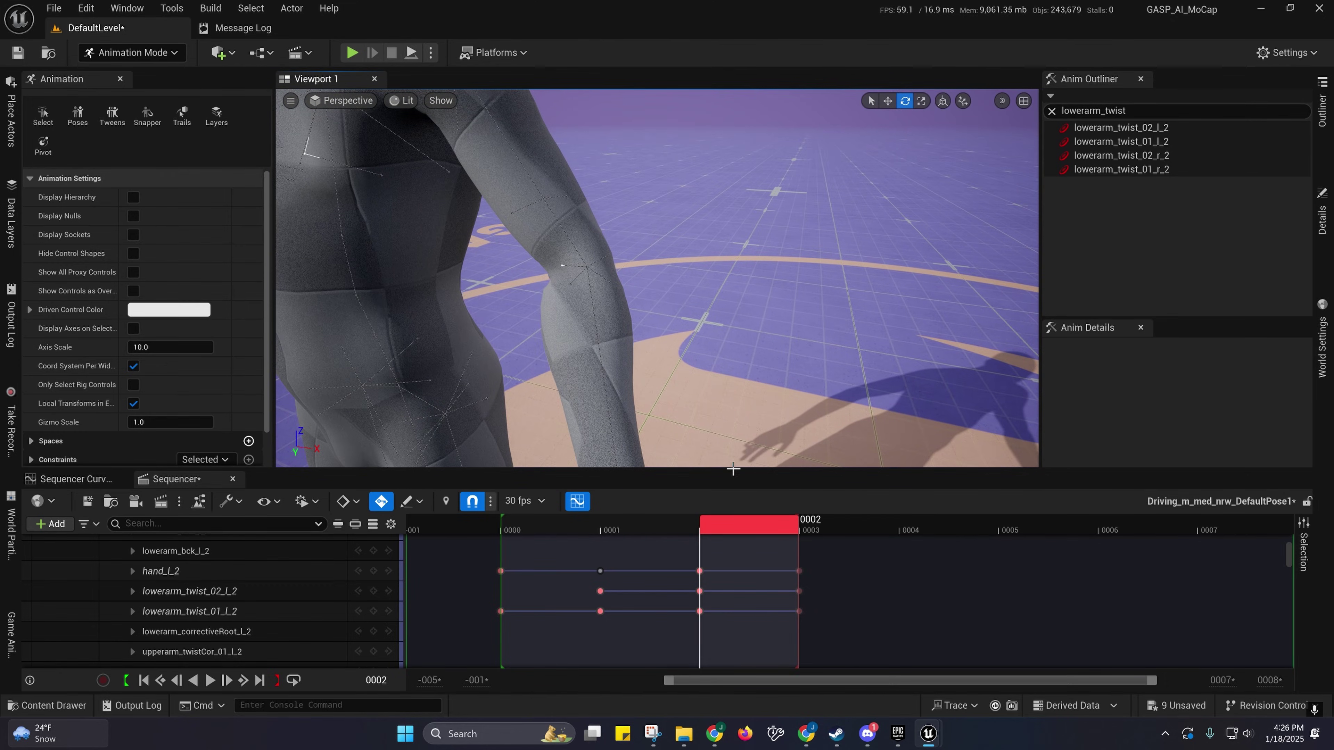
drag(730, 531, 752, 578)
right_drag(707, 404, 688, 429)
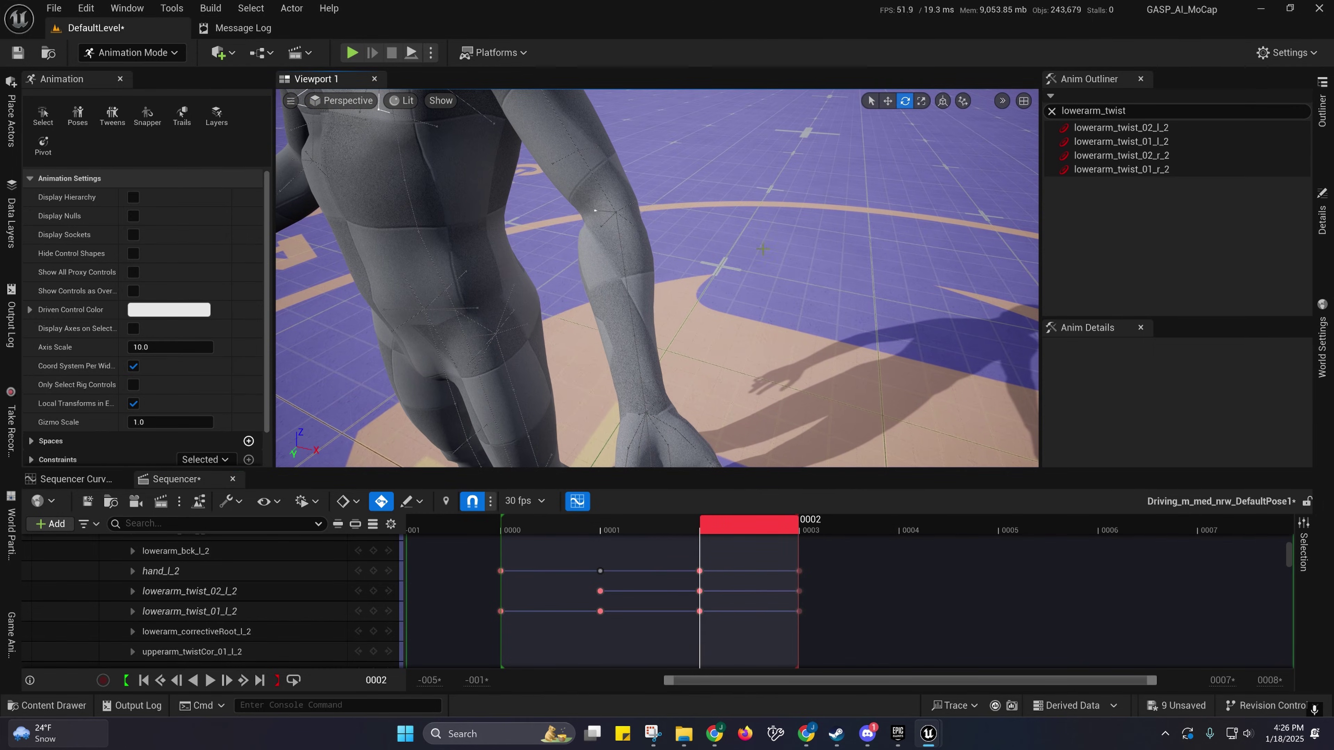
Step: Try rotating lowerarm_twist_01_l_2 to -110° and lowerarm_twist_02_l_2 to -60° about X at frame 2, undoing the lowerarm_twist_02_l_2 rotation
click(235, 611)
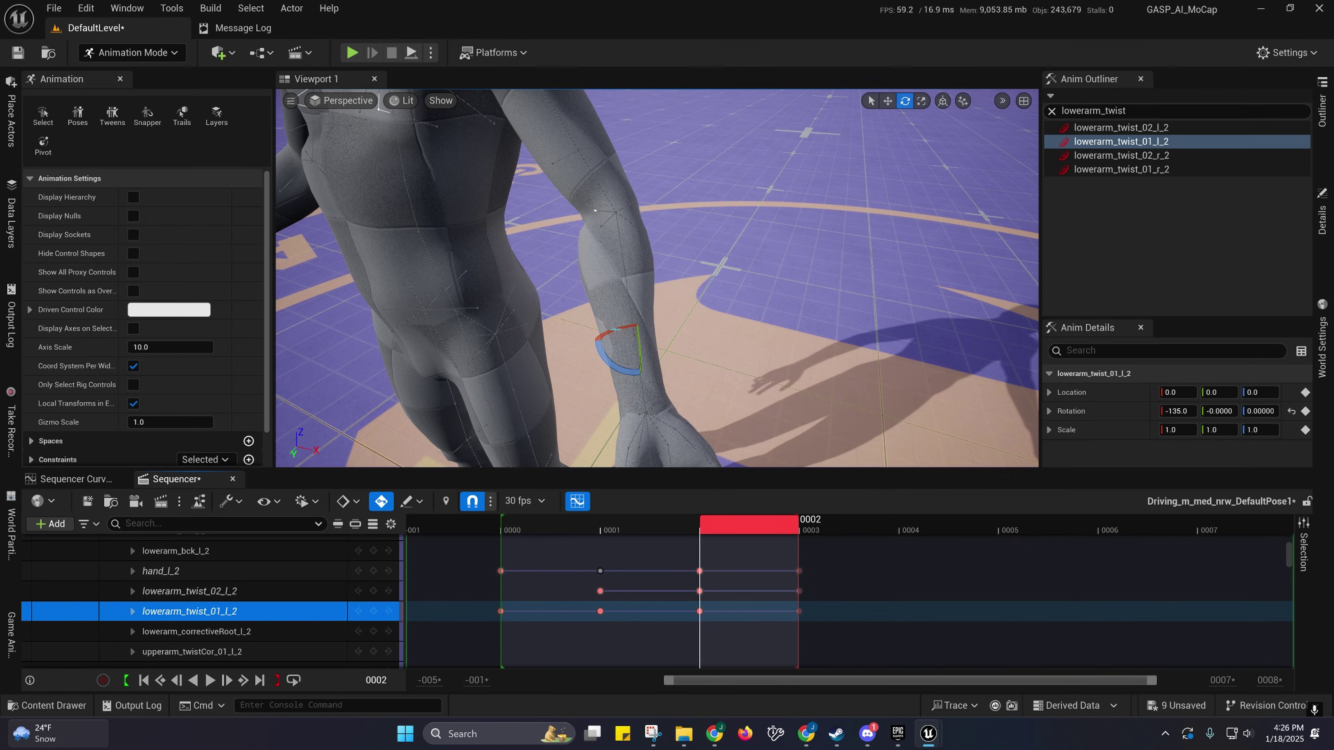
drag(619, 334, 651, 346)
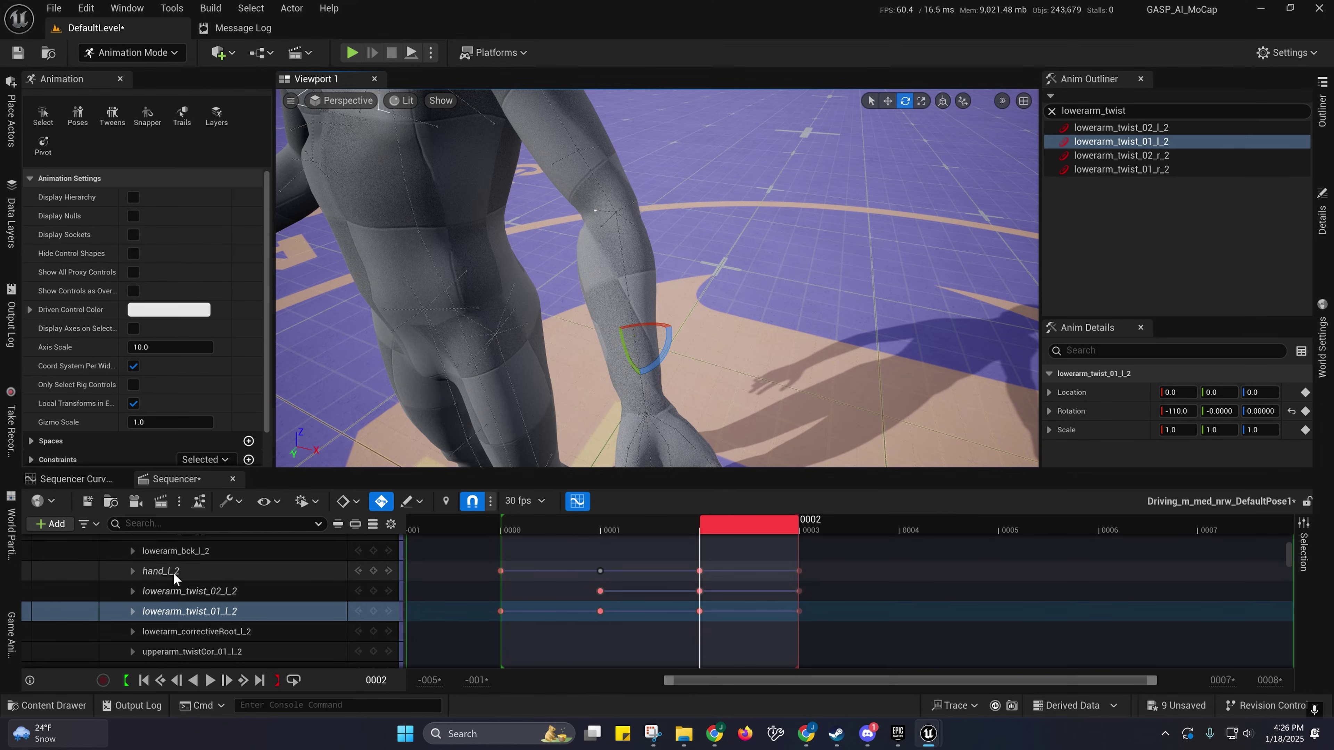
click(189, 591)
drag(626, 254, 657, 272)
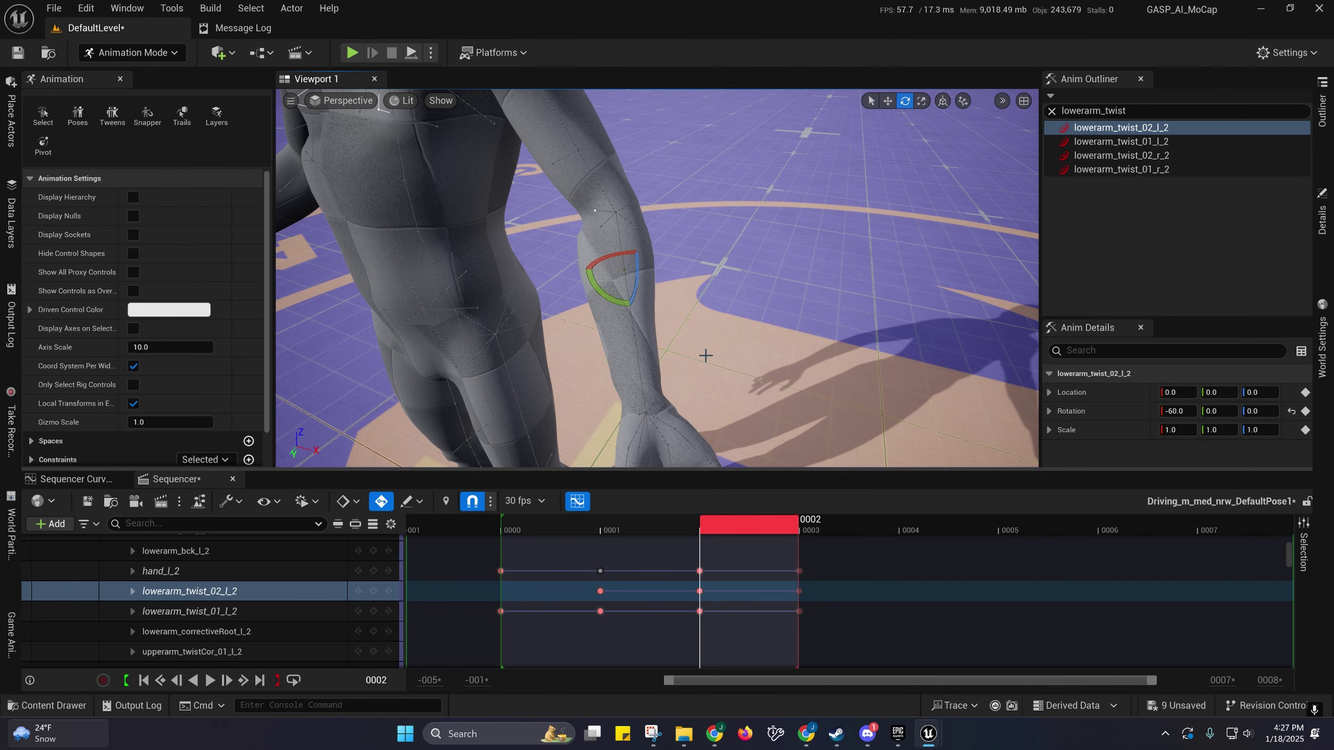
key(ctrl+z)
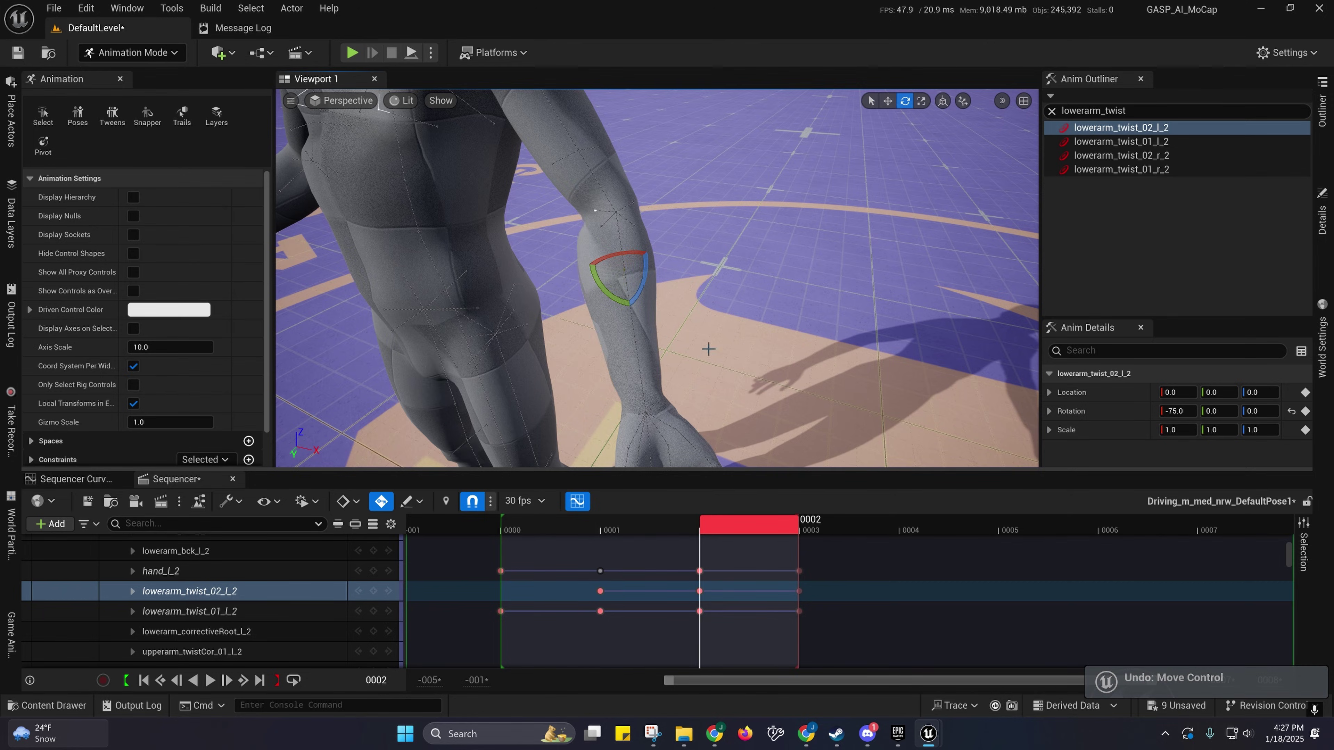
key(ctrl+z)
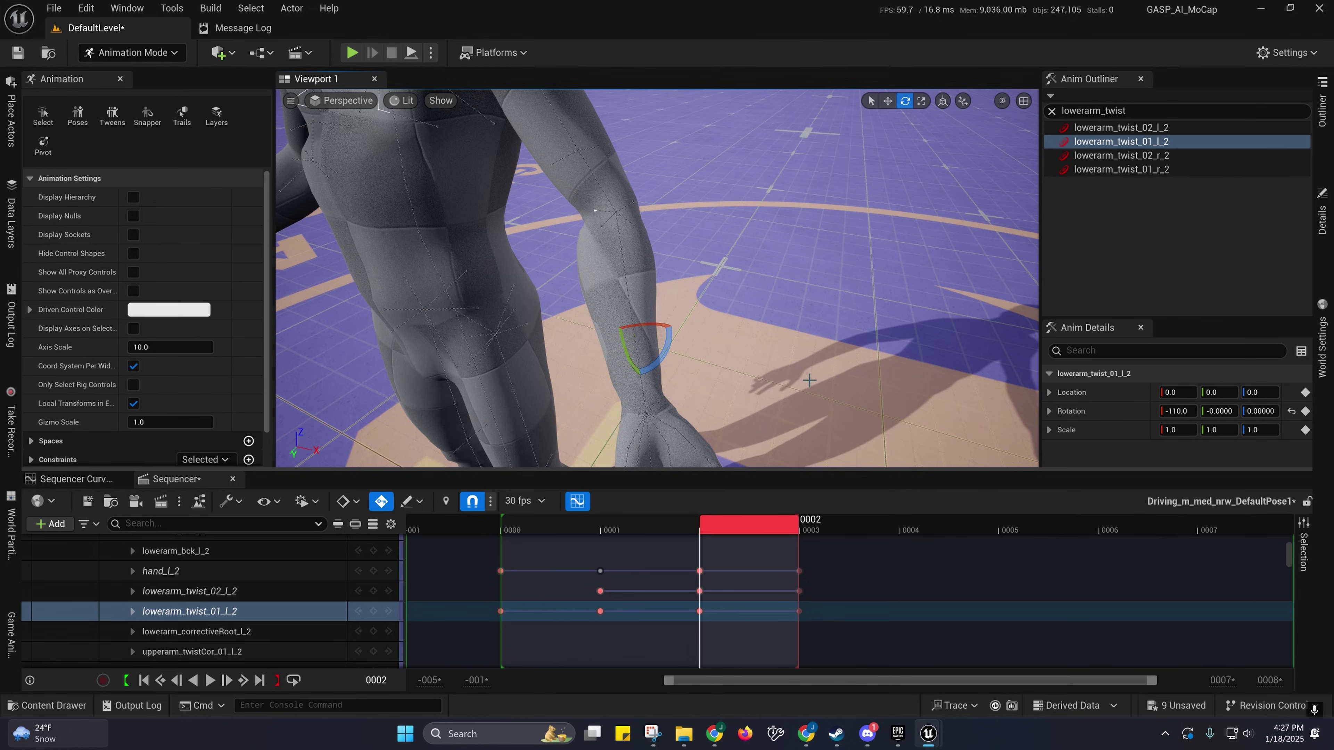
Step: Rotate lowerarm_twist_01_l_2 to -120° about X at frame 2 and save the sequence
drag(650, 325, 655, 307)
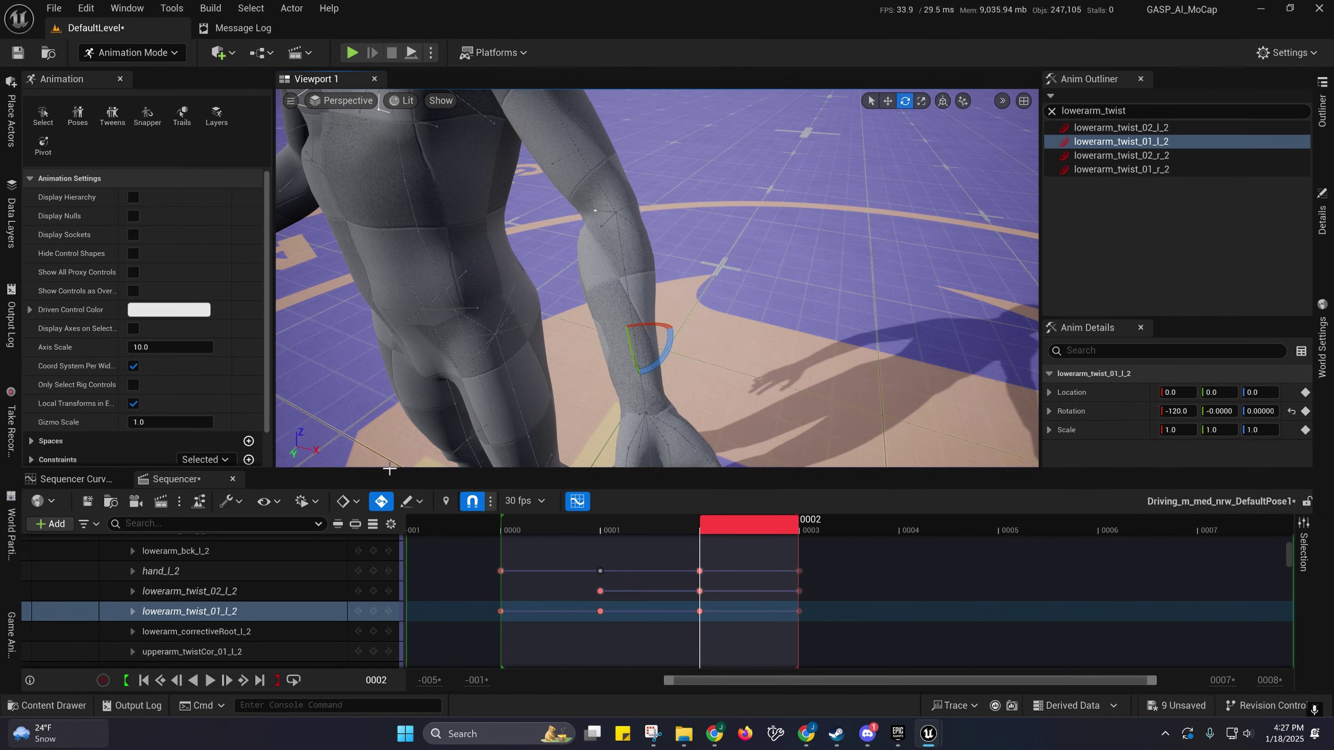
click(216, 595)
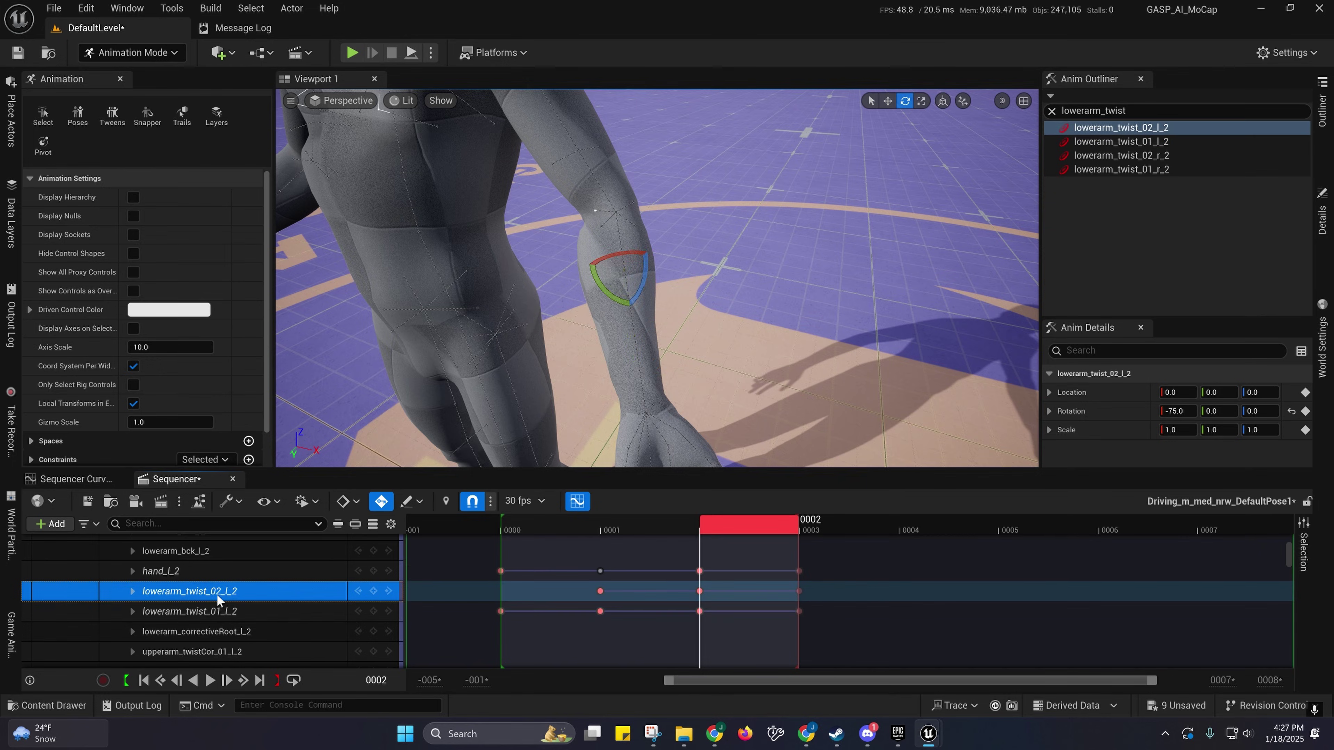
right_drag(663, 324, 620, 284)
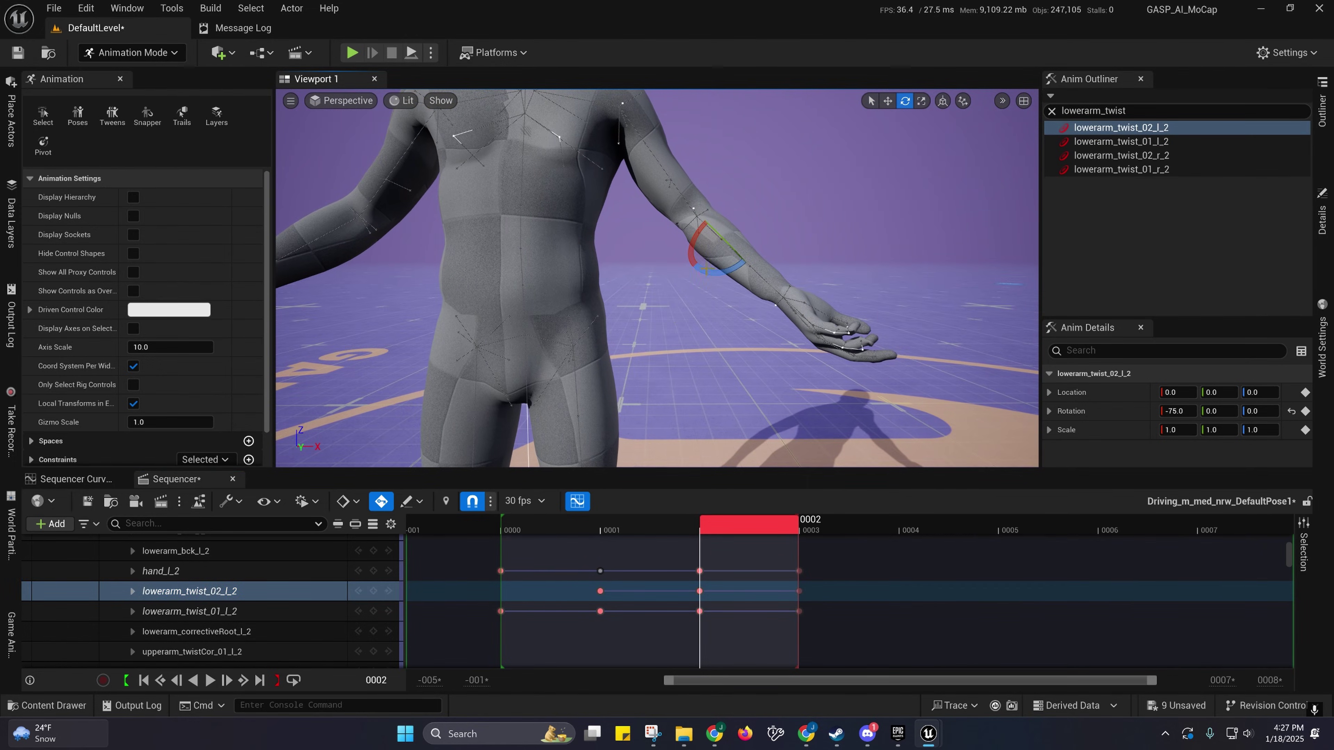
click(85, 503)
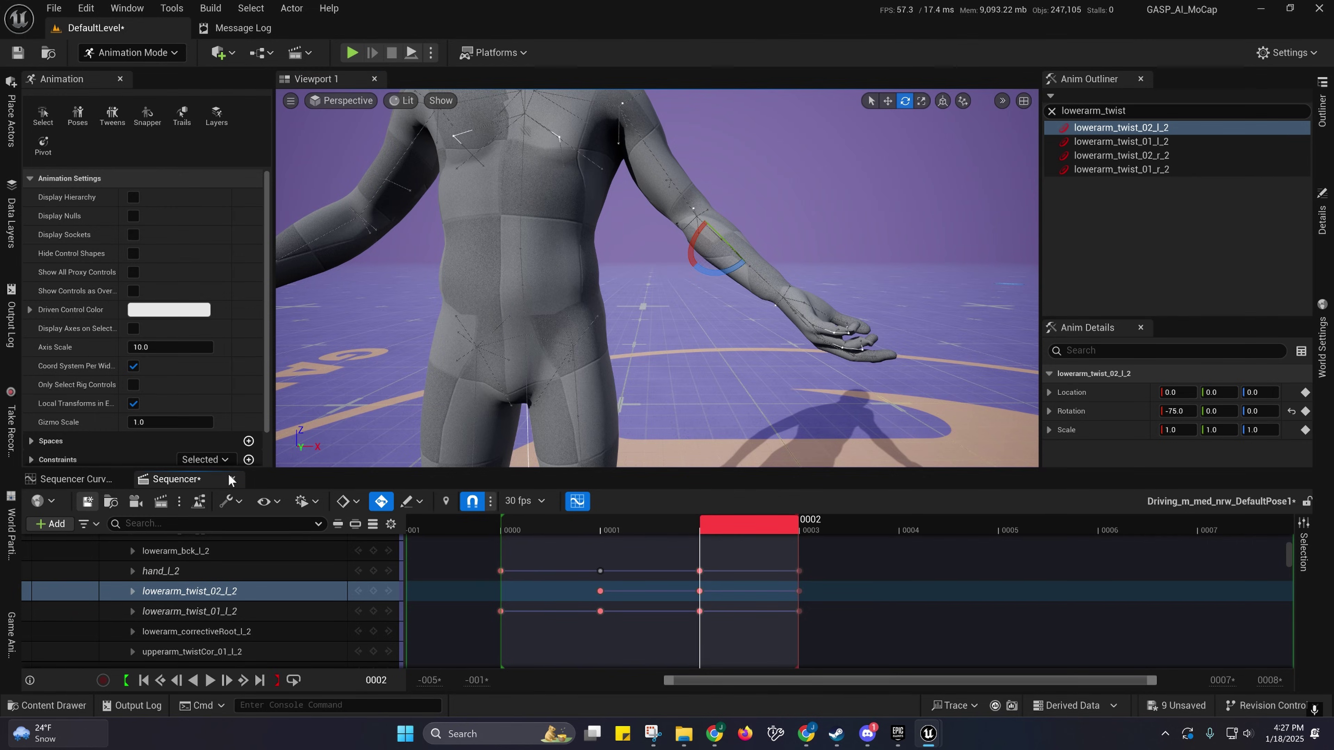
Step: Check the left arm at frames 0 and 1, close the sequence and go to frame 0 of the m_med_nrw_DefaultPose animation
drag(748, 528, 588, 549)
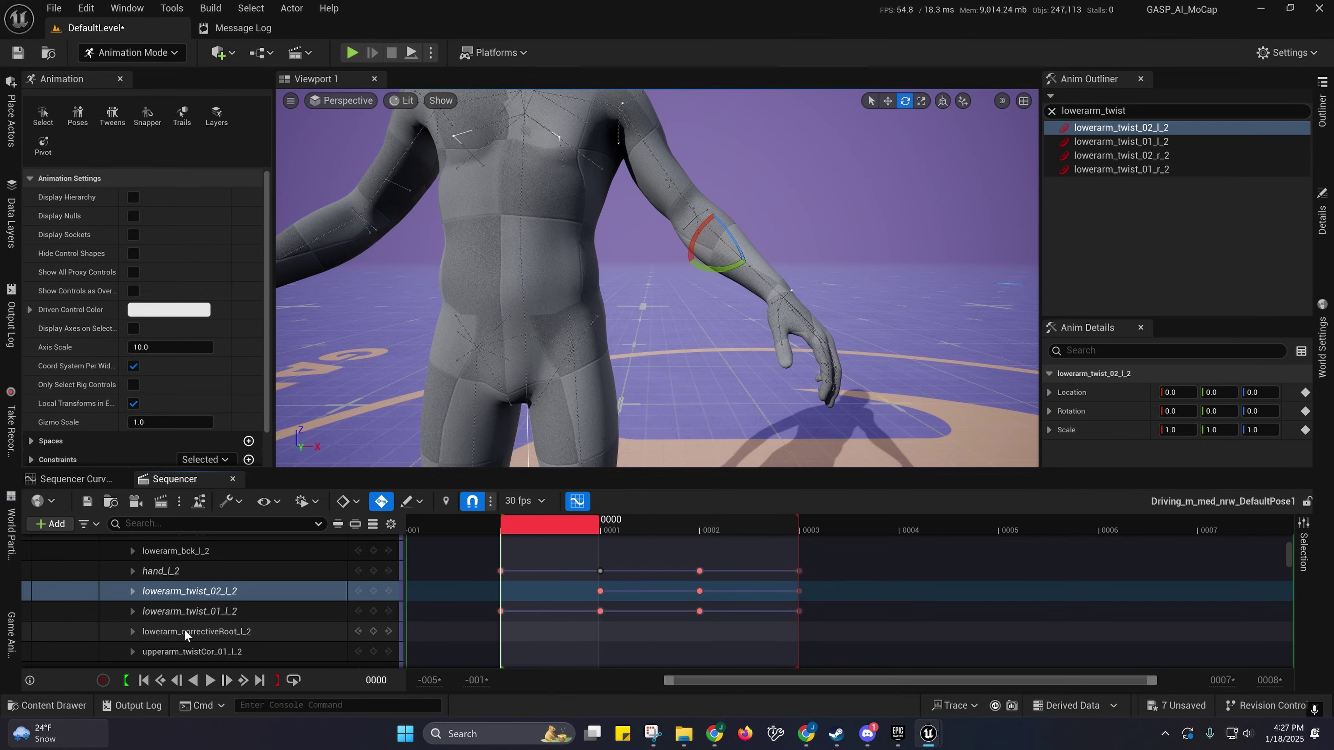
drag(541, 527, 657, 571)
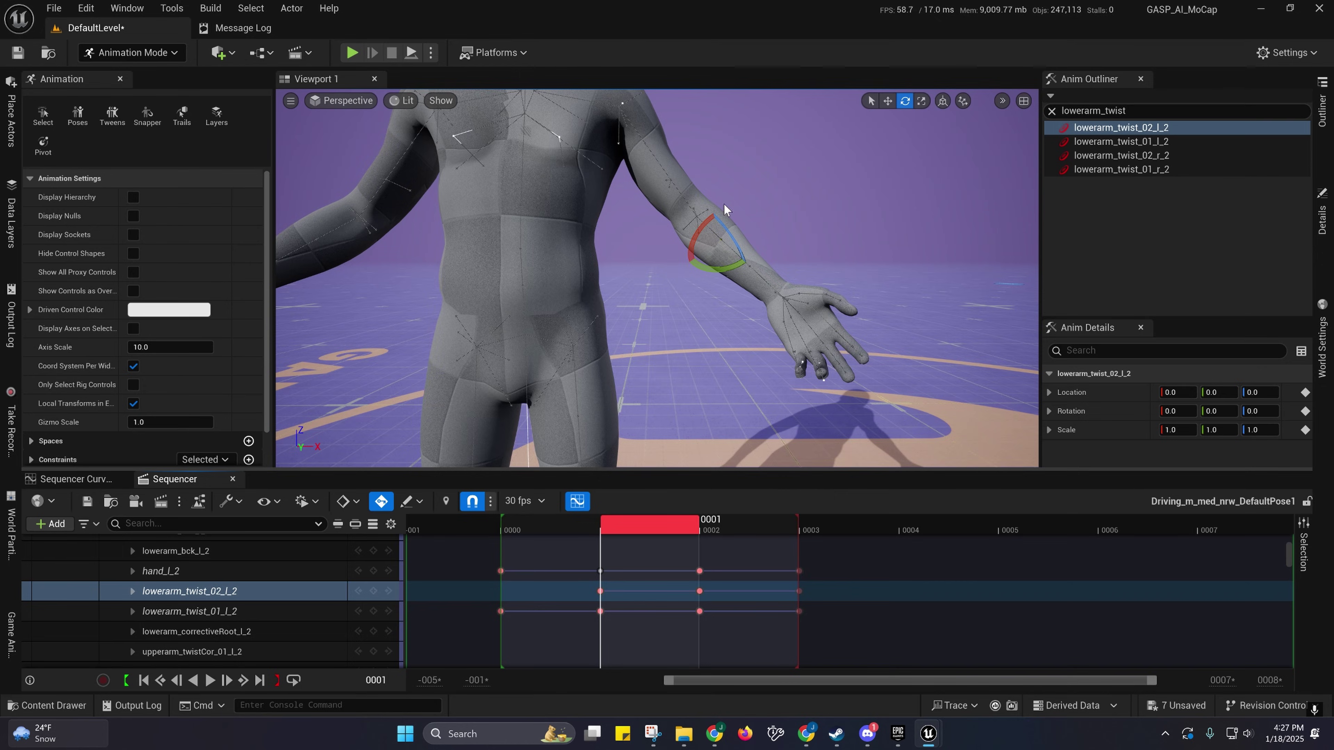
click(233, 479)
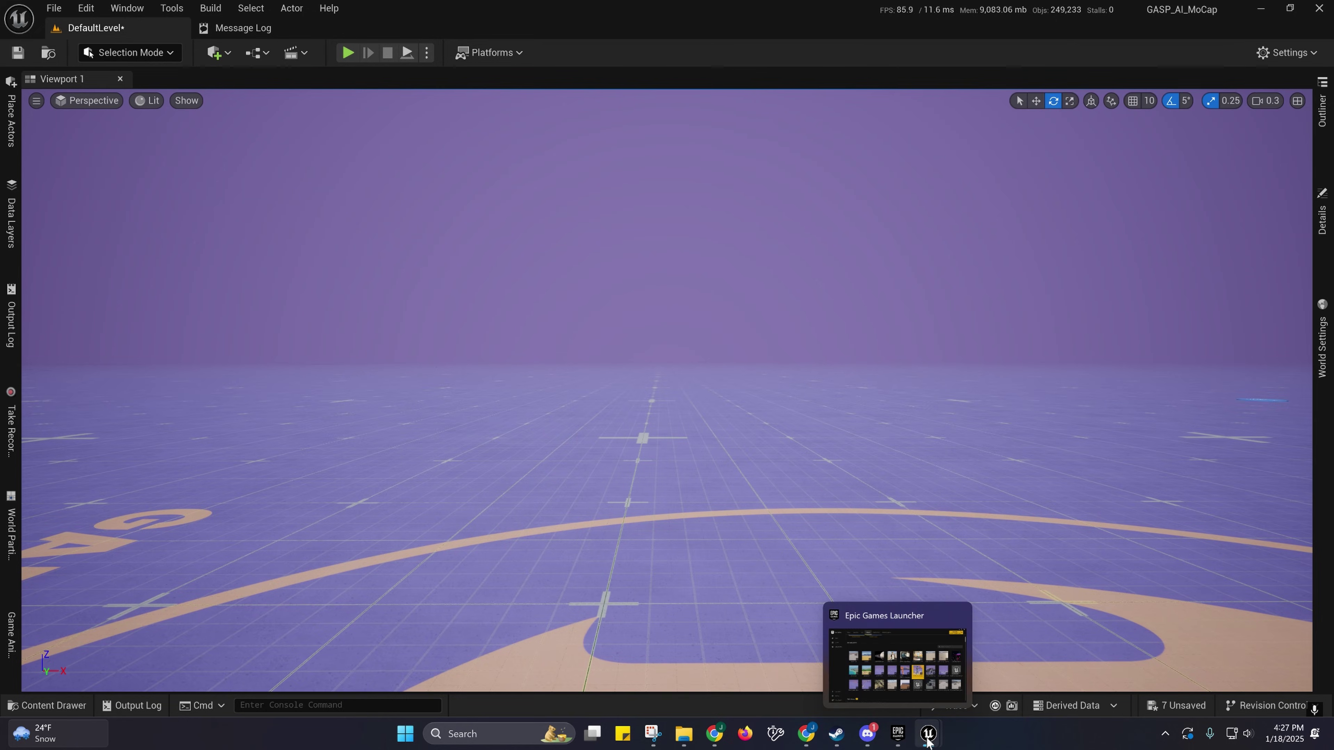
mouse_move(928, 733)
click(952, 675)
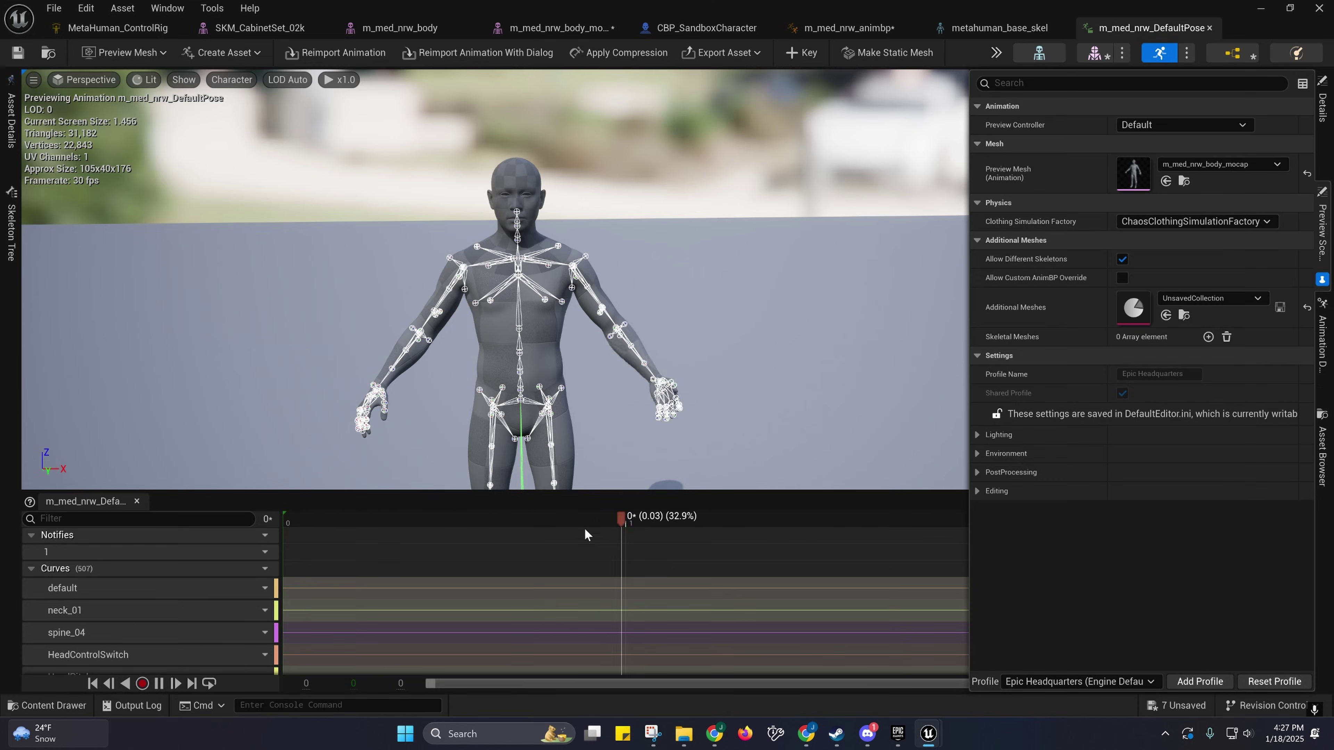
drag(493, 522, 270, 543)
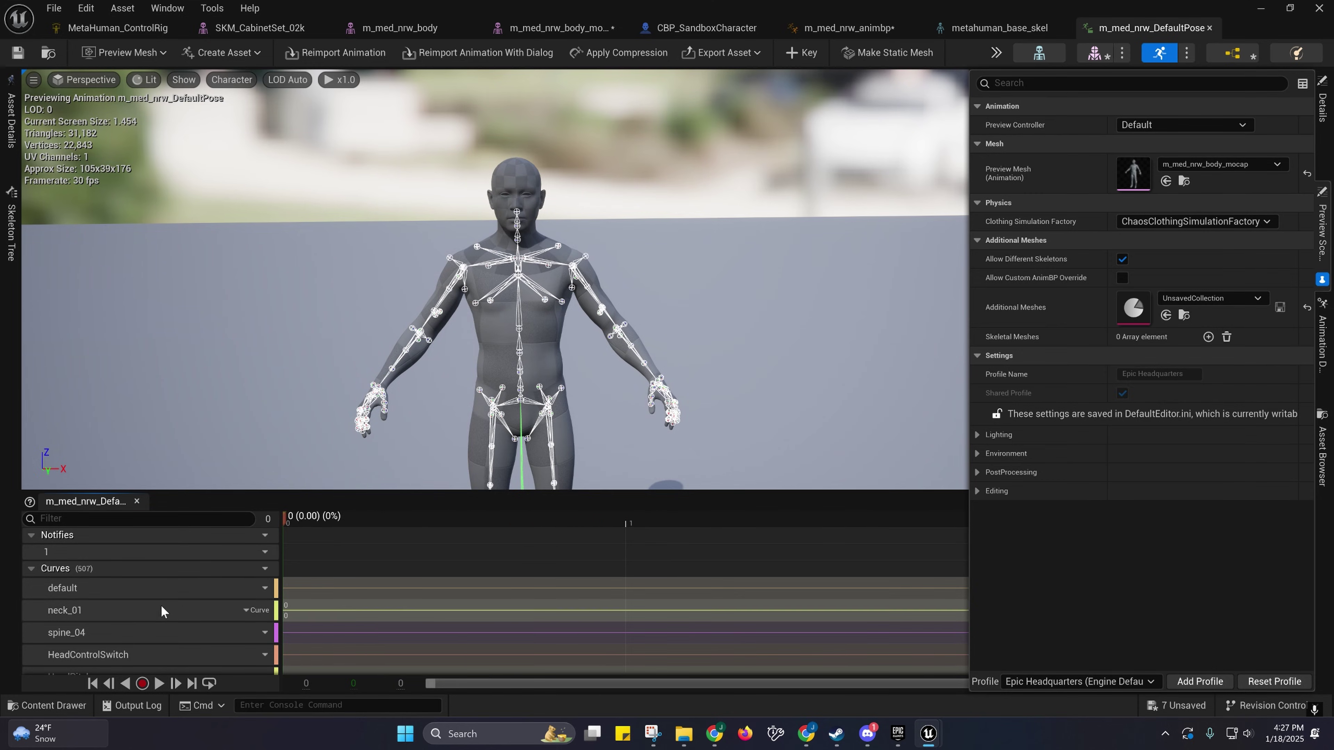
Step: Remove all curves from the m_med_nrw_DefaultPose animation and save it
click(151, 594)
scroll(149, 586, down, 5)
scroll(148, 587, down, 15)
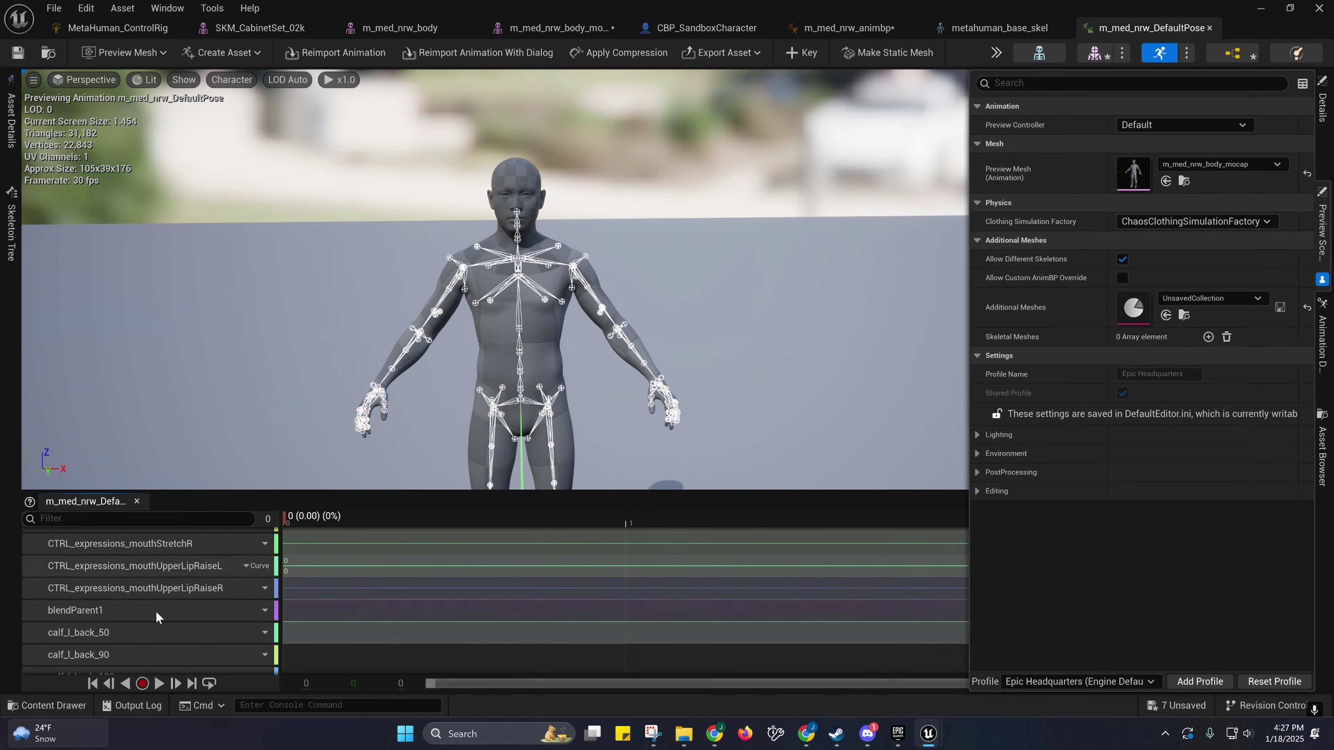
scroll(146, 612, down, 15)
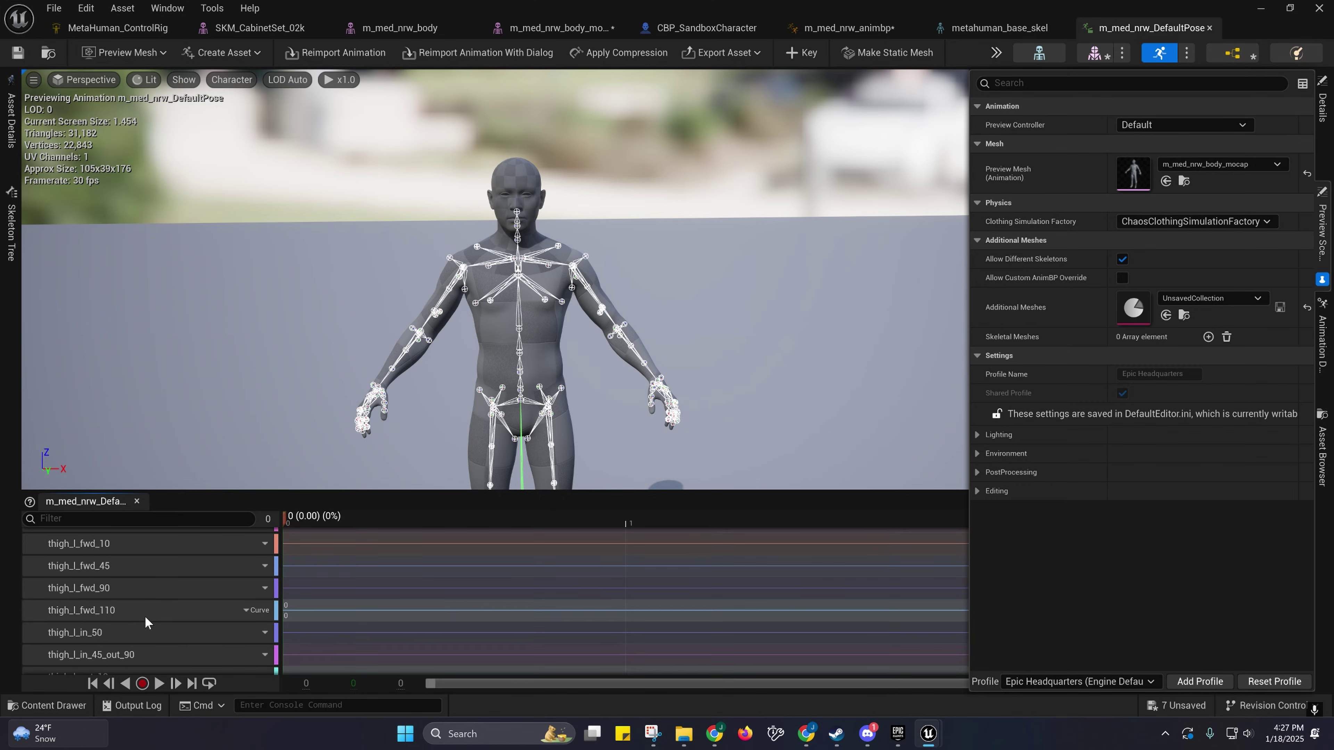
click(1323, 279)
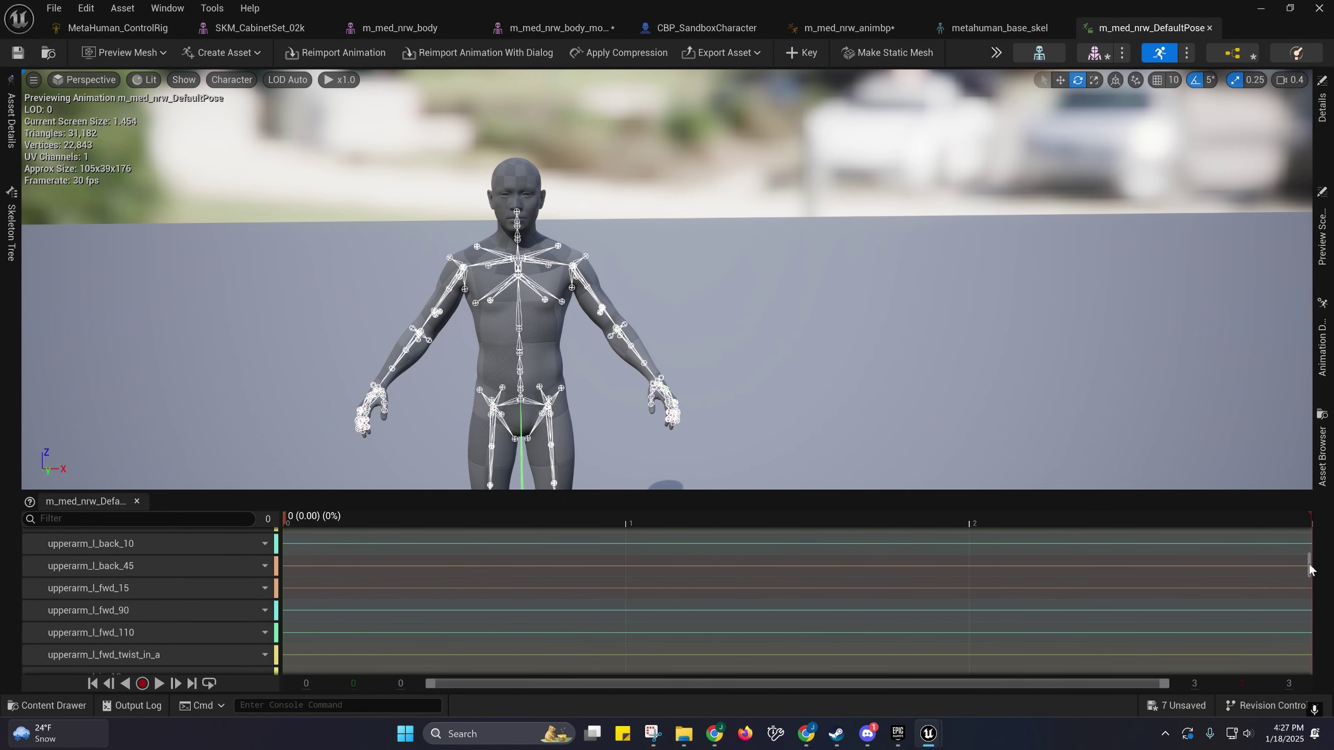
drag(1308, 566, 1308, 678)
mouse_move(928, 734)
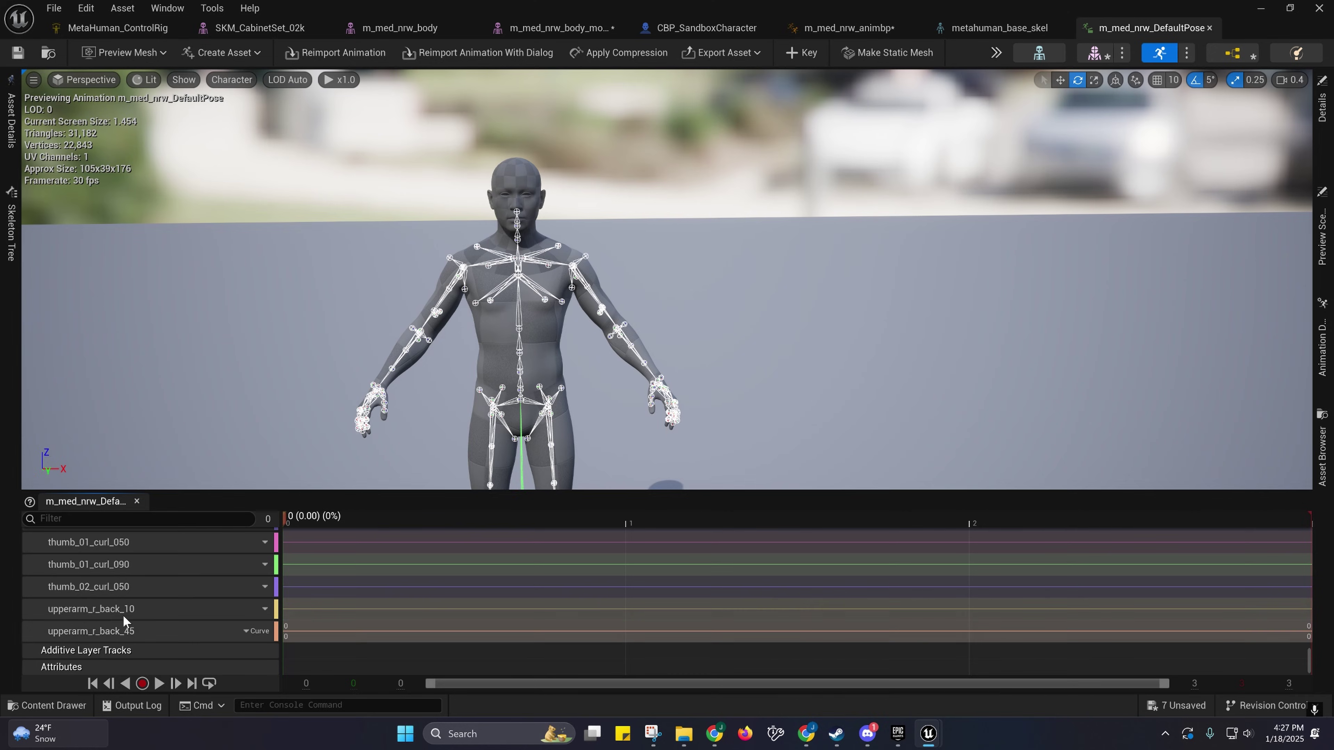
key(ctrl+a)
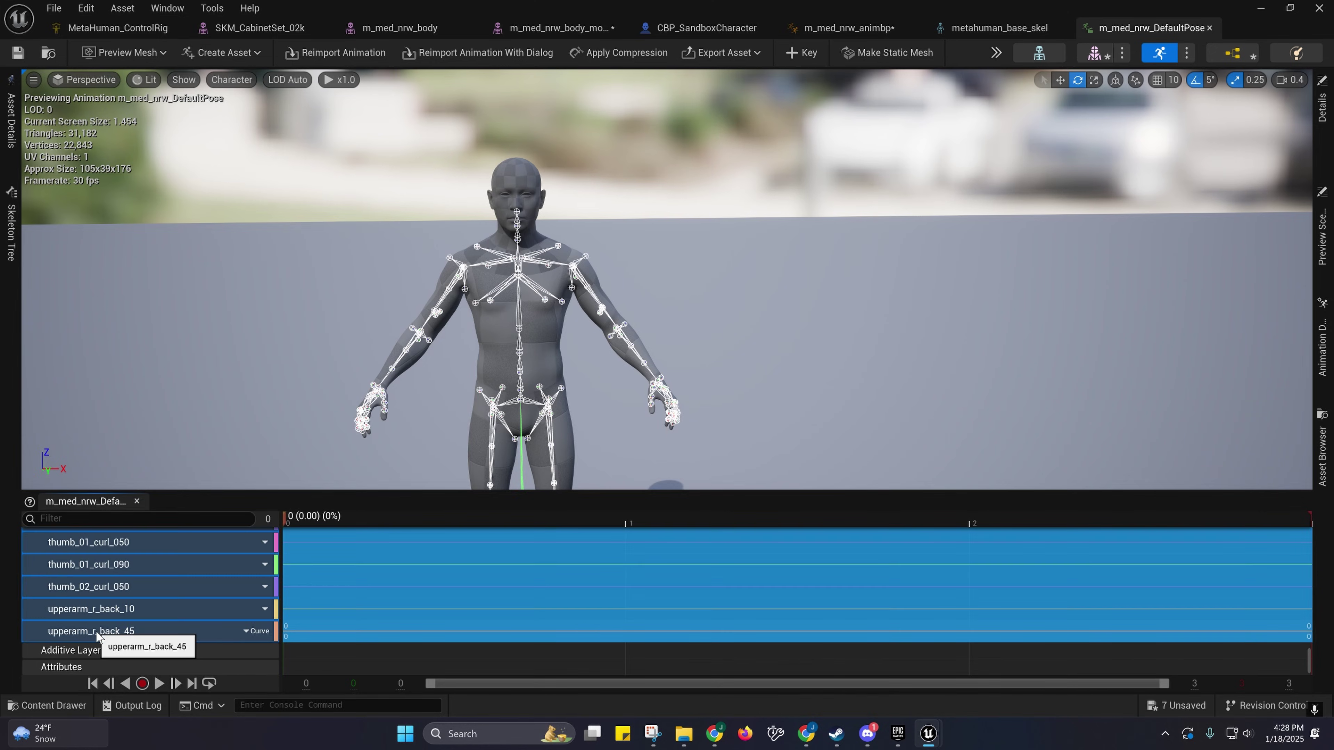
right_click(98, 635)
click(141, 576)
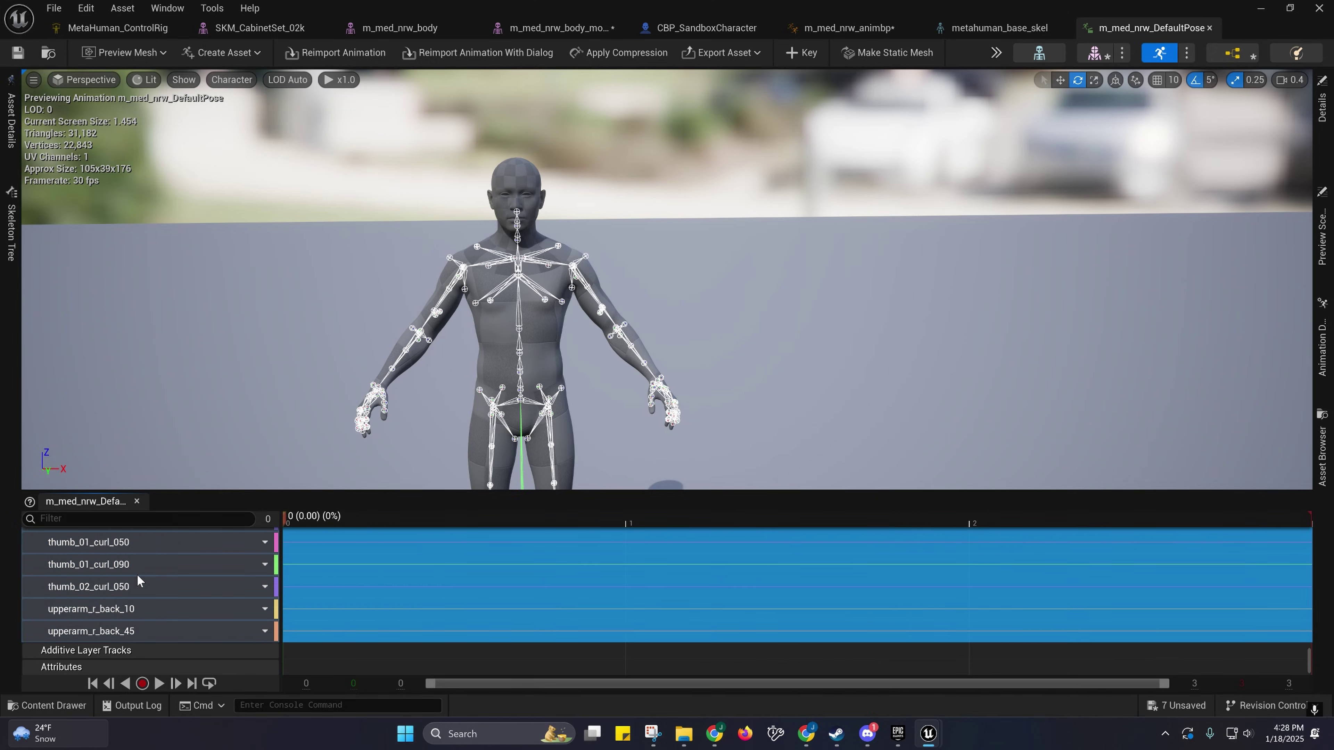
key(ctrl+s)
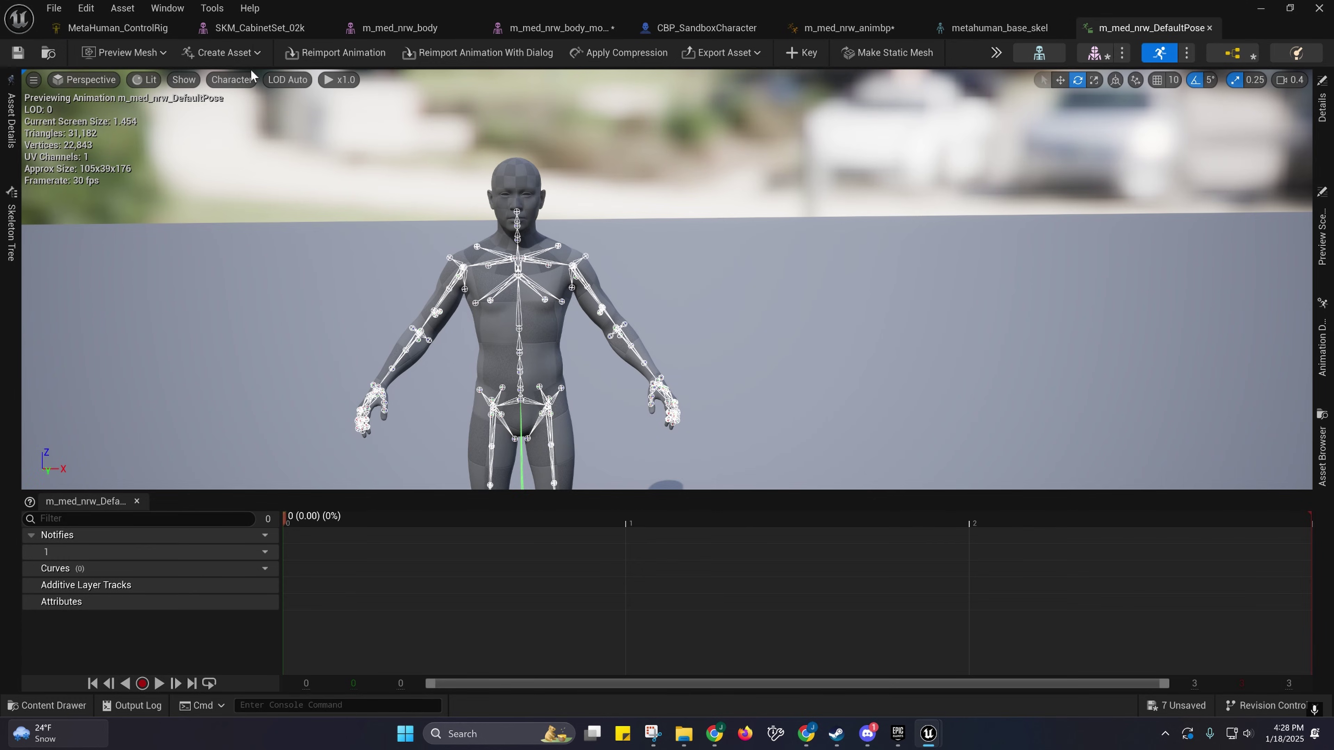
Step: Locate the animation in the project content and copy its folder path, /All/Game/MetaHumans/PoseDriver
click(224, 52)
click(50, 54)
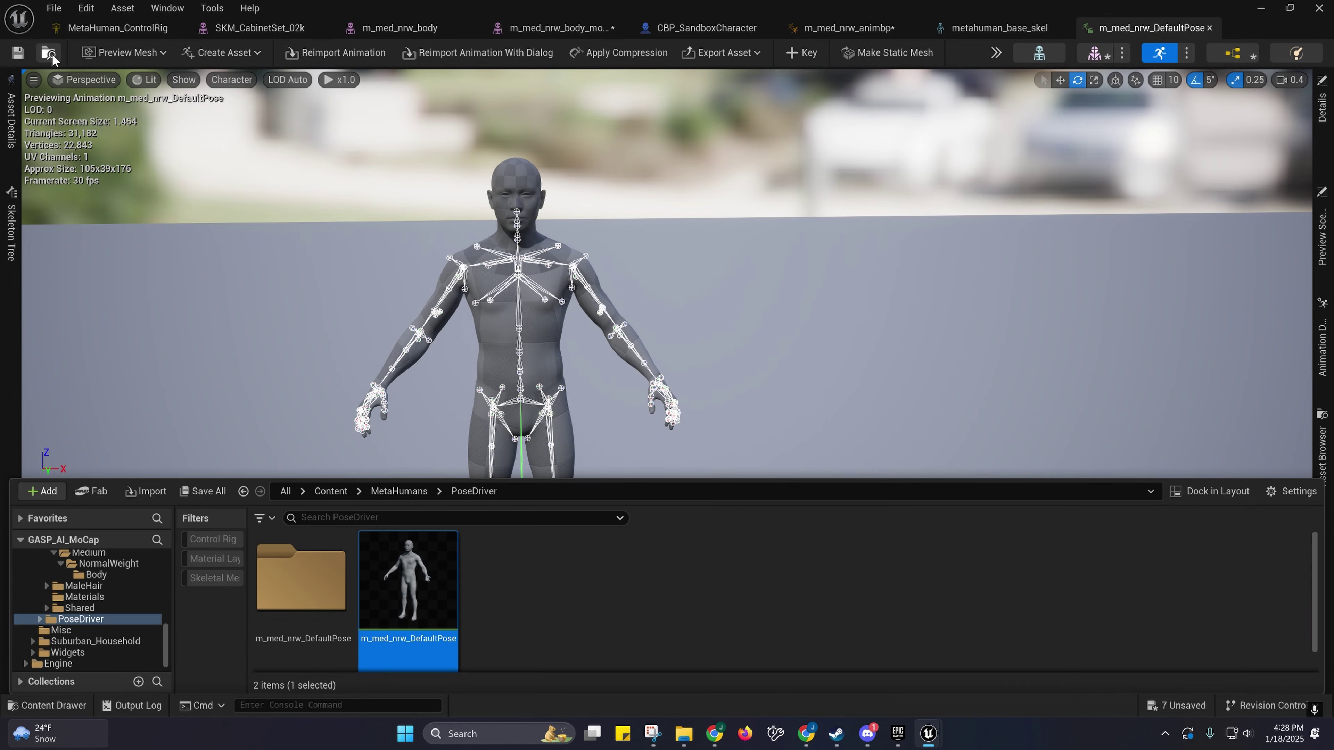
mouse_move(403, 575)
click(547, 495)
key(ctrl+c)
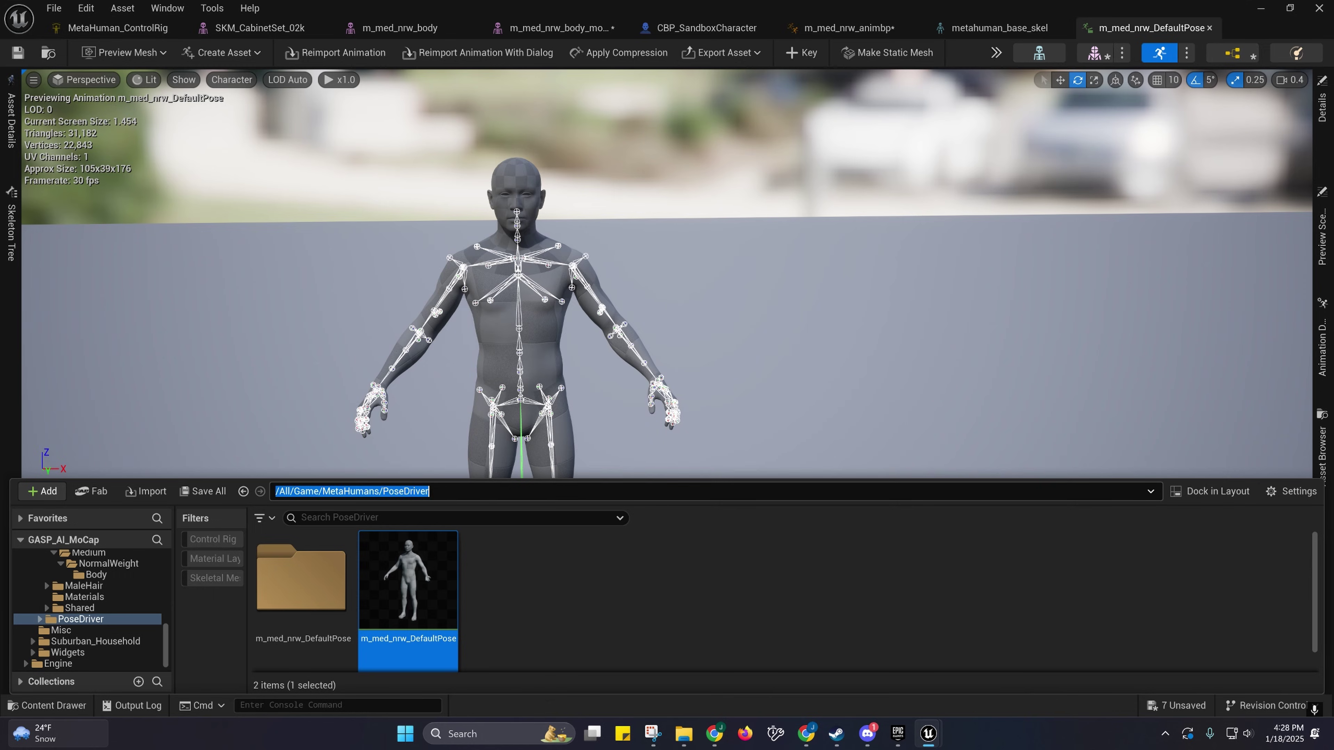
Step: Start a new pose asset from the current animation, with /All/Game/MetaHumans/PoseDriver as its destination folder
click(210, 50)
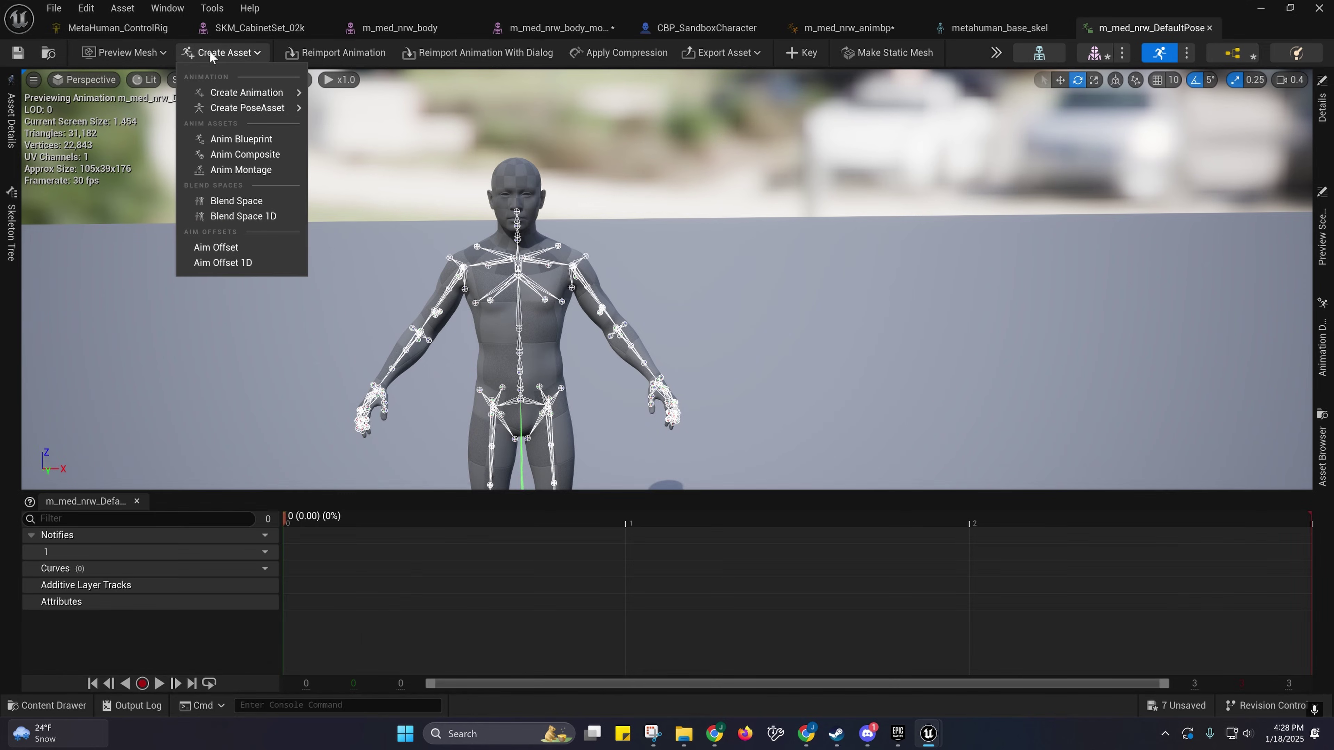
mouse_move(259, 93)
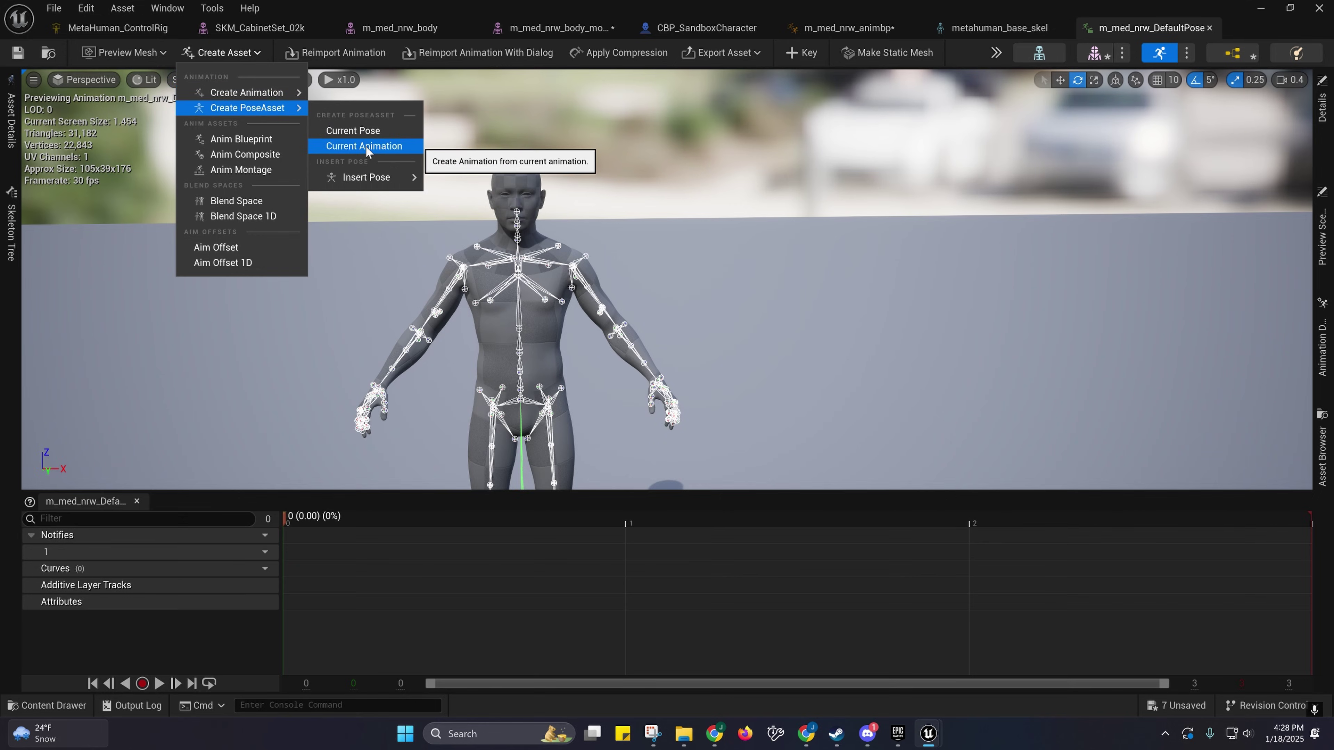
click(368, 147)
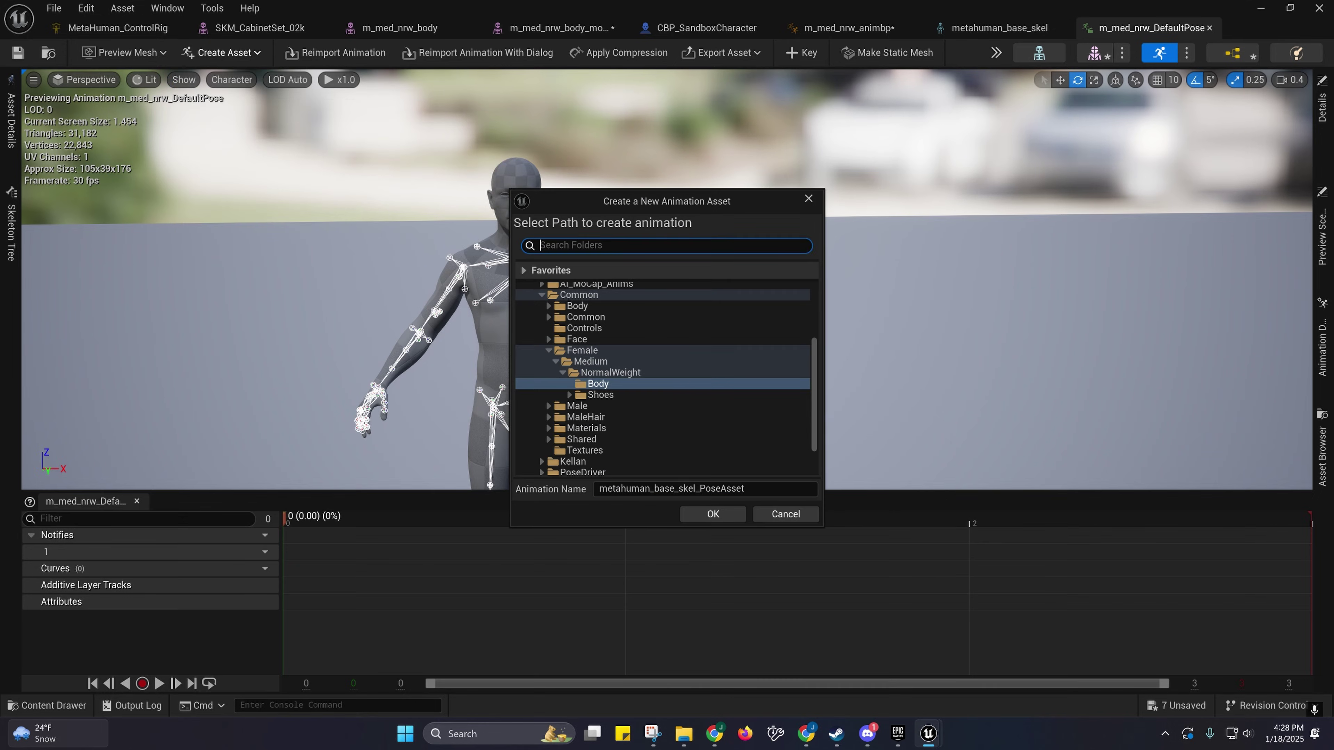
scroll(611, 333, down, 3)
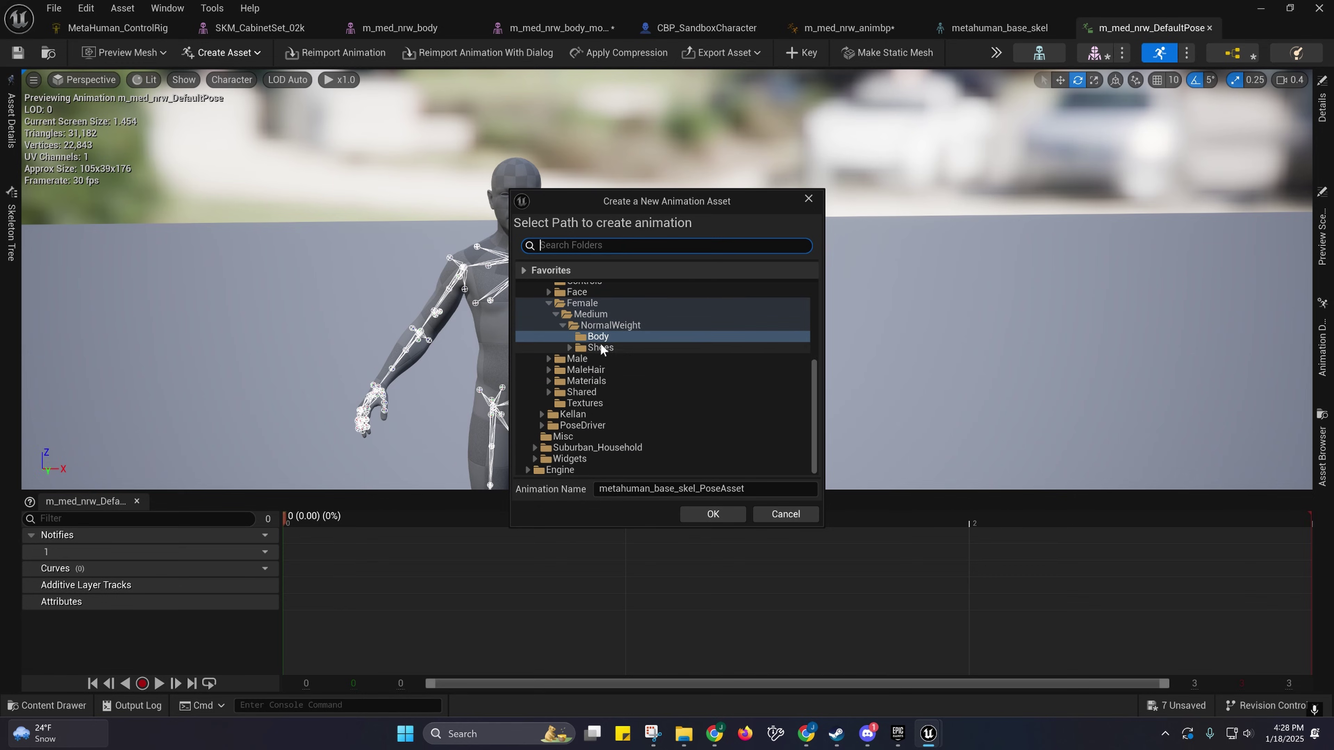
click(583, 425)
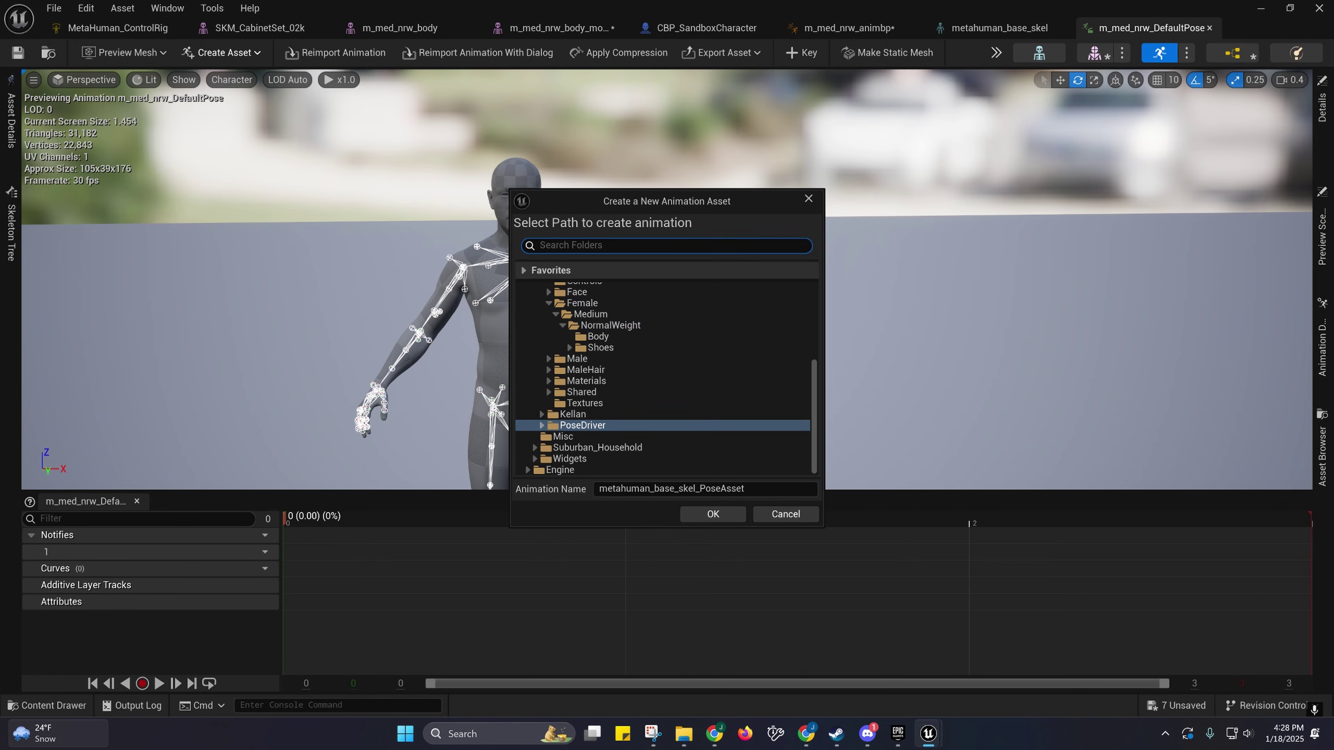
key(ctrl+v)
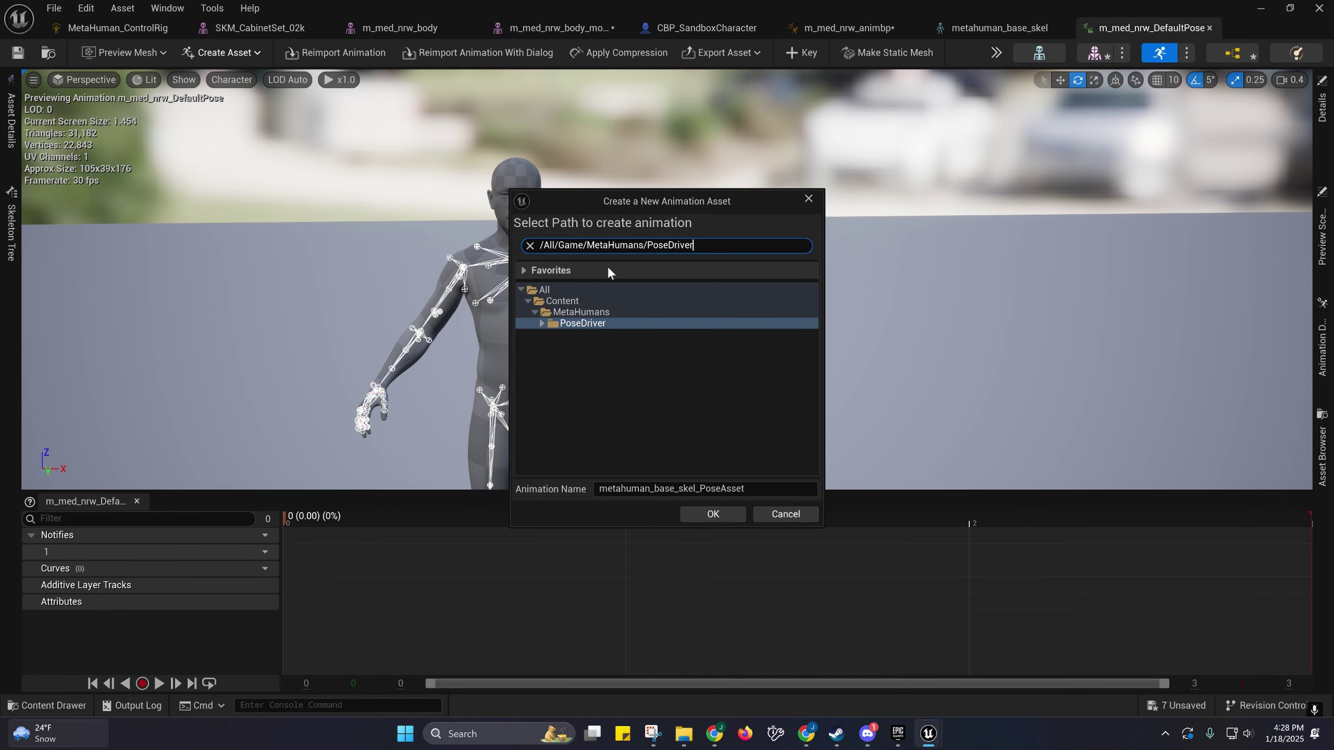
click(543, 323)
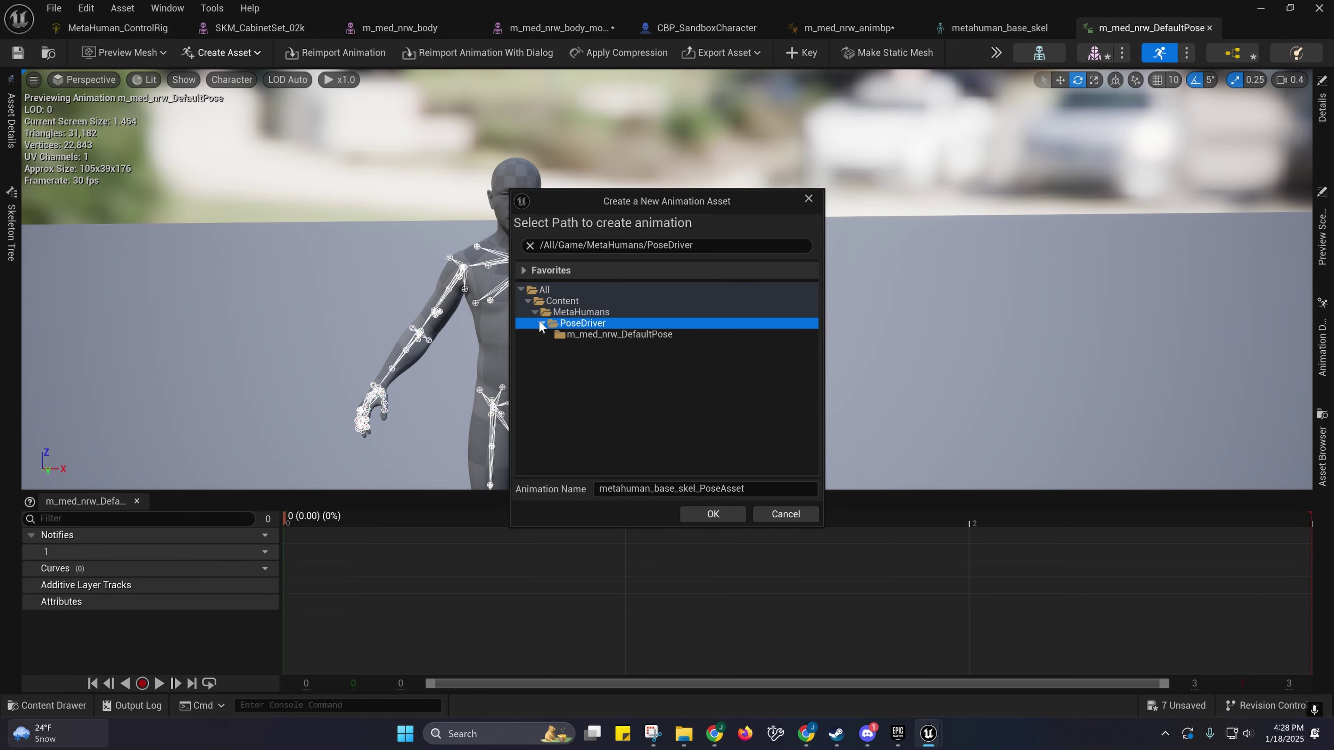
Step: Give the new pose asset a name beginning with PA_m_med_nrw_Twist and create it
drag(750, 489, 596, 489)
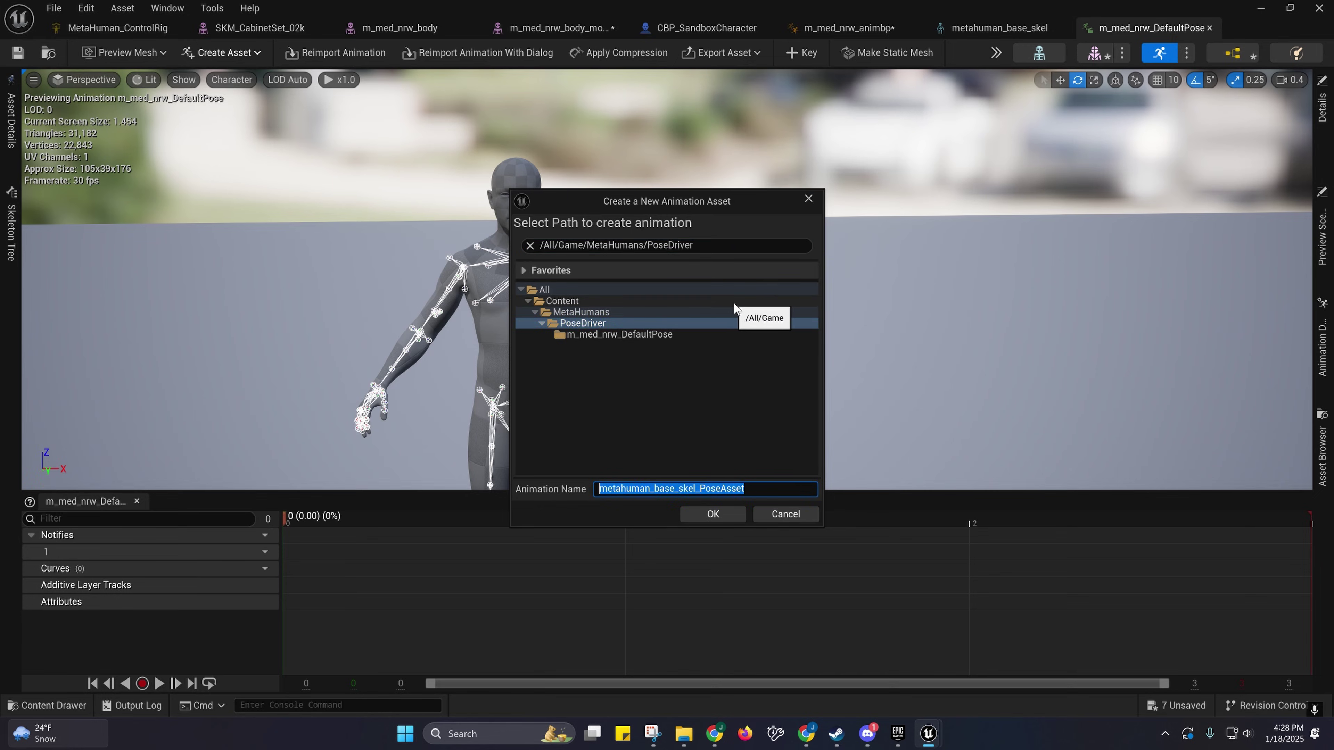
text(m_med_nrw_Po)
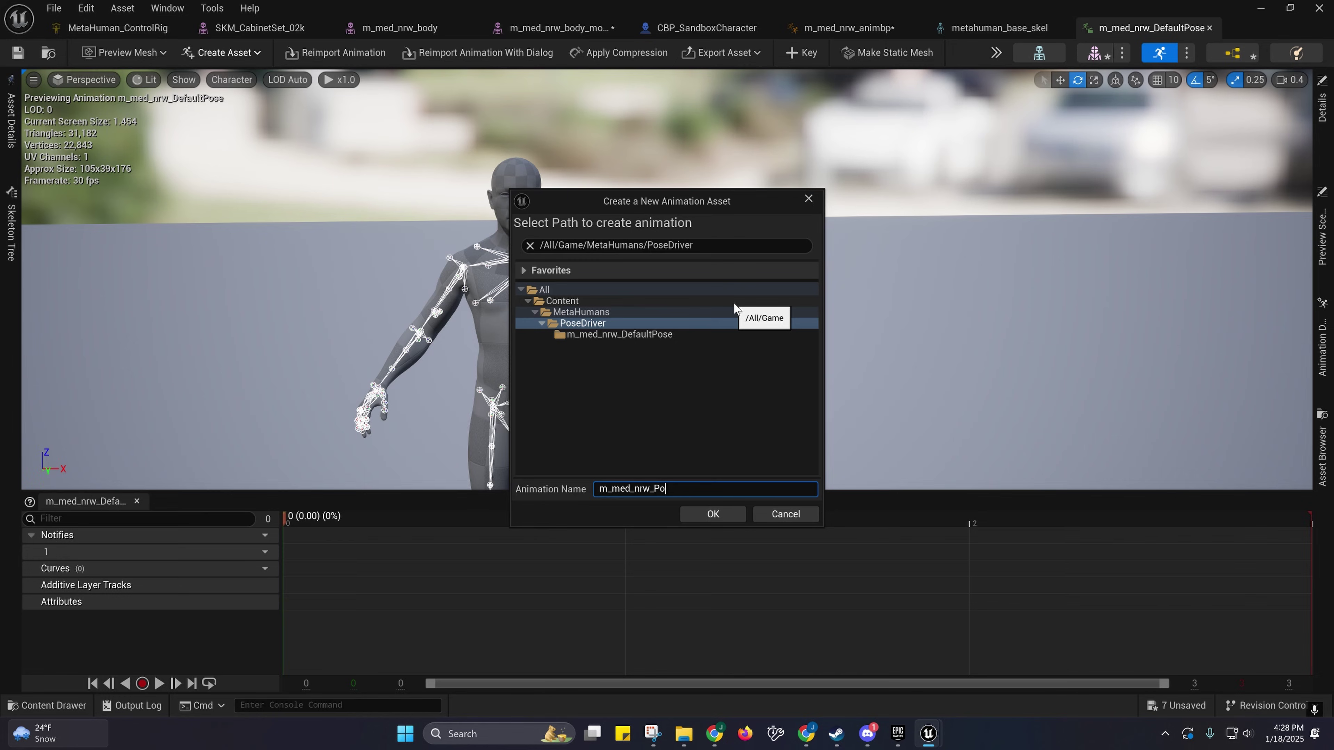
text(PA_)
click(707, 510)
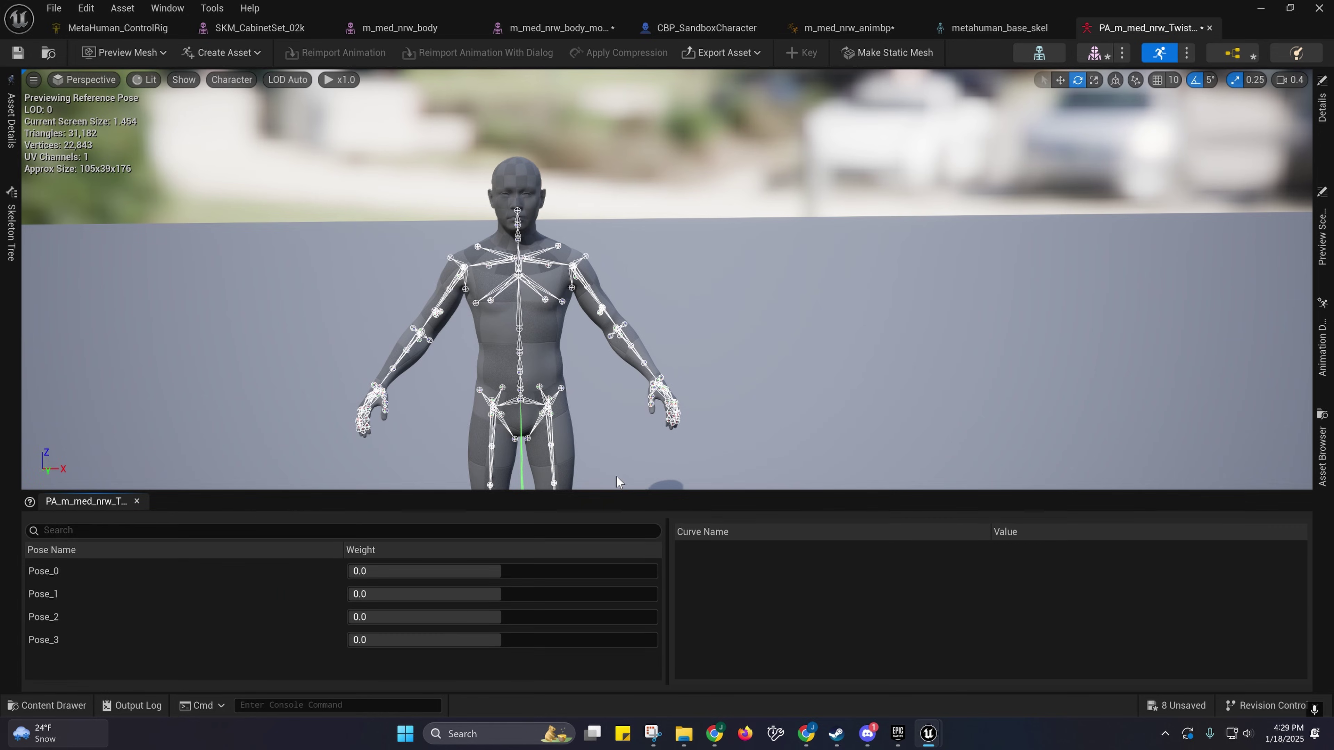
Step: Rename Pose_0 in the pose asset as Default
click(63, 576)
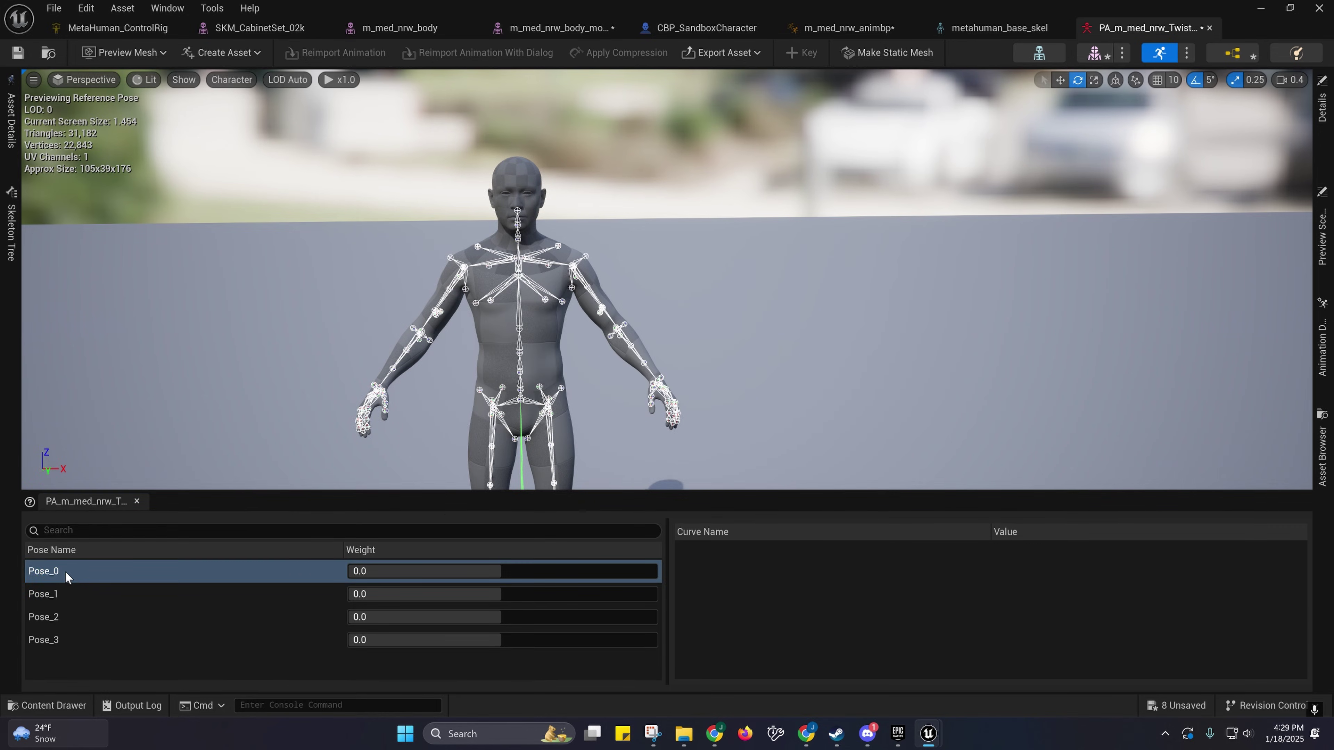
right_click(51, 570)
click(100, 643)
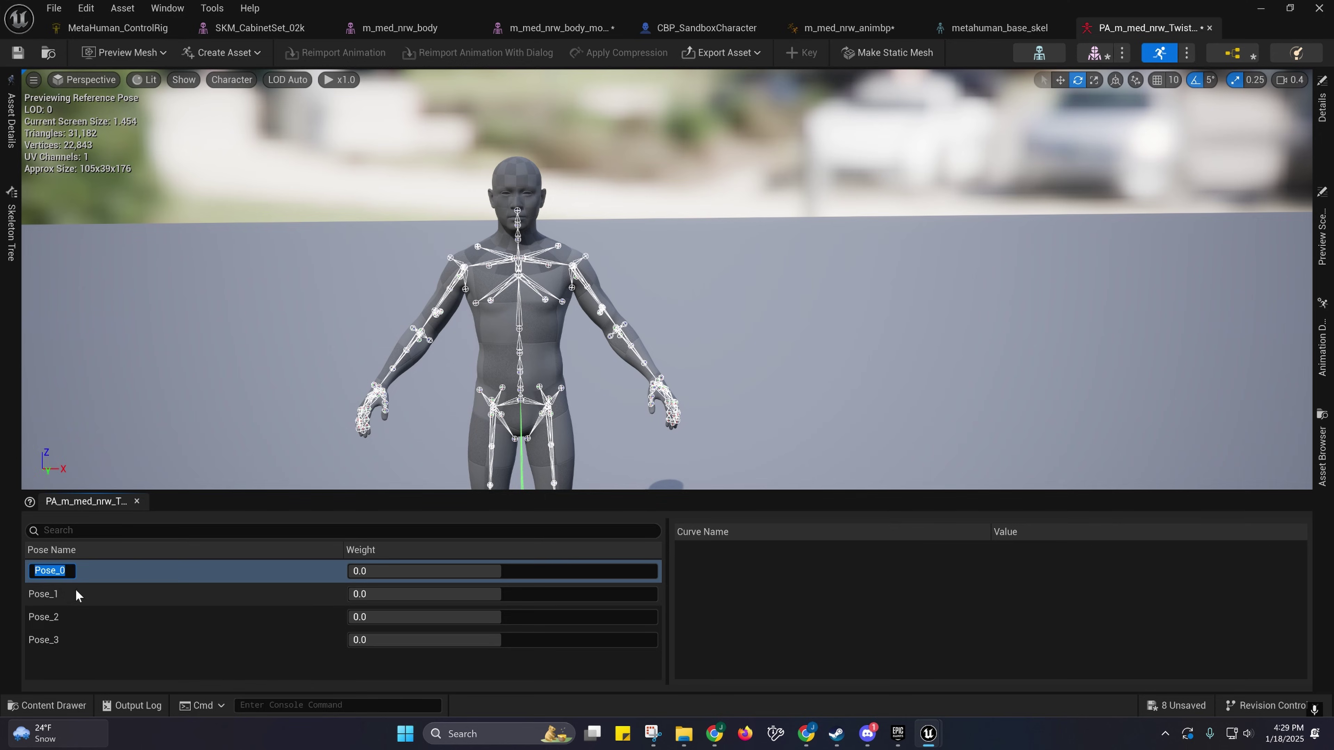
text(Default)
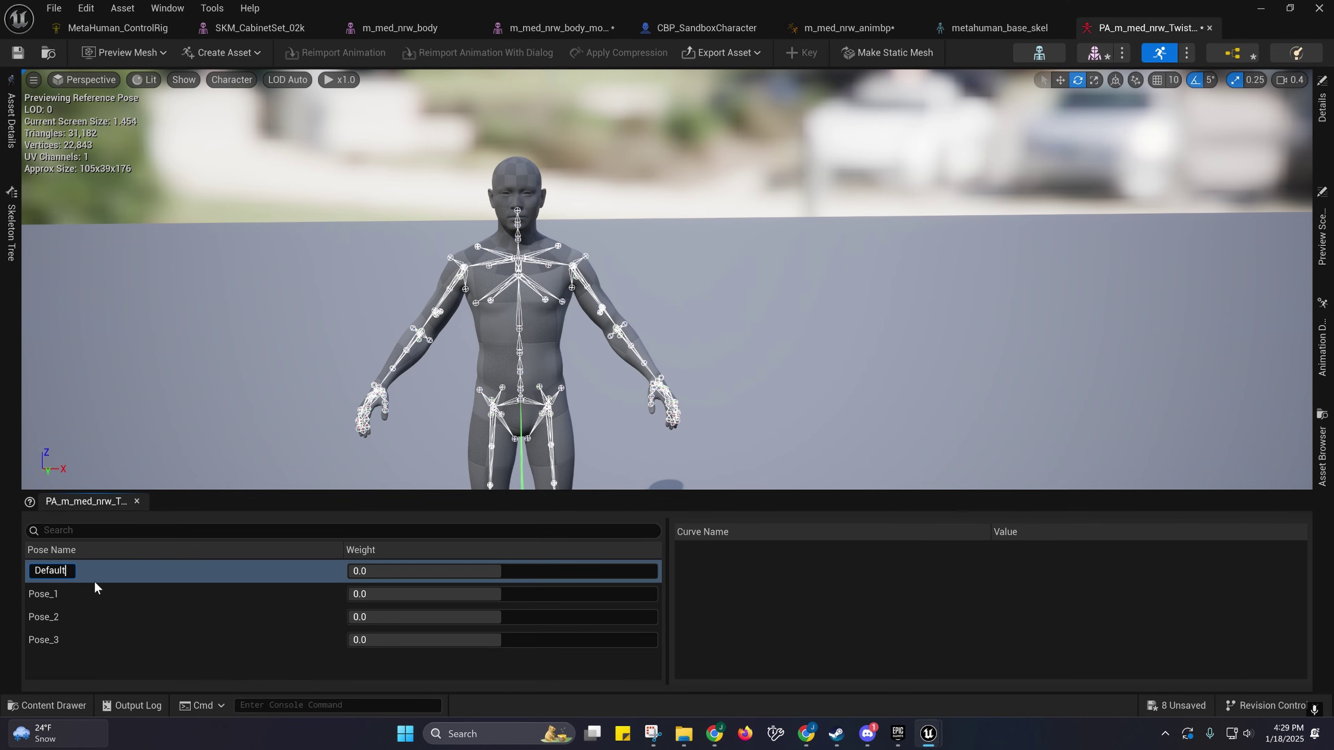
key(Return)
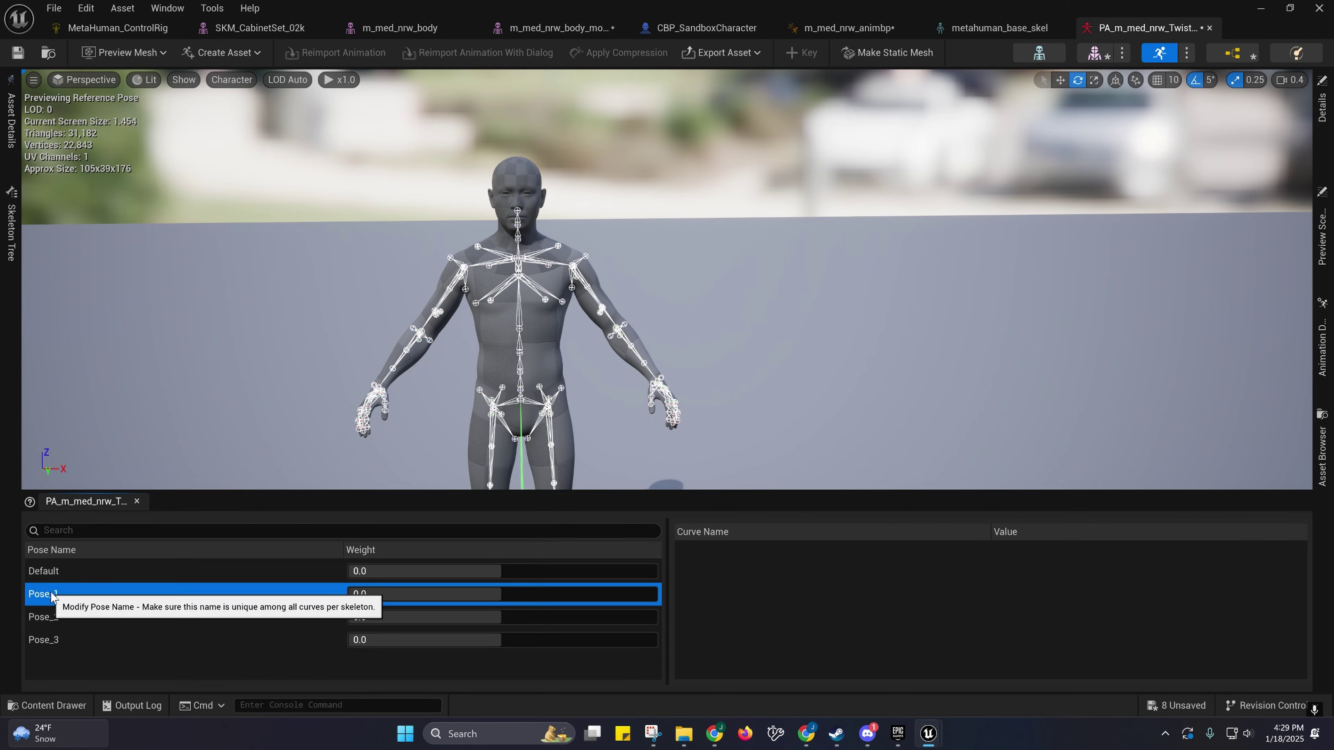
Step: Rename Pose_1 as Wrist_R_90
right_click(51, 594)
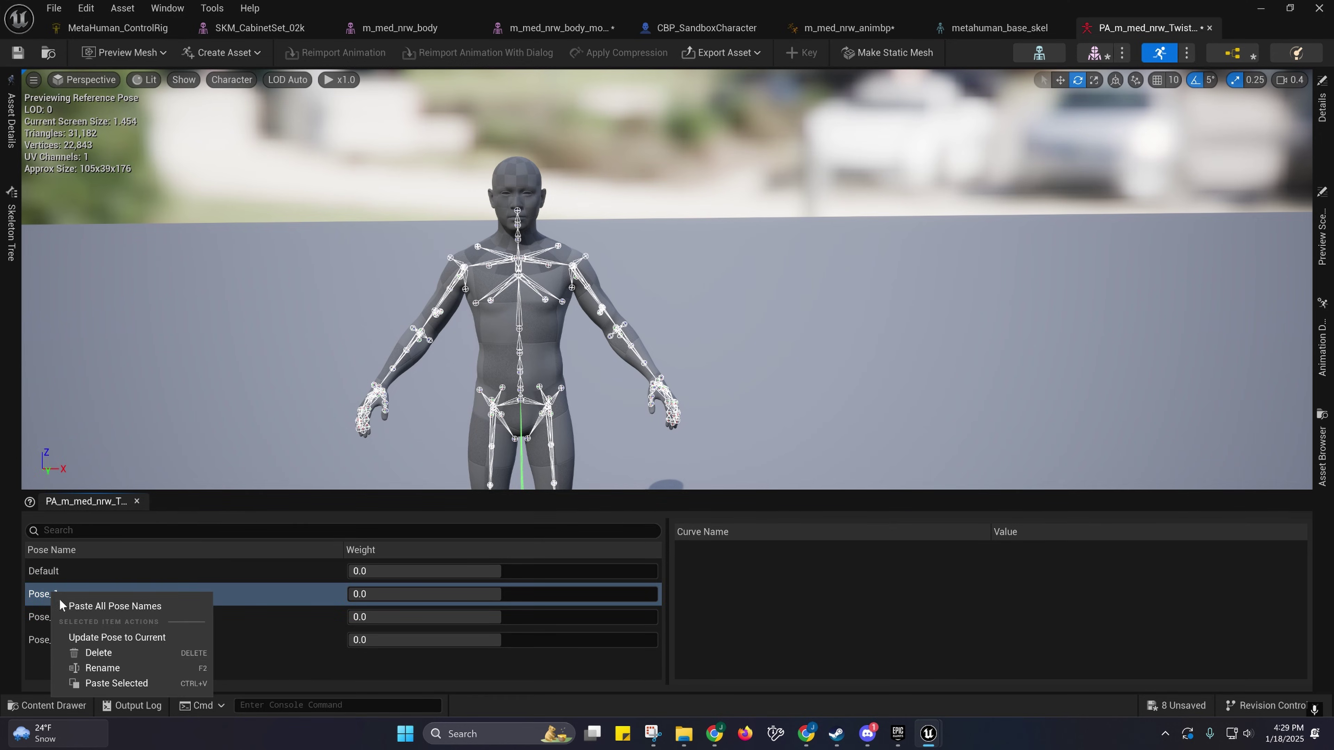
click(103, 668)
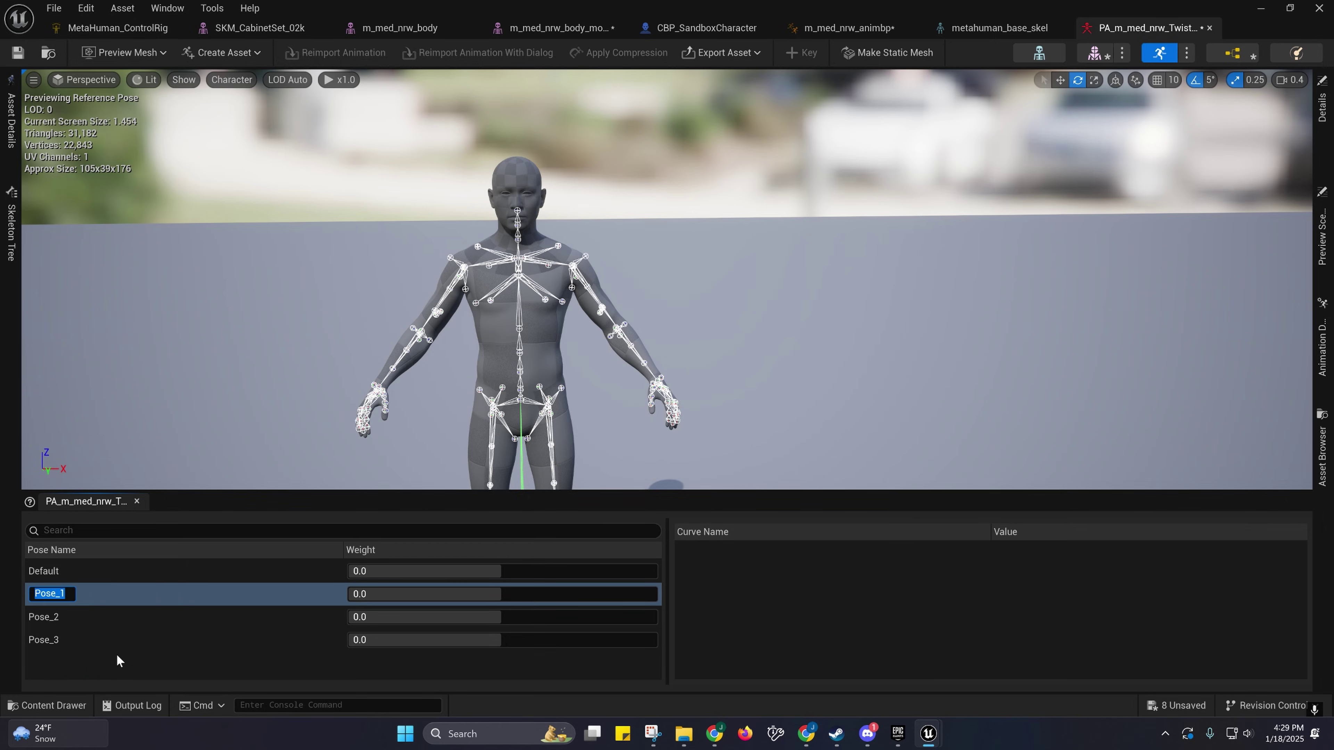
text(Wrist_)
text(R_90)
key(Return)
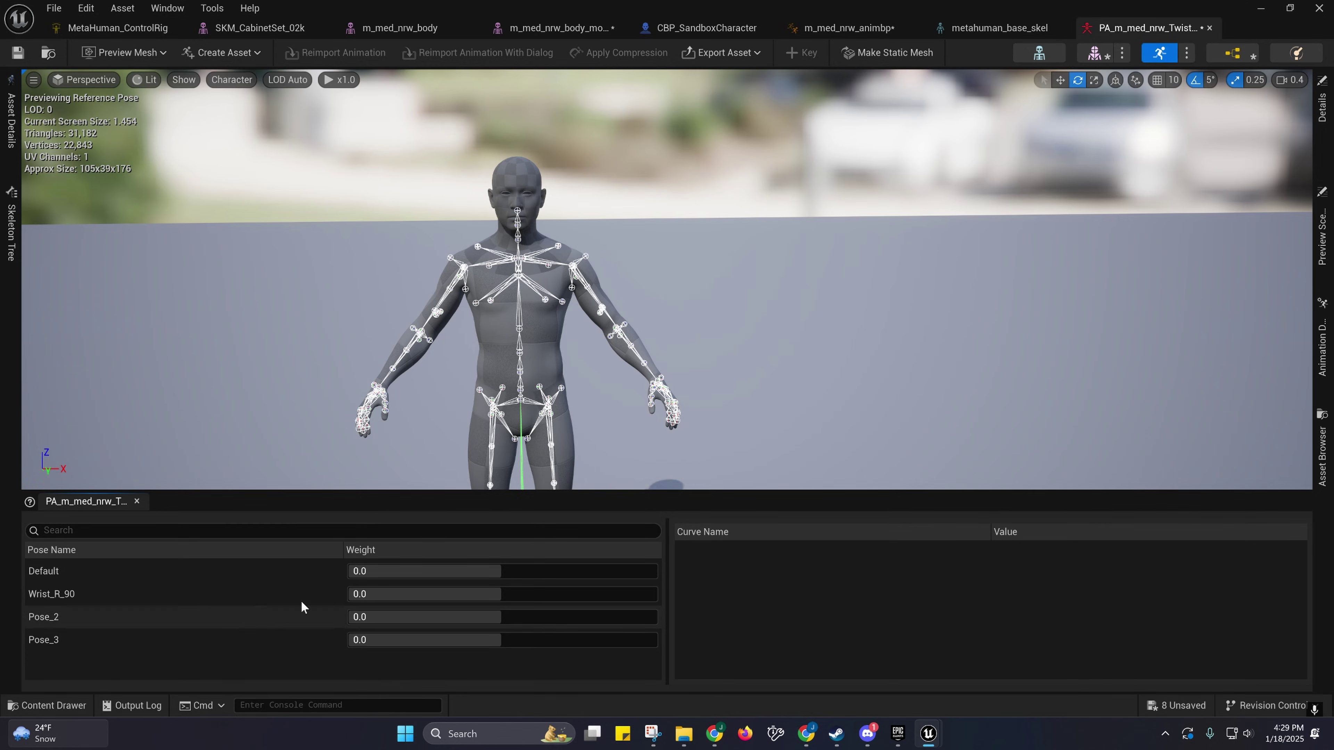
Step: Preview the Wrist_R_90 pose on the character by varying its weight, and reset the weight to 0
drag(381, 594, 415, 594)
mouse_move(528, 594)
mouse_down()
mouse_move(654, 594)
mouse_move(478, 595)
mouse_move(657, 595)
mouse_move(497, 595)
mouse_move(514, 595)
mouse_up()
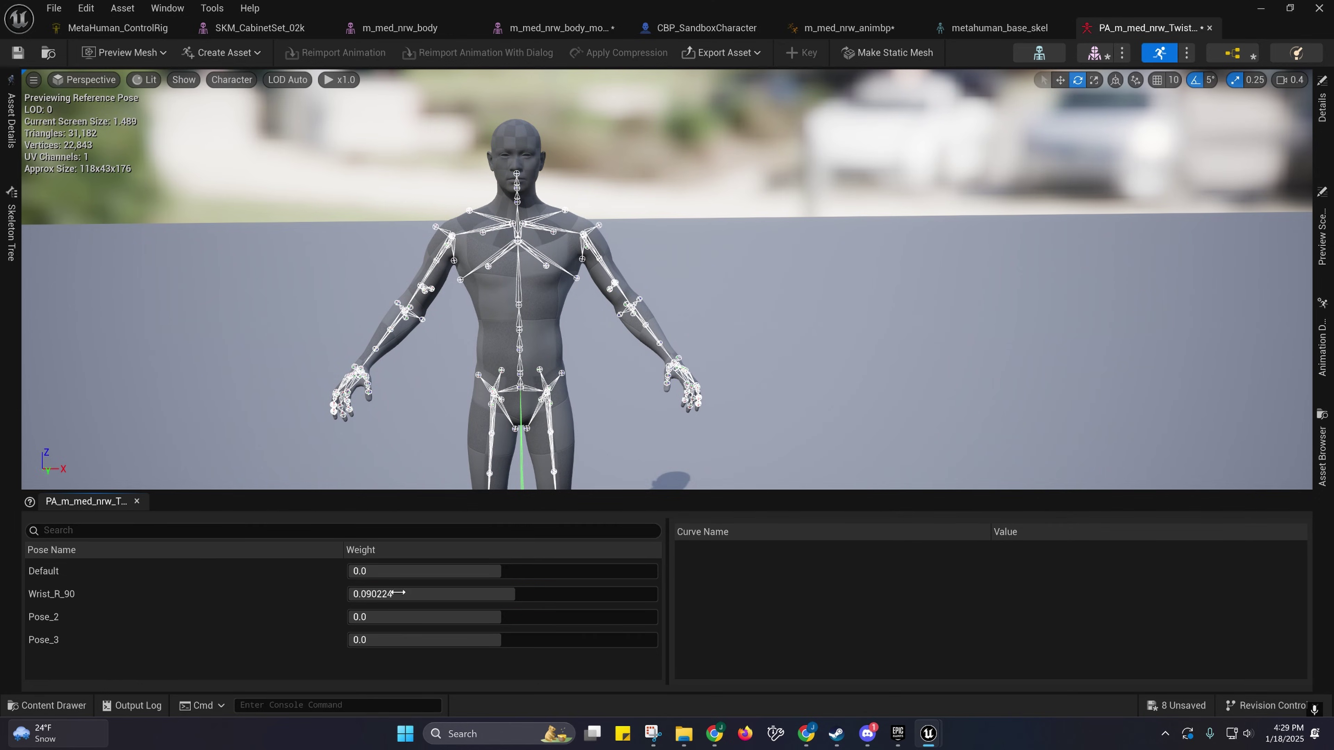
click(383, 591)
text(0)
key(Return)
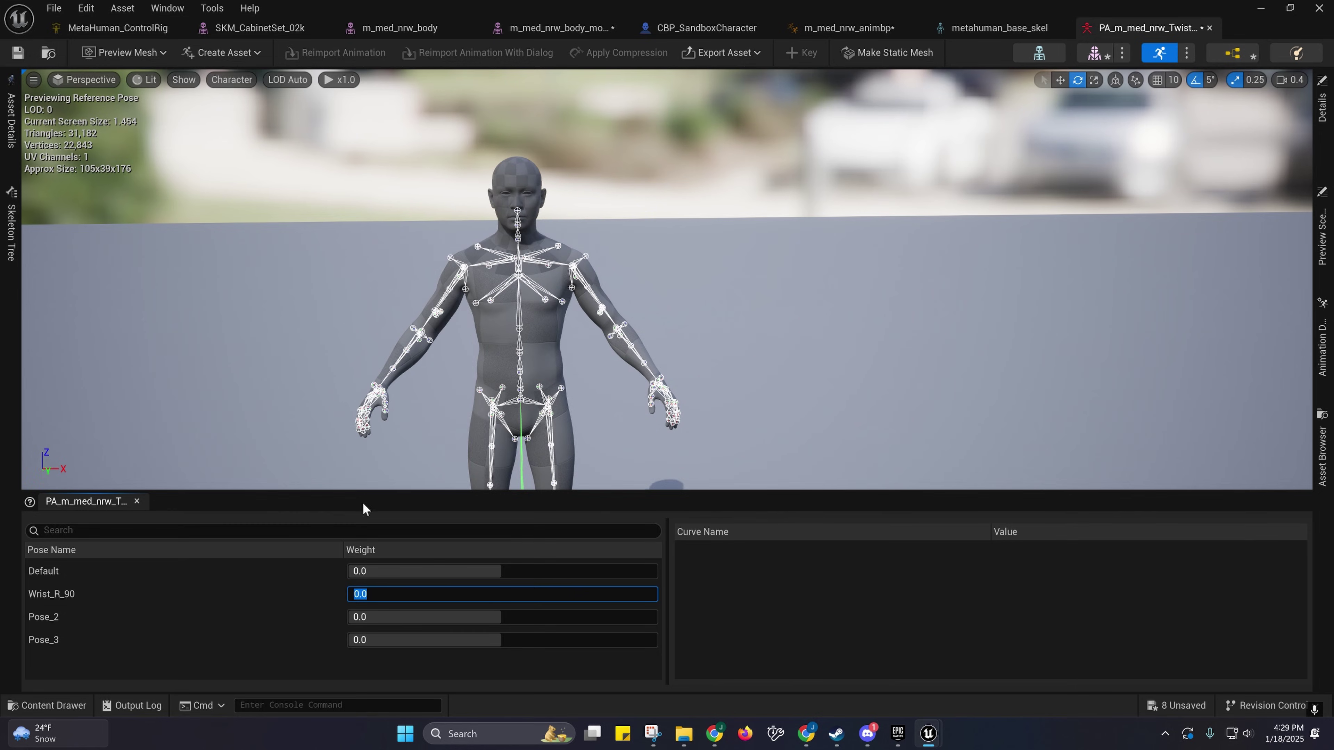
click(292, 600)
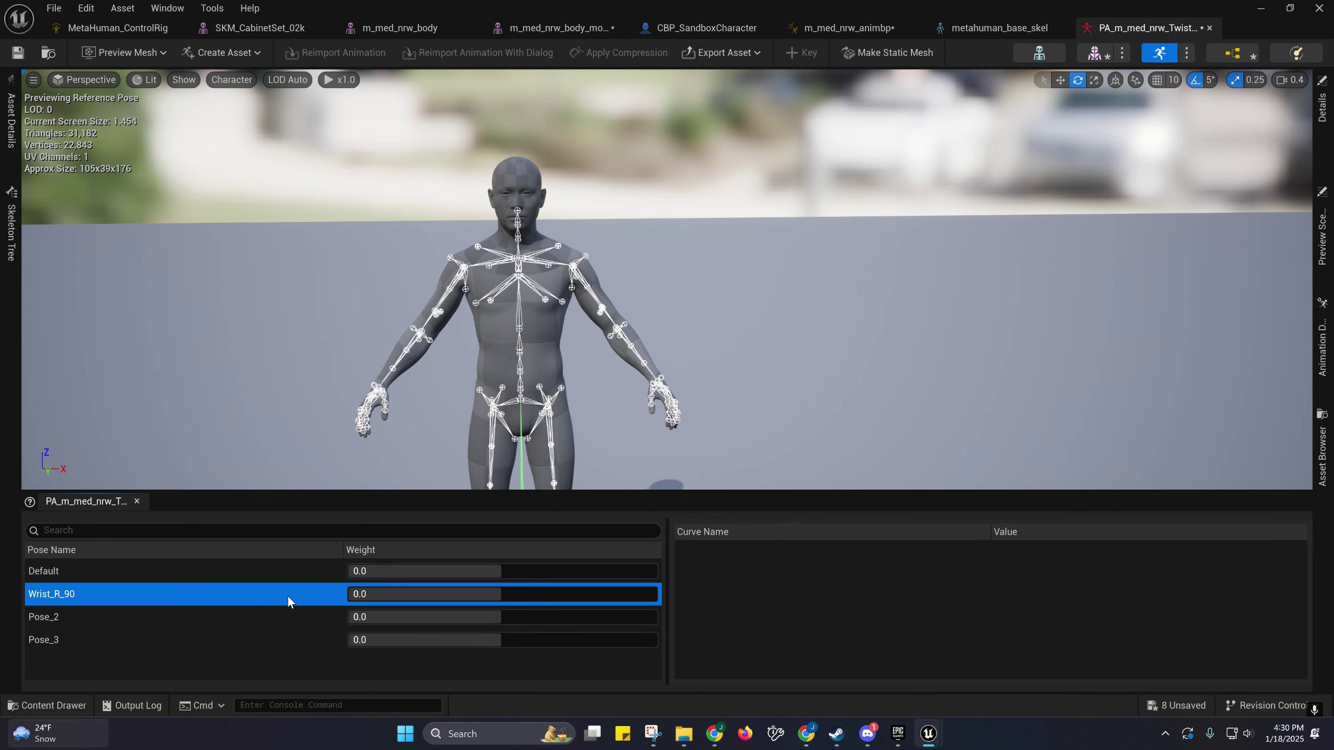
Step: Enable Additive in the pose asset's details and convert it to an additive pose with Default as the base pose
right_drag(519, 234, 520, 243)
key(w)
key(a)
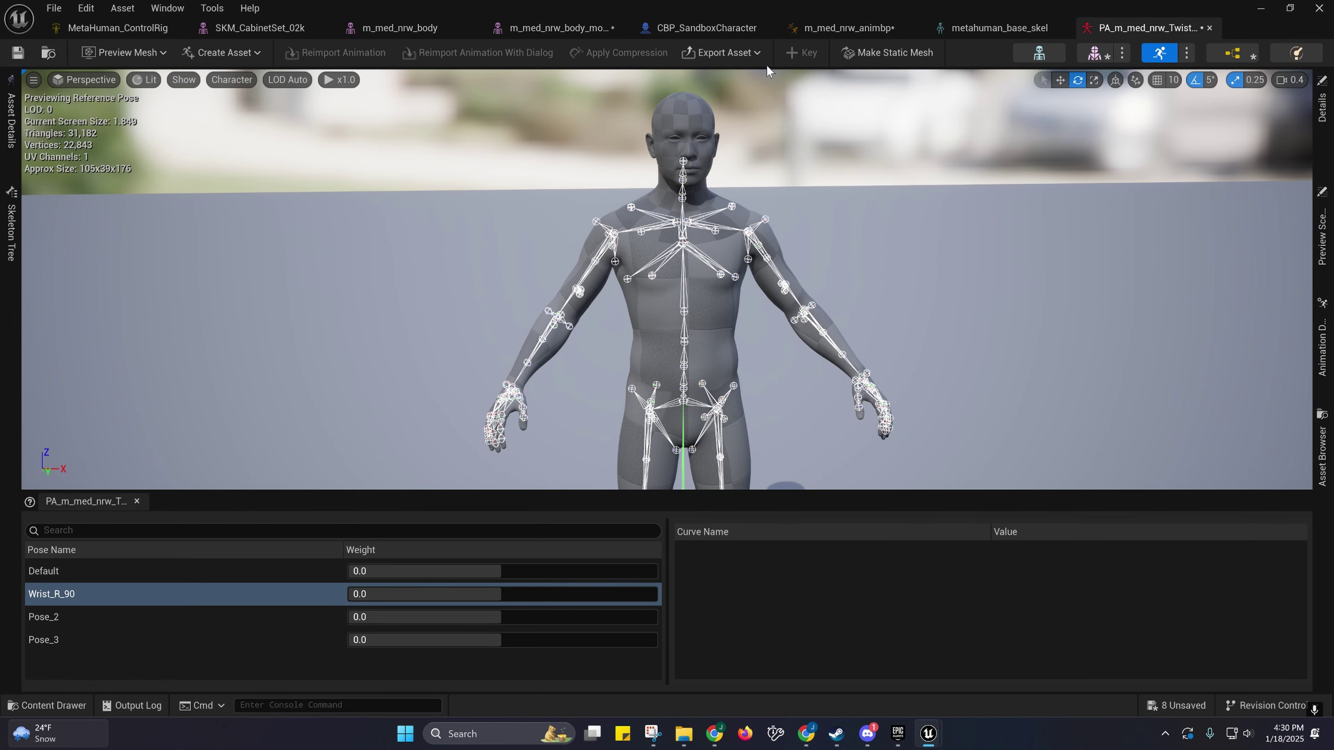
click(18, 241)
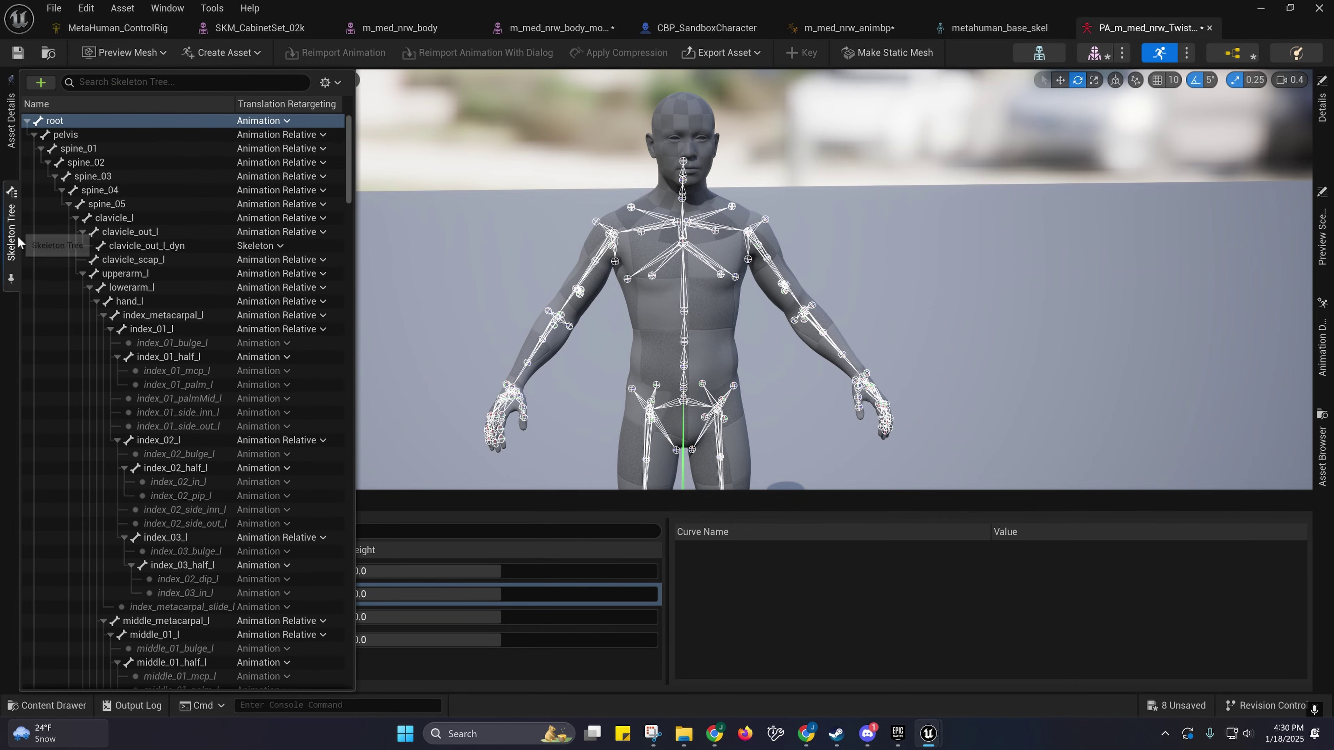
click(11, 121)
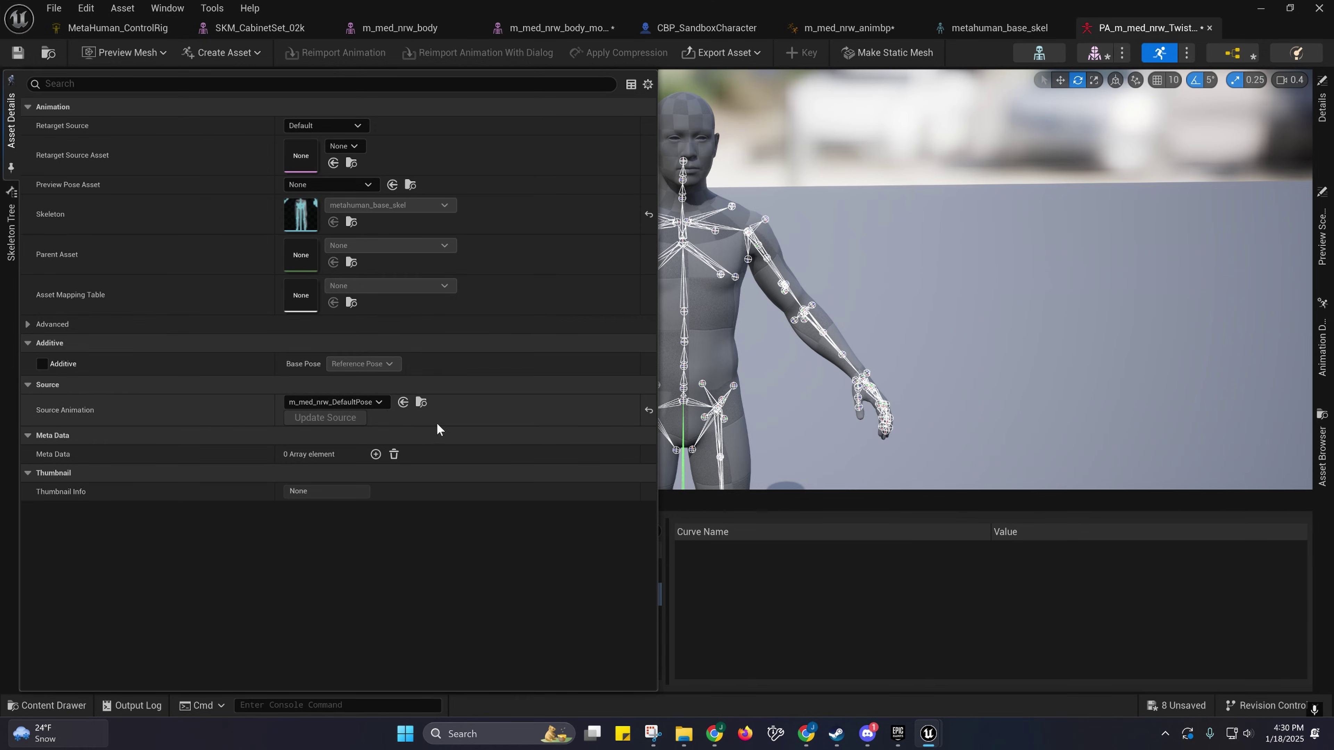
click(43, 365)
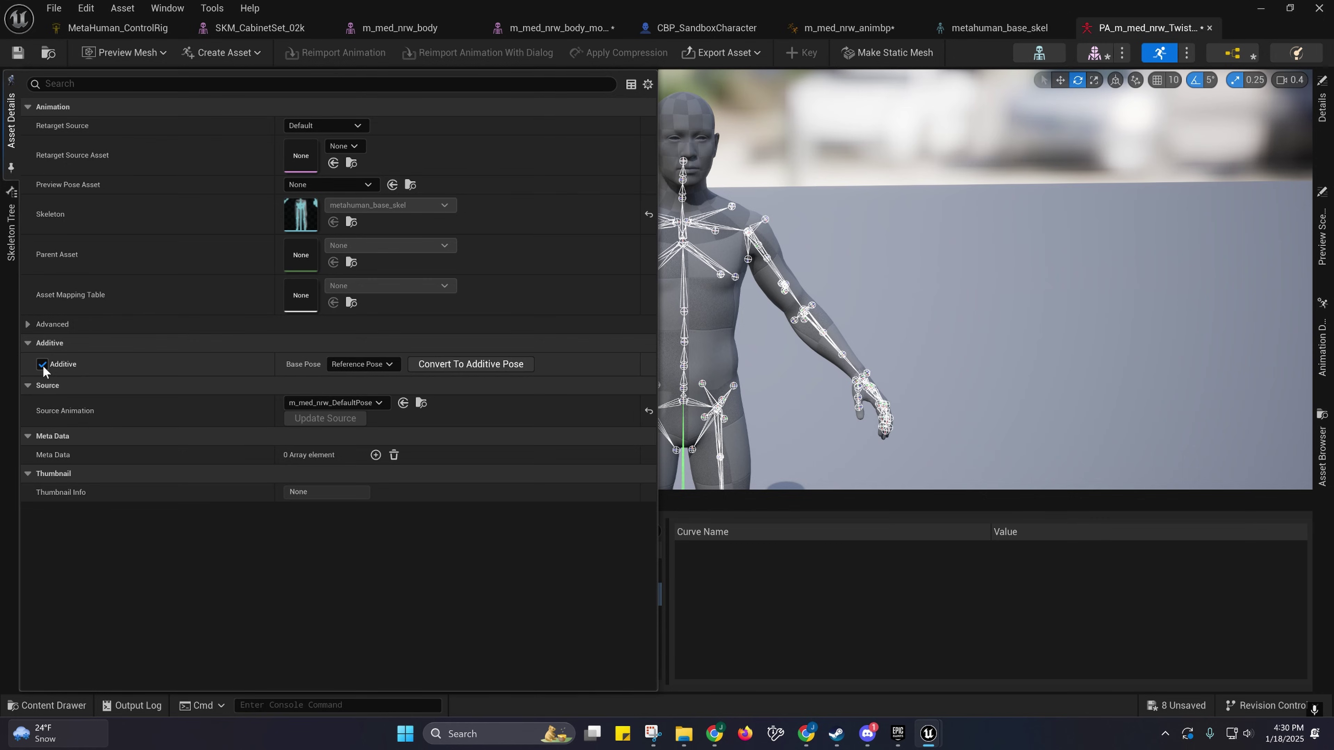
click(368, 365)
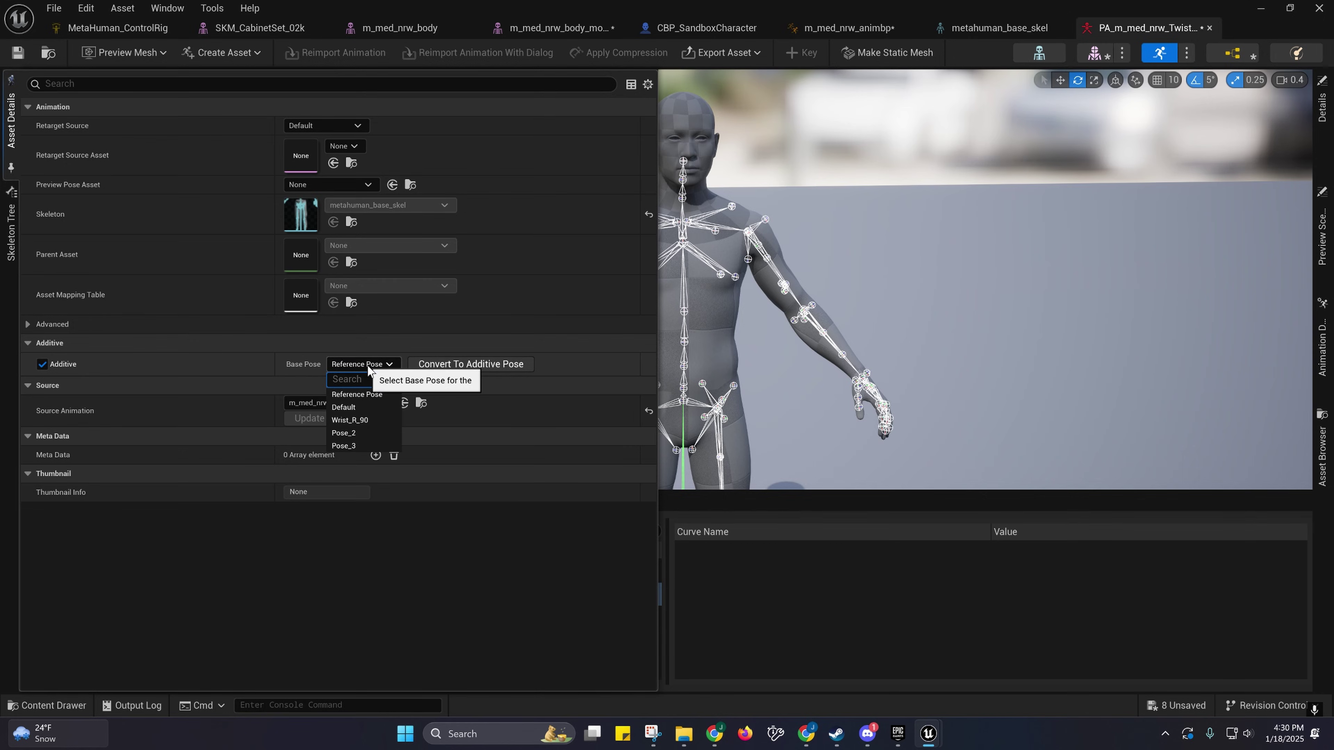
click(346, 407)
click(397, 362)
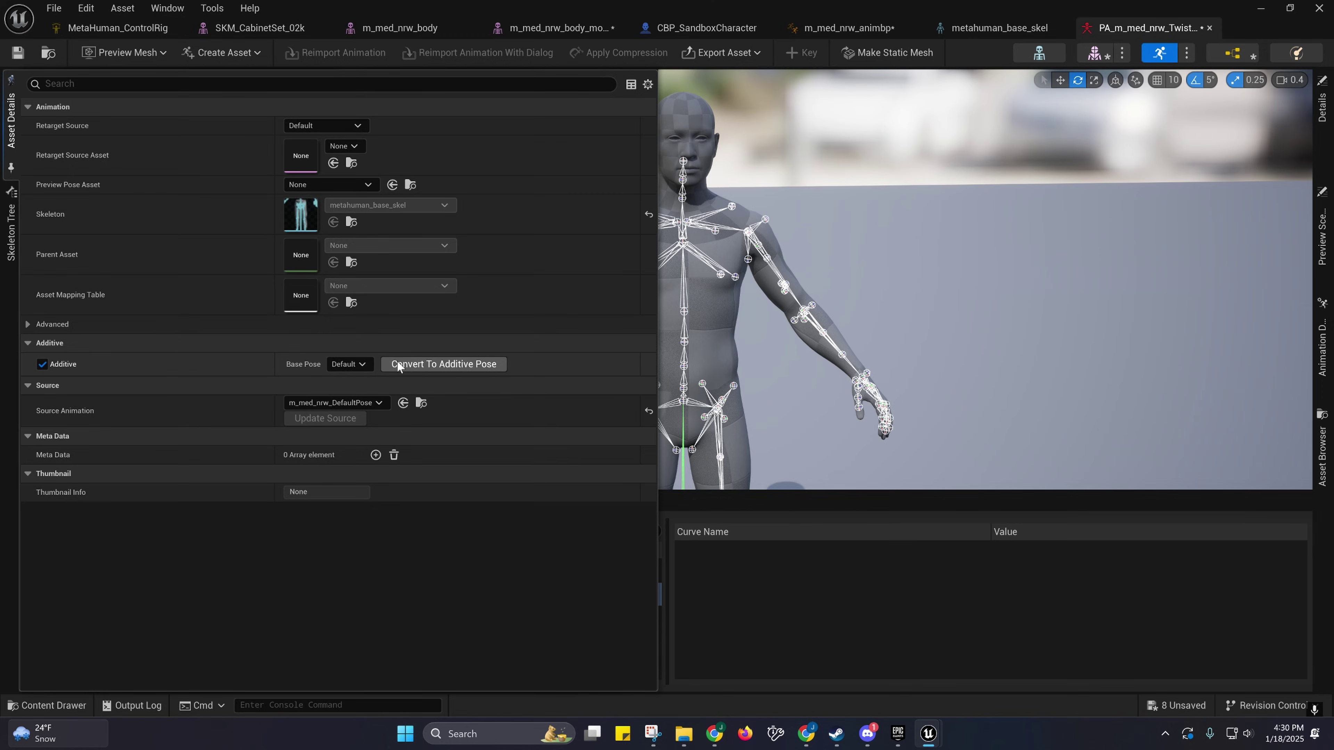
click(347, 364)
click(339, 365)
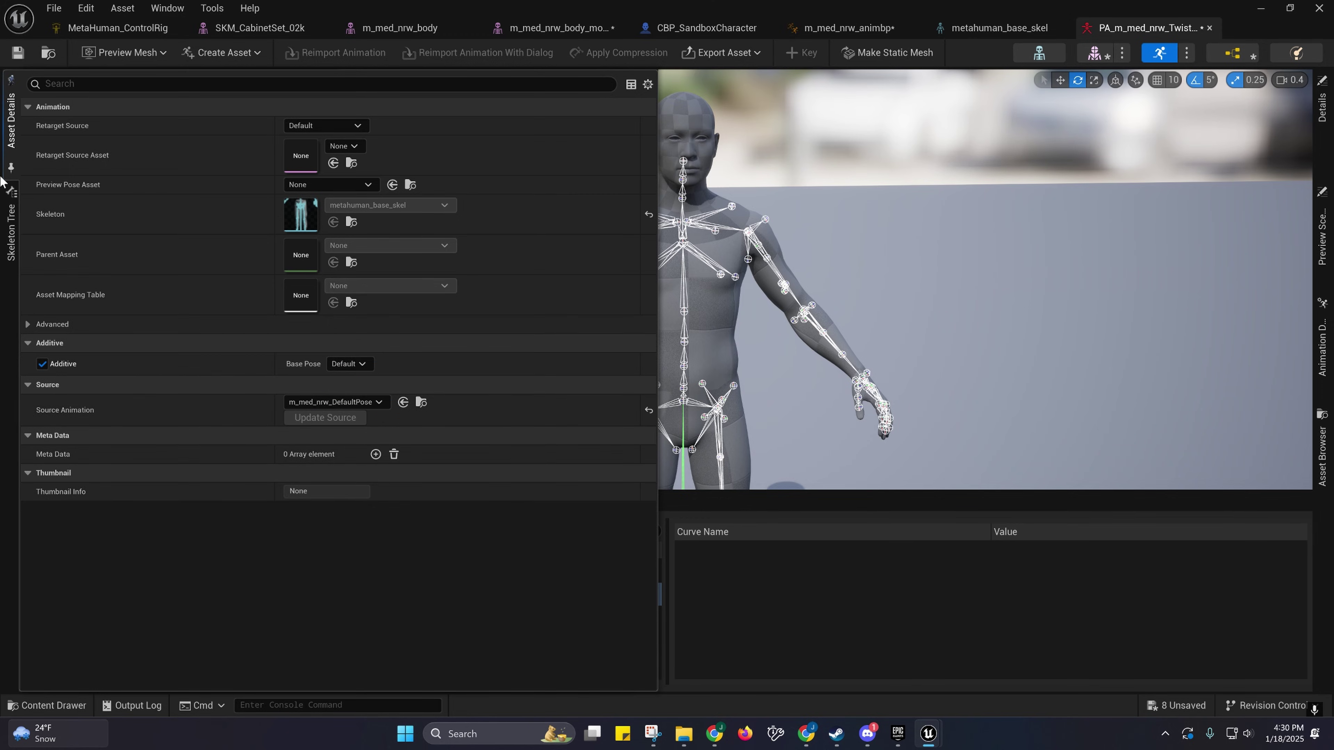
click(10, 146)
Step: Check the additive Wrist_R_90 and Pose_2 poses by varying their weights, resetting each weight to 0
drag(426, 593, 499, 594)
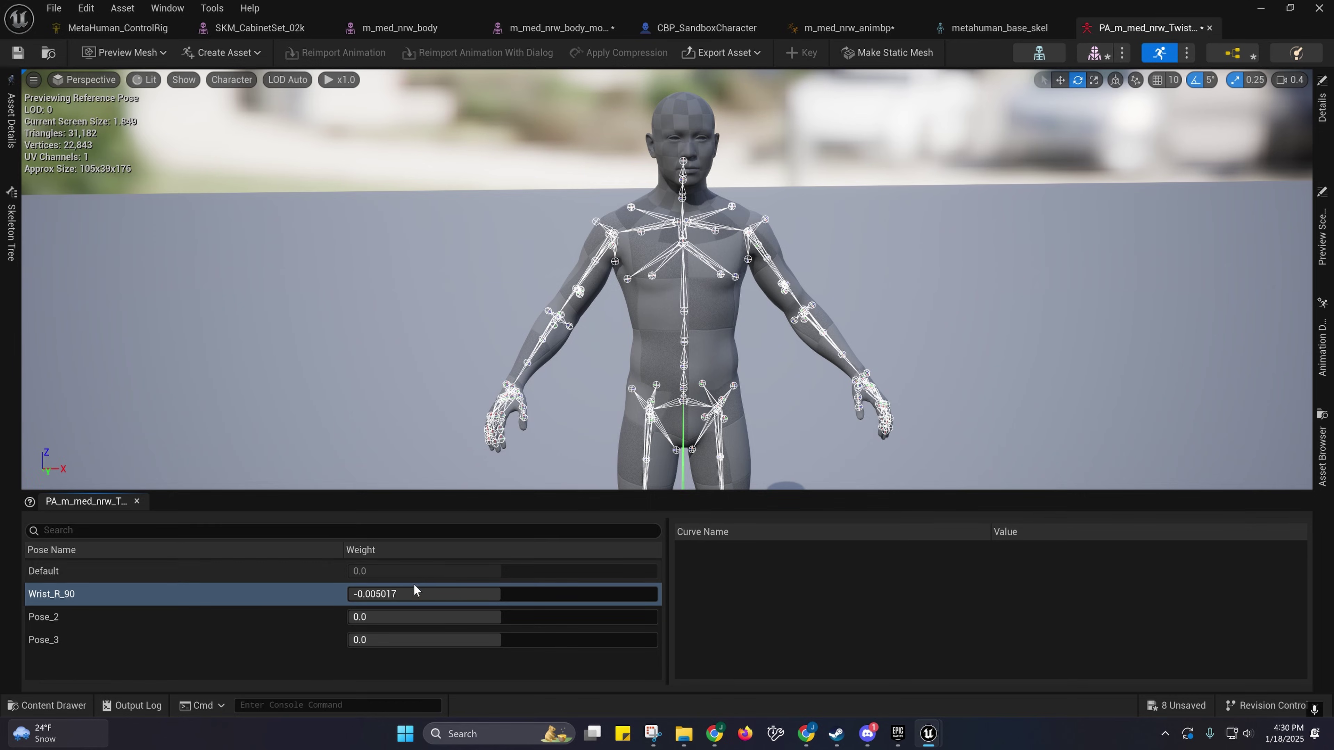
click(408, 593)
text(0)
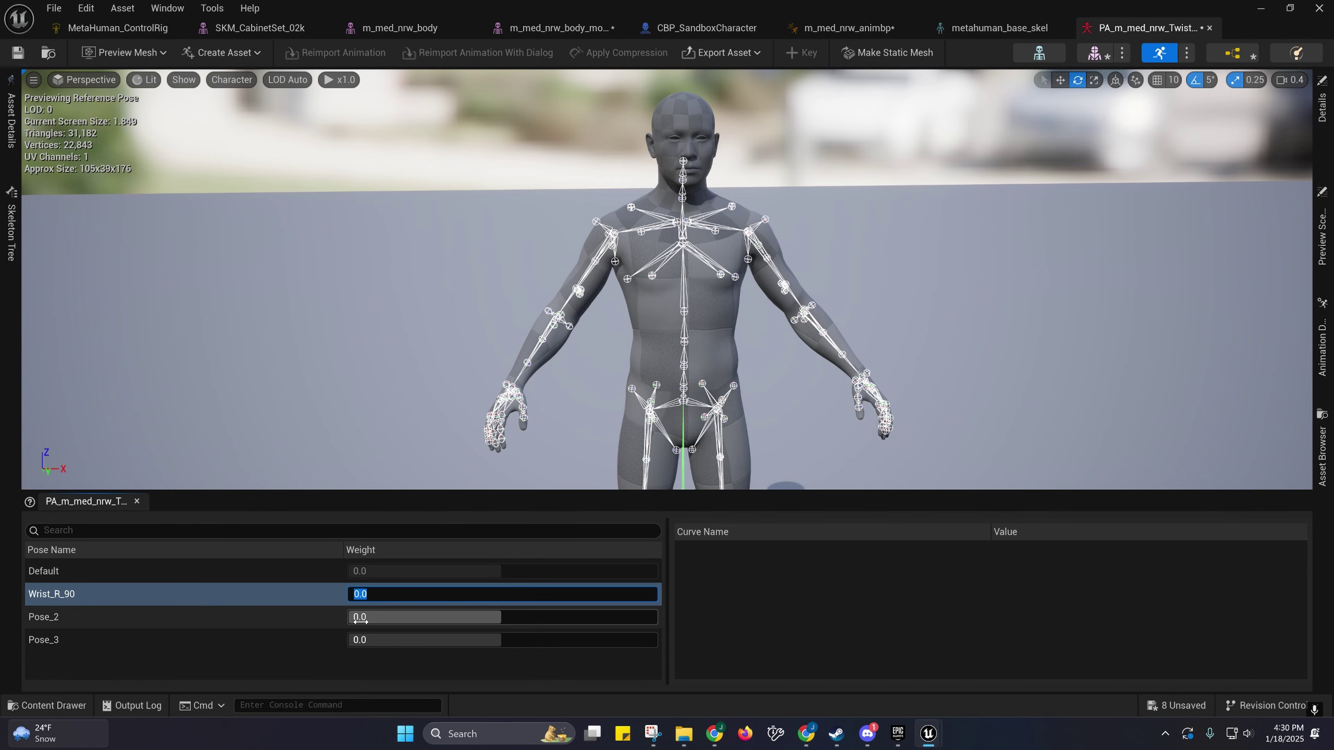
click(77, 619)
drag(411, 618, 504, 618)
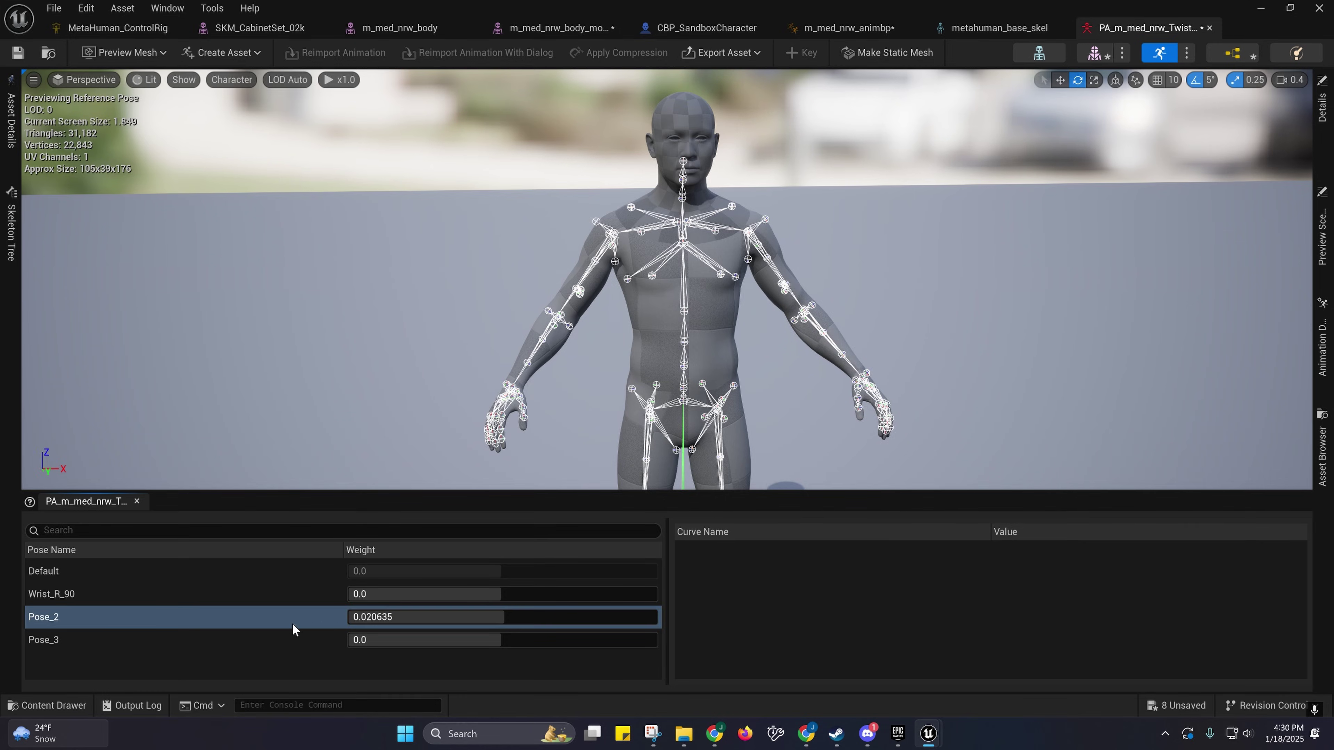
click(403, 616)
text(0)
key(Return)
Step: Rename Pose_2 as Wrist_180
double_click(64, 626)
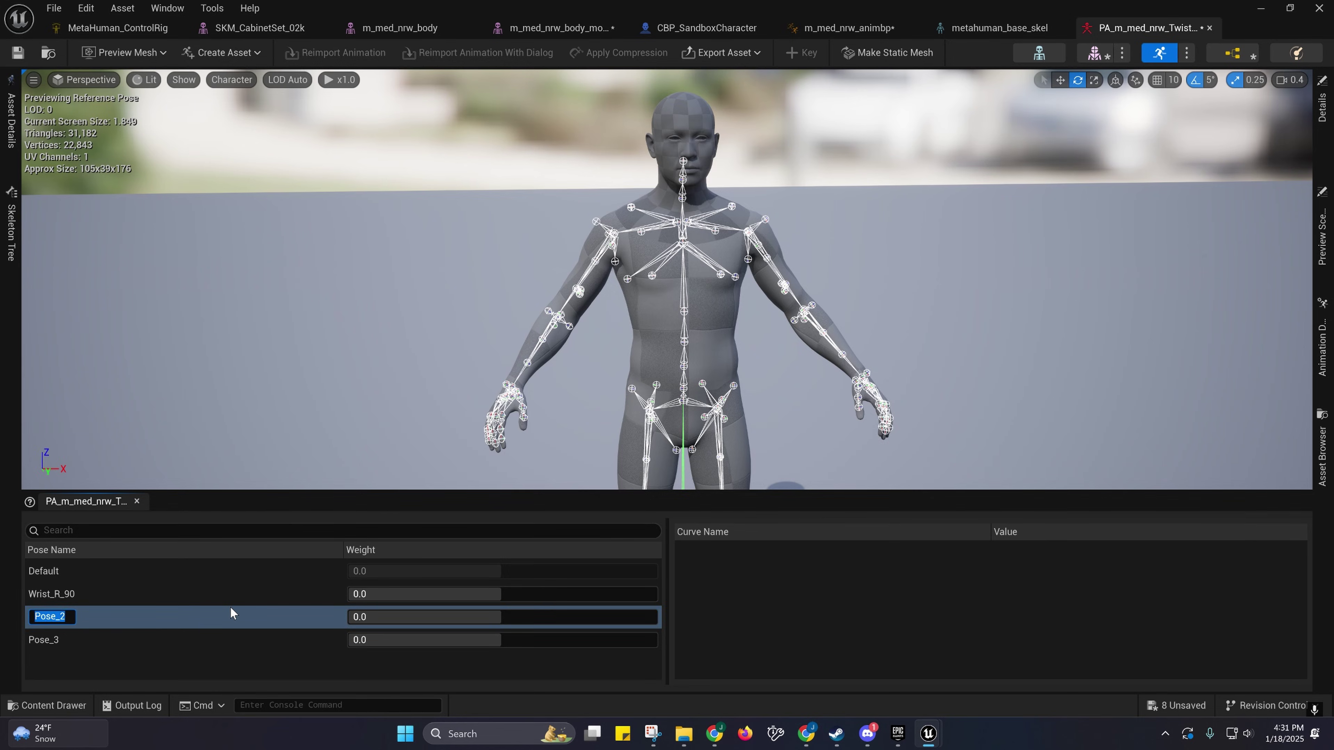
text(Wrist_R)
key(BackSpace)
text(180)
key(Return)
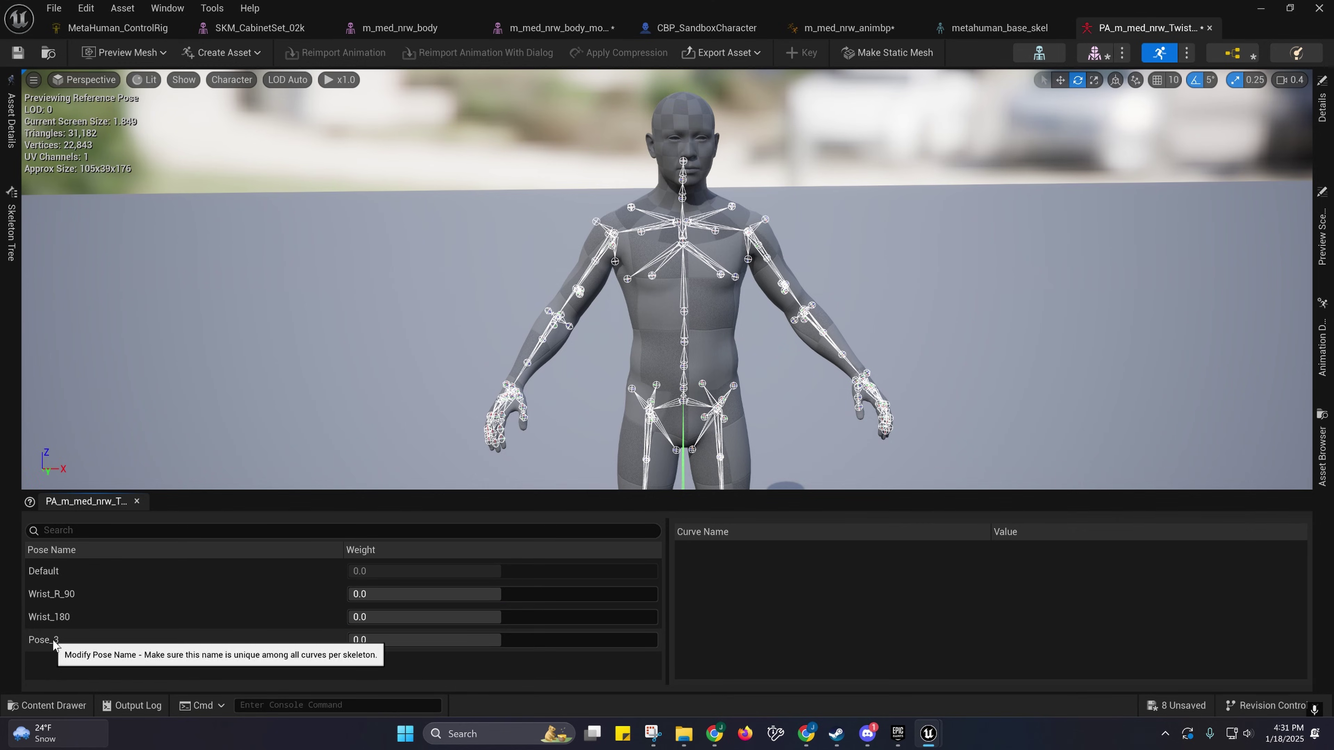
Step: Preview Pose_3 on the character by varying its weight, and return the weight to 0
click(46, 650)
drag(381, 644, 446, 644)
click(407, 643)
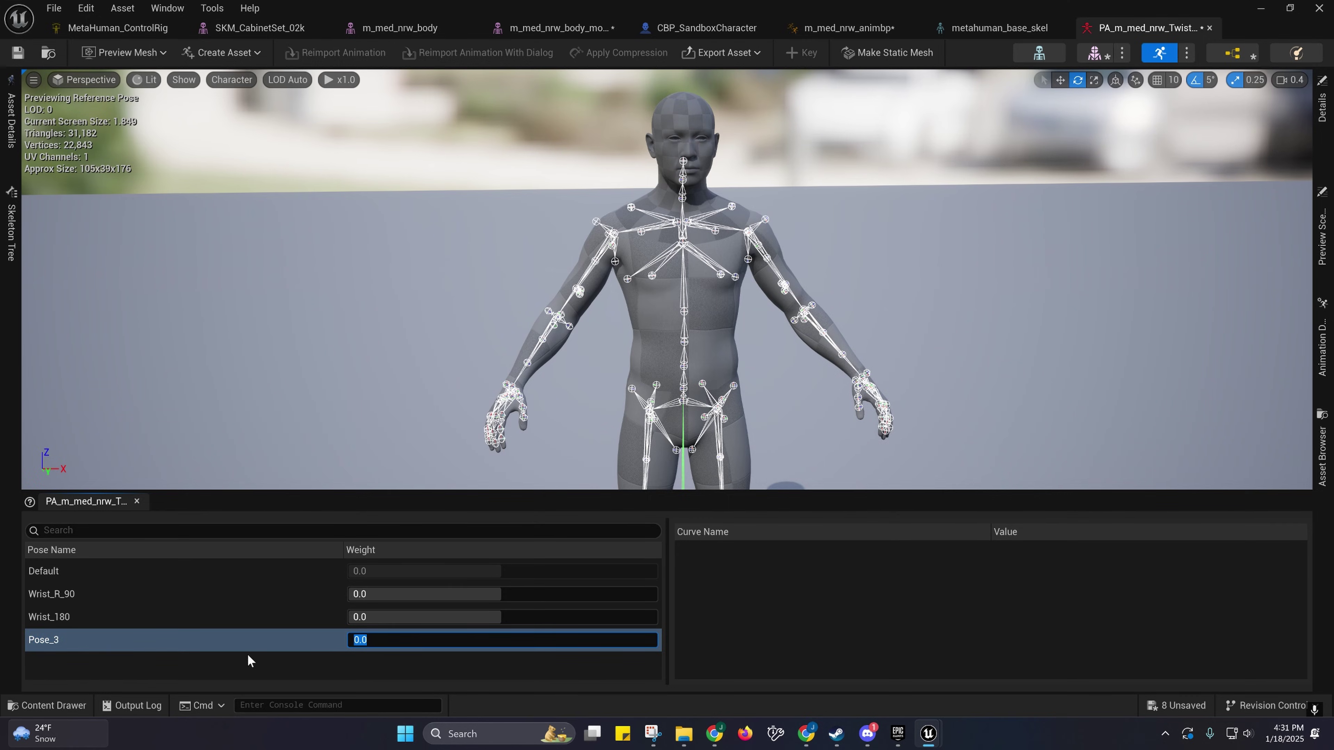
Step: Rename Pose_3 as Wrist_L_90 and save the pose asset
double_click(64, 641)
text(Wrist_L_90)
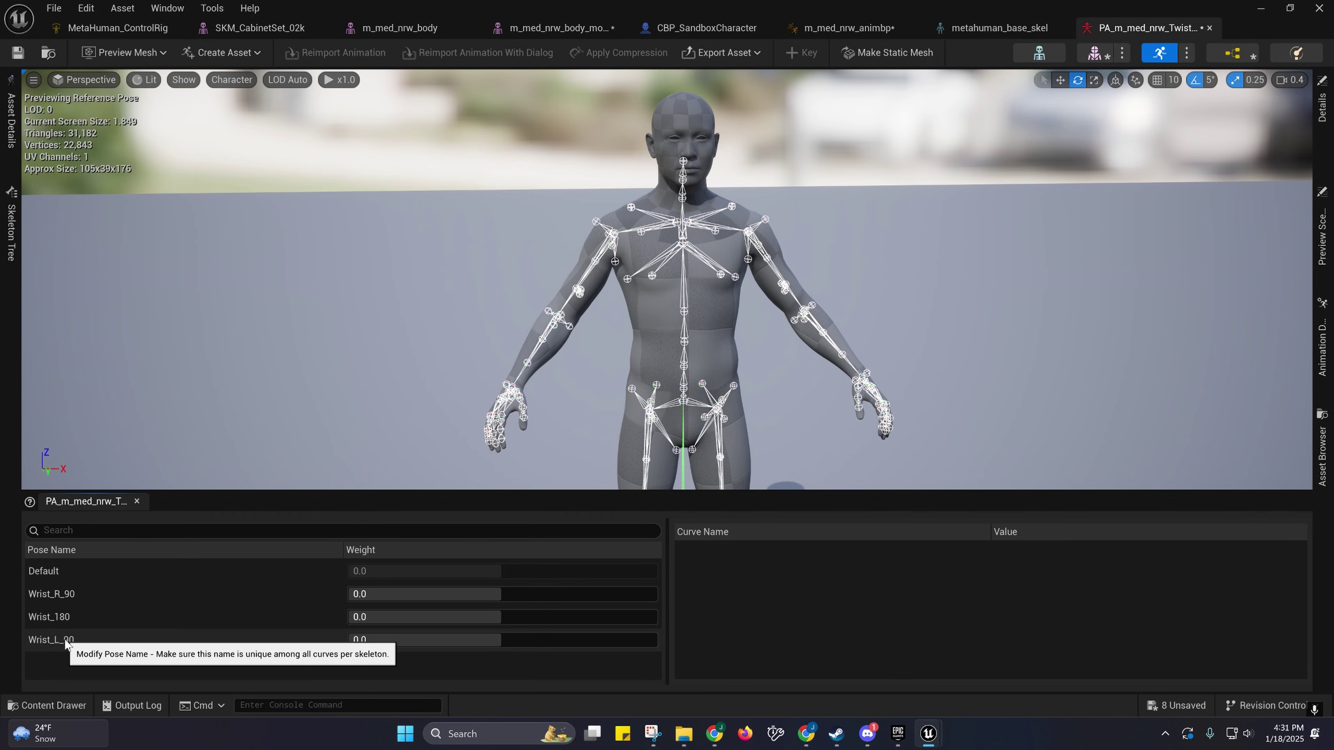
key(Return)
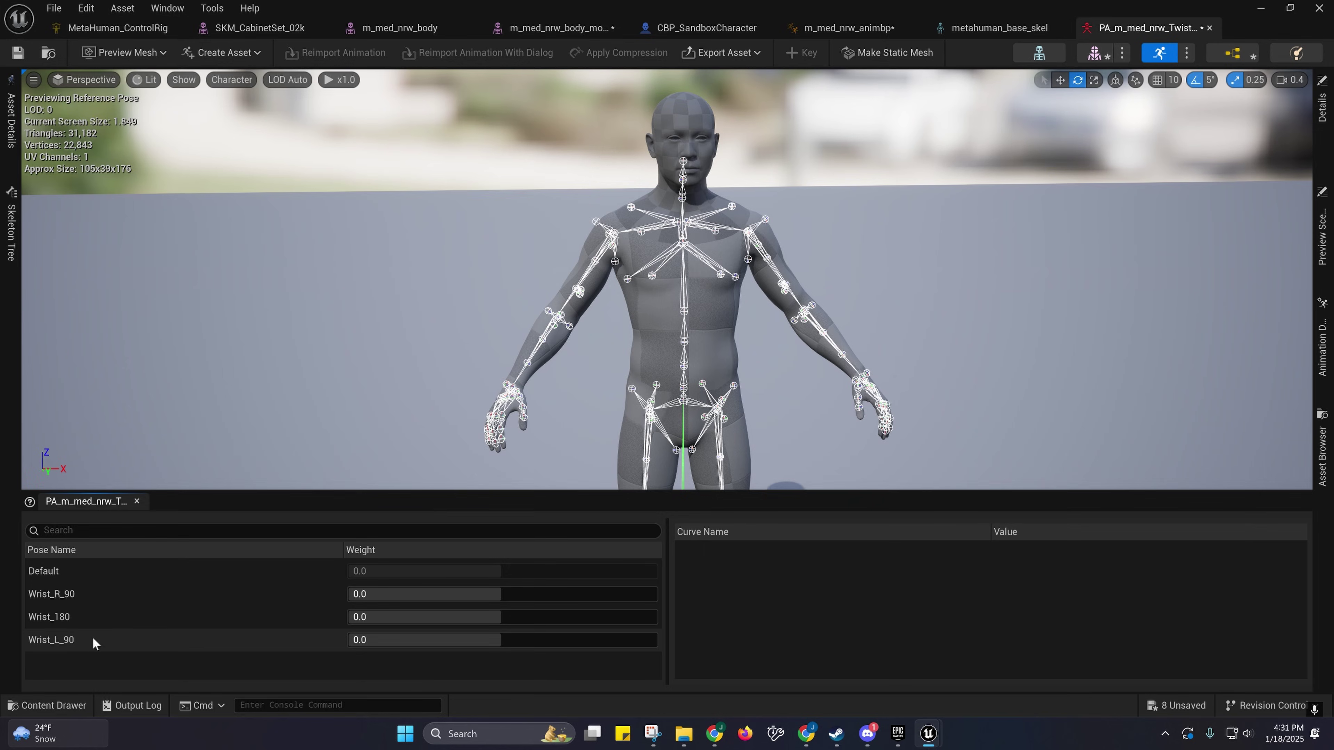
click(18, 52)
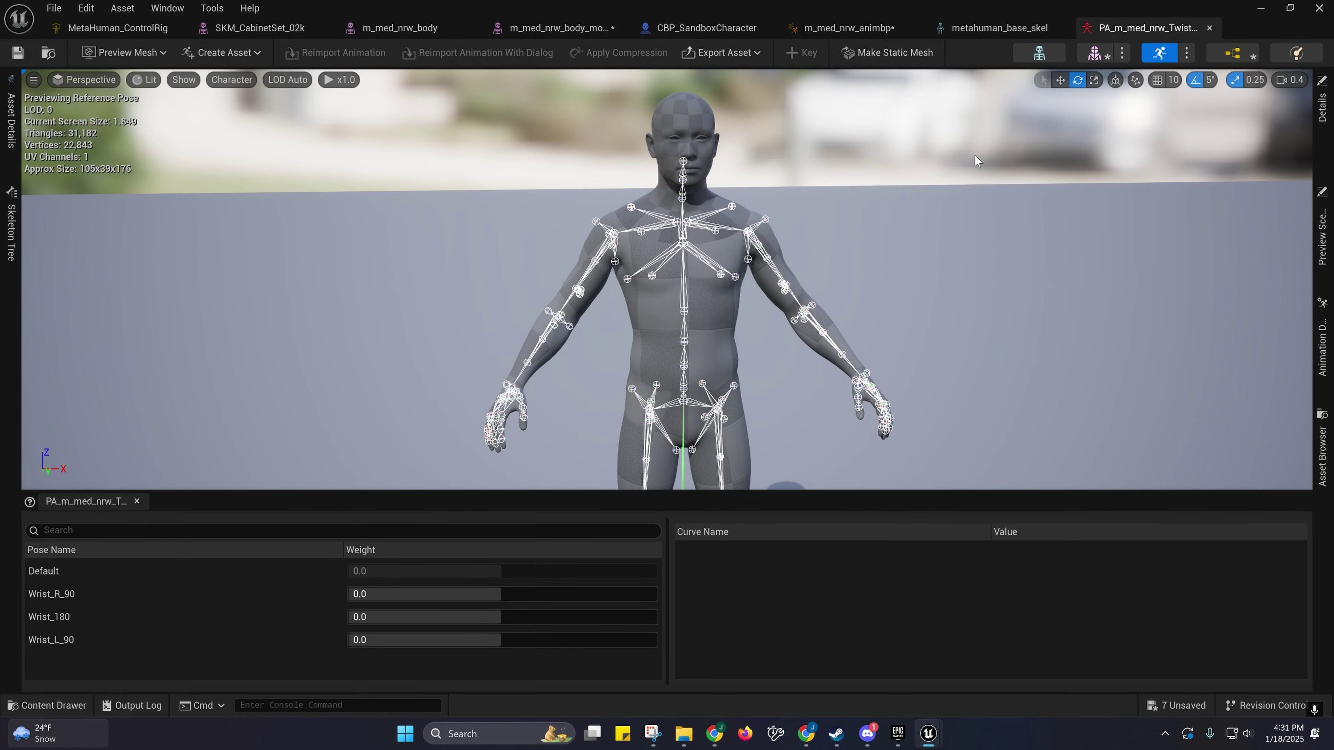
Step: Create an Animation Blueprint in the PoseDriver folder using the metahuman_base_skel skeleton
click(46, 53)
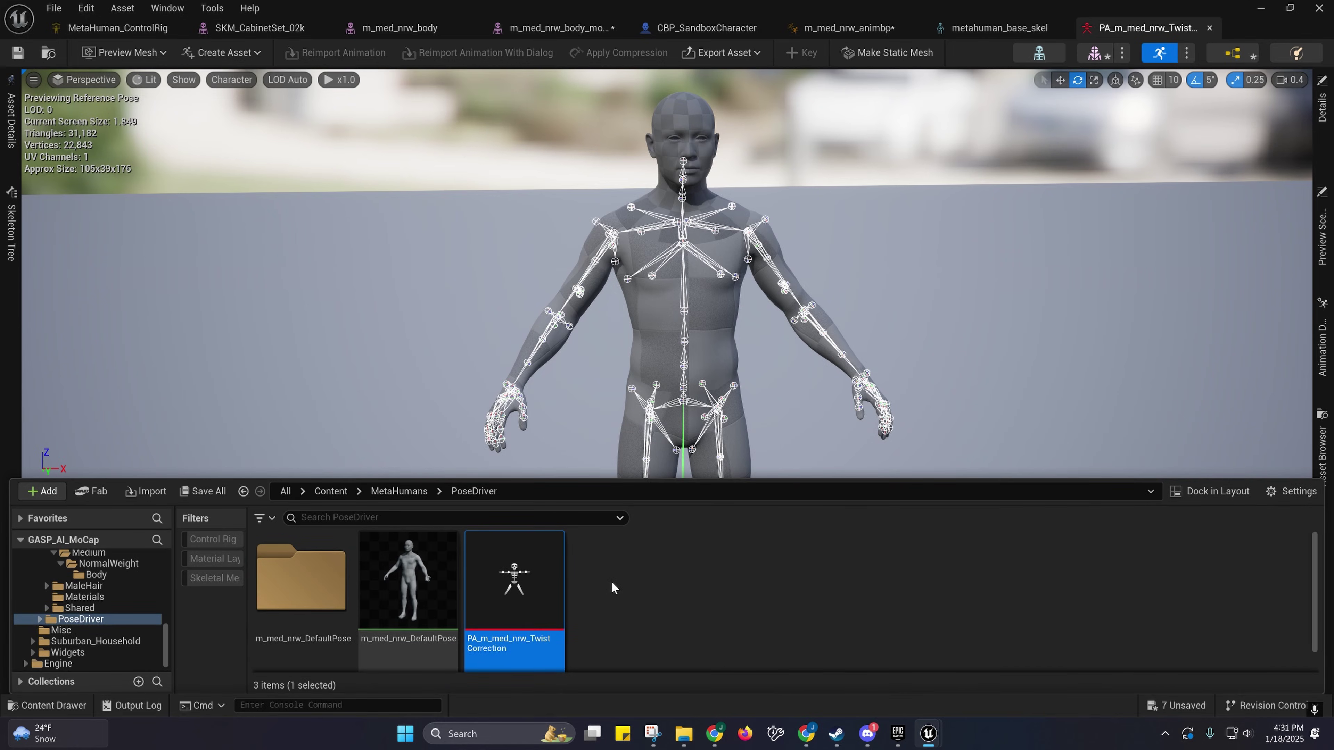
right_click(611, 580)
mouse_move(735, 295)
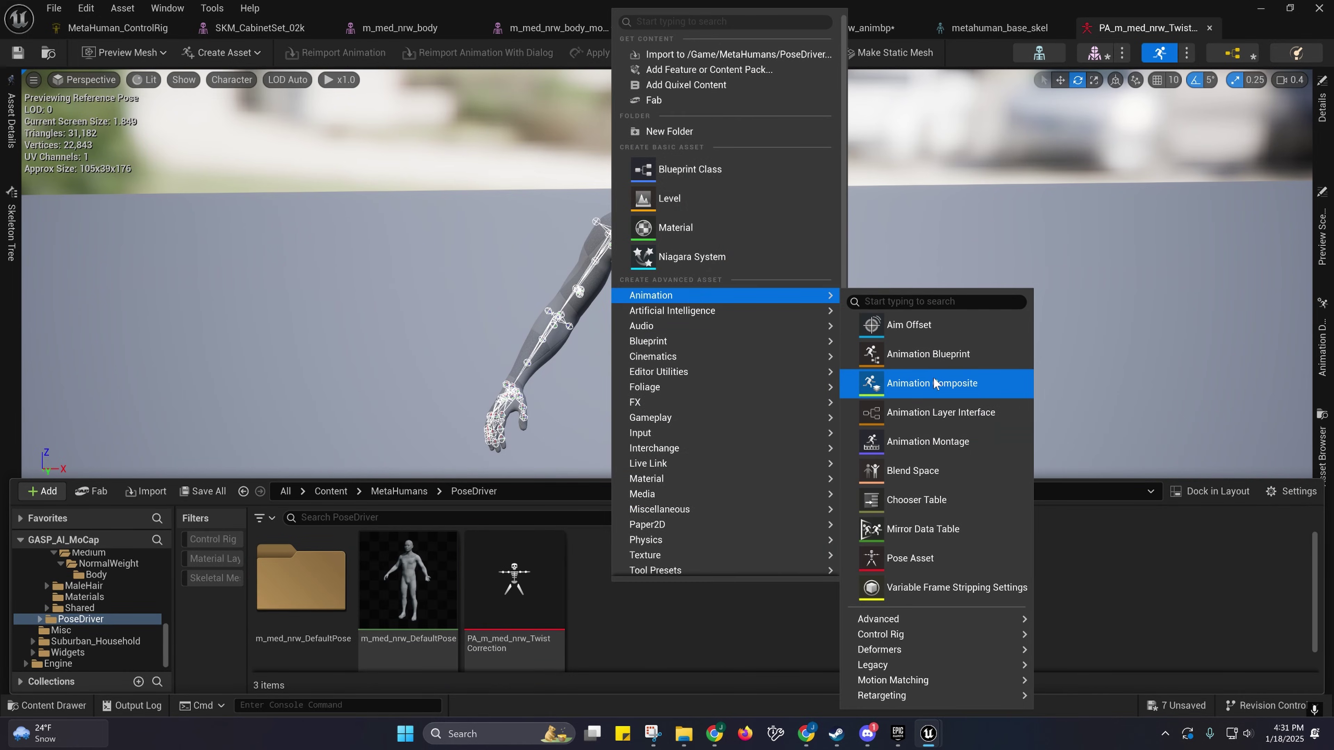
click(927, 355)
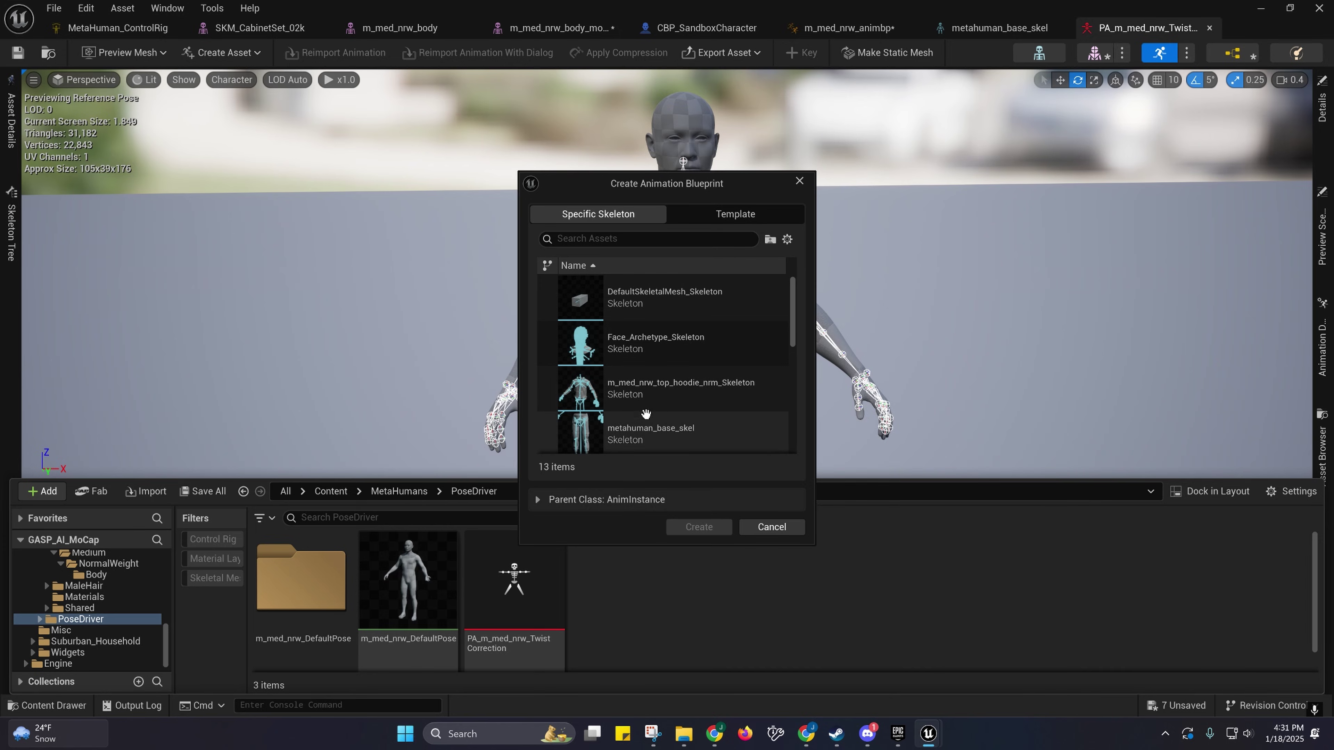
click(609, 429)
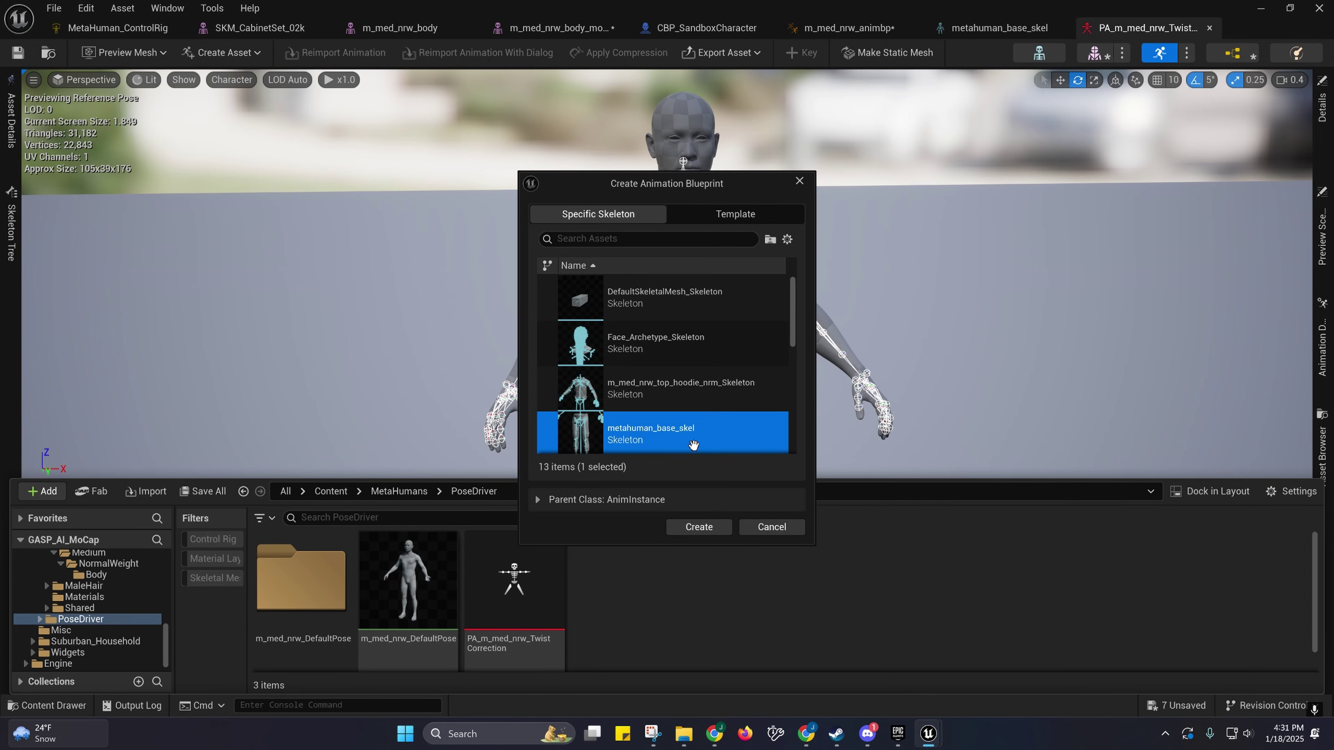
click(692, 528)
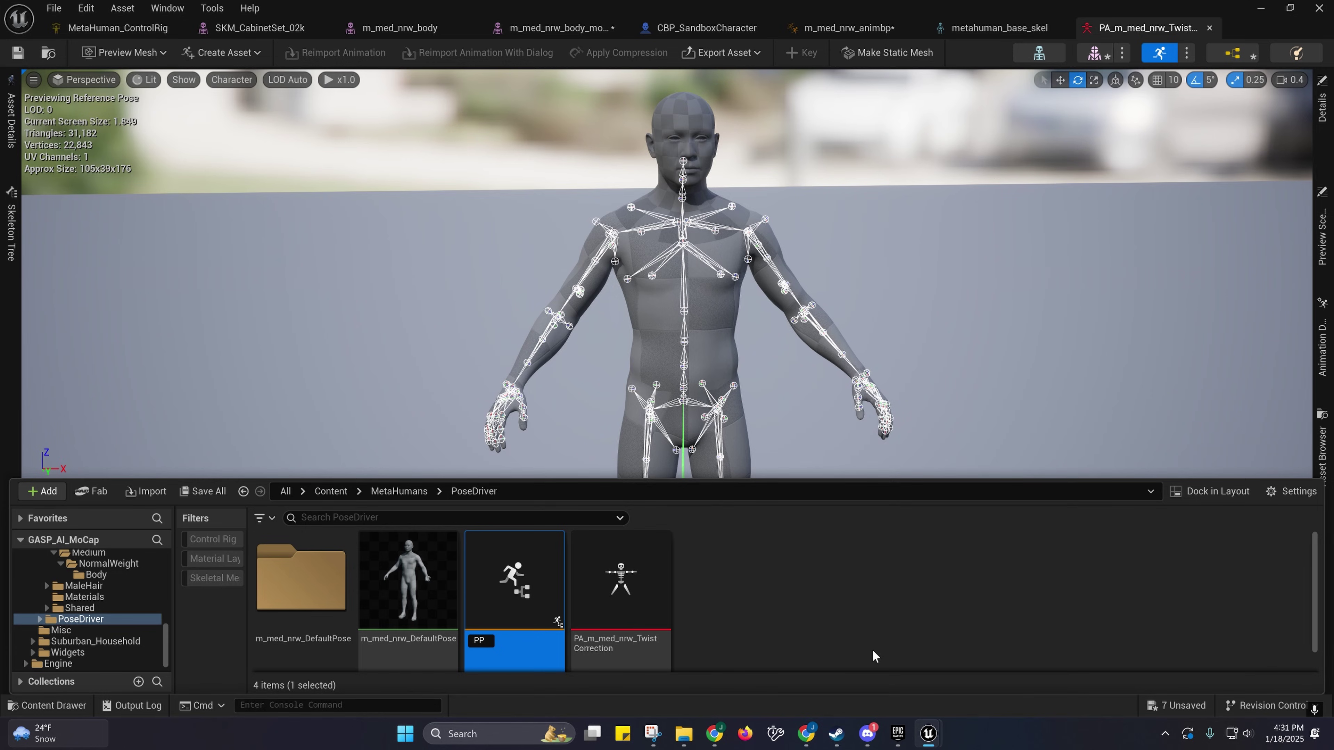
Step: Name the new animation blueprint AnimBP_TwistCorrection
key(BackSpace)
key(BackSpace)
key(BackSpace)
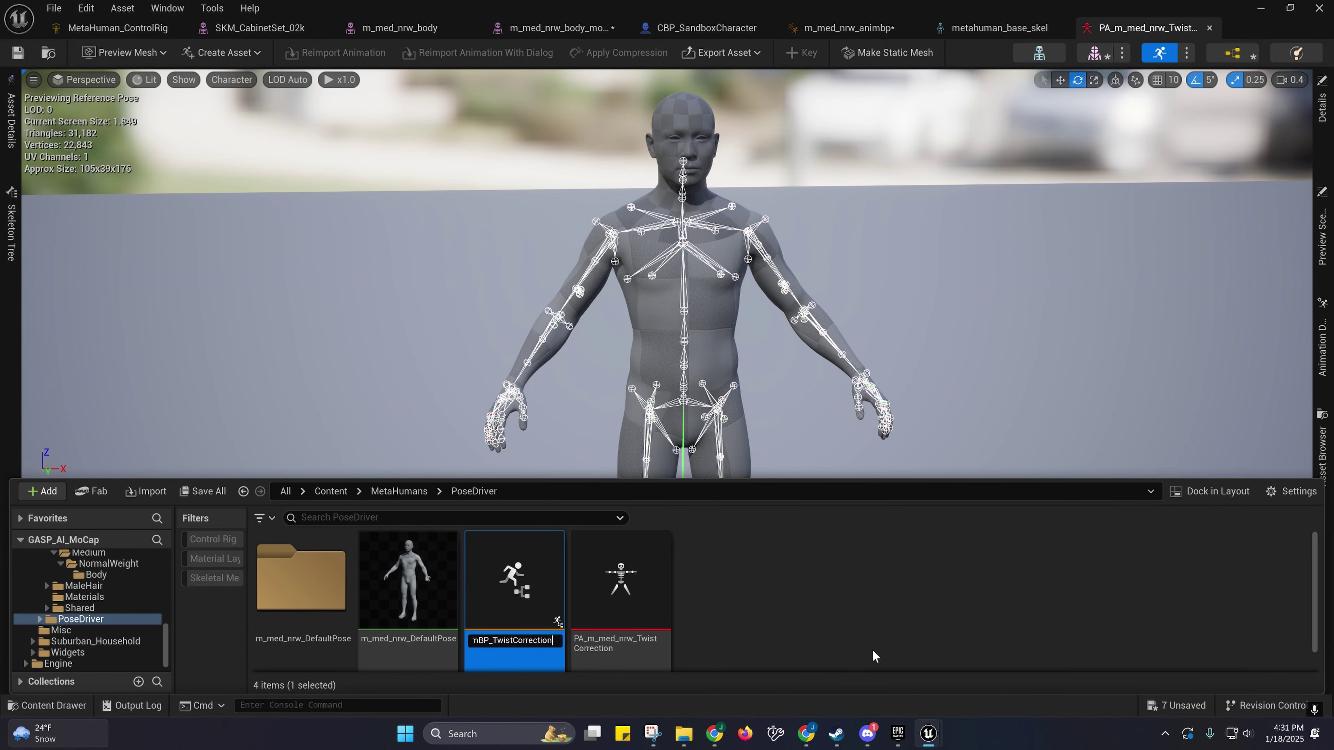
key(Return)
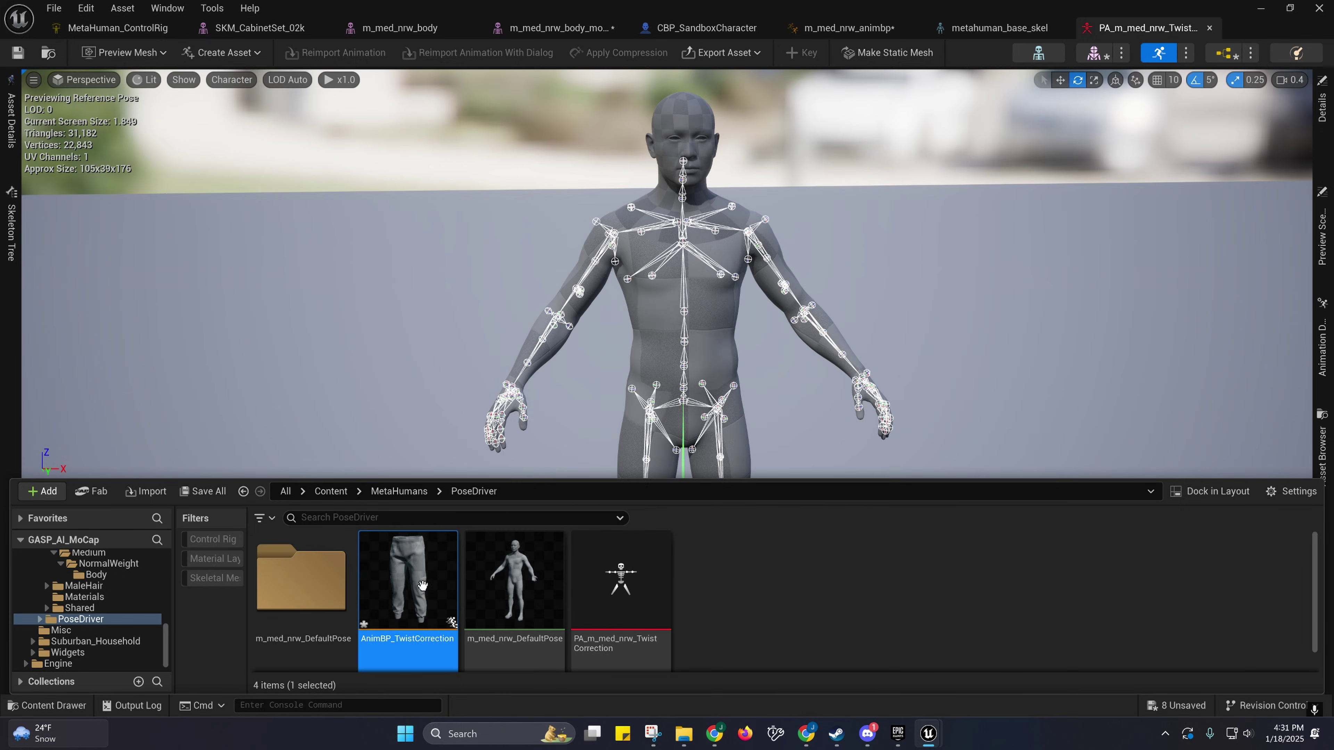
Step: Open AnimBP_TwistCorrection, set its preview mesh to m_med_nrw_body_mocap, apply it to the asset, and frame the whole body
double_click(416, 584)
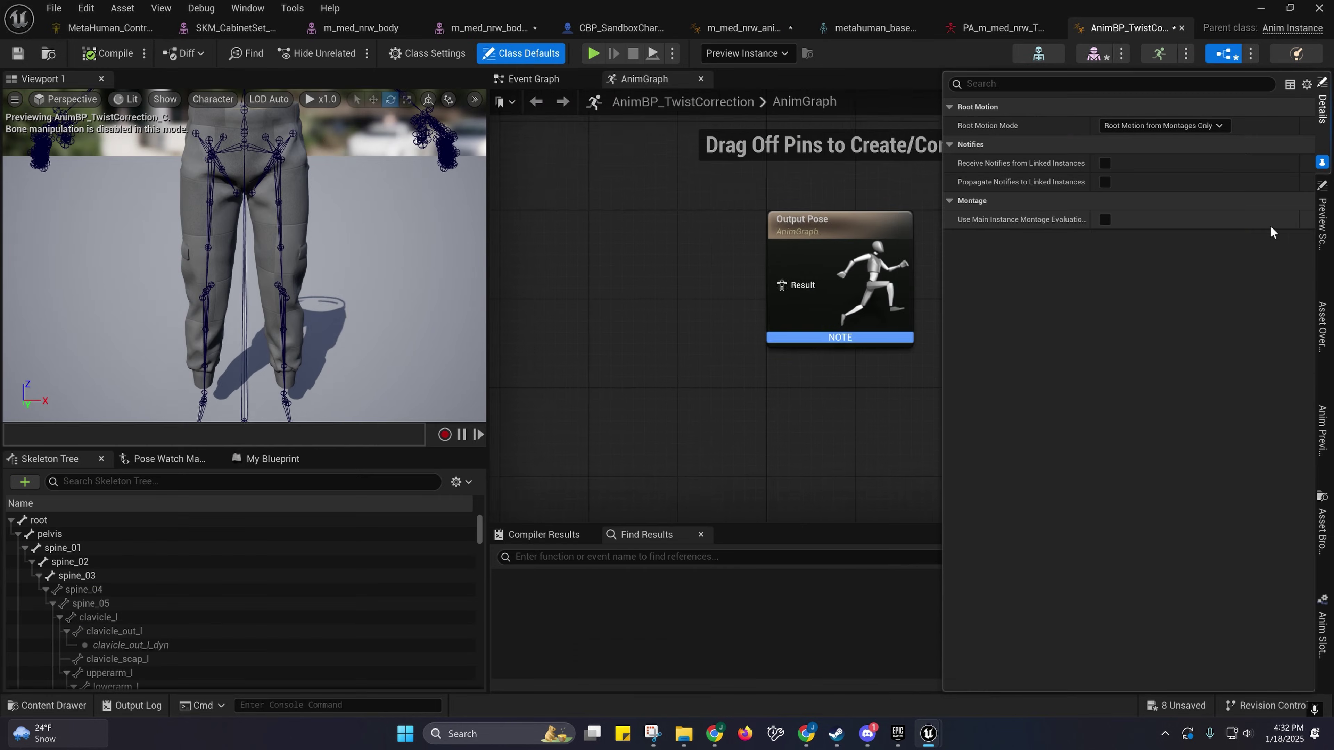
click(1088, 166)
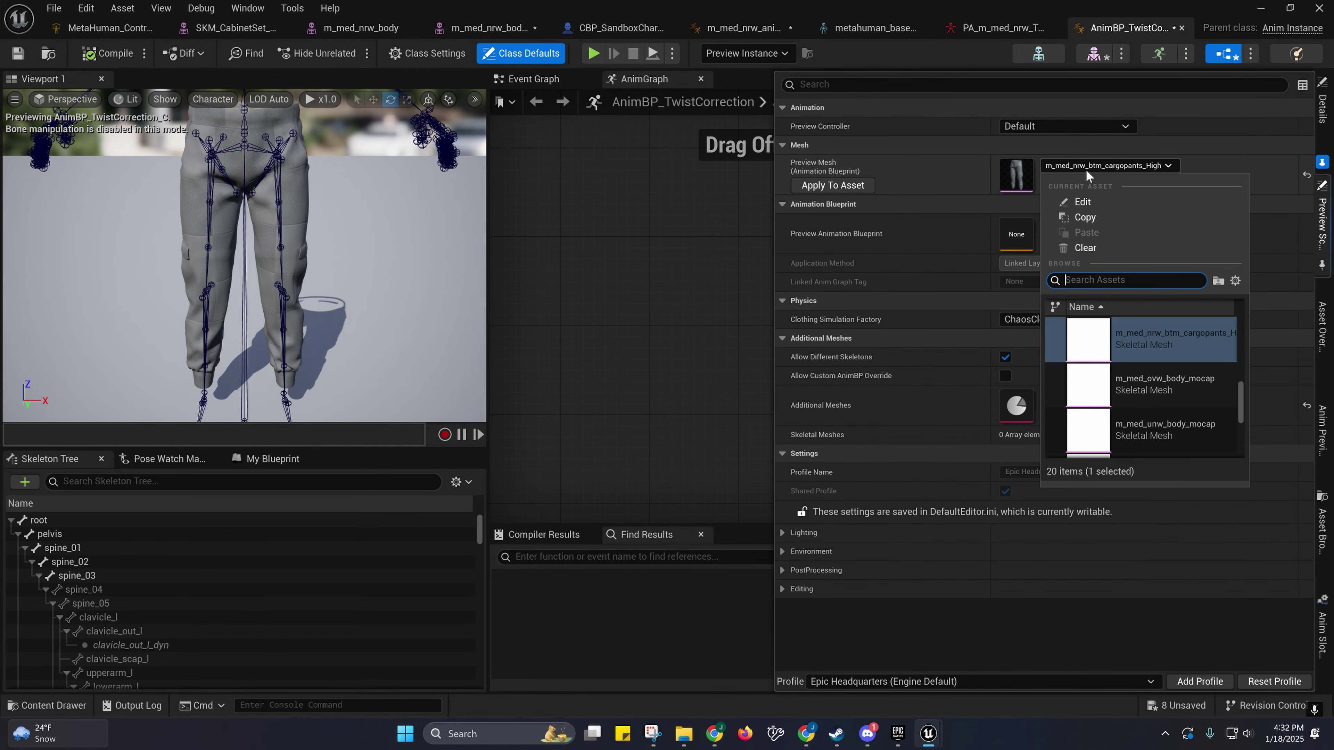
text(m_med_nrw)
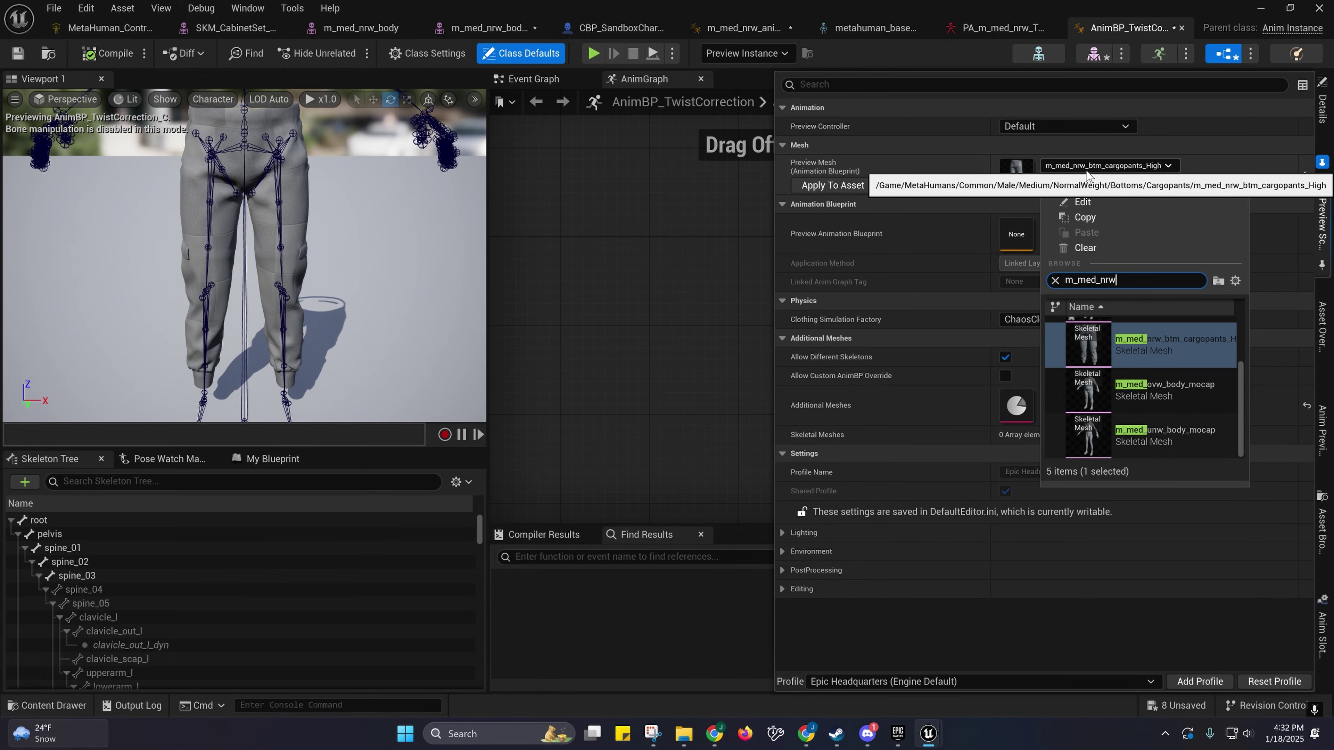
click(1130, 387)
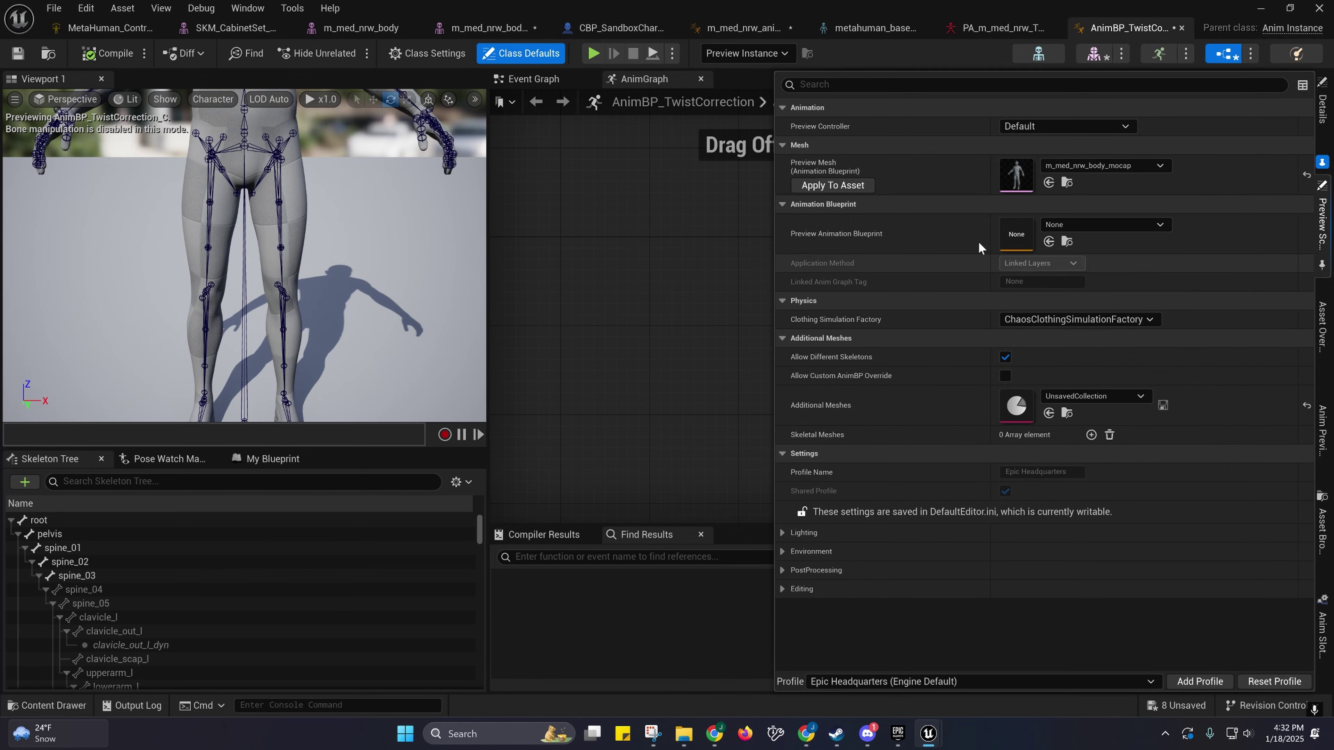
click(833, 185)
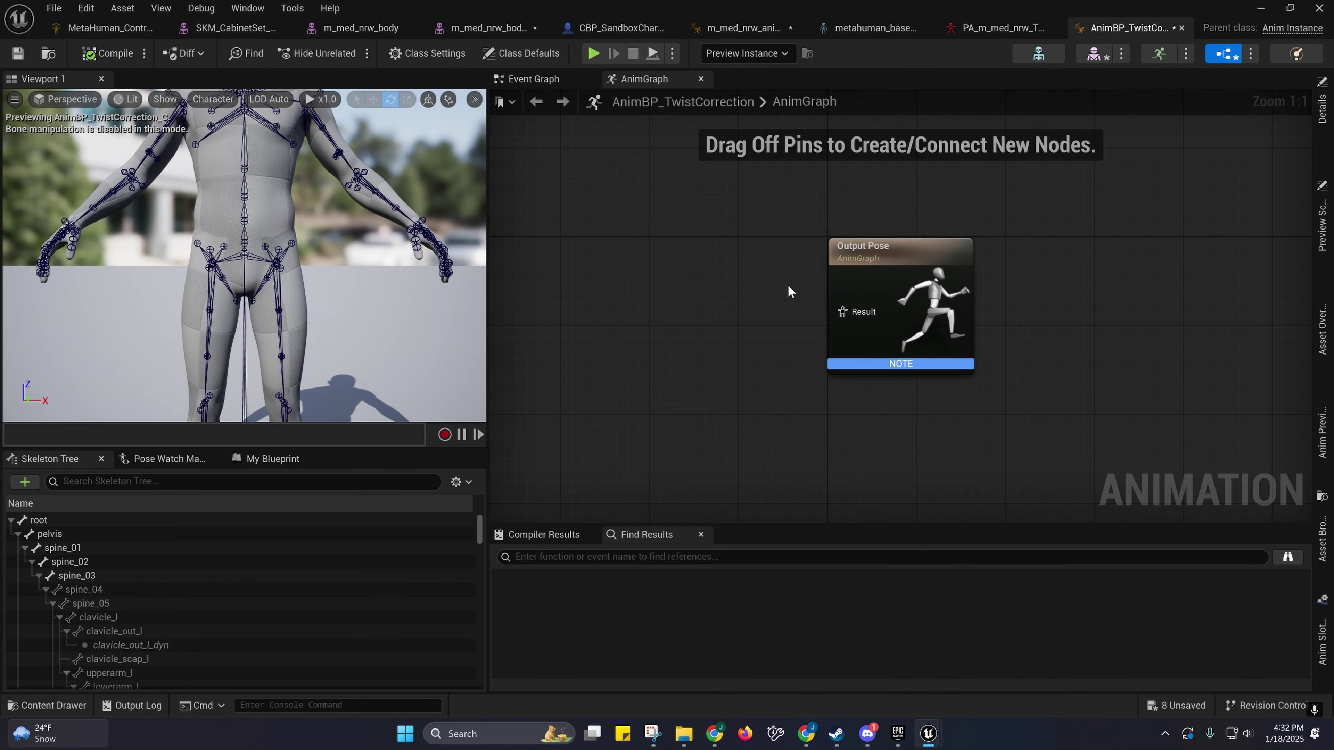
key(f)
key(w)
right_drag(288, 275, 288, 284)
key(s)
key(s)
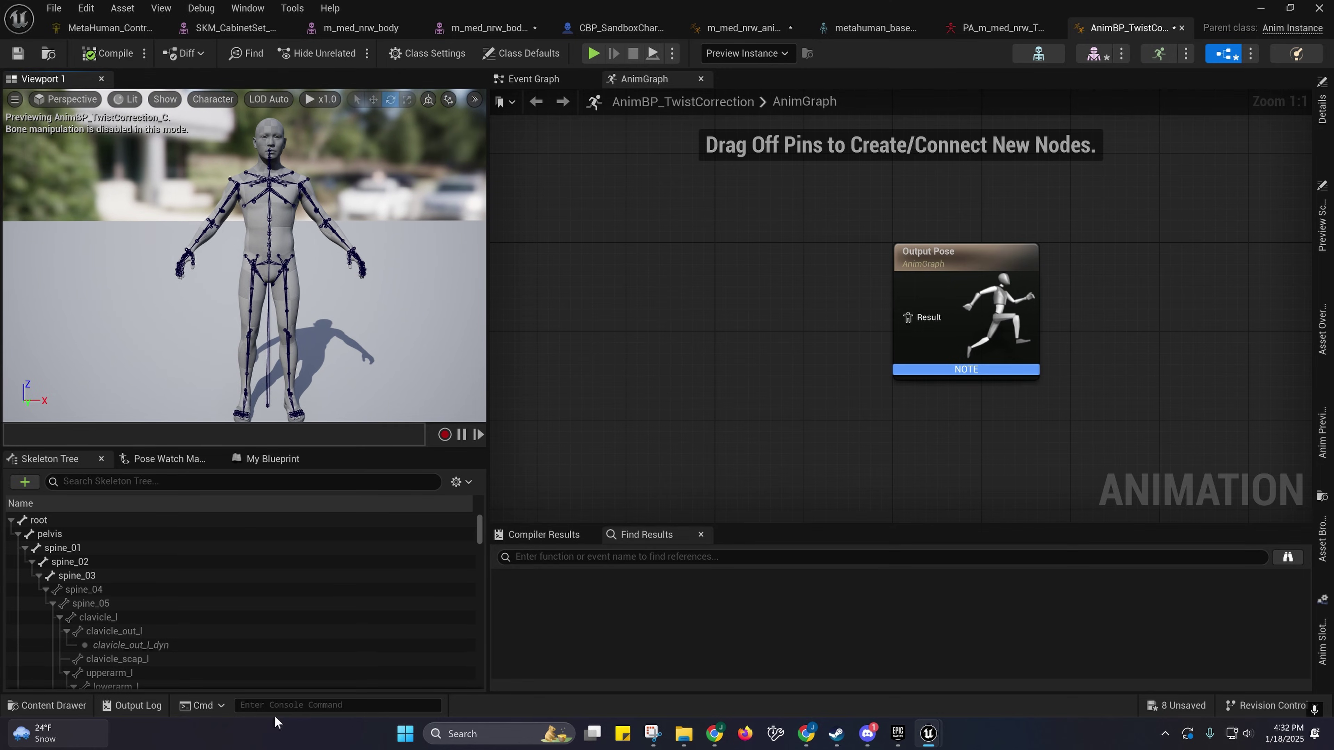
Step: Add an Input Pose node and a Pose Driver node to the AnimGraph before the Output Pose node
right_click(638, 292)
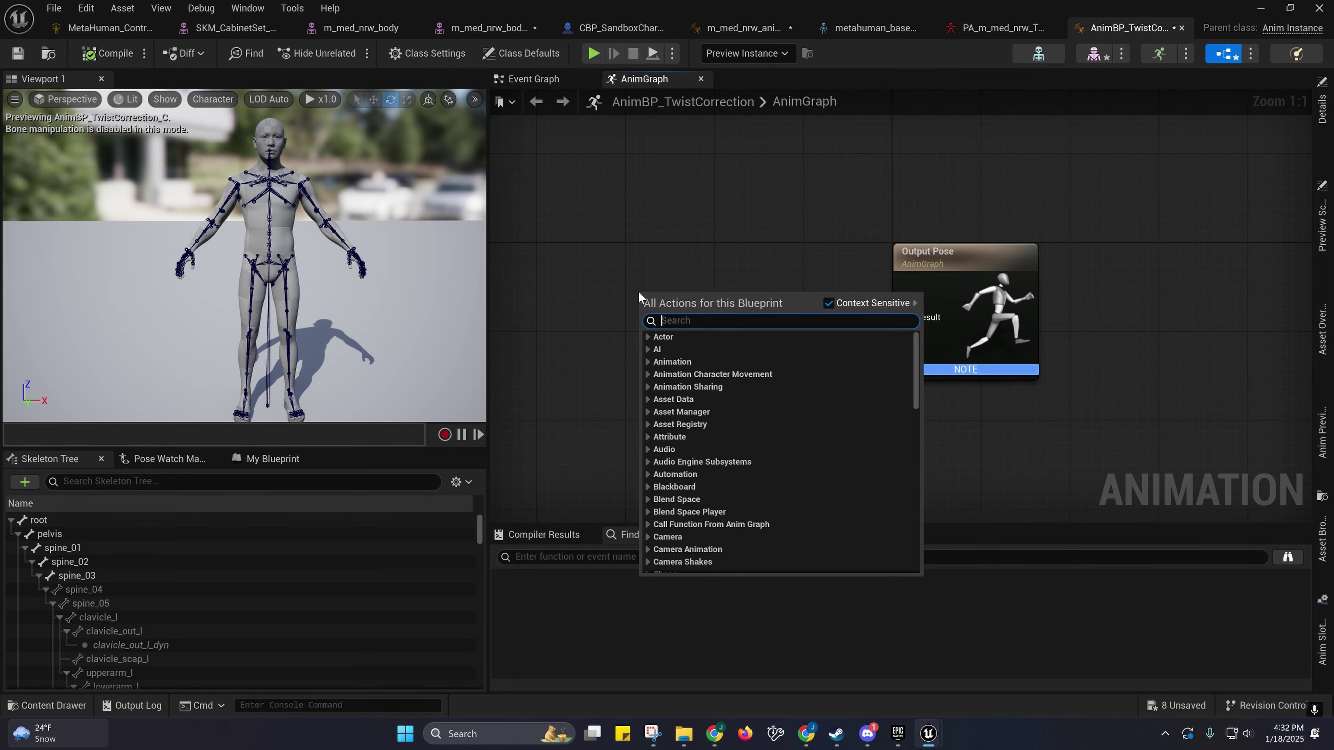
text(input pose)
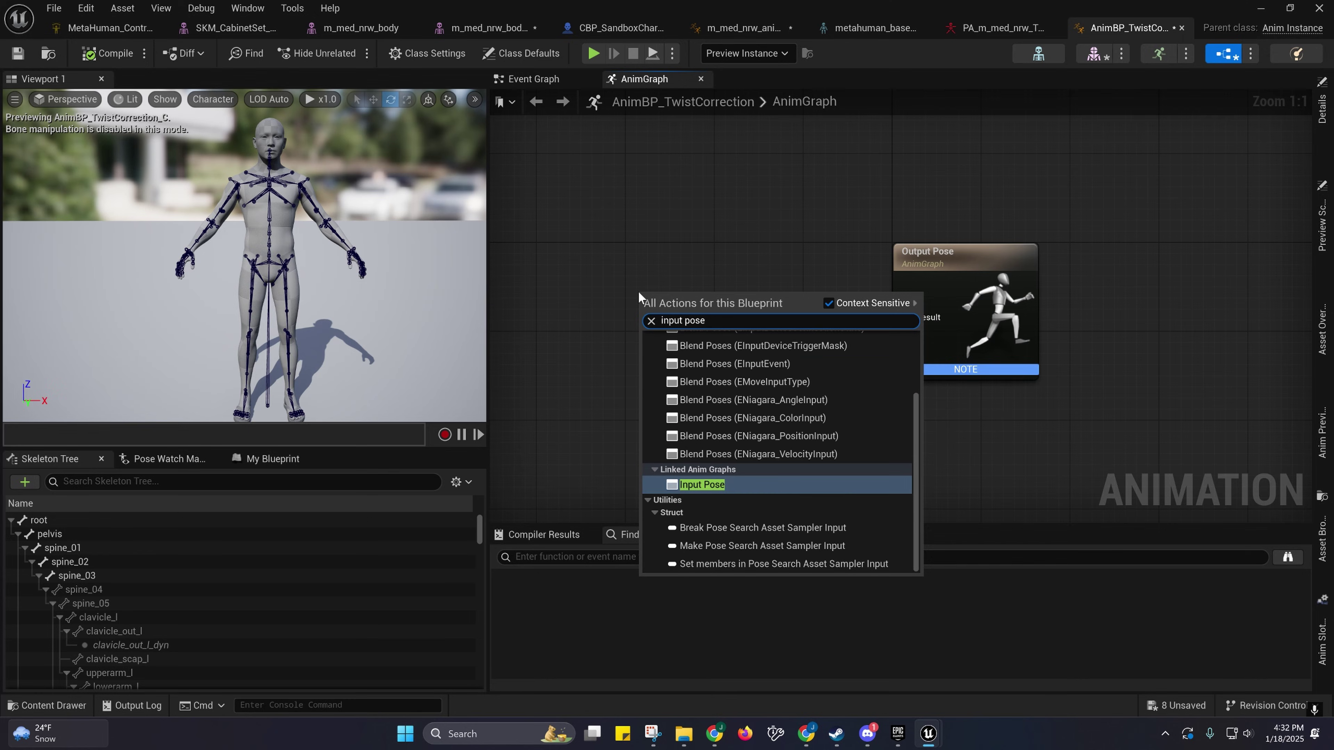
click(698, 484)
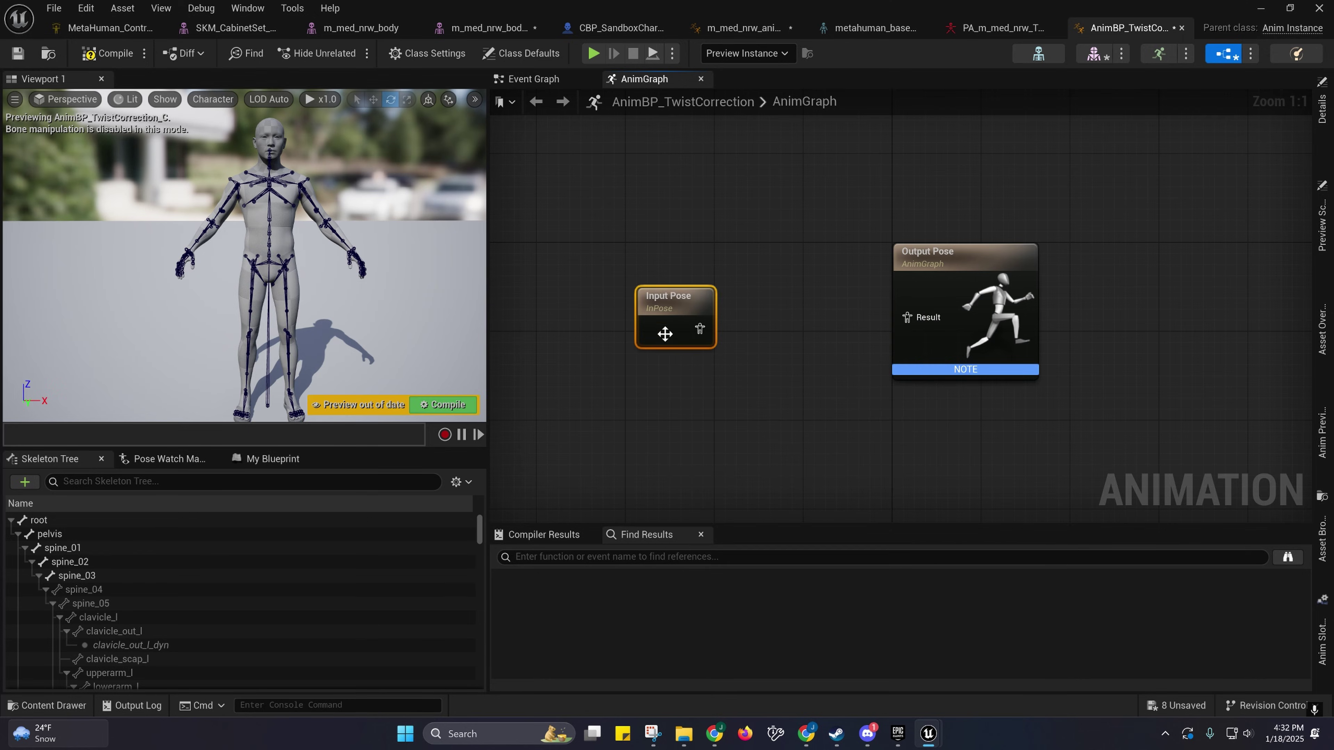
drag(665, 334, 524, 289)
right_click(675, 322)
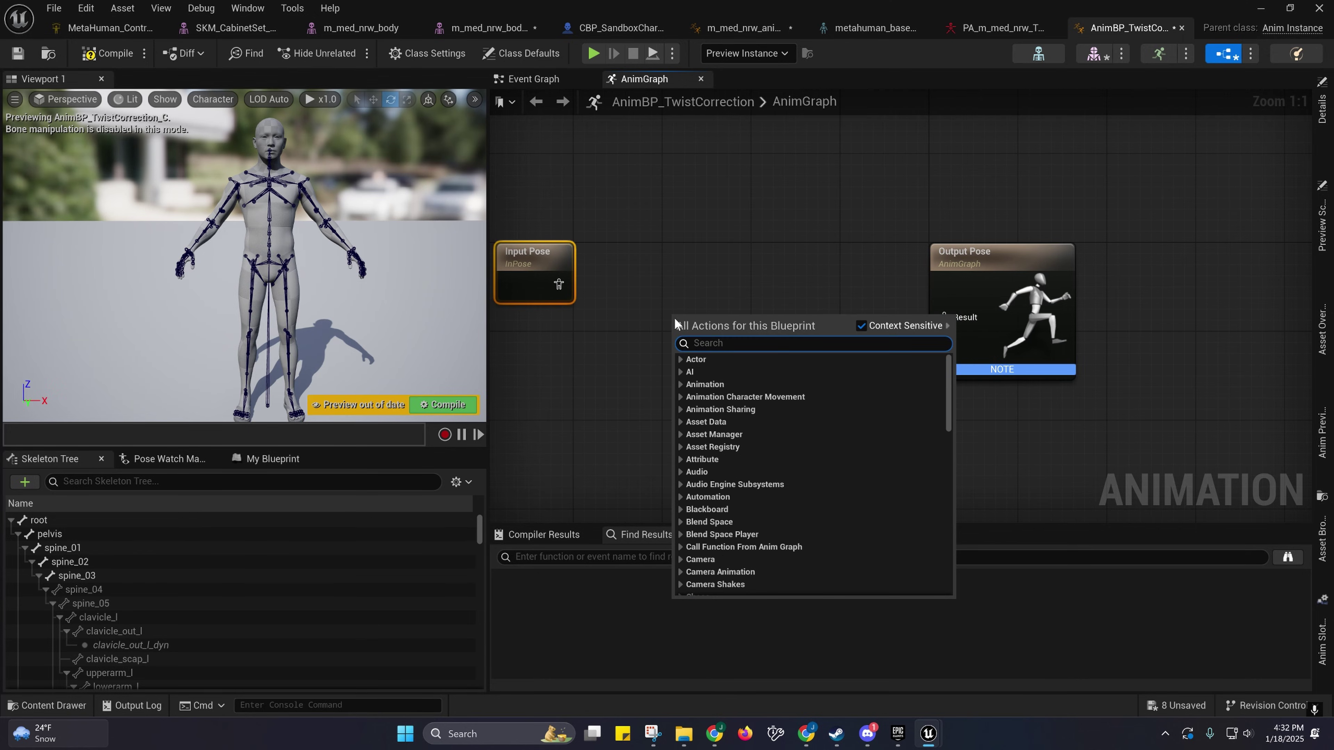
text(Pose Driver)
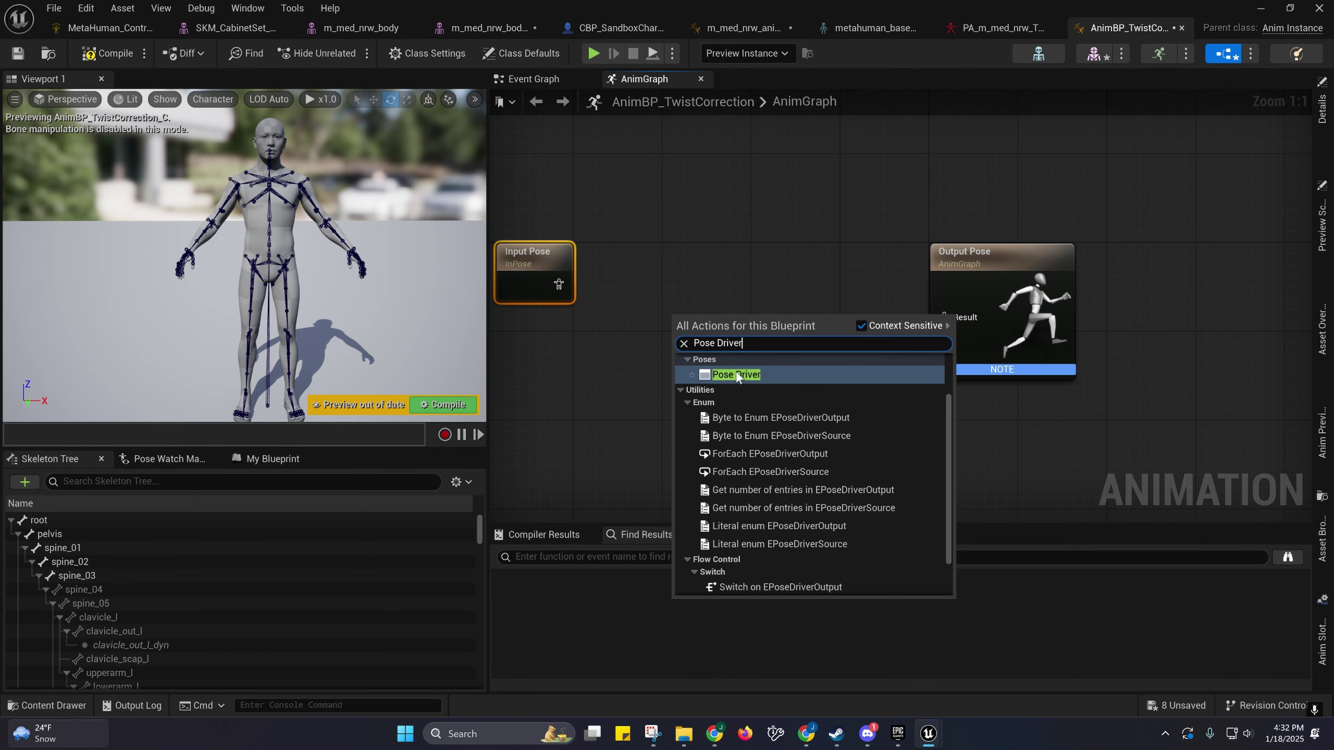
key(Return)
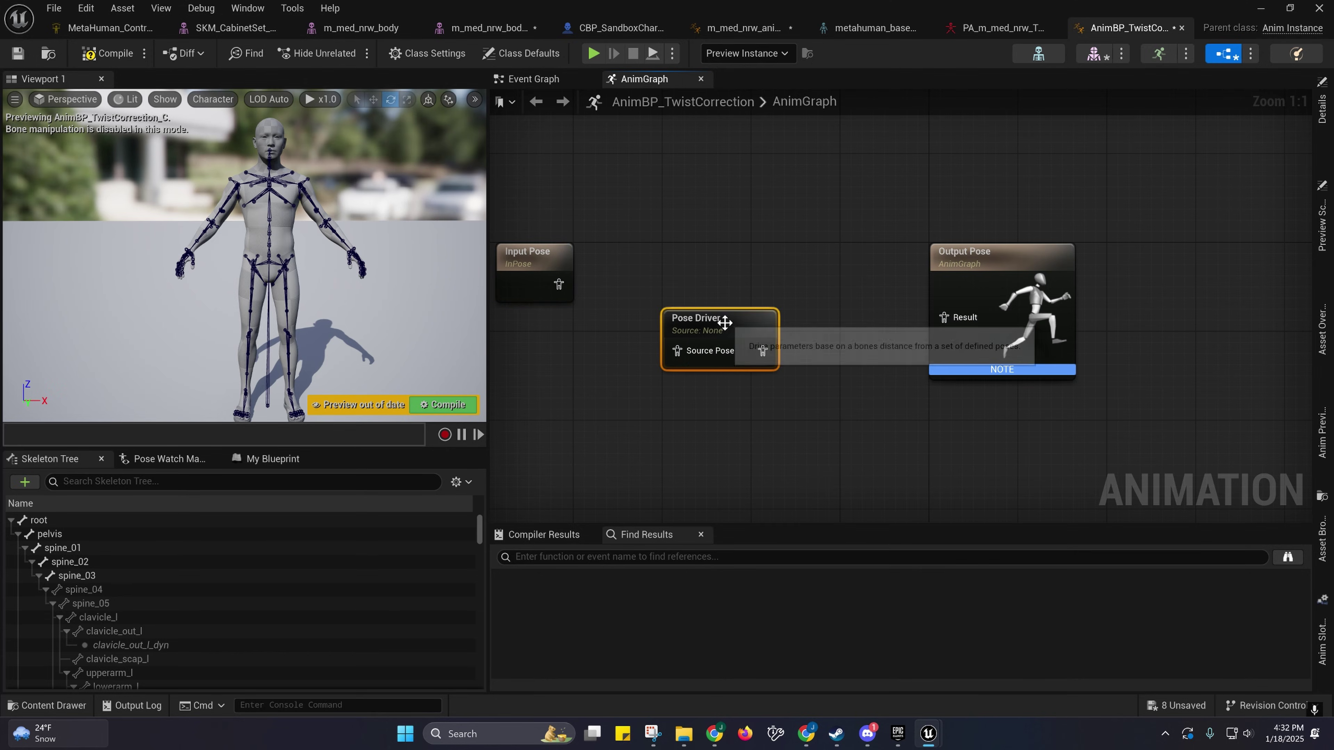
Step: Assign PA_m_med_nrw_TwistCorrection as the Pose Driver node's pose asset
click(1322, 111)
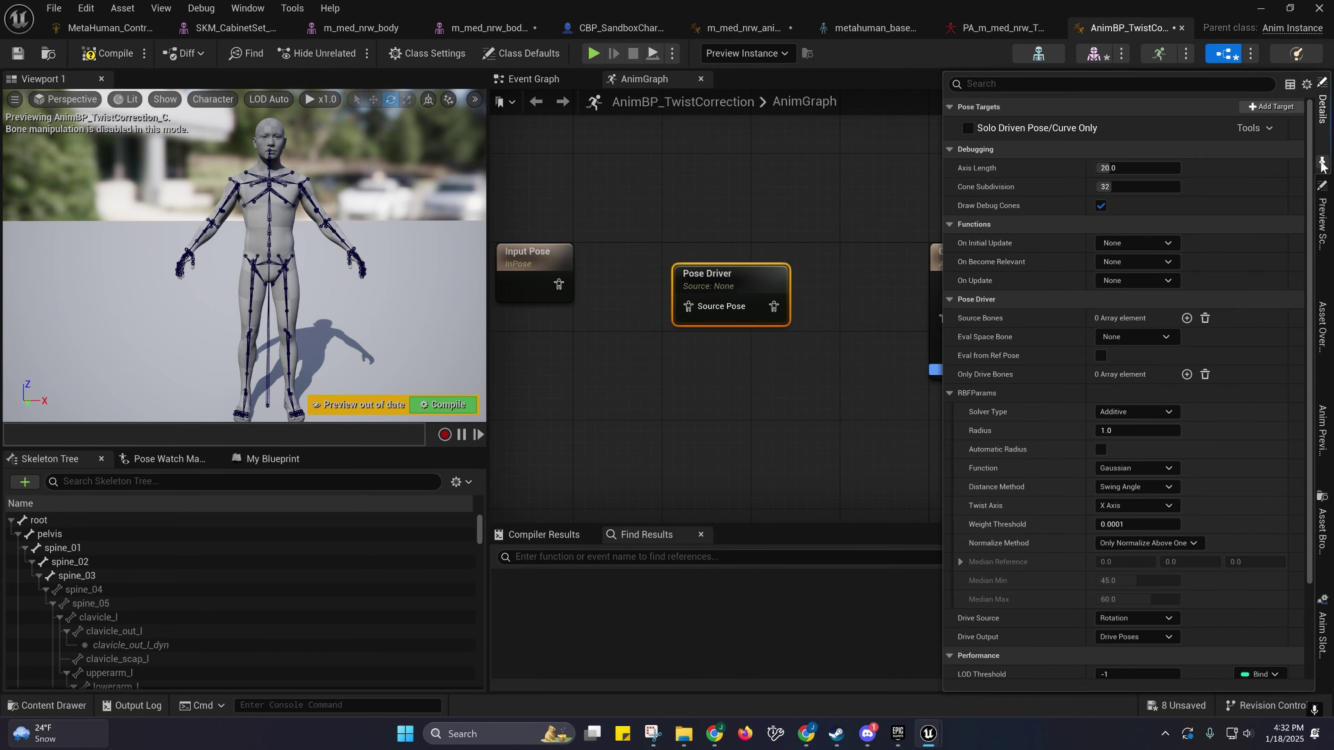
scroll(1051, 390, down, 5)
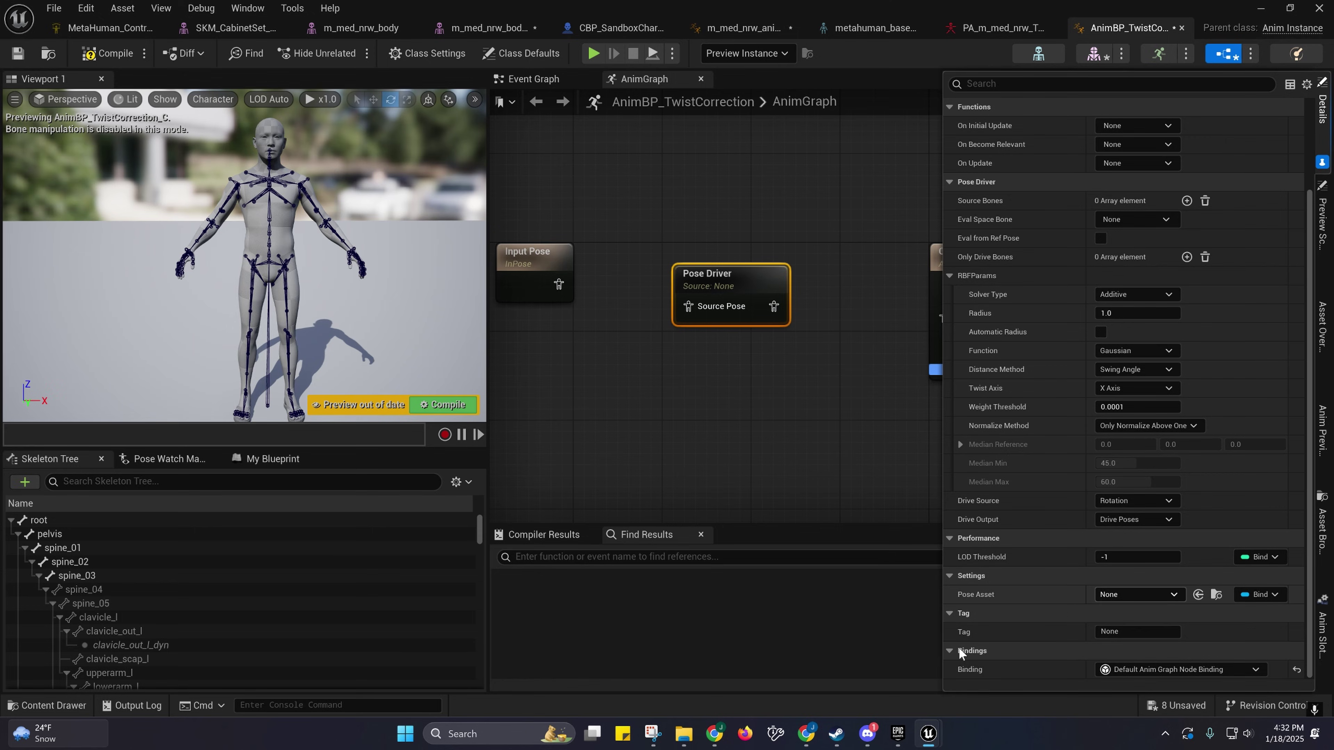
click(53, 705)
click(505, 569)
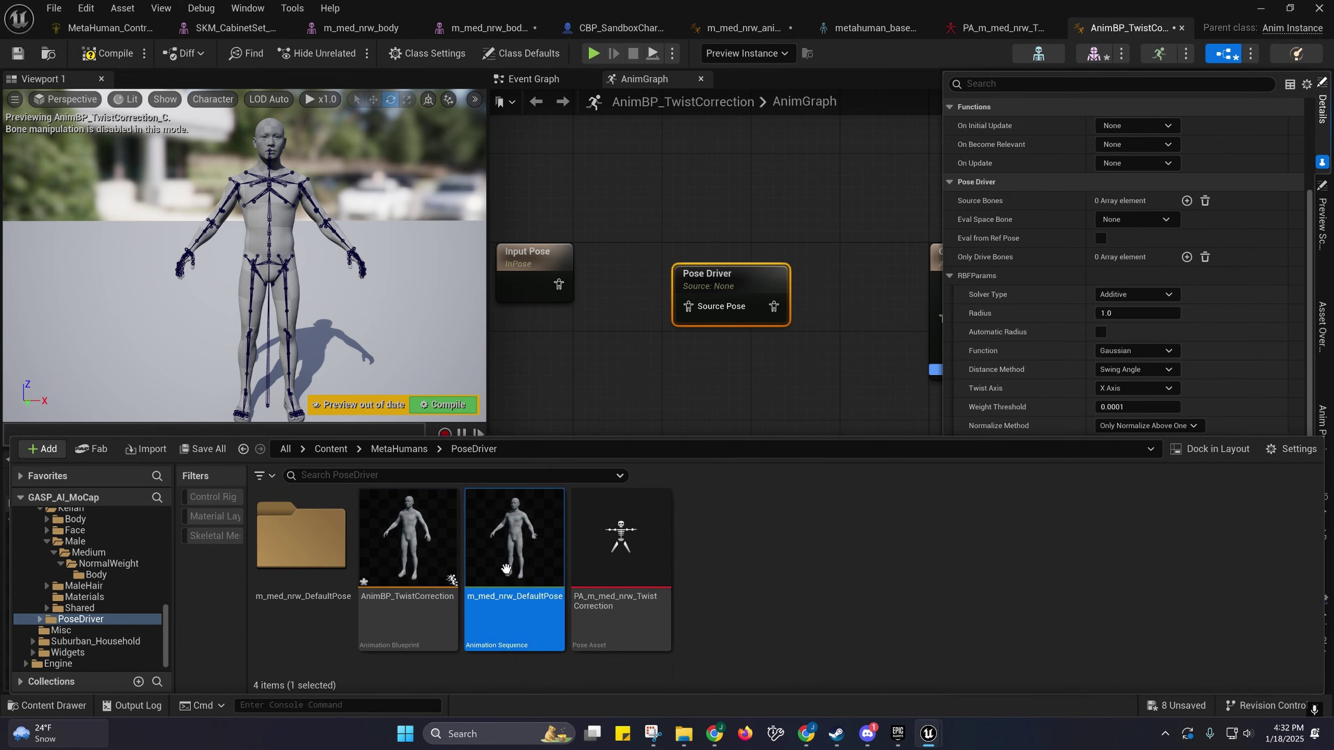
click(617, 579)
drag(617, 579, 1207, 597)
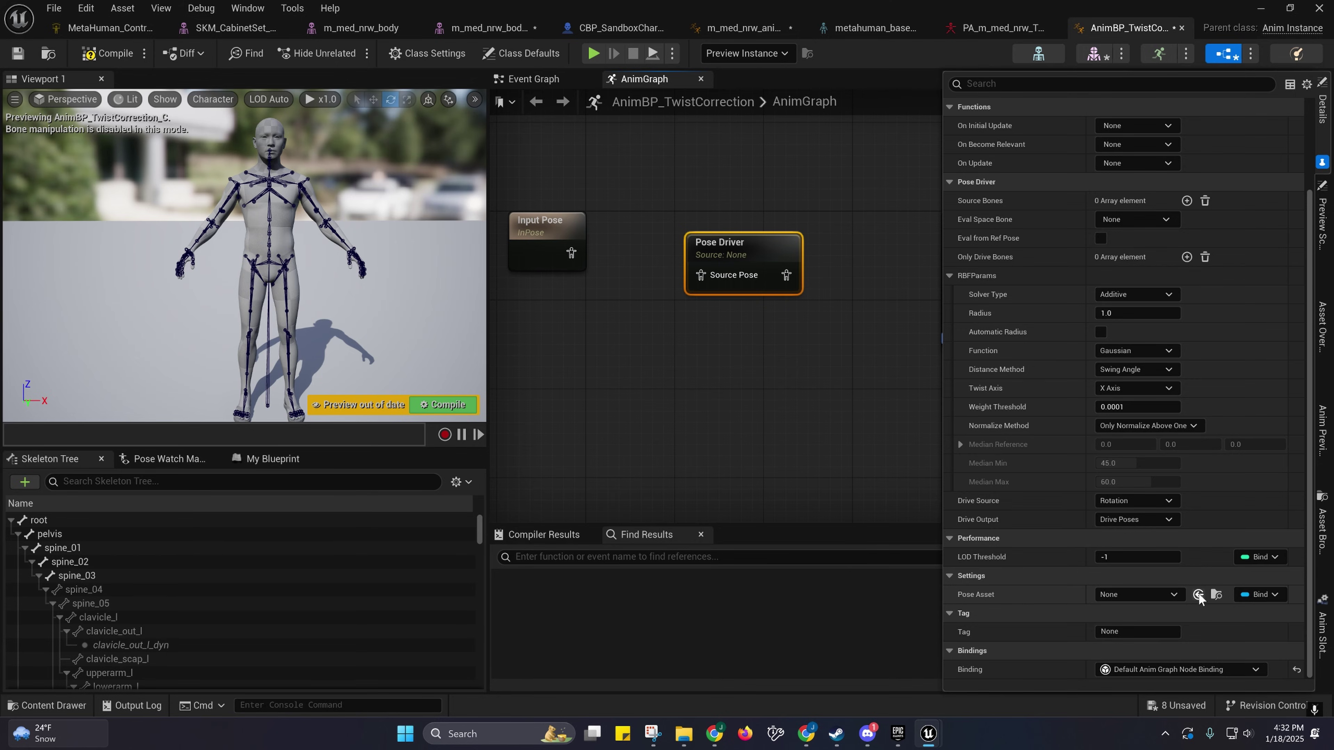
click(1198, 593)
Step: Connect the Pose Driver's output to the Output Pose result and tidy the Pose Driver node's placement
right_drag(784, 334, 704, 372)
drag(705, 312, 875, 322)
right_drag(746, 379, 796, 340)
drag(739, 256, 753, 260)
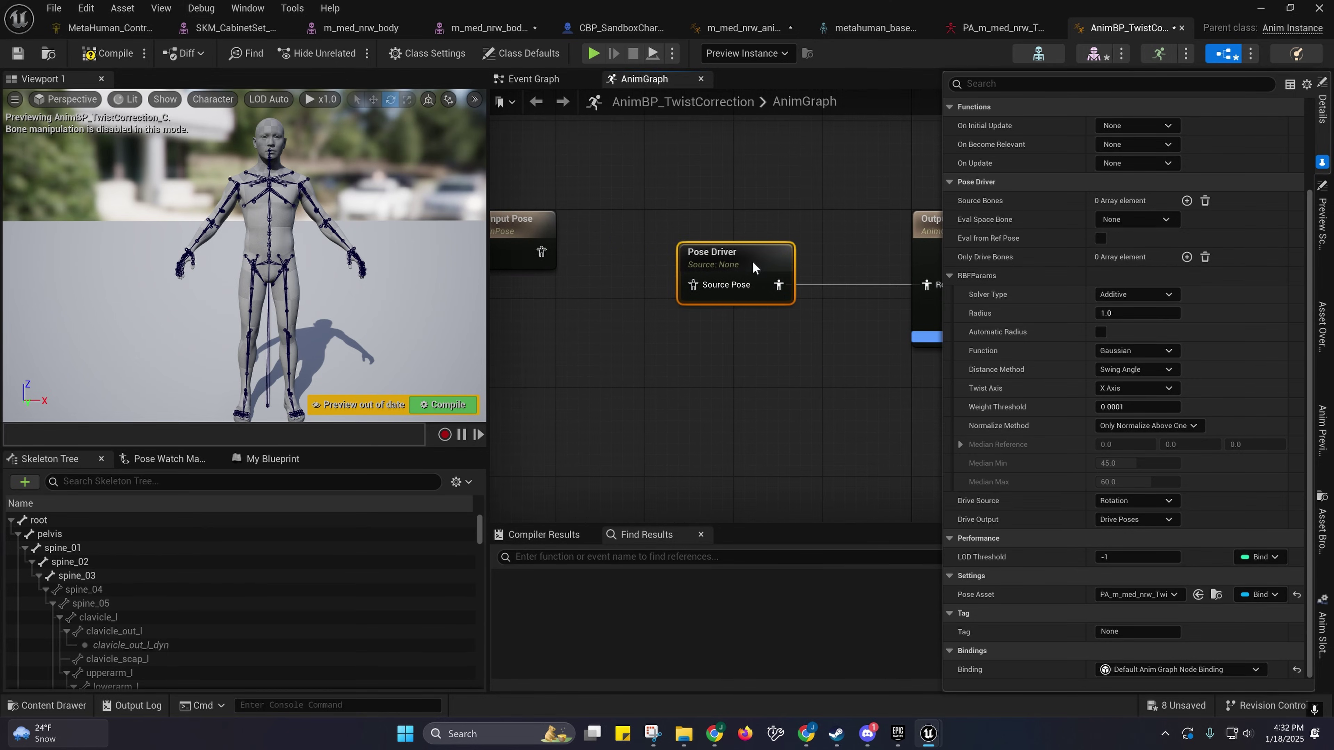
right_drag(638, 316, 638, 270)
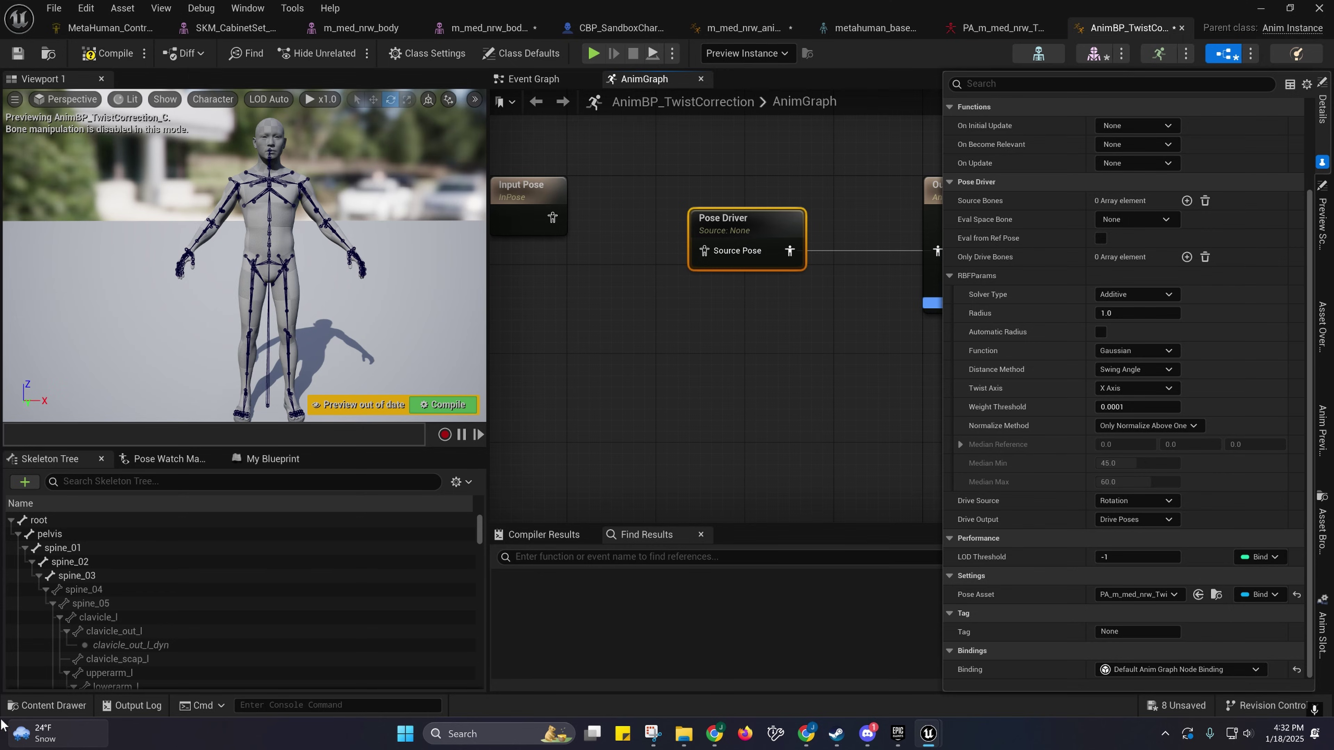
Step: Copy the Open_Cabinets_2_MH sequence evaluator node from m_med_nrw_animbp into the AnimBP_TwistCorrection graph
click(33, 705)
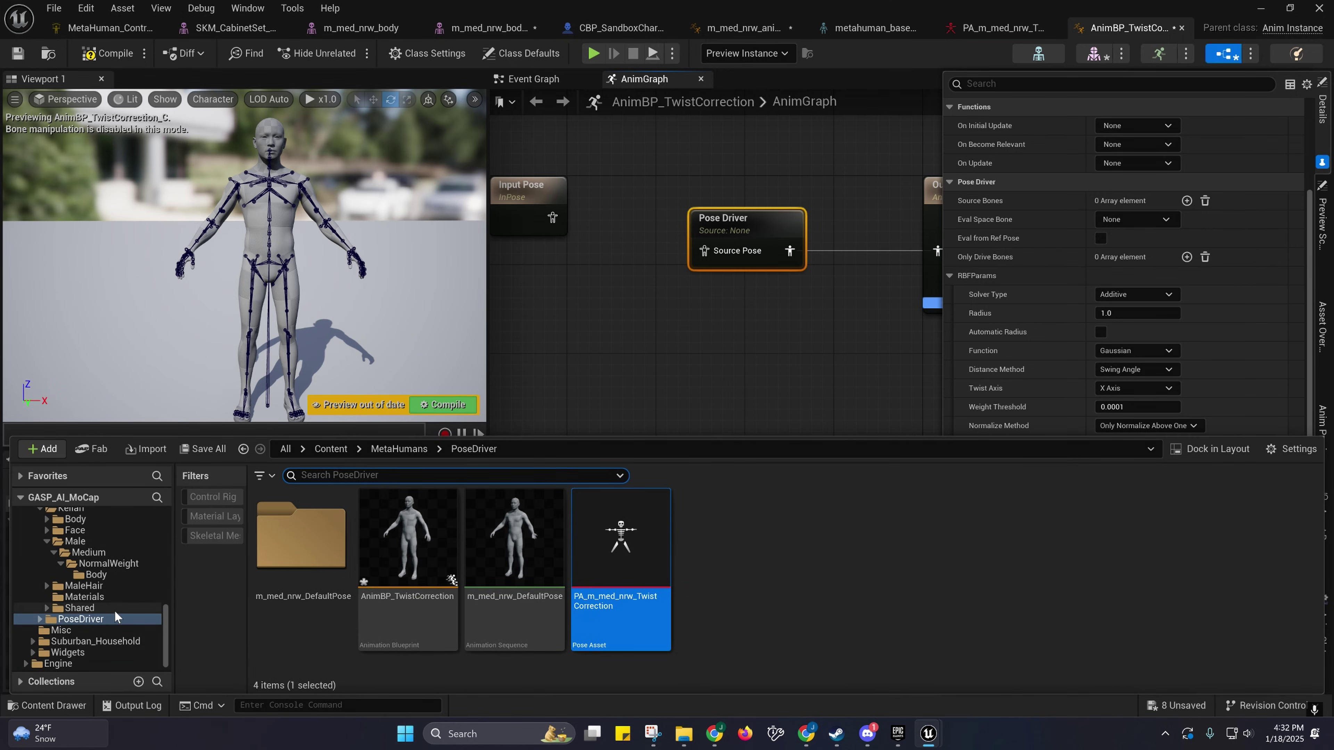
scroll(113, 610, up, 10)
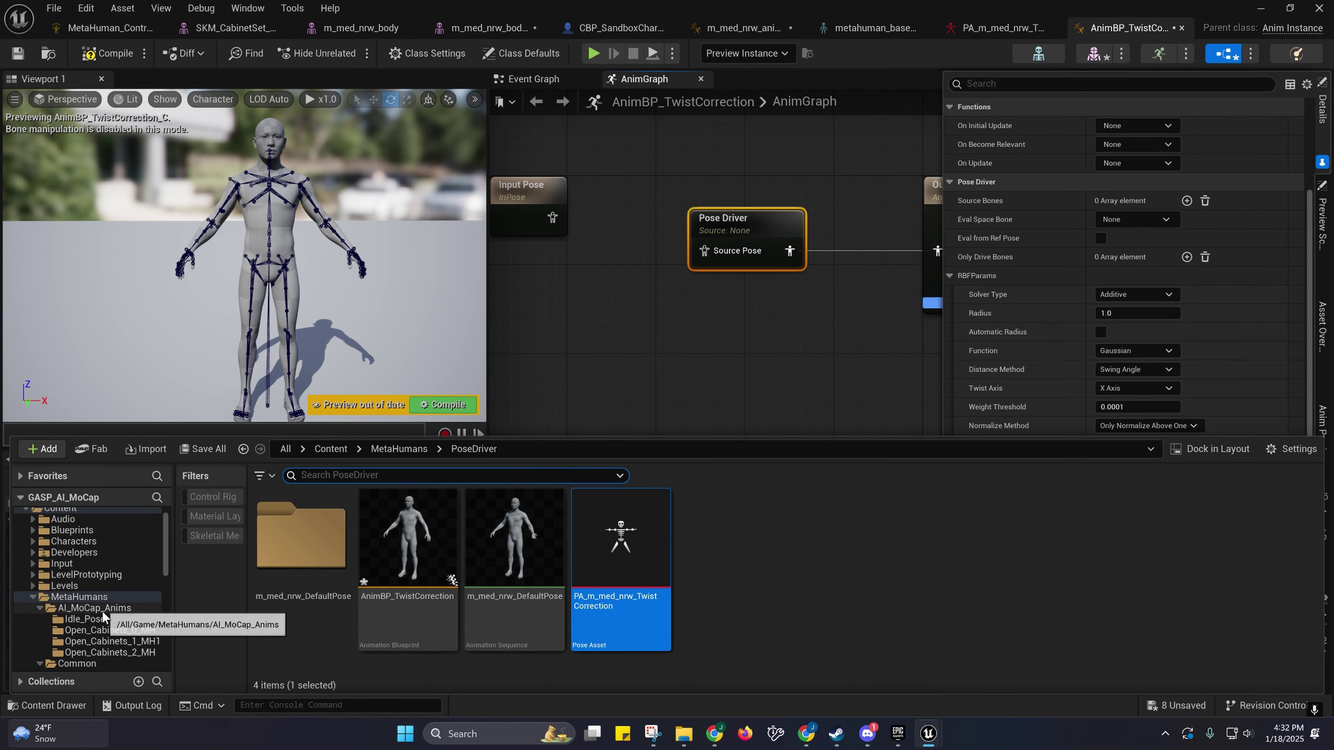
click(743, 29)
right_drag(602, 319, 811, 323)
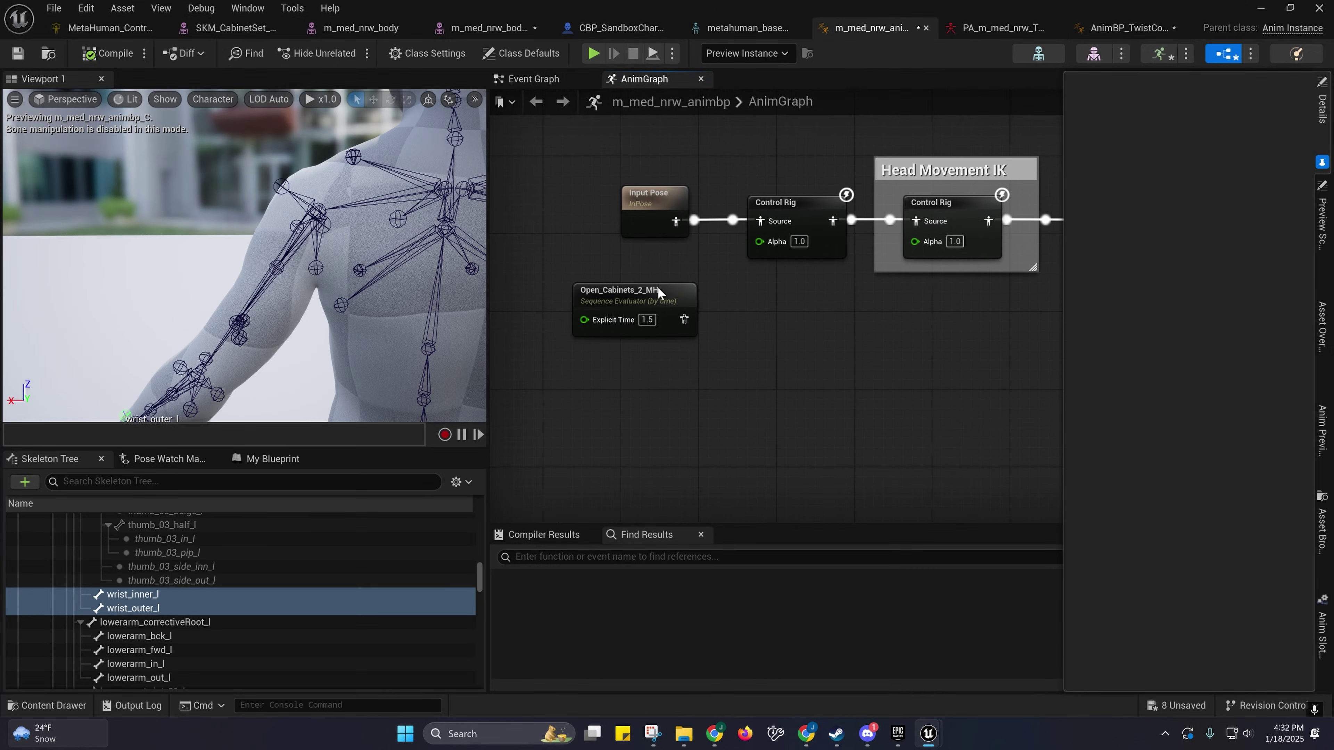
click(658, 295)
right_drag(658, 294, 597, 322)
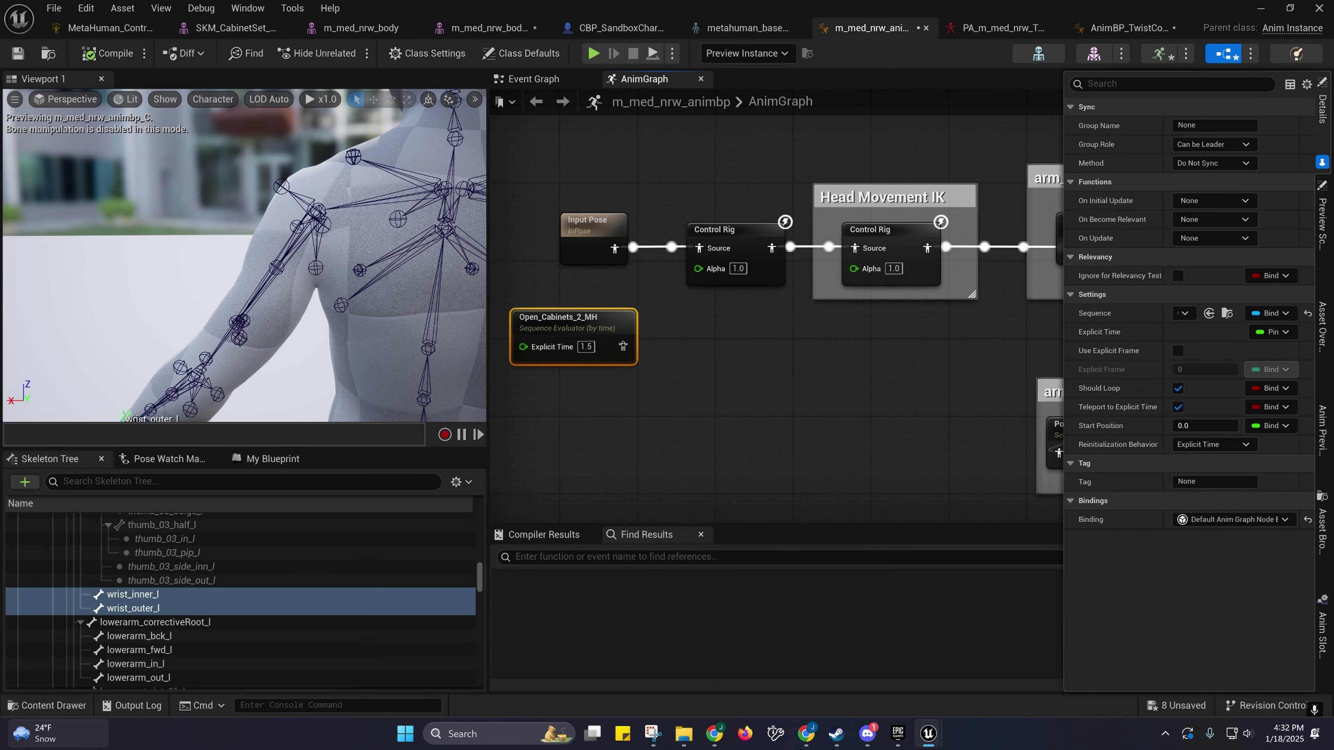
click(1131, 27)
right_drag(613, 390, 682, 376)
click(682, 376)
key(ctrl+v)
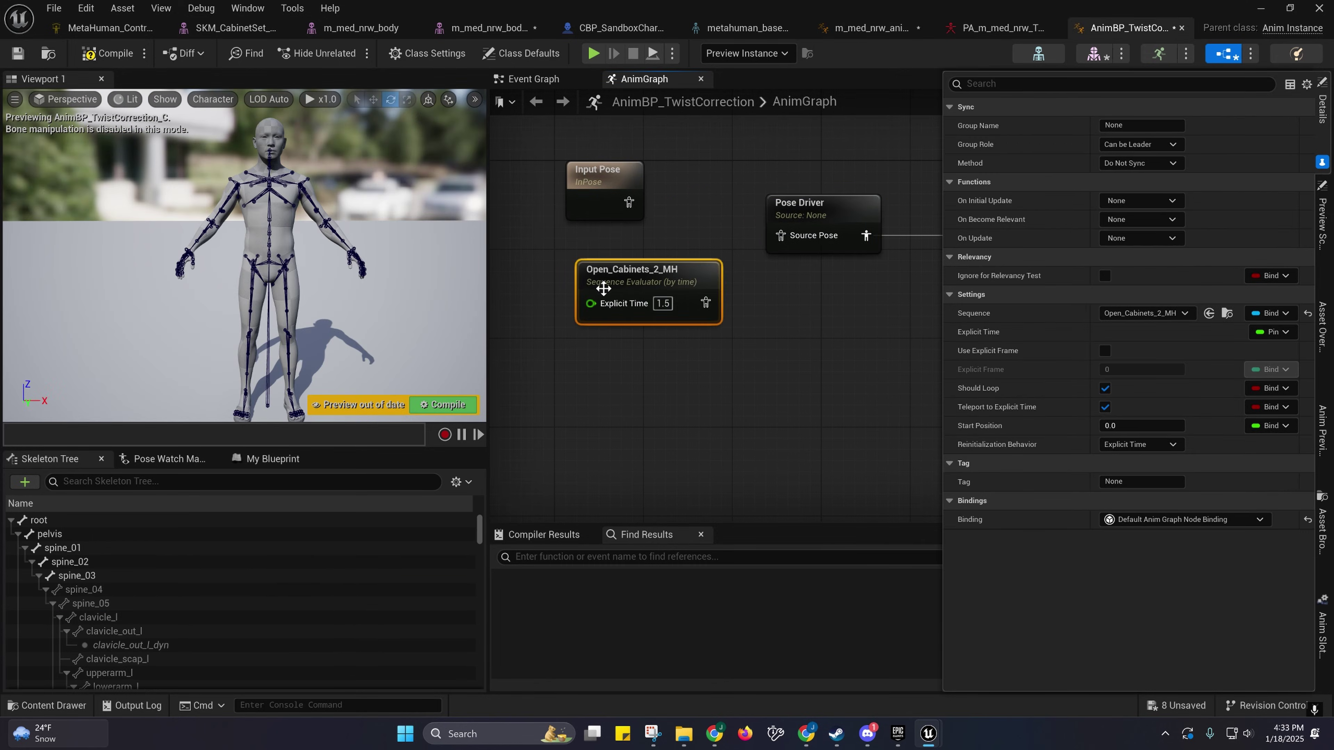
Step: Connect the Open_Cabinets_2_MH evaluator to the Pose Driver's source pose, compile, and bring the preview close to the hand
drag(777, 240, 777, 240)
right_drag(777, 239, 659, 252)
click(114, 54)
key(w)
mouse_move(354, 268)
right_down()
mouse_move(173, 271)
mouse_move(334, 256)
right_up()
key(d)
key(w)
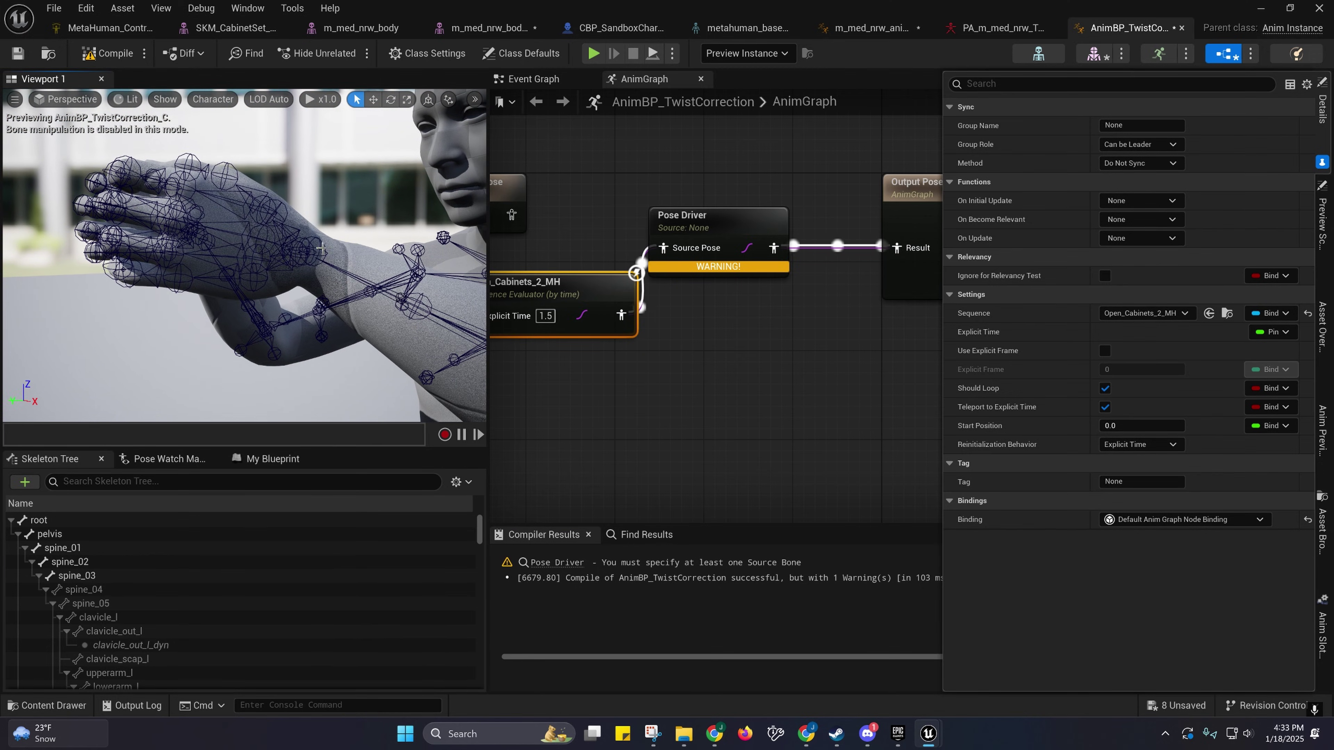
Step: Copy all pose targets from the pose asset into the Pose Driver node
click(699, 225)
click(1258, 128)
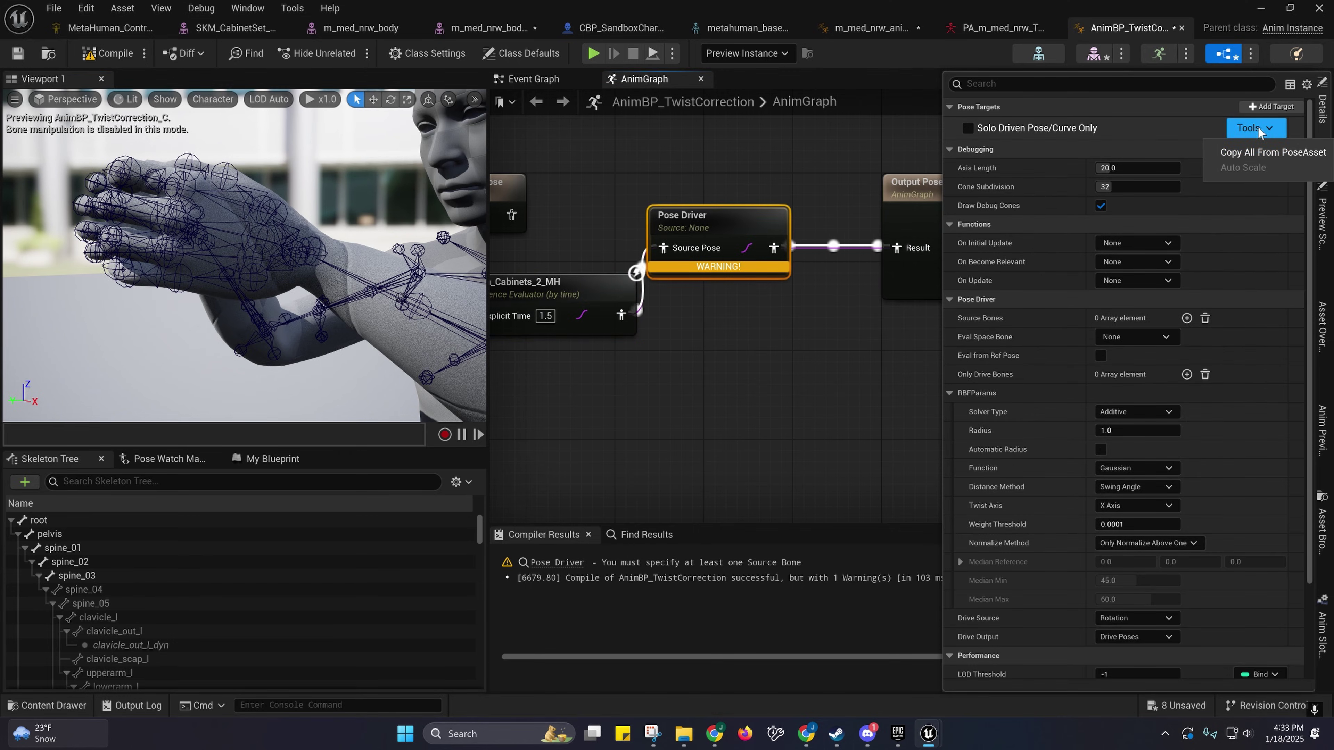
scroll(1030, 605, down, 5)
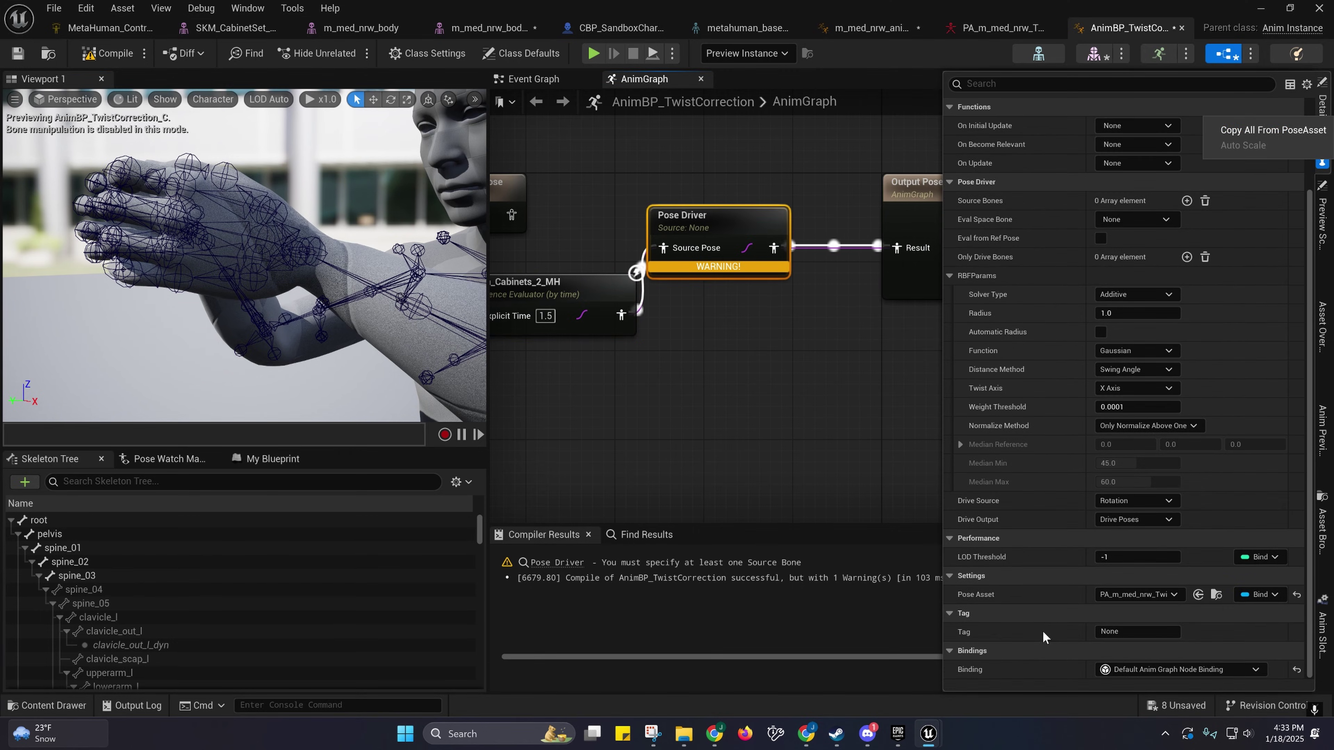
scroll(997, 337, up, 3)
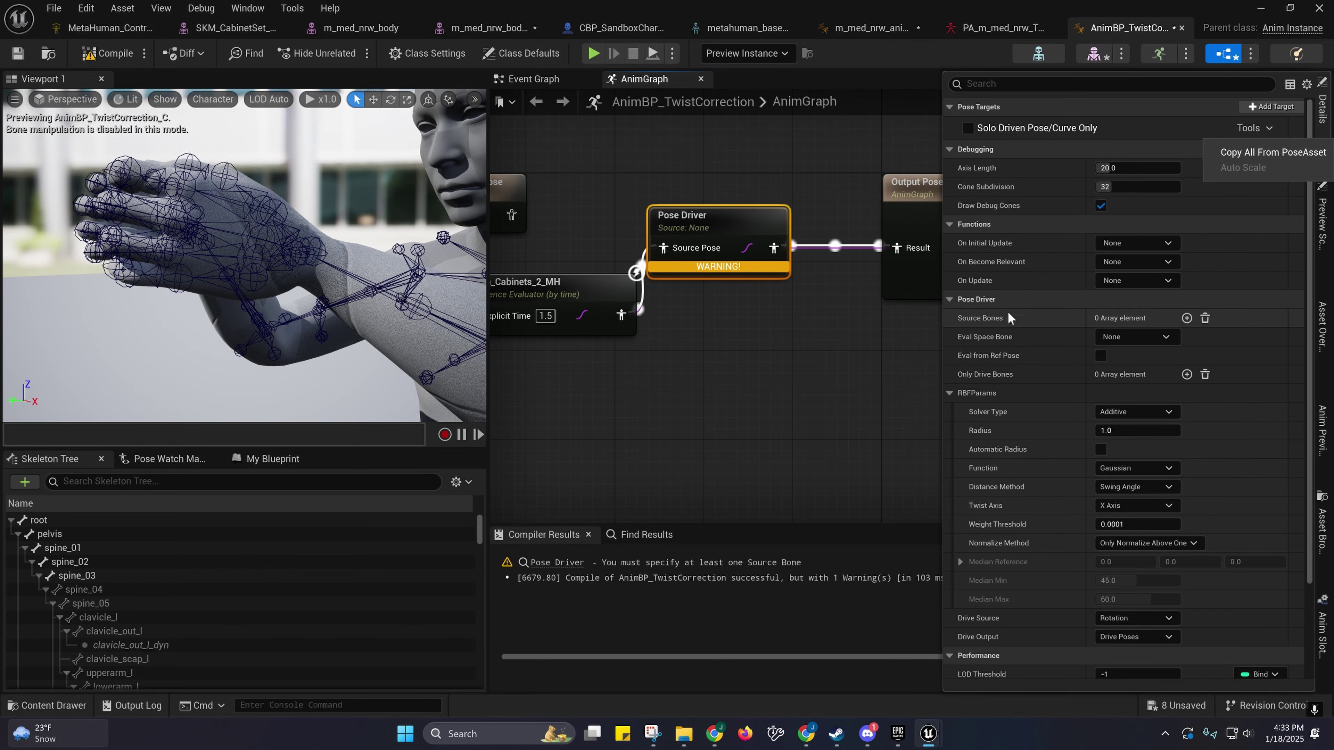
click(1242, 152)
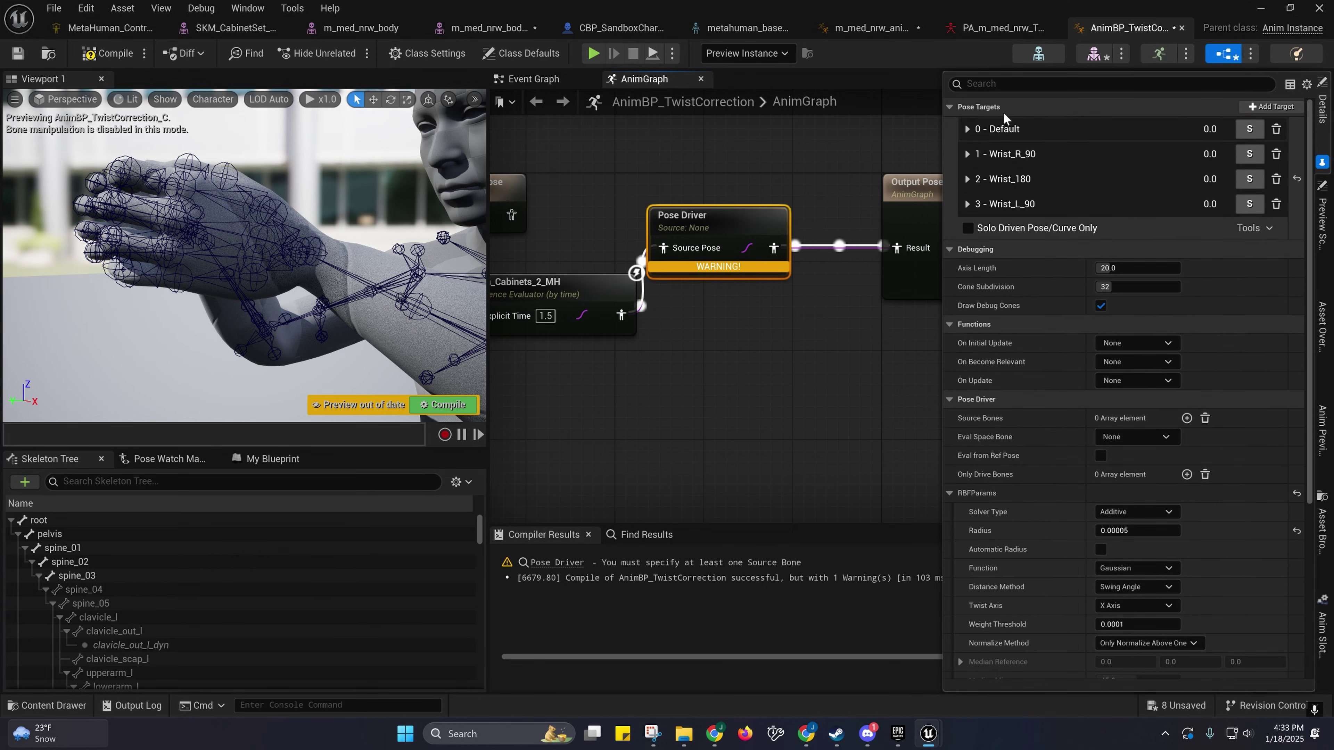
Step: Move the Input Pose node up, align the Open_Cabinets_2_MH evaluator with the Pose Driver, and recompile the blueprint
right_drag(691, 365, 757, 382)
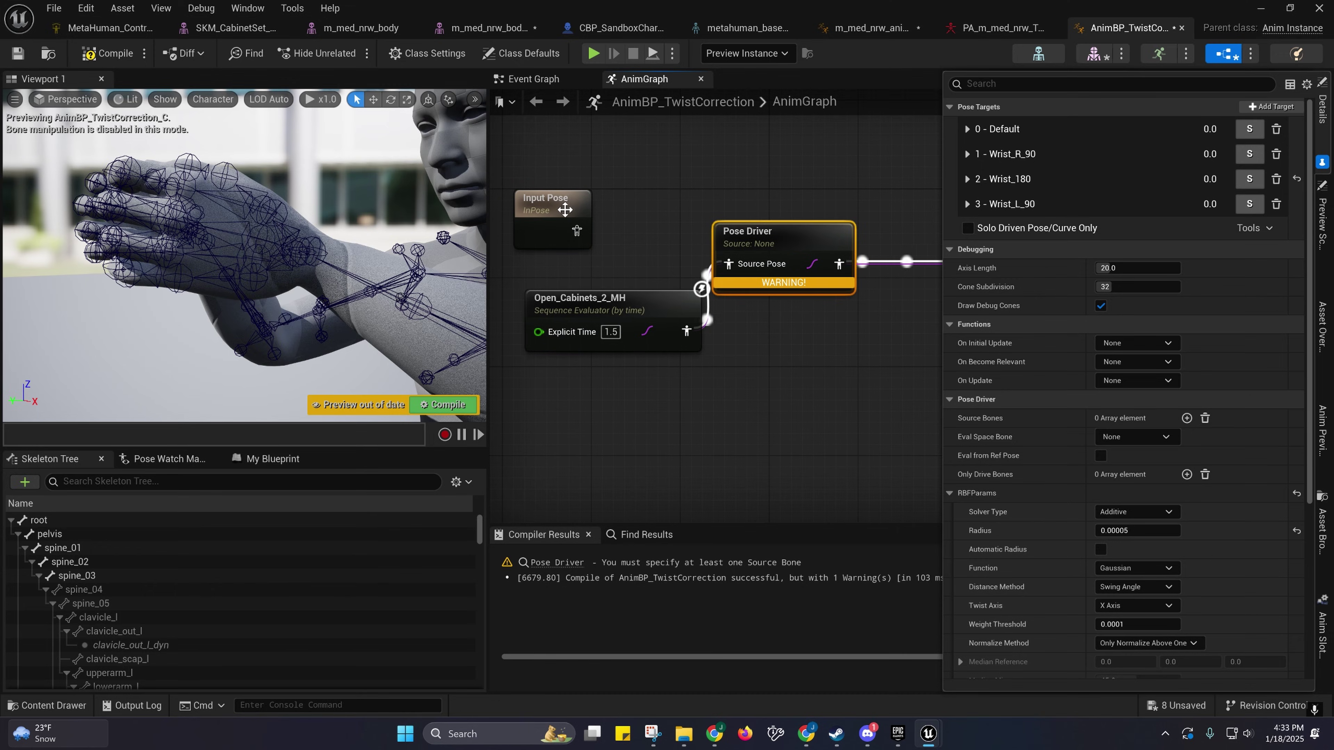
drag(562, 203, 606, 131)
drag(637, 309, 593, 237)
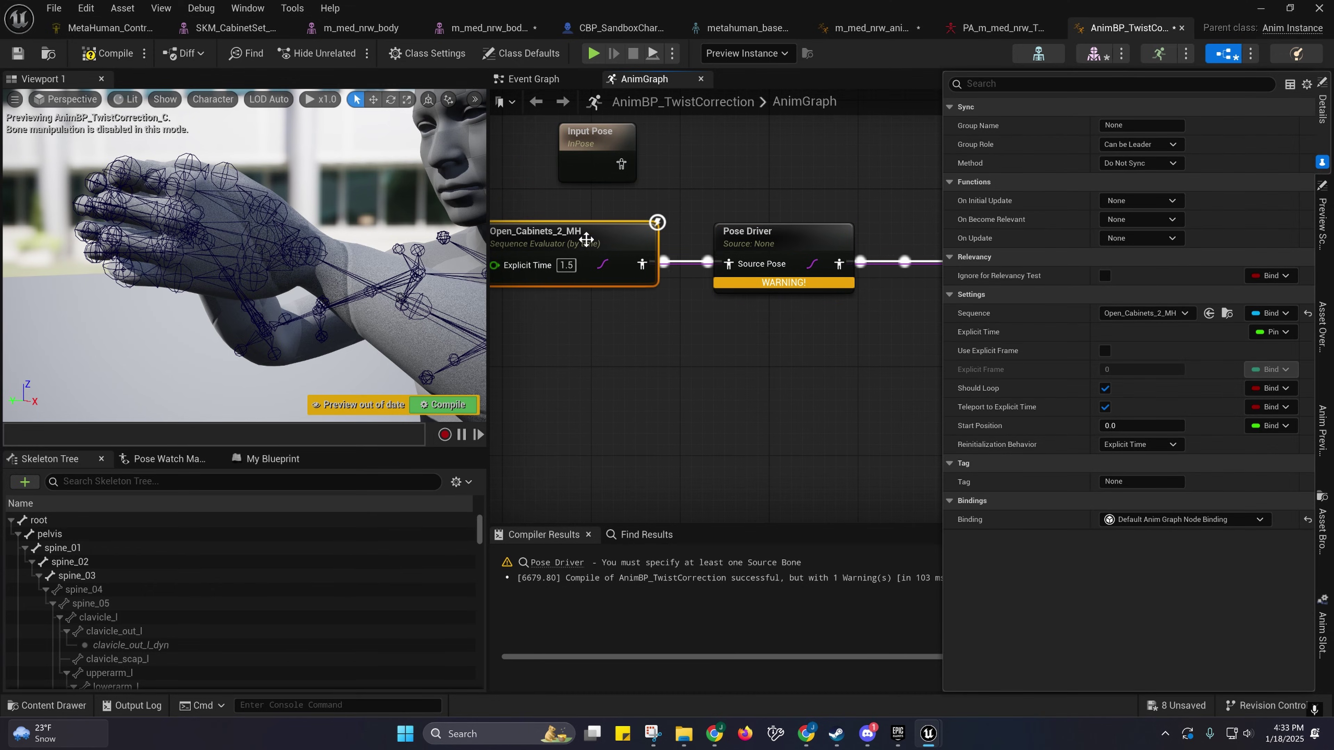
click(108, 56)
right_drag(794, 364, 759, 366)
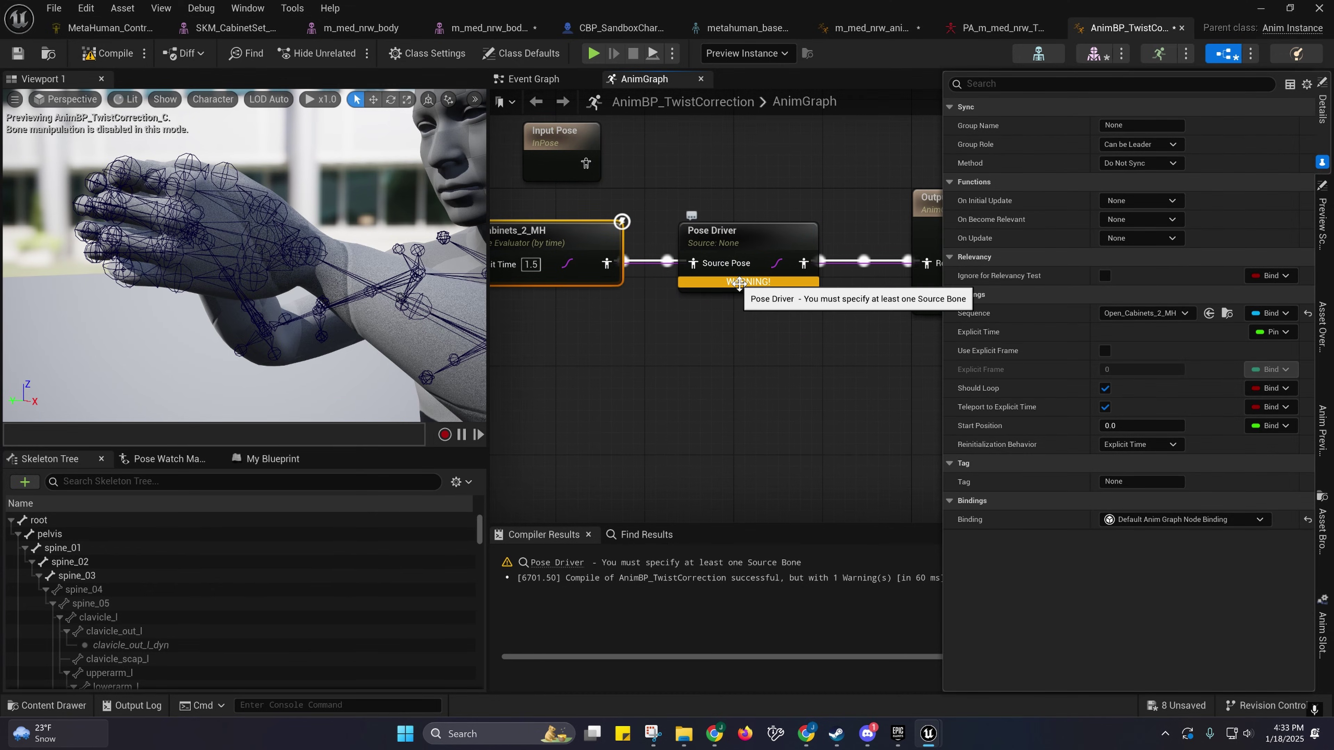
Step: Add hand_l as the Pose Driver's source bone and enable Eval from Ref Pose
click(733, 242)
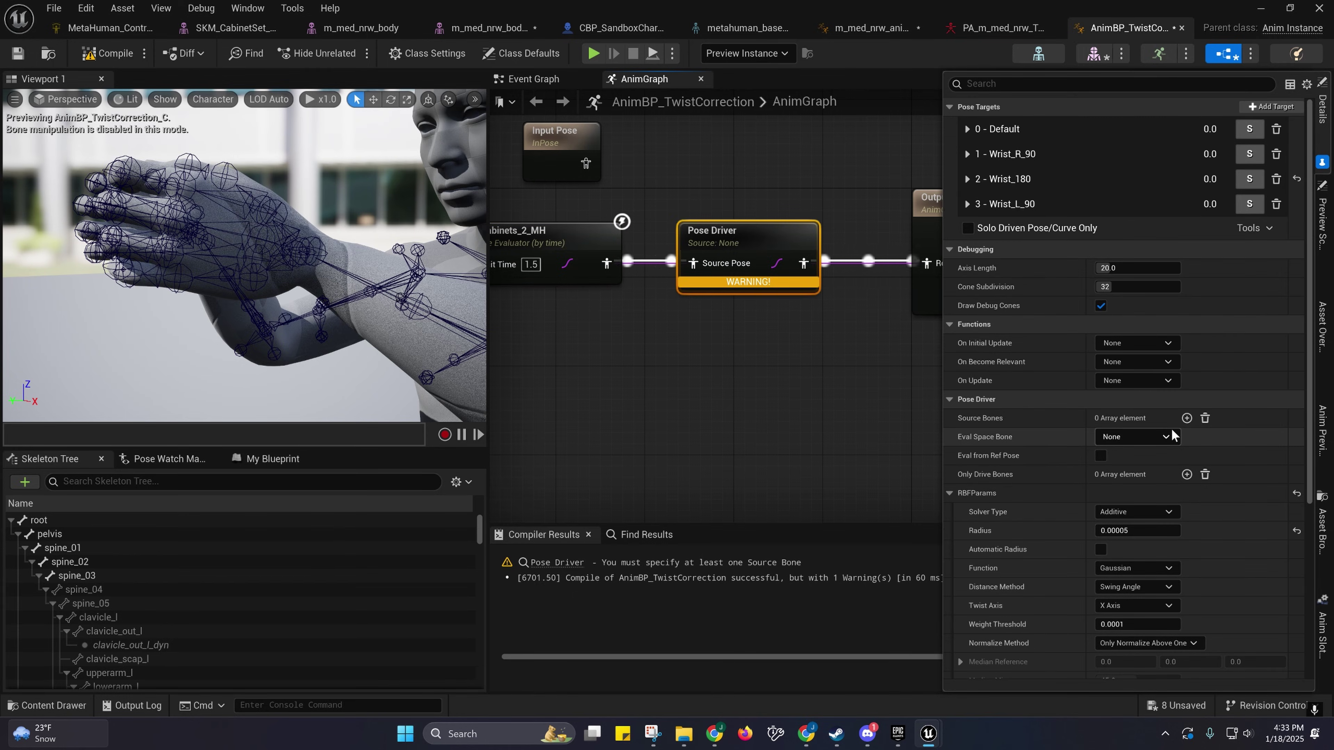
click(1187, 418)
click(1124, 439)
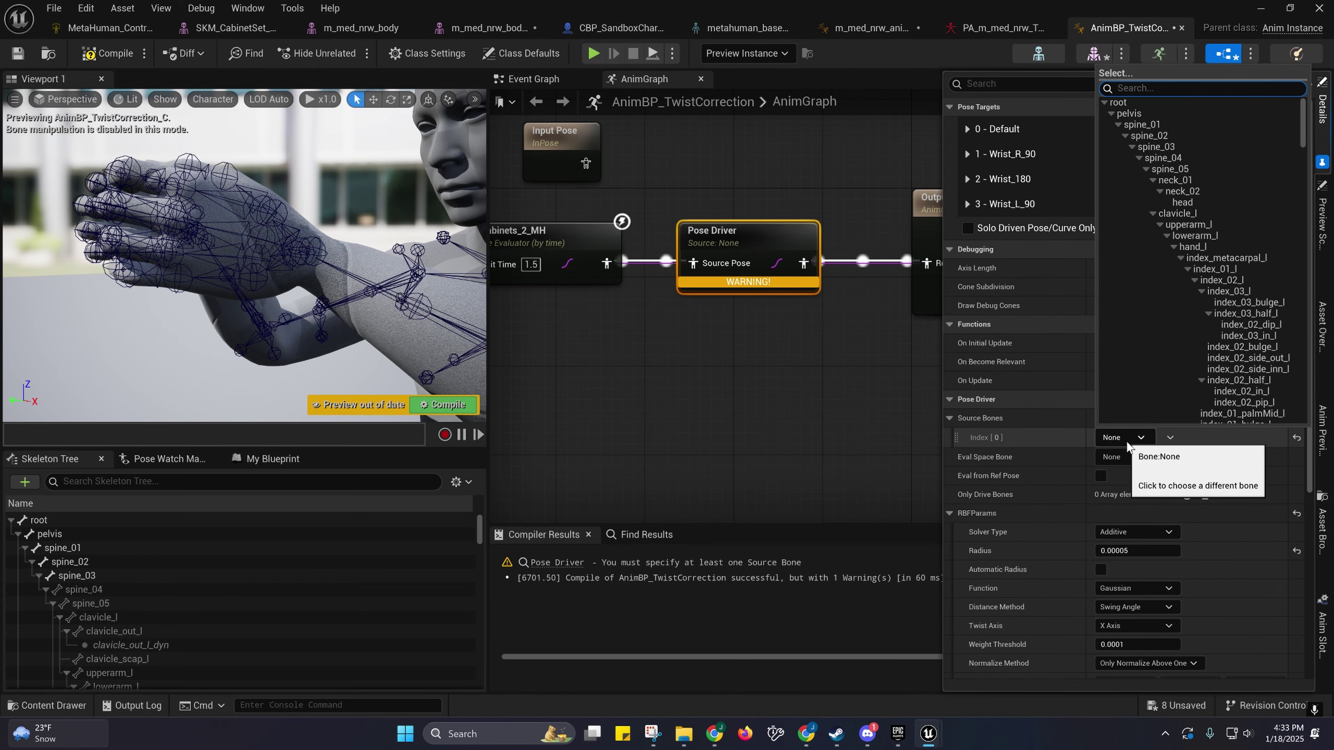
click(1190, 247)
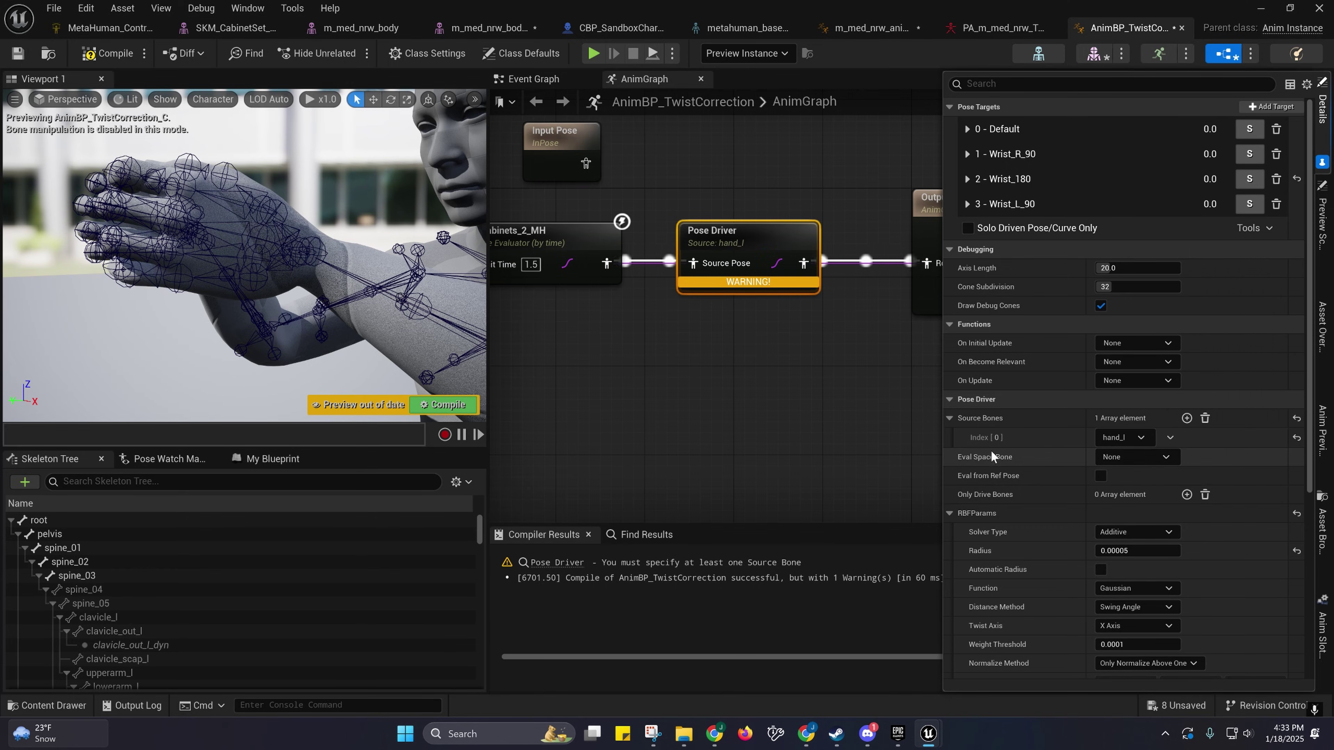
click(1102, 474)
scroll(1041, 475, down, 1)
scroll(1042, 480, down, 2)
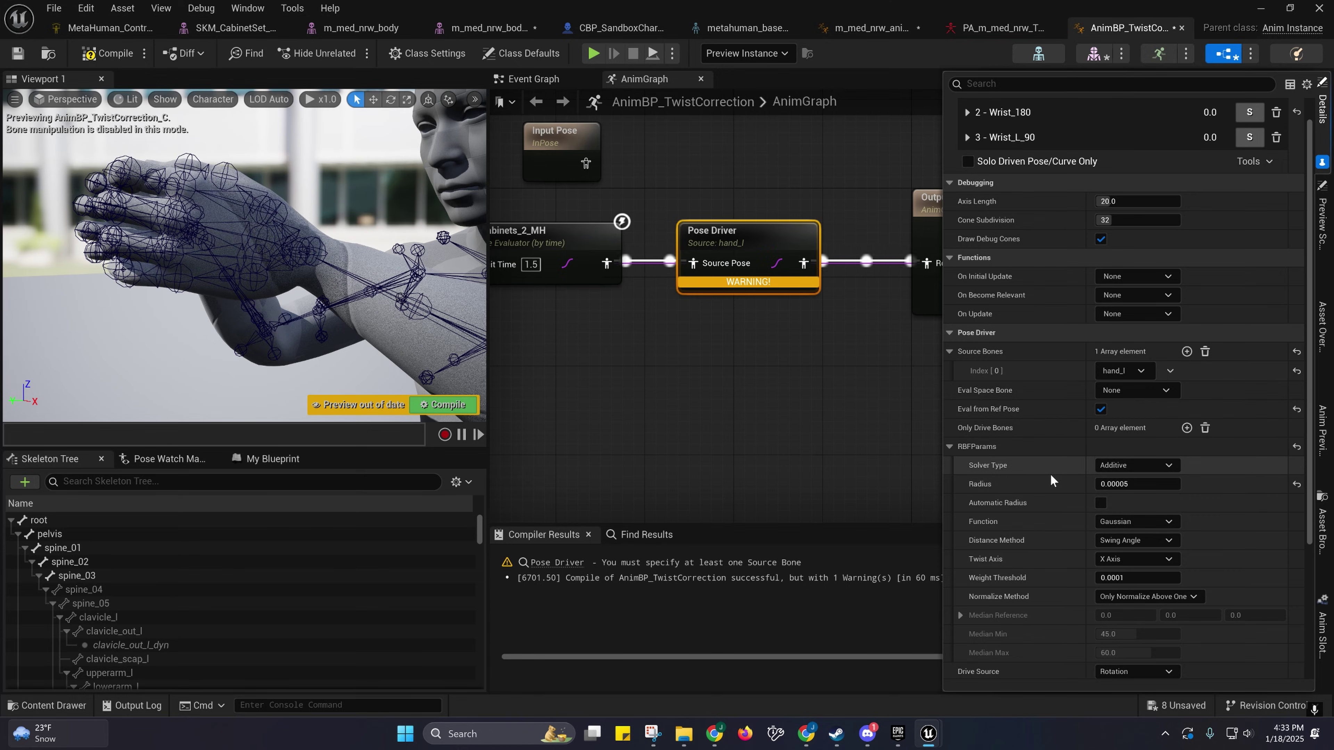
Step: Set the Pose Driver's distance method to Twist Angle and compile the blueprint
scroll(1050, 474, down, 2)
click(460, 410)
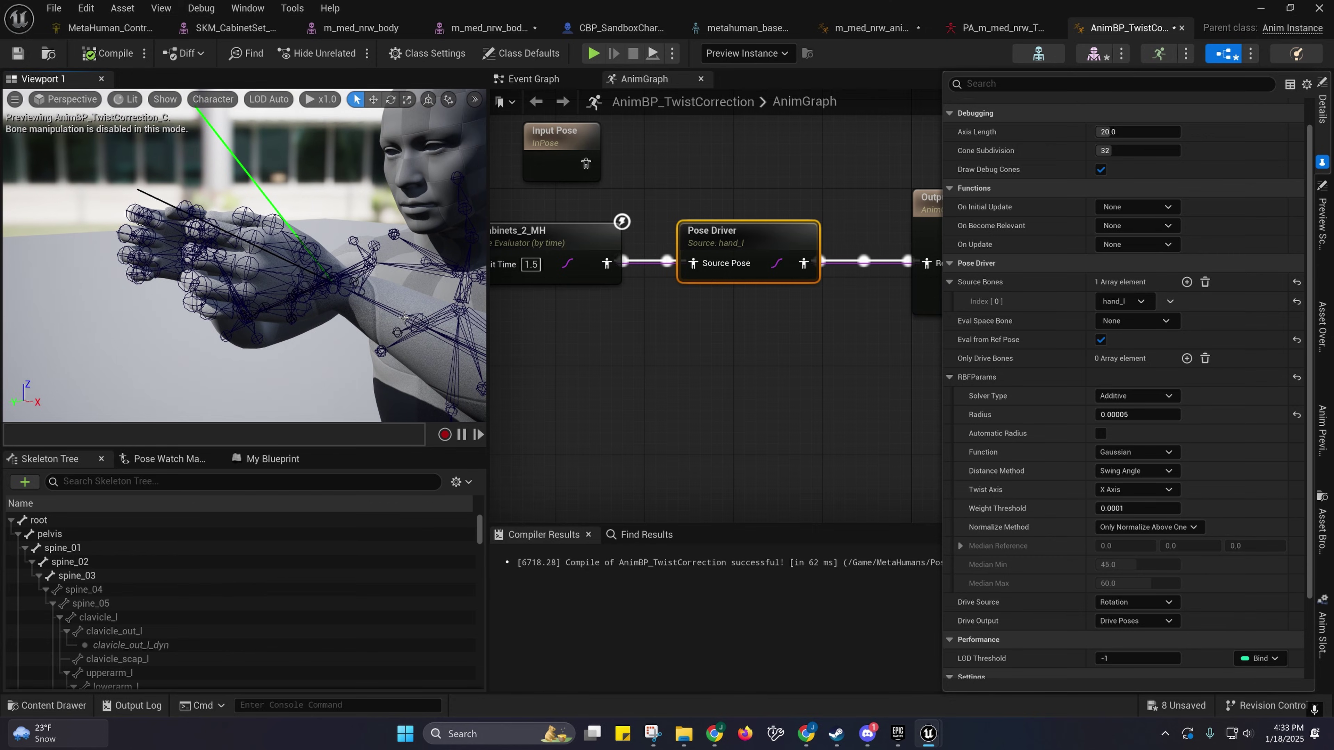
click(1115, 469)
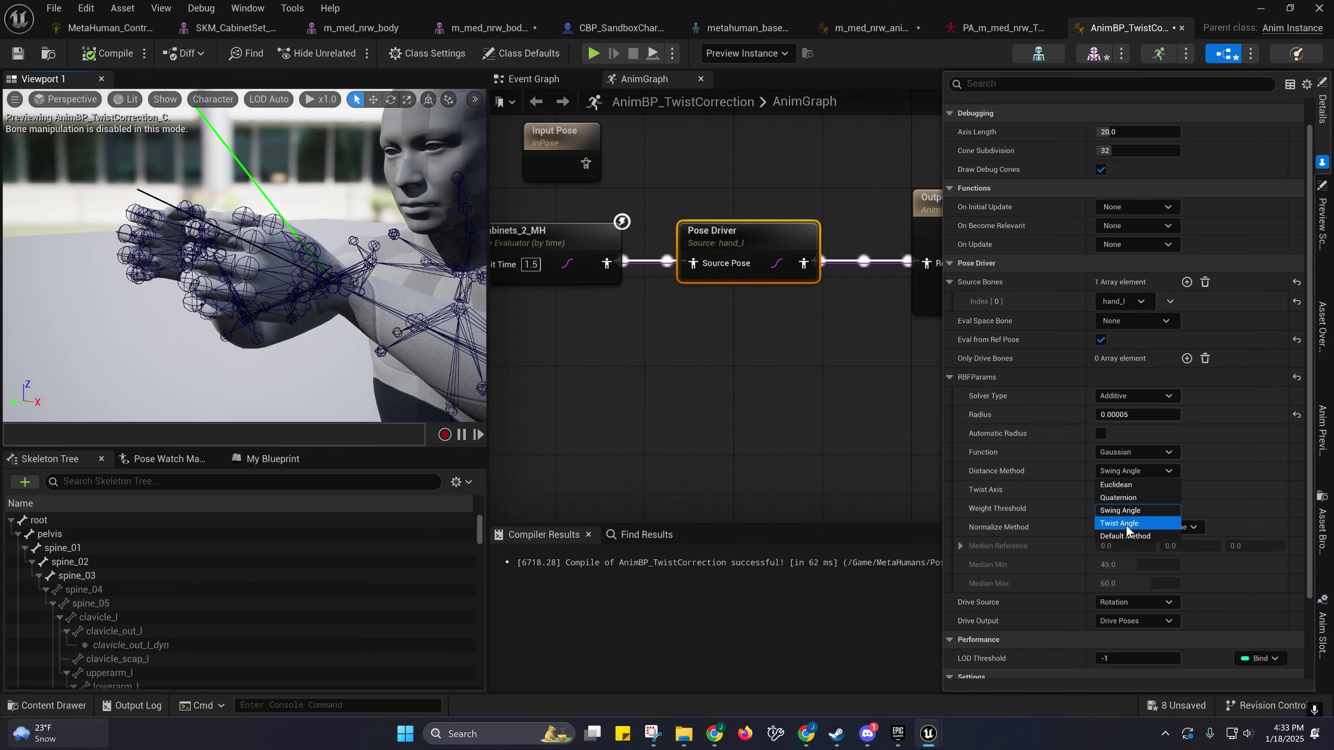
click(1116, 516)
click(452, 404)
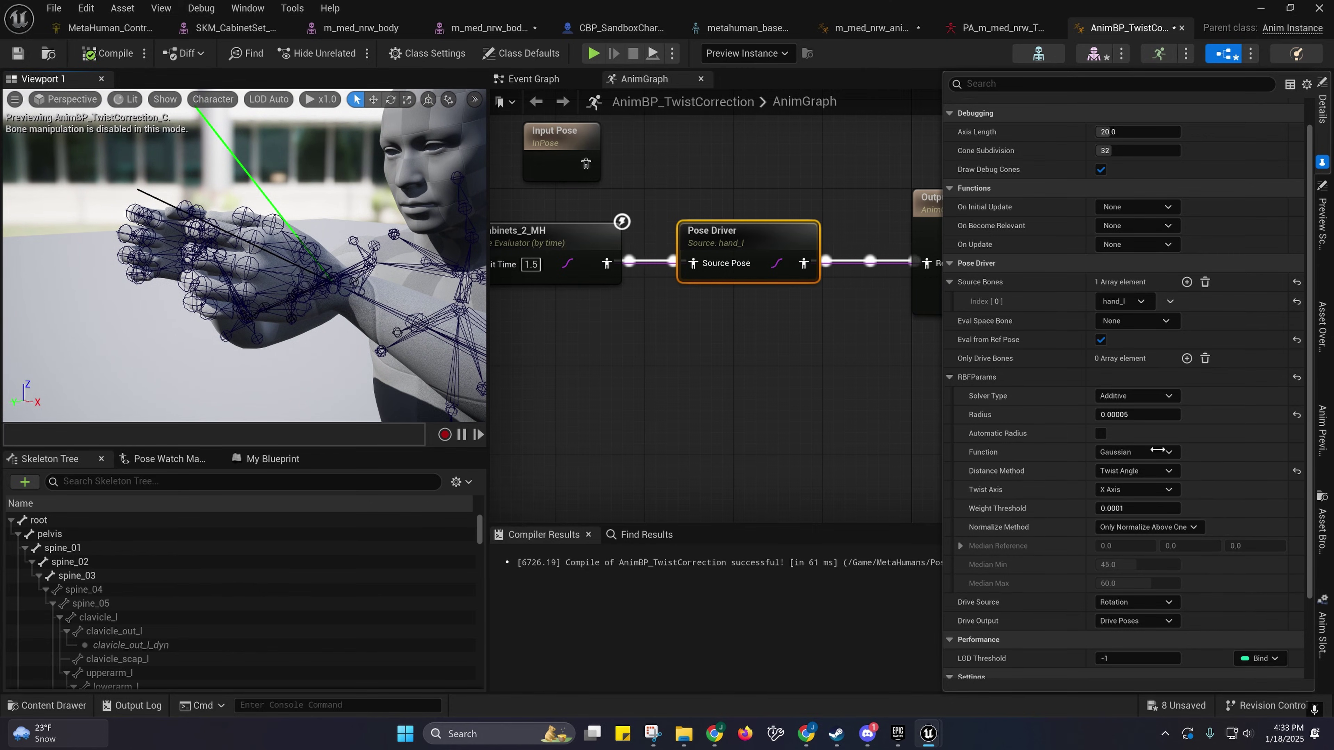
Step: Set the Pose Driver's solver type to Interpolative with Automatic Radius enabled and the normalize method to Always Normalize, compiling the blueprint
click(1117, 395)
click(1123, 425)
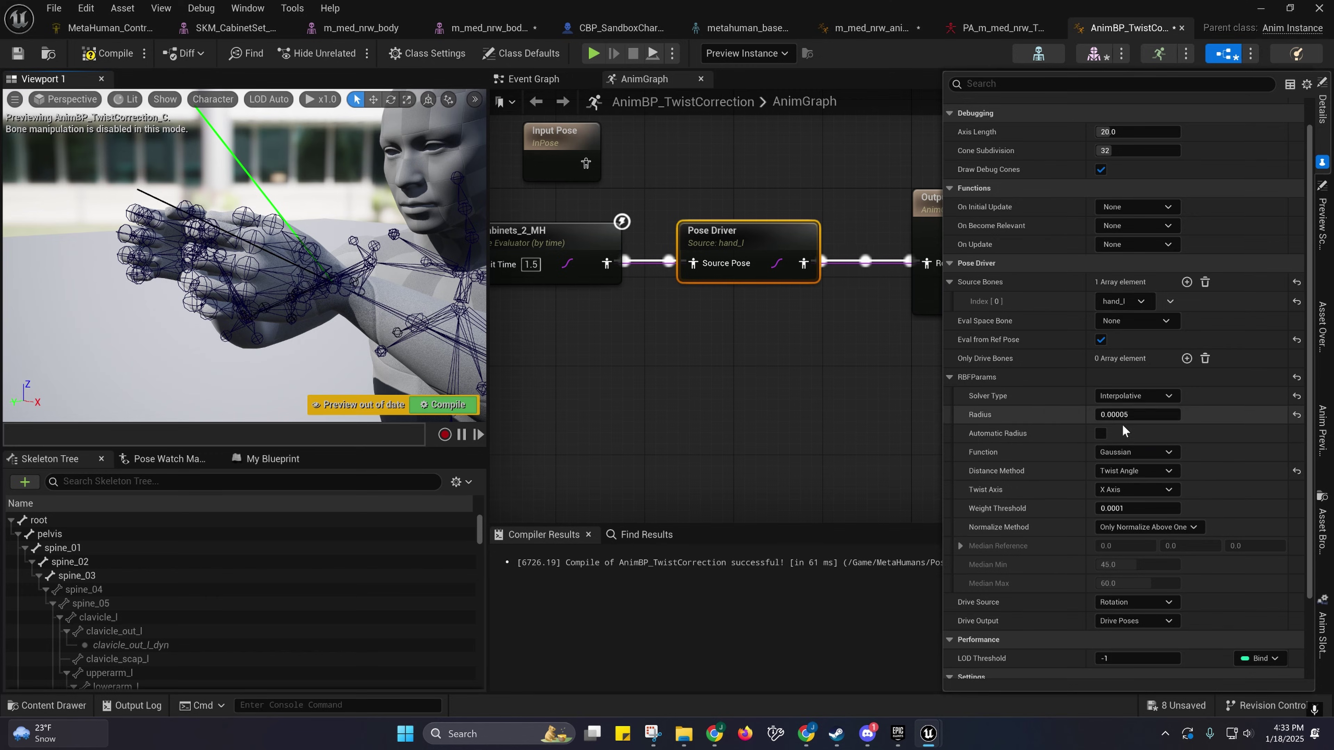
click(1100, 432)
click(421, 401)
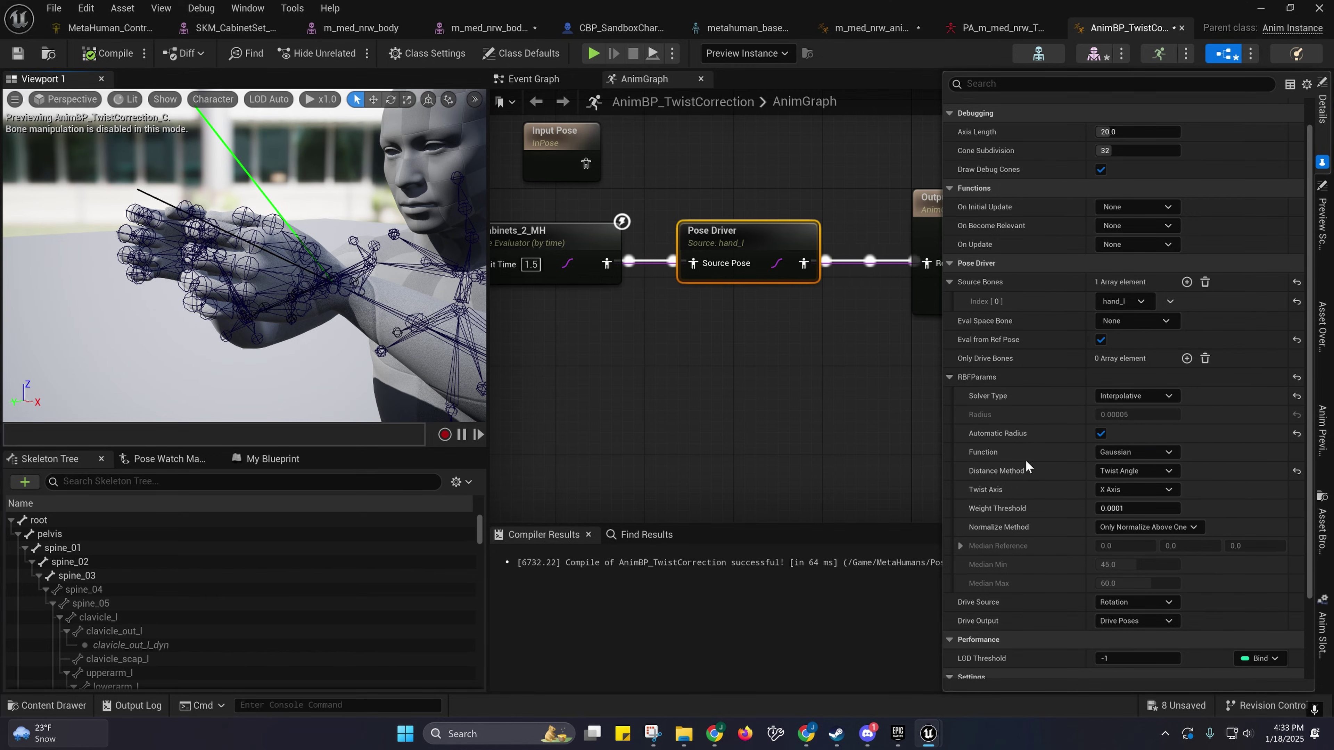
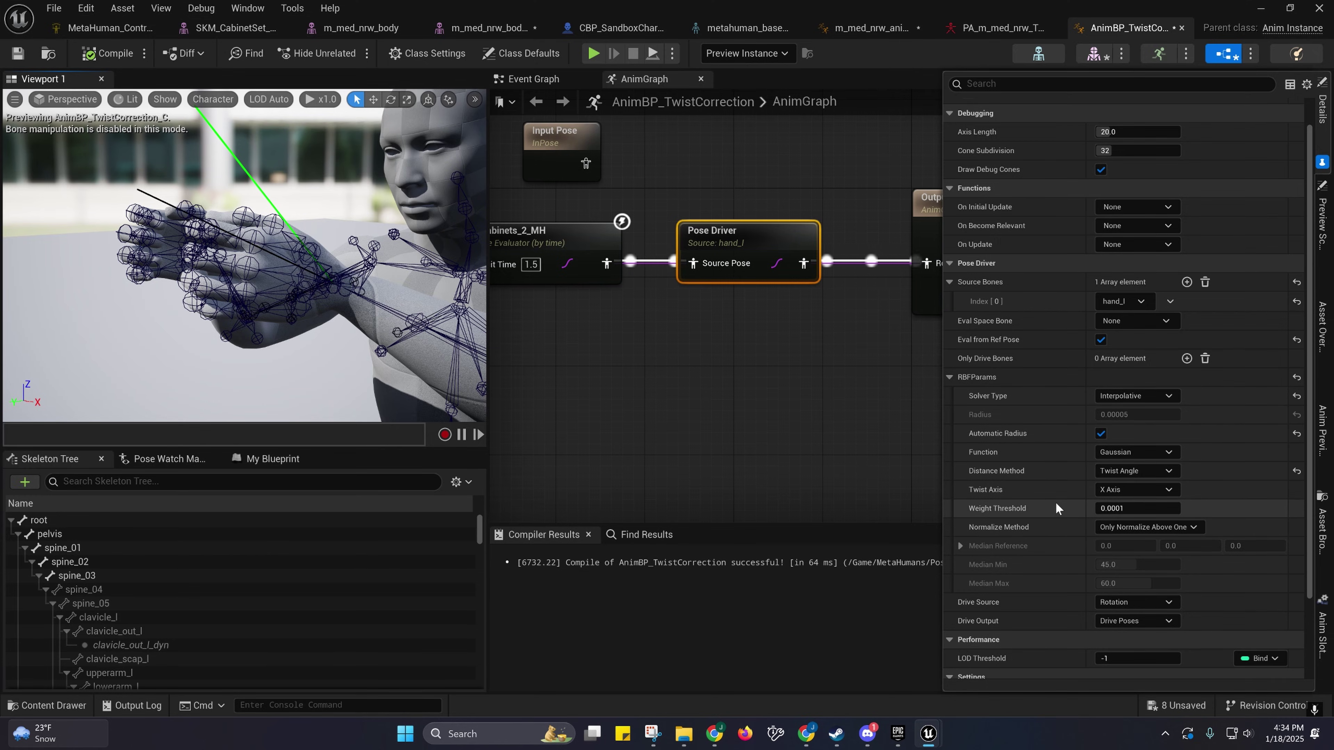
click(1116, 527)
click(1130, 554)
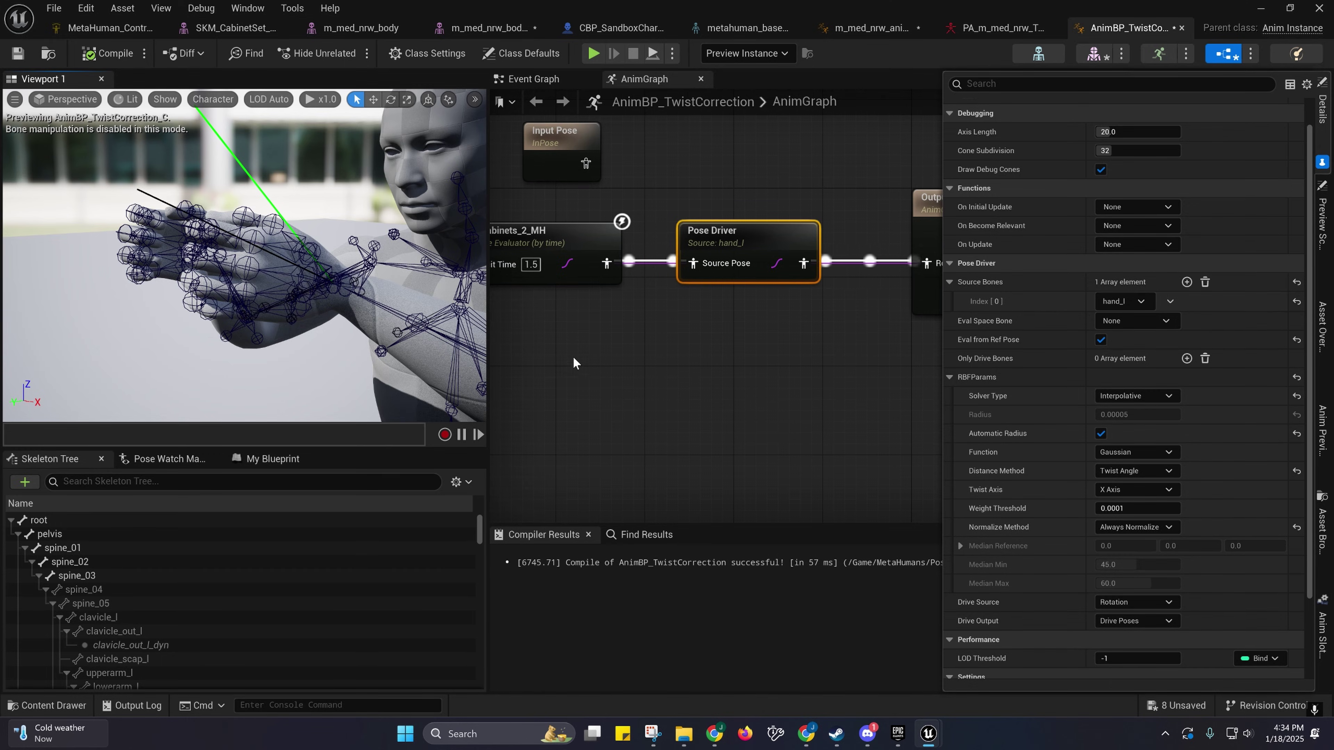
Step: Expand the Wrist_R_90 pose target, and replace the Pose Driver's Automatic Radius with a manual radius of about 43.54
scroll(1042, 372, up, 3)
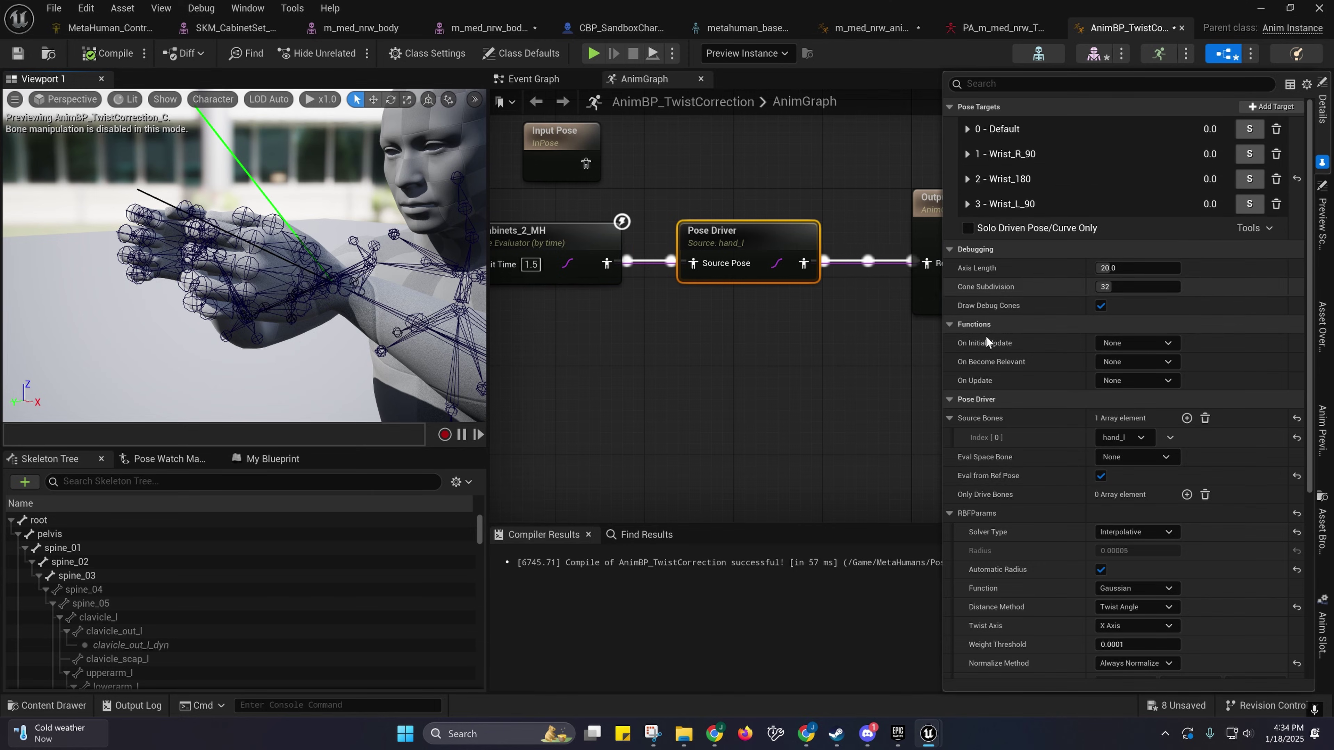
scroll(1026, 515, down, 3)
scroll(1025, 516, down, 1)
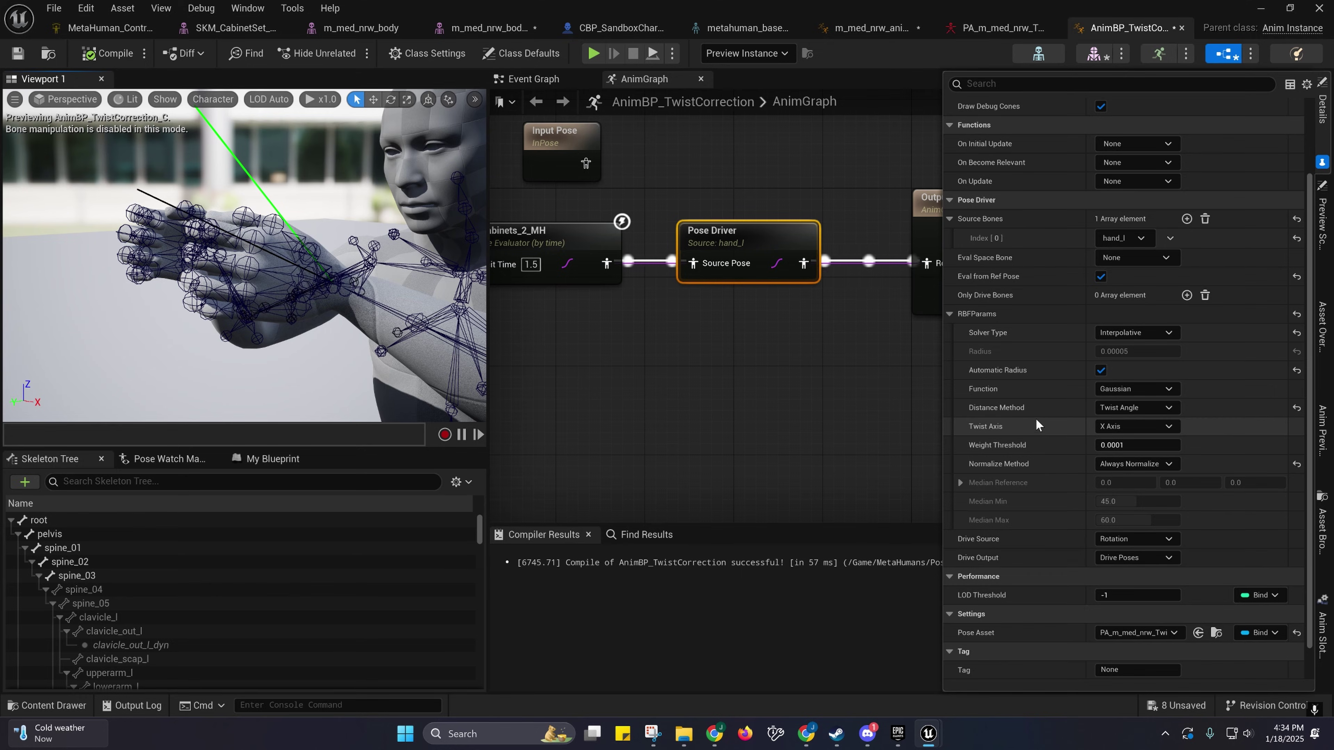
scroll(1035, 418, up, 3)
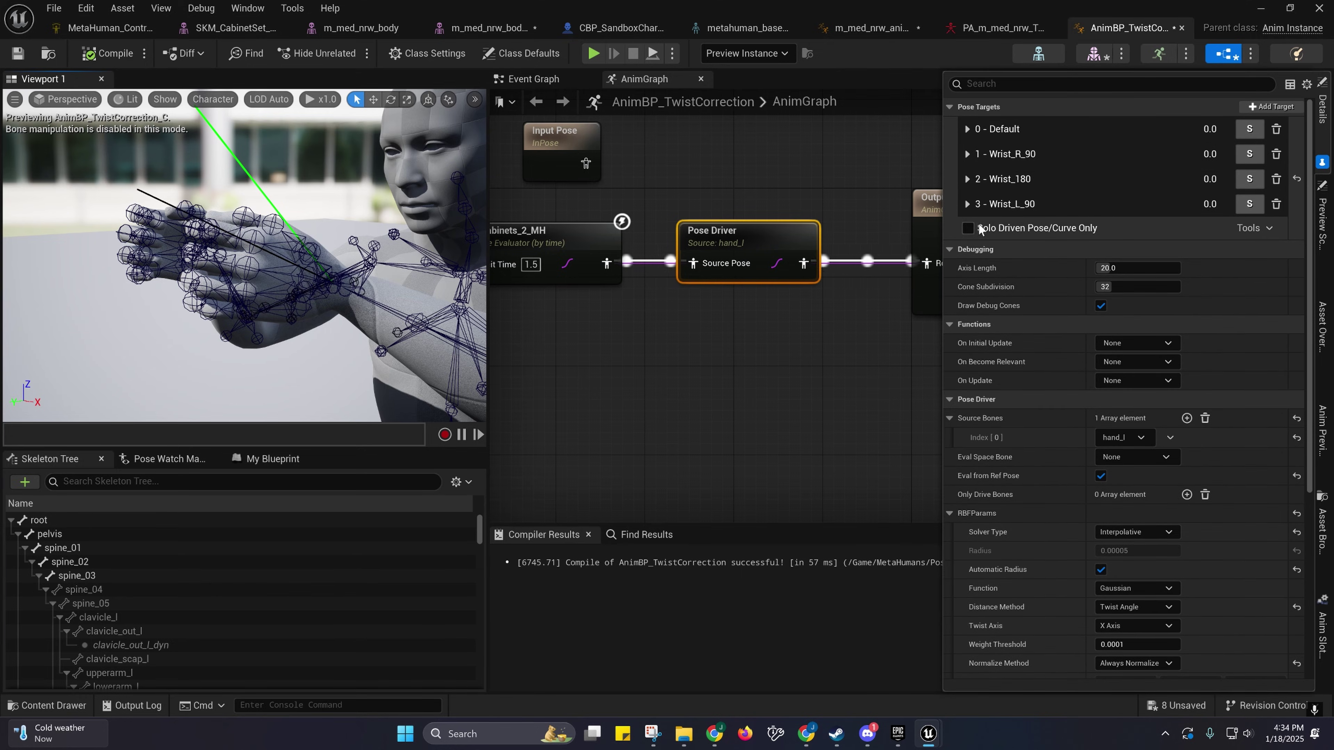
click(965, 154)
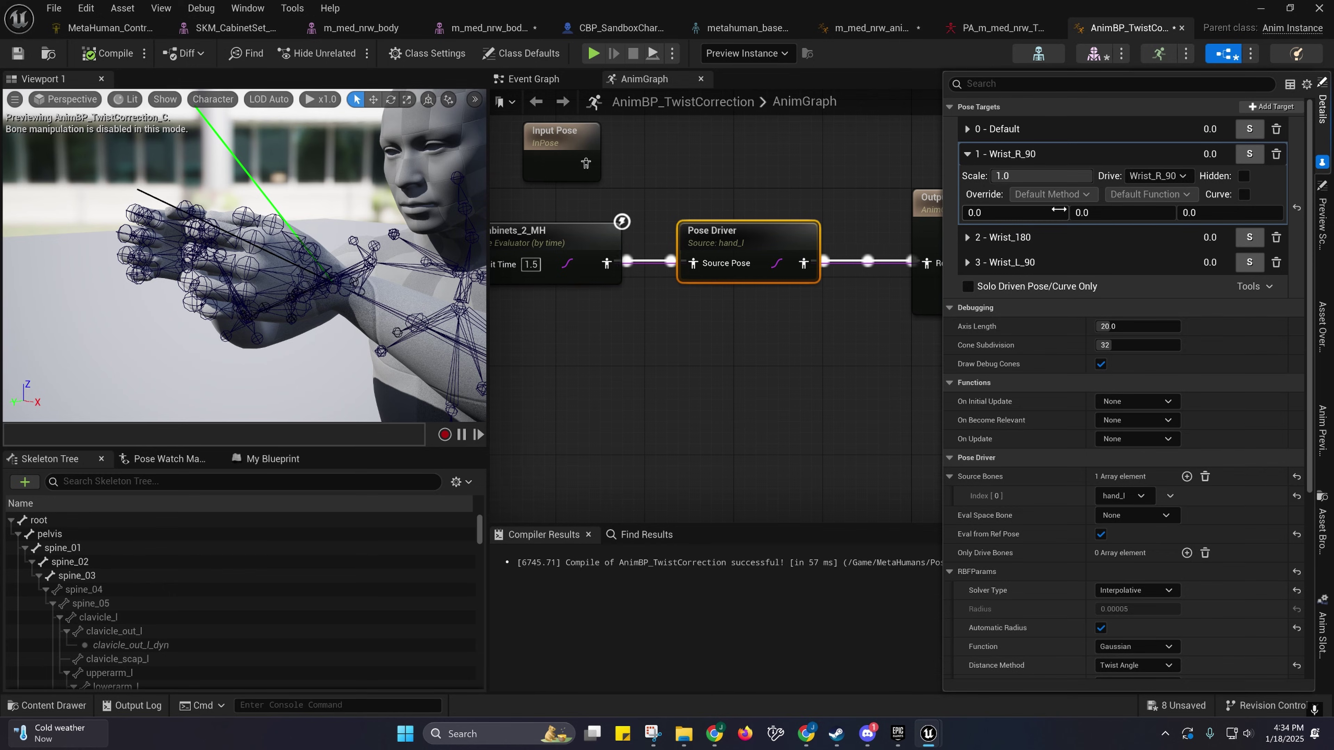
mouse_move(347, 235)
right_down()
mouse_move(357, 210)
mouse_move(351, 232)
right_up()
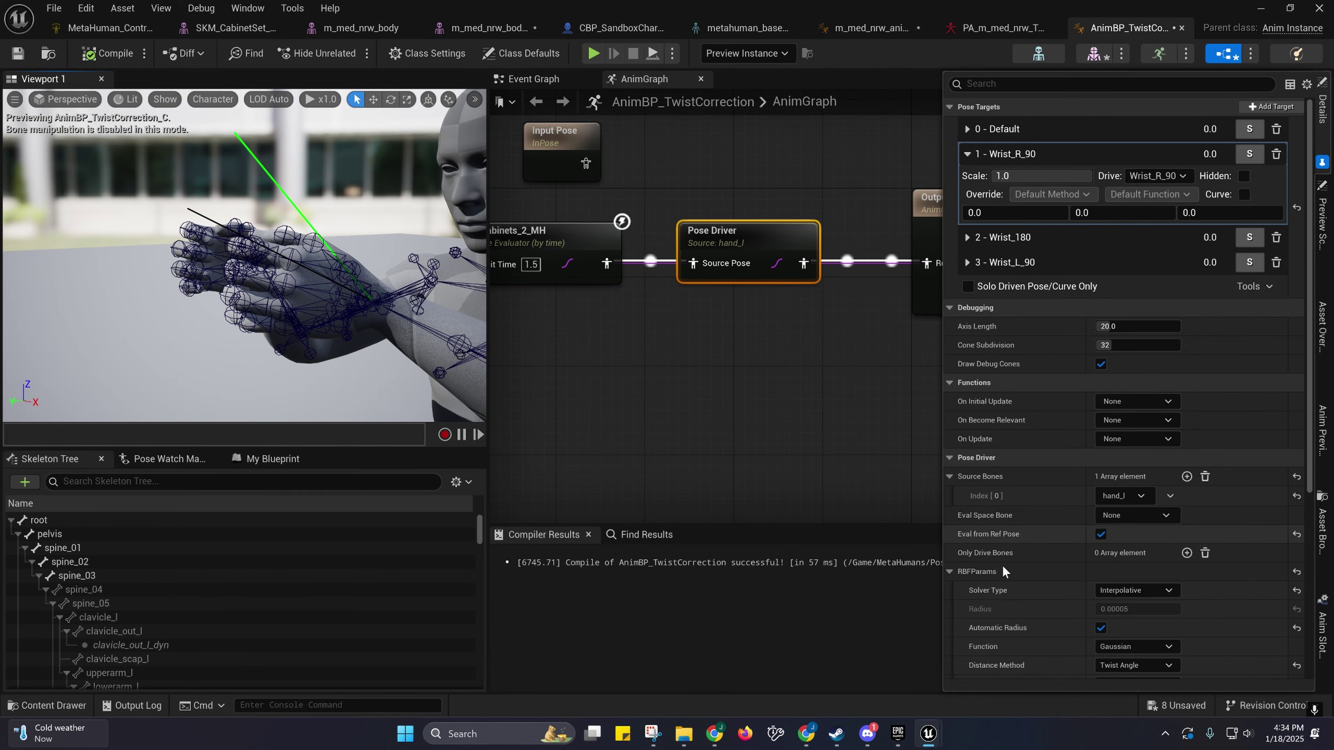
click(1101, 628)
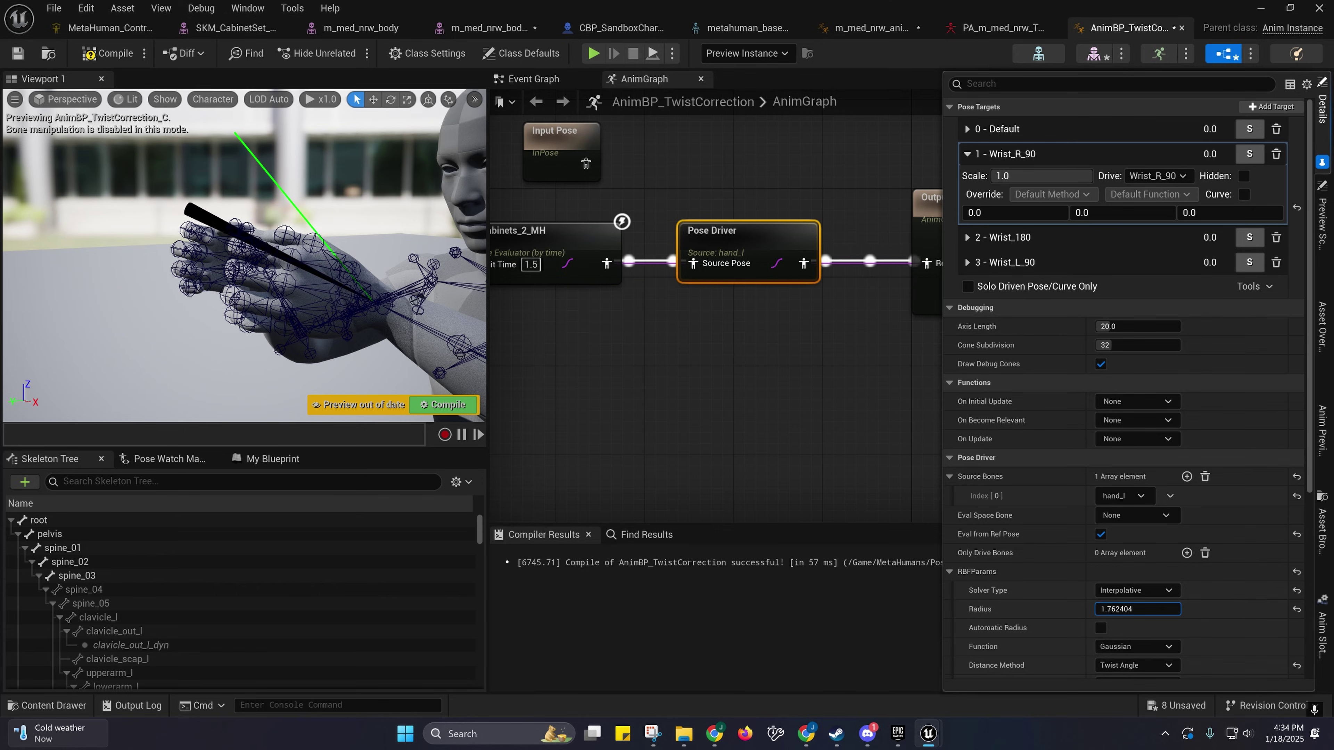
drag(1138, 609, 1214, 609)
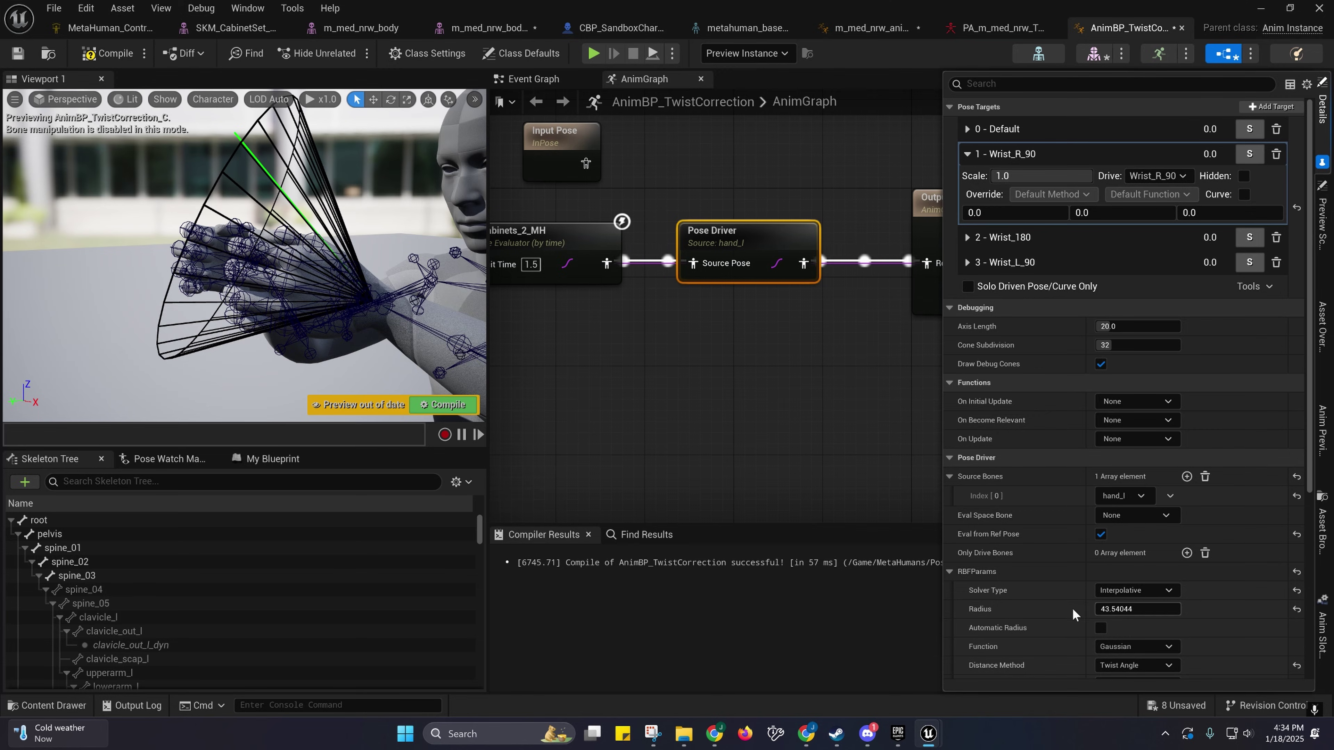
Step: Try the Linear function in the Pose Driver's RBF parameters and compile the blueprint
scroll(1061, 601, down, 3)
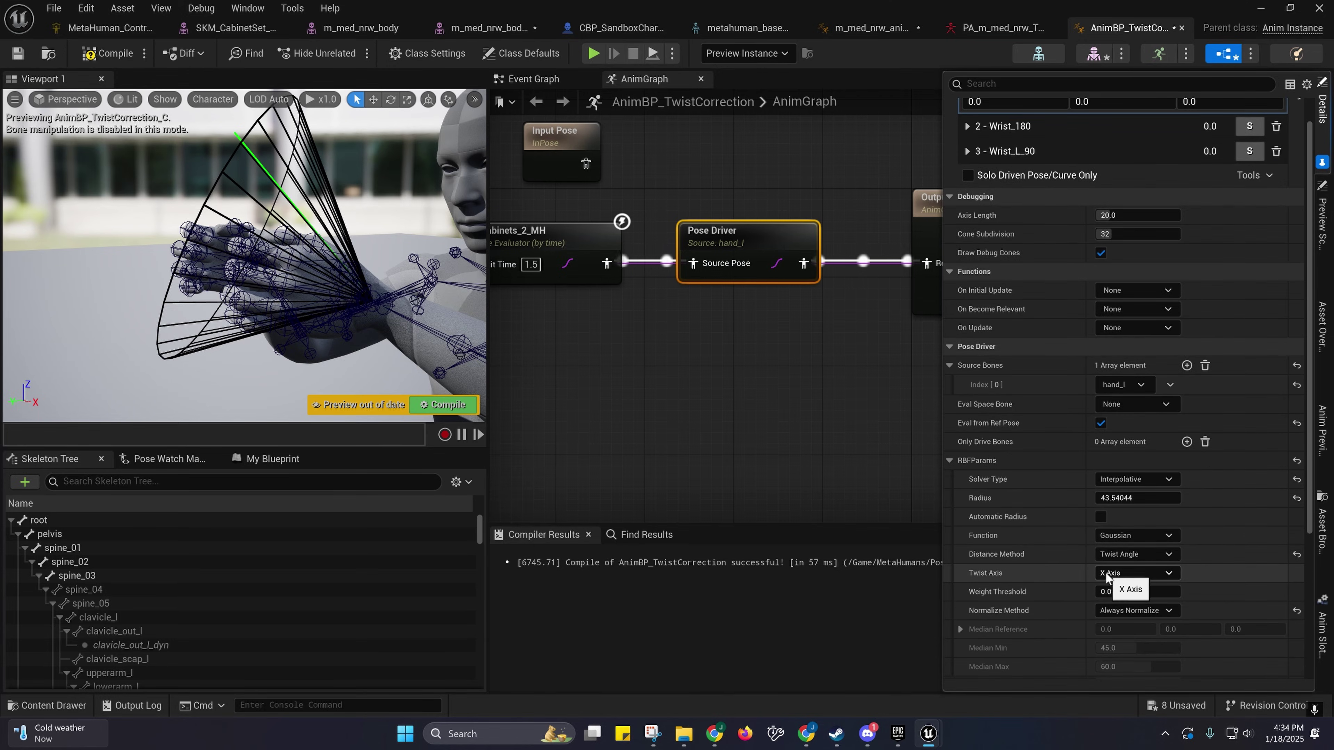
click(1129, 536)
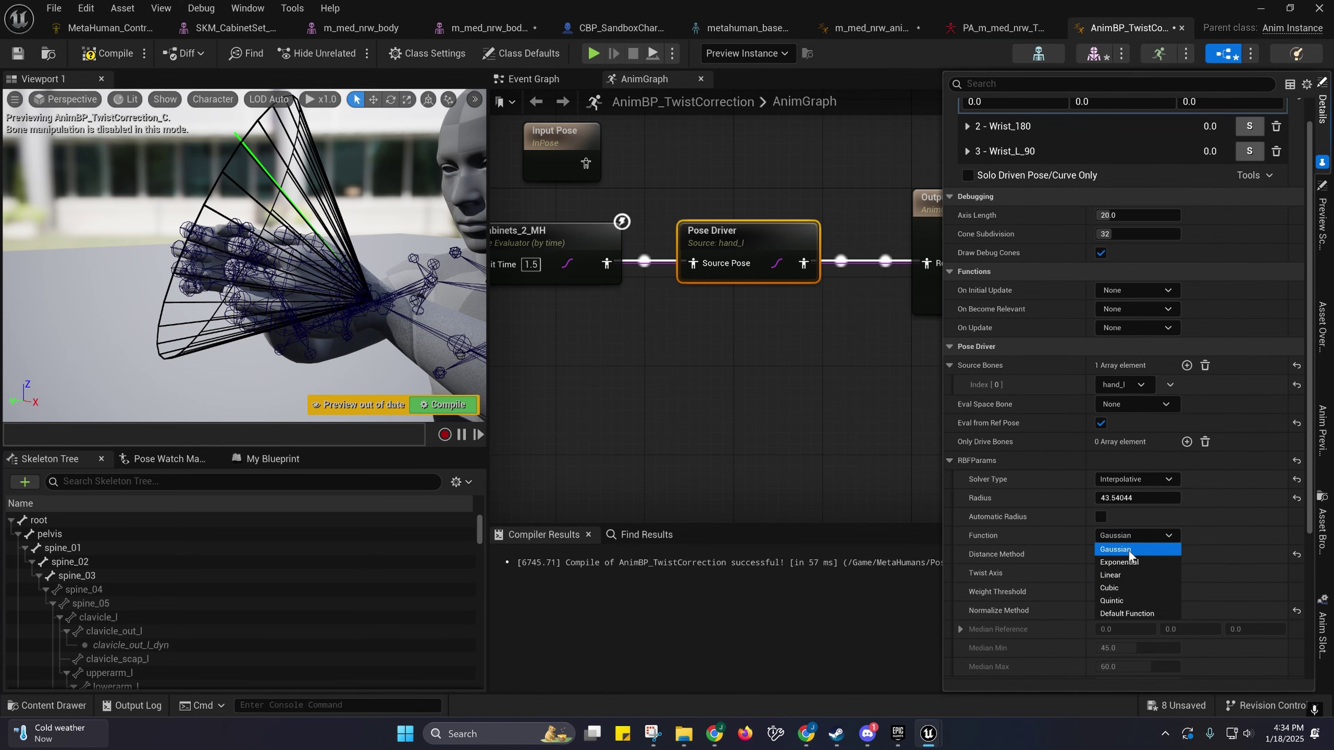
click(1125, 574)
click(444, 405)
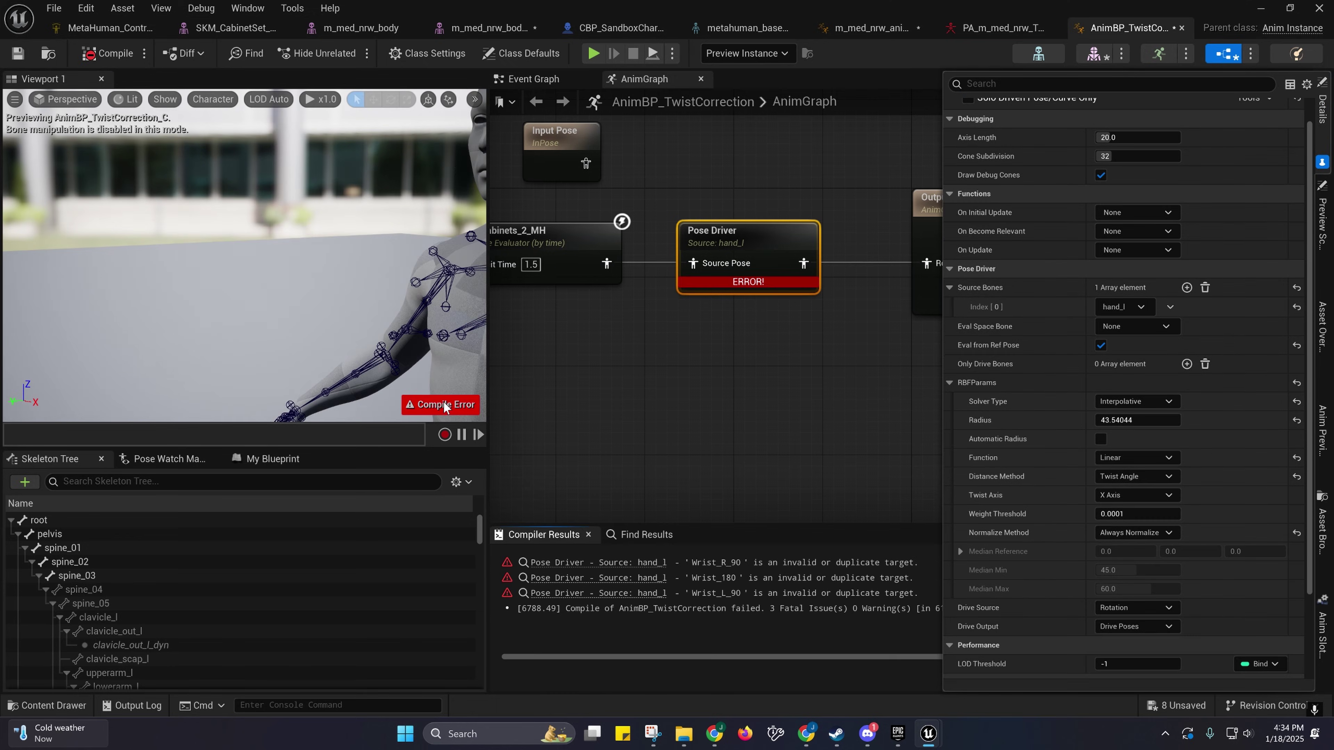
right_drag(650, 445, 698, 456)
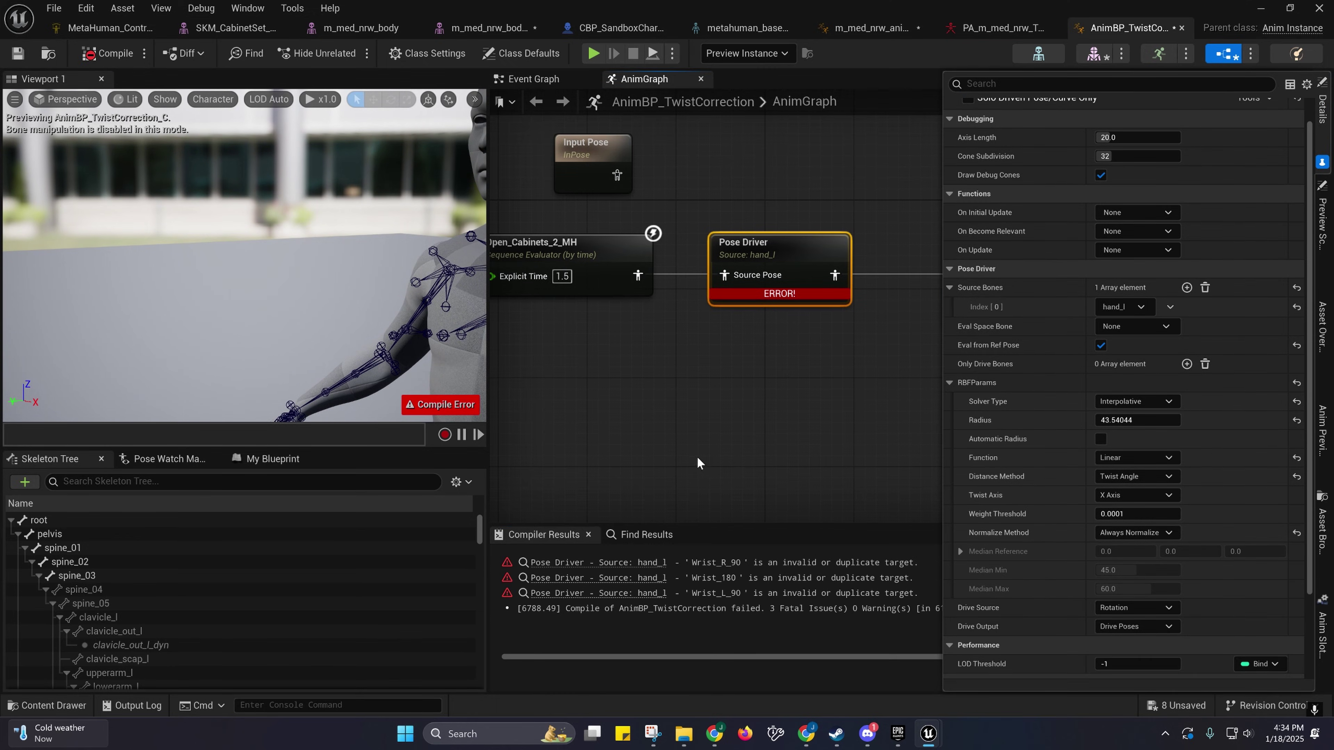
Step: Set the Pose Driver's function back to Gaussian and recompile
click(1119, 456)
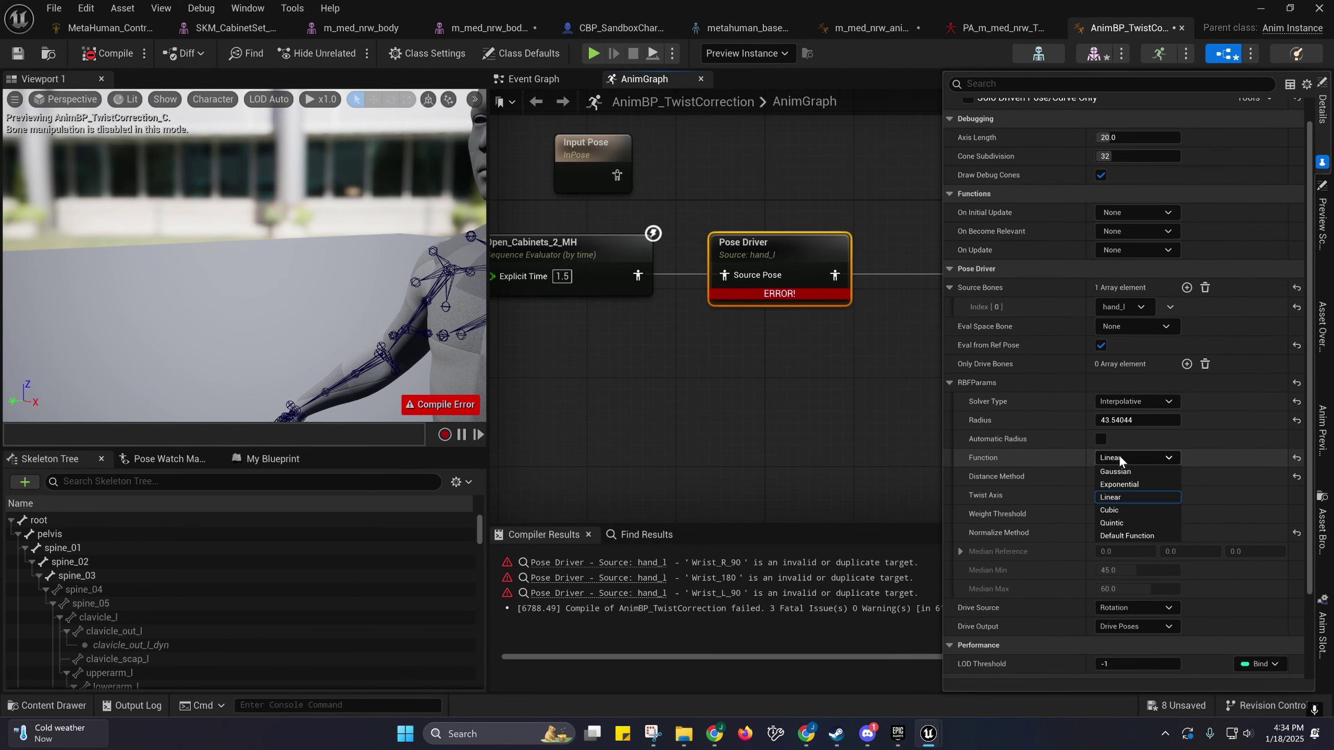
click(1116, 472)
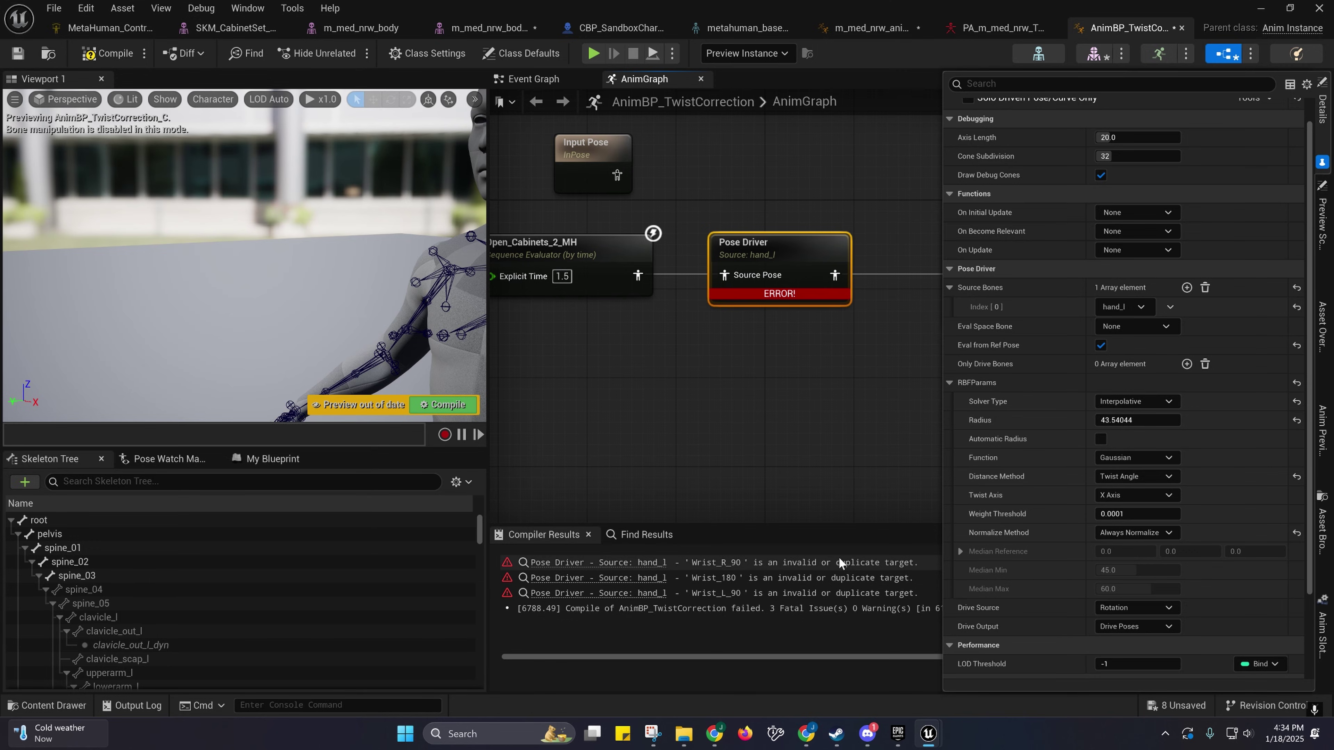
click(108, 53)
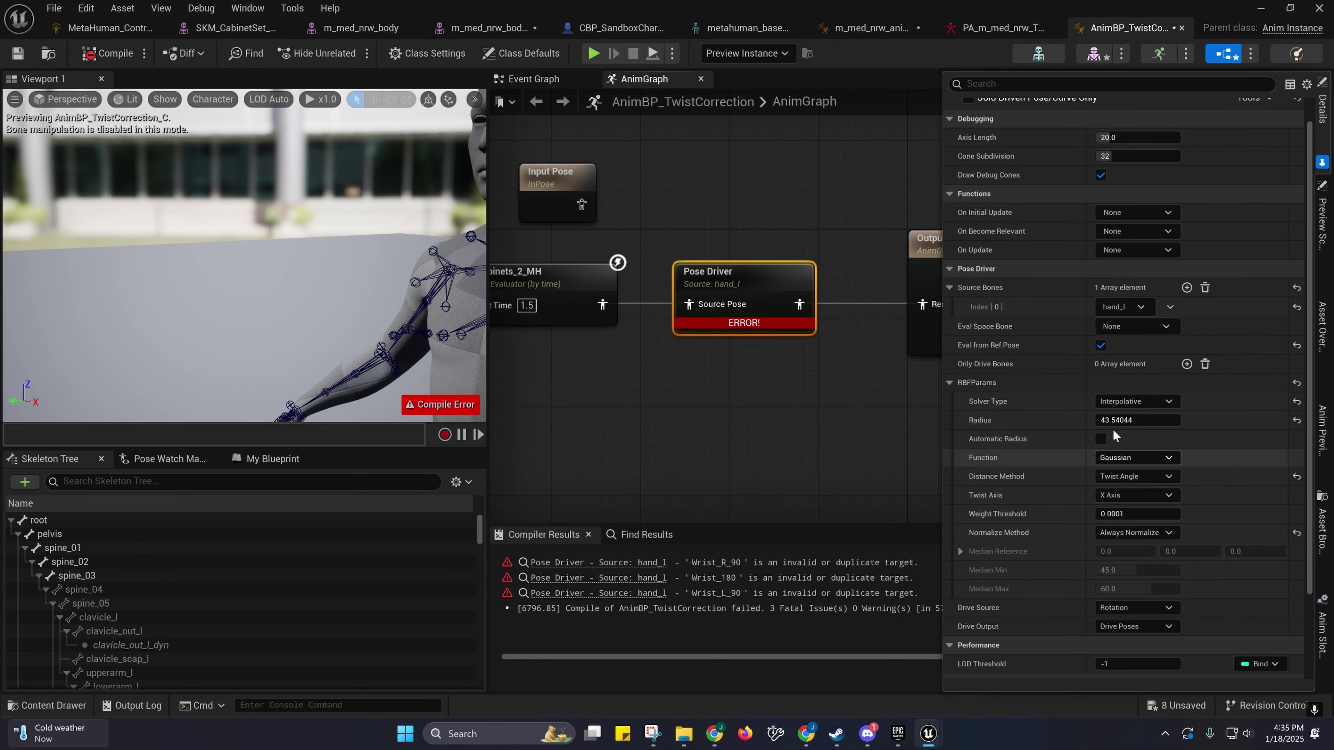
Step: Restrict the Pose Driver to drive only the lowerarm_twist_01_l and lowerarm_twist_02_l bones, and recompile
click(1188, 363)
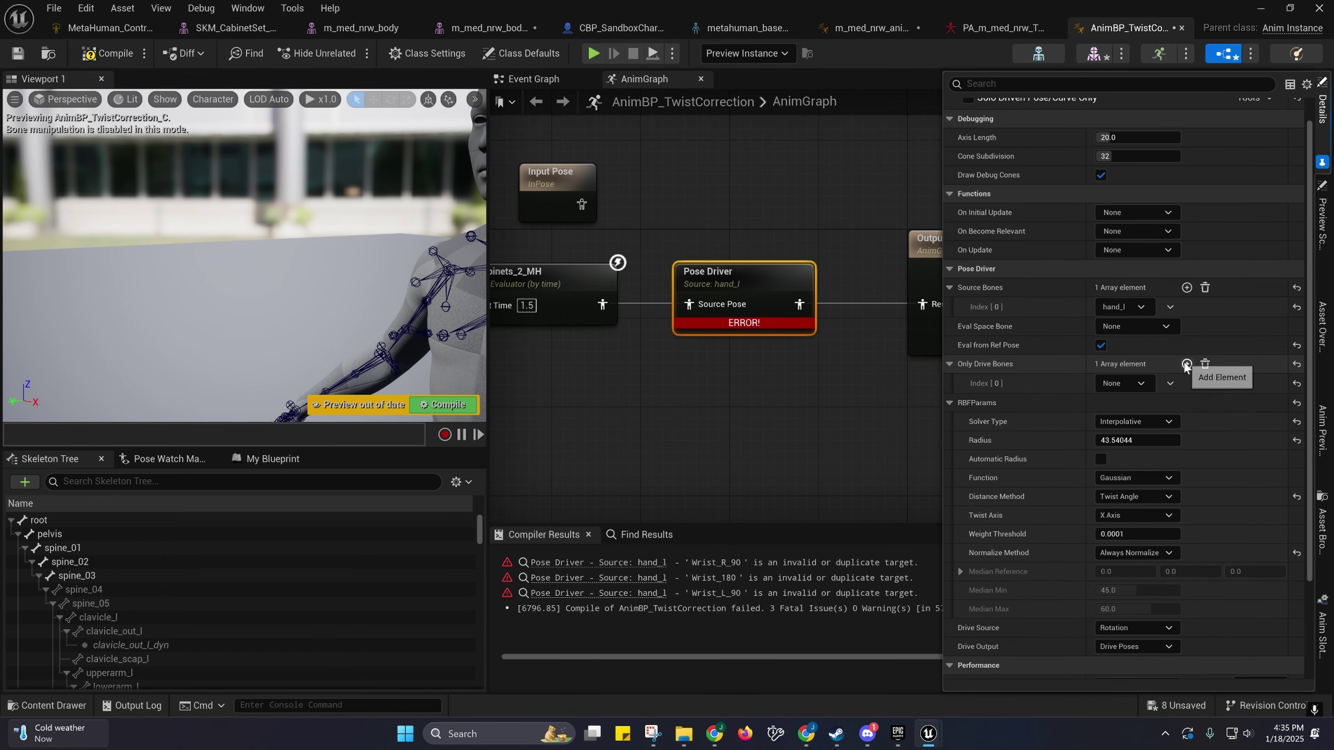
click(1118, 383)
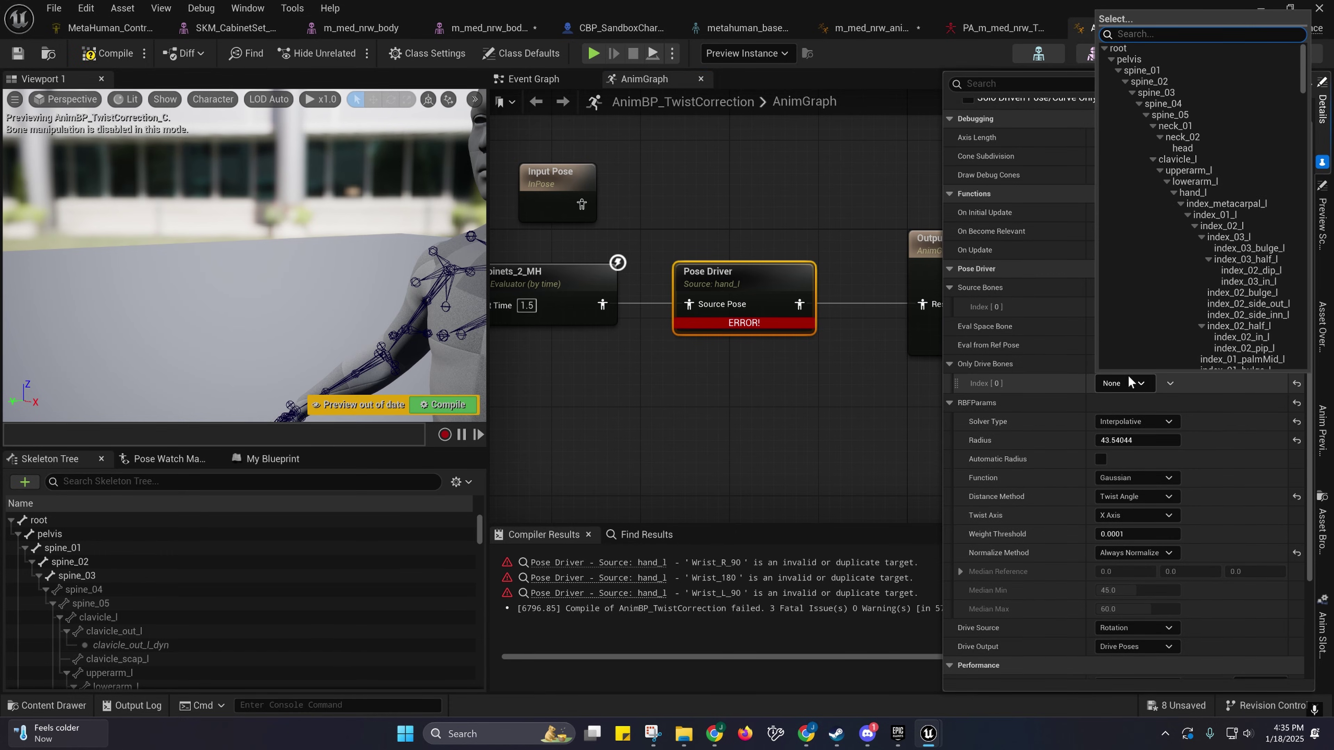
click(1176, 193)
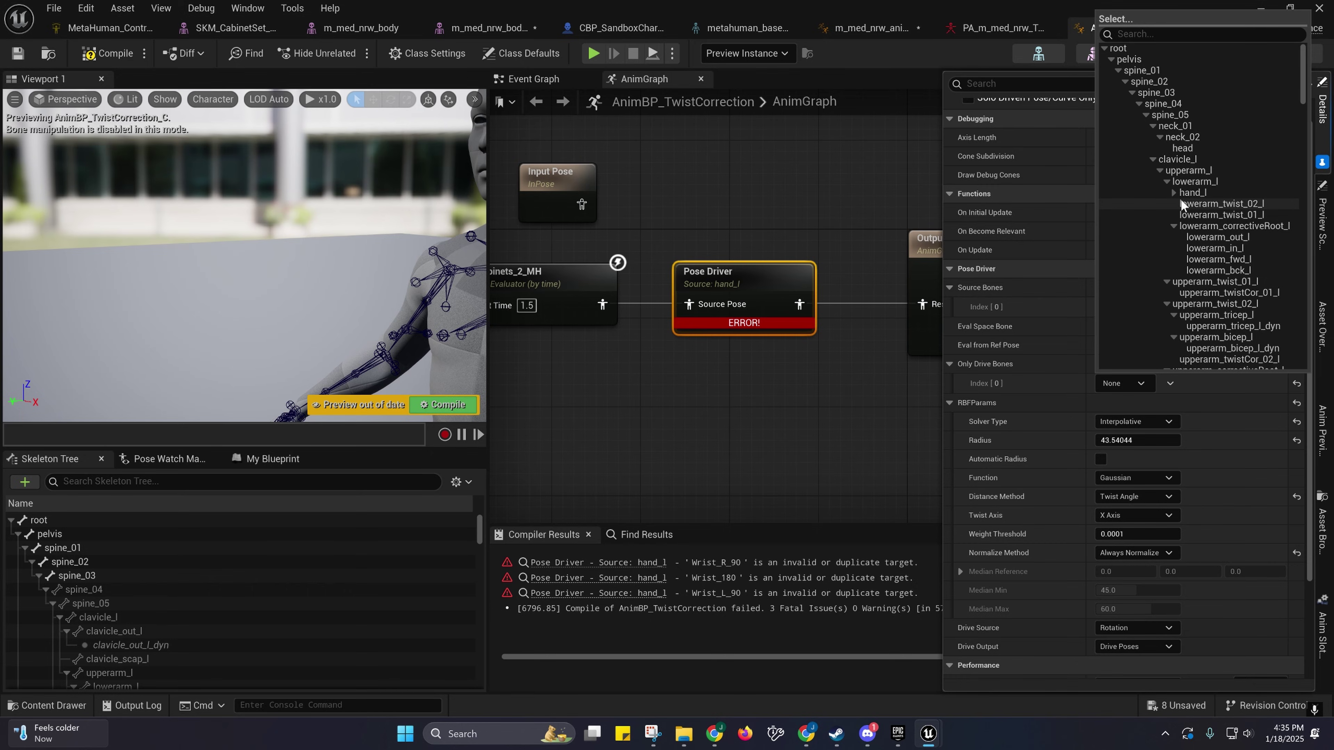
click(1239, 216)
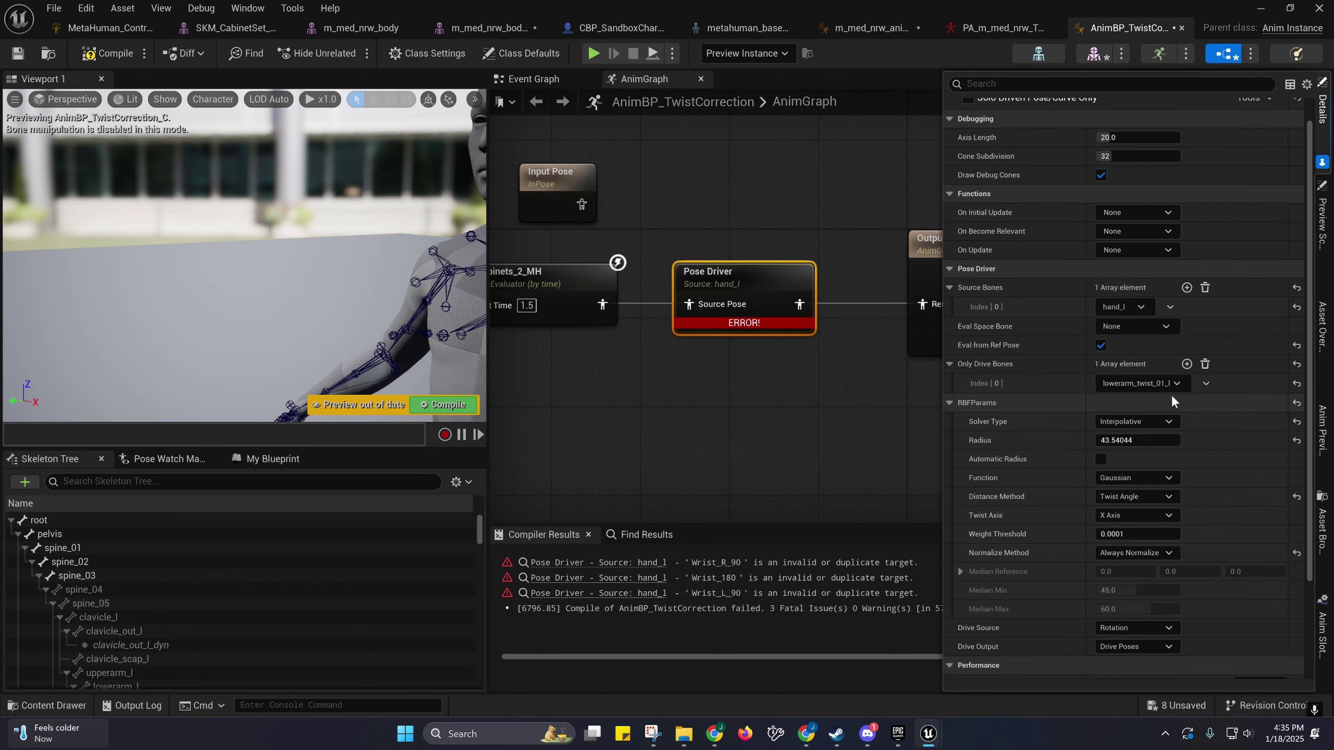
click(1187, 364)
click(1141, 403)
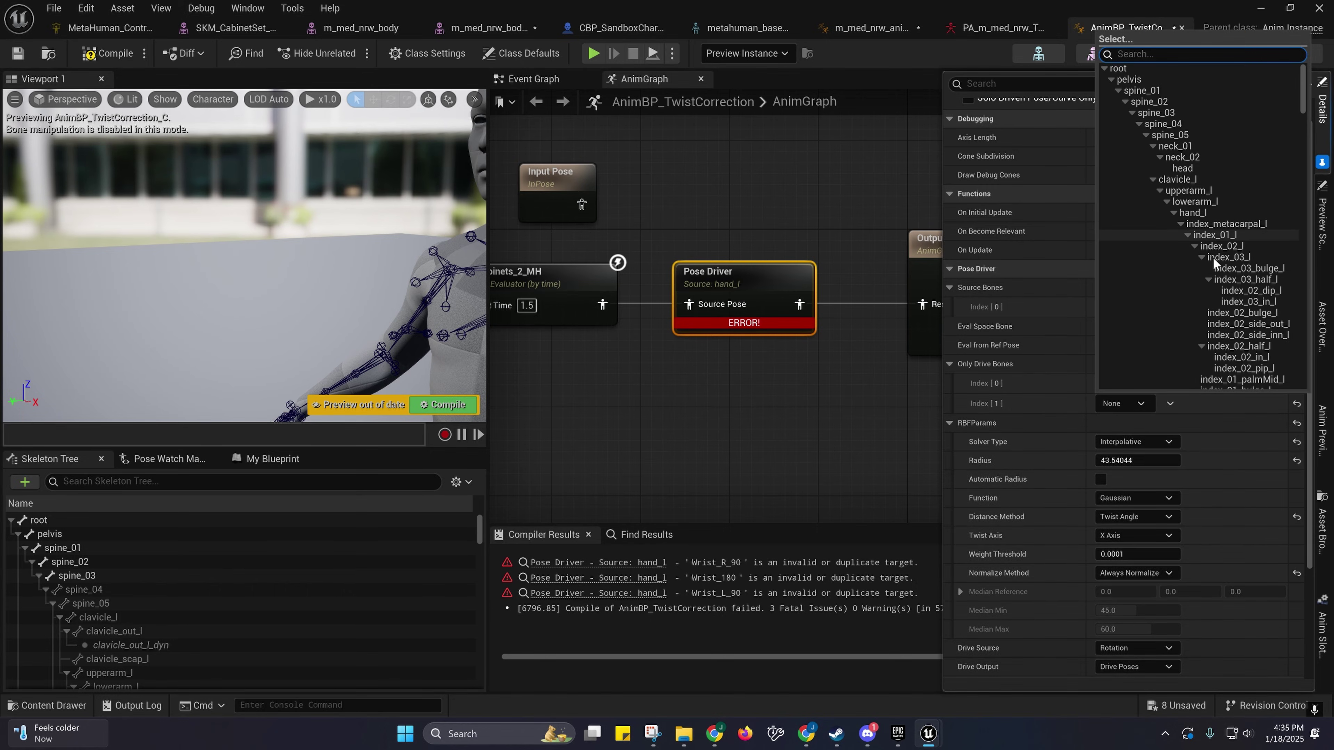
click(1172, 210)
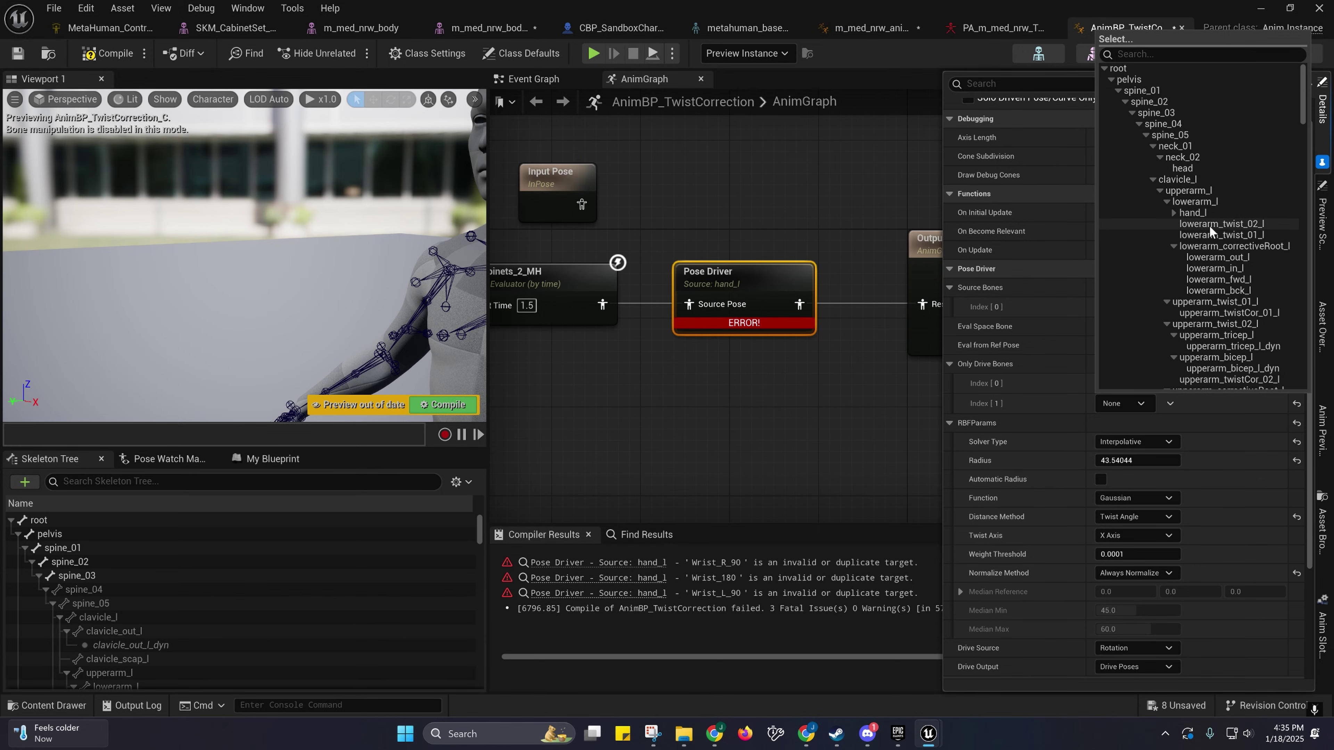
click(1209, 225)
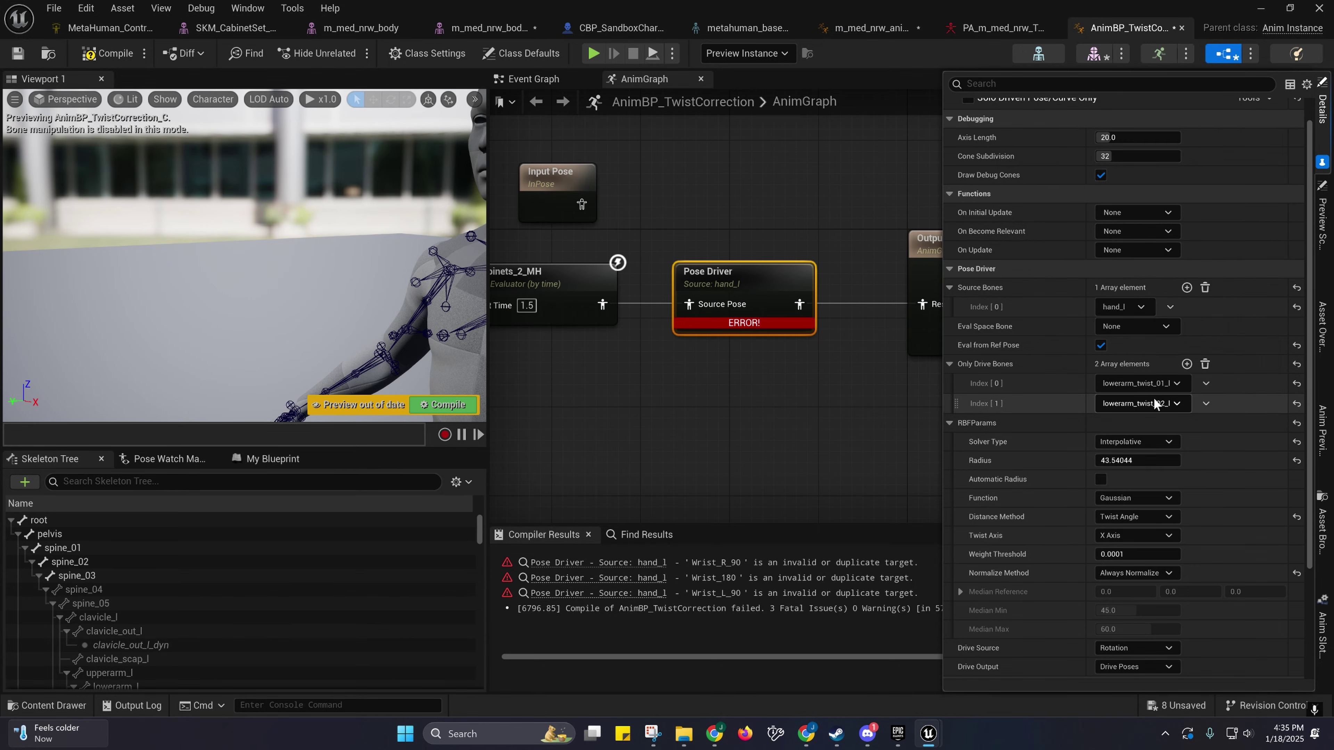
right_drag(855, 382, 791, 349)
key(F7)
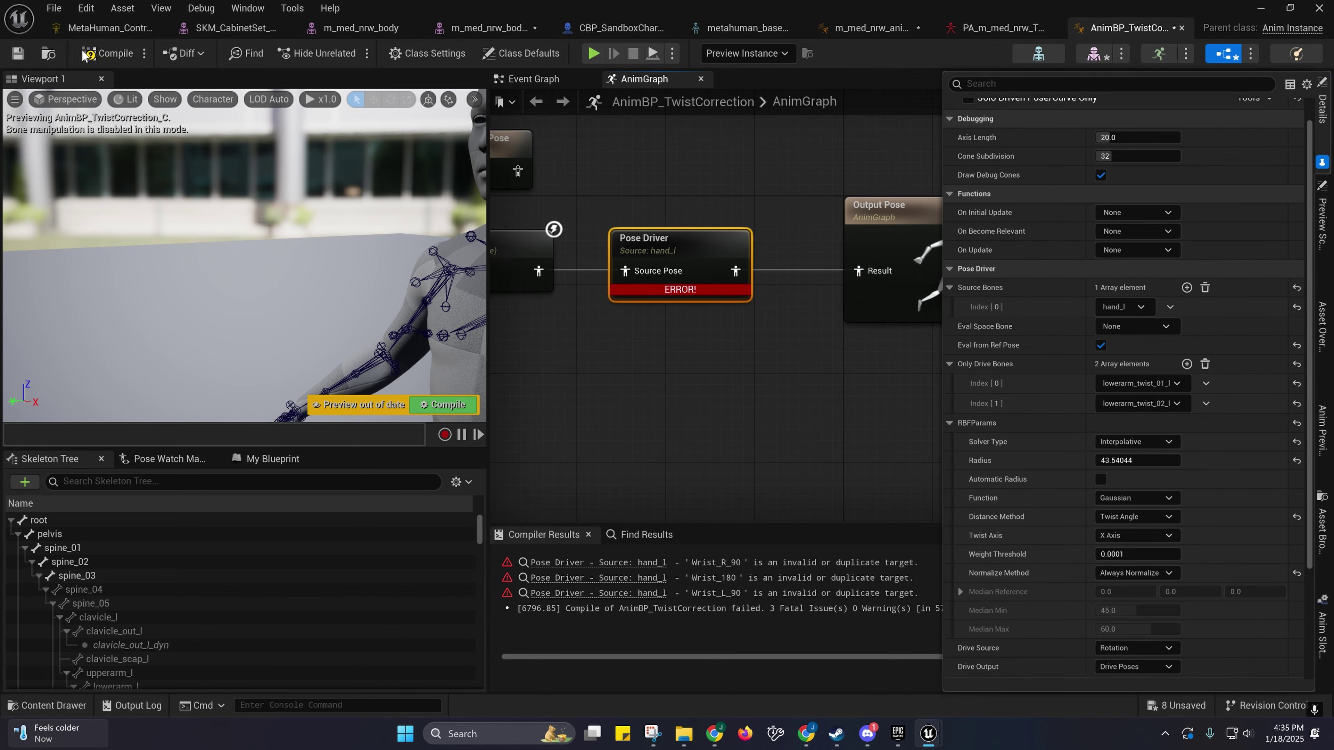
Step: Reset the Pose Driver's distance method to its default Swing Angle and compile the blueprint again
scroll(1072, 420, up, 3)
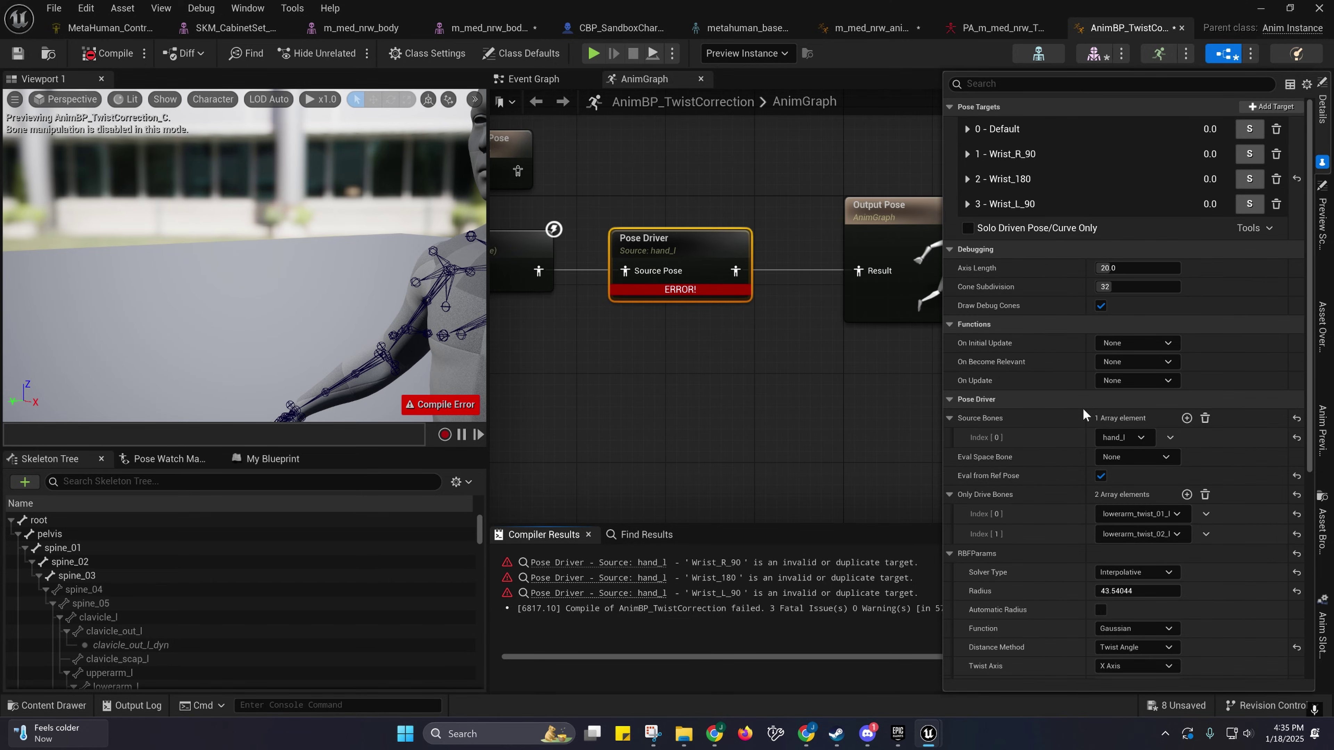
scroll(1075, 416, down, 3)
scroll(1070, 433, down, 2)
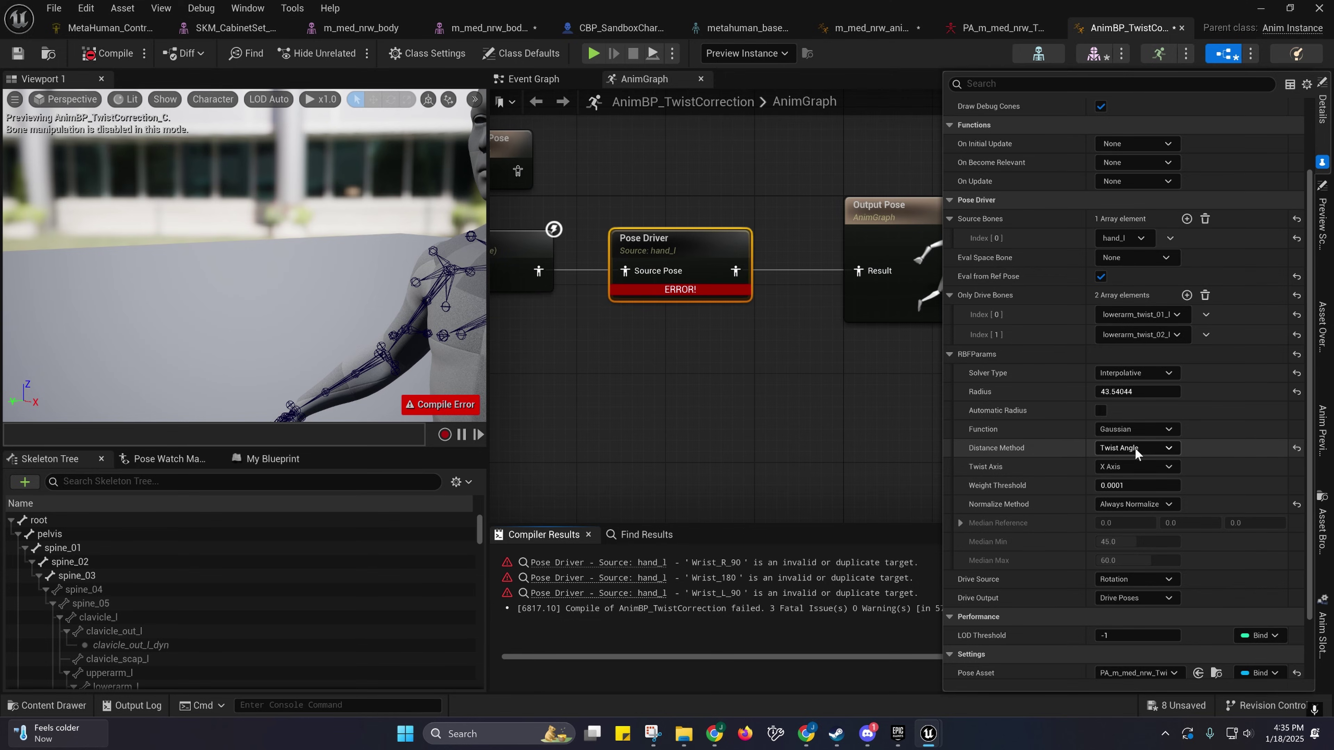
click(1296, 449)
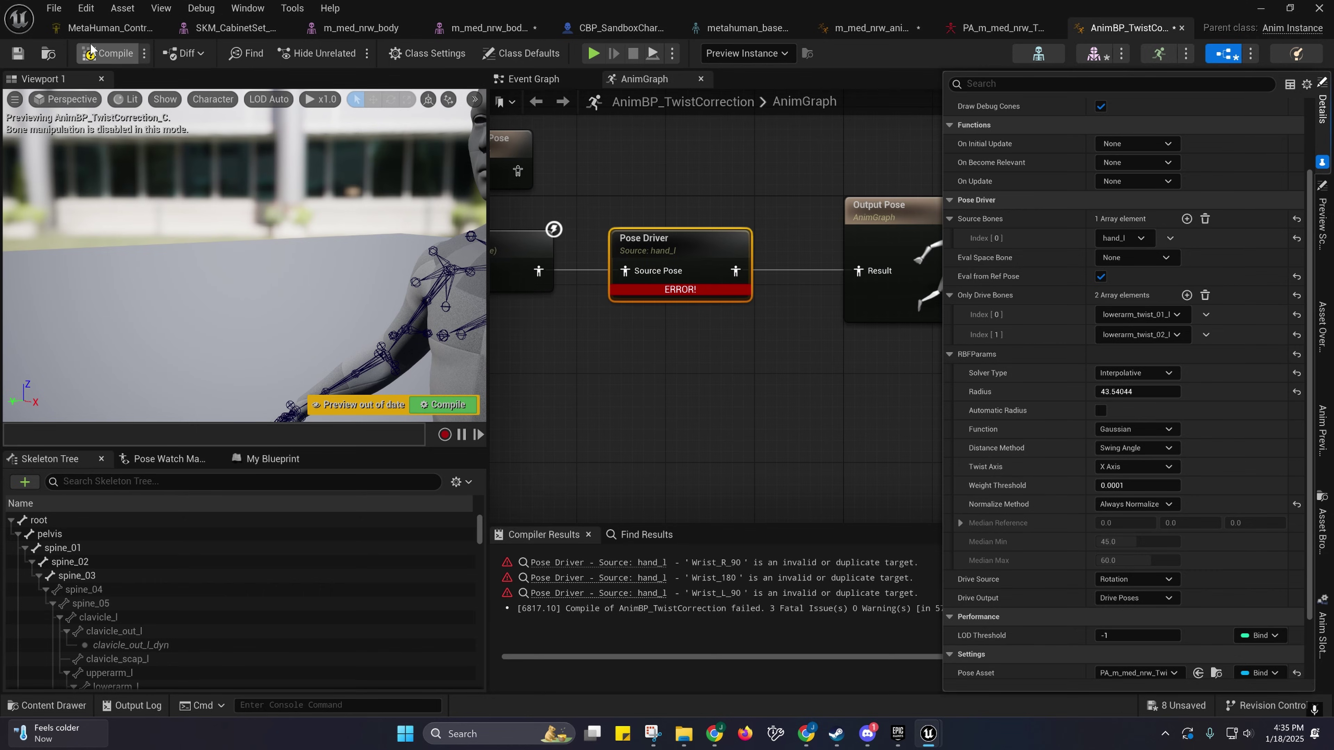
click(105, 53)
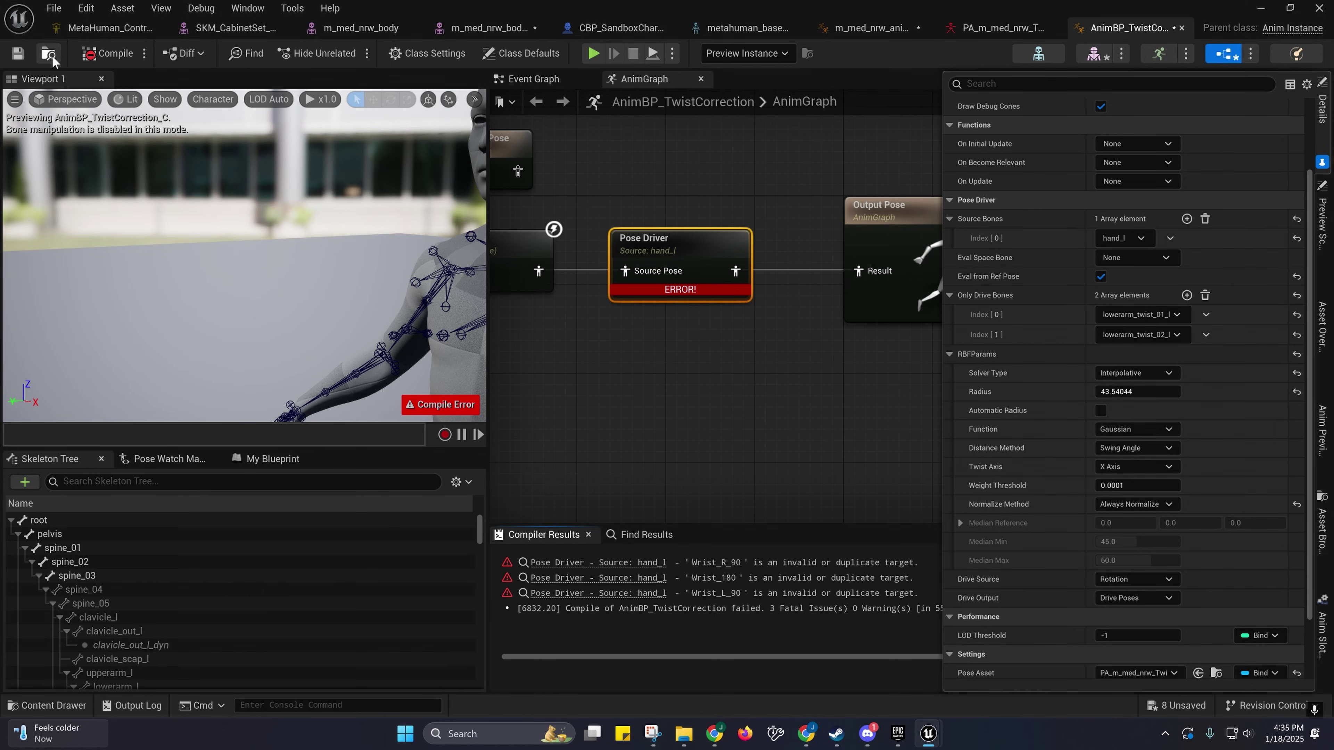
Step: Add a second Pose Driver node to the AnimGraph and place it just below the existing hand_l driver
right_drag(615, 355, 655, 292)
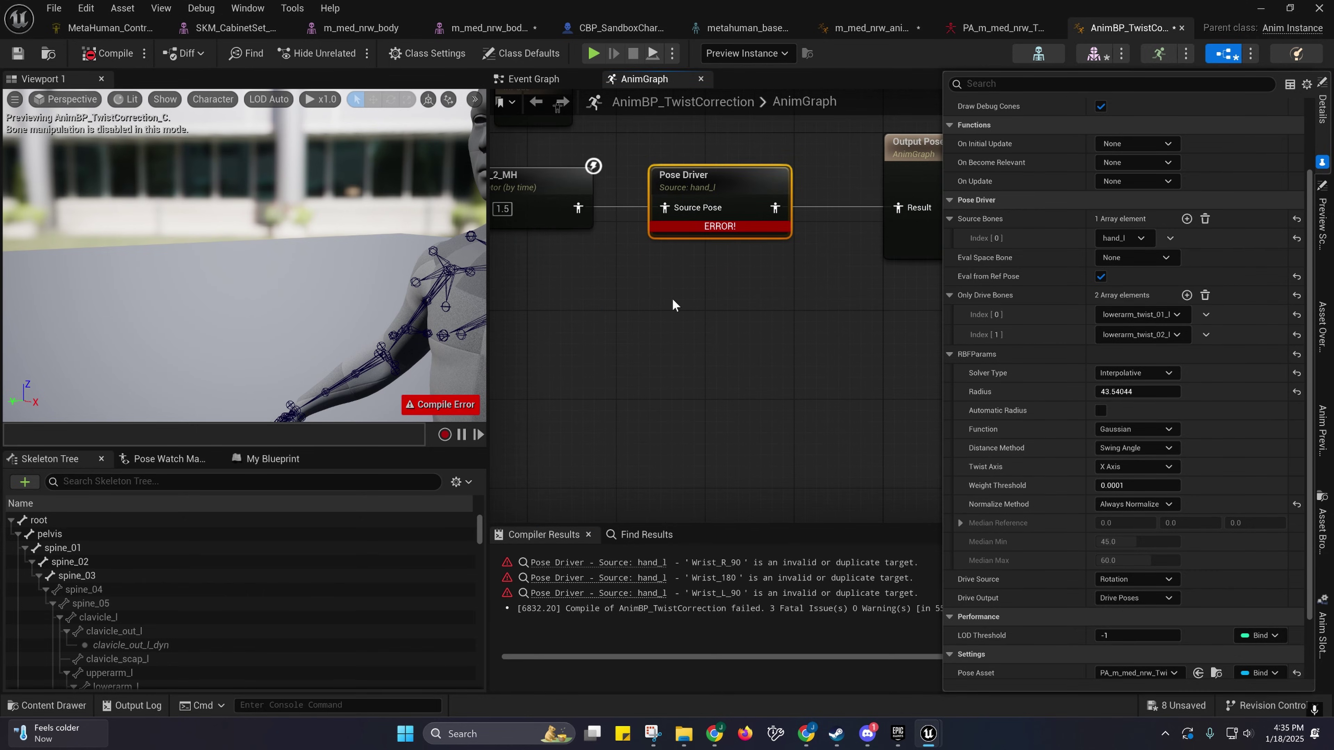
right_click(672, 299)
text(pose driver)
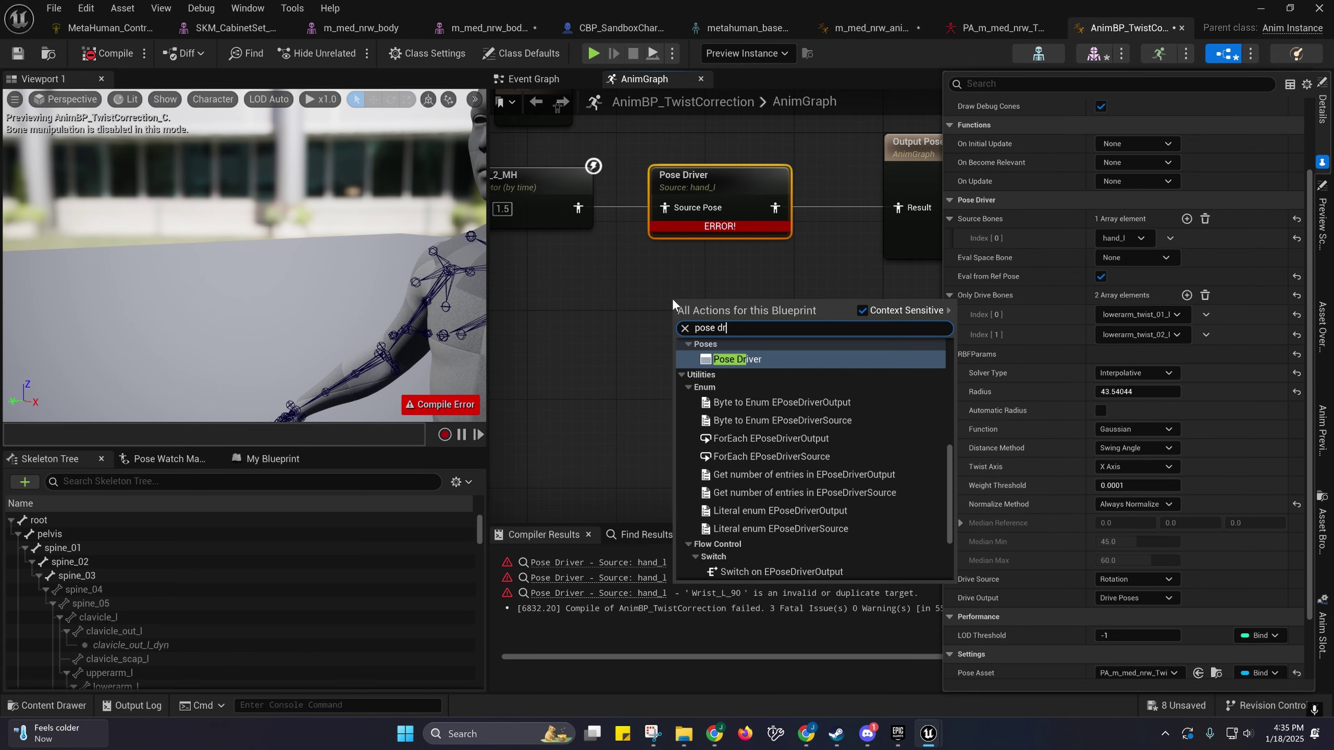
click(742, 360)
drag(727, 299, 705, 288)
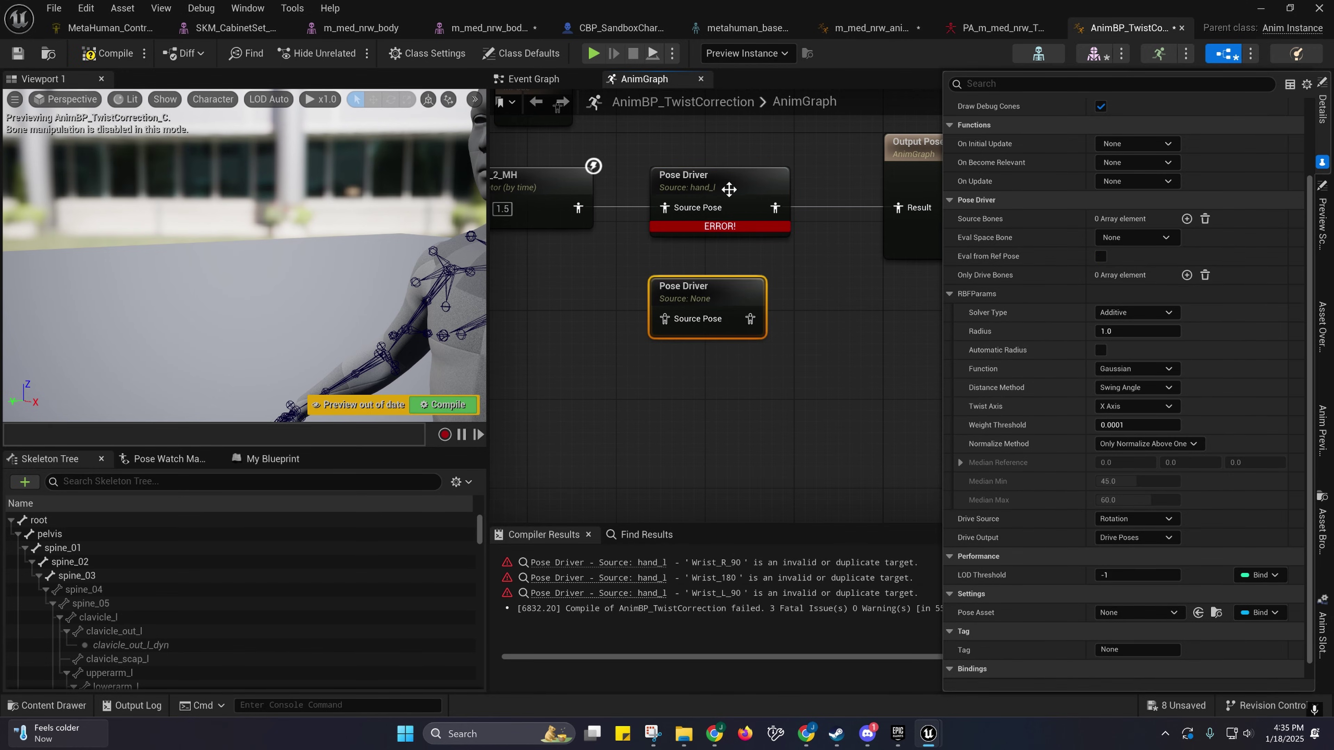
Step: Copy all pose targets from the pose asset into the hand_l Pose Driver and compile the blueprint
click(729, 188)
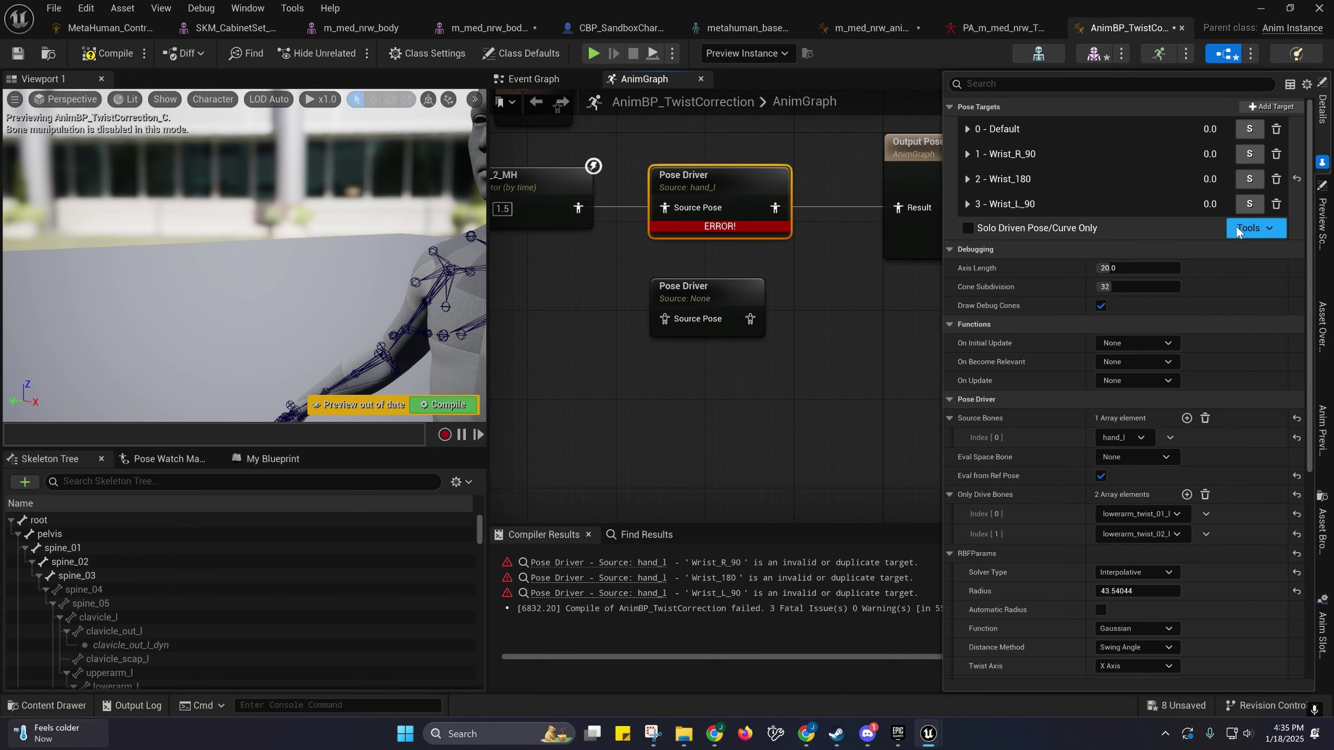
click(1237, 229)
click(1203, 253)
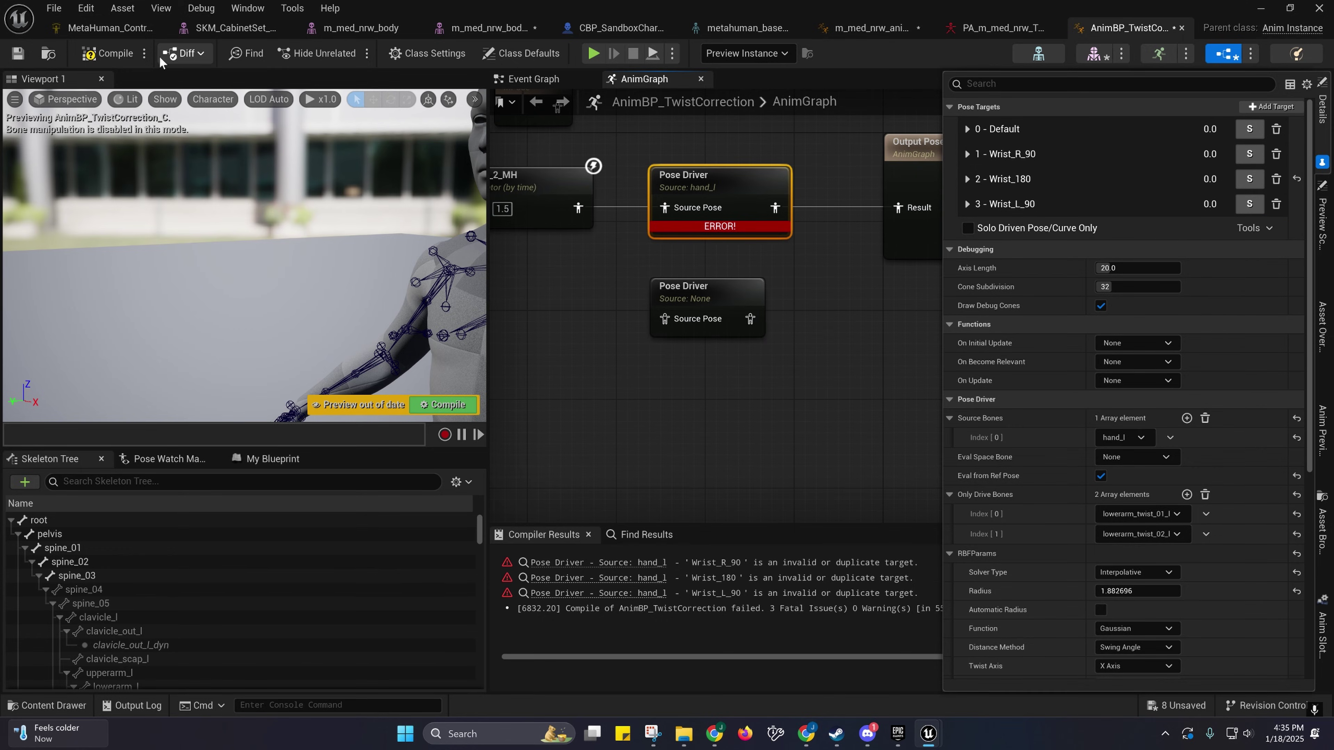
click(110, 58)
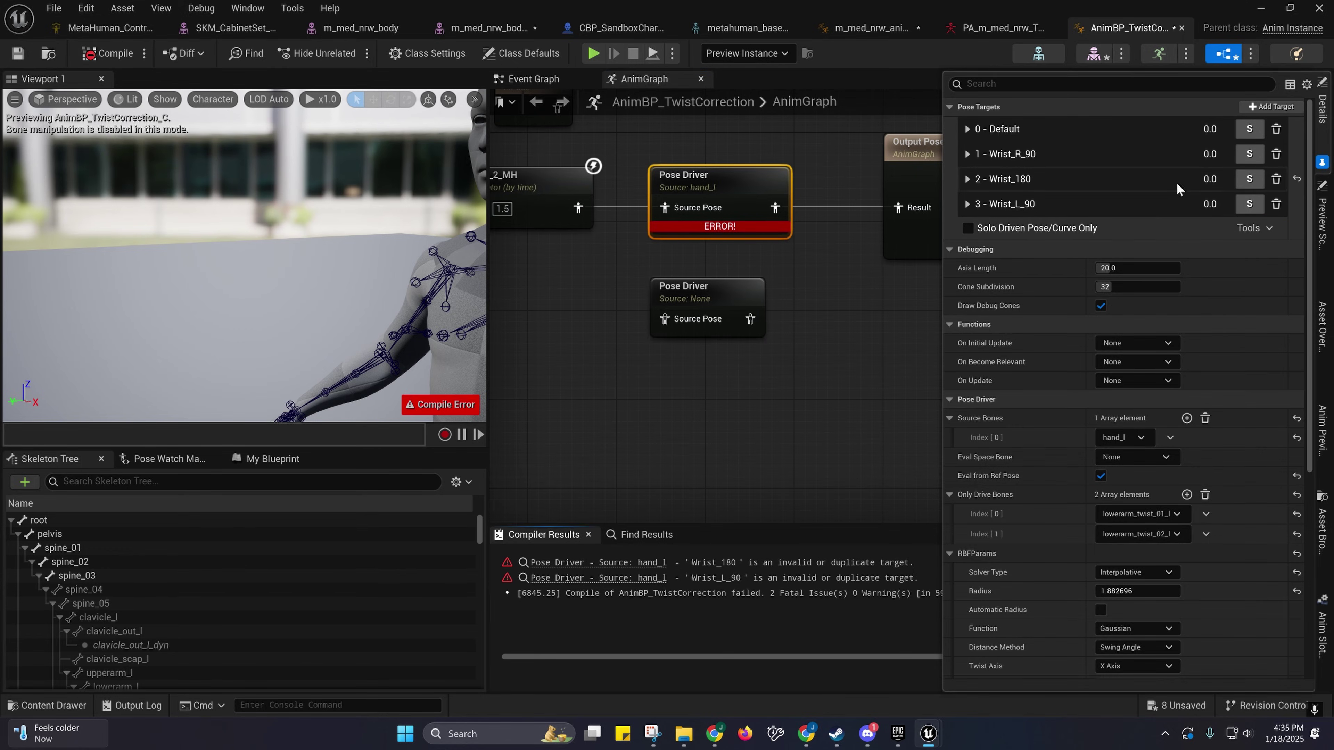
Step: Delete all four pose targets from the hand_l Pose Driver and recompile the blueprint
click(1277, 129)
click(1277, 129)
click(1277, 129)
click(1277, 130)
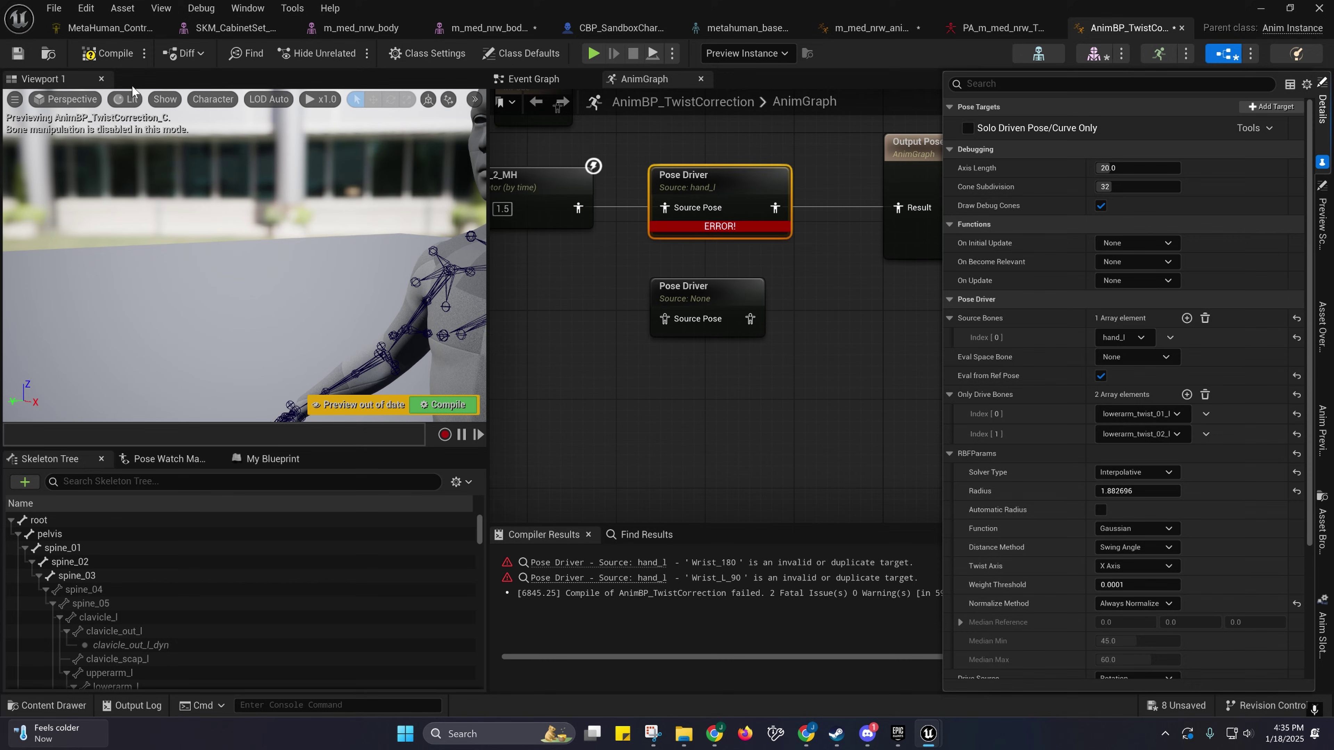
click(109, 54)
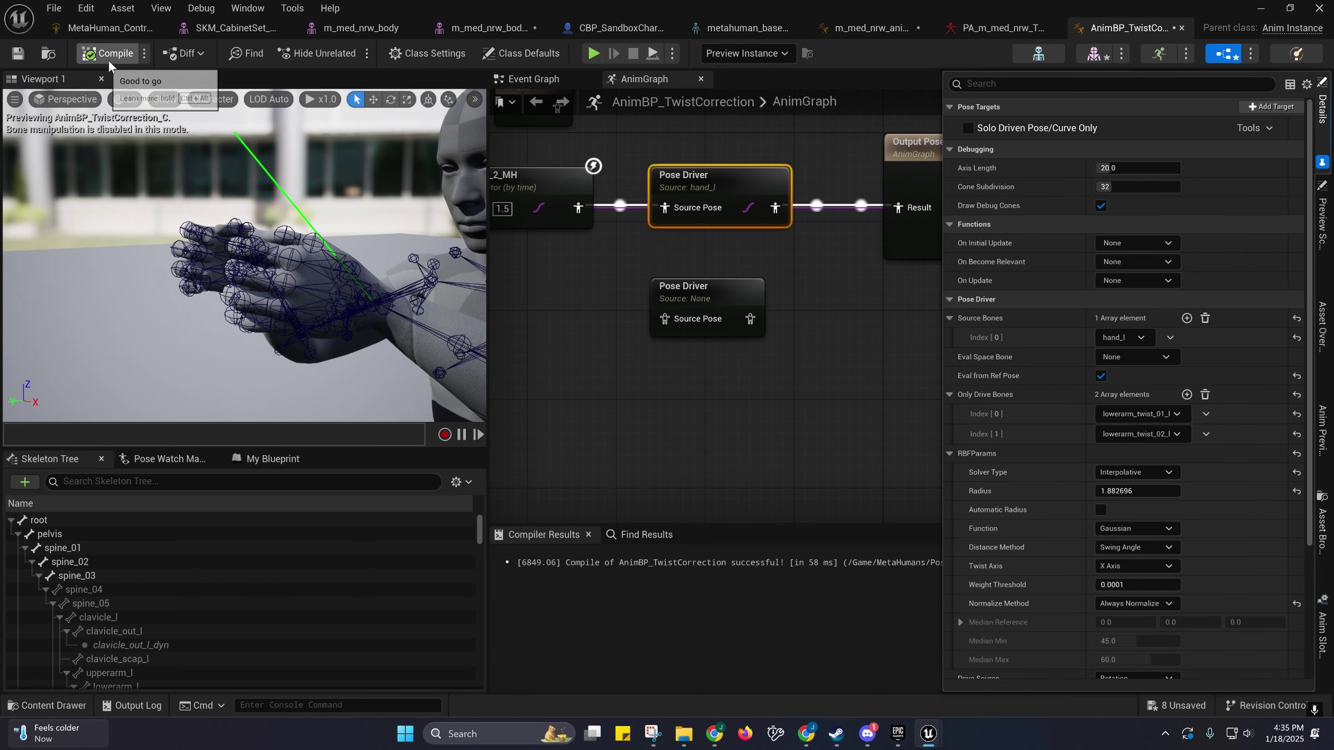
Step: Refill the emptied target list of the hand_l Pose Driver from its pose asset and recompile
click(1251, 129)
click(1256, 152)
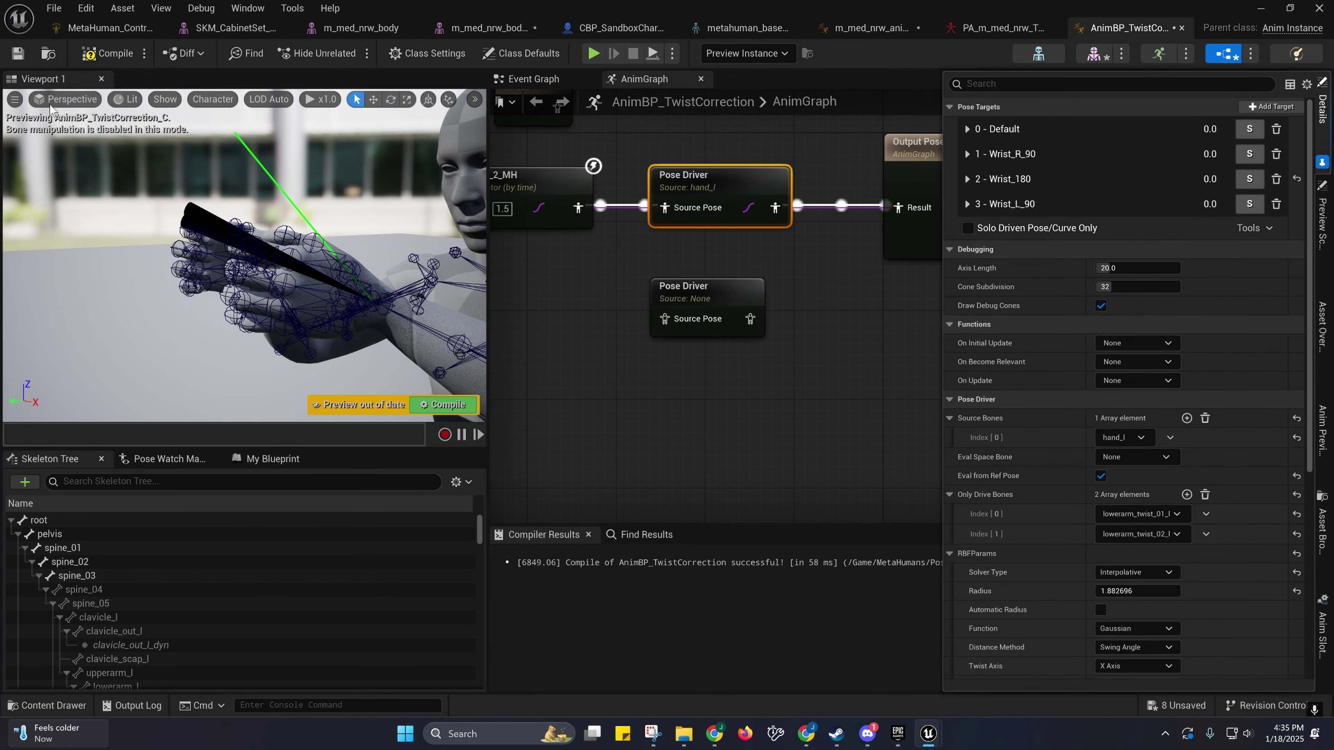
click(106, 53)
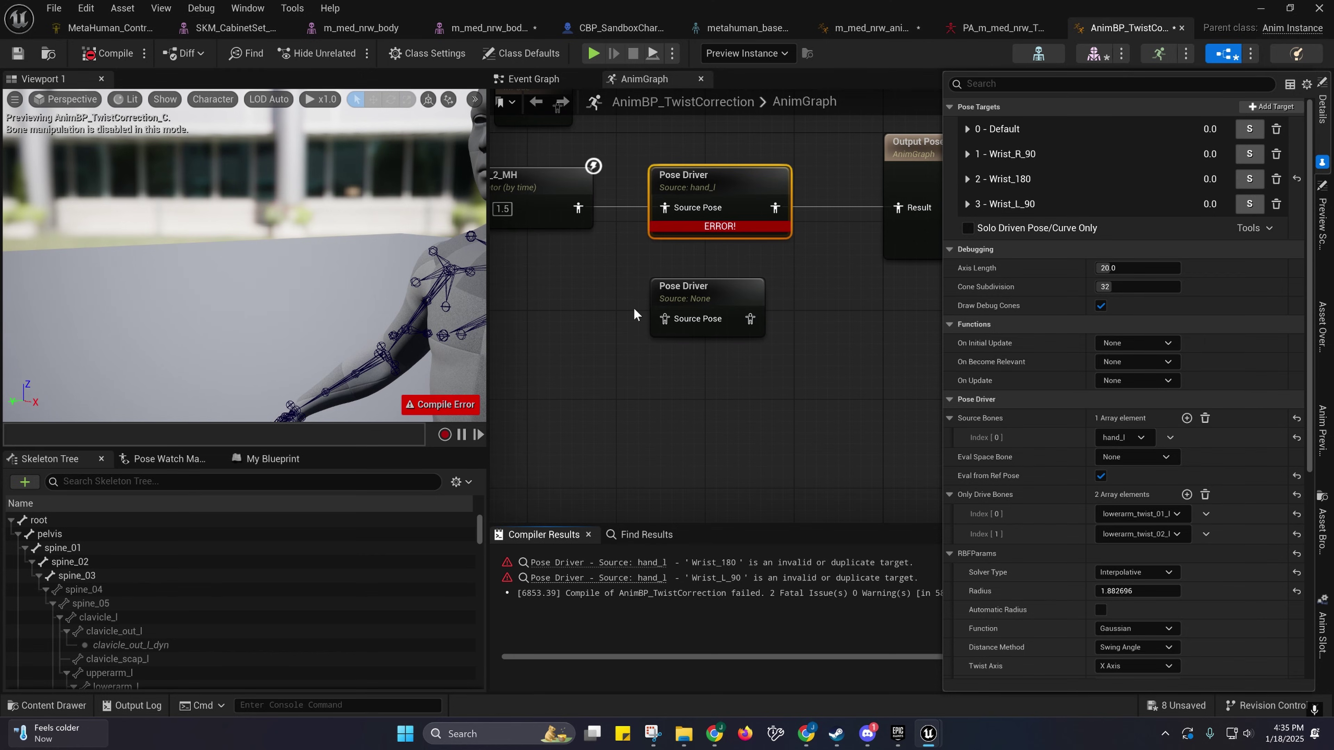
Step: Try Automatic Radius on the hand_l Pose Driver with a compile, then turn it back off
scroll(1122, 562, down, 1)
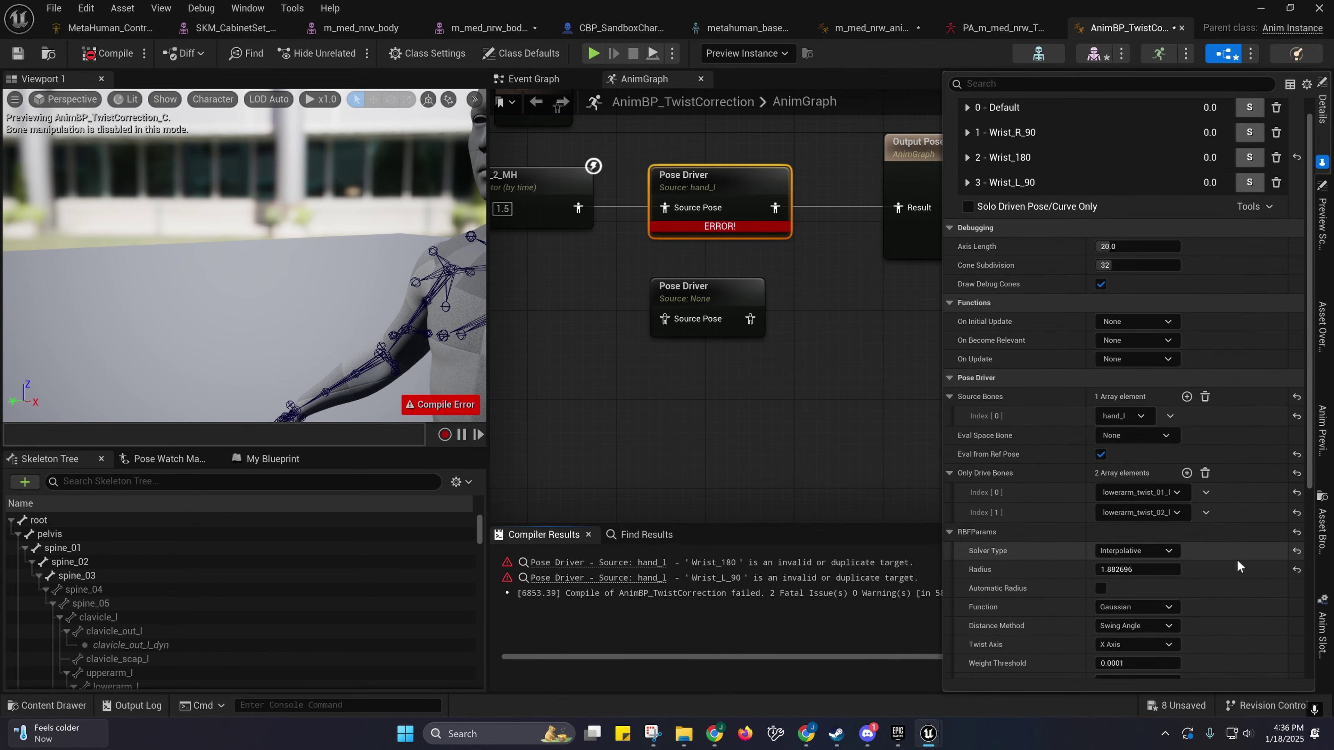
click(1101, 588)
click(429, 405)
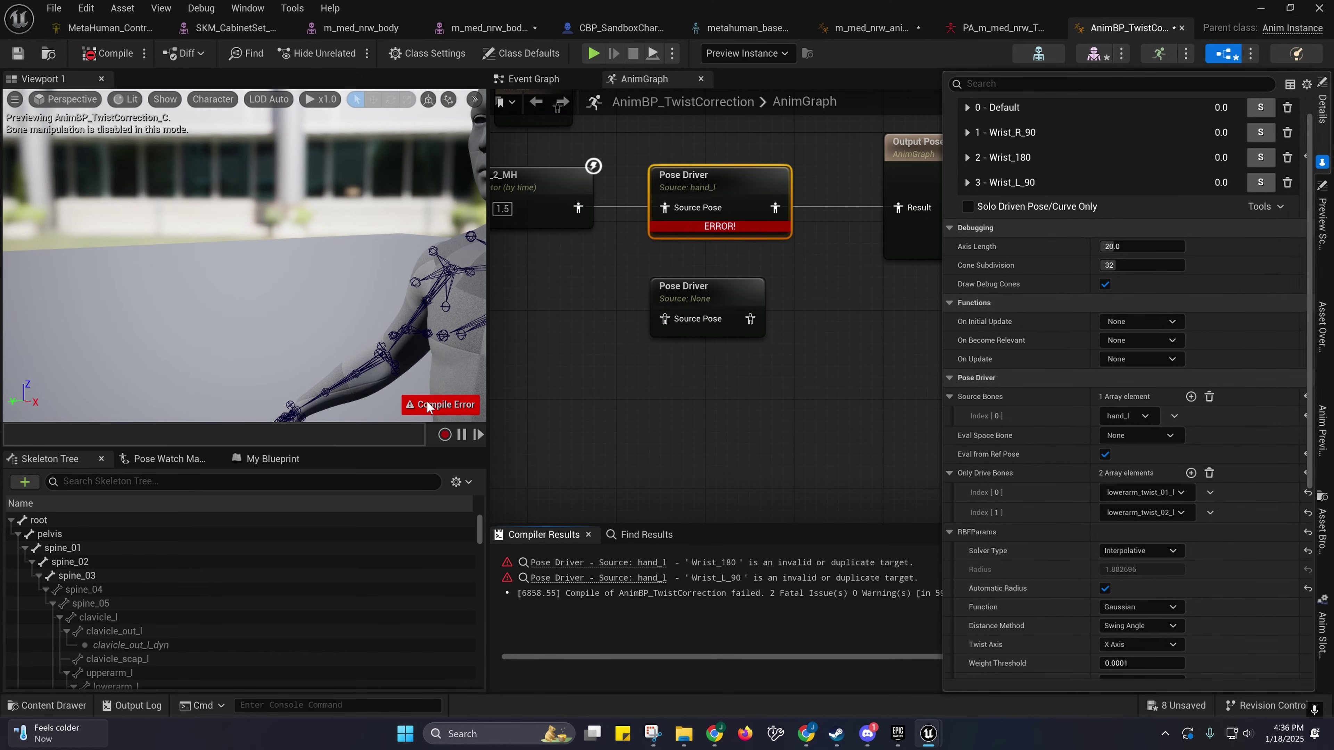
click(1101, 588)
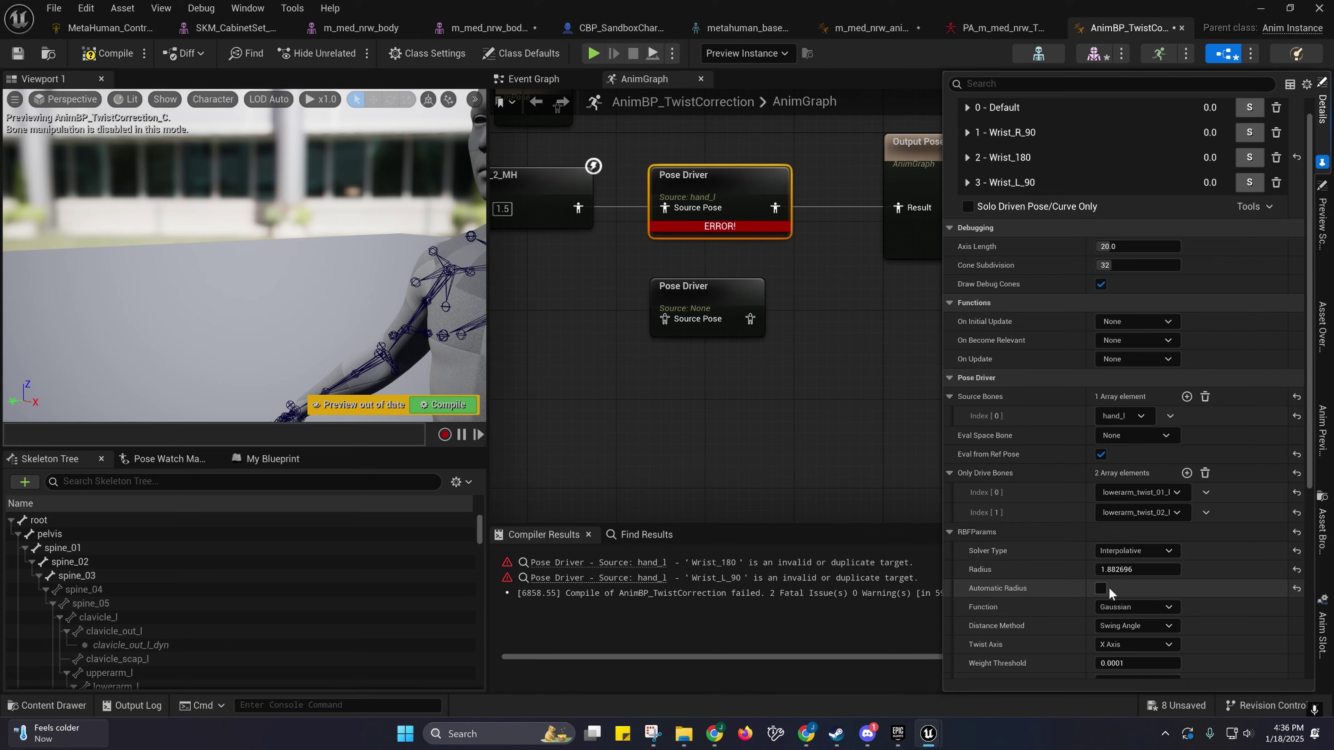
Step: Set the hand_l Pose Driver's radius to about 54.54 and compile the blueprint
click(1296, 573)
mouse_move(1141, 571)
mouse_down()
mouse_move(1219, 571)
mouse_move(1144, 570)
mouse_up()
click(108, 53)
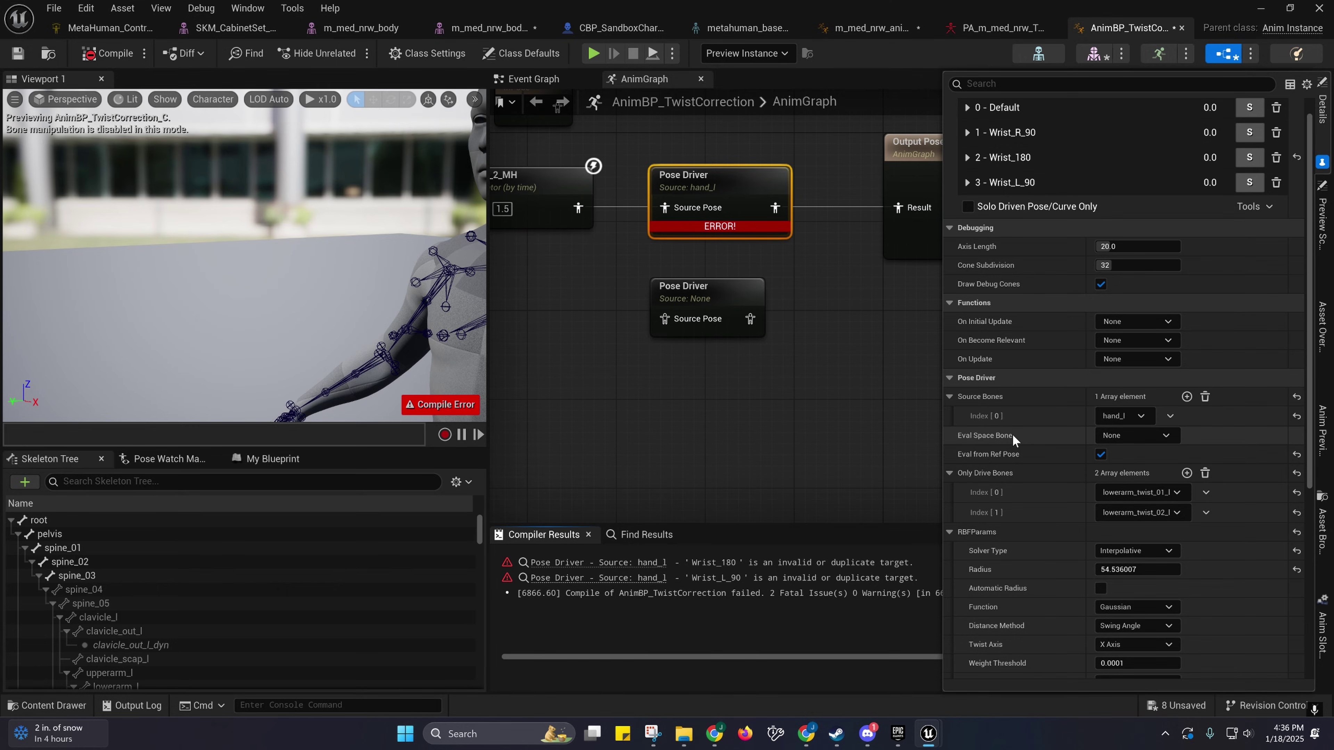
Step: Move the hand_l Pose Driver out of the chain and wire Open_Cabinets_2_MH through the new Pose Driver into Output Pose
scroll(1019, 439, down, 5)
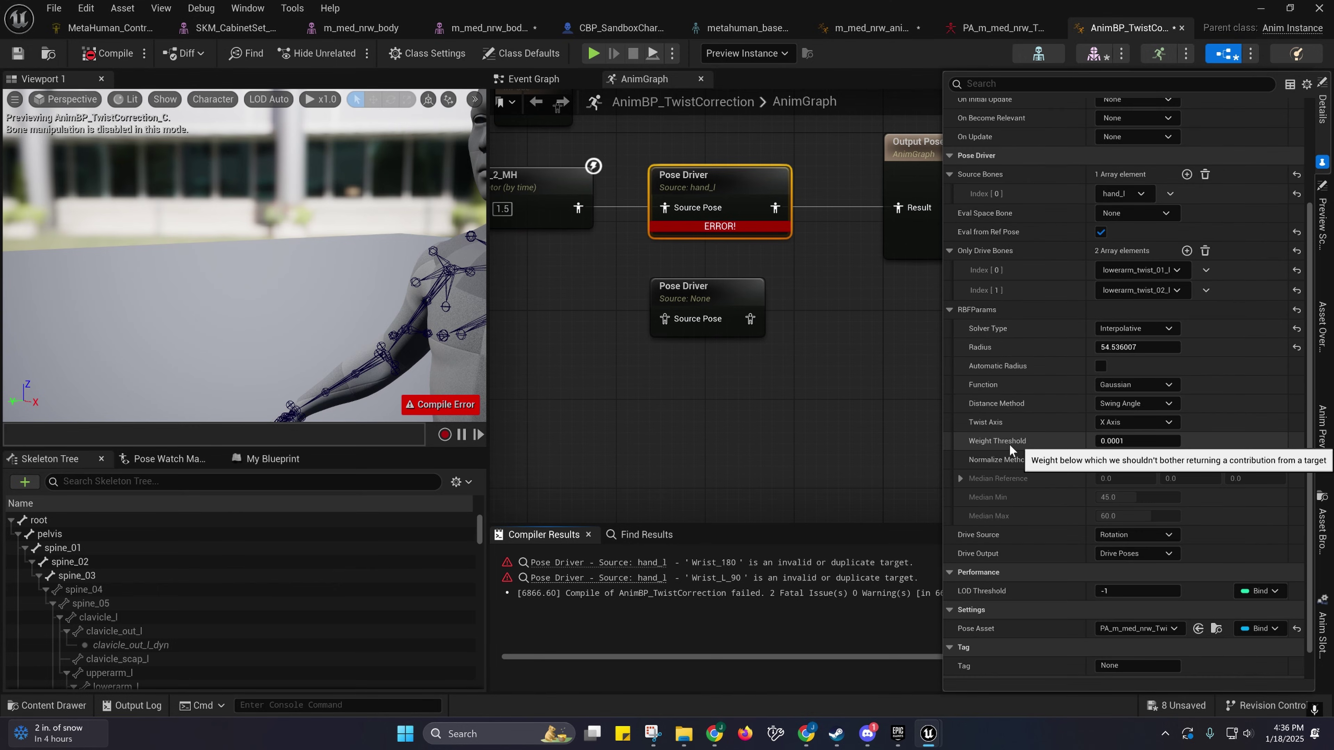
right_drag(681, 260, 721, 275)
drag(745, 192, 745, 460)
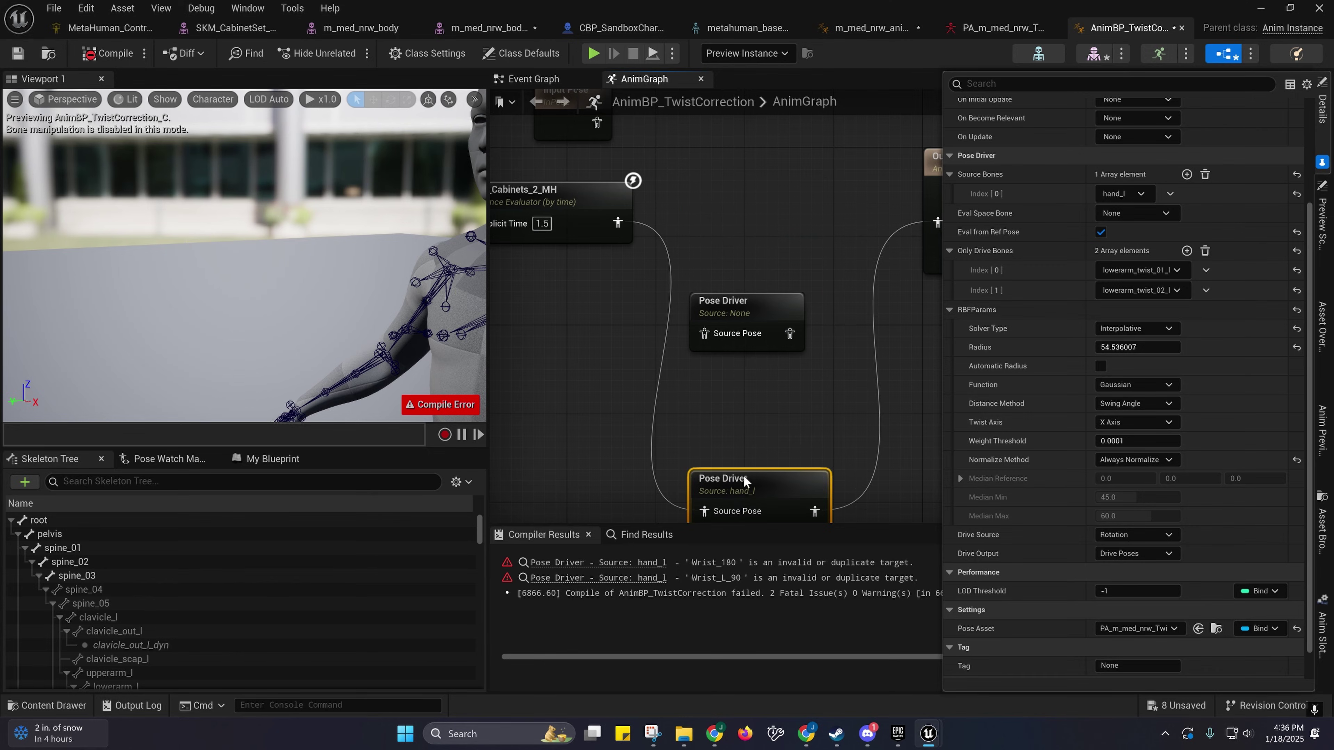
drag(618, 223, 710, 330)
right_drag(789, 356, 666, 364)
drag(666, 340, 831, 214)
right_drag(683, 315, 864, 368)
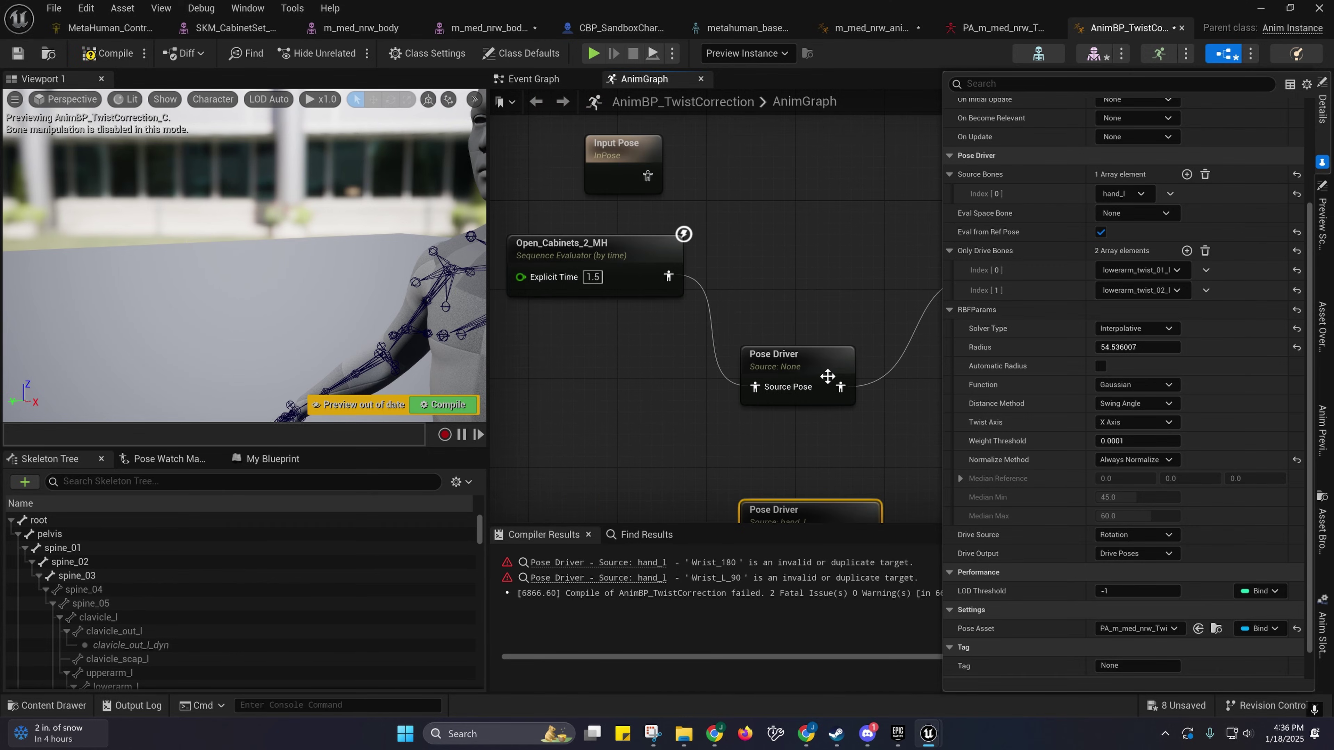
drag(804, 371, 816, 260)
right_drag(816, 260, 702, 175)
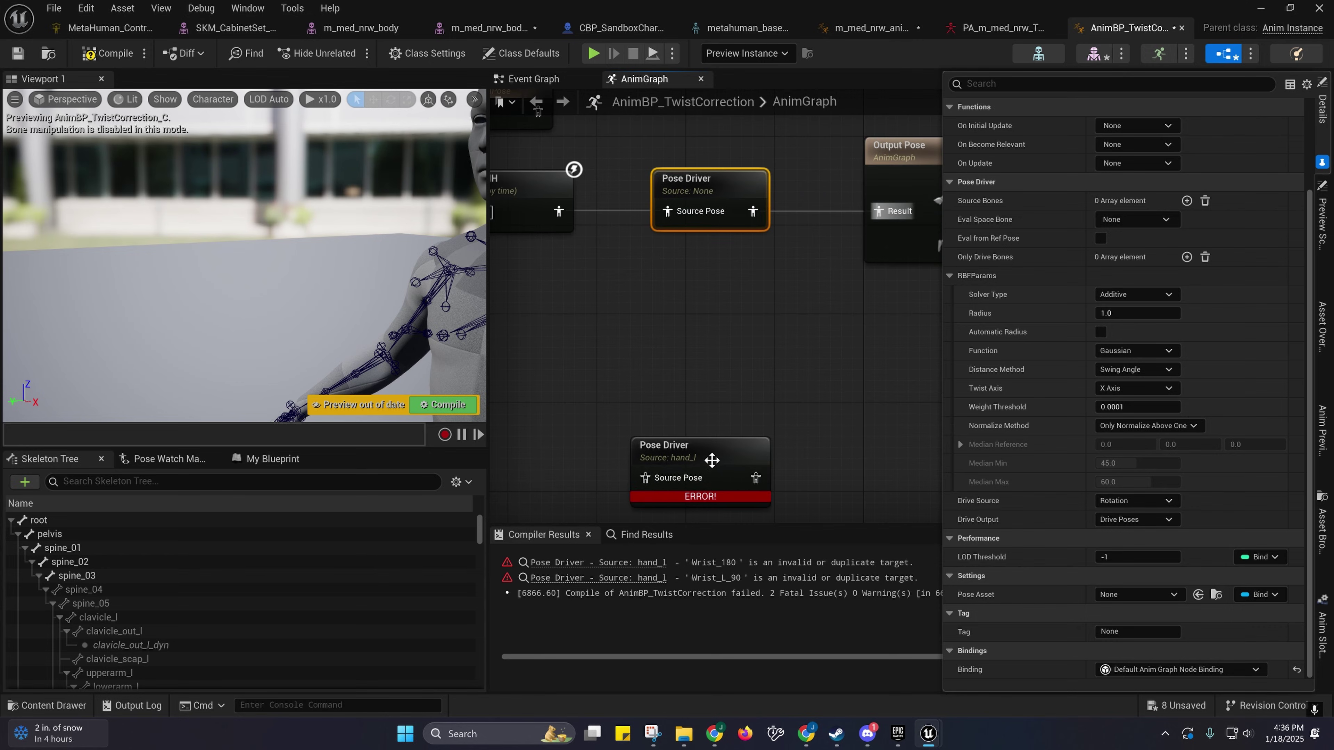
Step: Assign the old hand_l driver's pose asset to the new Pose Driver and compile the blueprint
click(708, 456)
click(1215, 656)
click(710, 181)
click(1197, 594)
click(457, 405)
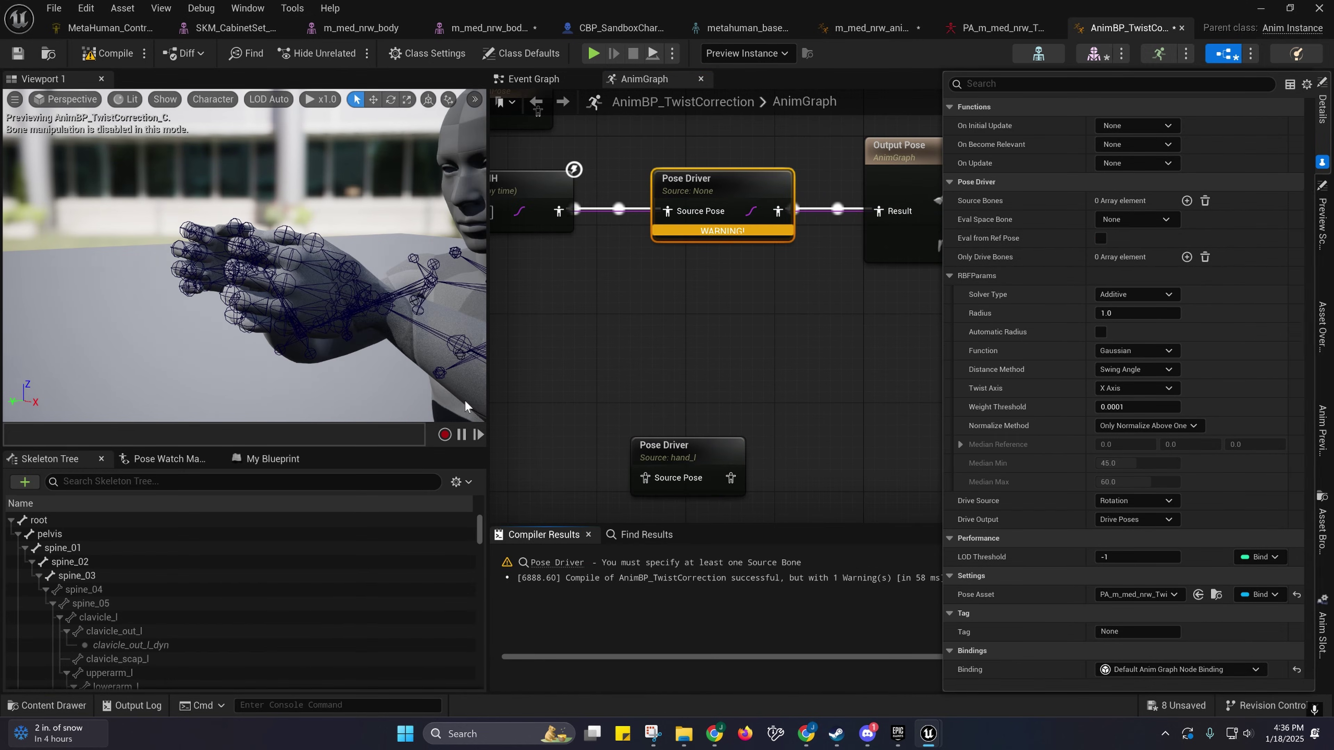
Step: Set the new Pose Driver's RBF parameters to Always Normalize, Twist Angle distance method and Interpolative solver type
right_drag(715, 279, 745, 362)
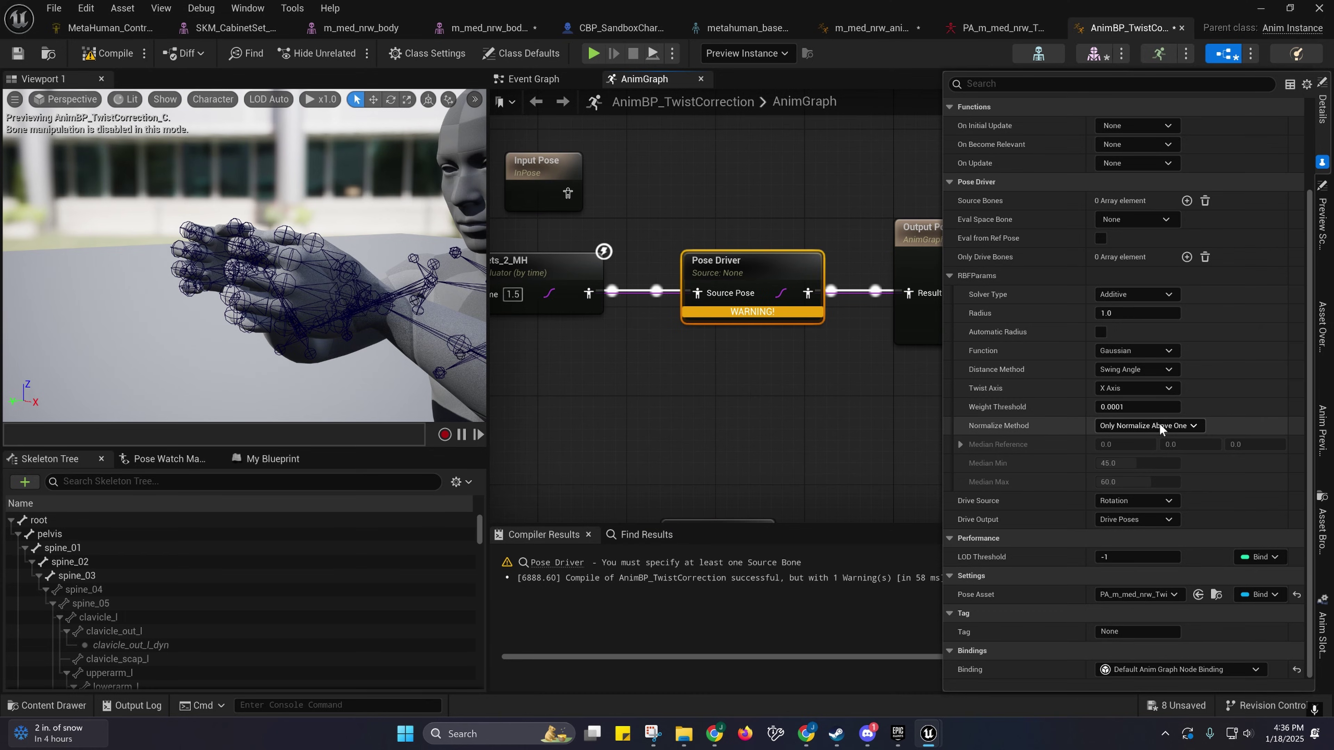
click(1140, 425)
click(1133, 455)
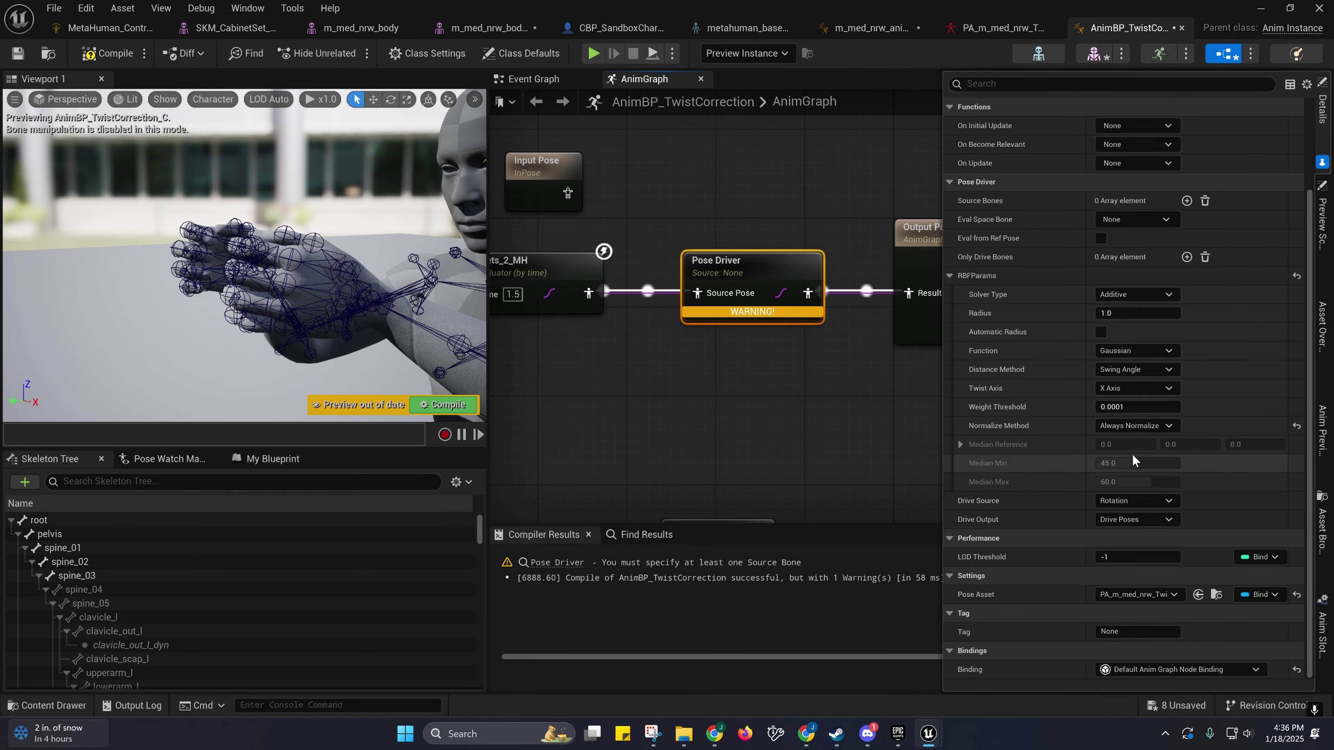
click(1112, 368)
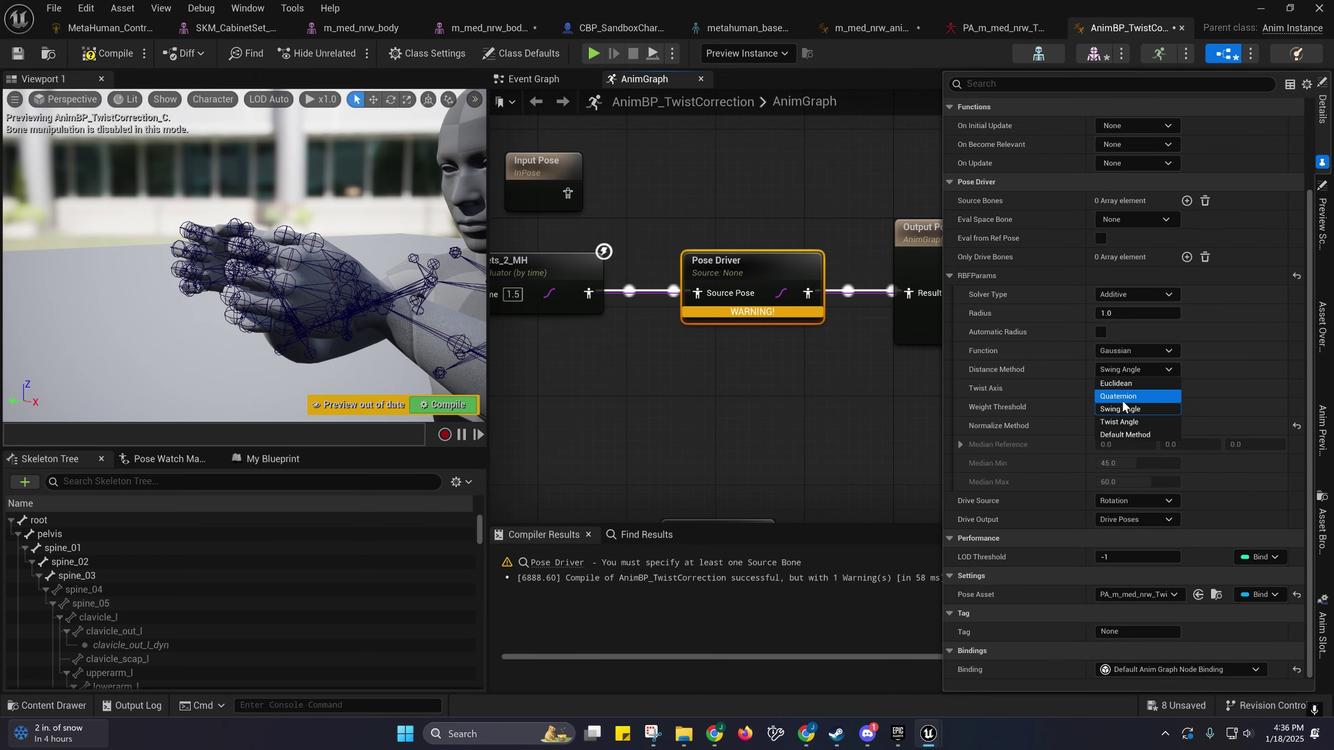
click(1124, 420)
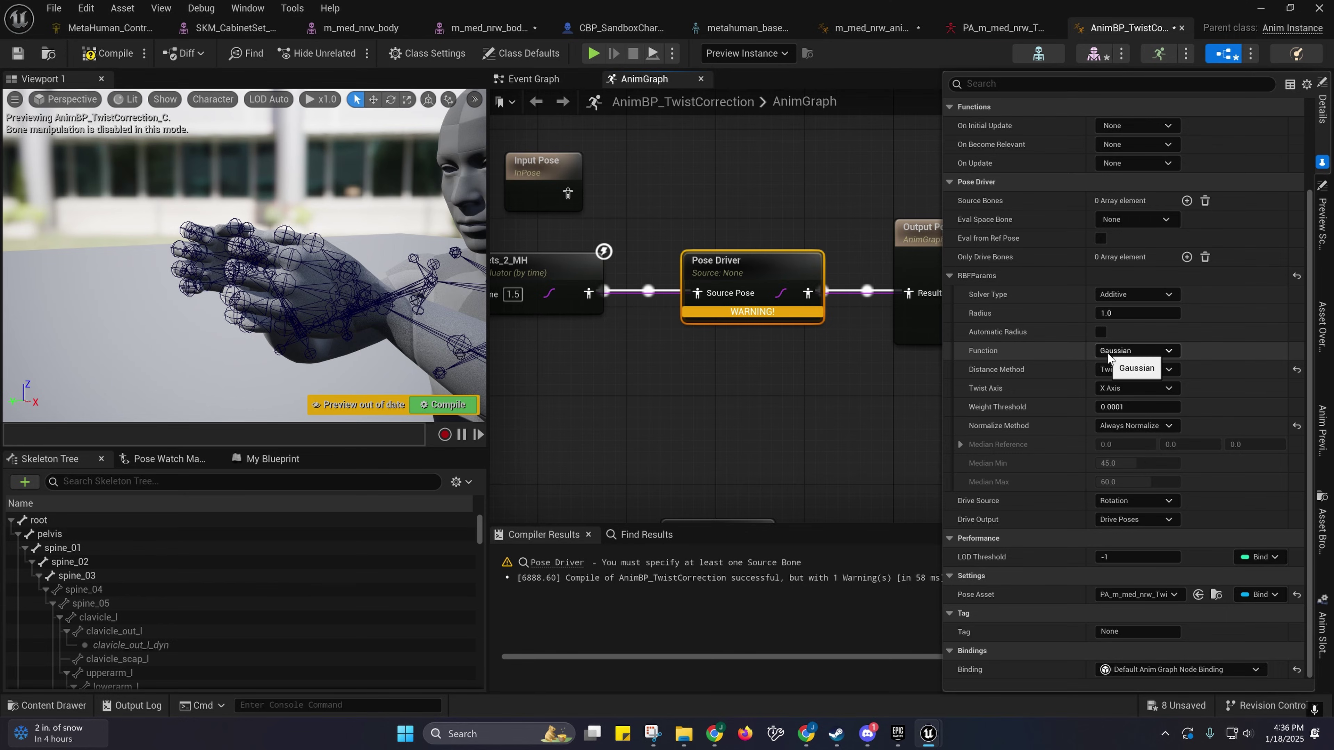
scroll(1067, 370, up, 1)
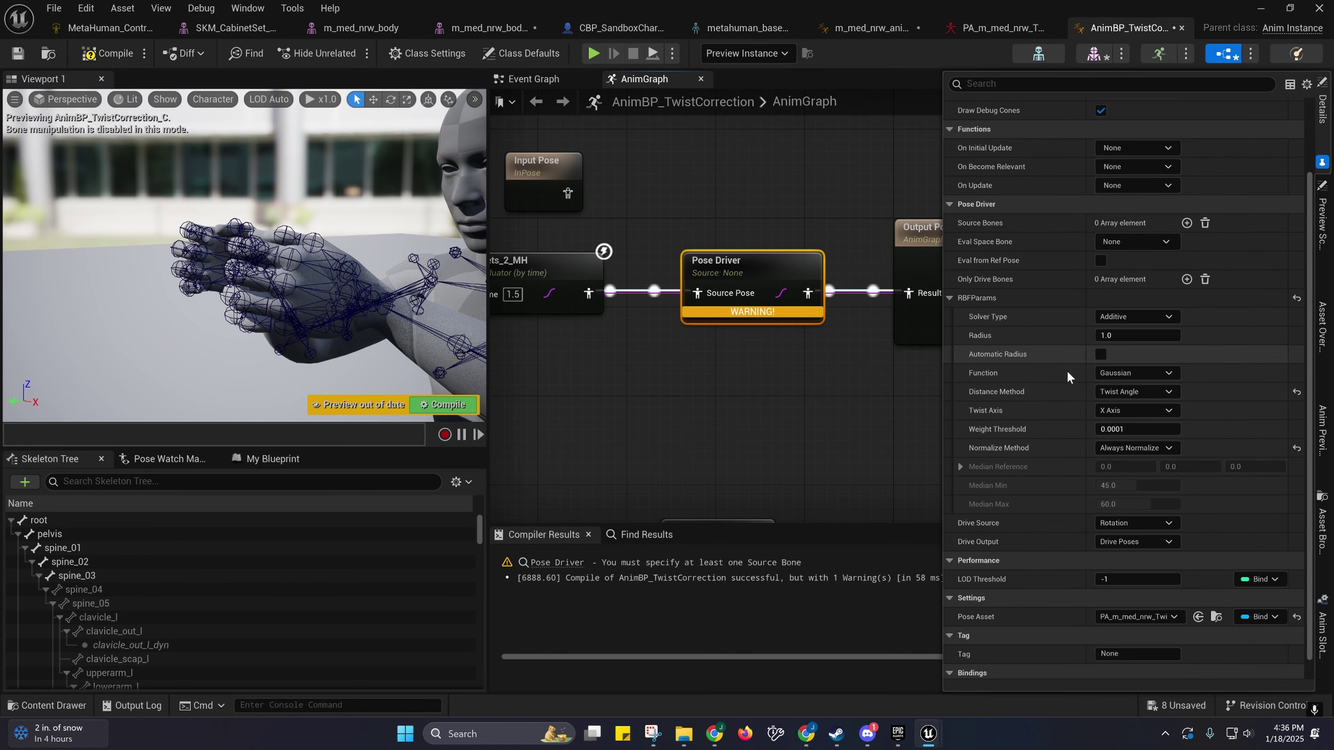
click(1115, 316)
click(1113, 344)
Step: Copy all pose targets from the pose asset into the new Pose Driver and compile the blueprint
scroll(1034, 314, up, 4)
click(1250, 127)
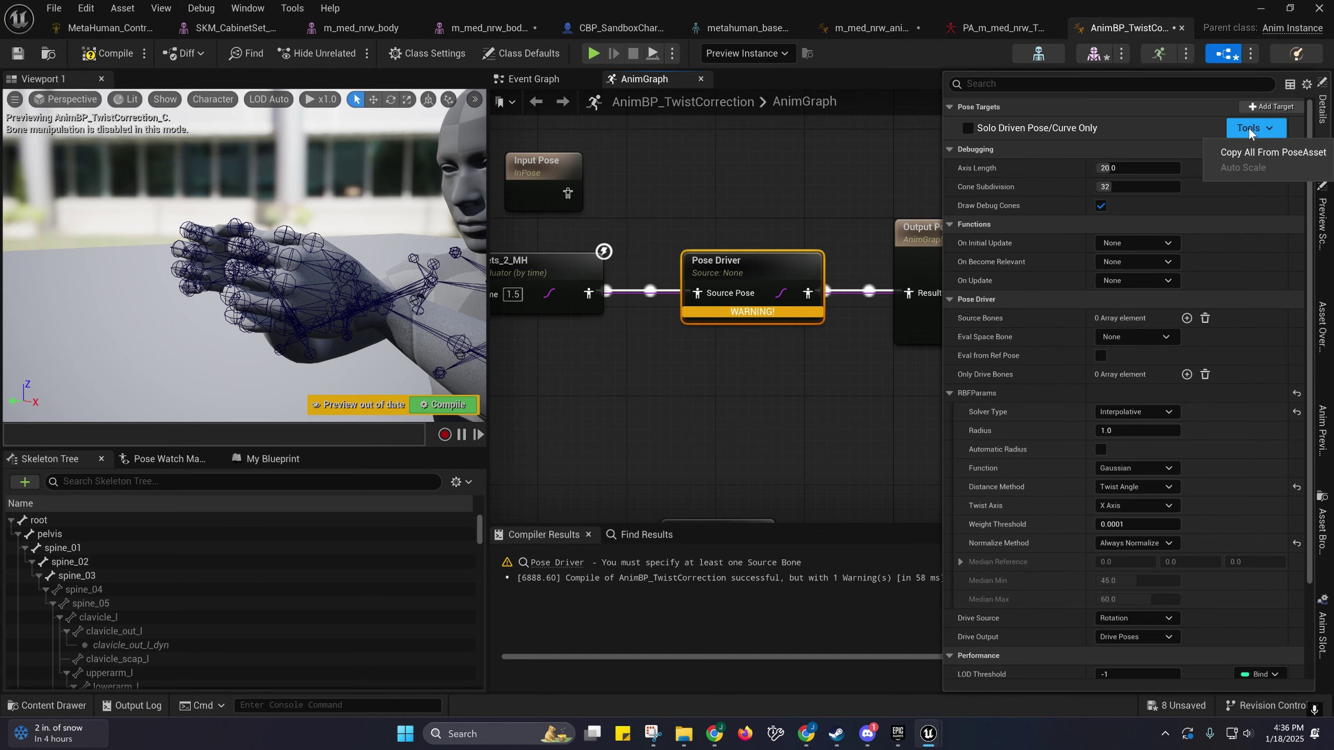
click(1261, 150)
mouse_move(770, 431)
right_down()
mouse_move(685, 297)
mouse_move(762, 447)
right_up()
click(108, 54)
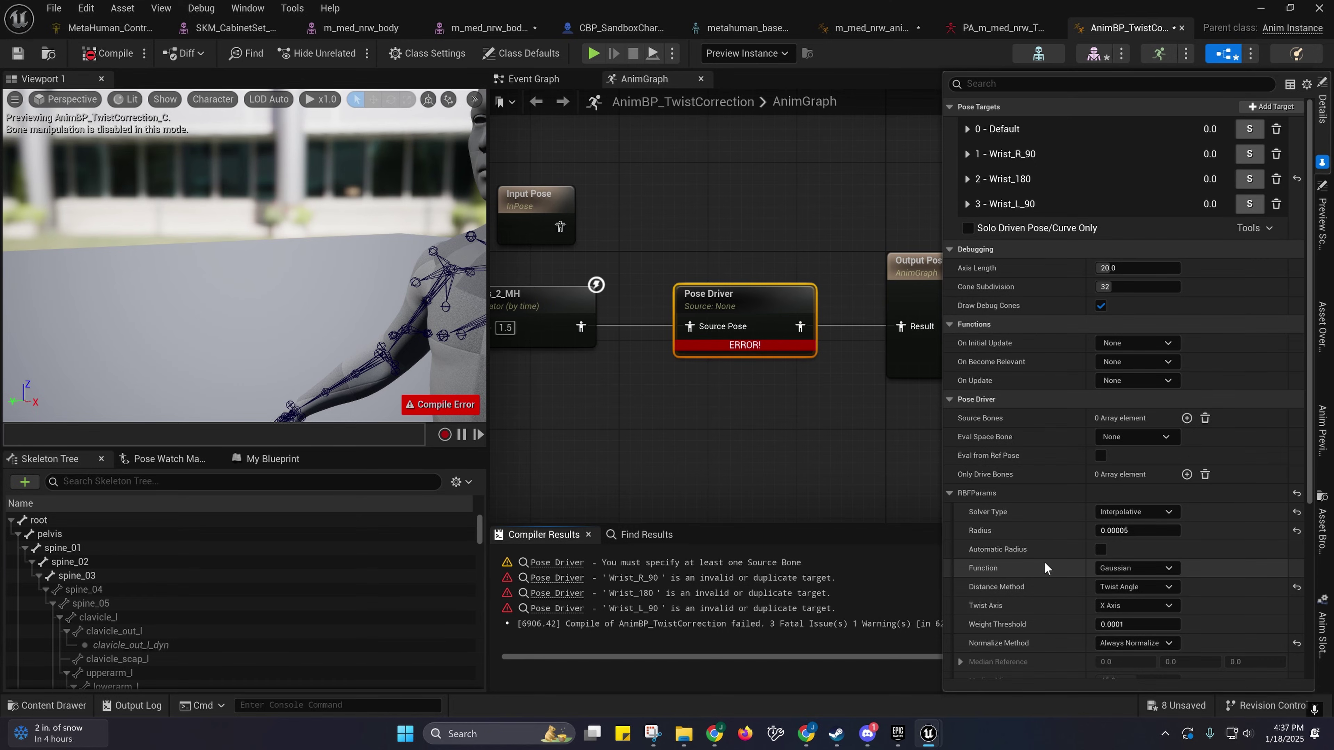
Step: Reset the new Pose Driver's radius to the default 1.0 and add hand_l as its source bone
click(1296, 530)
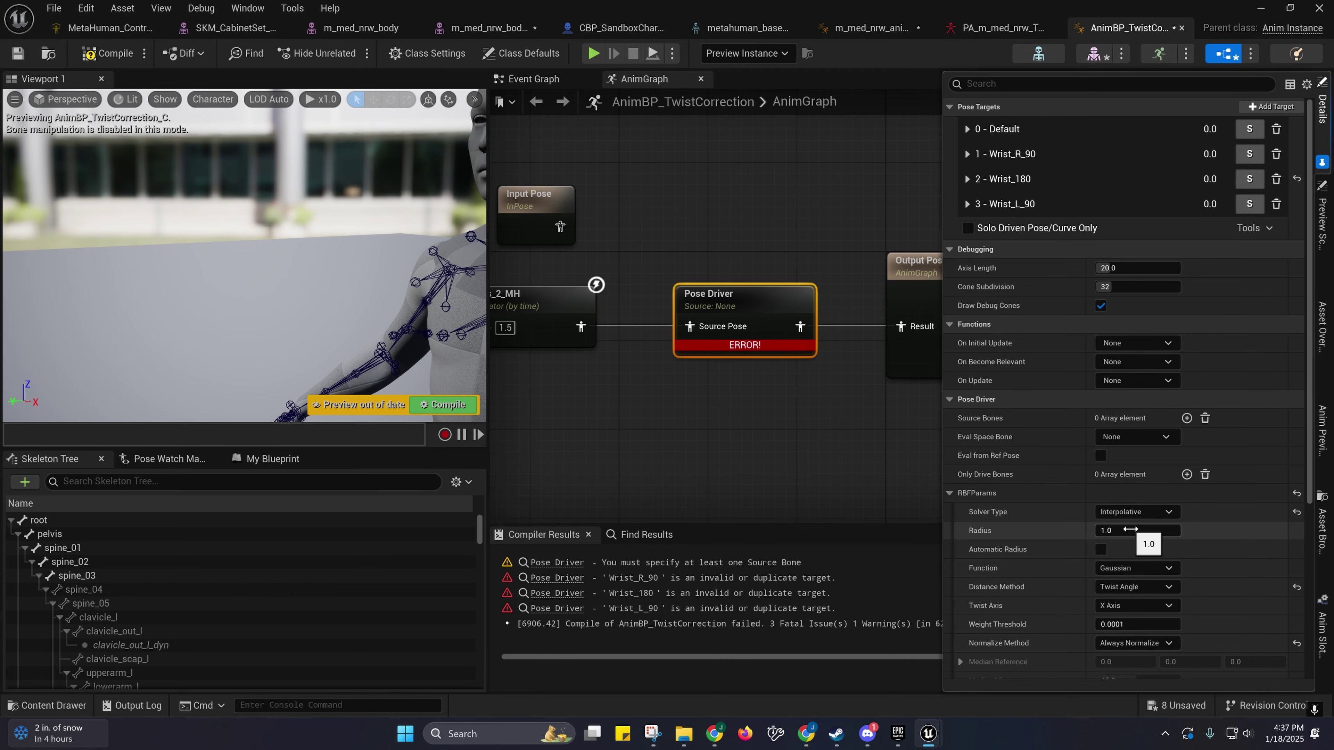
click(1119, 439)
click(1055, 417)
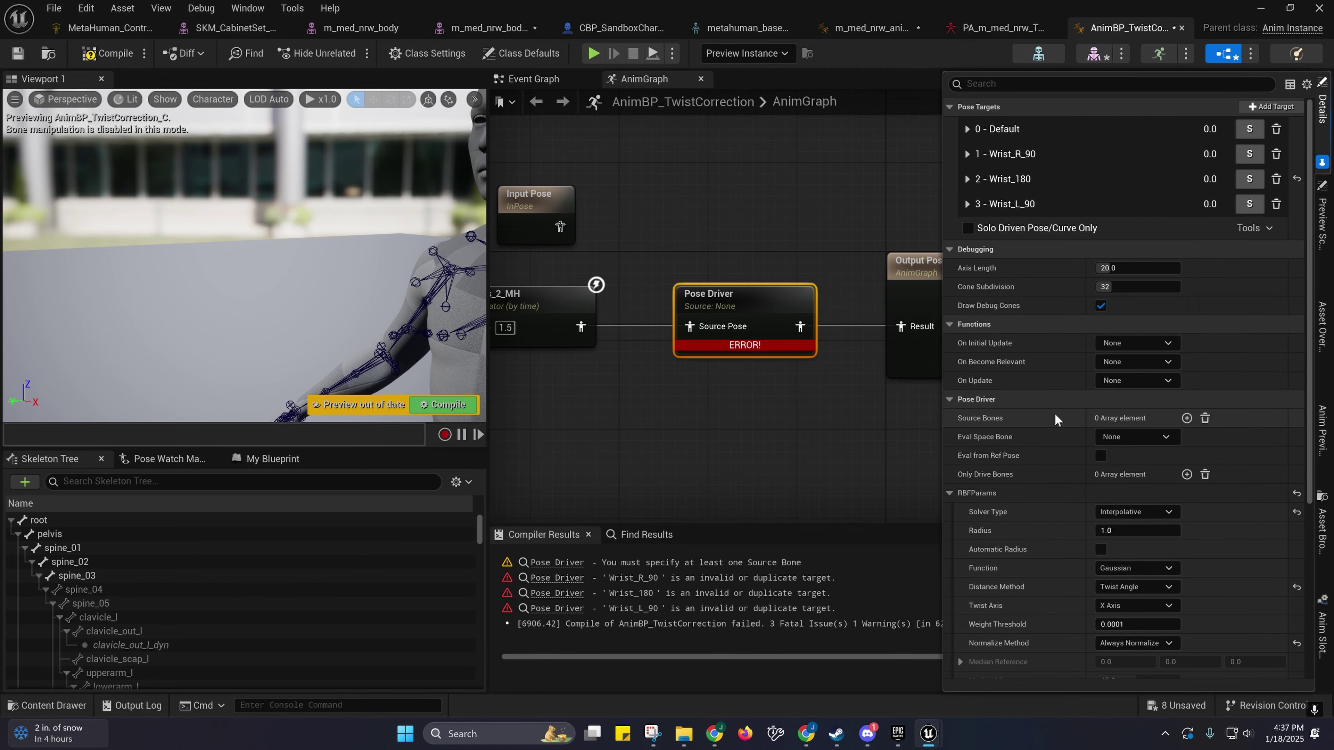
click(1187, 418)
click(1129, 438)
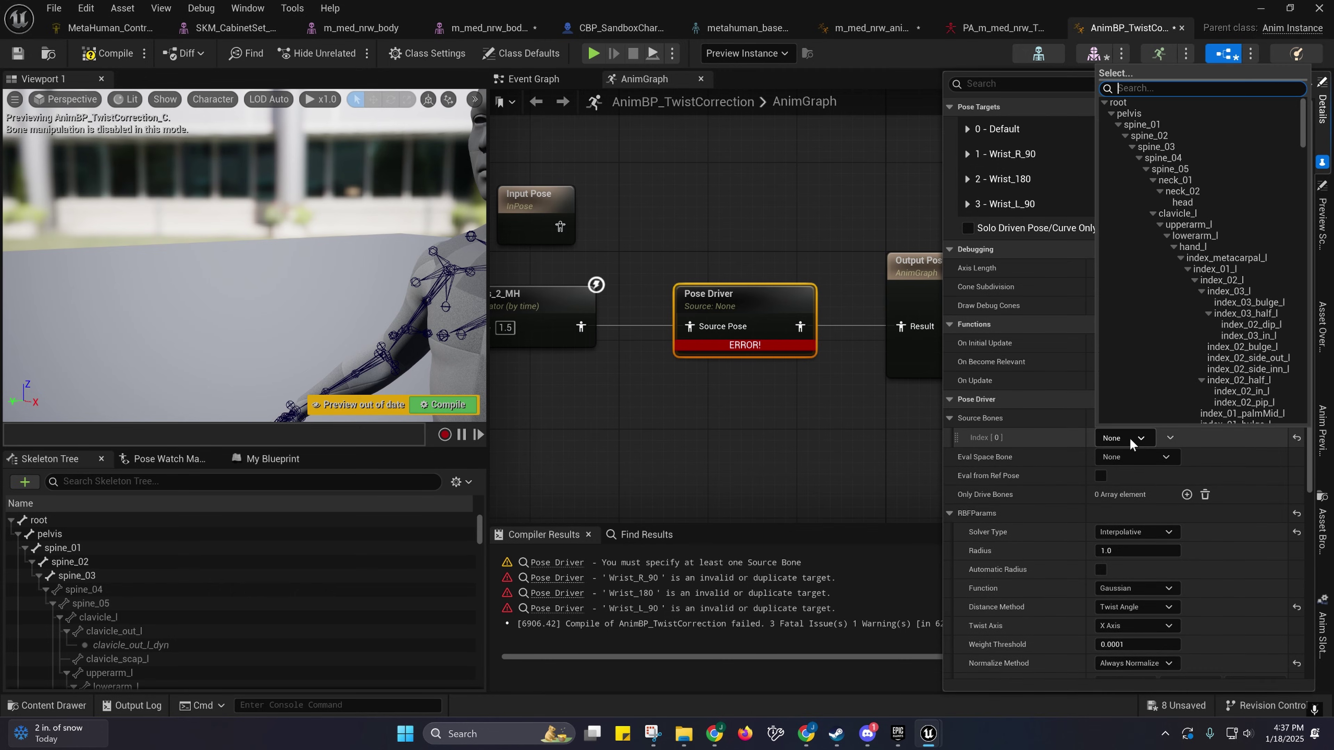
click(1190, 249)
Step: Add lowerarm_twist_01_l as the first Only Drive Bones entry of the new Pose Driver
click(1187, 494)
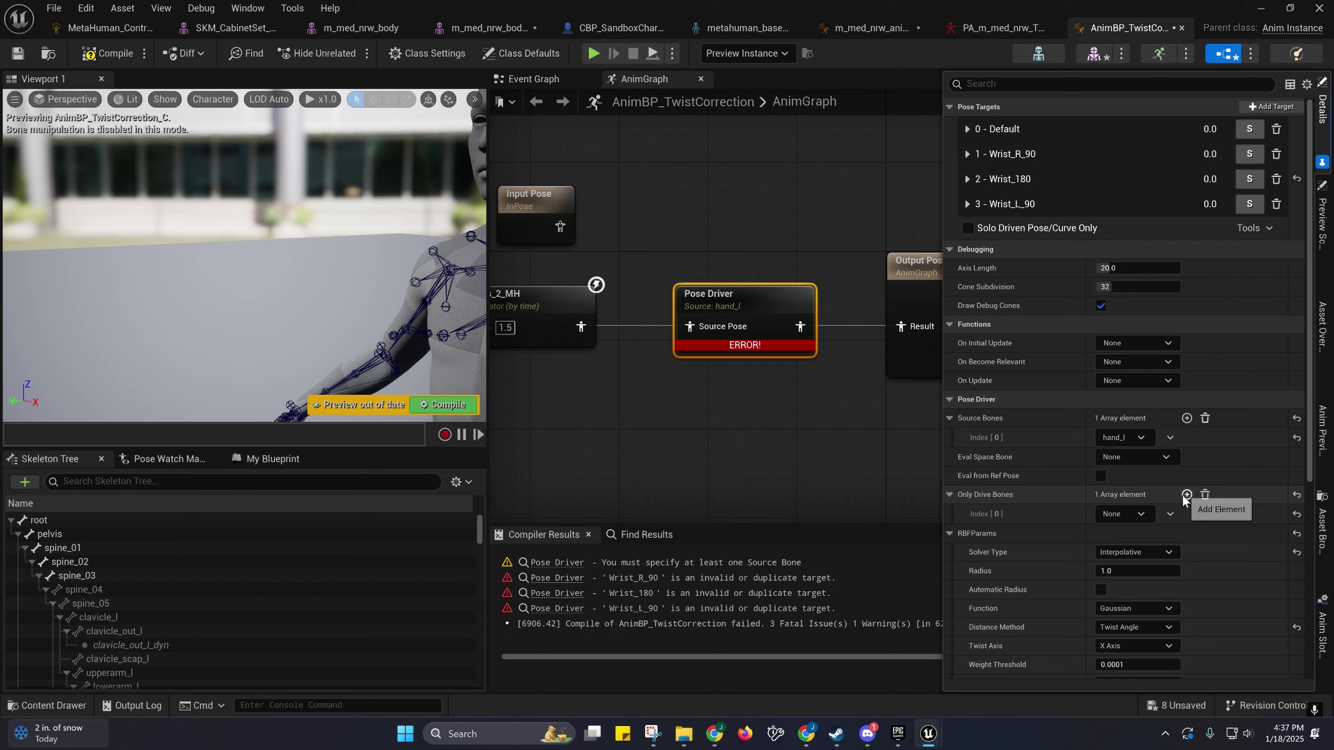
click(1129, 514)
click(1180, 334)
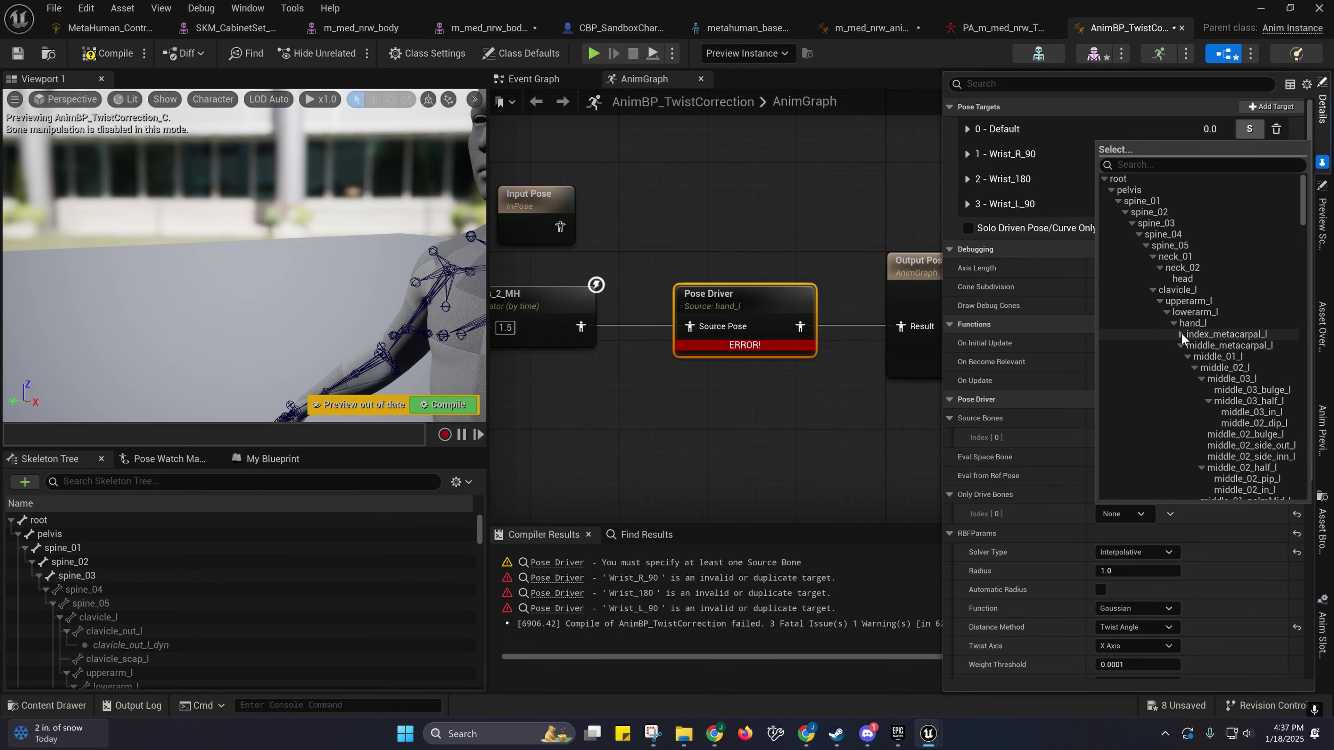
click(1181, 346)
click(1181, 357)
click(1180, 368)
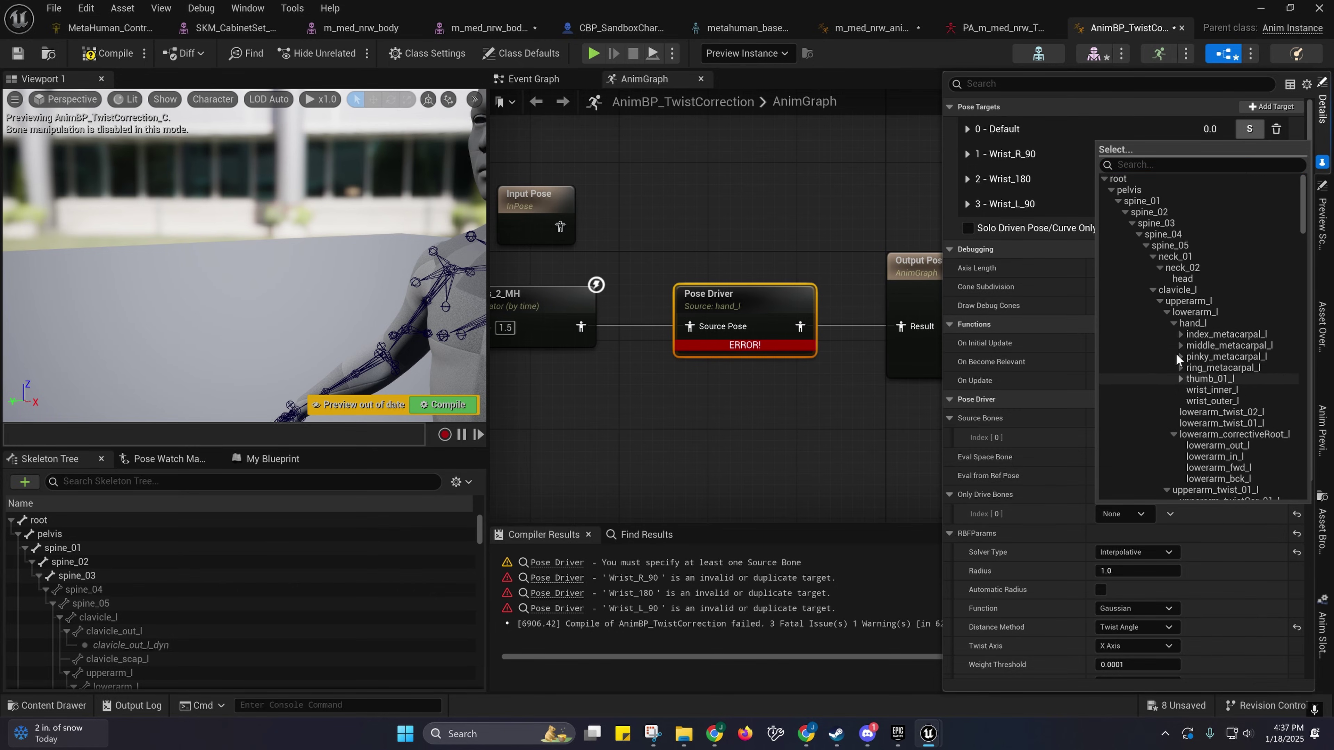
click(1173, 323)
click(1202, 345)
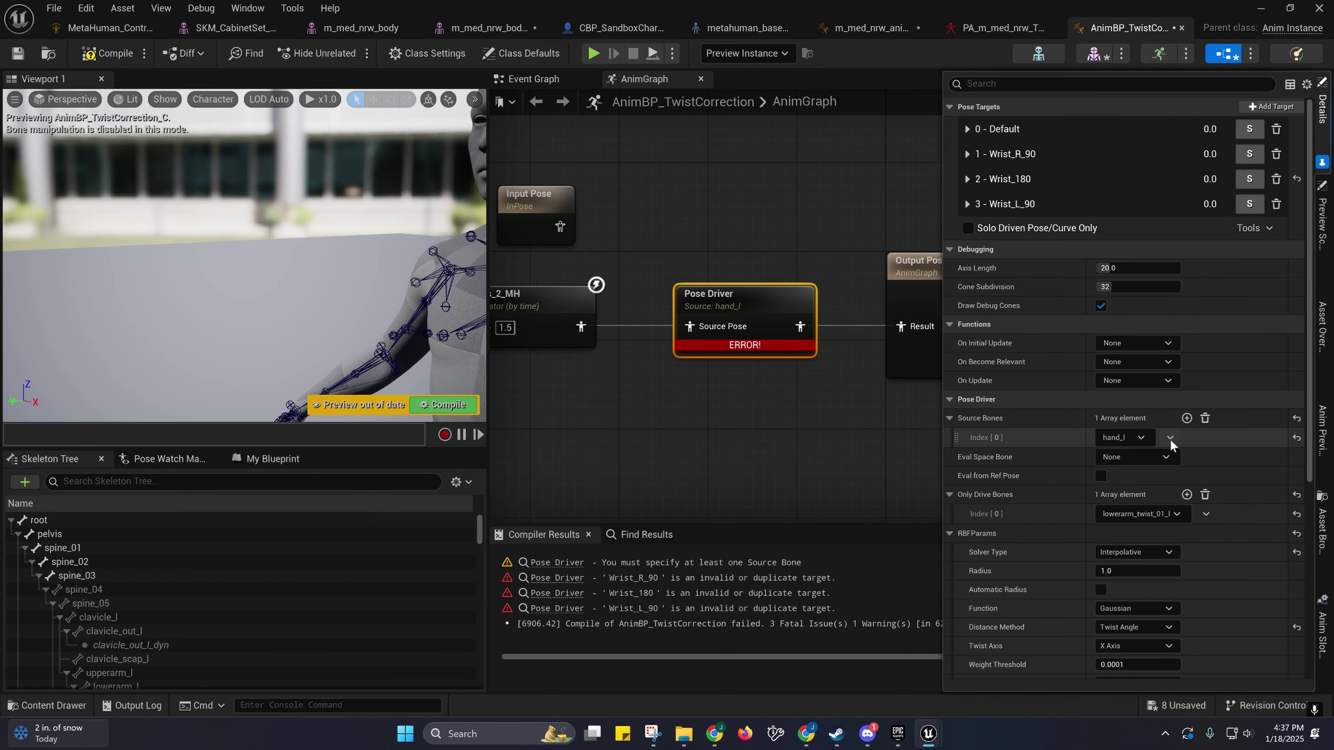
Step: Add lowerarm_twist_02_l as the second Only Drive Bones entry of the new Pose Driver and compile the blueprint
click(1186, 495)
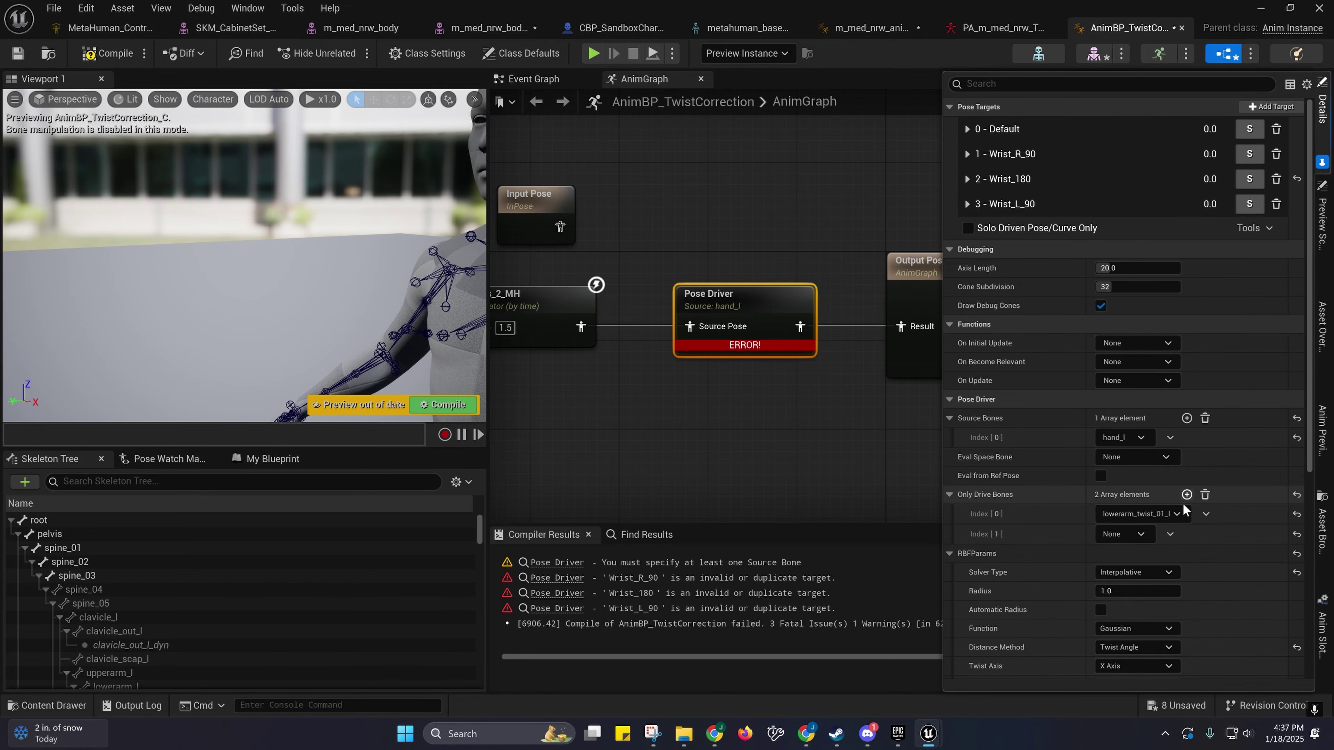
click(1135, 534)
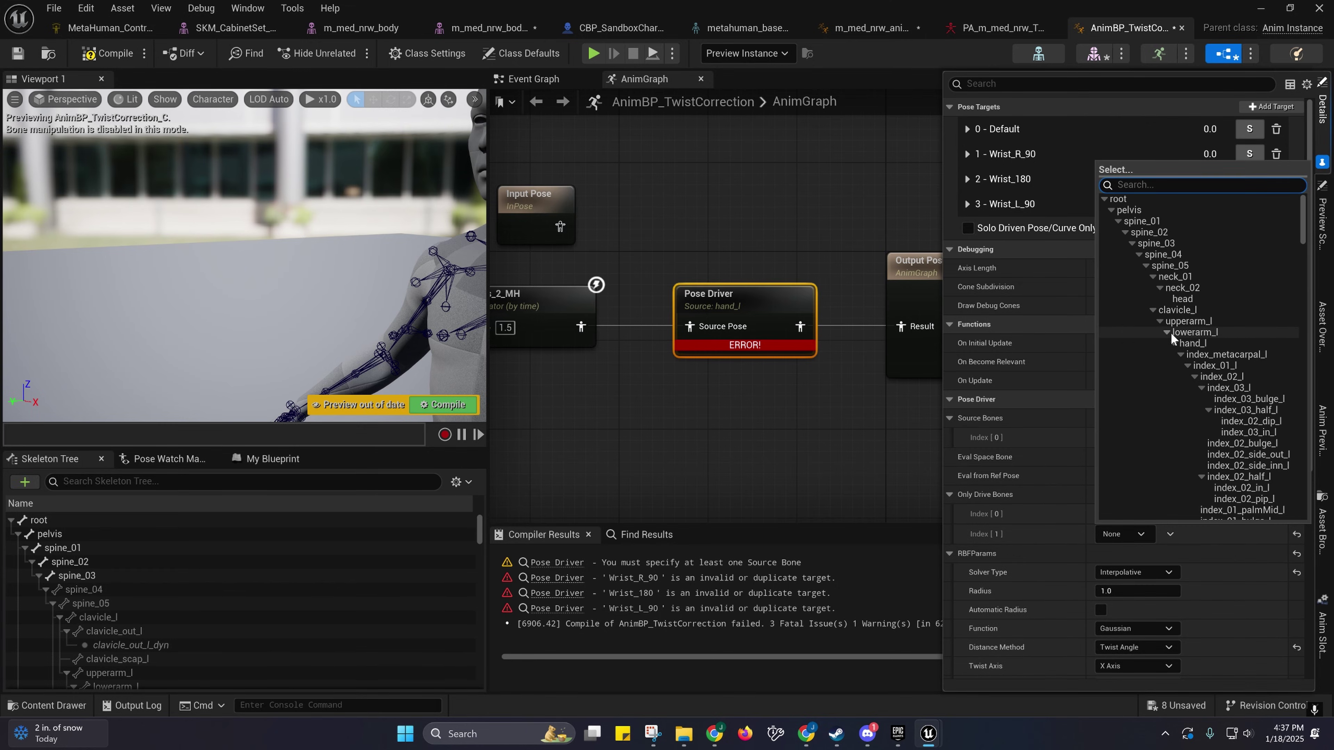
click(1172, 344)
click(1199, 354)
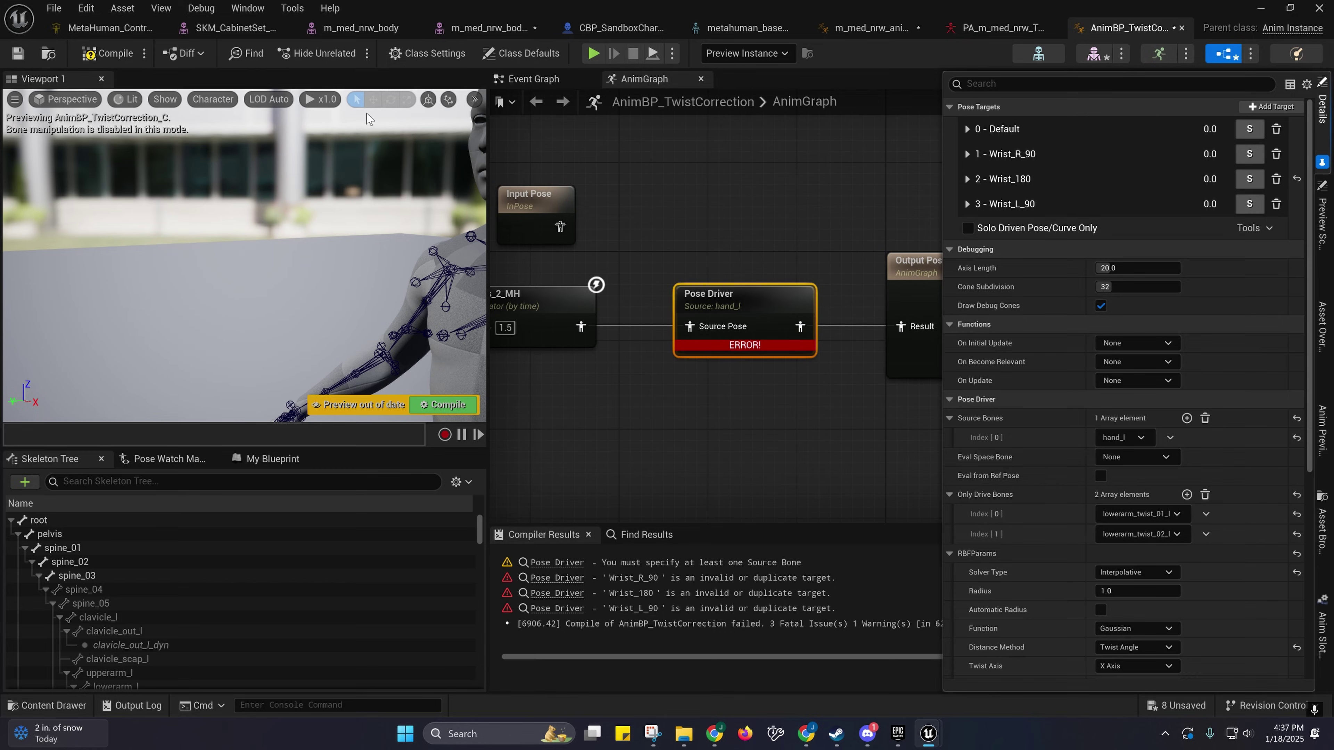
click(99, 53)
right_drag(764, 384, 698, 340)
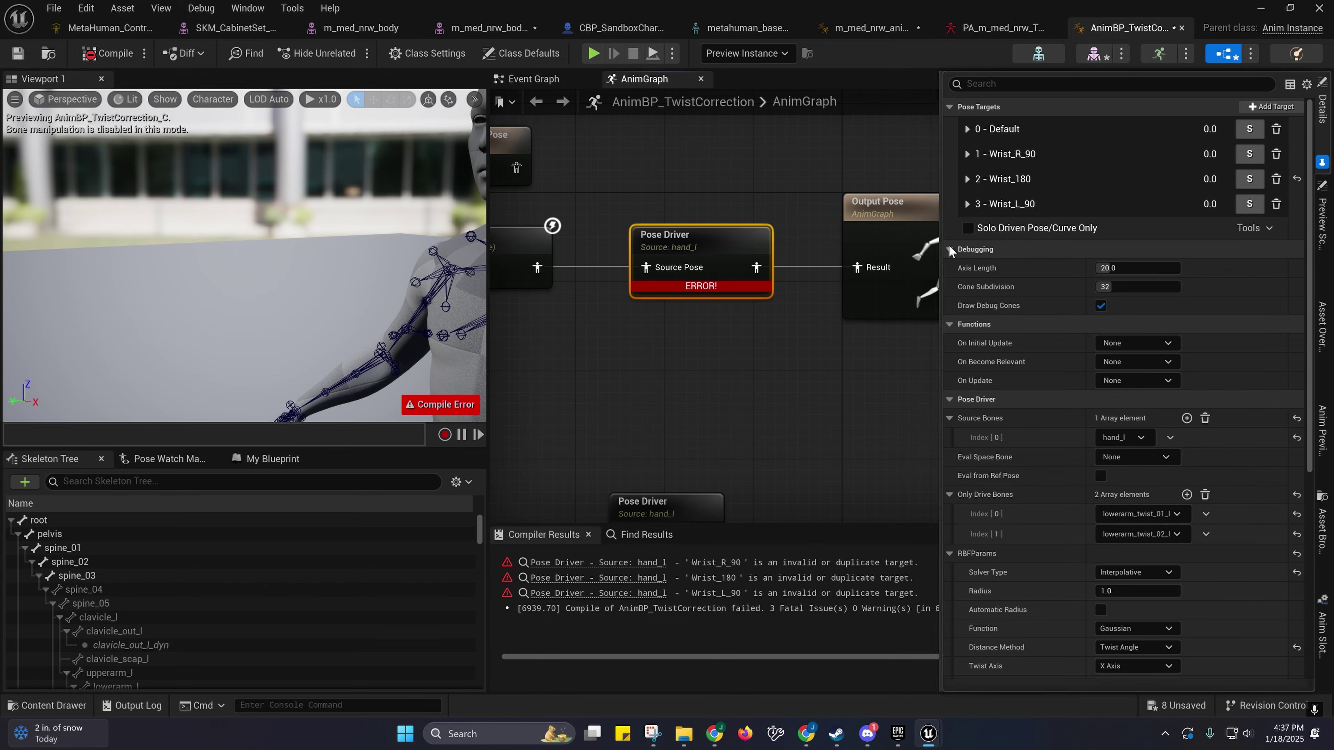
Step: Try driving the Wrist_R_90 and Wrist_L_90 targets with no pose and the Wrist_180 target with Default, and recompile
click(967, 153)
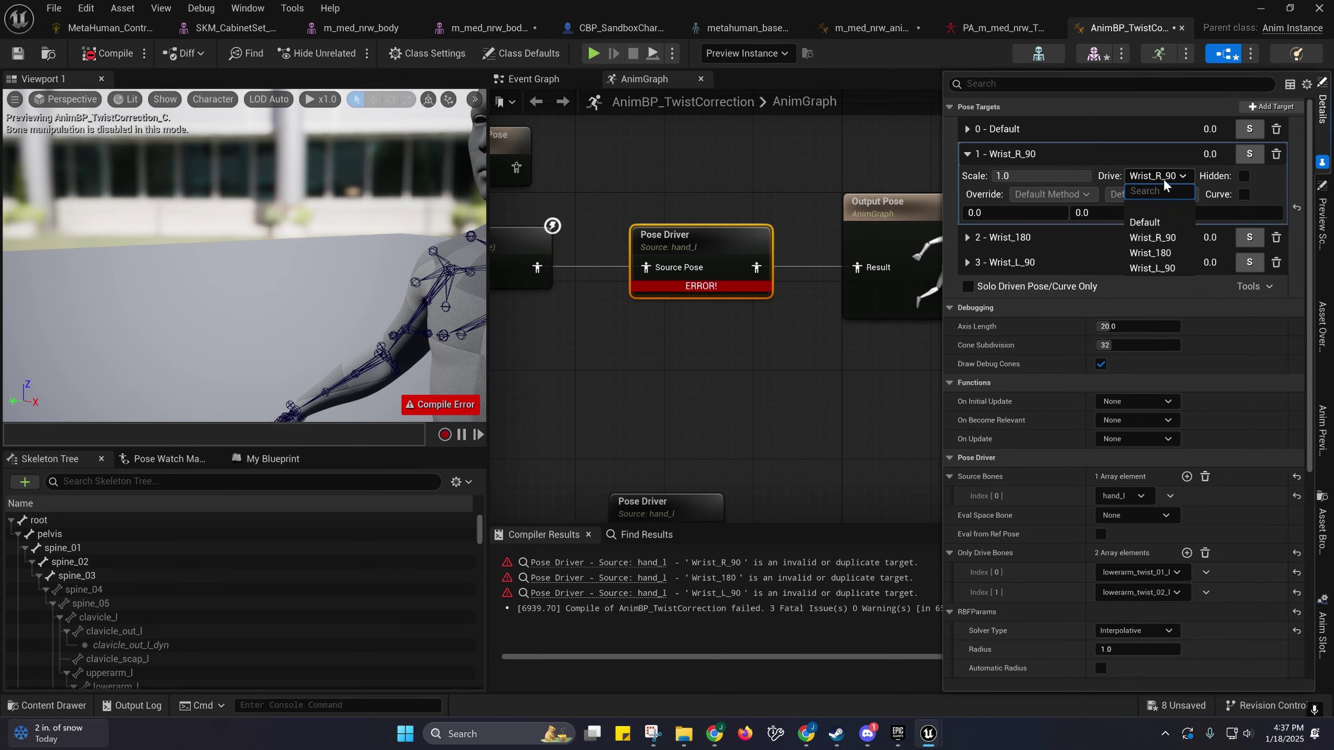
click(1145, 209)
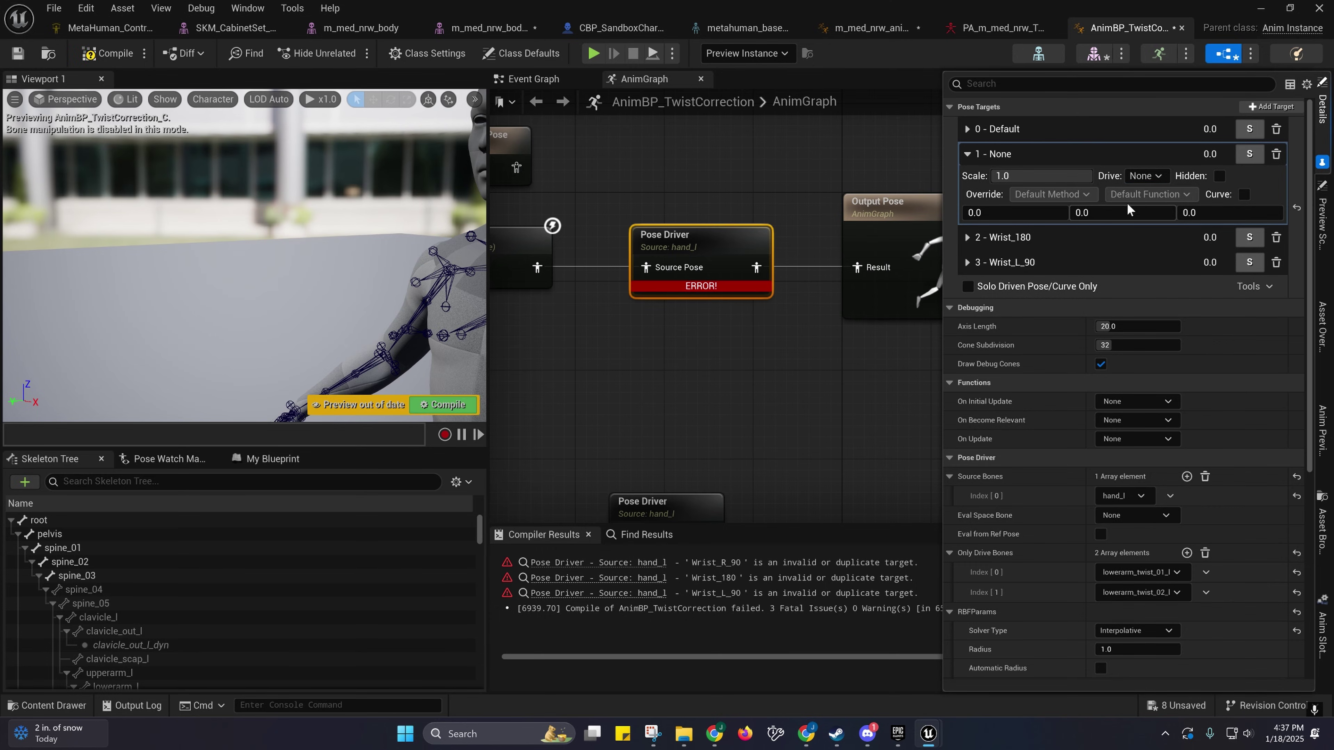
click(1020, 243)
click(1140, 261)
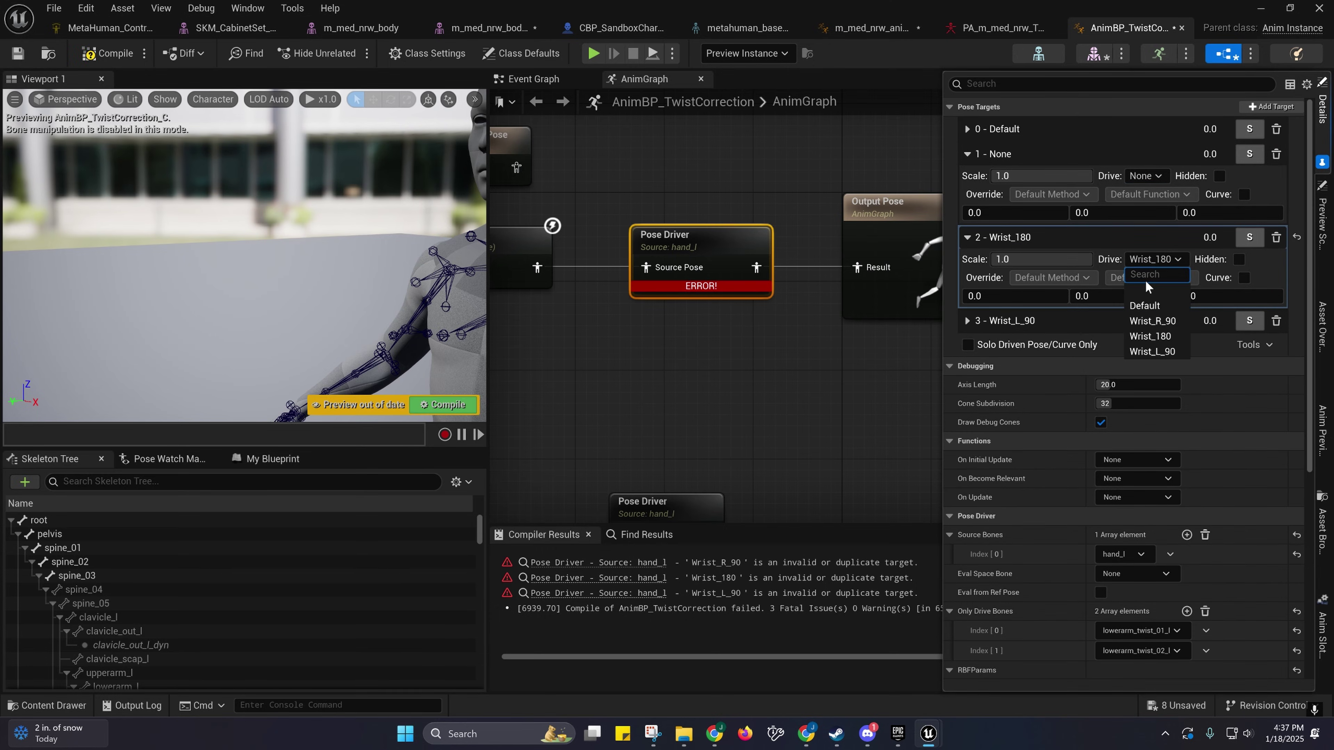
click(1147, 305)
click(969, 320)
click(1153, 343)
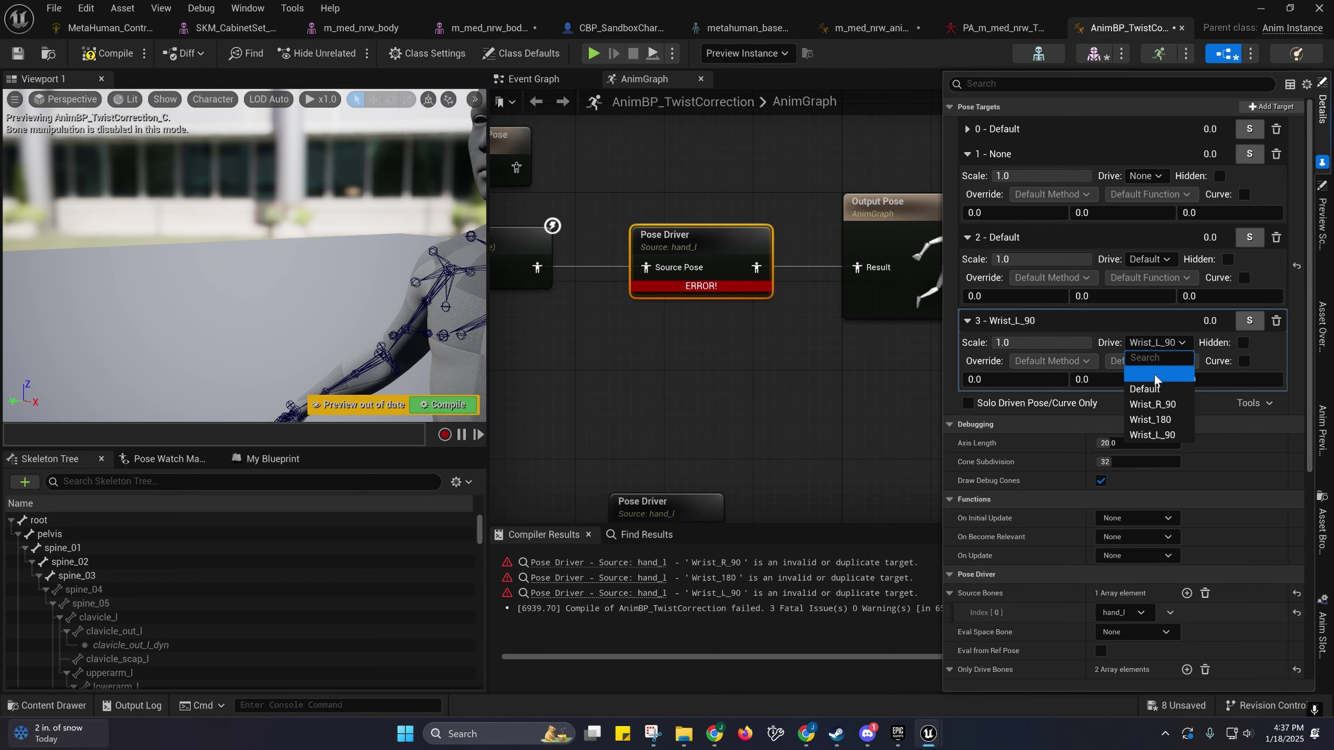
click(1150, 388)
click(1146, 343)
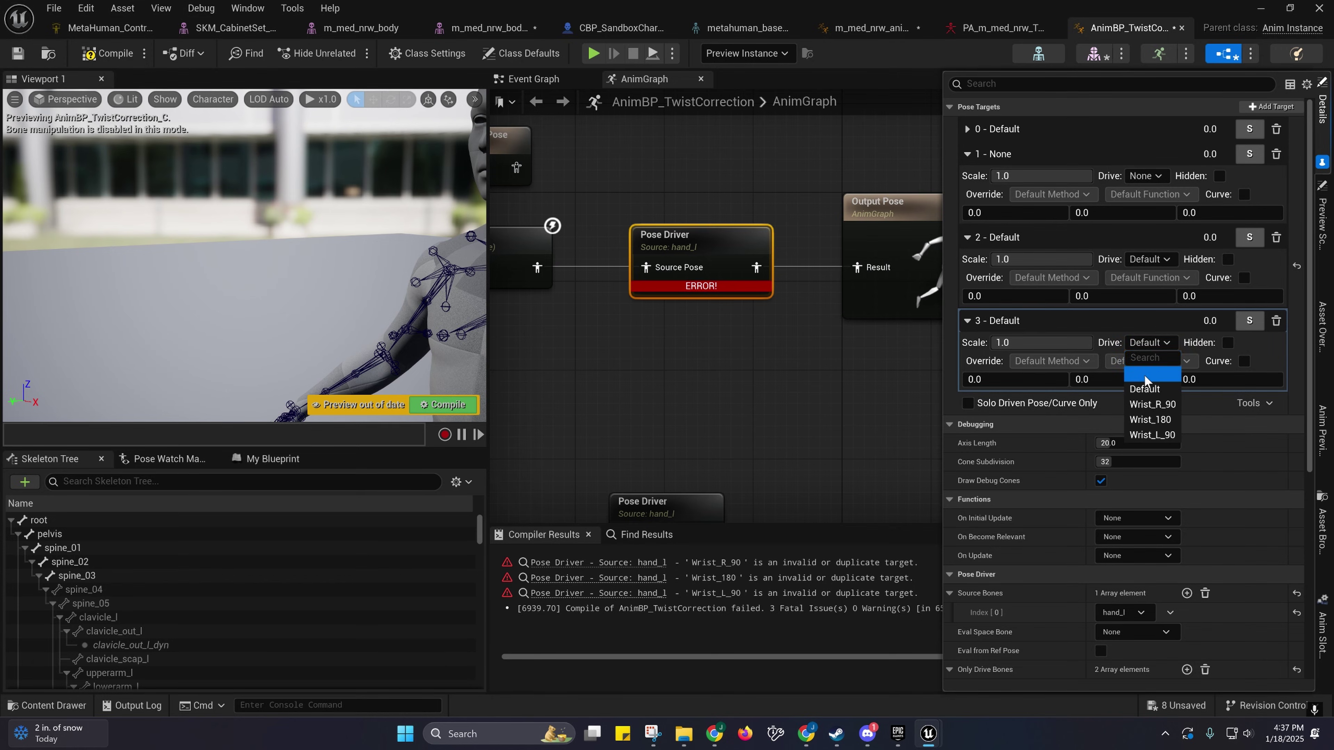
click(1146, 375)
click(107, 53)
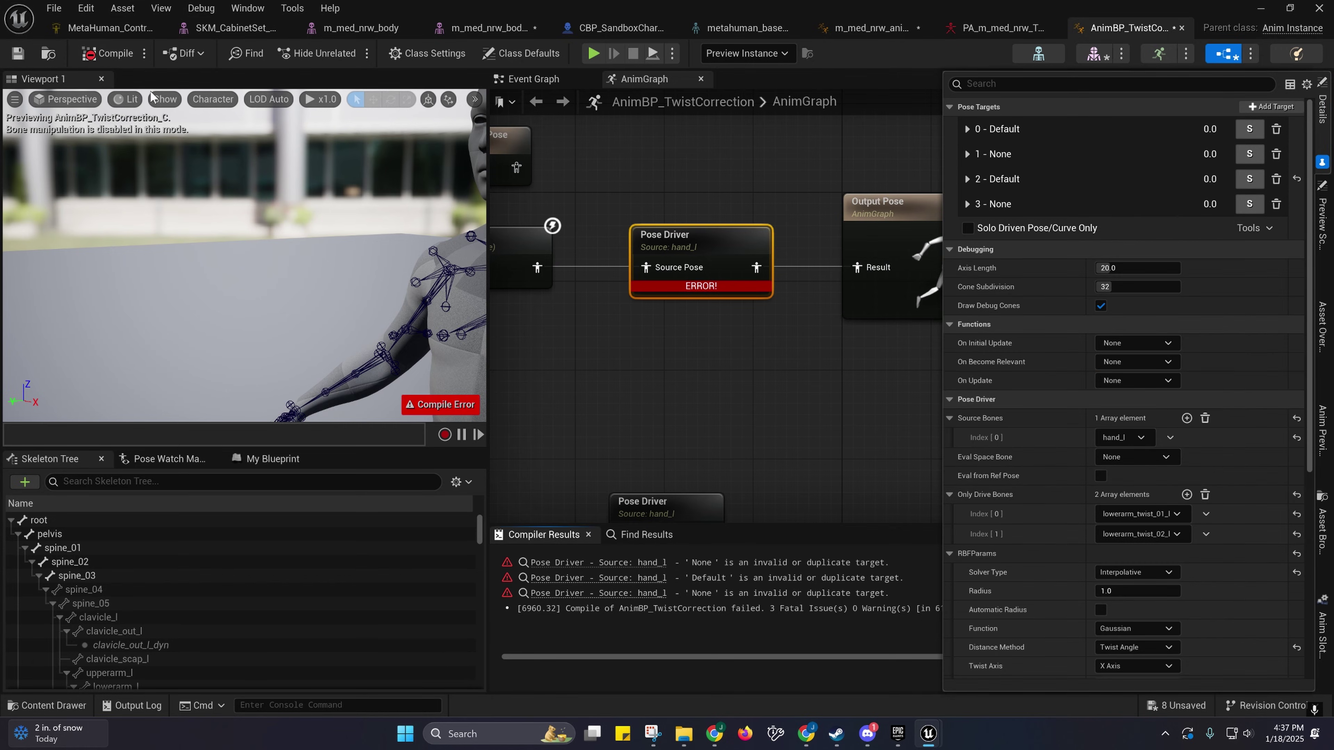
Step: Delete all four pose targets from the connected Pose Driver and compile the blueprint
click(1275, 129)
click(1276, 129)
click(1275, 129)
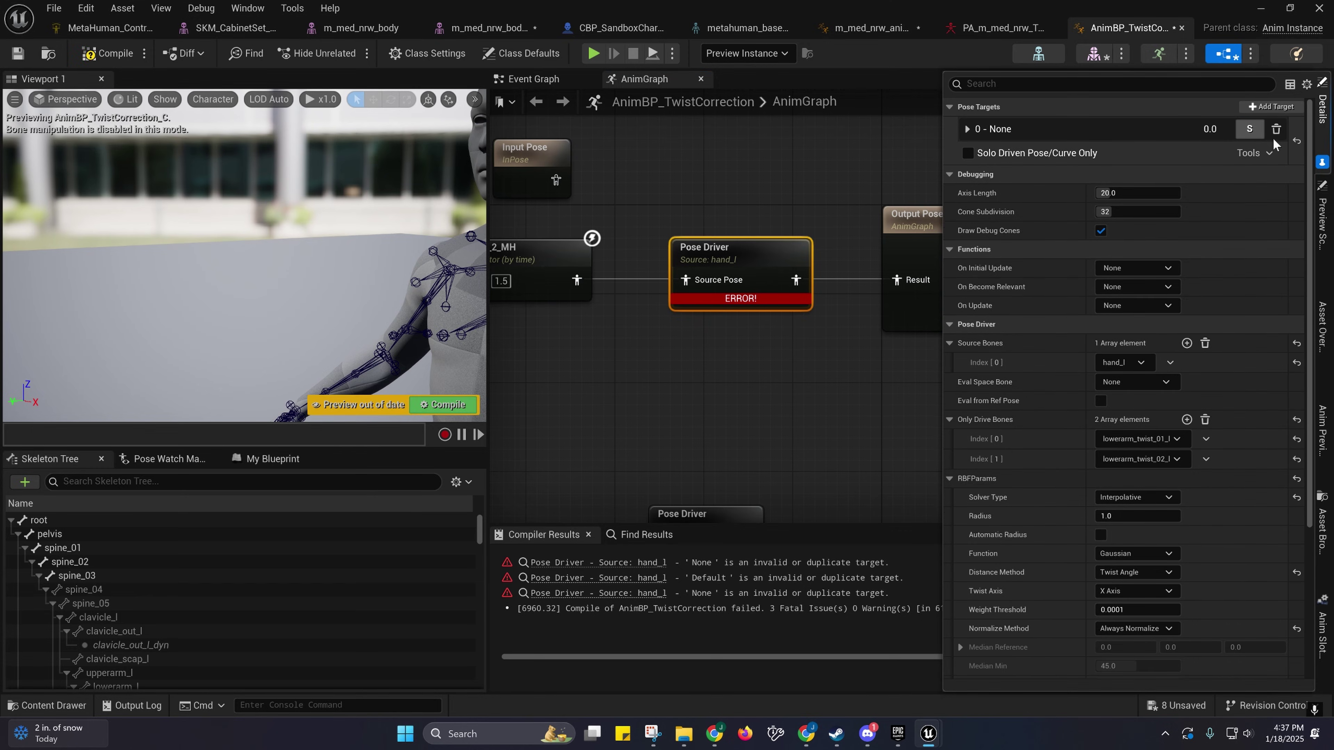
click(1276, 129)
click(107, 53)
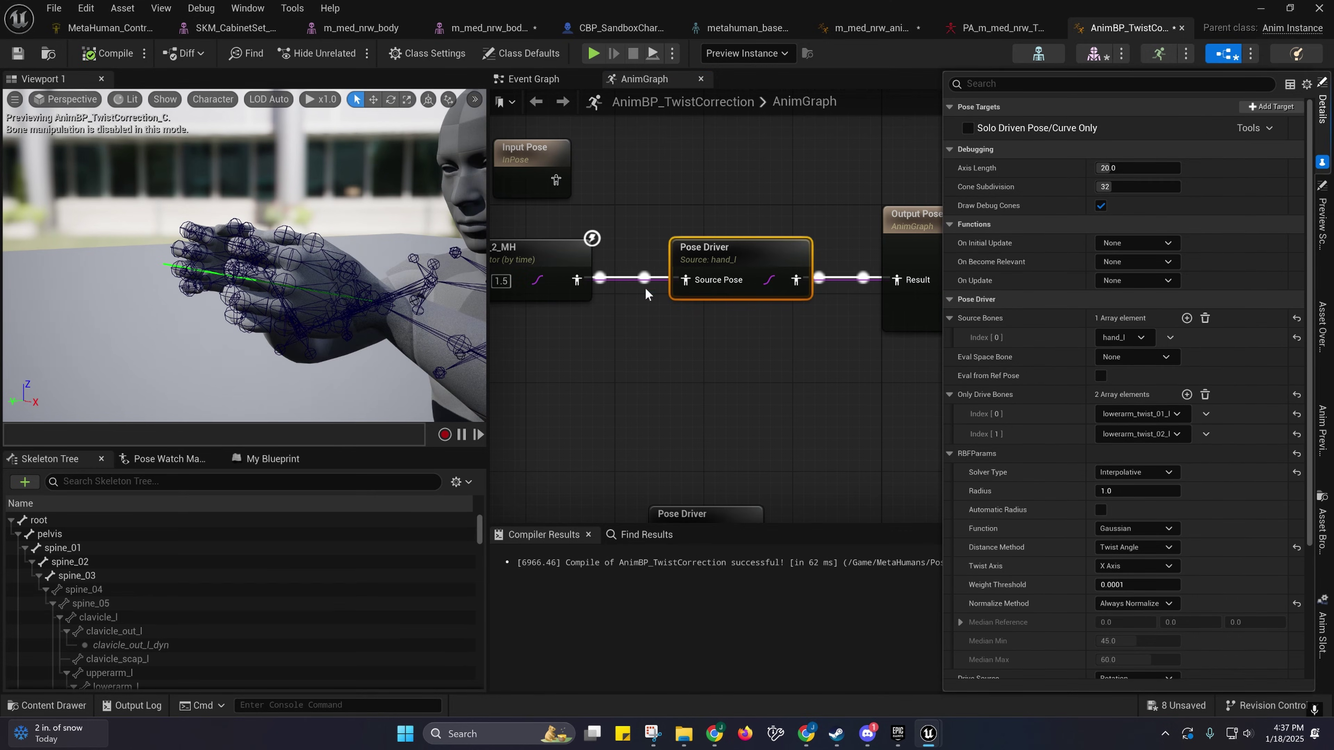
right_drag(701, 322, 783, 323)
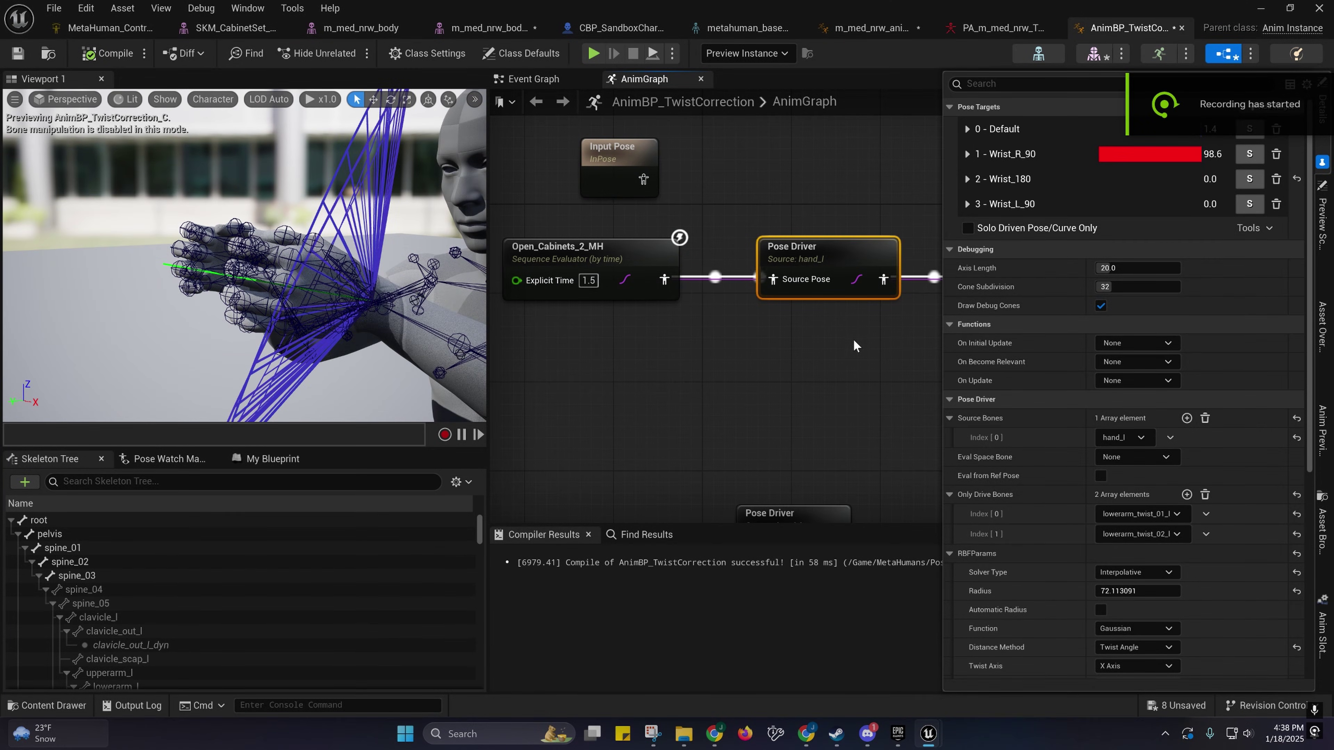
Step: Clear the Pose Driver's targets, copy all of them again from the pose asset, and recompile
mouse_move(845, 339)
right_down()
mouse_move(812, 334)
mouse_move(841, 343)
right_up()
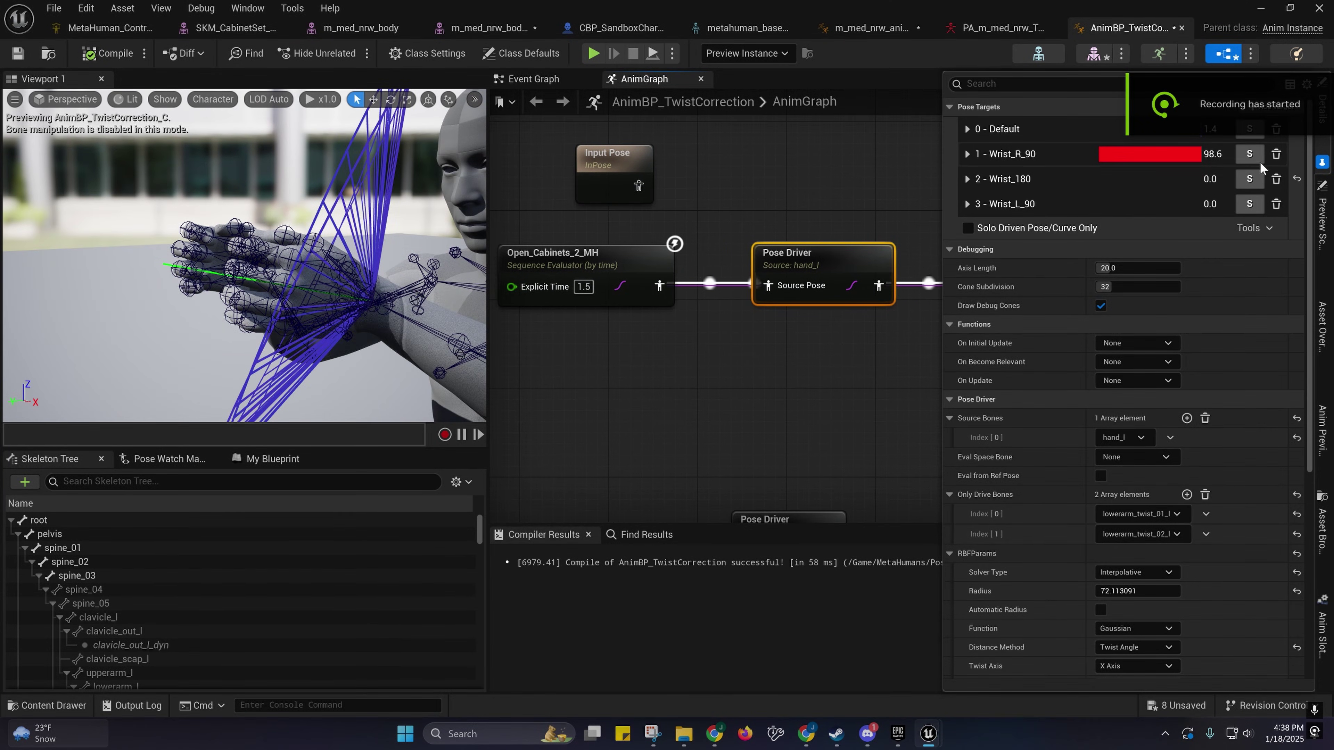
click(1276, 138)
click(1278, 131)
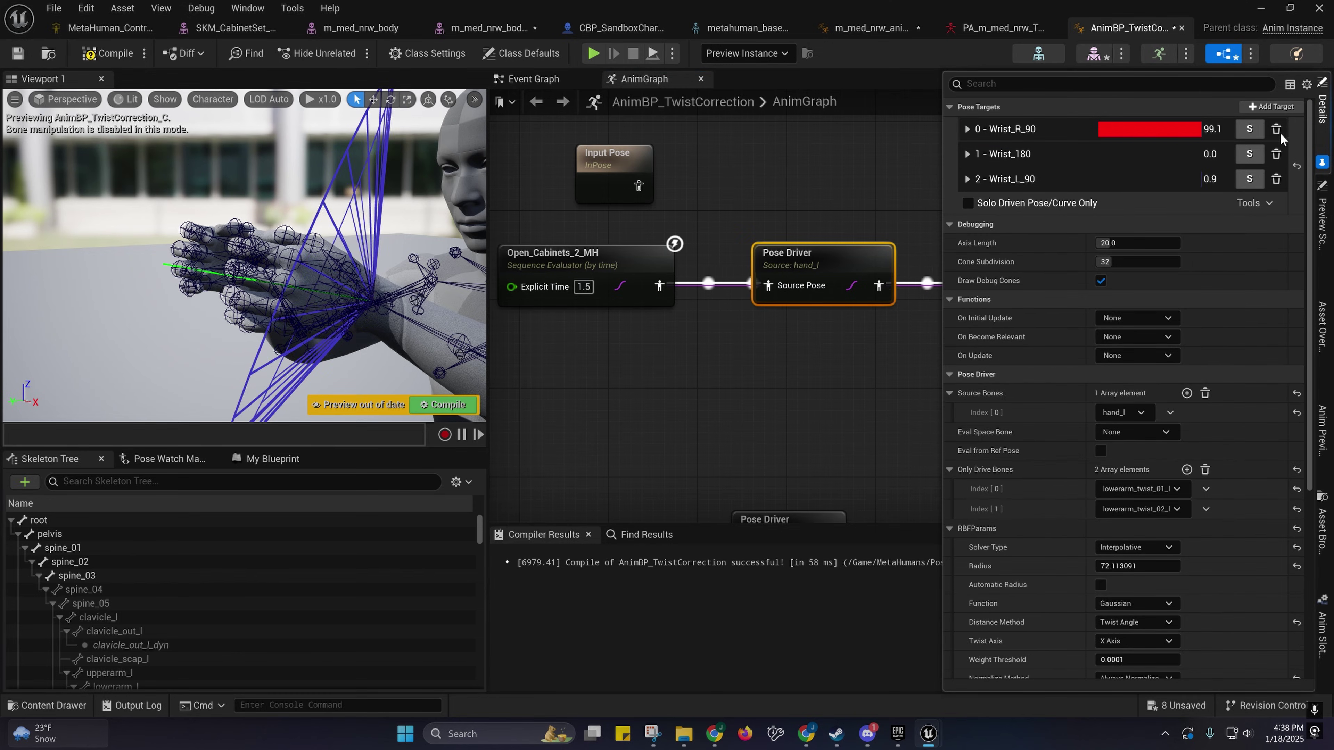
click(1277, 130)
click(1277, 130)
click(1277, 129)
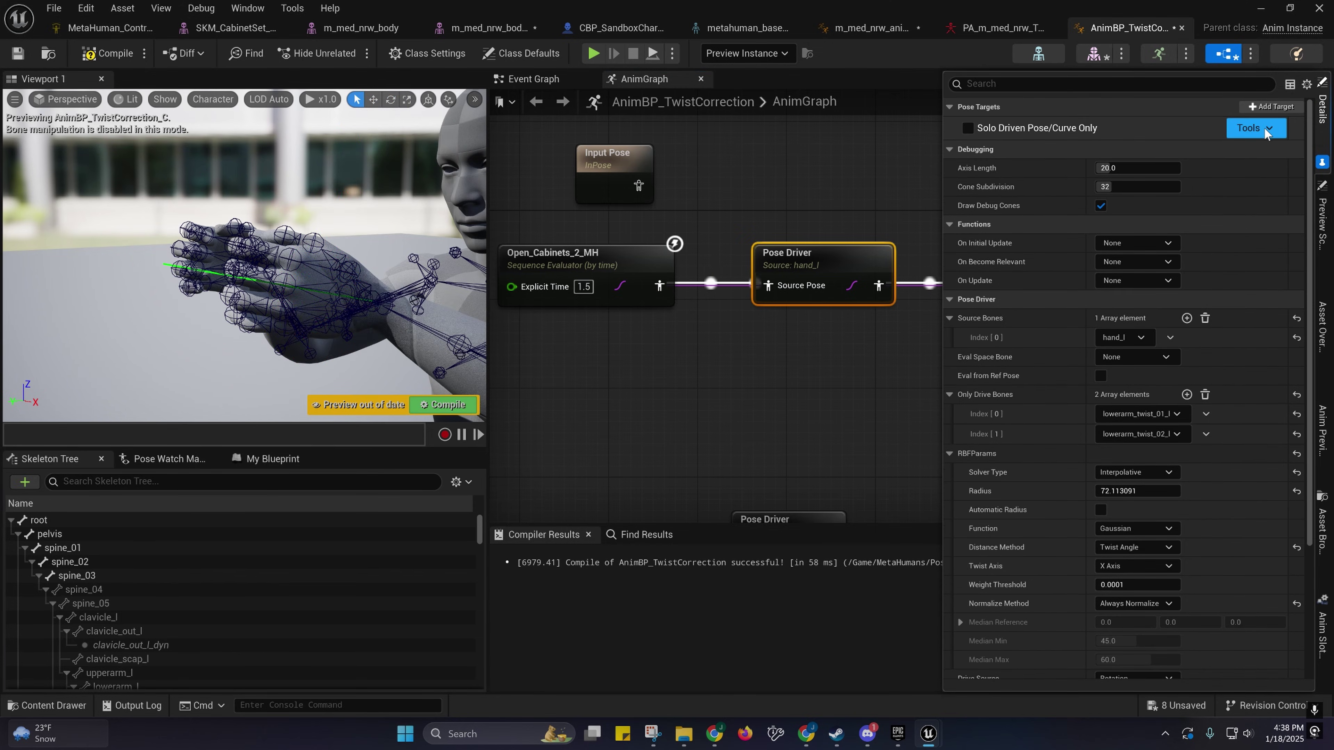
click(1266, 131)
click(1257, 153)
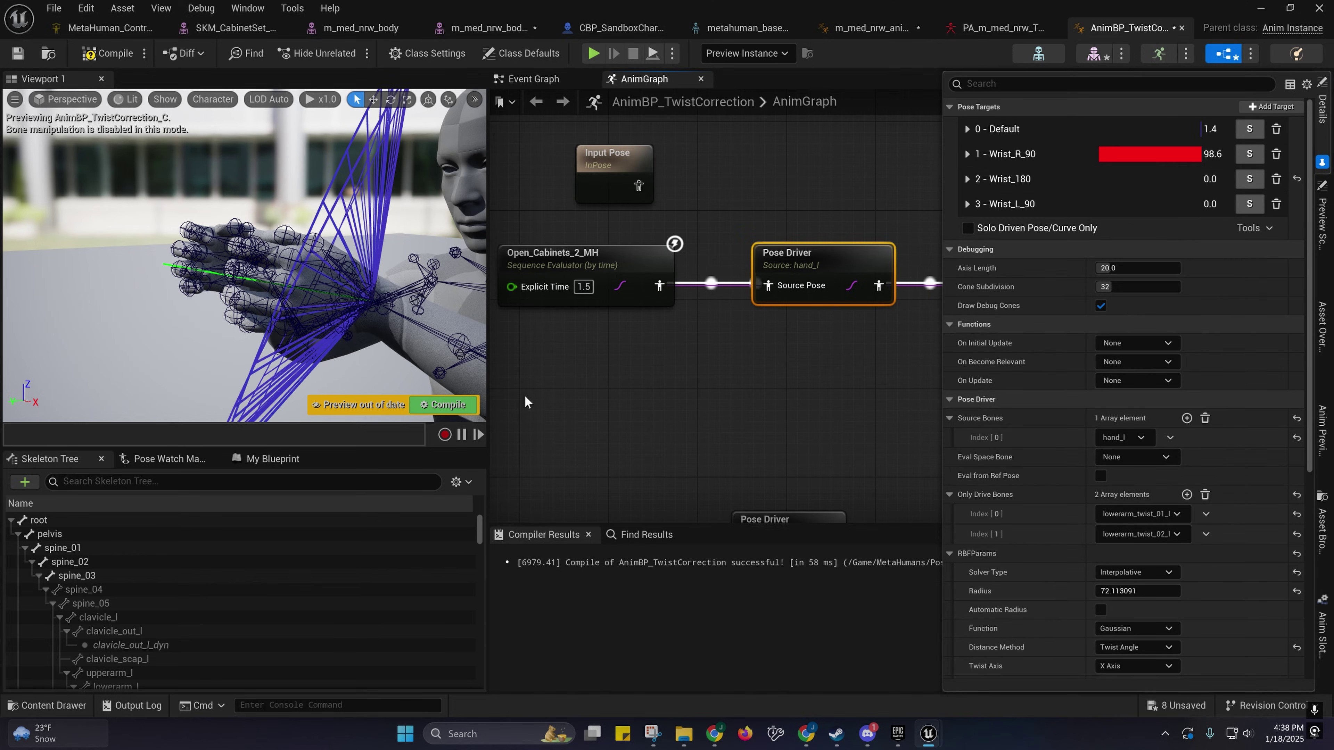
click(442, 405)
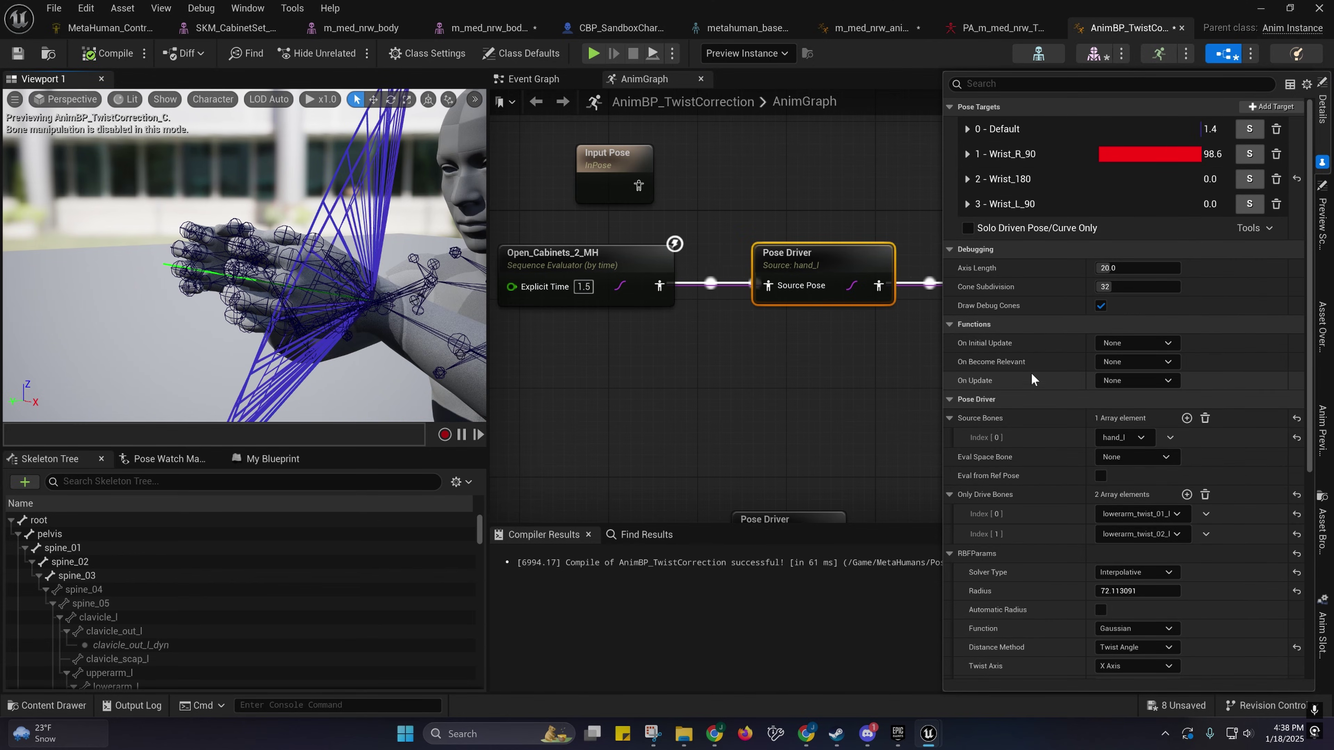
Step: Try lowering the Pose Driver's RBF radius to about 50.26, undo that edit, and recompile
right_drag(832, 386, 799, 326)
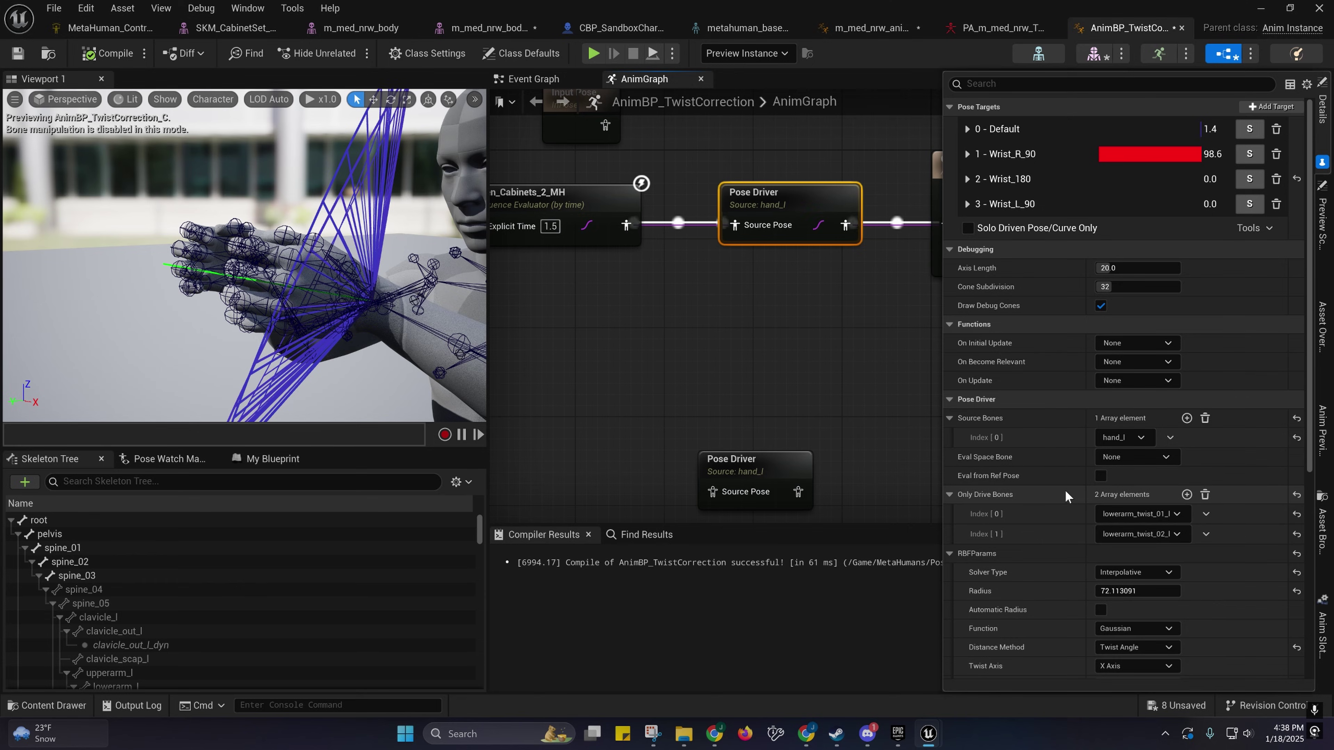
scroll(1091, 567, down, 2)
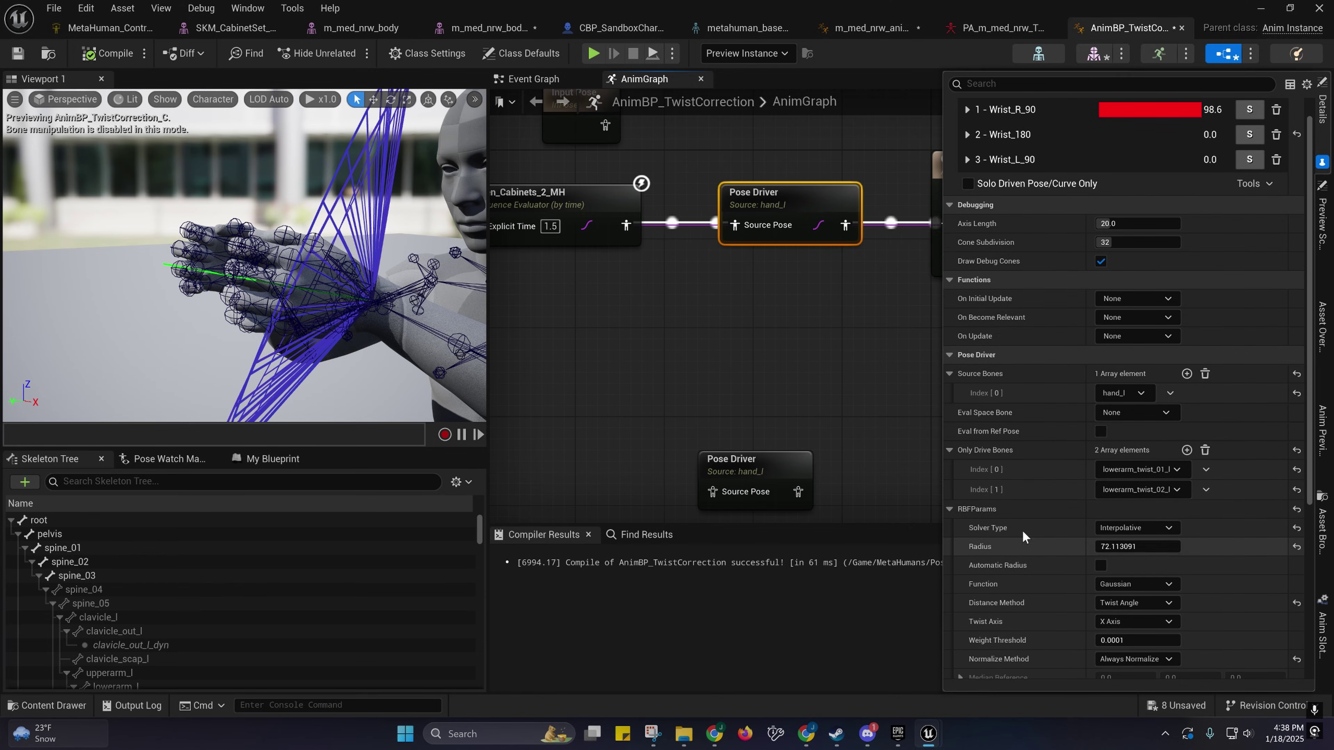
scroll(1022, 530, down, 3)
scroll(1080, 503, down, 4)
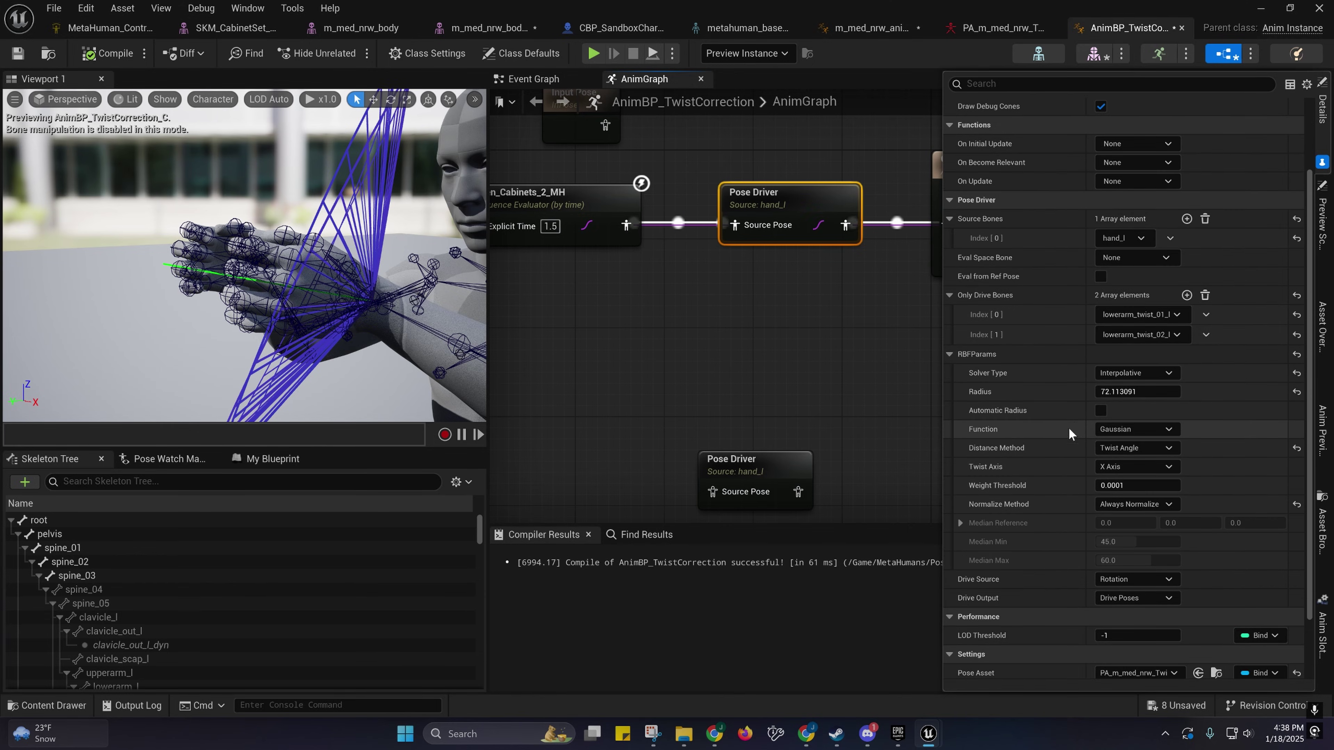
drag(1129, 392, 1075, 395)
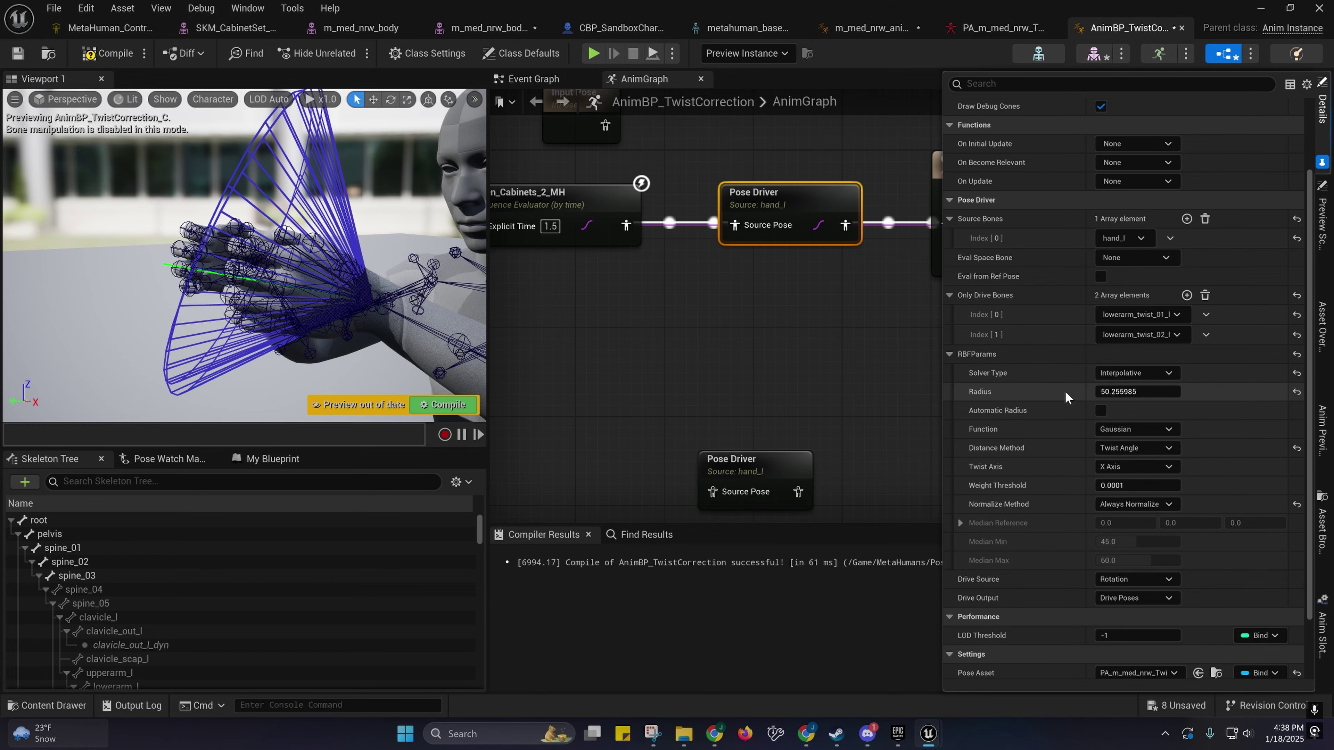
key(ctrl+z)
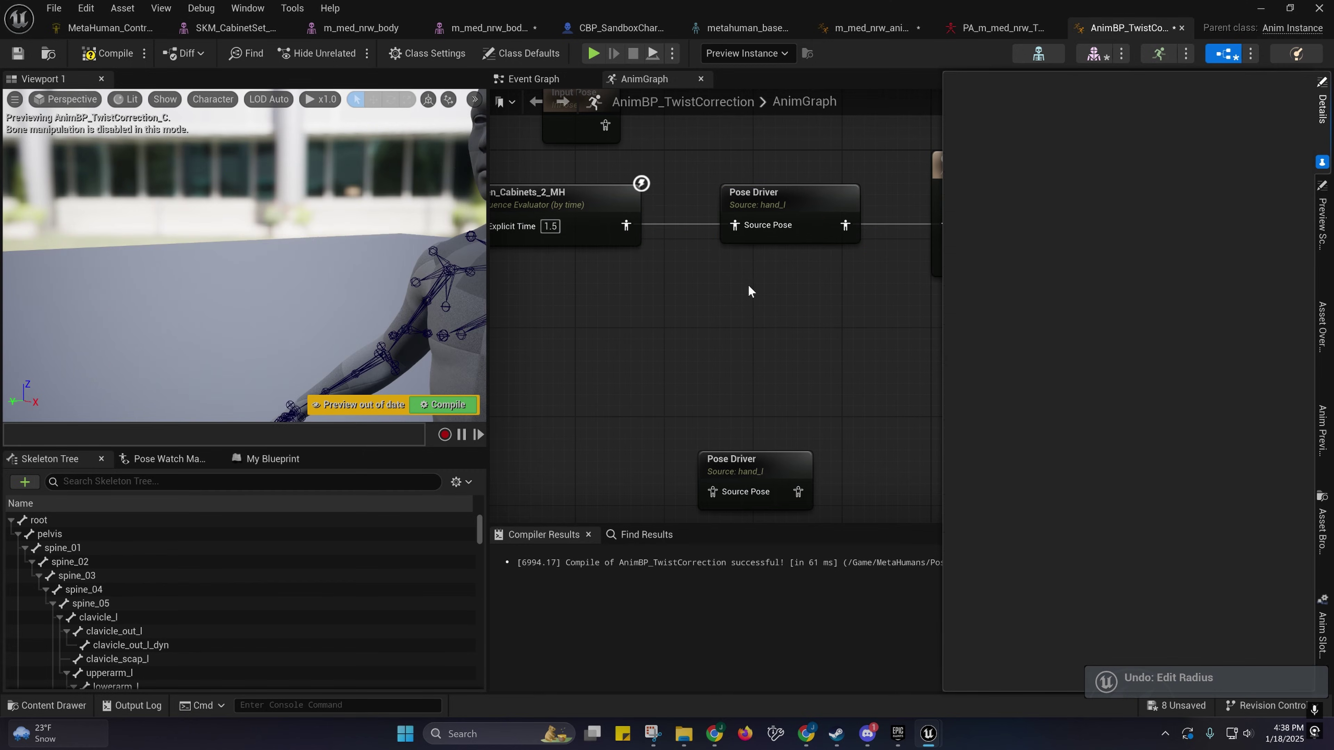
click(795, 205)
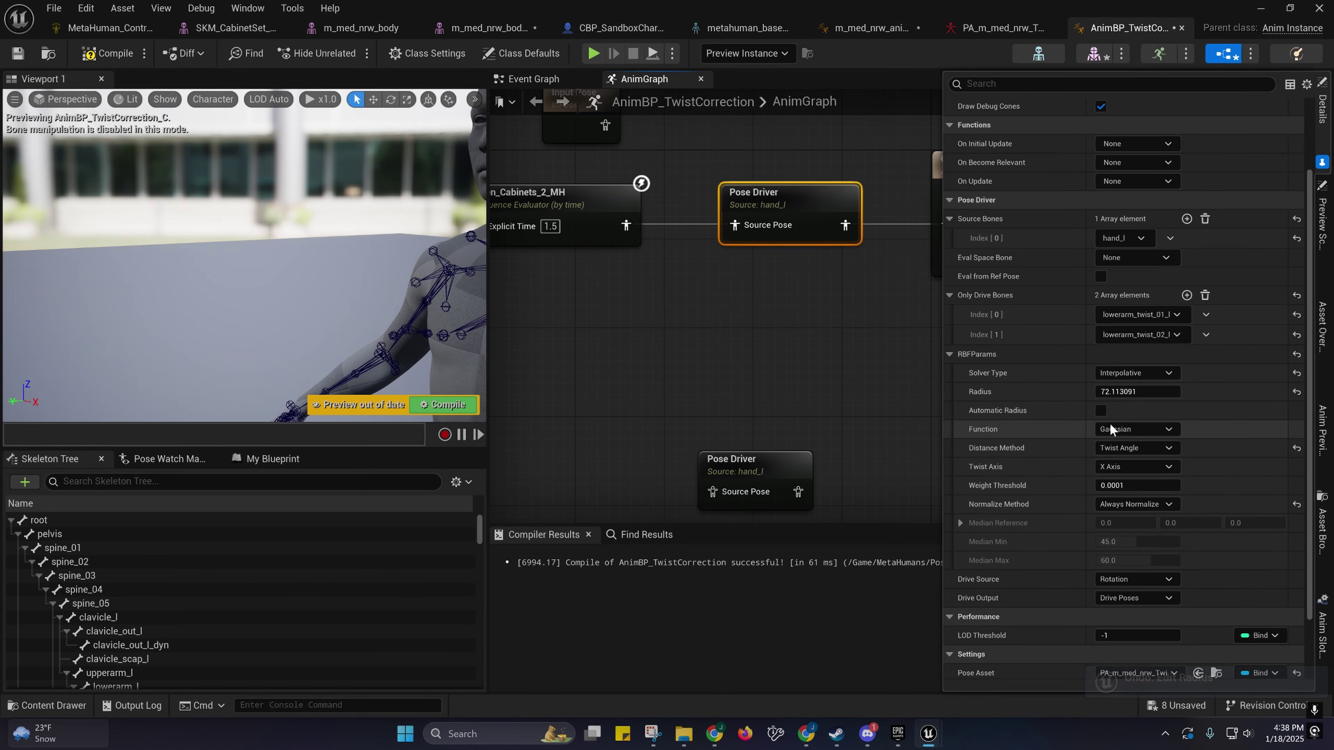
click(108, 53)
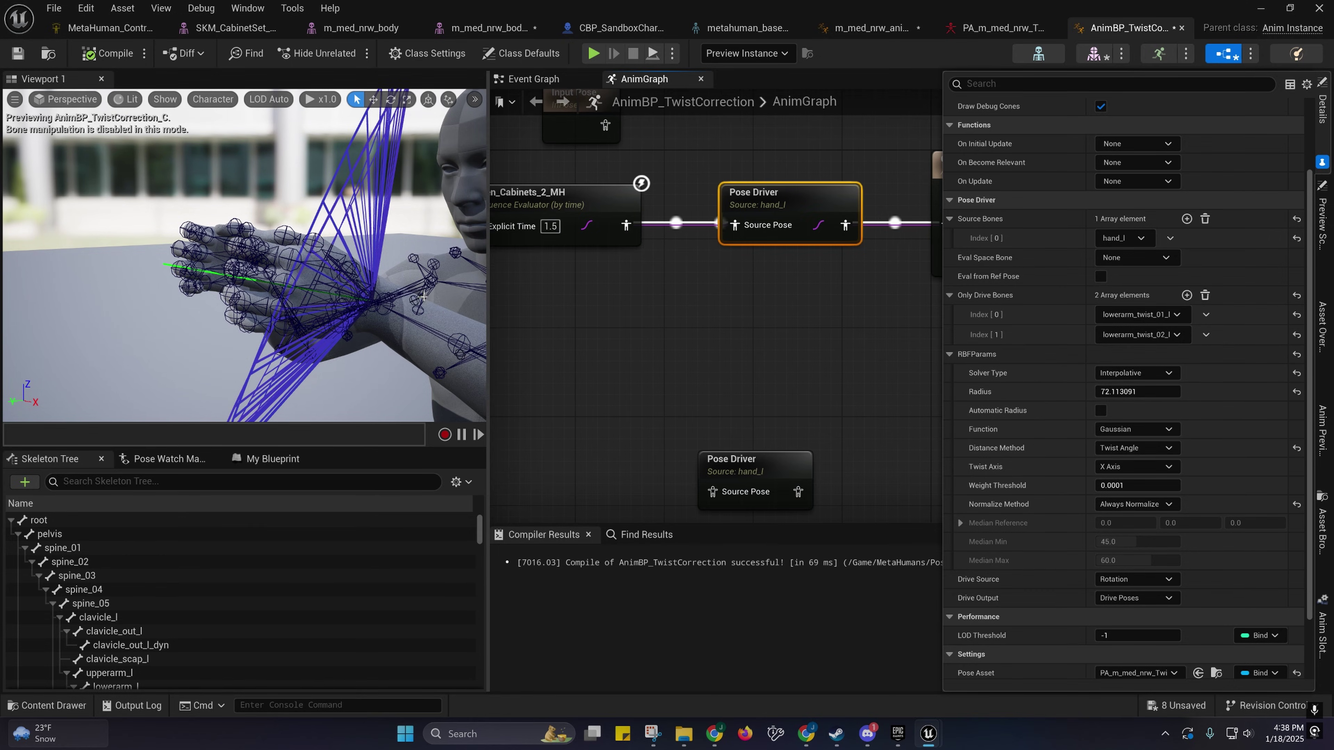
Step: Examine the forearm, wrist and debug cones of the posed character in the preview from several angles
mouse_move(424, 296)
right_down()
mouse_move(446, 296)
mouse_move(410, 303)
mouse_move(425, 302)
right_up()
key(w)
key(s)
right_drag(360, 229, 463, 223)
key(a)
key(s)
right_drag(305, 279, 354, 263)
key(a)
key(s)
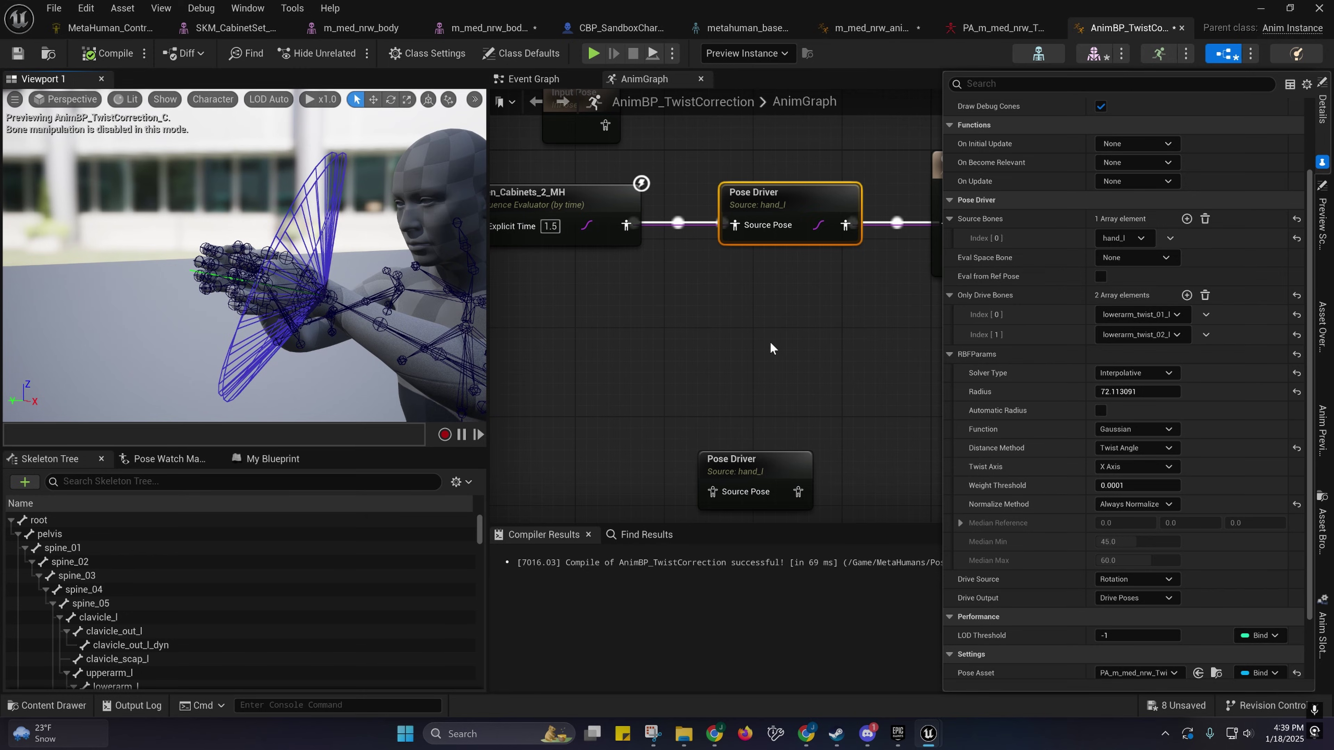
Step: Review the Wrist_R_90 target and the Pose Driver's settings, and check the pose list in the twist pose asset
scroll(1005, 231, up, 4)
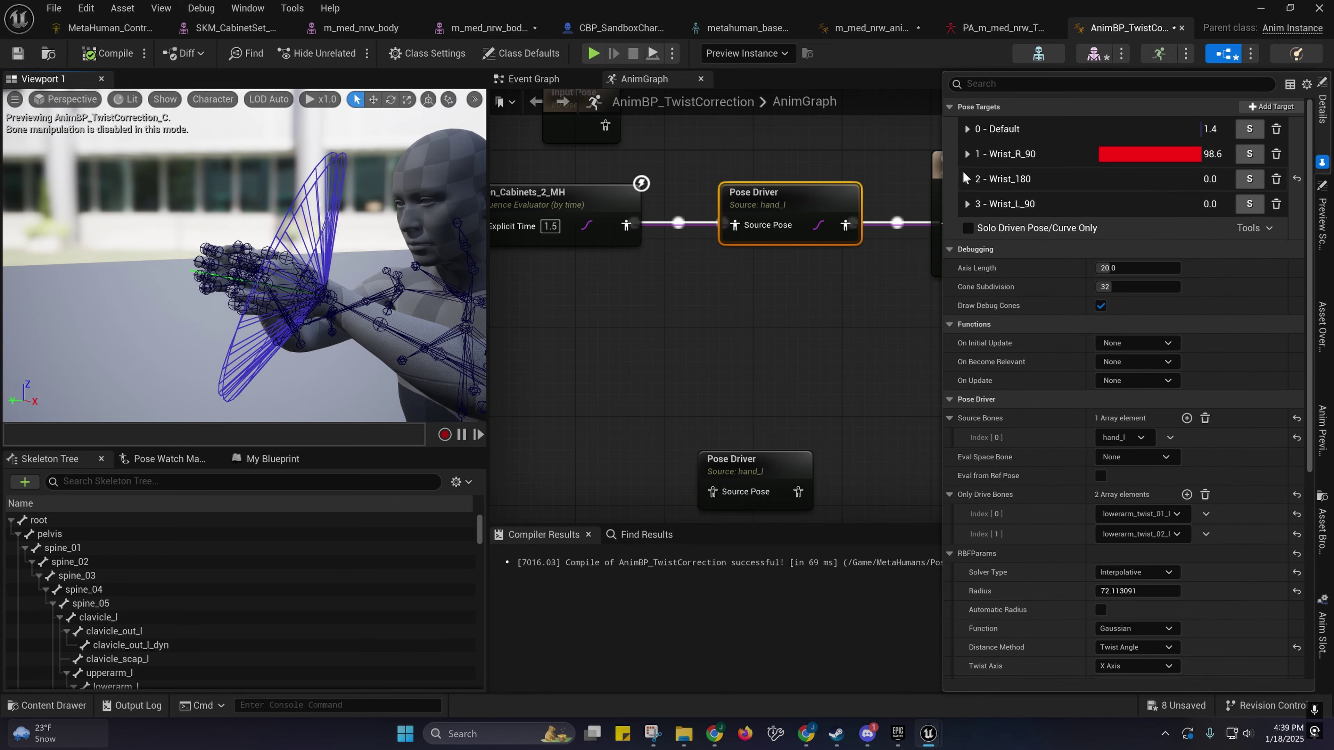
click(967, 153)
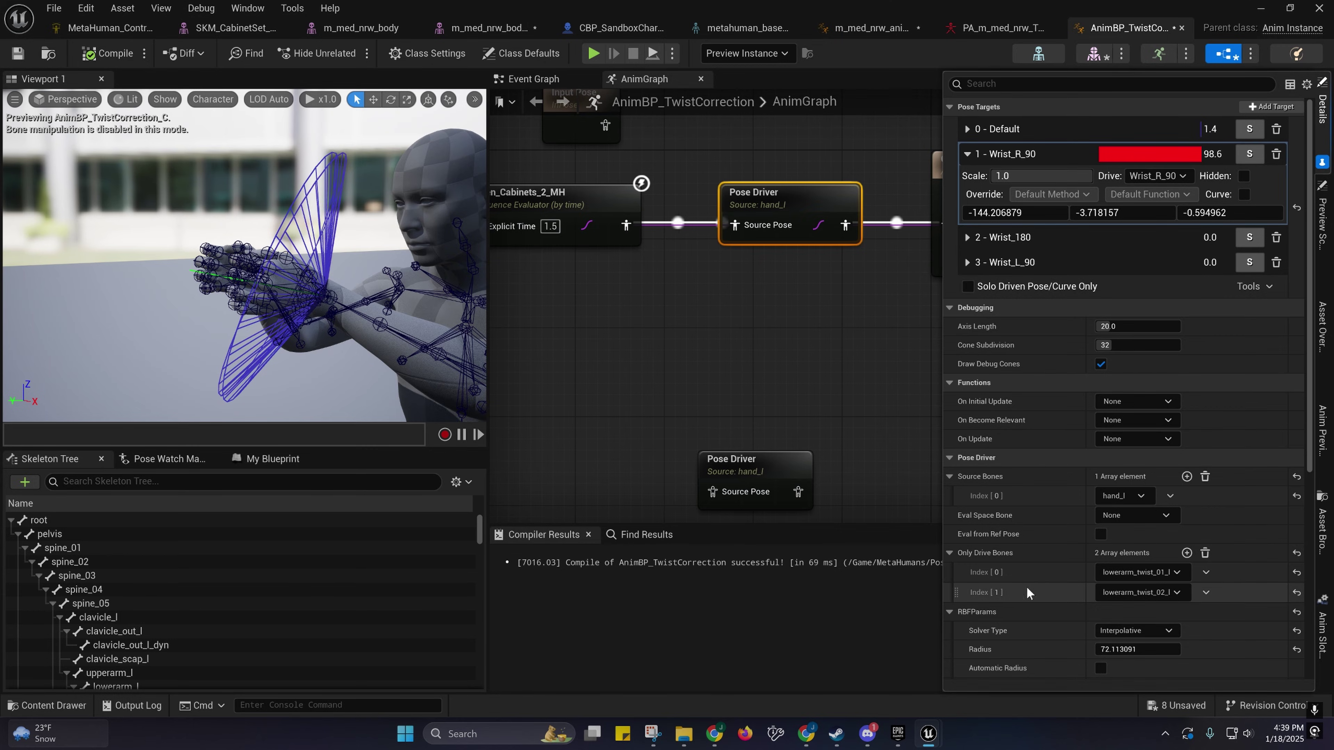
scroll(1019, 584, down, 3)
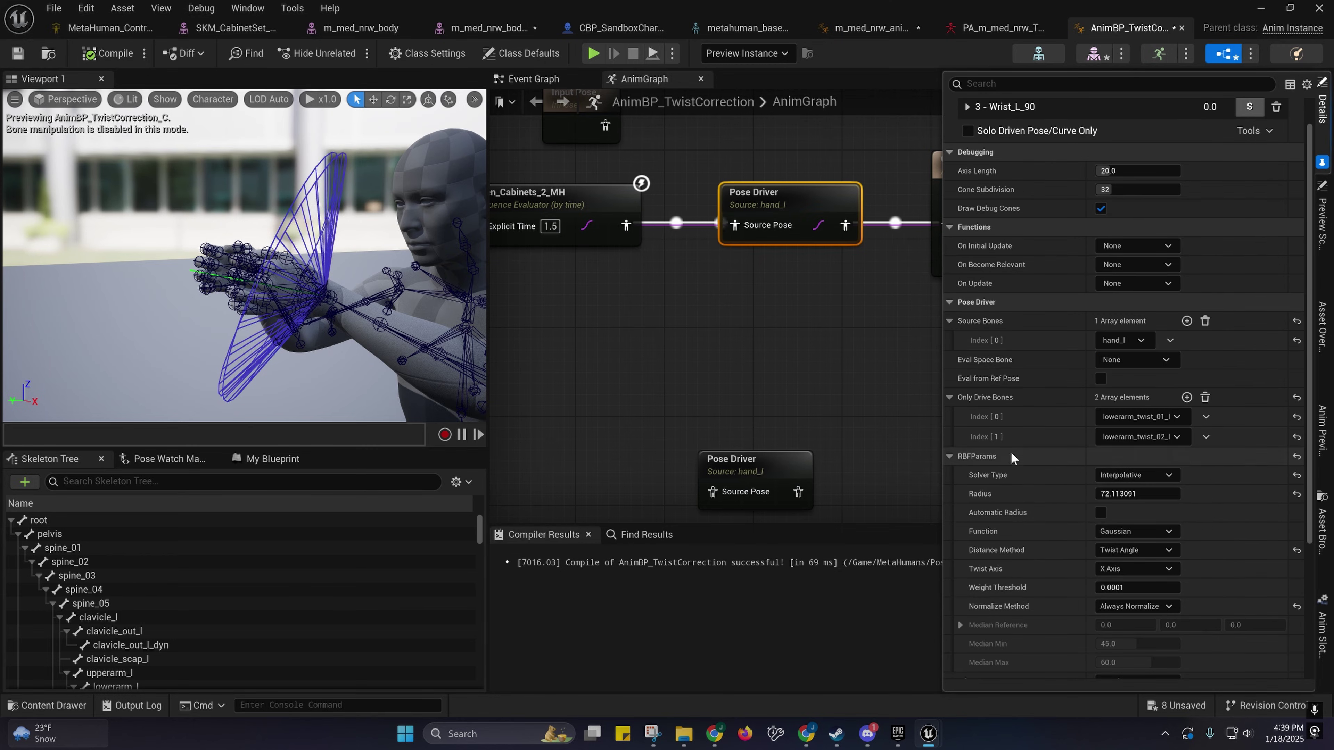
scroll(1018, 419, up, 3)
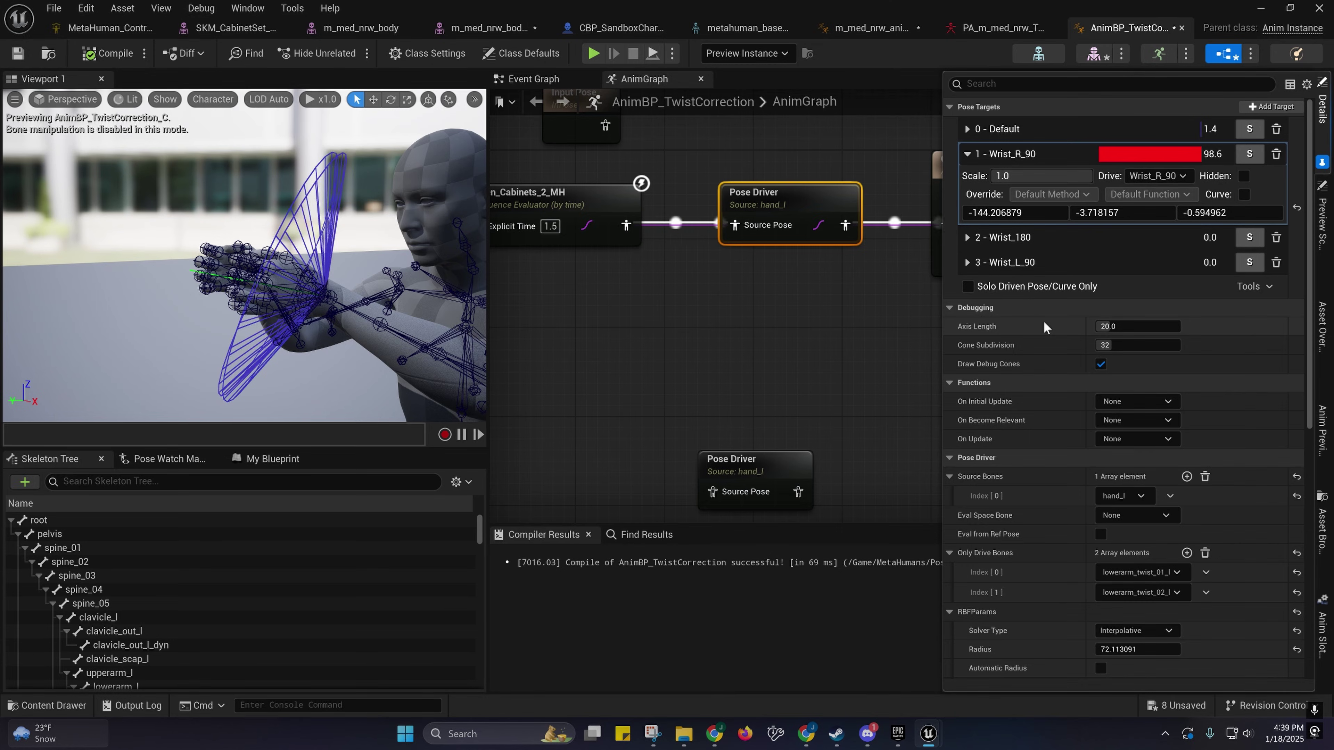
right_drag(835, 323, 812, 350)
click(992, 26)
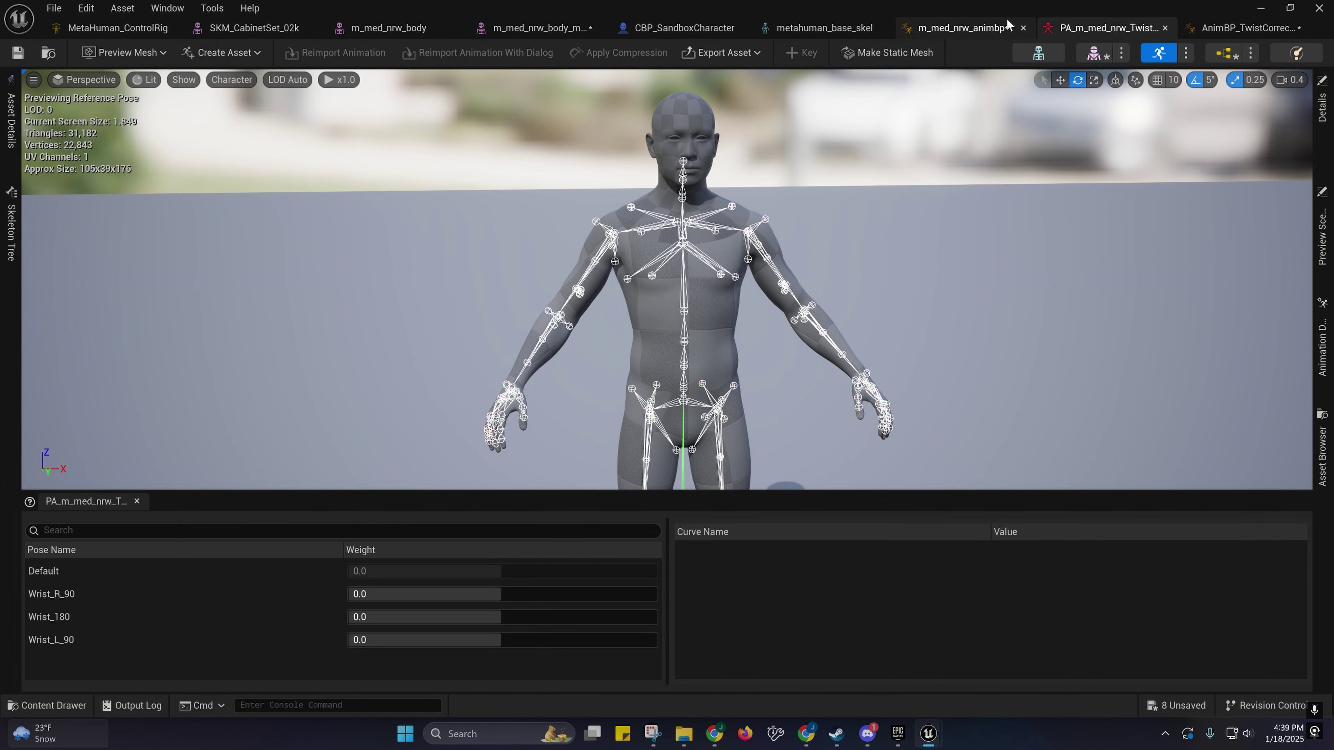
click(1229, 27)
right_drag(859, 347, 885, 340)
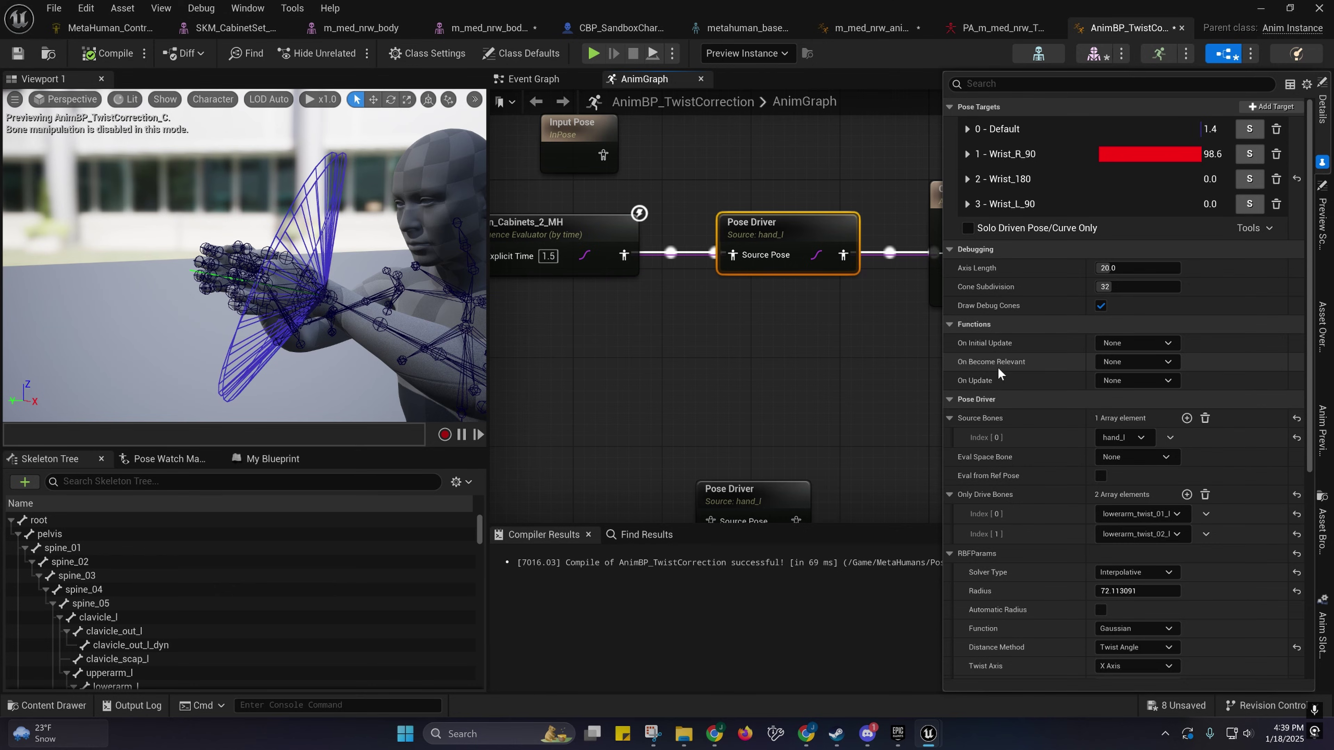
scroll(1006, 368, down, 3)
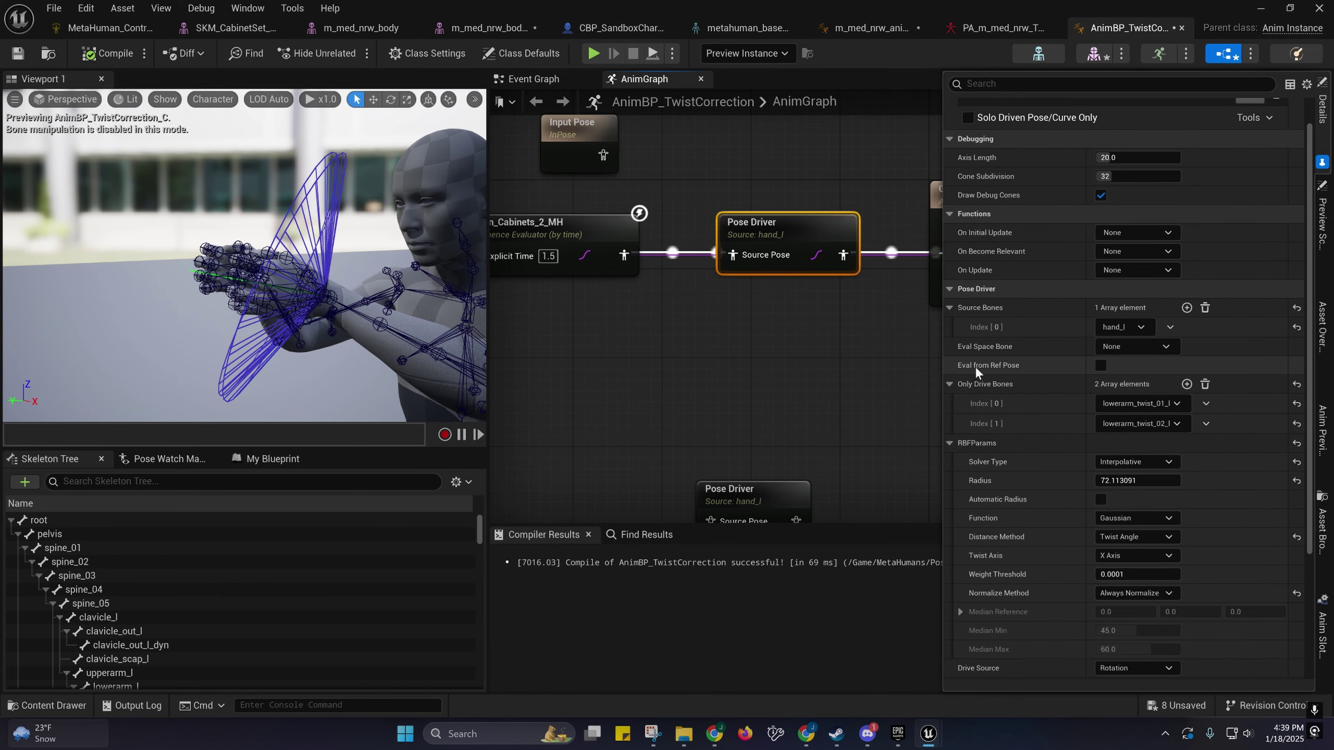
scroll(1062, 367, down, 3)
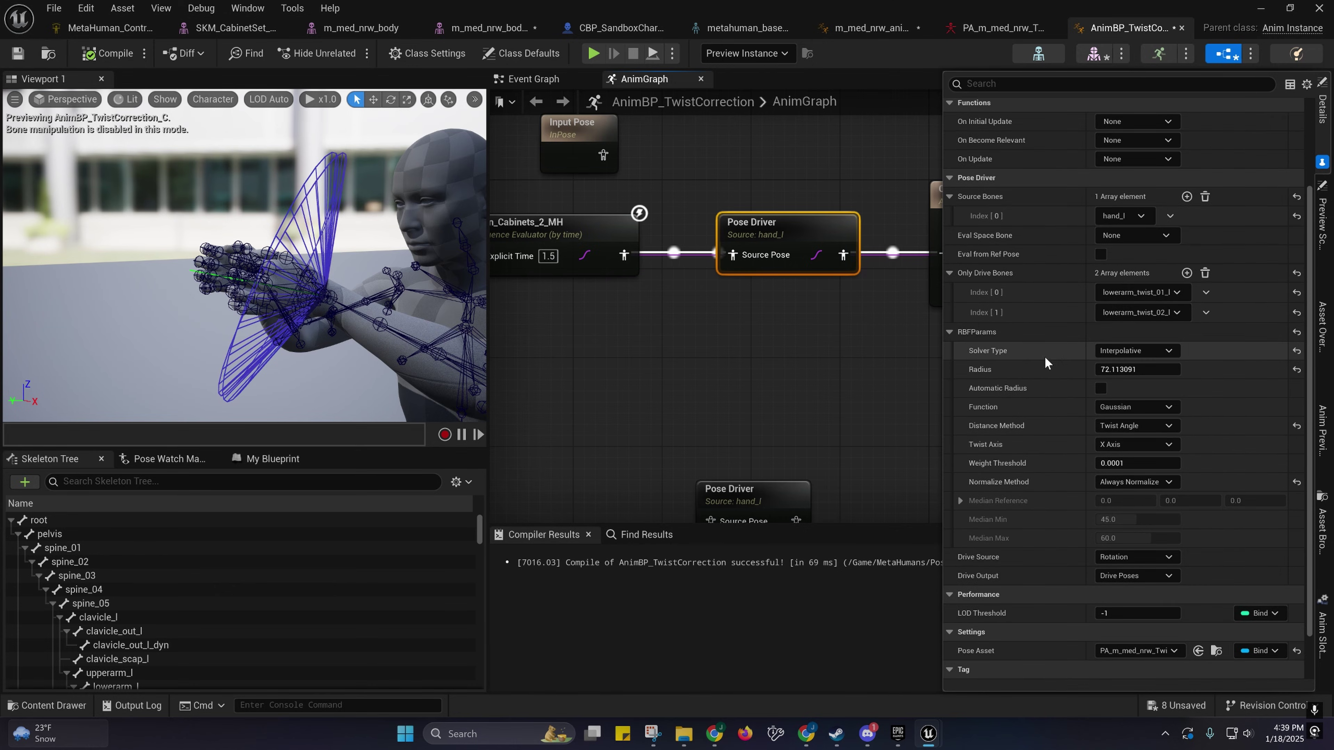
Step: Delete the unconnected old Pose Driver node from the AnimGraph and compile the blueprint
right_drag(831, 392, 757, 425)
click(698, 443)
key(Delete)
click(86, 55)
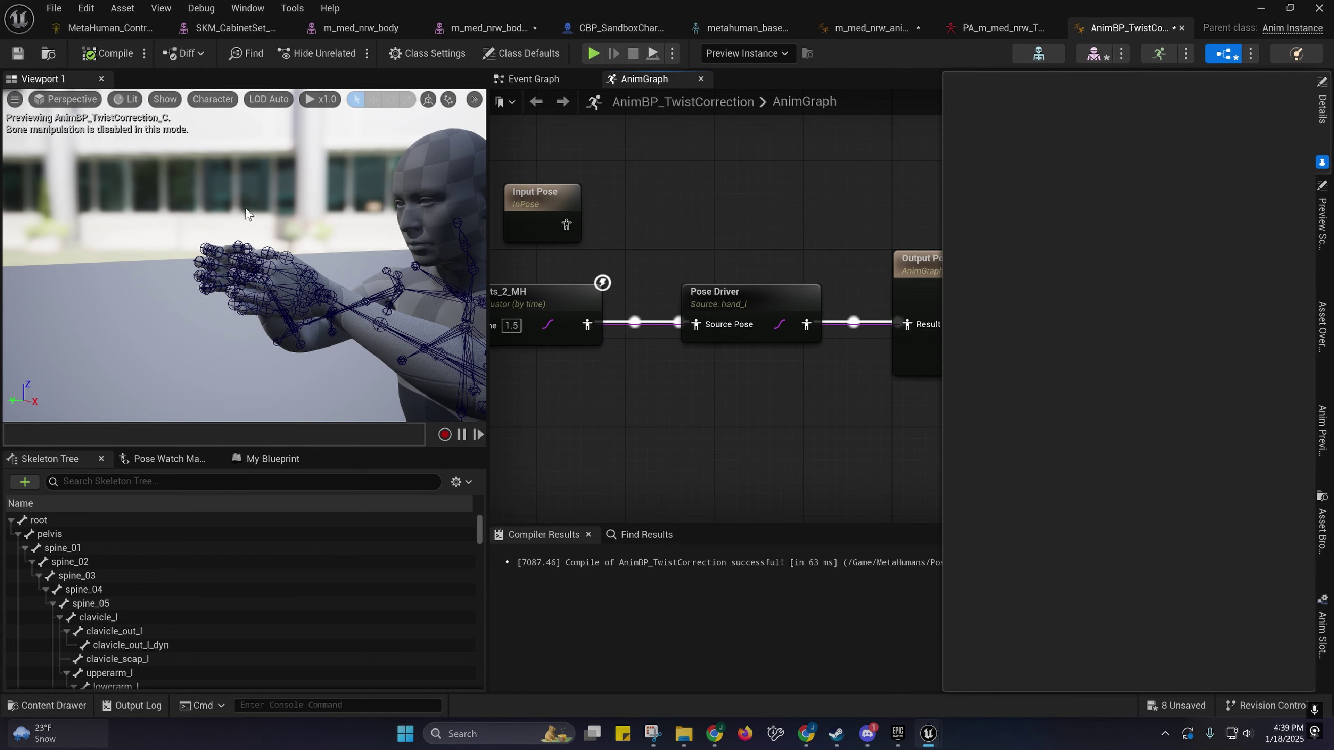
Step: Convert the Open_Cabinets_2_MH sequence evaluator feeding the Pose Driver to a sequence player and compile the blueprint
drag(487, 309, 565, 309)
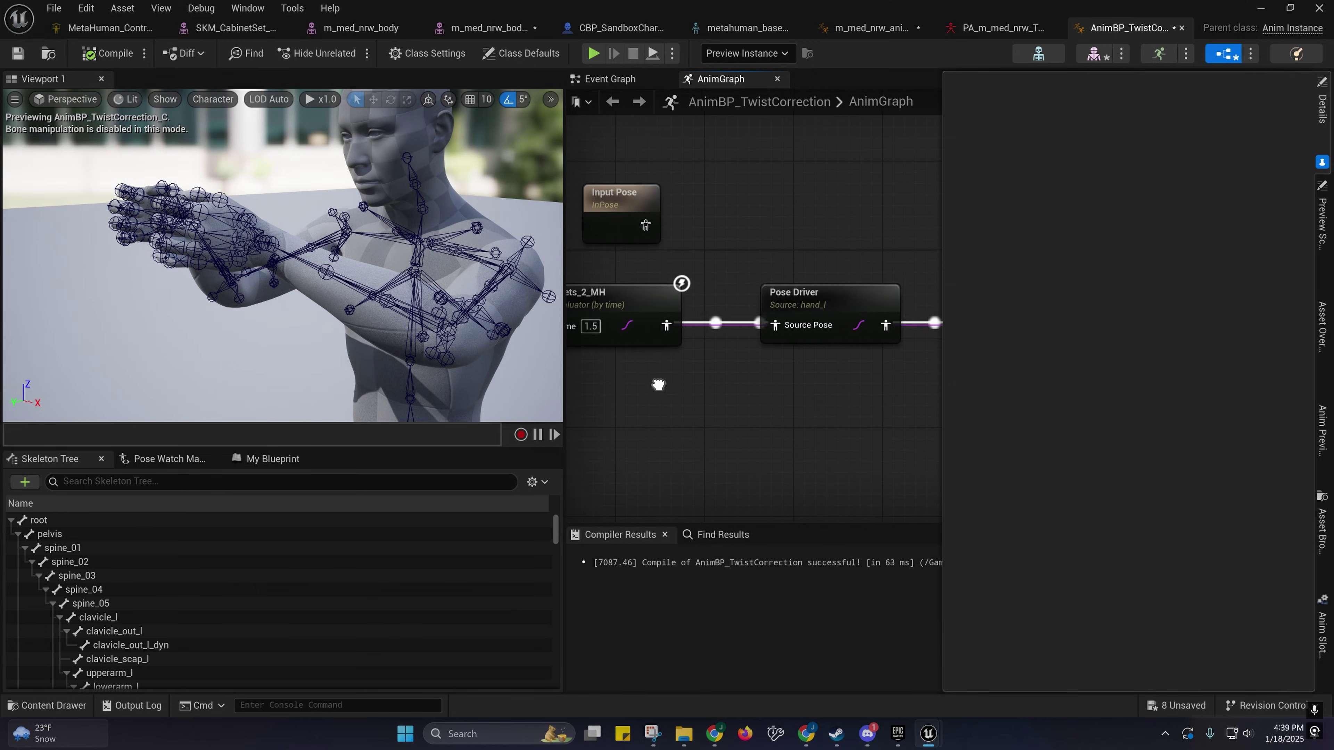
right_drag(613, 304, 636, 304)
right_click(637, 303)
click(712, 699)
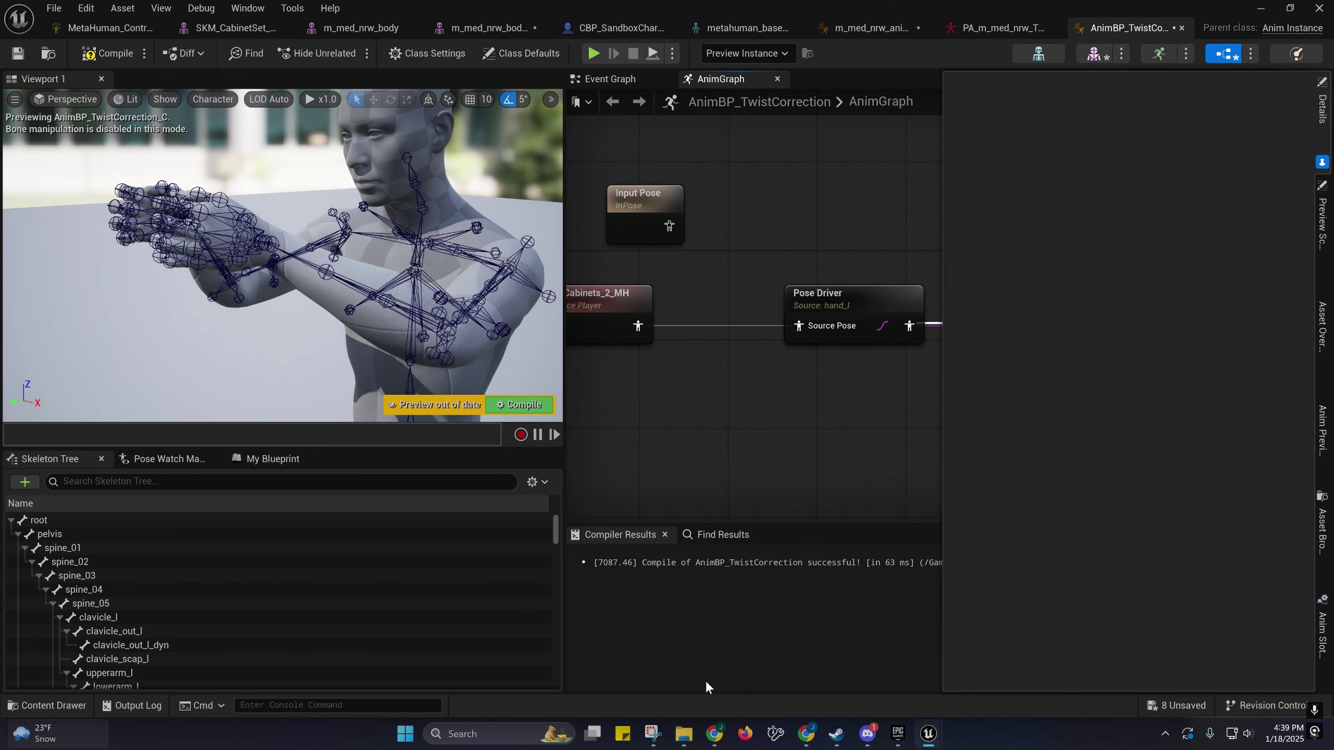
click(526, 408)
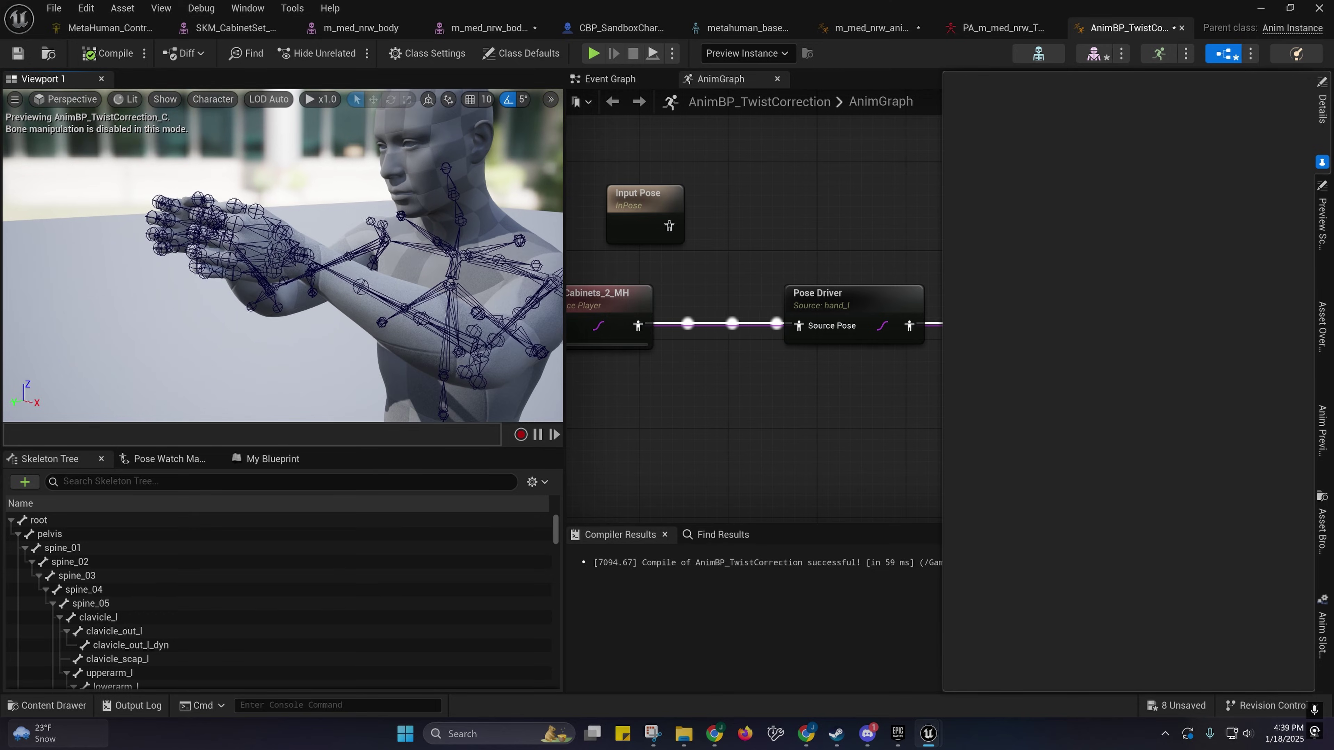
Step: Set the preview character's bone drawing to Selected Only
click(213, 99)
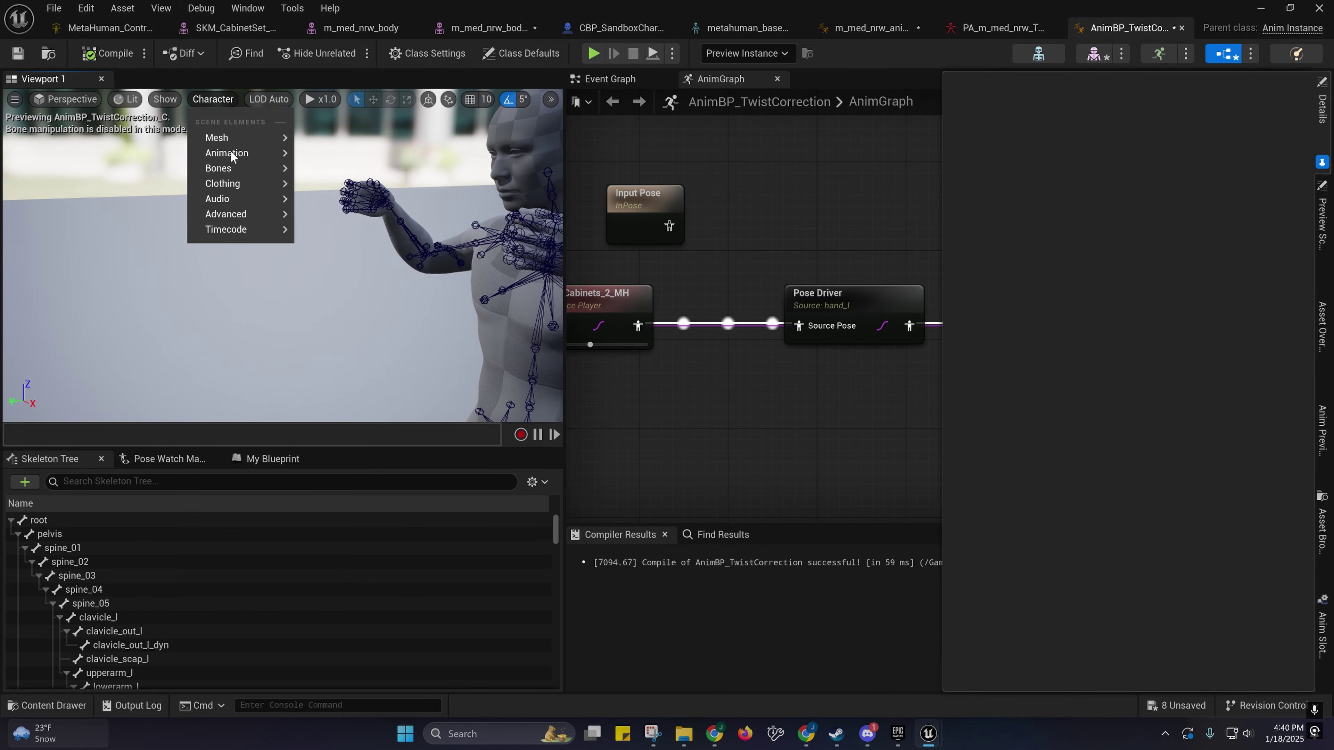
mouse_move(218, 168)
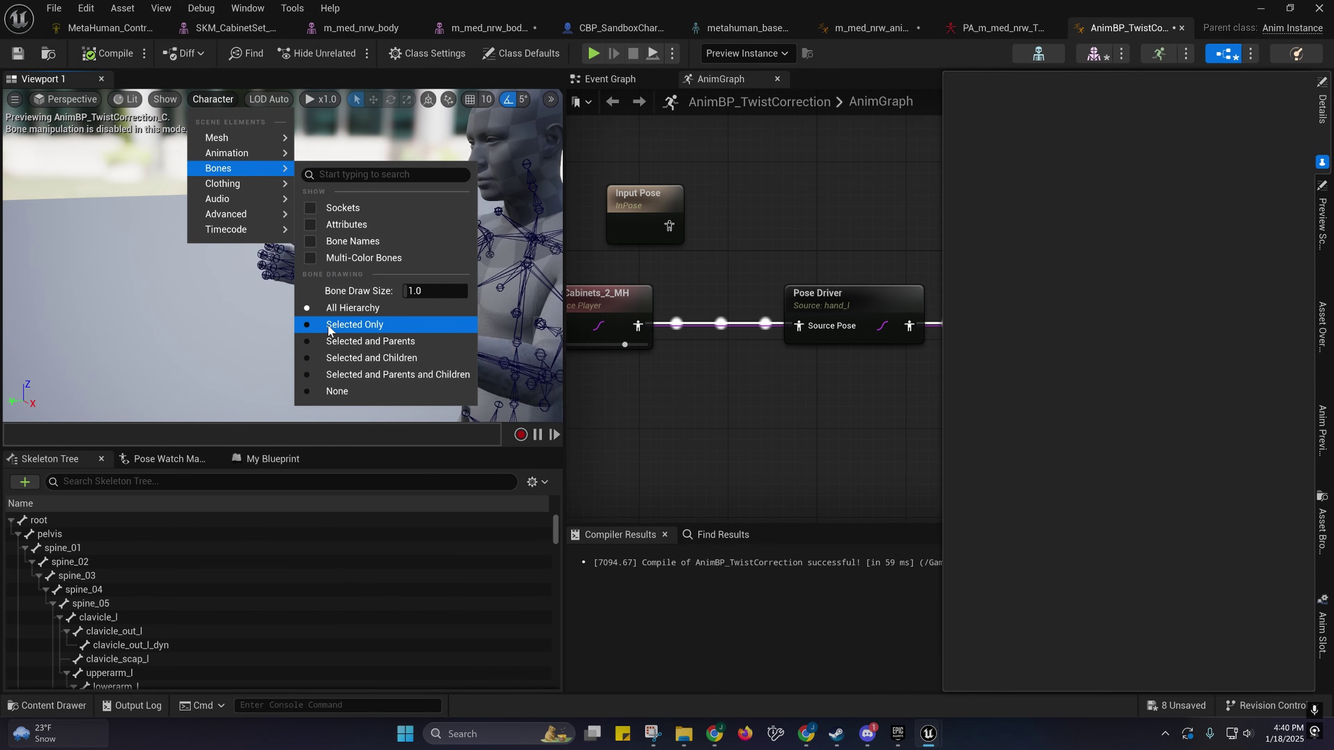
click(342, 324)
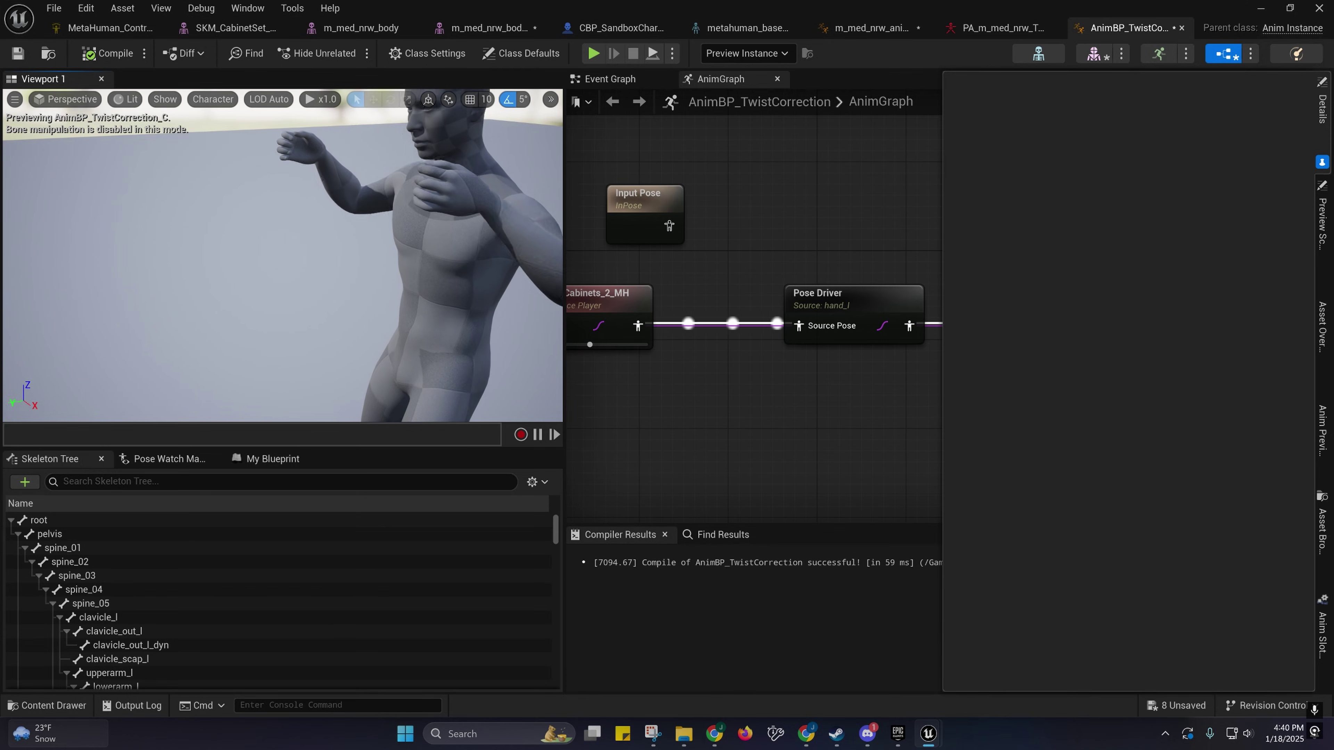
Step: Pause the preview animation and examine the character's wrist and forearm deformation from several angles
right_drag(294, 252, 205, 317)
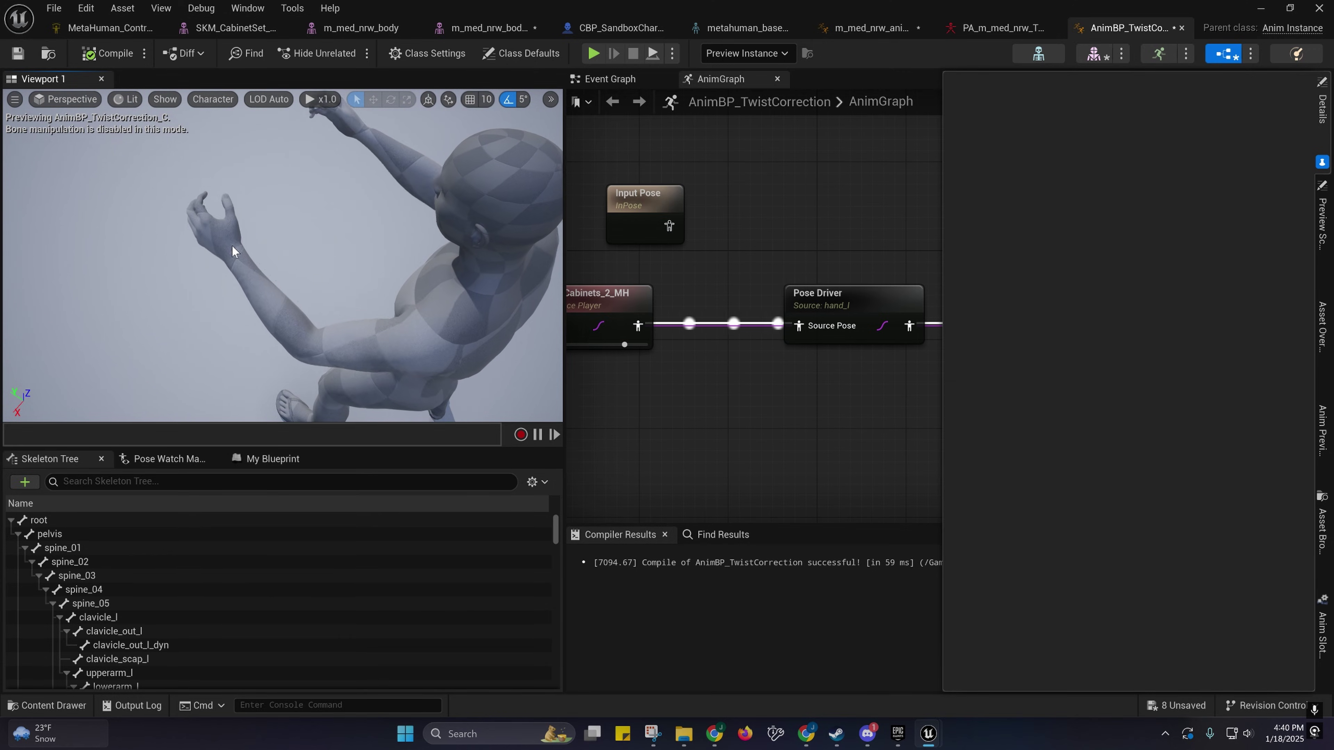
click(538, 436)
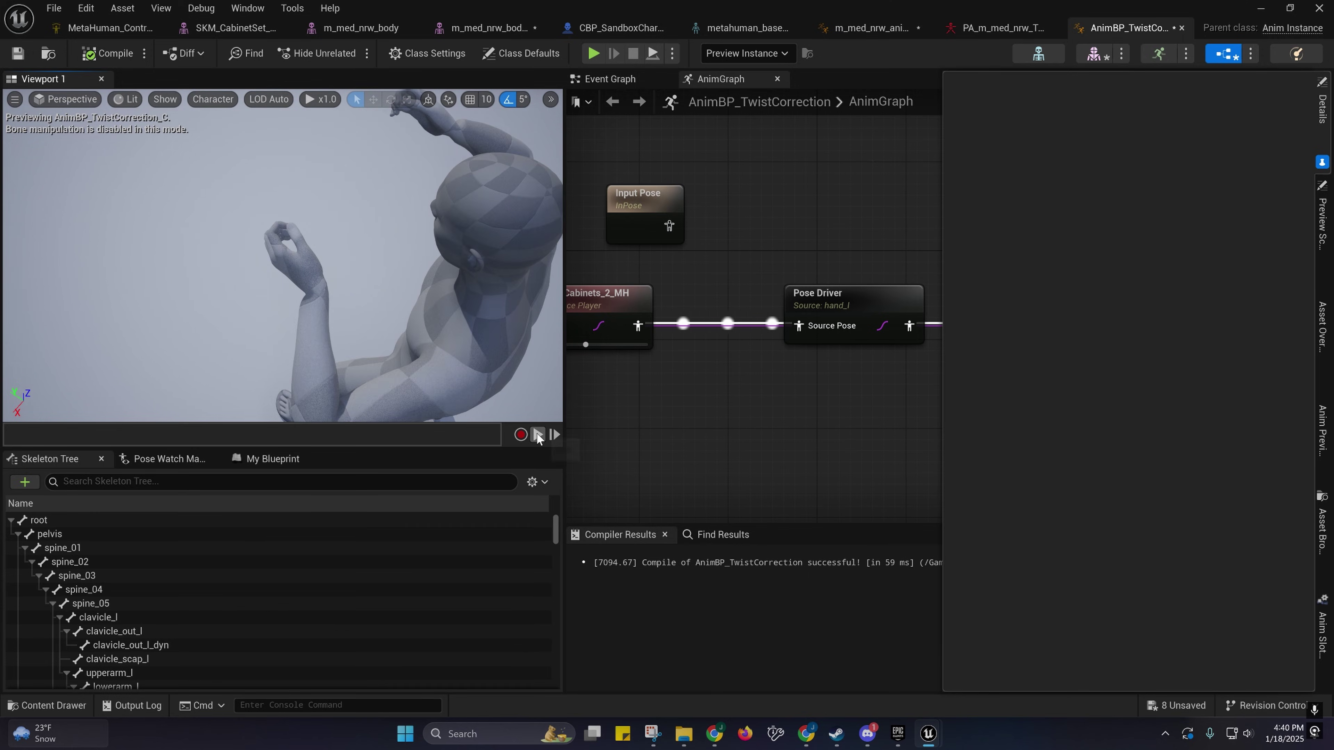
drag(414, 321, 367, 256)
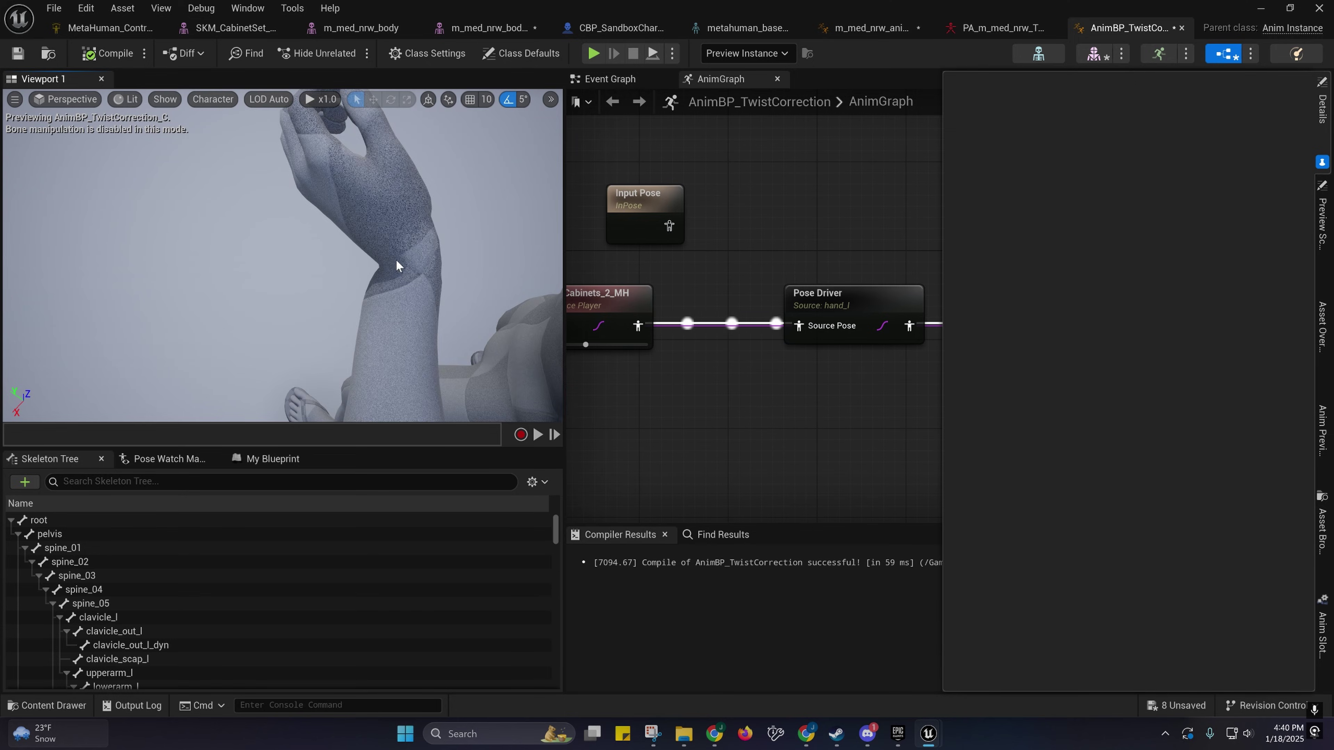
drag(402, 283, 288, 271)
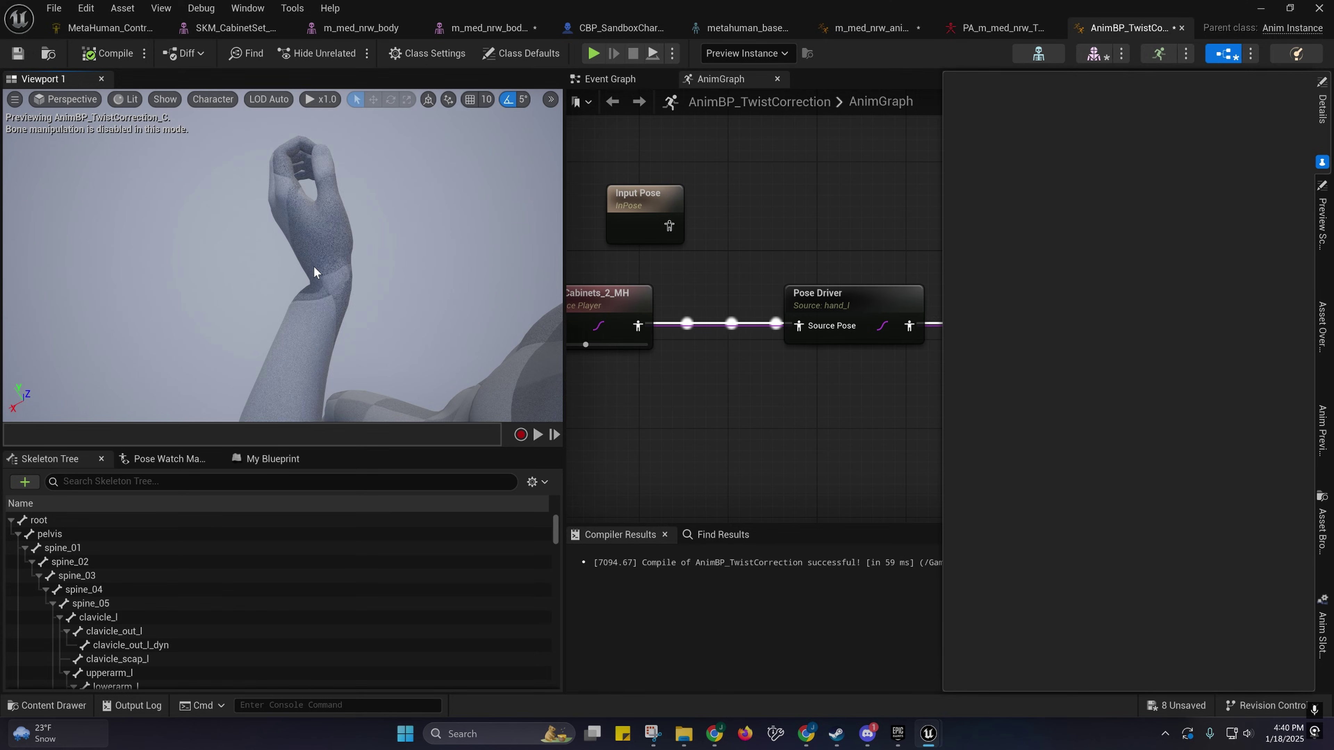
drag(334, 292, 304, 285)
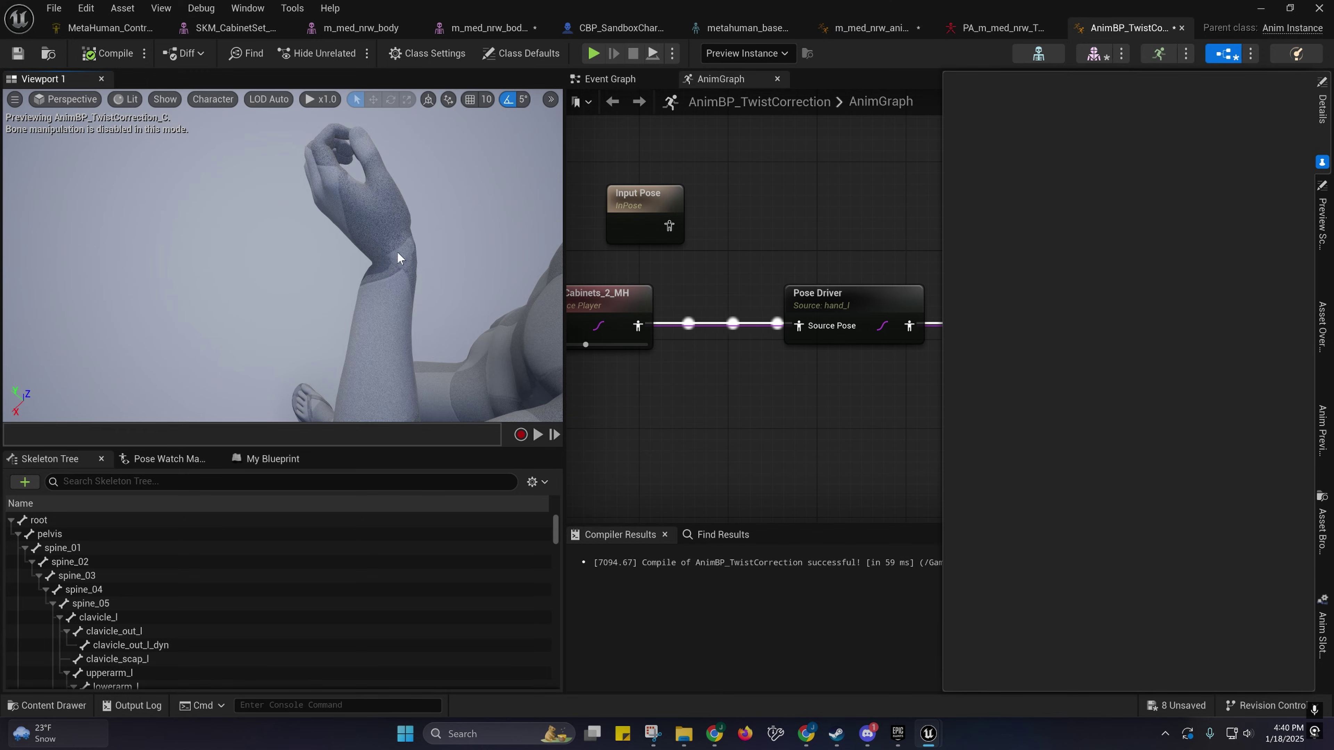
mouse_move(384, 264)
mouse_down()
mouse_move(363, 295)
mouse_move(376, 267)
mouse_up()
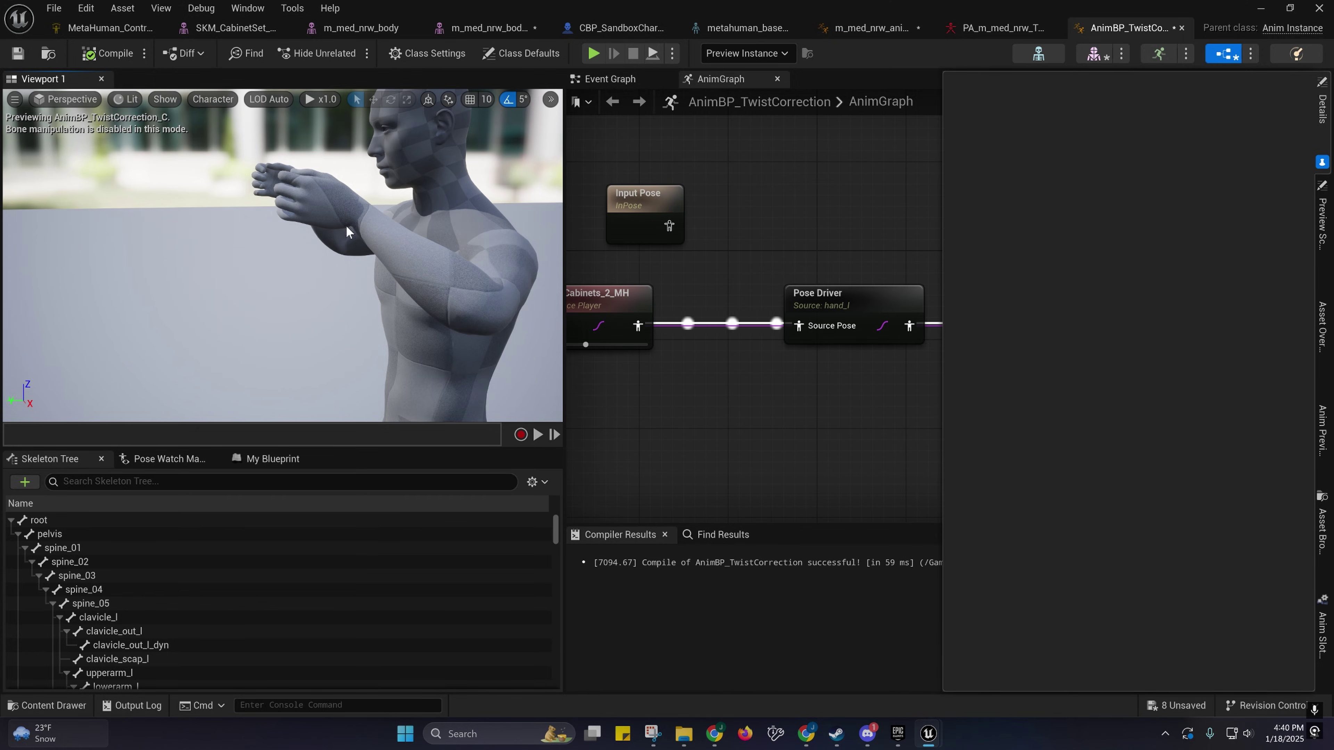
mouse_move(349, 220)
mouse_down()
mouse_move(350, 205)
mouse_move(361, 234)
mouse_up()
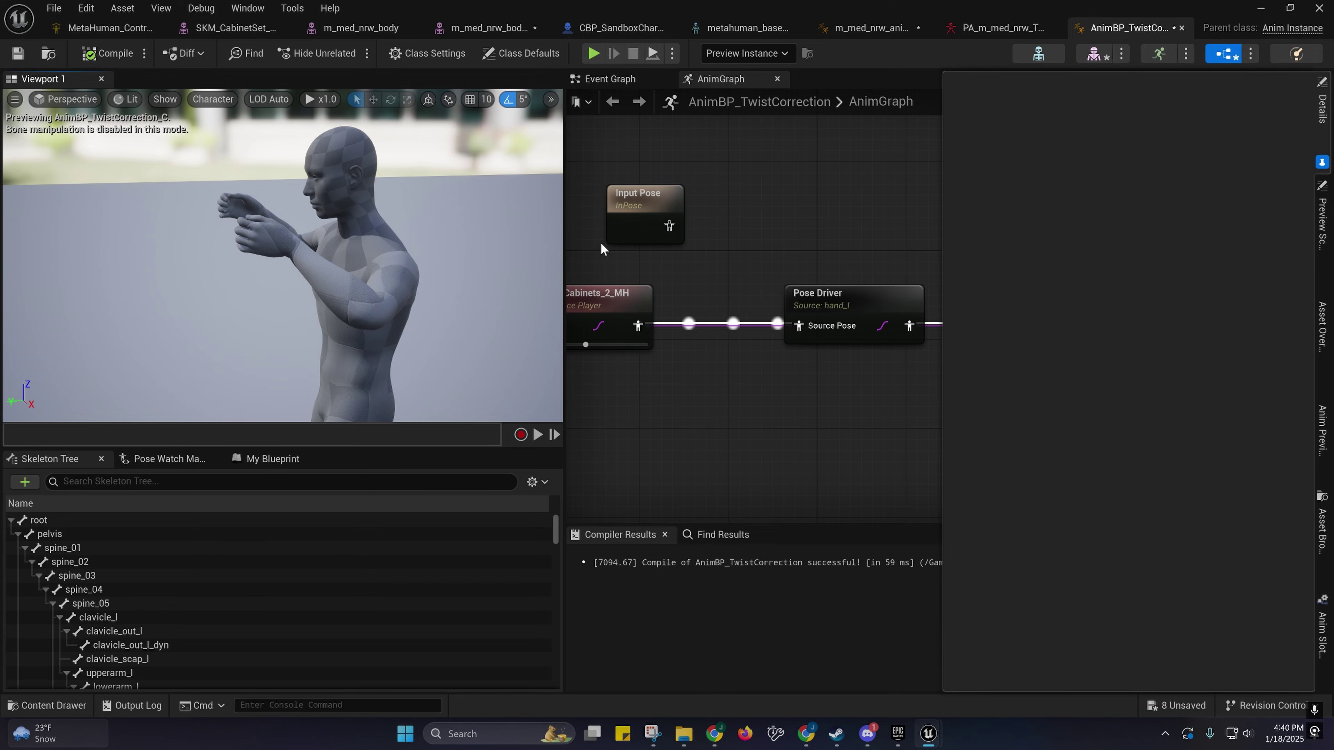
Step: Narrow the preview viewport and unpin the empty side drawer to give the AnimGraph more room
right_drag(601, 242, 652, 239)
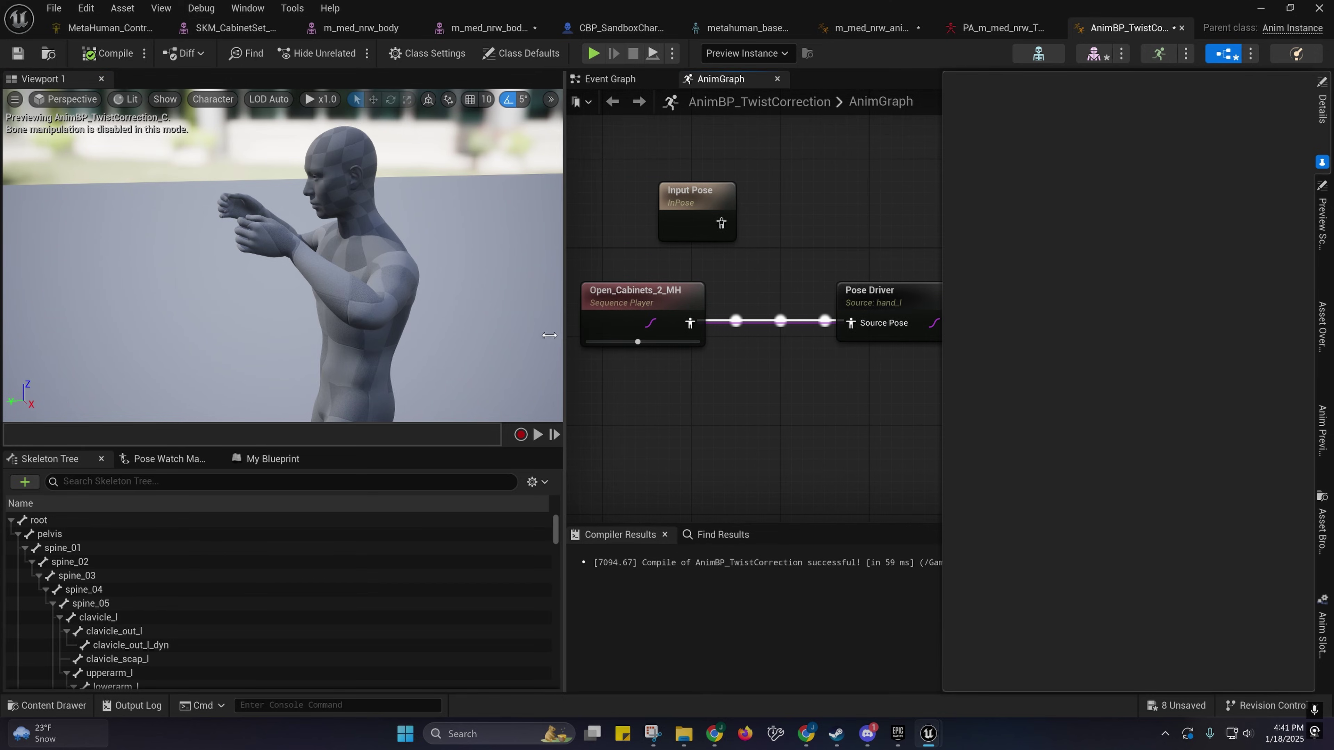
drag(564, 342, 326, 341)
click(1322, 162)
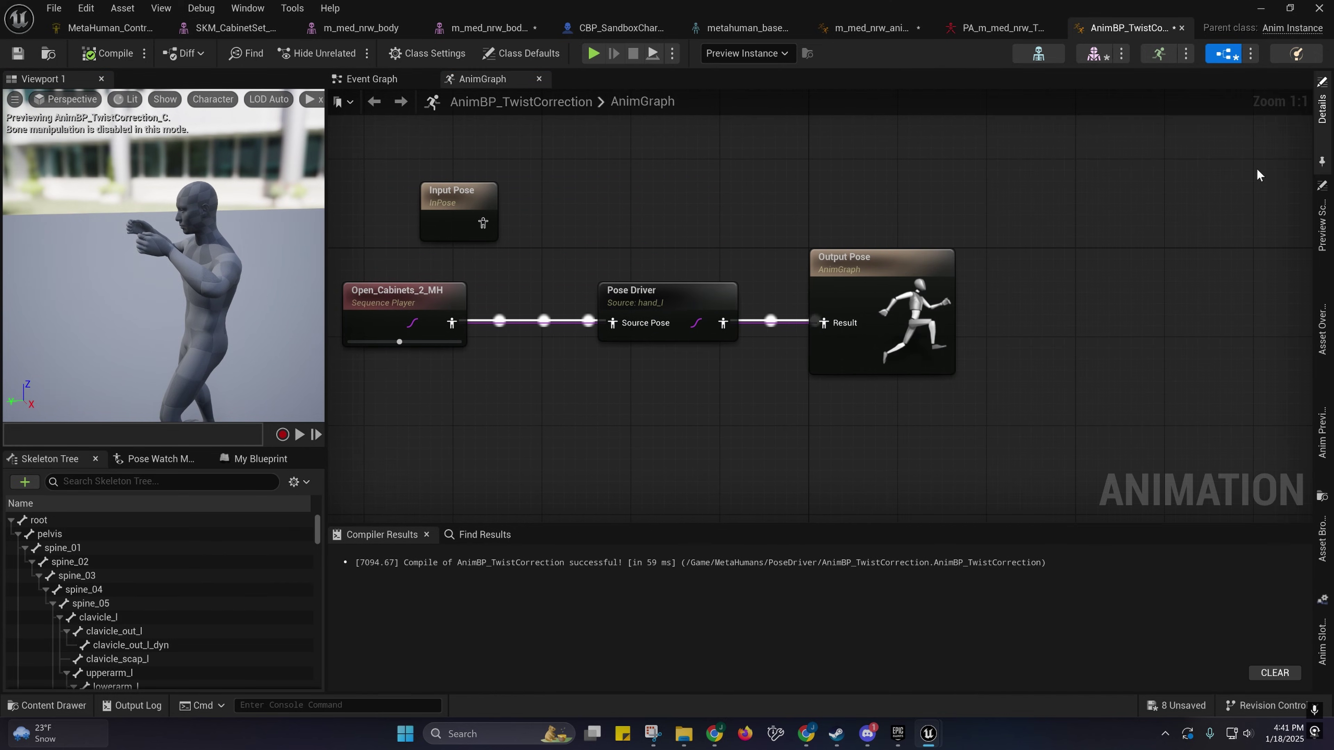